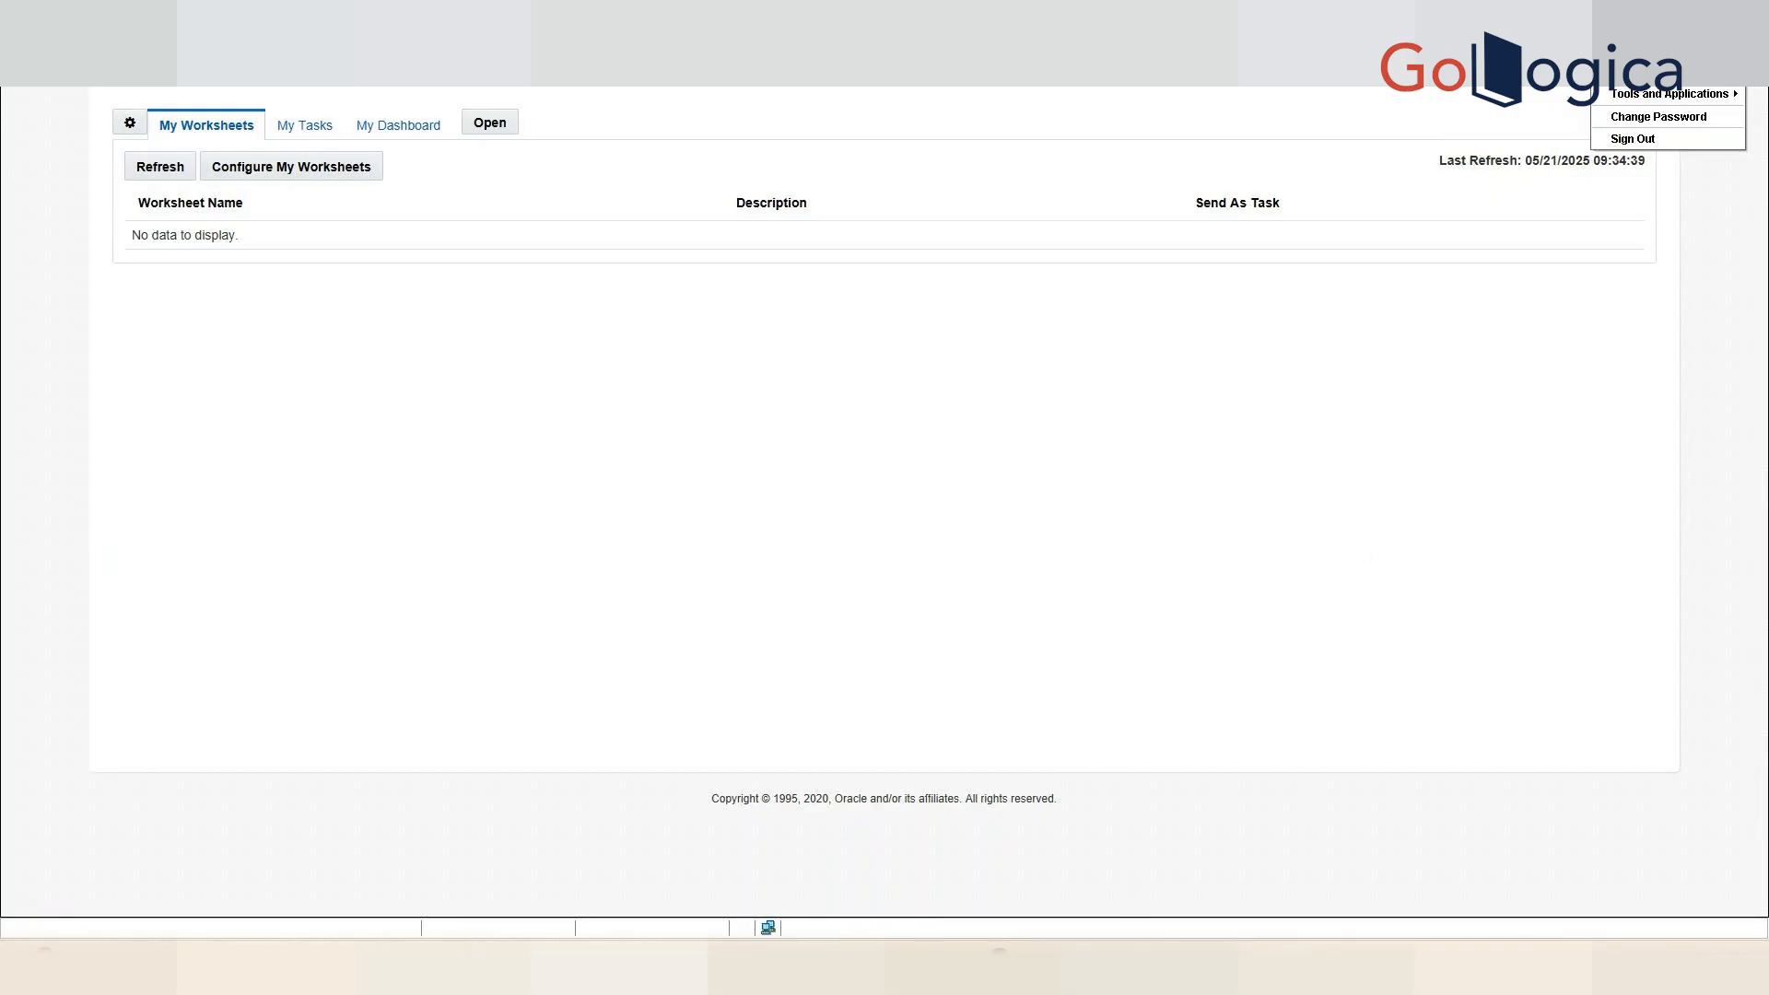
- Switch to Oracle SQL Developer and examine the USER_SECURITY_GROUP query results from the group names through the APPLICATION_ID column
mouse_move(769, 927)
left_click(1051, 873)
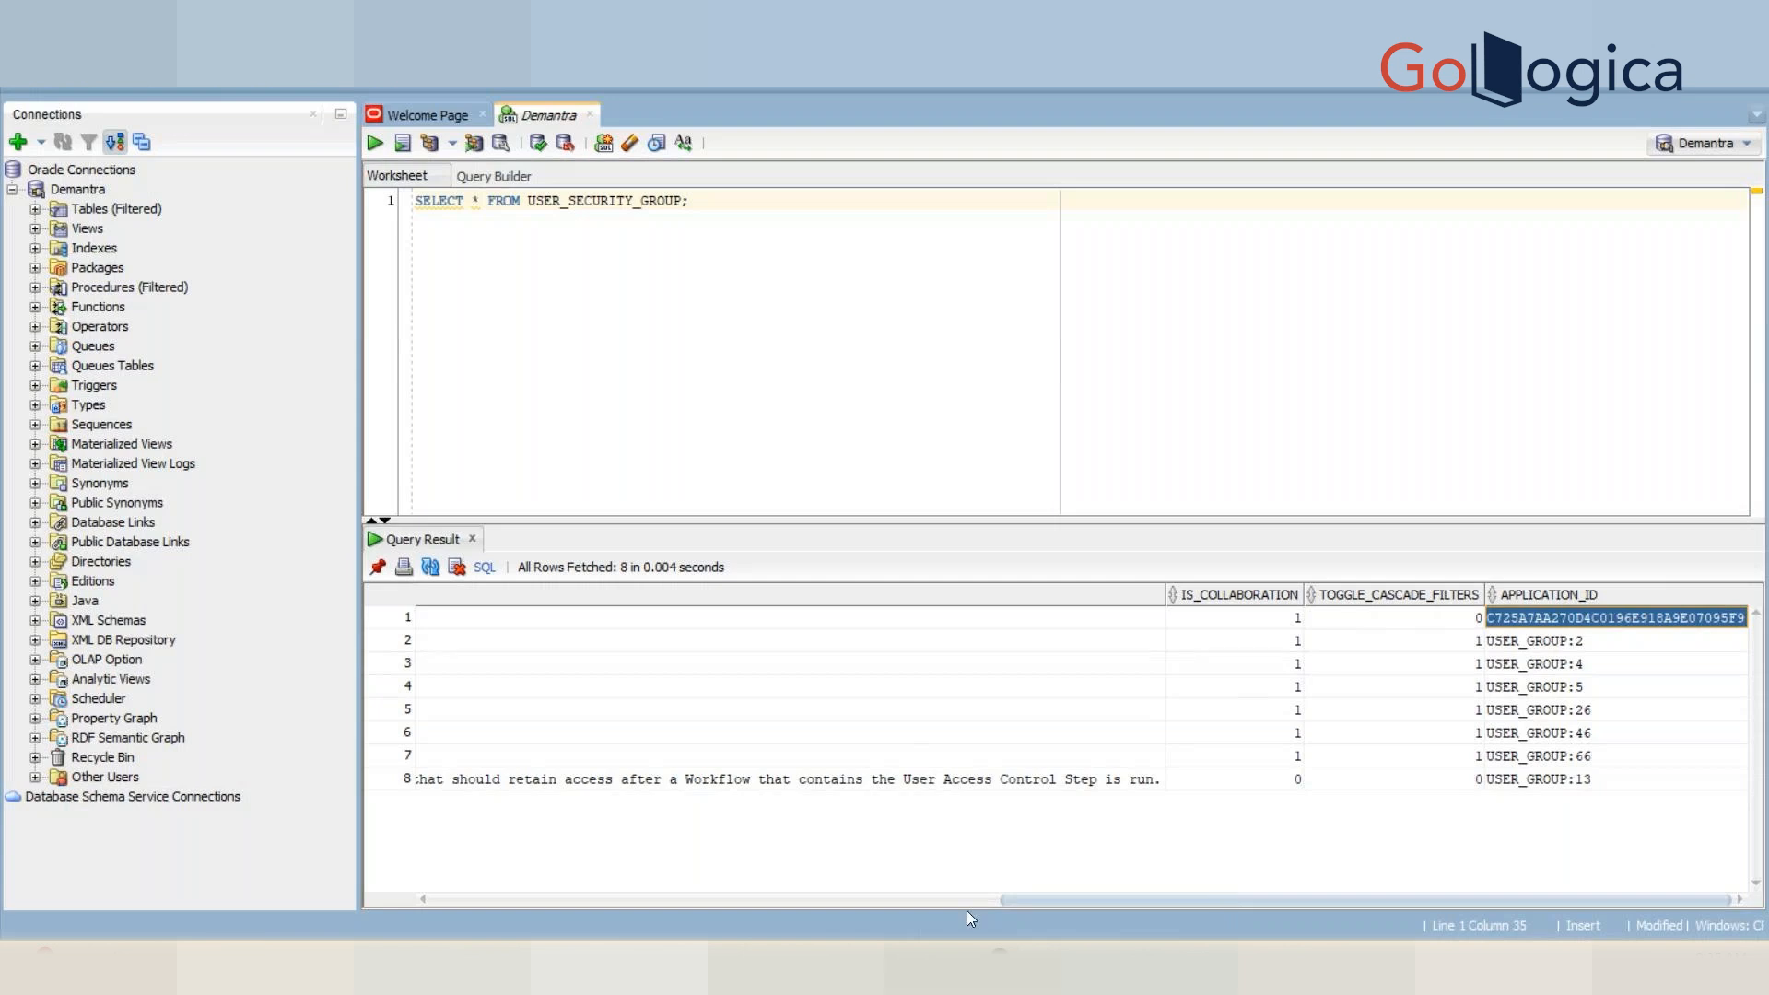
left_click(925, 899)
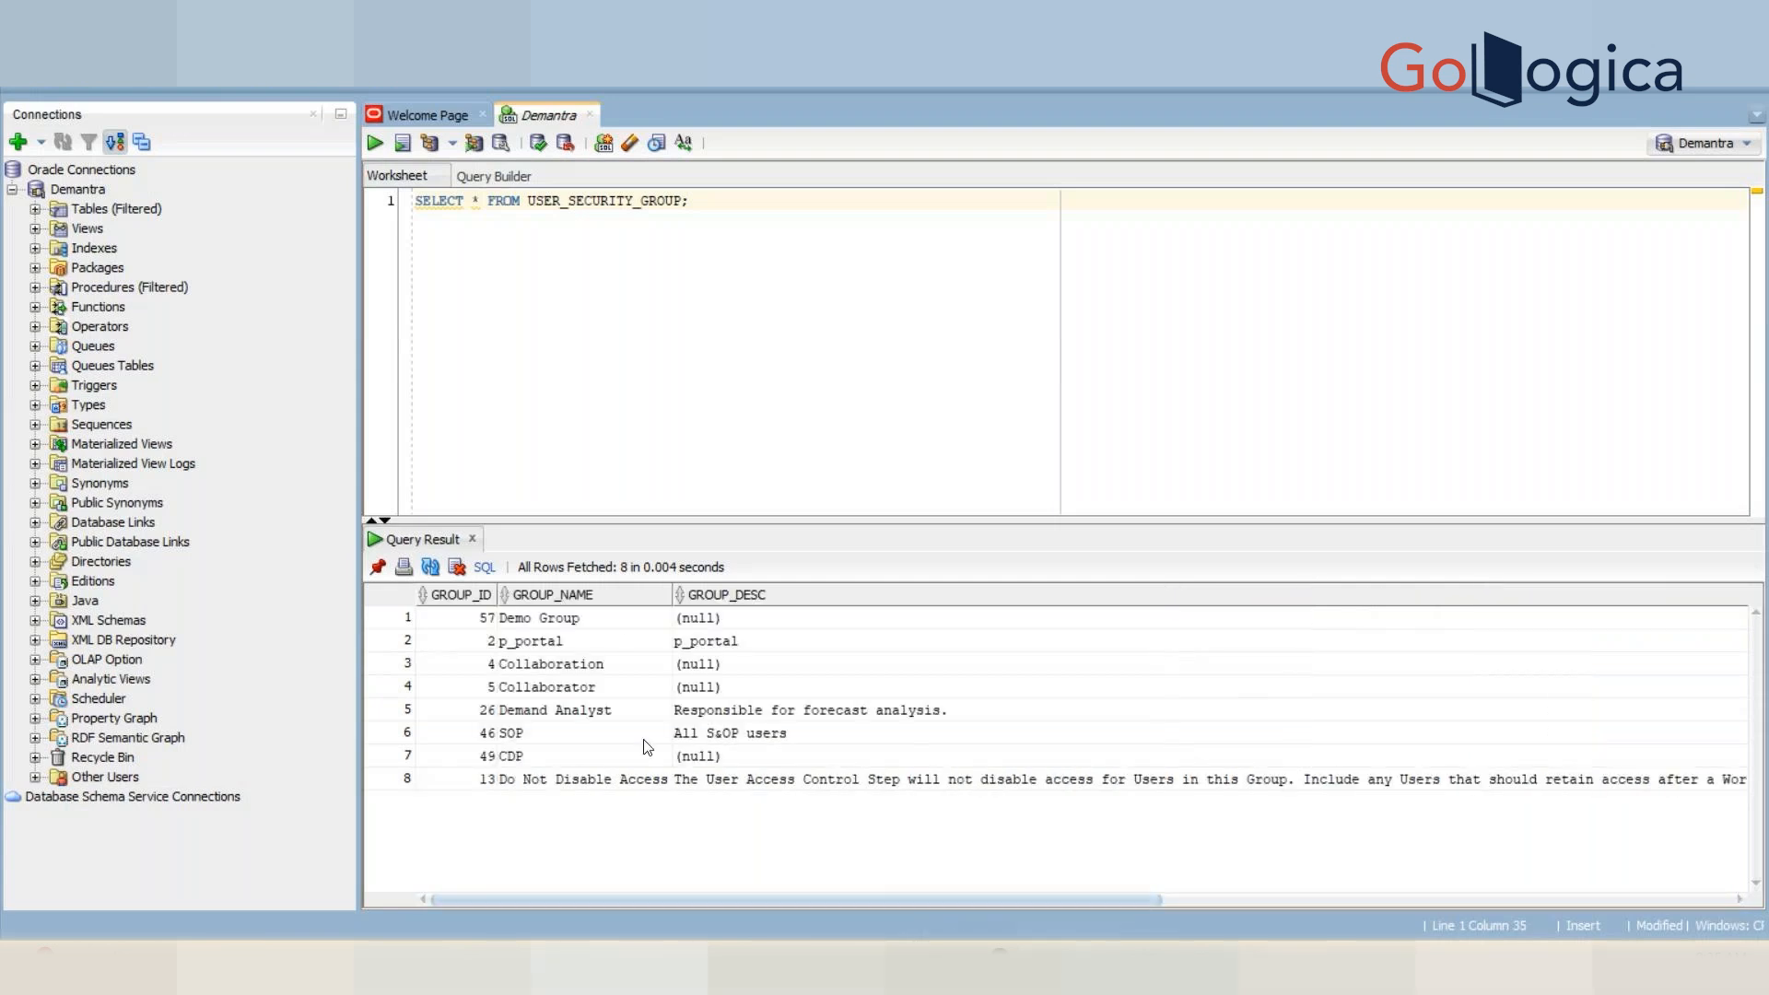
left_click_drag(534, 901, 1212, 882)
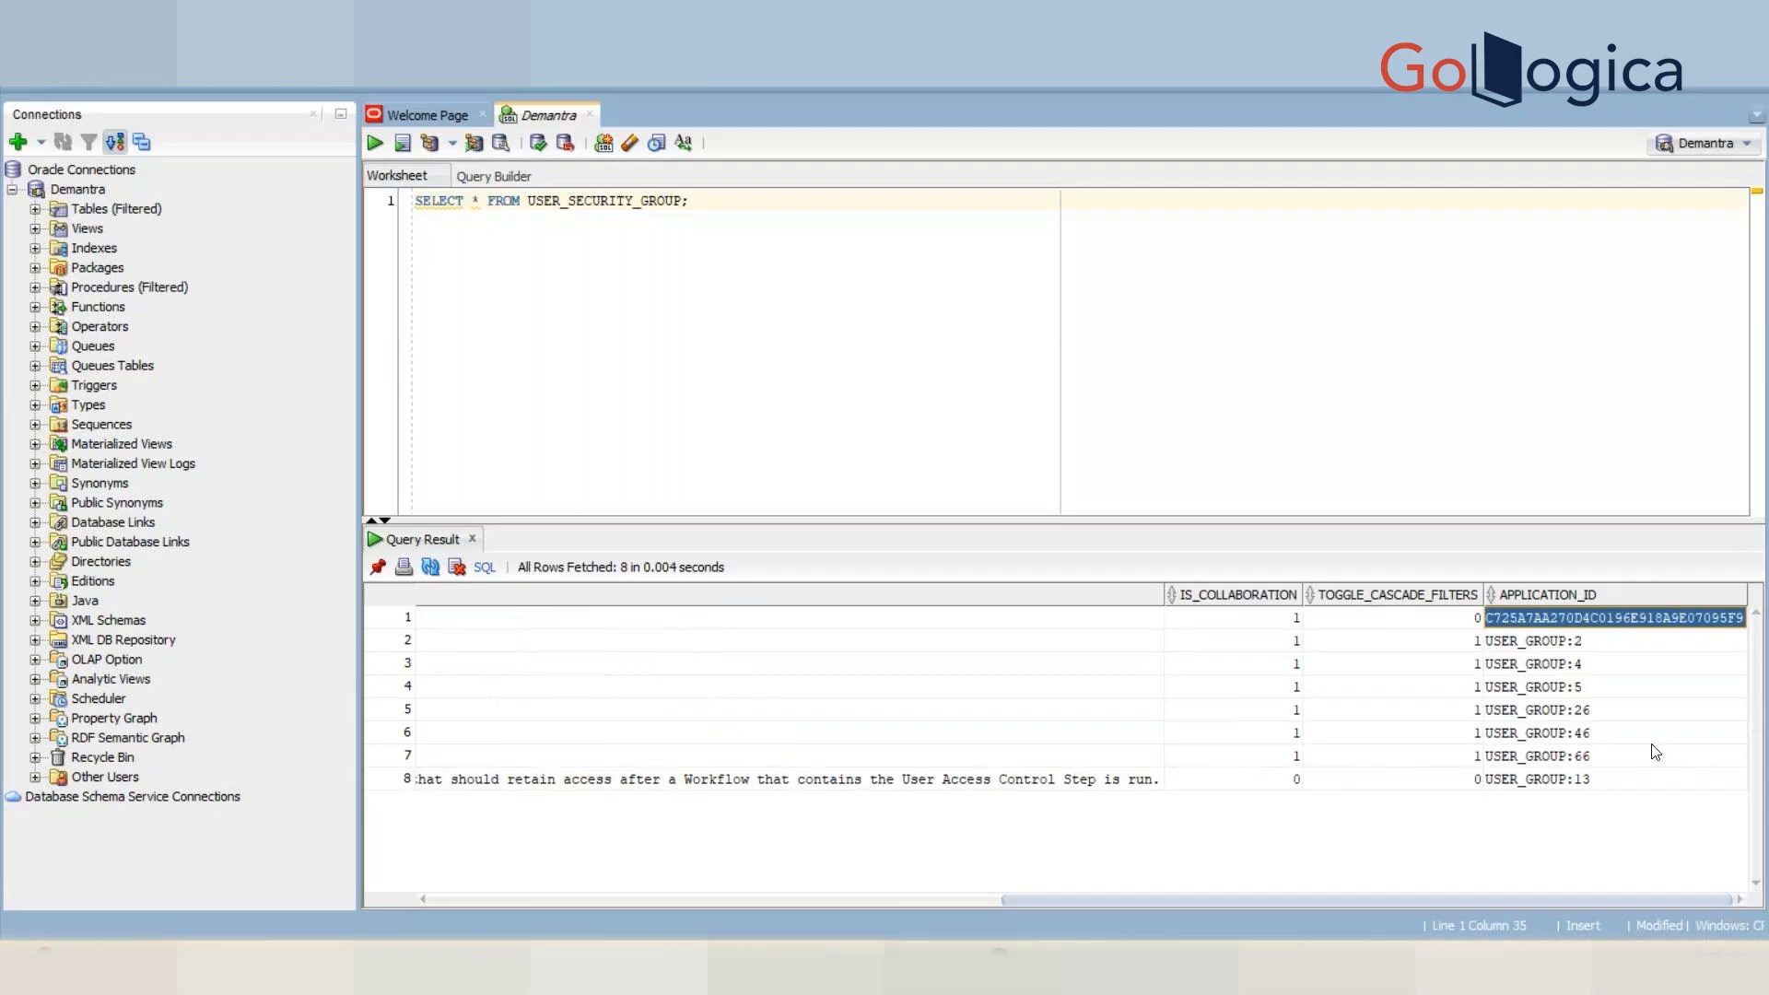
left_click_drag(1038, 898, 617, 911)
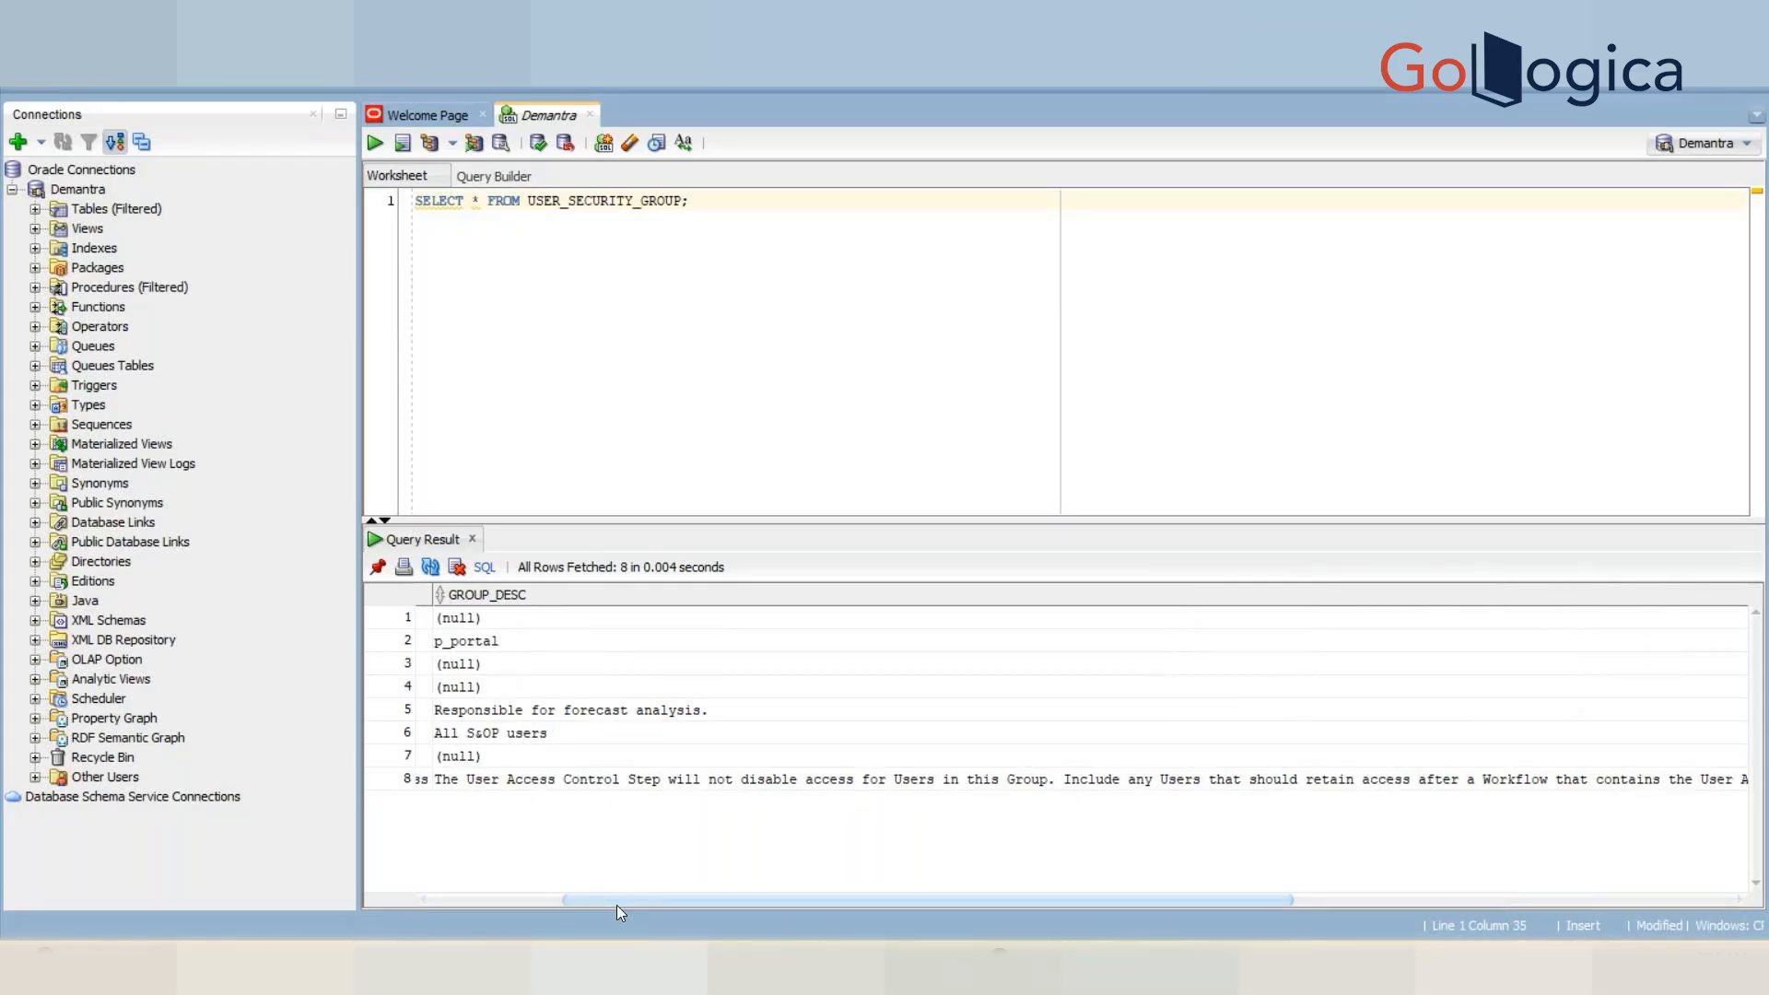
left_click_drag(616, 904, 483, 905)
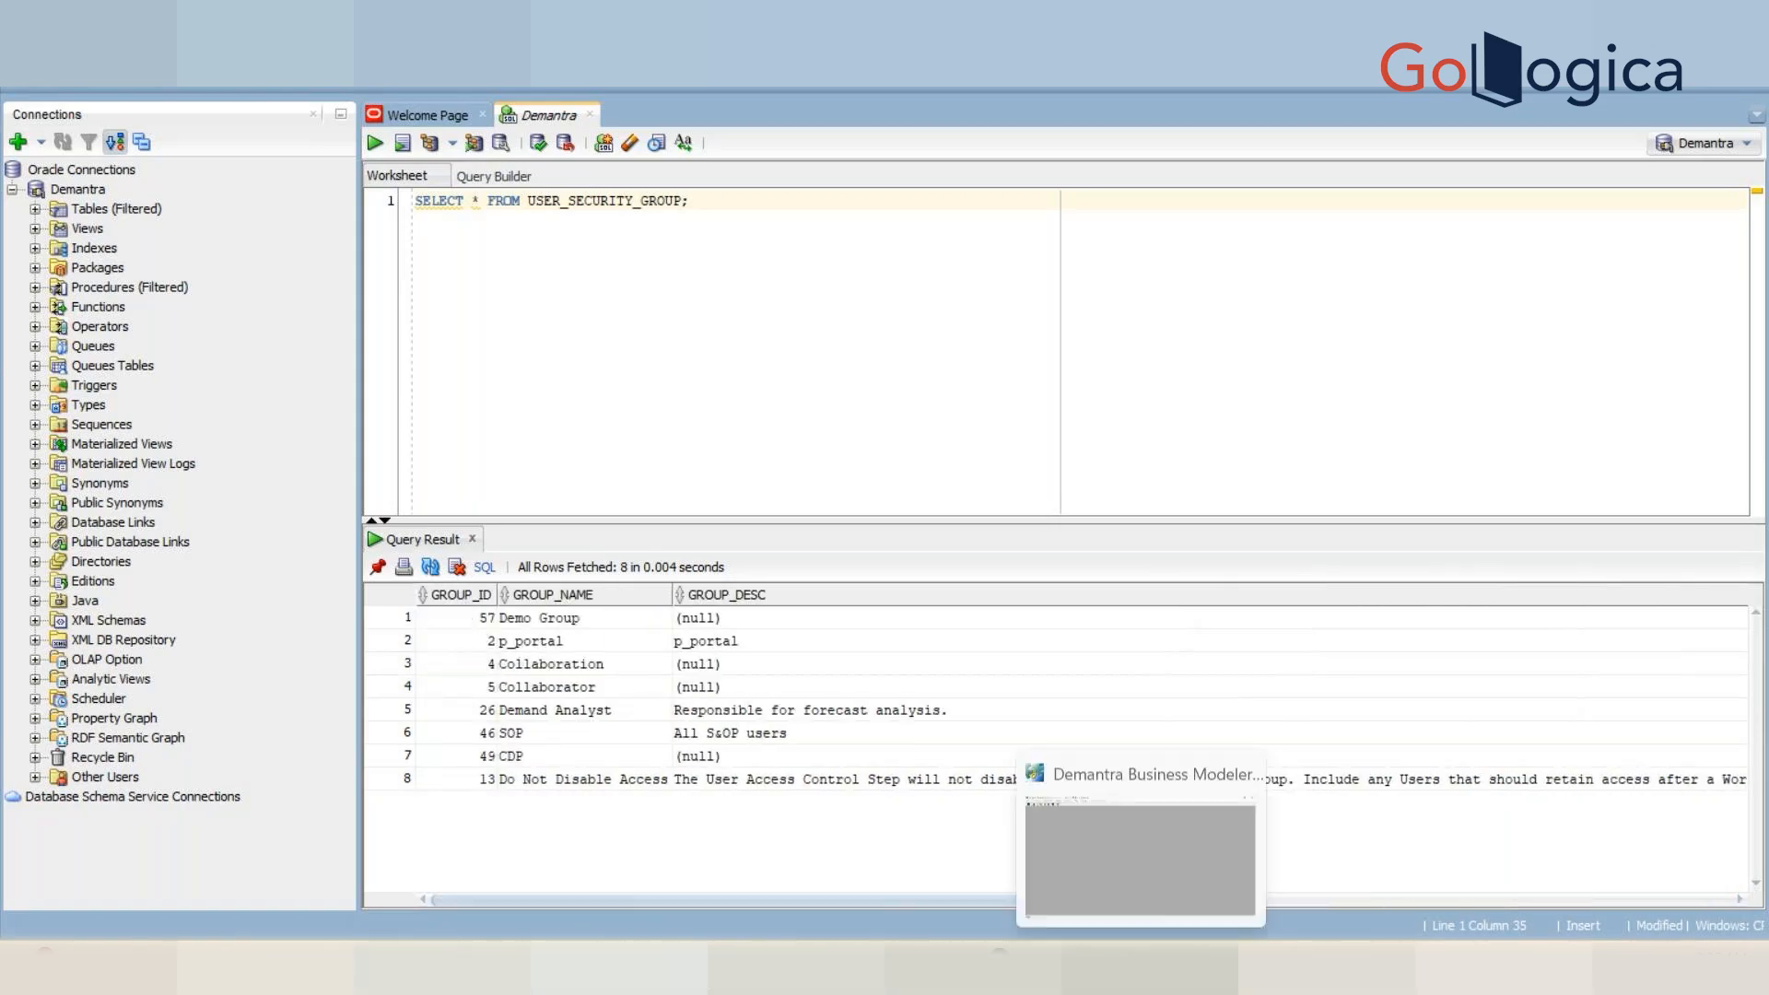
- Switch to Demantra Business Modeler, review the existing groups in Create/Modify Group, and close the list
left_click(1140, 965)
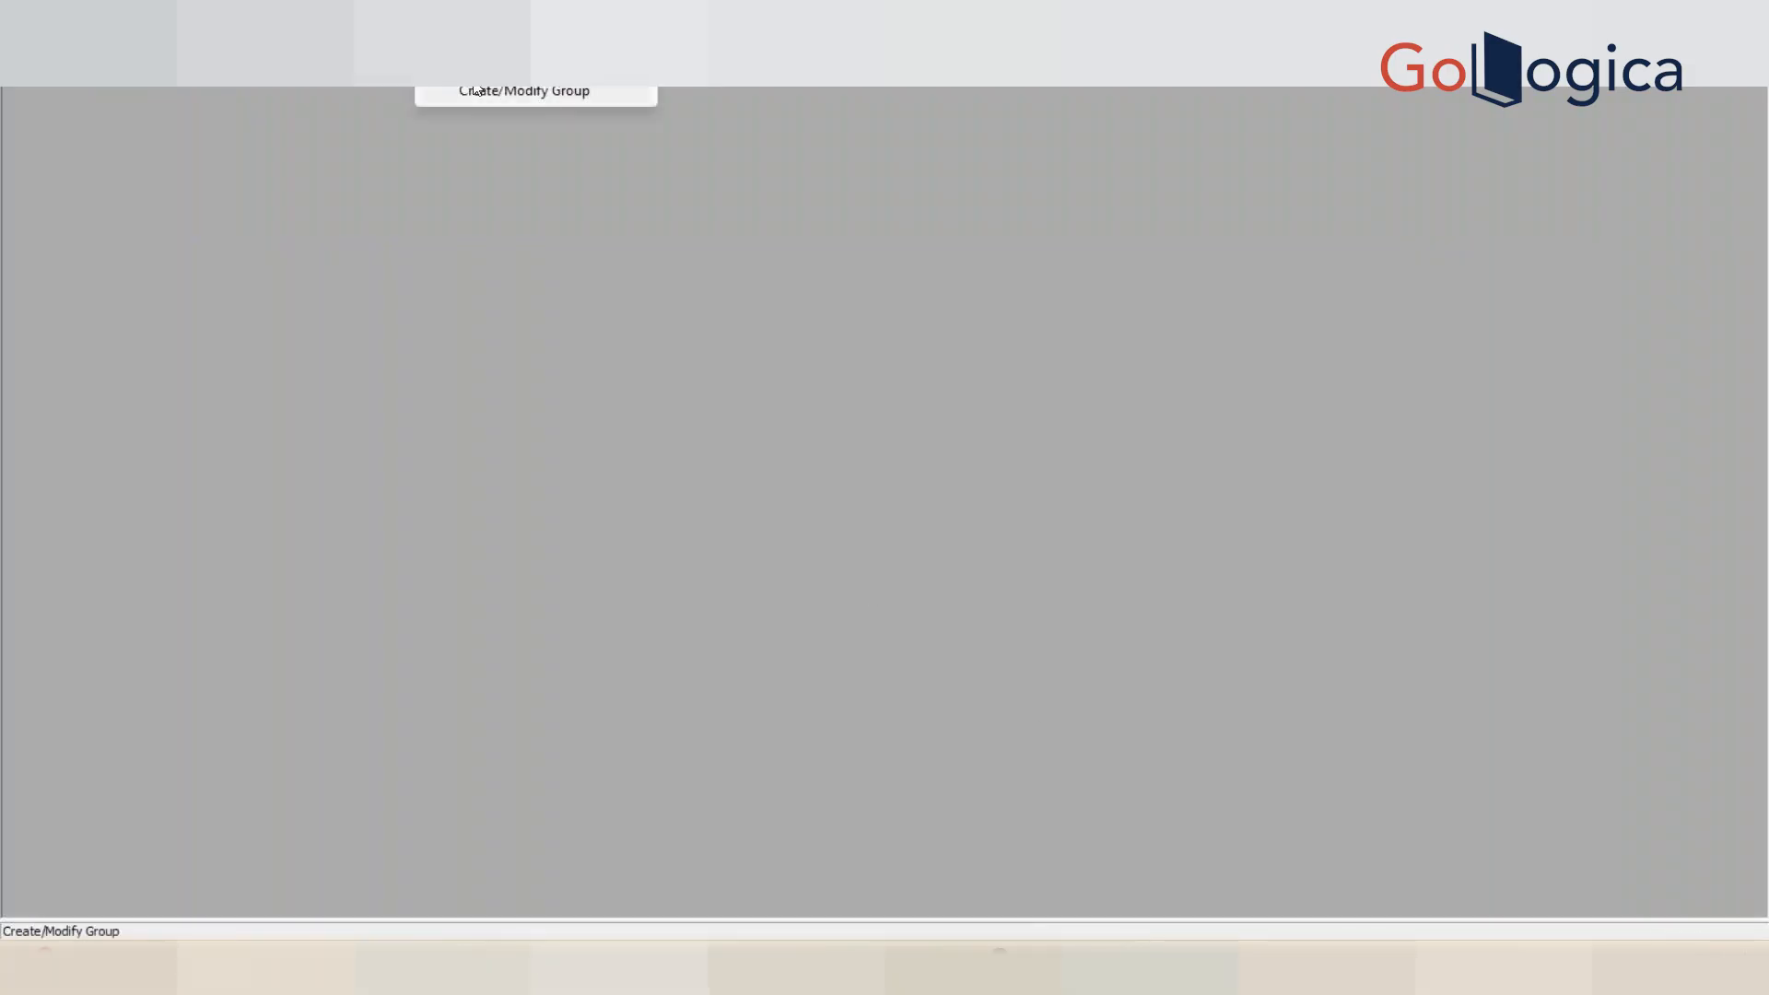
left_click(517, 90)
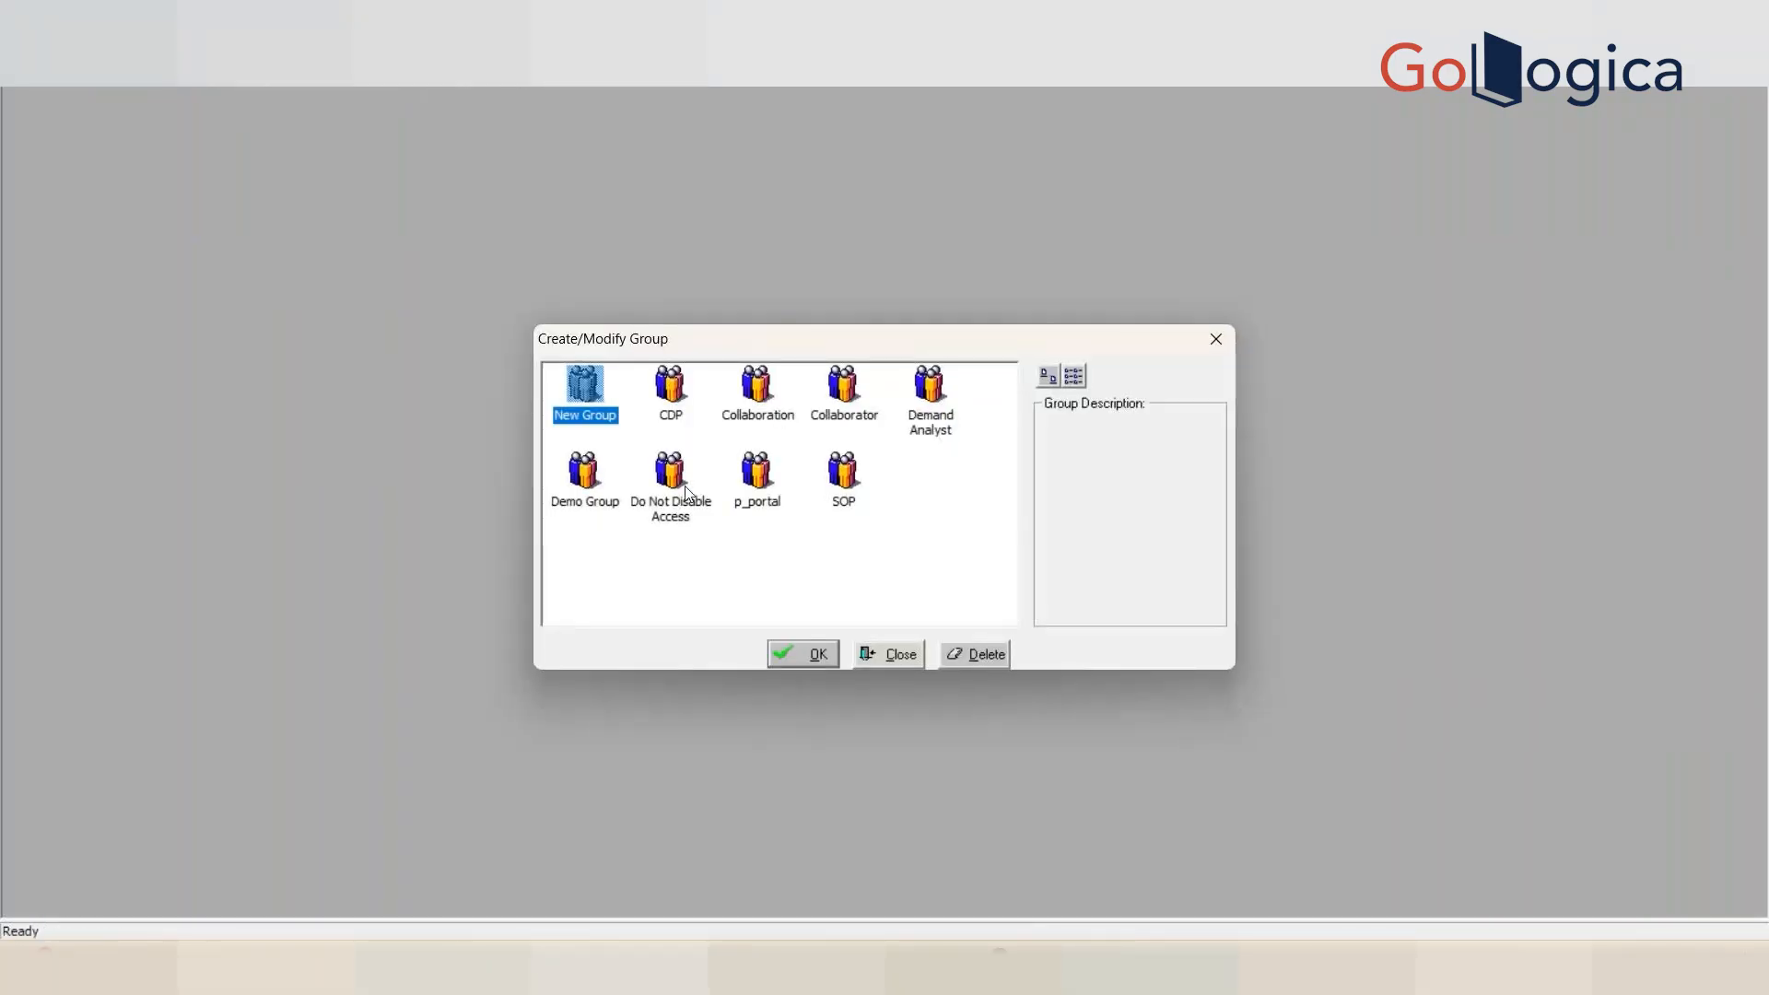
left_click(878, 660)
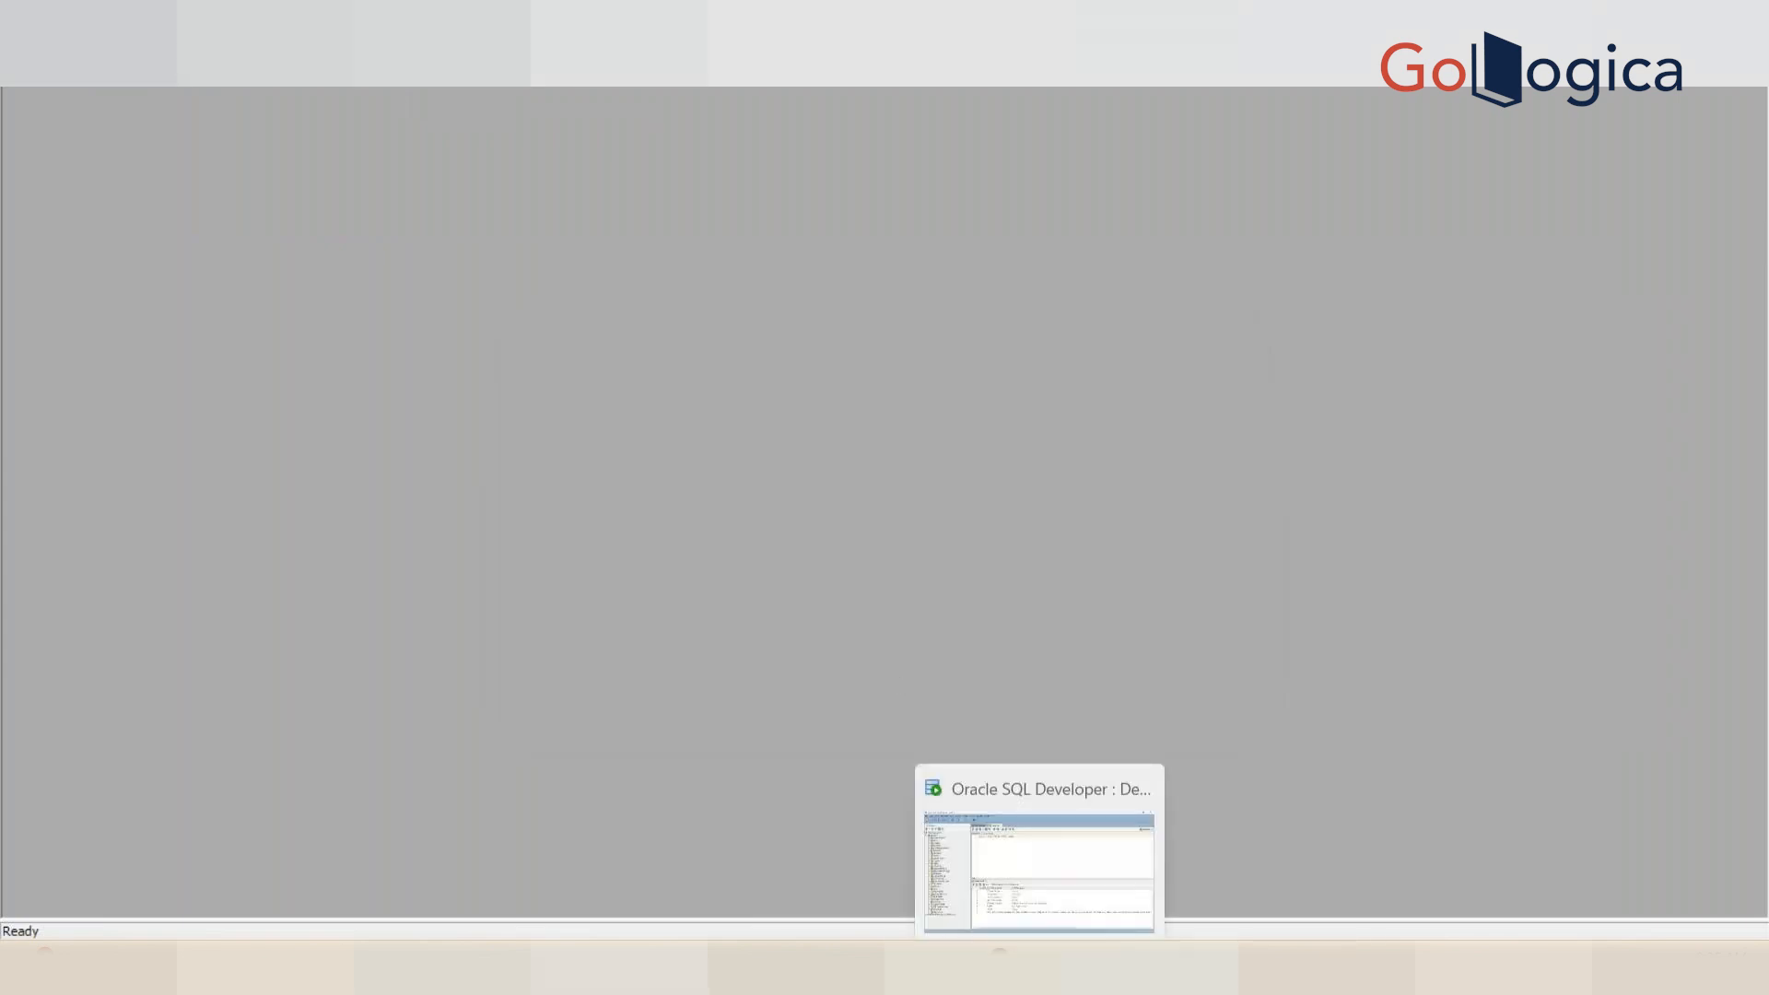
- Return to Oracle SQL Developer and copy the APPLICATION_ID value of the Demo Group row
left_click(1042, 849)
left_click(659, 201)
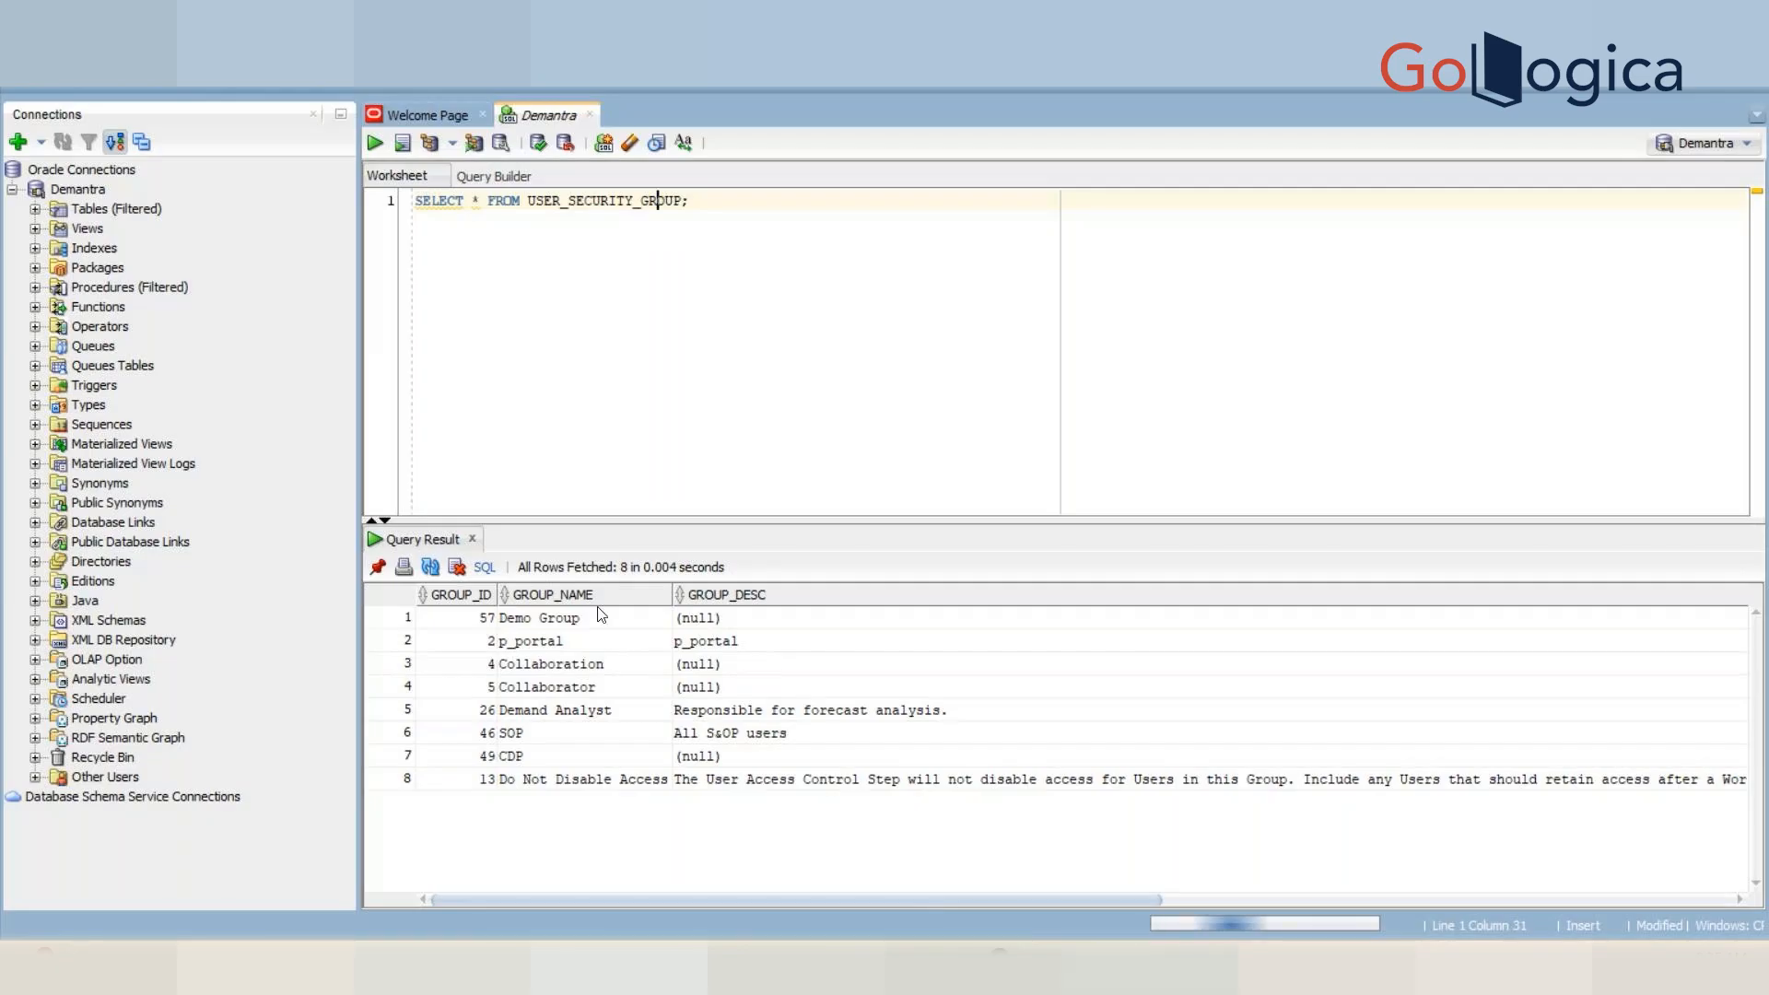
left_click(513, 617)
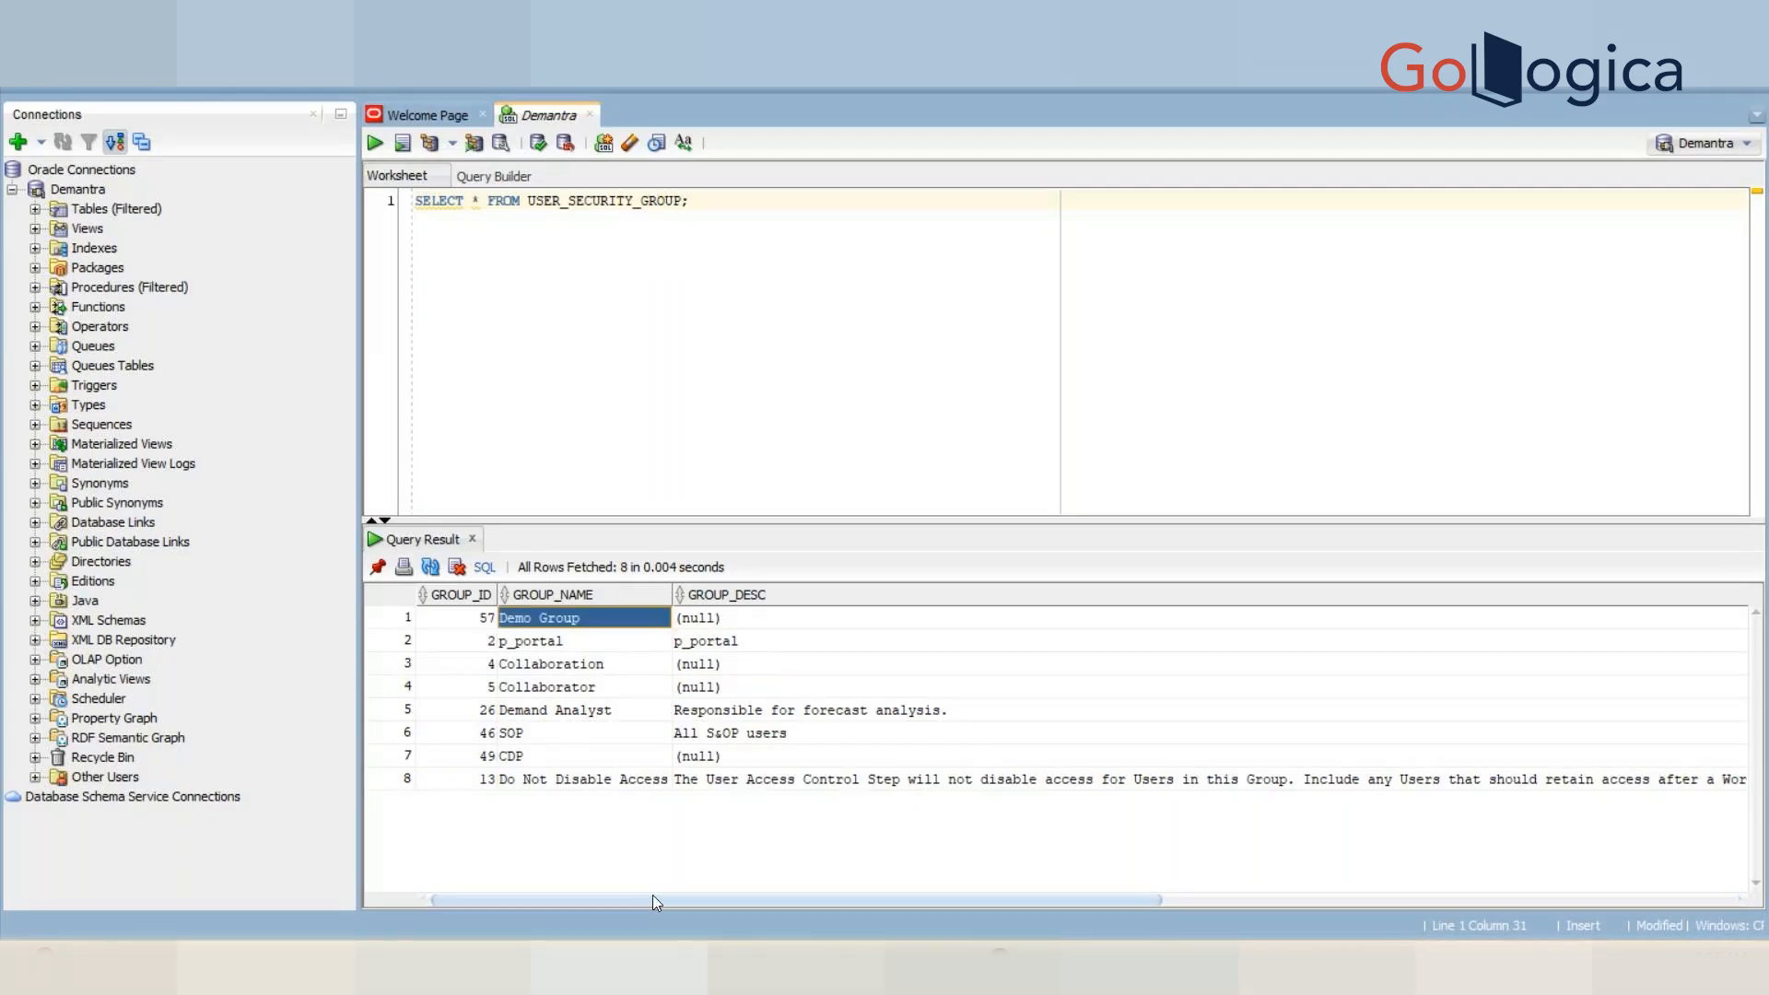
left_click_drag(1019, 892, 1705, 835)
left_click(1545, 617)
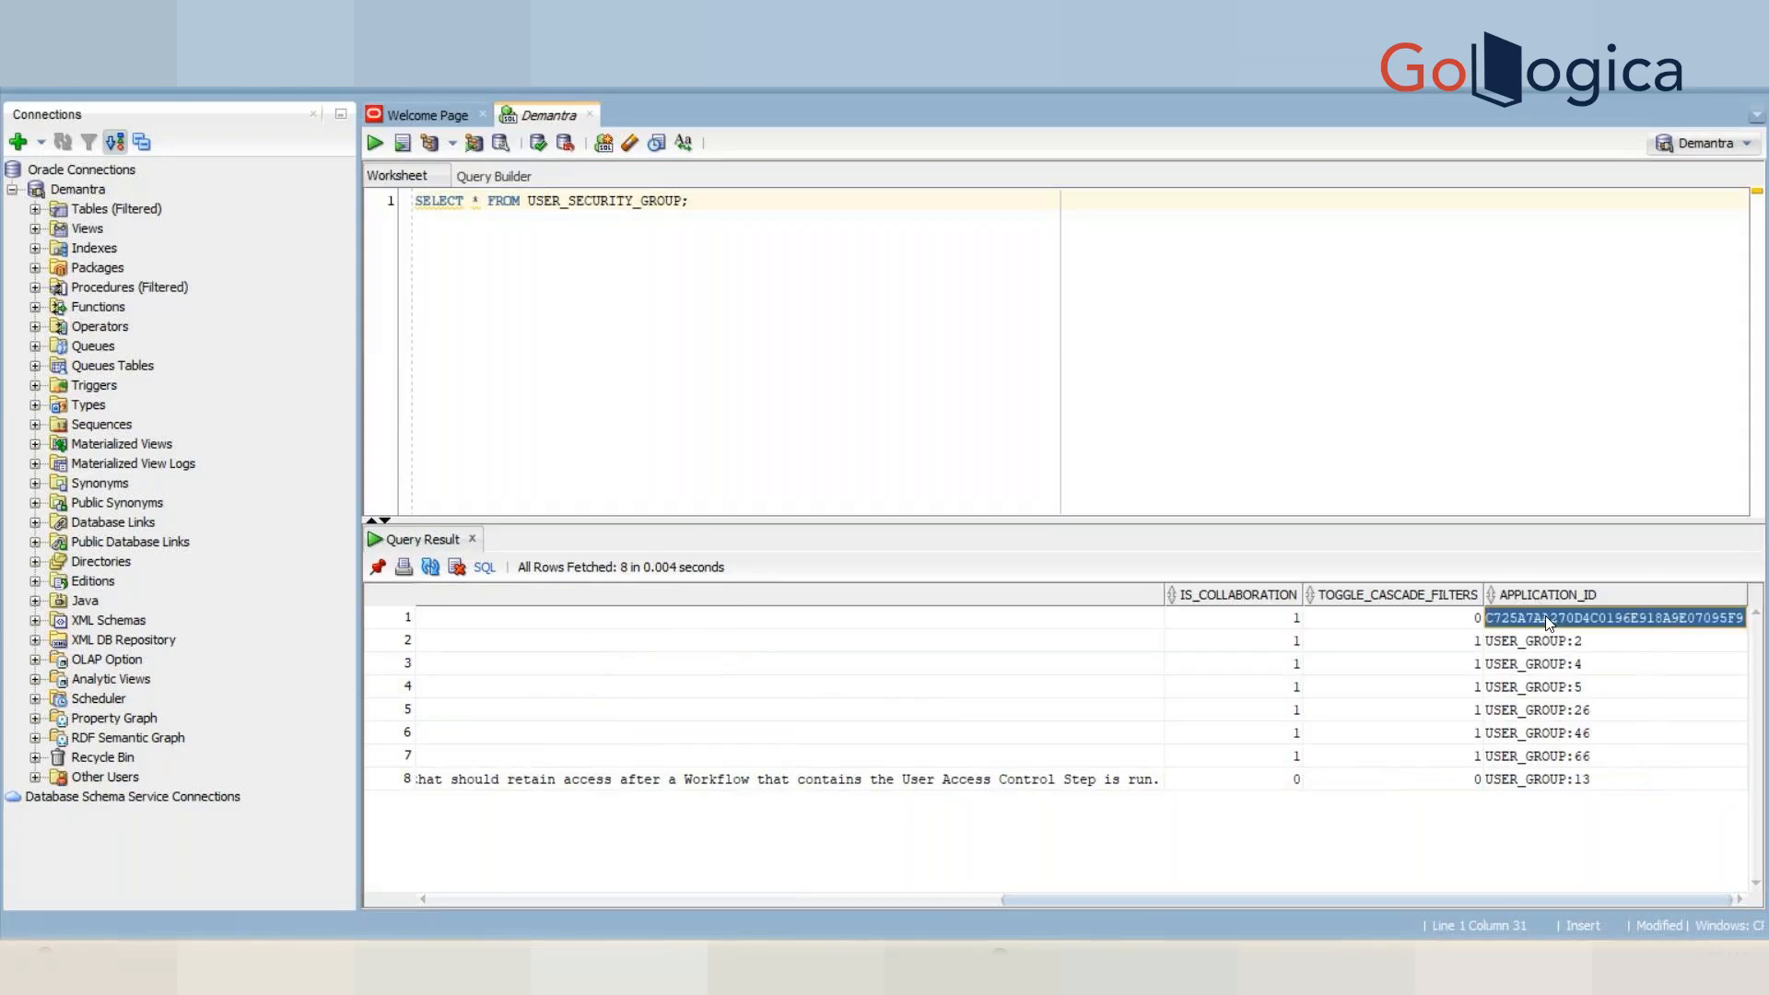
- Switch to Demantra Business Modeler and open the Application Server workflow settings in System Parameters
left_click(1141, 967)
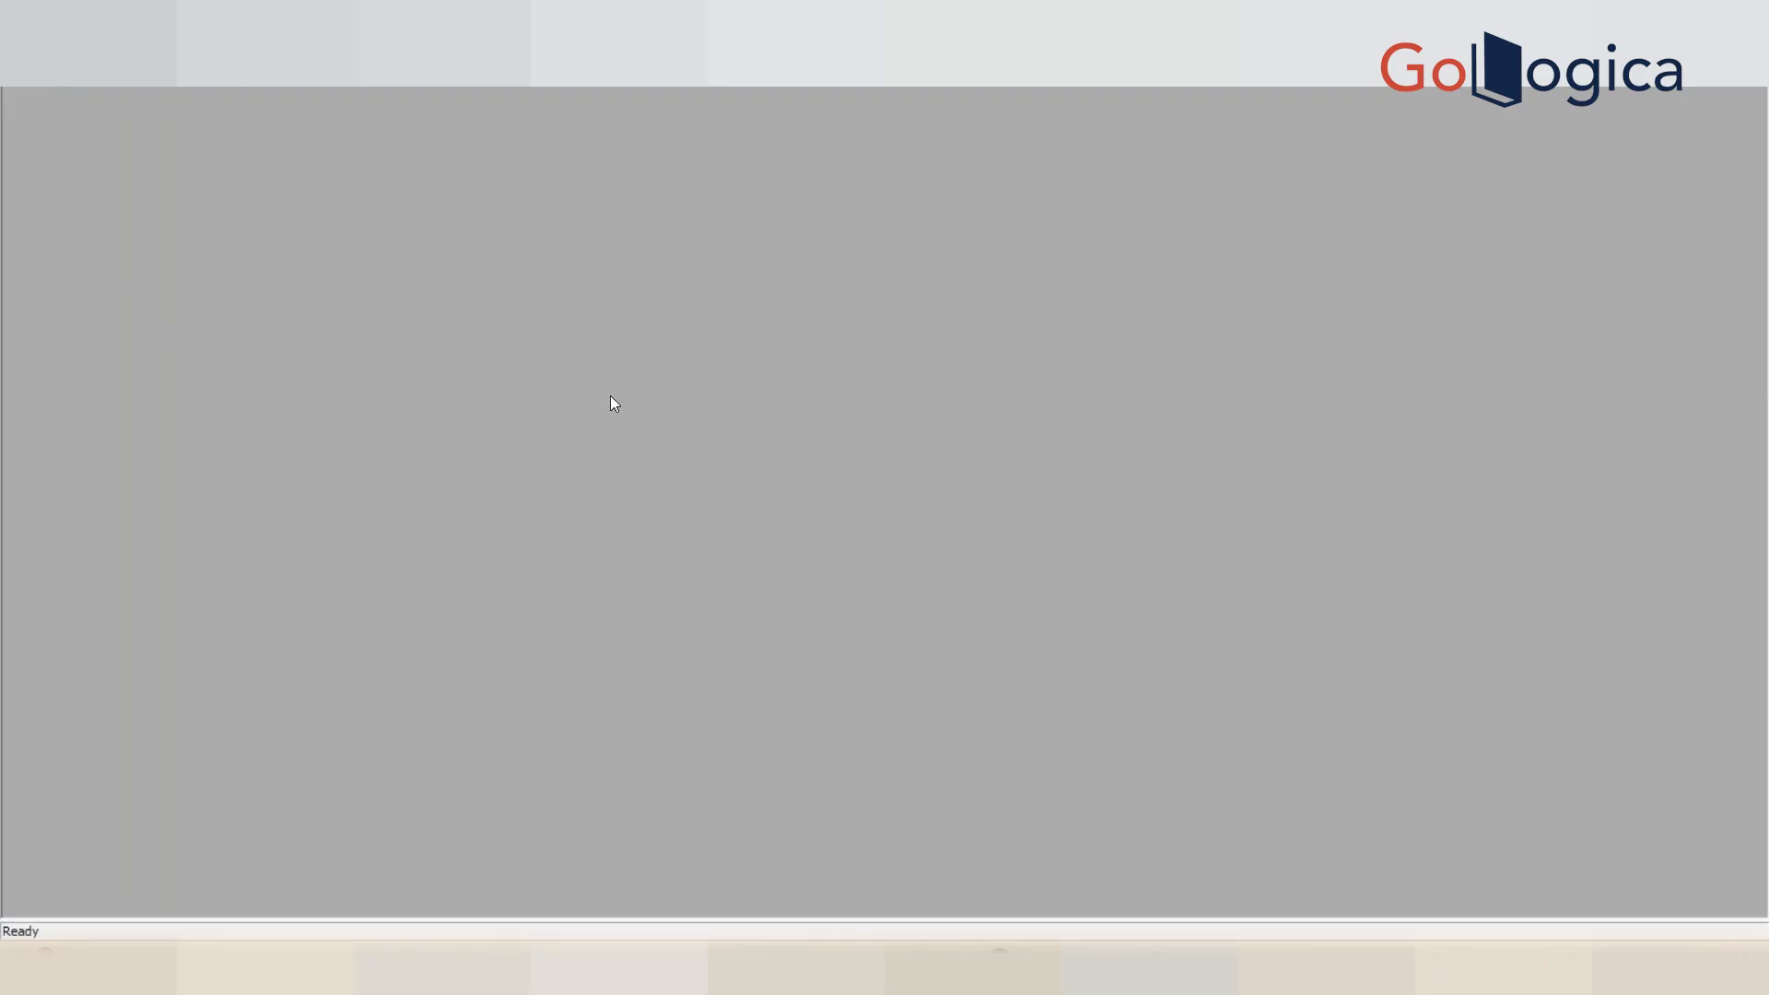
left_click(316, 41)
left_click(361, 87)
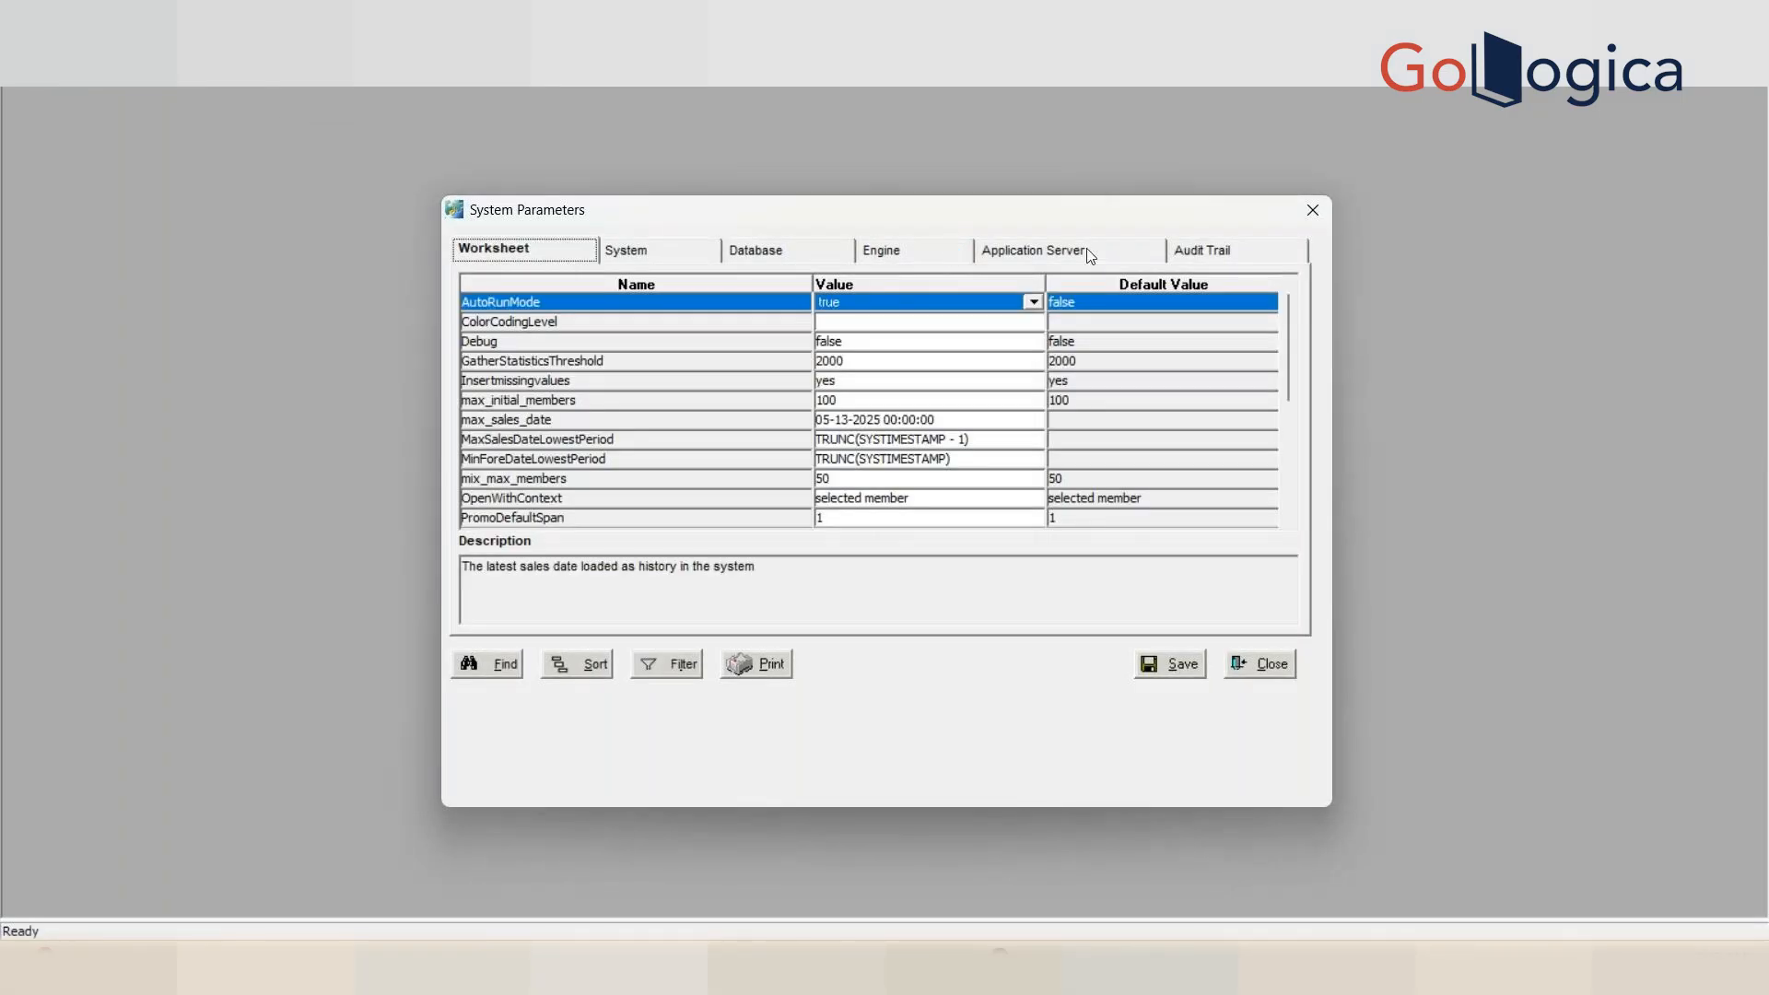
left_click(1092, 251)
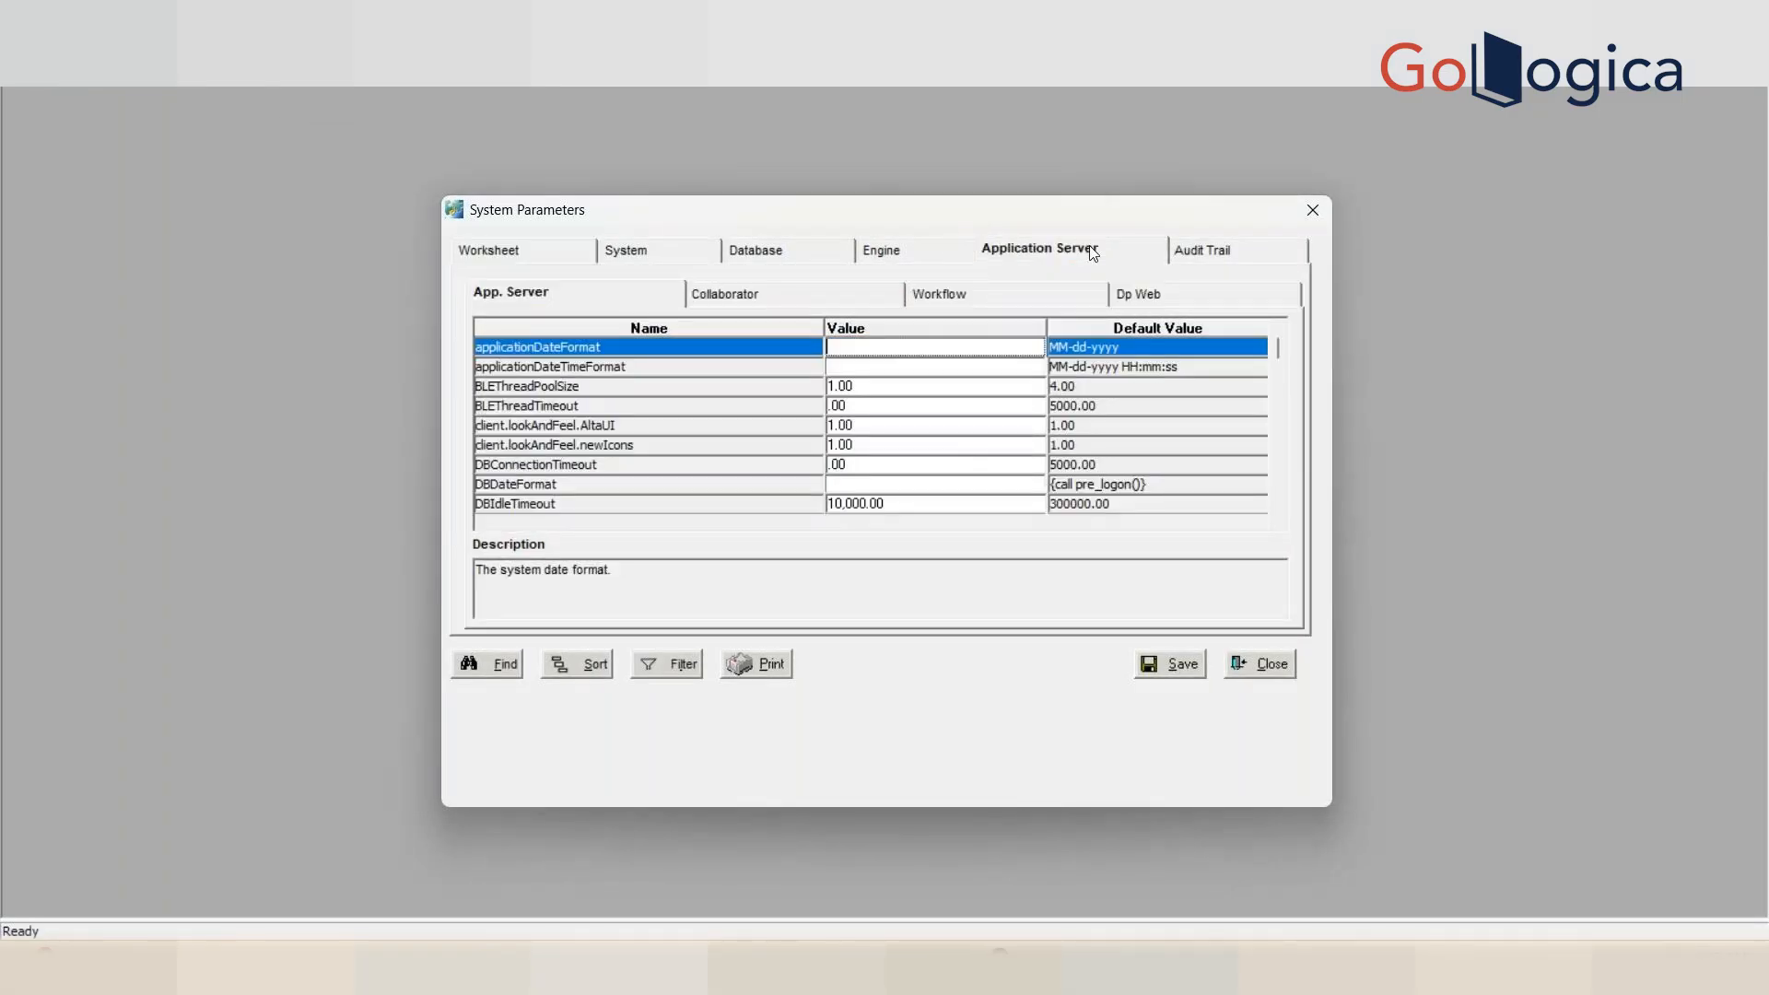
left_click(950, 297)
left_click(1275, 466)
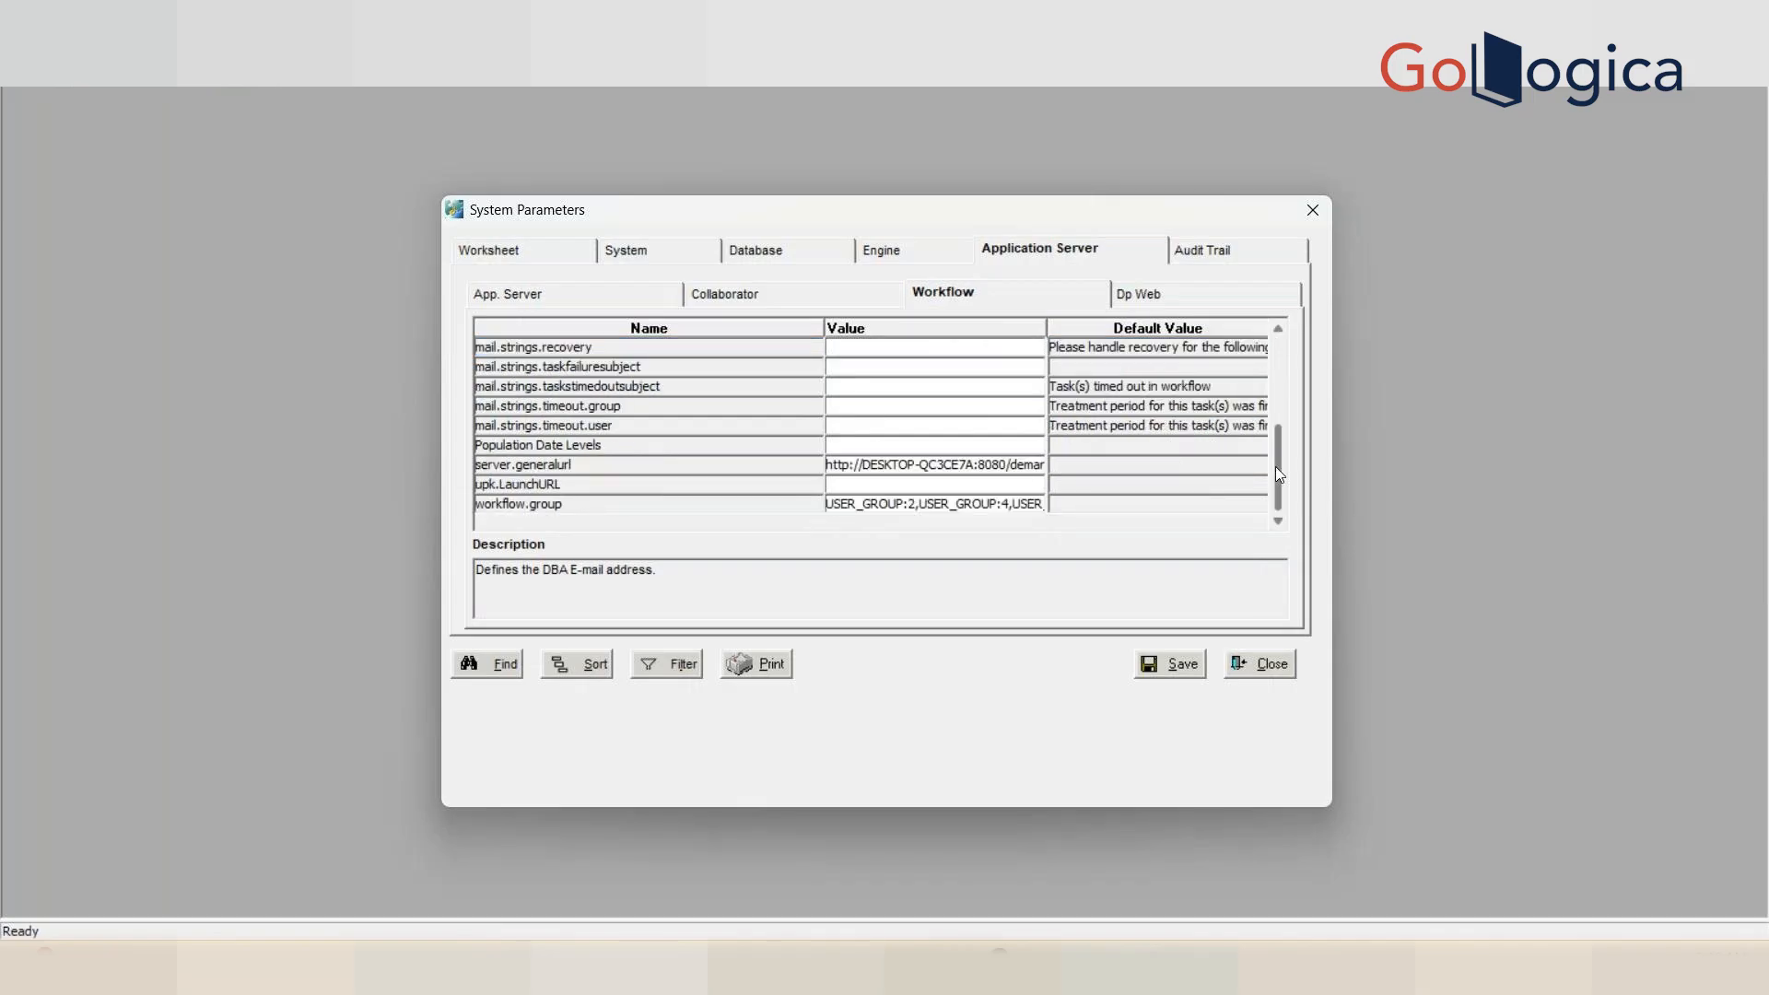
- Append a comma and the Demo Group's copied APPLICATION_ID to the workflow.group value, save the parameter, and close System Parameters
left_click(737, 485)
left_click(751, 503)
left_click(880, 503)
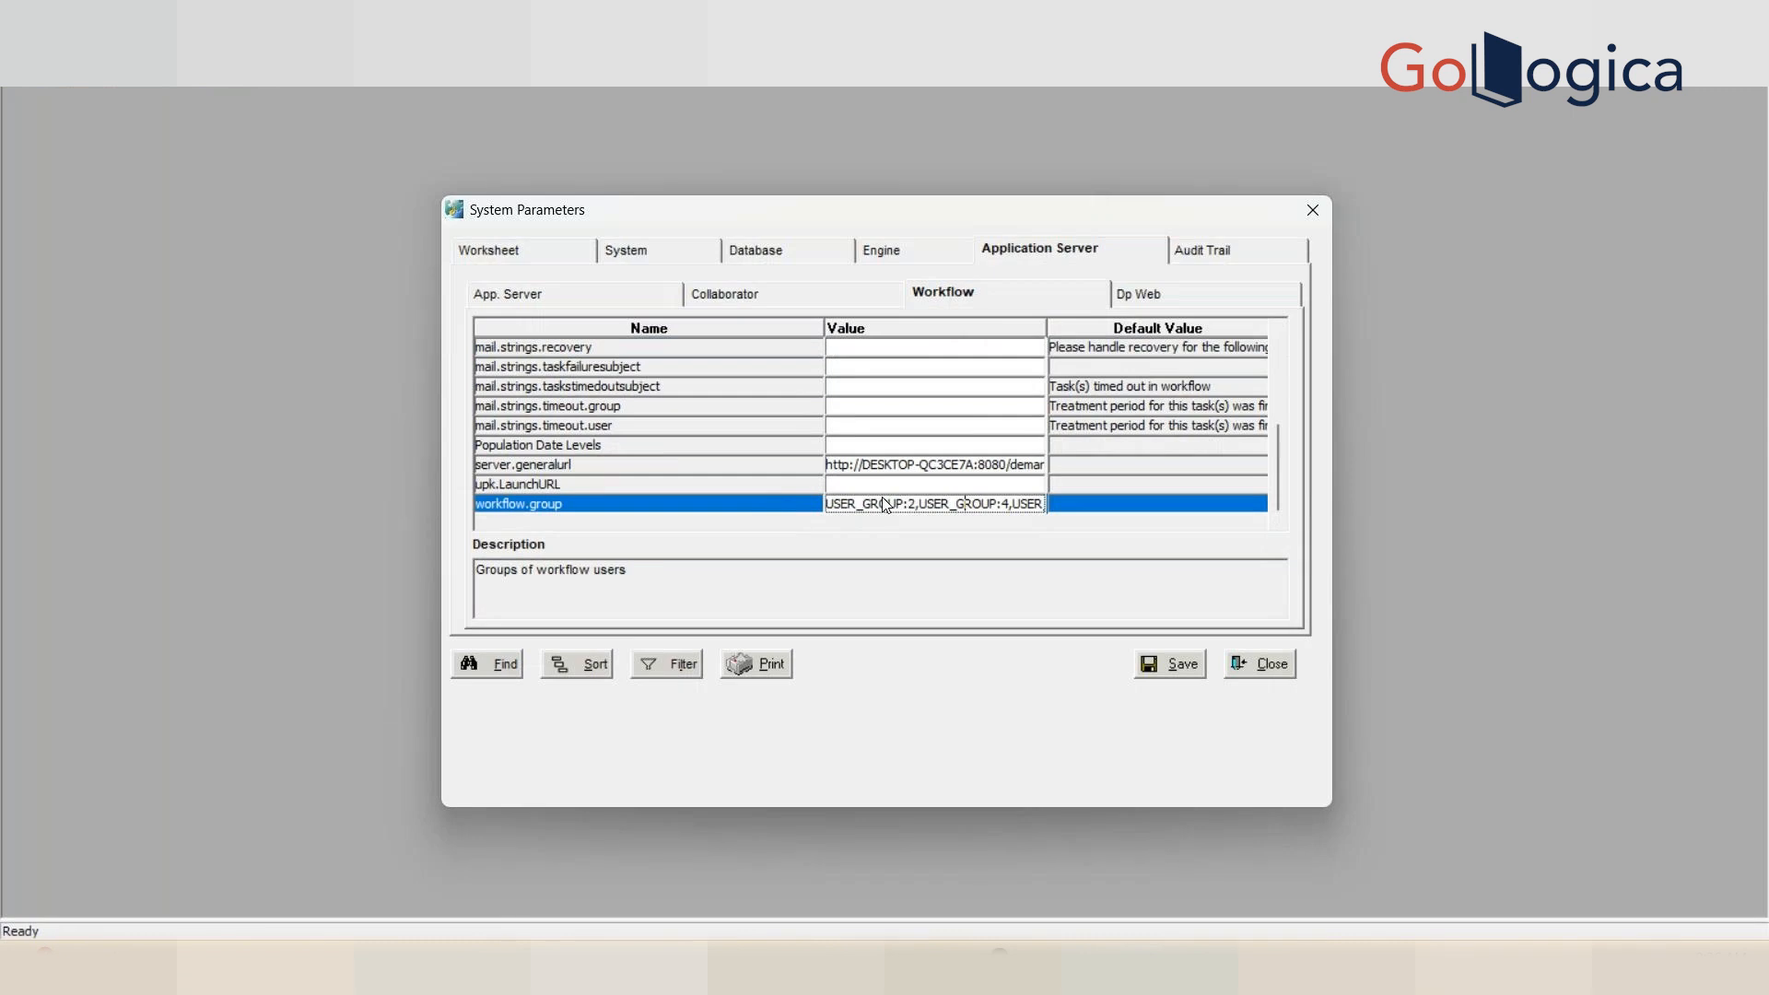
key("Right")
key("Right")
key("Right")
key("Right")
key("Right")
key("Right")
key("Right")
key("Right")
key("Right")
key("Right")
key("Right")
key("Right")
key("Right")
key("Right")
key("Right")
key("Right")
key("Right")
key("Right")
key("Right")
key("Right")
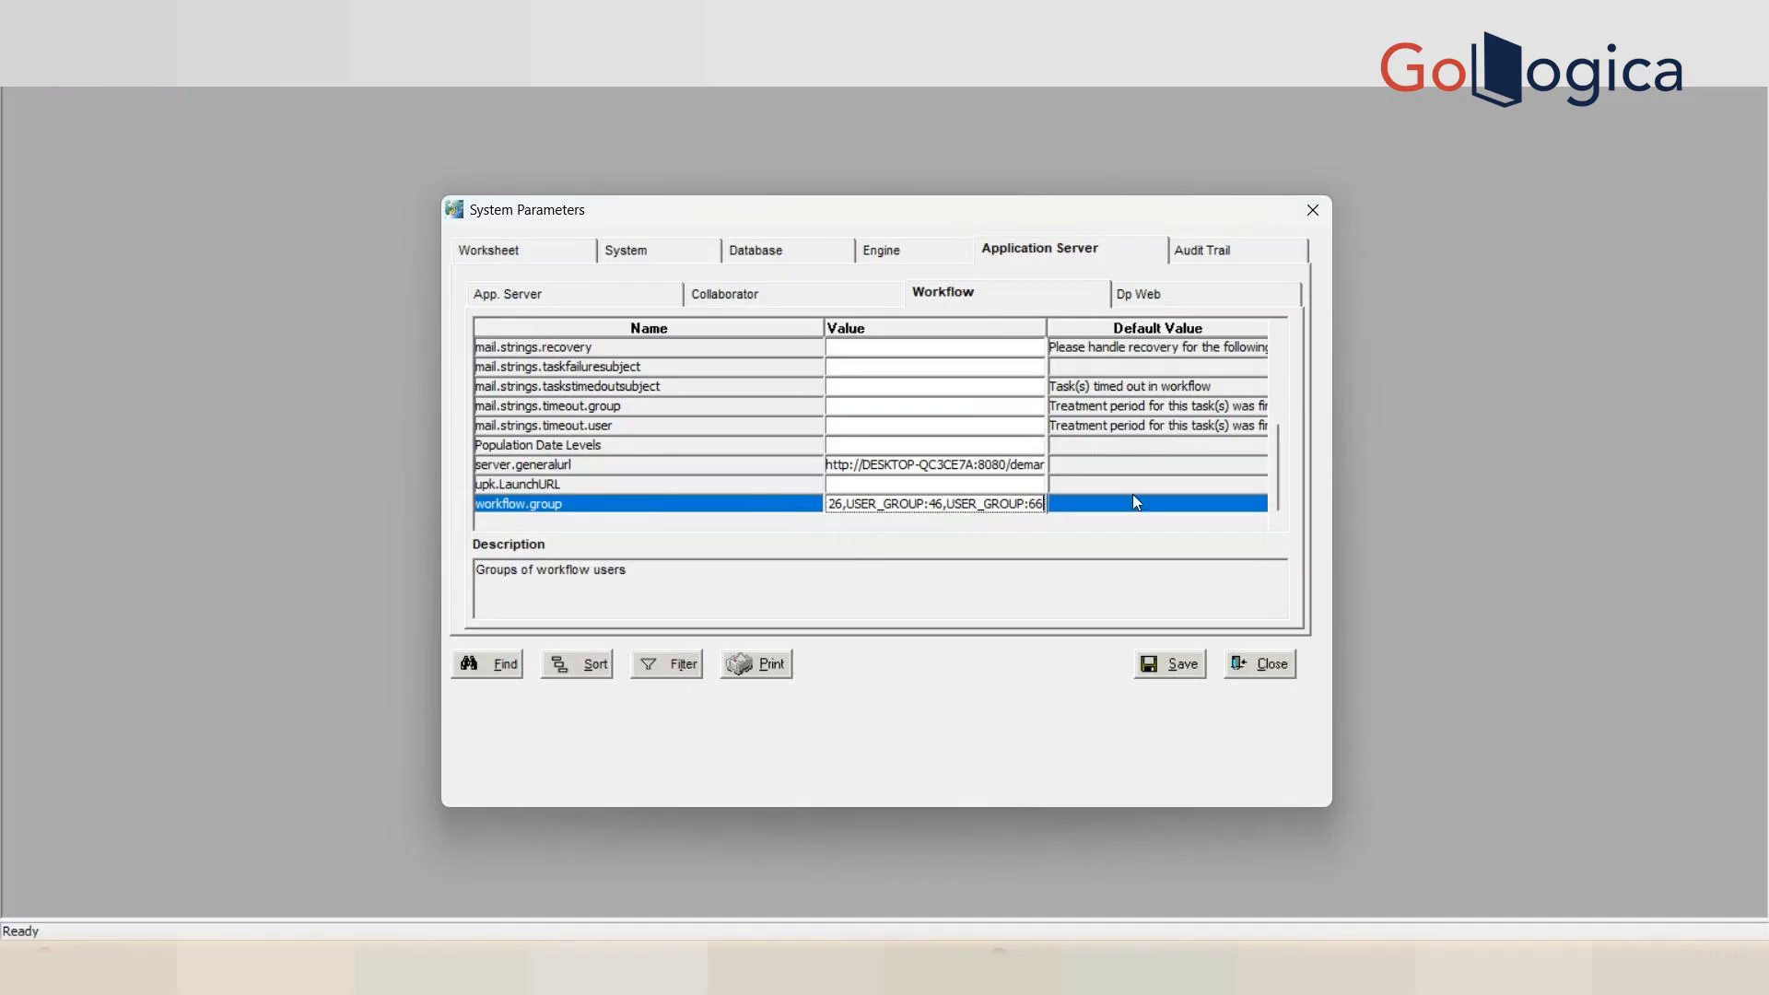
type(",")
key("ctrl+v")
left_click(1191, 663)
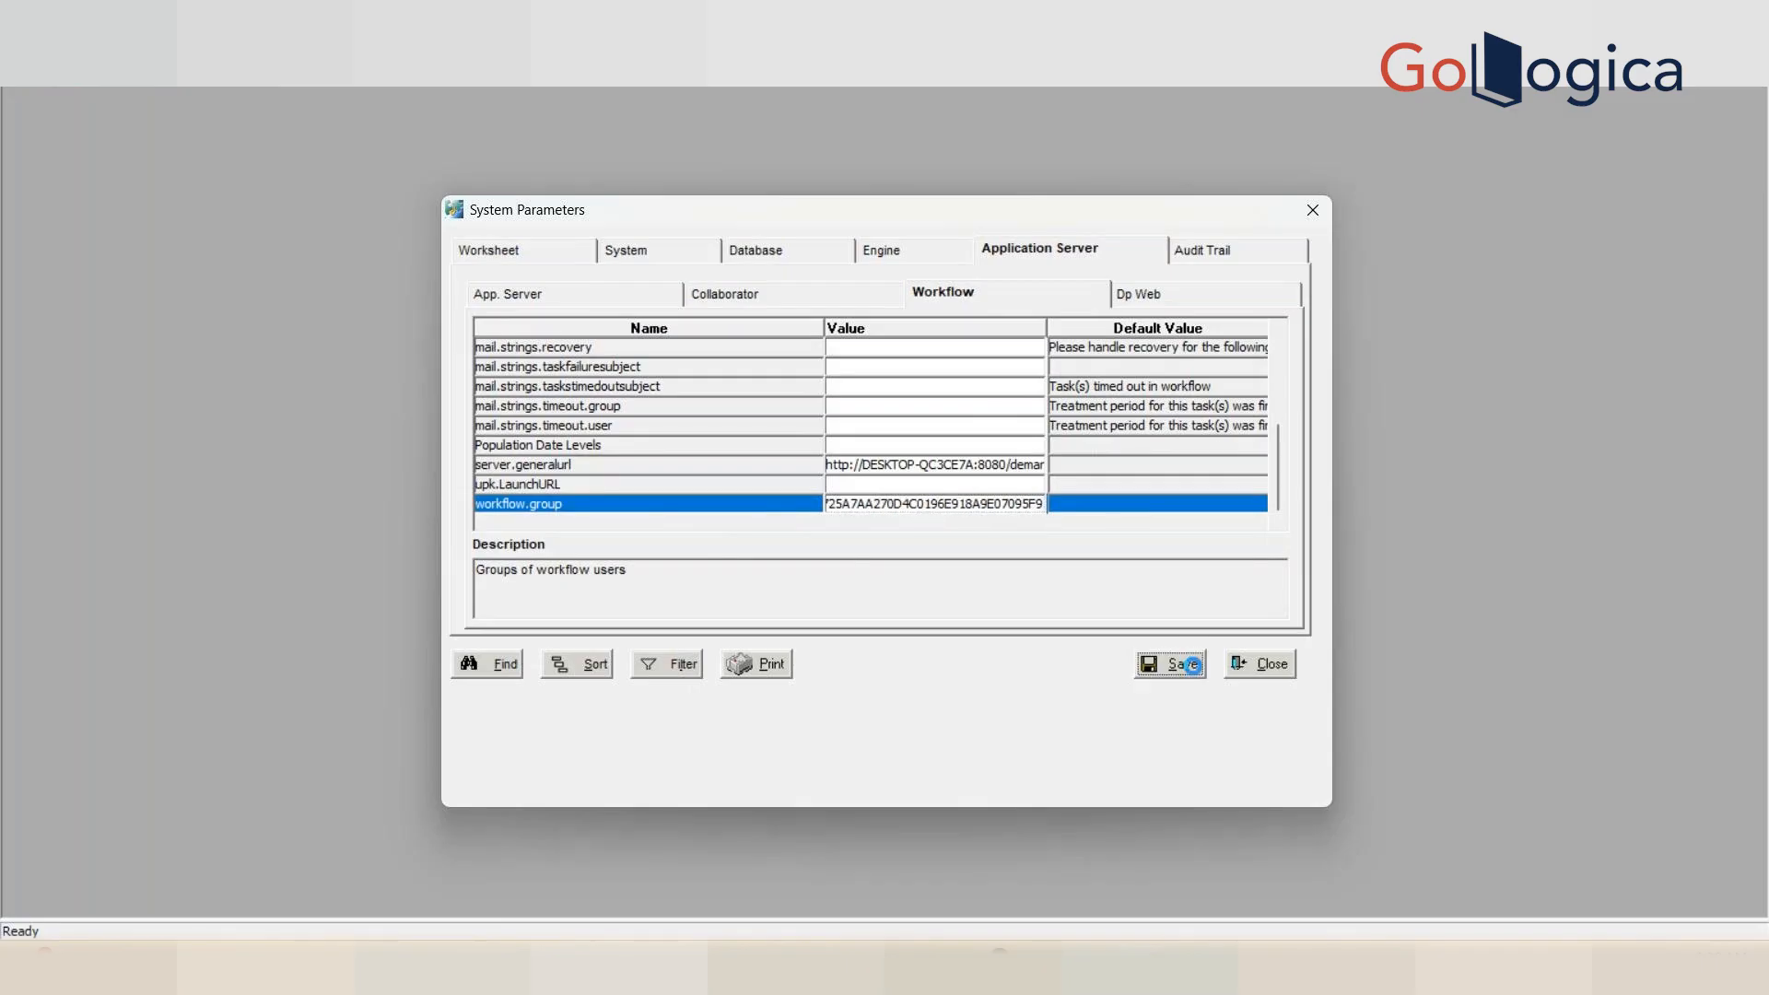
left_click(949, 503)
left_click(1266, 671)
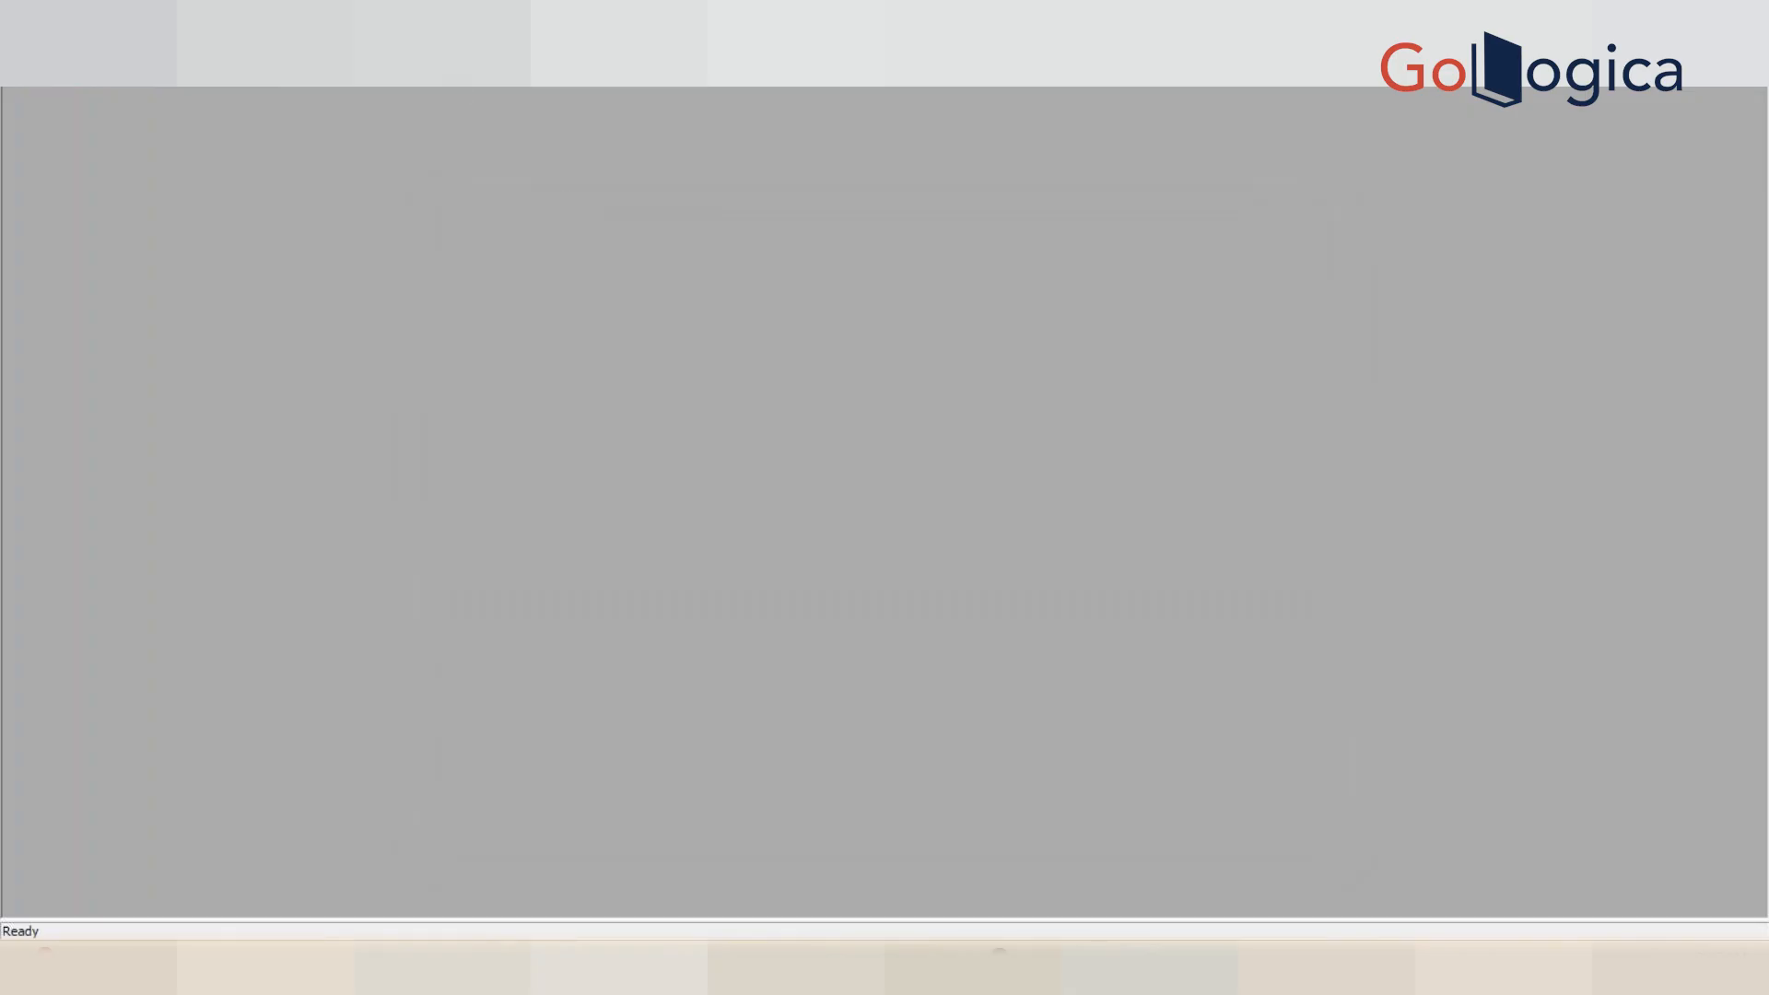
- Open user demo1 for modification and advance through its settings to the user group selection stage
left_click(764, 498)
double_click(764, 499)
left_click(1009, 698)
left_click(1022, 700)
left_click(1048, 704)
left_click(1048, 706)
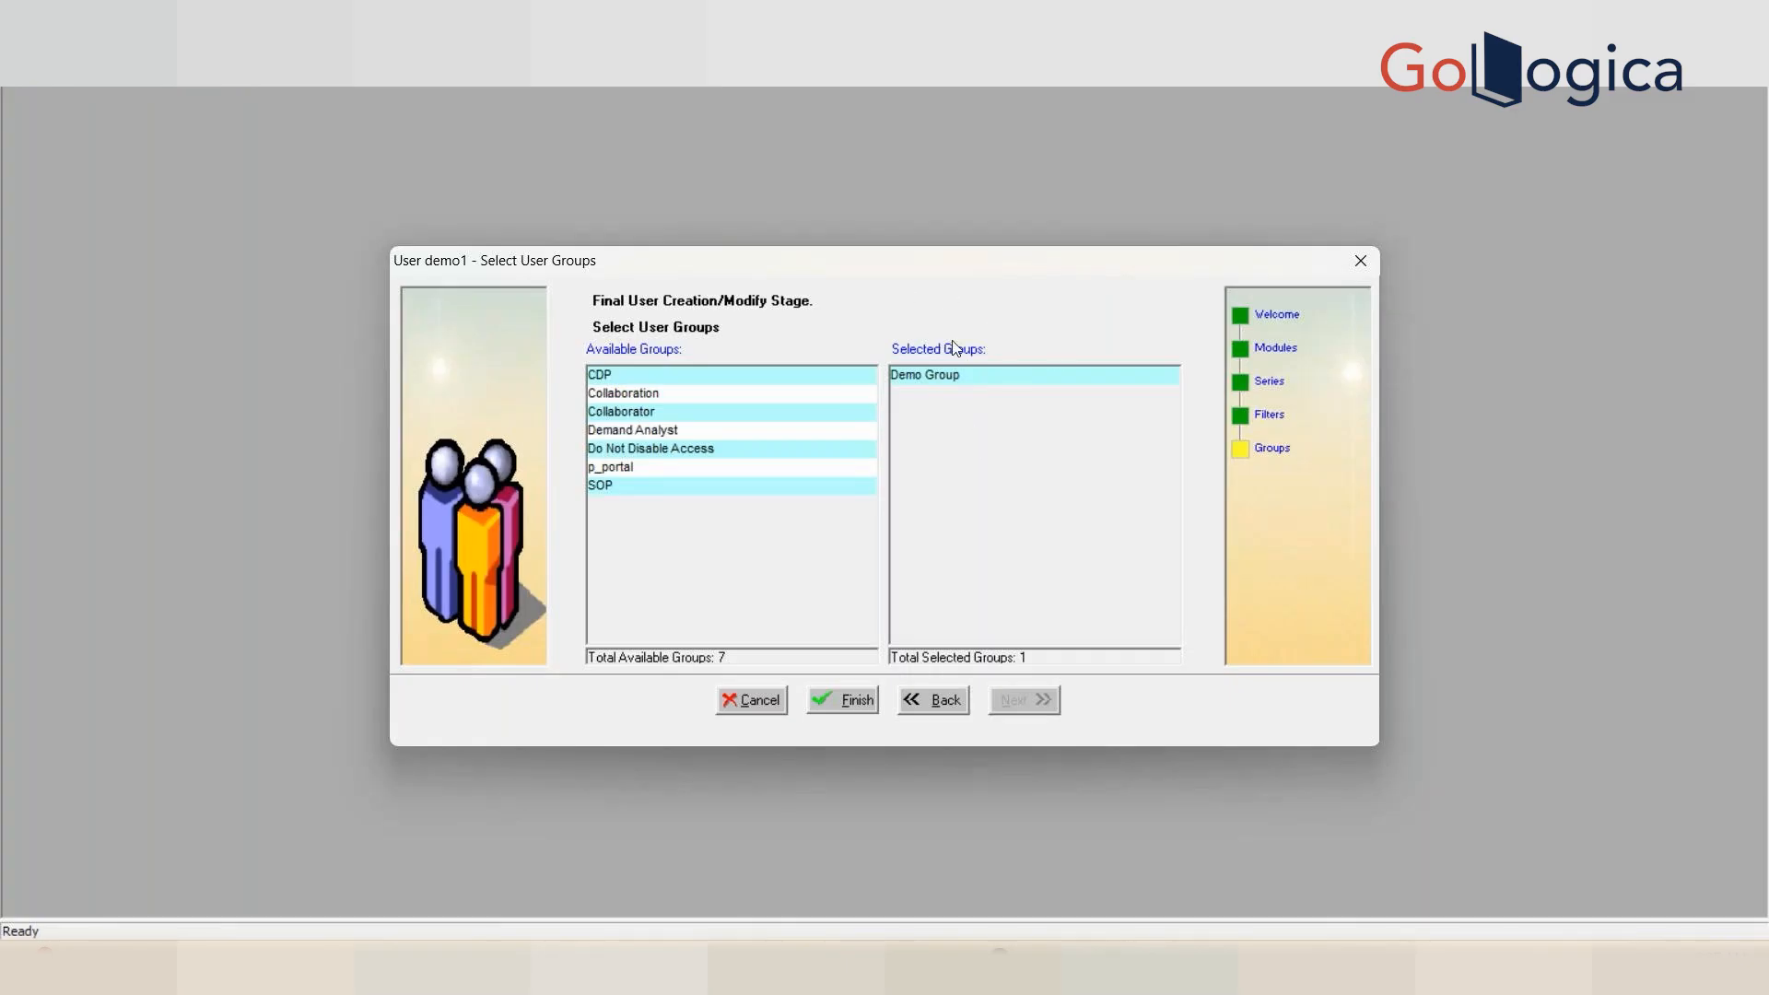
- Switch to Oracle SQL Developer and reselect the Demo Group row's APPLICATION_ID cell in the query results
left_click(1025, 964)
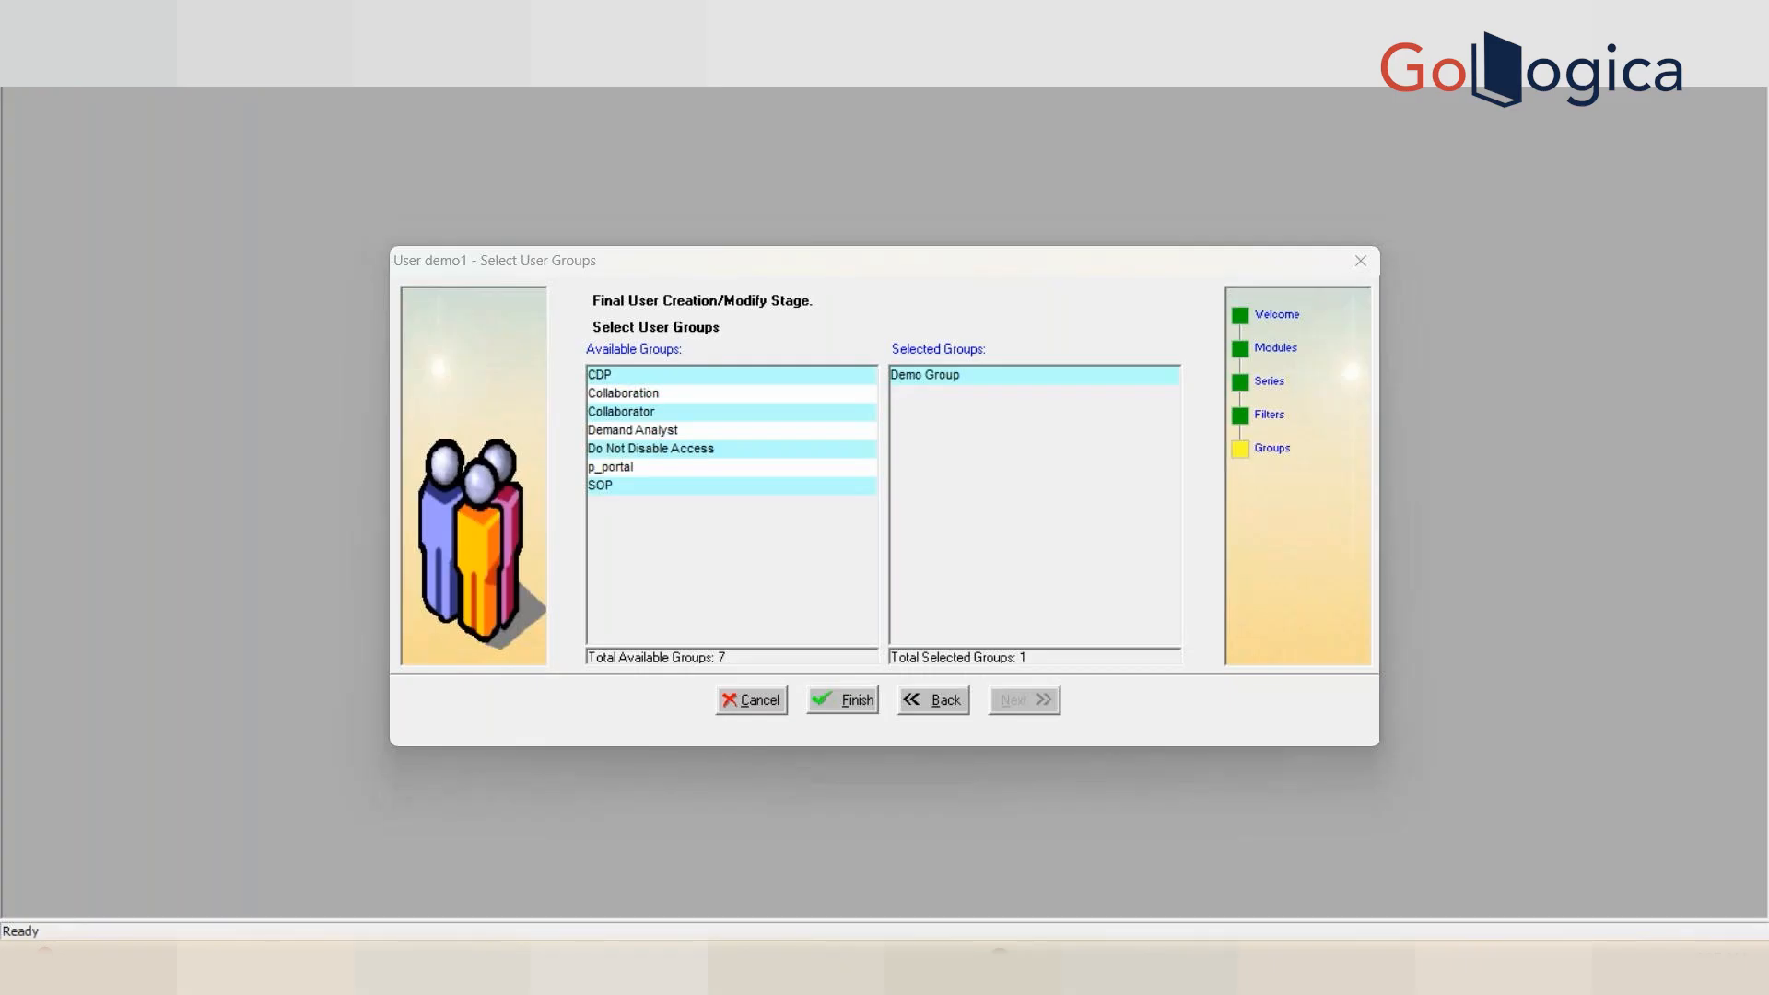
left_click(1418, 611)
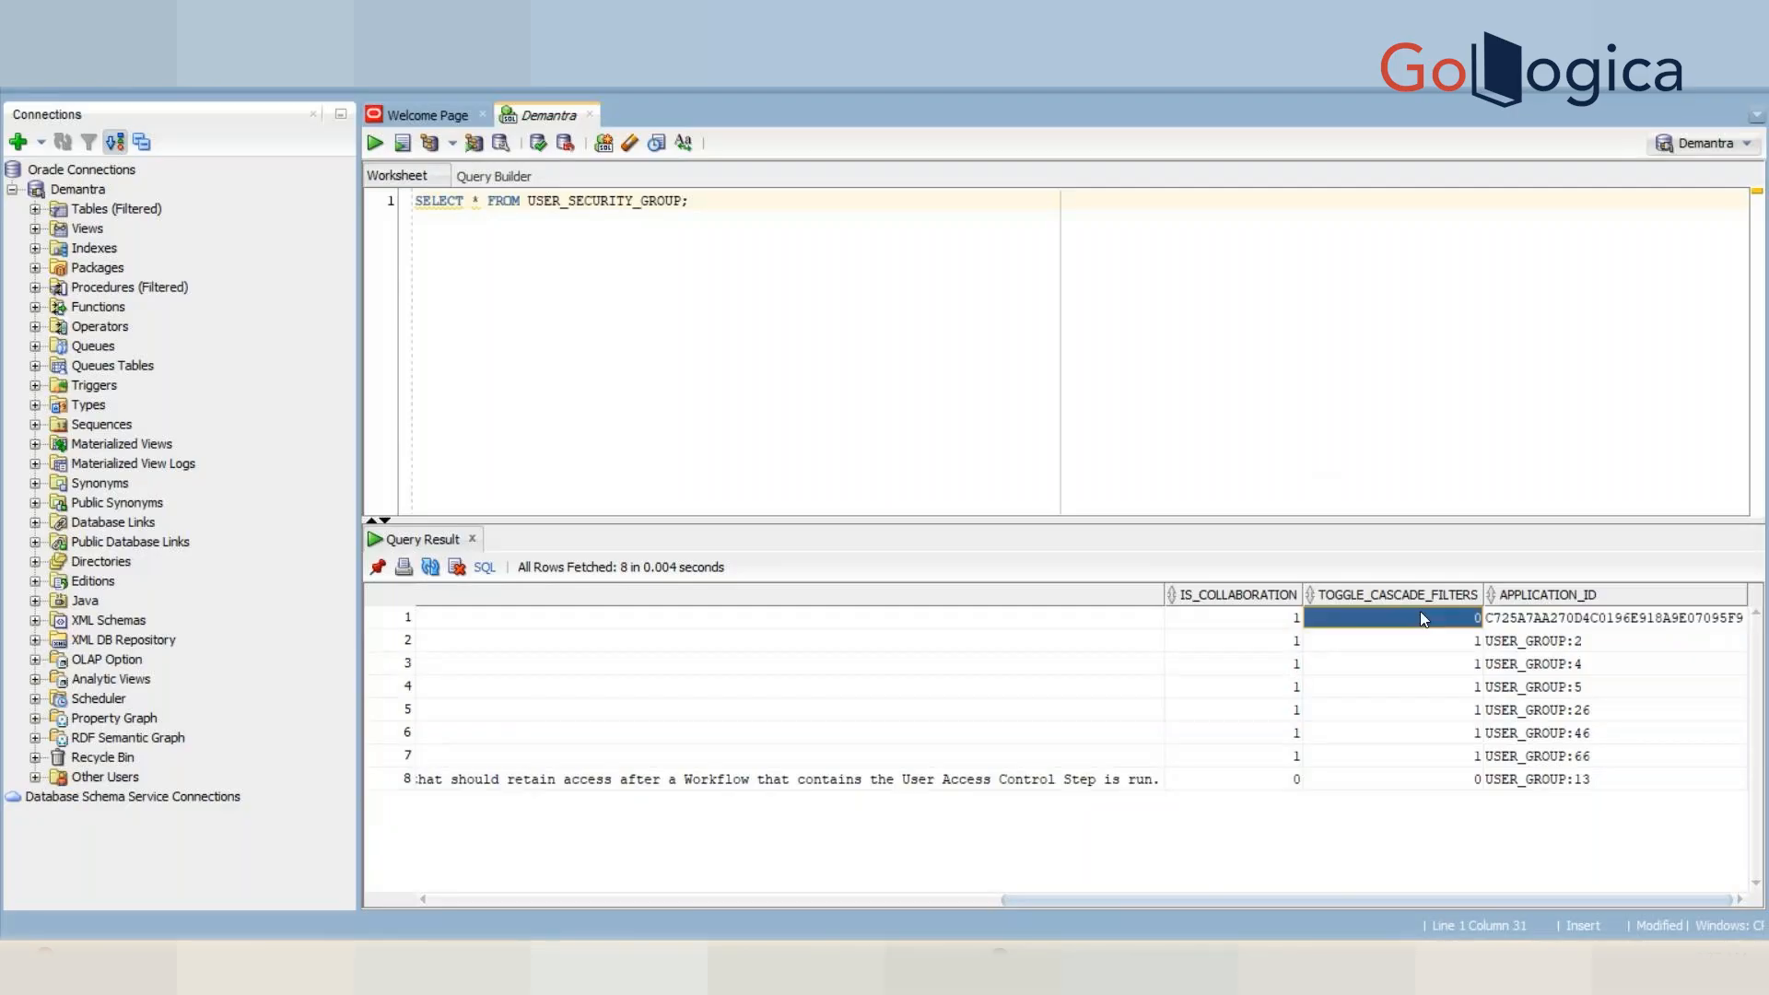
left_click(1517, 610)
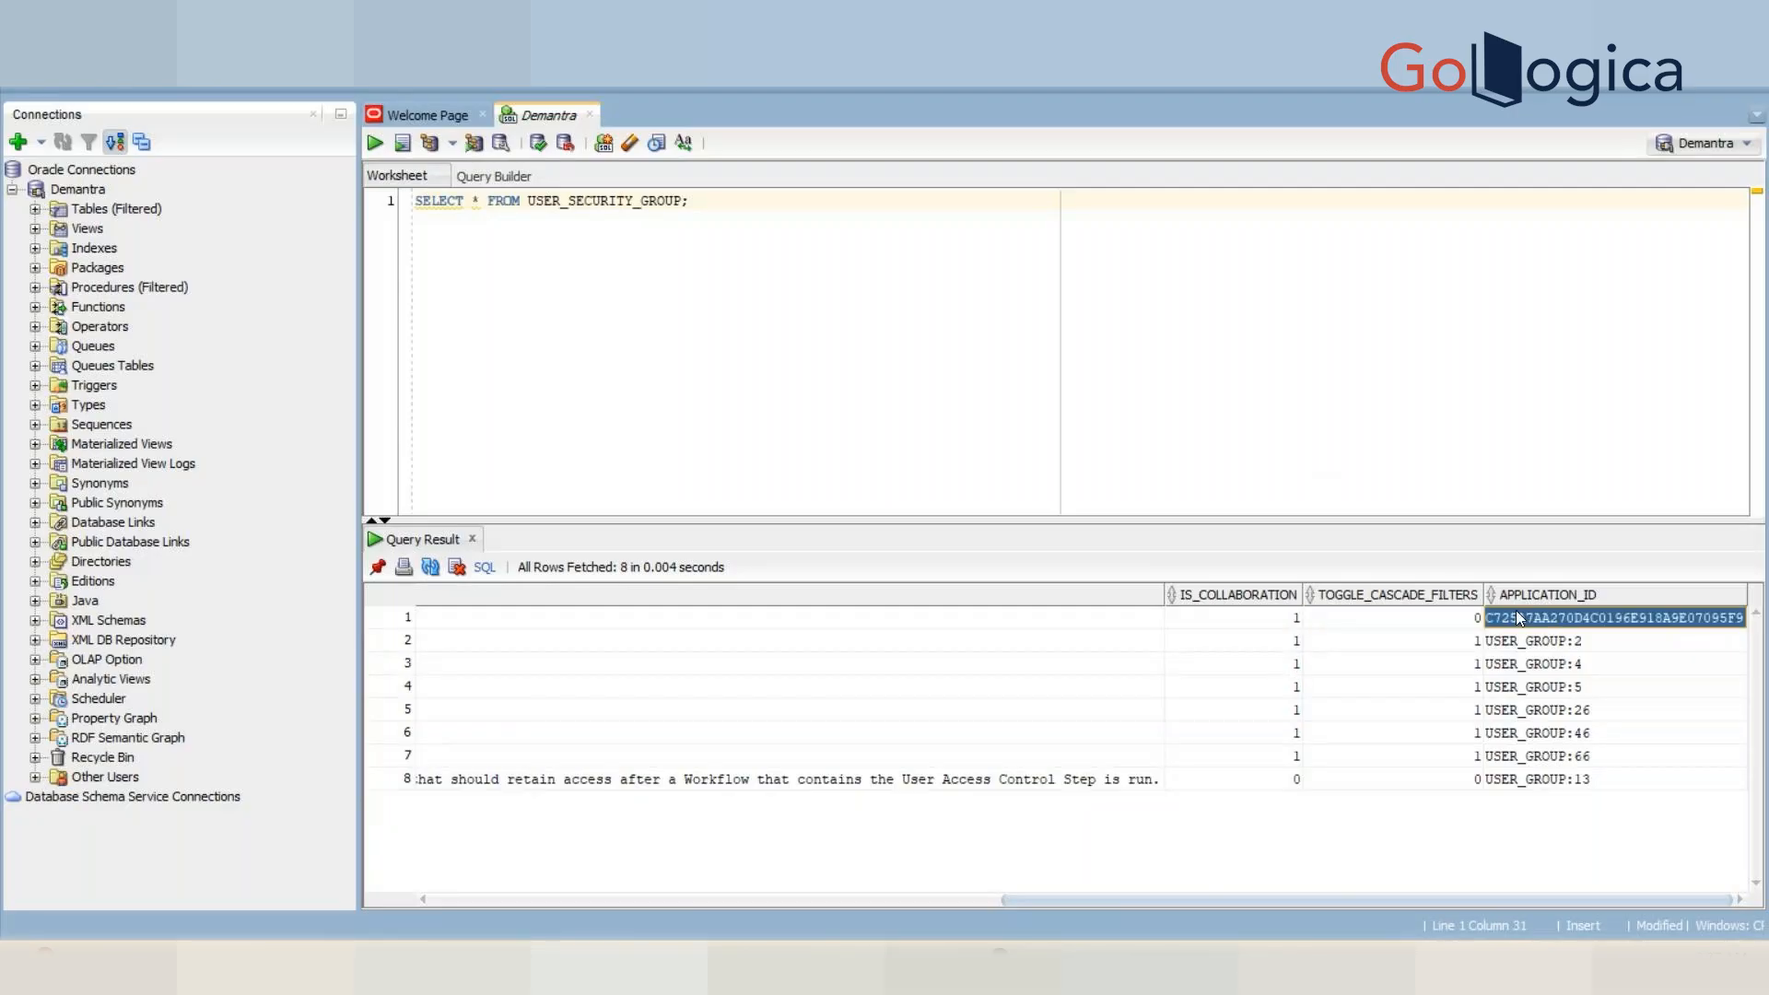
left_click(1443, 623)
key("Right")
left_click(1443, 626)
key("Right")
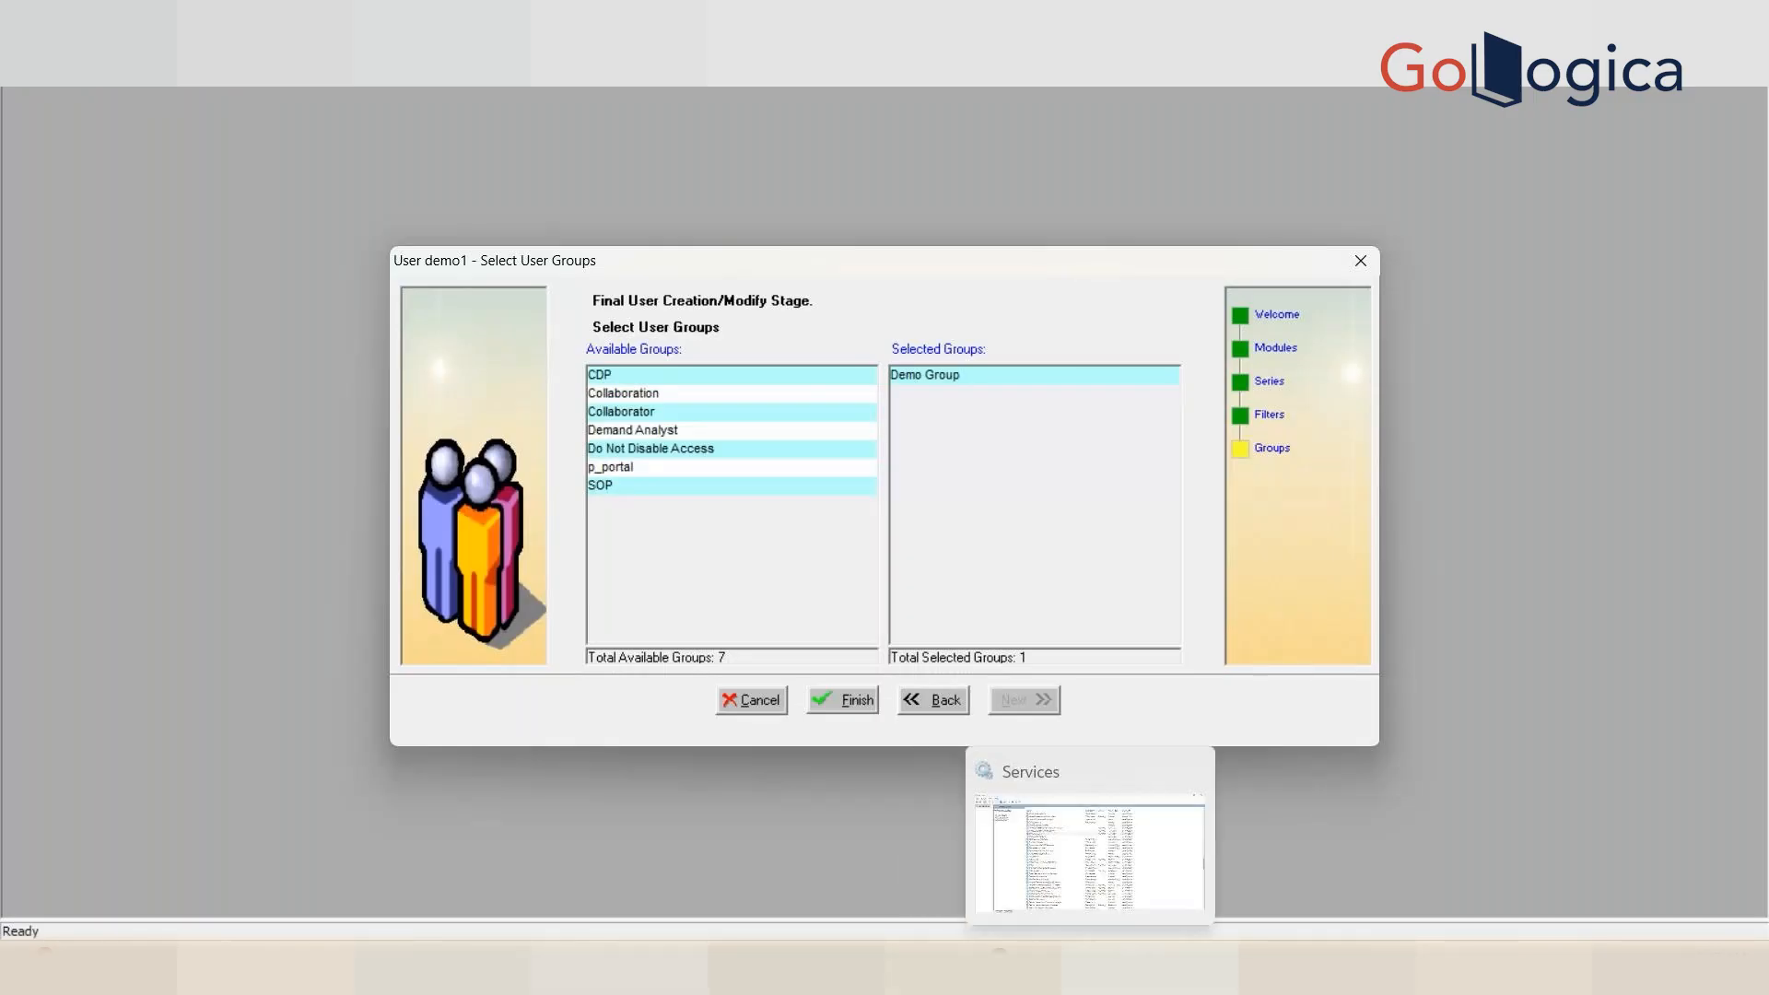
- Return to Demantra Business Modeler and finish modifying user demo1 with Demo Group as the selected group
left_click(1090, 969)
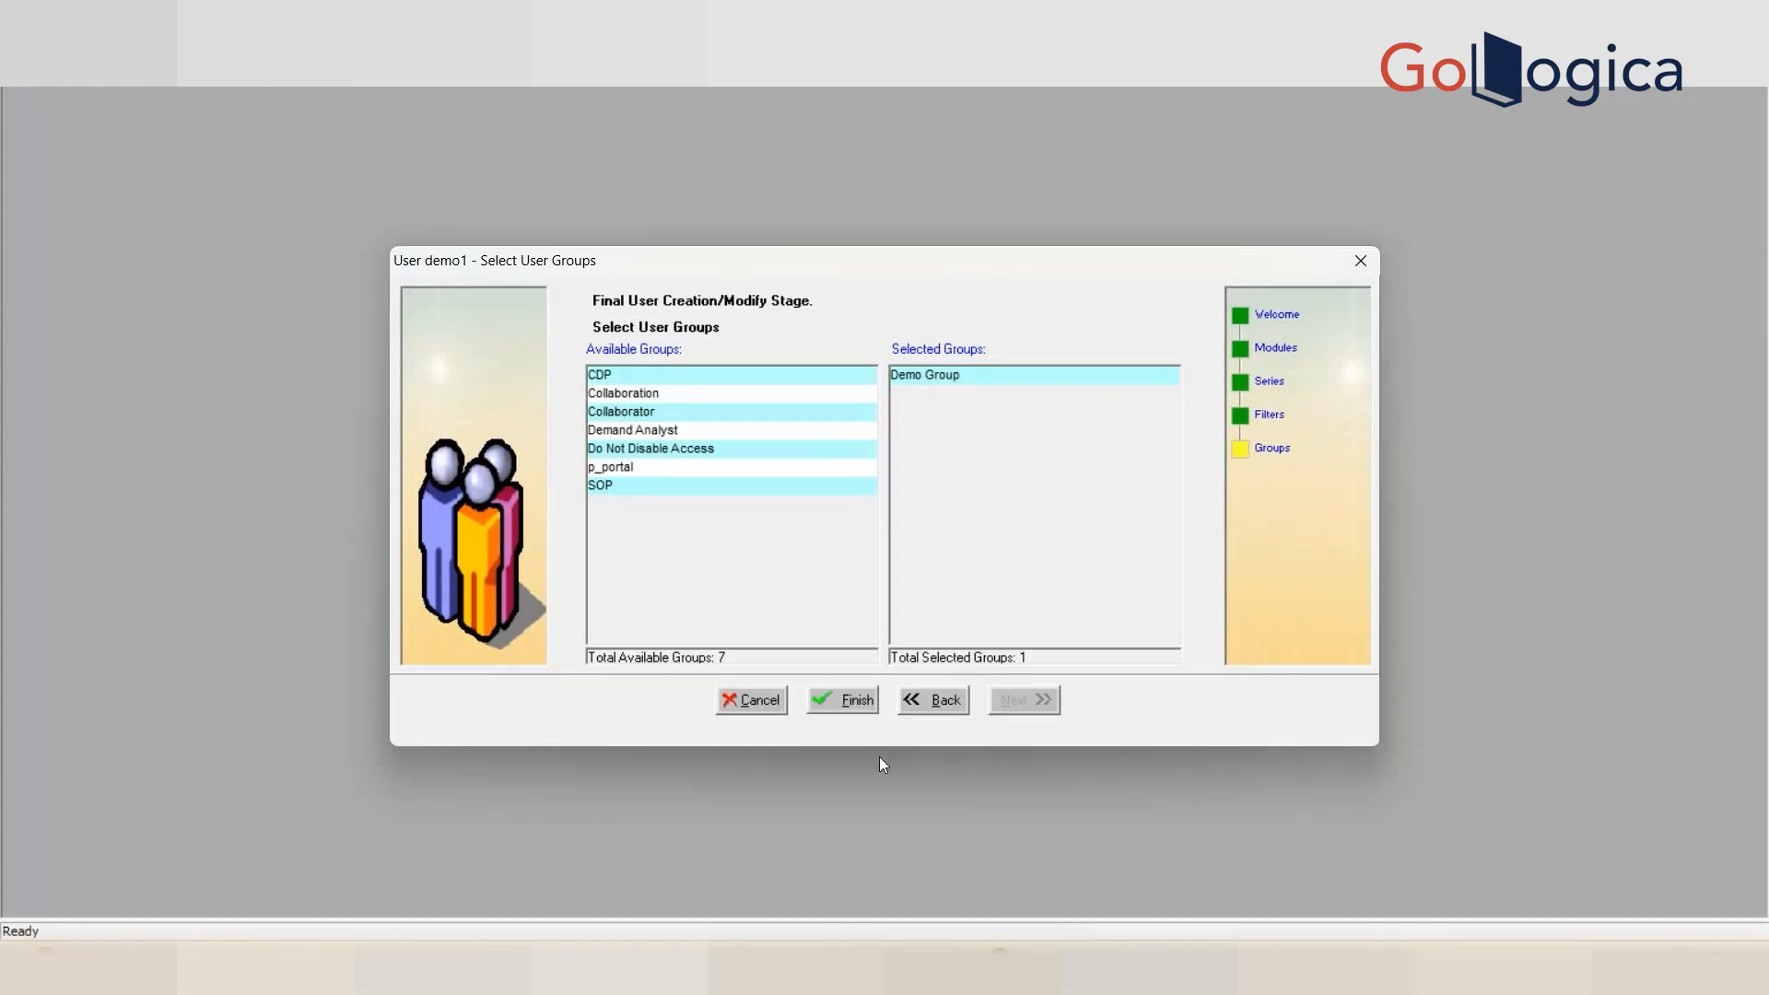
left_click(842, 699)
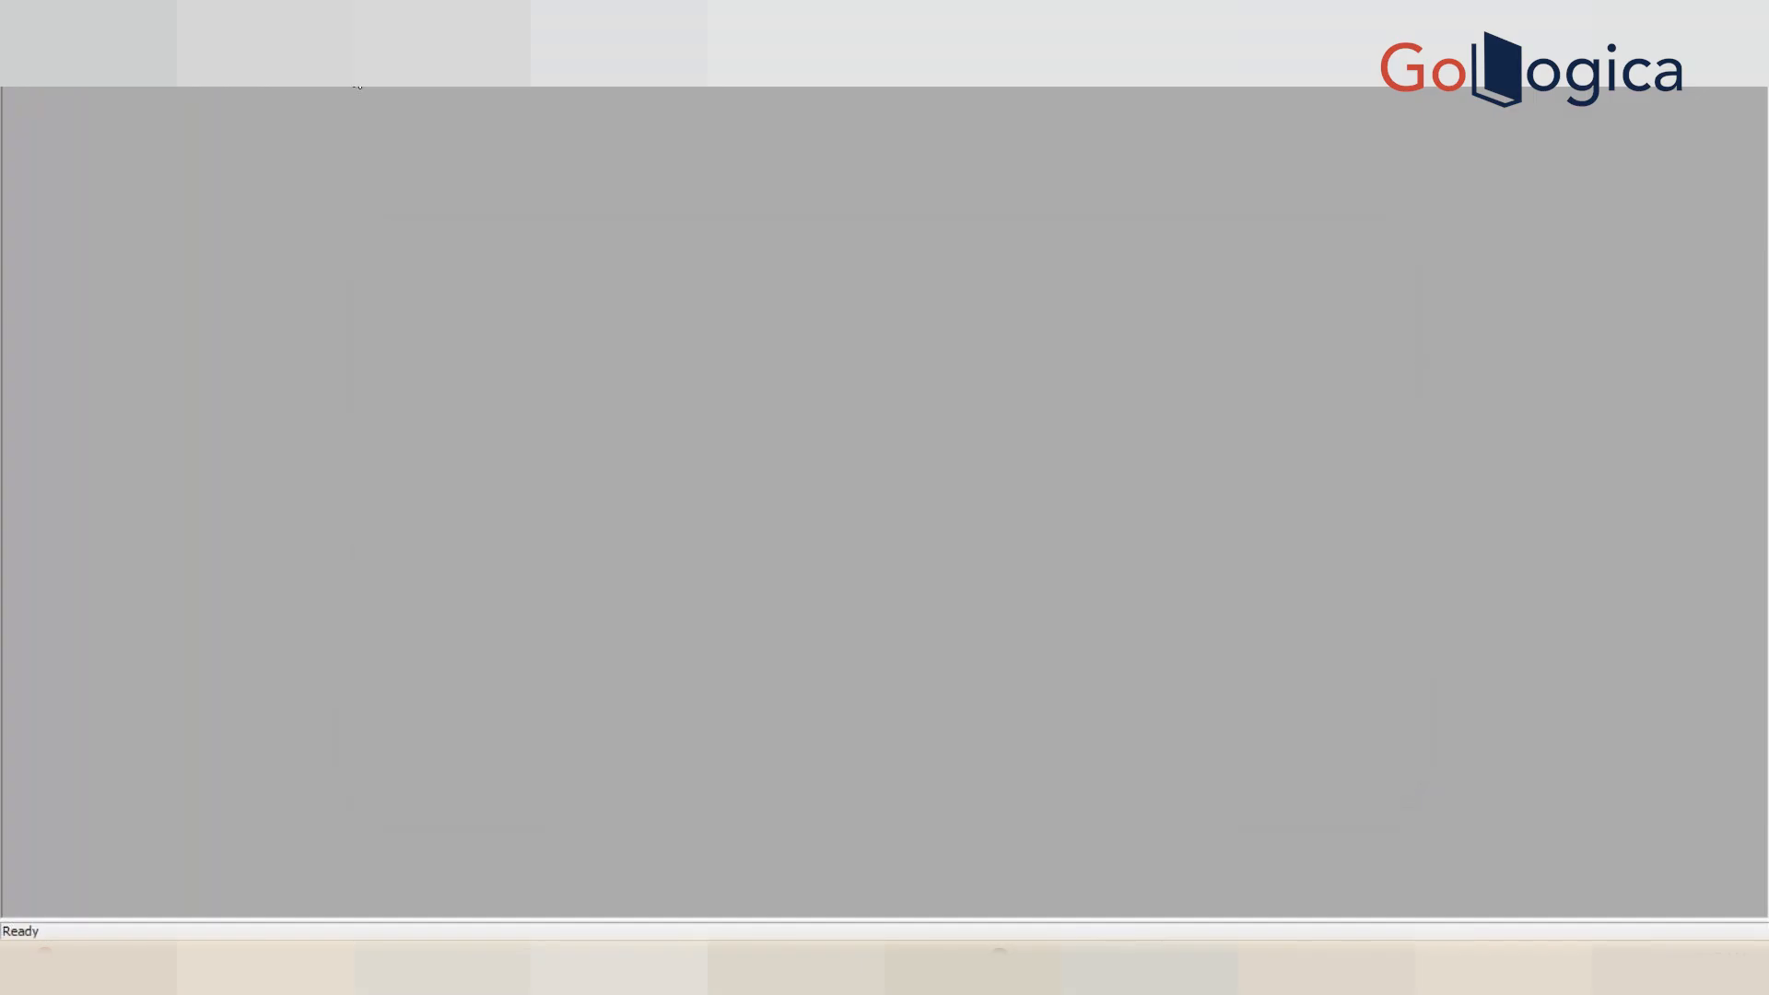
- Reopen the Application Server workflow parameters, paste the Demo Group's APPLICATION_ID into workflow.group, and save the parameter
left_click(433, 46)
mouse_move(351, 55)
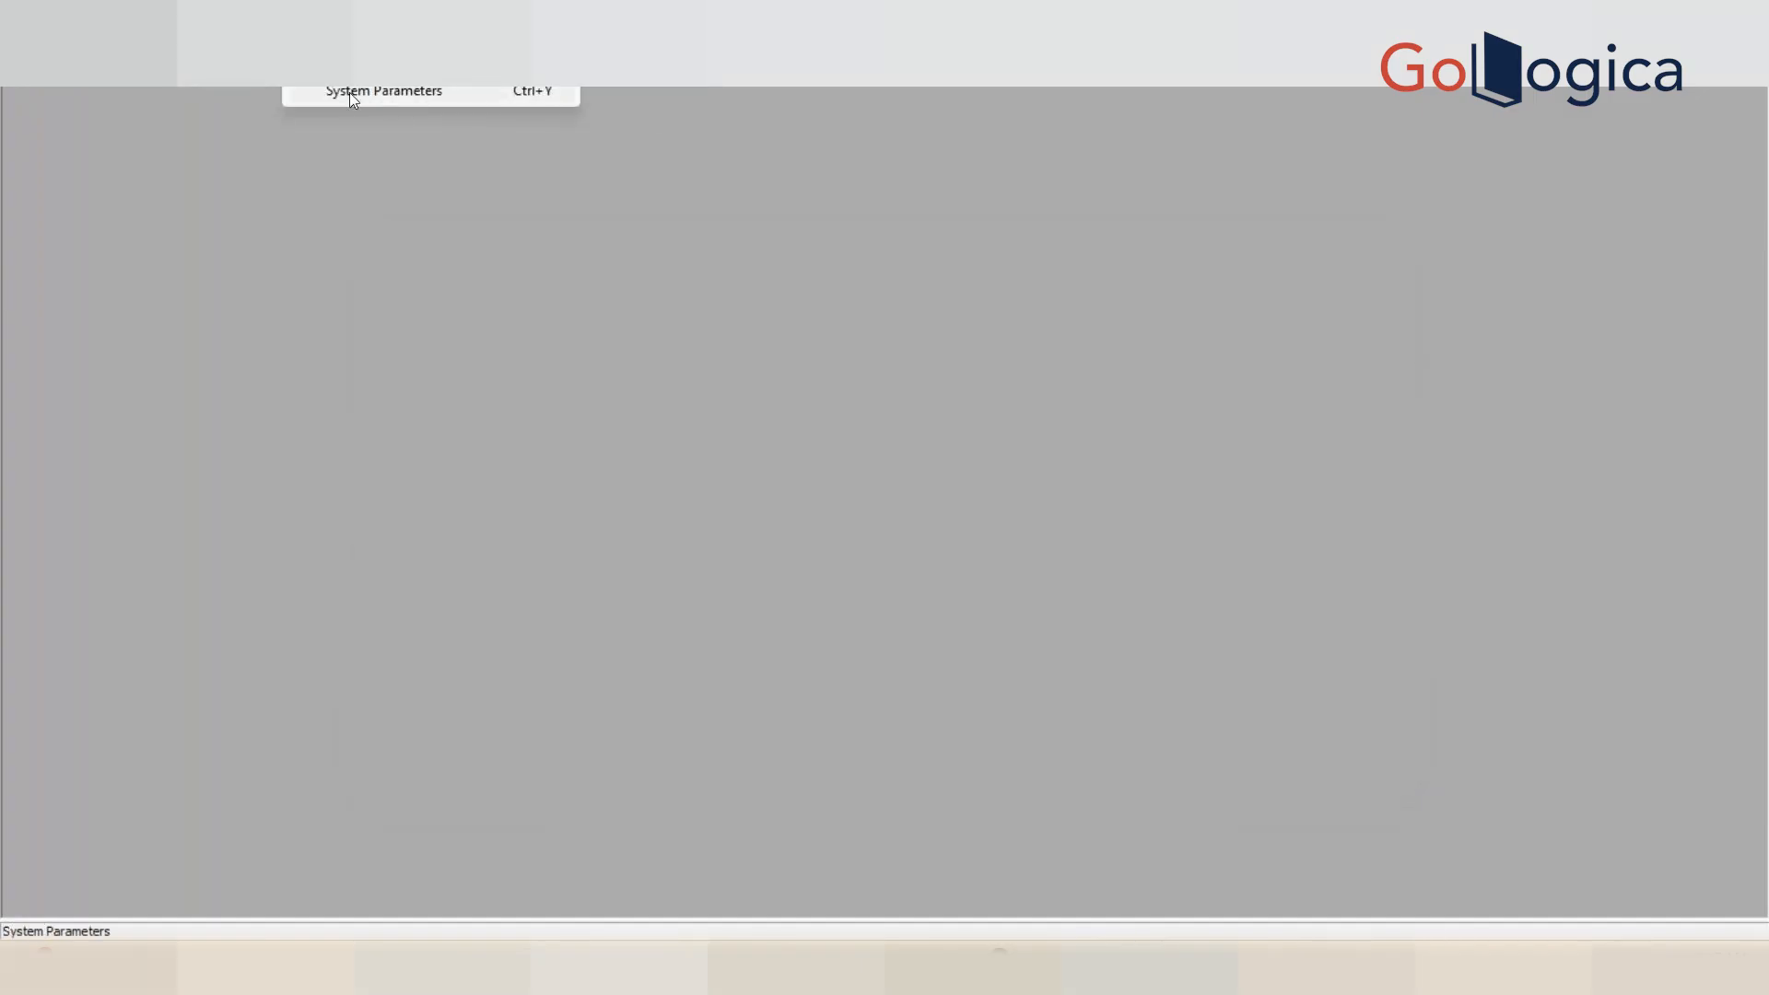
left_click(353, 96)
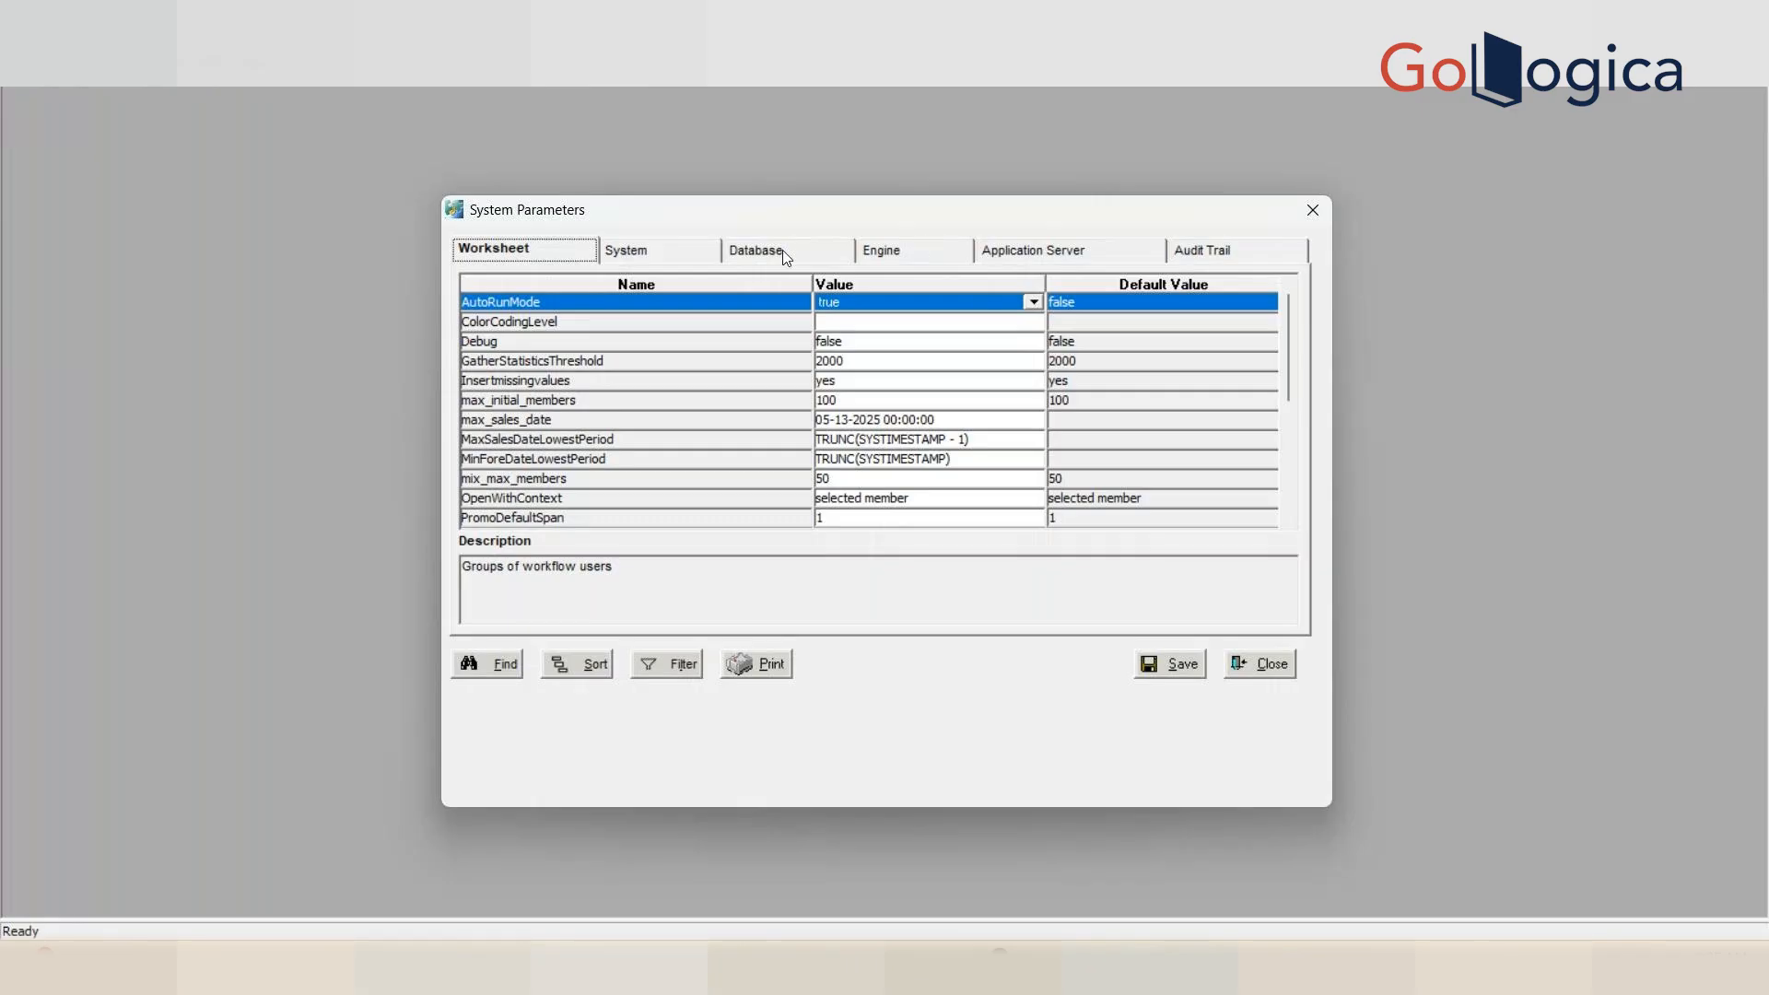
left_click(1037, 247)
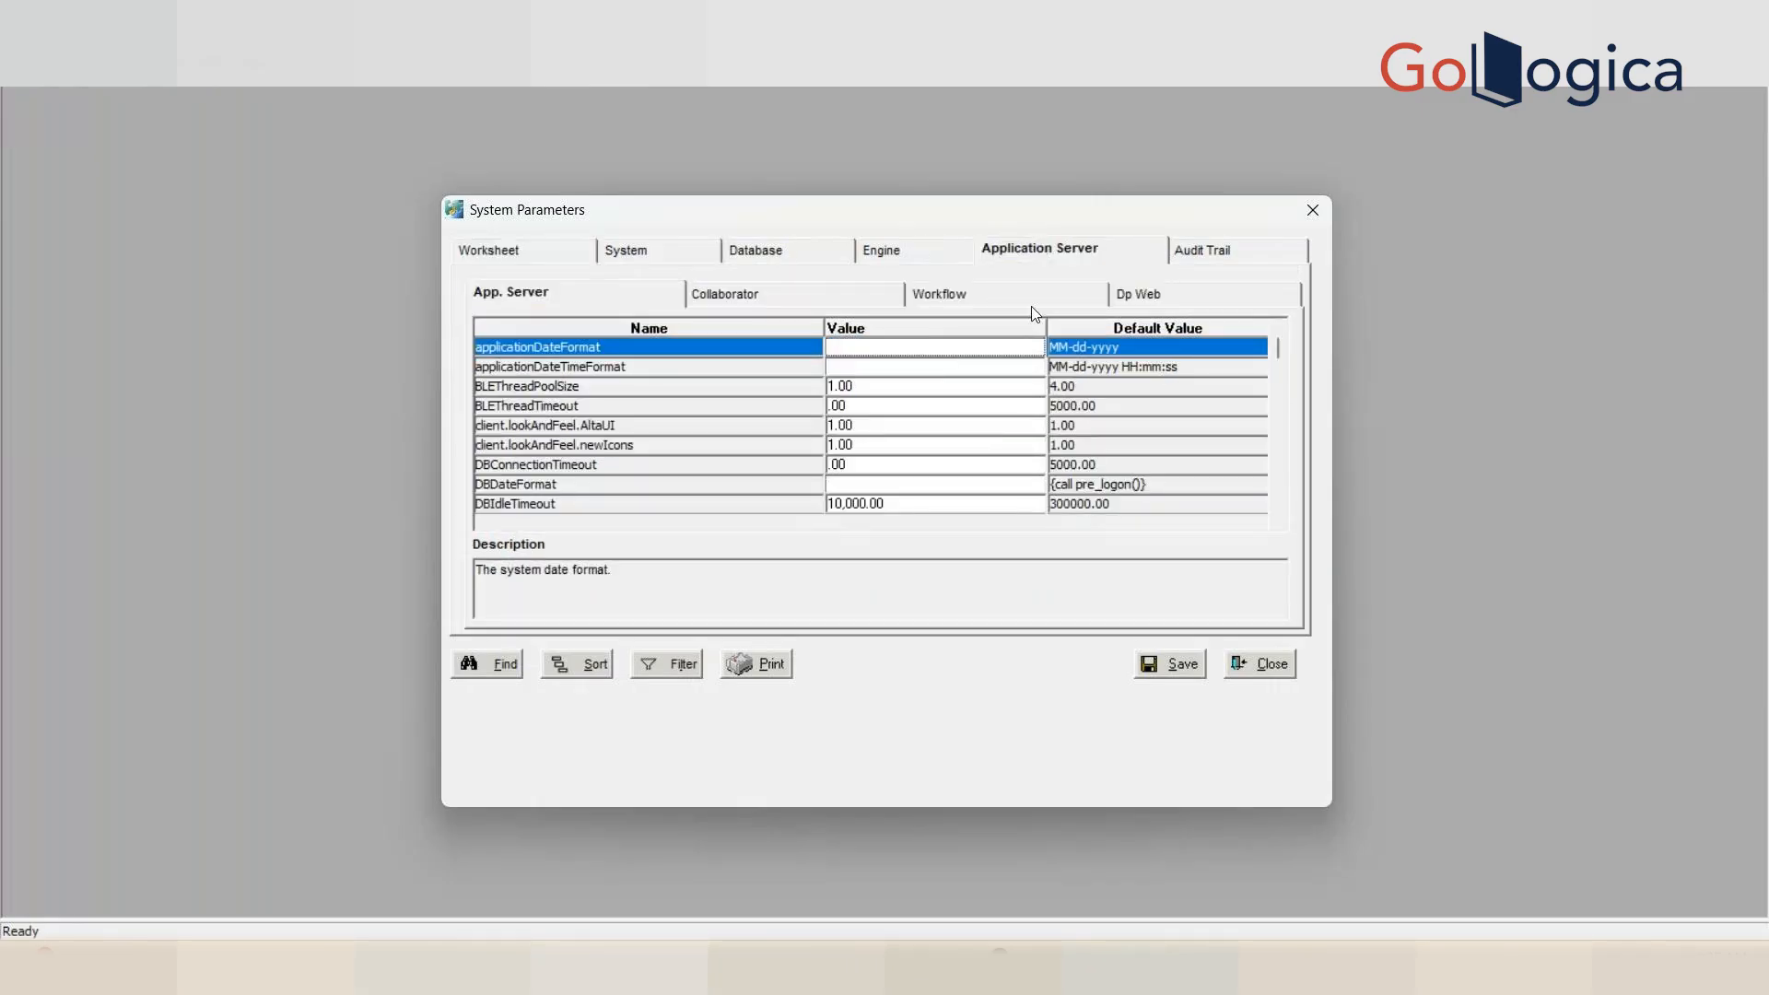
left_click(986, 299)
left_click(1285, 493)
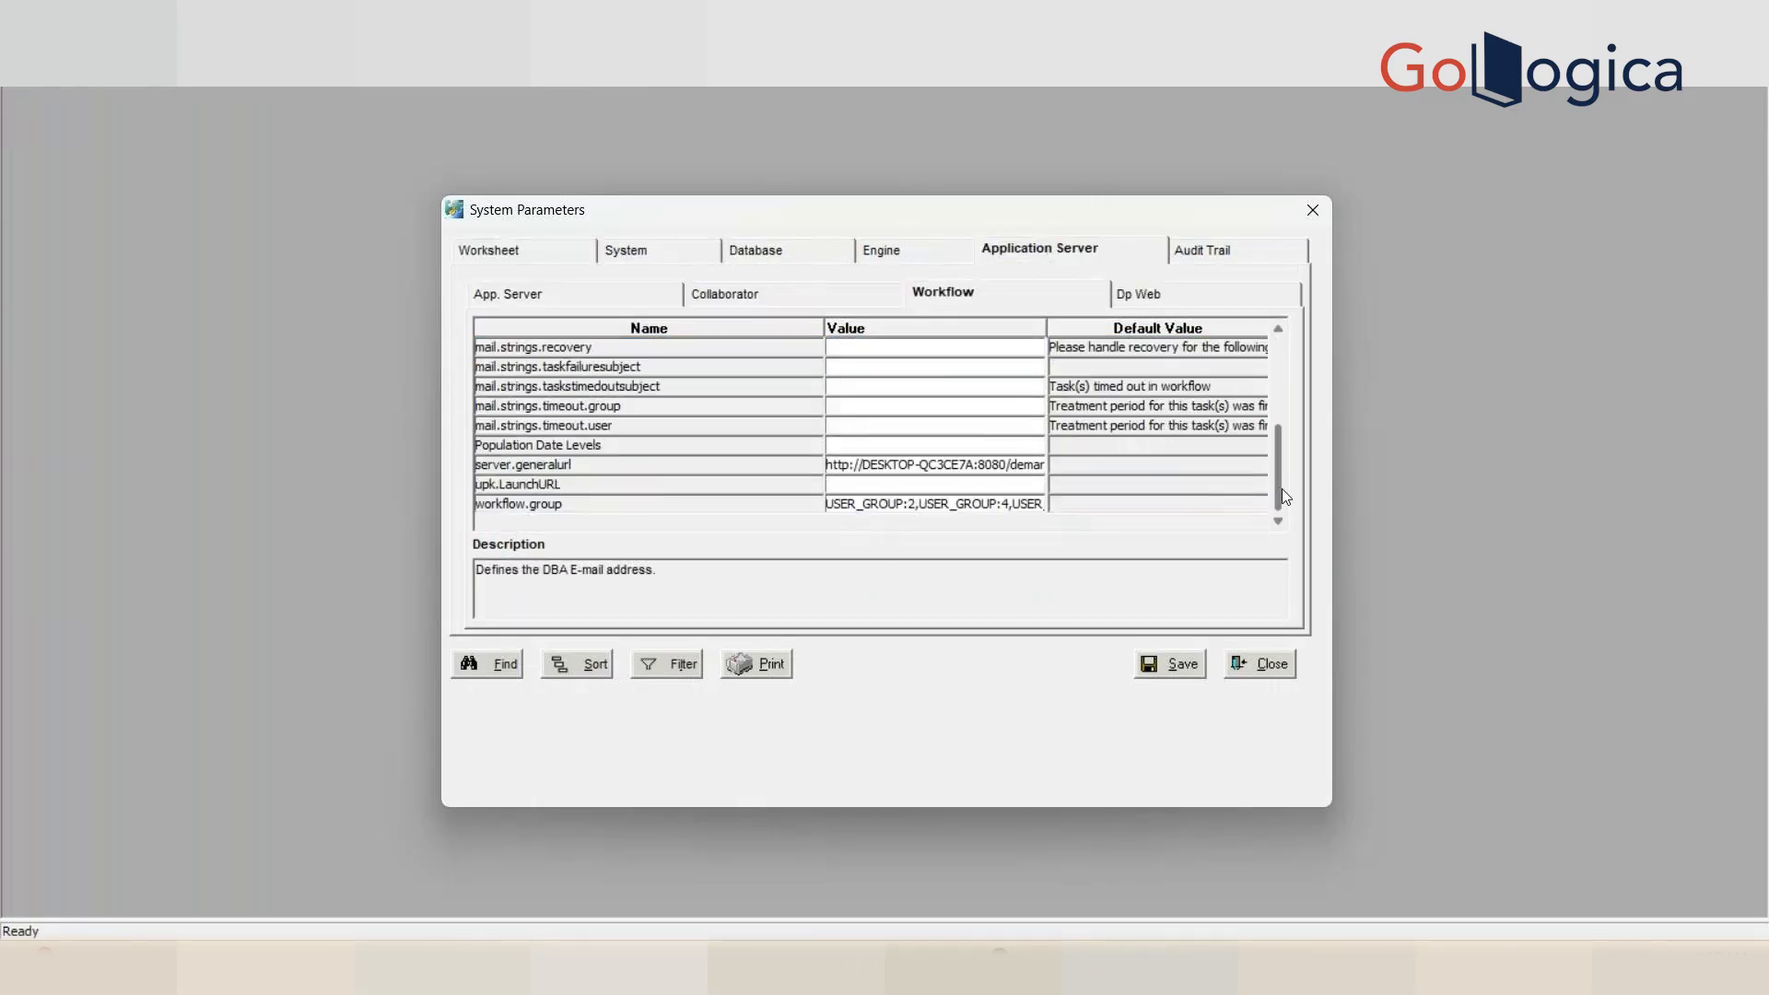
left_click(990, 505)
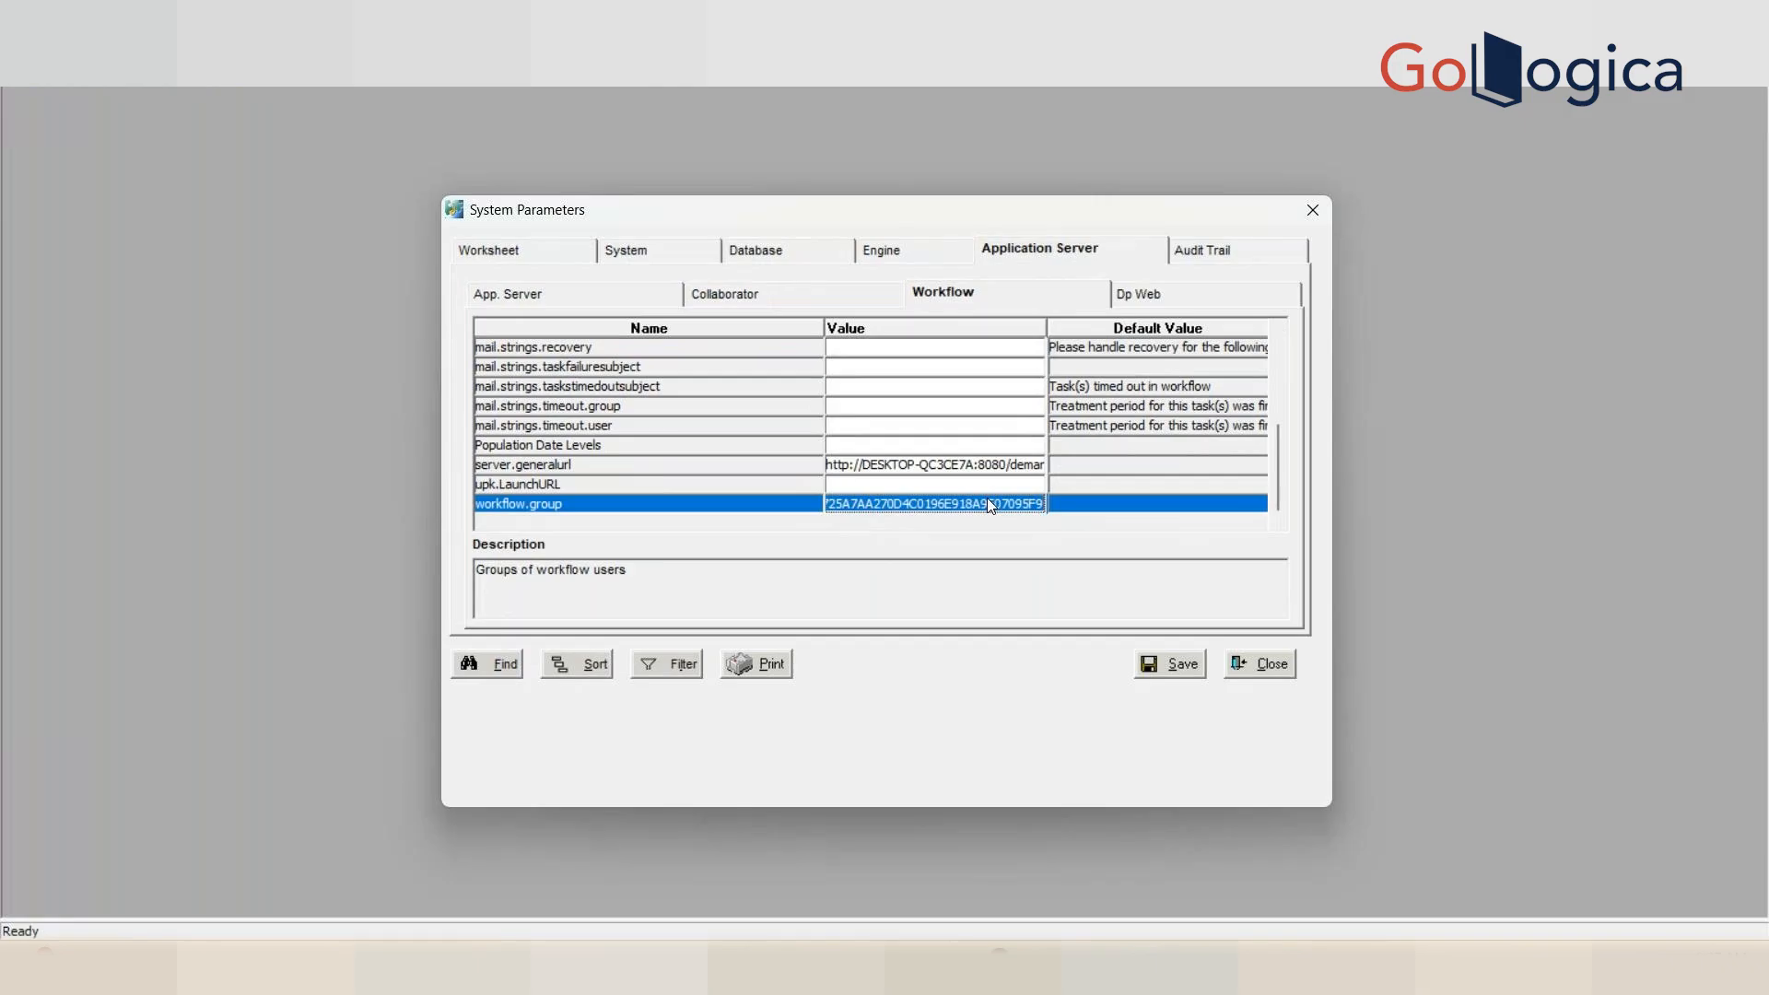
key("ctrl+v")
left_click(1185, 667)
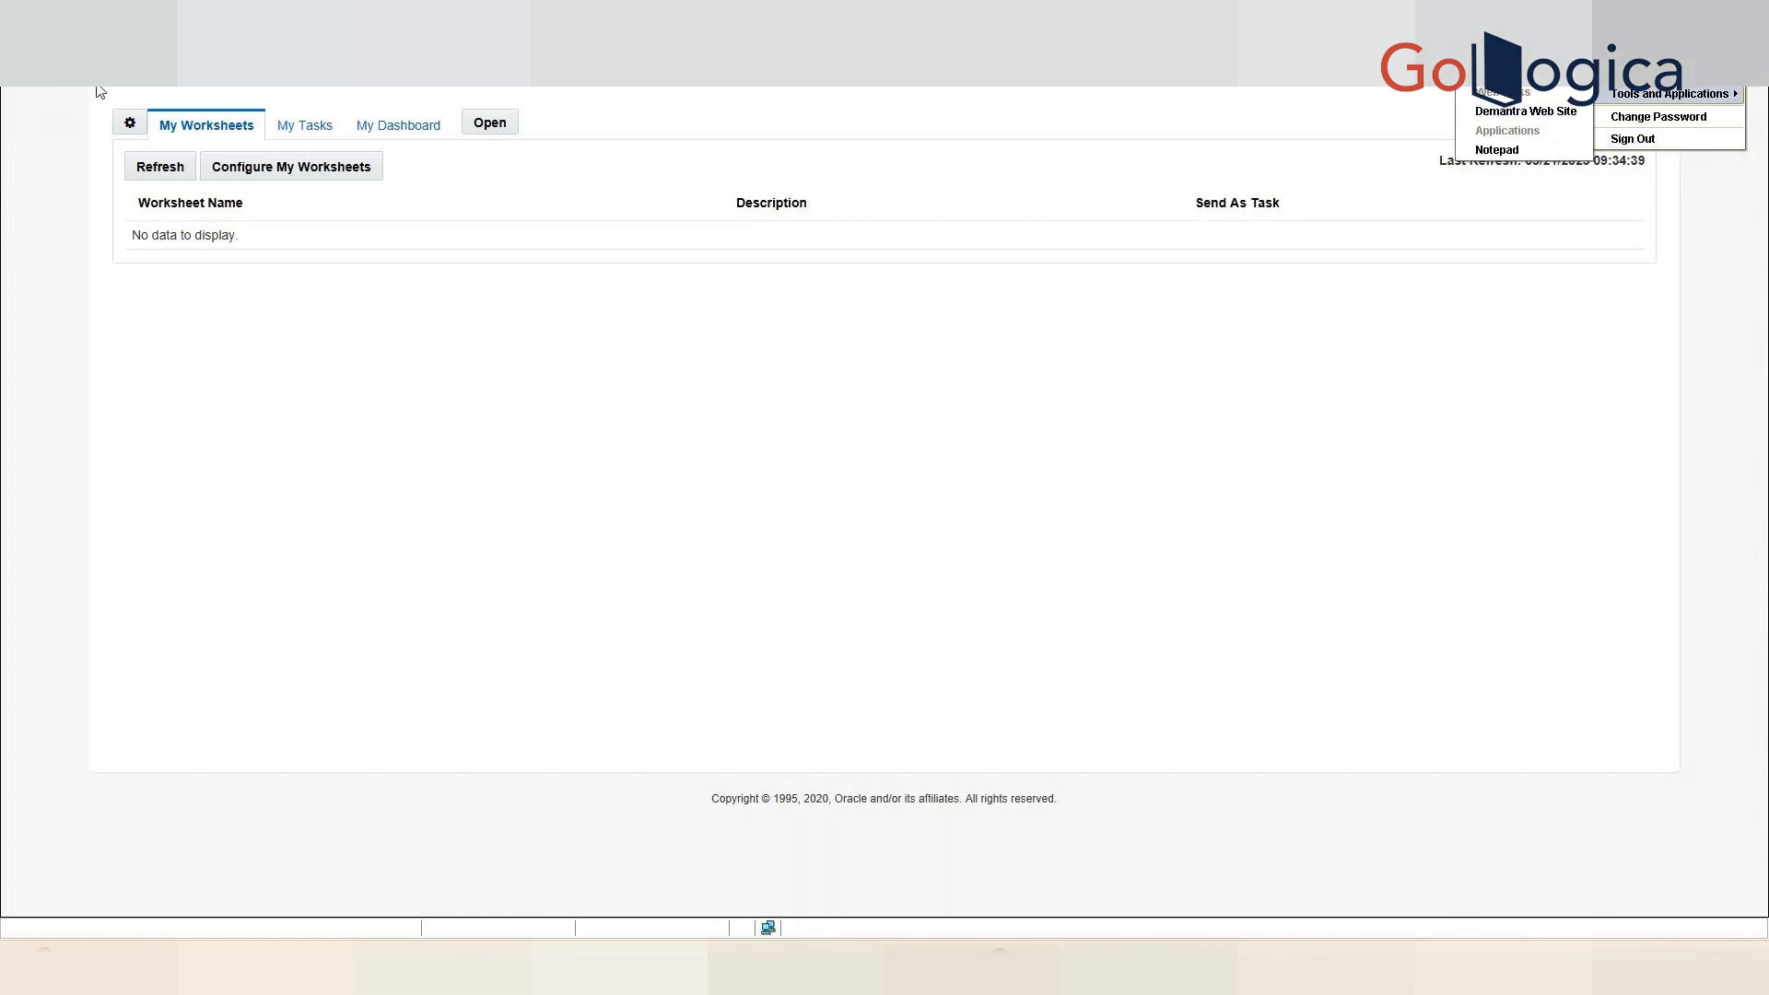
- In the Demantra web client, open the worksheet "CTO: Demand for All Items of an Option & Base Model" and check its Tools and Applications options
left_click(489, 122)
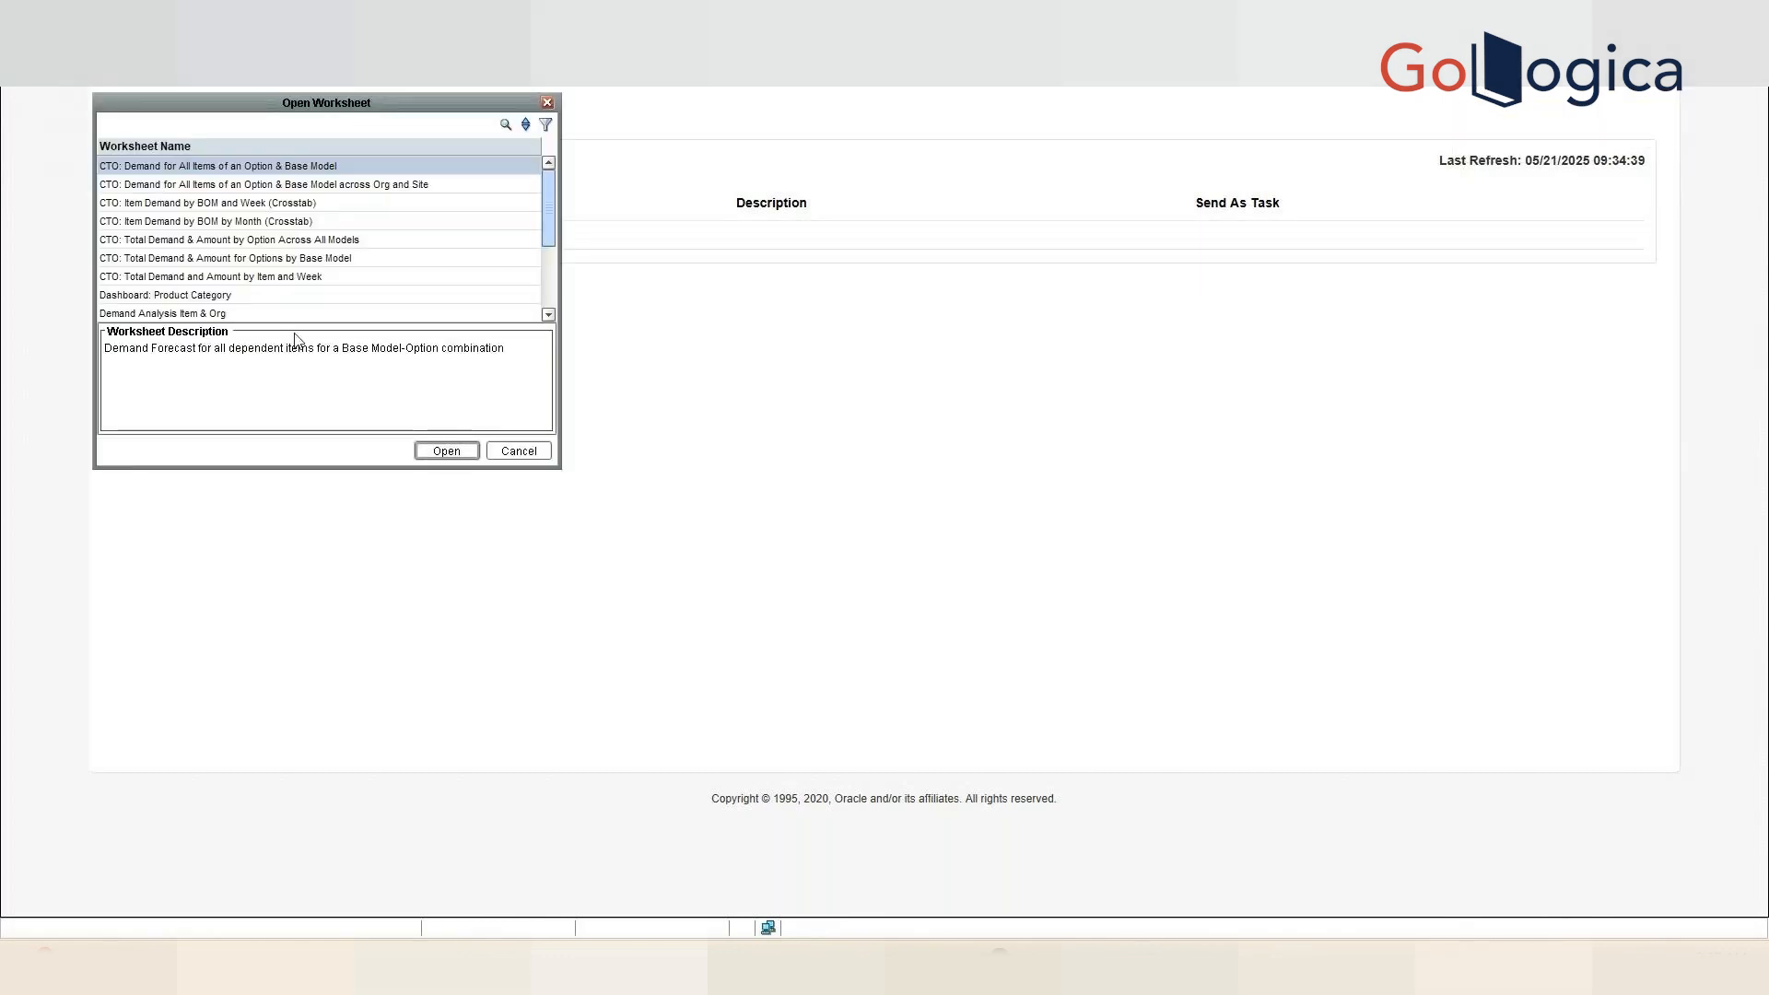
left_click(437, 453)
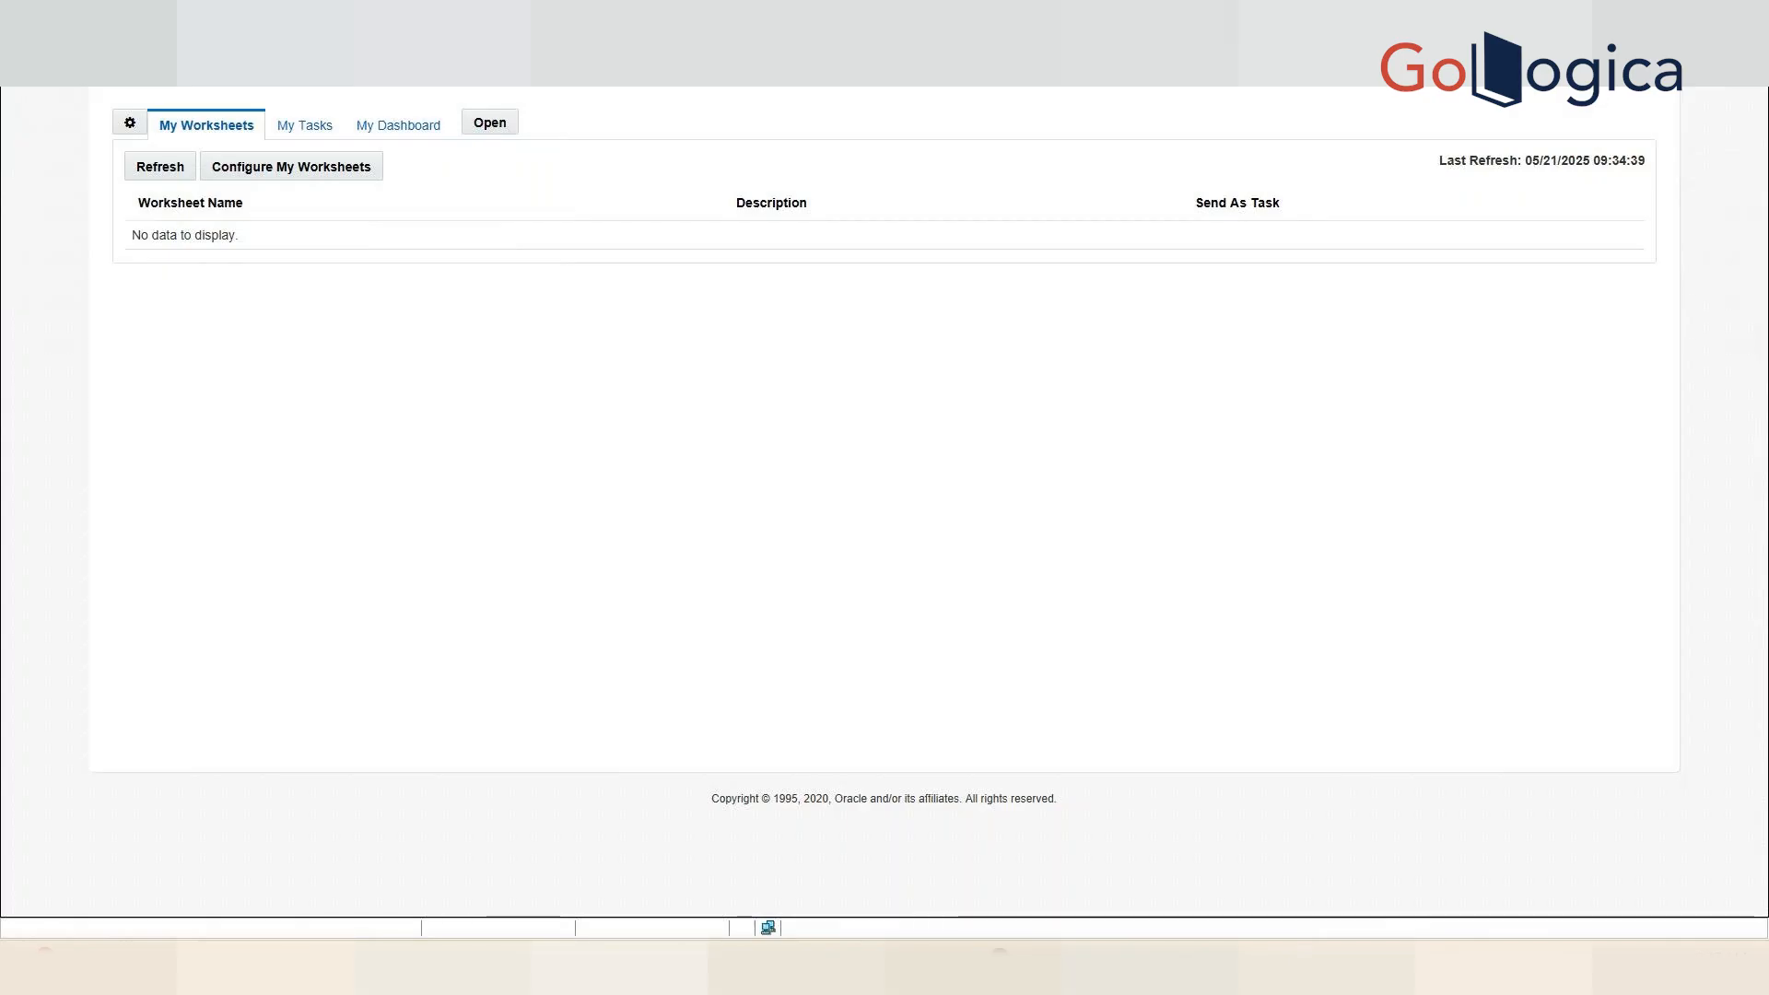
left_click(1649, 69)
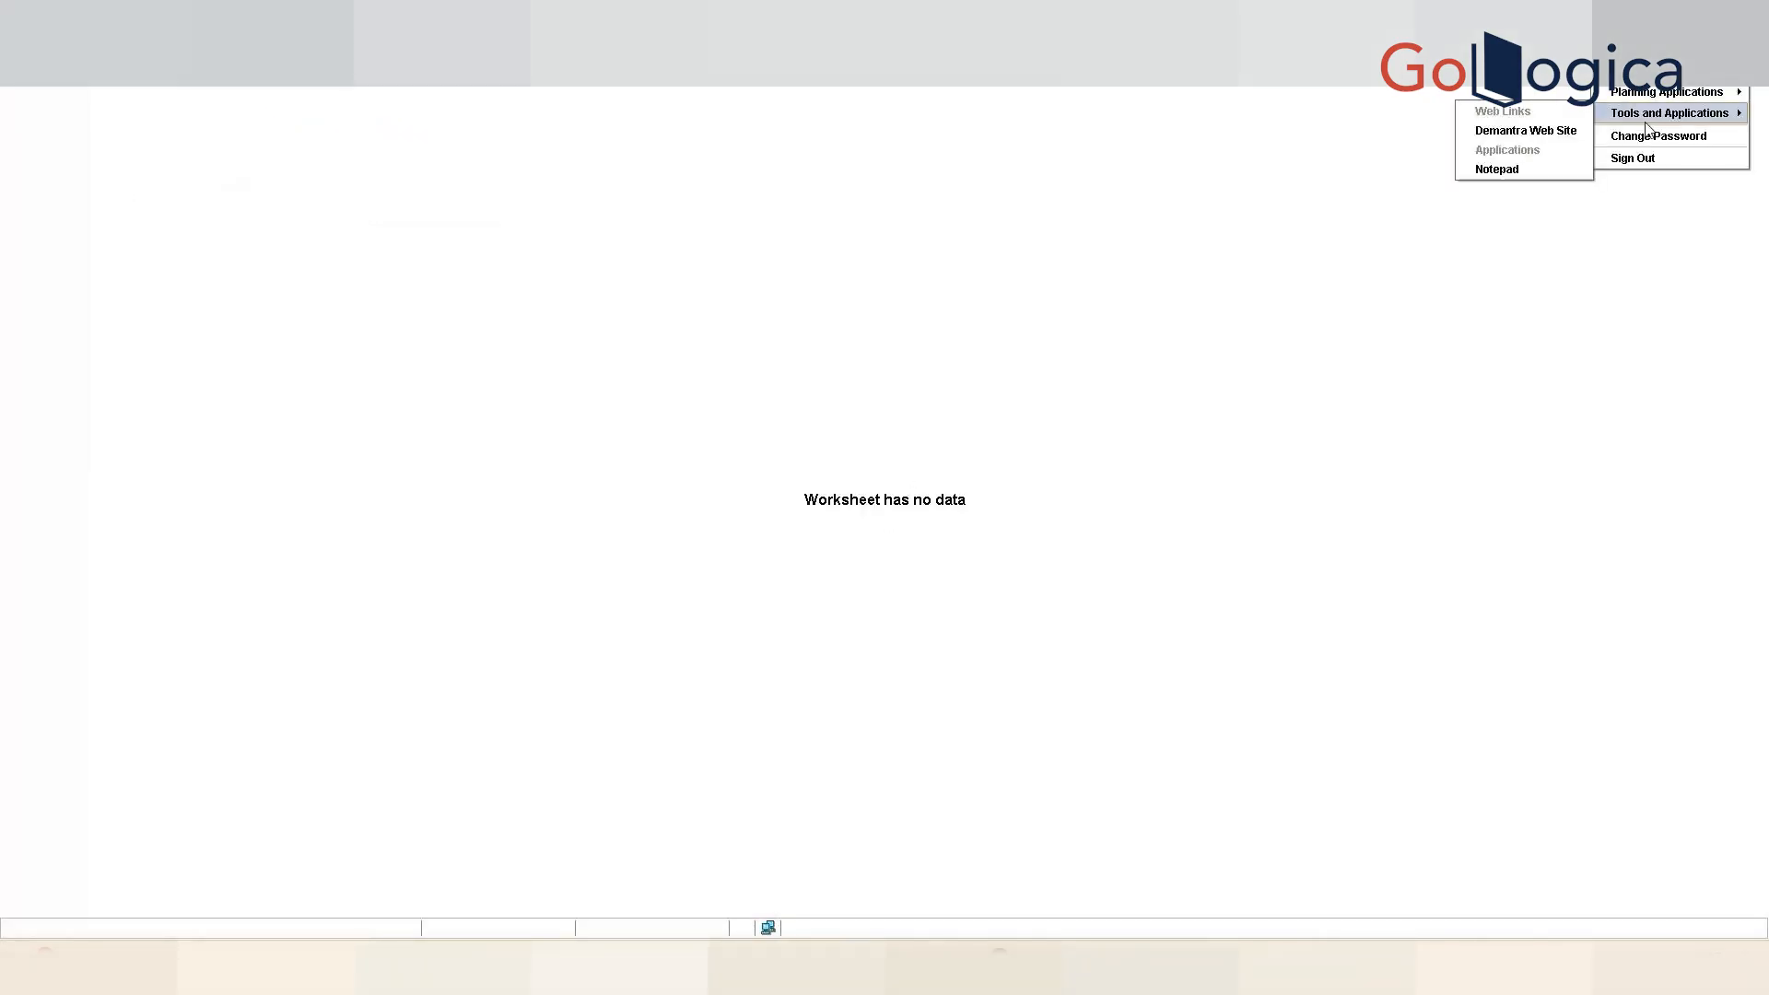
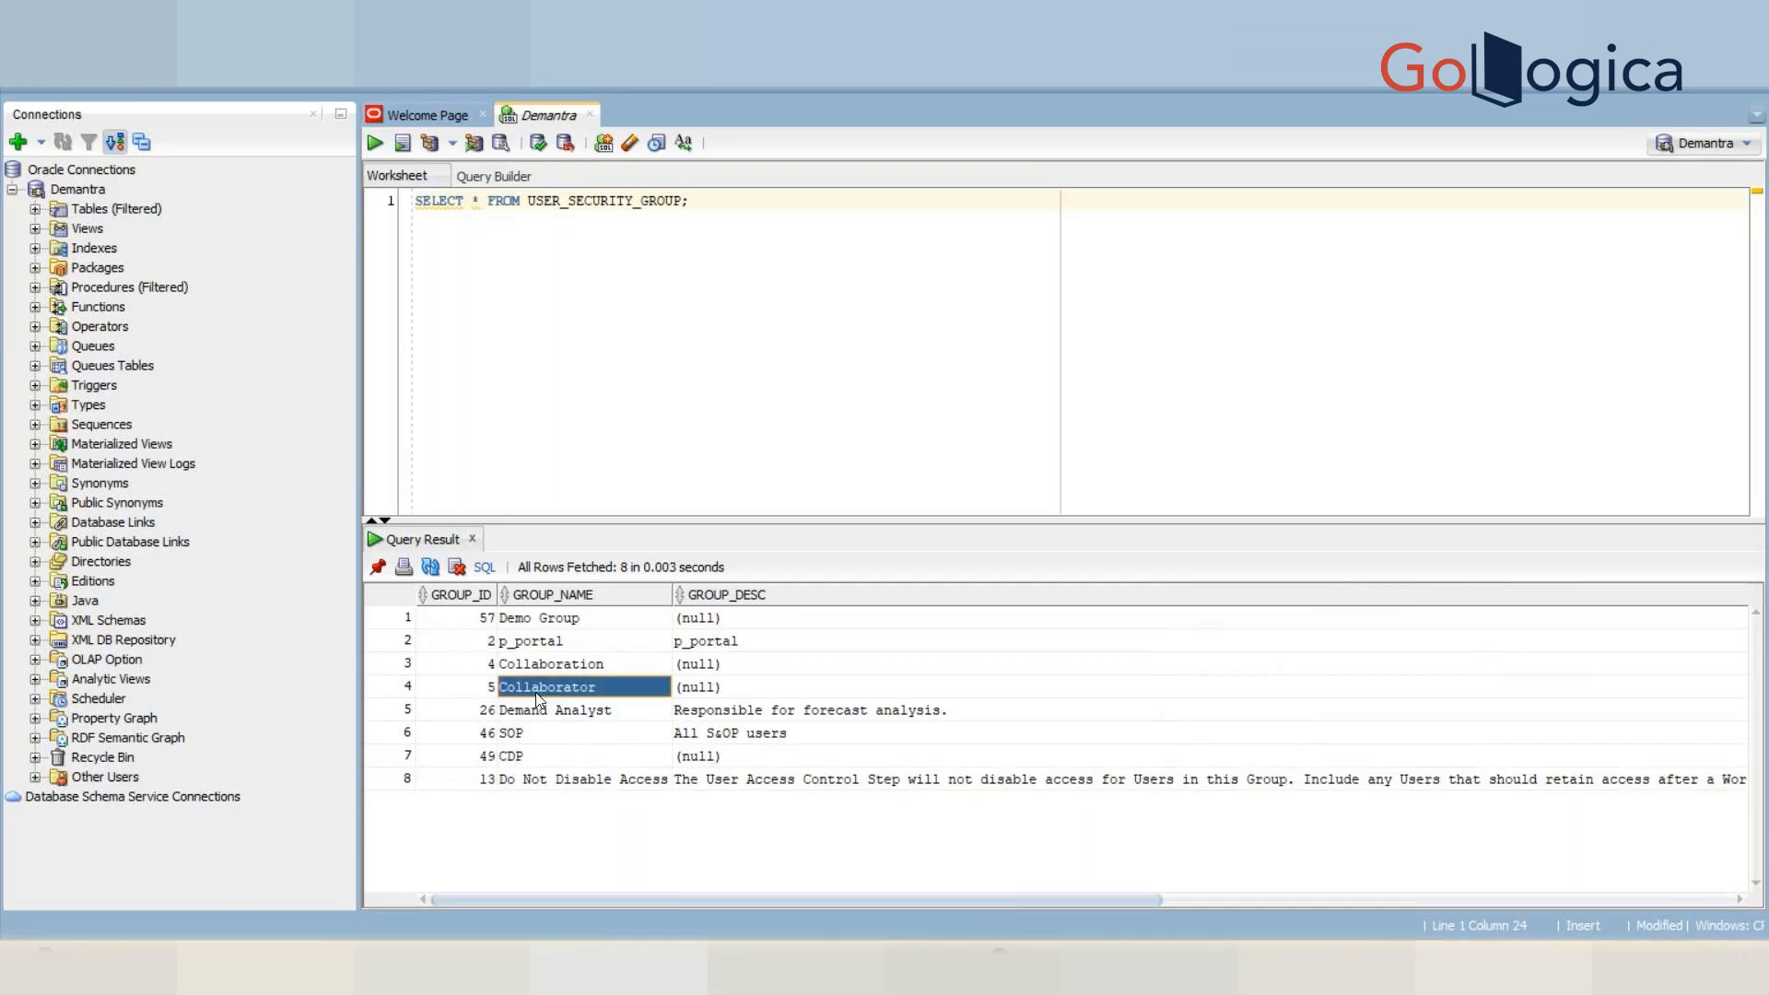
- Check the Collaborator group's row in the USER_SECURITY_GROUP results and select its APPLICATION_ID value
key("Tab")
key("Tab")
key("Tab")
key("Tab")
key("Tab")
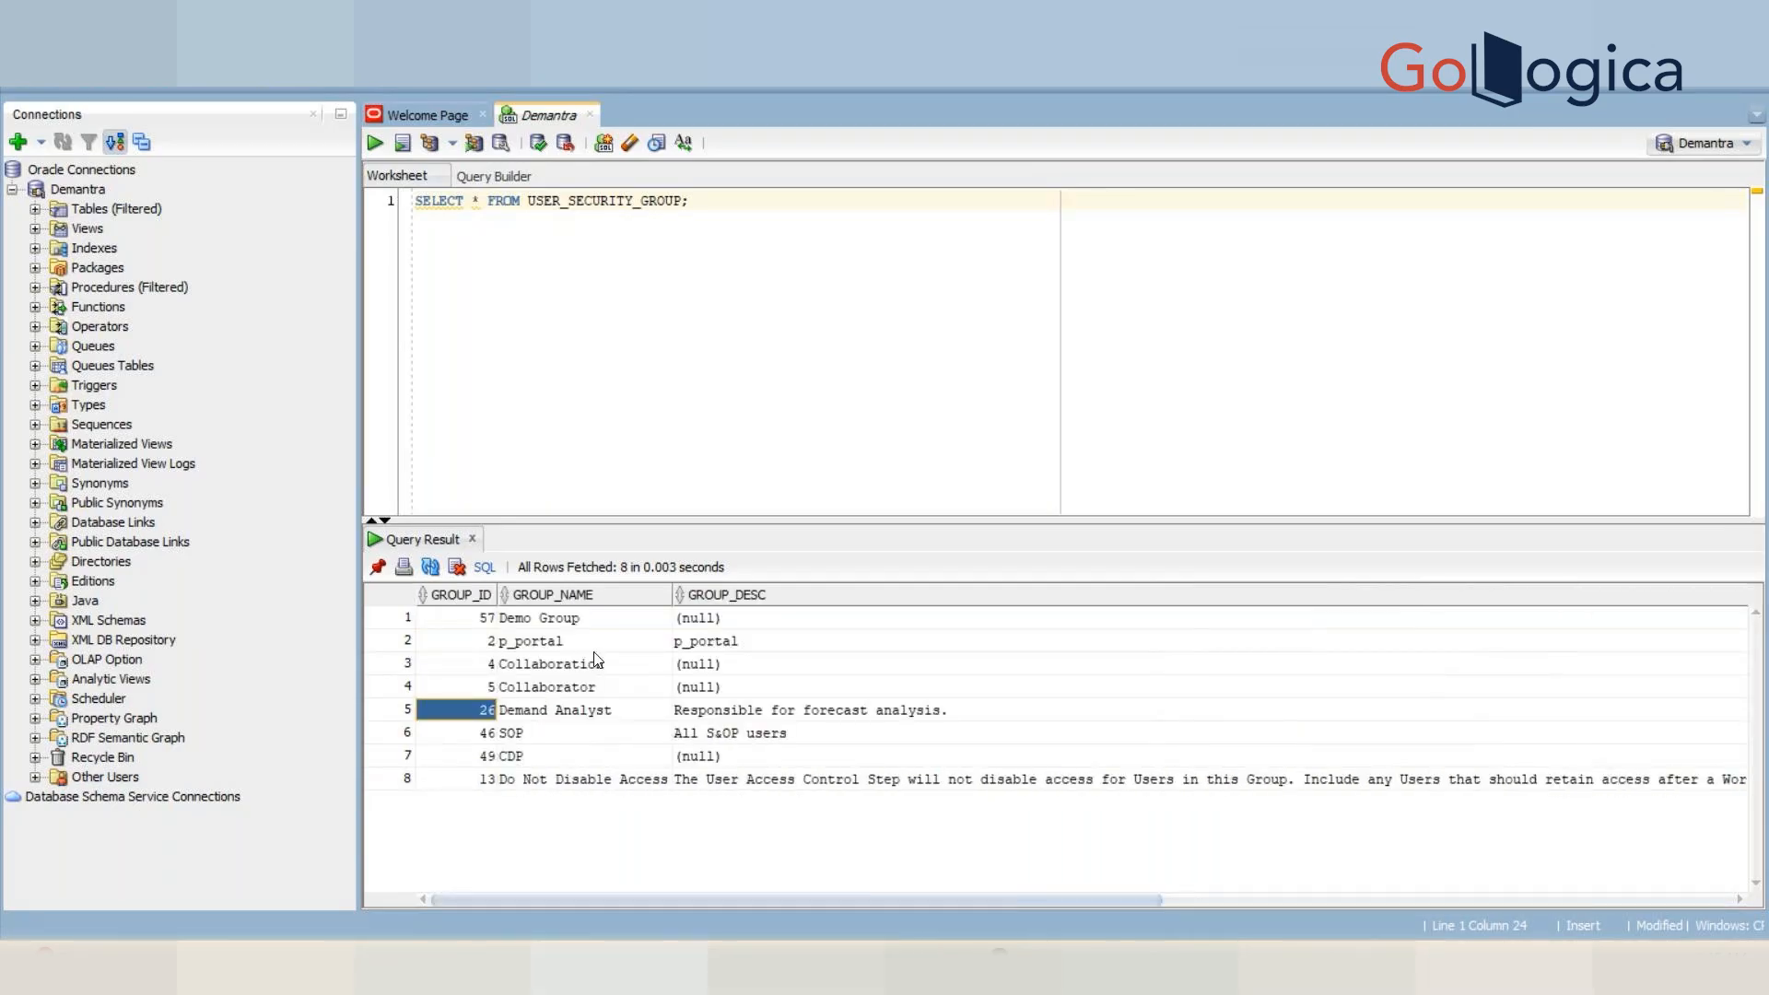
key("Tab")
left_click(654, 693)
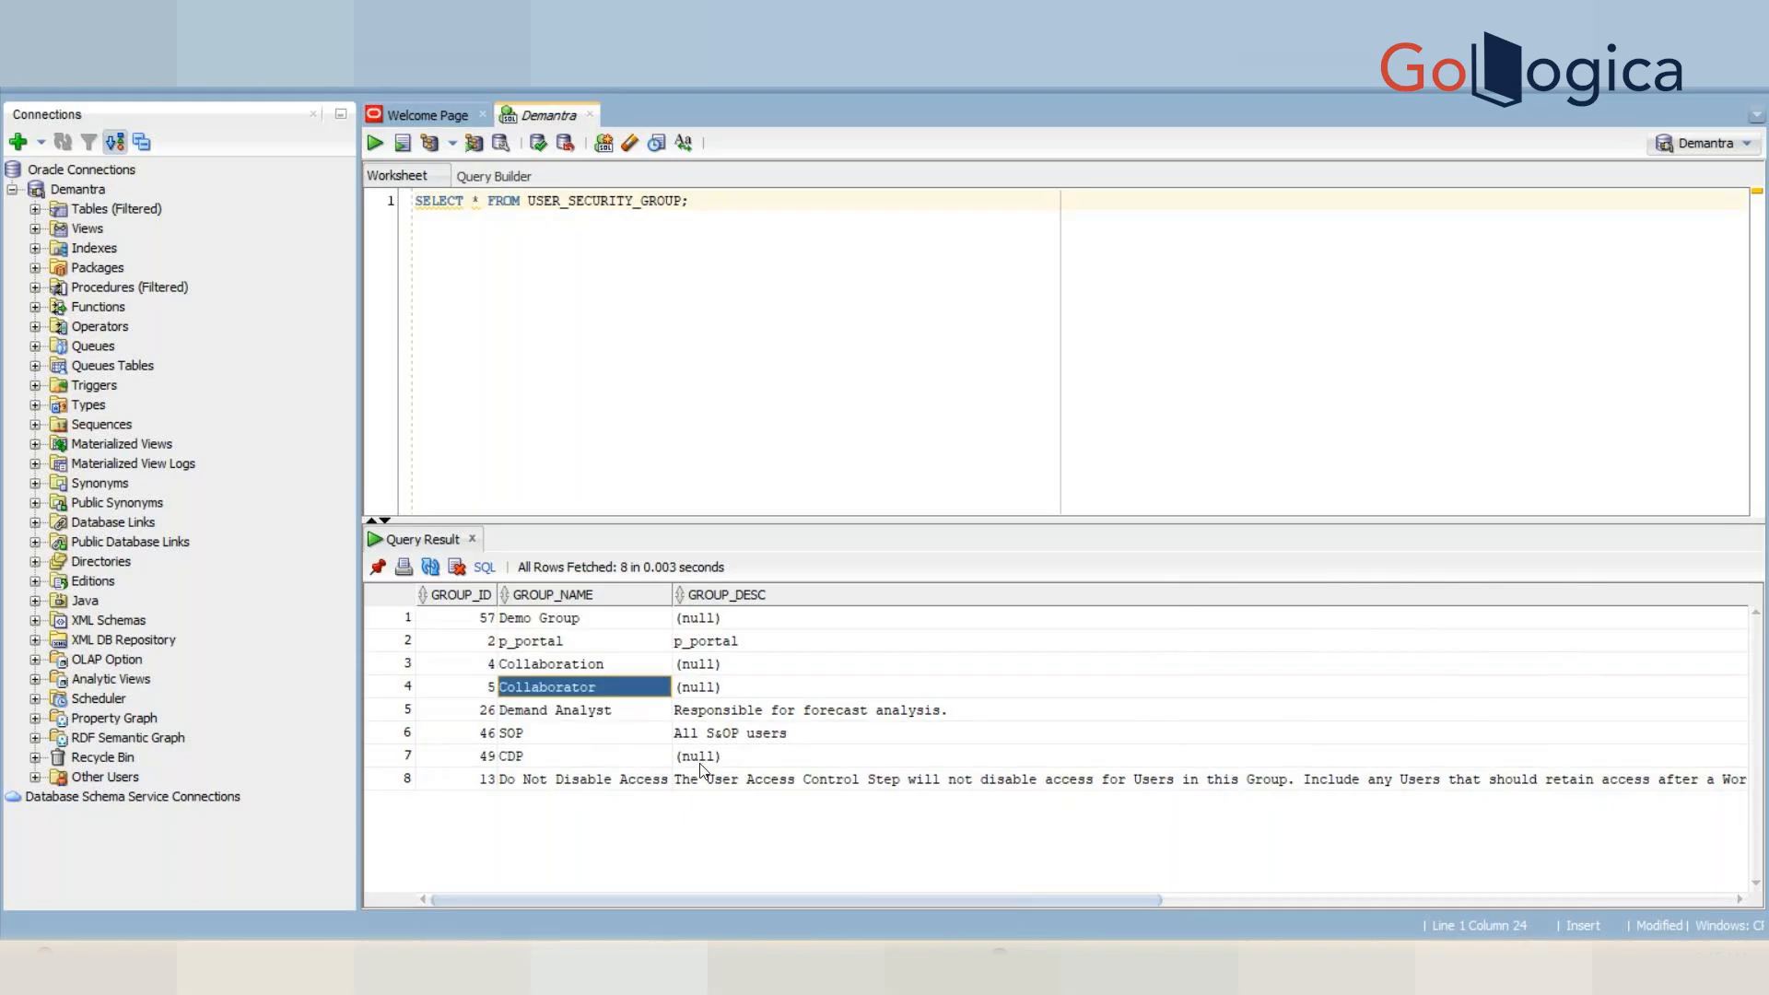
left_click_drag(860, 898, 1430, 894)
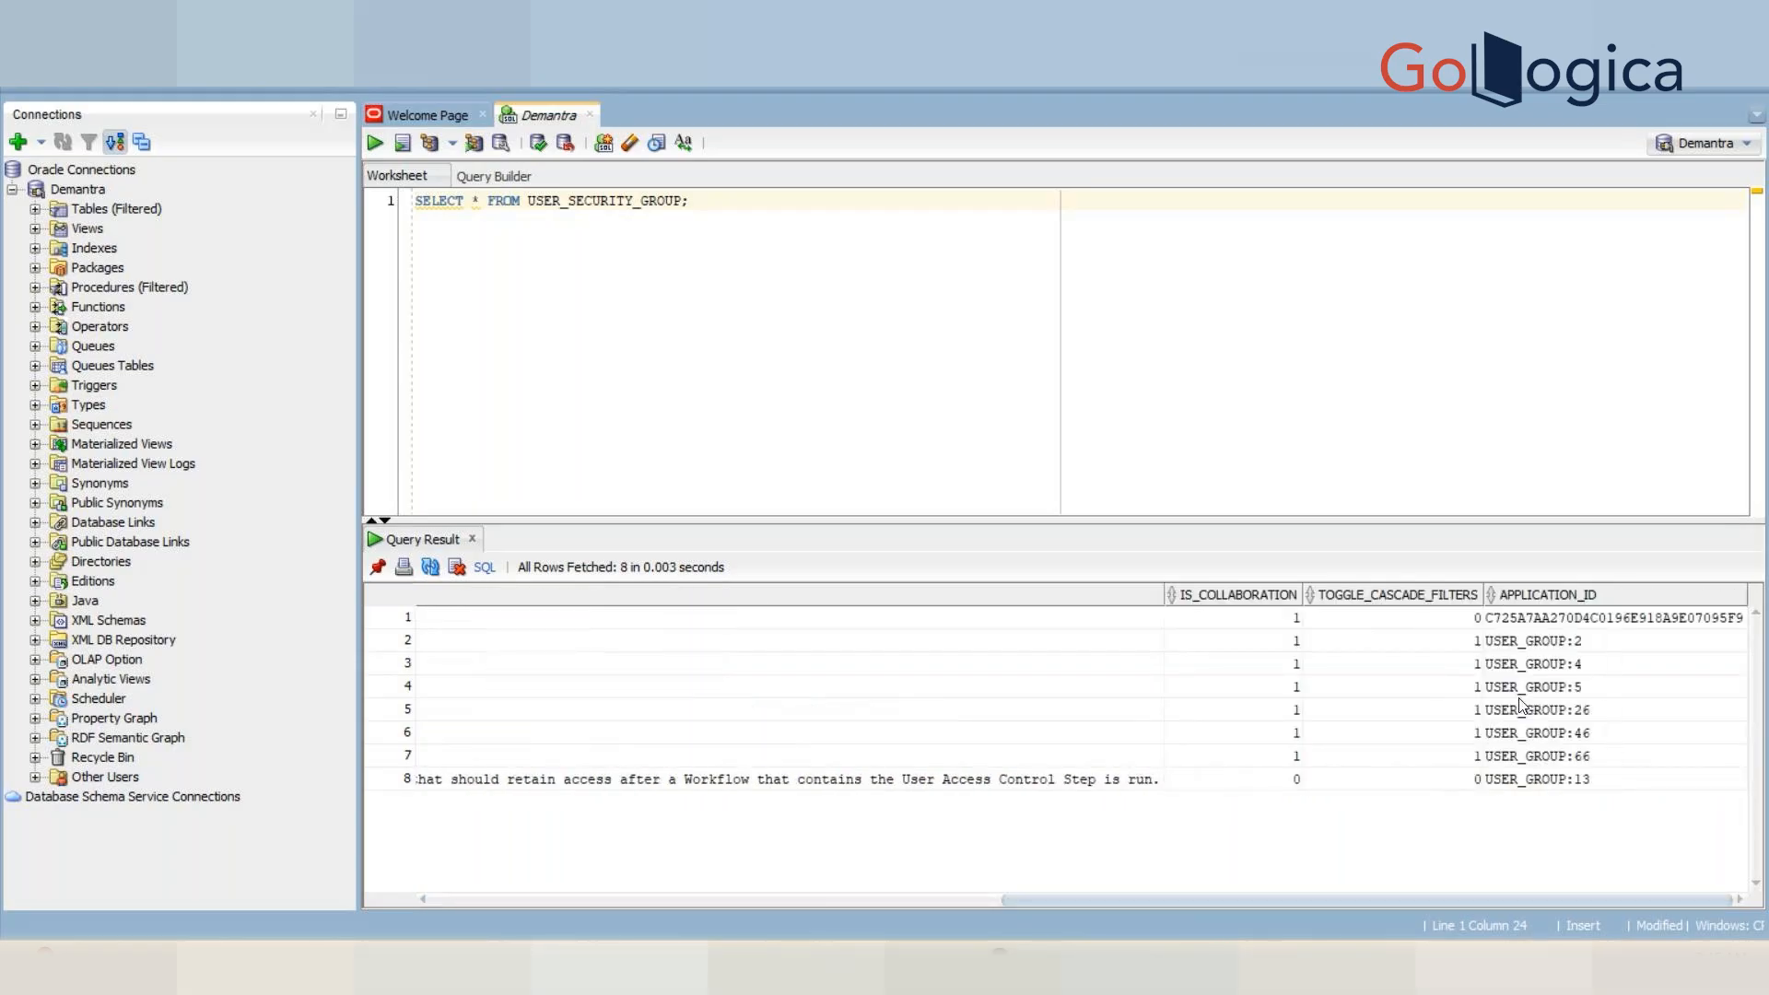
left_click(1534, 688)
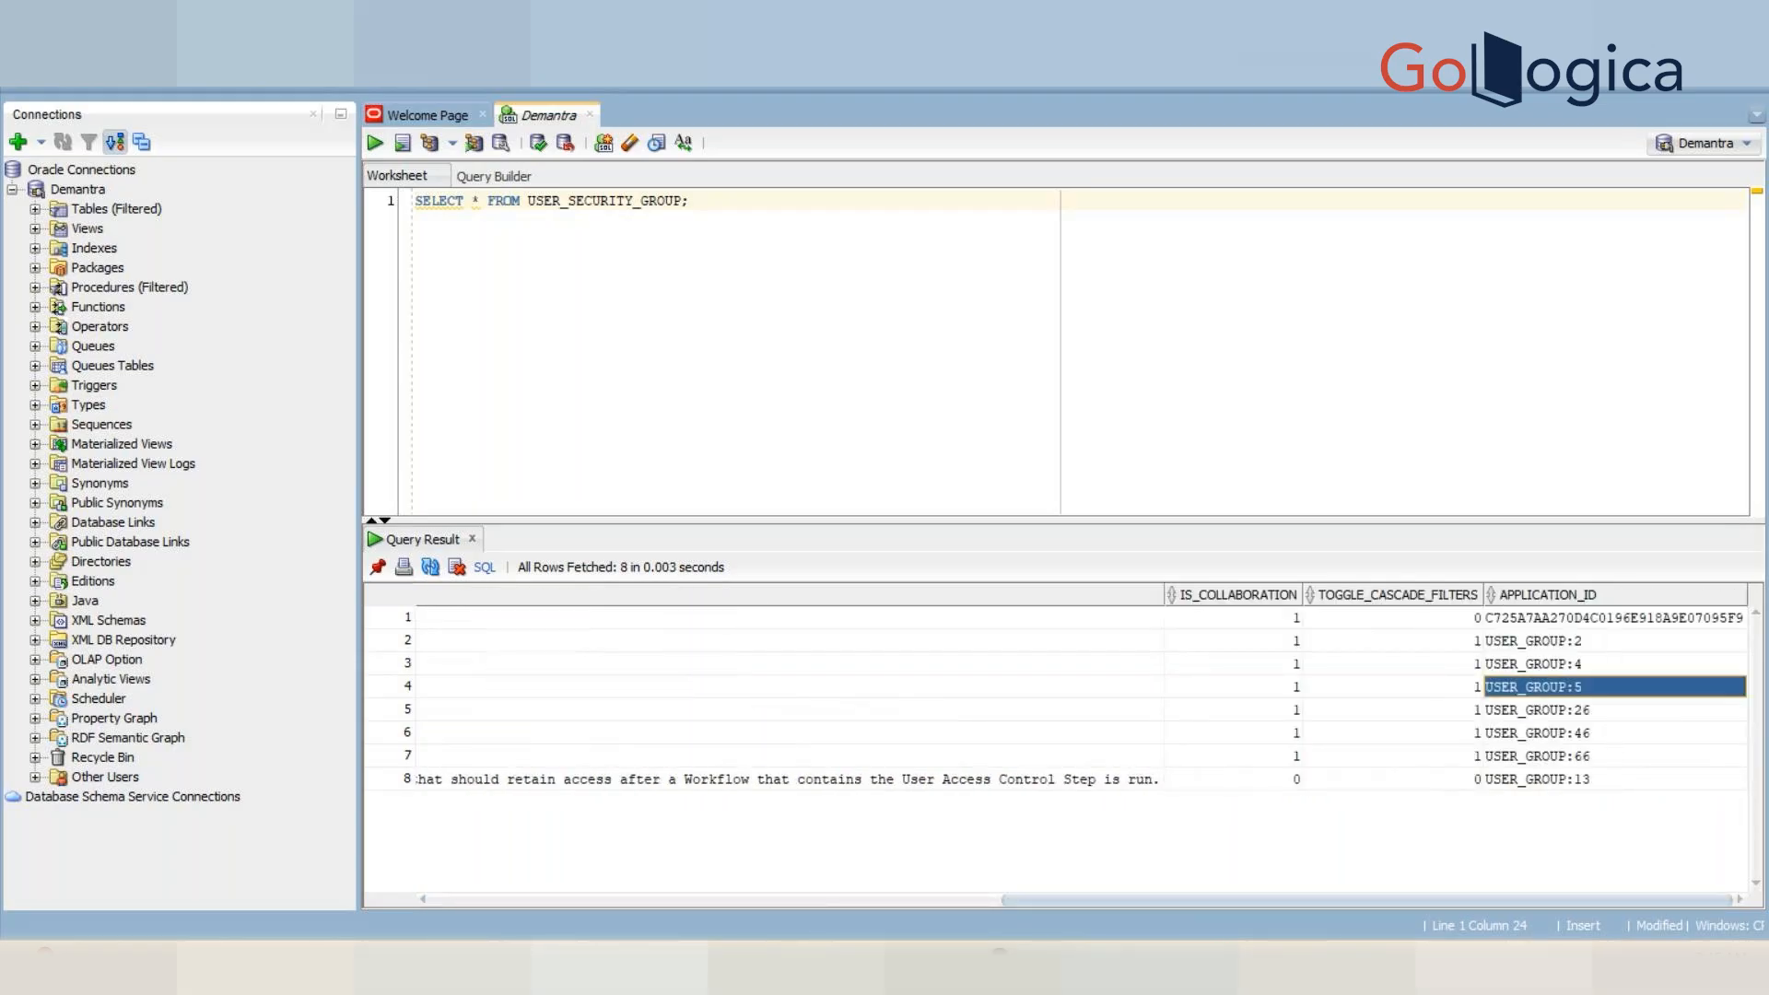
- Switch to Demantra Business Modeler and cancel the modification of user demo1 at the group selection stage
key("alt+Tab")
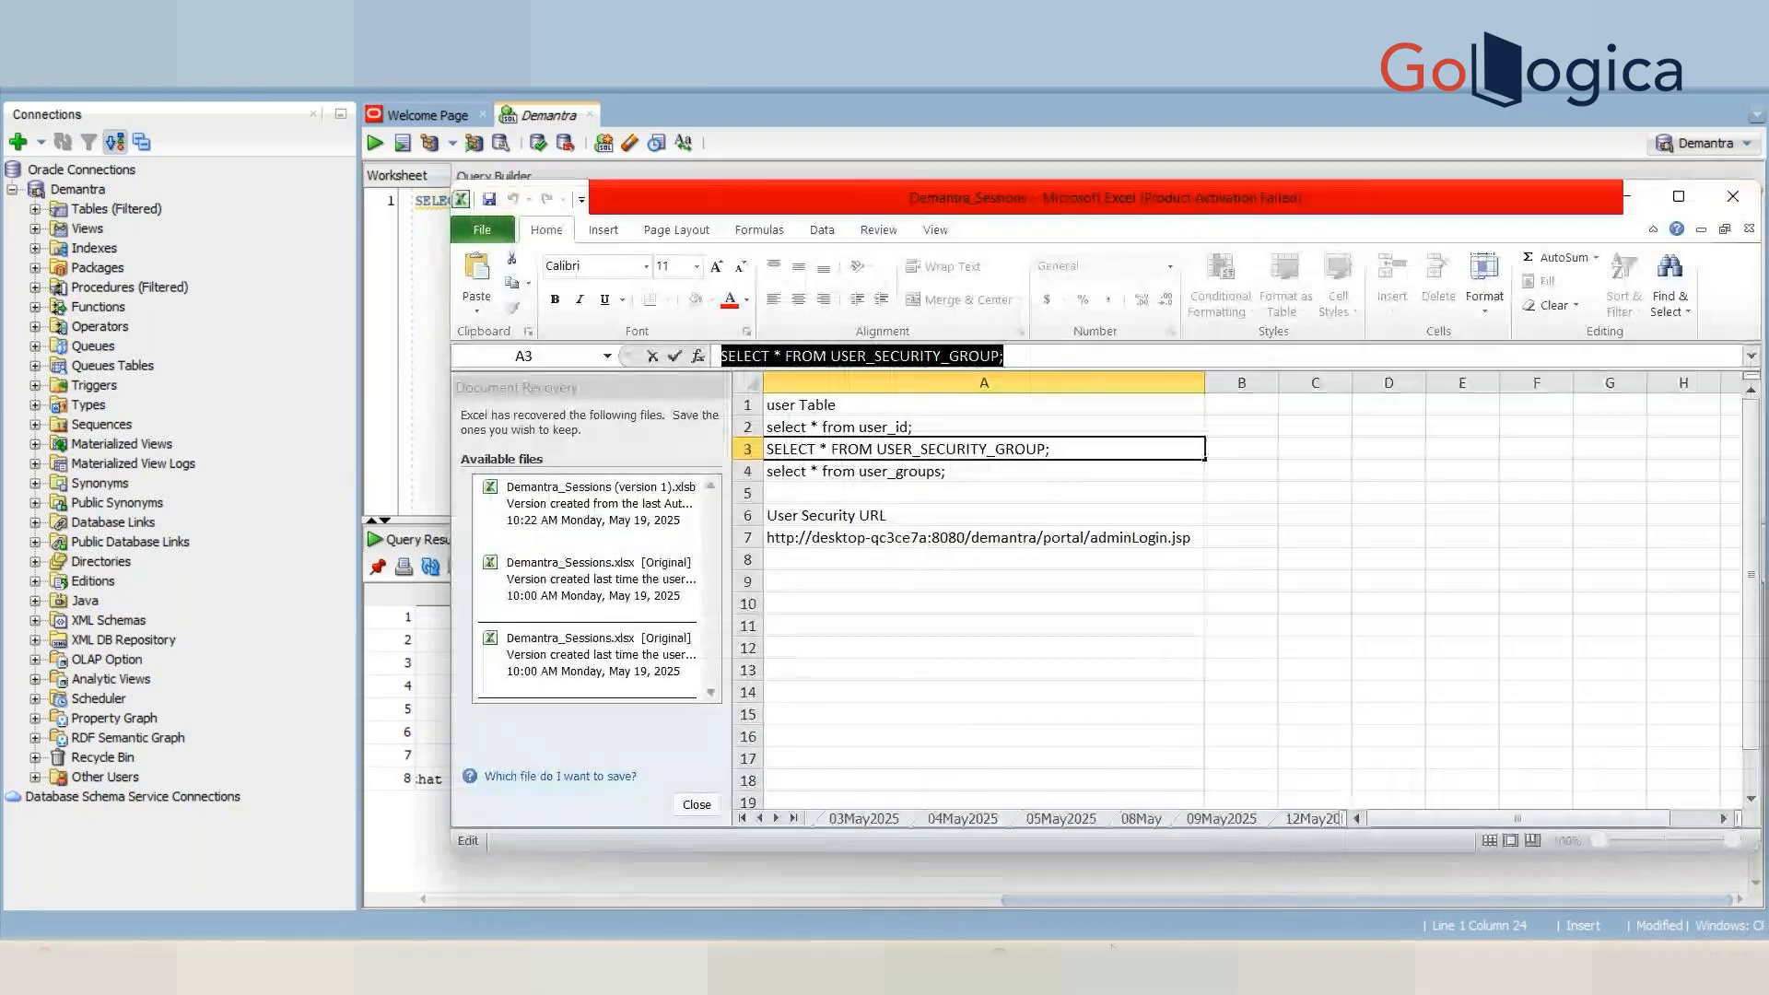
left_click(1112, 946)
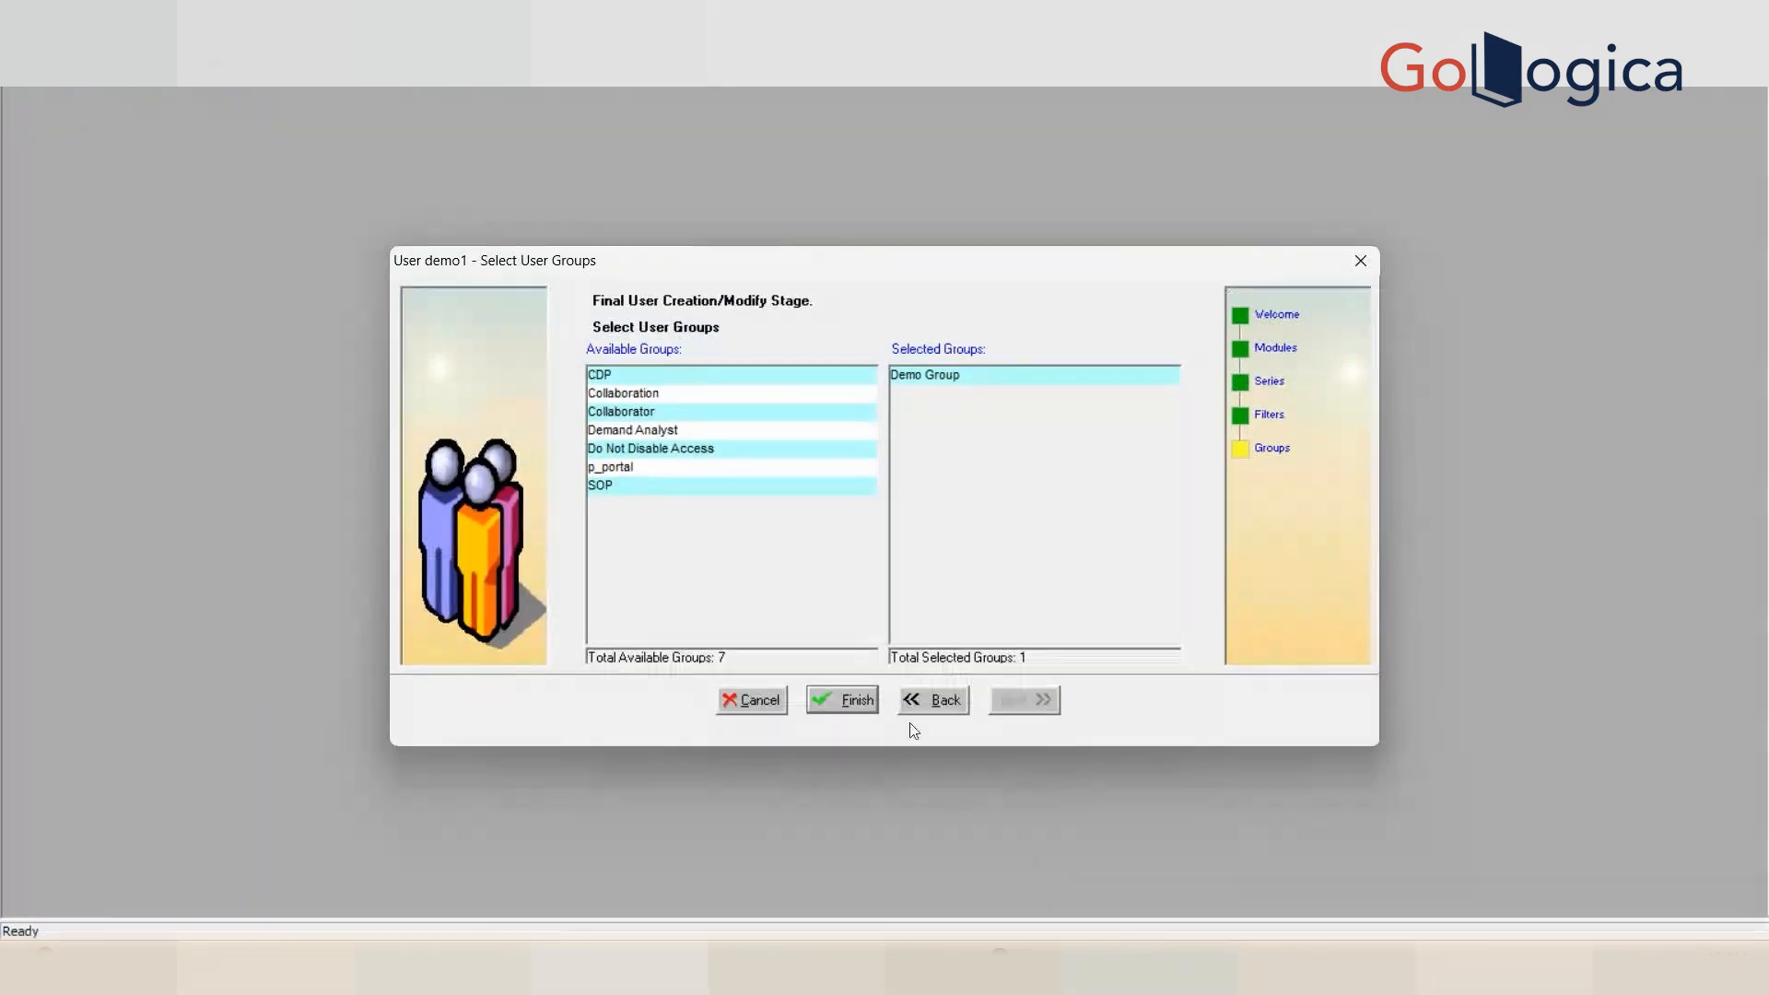
left_click(767, 704)
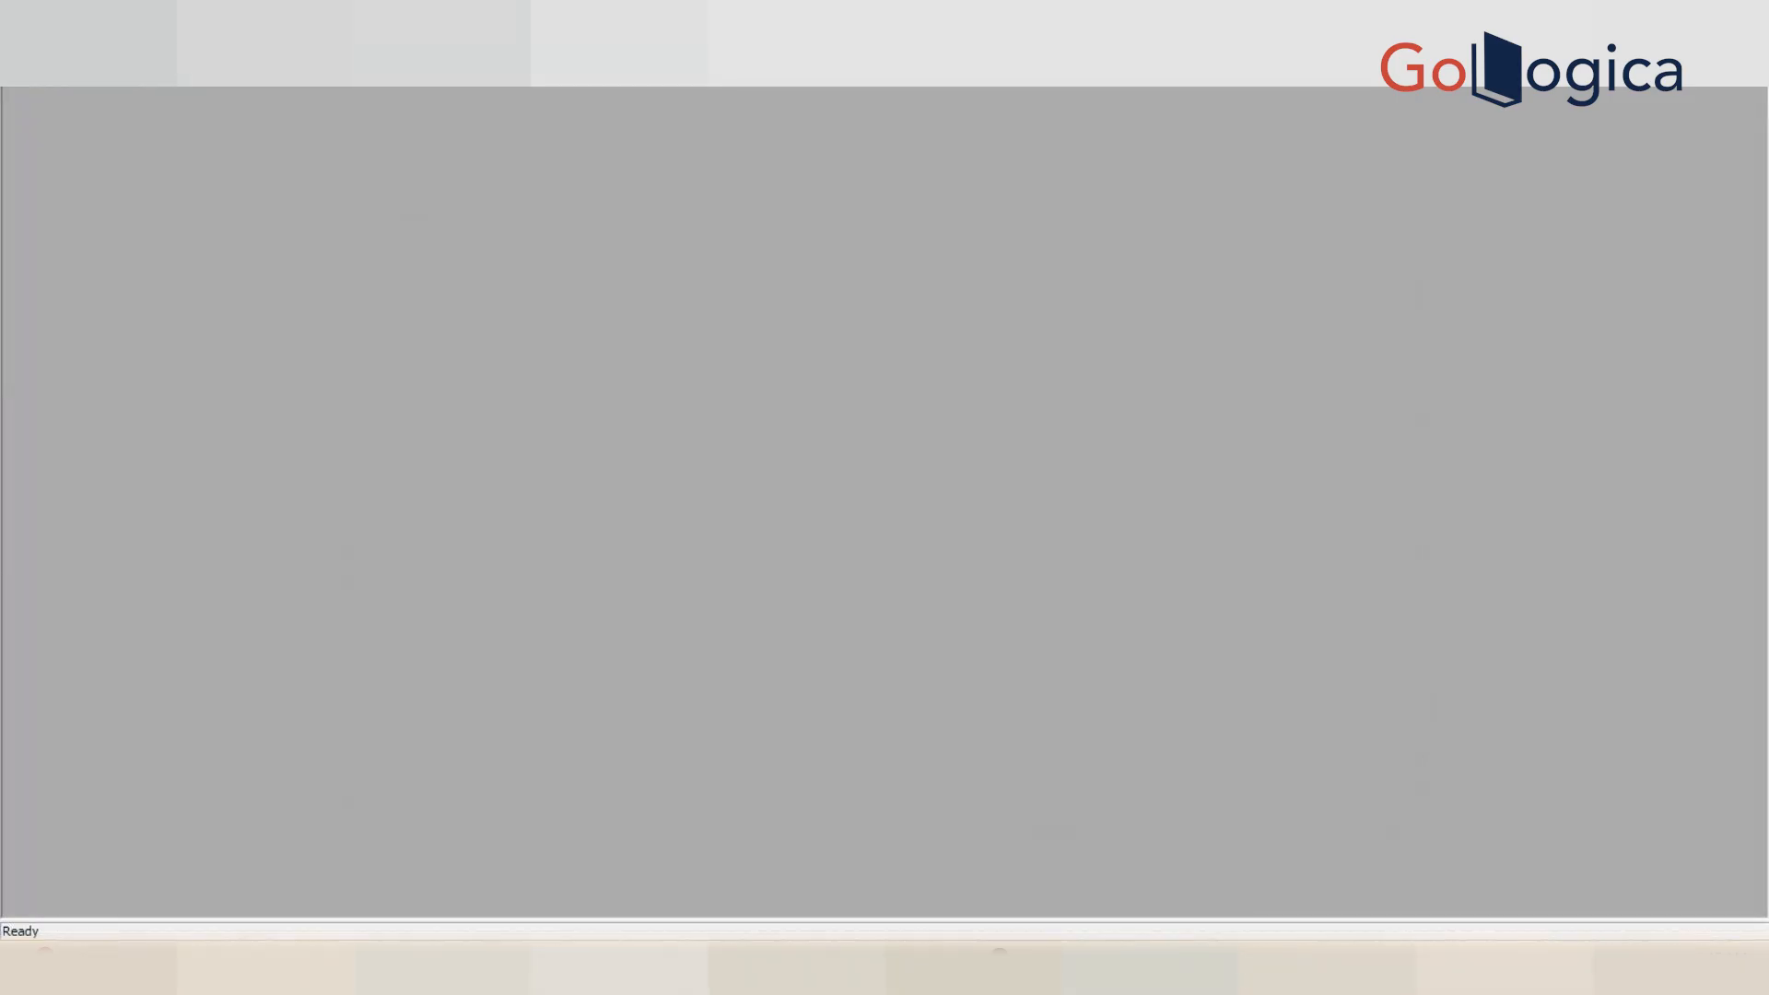
- Open the Application Server workflow settings in System Parameters and place the cursor in the workflow.group value
left_click(358, 92)
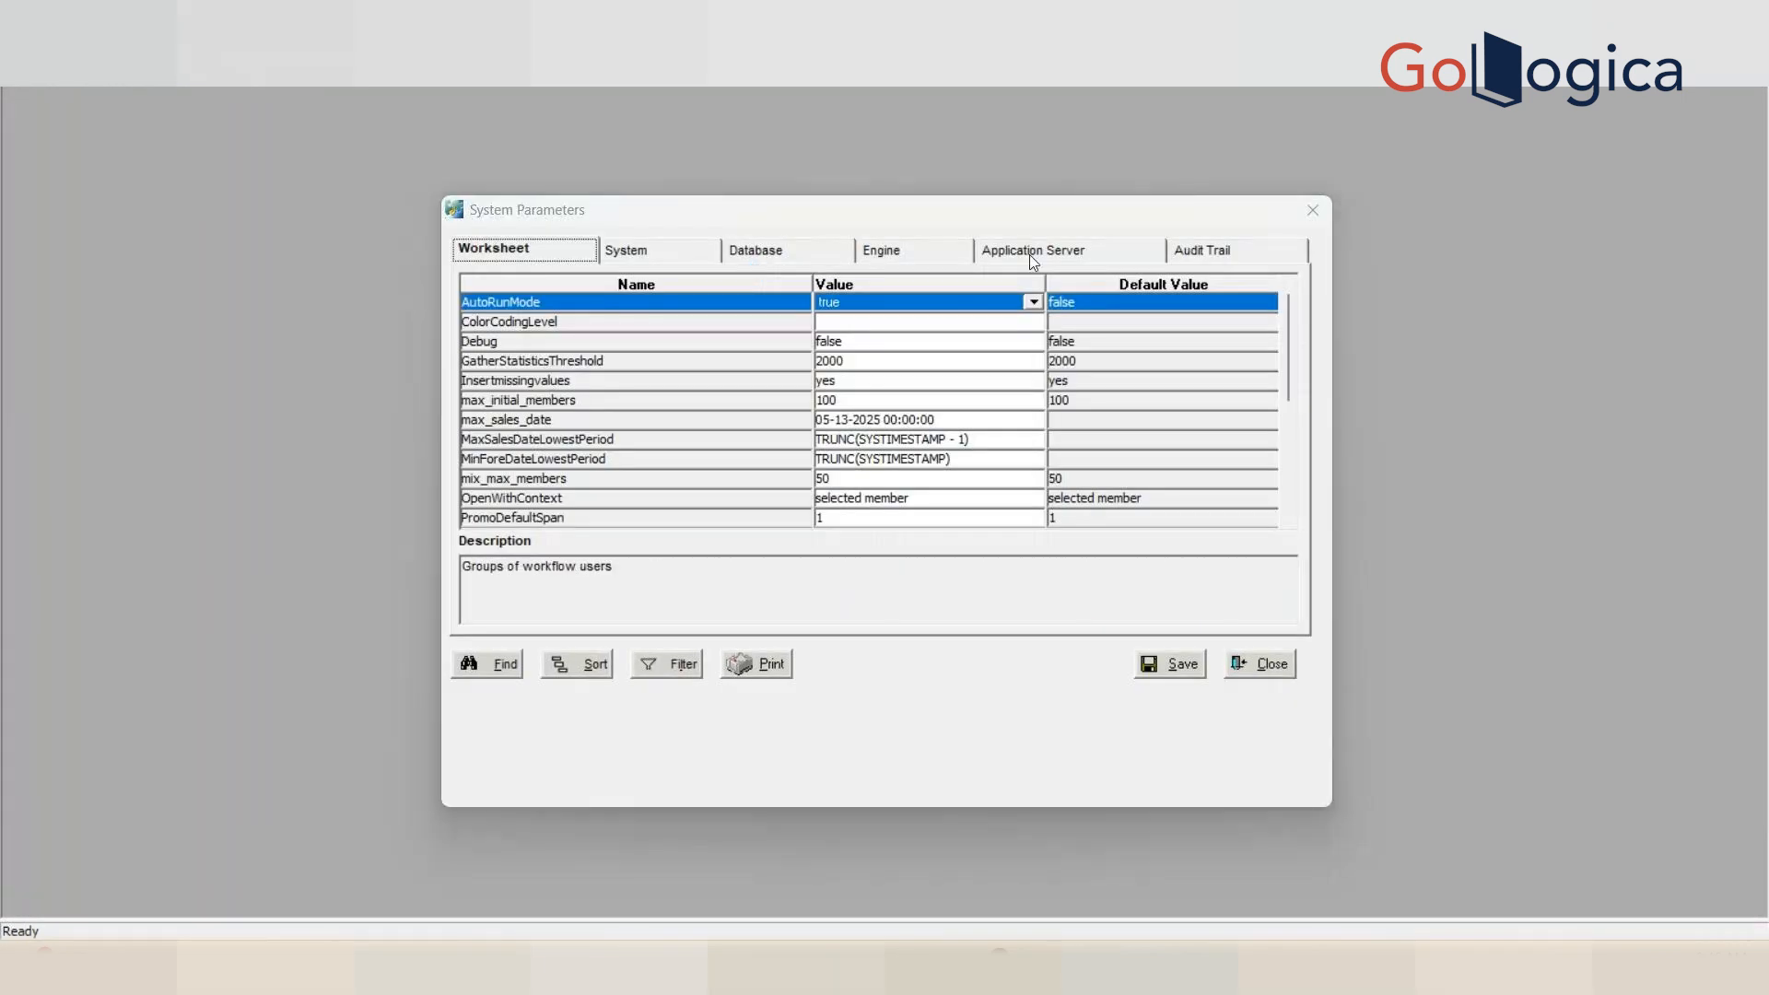
left_click(1030, 254)
left_click(1019, 291)
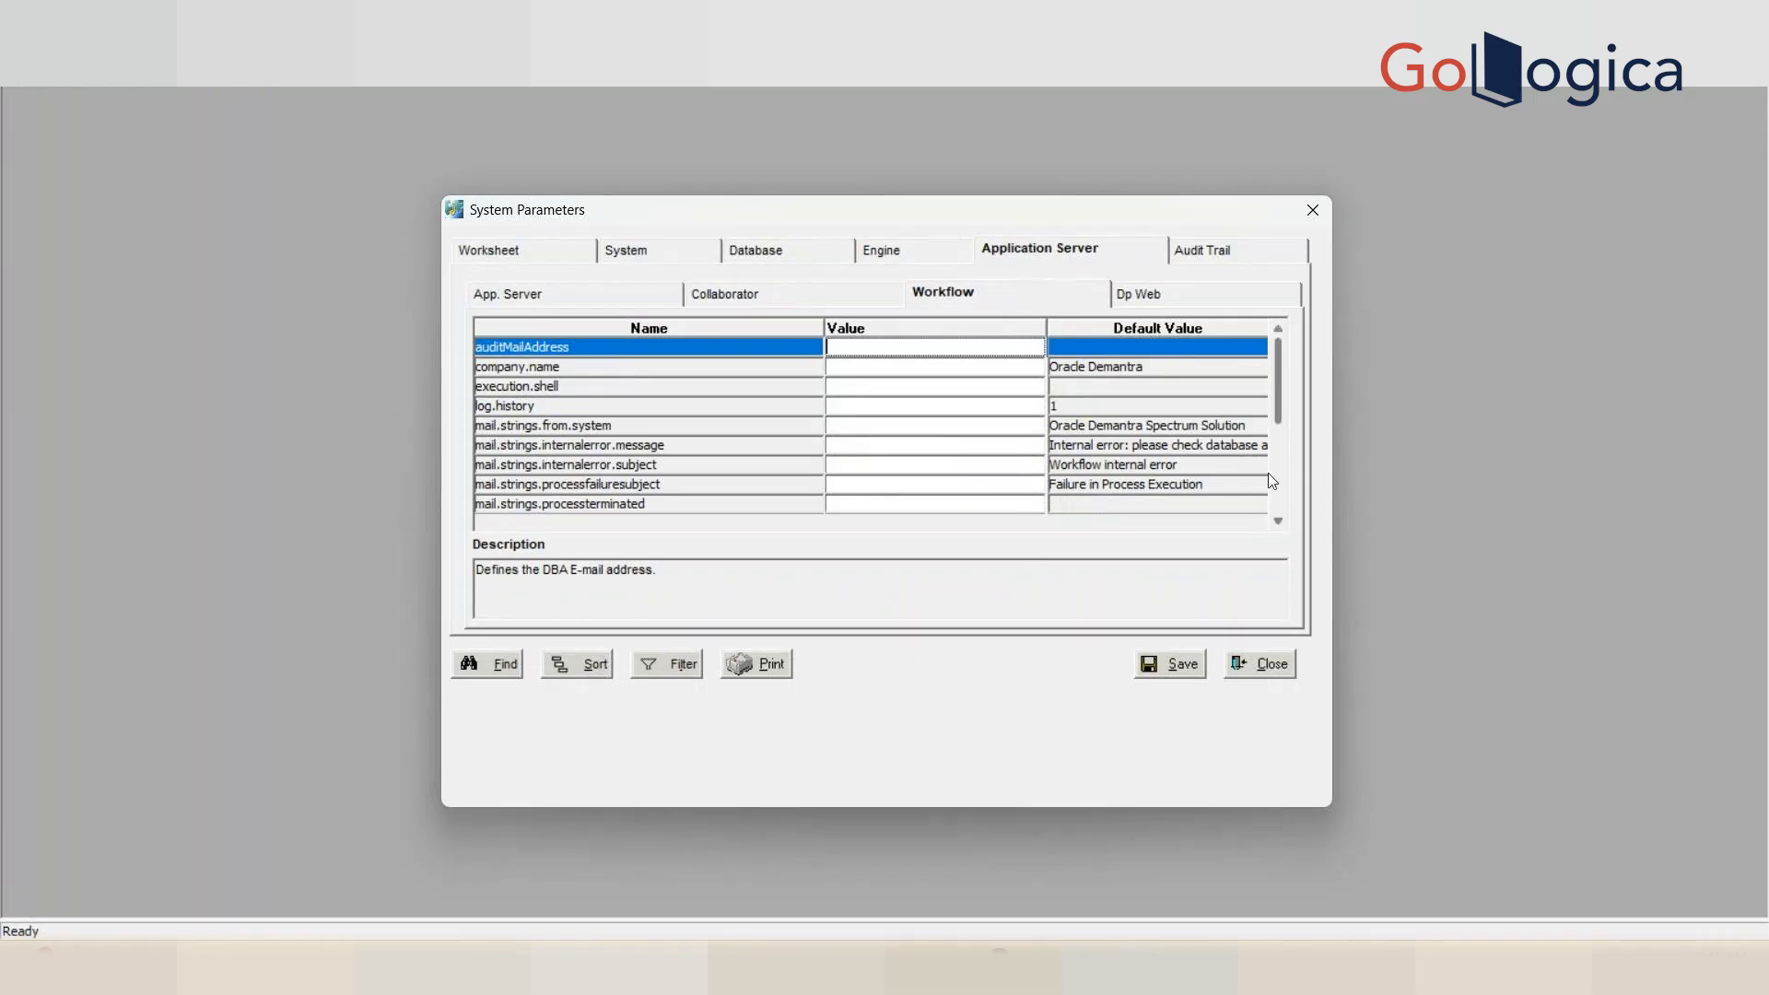
scroll(1264, 474, "down", 4)
left_click(959, 506)
left_click(924, 504)
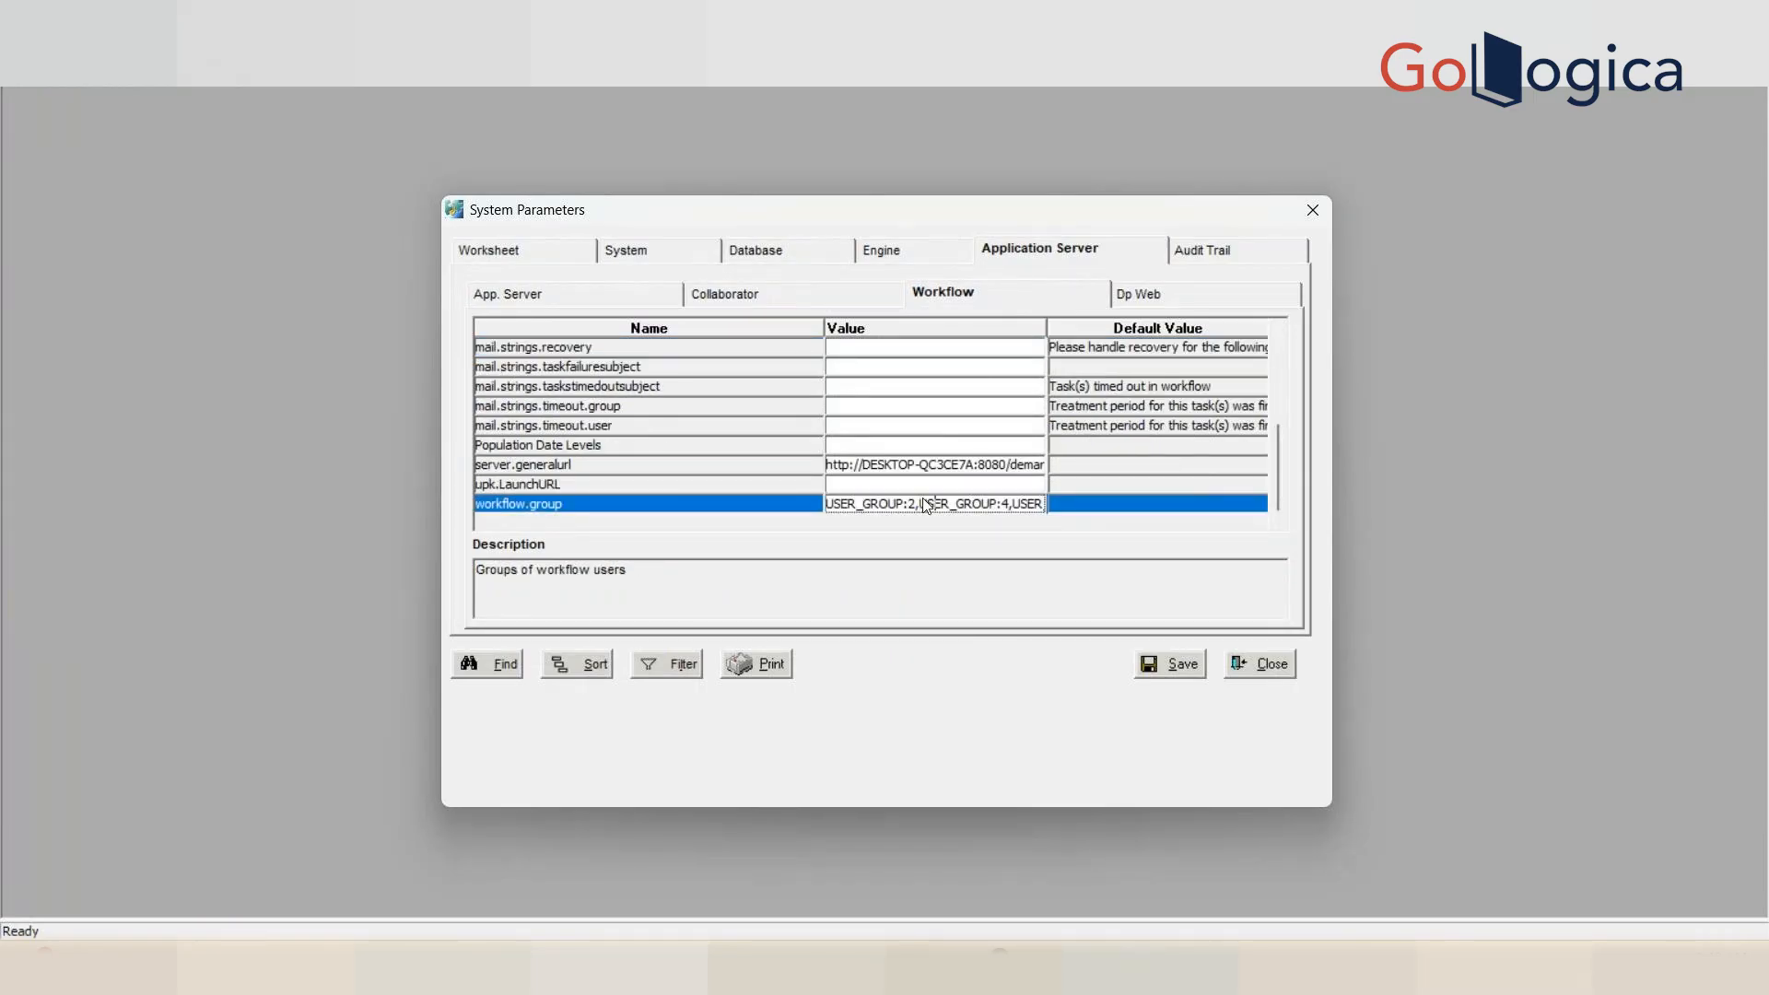
- Examine the full workflow.group value through to its last group entry
key("Right")
key("Right")
key("Right")
key("Right")
key("Right")
key("Right")
key("Right")
key("Right")
key("Right")
key("Right")
key("Right")
key("Right")
key("Right")
key("Right")
key("Right")
key("Right")
key("Right")
key("Right")
key("Right")
key("Right")
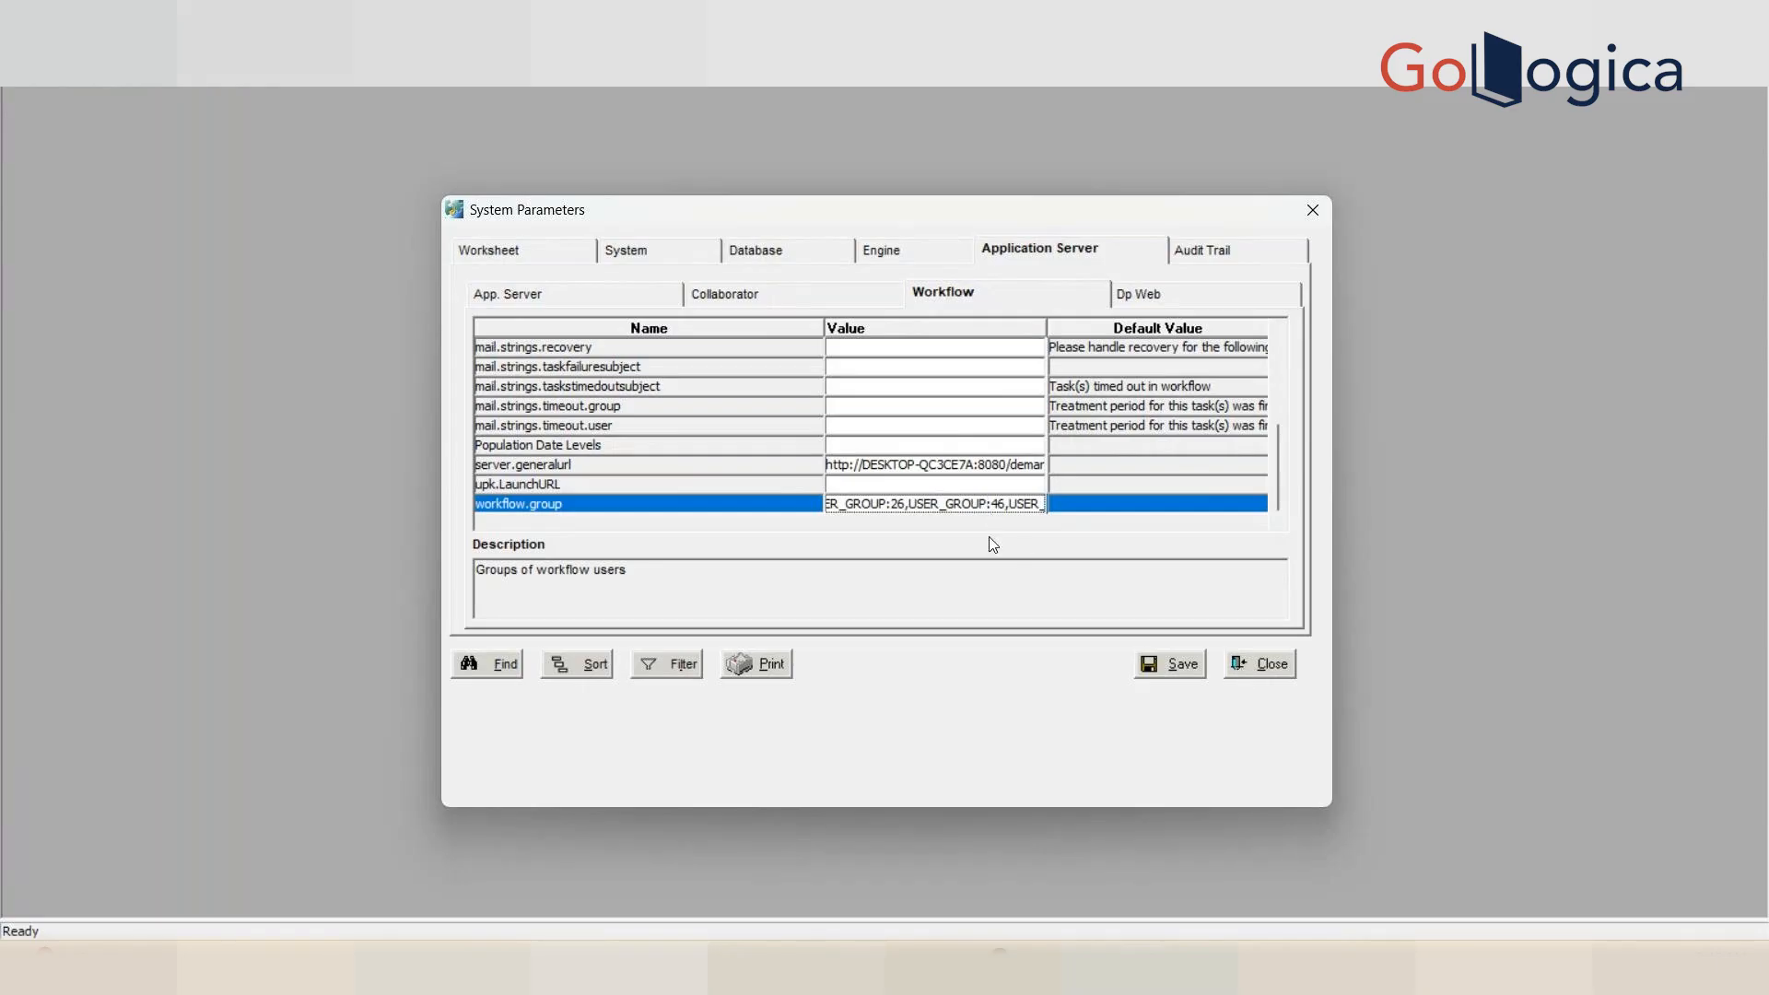
key("Right")
key("Right")
key("Right")
key("Right")
key("Right")
key("Right")
key("Right")
key("Right")
key("Right")
key("Right")
key("Right")
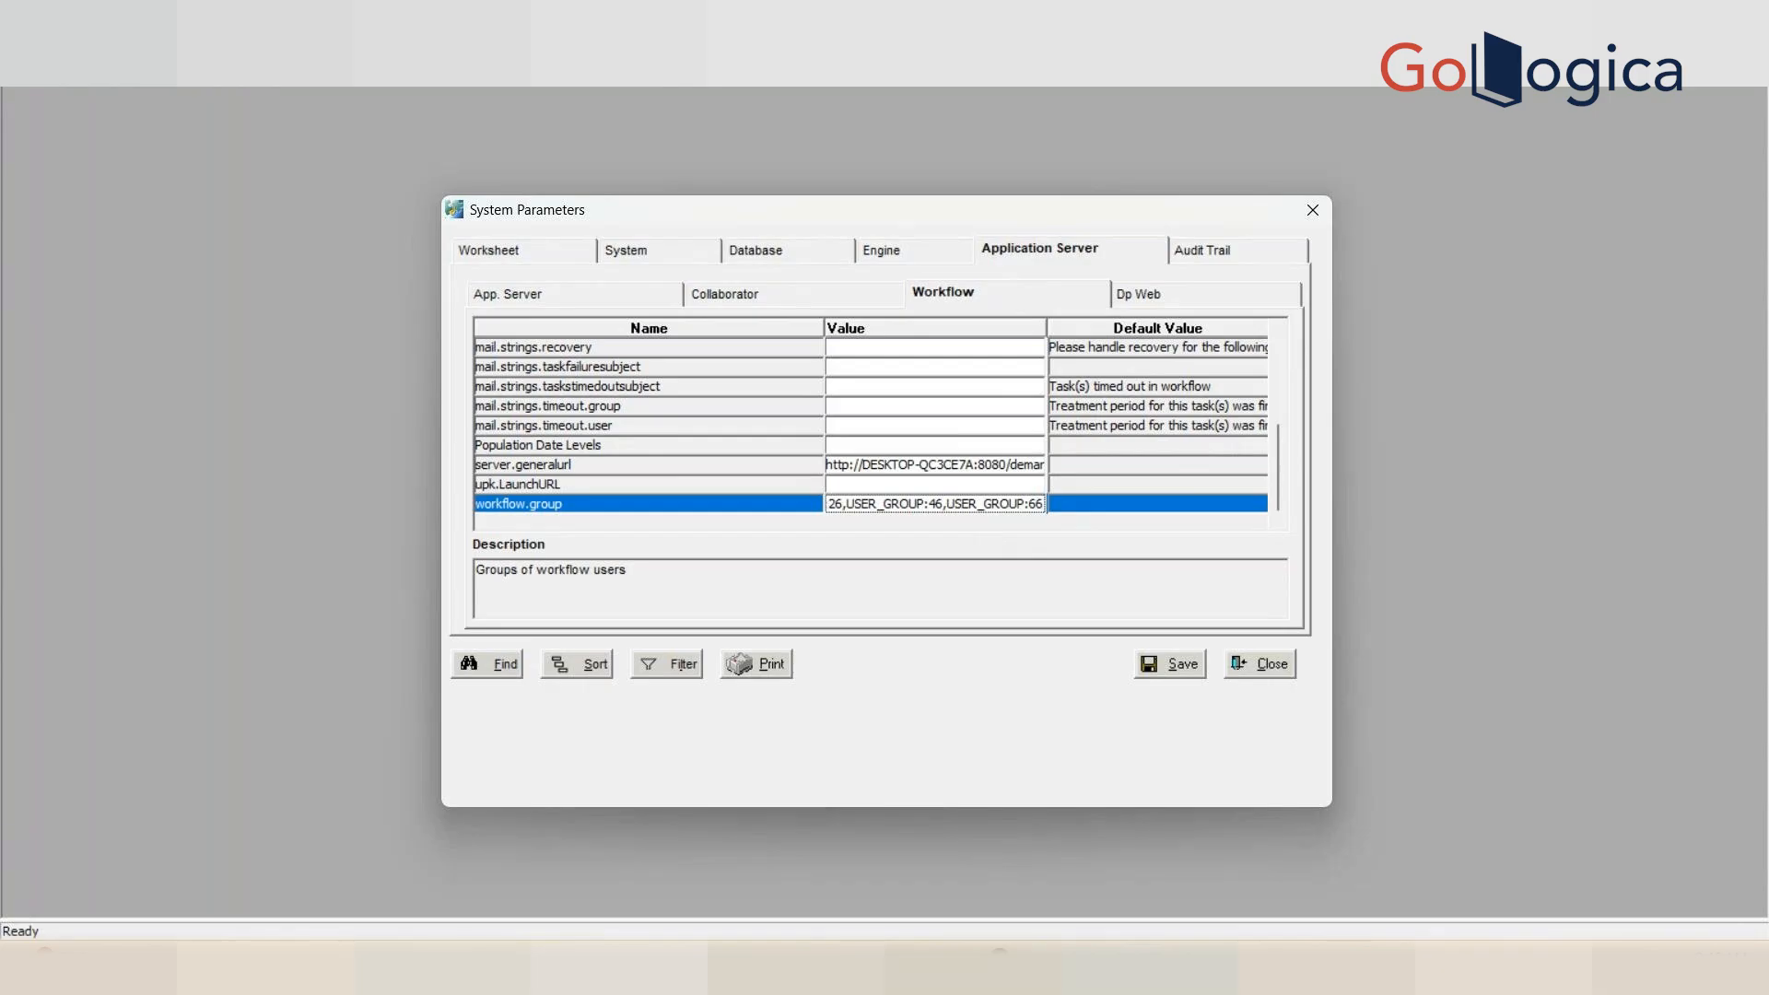
- Switch to Oracle SQL Developer and compare the groups from p_portal to Do Not Disable Access with their APPLICATION_ID values
left_click(1053, 845)
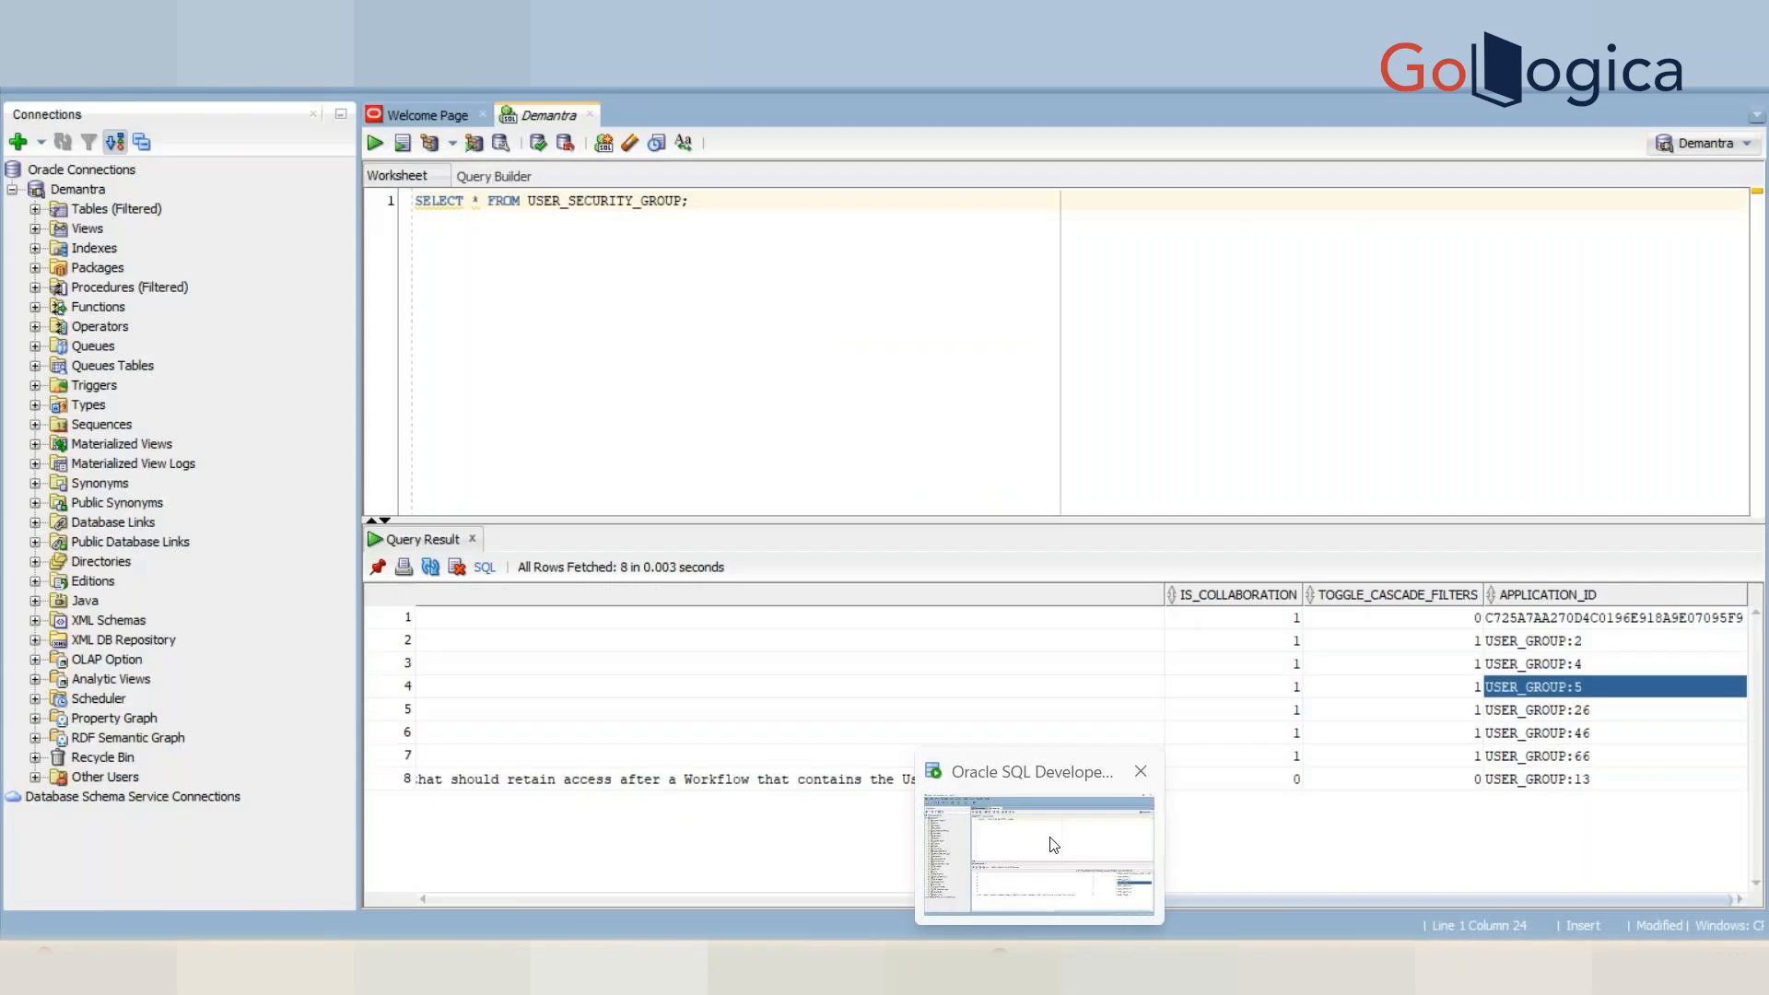
left_click_drag(1082, 900, 1275, 889)
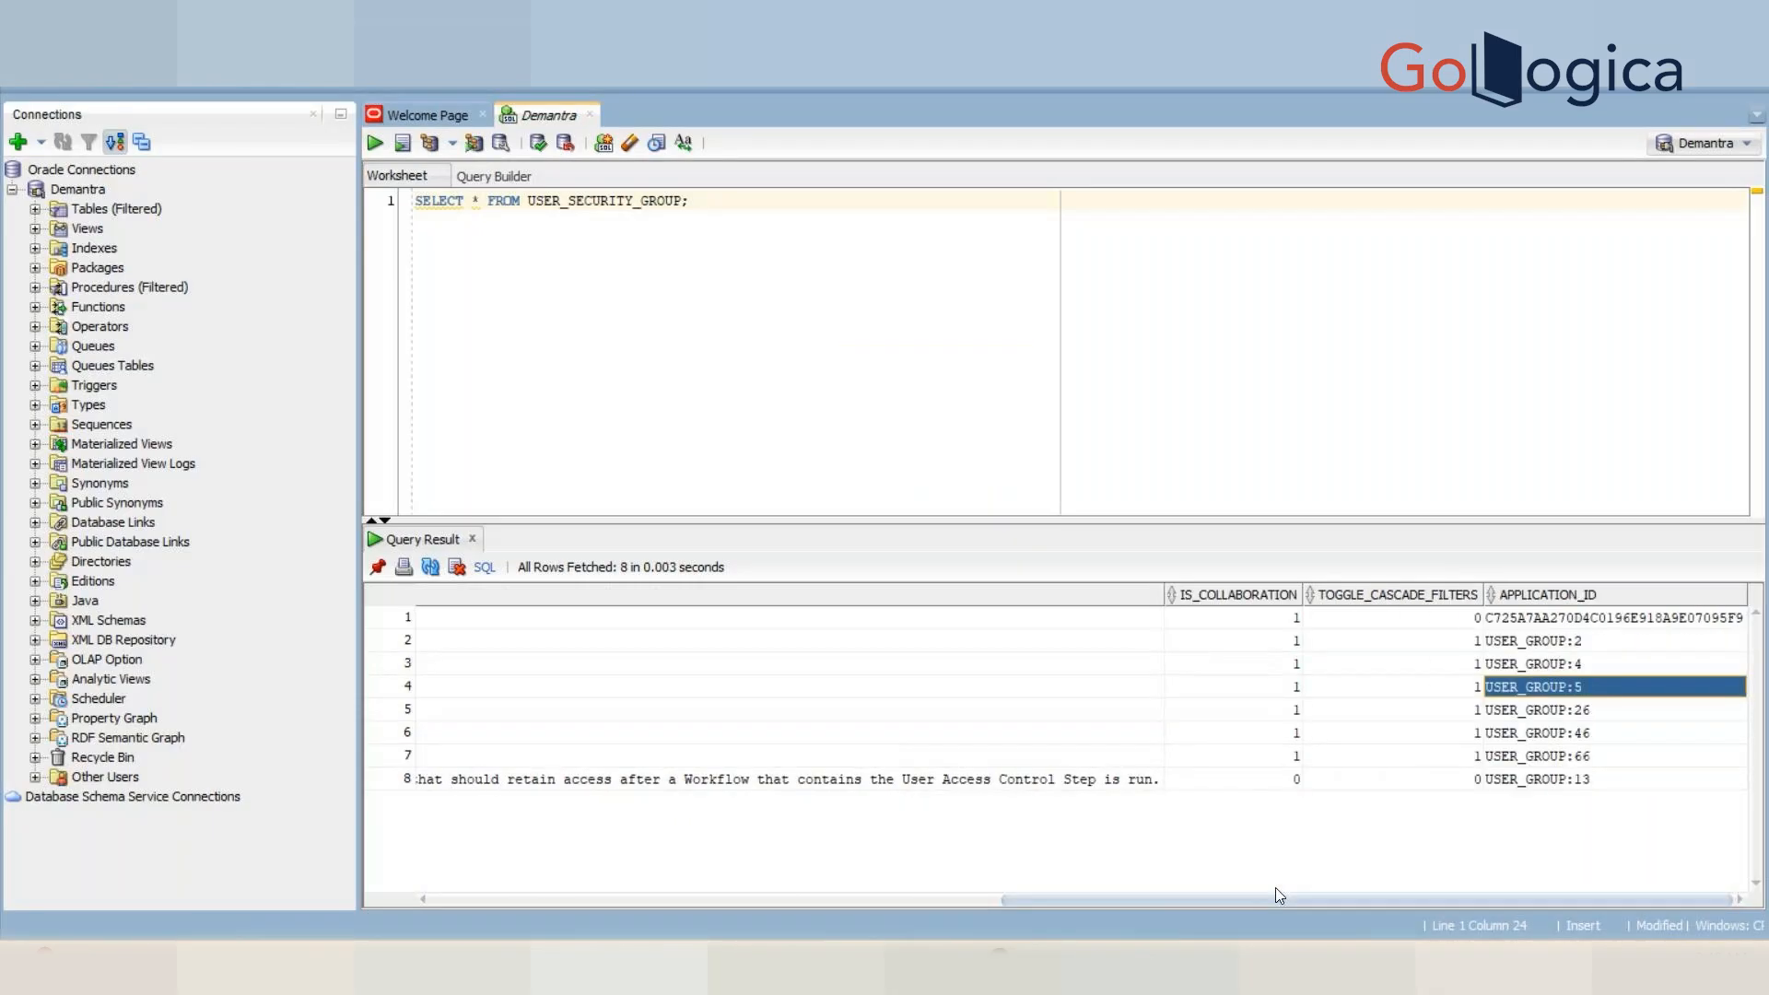
left_click(999, 898)
left_click(503, 633)
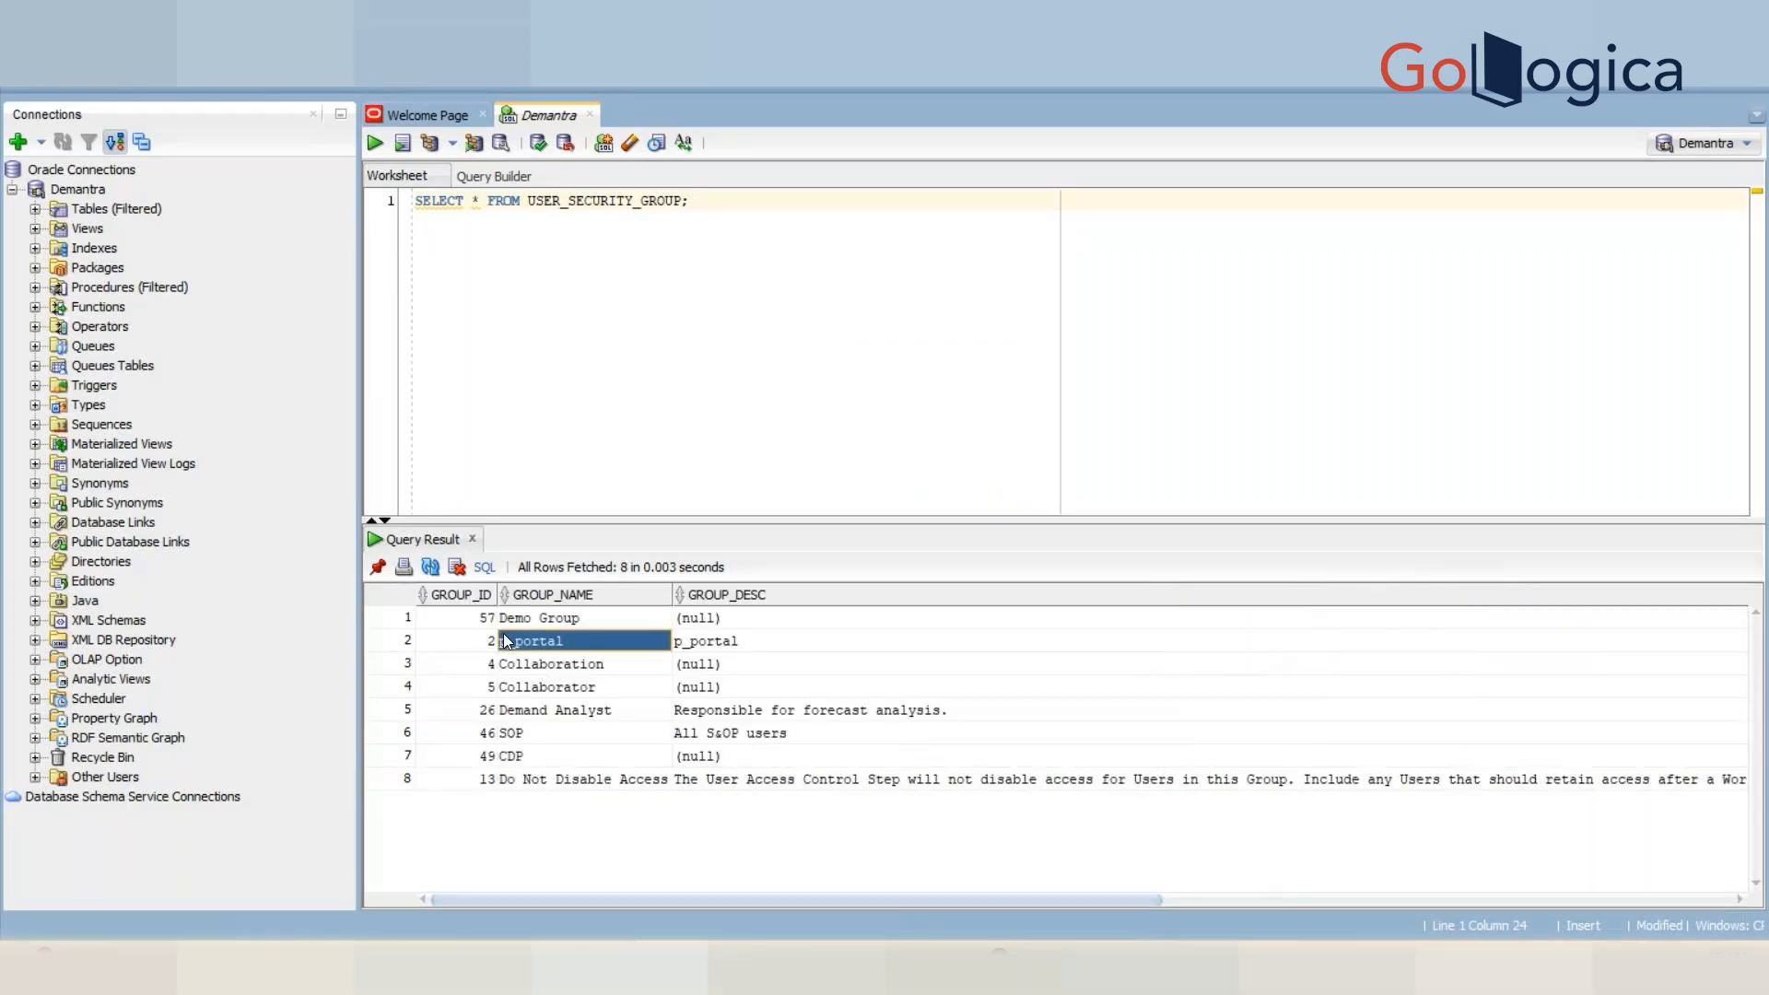
left_click(681, 778, "shift")
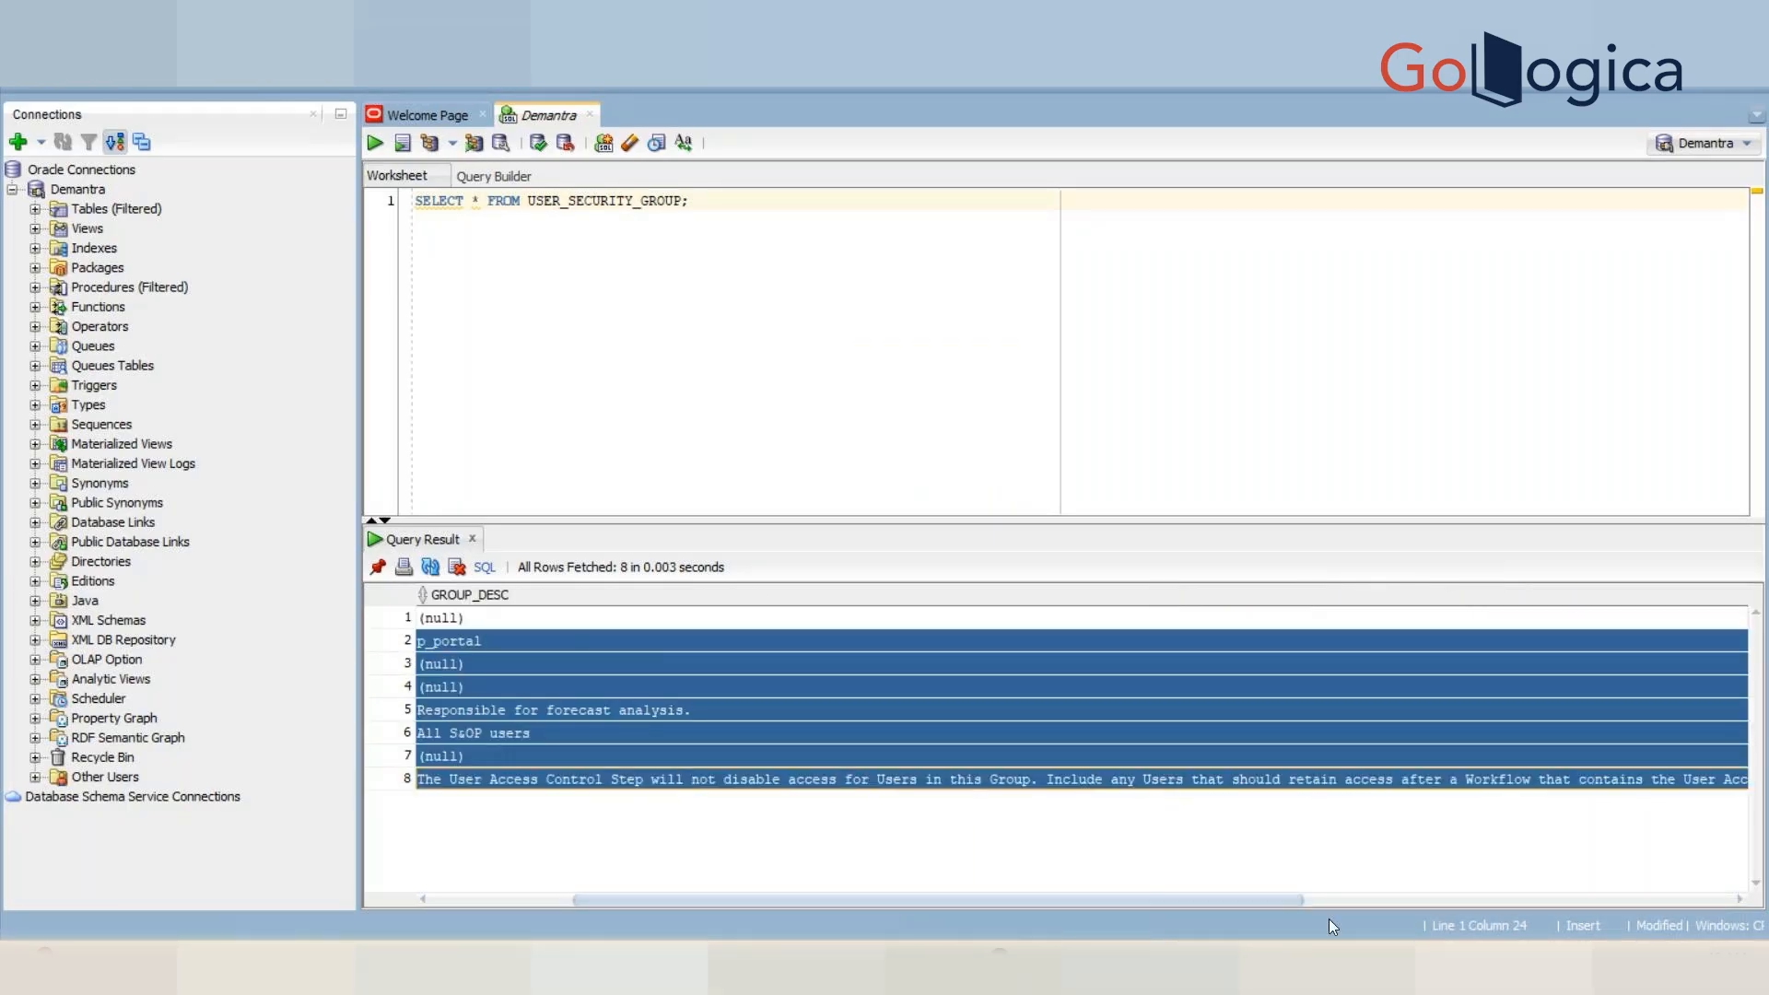
left_click(1417, 899)
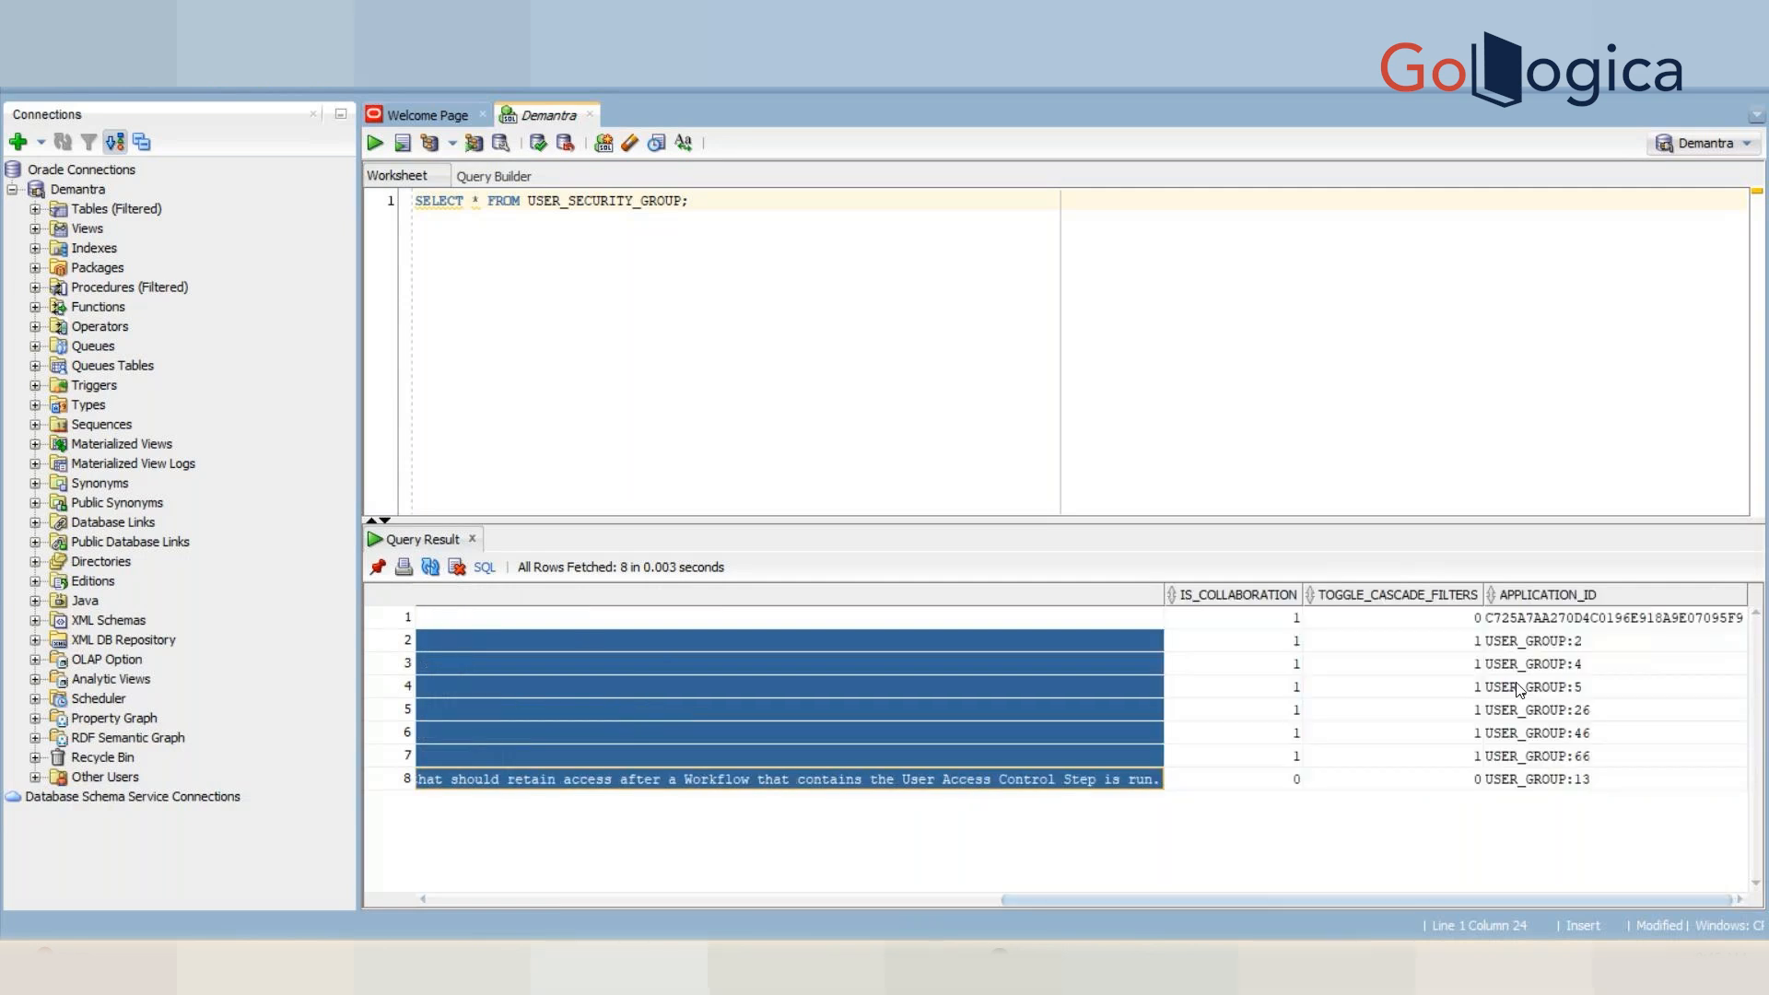
left_click(1507, 644)
left_click(1534, 779, "shift")
left_click_drag(1049, 909, 479, 898)
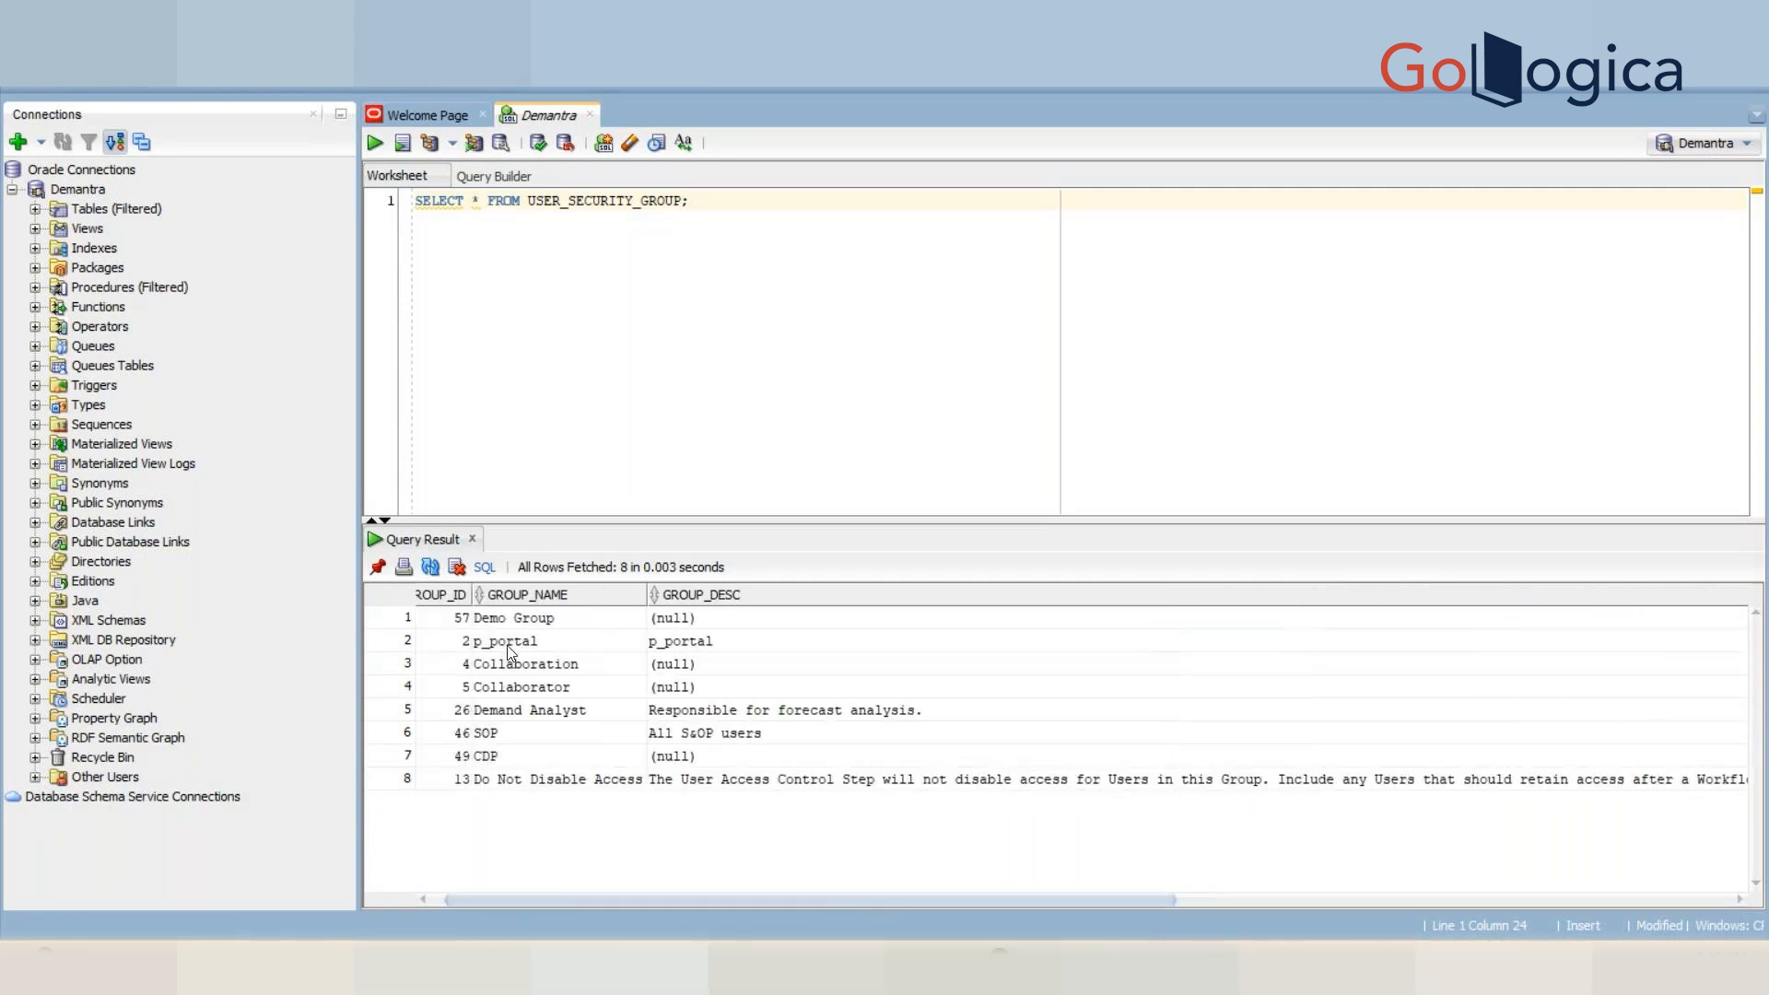
- Locate the Demo Group's APPLICATION_ID in the query results, and check the account options in the Demantra web client
left_click(516, 621)
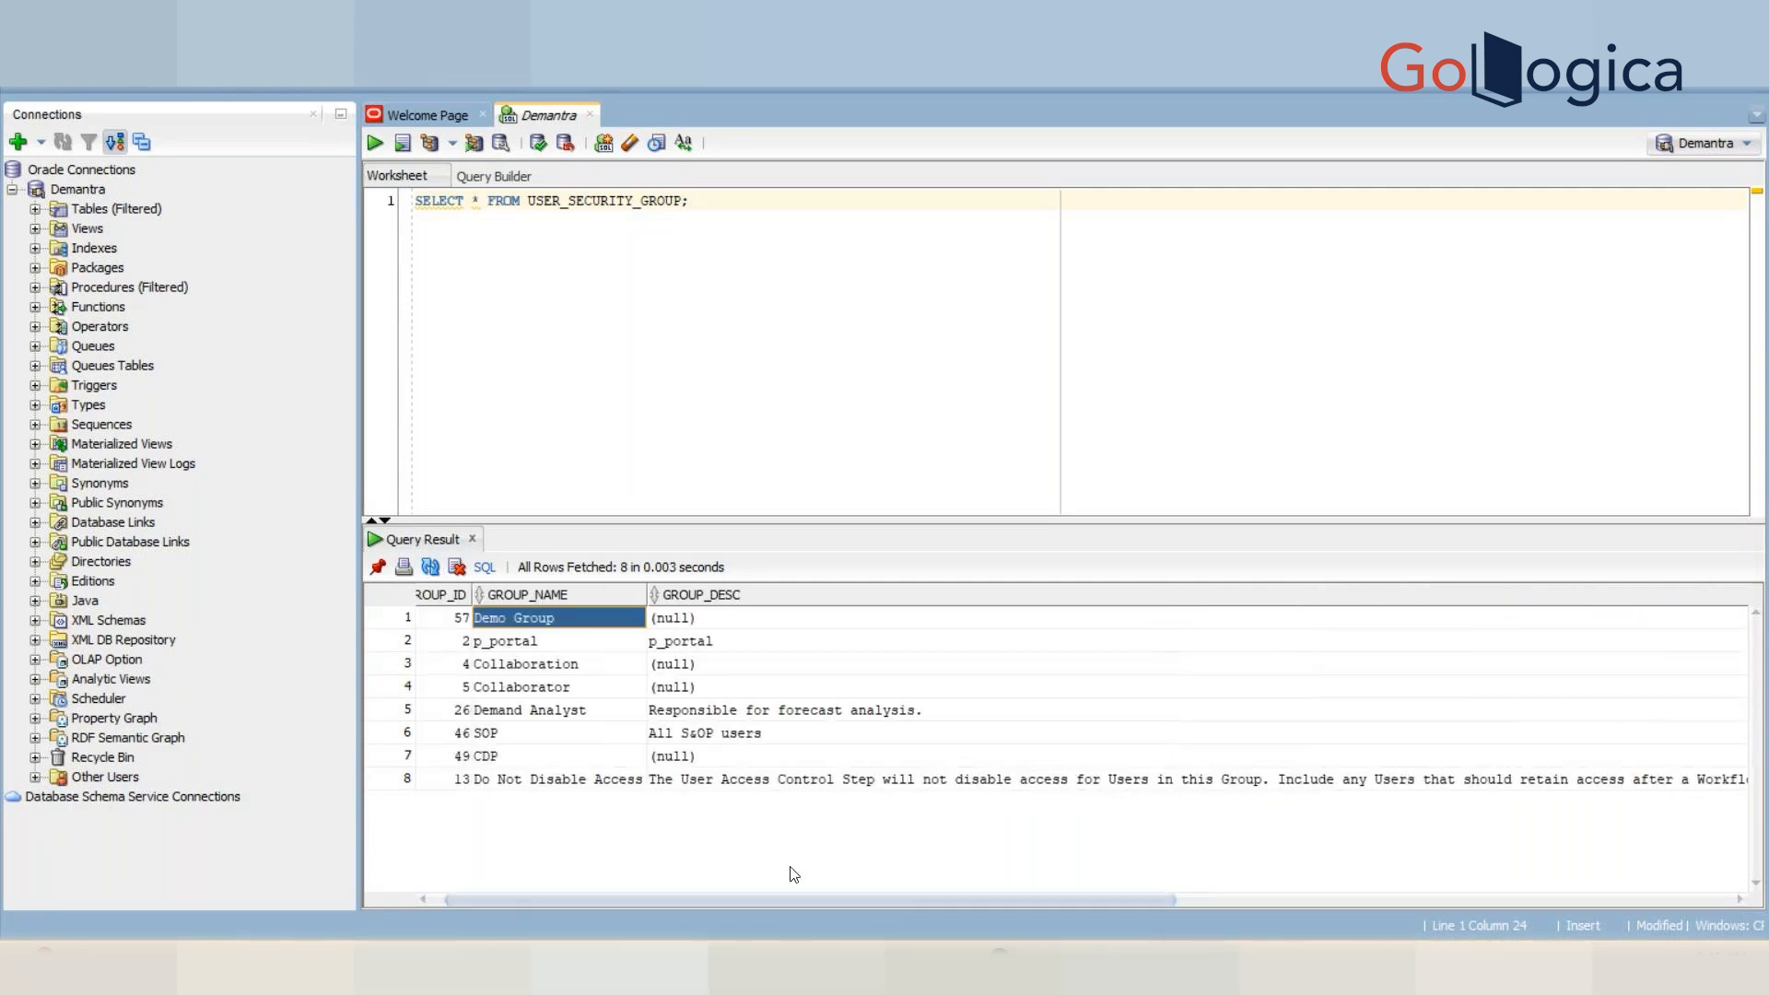
left_click(1456, 896)
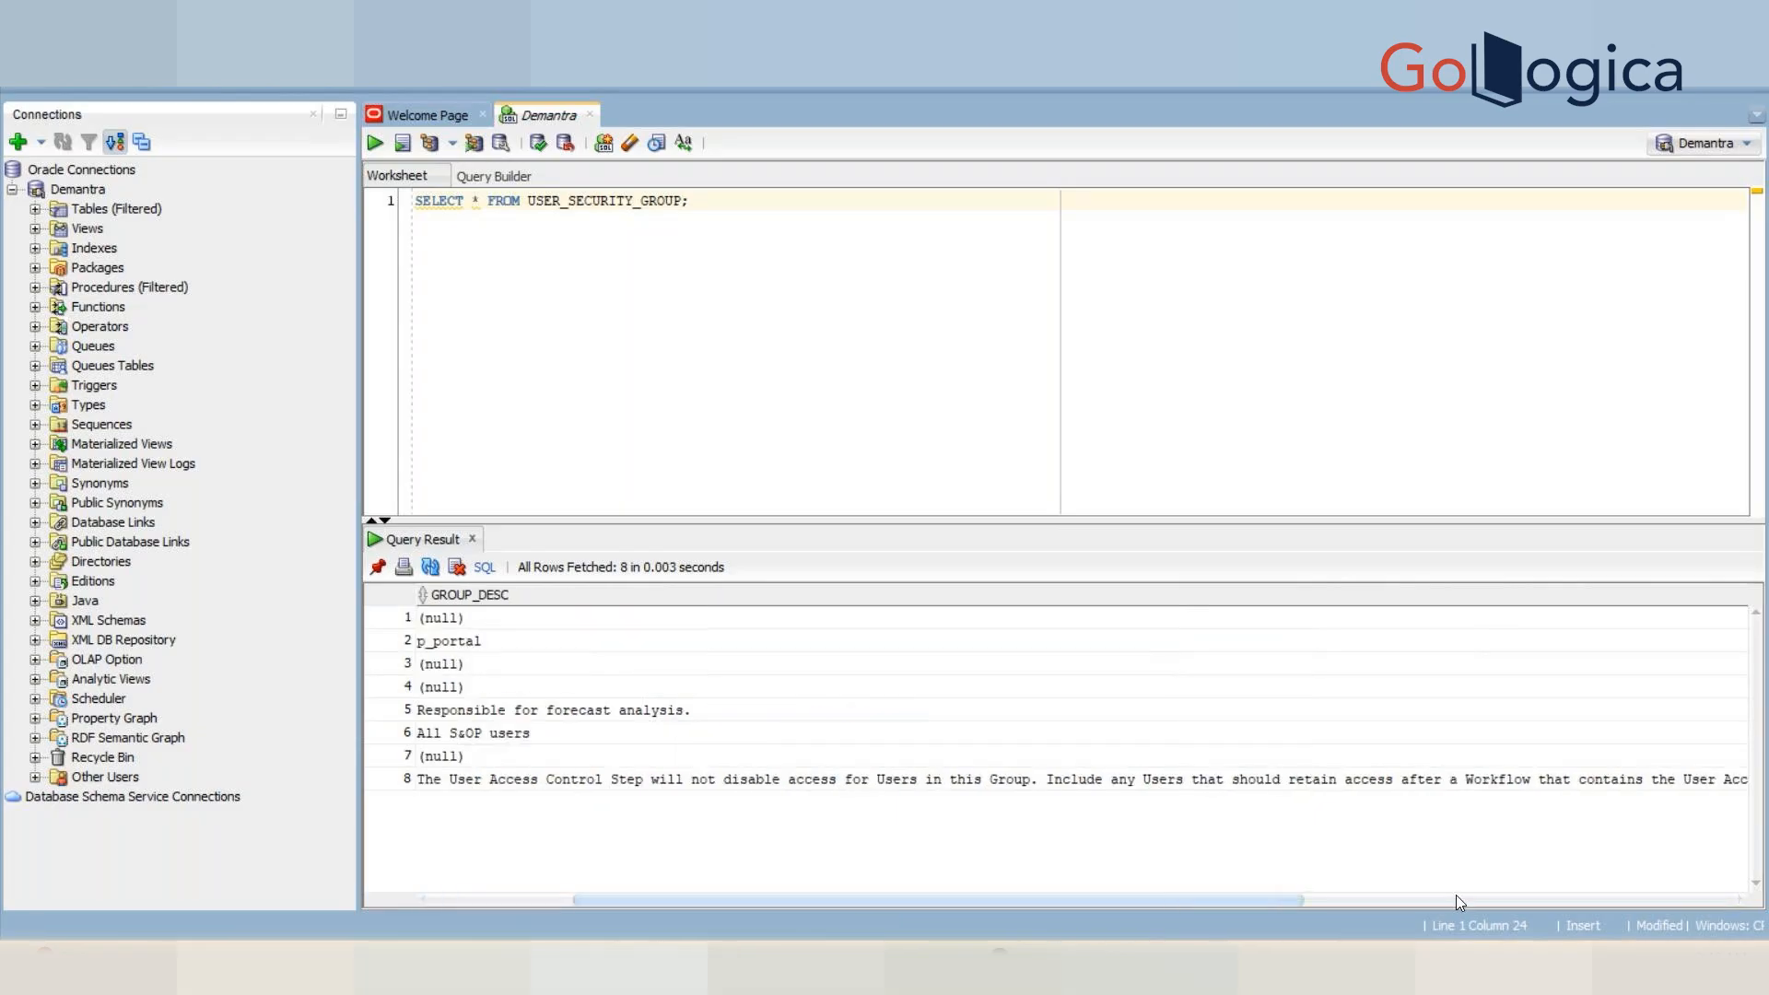
left_click(1573, 901)
left_click(1606, 616)
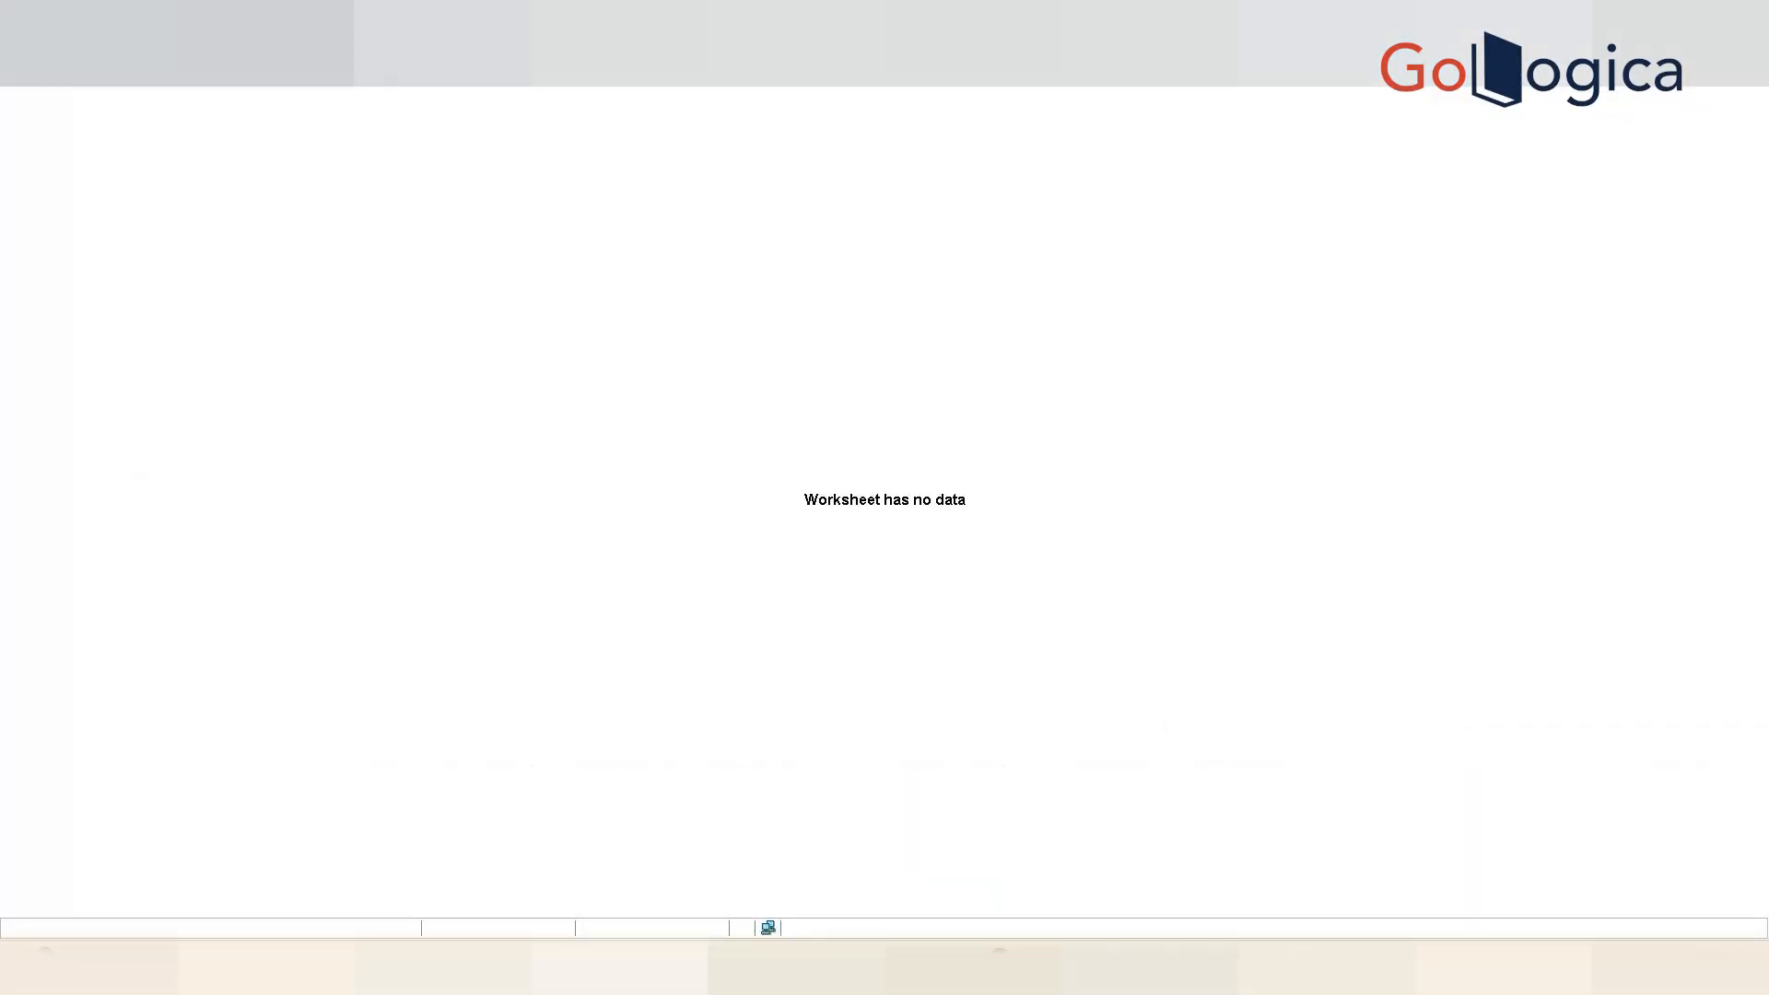
left_click(1679, 57)
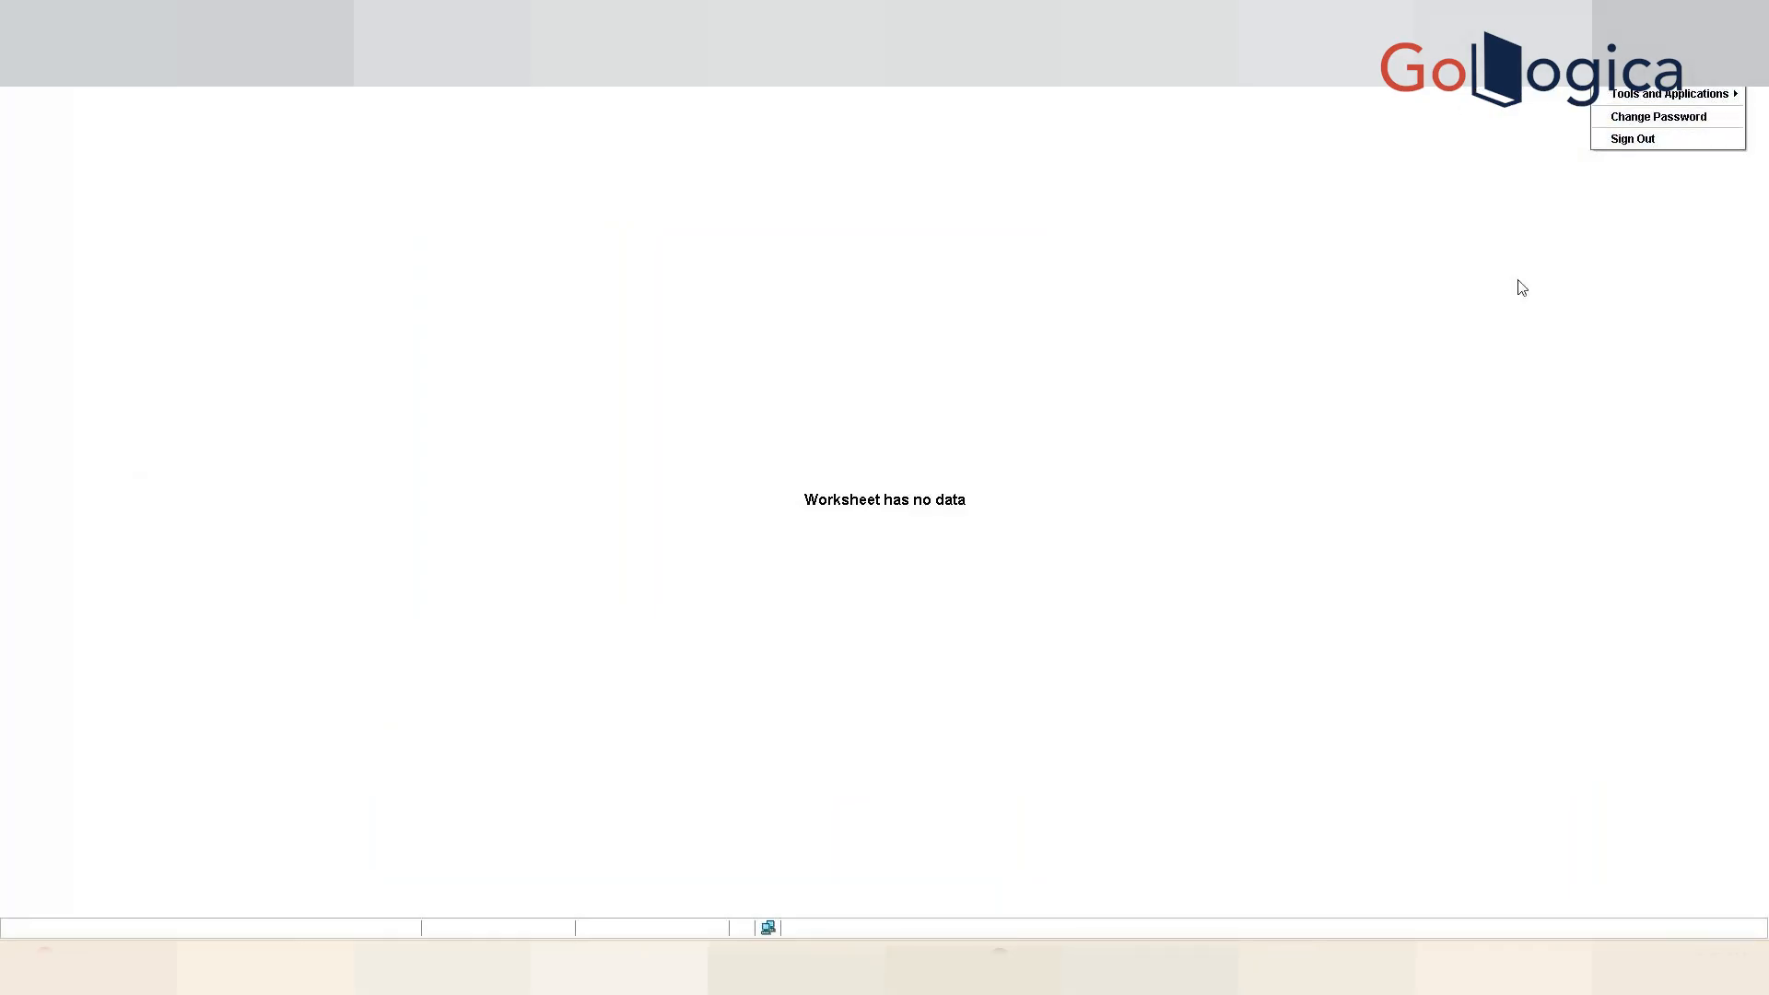
left_click(1420, 243)
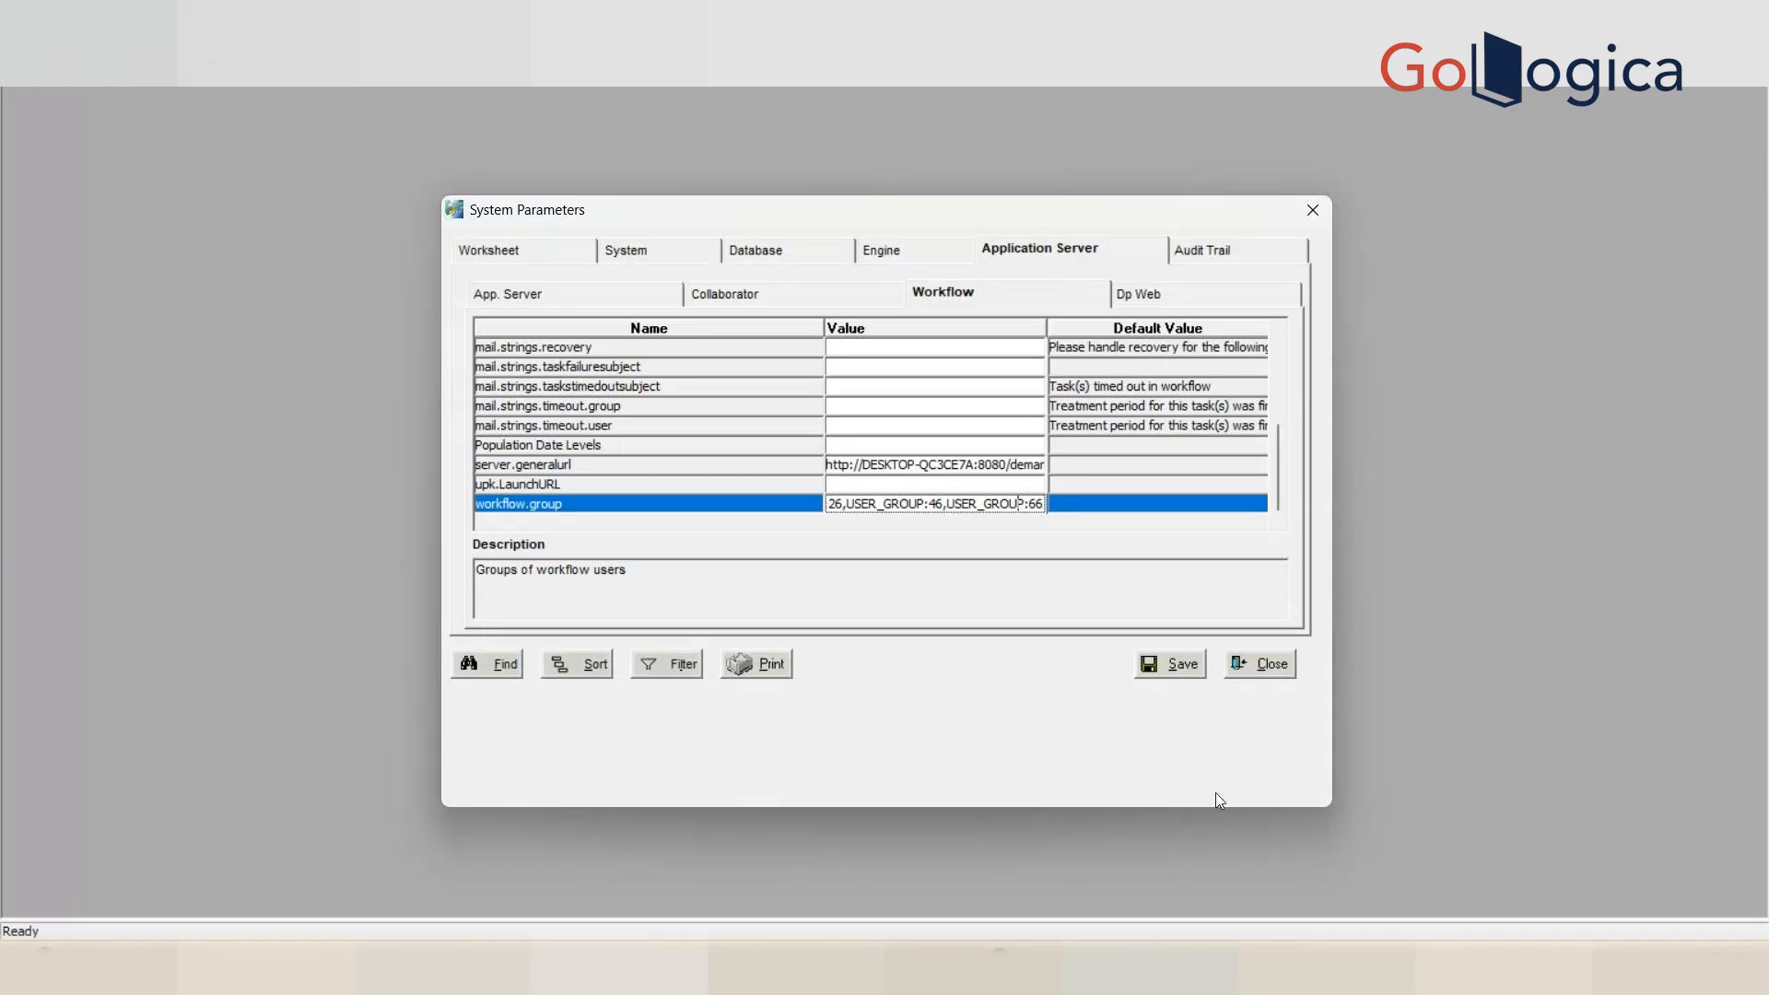
- Copy the Demo Group's APPLICATION_ID from the Oracle SQL Developer results and return to Demantra Business Modeler
key("alt+Tab")
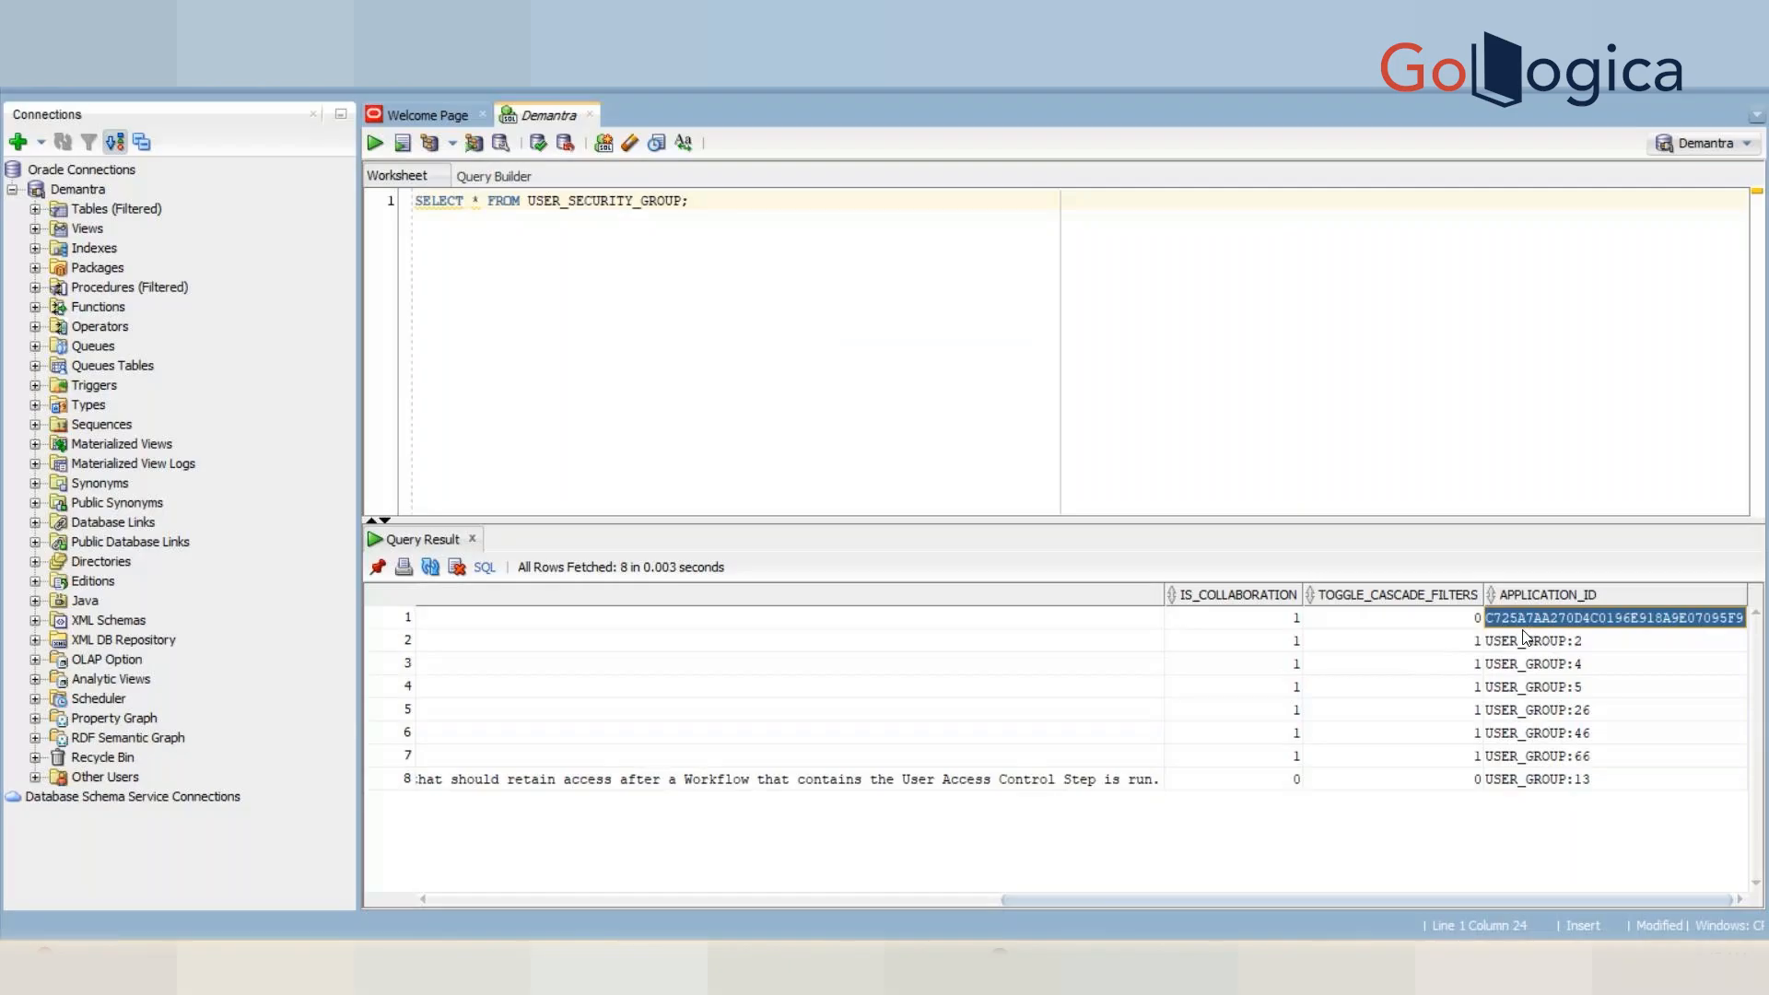
left_click(1522, 638)
left_click(1522, 625)
key("alt+Tab")
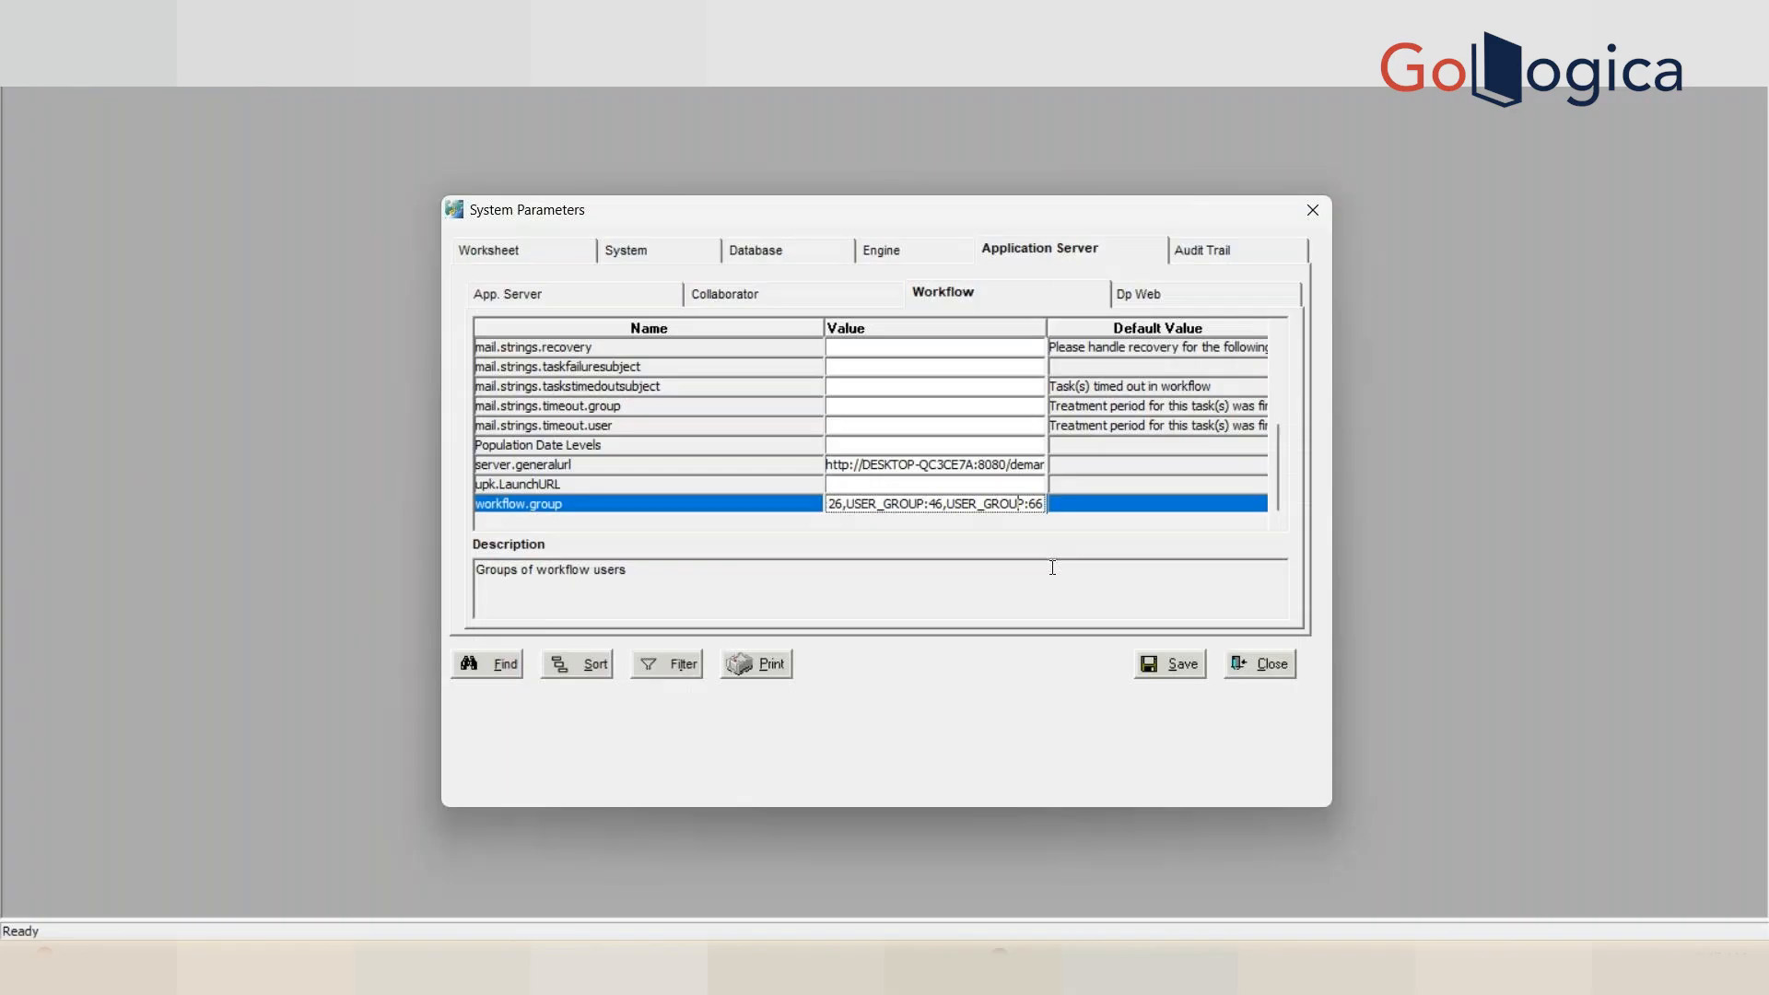
- Append a comma and the copied Demo Group APPLICATION_ID to the end of workflow.group, save the parameter and close System Parameters
left_click(896, 505)
left_click(900, 507)
key("Right")
key("Right")
key("Right")
key("Right")
key("Right")
key("Right")
key("Right")
key("Right")
key("Right")
key("Right")
key("Right")
key("Right")
key("Right")
key("Right")
key("Right")
key("Right")
key("Right")
key("Right")
key("Right")
key("Right")
type(",")
key("ctrl+v")
left_click(1162, 680)
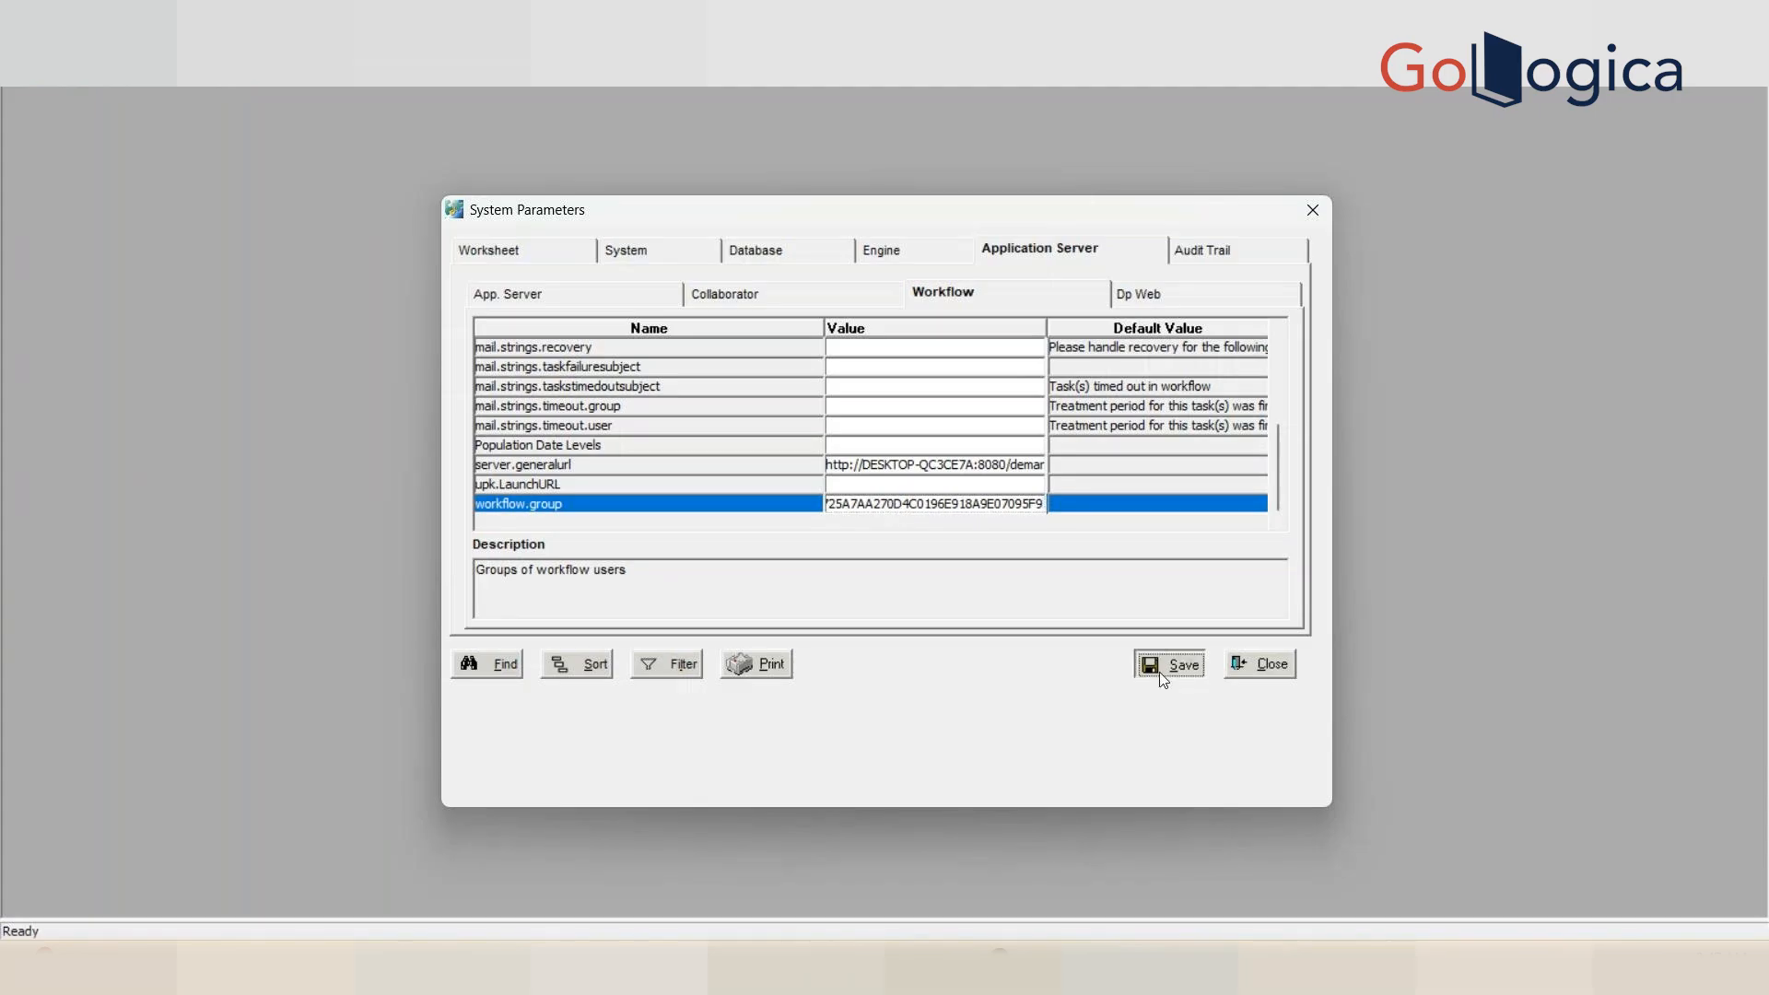
left_click(1262, 665)
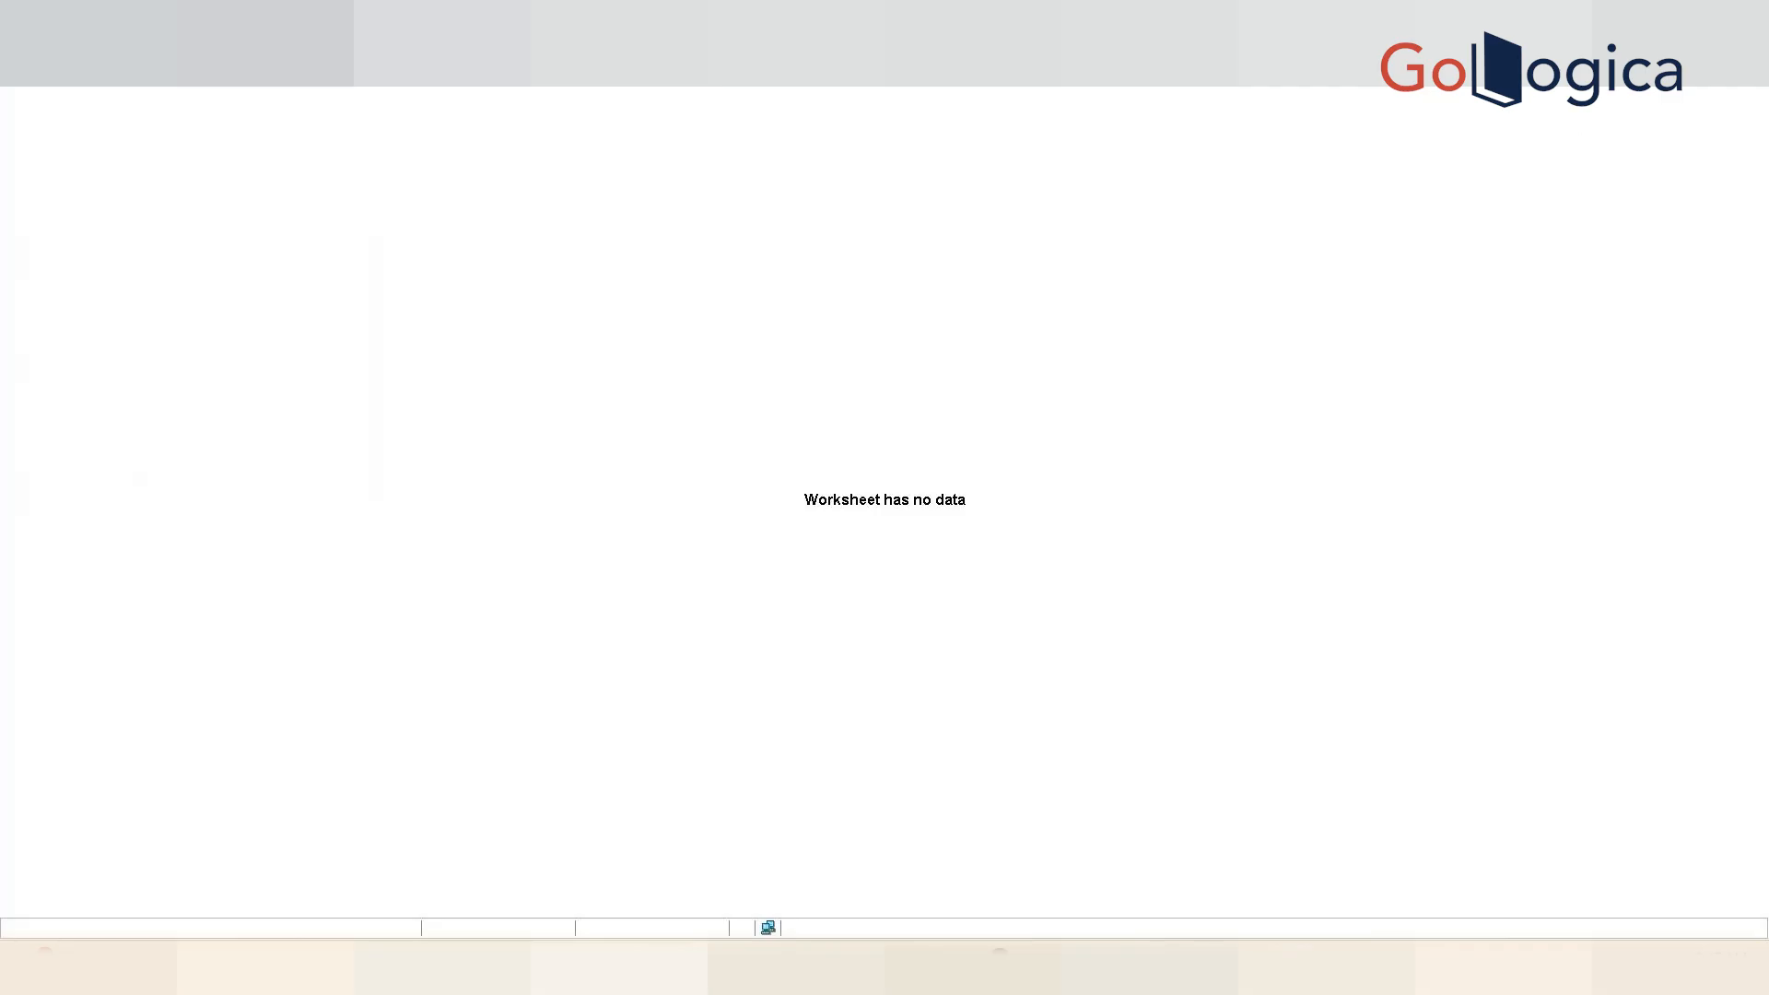
- Sign out of the Demantra web client and restart the Apache Tomcat 8.5 tomcat service in Windows Services
left_click(1658, 73)
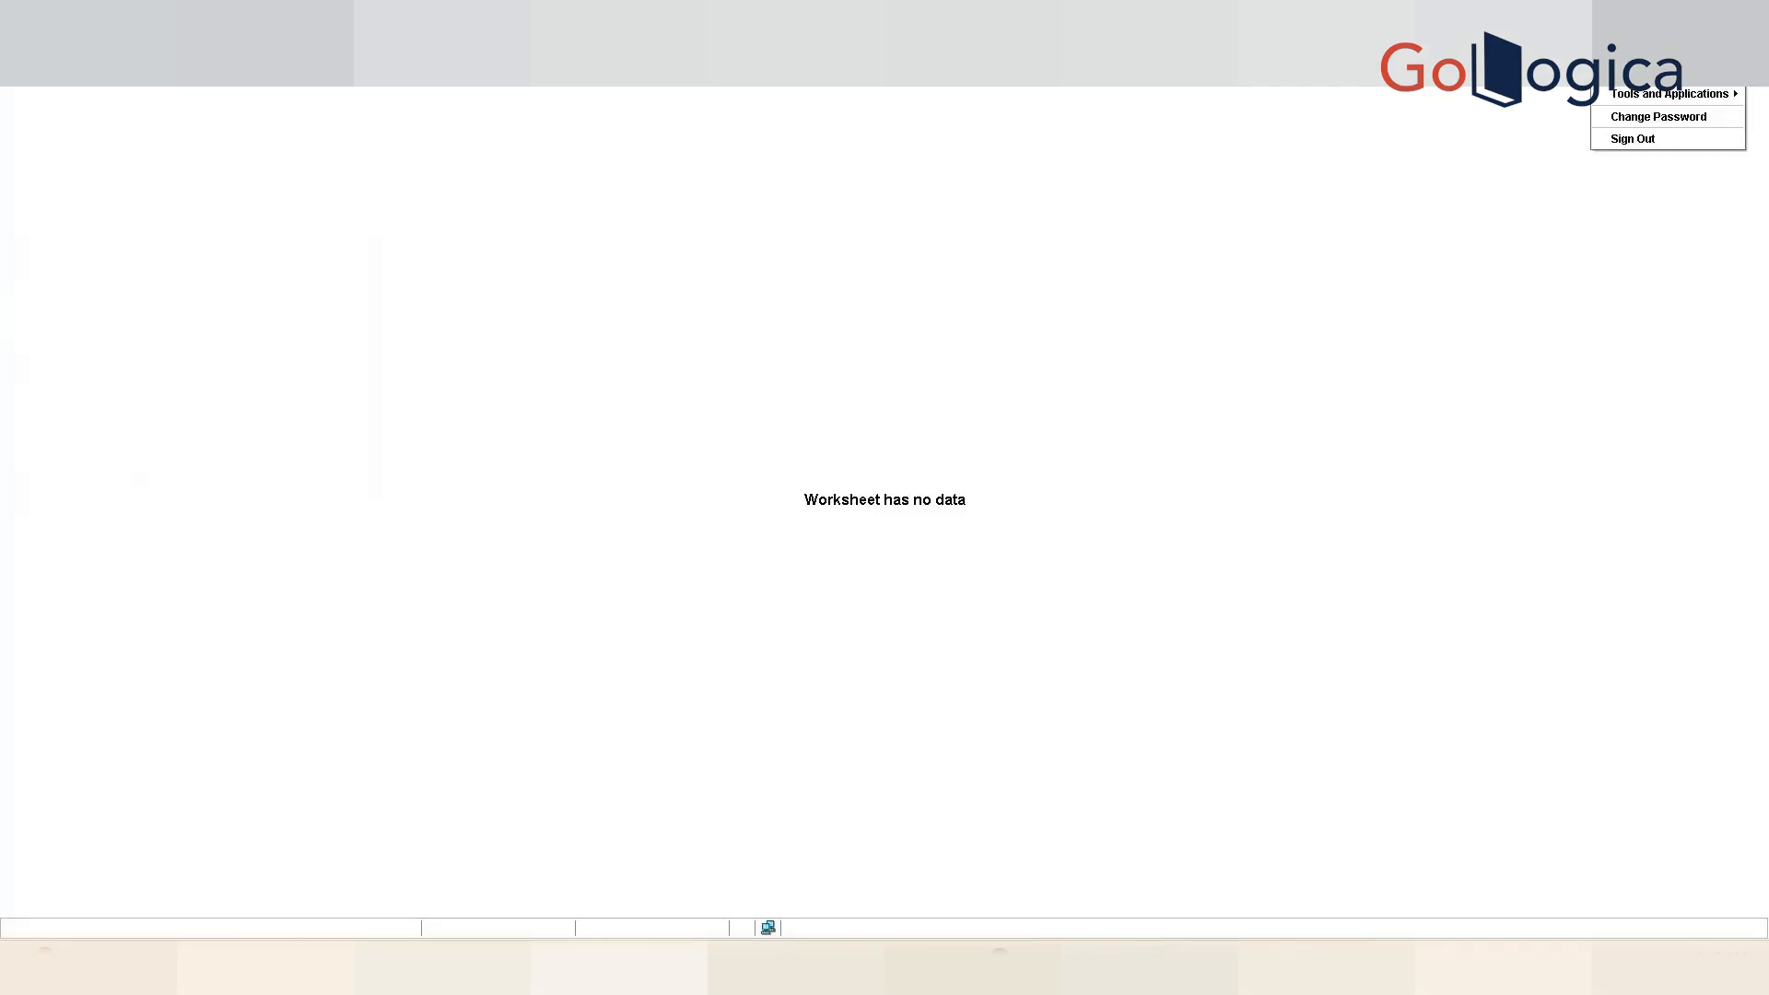
left_click(1659, 139)
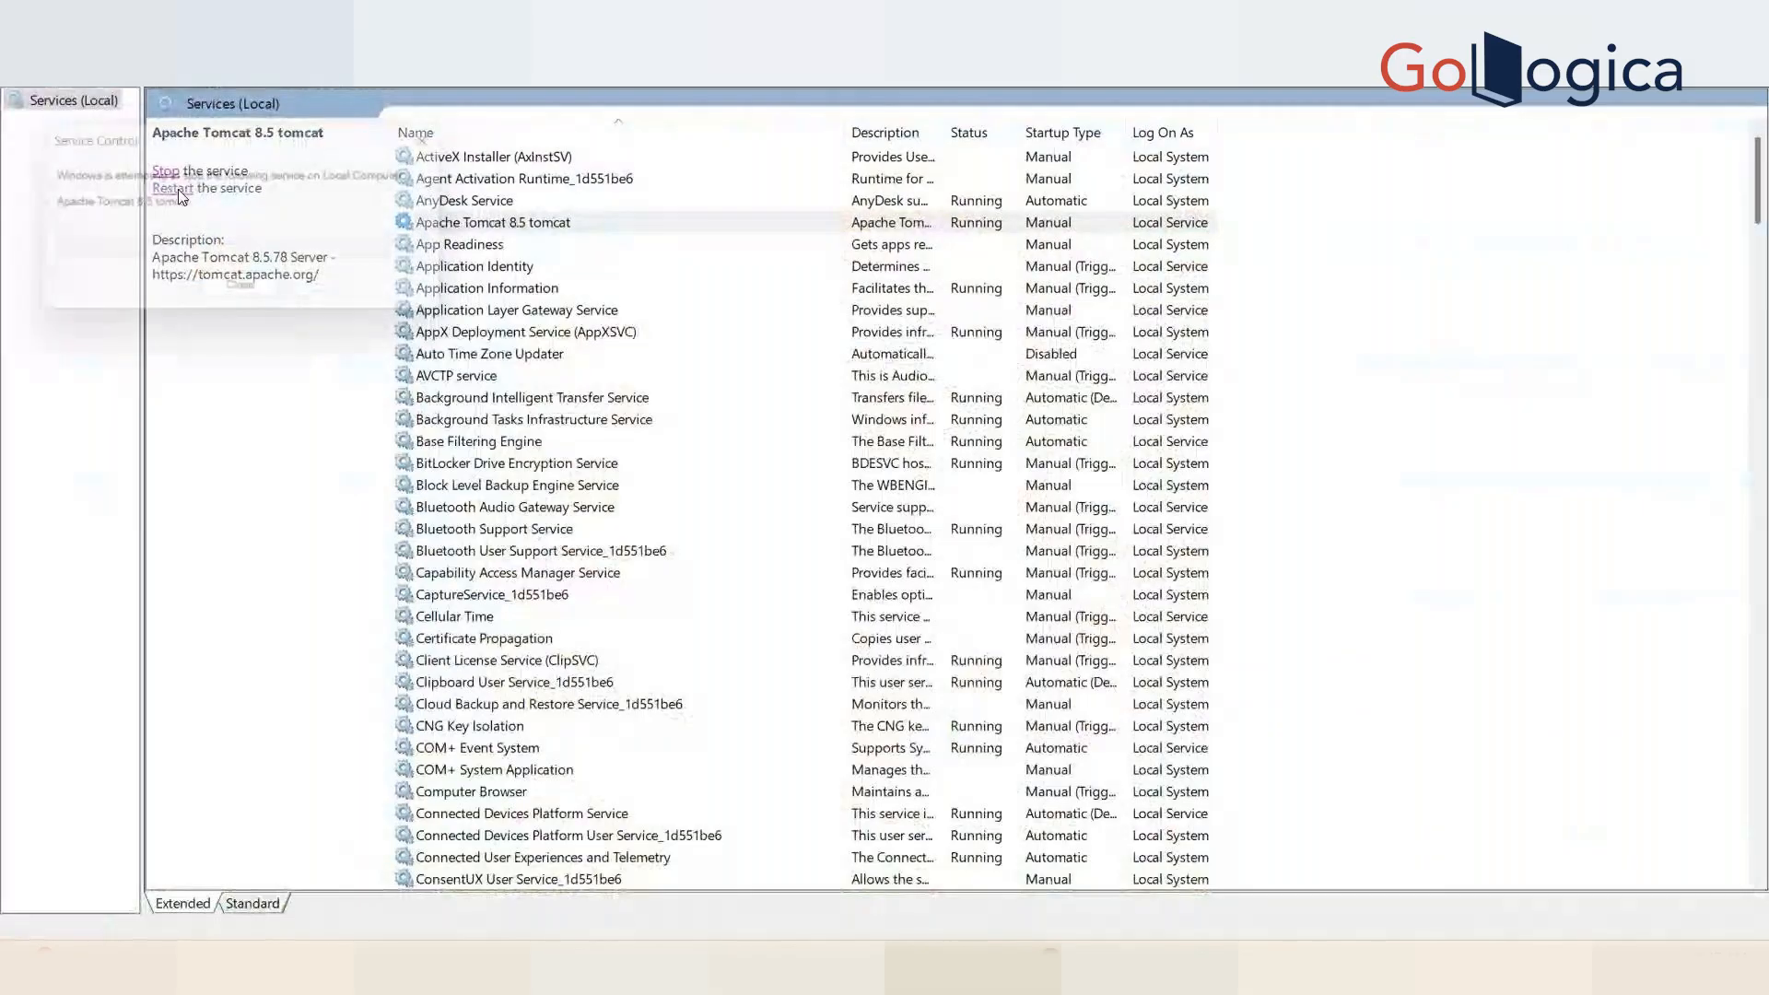
left_click(179, 190)
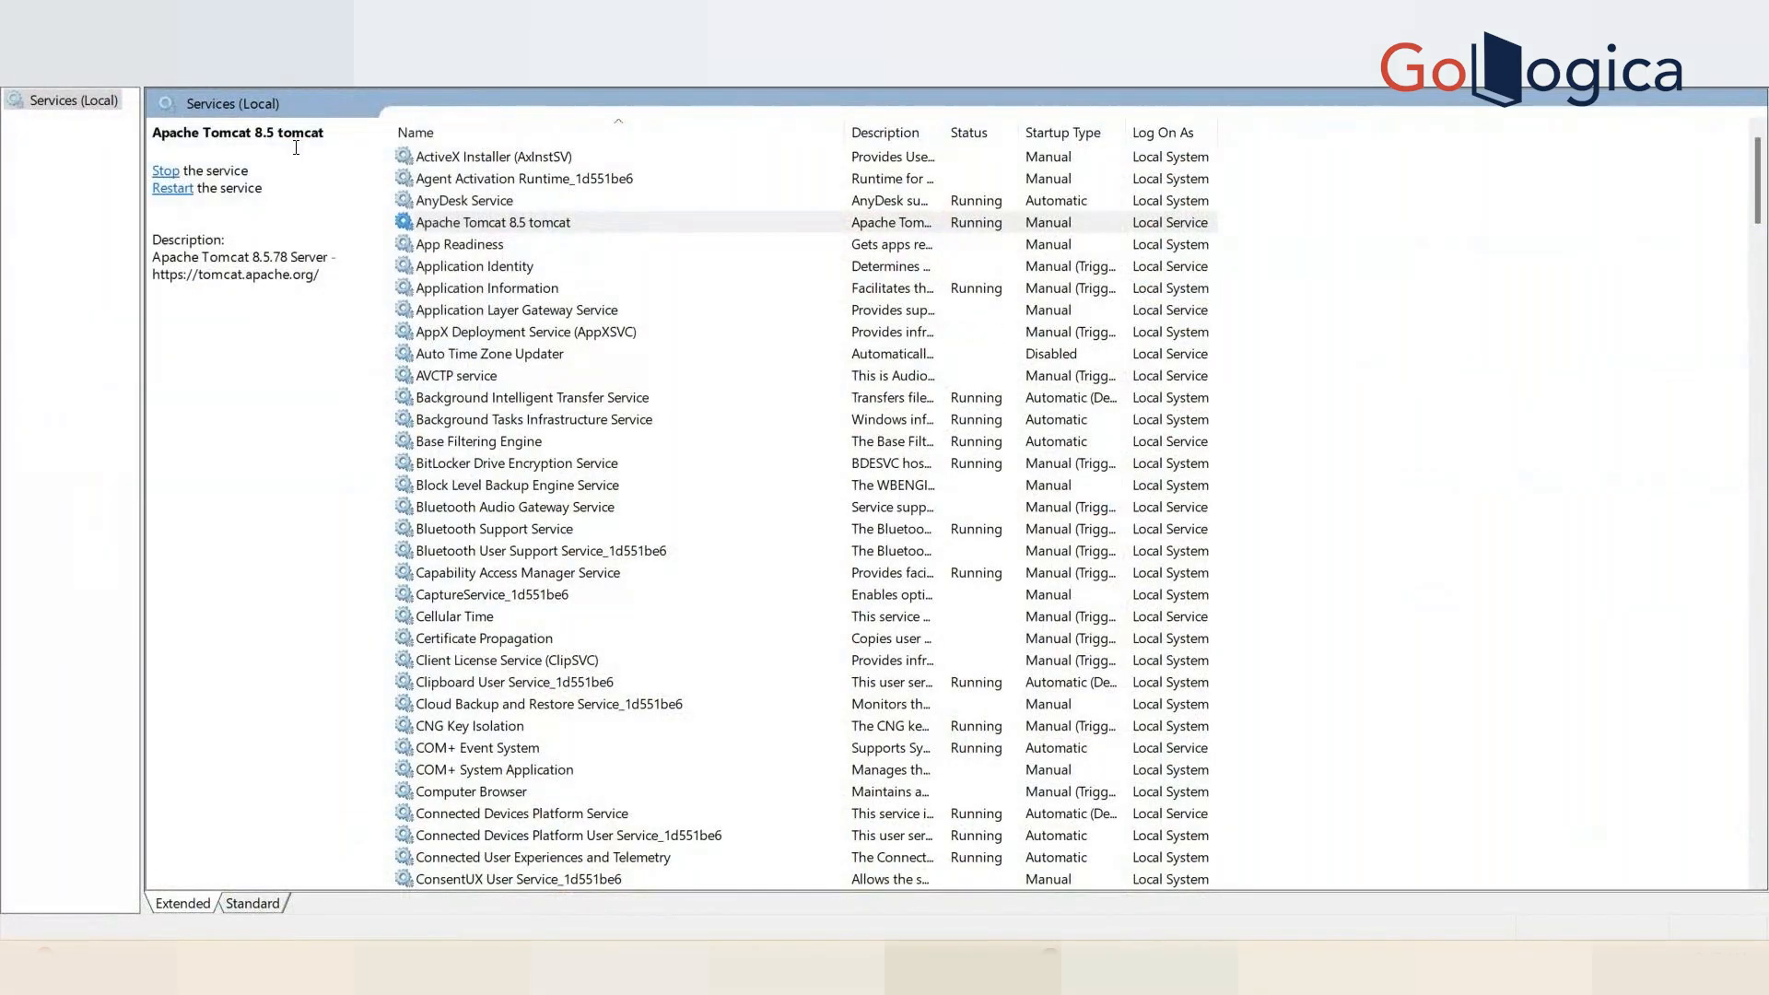
- Switch to the Business Modeler session whose server.generalurl uses localhost and inspect its workflow.group value
left_click(1308, 946)
double_click(1531, 149)
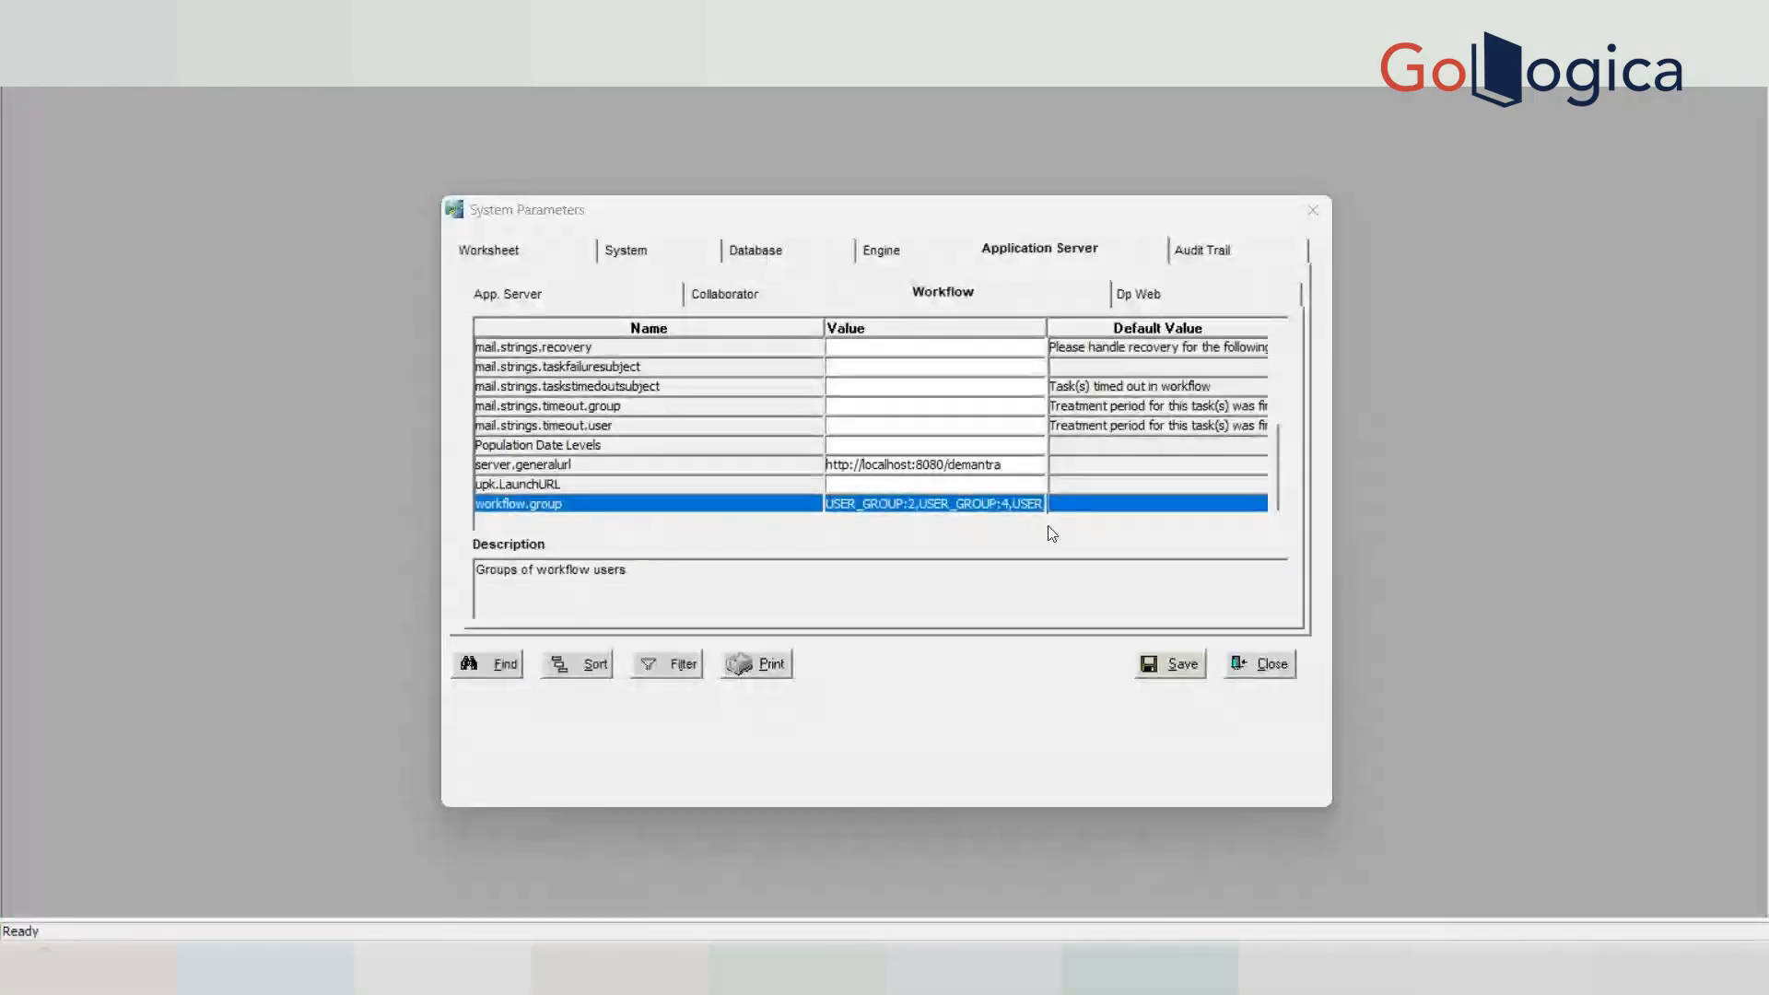
left_click(1052, 533)
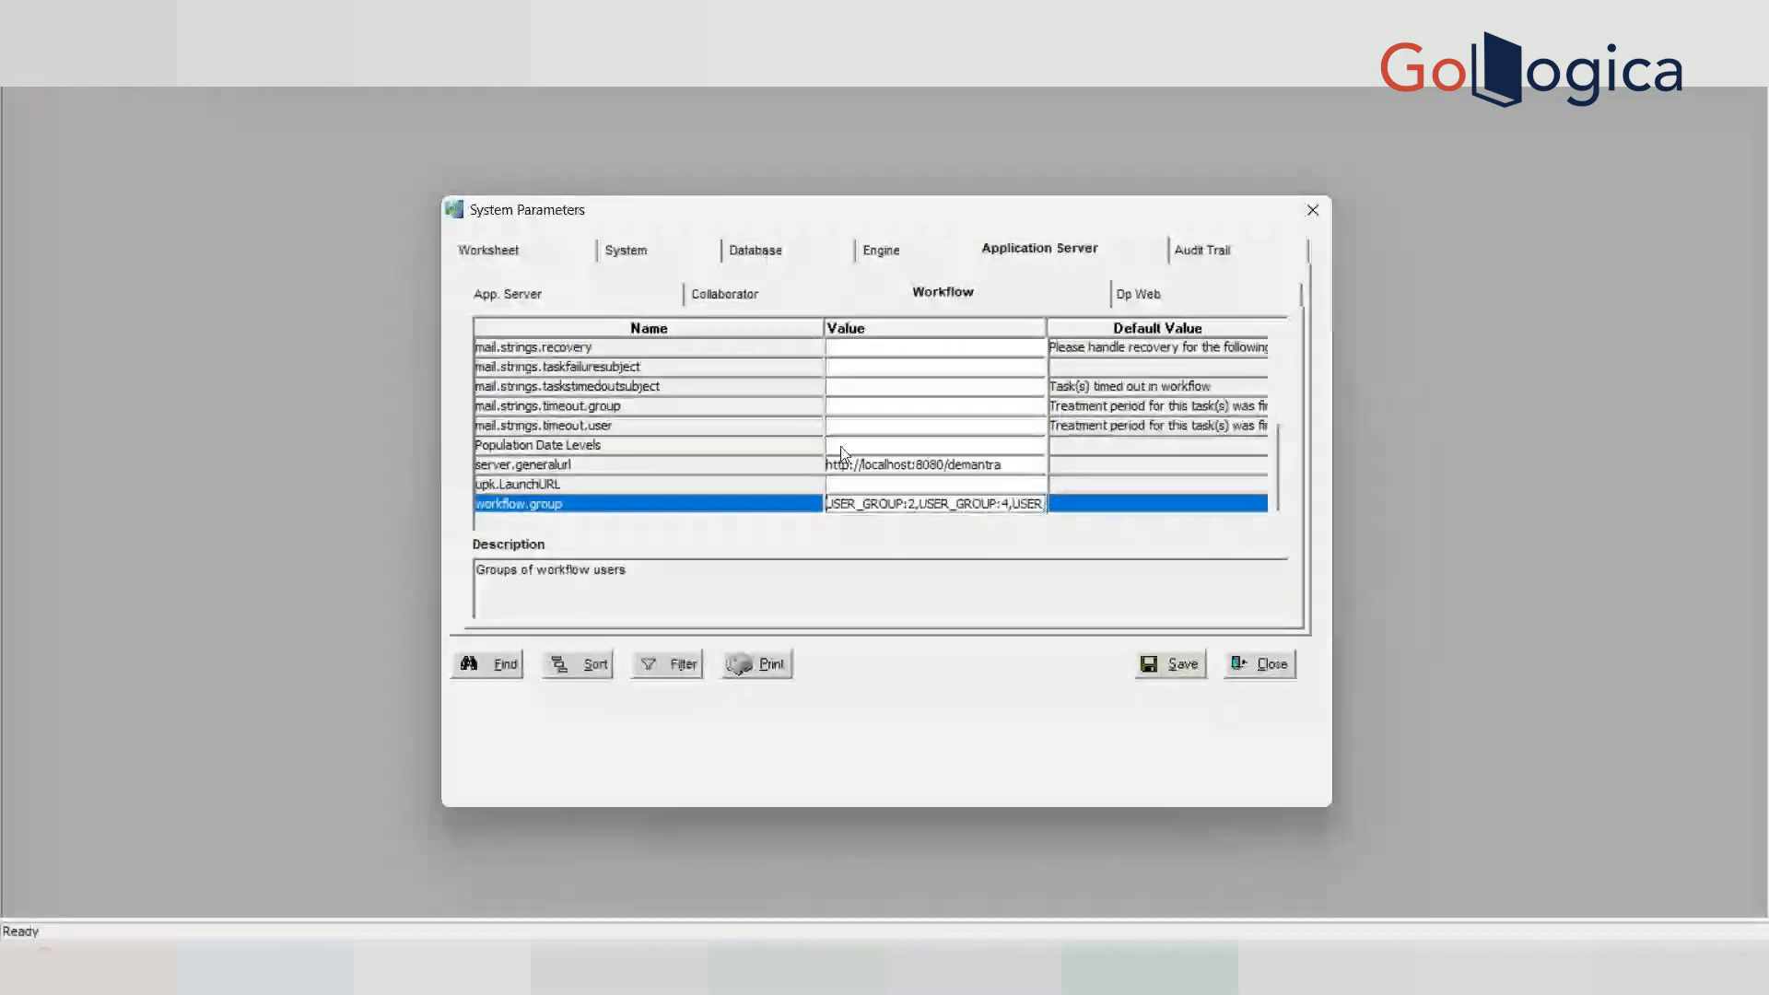
left_click(905, 504)
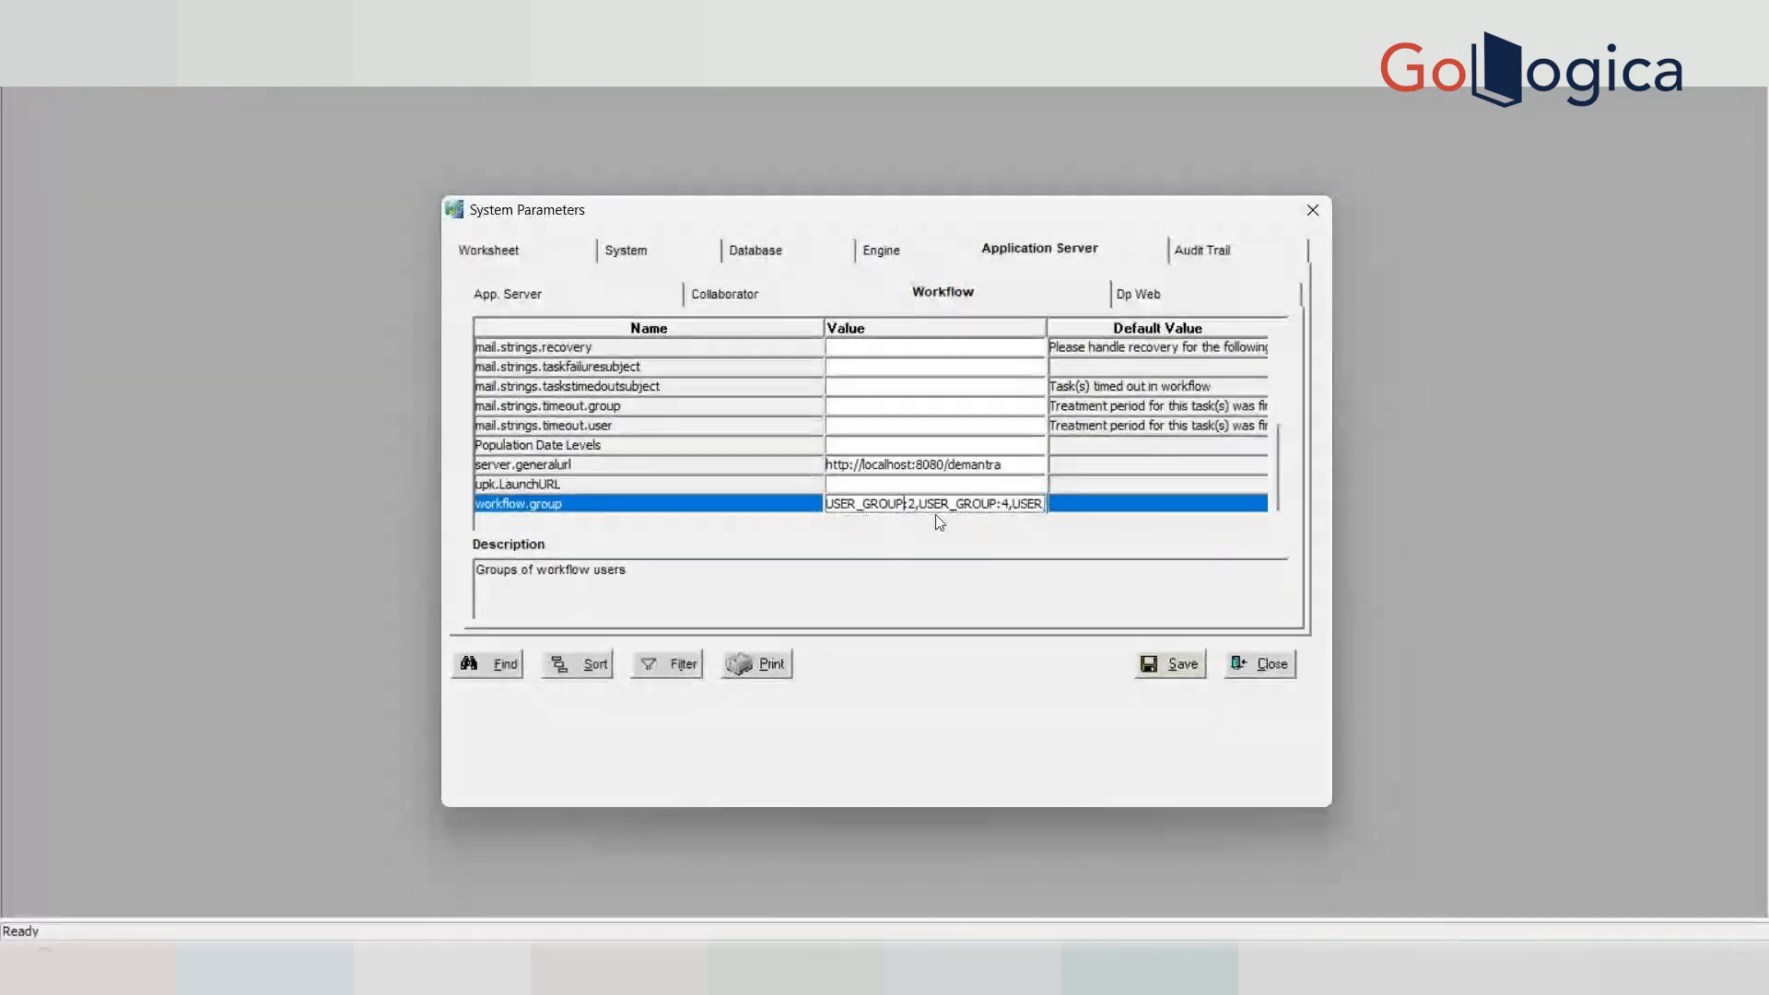
left_click(982, 504)
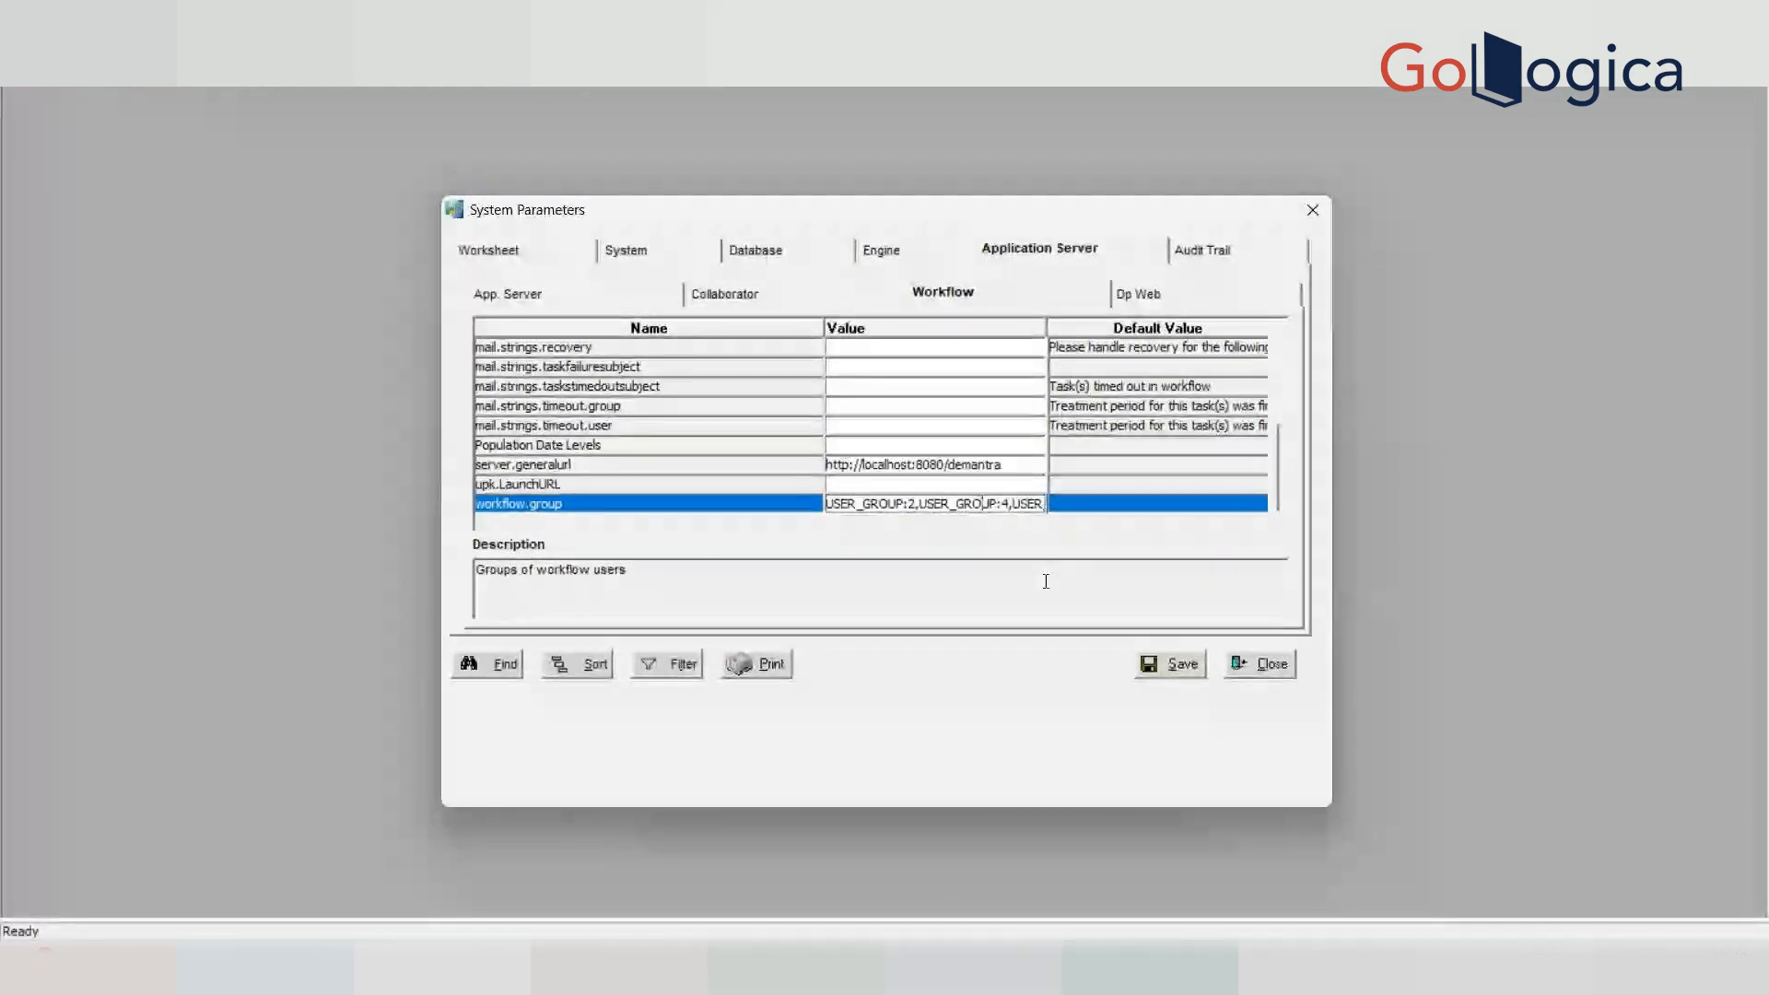
- Read the workflow.group value through to its end, check the saved queries in Oracle SQL Developer, and close System Parameters
key("Right")
key("Right")
key("Right")
key("Right")
key("Right")
key("Right")
key("Right")
key("Right")
key("Right")
key("Right")
key("Right")
key("Right")
key("Right")
key("Right")
key("Right")
key("Right")
key("Right")
key("Right")
key("Right")
key("Right")
key("Right")
key("Right")
key("Right")
key("Right")
key("Right")
key("Right")
key("Right")
key("Right")
key("Right")
key("Right")
key("Right")
key("Right")
key("Right")
key("Right")
key("Right")
key("Right")
key("Right")
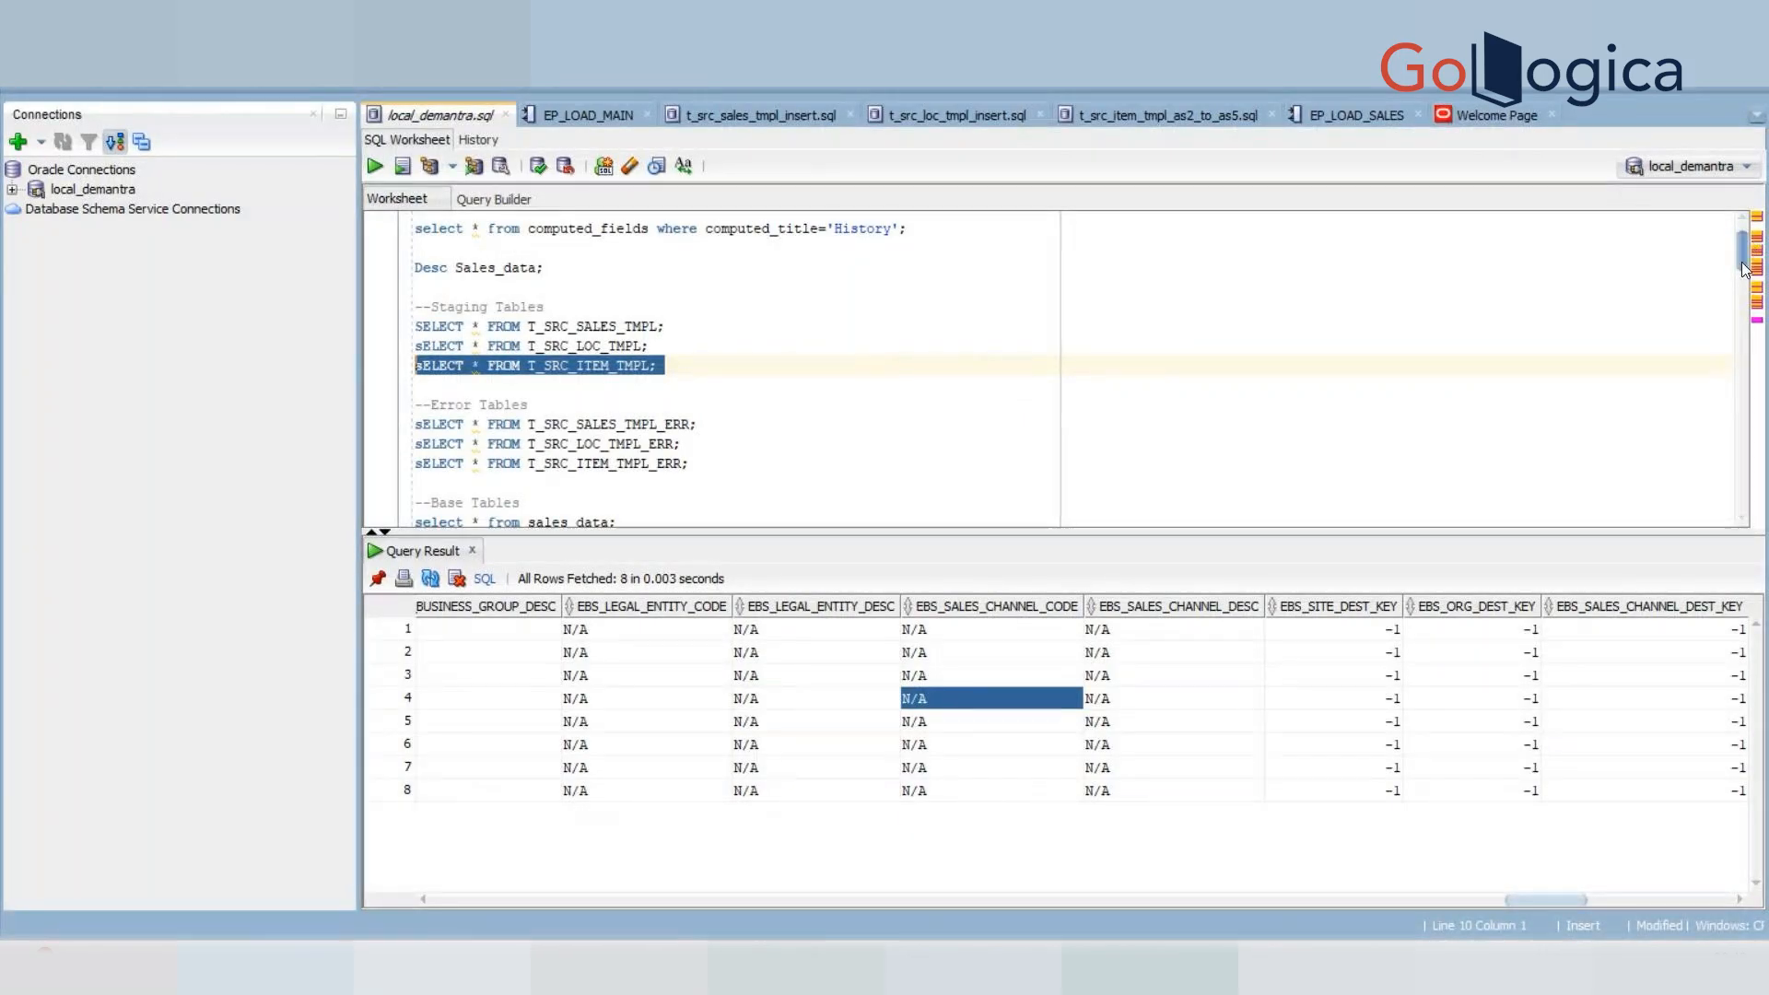
left_click_drag(1742, 261, 1728, 465)
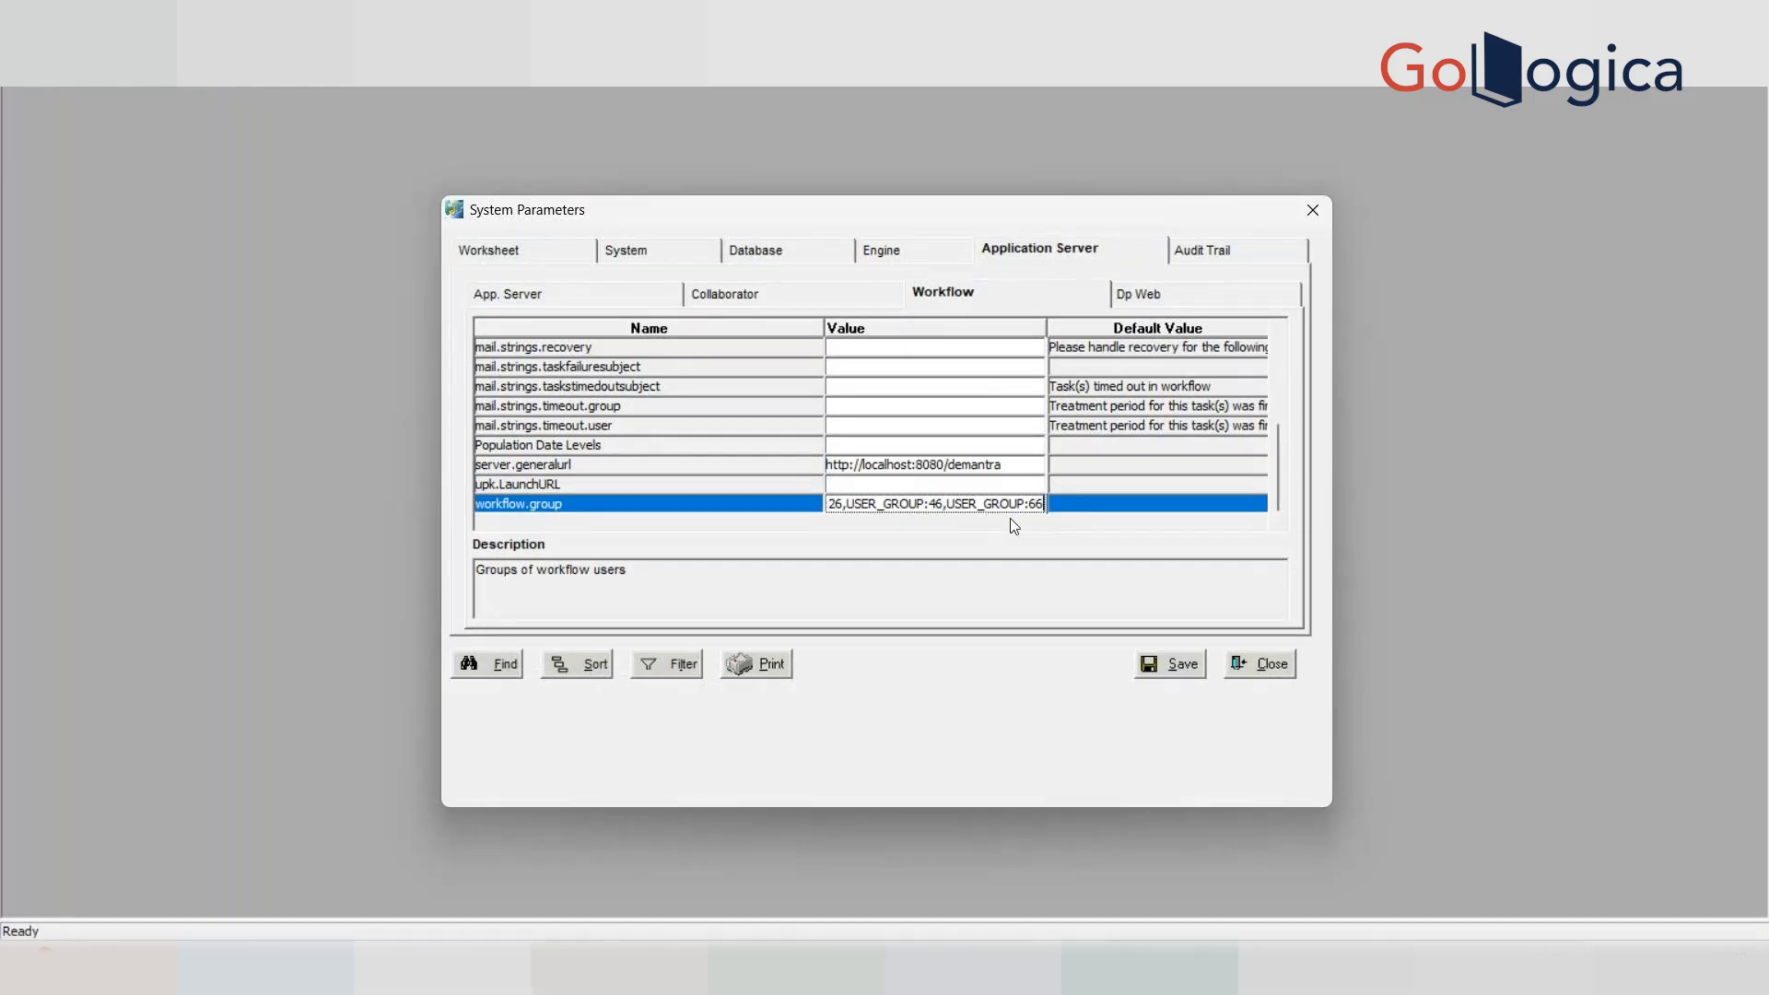
left_click(1313, 211)
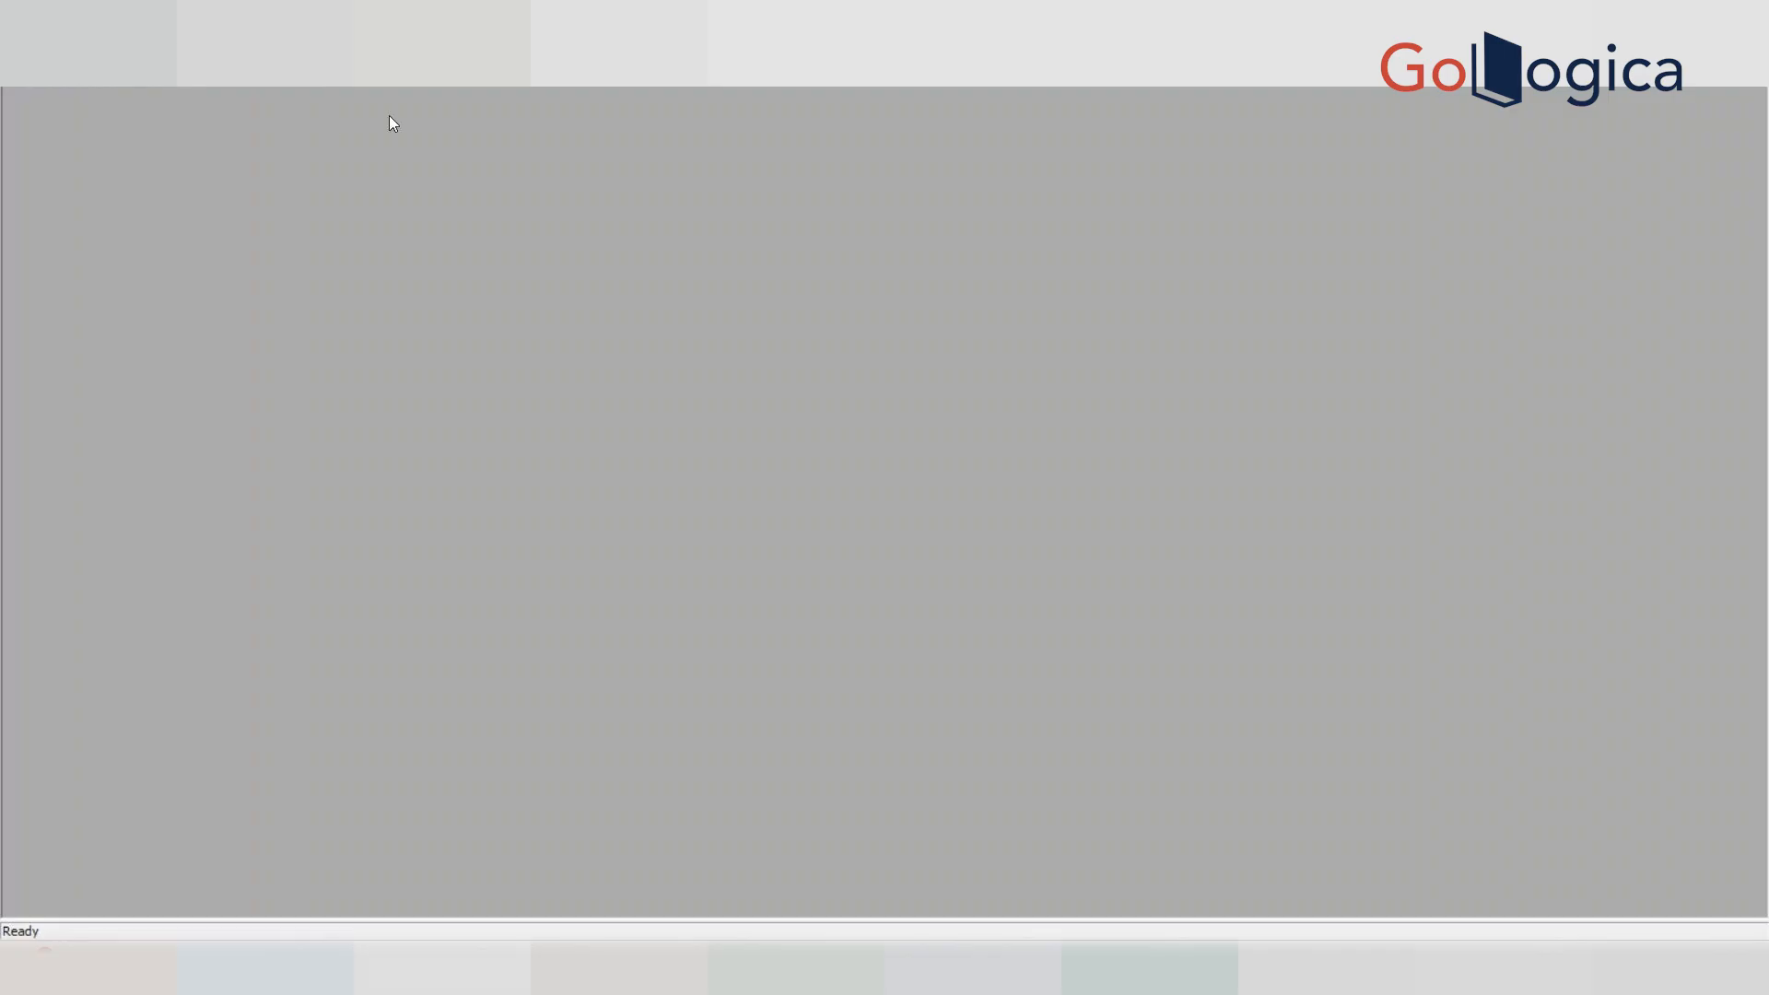
- Open the dm user in Create/Modify User and check which user groups are assigned to it
left_click(440, 39)
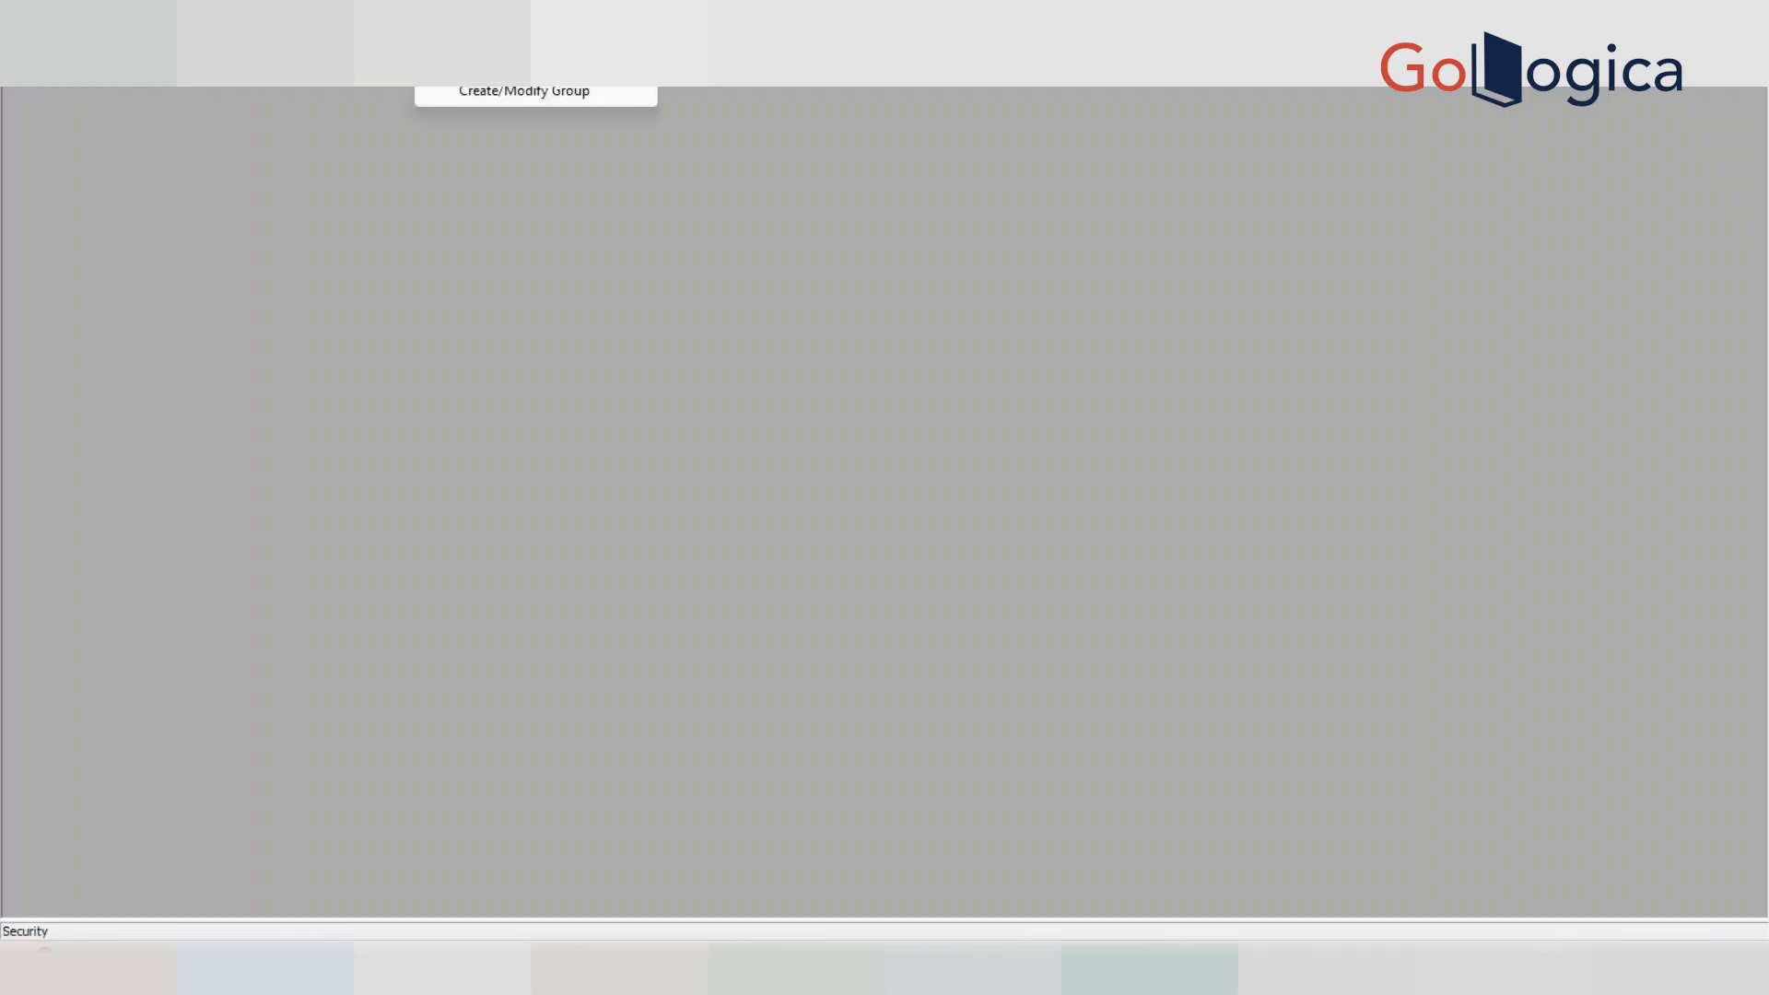
left_click(525, 68)
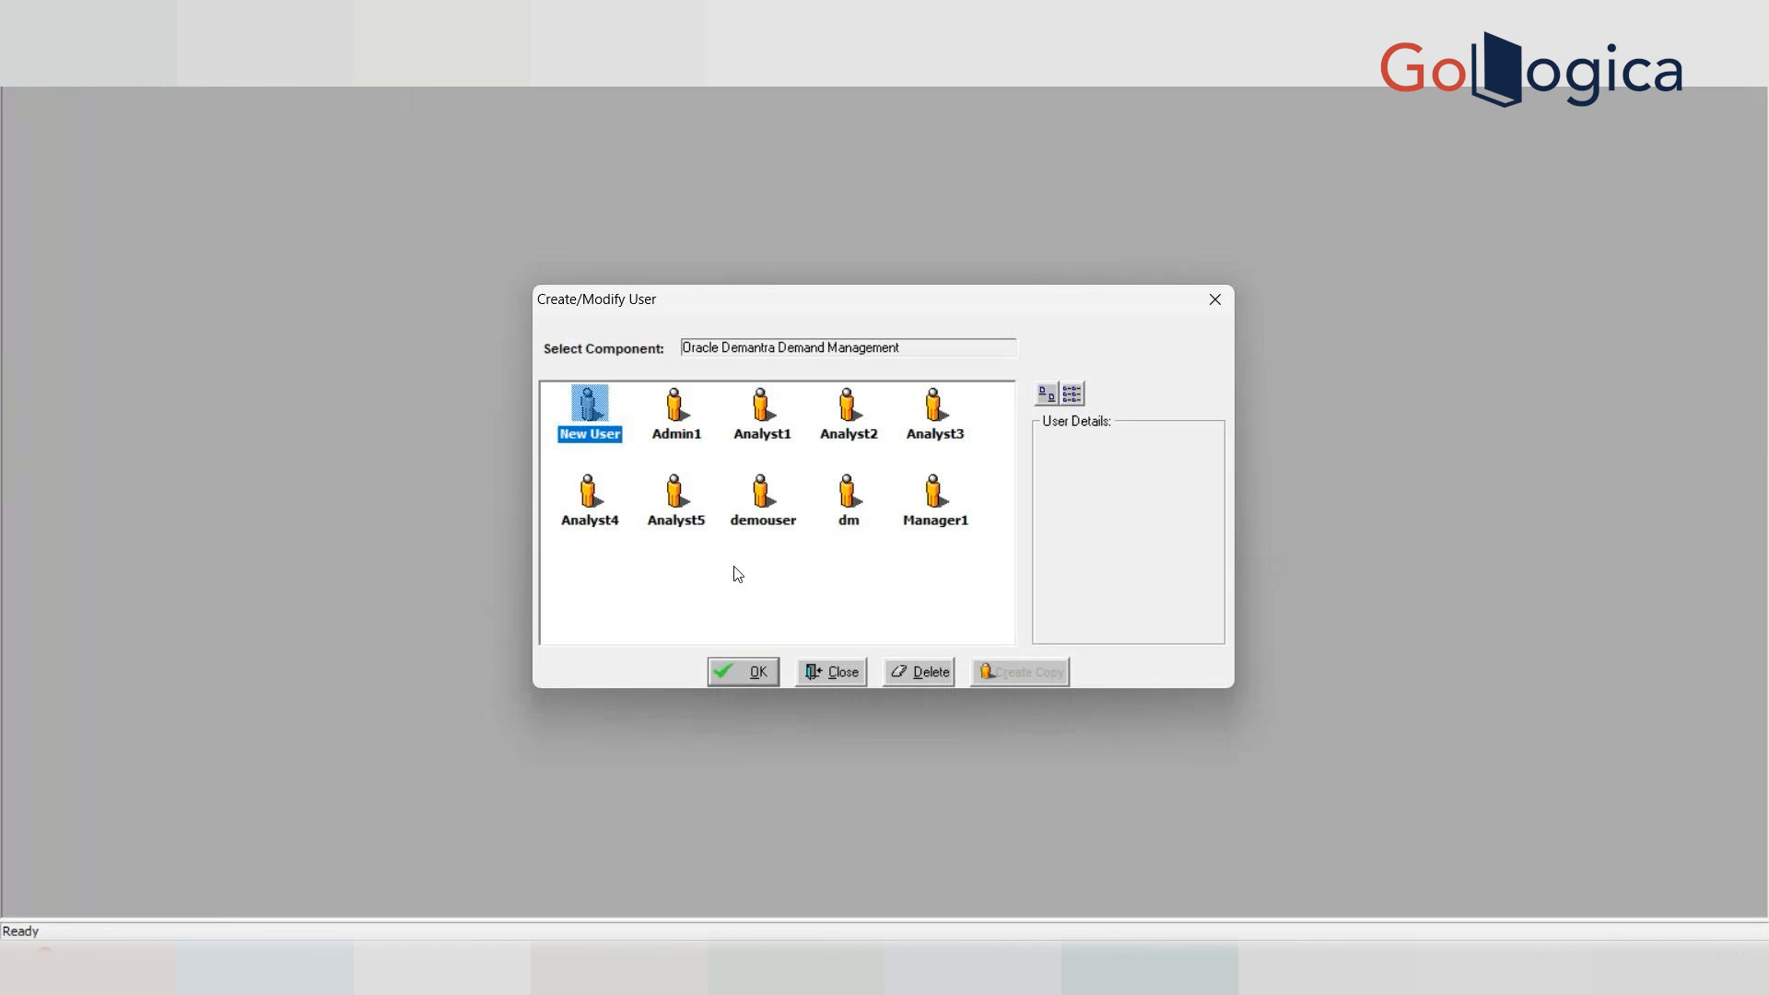
left_click(851, 517)
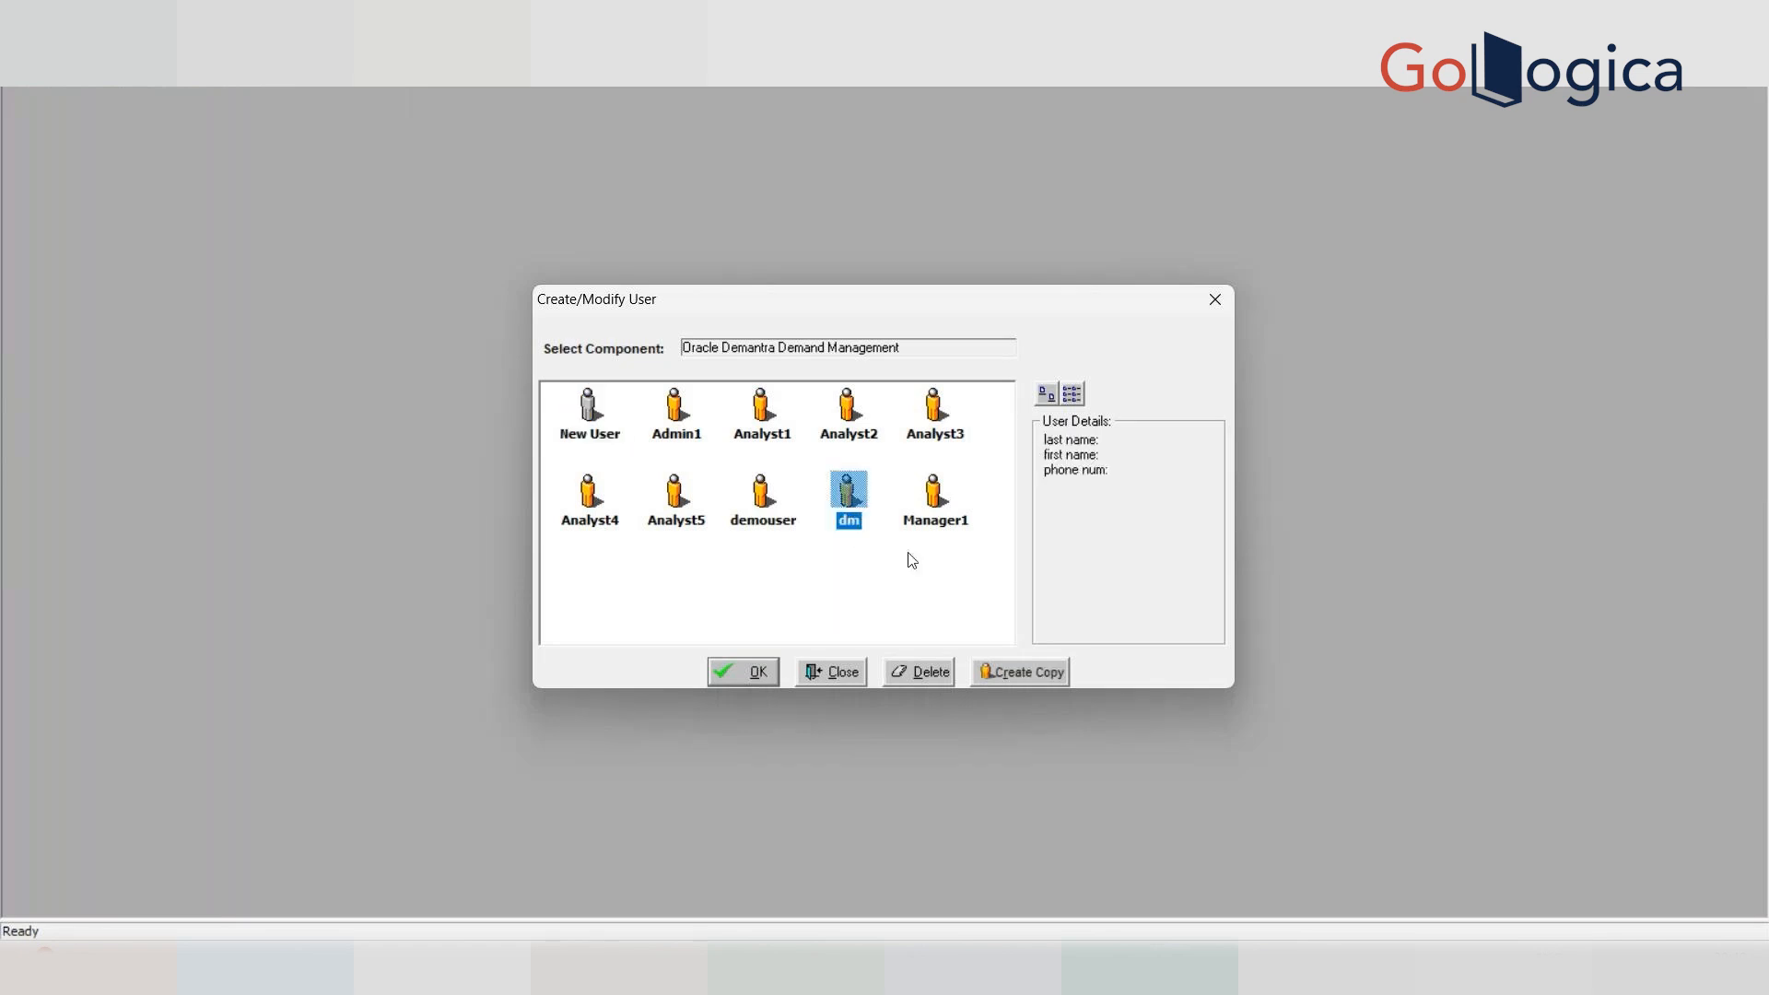
left_click(748, 672)
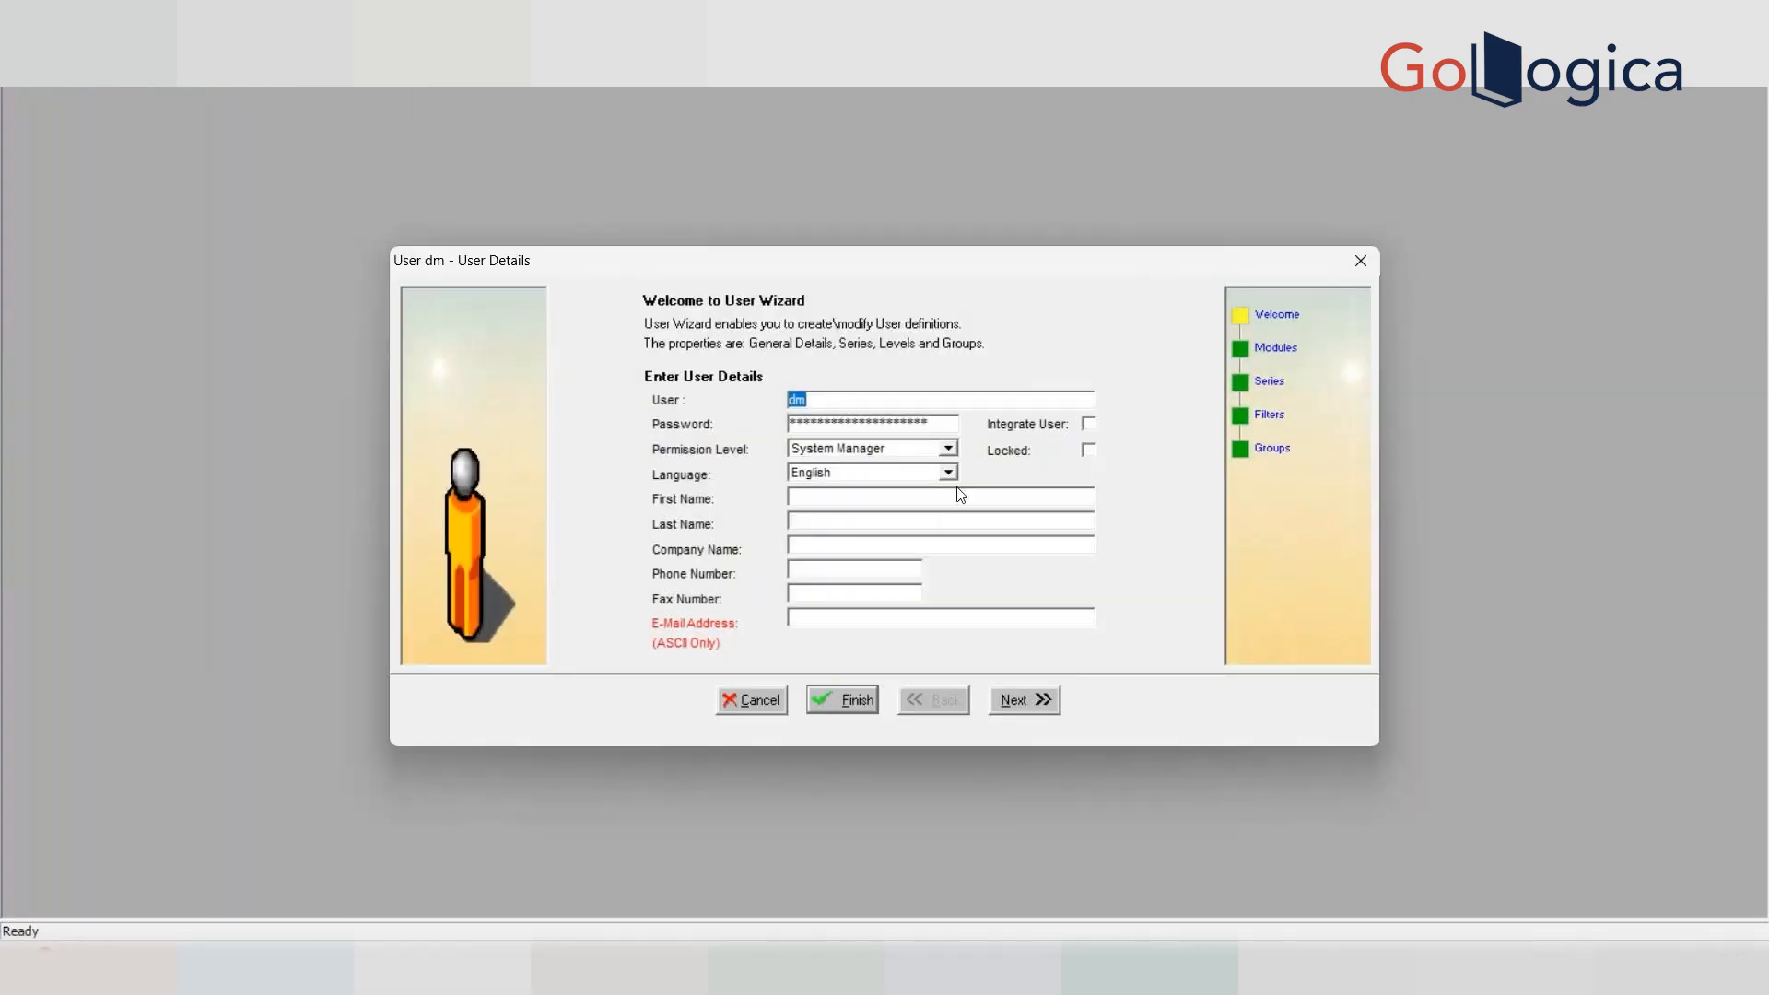
left_click(1273, 449)
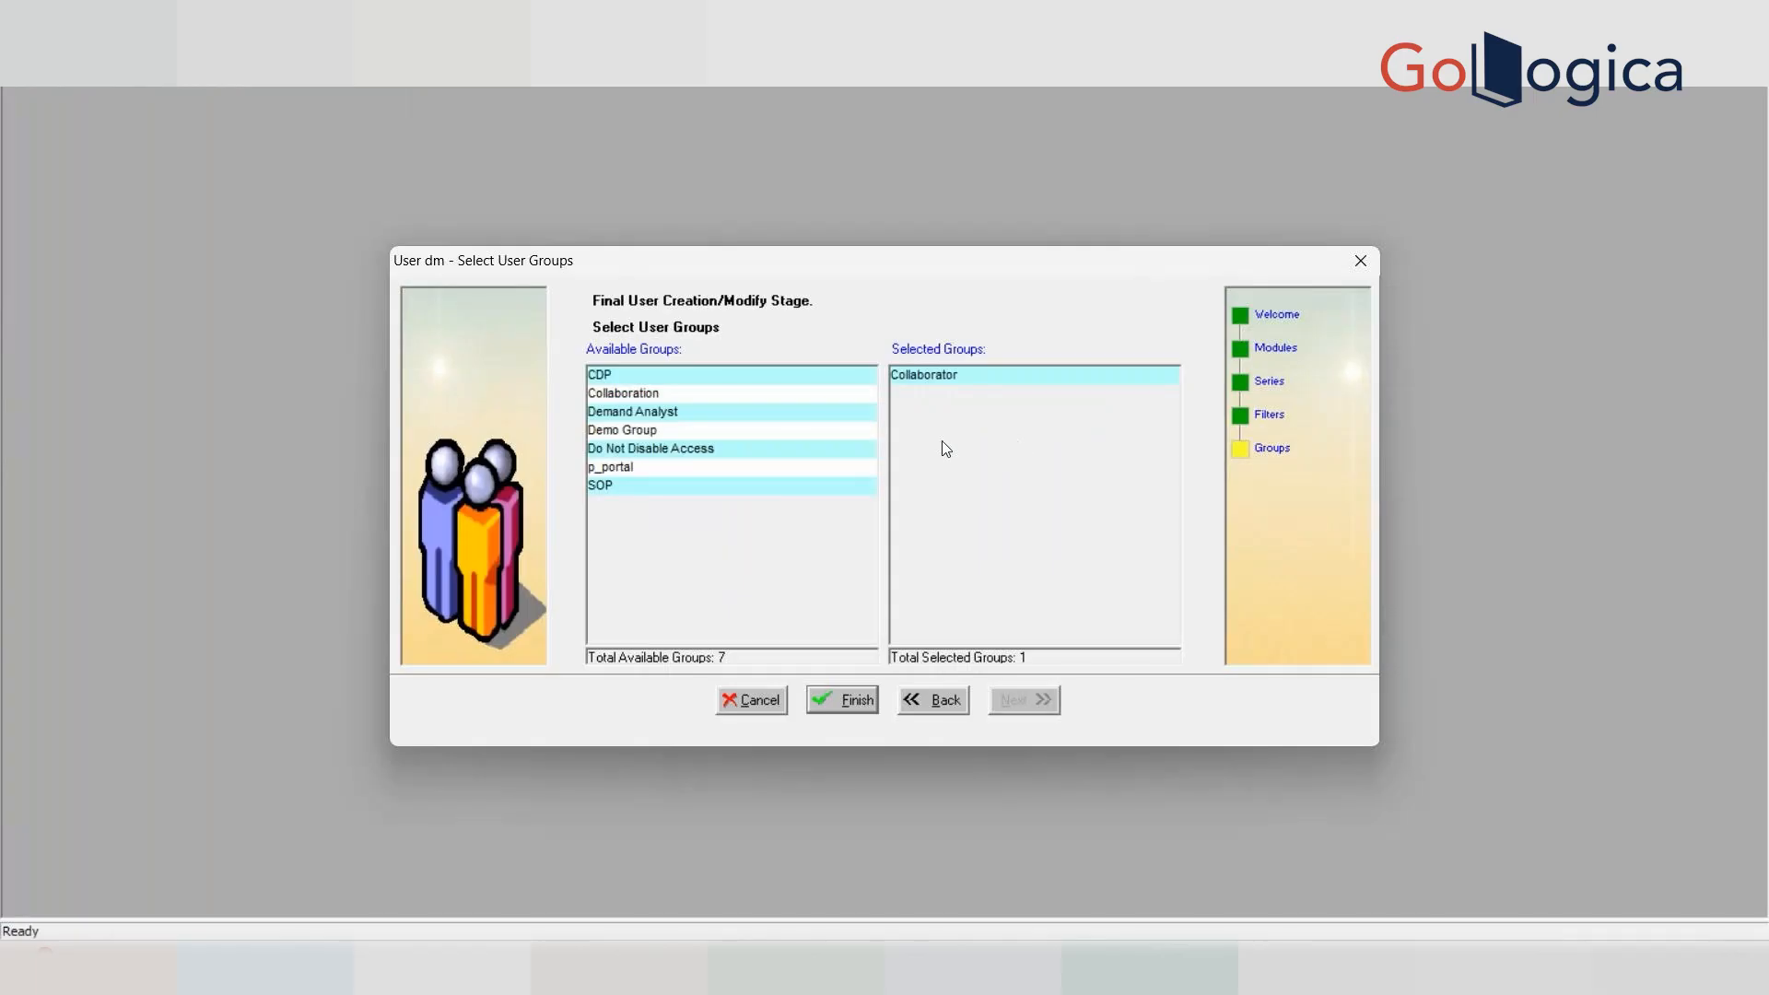
left_click(928, 376)
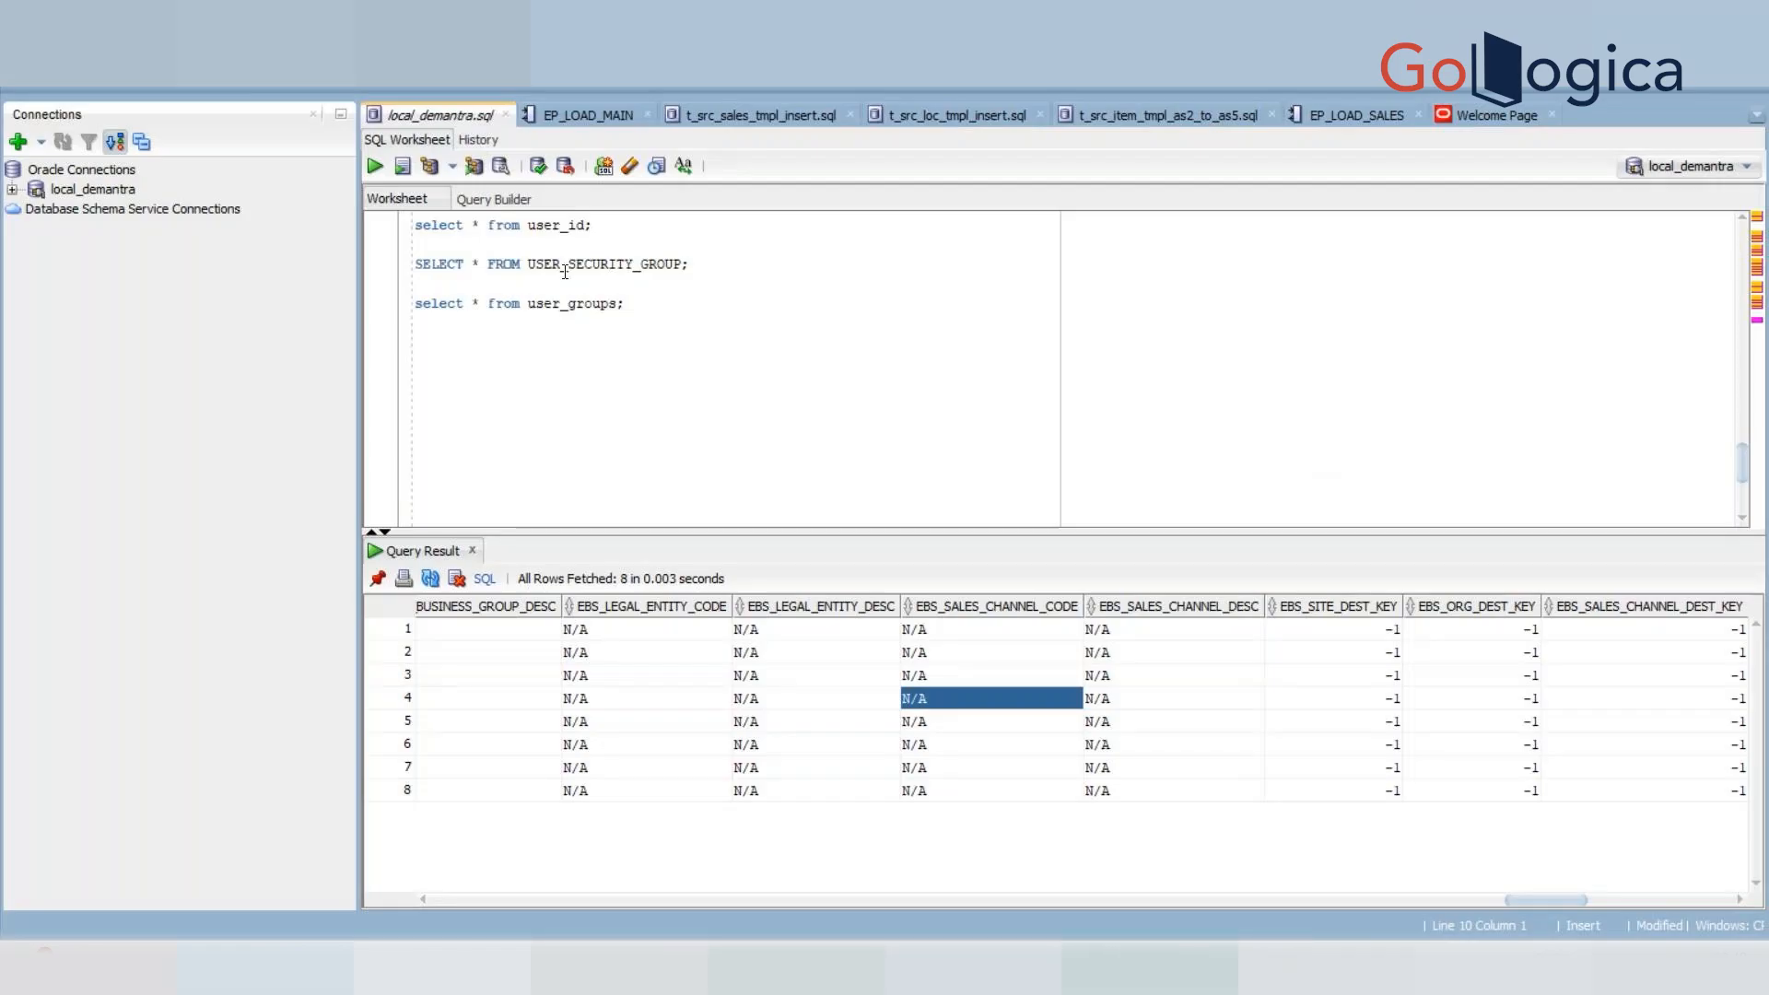
- Run the USER_SECURITY_GROUP query in Oracle SQL Developer and look up the Collaborator group's GROUP_ID
left_click_drag(689, 265, 413, 260)
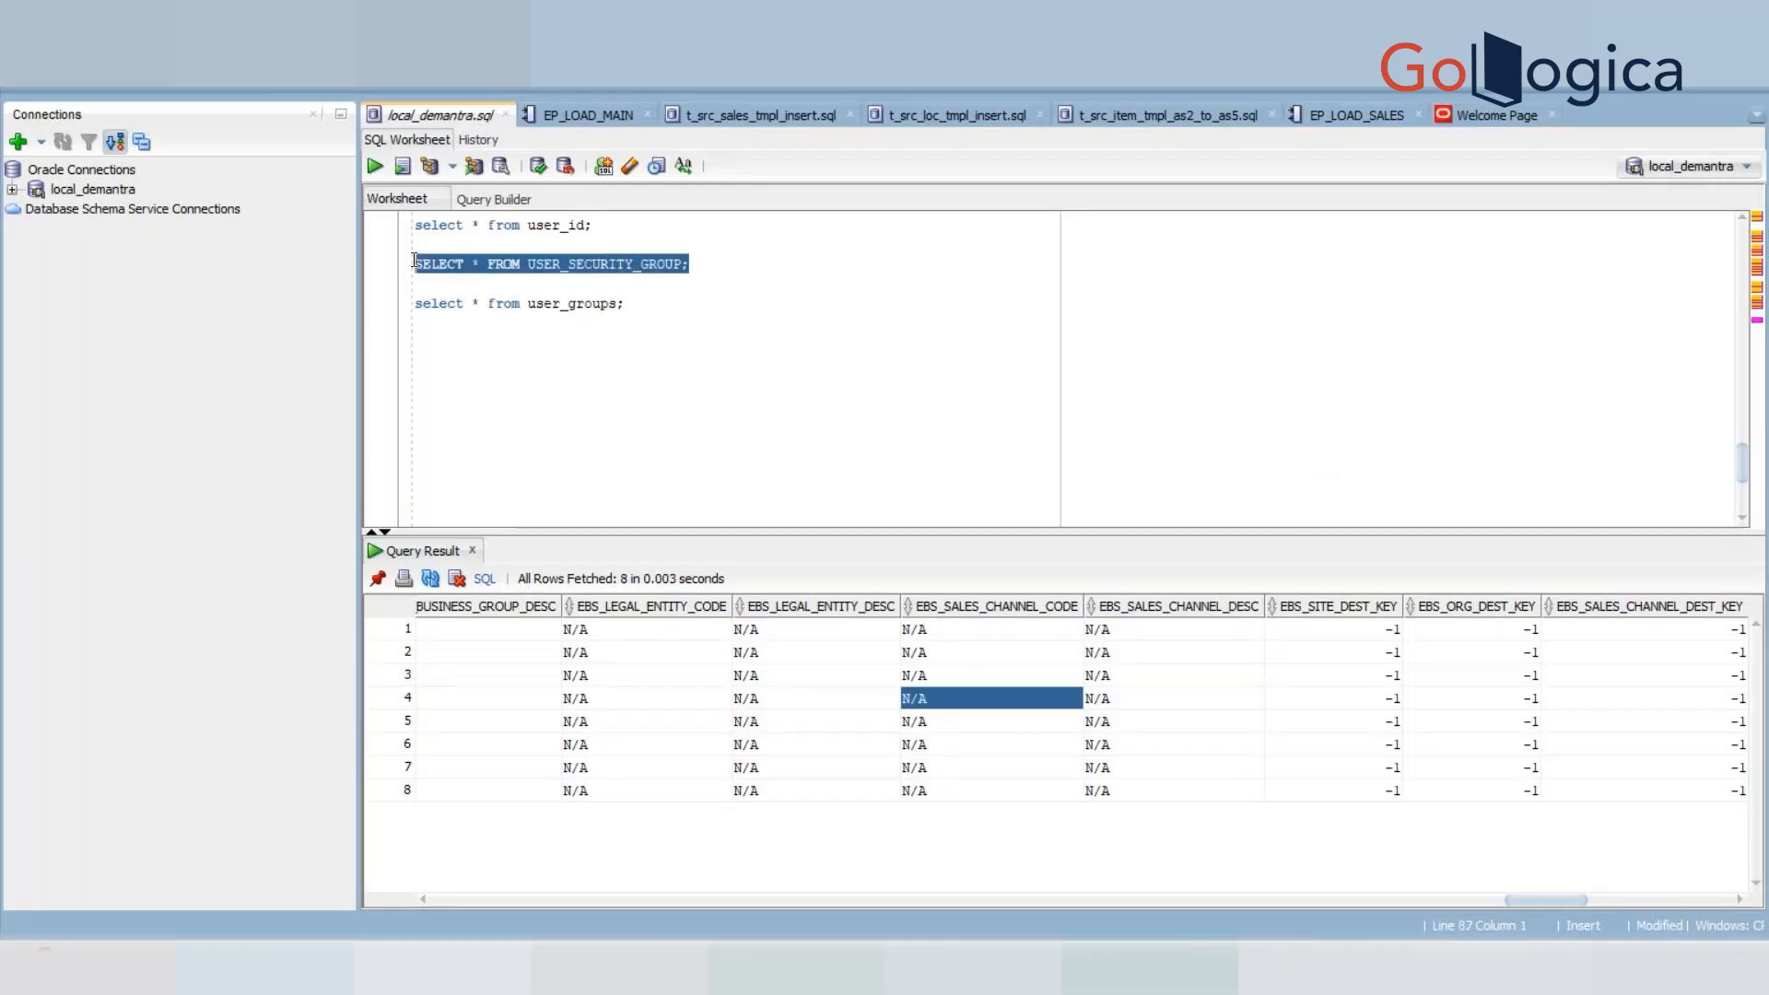
key("ctrl+Return")
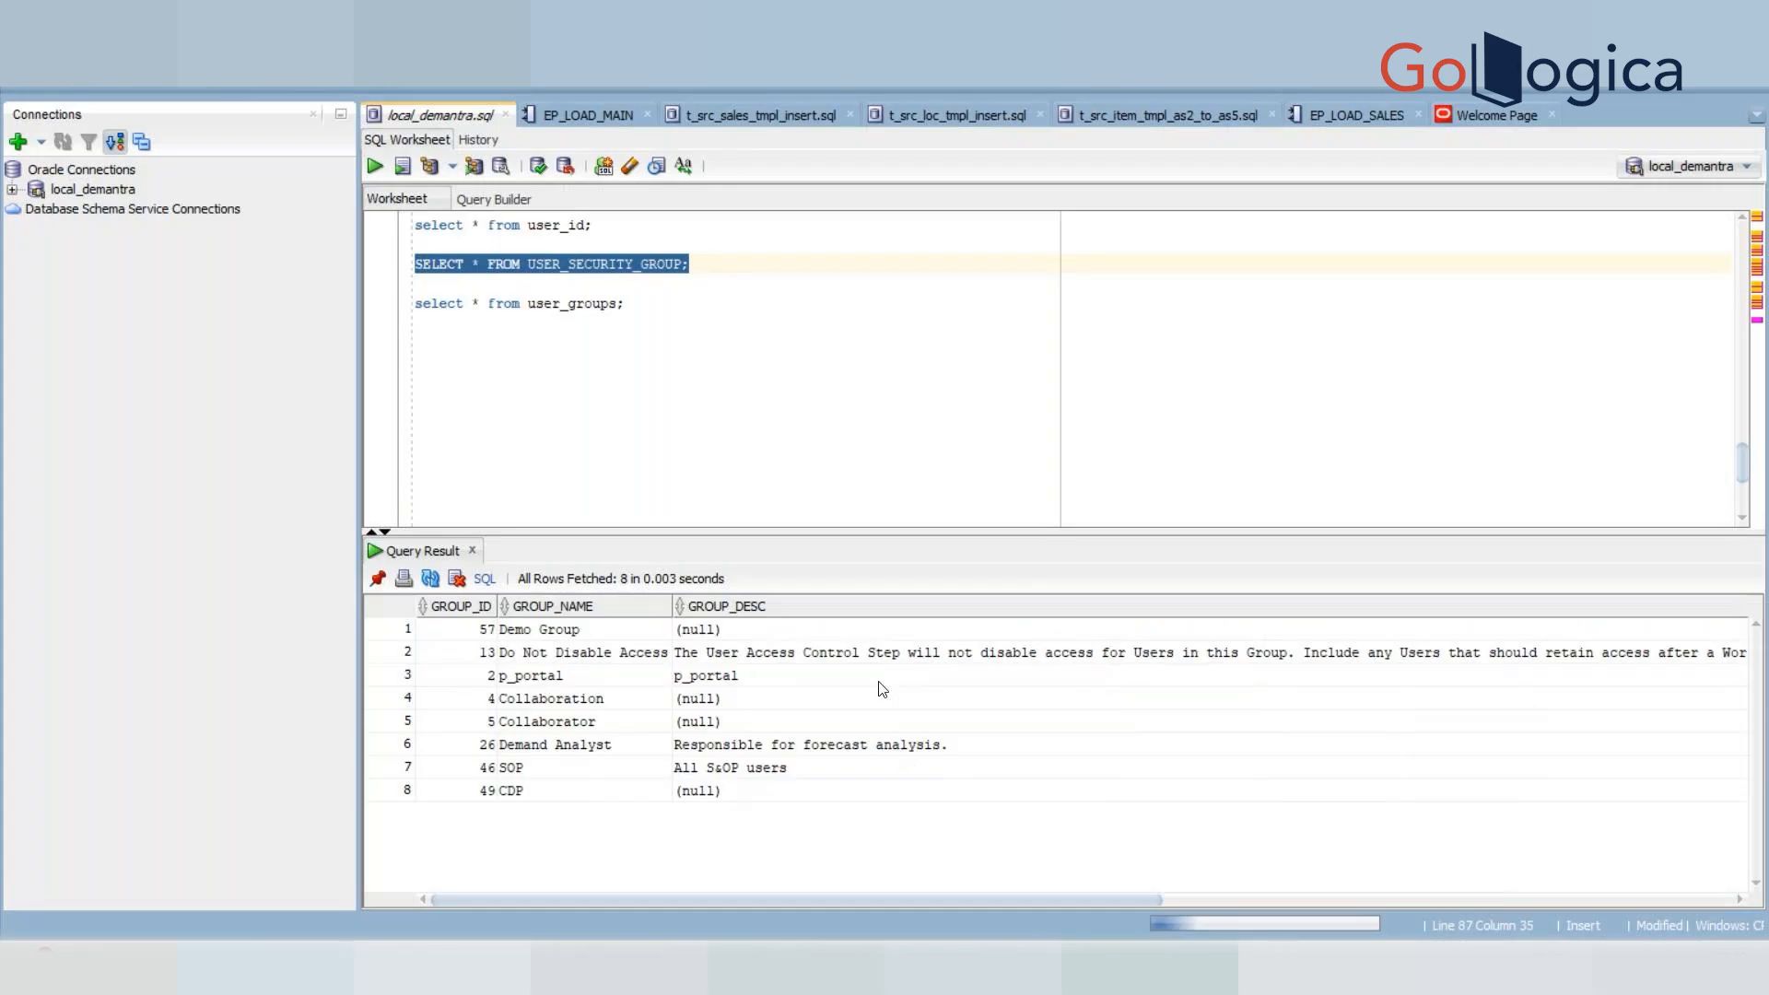
left_click(479, 722)
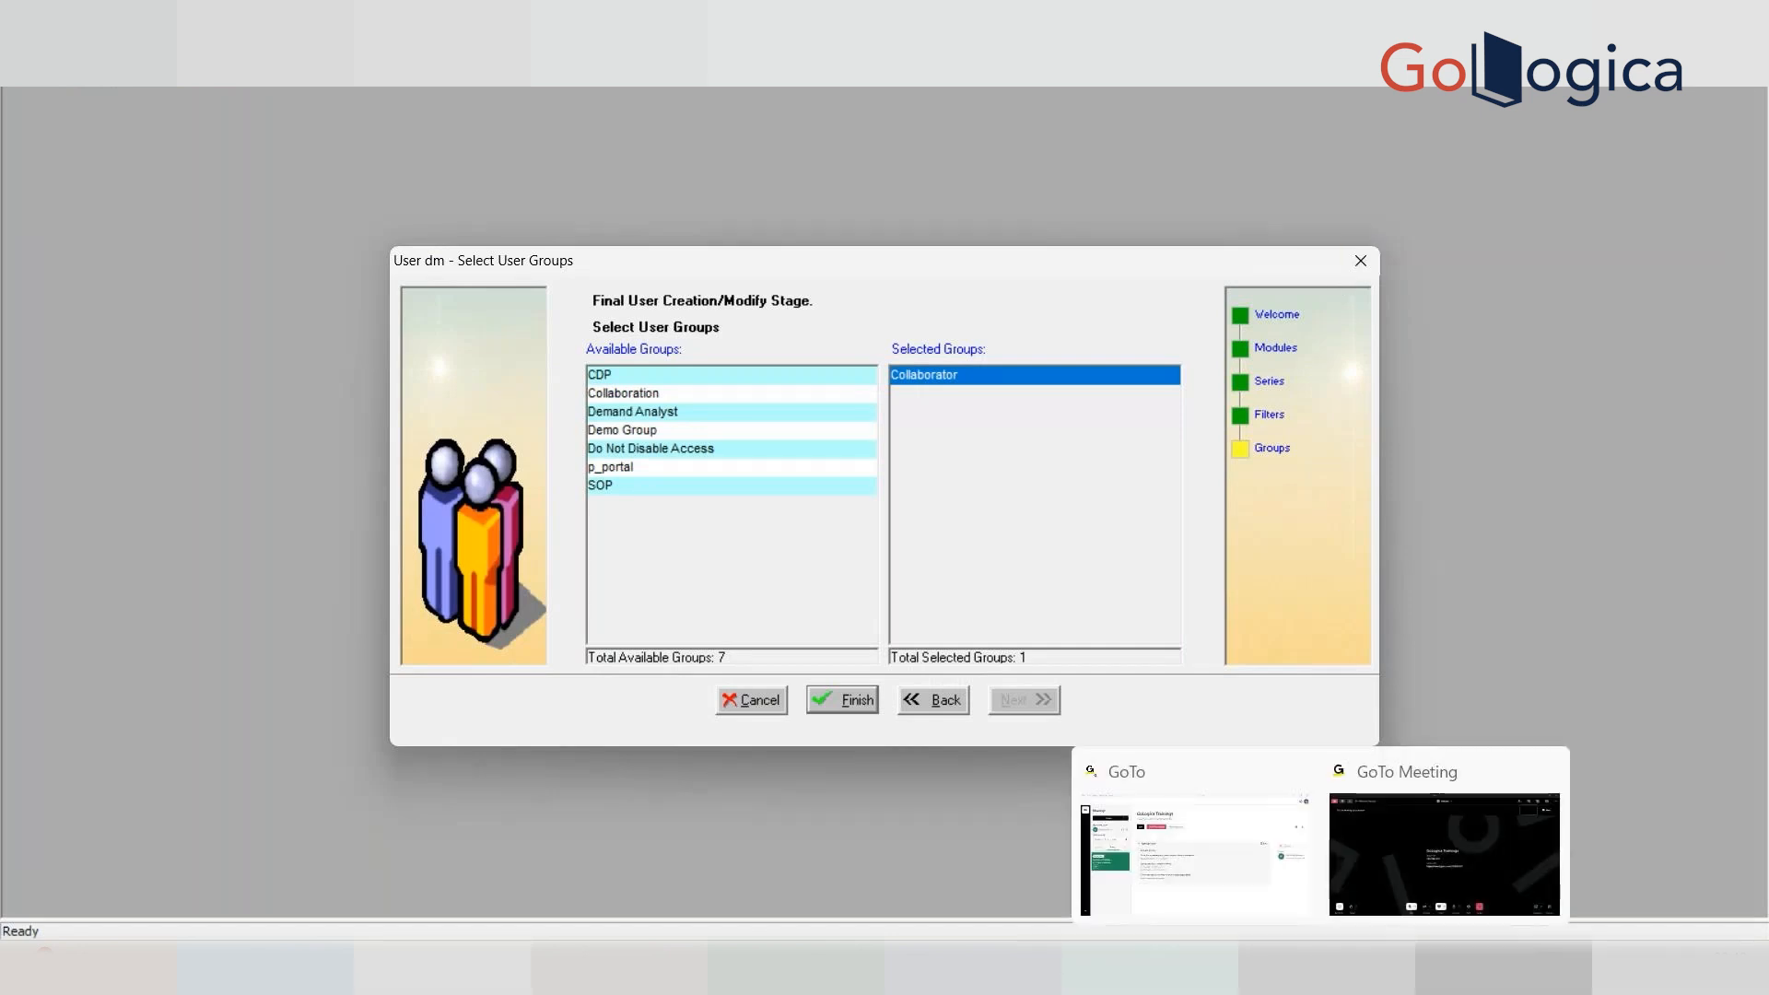
- Switch to the Demantra web client and inspect the Open Worksheet list and the Personalize options, dismissing both dialogs
left_click(1364, 967)
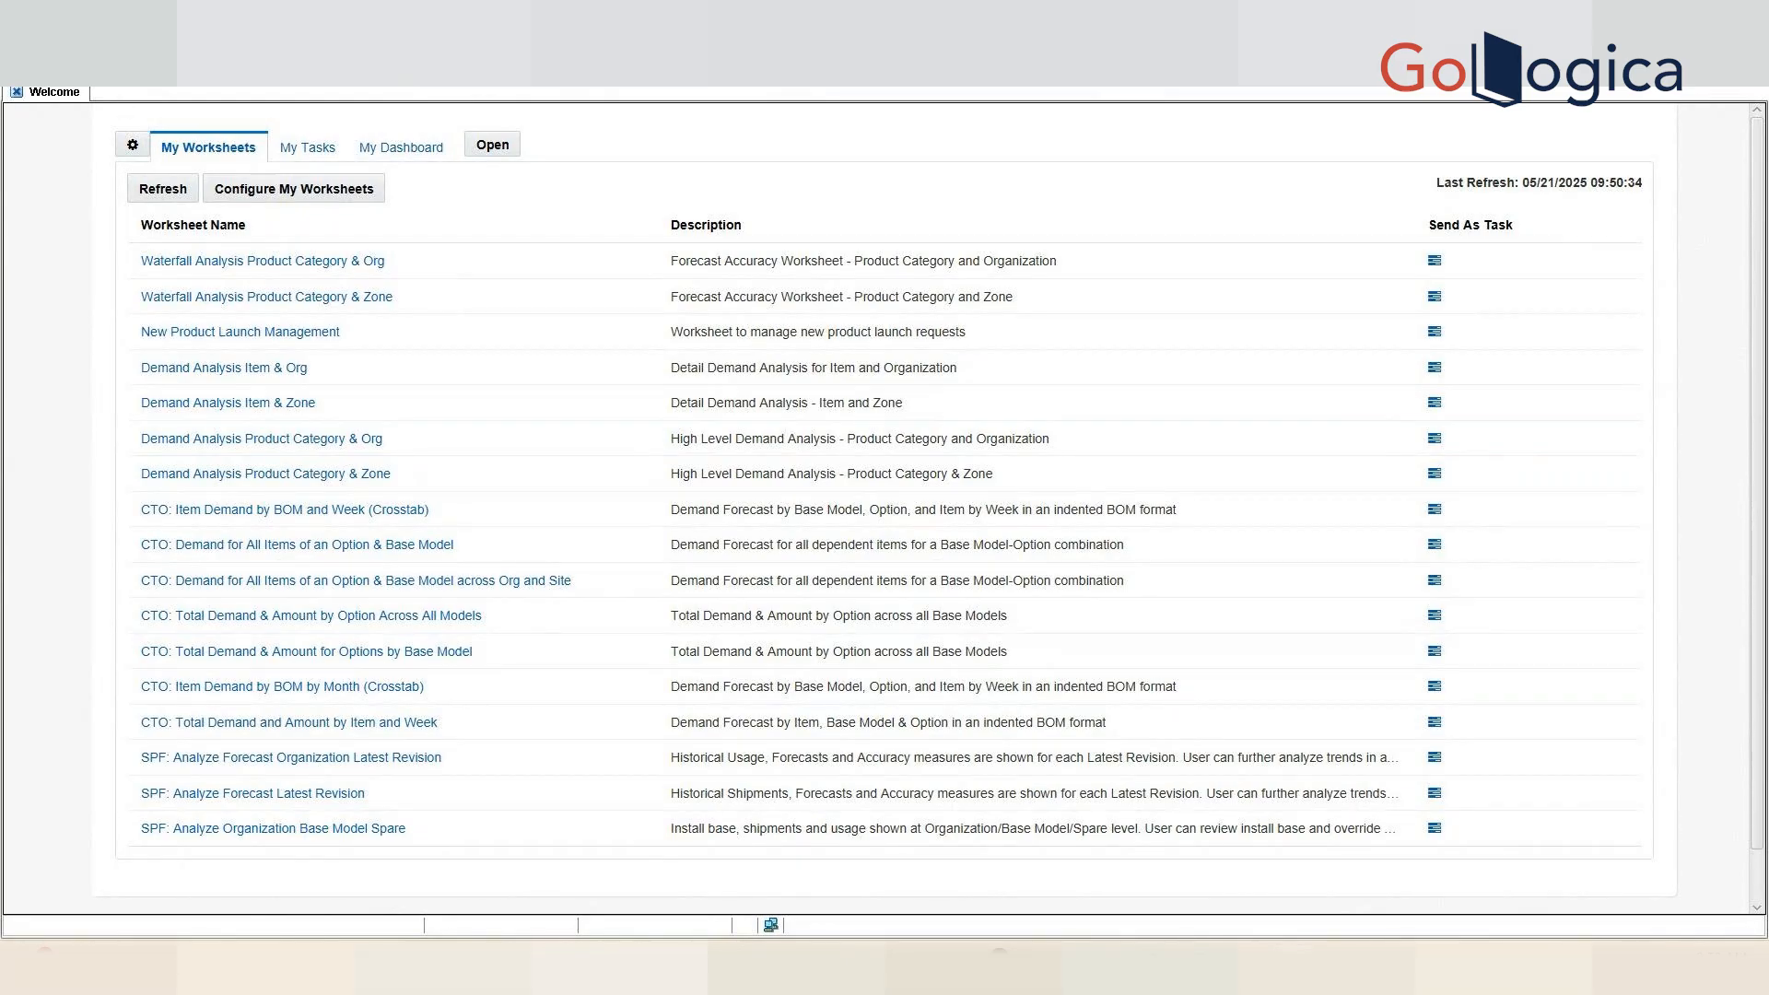
key("ctrl+o")
left_click(547, 102)
left_click(493, 148)
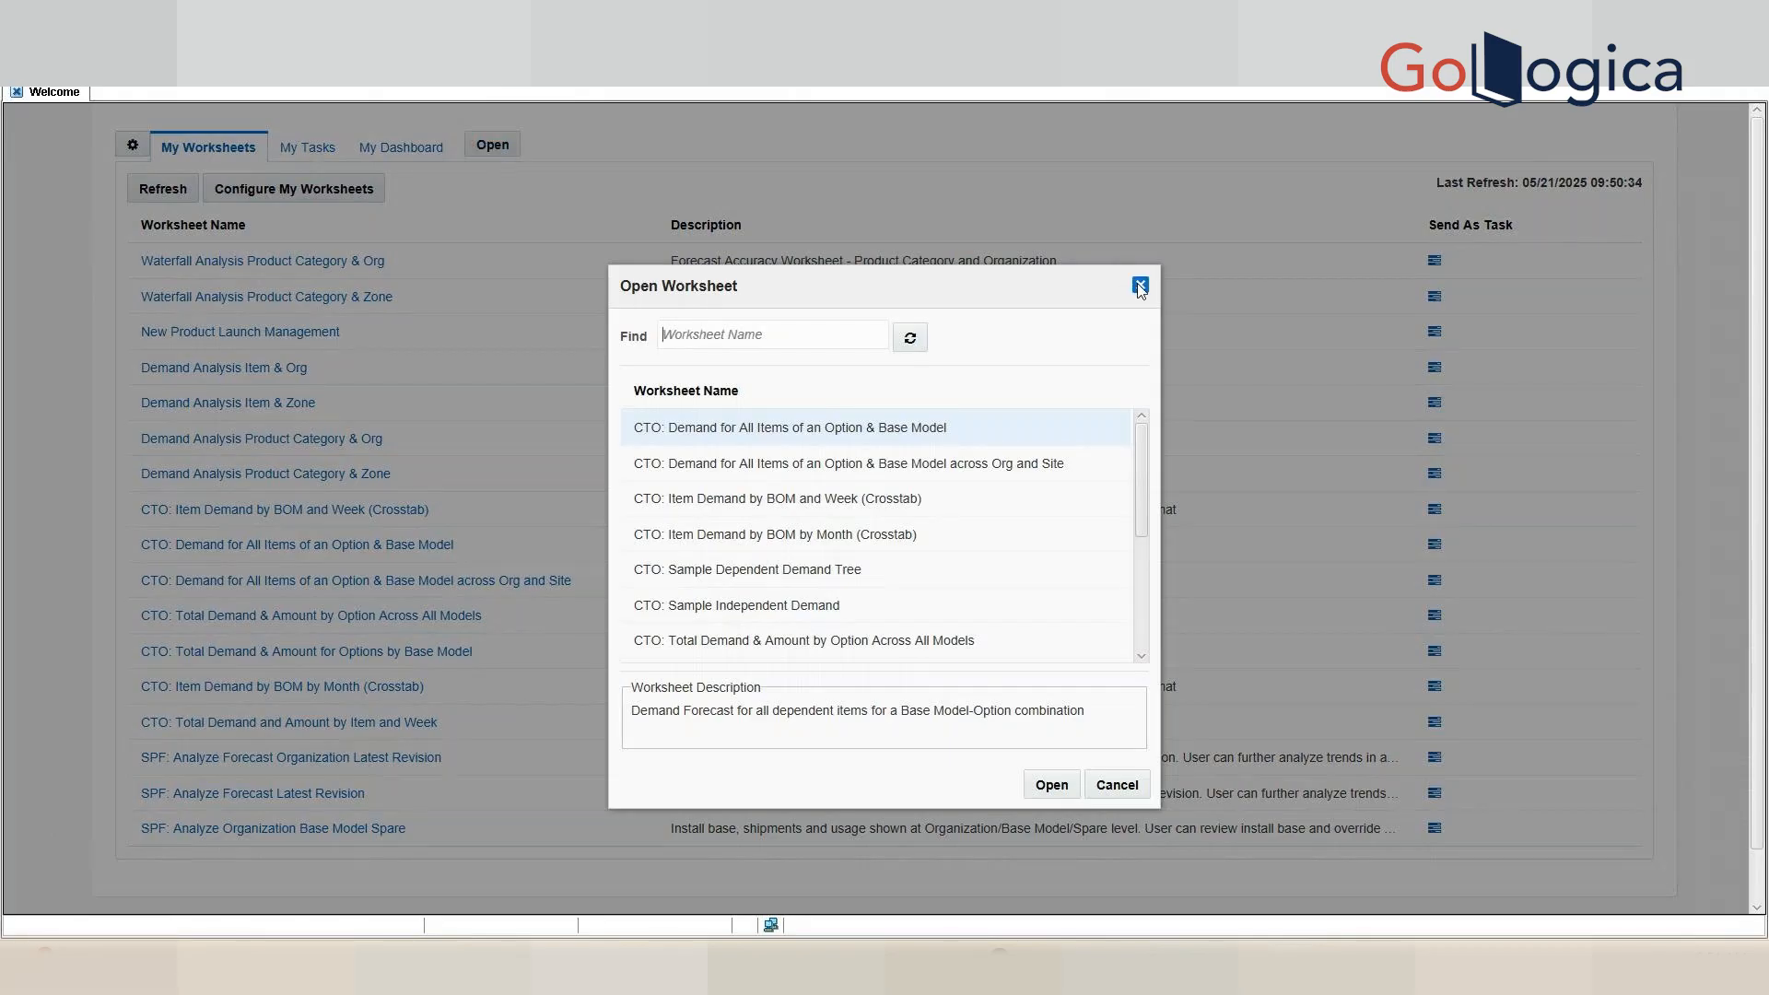
left_click(1141, 287)
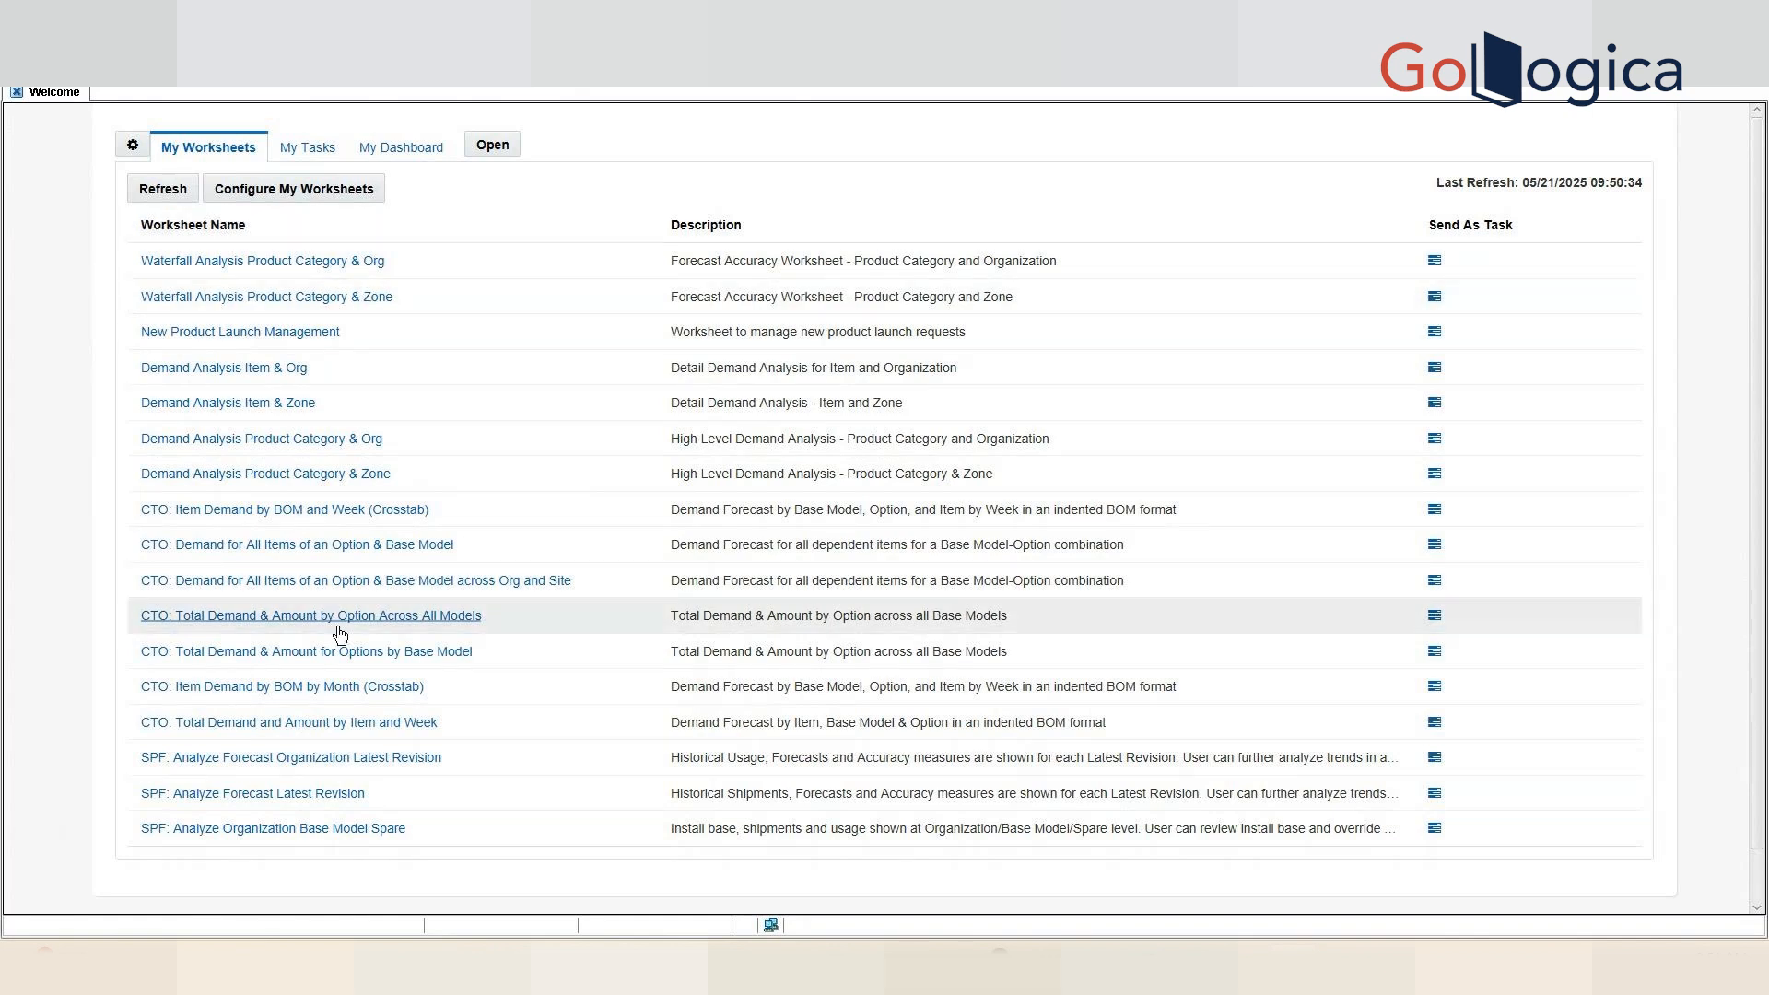
left_click(133, 145)
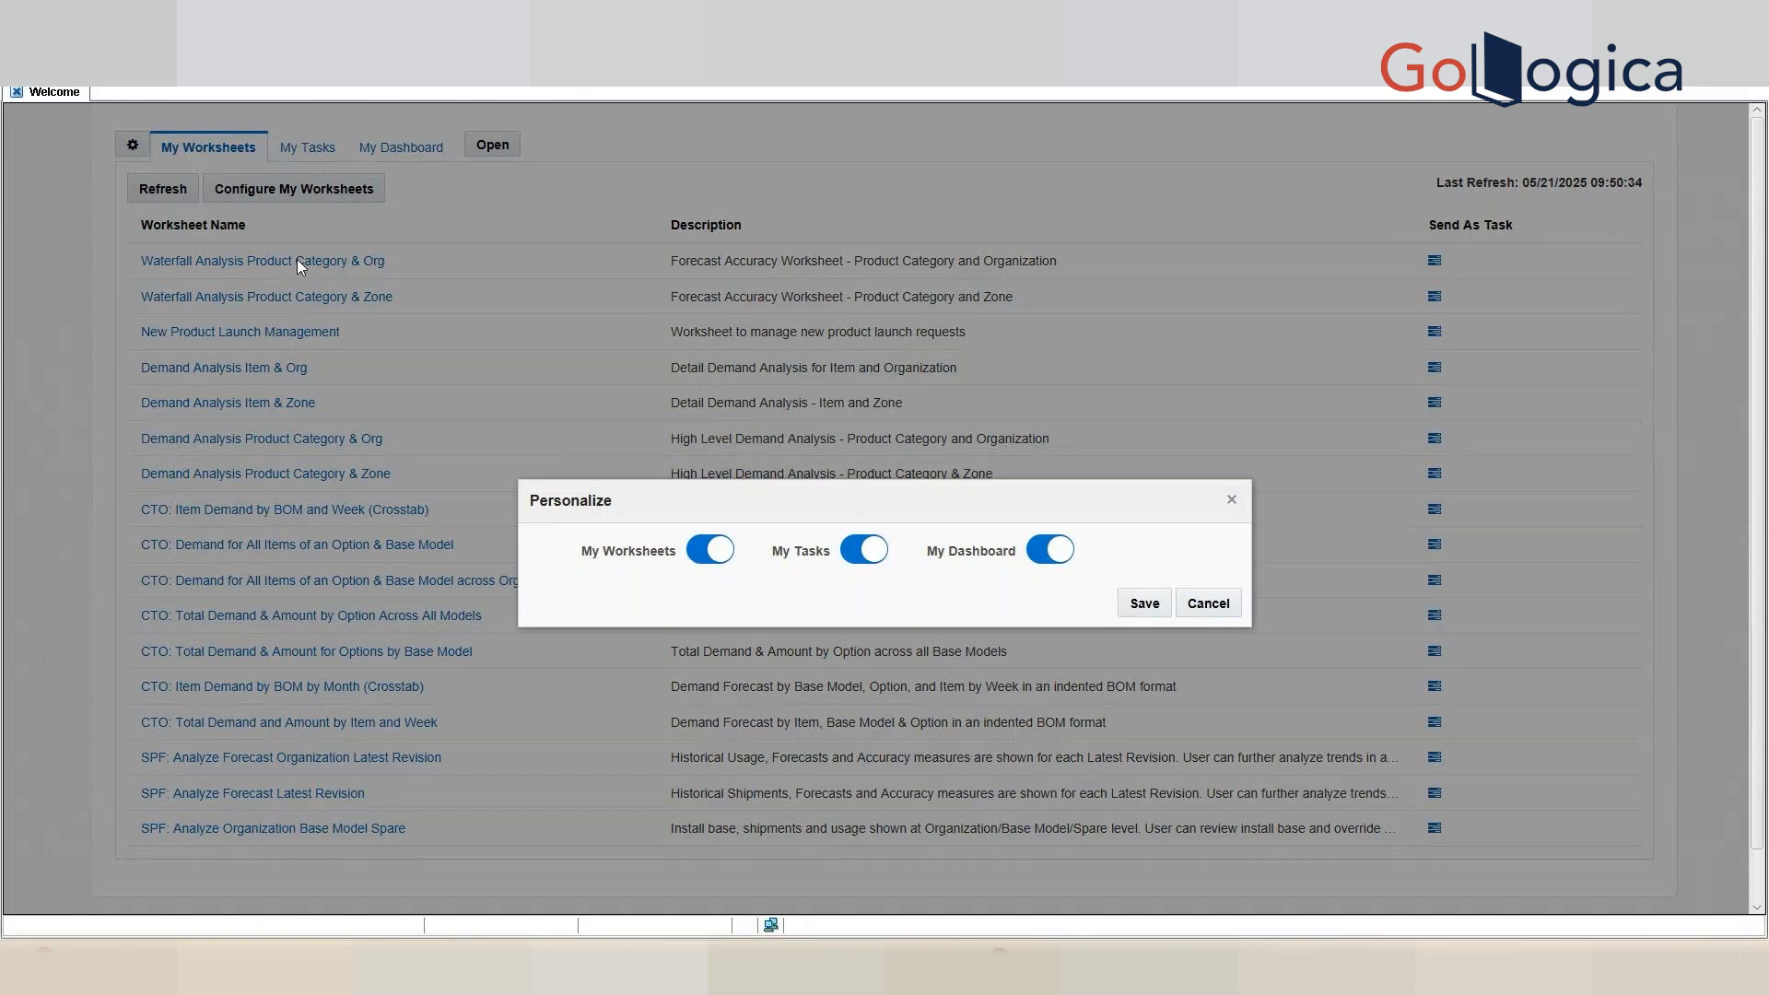
left_click(1214, 603)
- Add Demo Sheet to the selected worksheets in Configure My Worksheets, move it to the first position and confirm
left_click(302, 195)
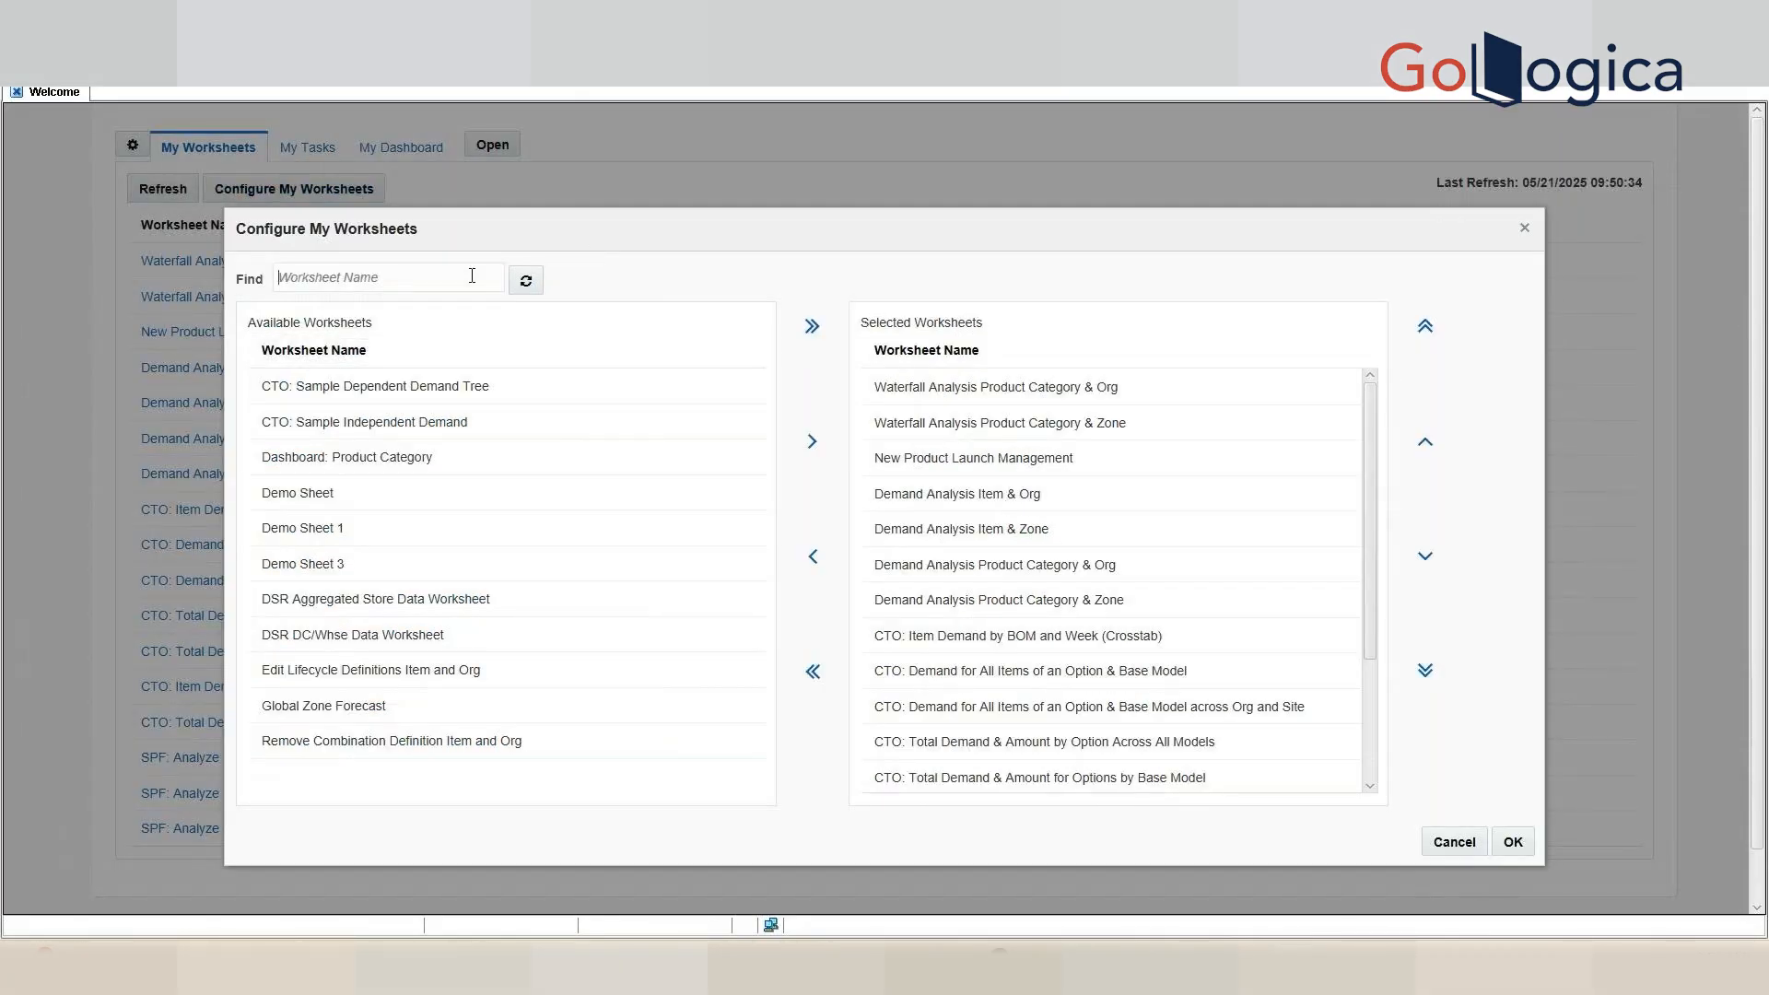
left_click(639, 481)
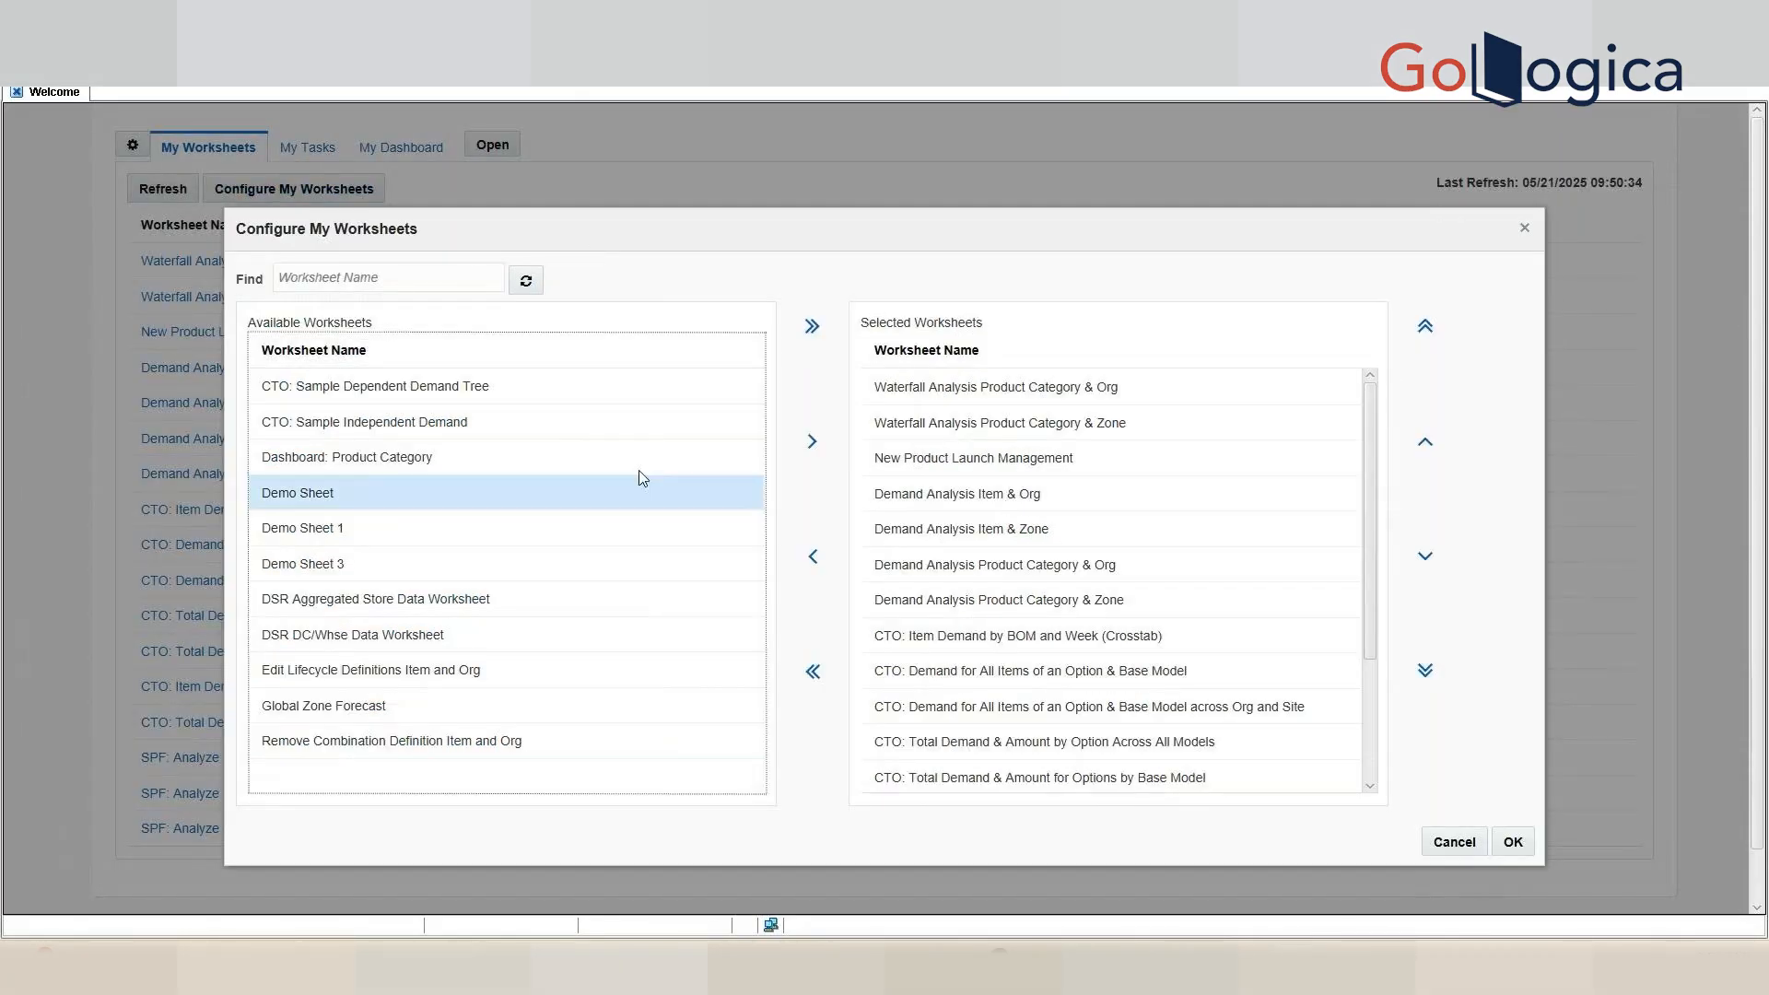
left_click(810, 446)
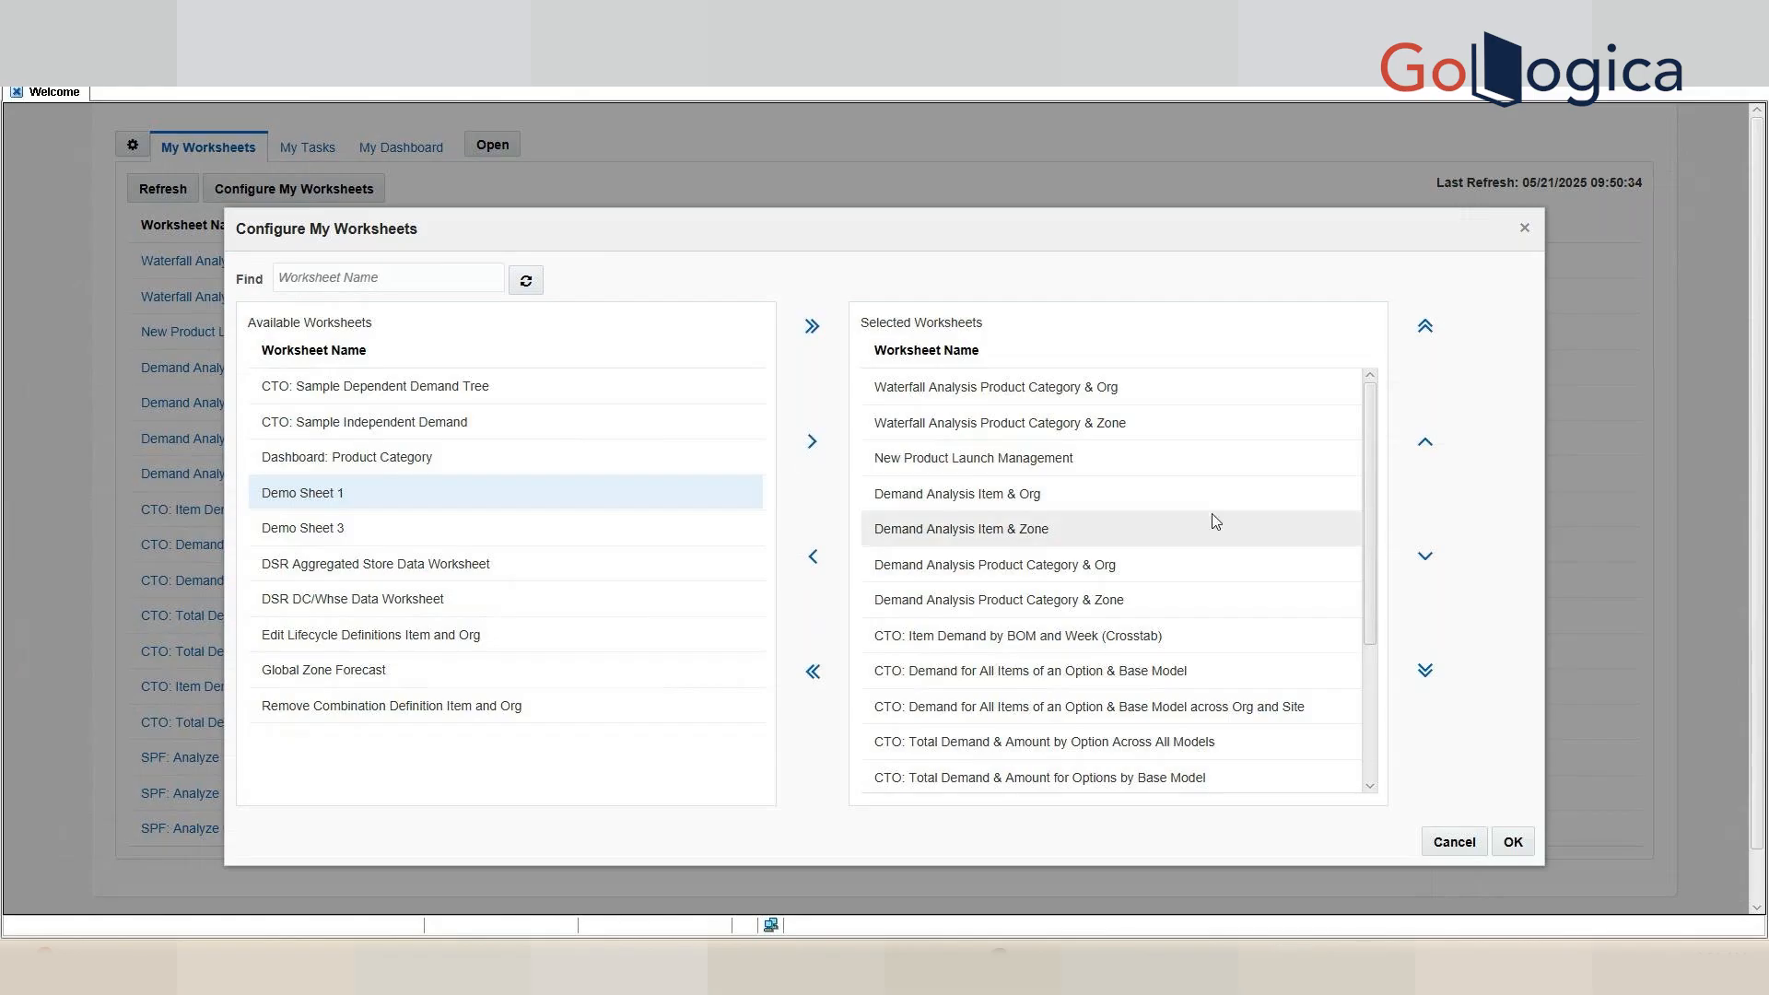
left_click_drag(1363, 467, 1382, 686)
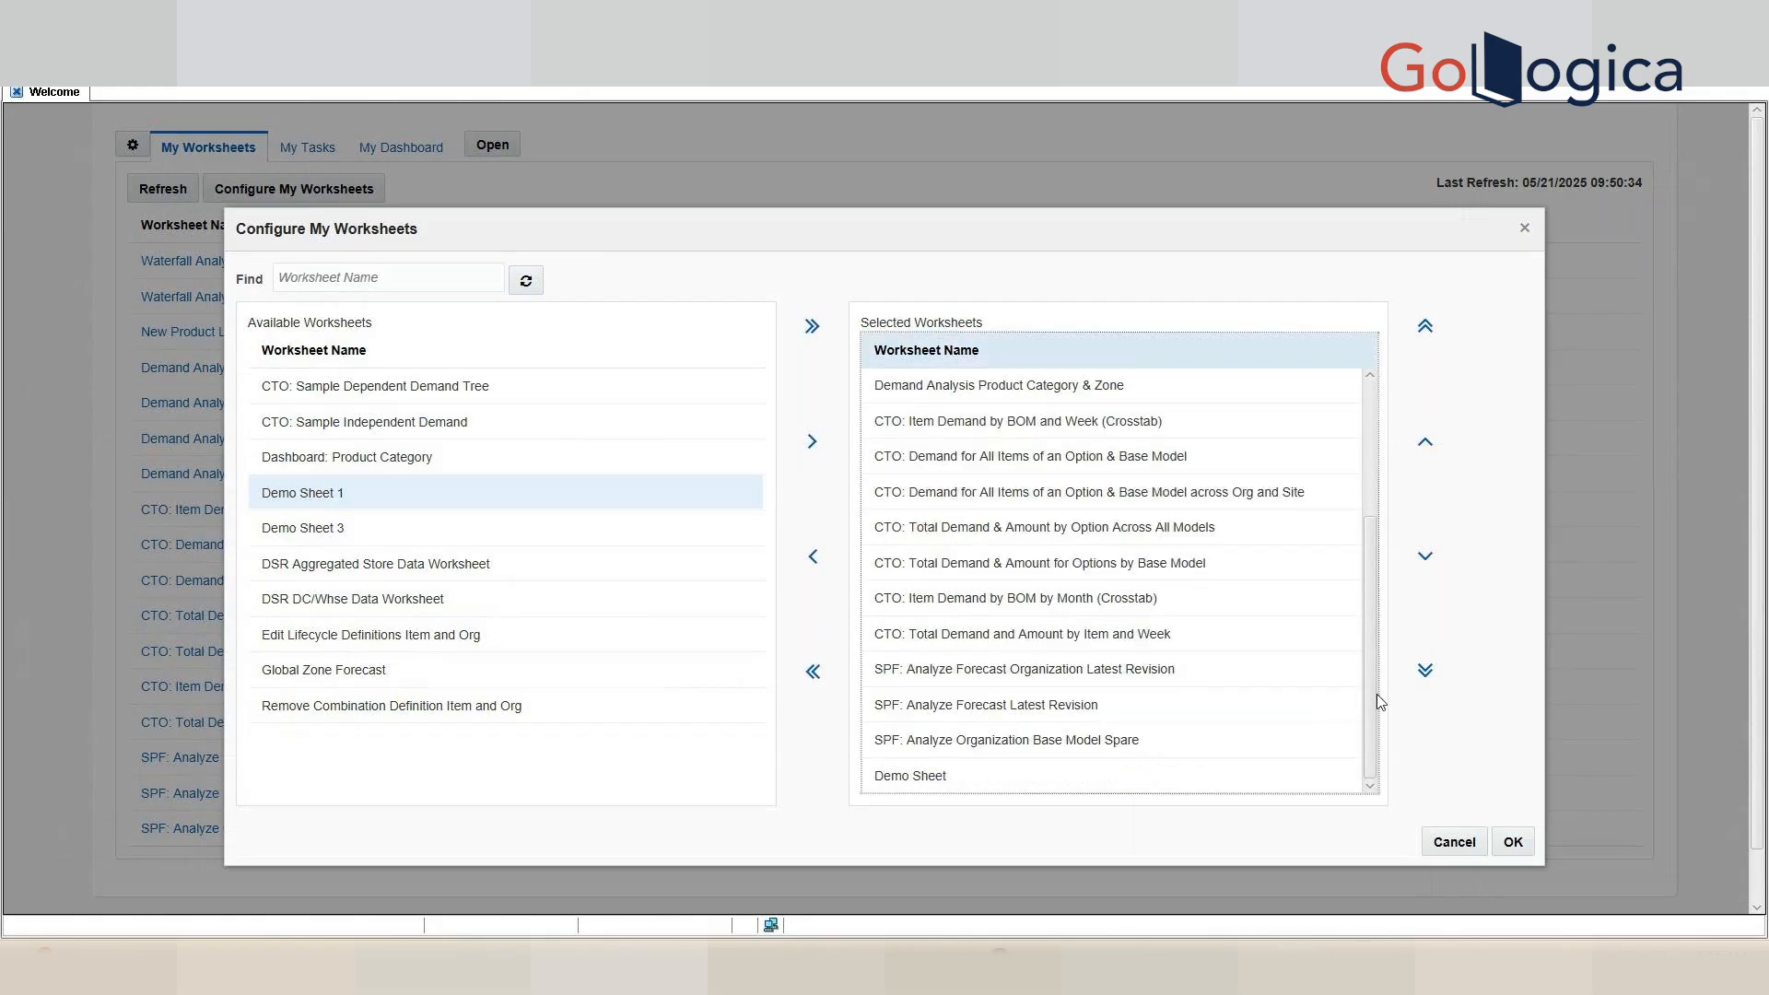
left_click(1221, 776)
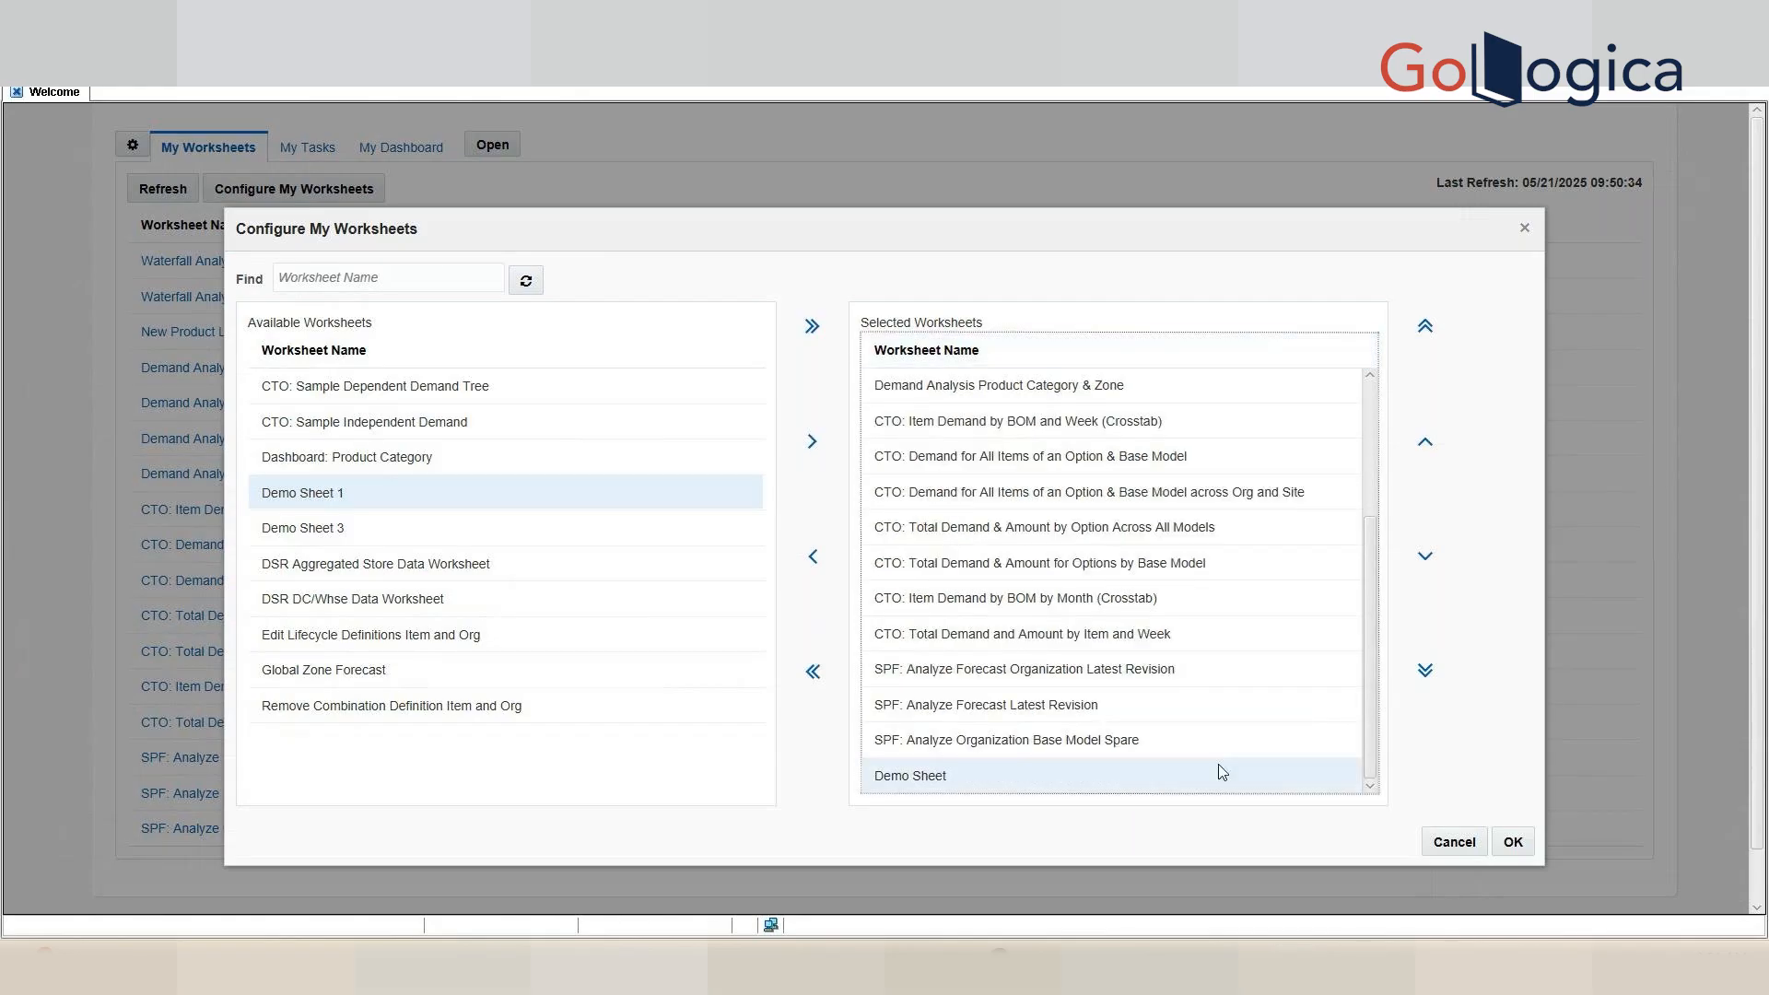
left_click(1424, 341)
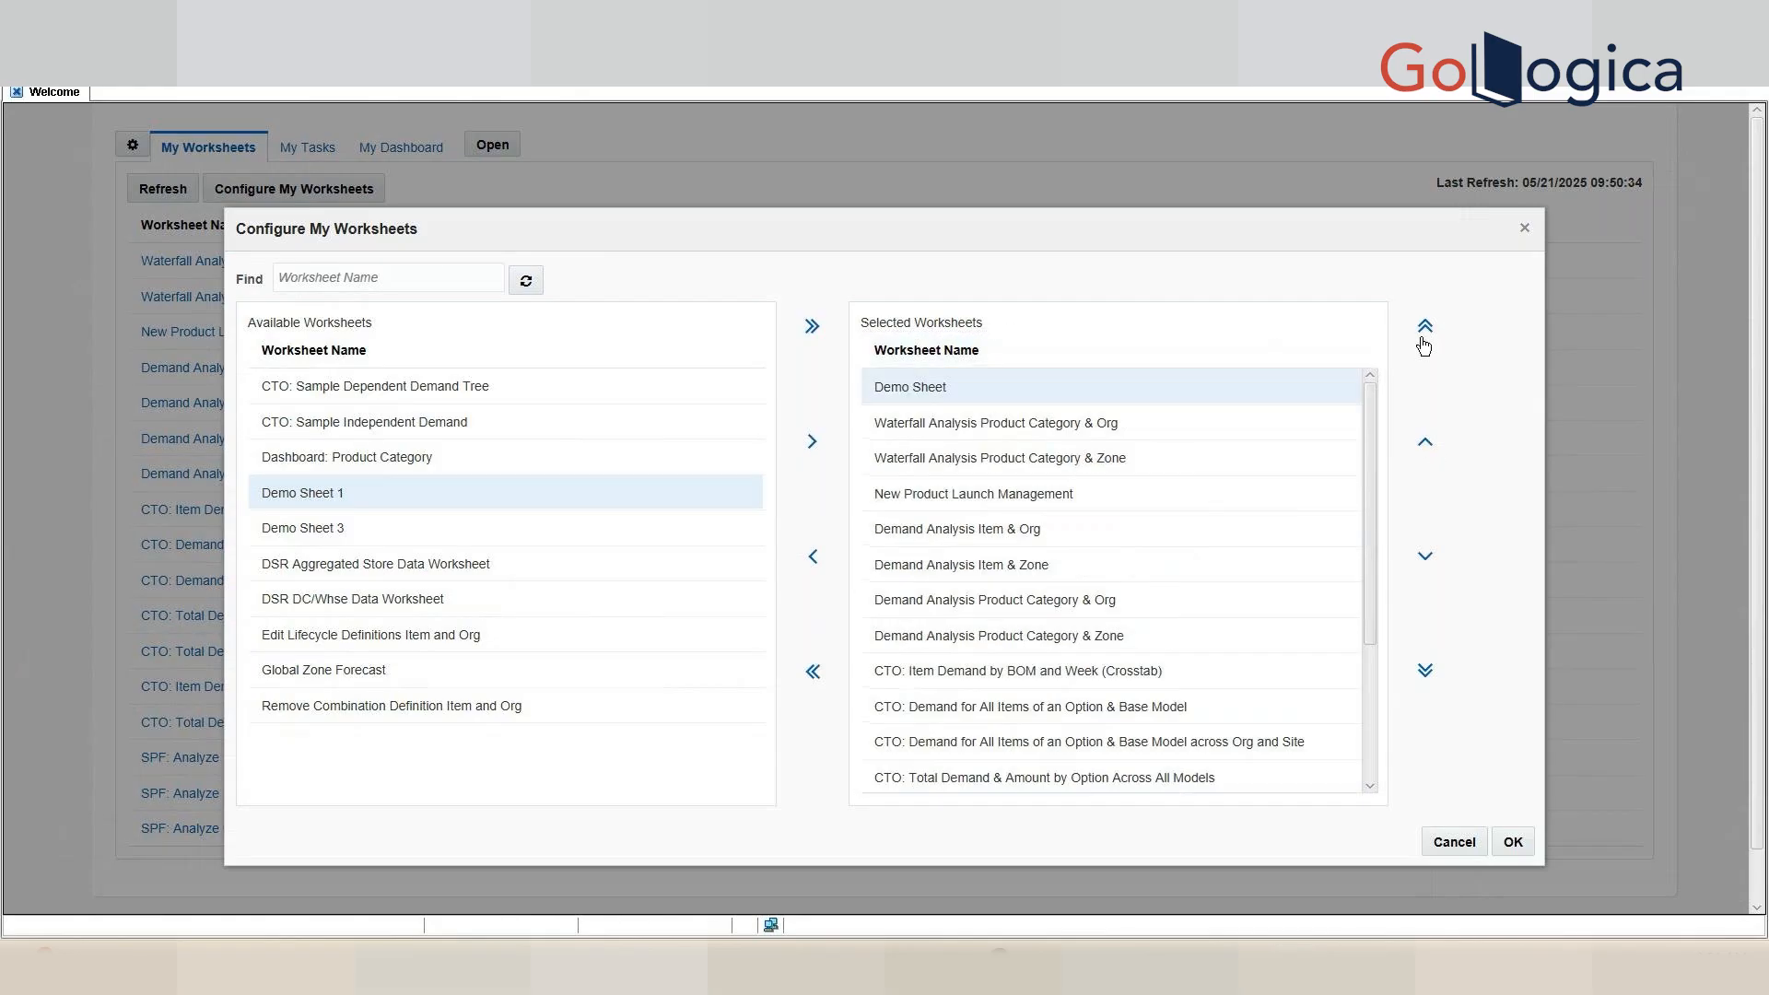
left_click(1514, 844)
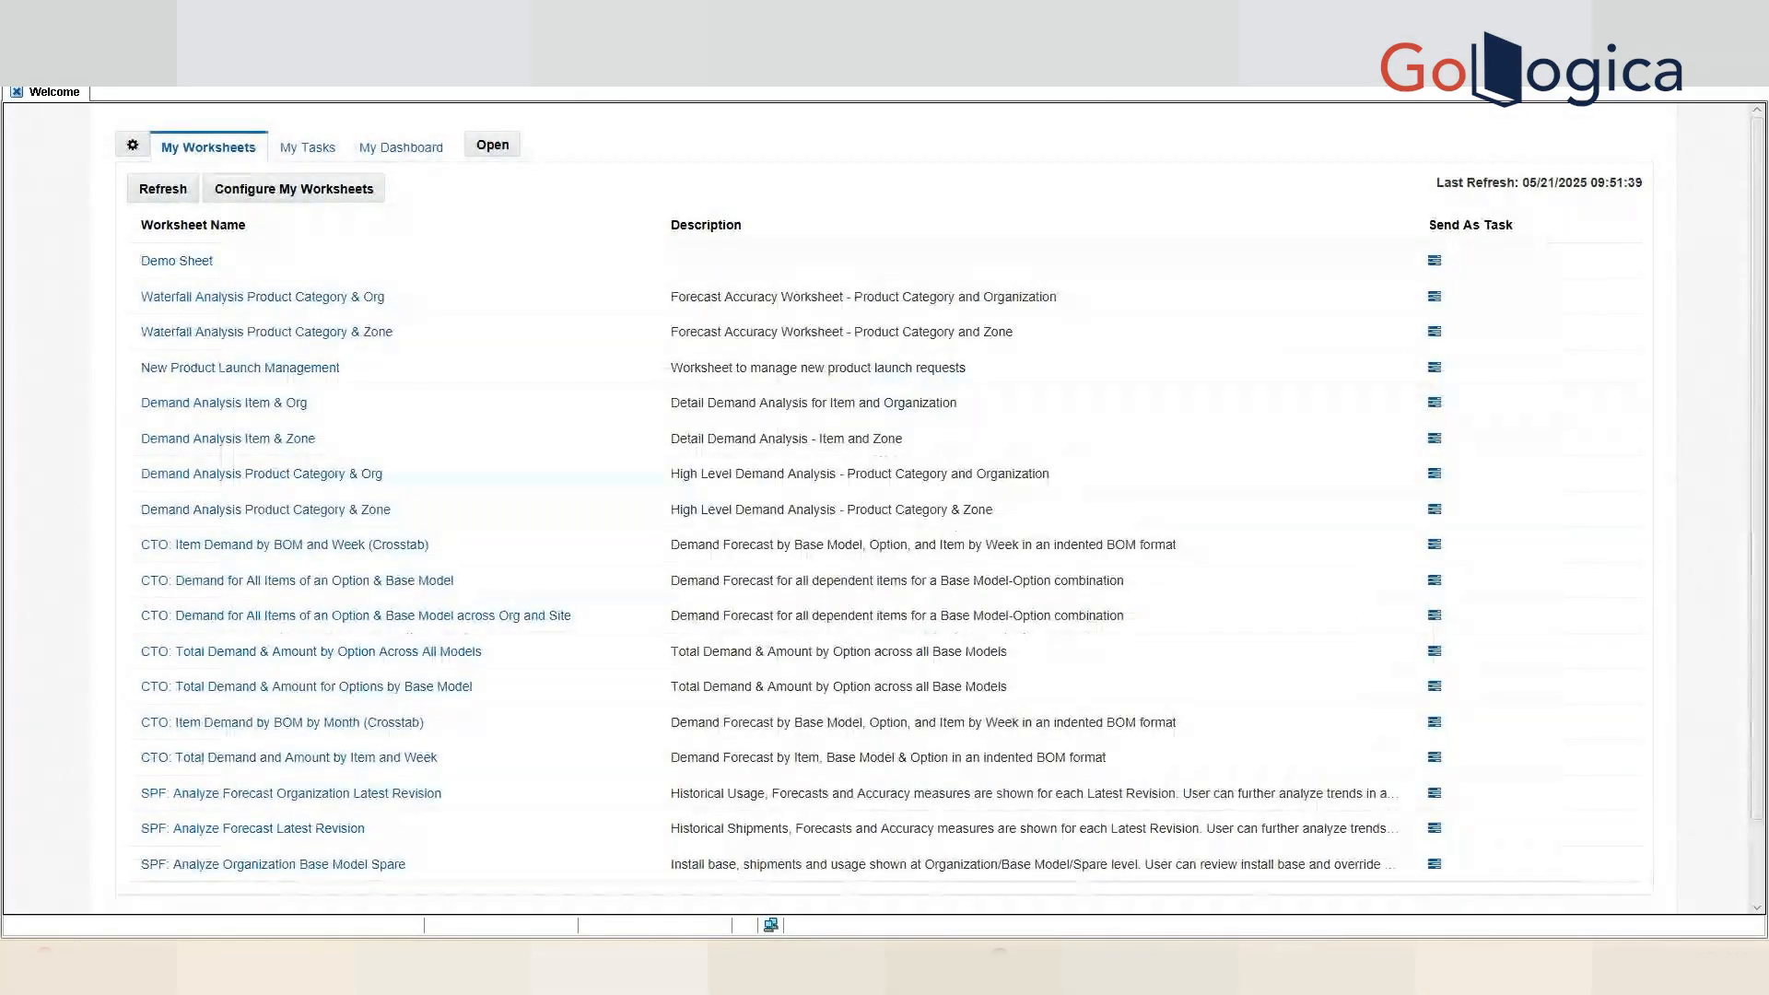
left_click(1695, 69)
left_click(1653, 159)
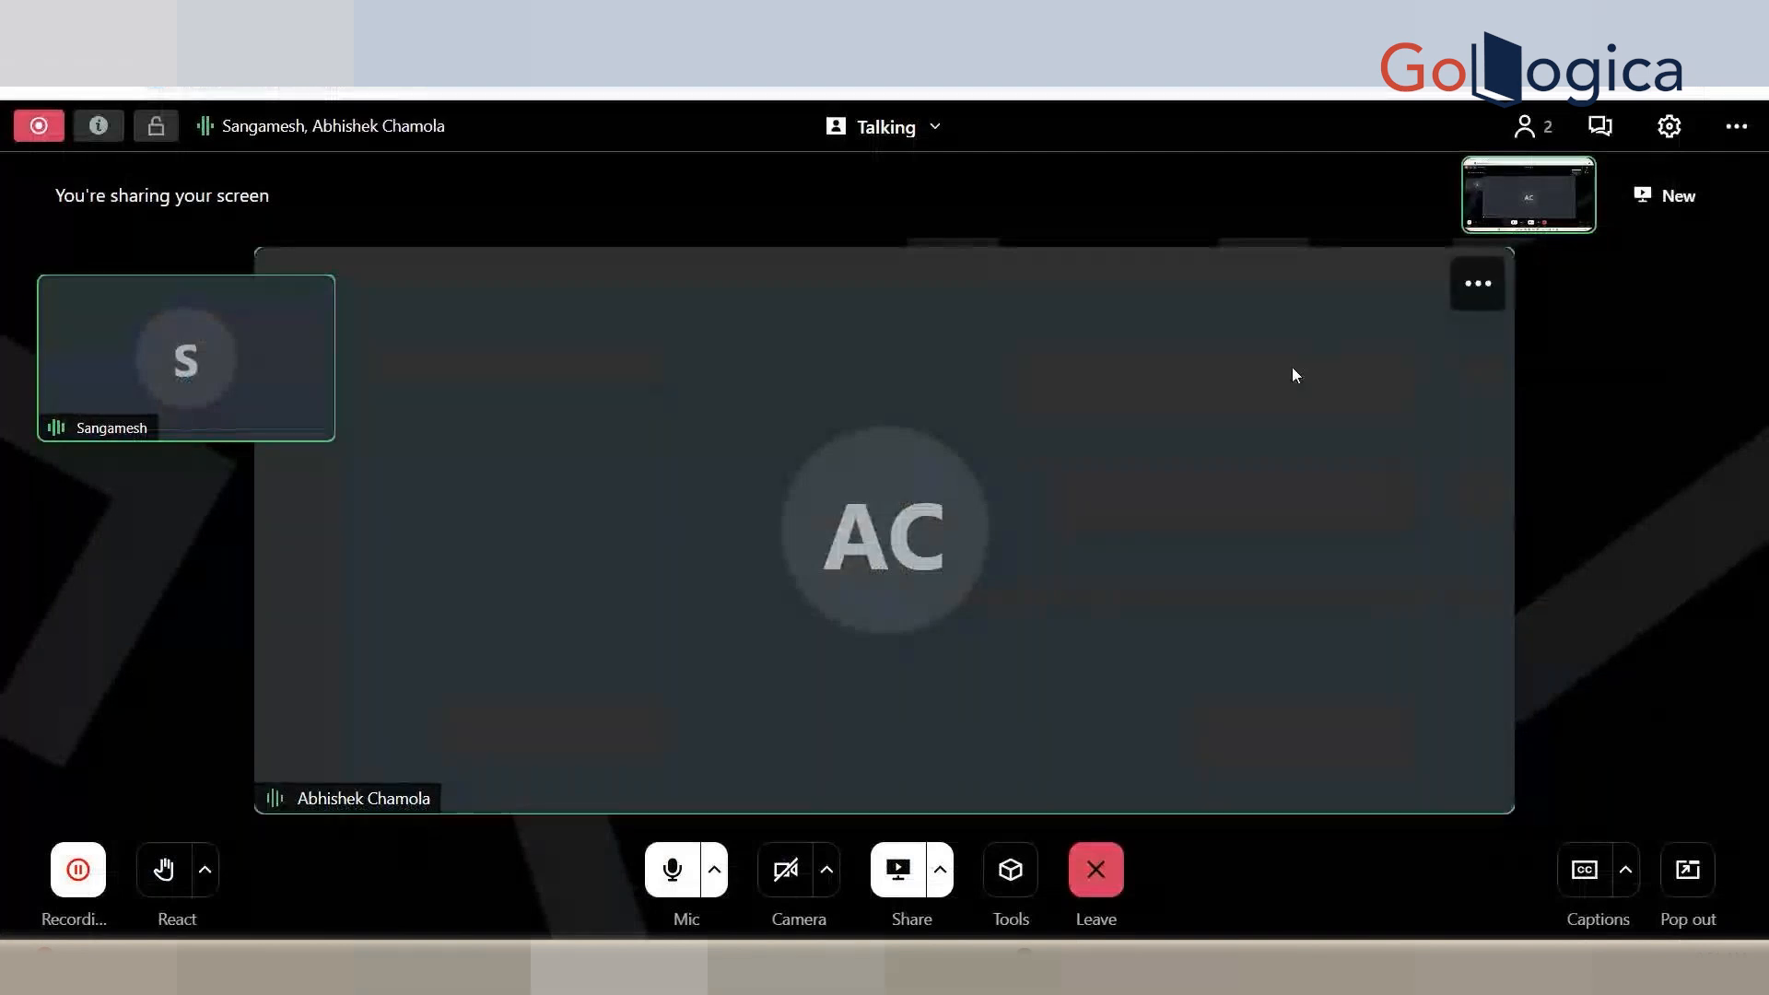
left_click(1164, 934)
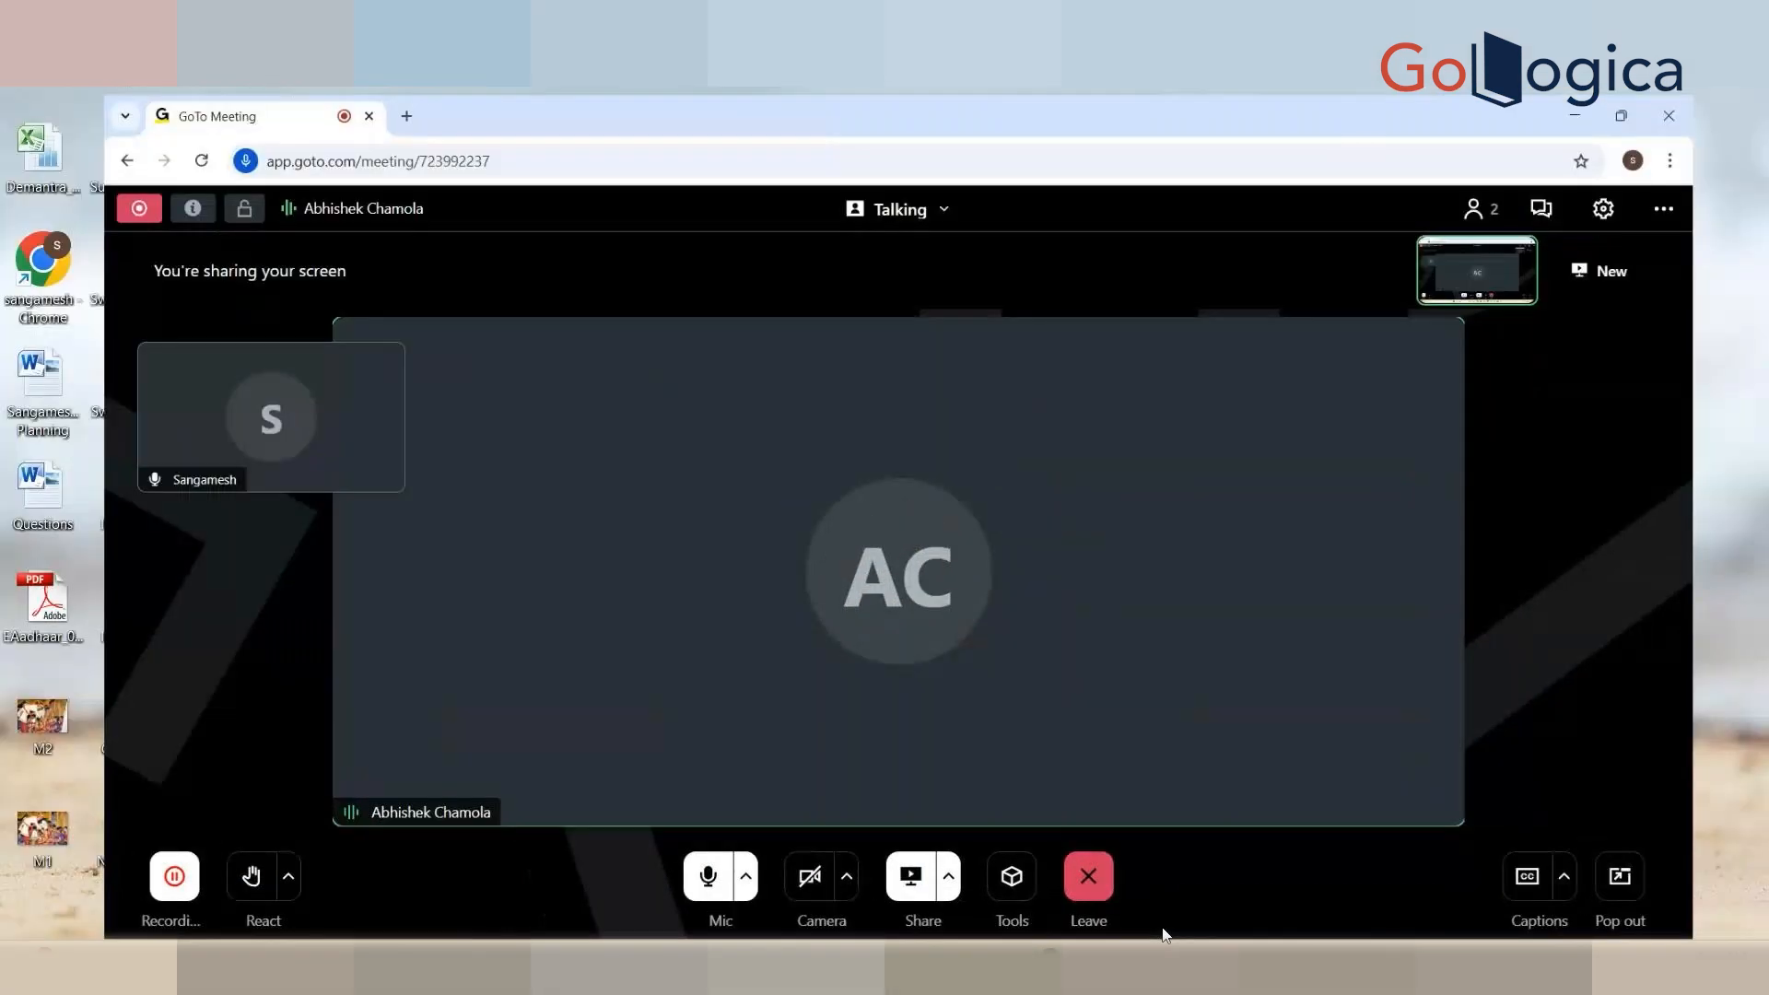
double_click(1536, 140)
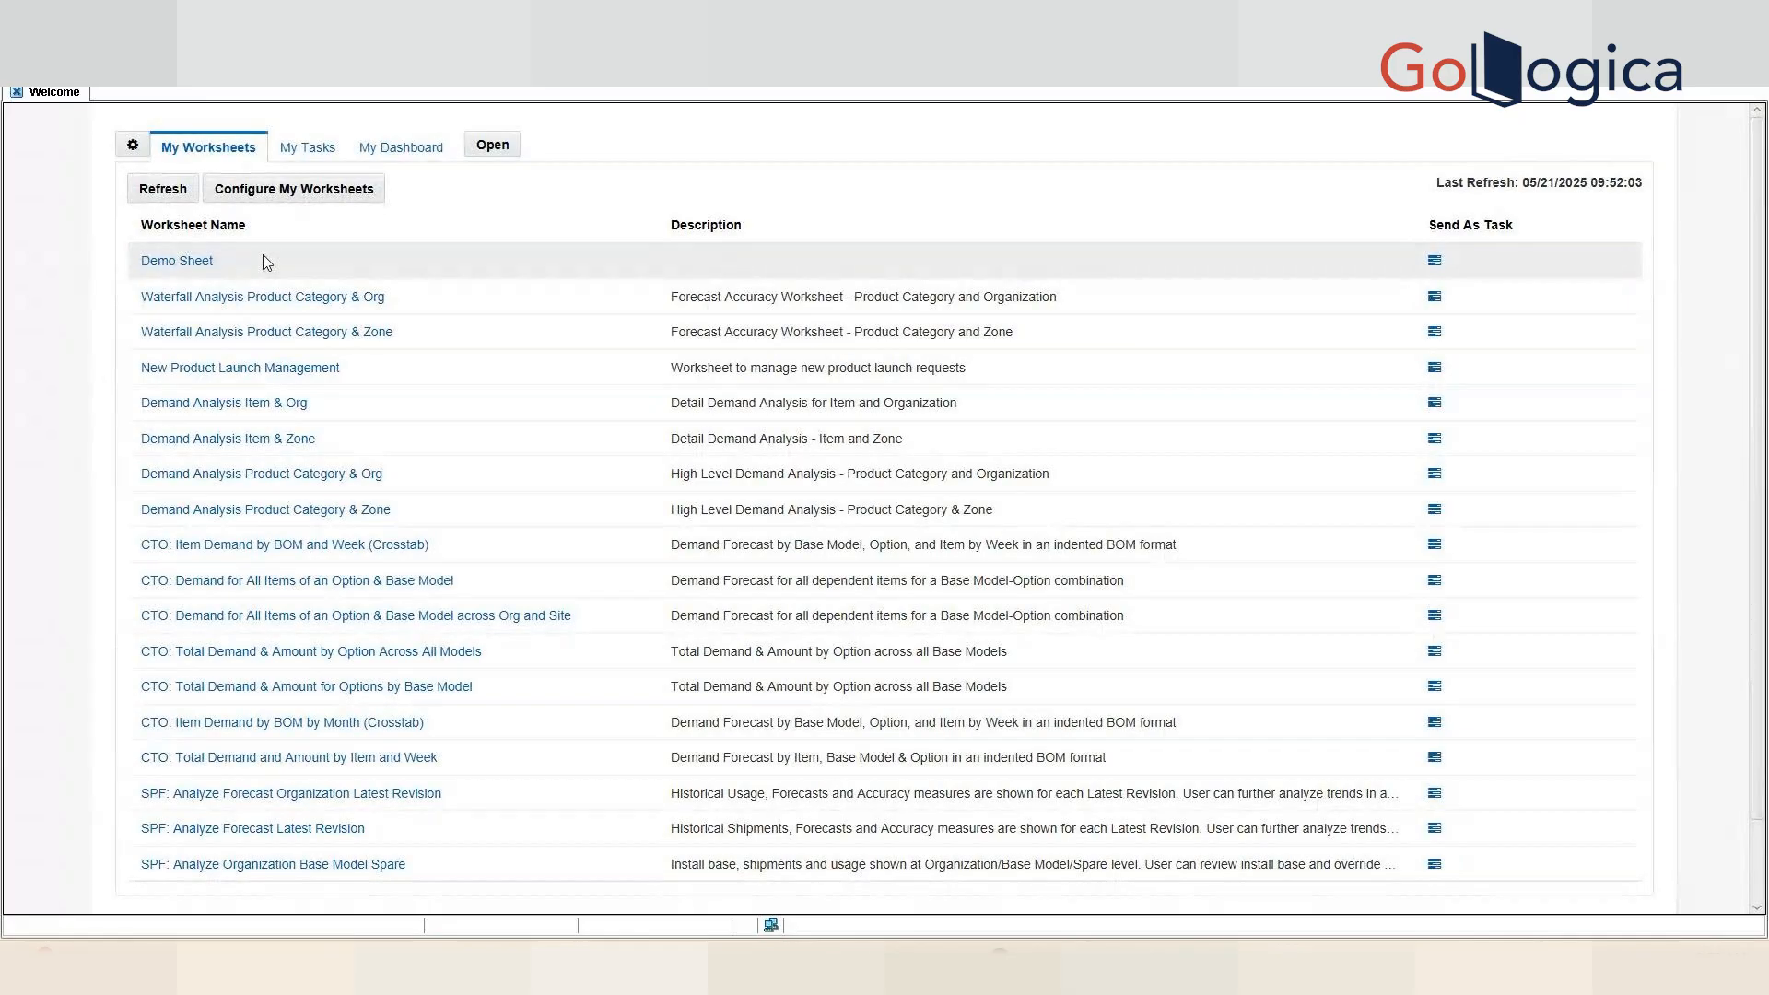
- Review the Configure My Worksheets selection, close it unchanged, and open the Demo Sheet worksheet
left_click(299, 188)
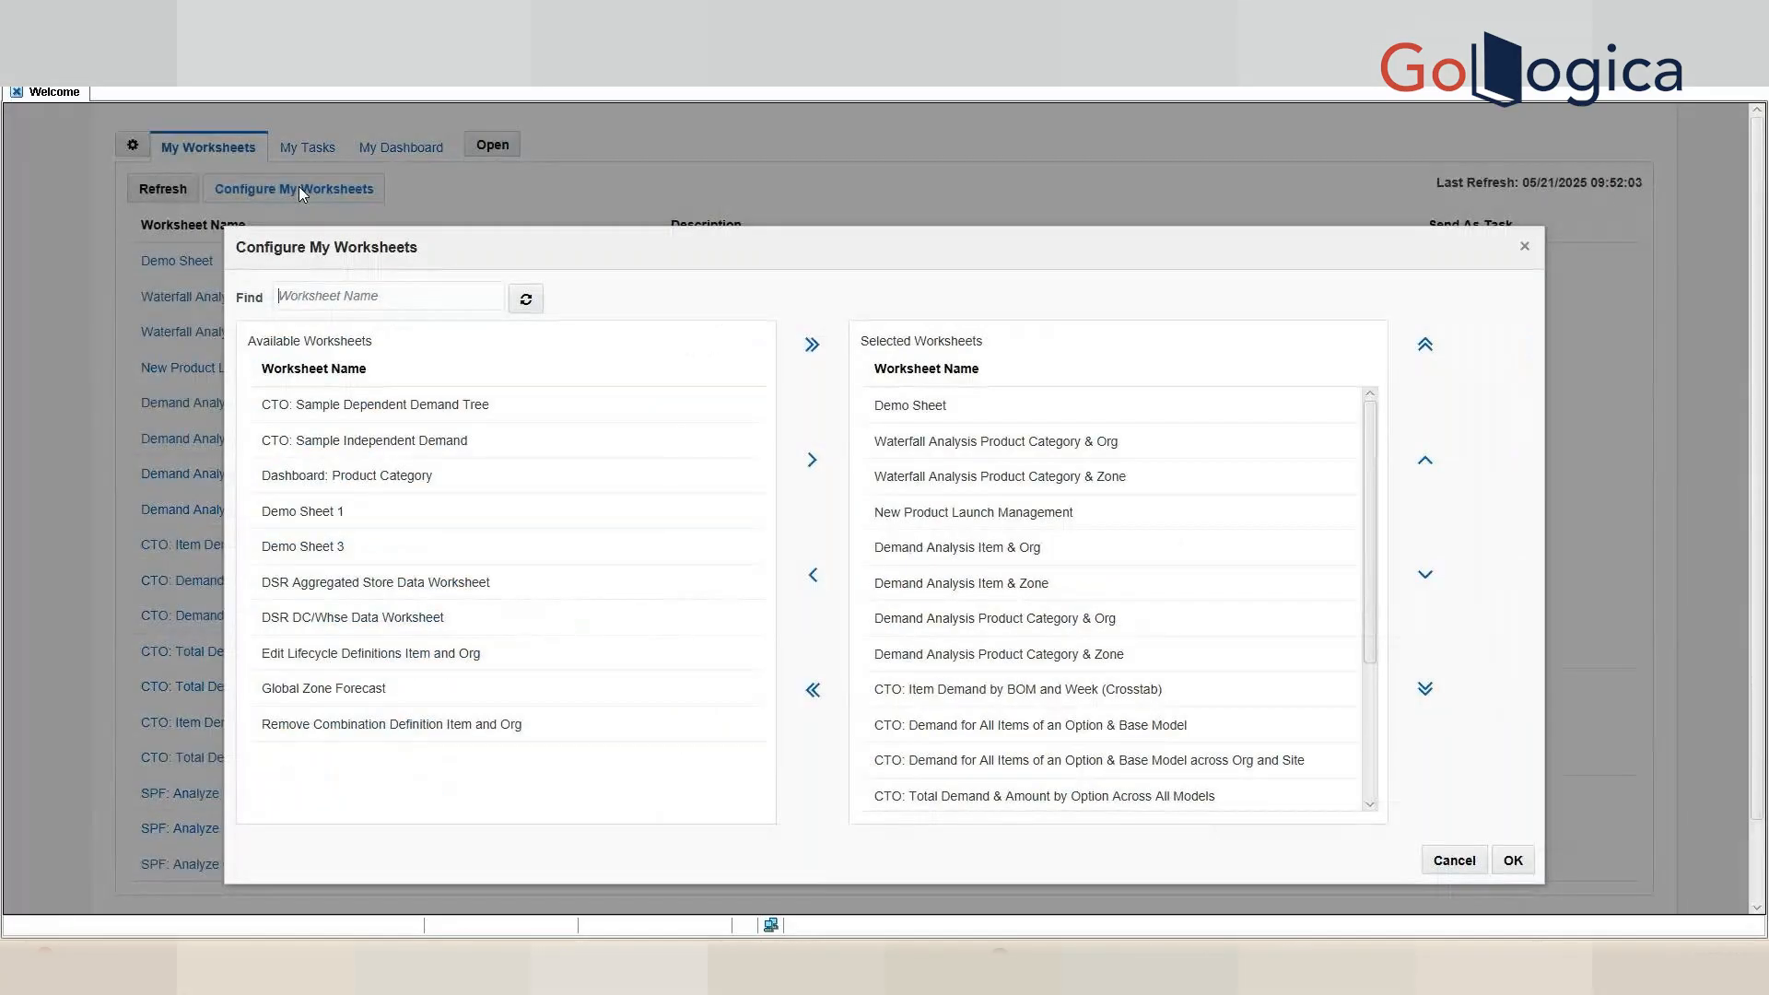
left_click(1525, 246)
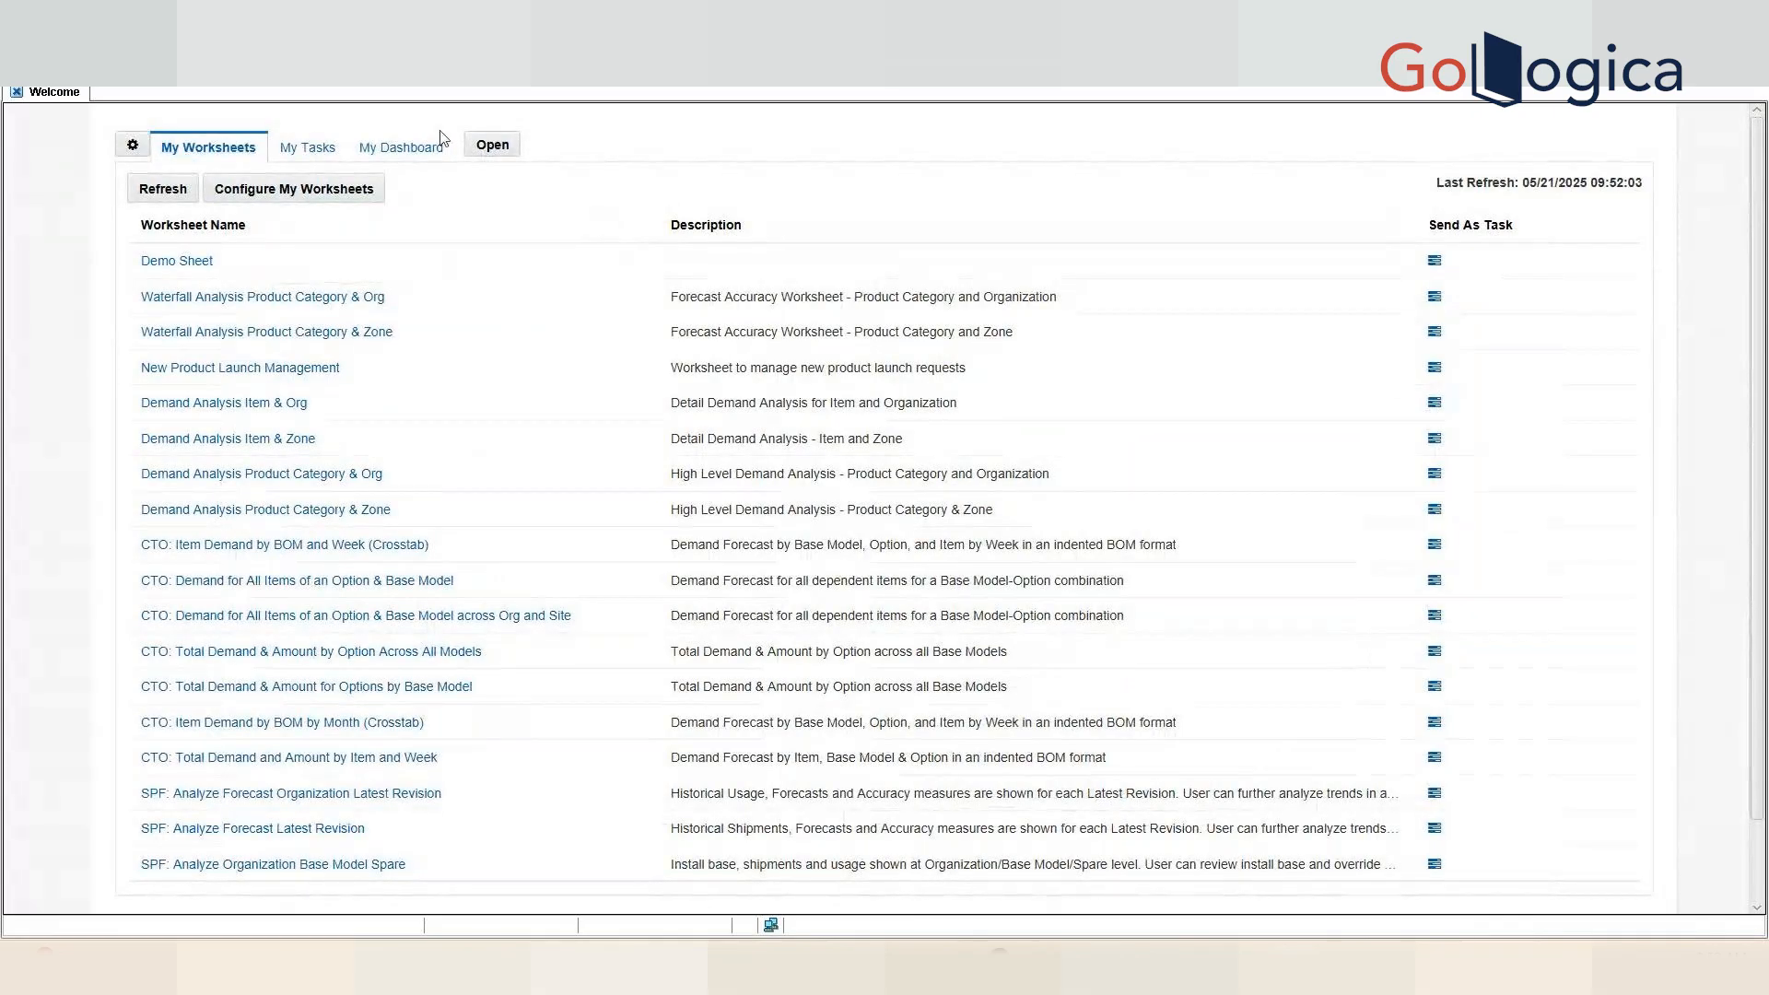
left_click(207, 270)
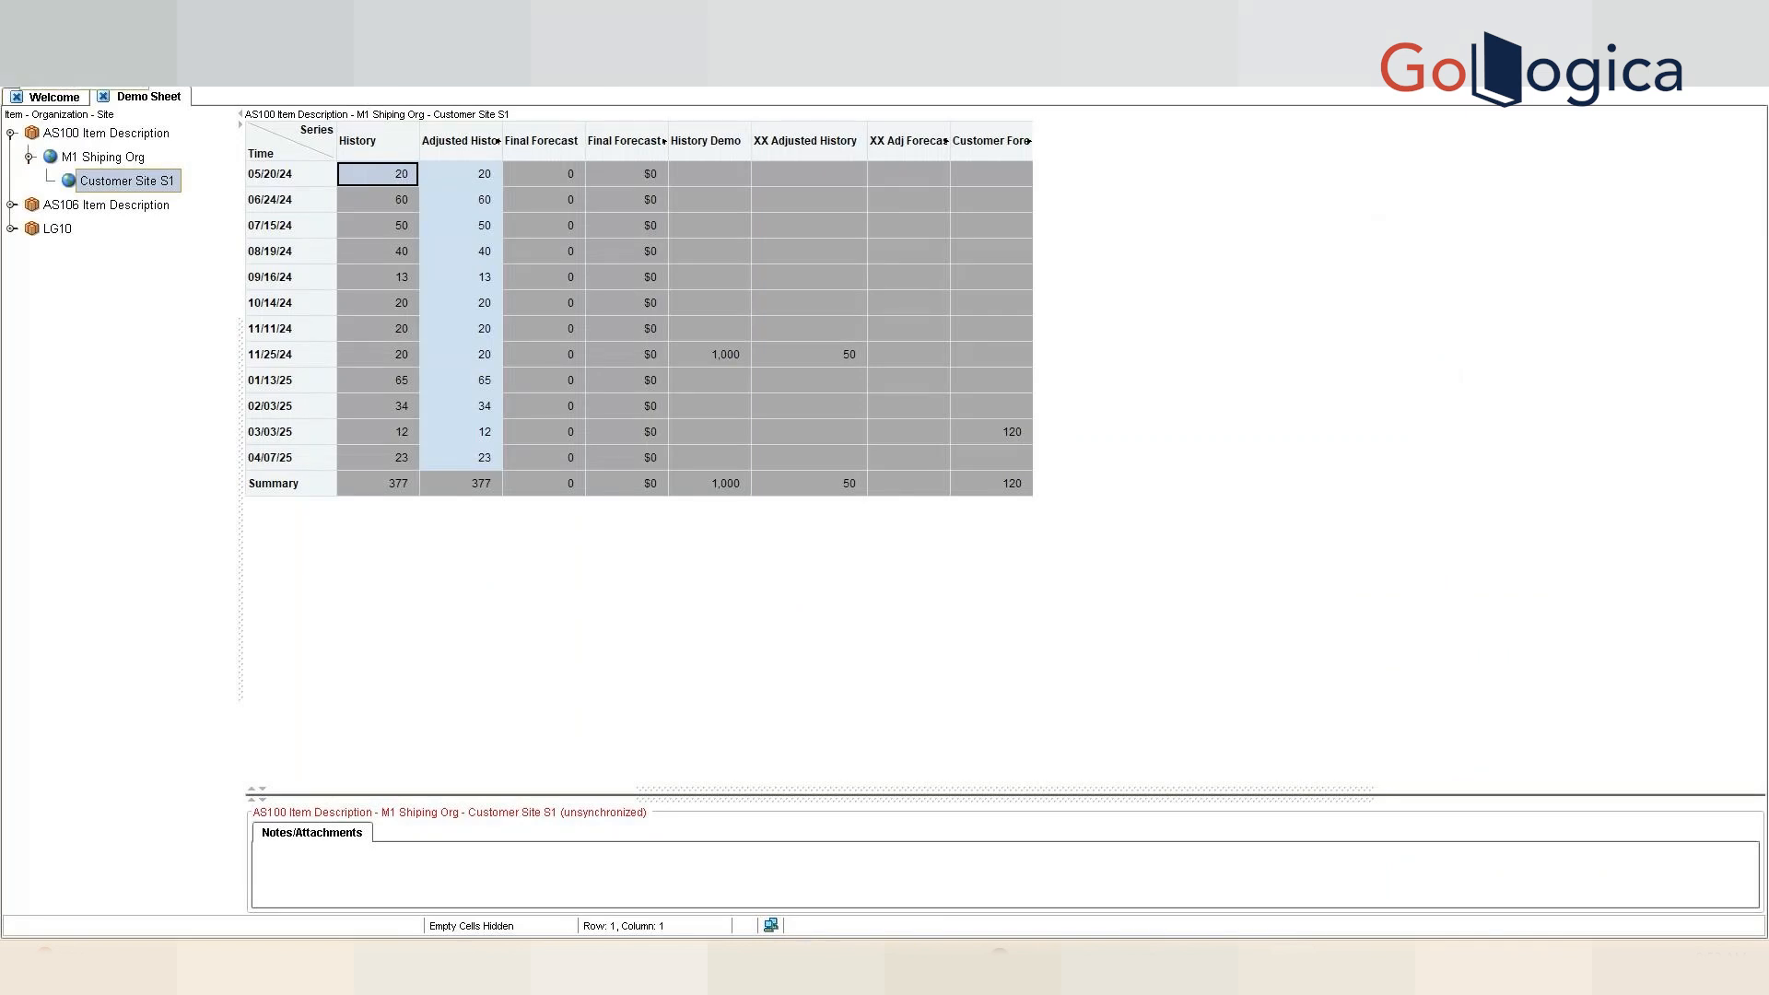
- Start a new worksheet with Save As from Demo Sheet, name it "Demo Worksheet Creation" and set its access to Public
left_click(17, 33)
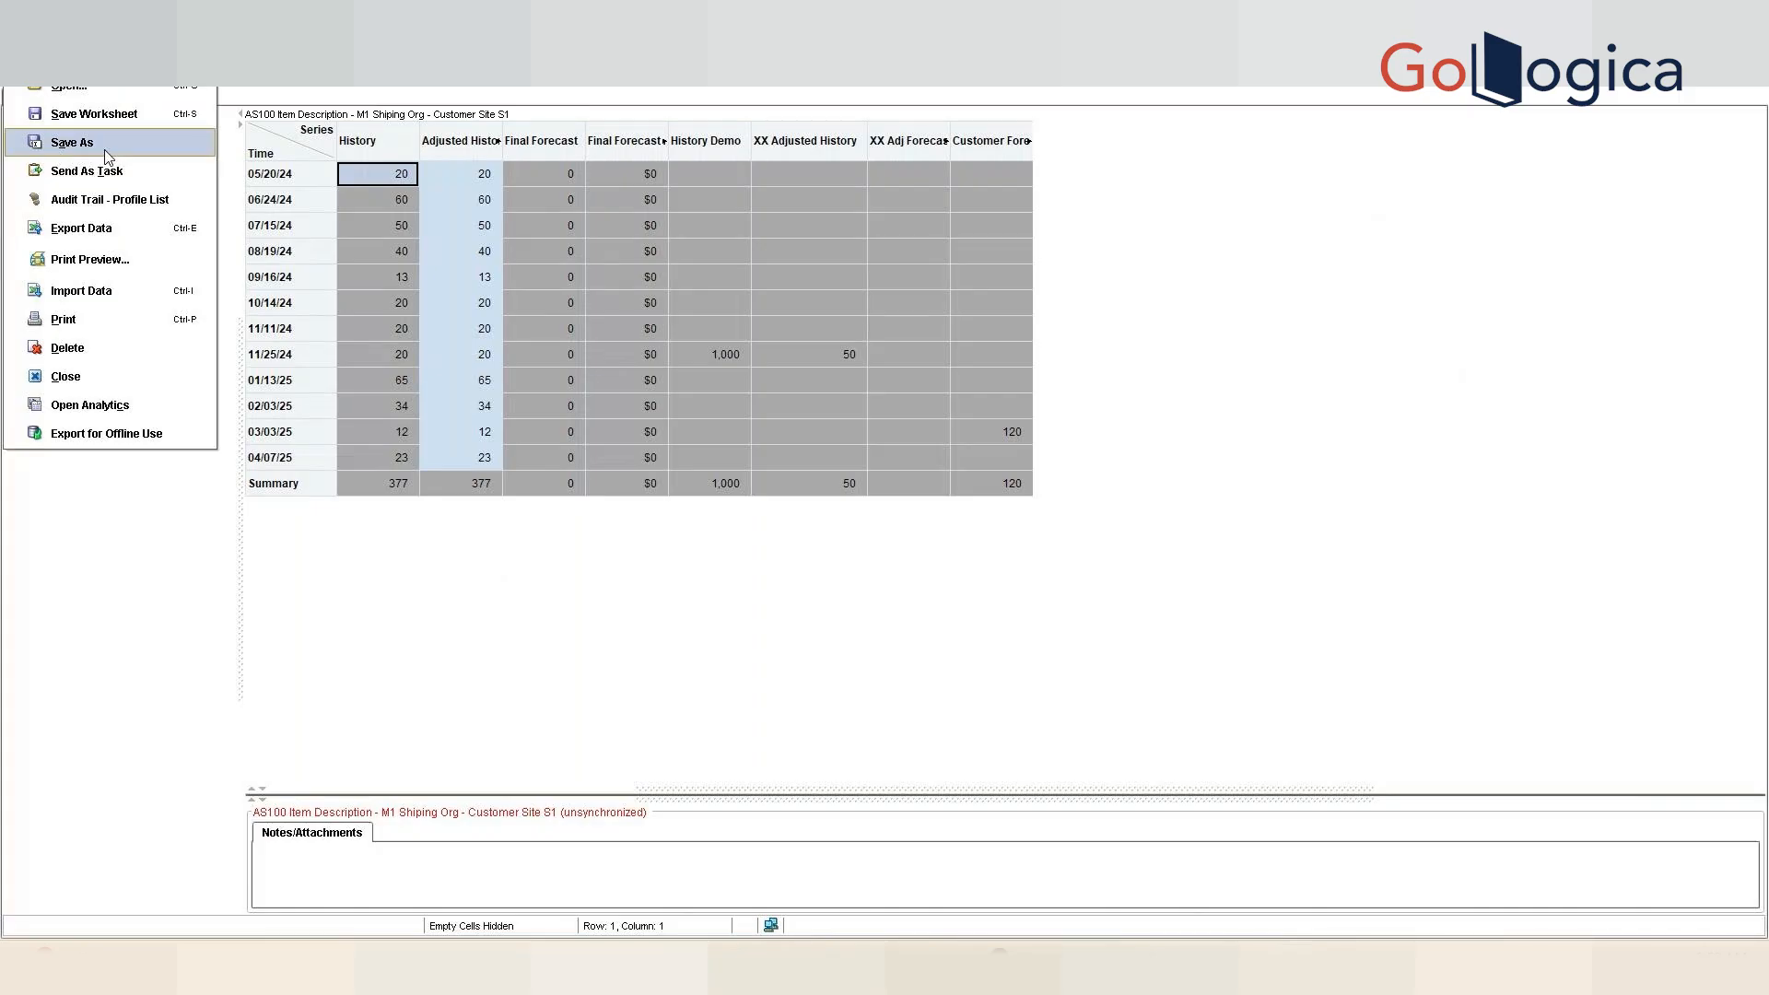
left_click(72, 141)
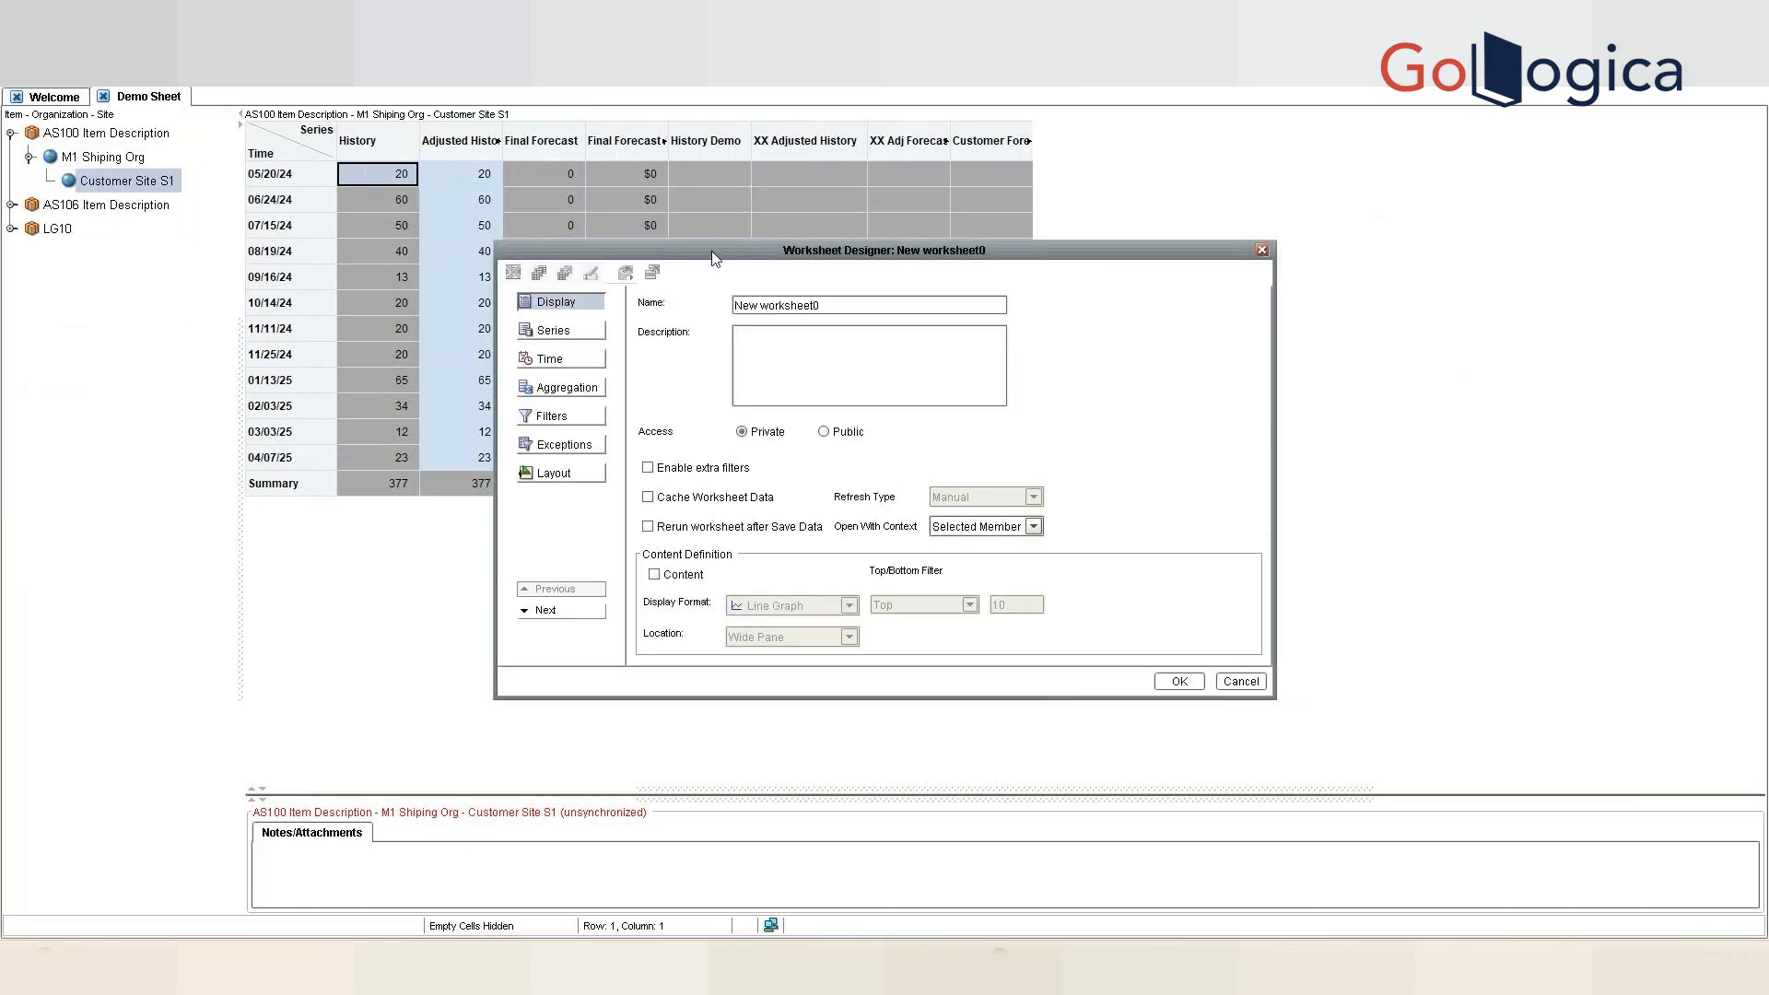
double_click(856, 306)
triple_click(856, 306)
key("BackSpace")
type("Demo")
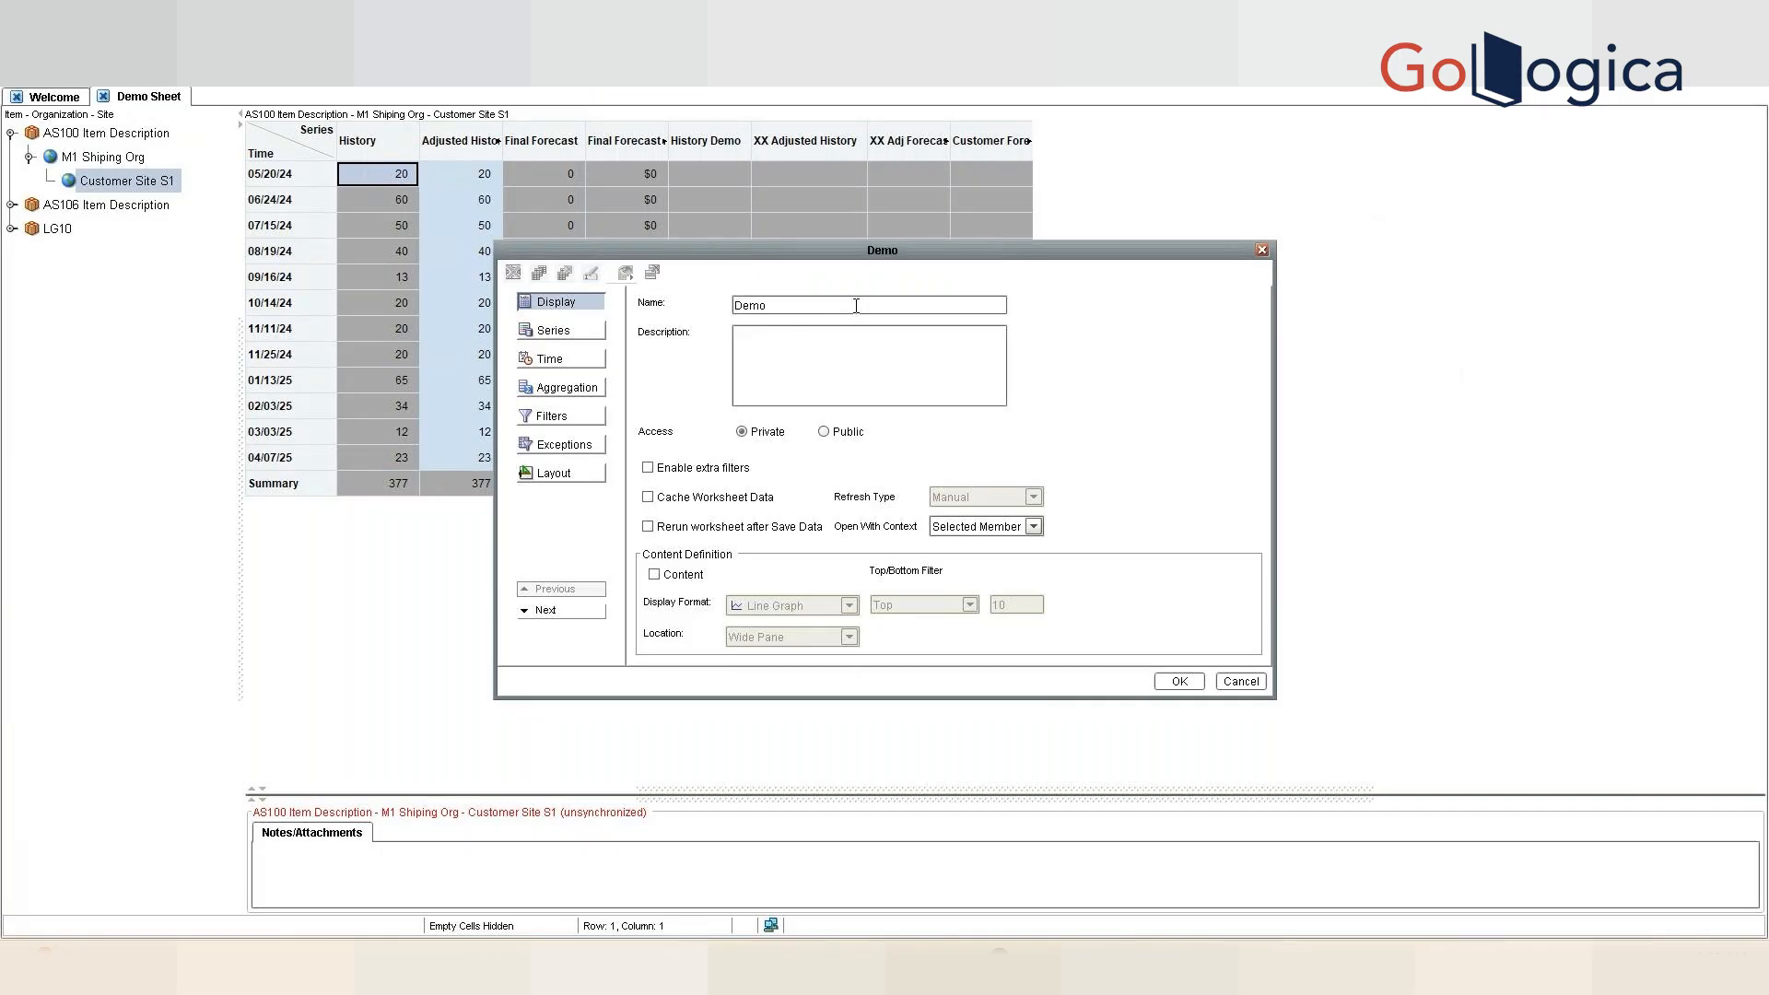
type(" Worksheet Creation")
left_click(864, 390)
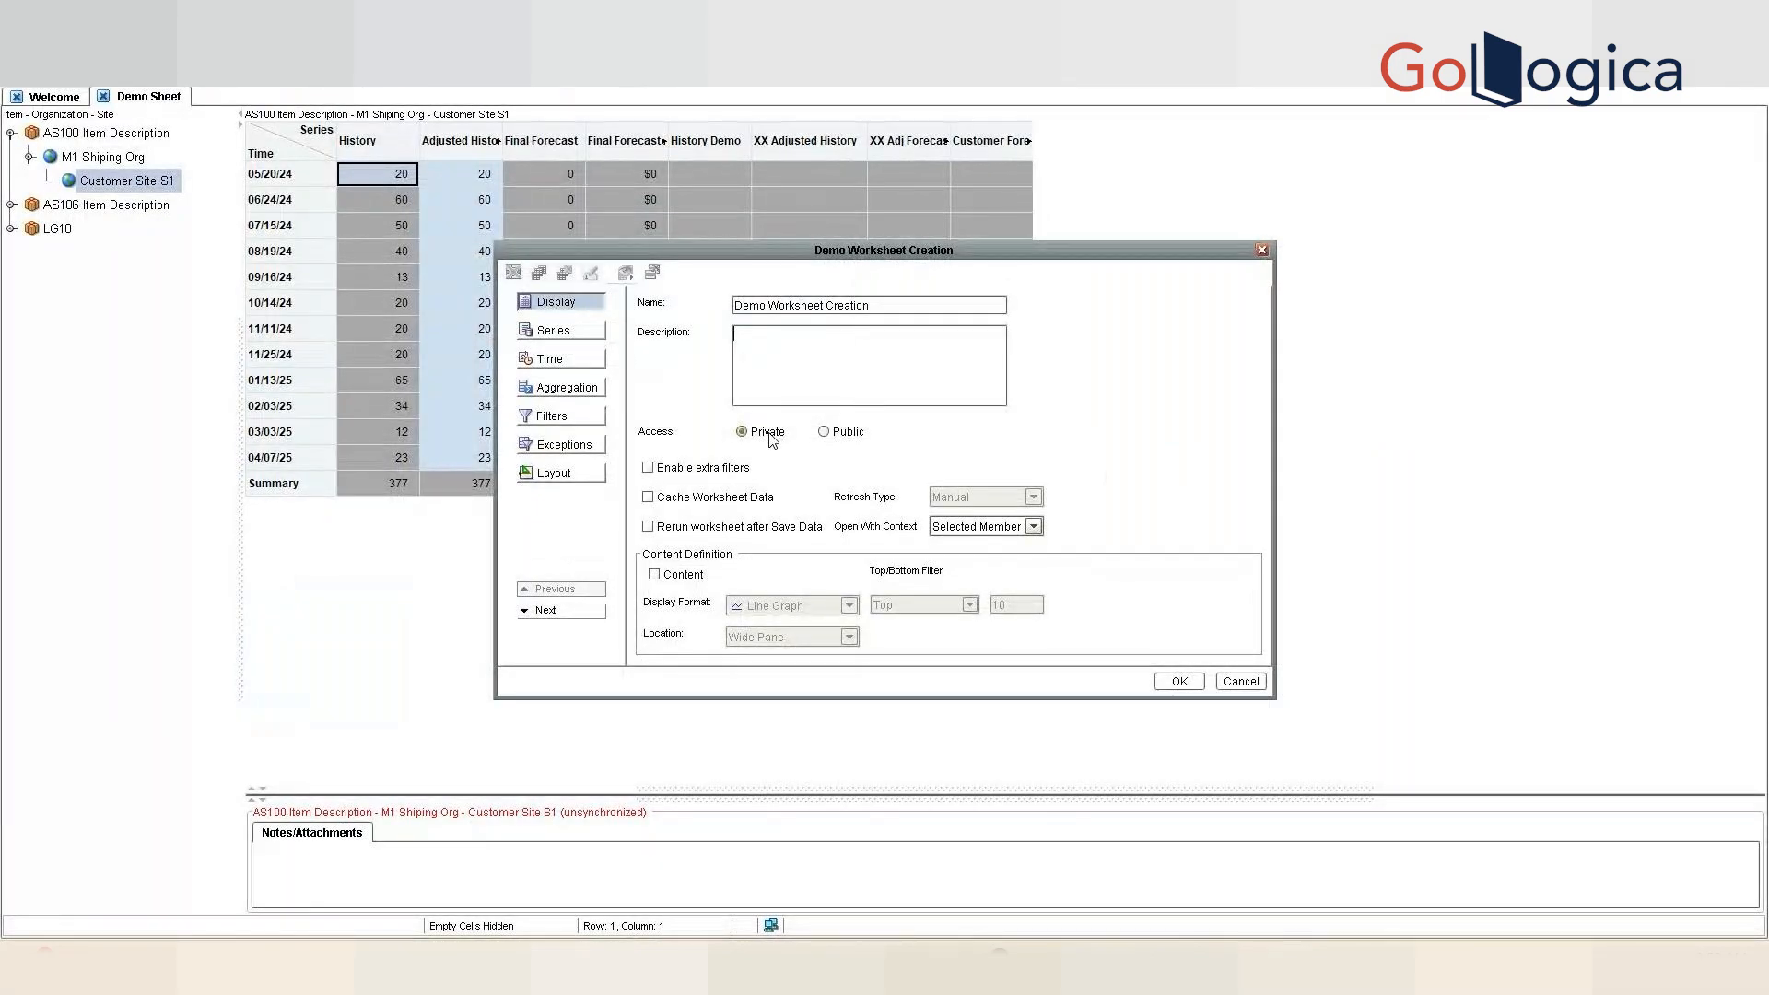
left_click(824, 432)
- Review the new worksheet's series selection and set its time scaling to Half Year
left_click(581, 330)
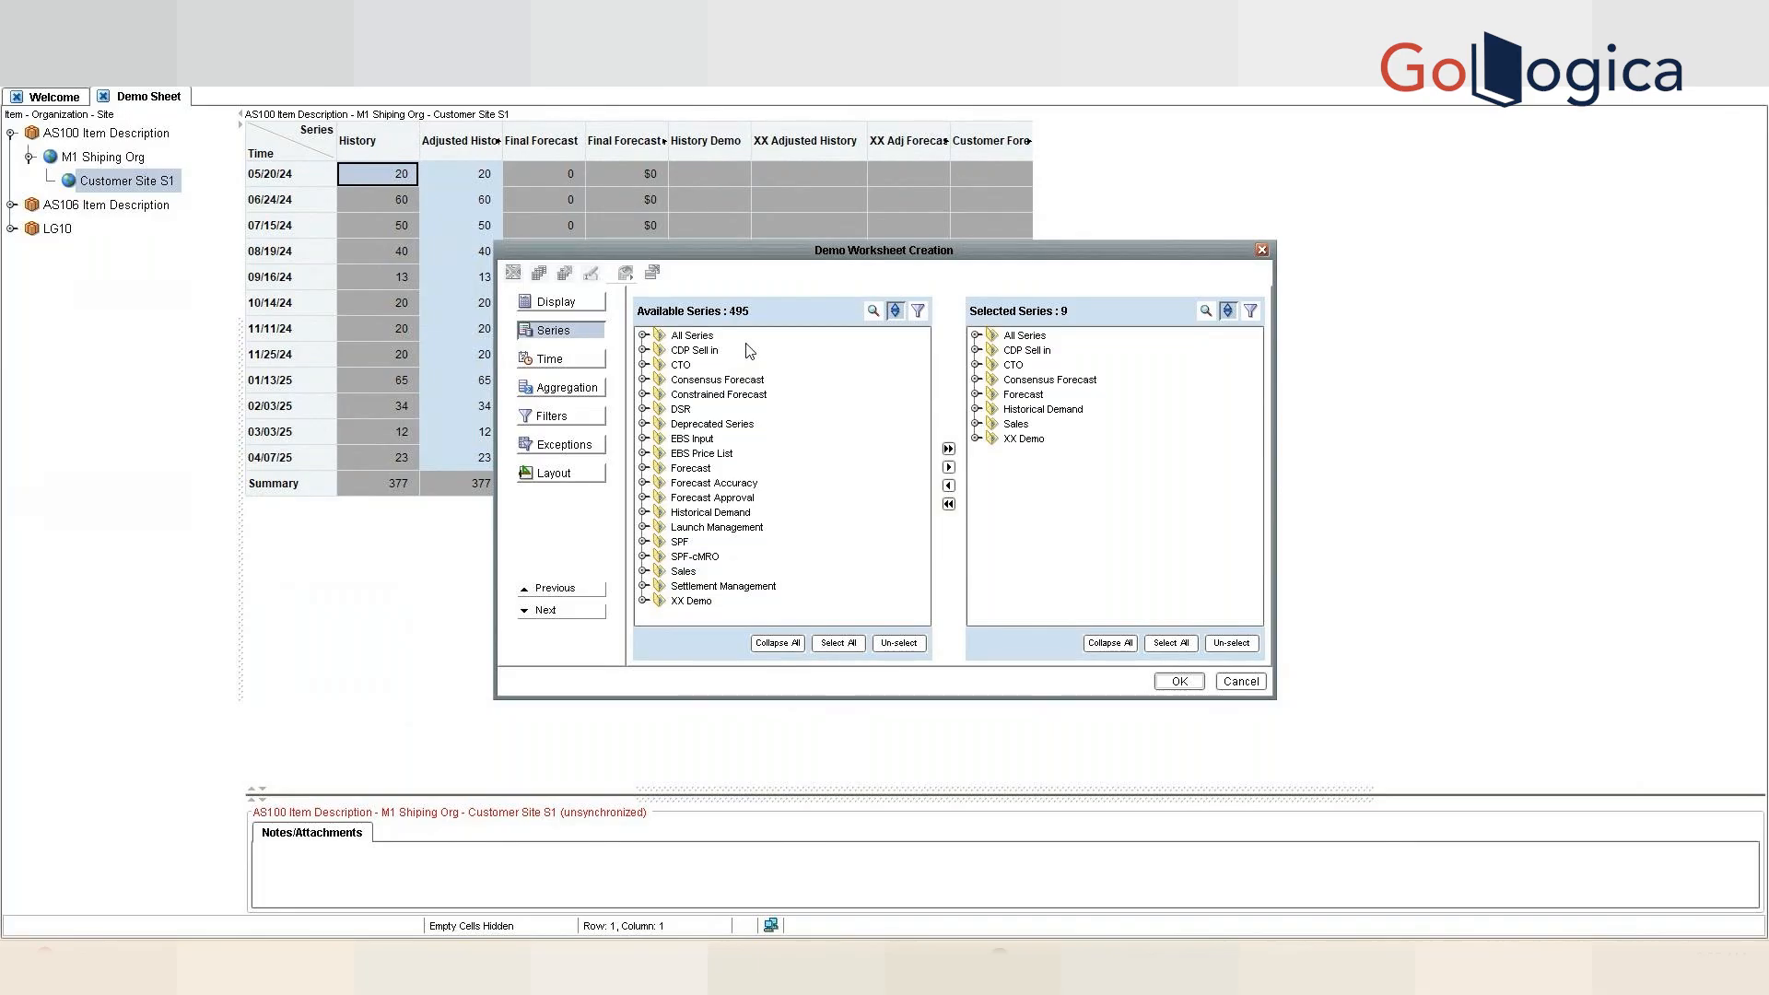
left_click(560, 360)
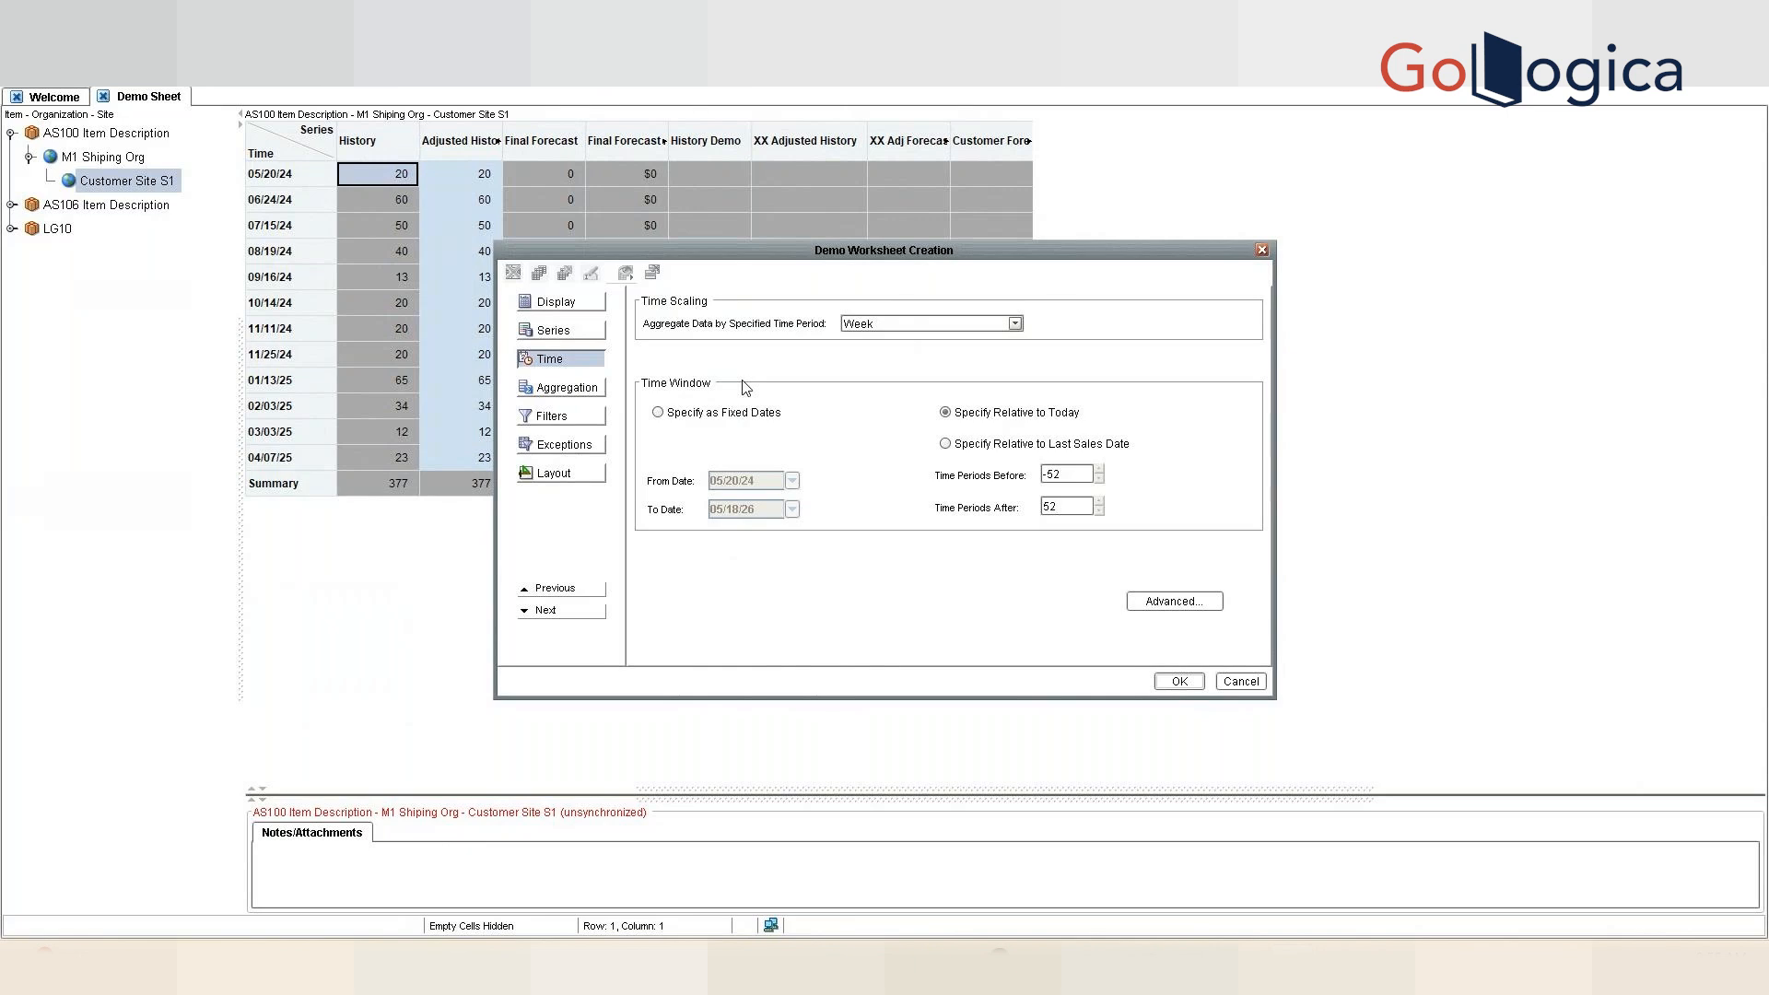
left_click(897, 325)
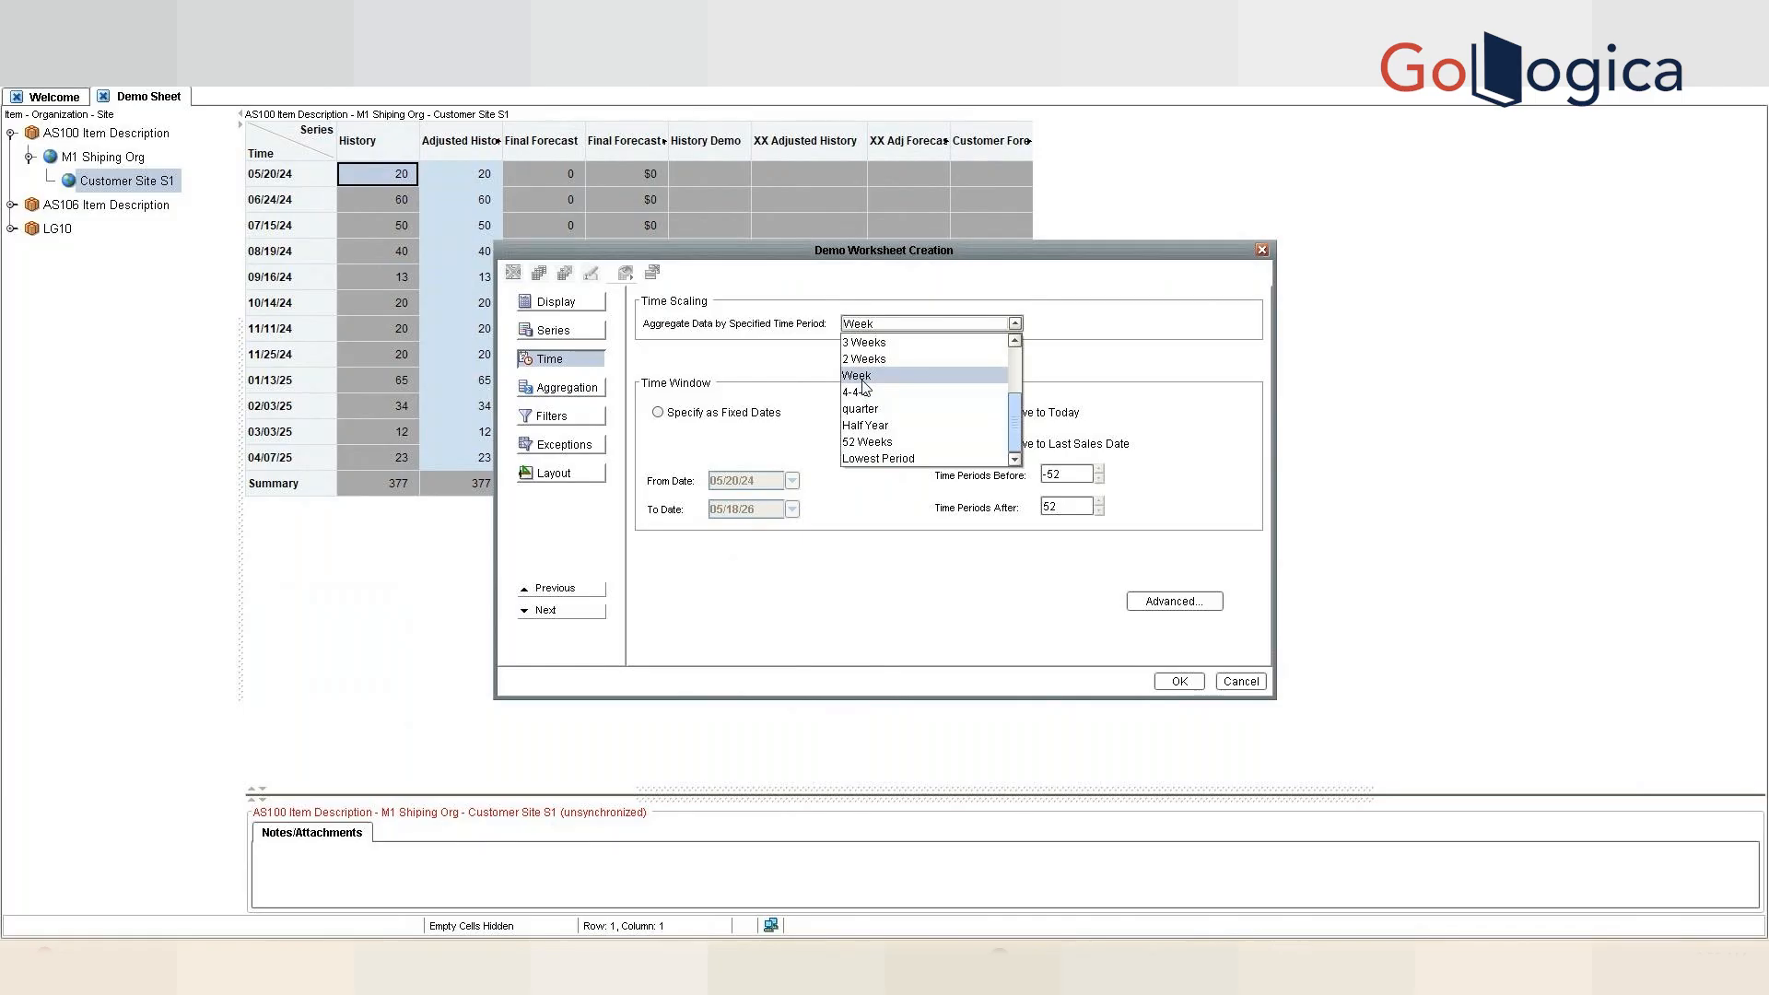
left_click(857, 426)
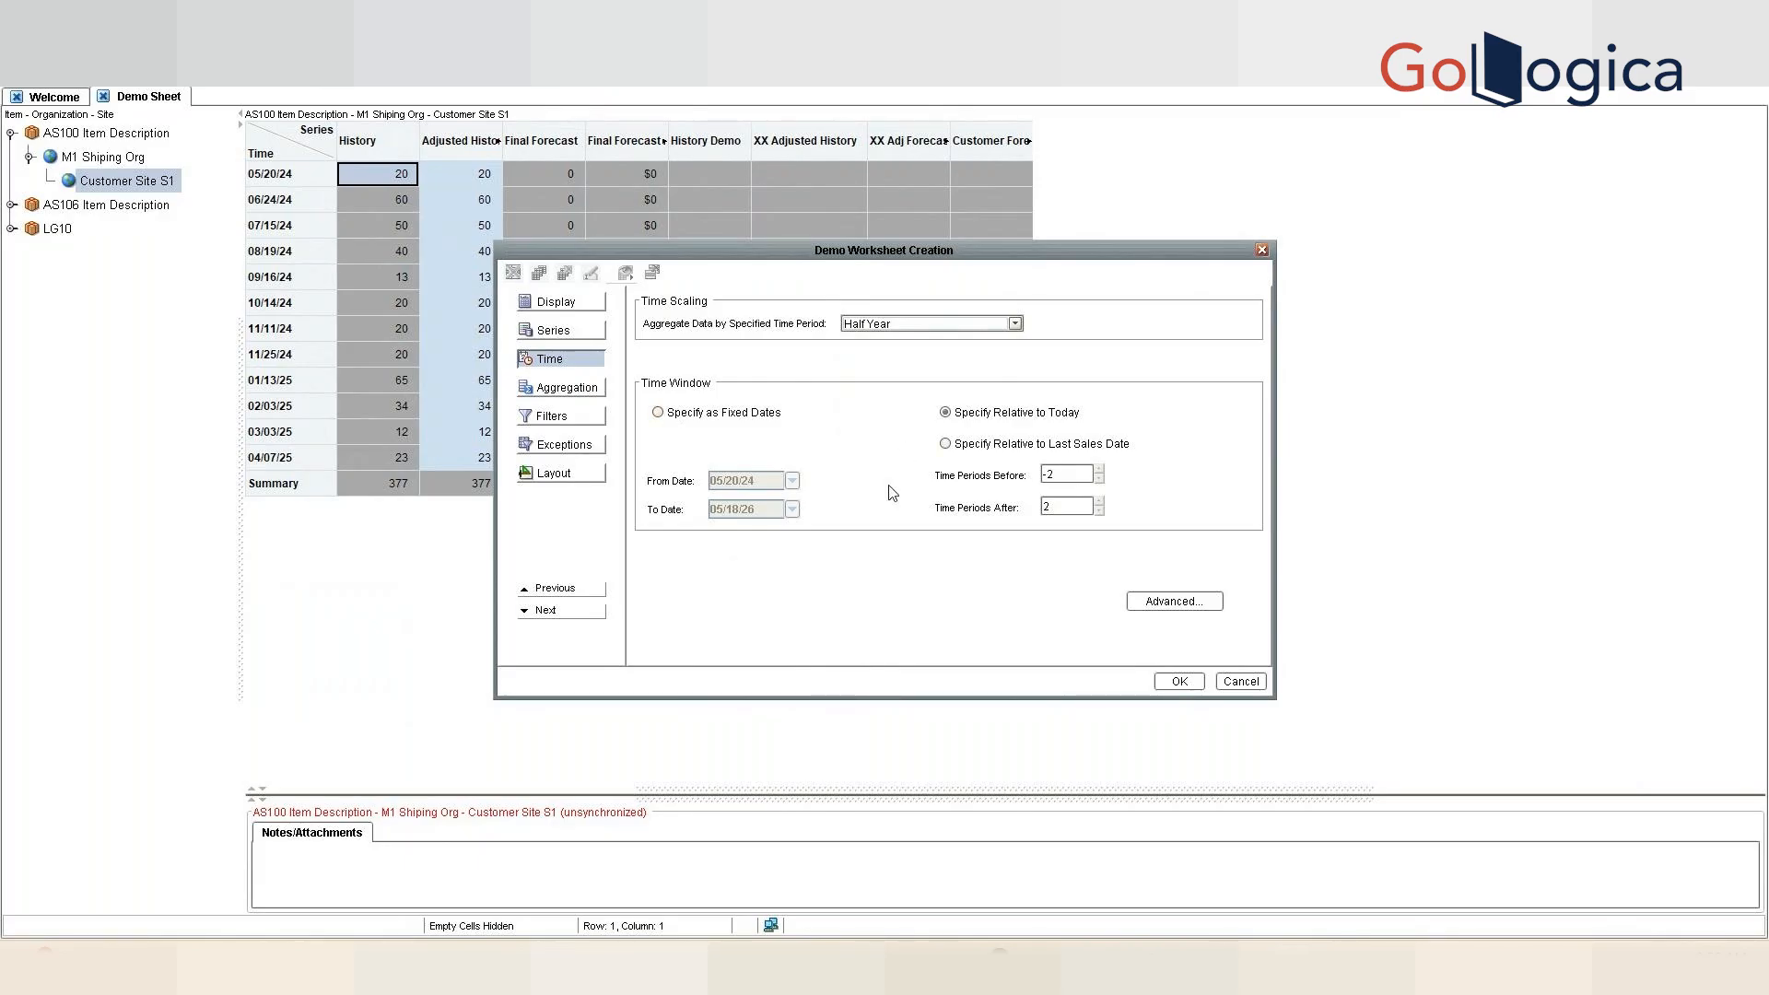
- Define the time window by fixed dates, starting from 05/06/24
left_click(705, 413)
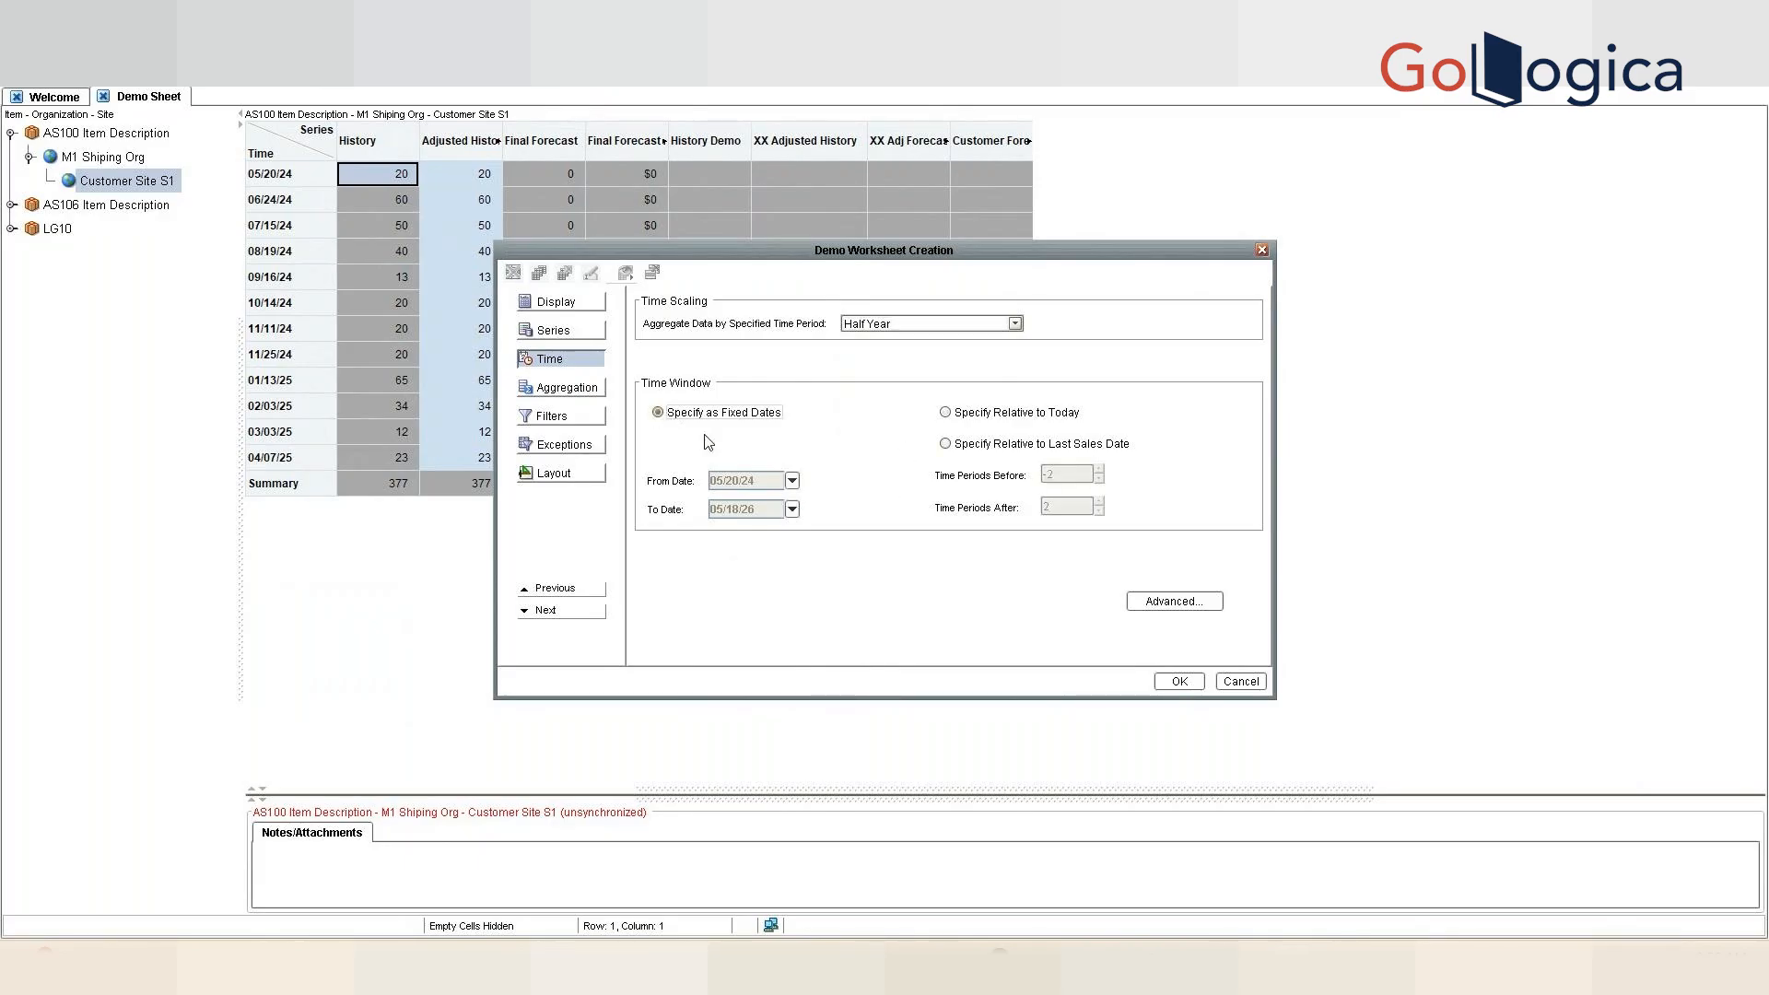
left_click(792, 481)
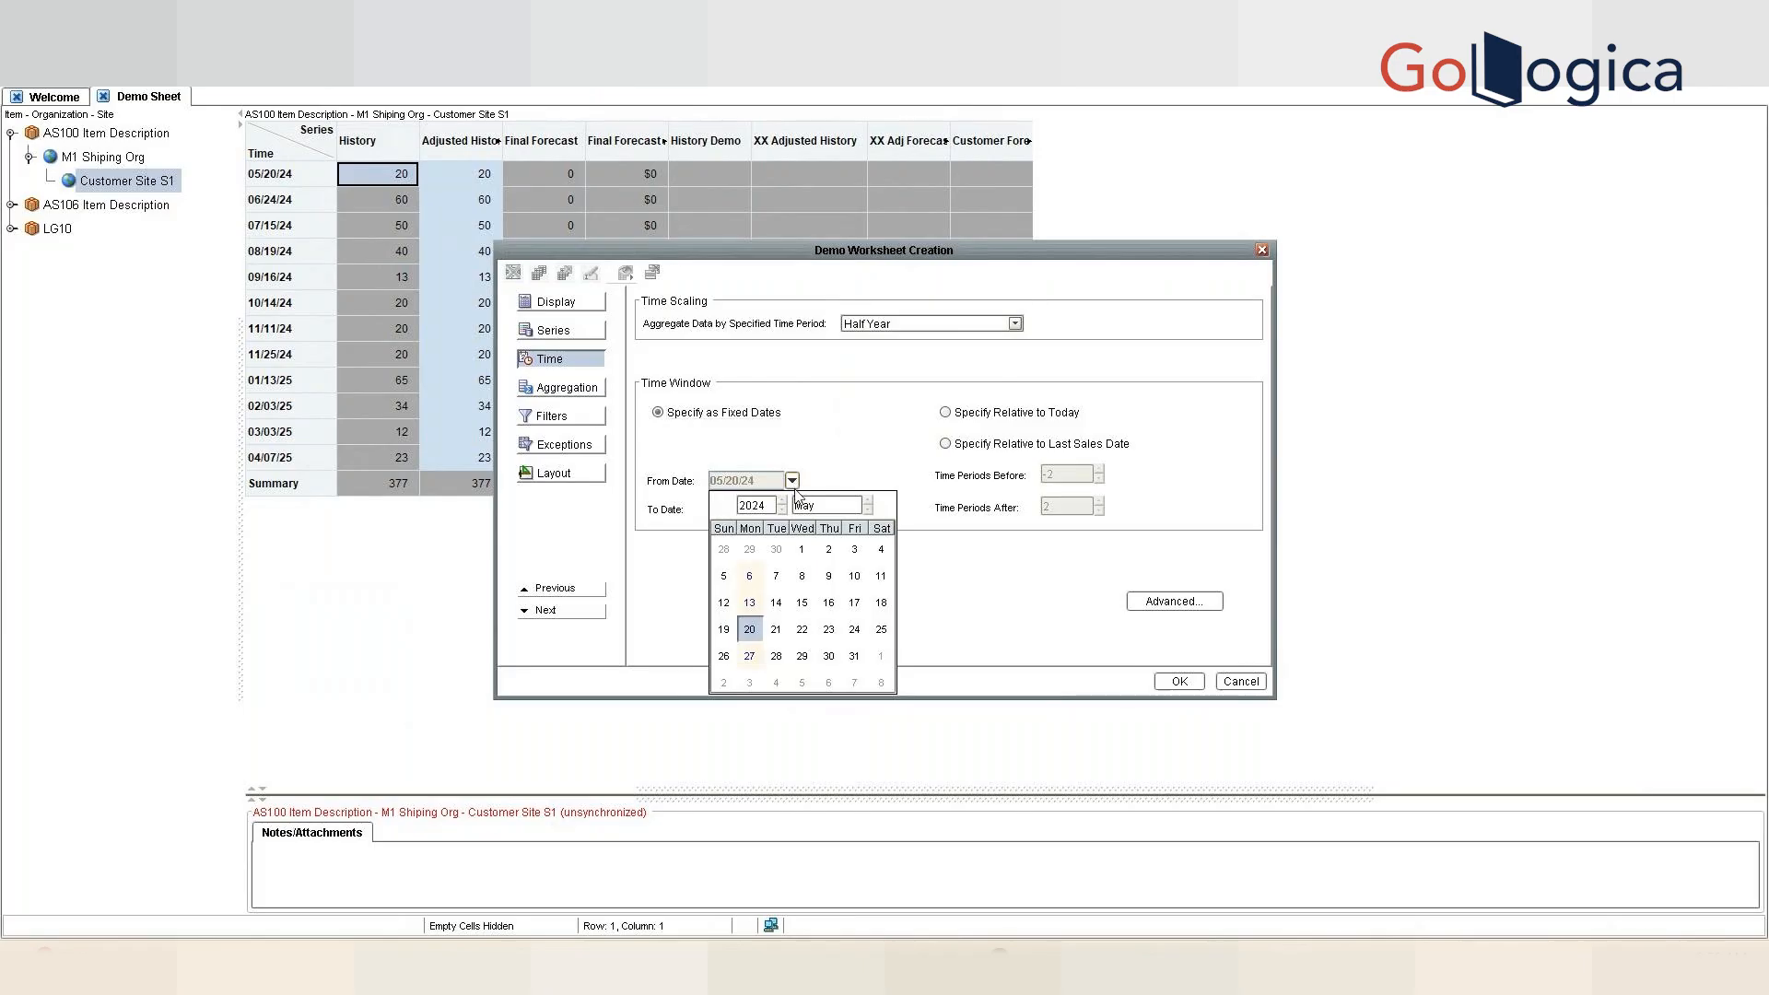
left_click(749, 581)
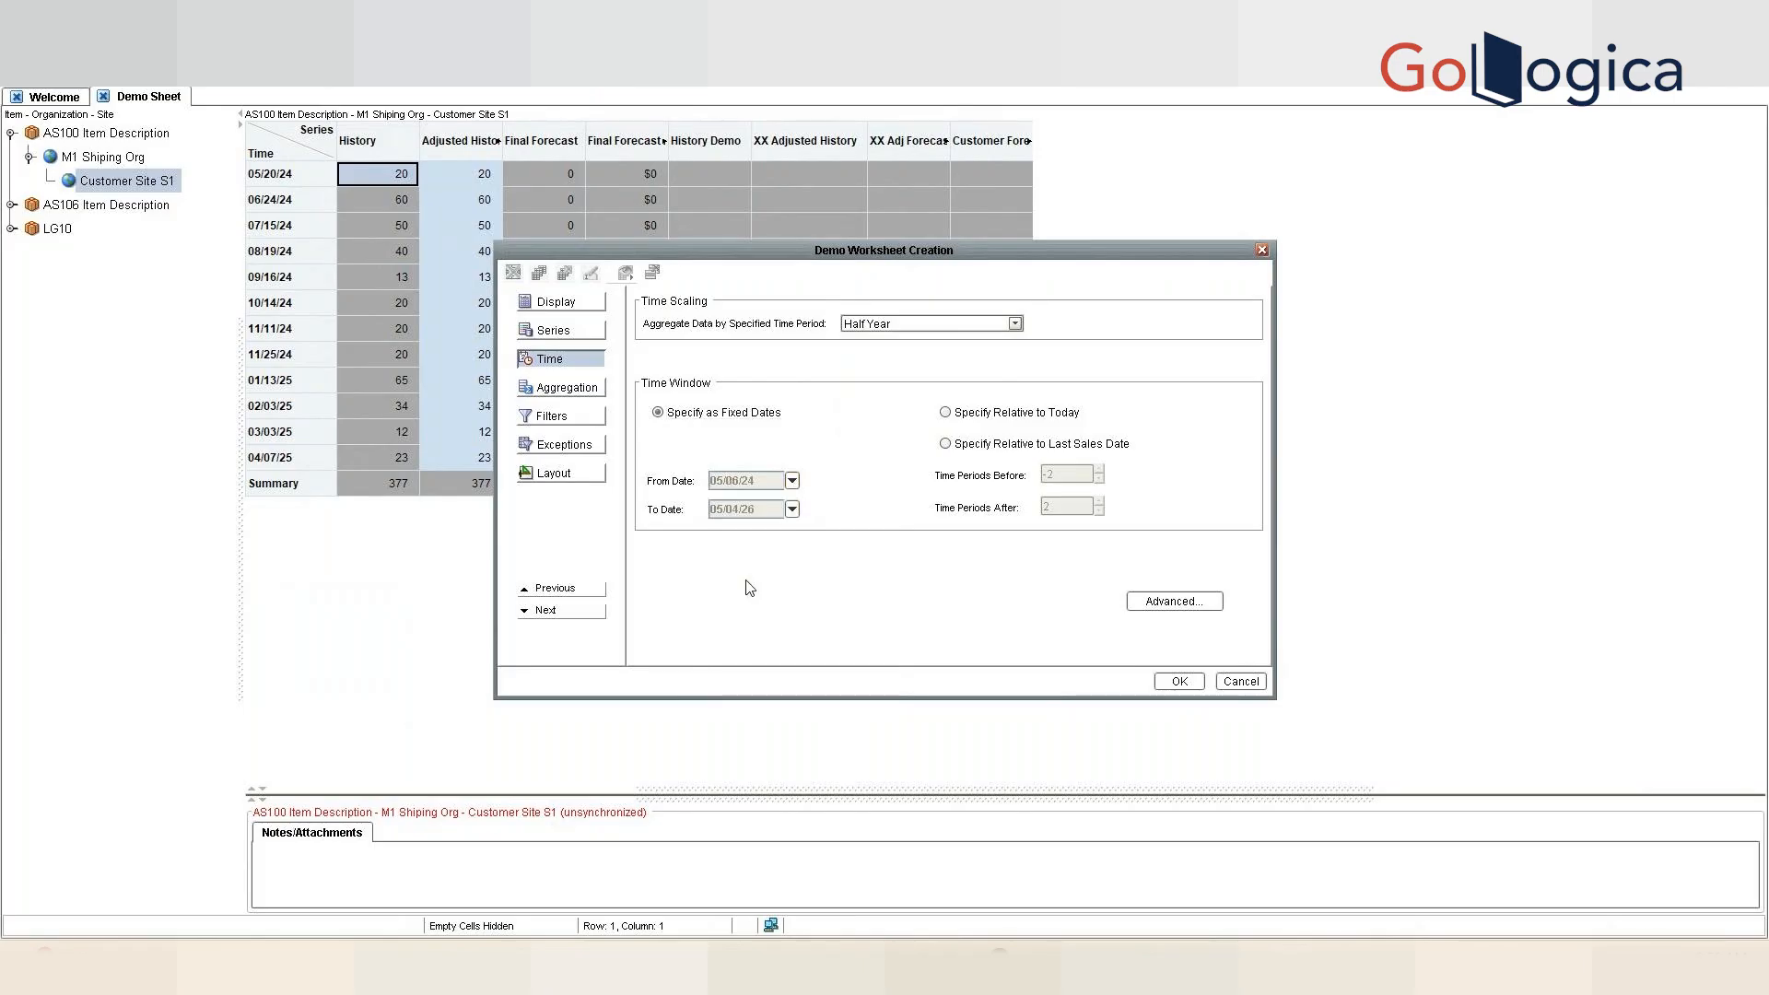
- Set the end date of the fixed time window to 05/05/25
left_click(791, 510)
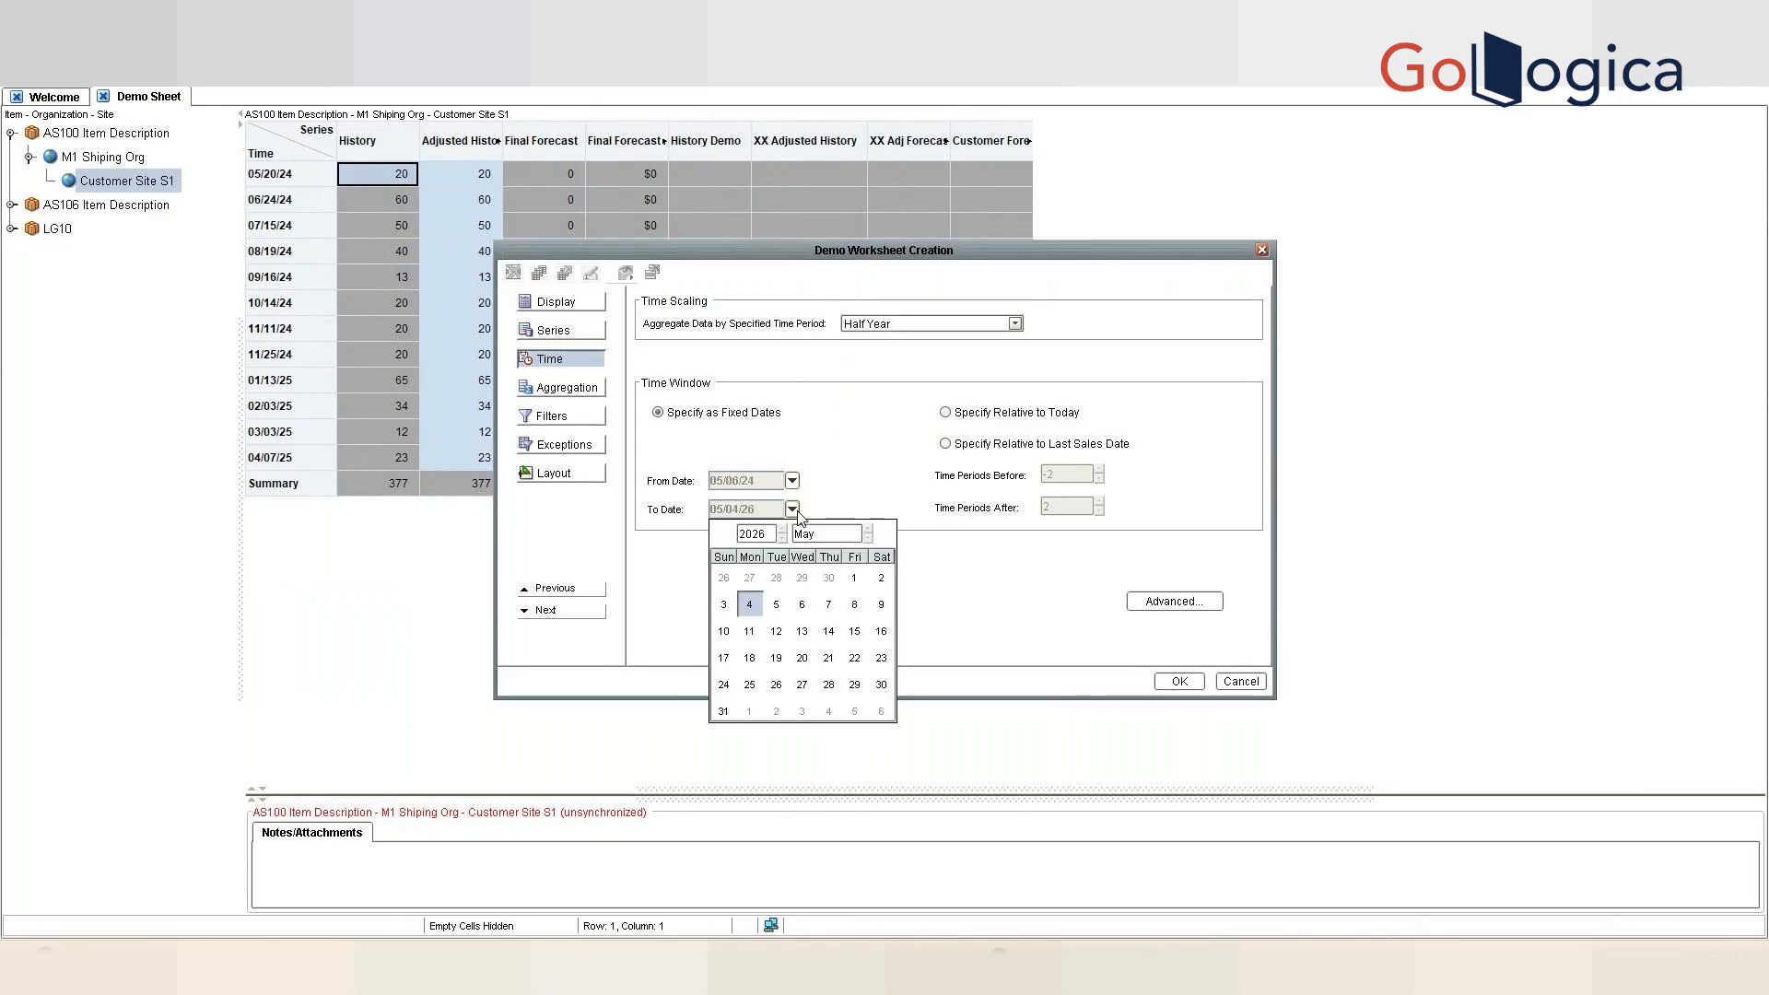
left_click(870, 529)
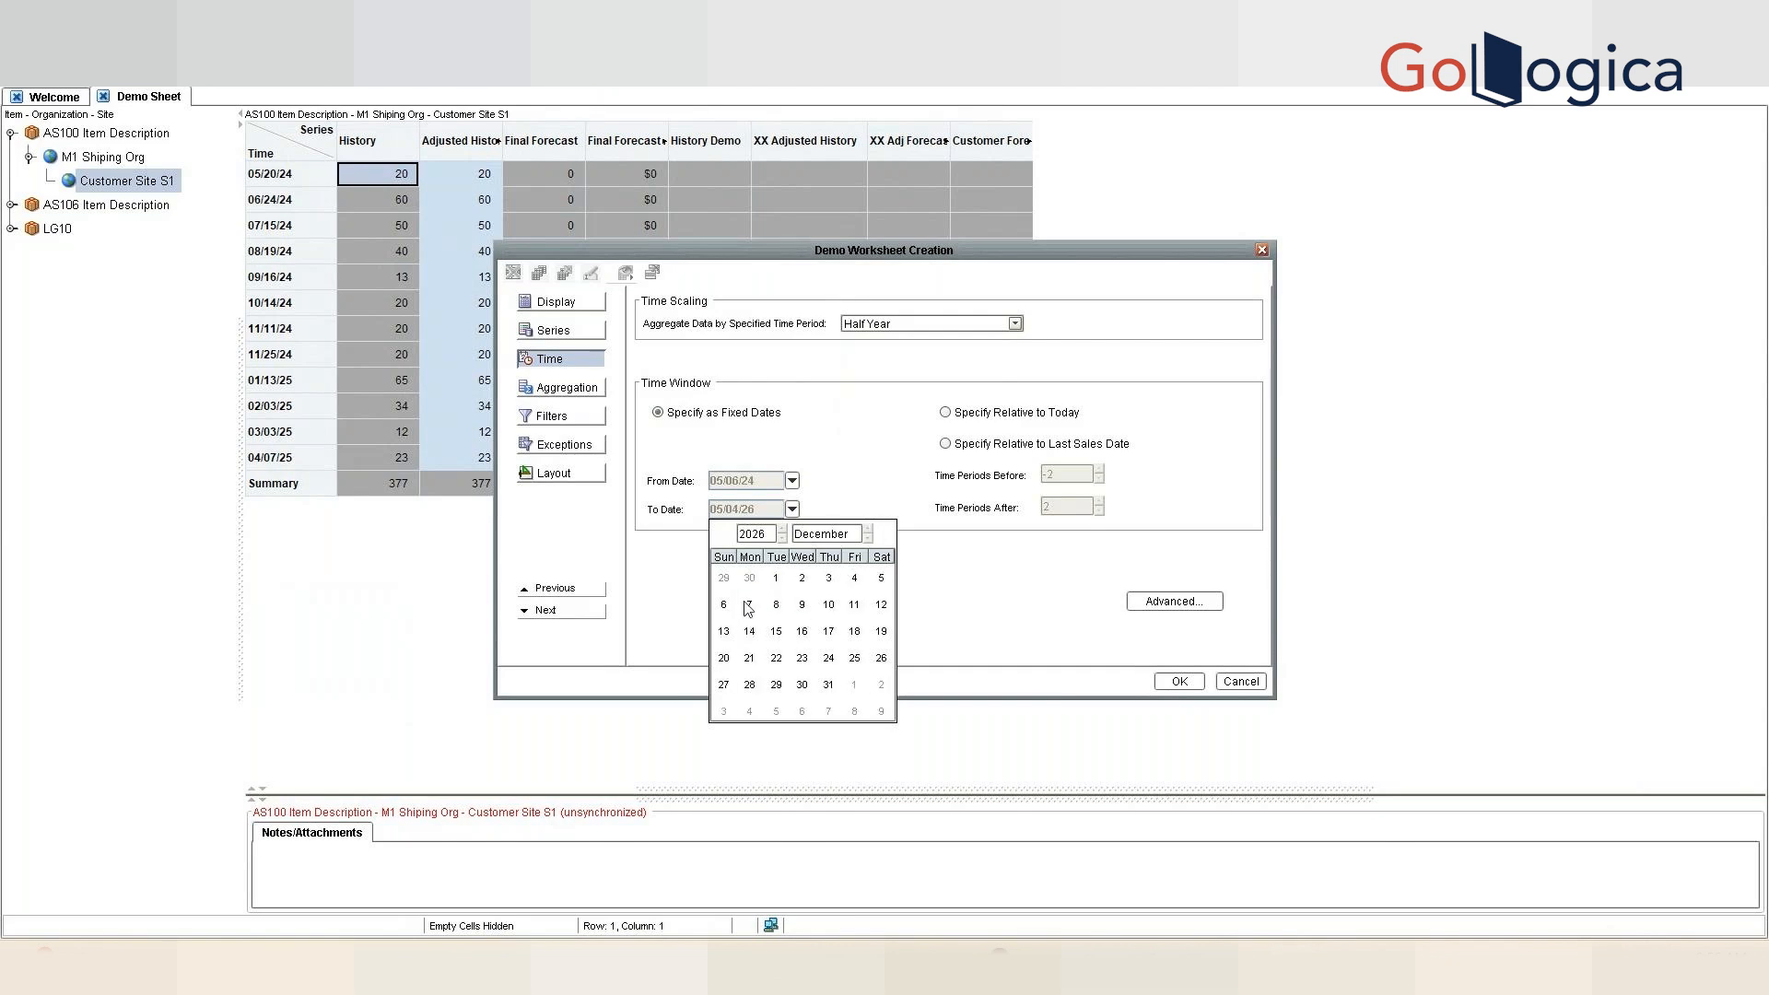
left_click(783, 540)
left_click(783, 539)
left_click(783, 540)
left_click(783, 540)
left_click(783, 540)
left_click(783, 530)
left_click(783, 531)
left_click(783, 531)
left_click(783, 531)
left_click(783, 530)
left_click(782, 539)
left_click(782, 539)
left_click(782, 539)
left_click(782, 529)
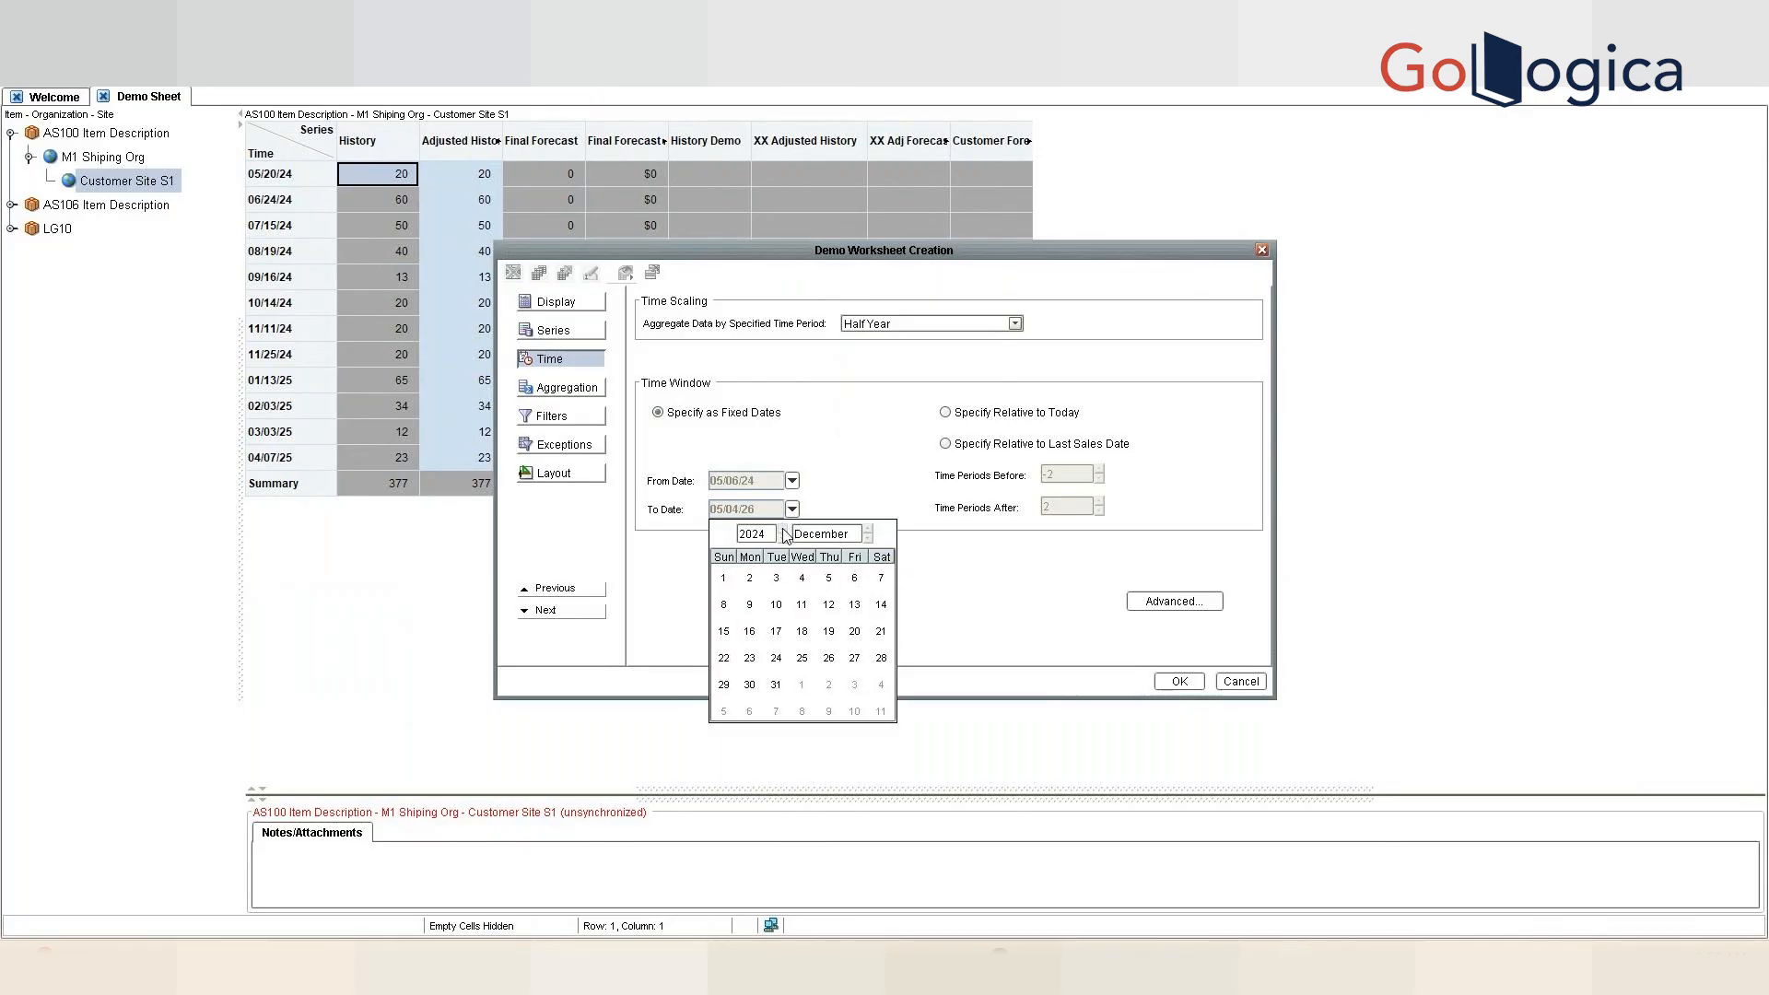
left_click(869, 540)
left_click(869, 540)
left_click(869, 540)
left_click(868, 540)
left_click(869, 540)
left_click(869, 540)
left_click(869, 540)
left_click(750, 605)
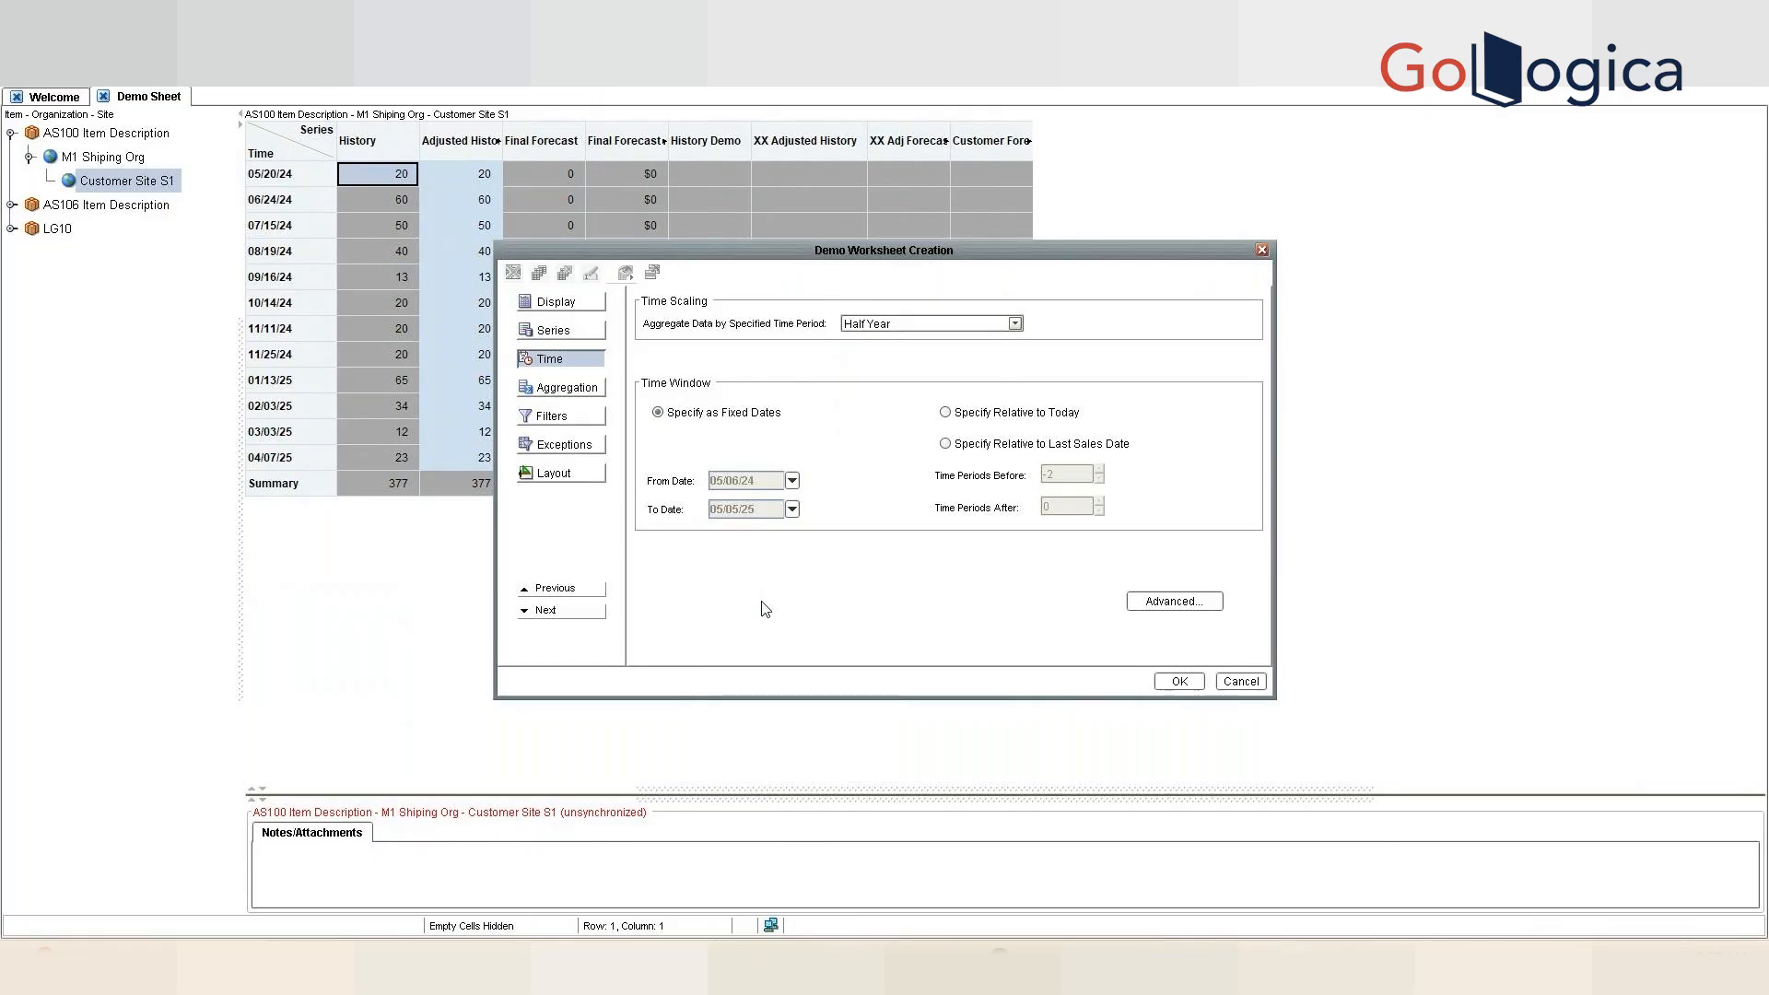
- Specify the time window relative to today and aggregate the data by Week
left_click(946, 413)
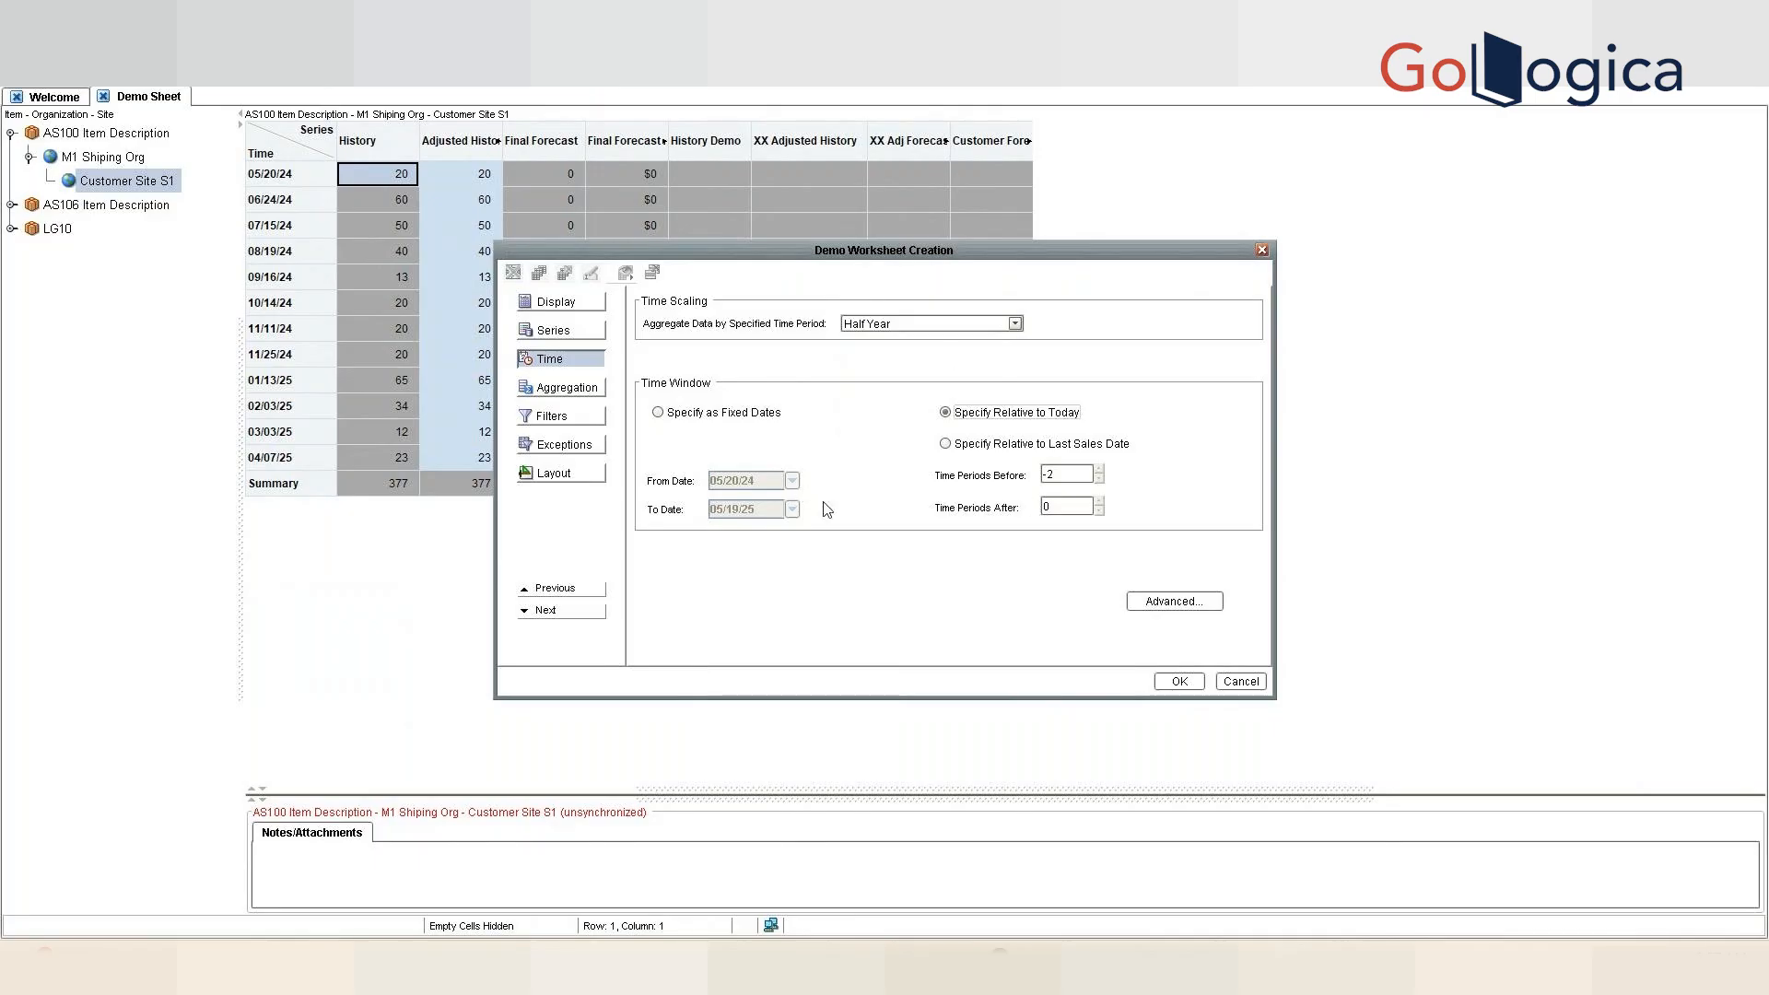
left_click(926, 324)
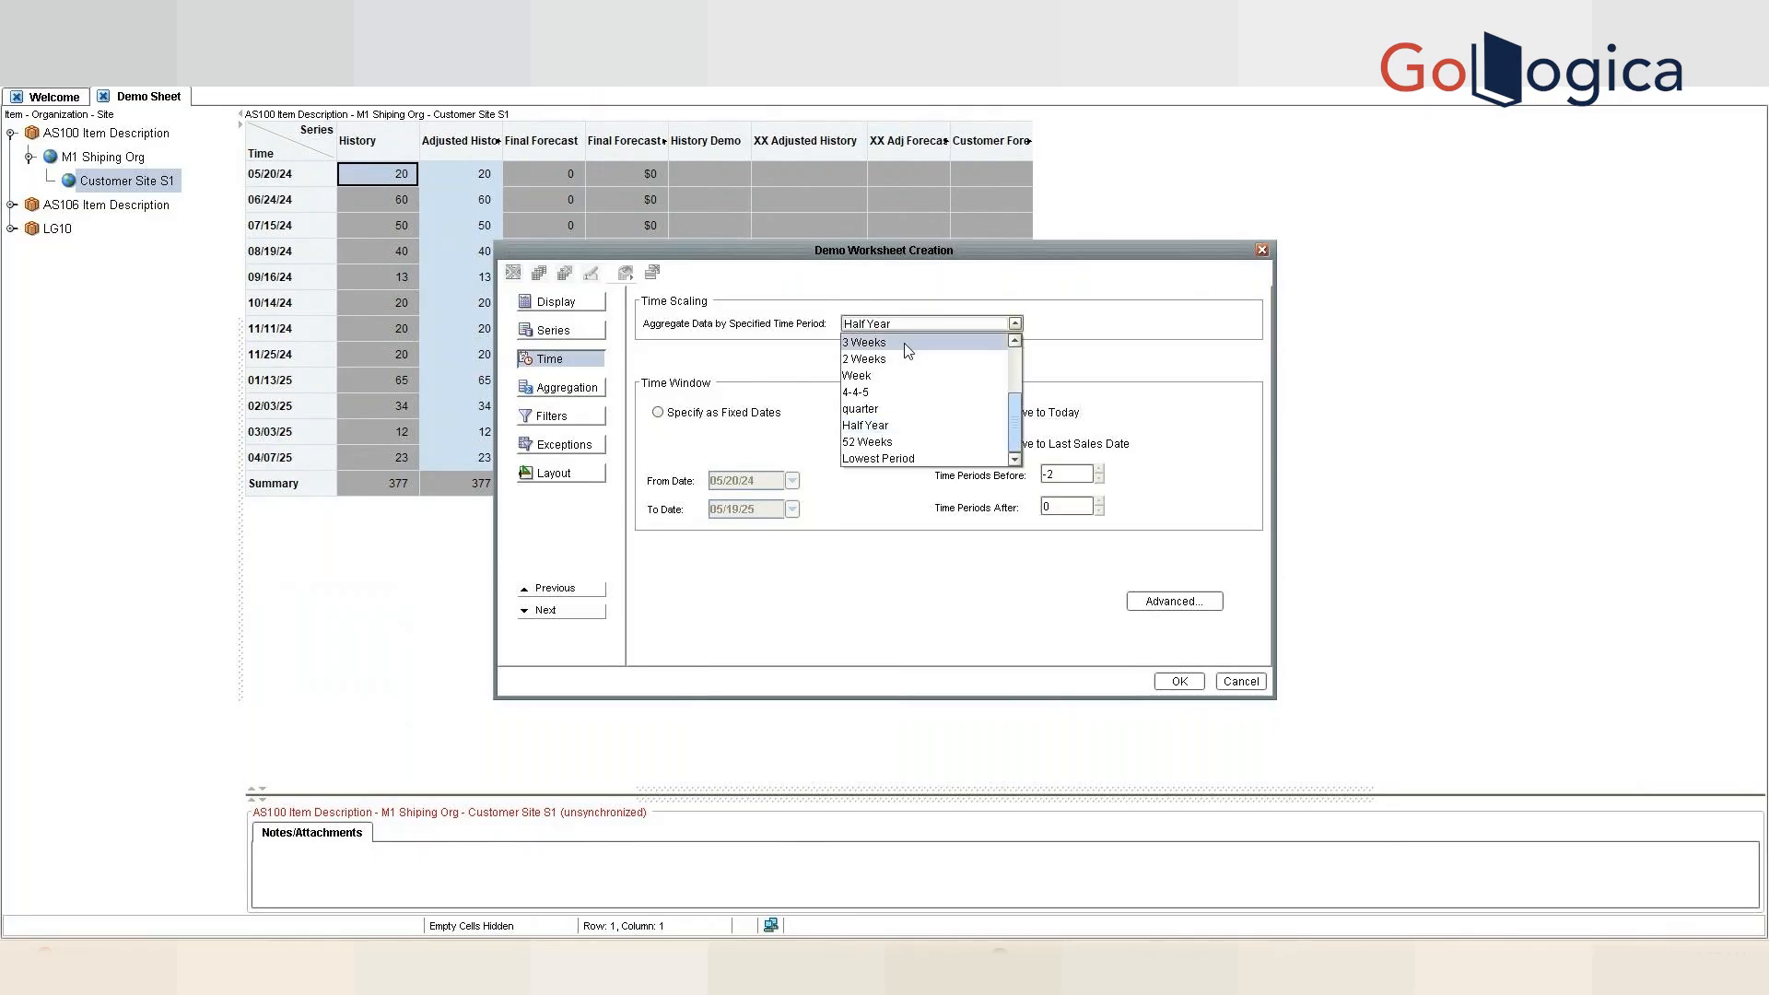
left_click(898, 376)
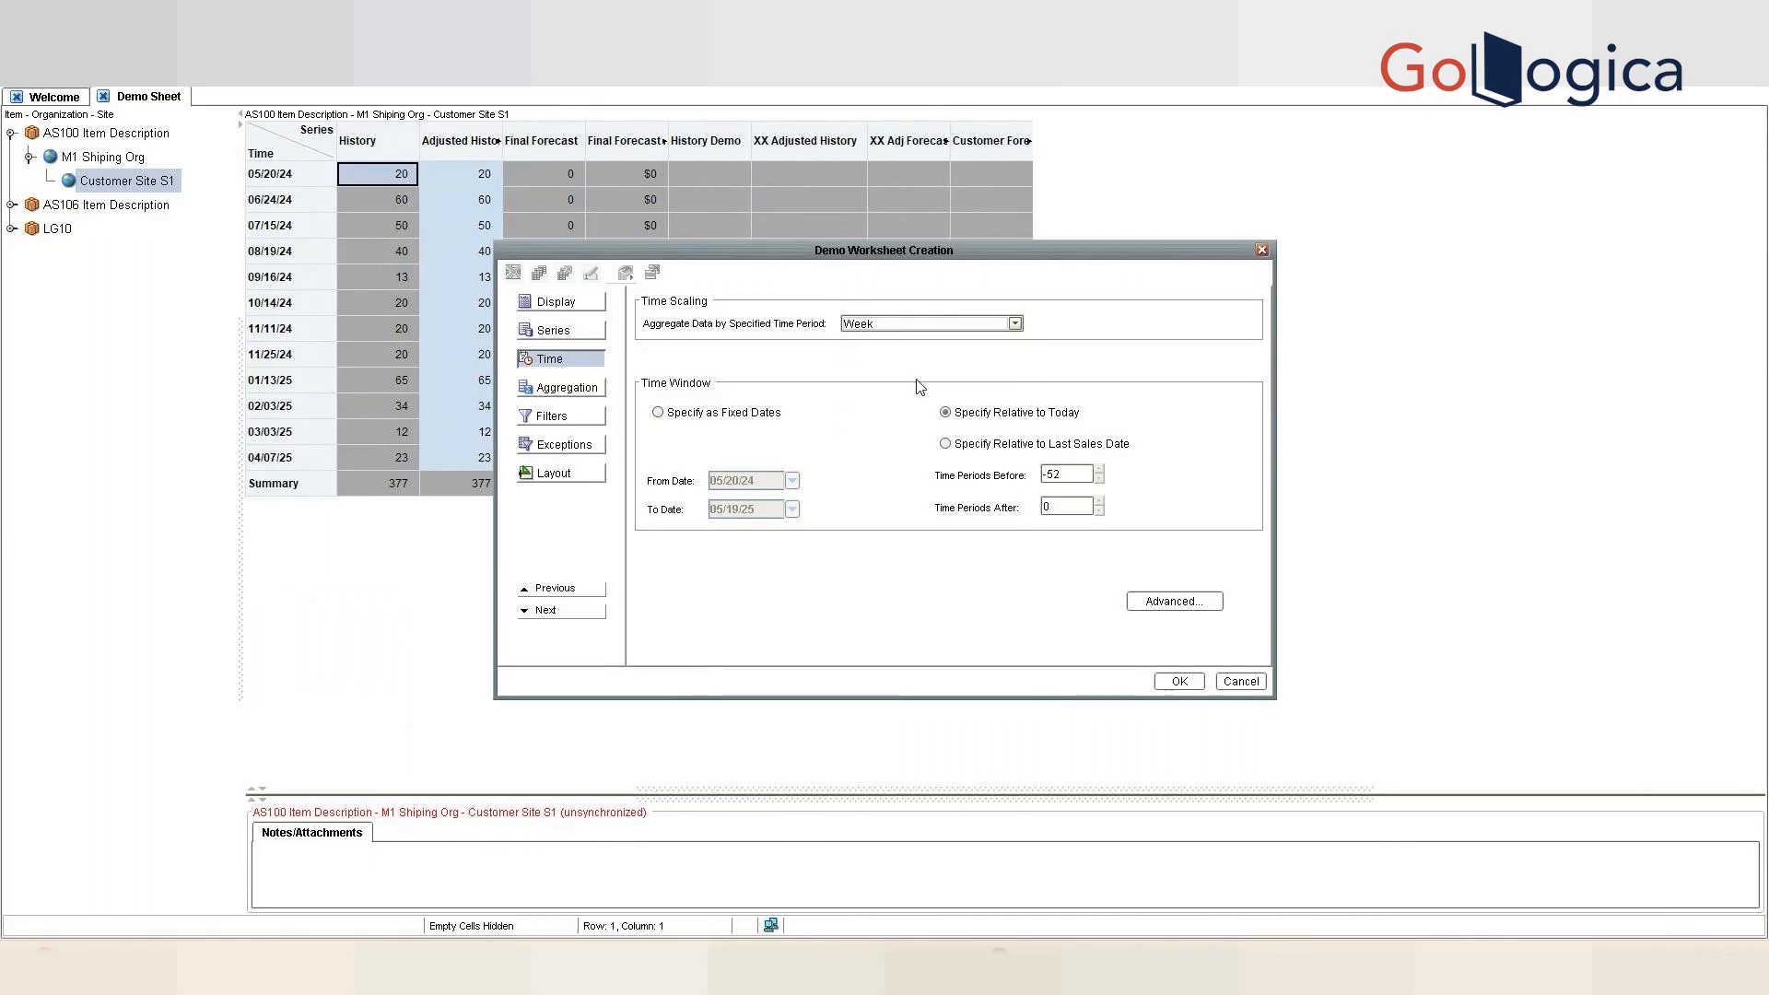
left_click(952, 326)
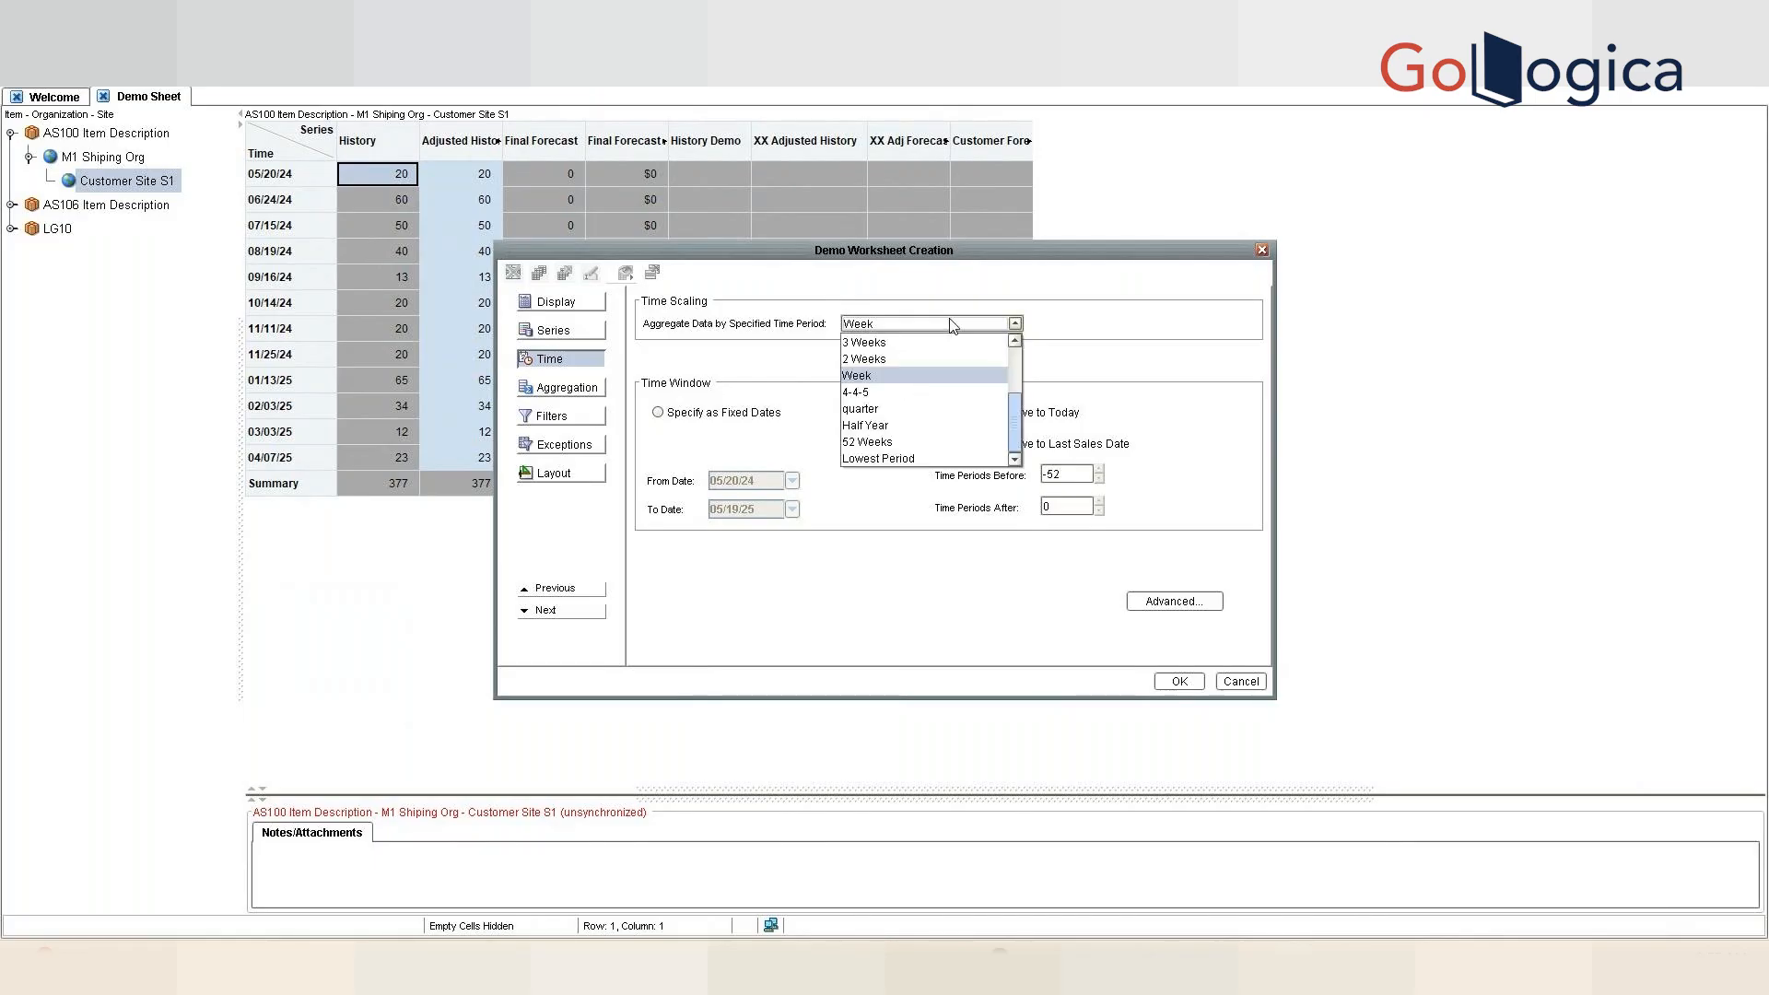
left_click(884, 375)
- Set the relative time window to -2 time periods before and 2 time periods after
left_click(1056, 478)
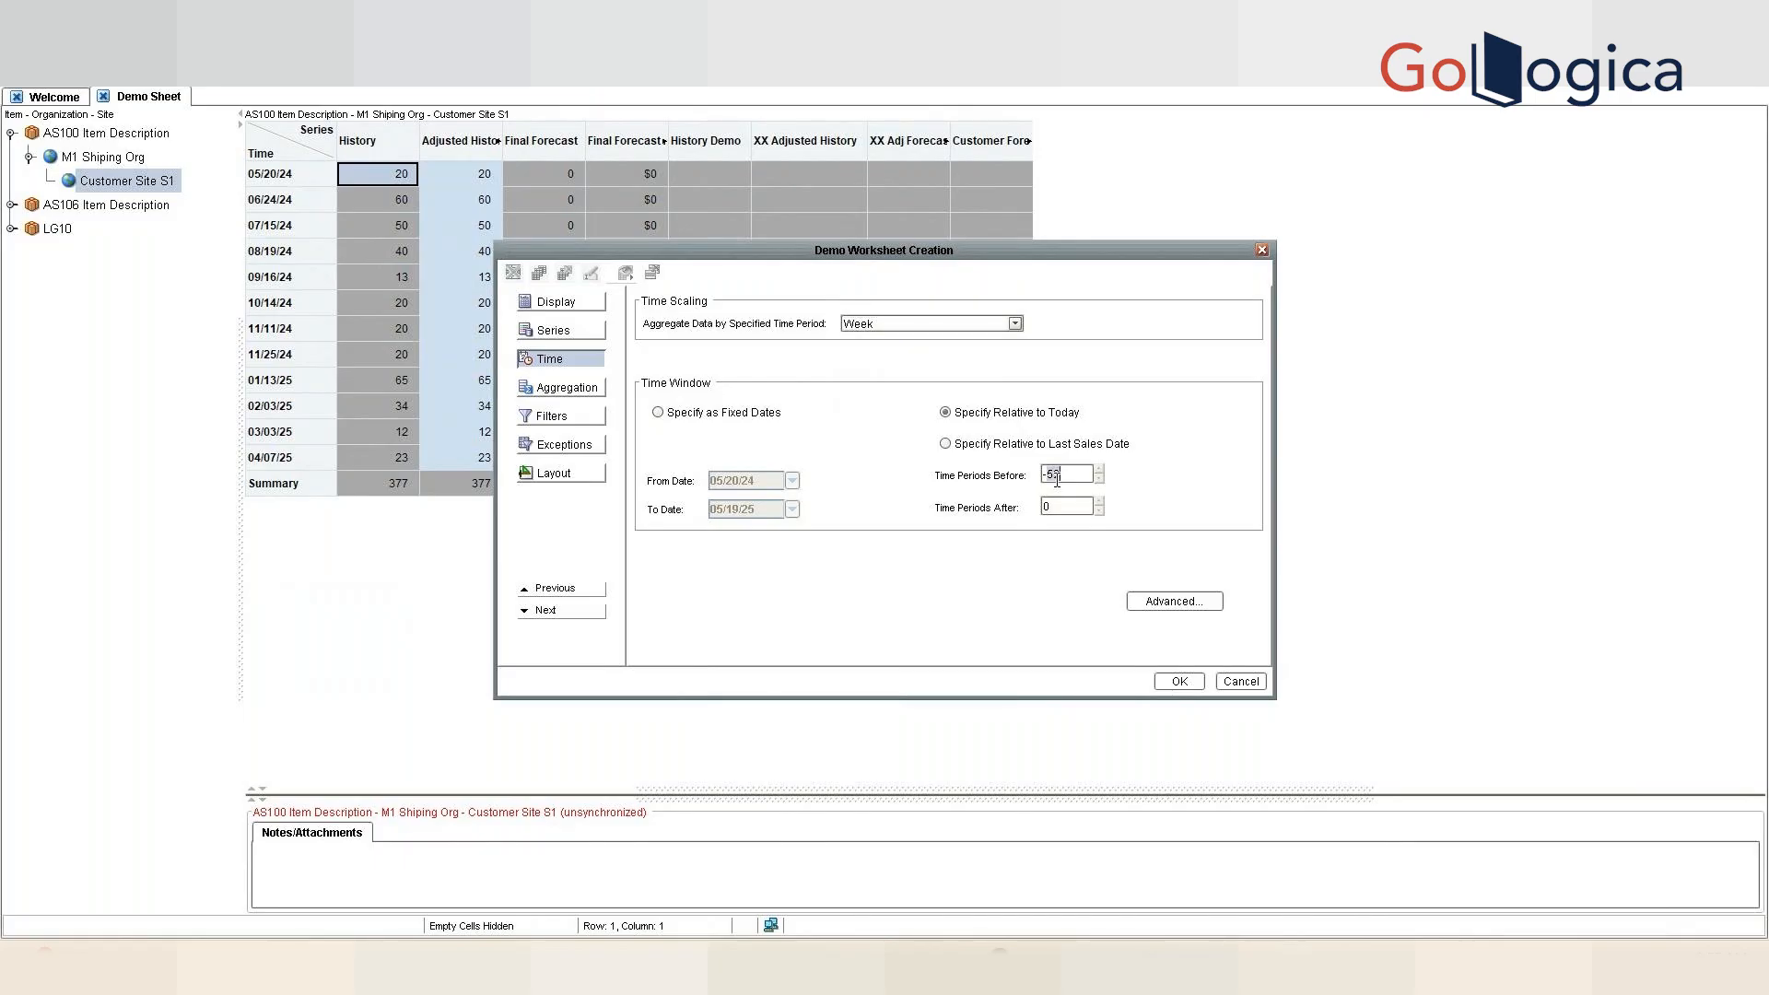
key("BackSpace")
key("BackSpace")
type("2")
type("2")
left_click(1073, 478)
left_click(1073, 507)
left_click(1065, 474)
double_click(1065, 474)
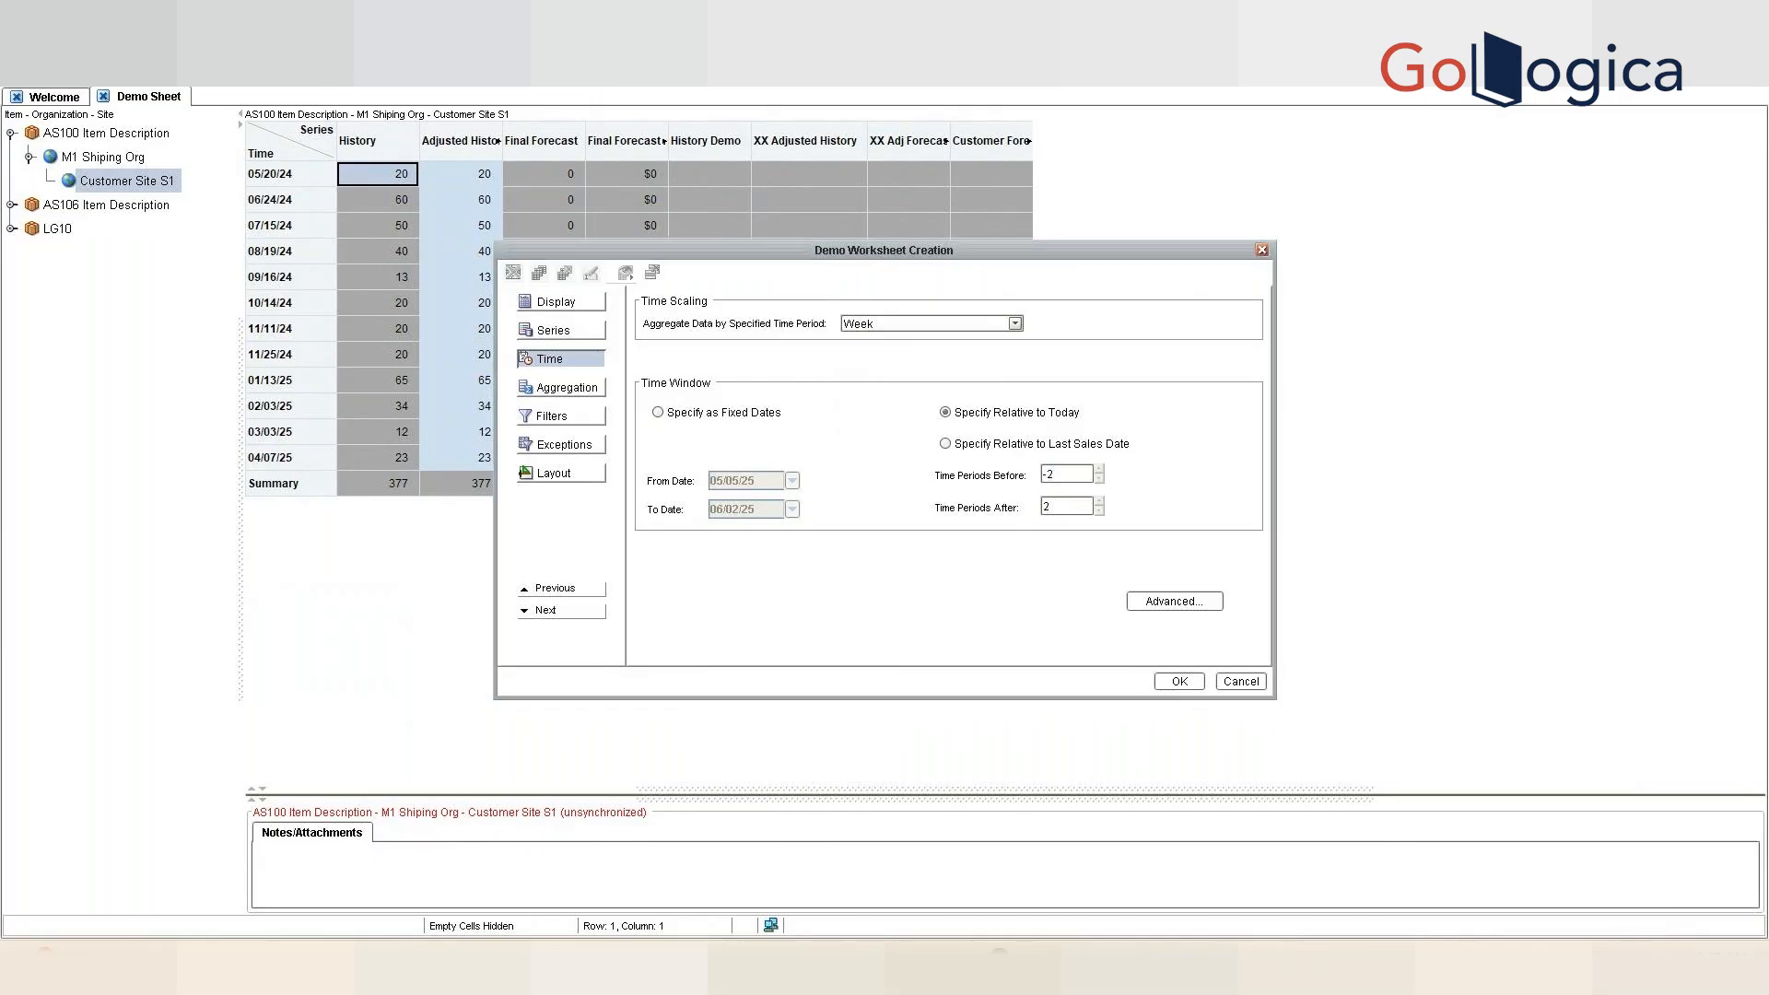
- Compare the weekly time window's dates with the system calendar for May 2025, leaving the window relative to today
left_click(1697, 962)
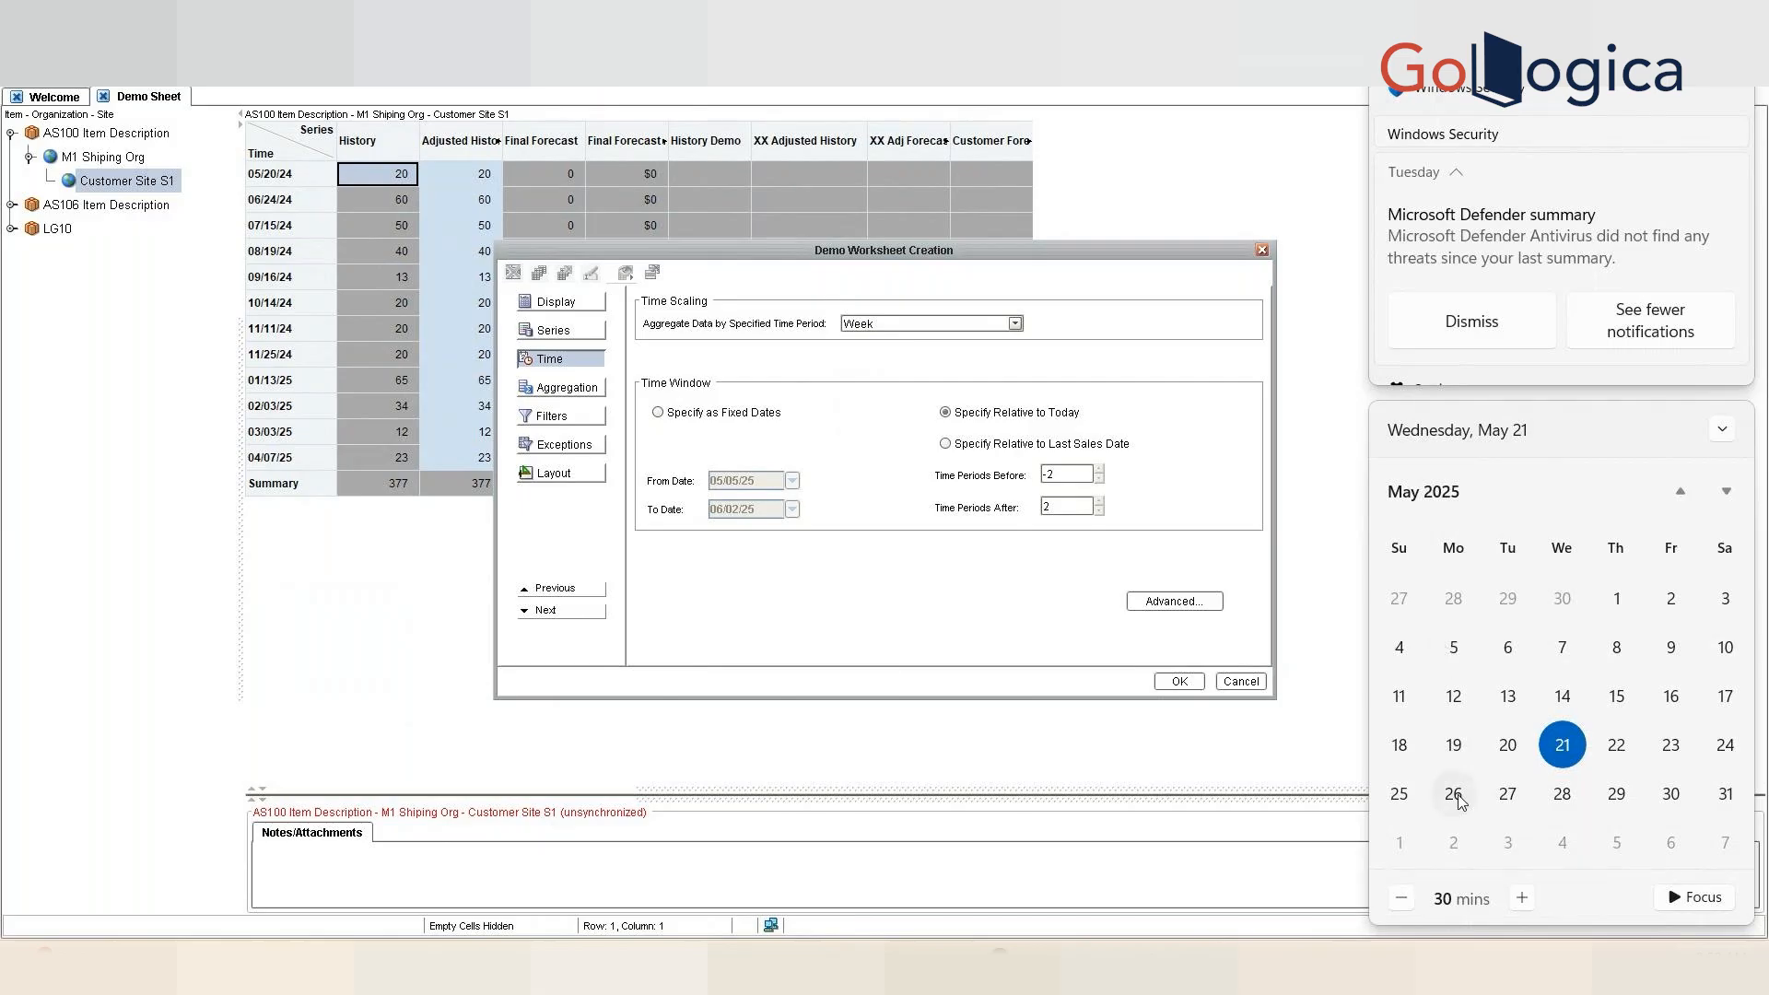
left_click(1461, 846)
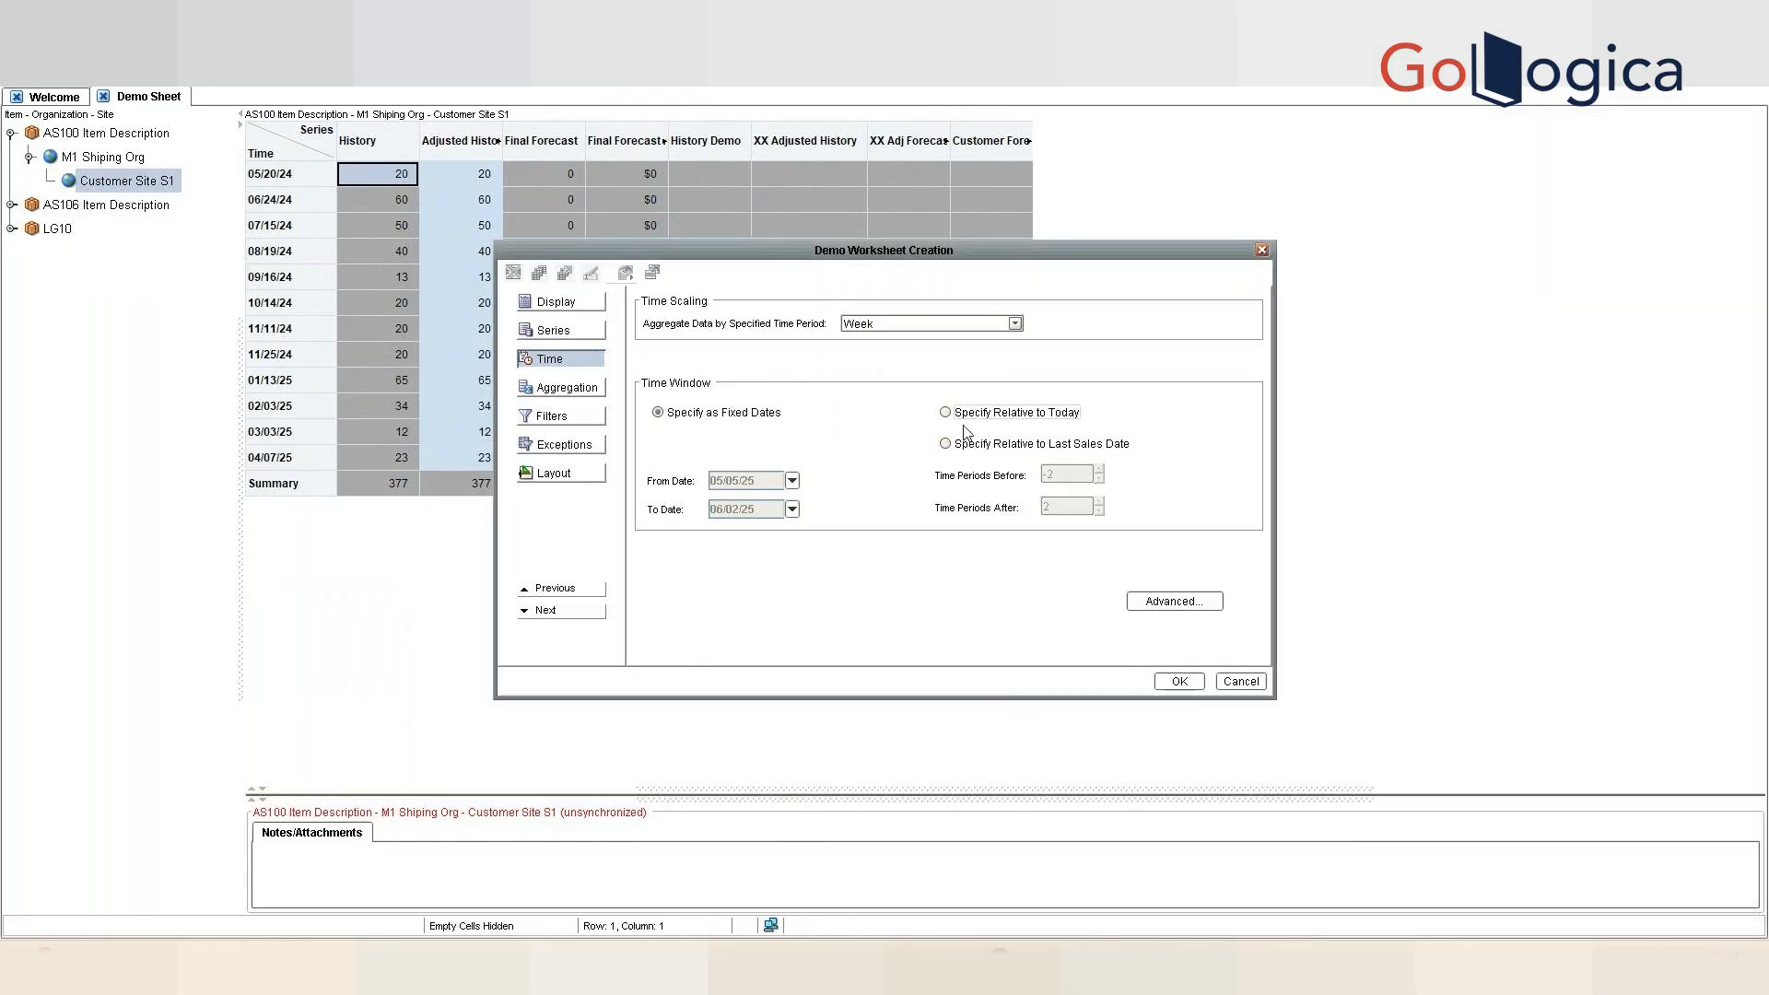
left_click(968, 414)
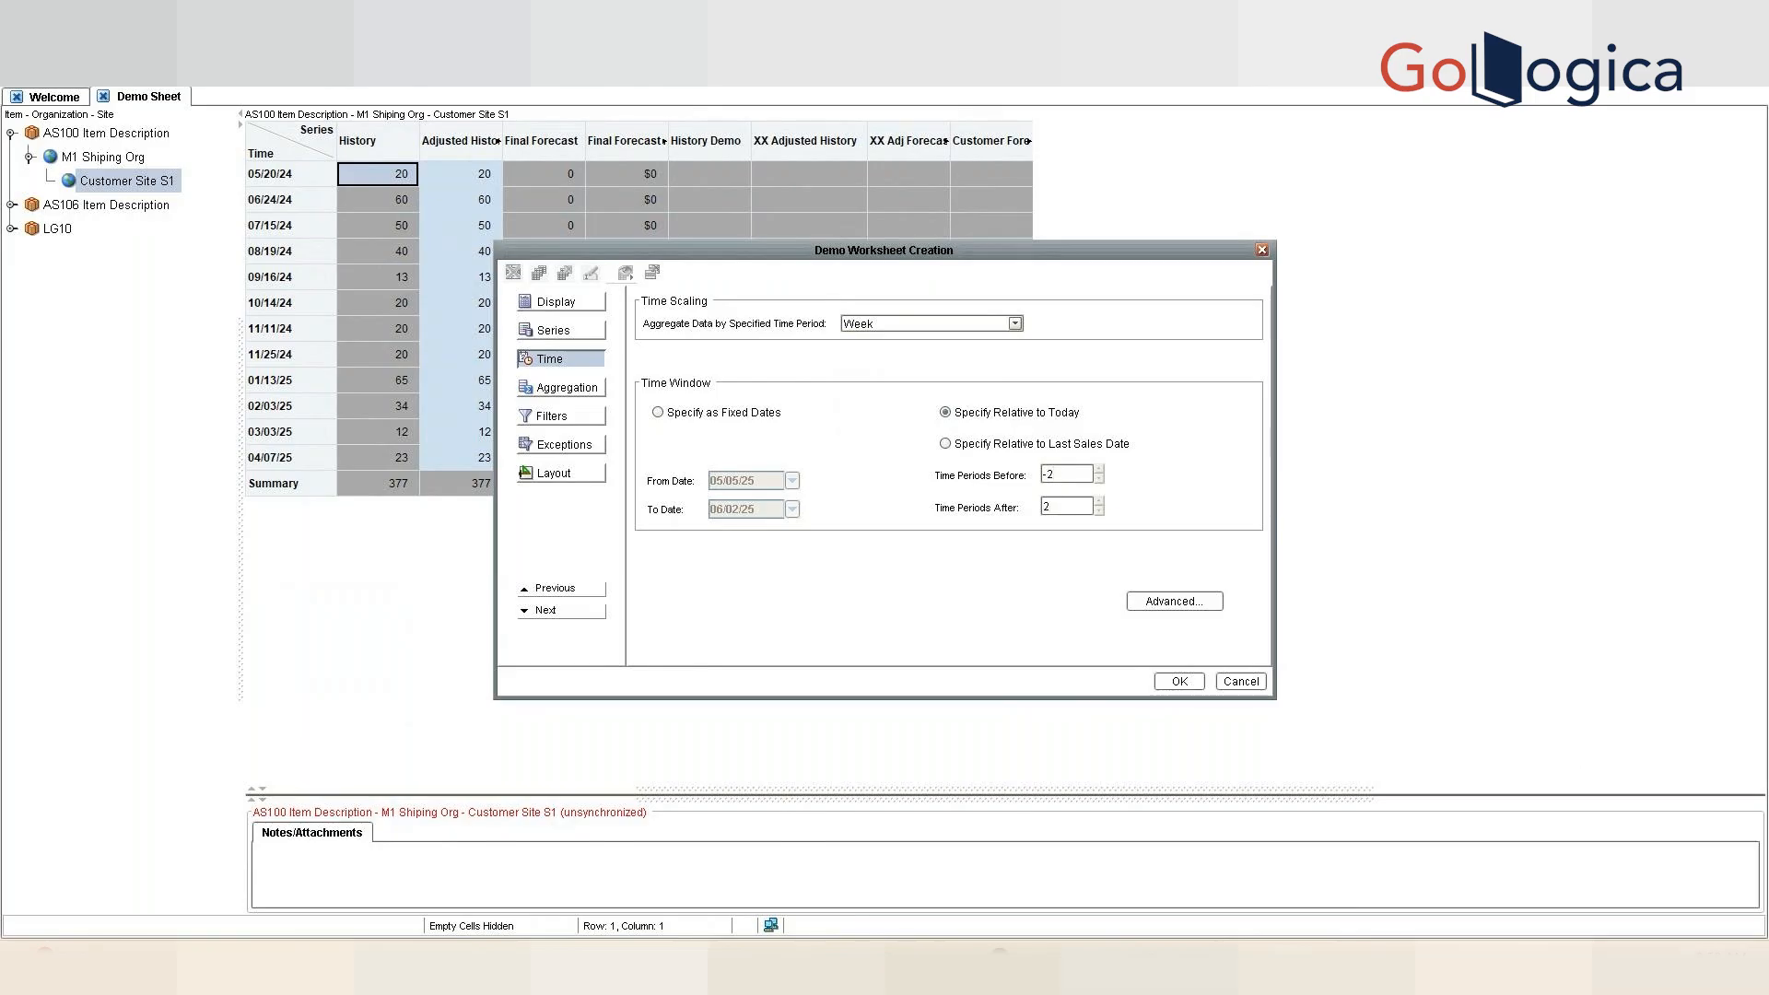
left_click(1704, 960)
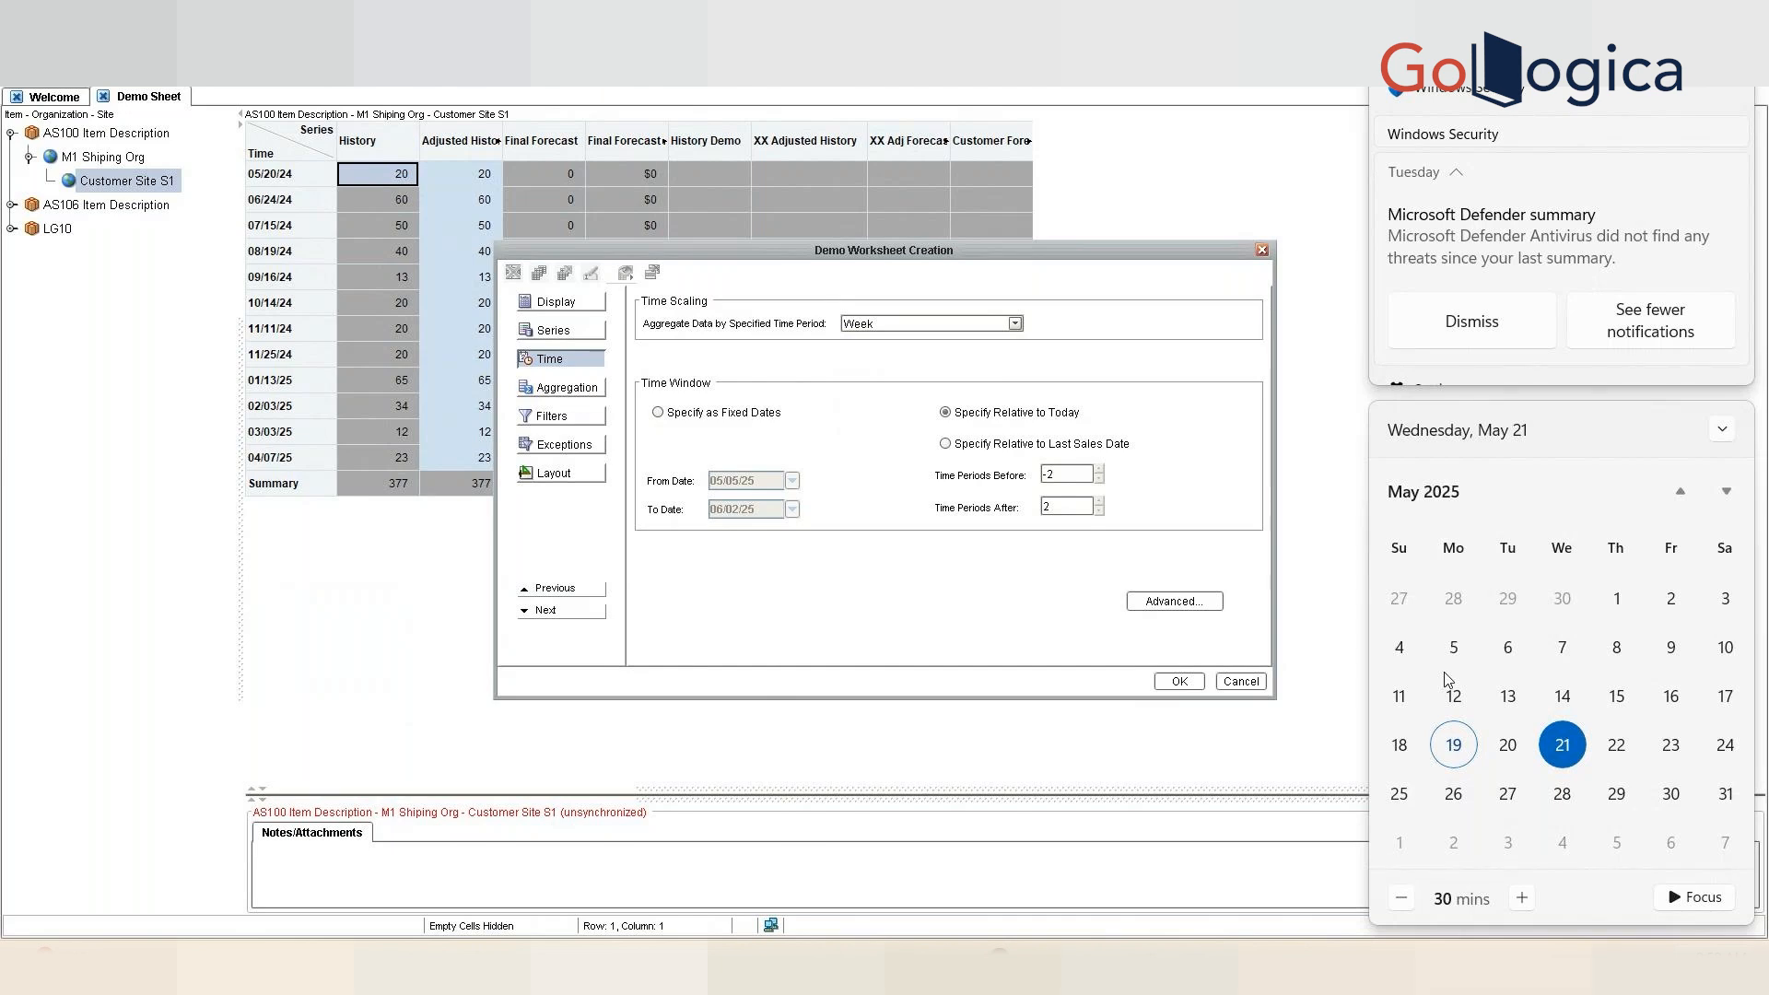
left_click(1460, 806)
left_click(1456, 840)
left_click(960, 448)
left_click(947, 417)
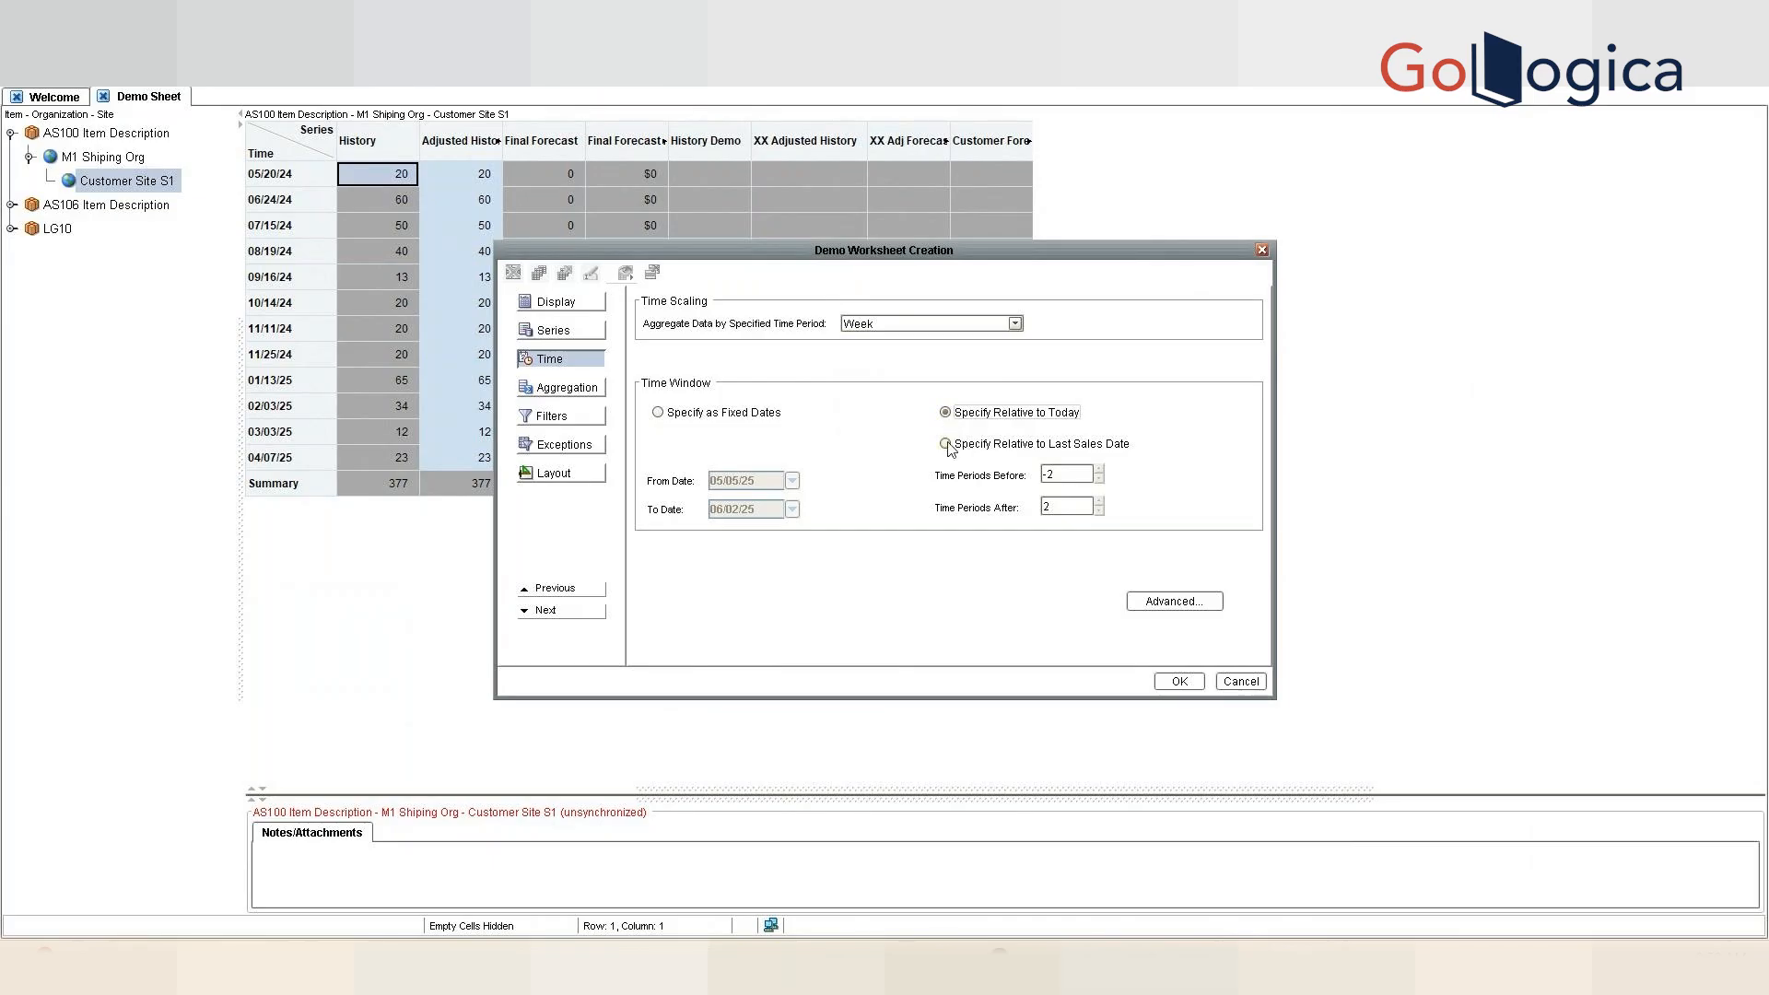
- Specify the time window relative to the last sales date and enter 3 for the time periods before
left_click(947, 444)
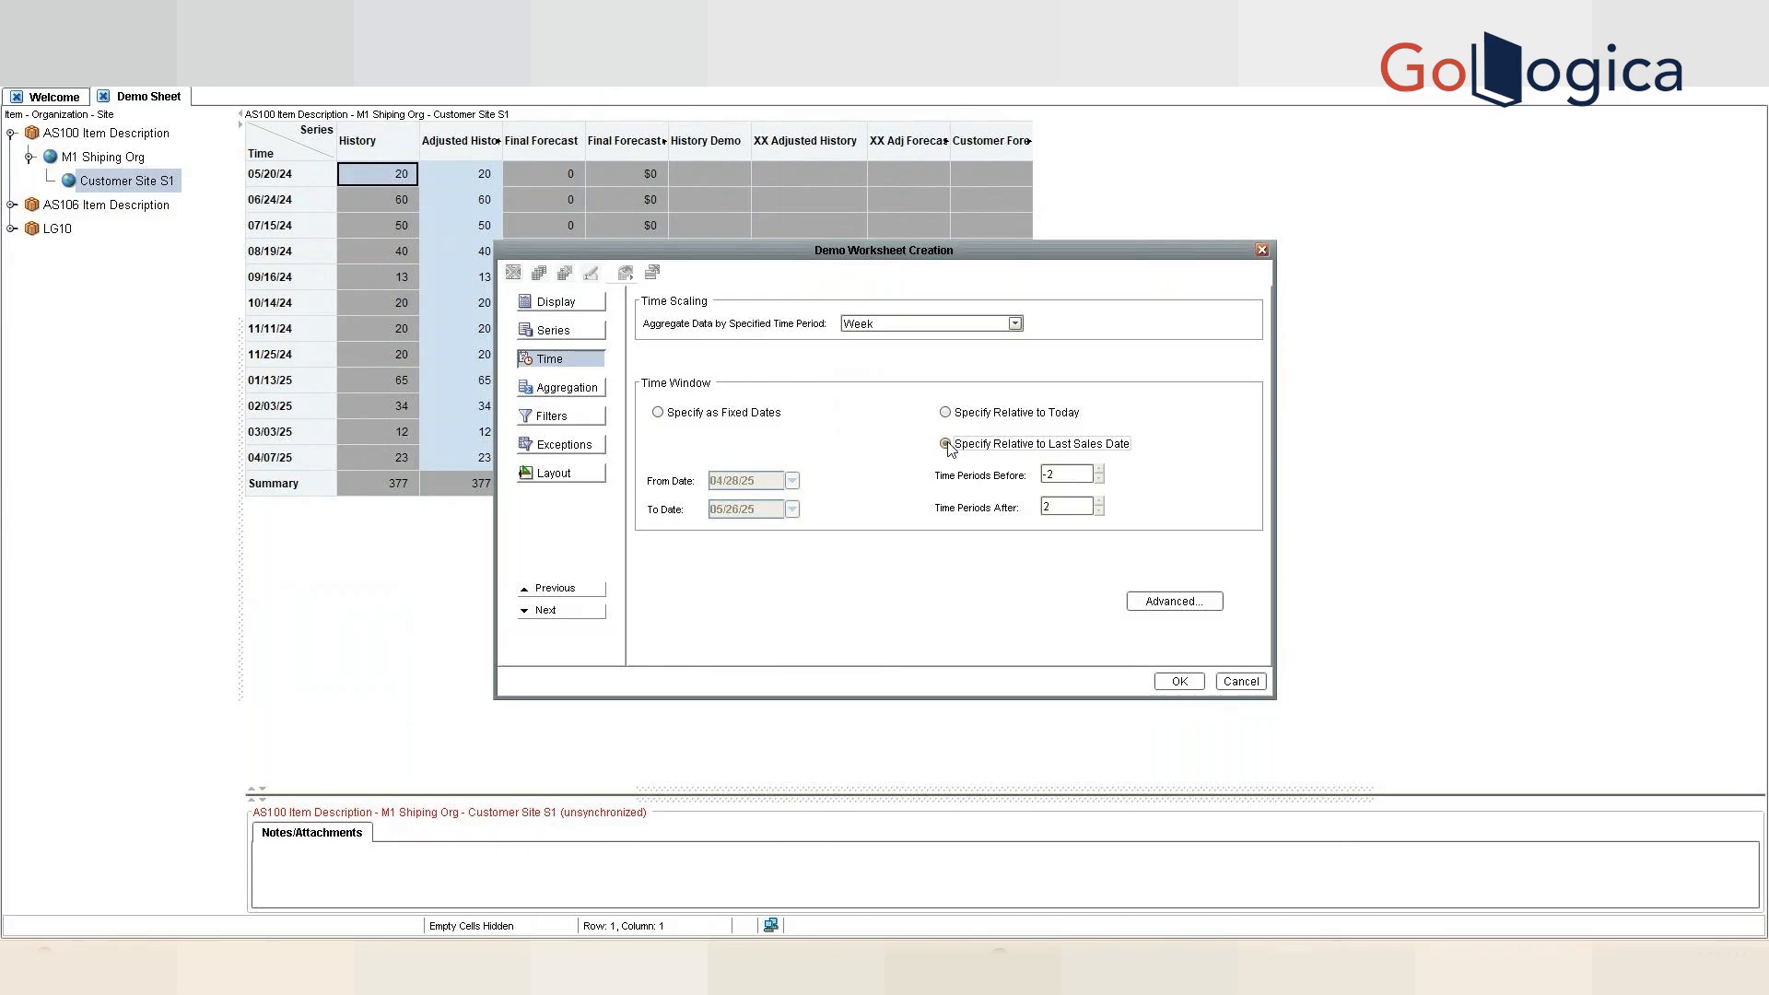
left_click(1070, 500)
left_click(1069, 477)
type("3")
left_click(1062, 506)
- Switch to Oracle SQL Developer and run "select max(sales_date) from sales_data where actual_quantity>0;" below the existing query
mouse_move(1040, 965)
left_click(1023, 864)
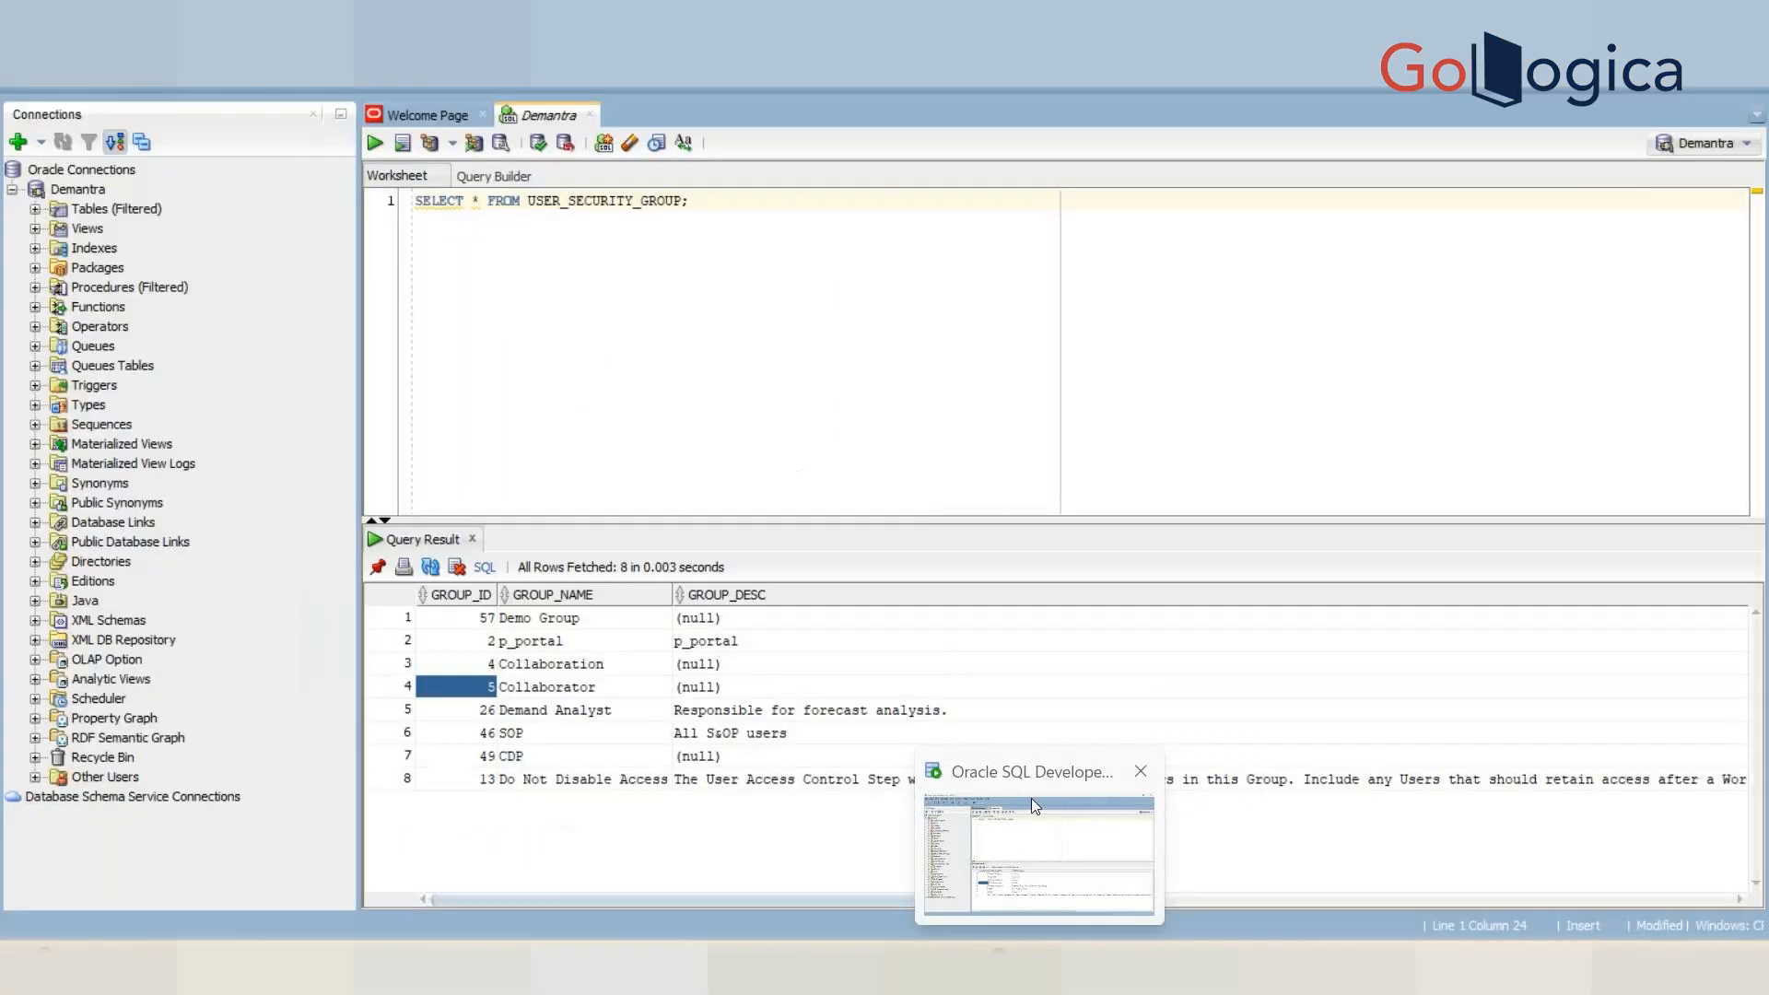
key("Return")
key("Return")
key("Return")
type("se")
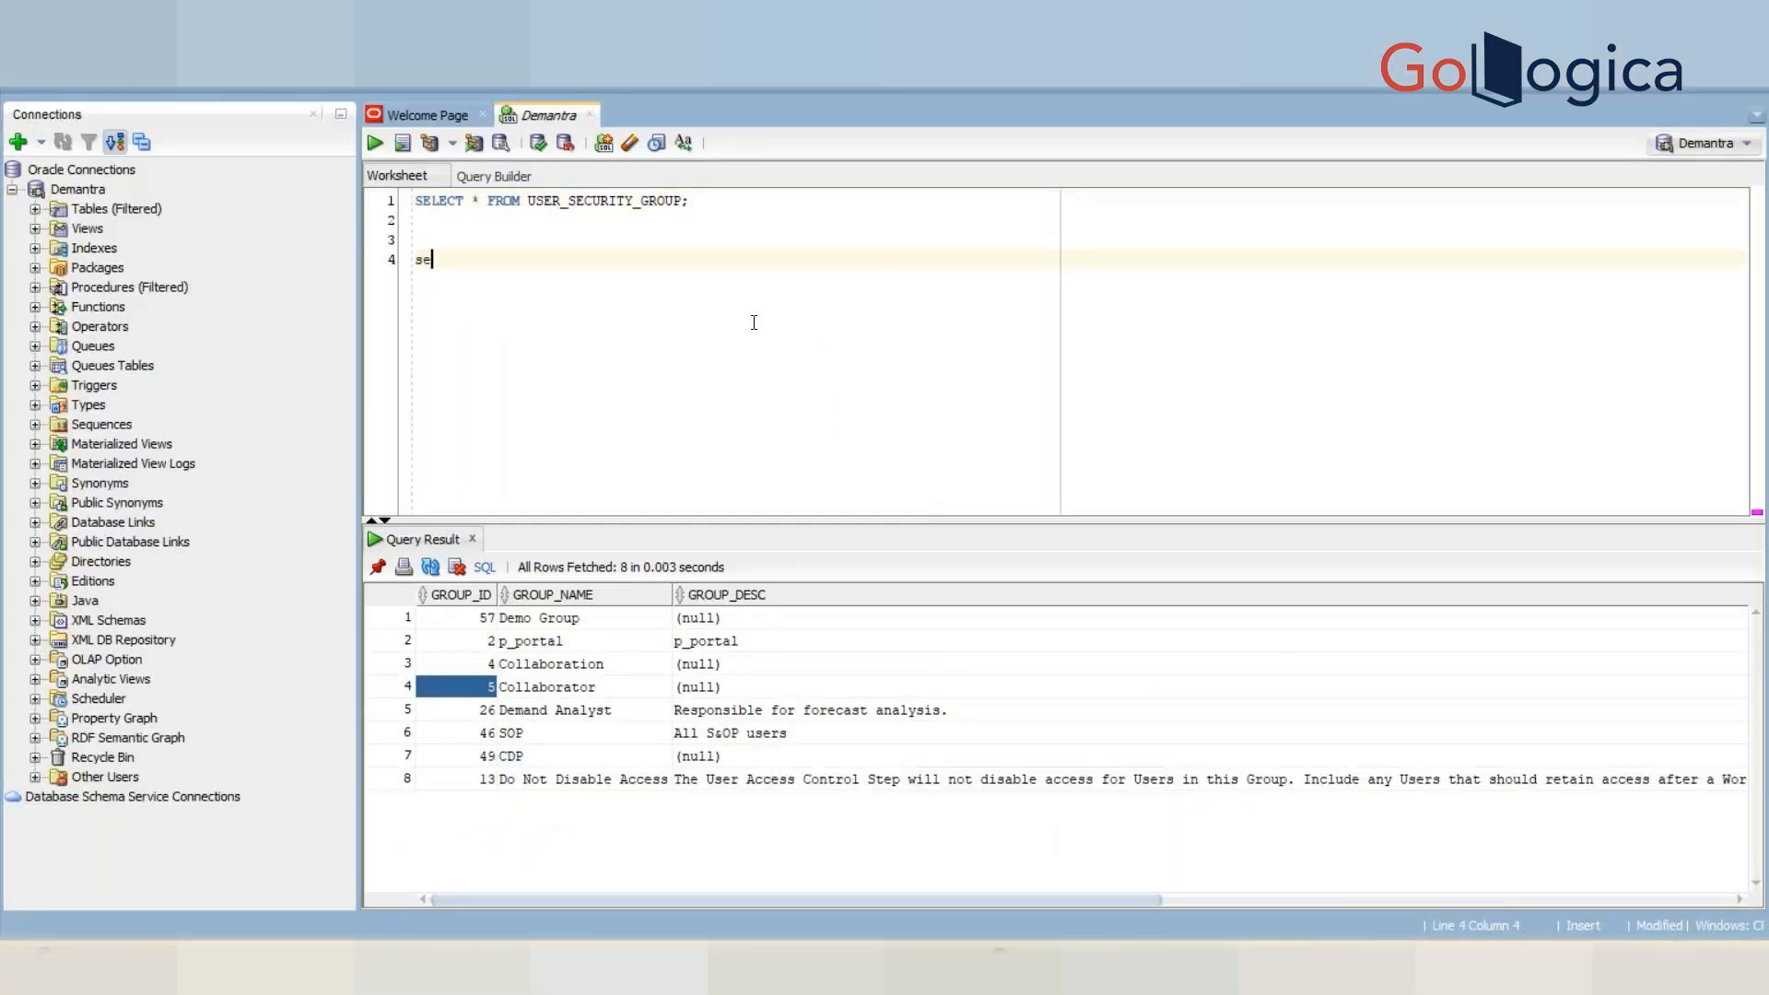
type("lect max(sales_date) from sales_da")
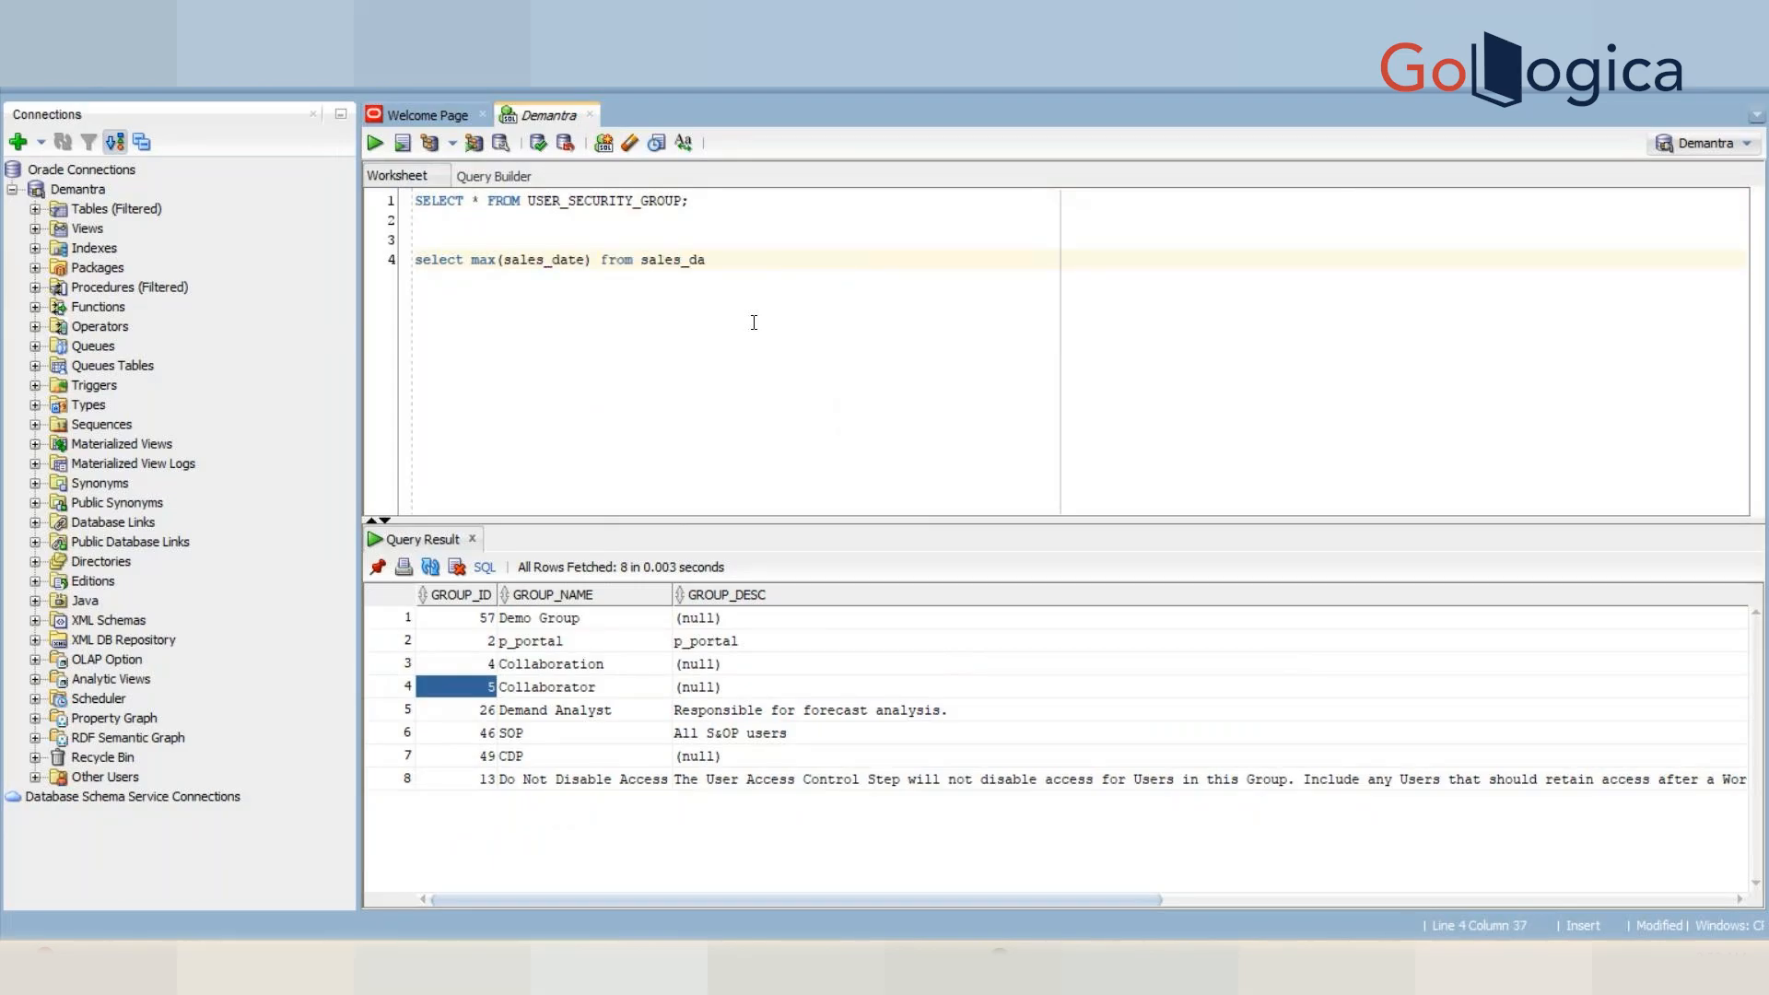
type("ta where actual_quantity>0;")
key("ctrl+Return")
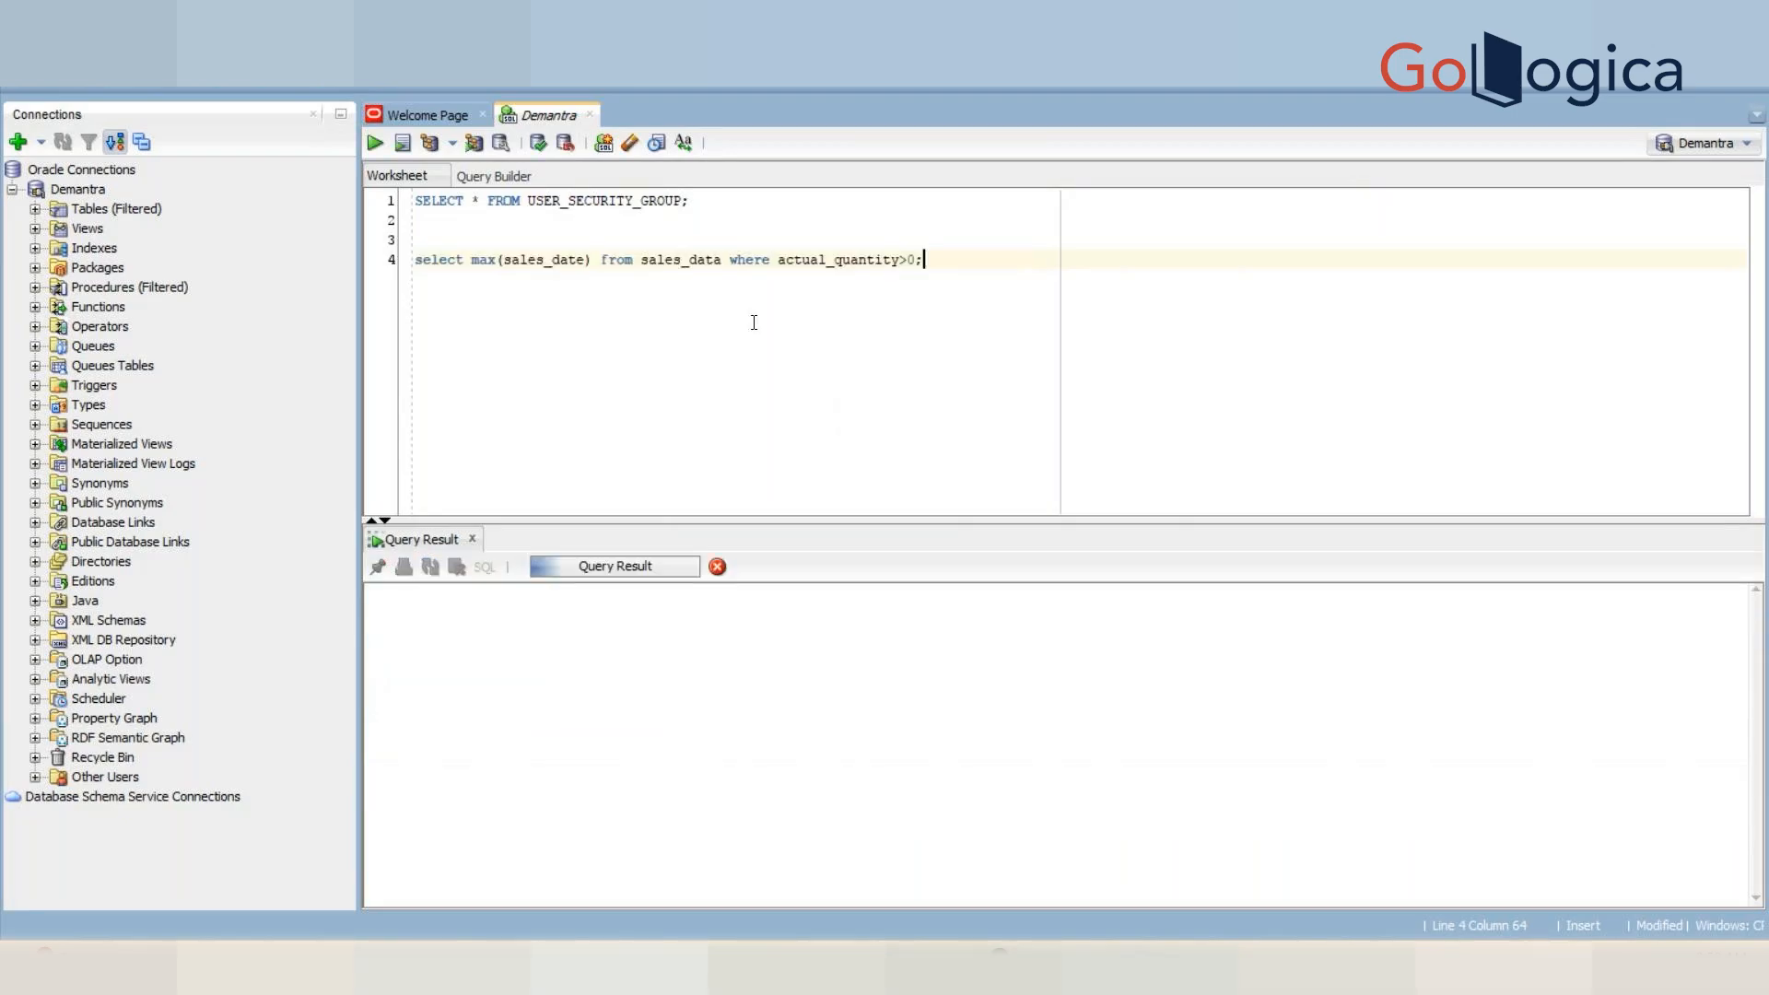
- Note the returned sales date below the query as the comment "--07-APR-25"
left_click(458, 625)
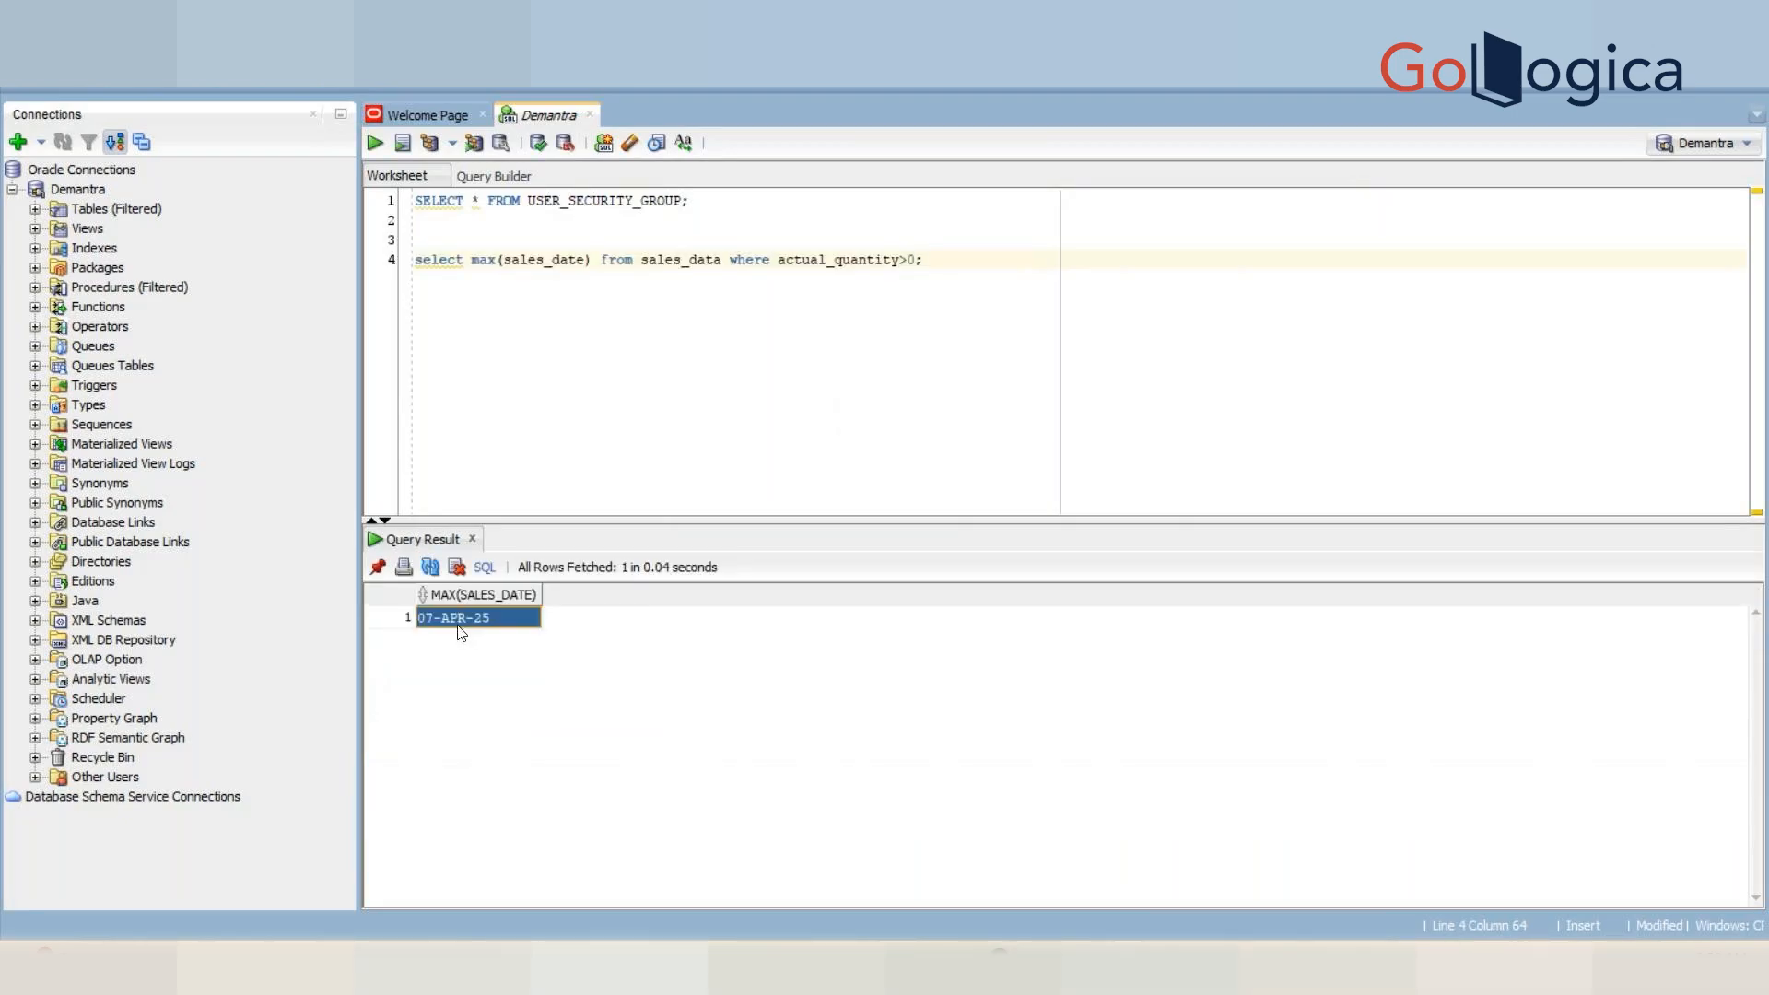
left_click(993, 304)
key("Return")
key("Return")
type("--")
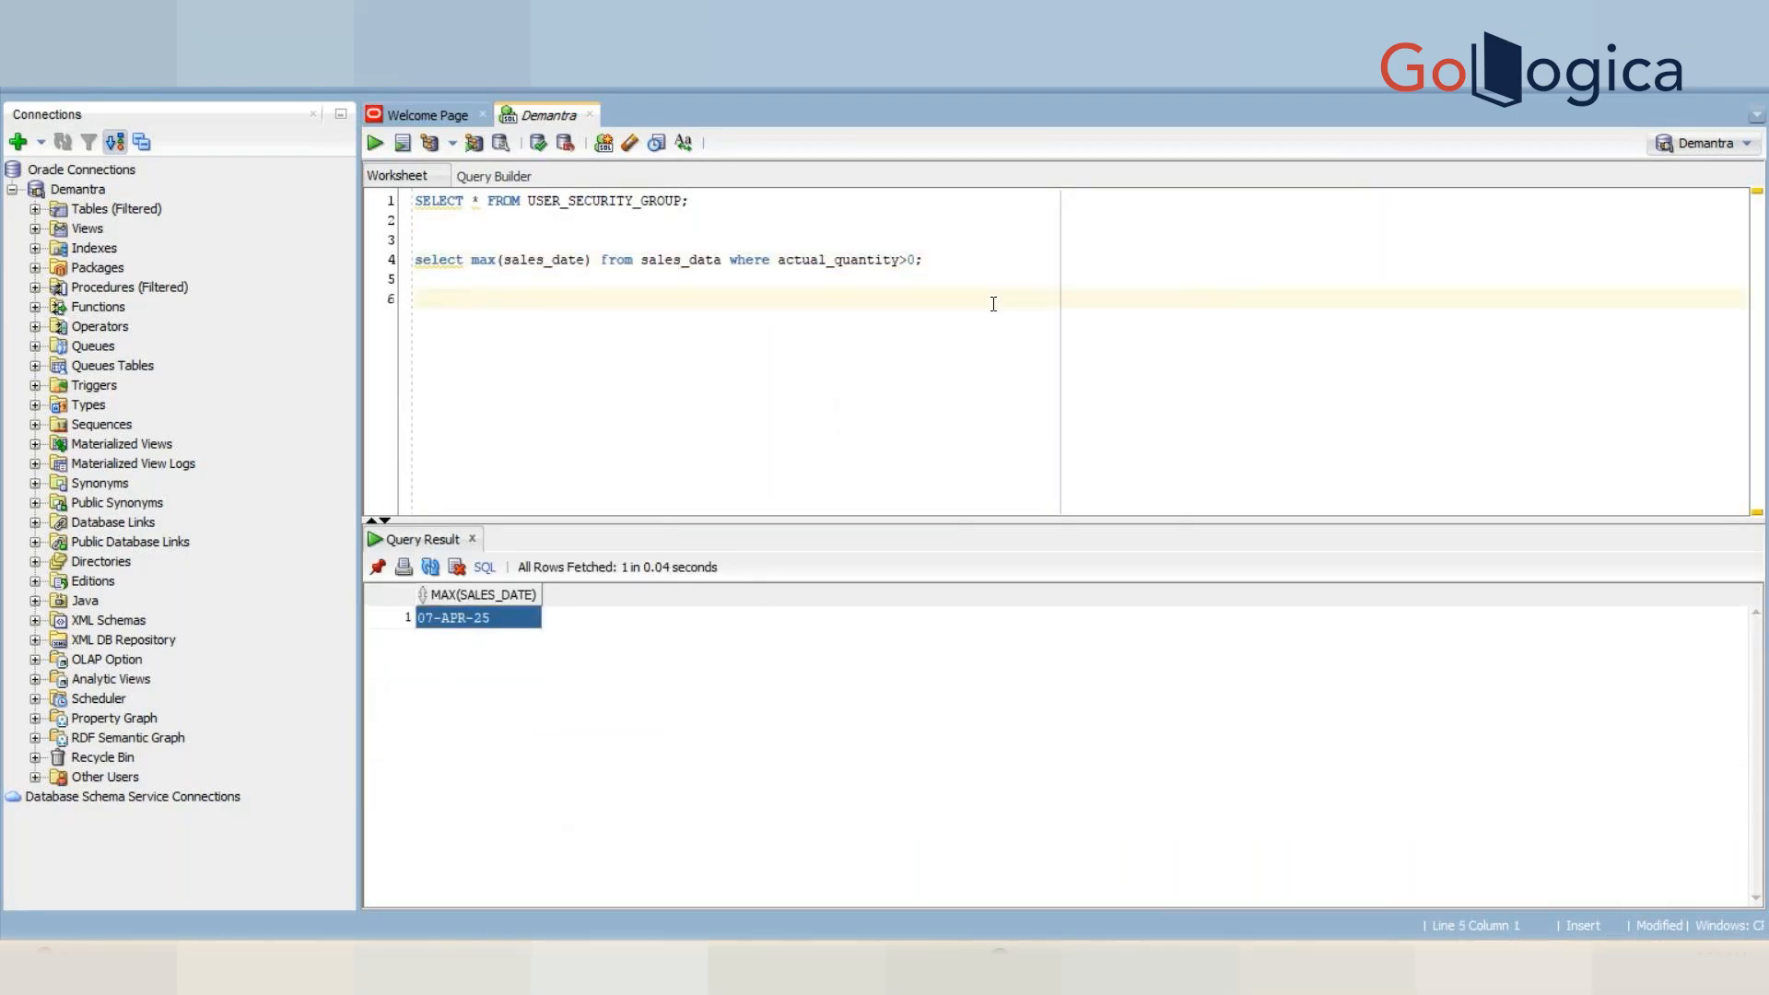
type("07-APR-25")
- Run only the "select max(sales_date) from sales_data" part of the query, without its where condition
left_click(729, 262)
key("shift+Up")
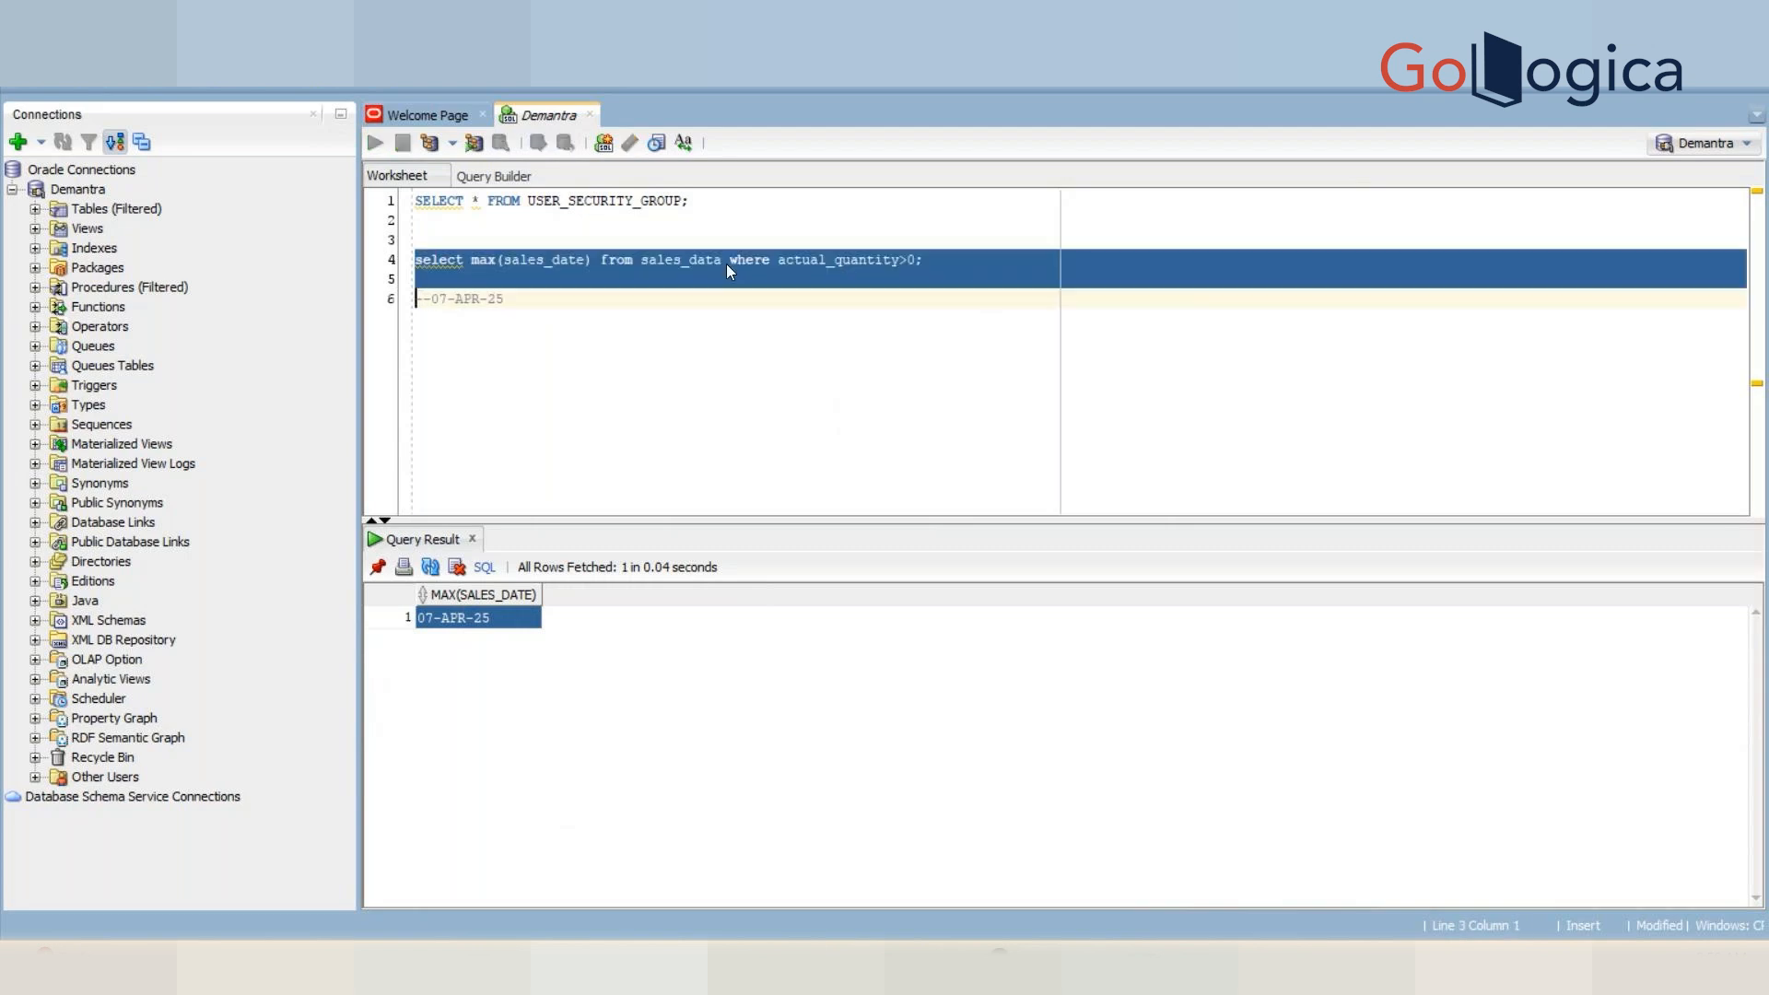
key("ctrl+Return")
- Note the unfiltered maximum sales date as the comment "--23-NOV-26" below the first comment
left_click(481, 622)
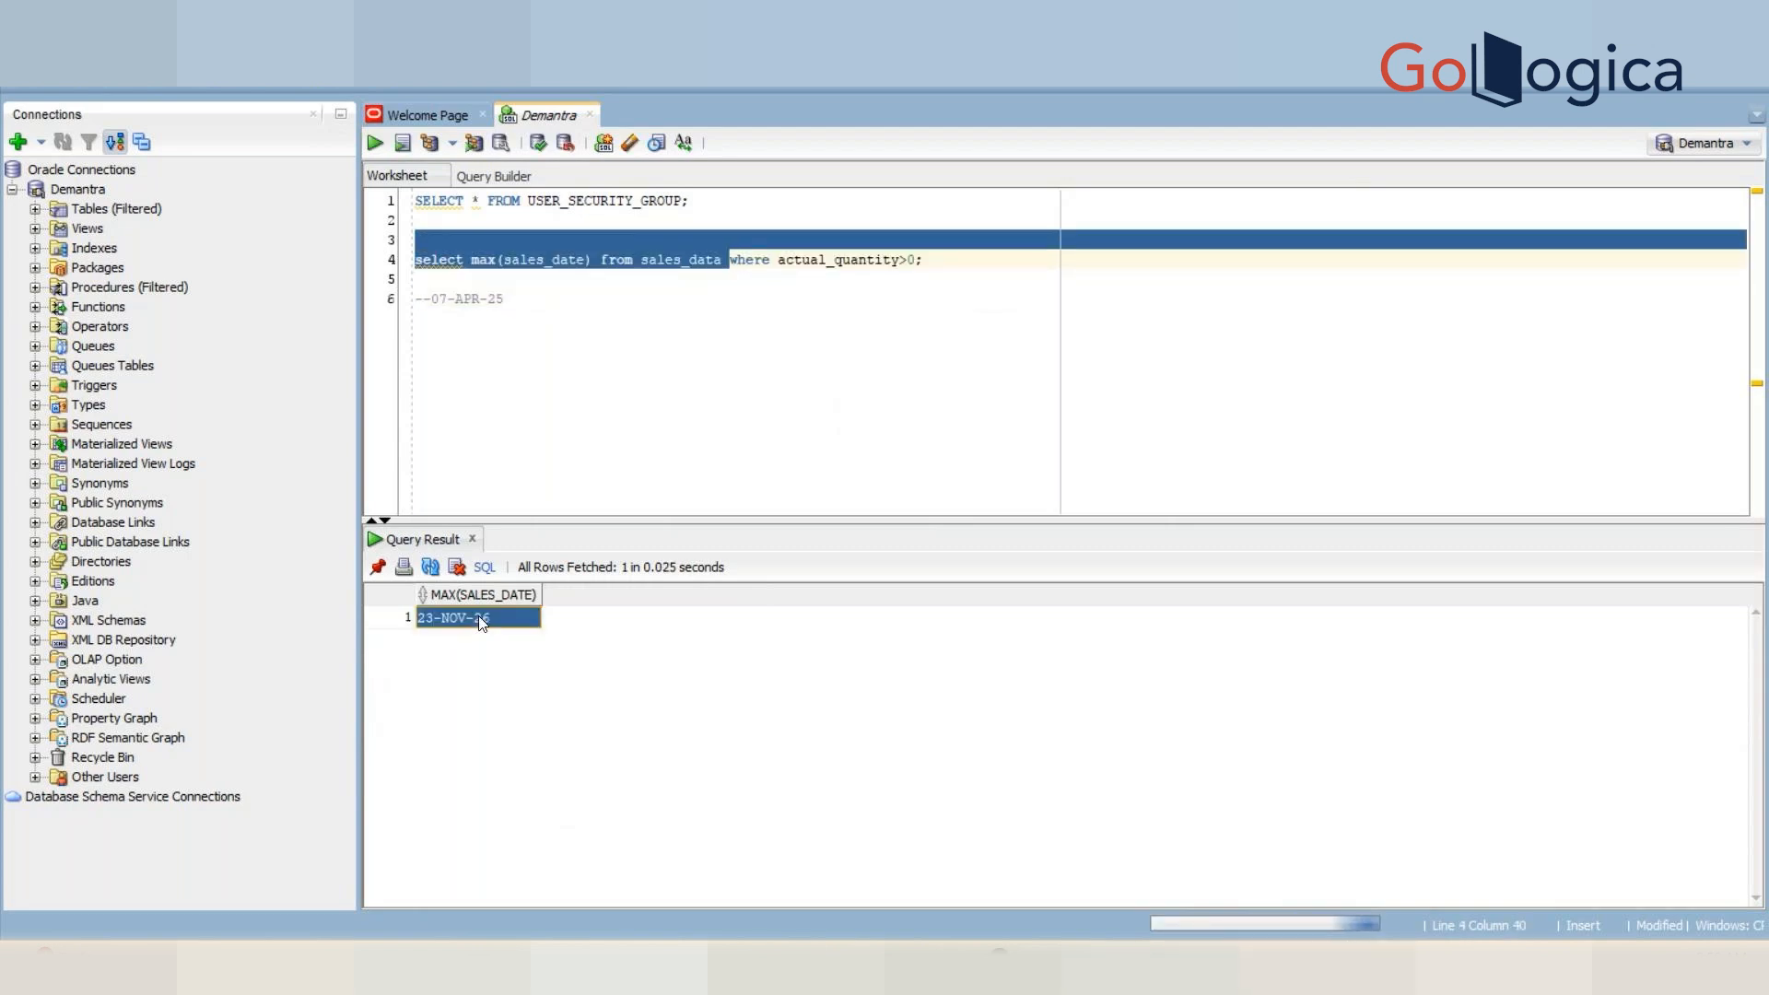
left_click(572, 424)
key("Return")
key("Return")
type("--")
type("23-NOV-26")
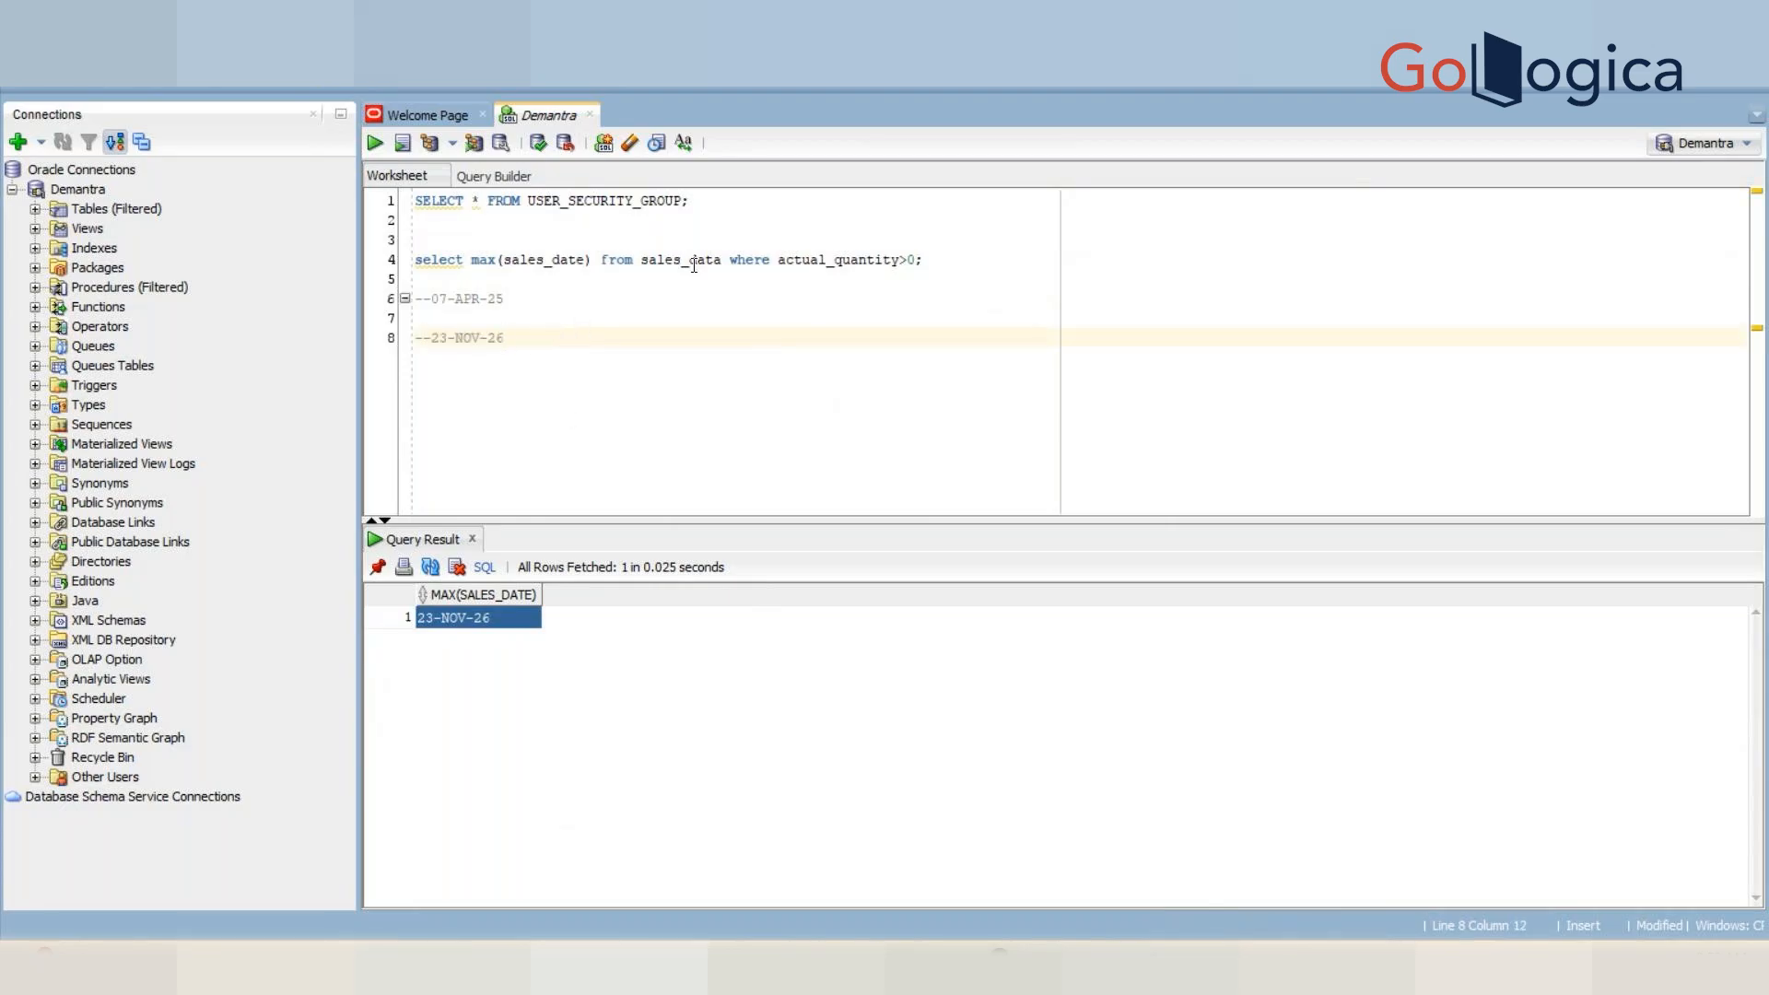
- Rerun the maximum sales date query on sales_data without the actual_quantity filter
left_click(727, 259)
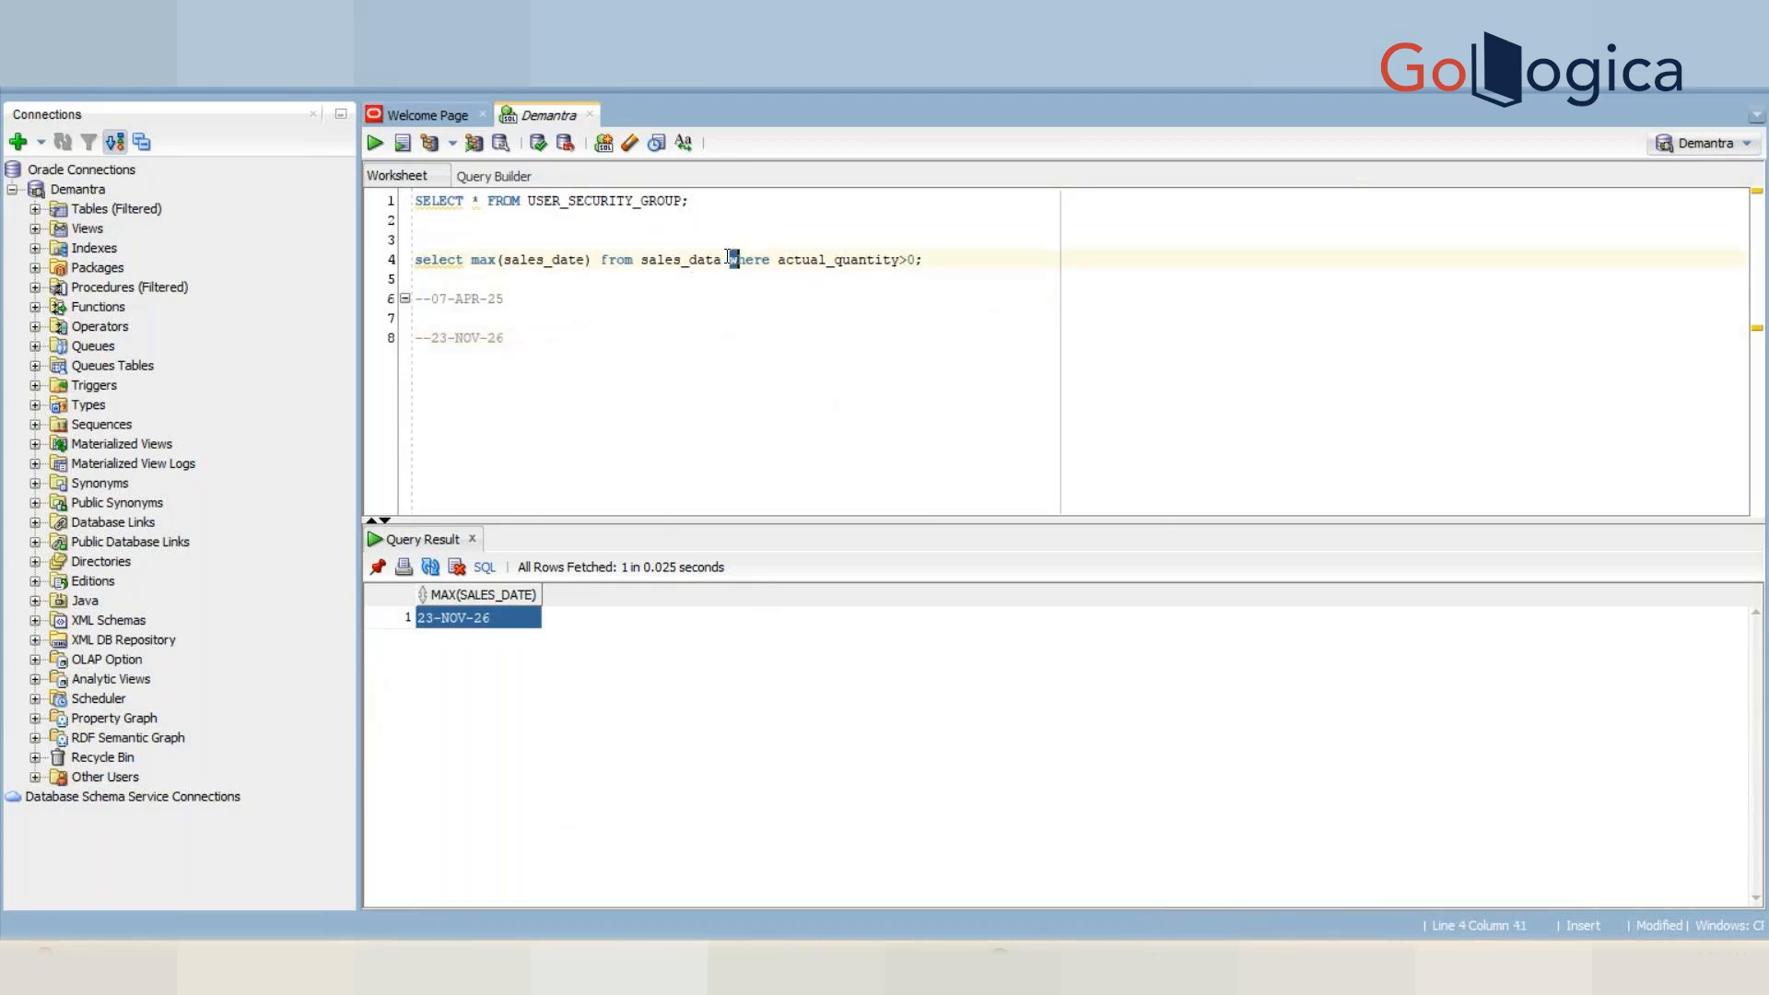
key("shift+Up")
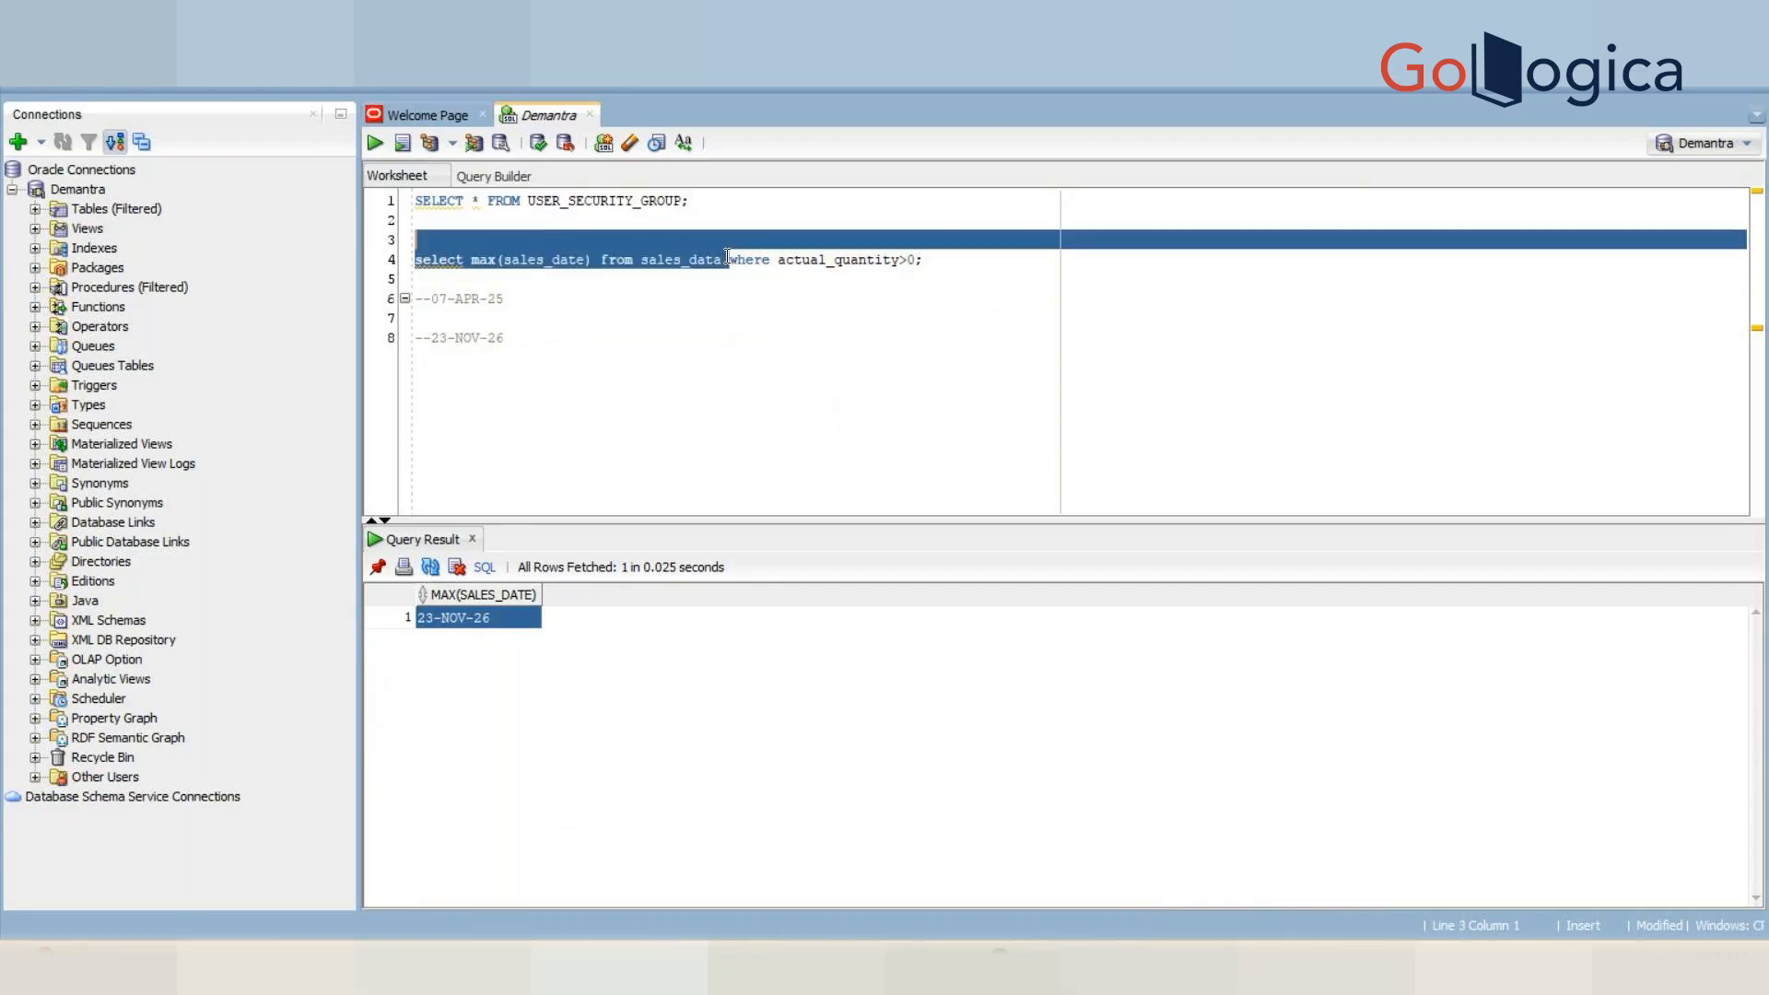
key("ctrl+Return")
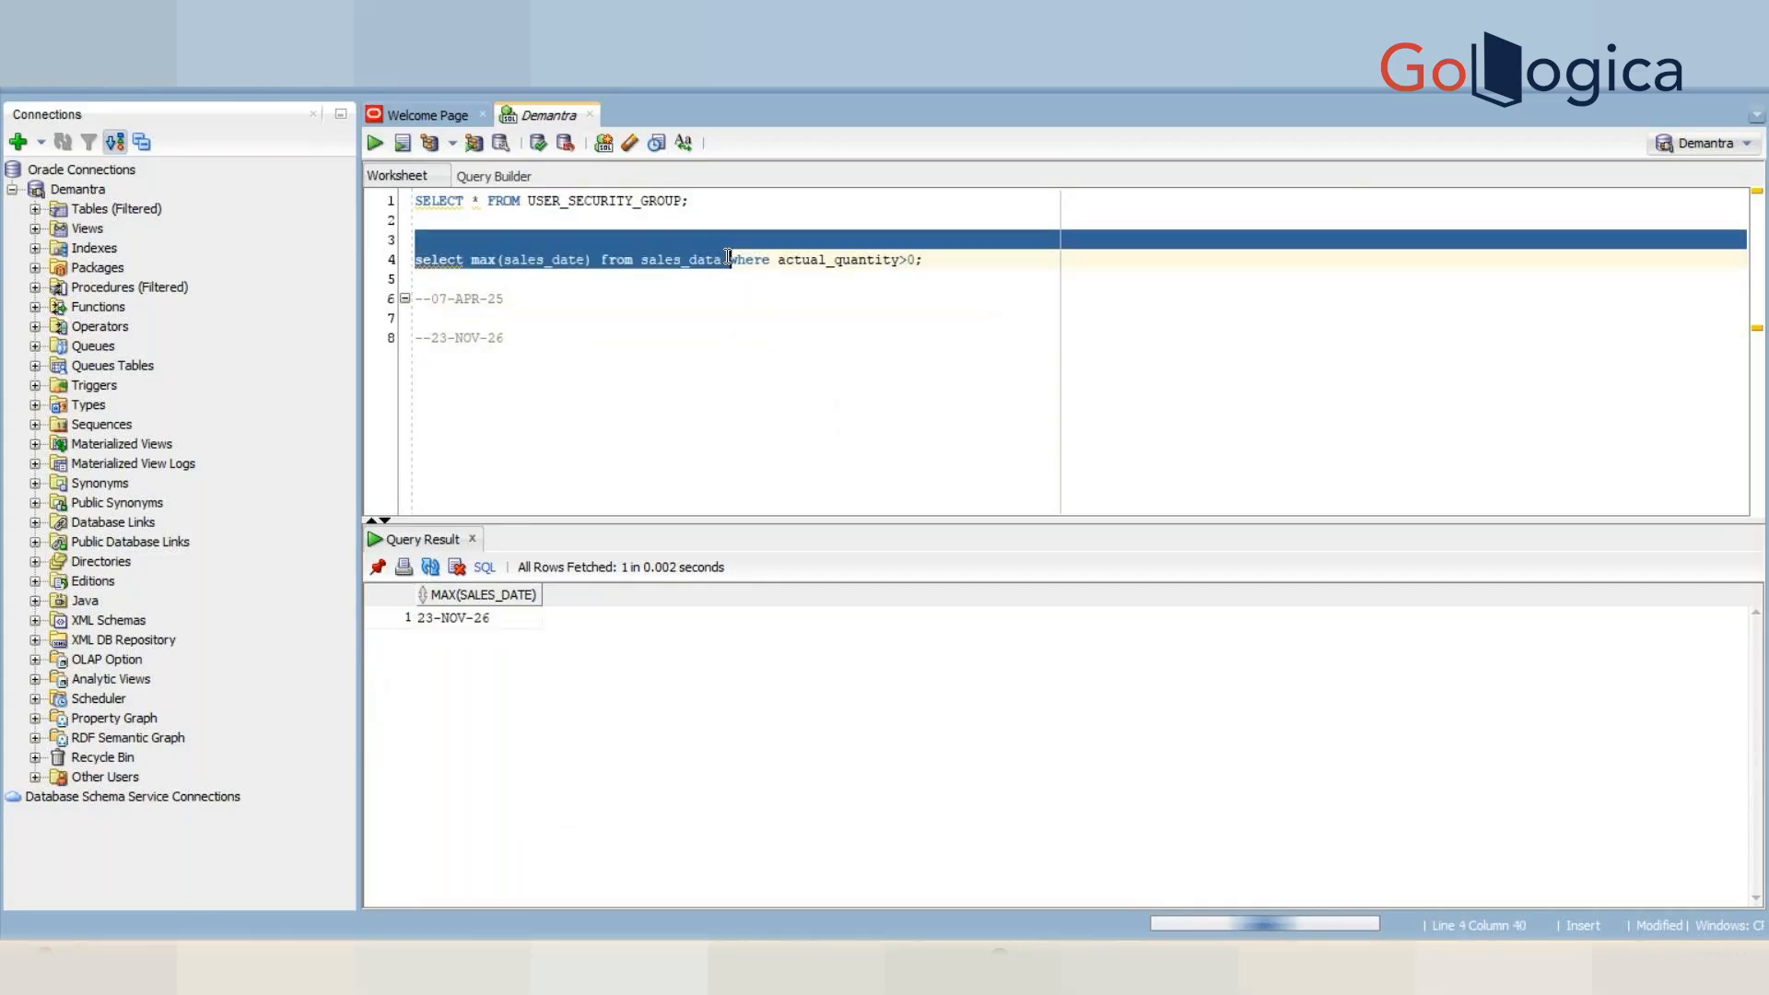
- Add the query "select * from sales_data;" on line 3 above the maximum sales date query and run it
left_click(715, 264)
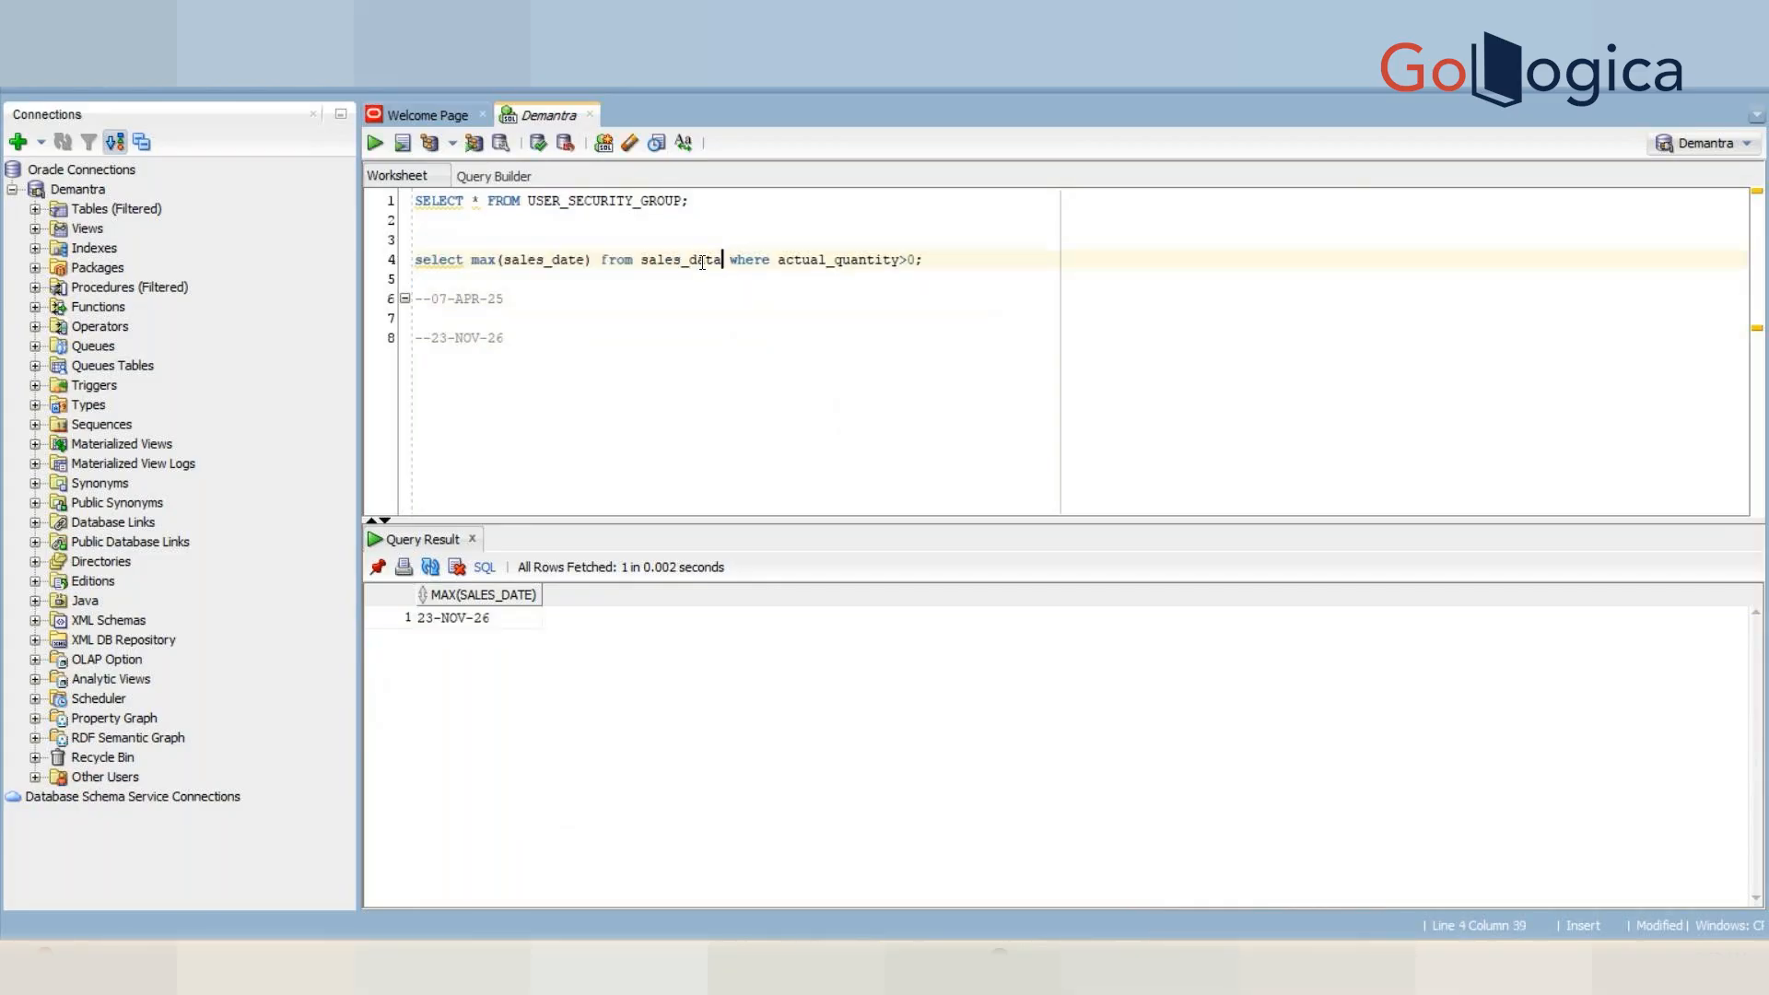
double_click(599, 263)
key("shift+Right")
key("shift+Right")
key("shift+Right")
key("shift+Right")
key("shift+Right")
key("shift+Right")
key("shift+Right")
key("shift+Right")
key("shift+Right")
key("shift+Right")
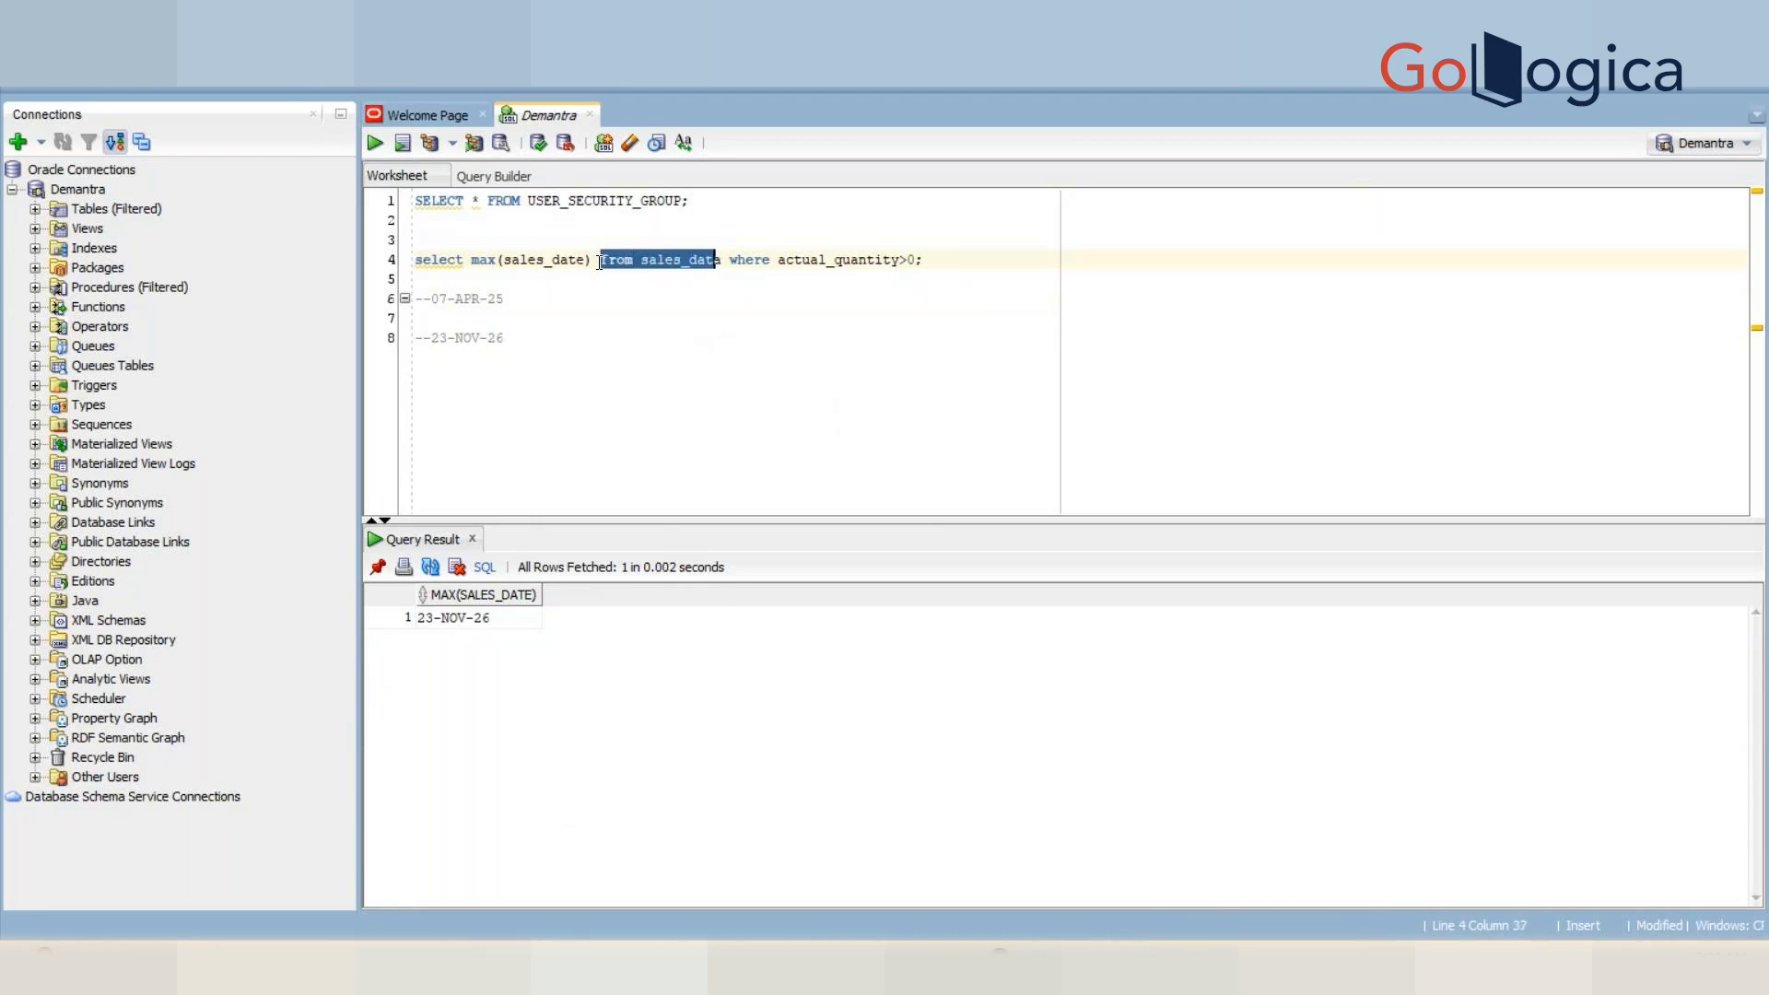
key("shift+Right")
left_click(727, 230)
type("select * f")
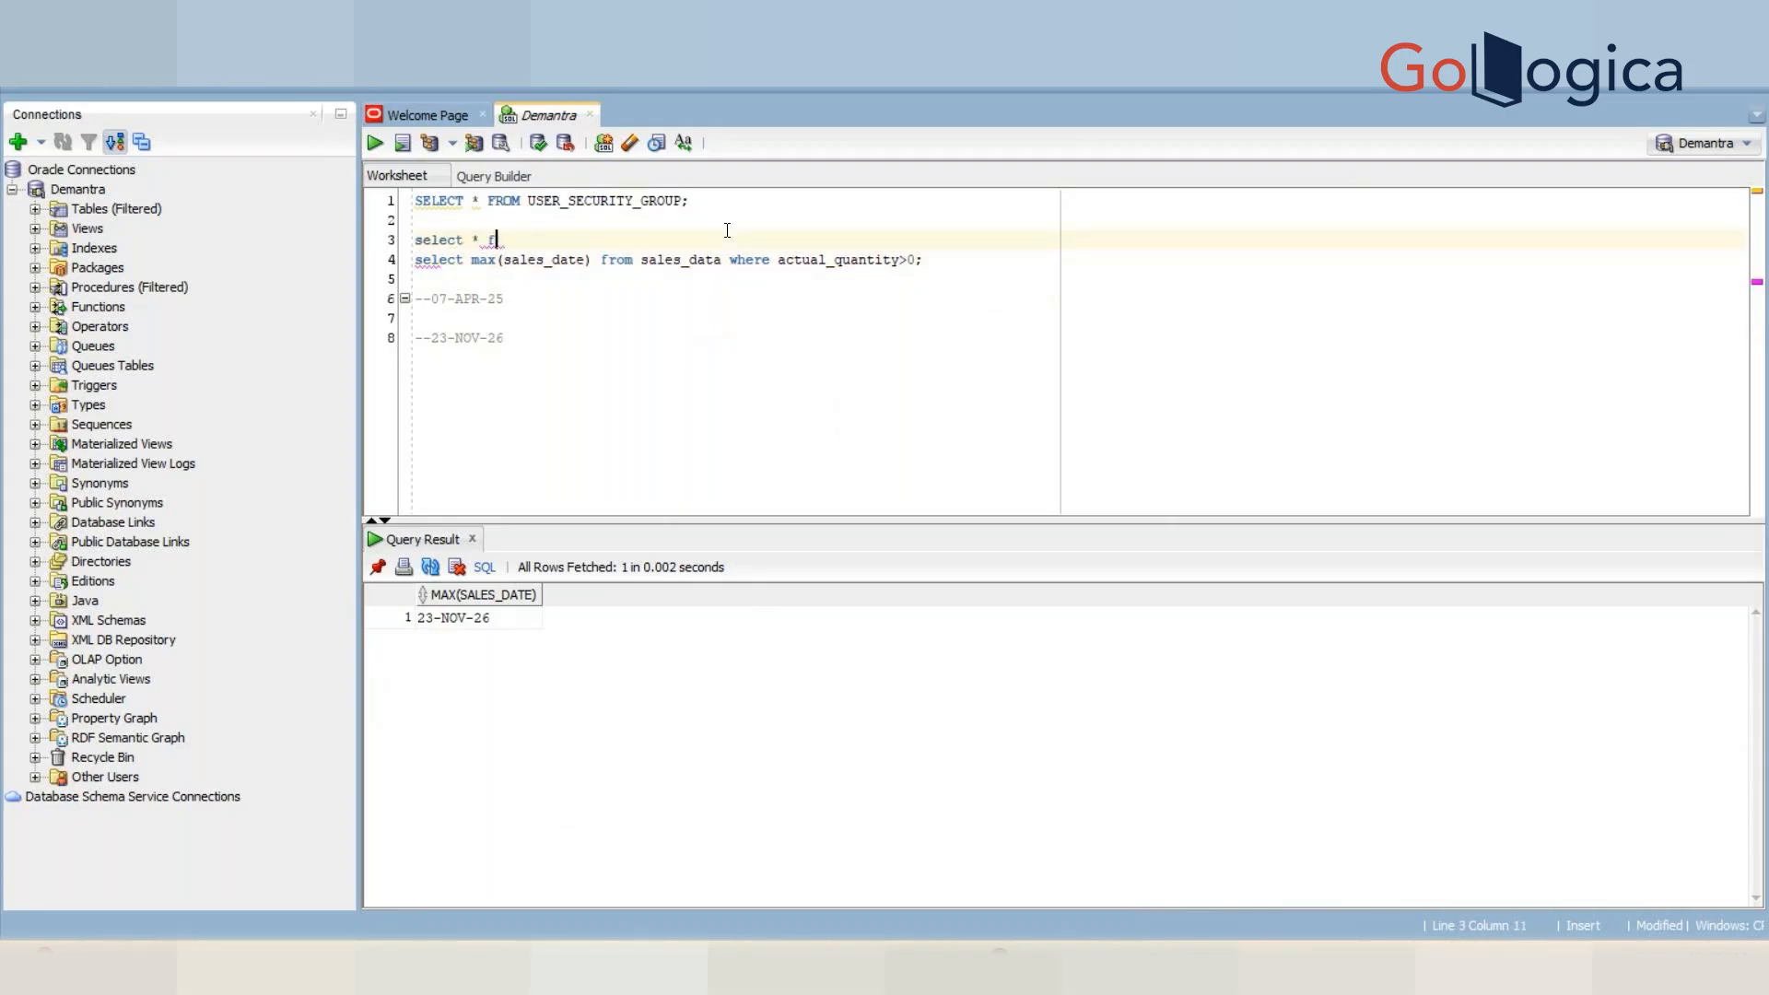
type("rom from sales_data")
double_click(506, 238)
key("BackSpace")
type(";")
key("ctrl+Return")
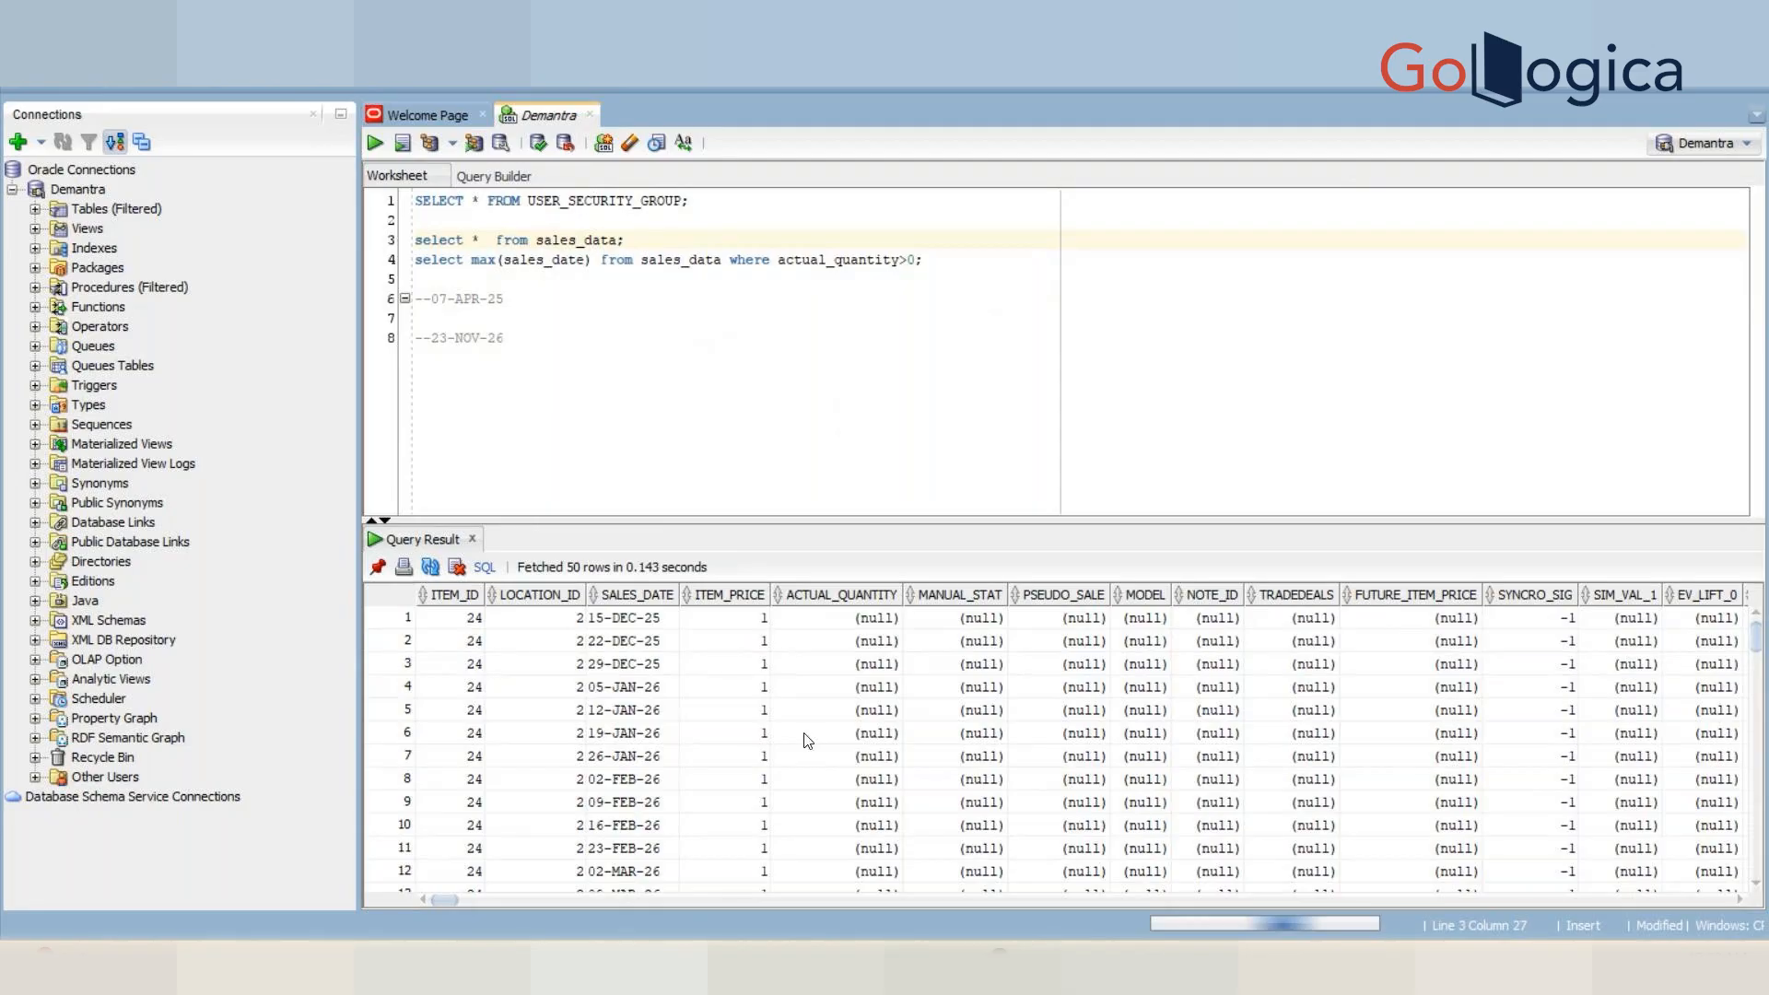
- Look through the far columns of the sales_data rows, and delete the "select * from sales_data;" line
left_click(807, 735)
left_click_drag(446, 900, 1634, 829)
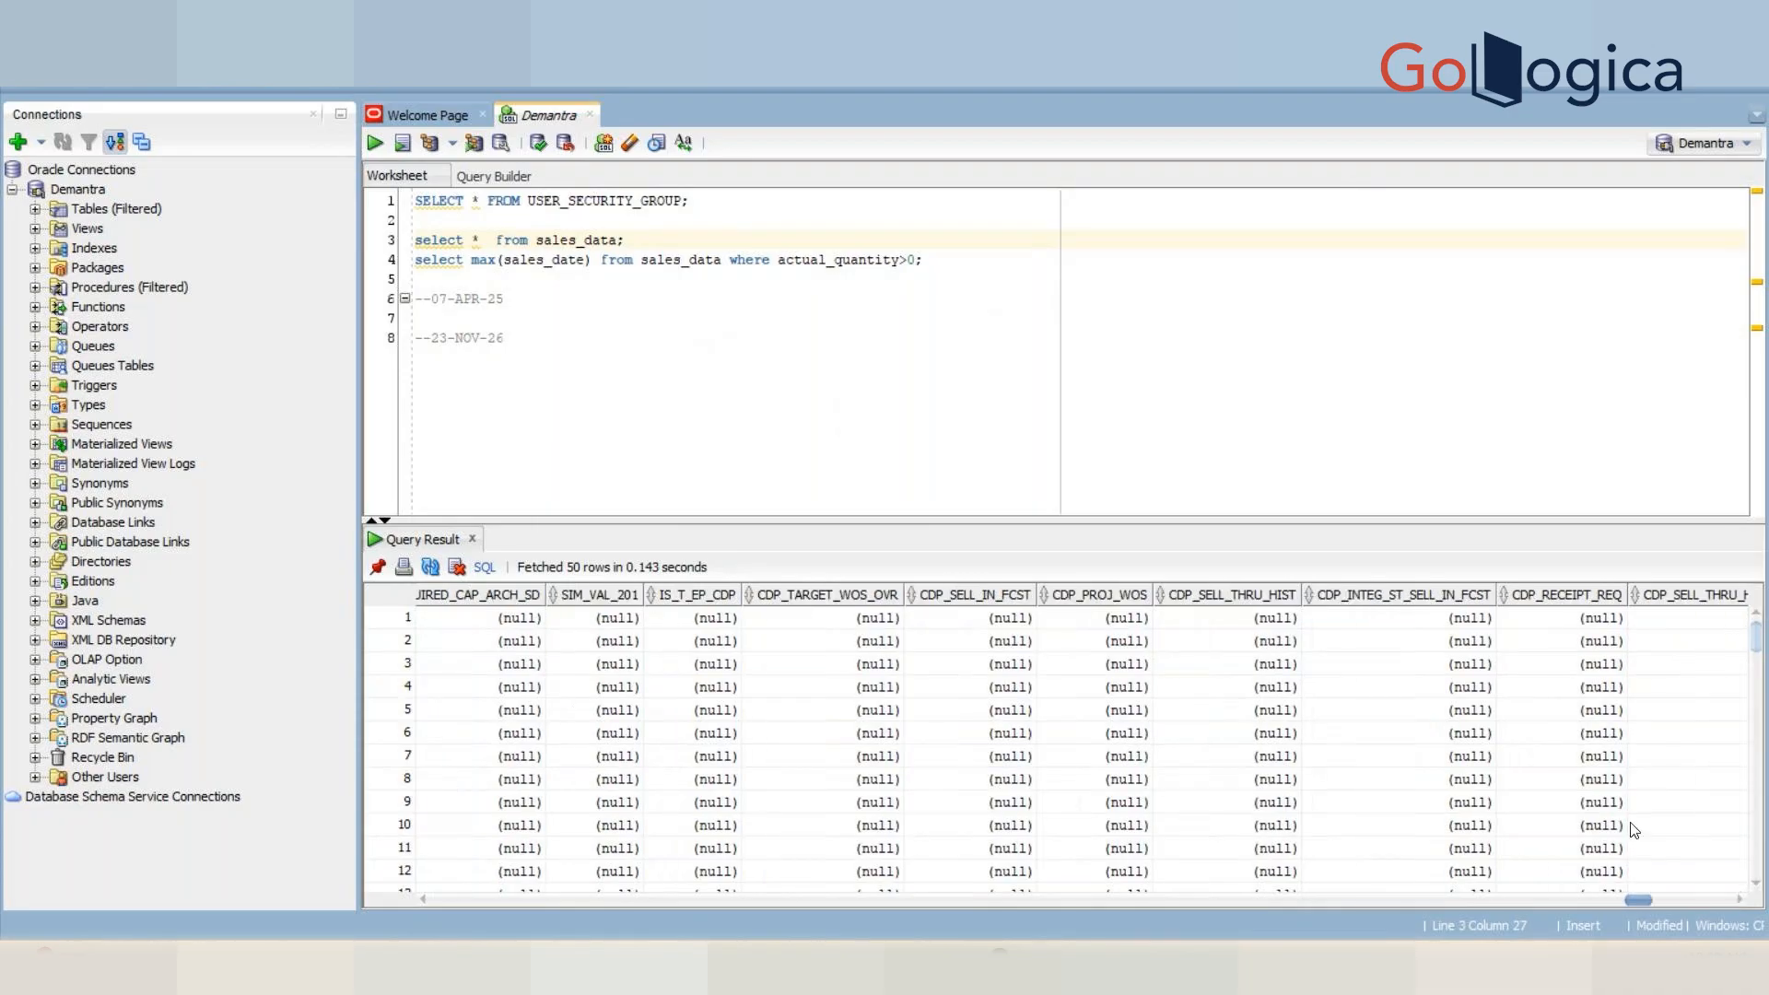
triple_click(631, 240)
key("Delete")
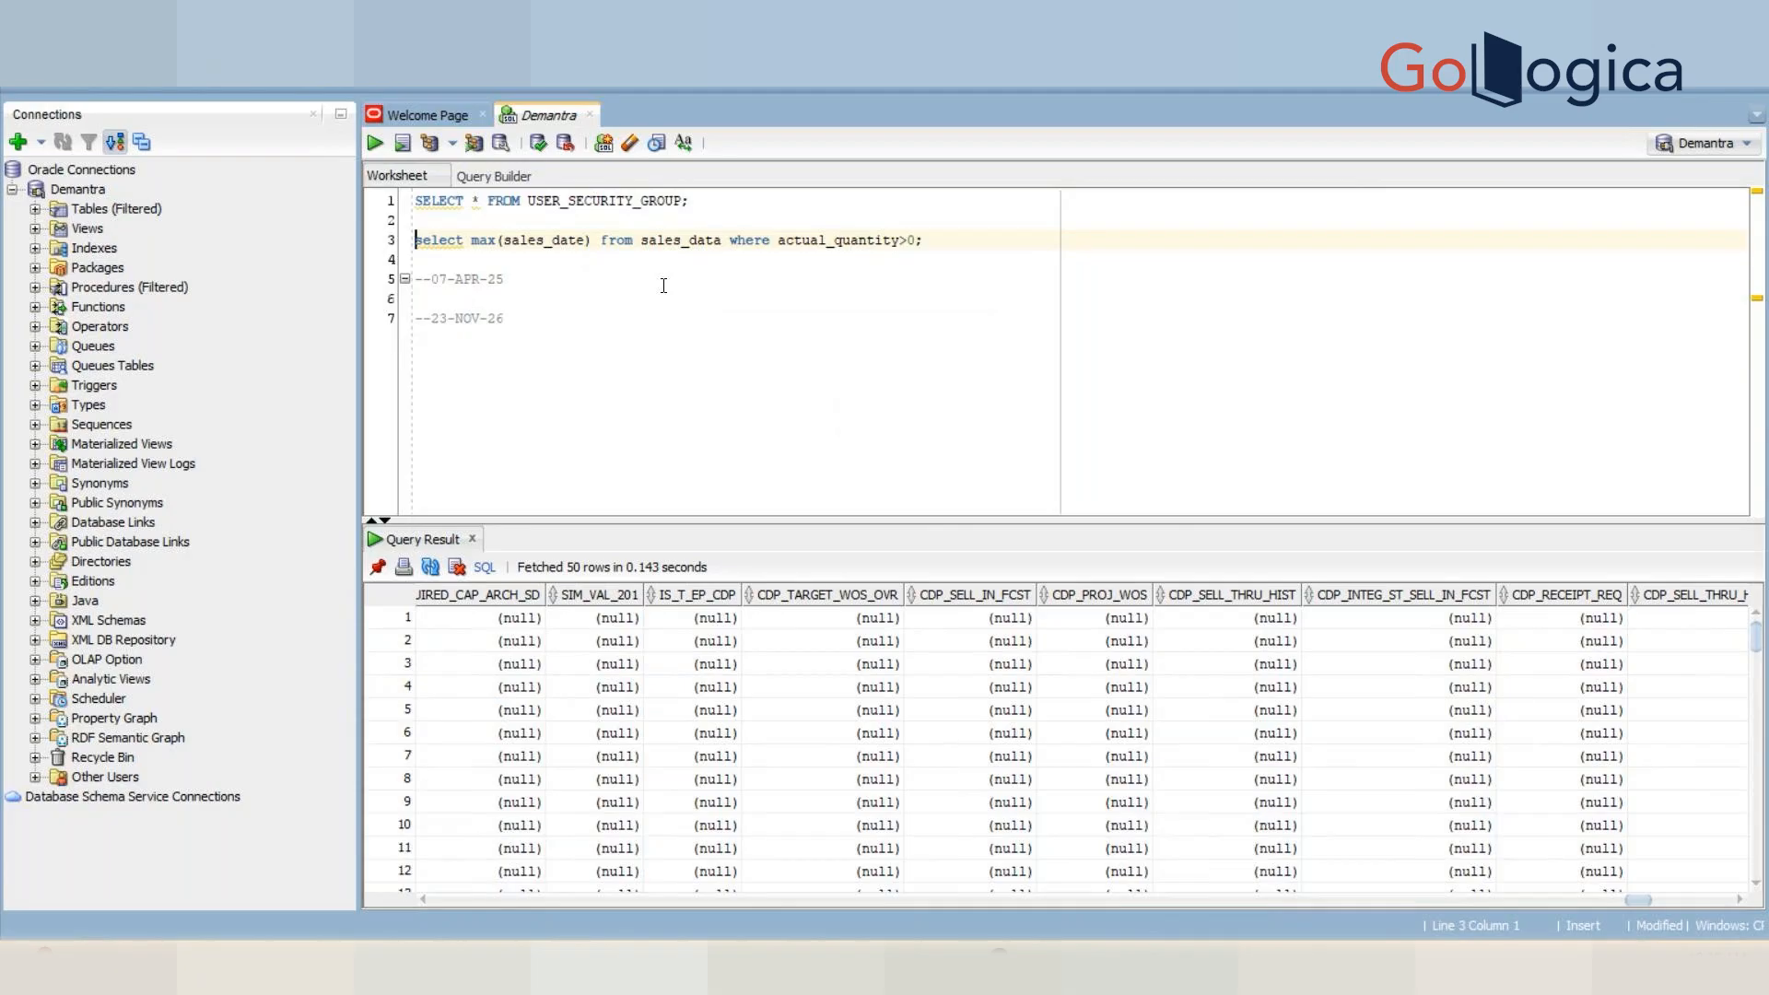
- Examine the ACTUAL_QUANTITY column of the sales_data rows and rerun the maximum sales date query filtered on actual_quantity>0
double_click(674, 241)
left_click(663, 711)
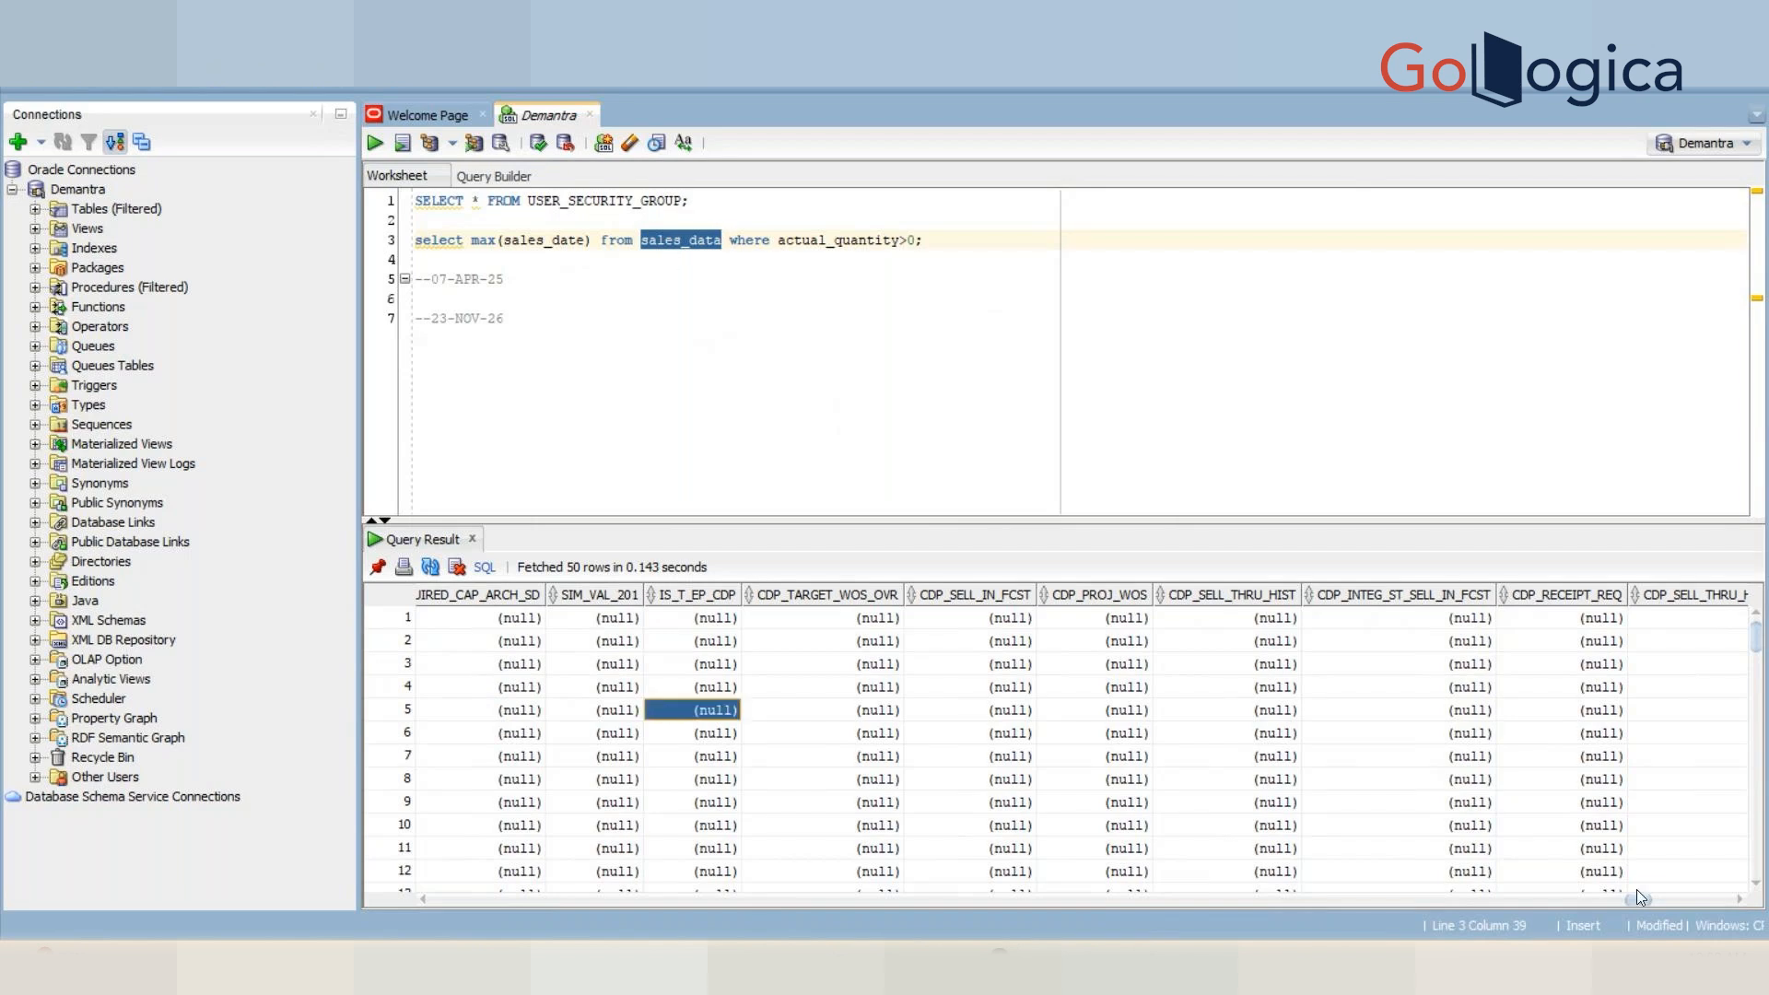
left_click_drag(1643, 901, 440, 931)
left_click(849, 630)
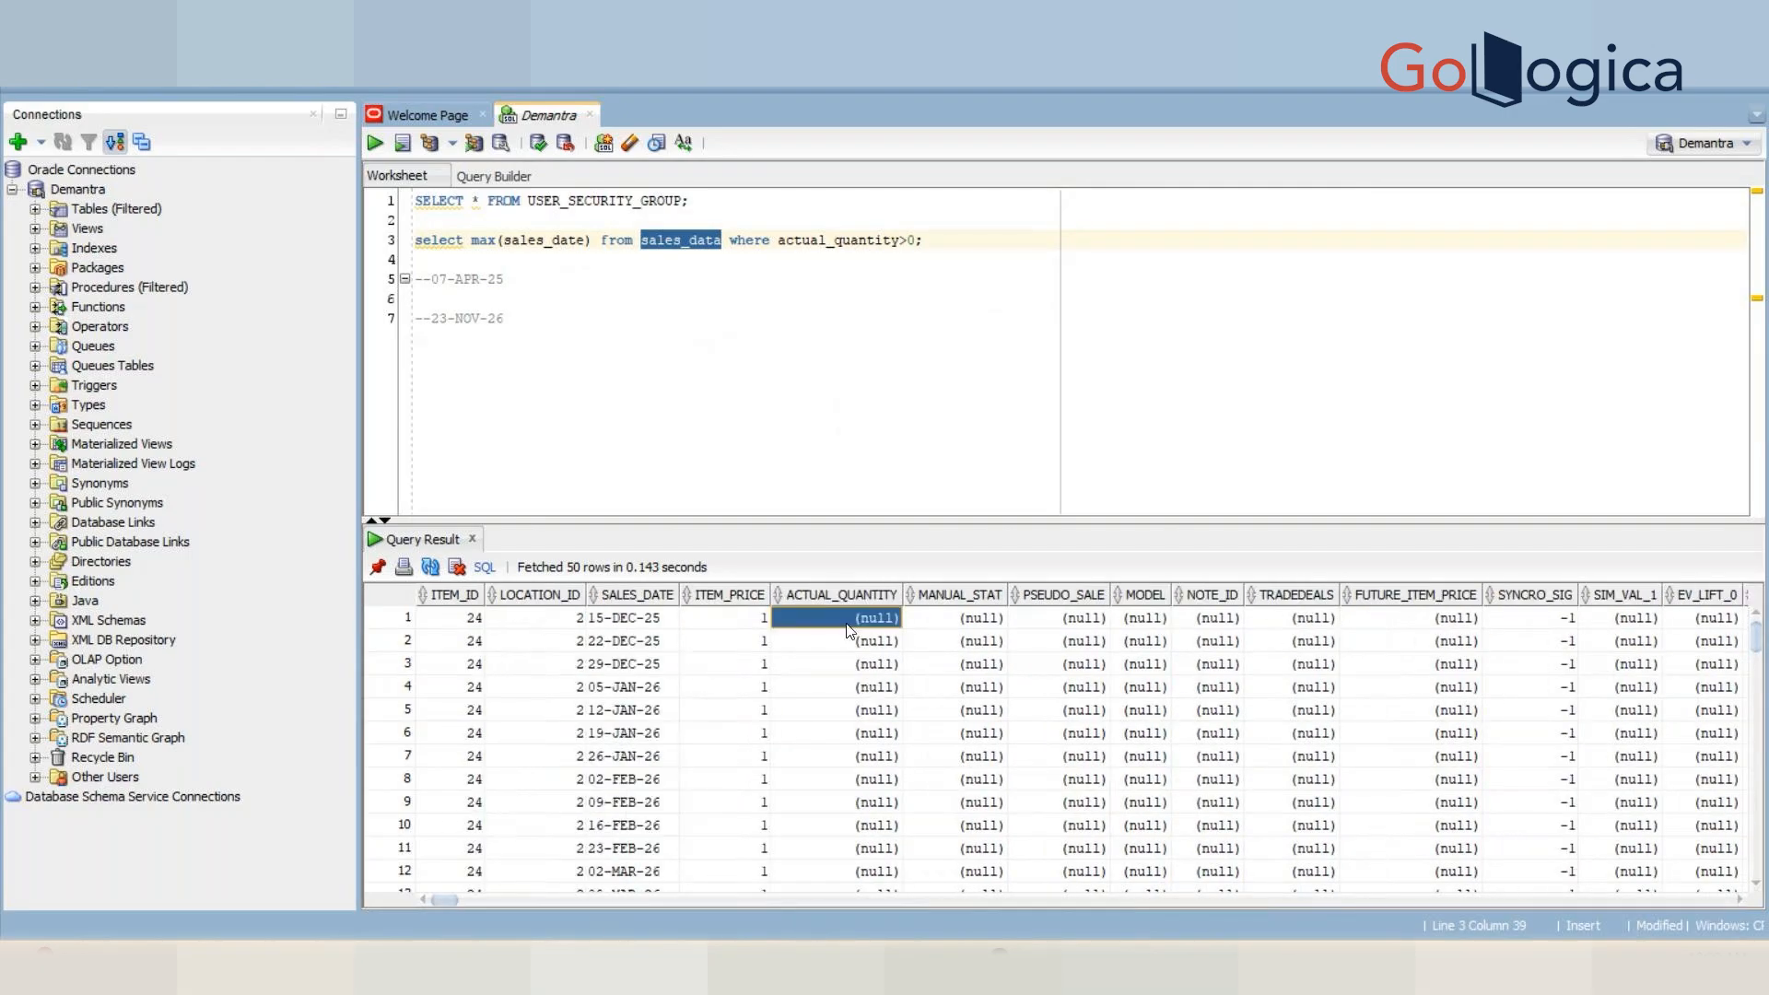
left_click_drag(849, 631, 859, 906)
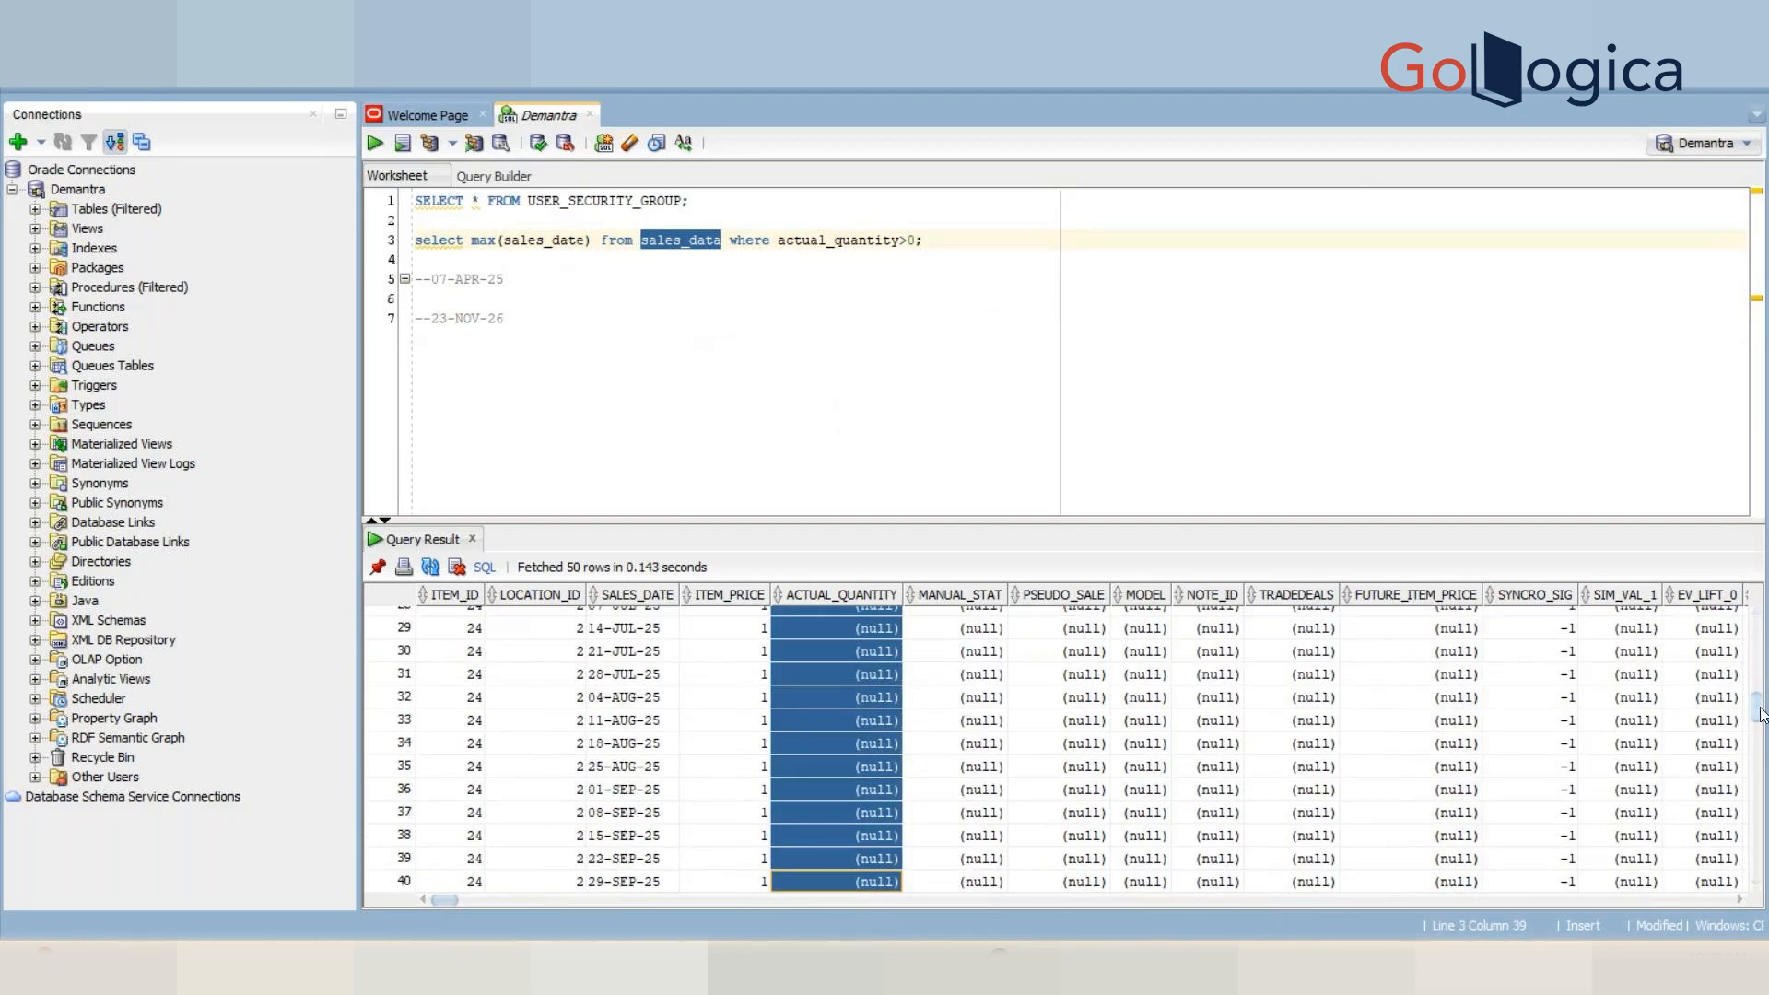
left_click_drag(1760, 714, 1760, 625)
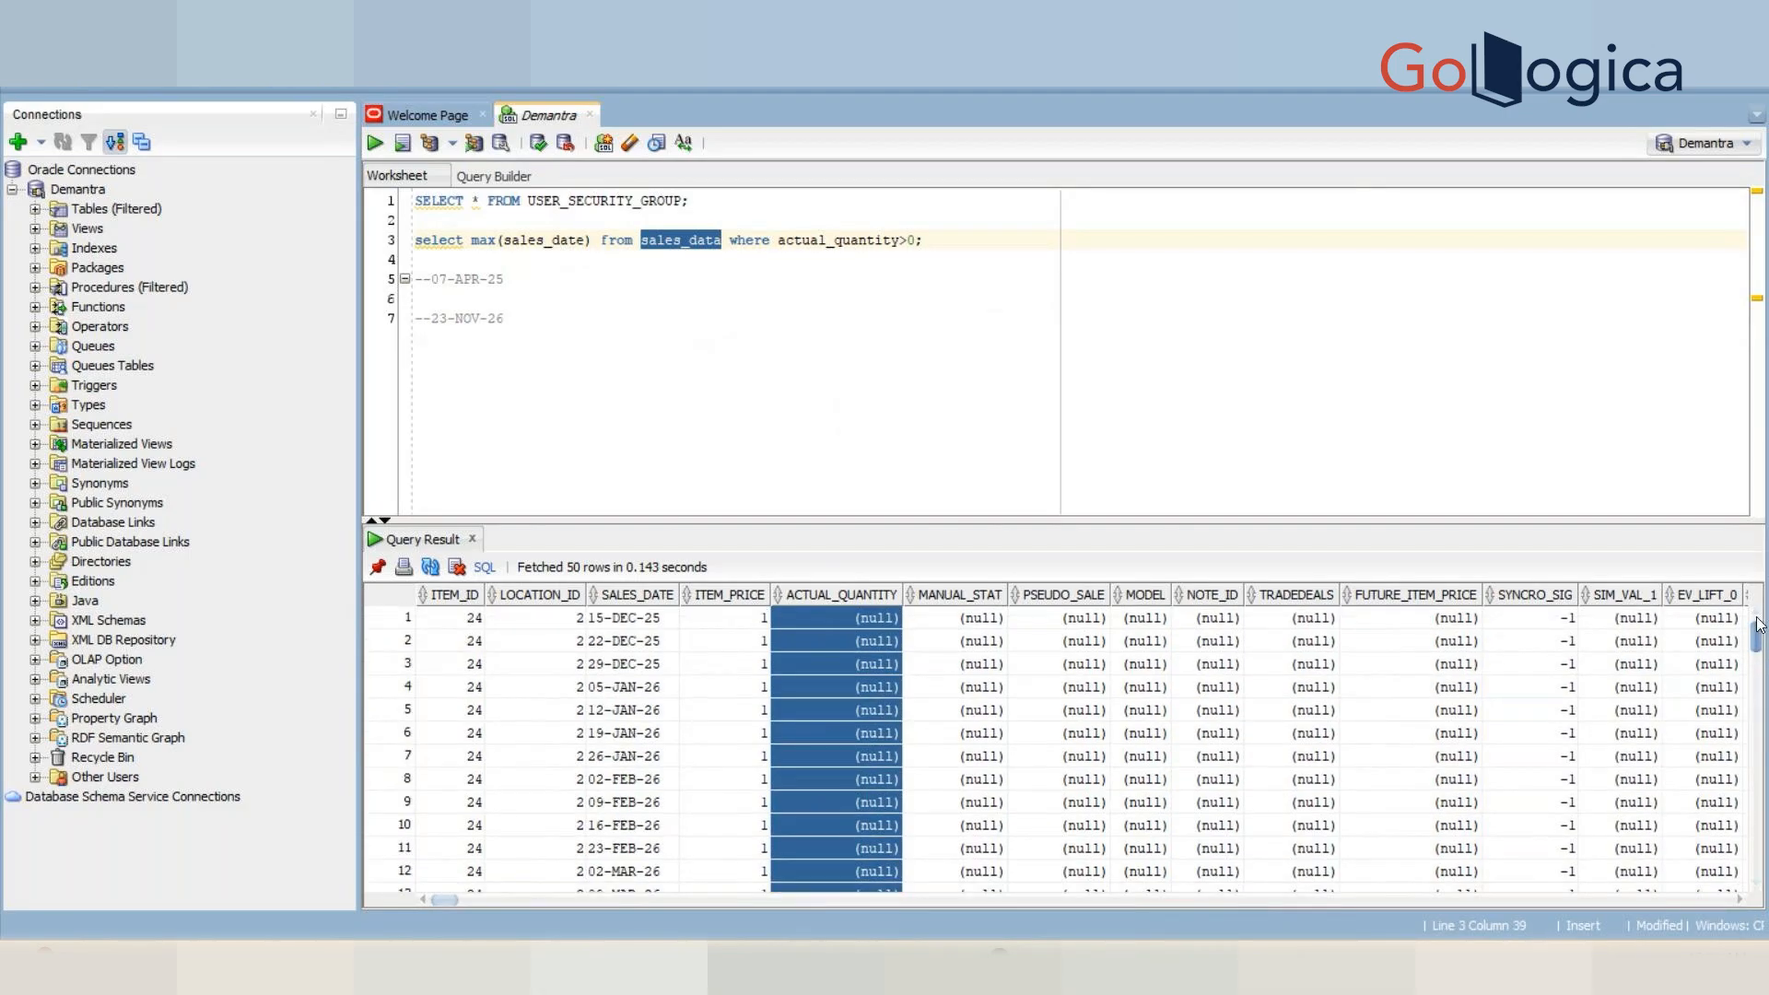
left_click(947, 240)
key("ctrl+Return")
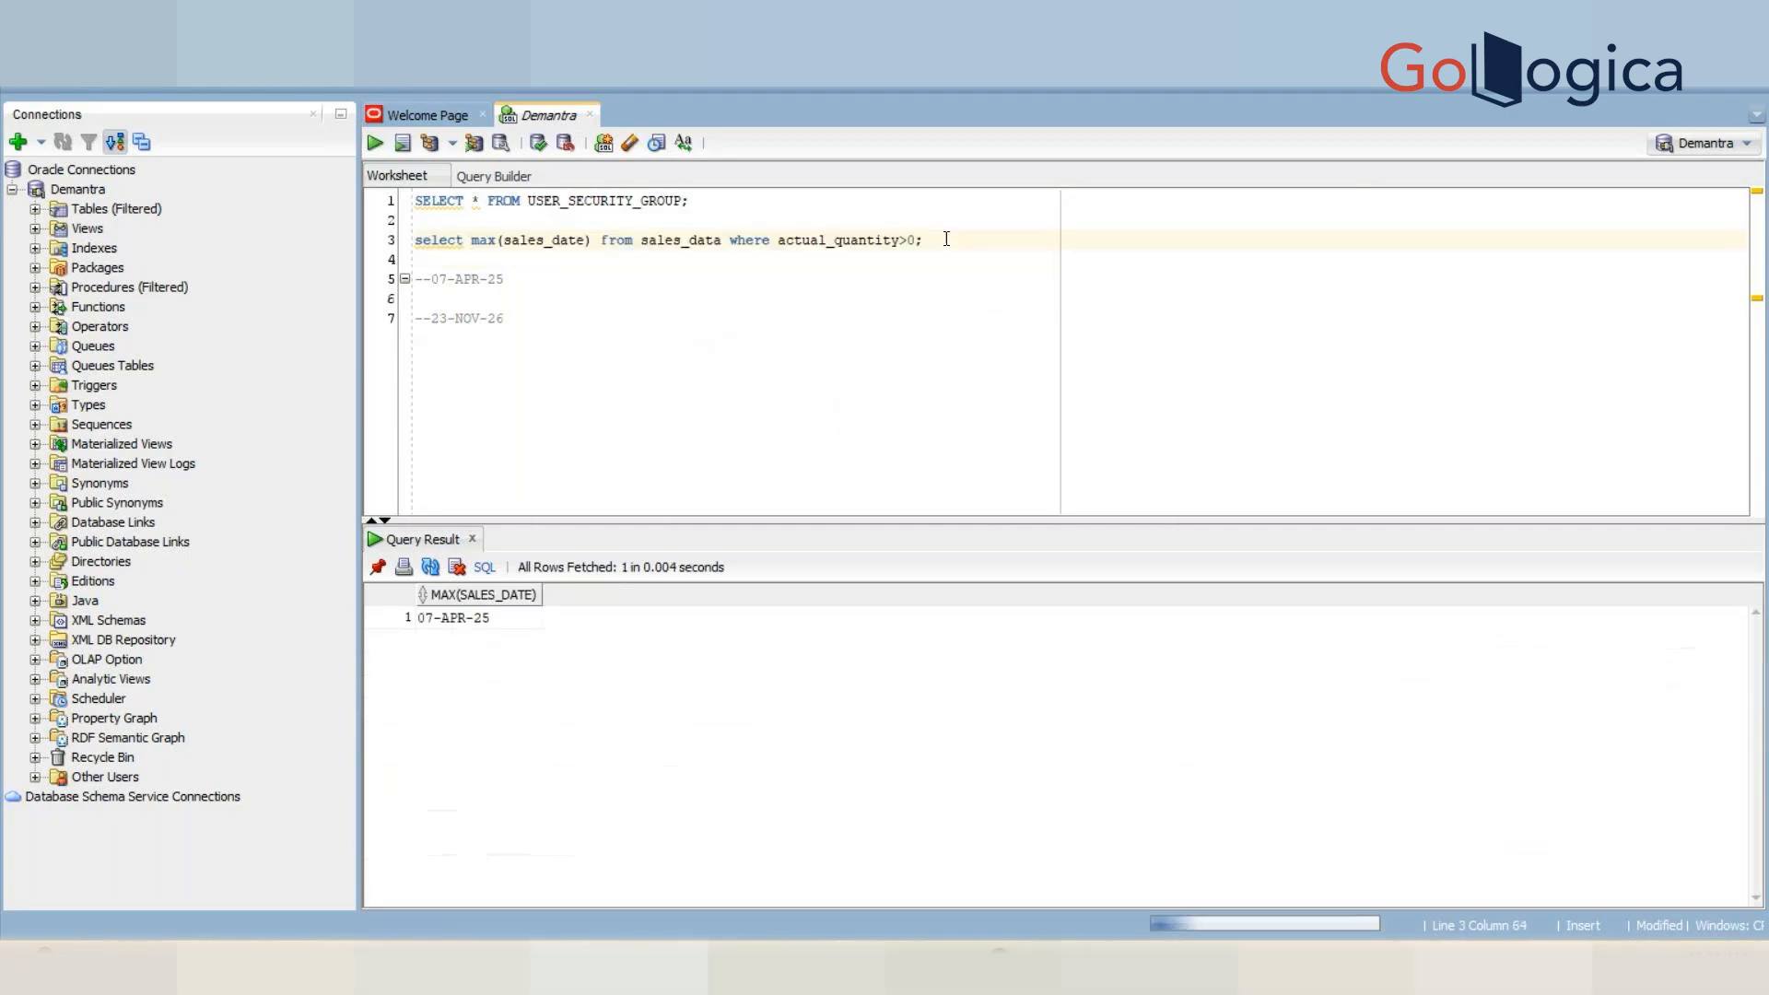
- Replace max(sales_date) with * in the filtered sales_data query and run it to list the rows with actual_quantity>0
left_click(592, 240)
left_click(472, 240)
key("shift+Right")
key("shift+Right")
key("shift+Right")
key("shift+Right")
key("shift+Right")
key("shift+Right")
key("shift+Right")
key("shift+Right")
key("shift+Right")
key("shift+Right")
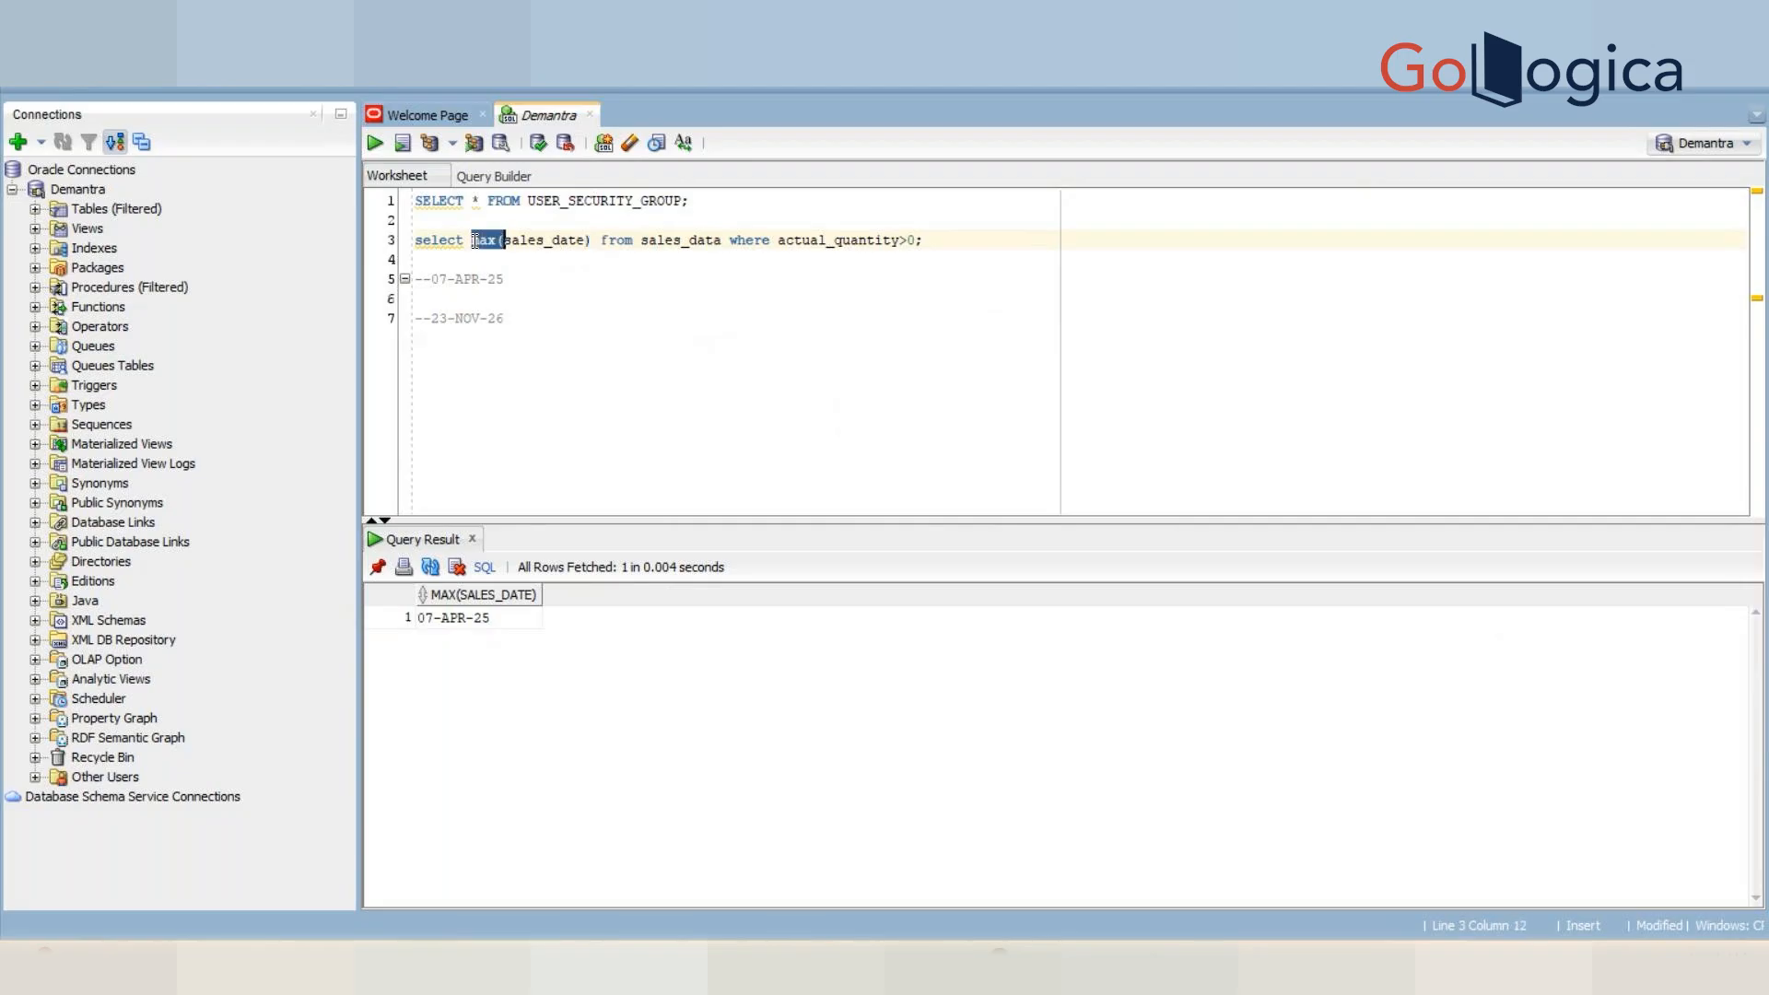
key("shift+Right")
key("shift+Right")
key("shift+Right")
key("shift+Right")
key("shift+Right")
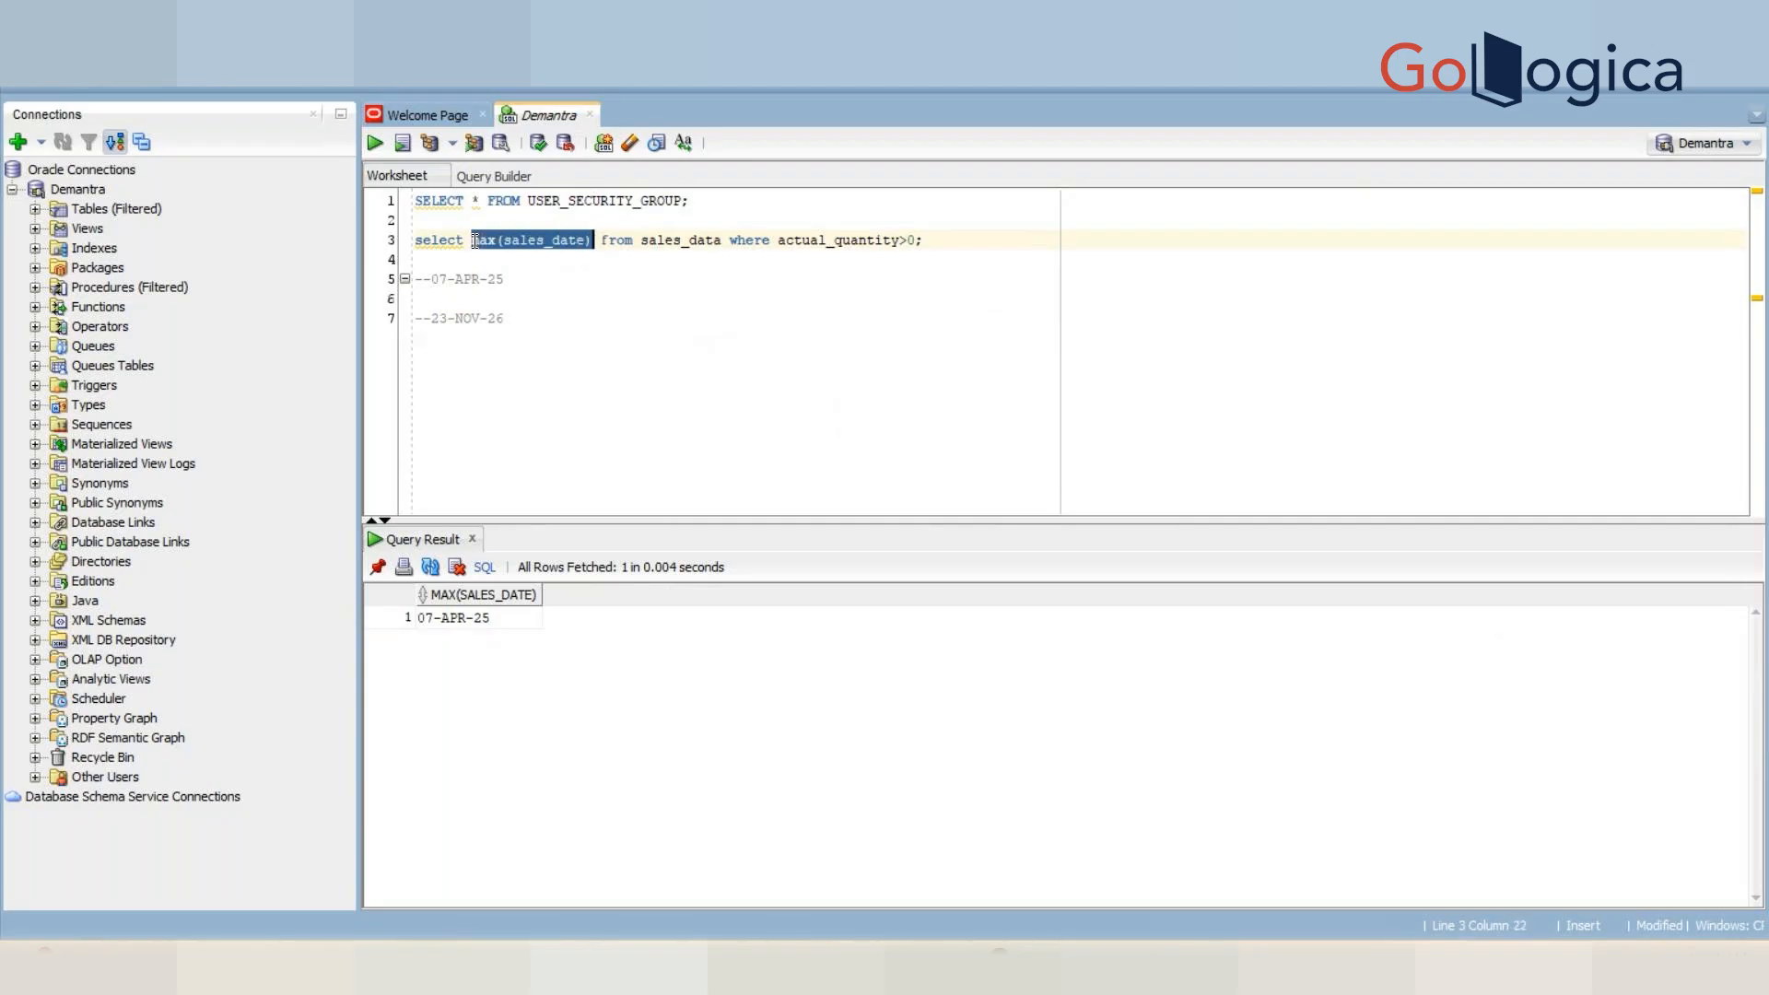
type("*")
key("ctrl+Return")
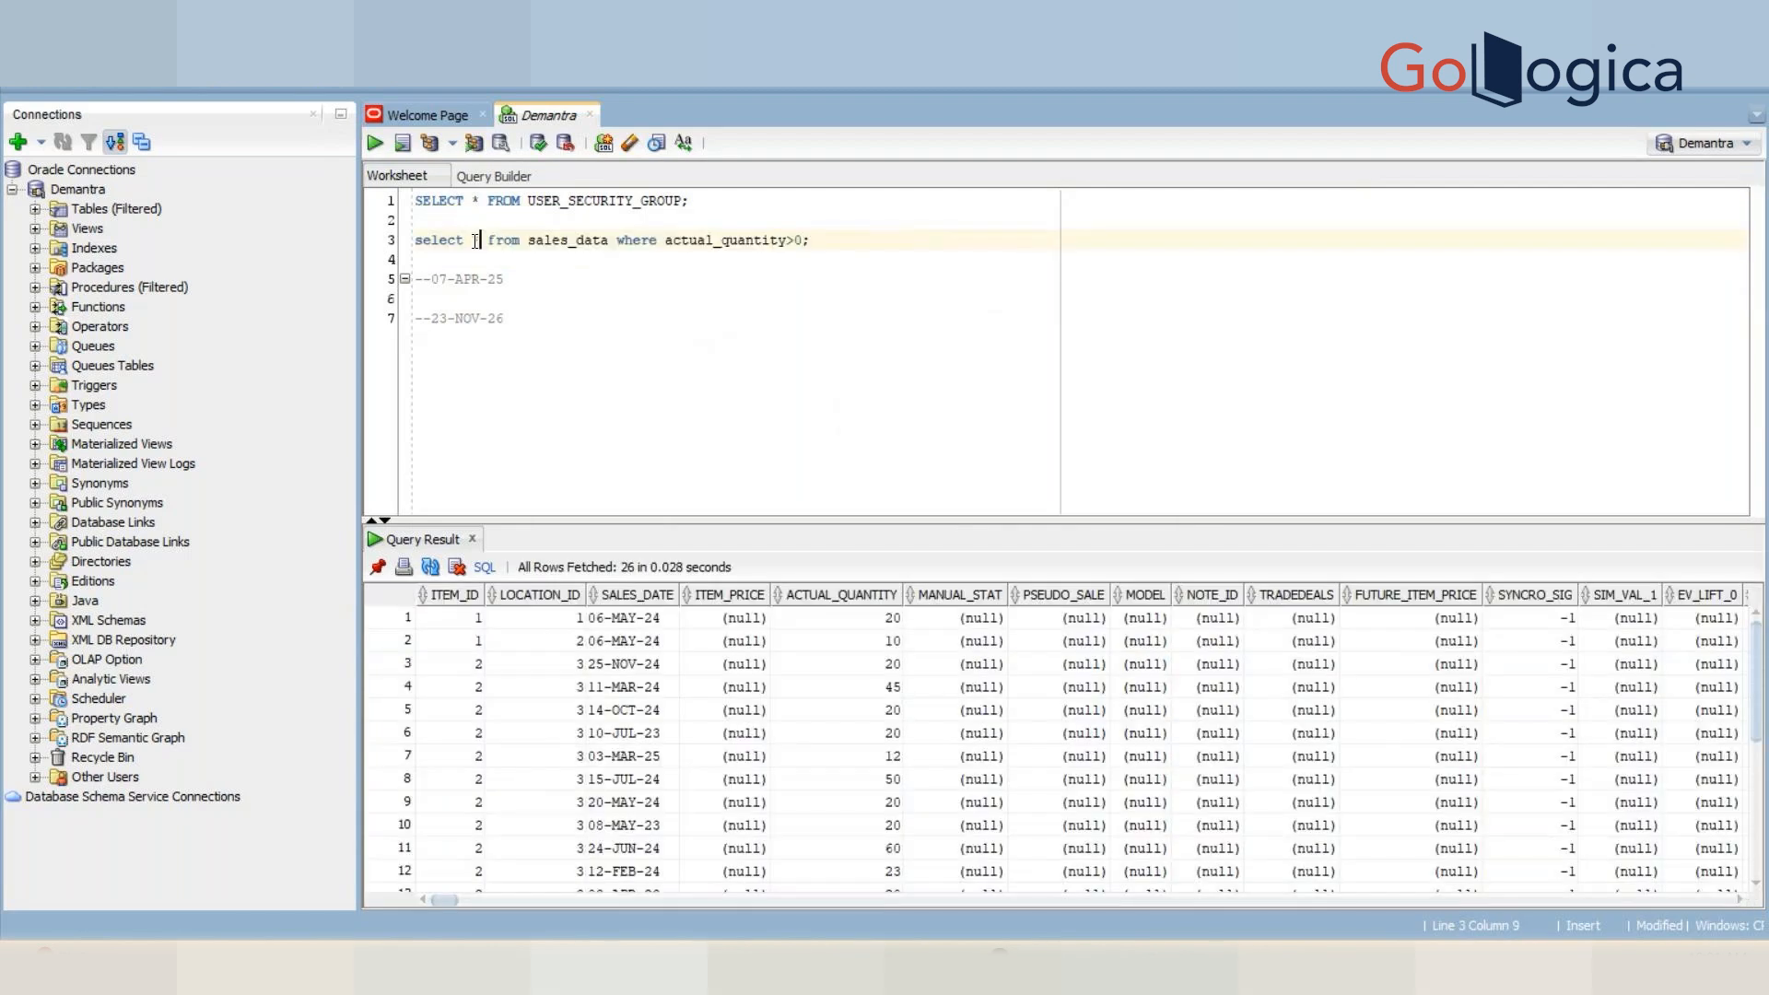
key("ctrl+Return")
- Switch to the Demantra_Sessions workbook in Excel, maximize it and add a new sheet named 21May2025
key("alt+Tab")
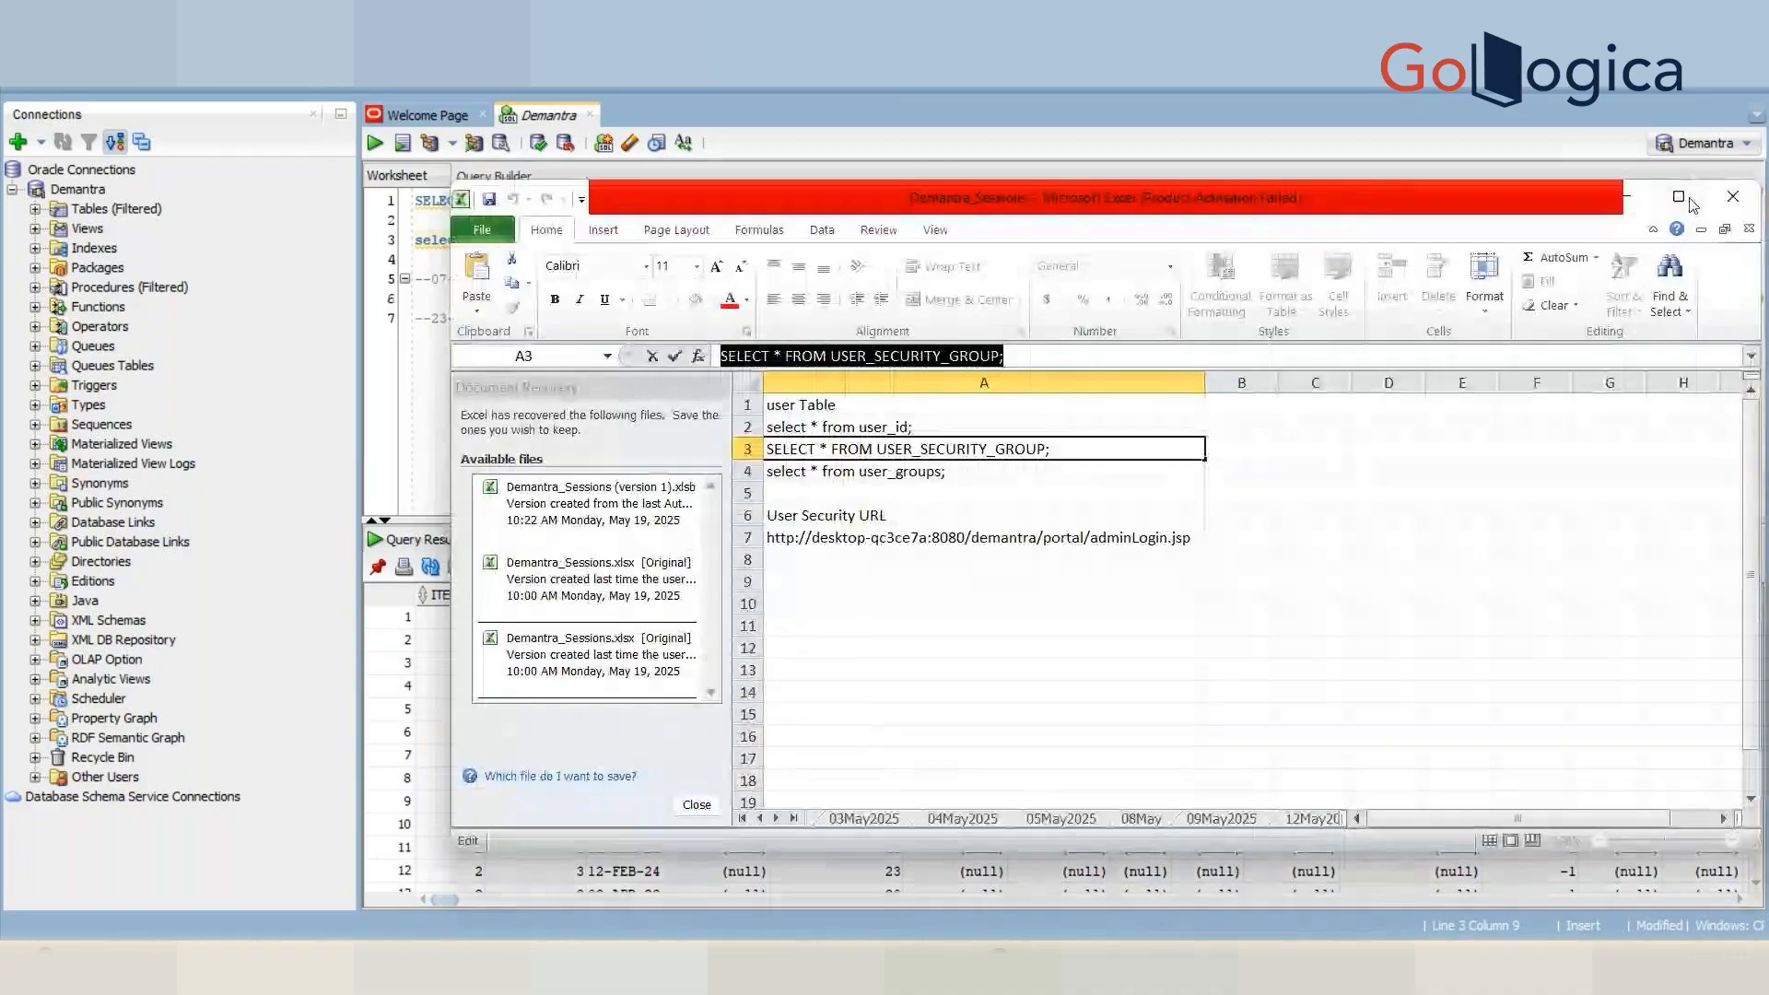
left_click(1679, 197)
left_click(1152, 910)
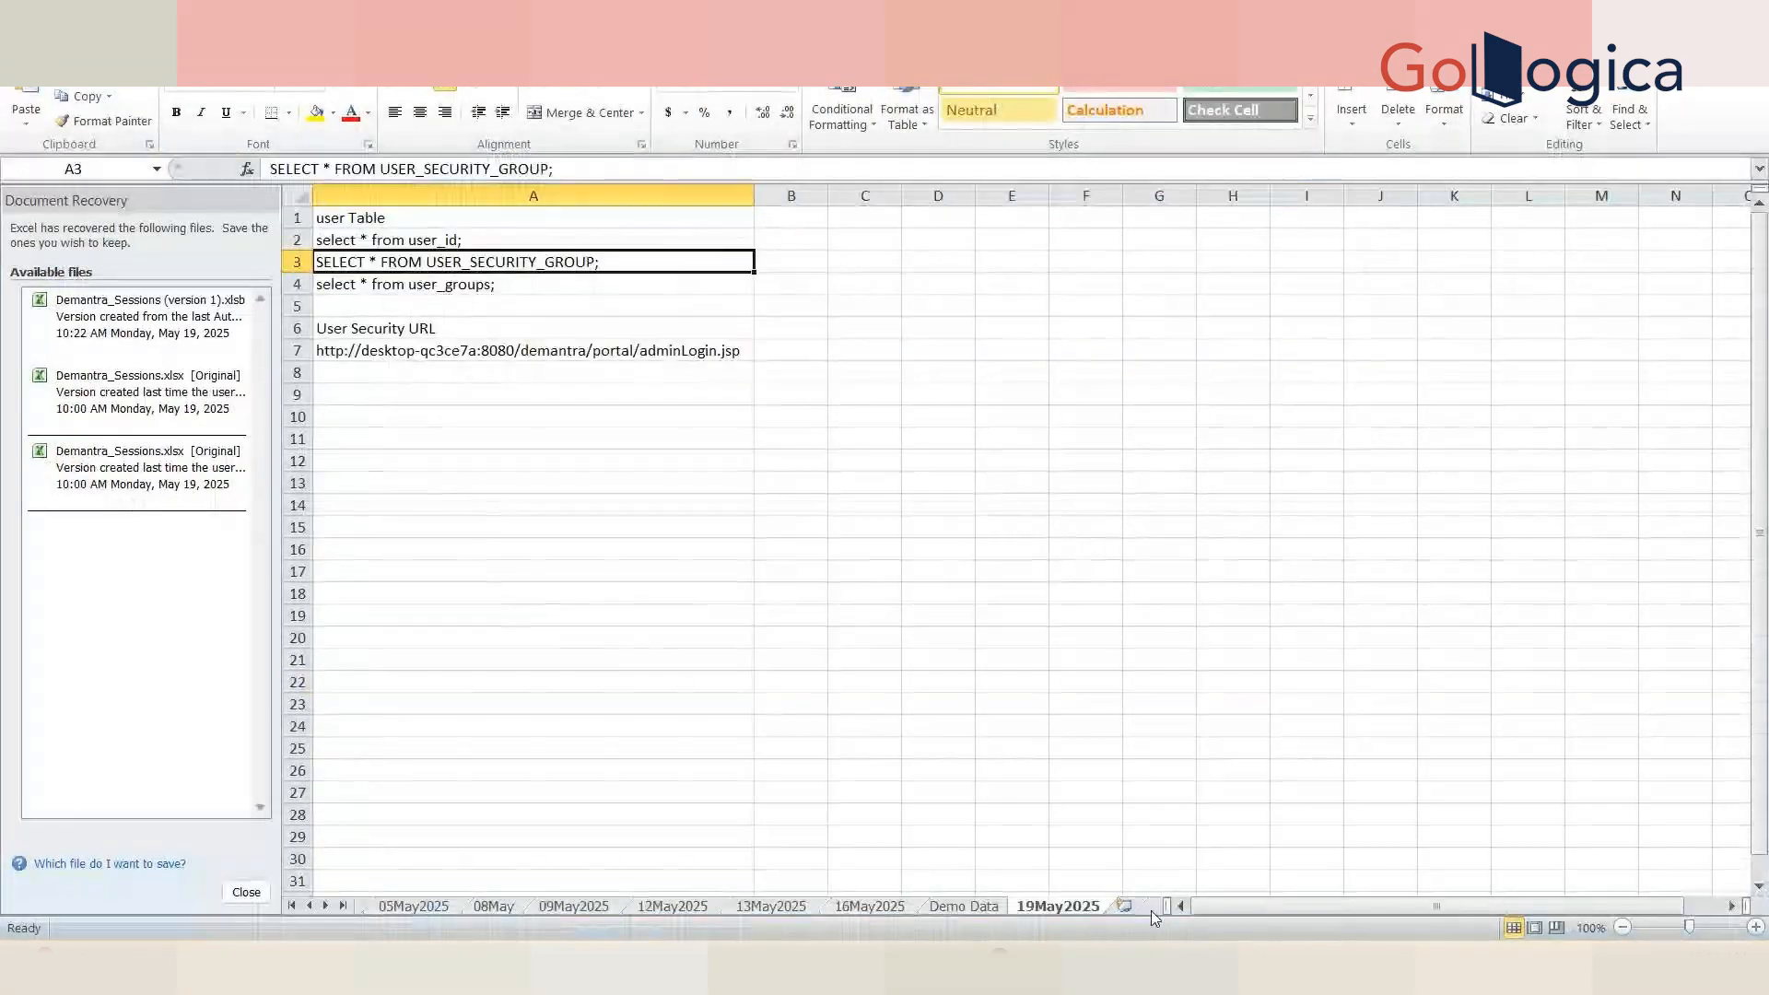
left_click(1124, 906)
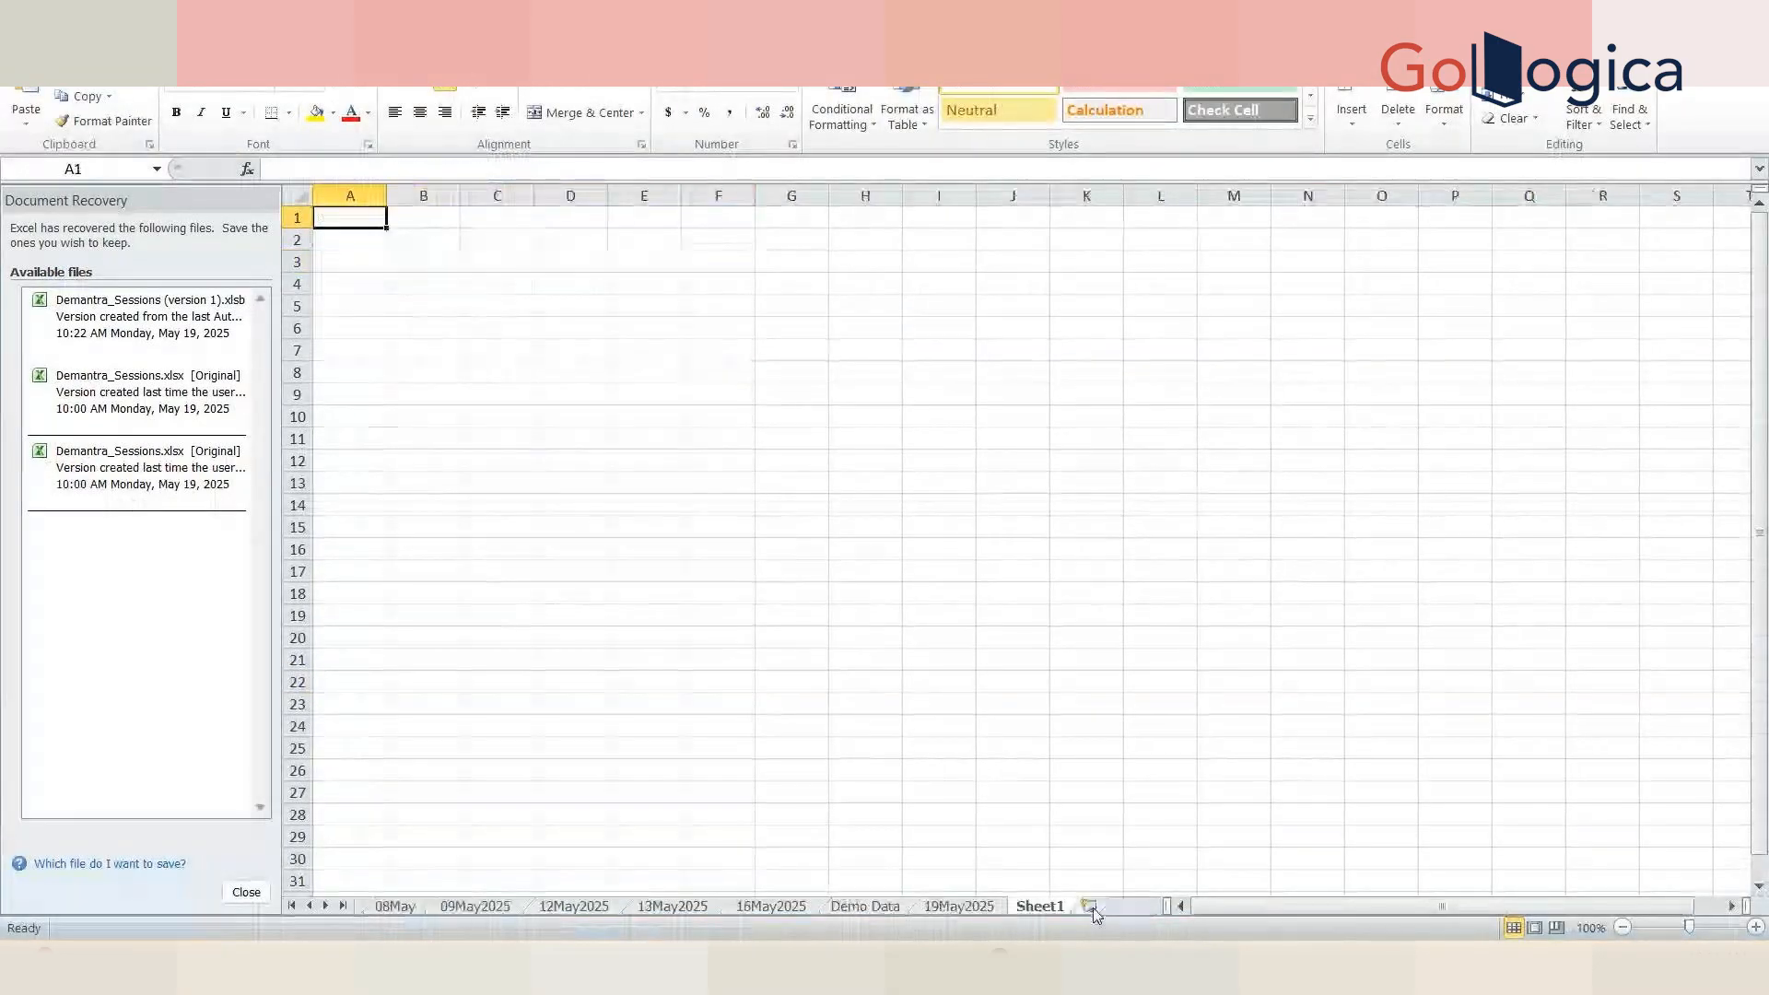
double_click(1041, 906)
type("21May2025")
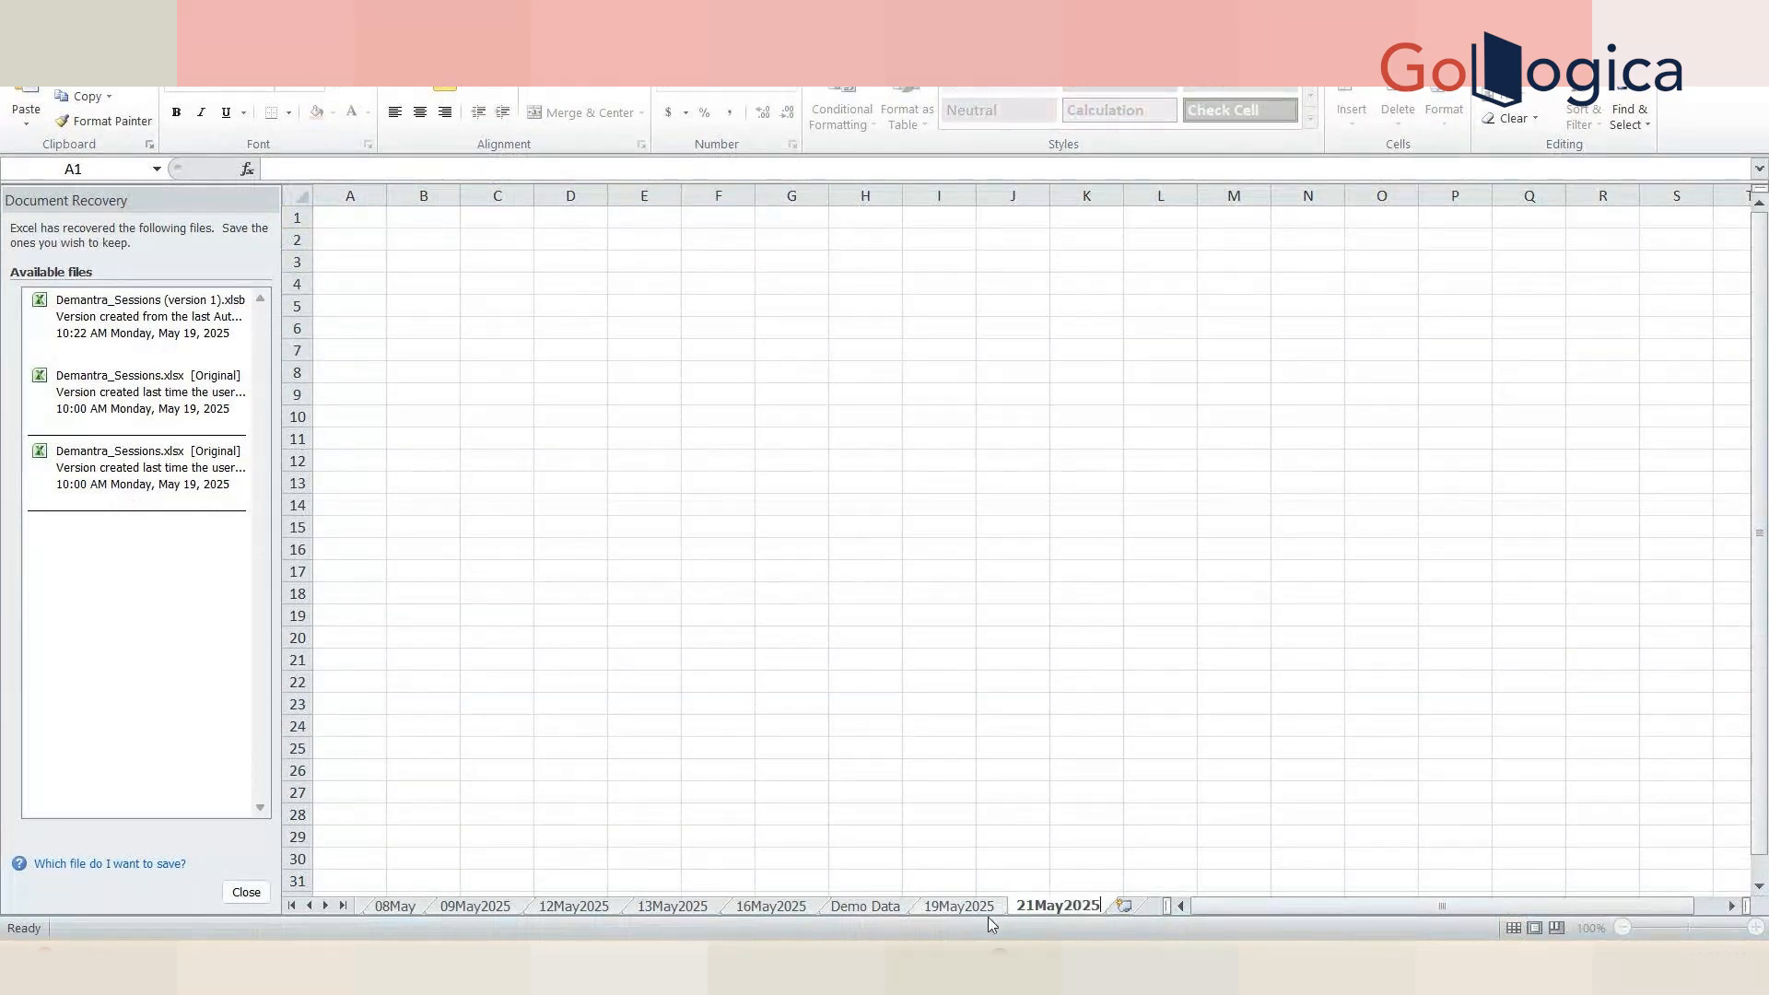
- Copy the Item, Date and SO Qty table (A1:C20) from the 13May2025 sheet to cell A1 of the 21May2025 sheet
left_click(890, 908)
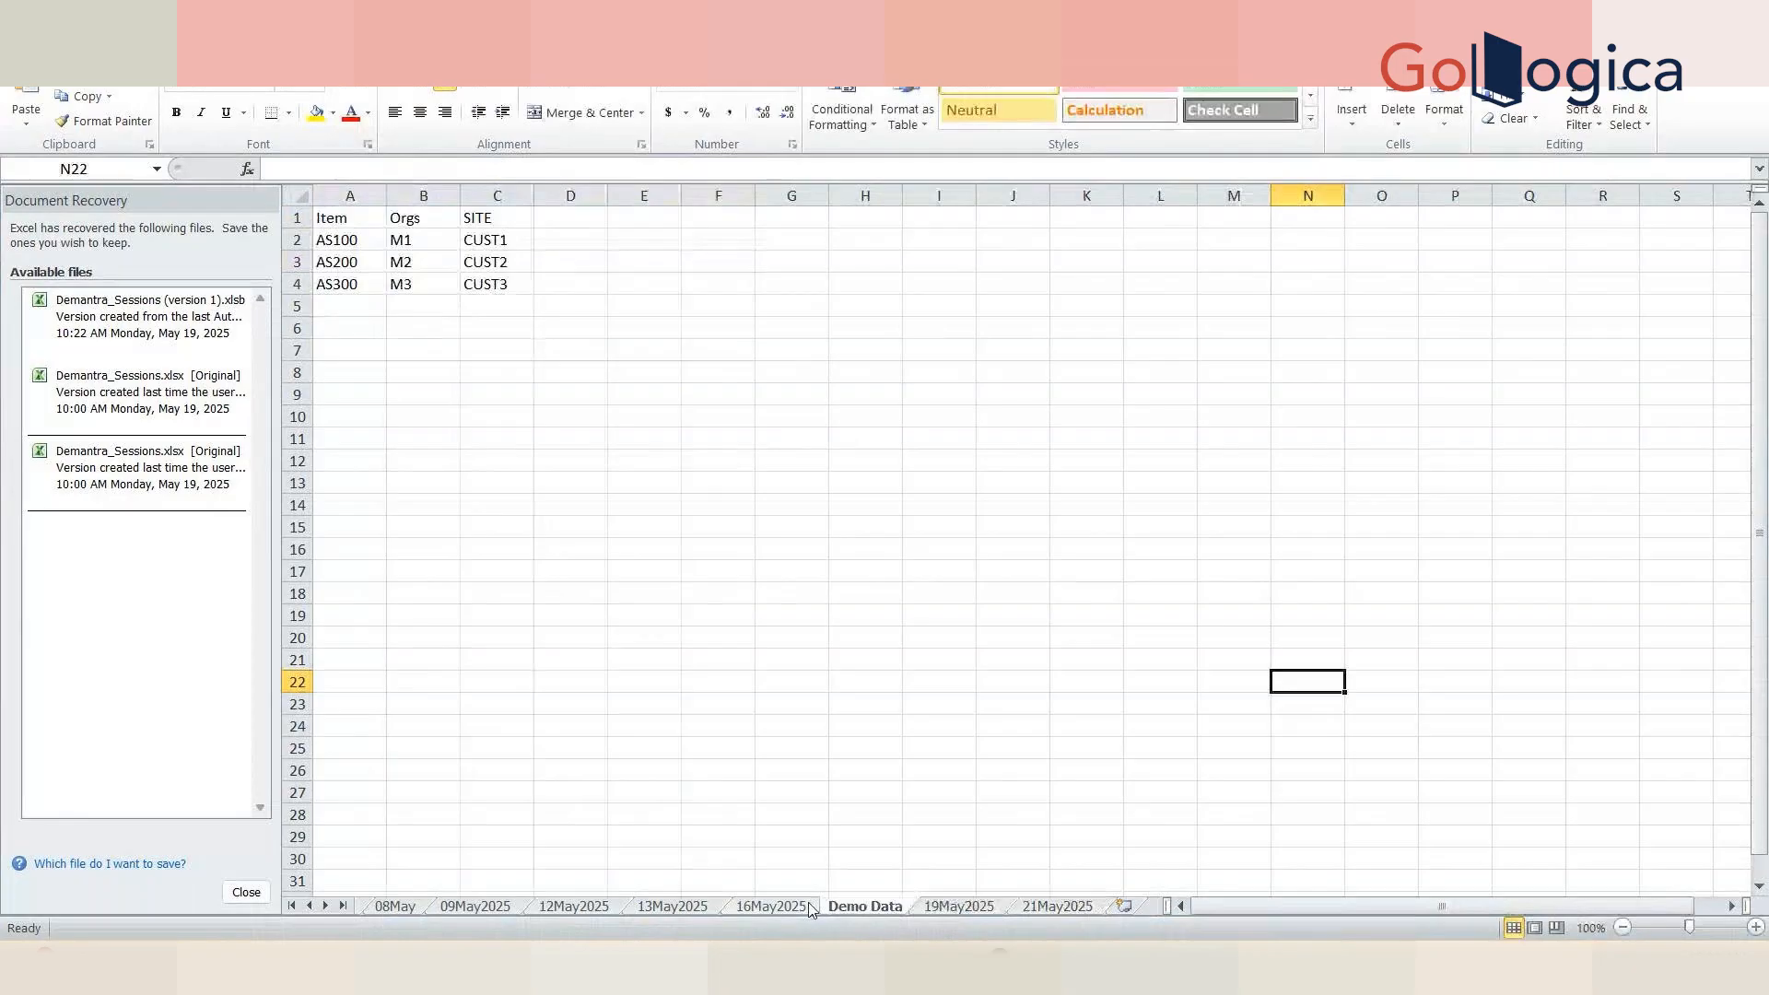
left_click(665, 907)
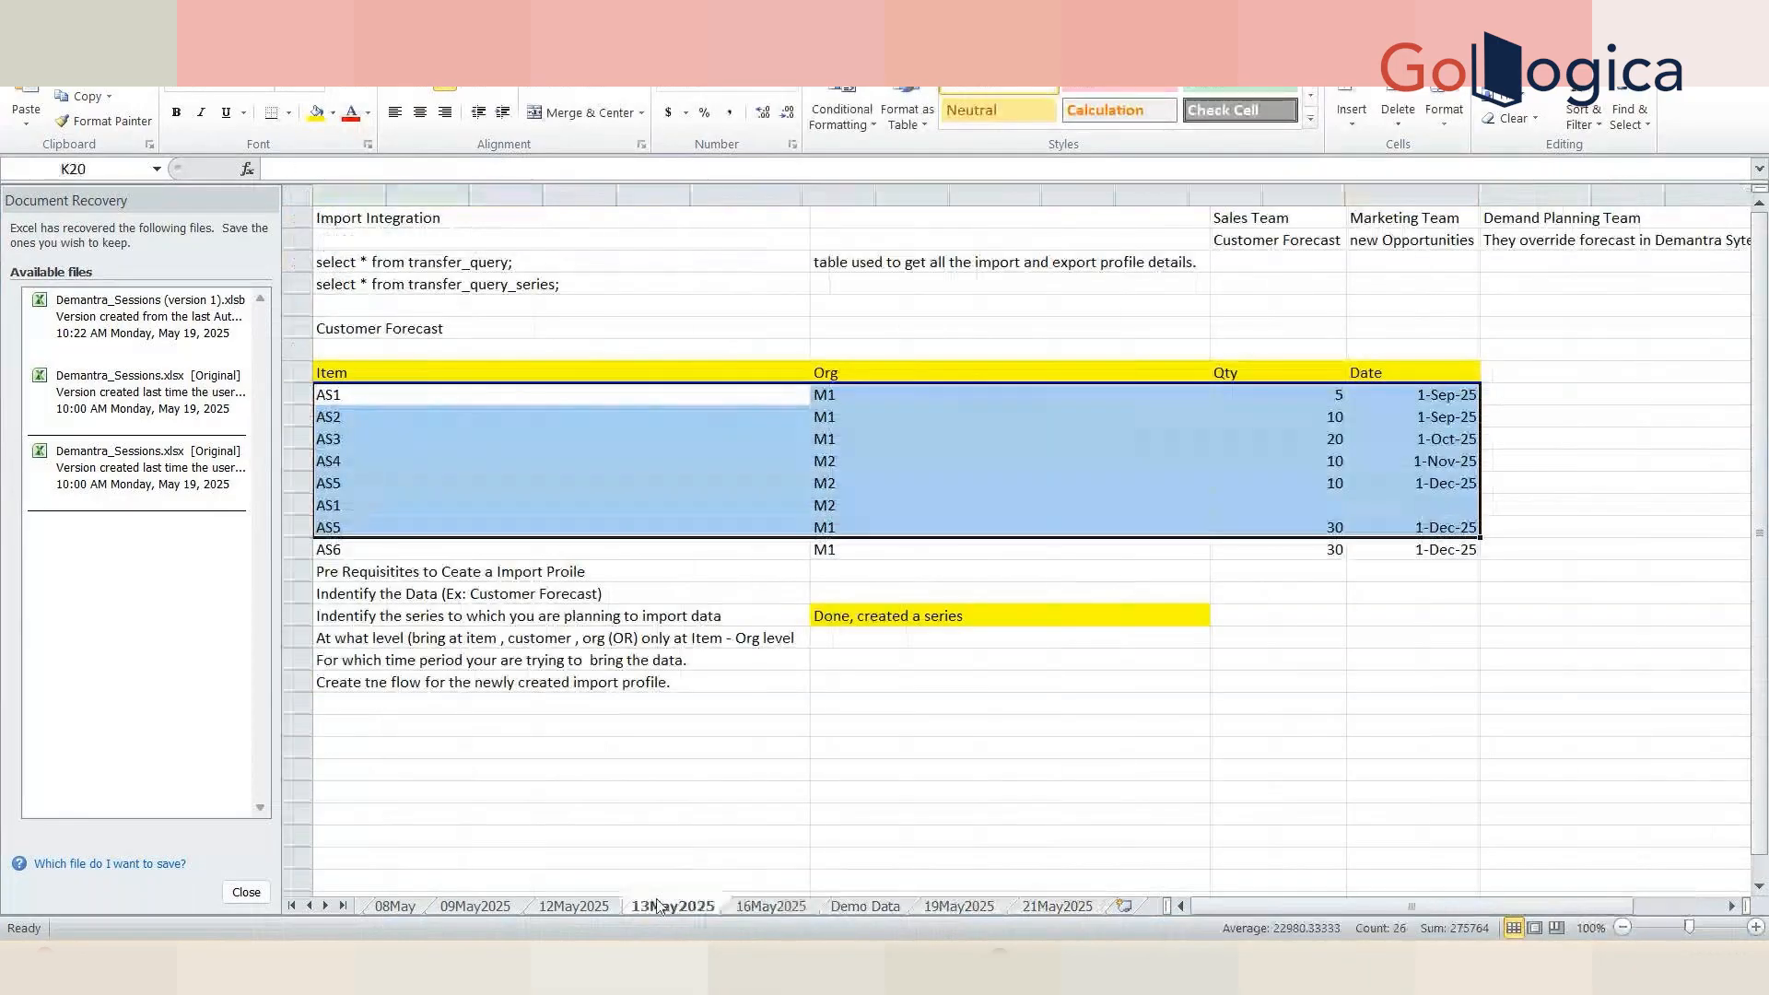
left_click(340, 220)
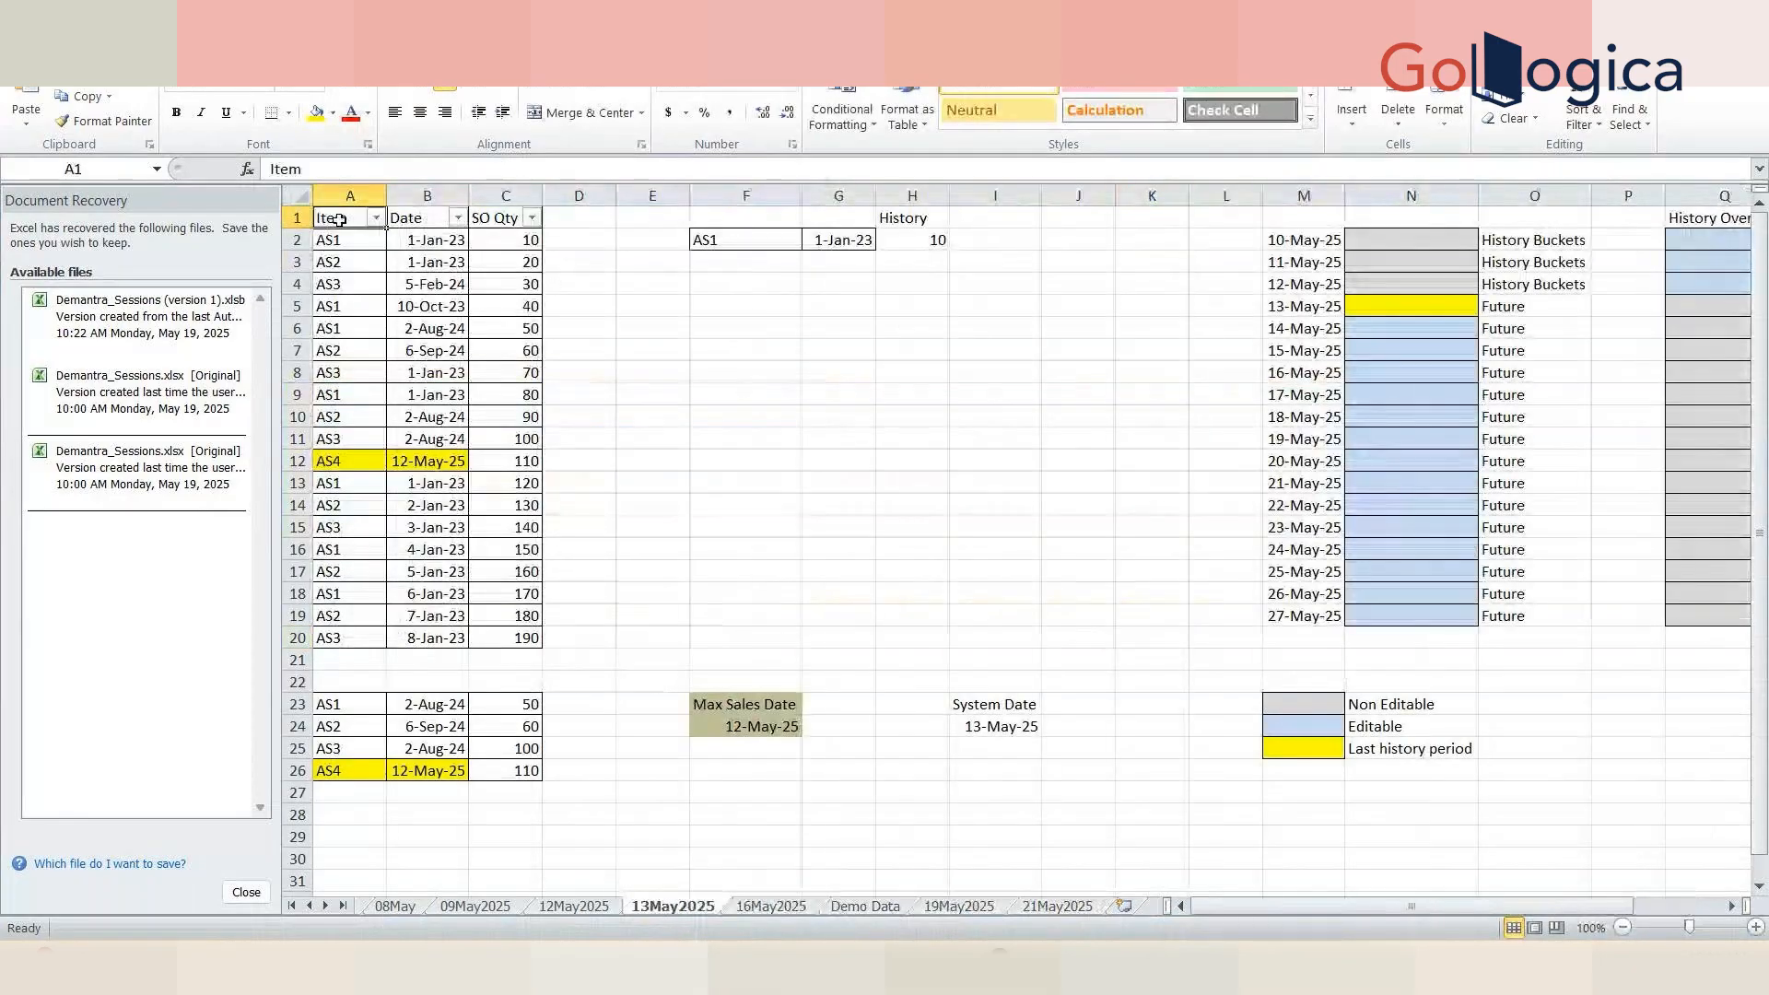
left_click_drag(340, 219, 514, 641)
key("ctrl+c")
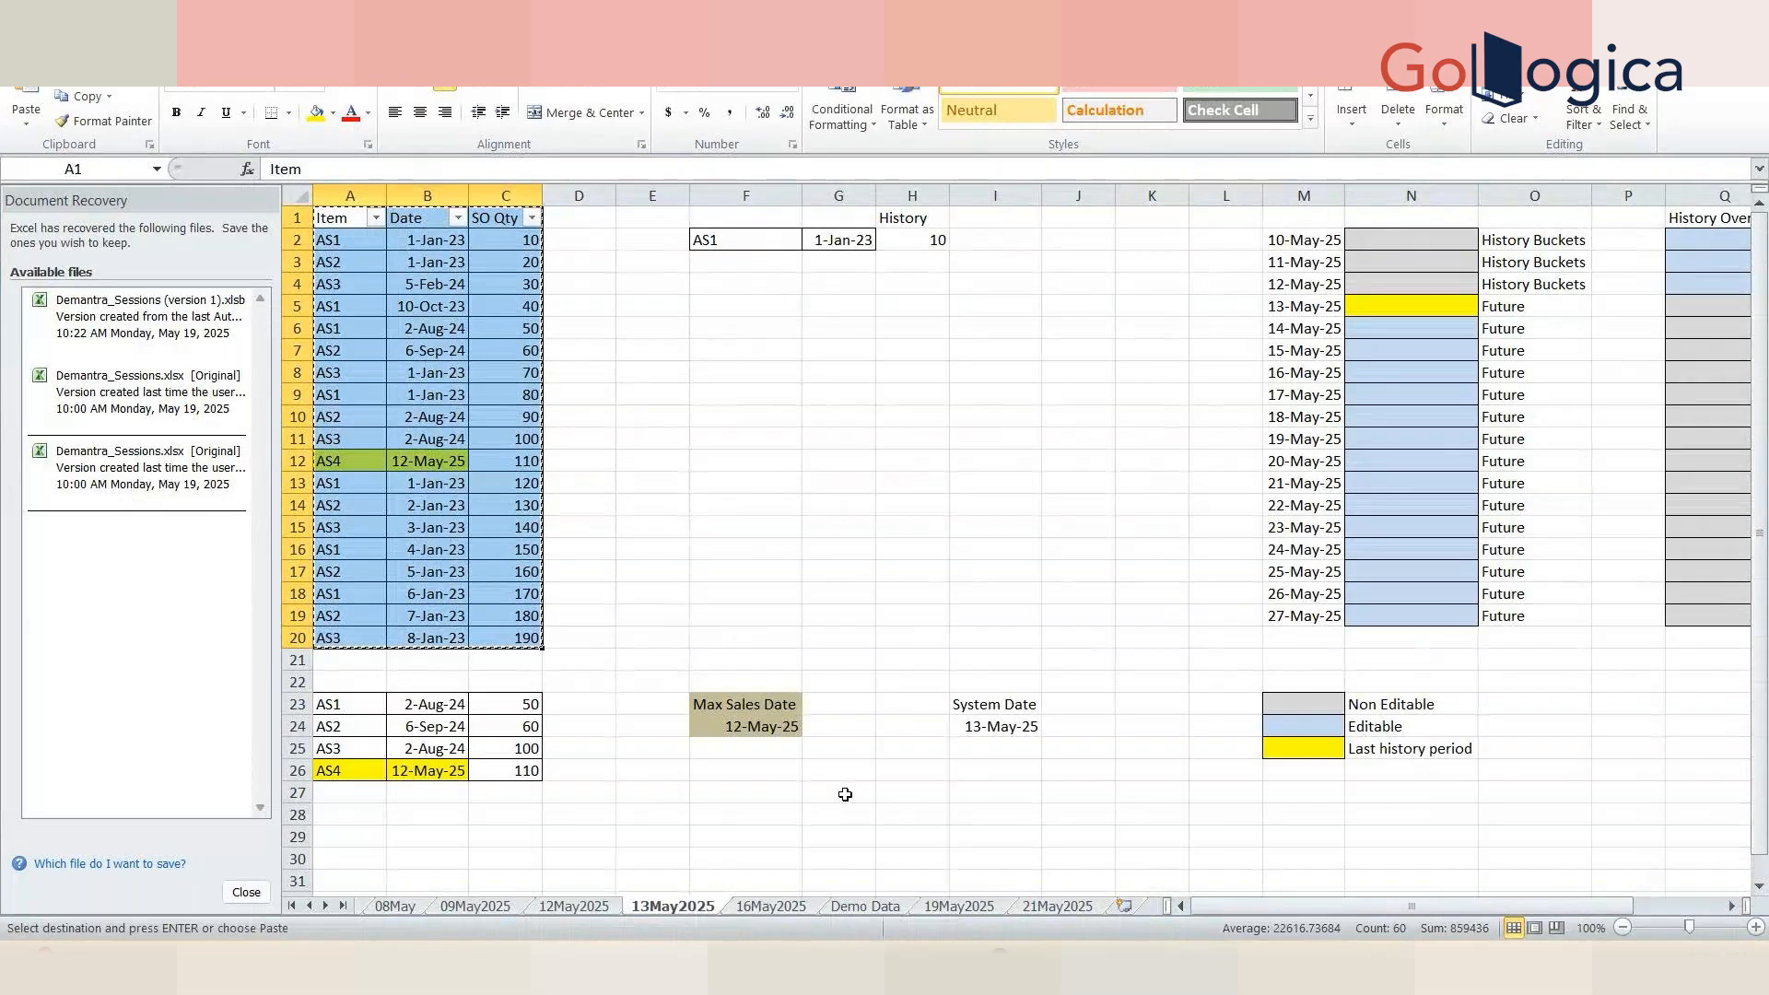
left_click(1057, 906)
key("ctrl+v")
- Fit the column widths of the whole 21May2025 sheet to their contents
left_click_drag(644, 372, 331, 217)
left_click(297, 196)
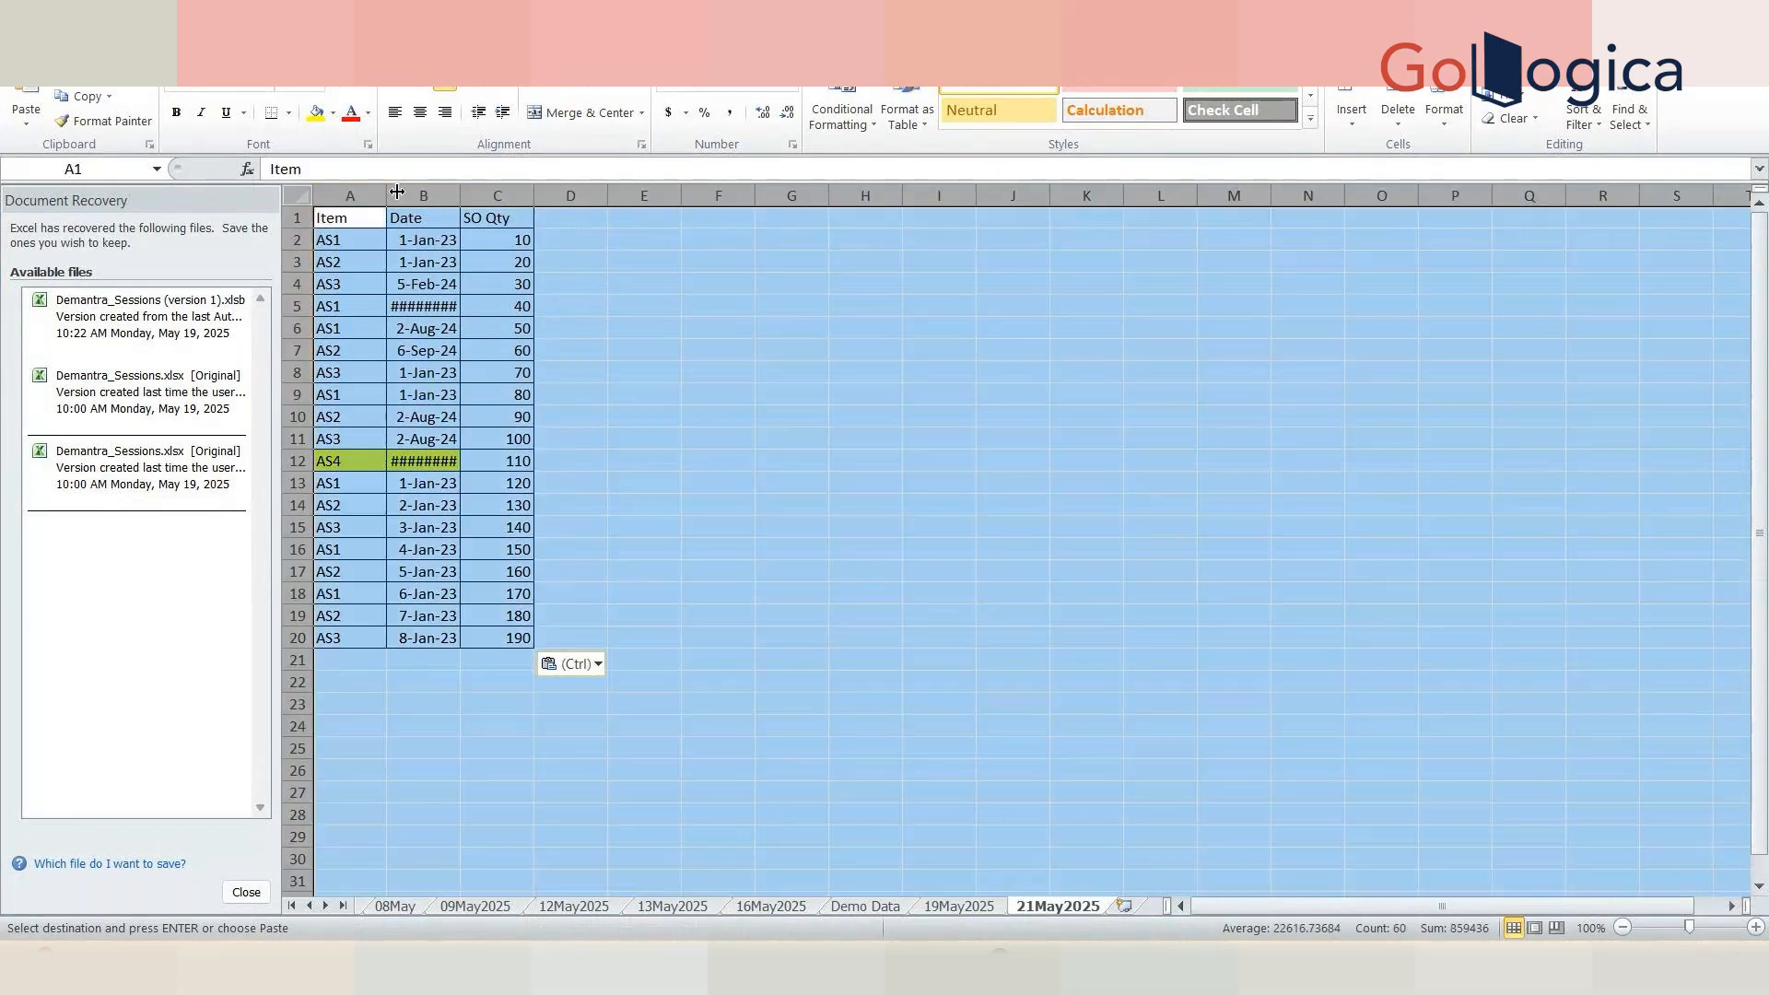
double_click(397, 193)
- Rename the SO Qty header in C1 to "Actual Qty" and fit the column width to it
left_click(470, 215)
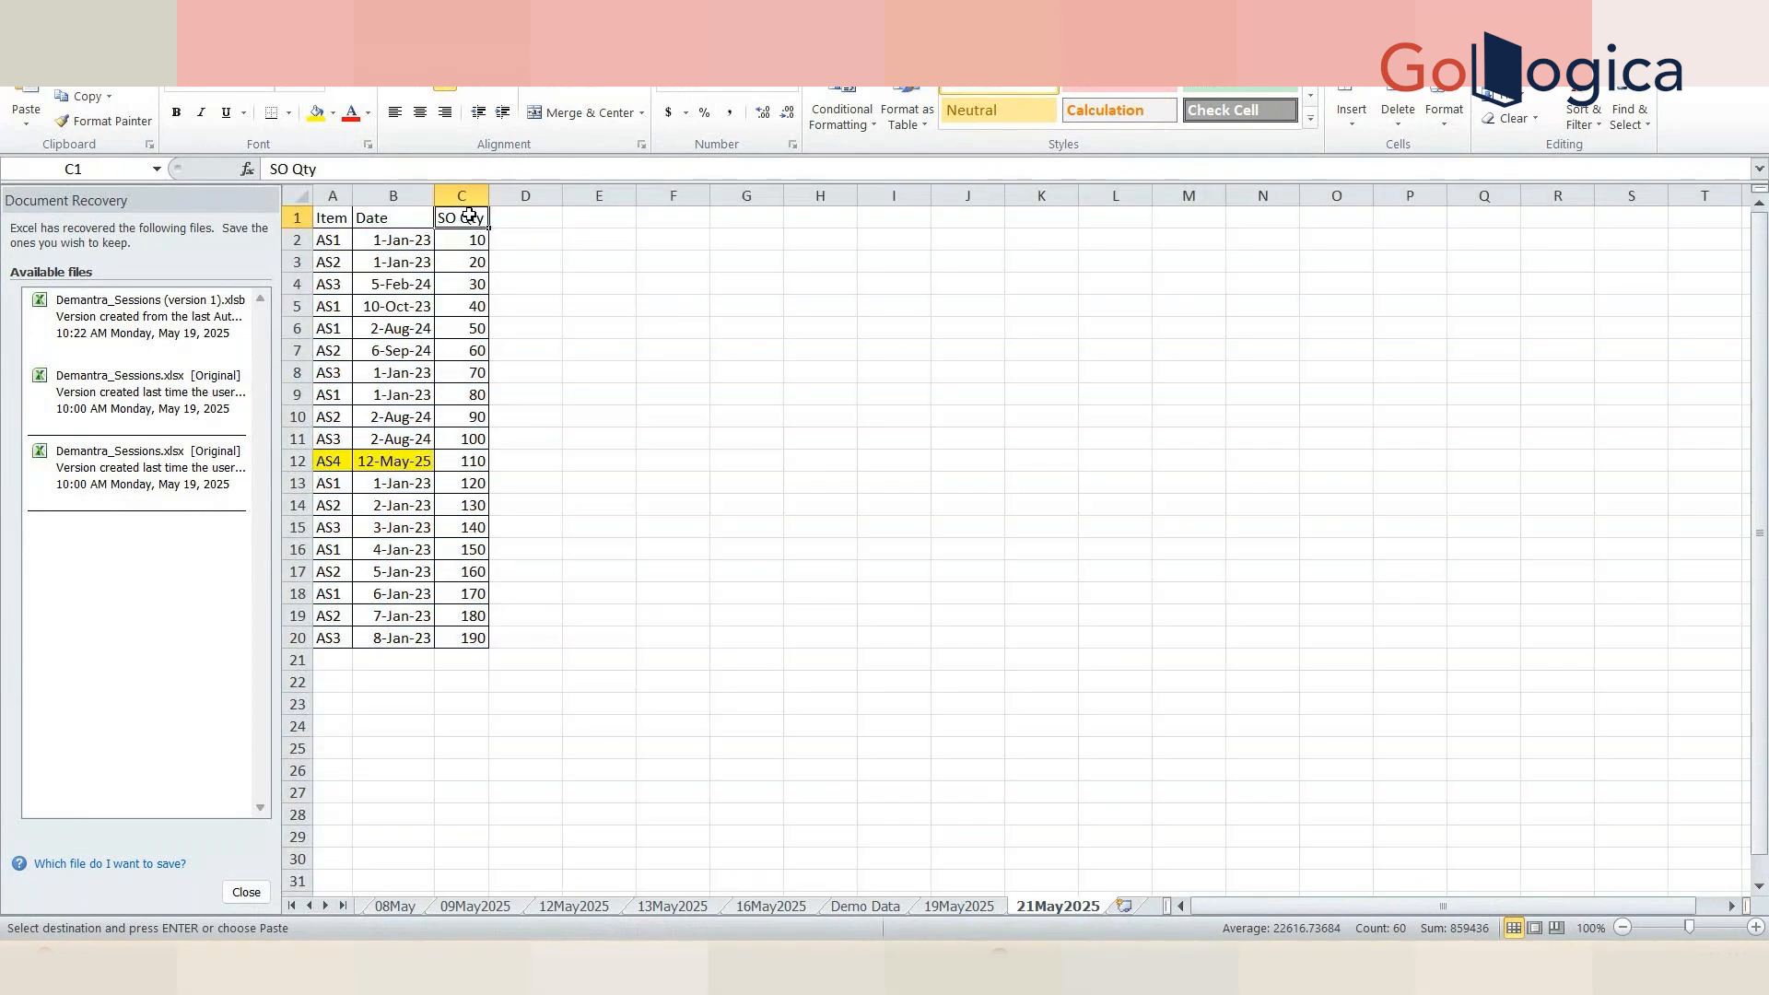
type("Actia;")
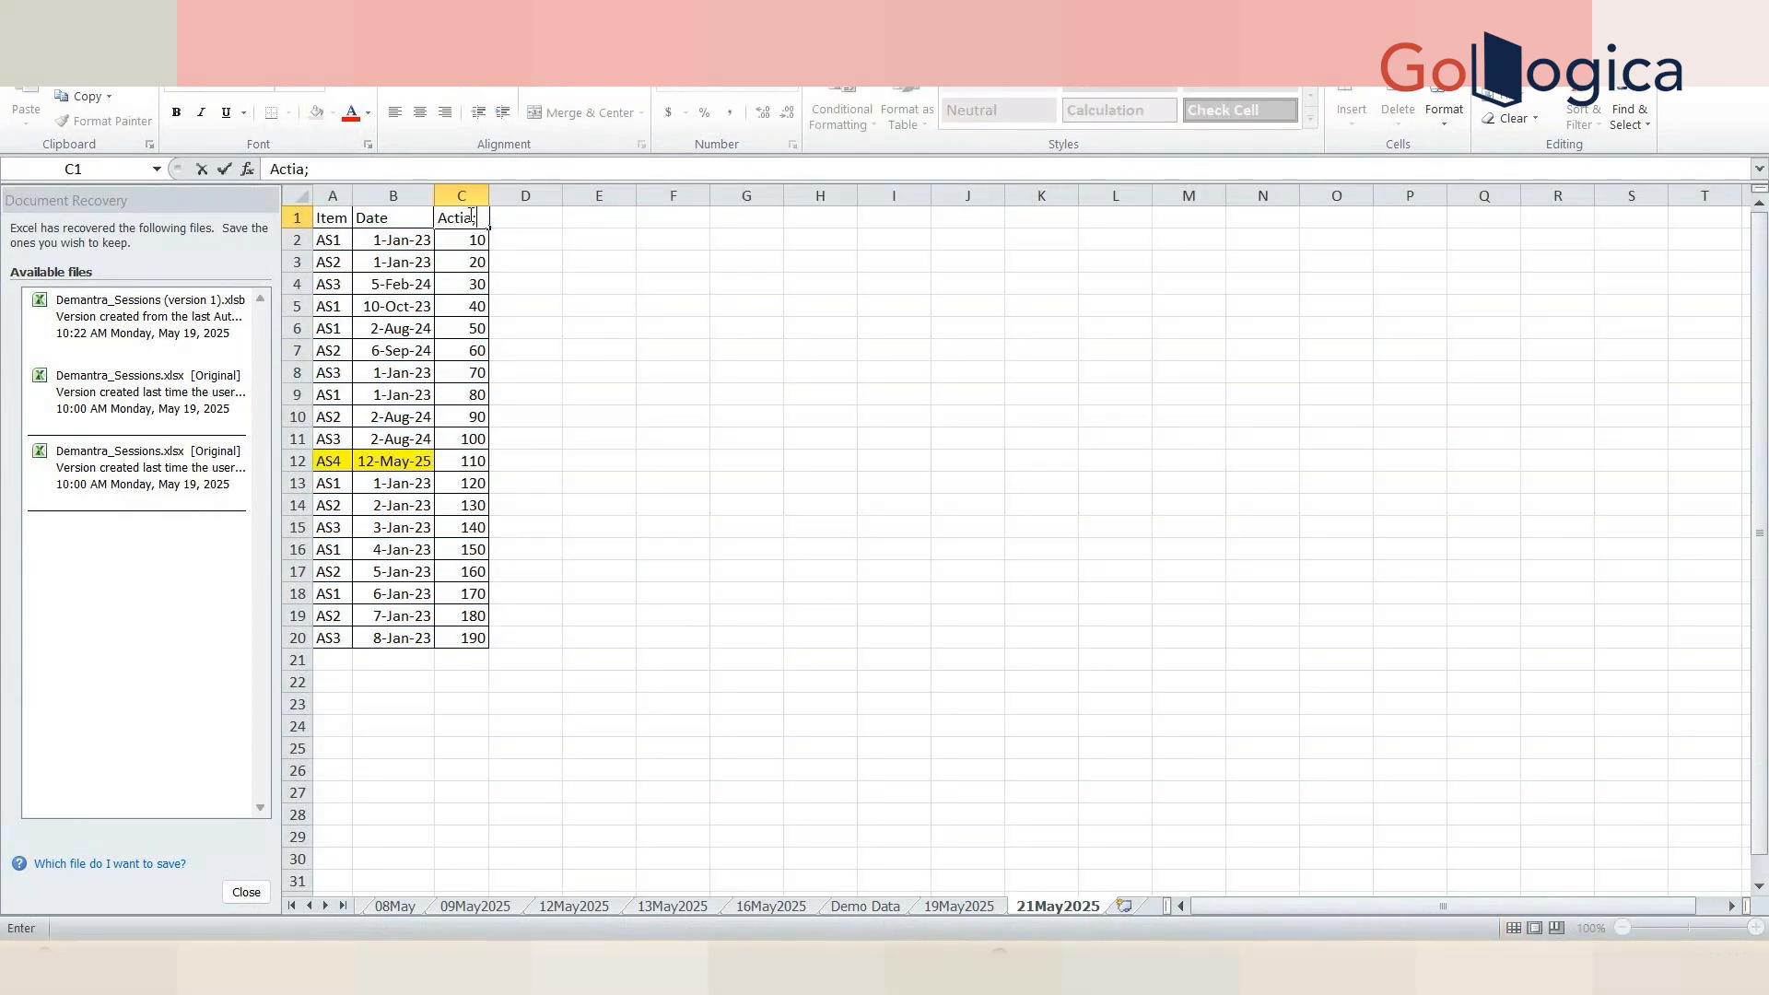
key("BackSpace")
key("BackSpace")
key("BackSpace")
type("ual Qty")
left_click(494, 191)
left_click(544, 350)
- Copy the item and date of row 20 into row 21 and set the new row's date to 1-Jun-25
left_click(344, 632)
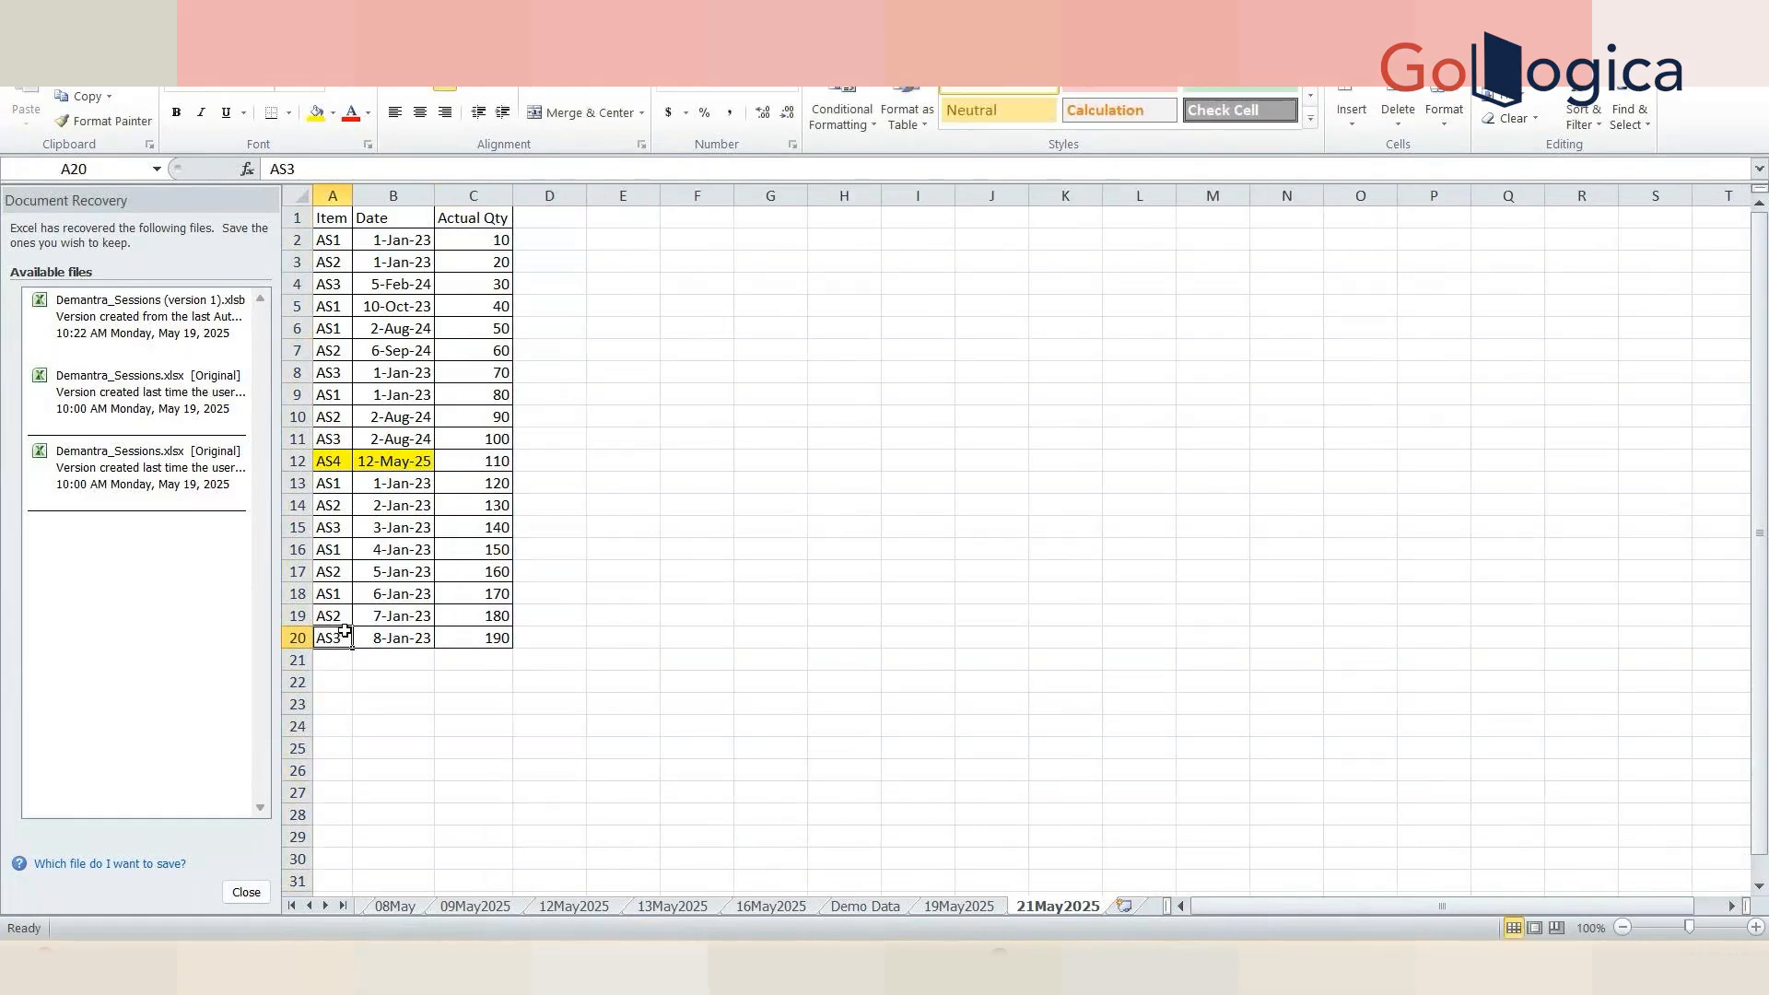
left_click_drag(343, 632, 410, 634)
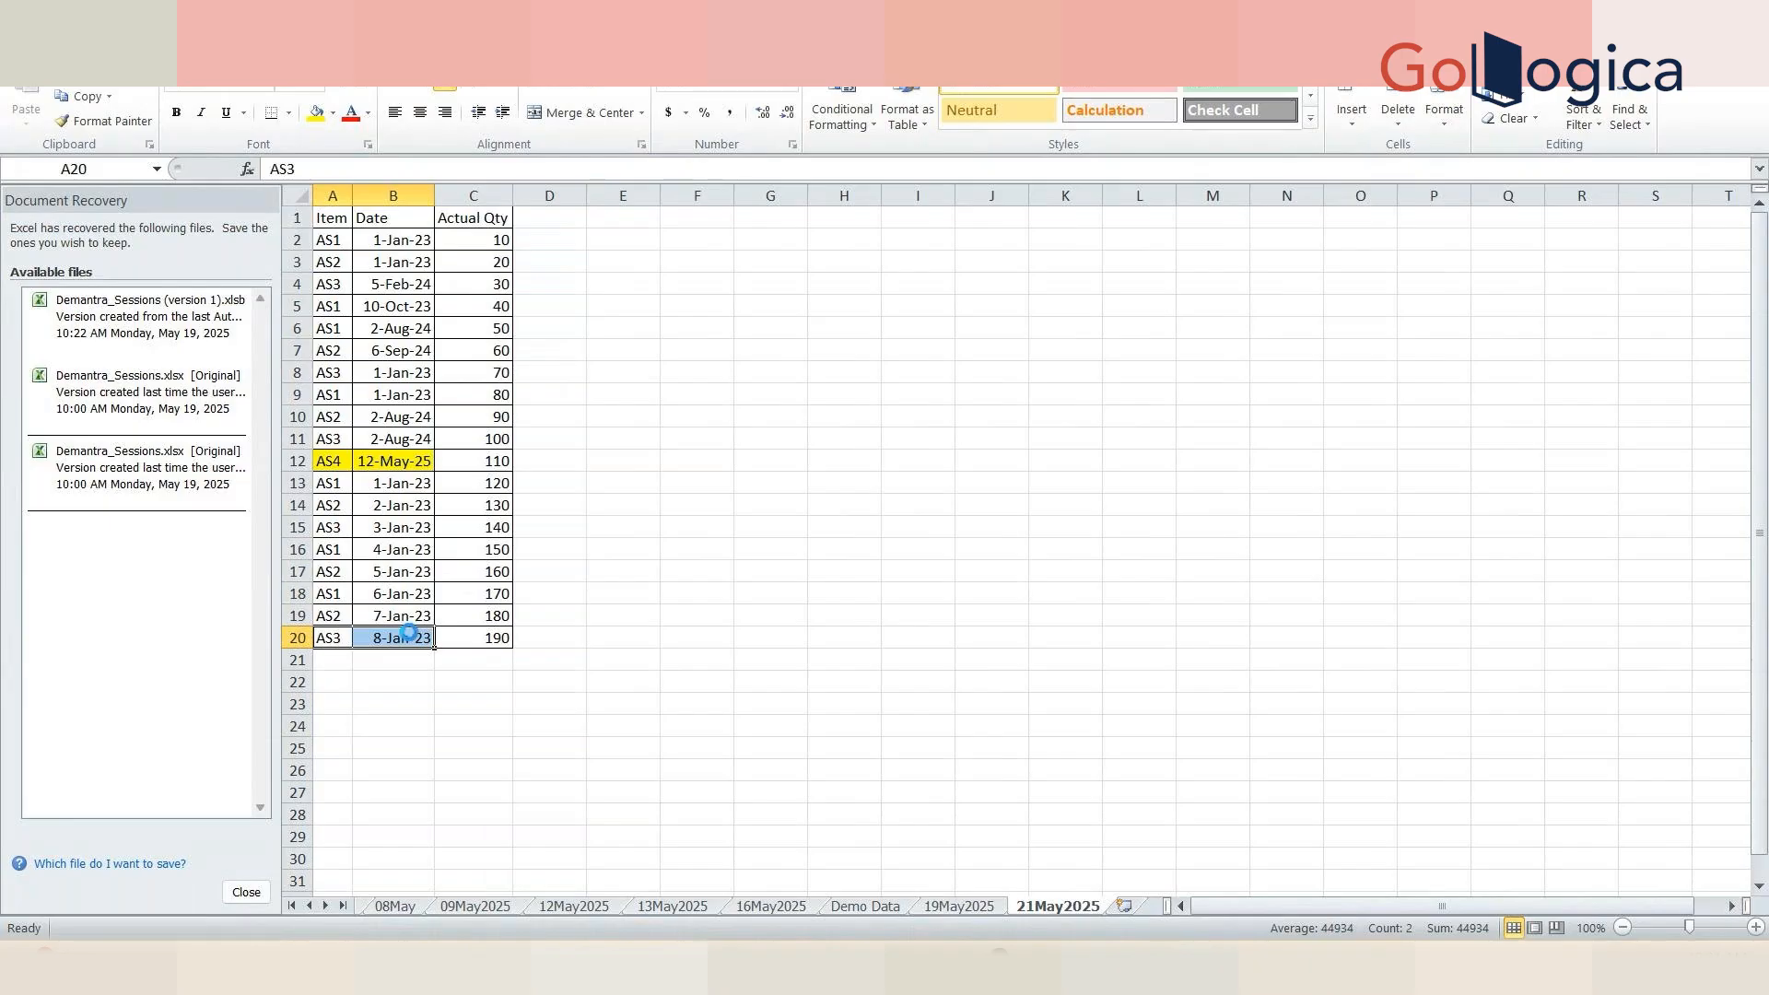
key("ctrl+c")
left_click(336, 663)
key("ctrl+v")
left_click(381, 663)
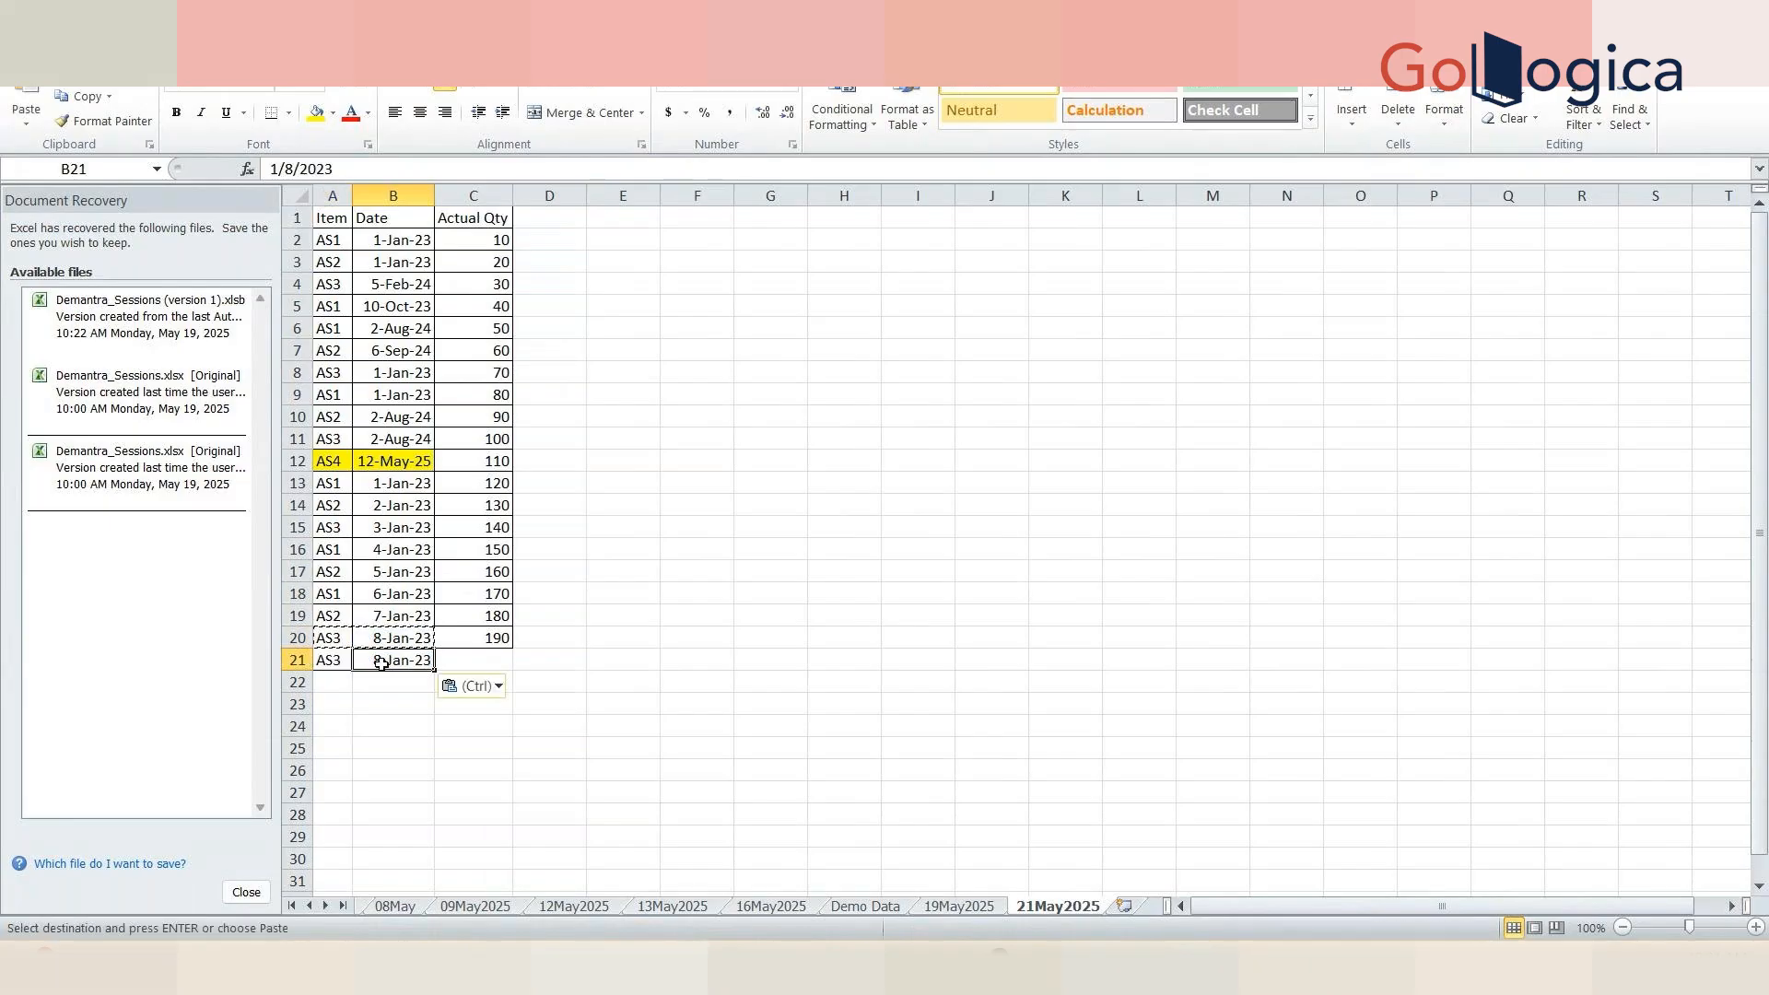
type("01-Jun")
key("Tab")
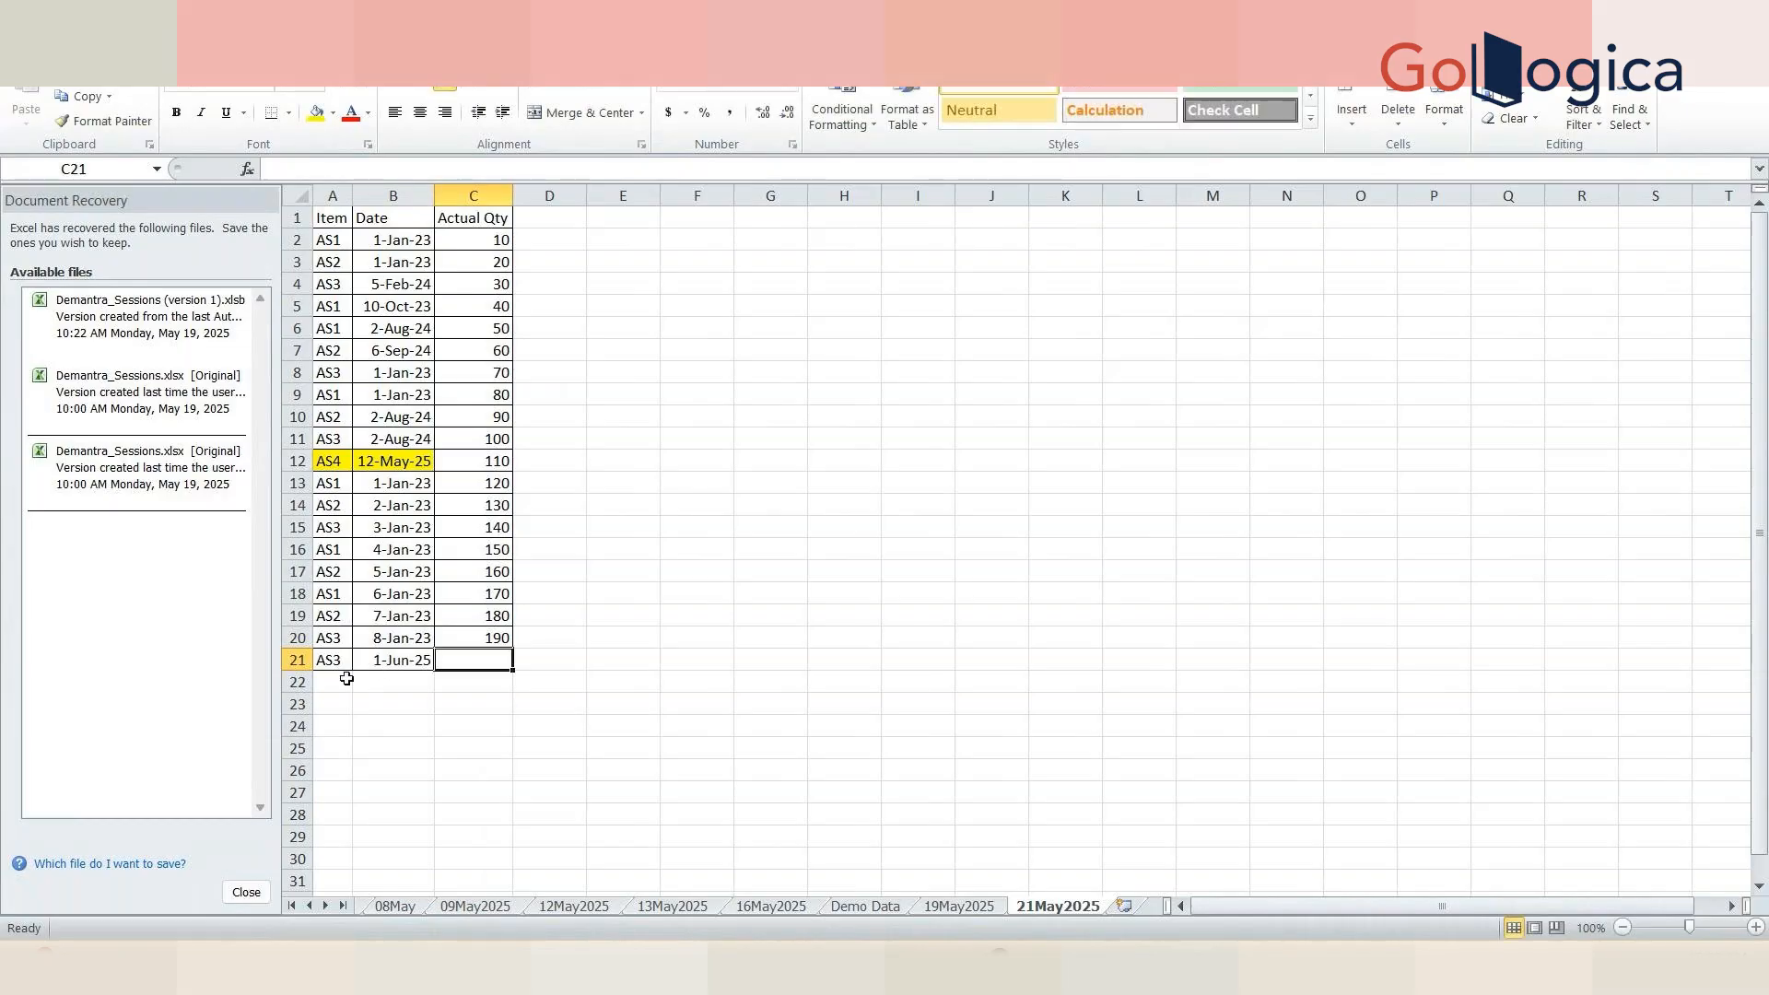
- Add another row for item AS3 in row 22 with the date 1-Jul-25
left_click(346, 679)
type("as3")
key("Tab")
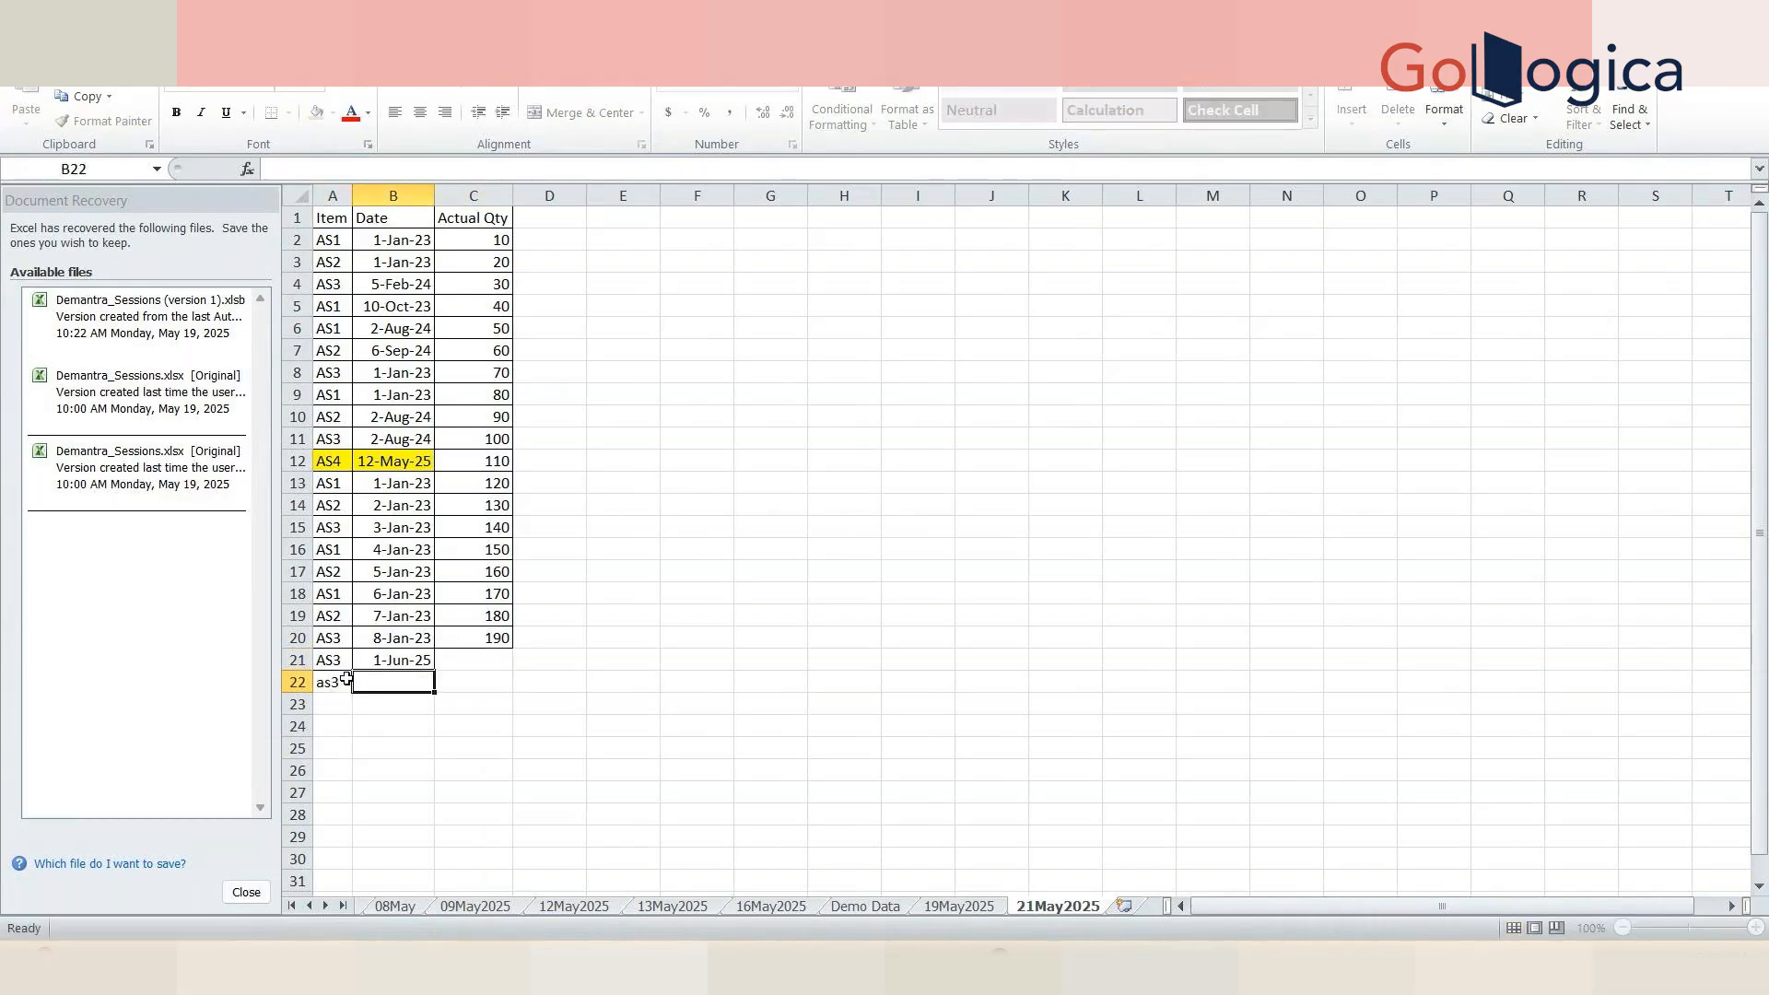
left_click(332, 661)
key("ctrl+c")
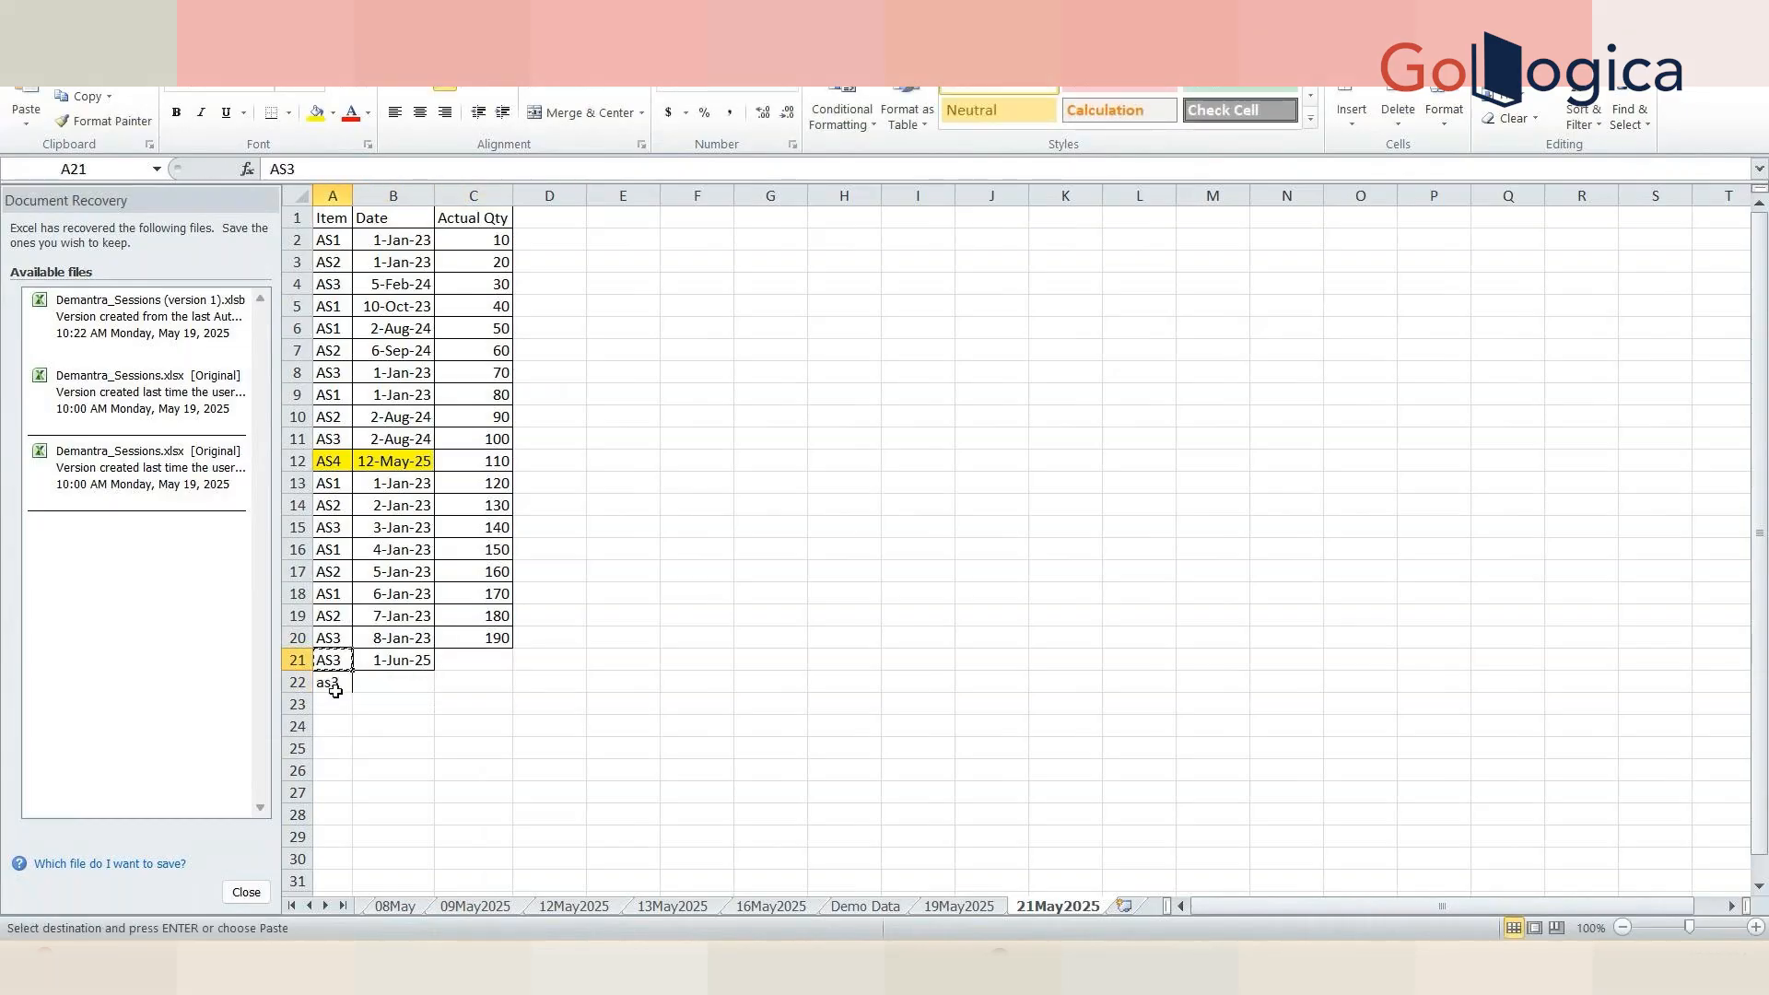
left_click(334, 686)
key("ctrl+v")
left_click(412, 680)
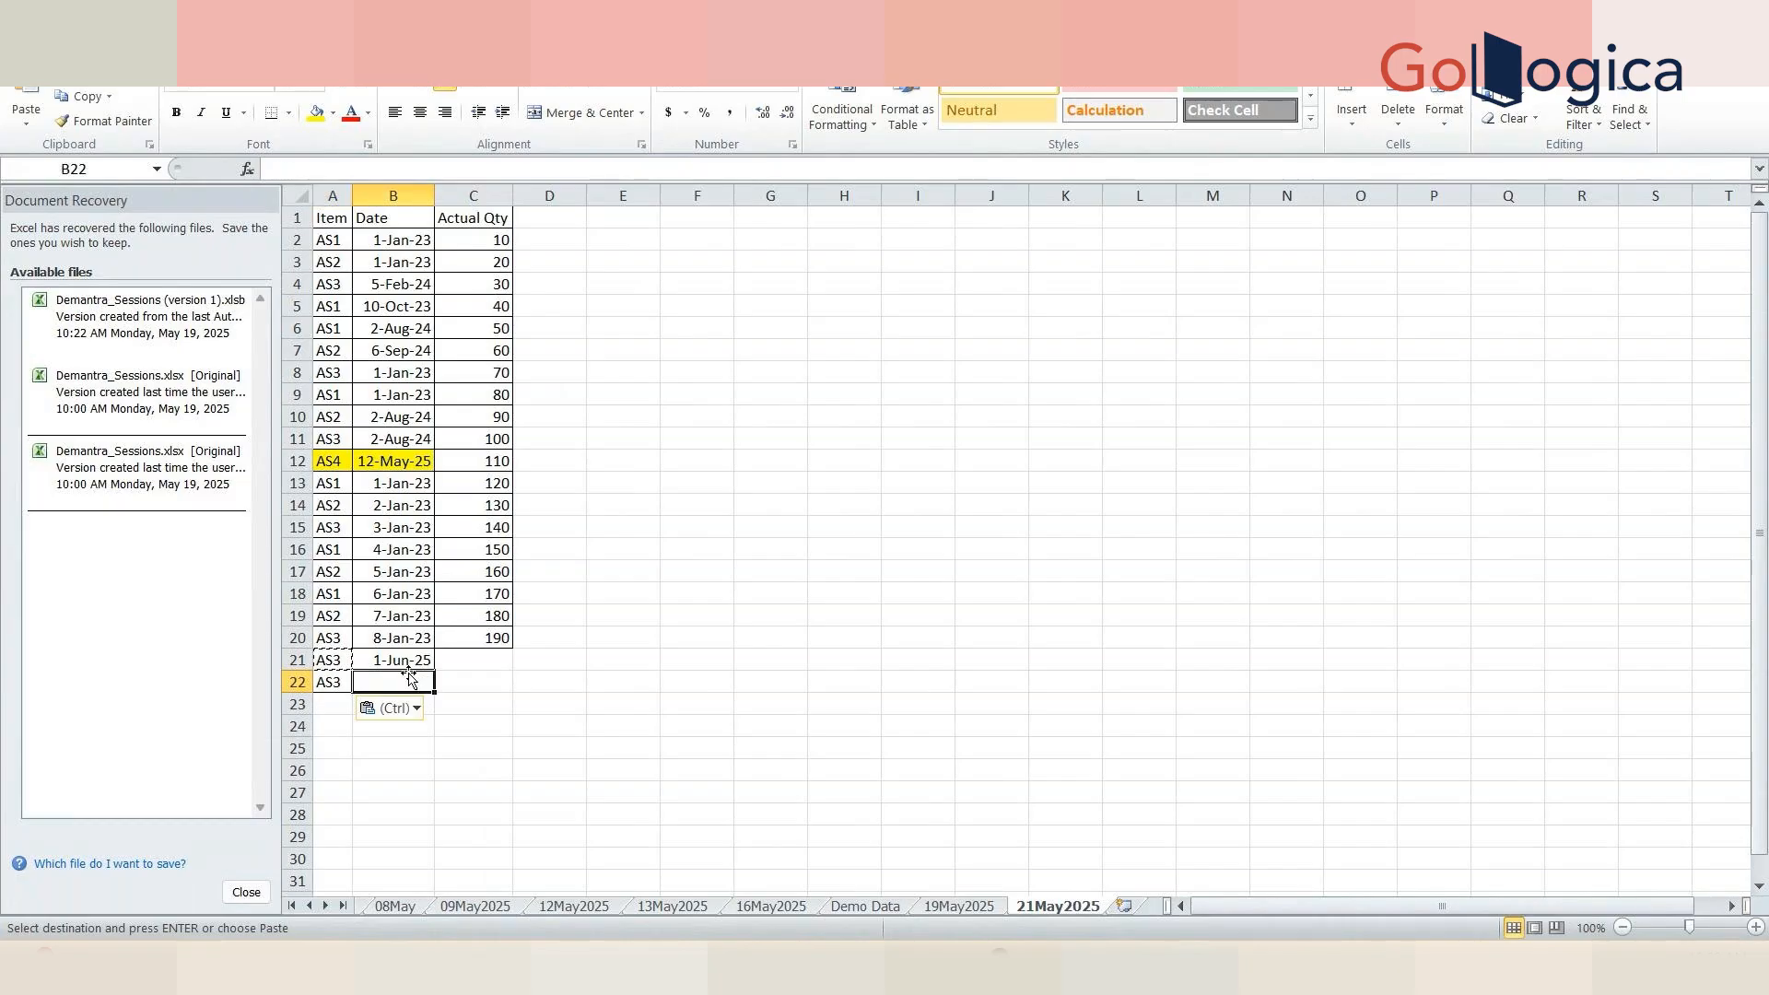
type("01-jul")
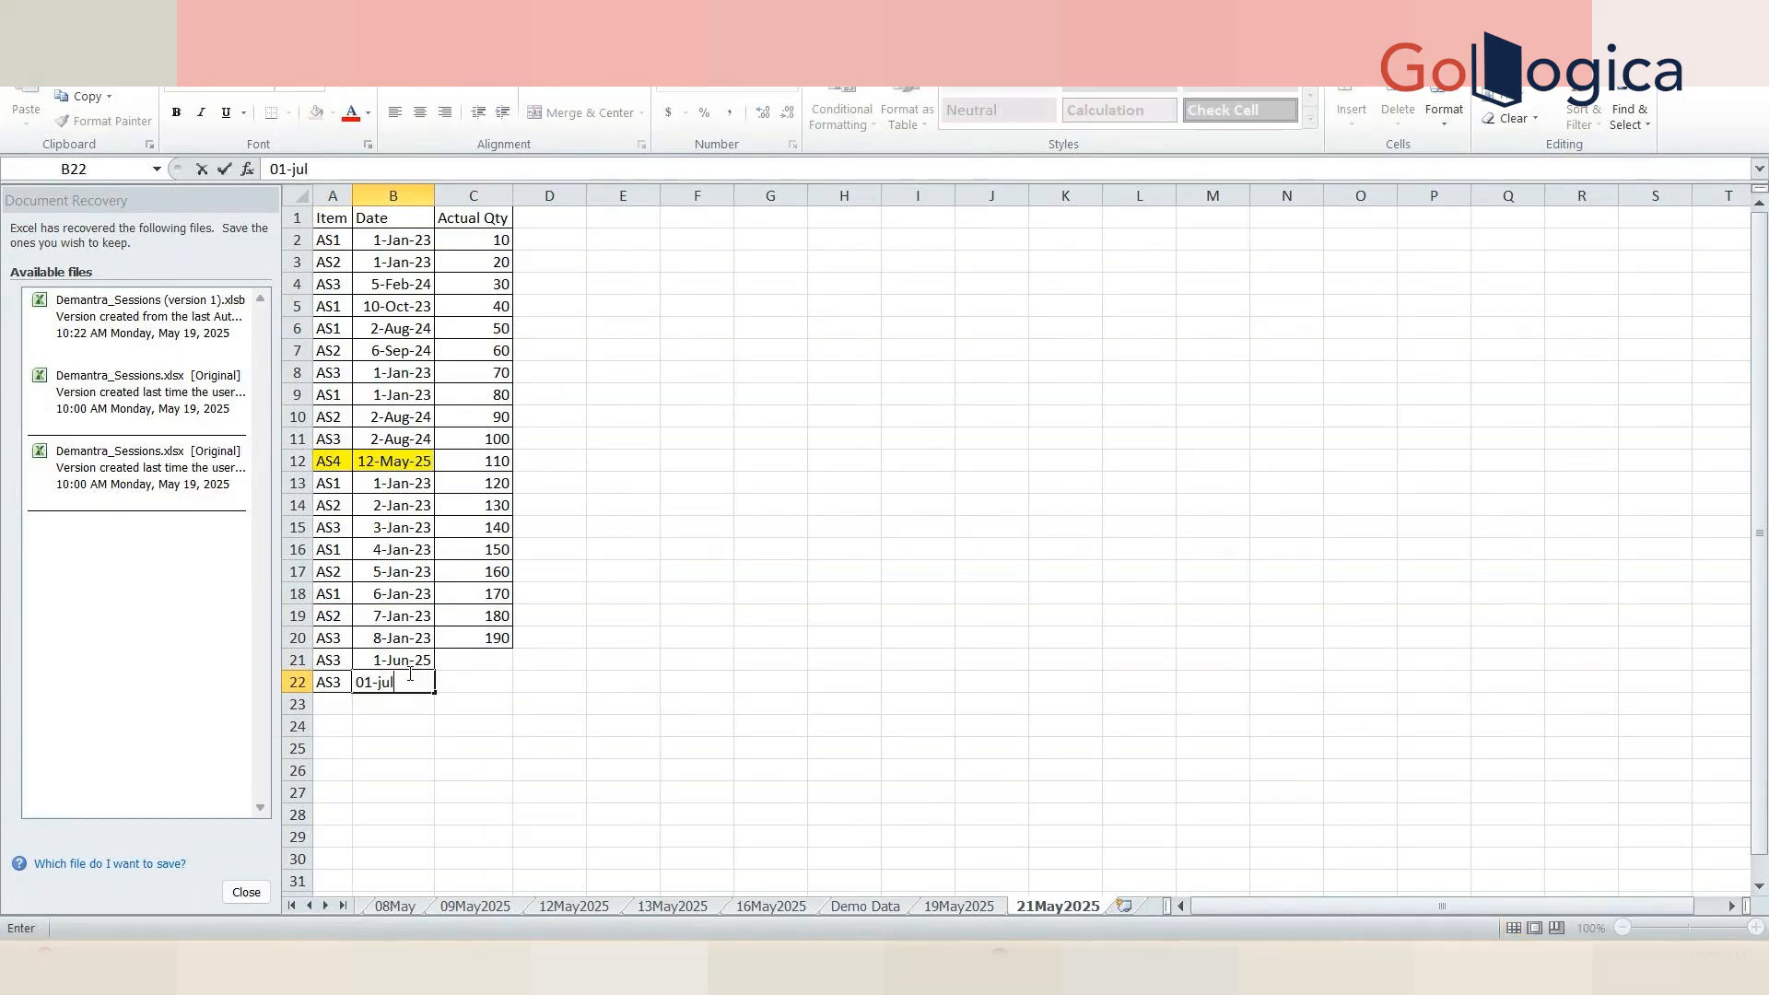
key("Tab")
- Fill the monthly dates down column B to 1-Apr-26 in row 31 and item AS3 down column A alongside them
left_click_drag(398, 664, 429, 883)
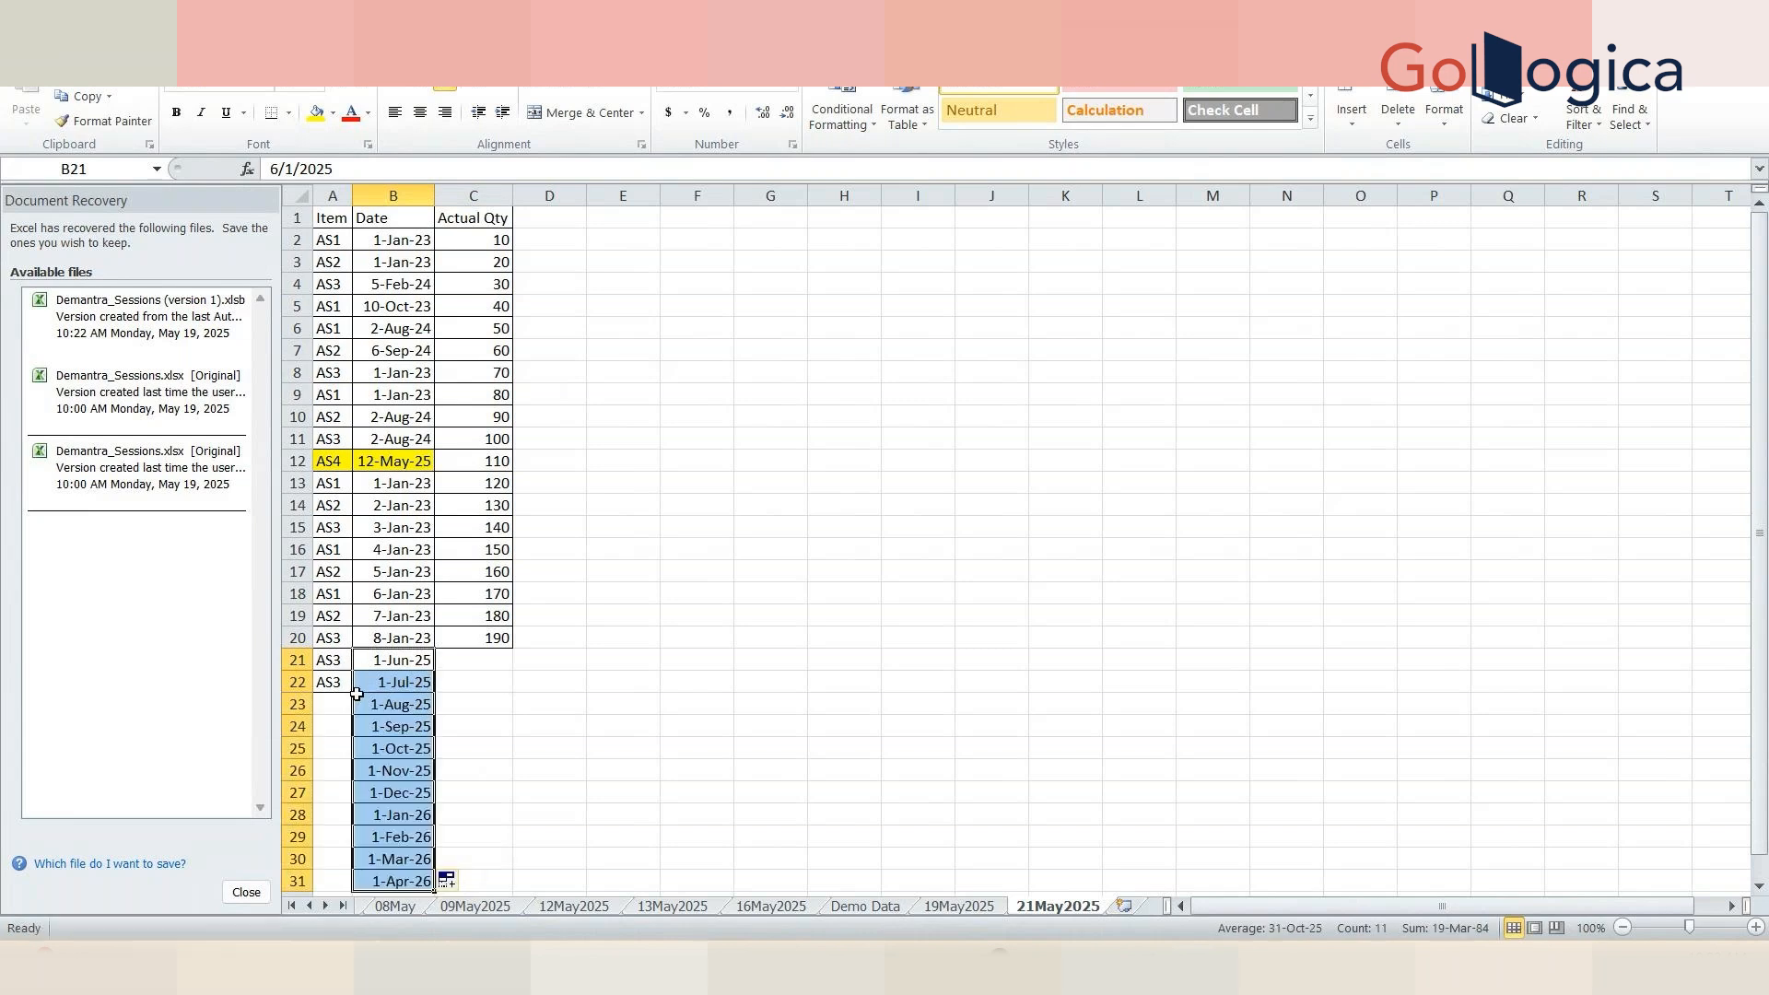
left_click_drag(329, 660, 362, 882)
left_click(583, 796)
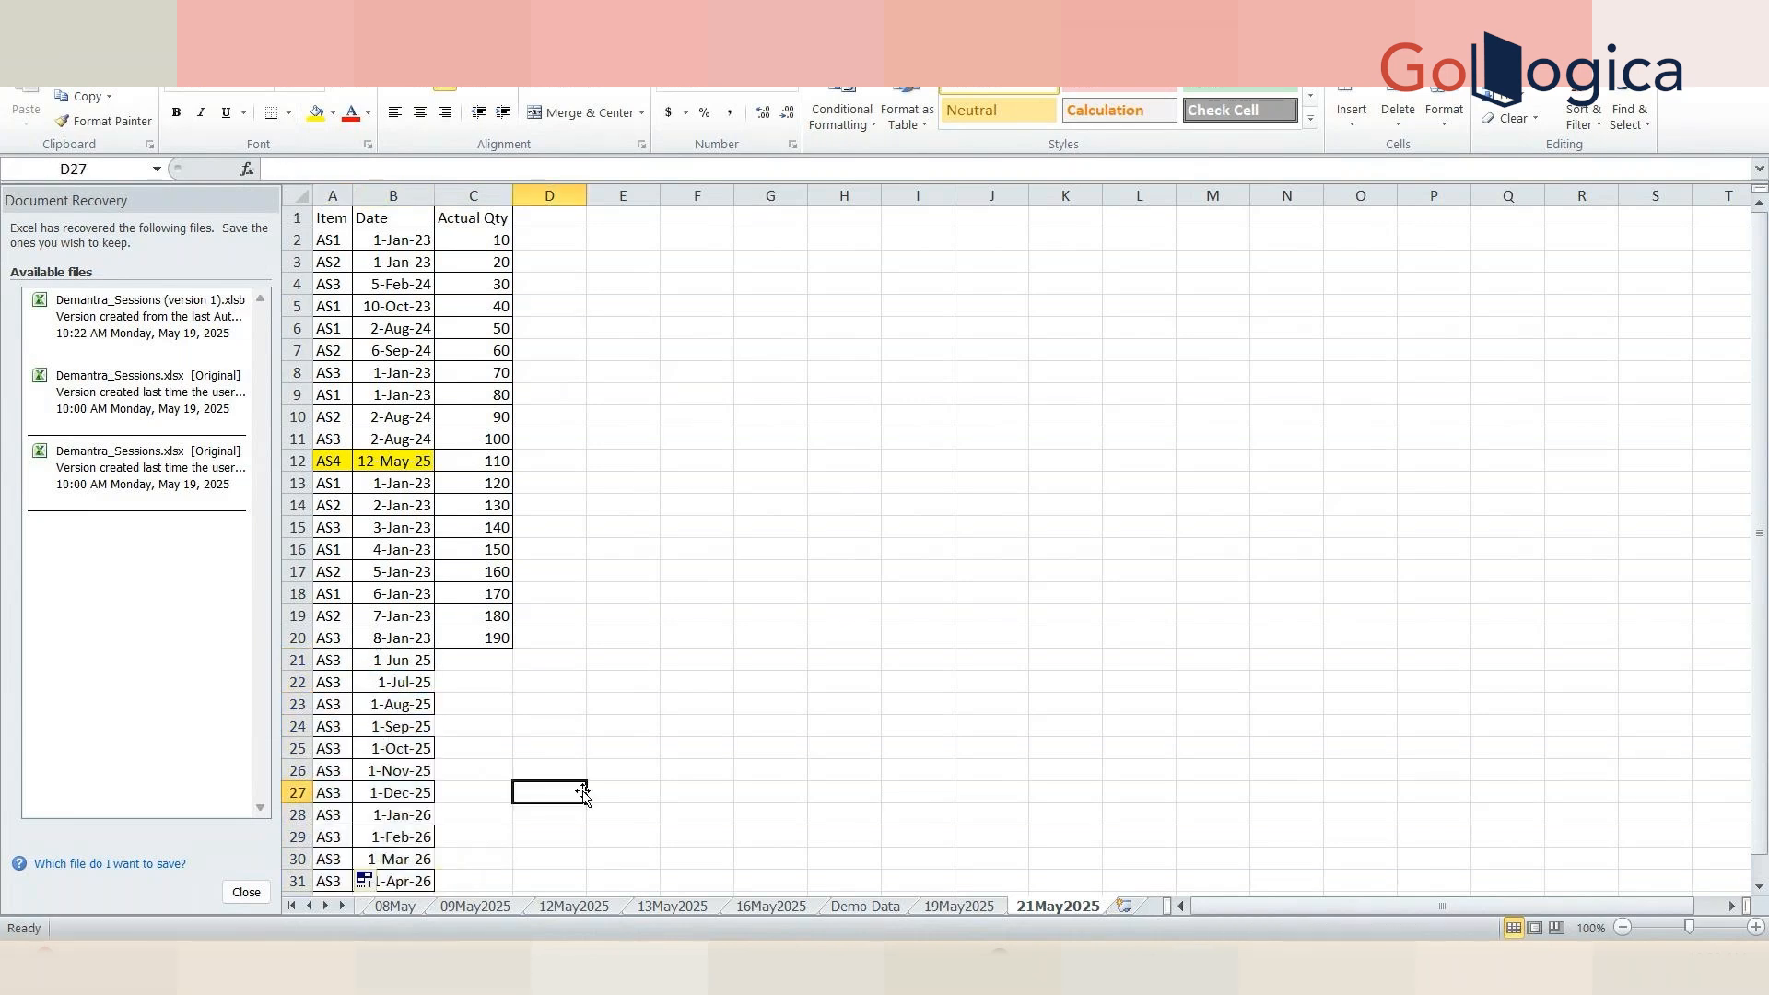
- Apply all borders to the new AS3 rows in A21:C31
scroll(583, 796, "down", 2)
left_click_drag(332, 504, 393, 505)
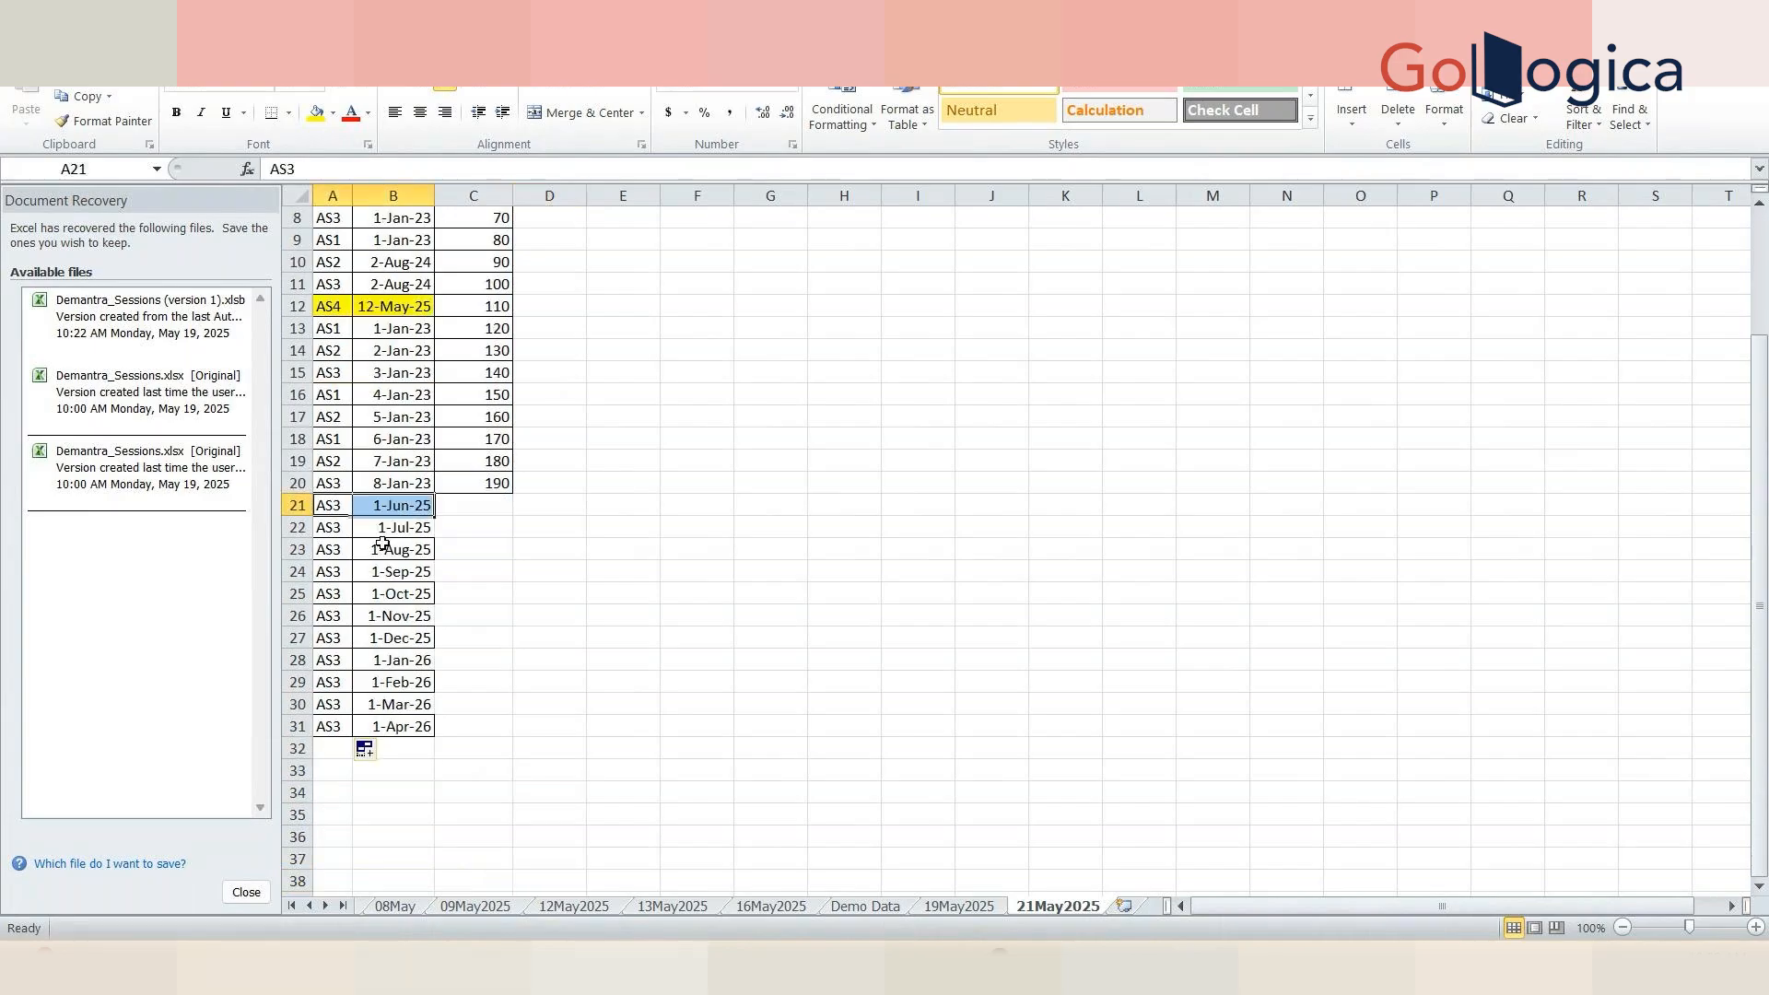
left_click(506, 727, "shift")
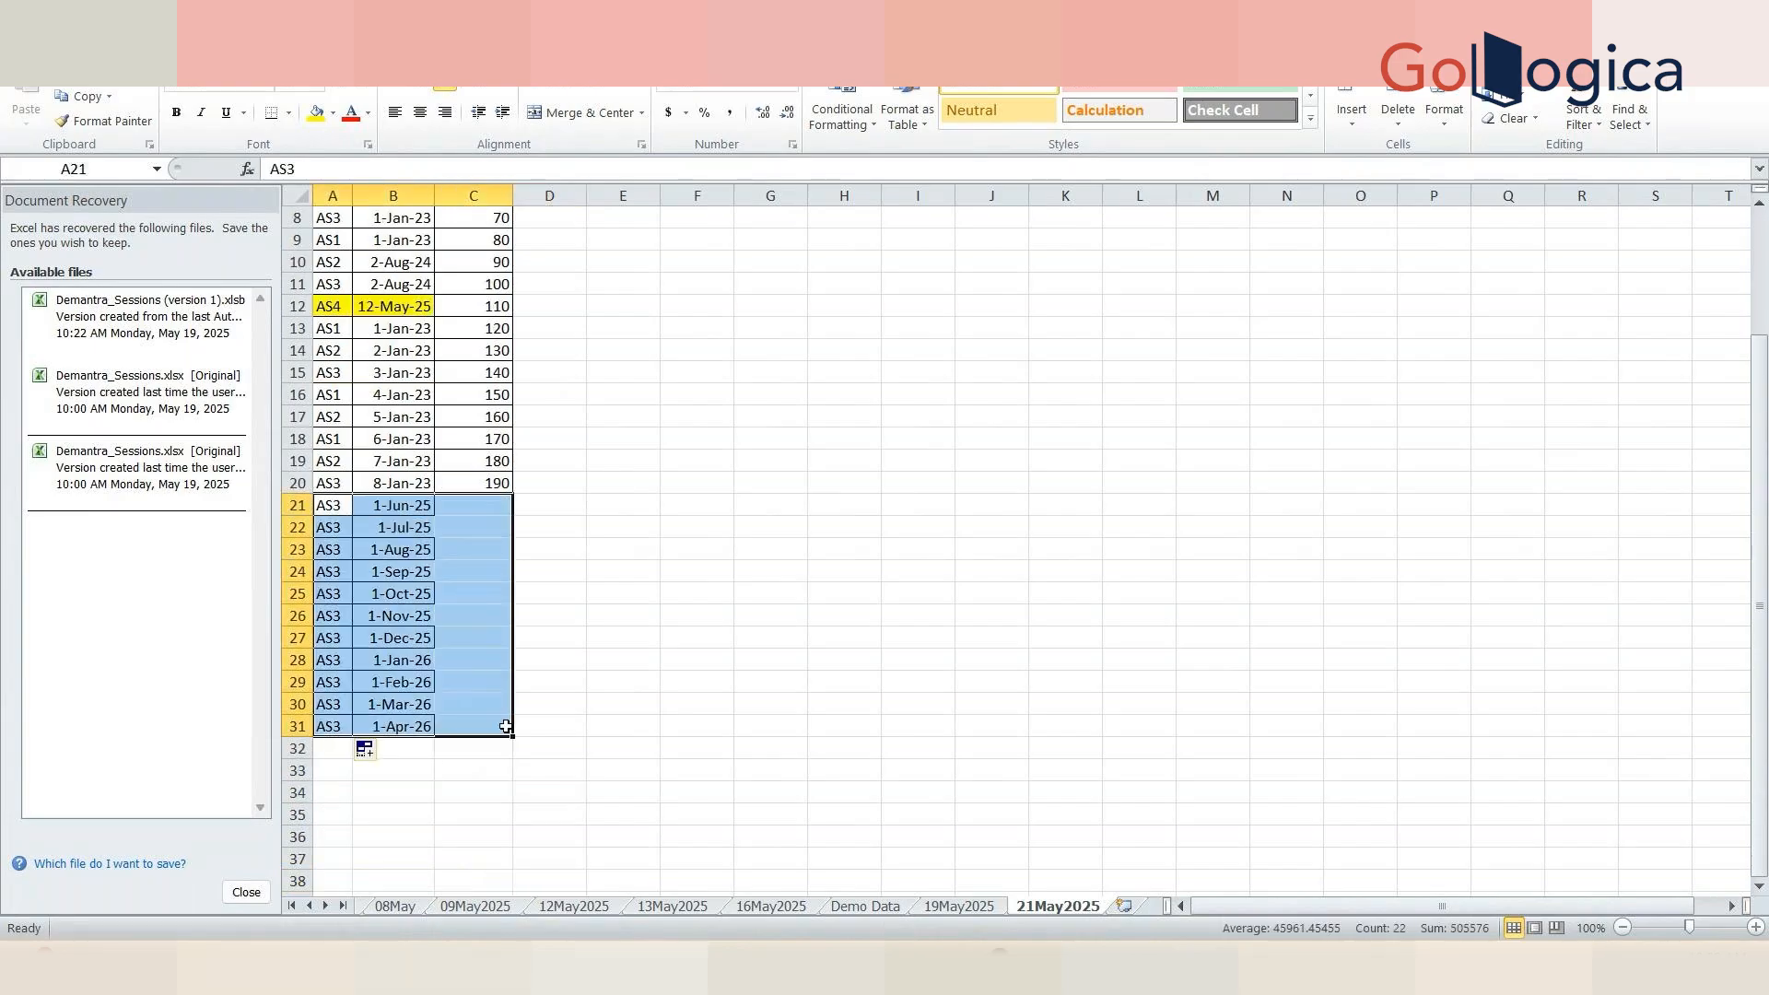
left_click(289, 113)
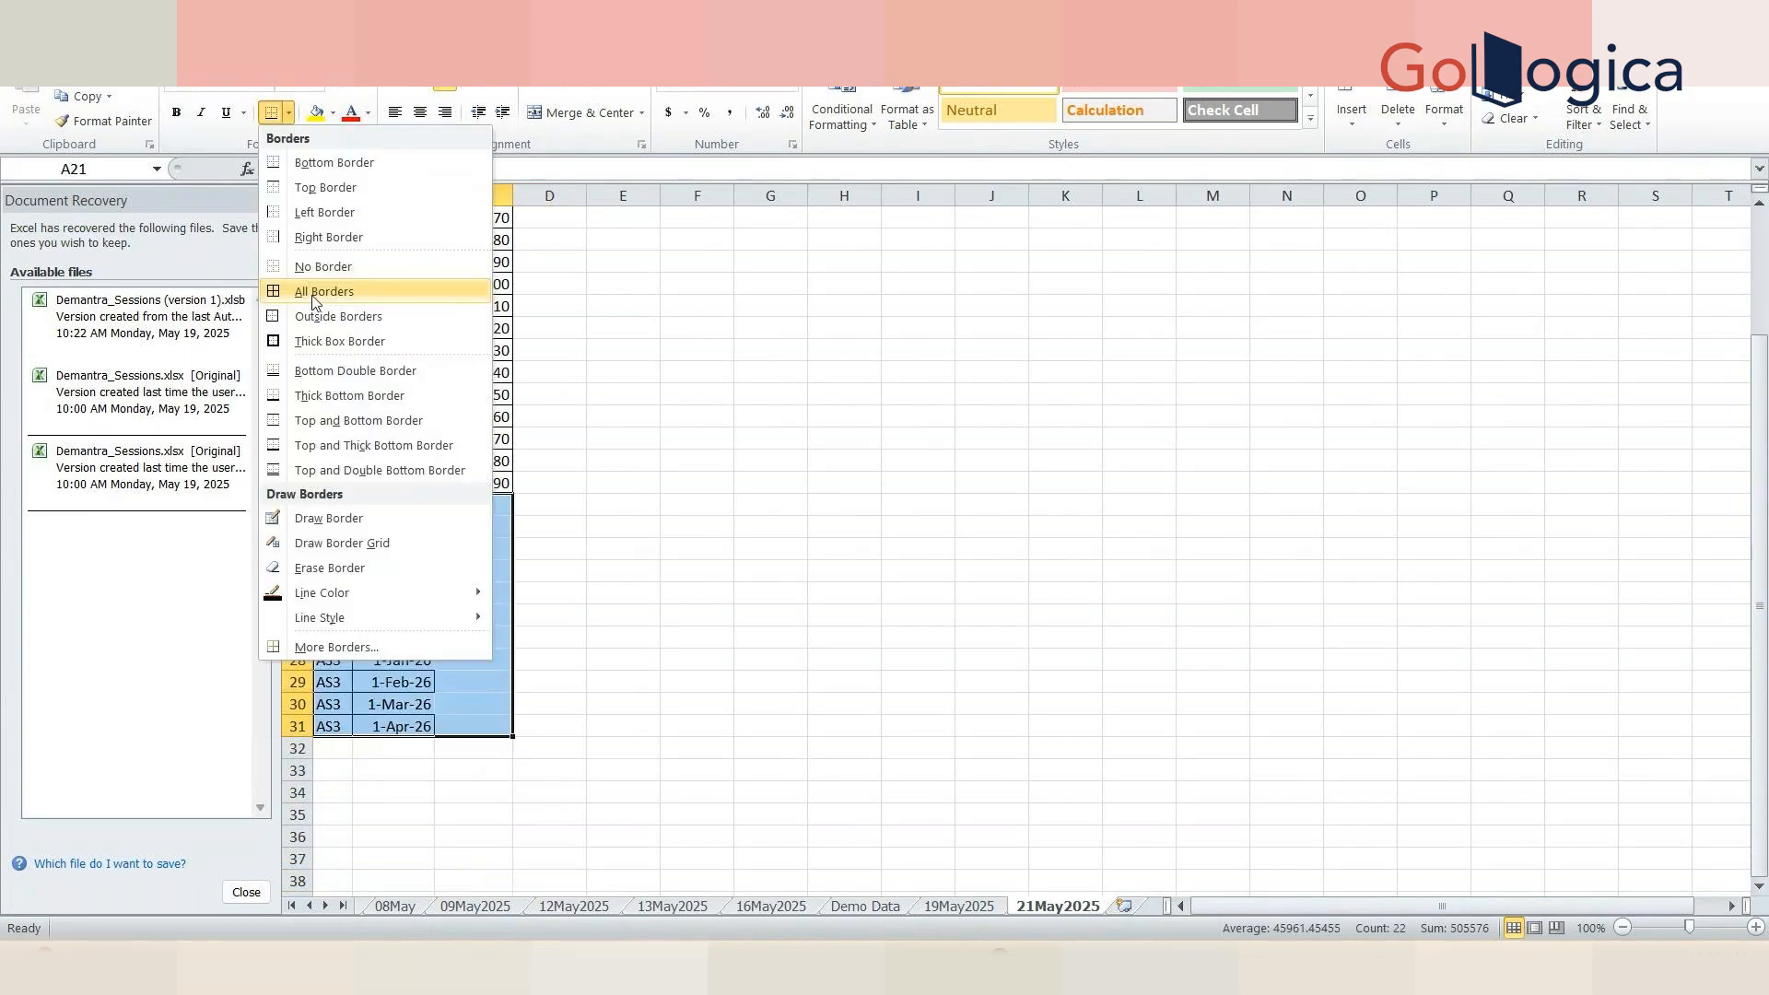
left_click(316, 293)
- Add the column header "Fcst Qty" in D1
left_click(626, 524)
key("Up")
key("Up")
key("Up")
key("Up")
key("Up")
key("Up")
key("Up")
key("Up")
key("Up")
key("Up")
key("Up")
key("Up")
key("Up")
key("Up")
key("Up")
key("Up")
key("Up")
key("Up")
key("Up")
key("Up")
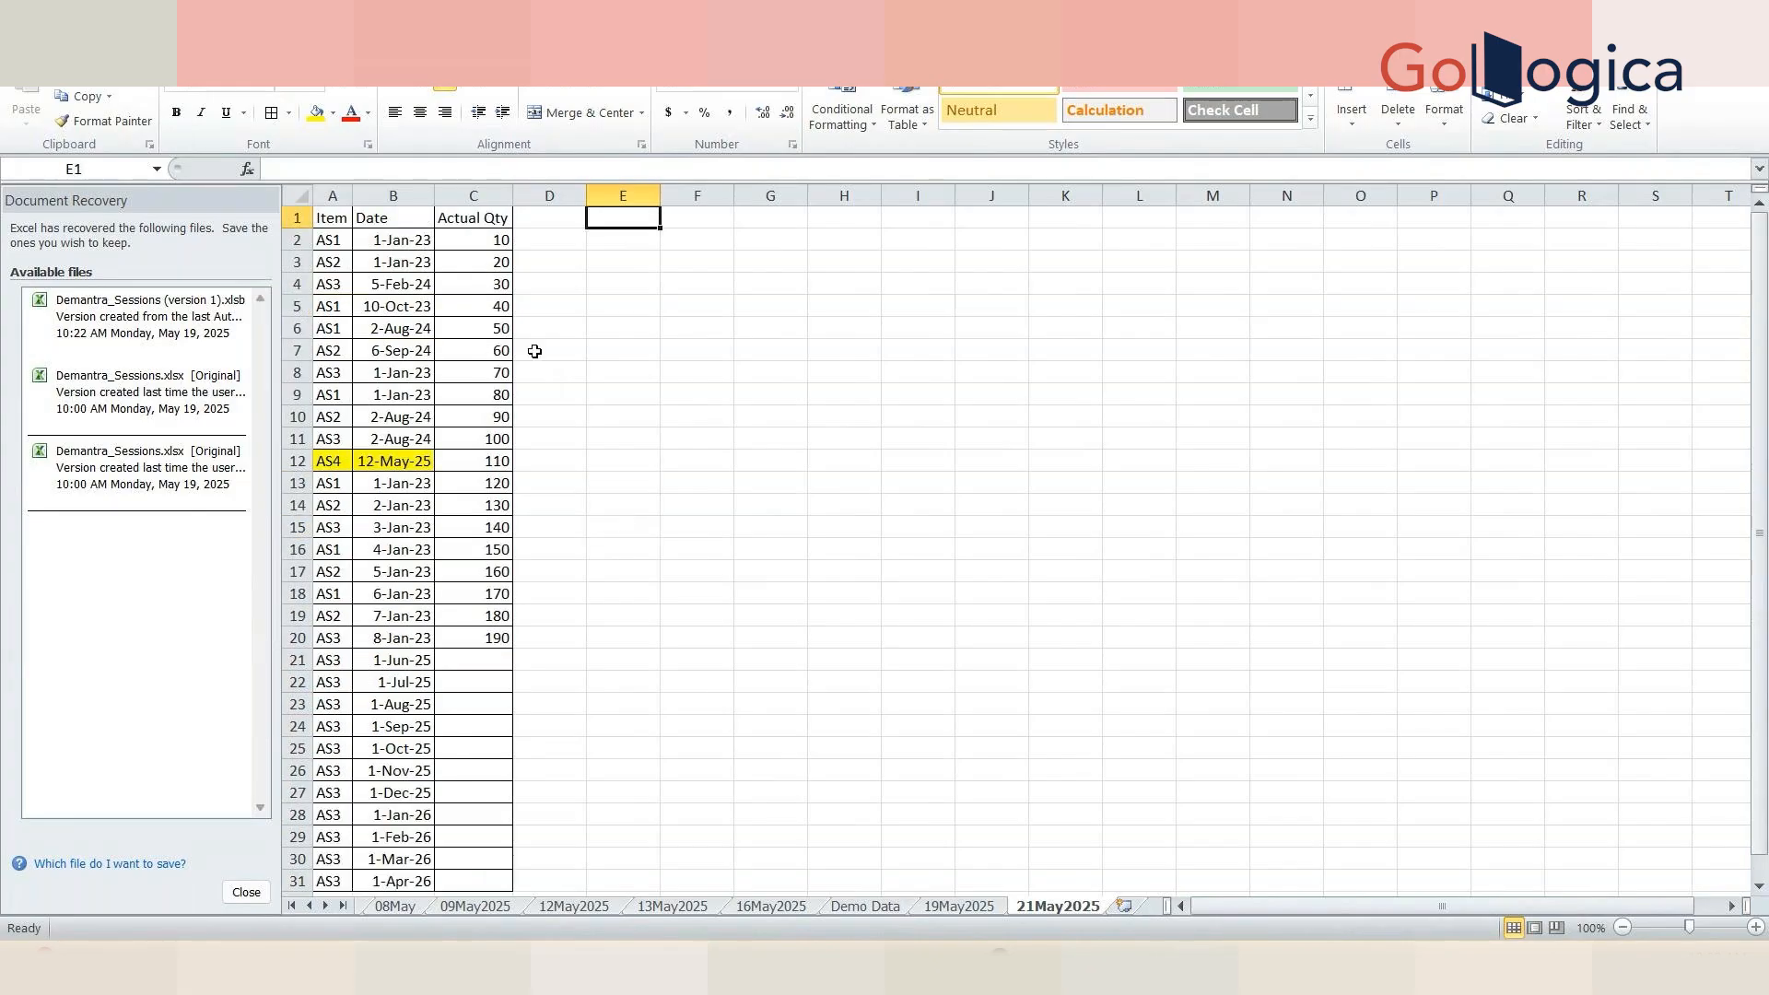
key("Left")
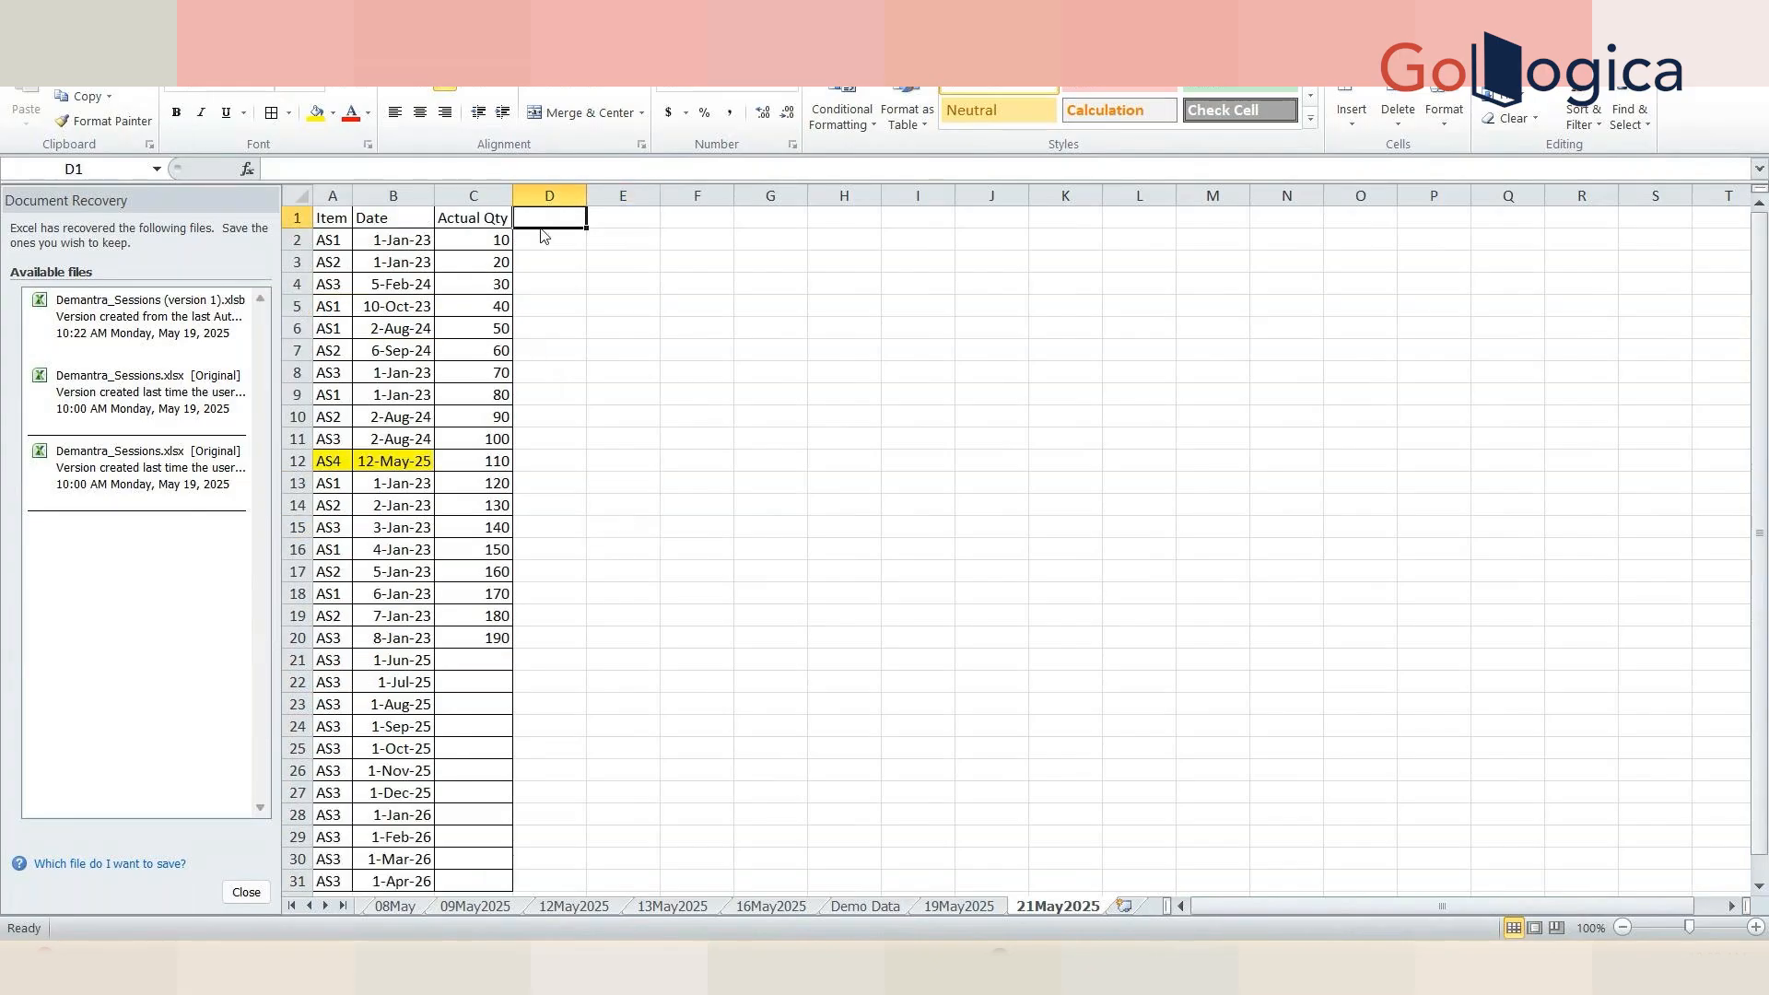
type("Fcst qty")
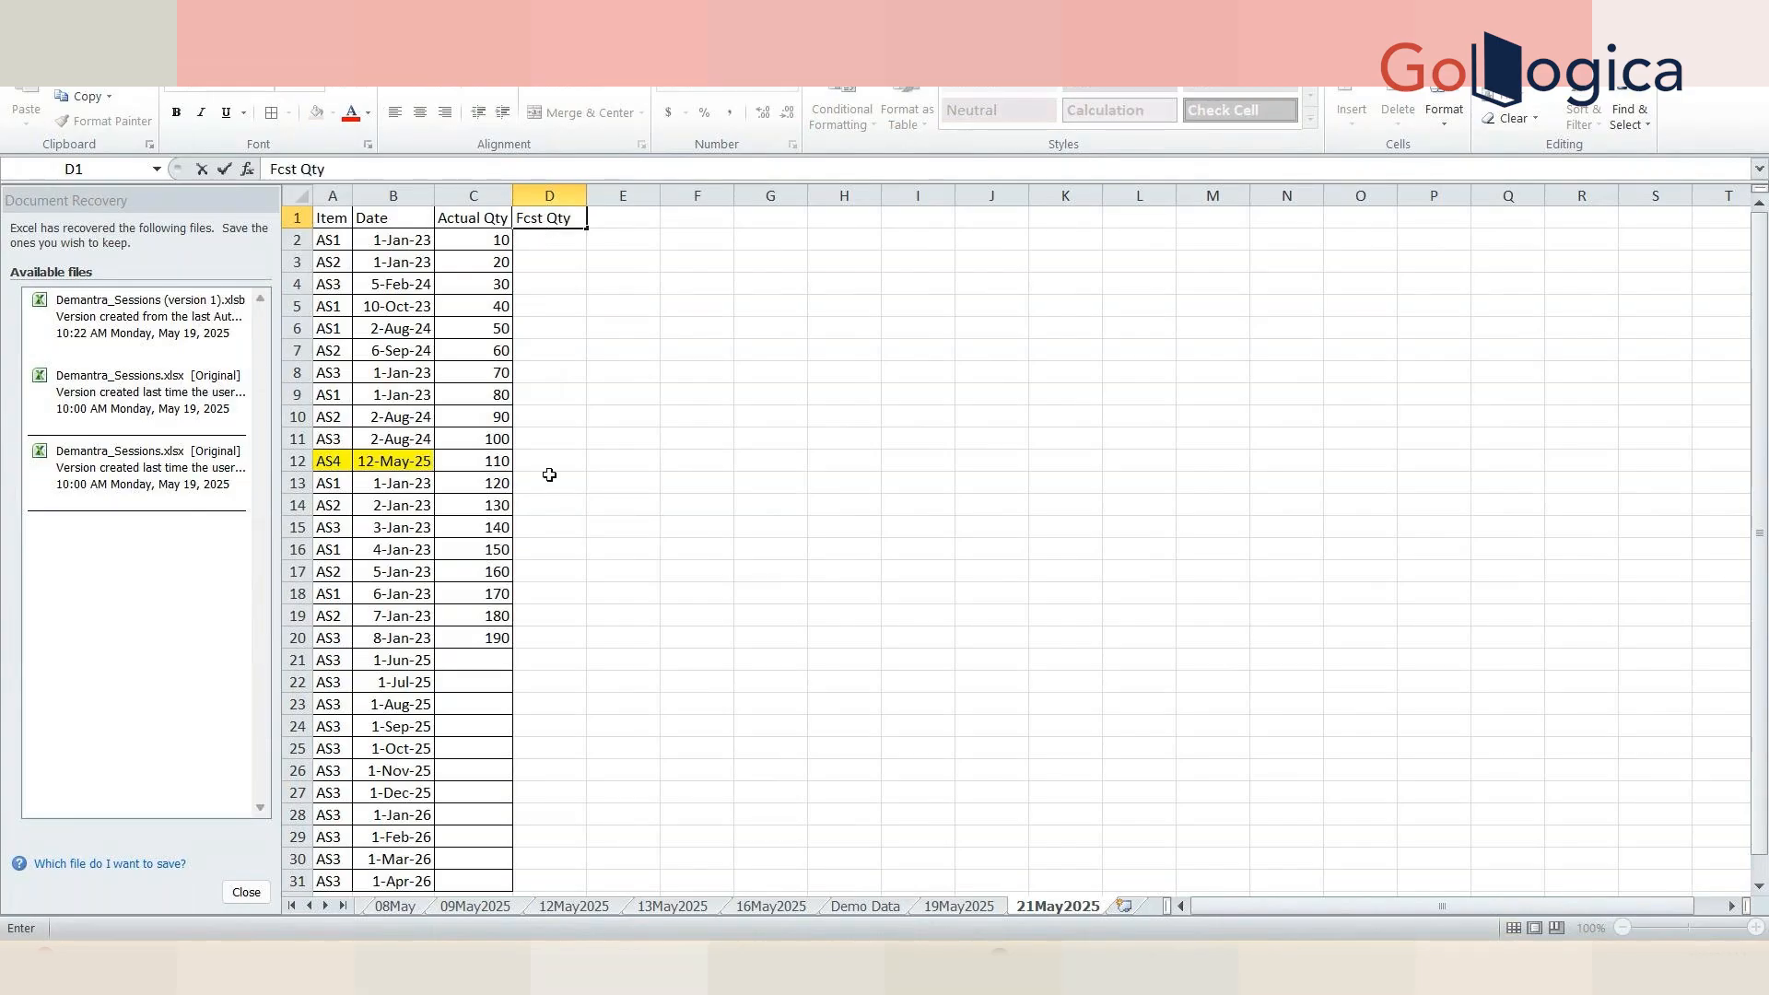
left_click(545, 680)
- Enter forecast quantities 100 in D21 and 200 in D22, and extend the series down to 1100 in D31
left_click(534, 663)
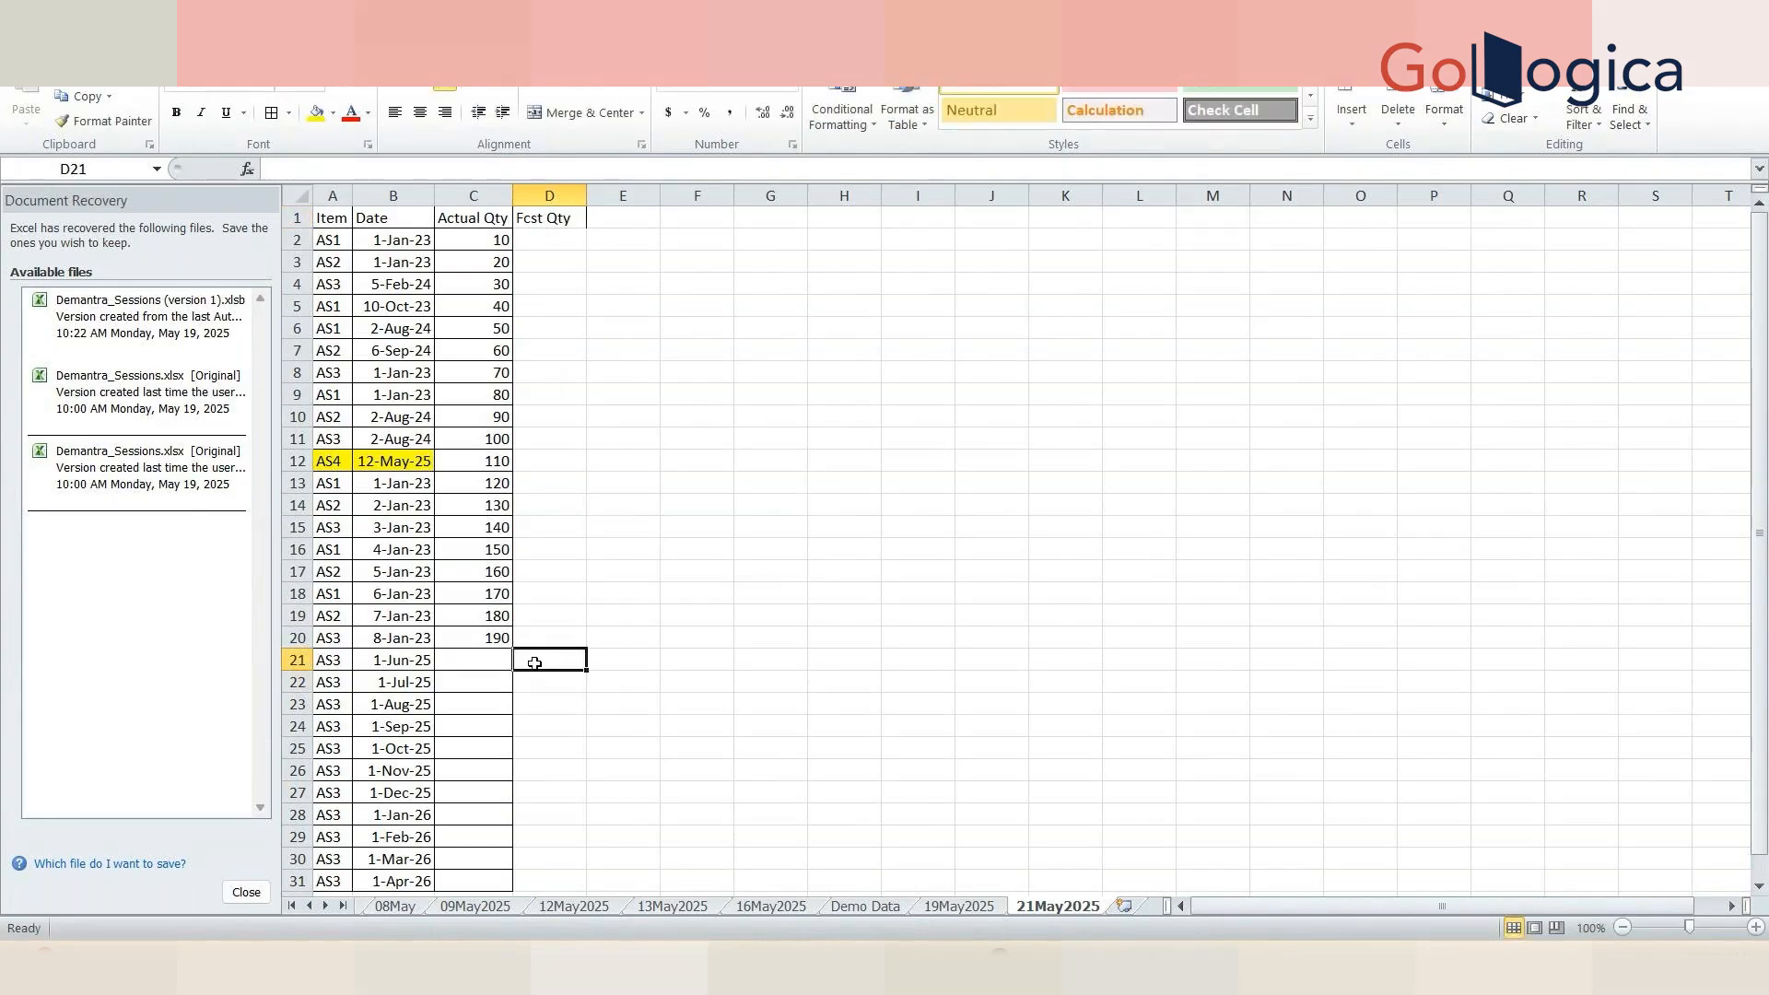
type("100")
key("Tab")
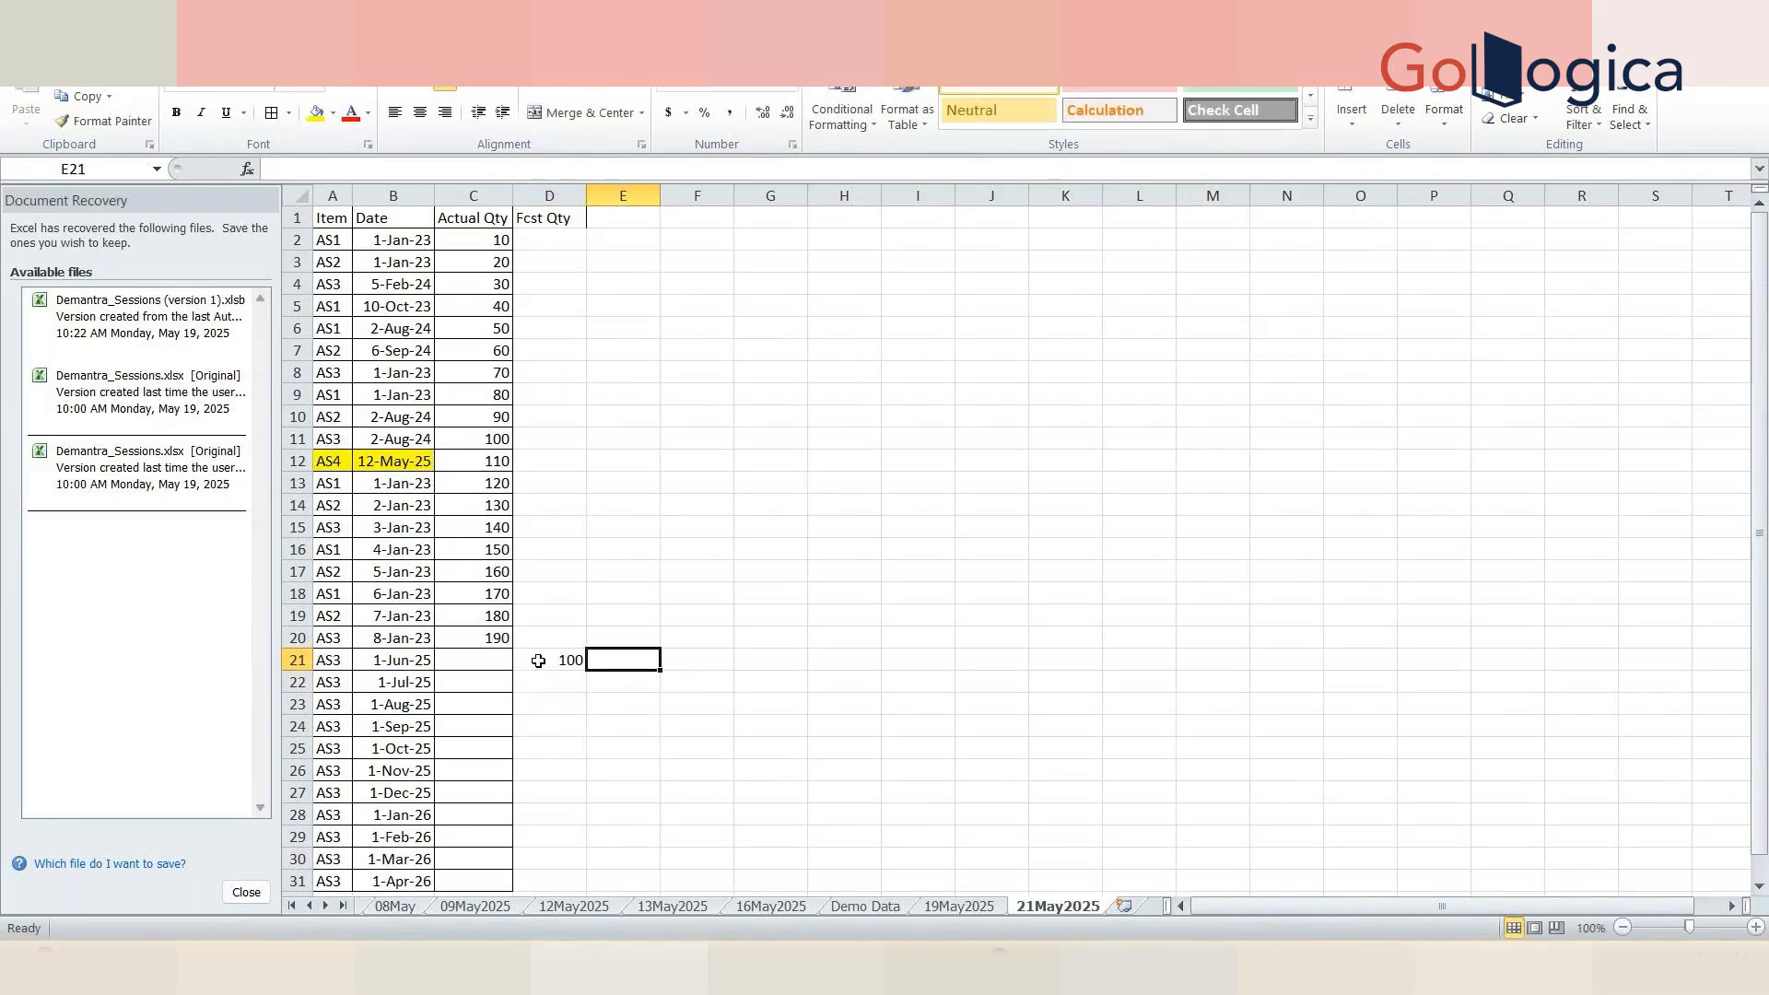
left_click(552, 686)
type("200")
key("Tab")
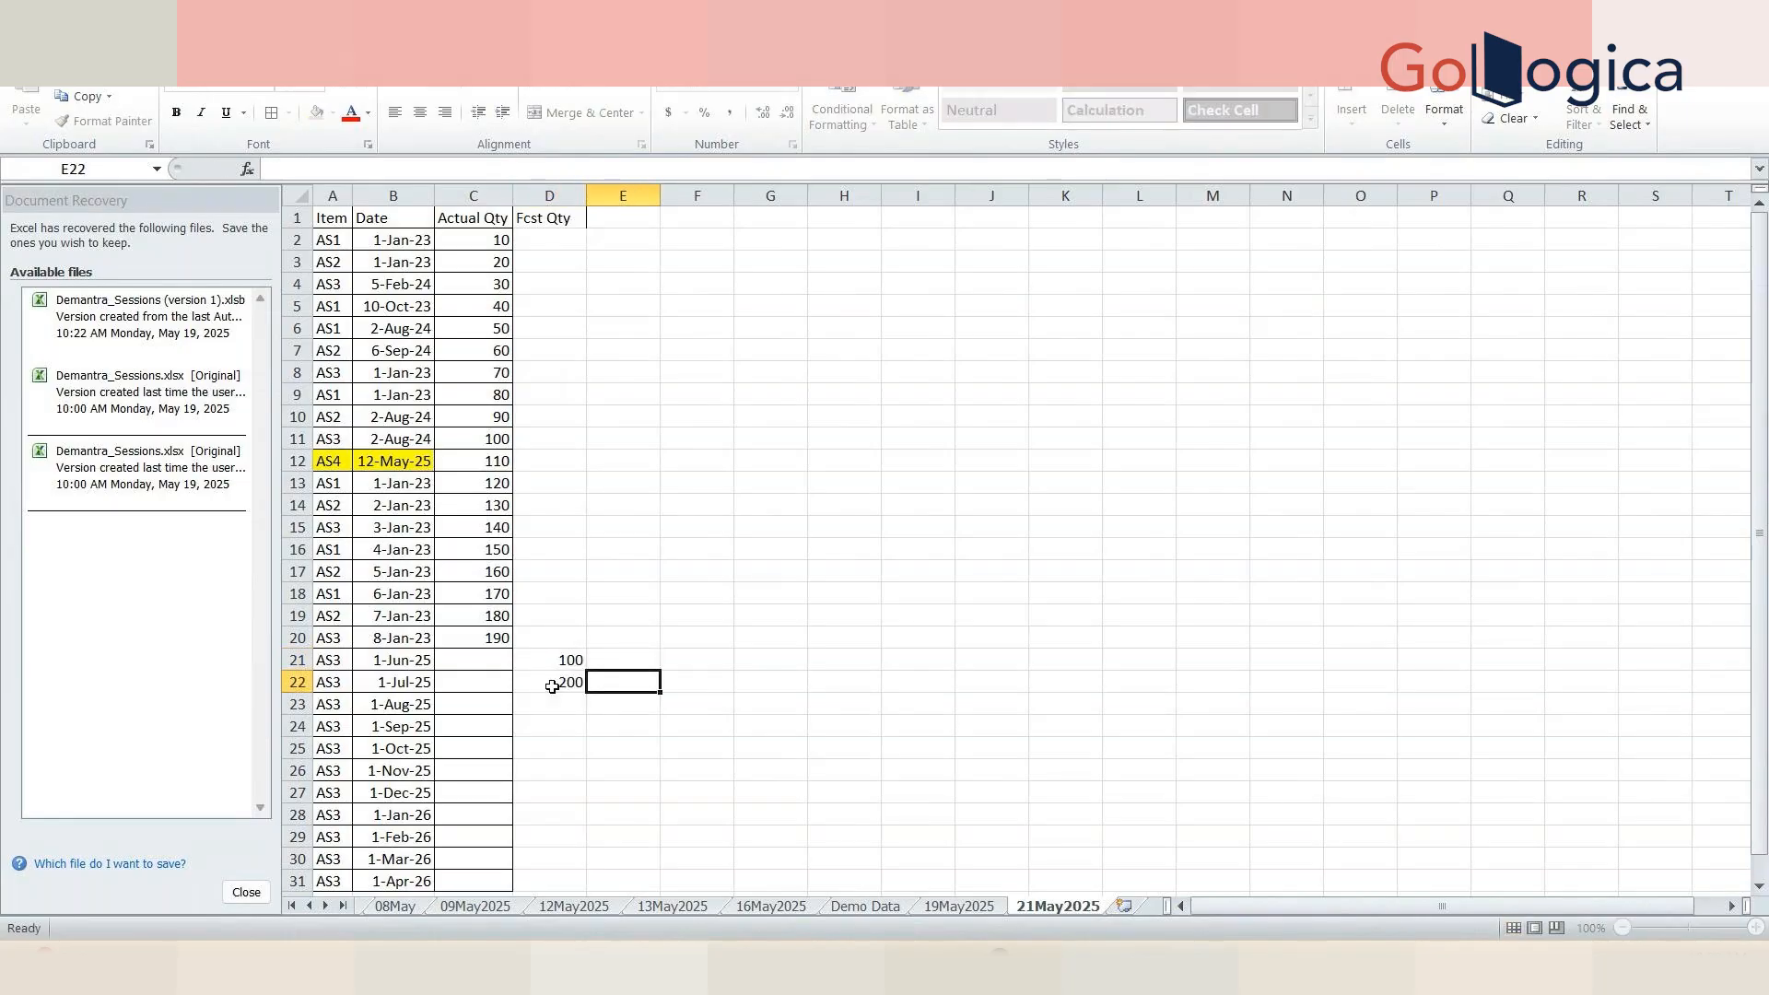
left_click_drag(552, 660, 577, 686)
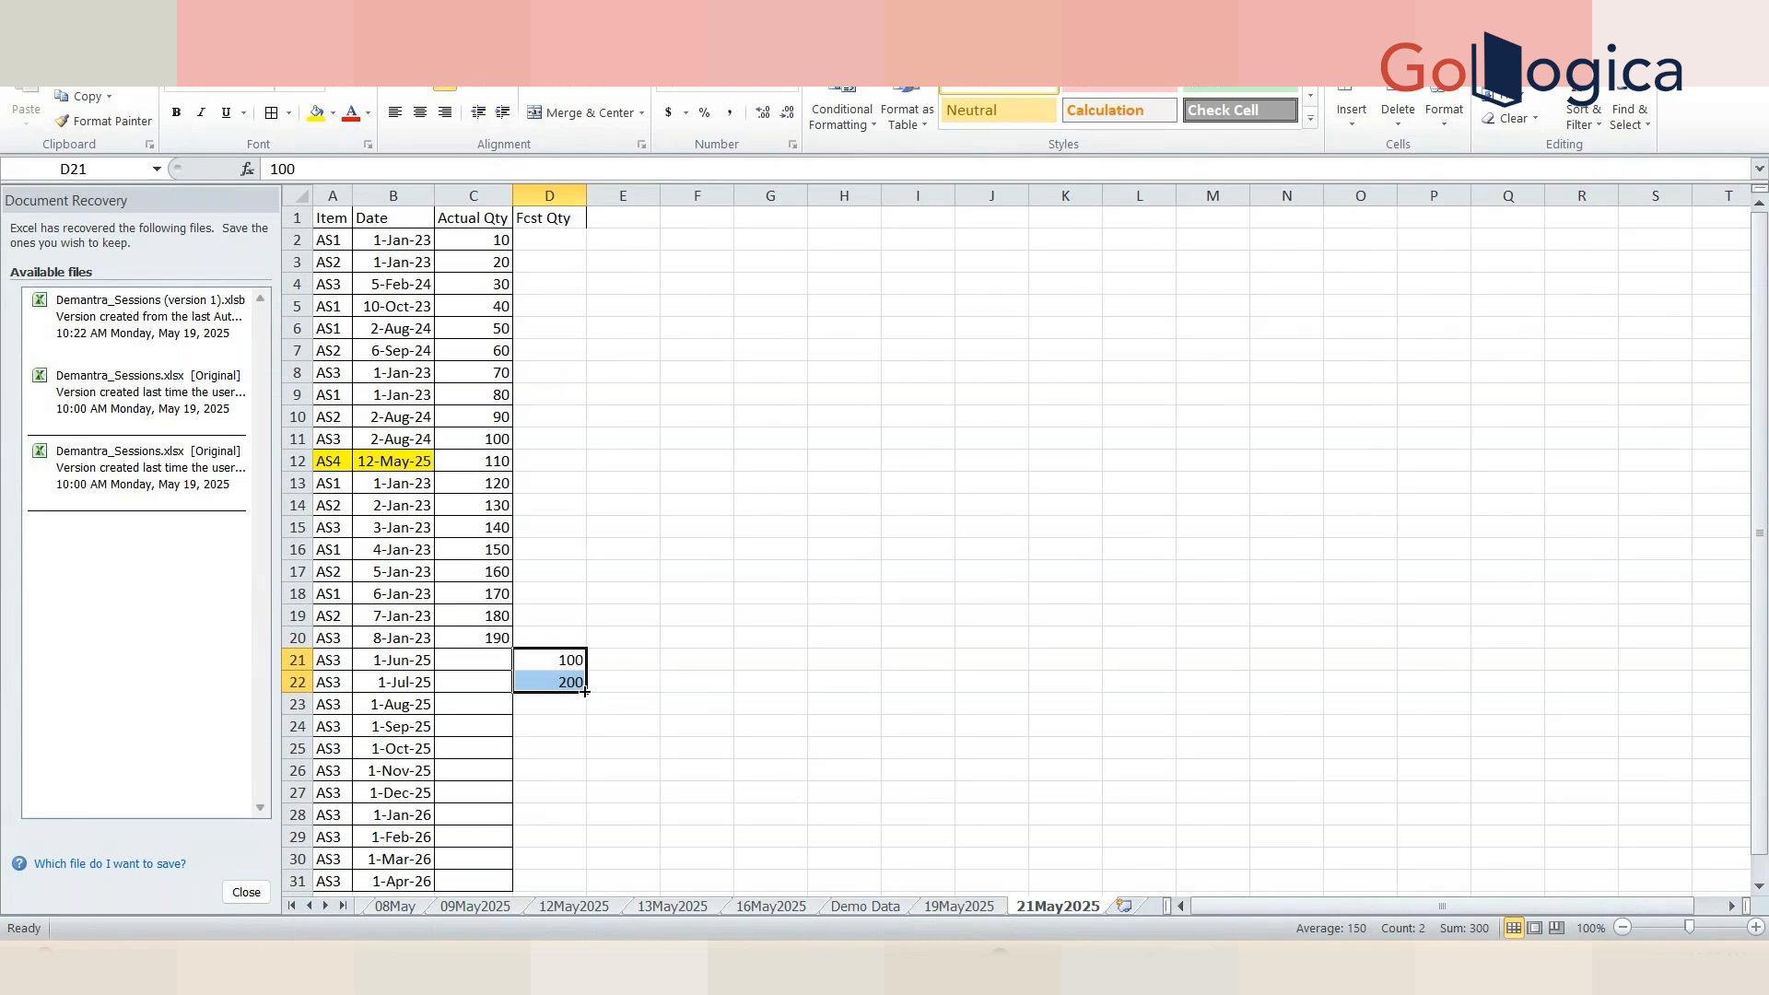
double_click(577, 686)
left_click(650, 670)
left_click(553, 660)
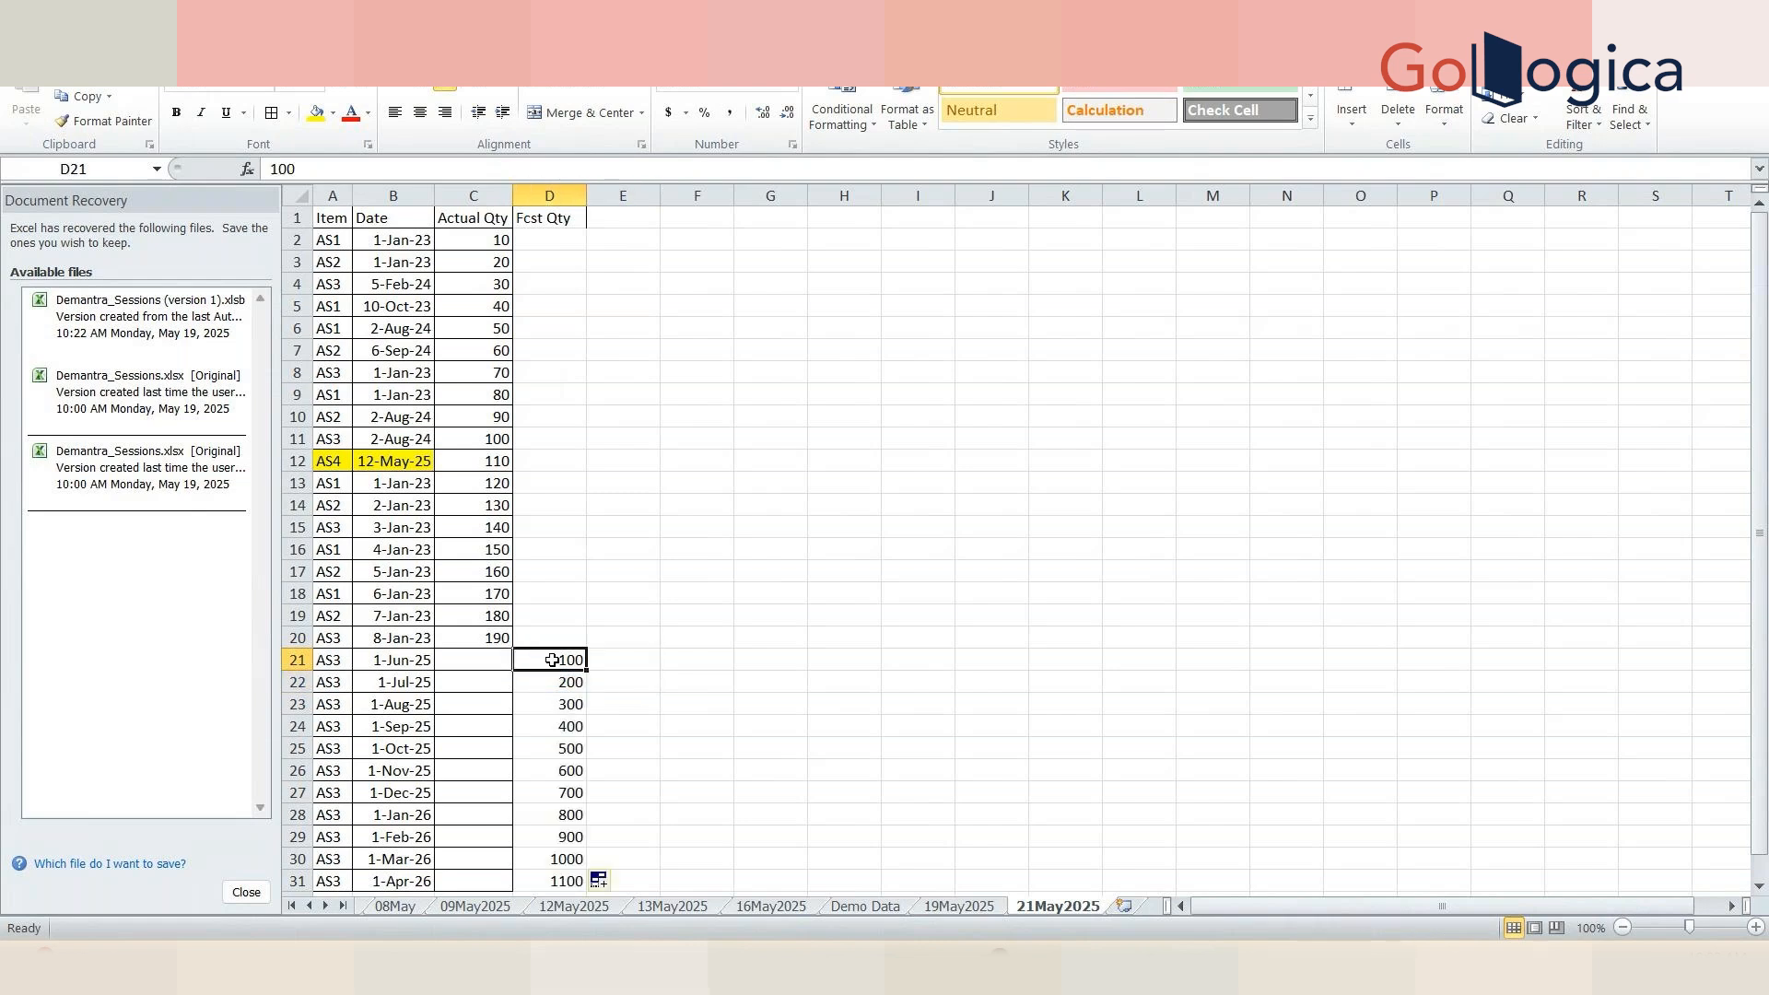
- Apply all borders to the Fcst Qty column from D1 to D31
left_click(550, 241)
left_click(531, 216)
key("shift+Down")
key("shift+Down")
key("shift+Down")
key("shift+Down")
key("shift+Down")
key("shift+Down")
key("shift+Down")
key("shift+Down")
key("shift+Down")
key("shift+Down")
key("shift+Down")
key("shift+Down")
key("shift+Down")
key("shift+Down")
key("shift+Down")
key("shift+Down")
key("shift+Down")
key("shift+Down")
key("shift+Down")
key("shift+Down")
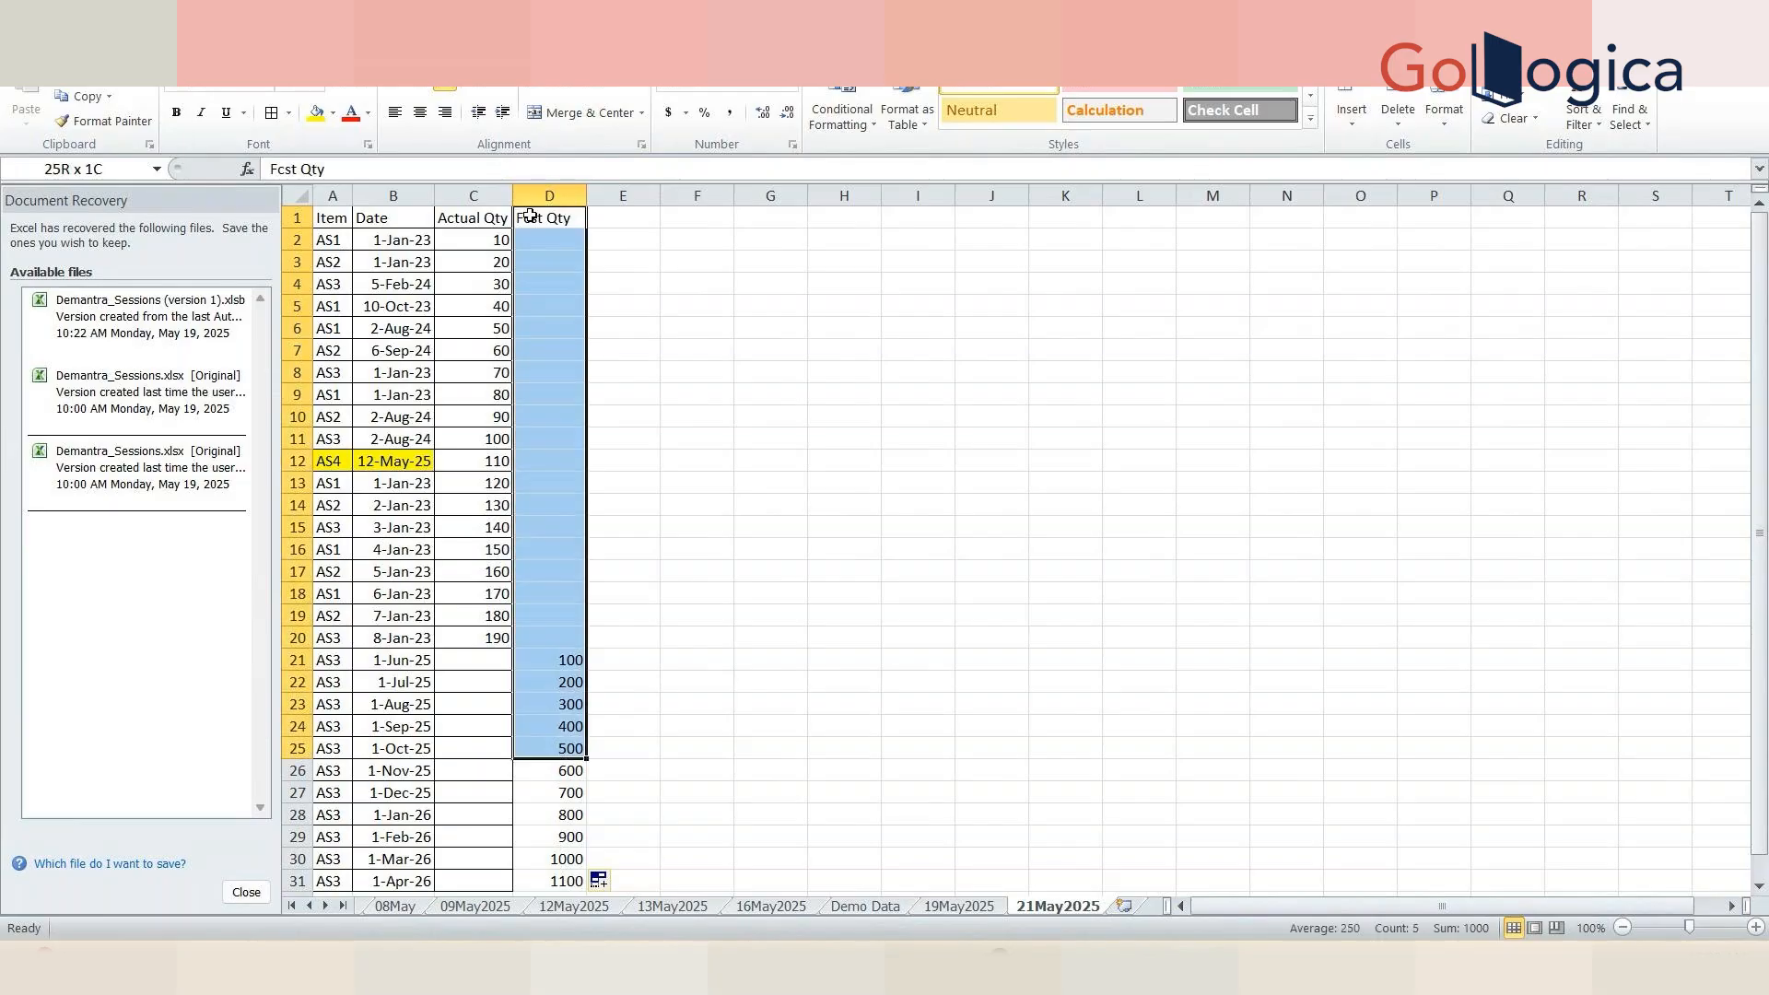
key("shift+Down")
key("shift+Down")
key("shift+Down")
key("shift+Down")
key("shift+Down")
key("shift+Down")
key("shift+Up")
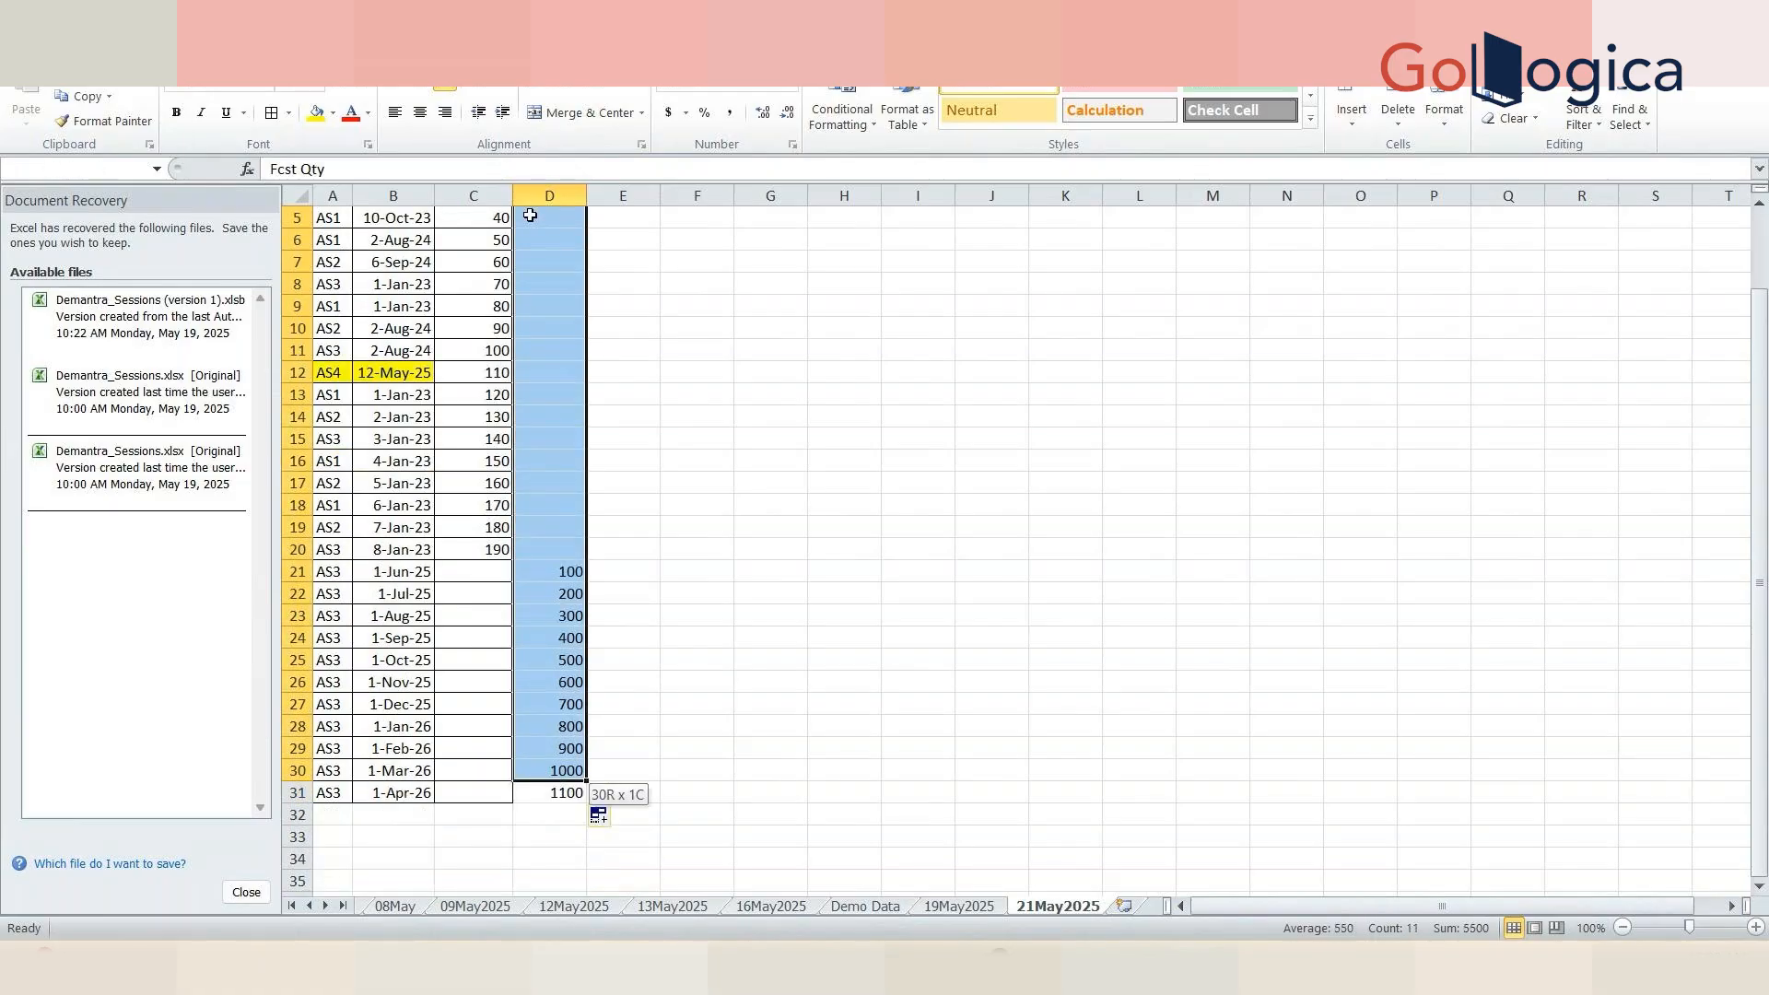
key("shift+Down")
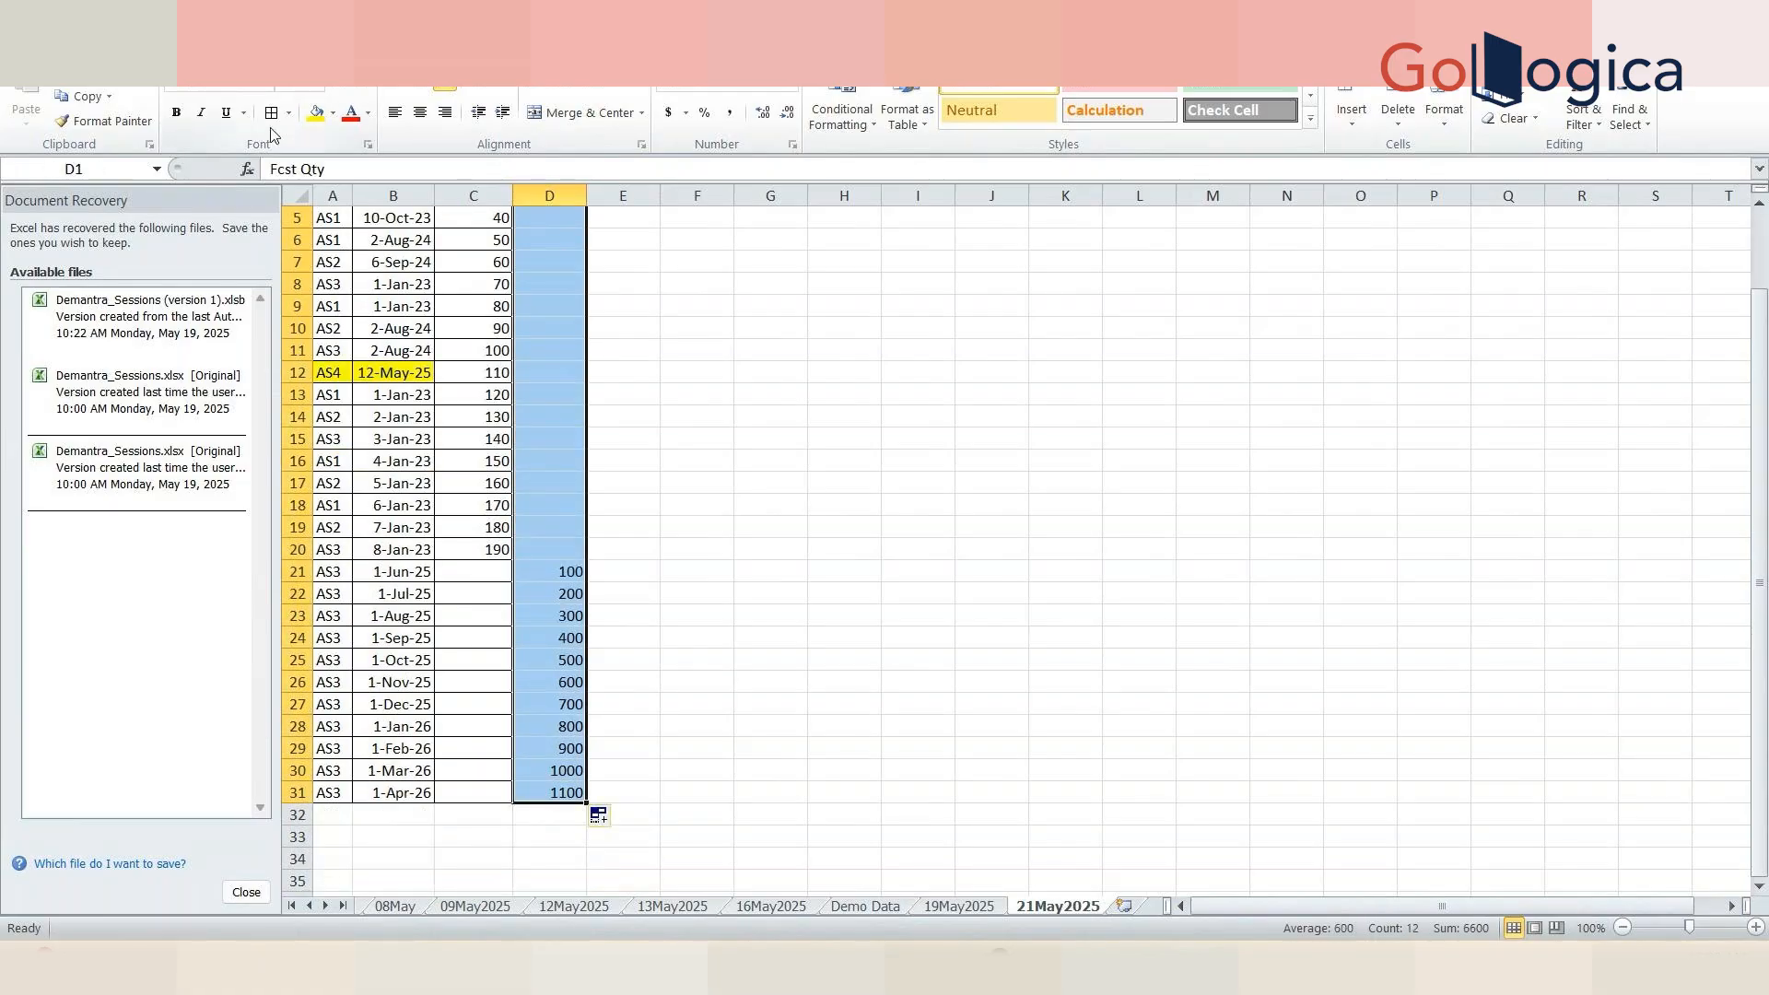
scroll(493, 244, "up", 2)
left_click(736, 485)
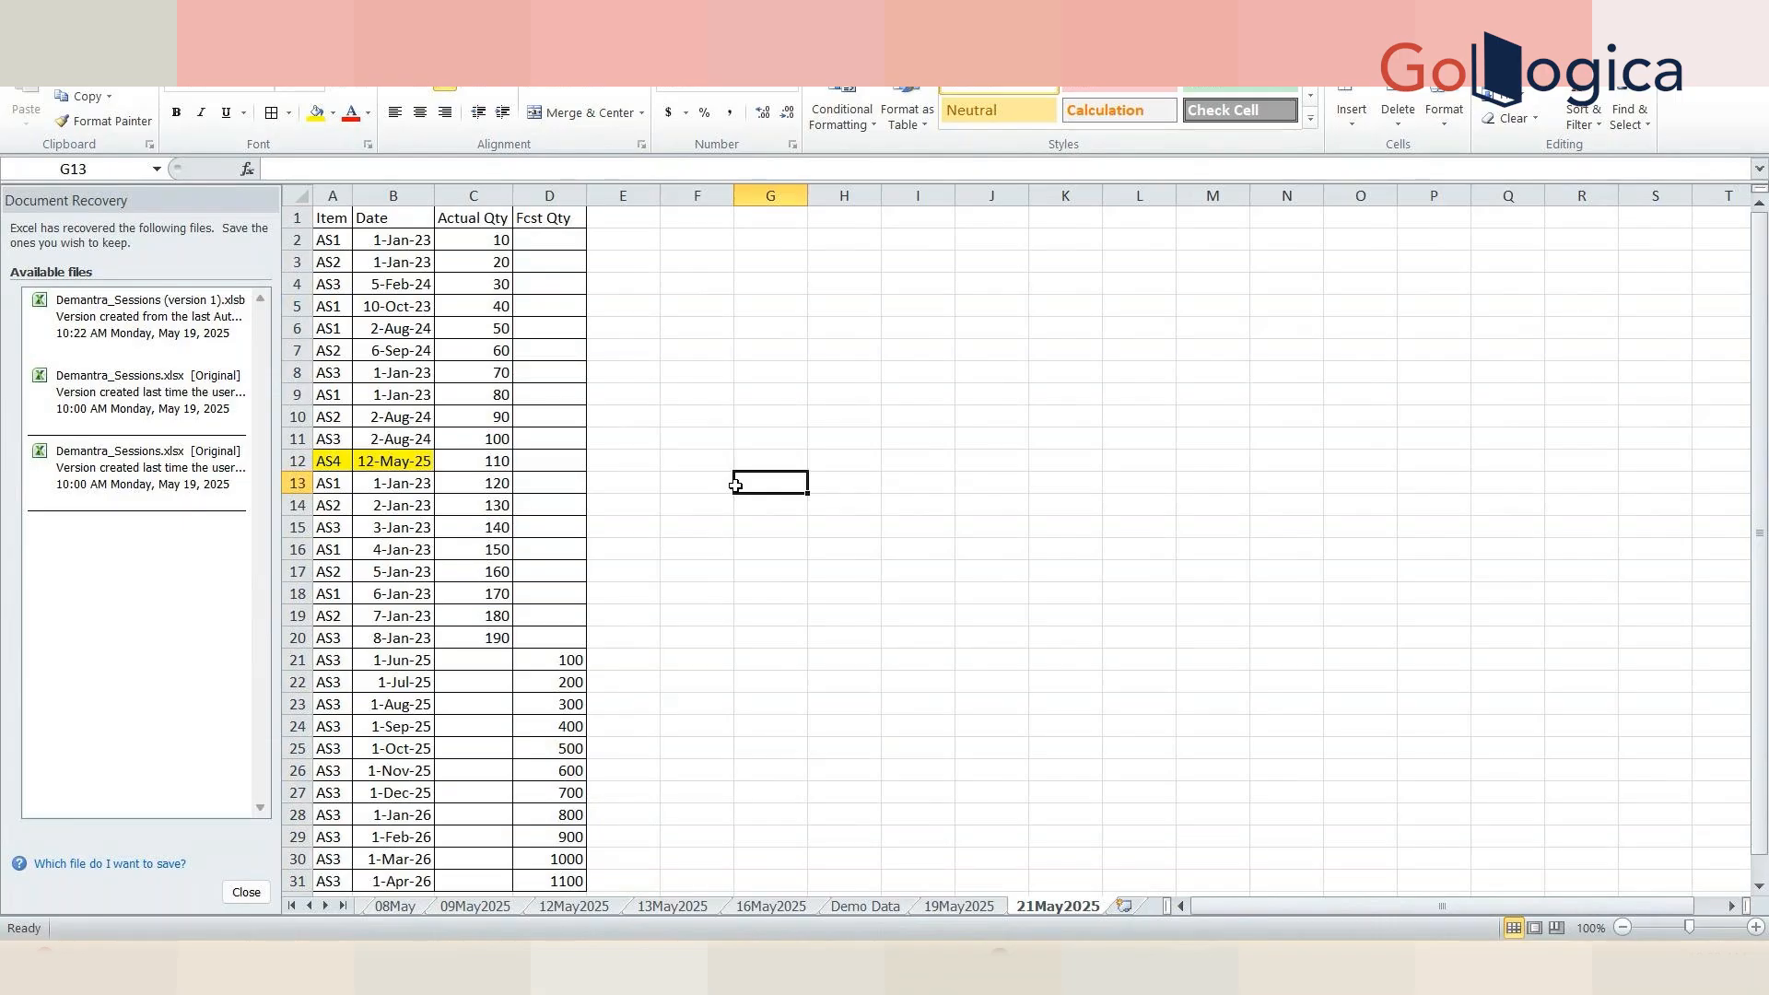
- Highlight the last actual sales row, A20:C20, in yellow
left_click_drag(349, 637, 512, 637)
left_click(316, 113)
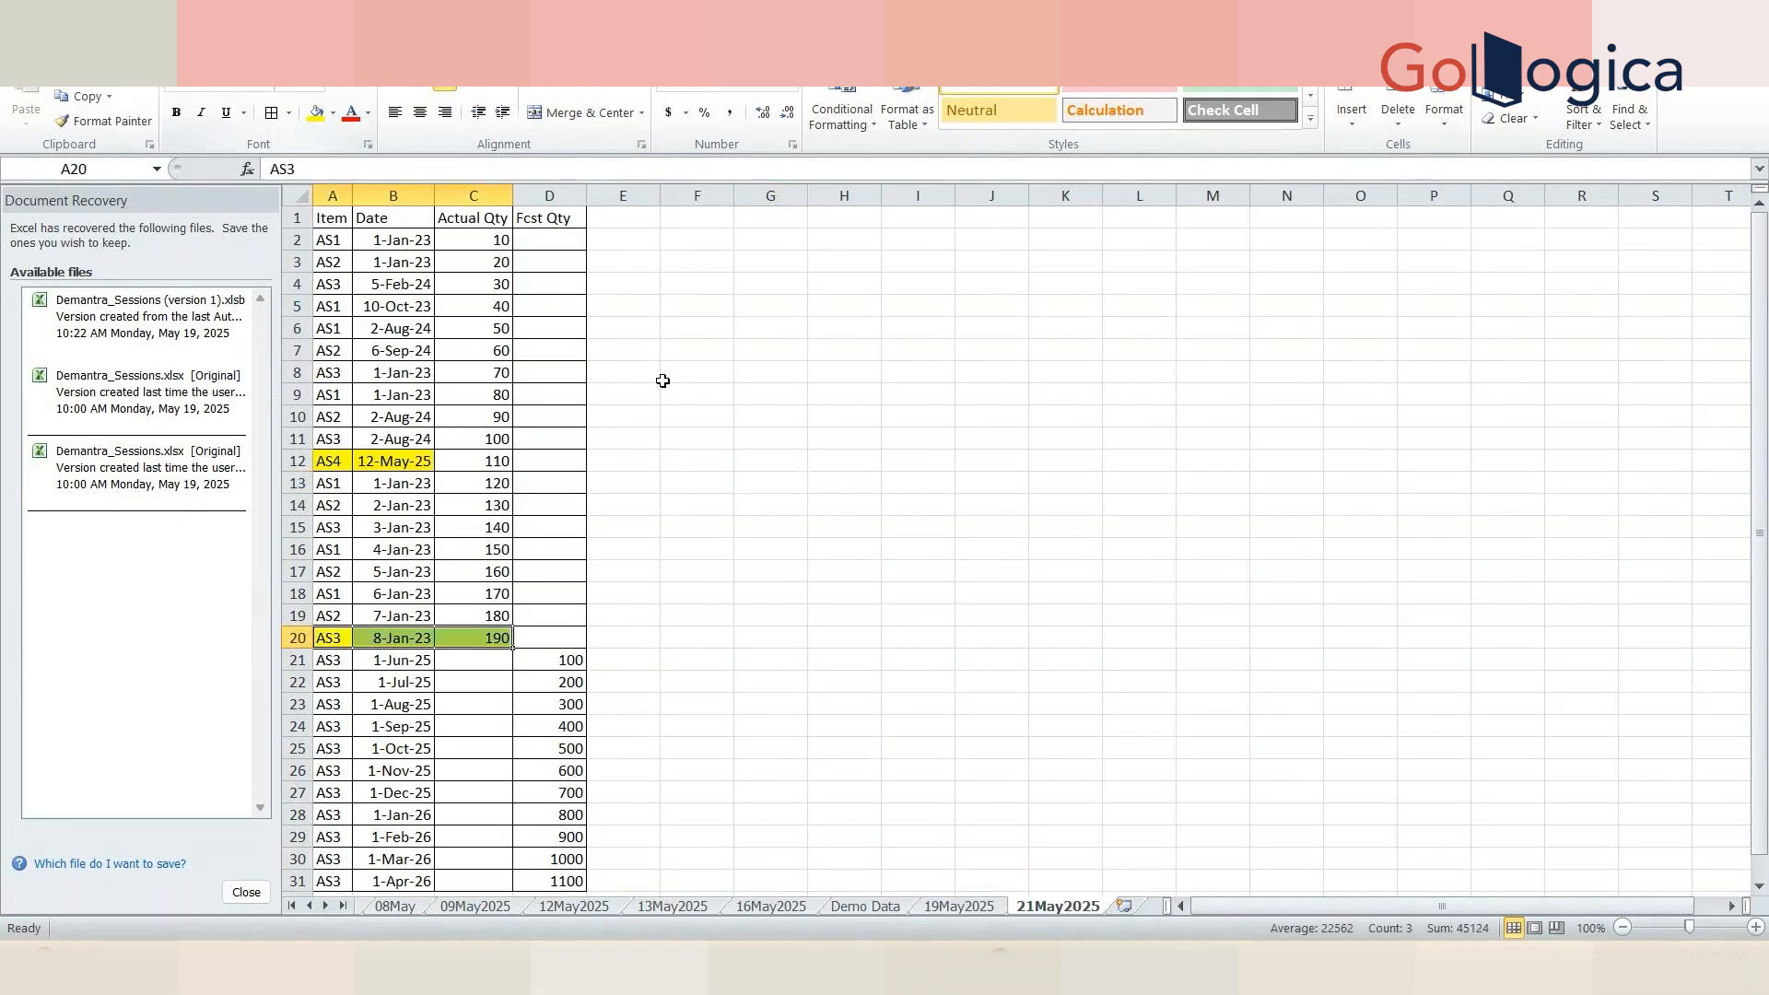
- Switch to the Demo Worksheet Creation dialog in Oracle Demantra and review its time window relative to the last sales date
key("alt+Tab")
key("alt+Tab")
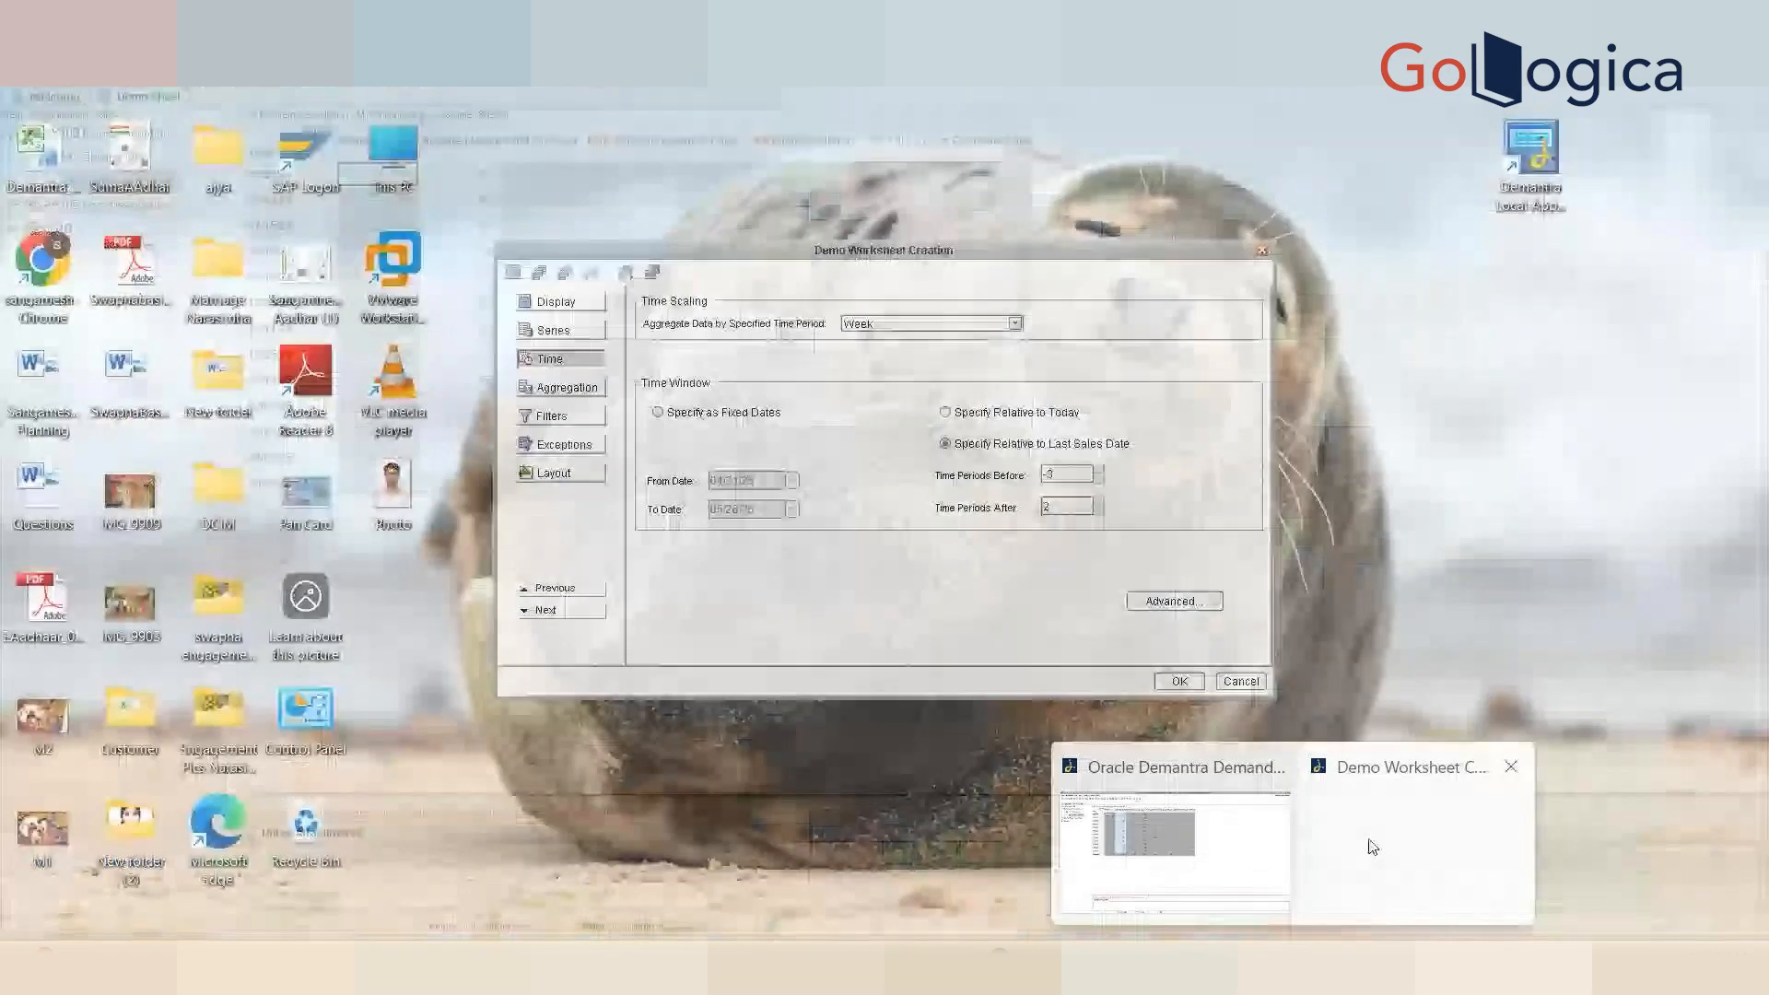
left_click(1372, 846)
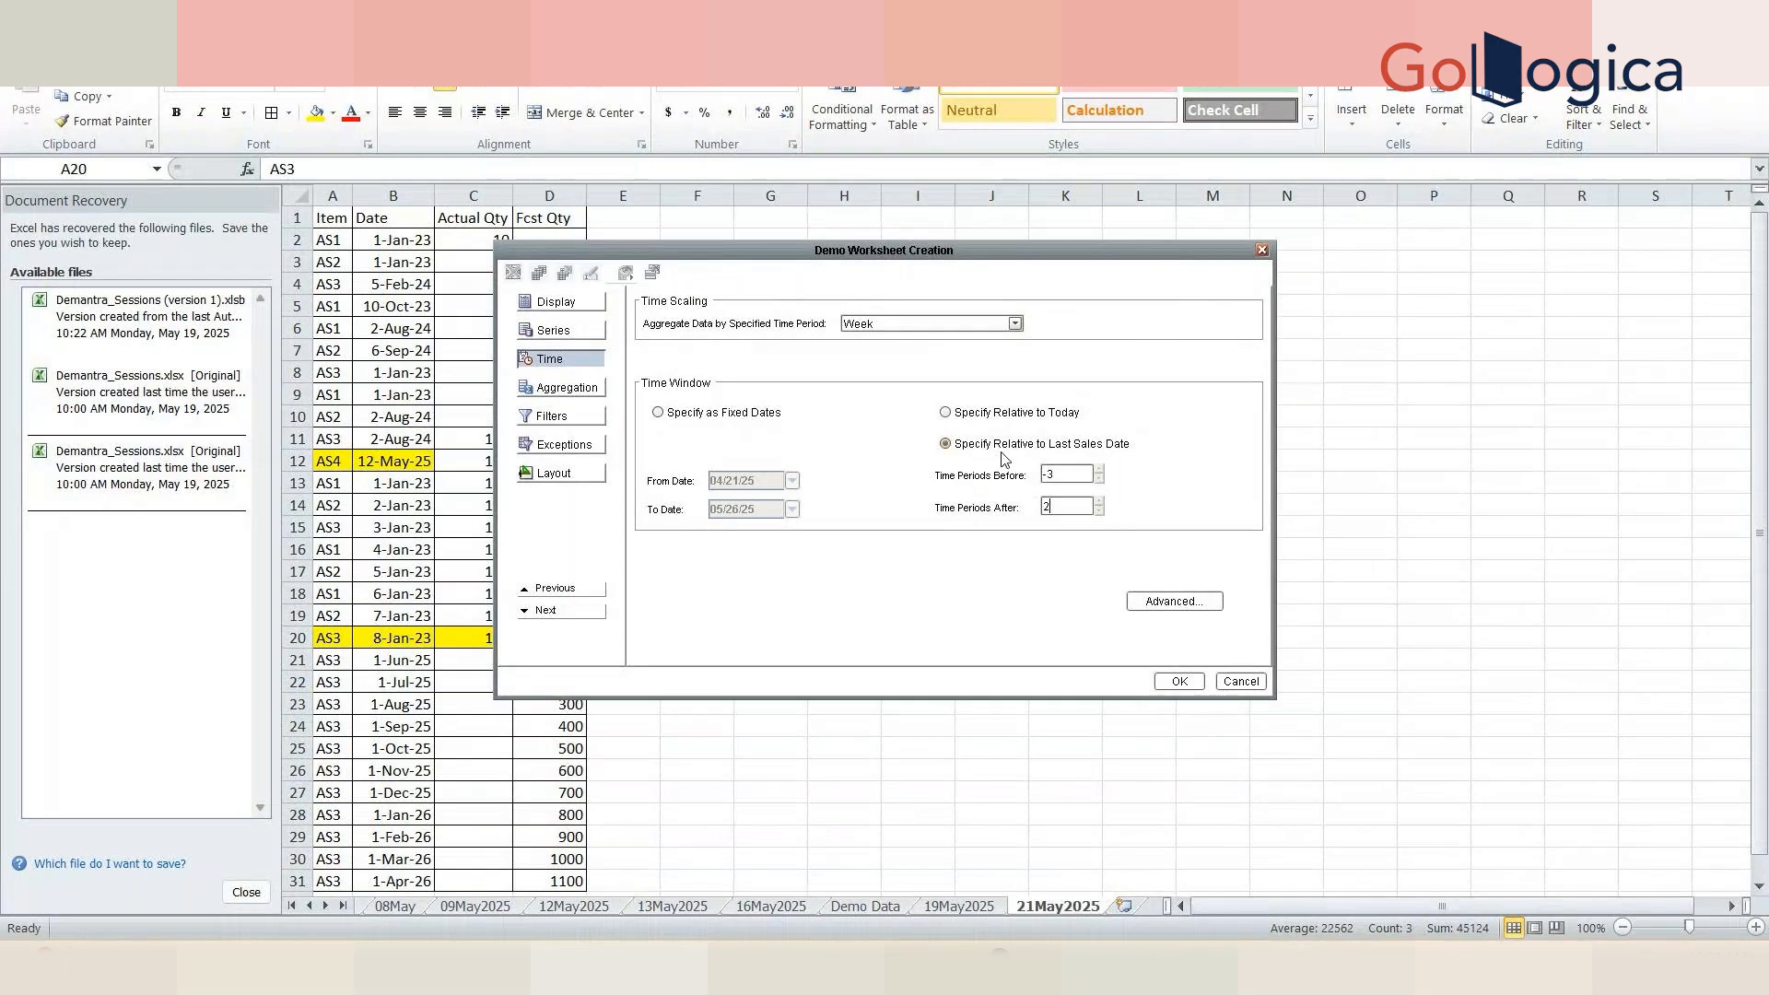
- Return to the Excel sheet and examine the last forecast dates in column B against the actual sales rows
key("alt+Tab")
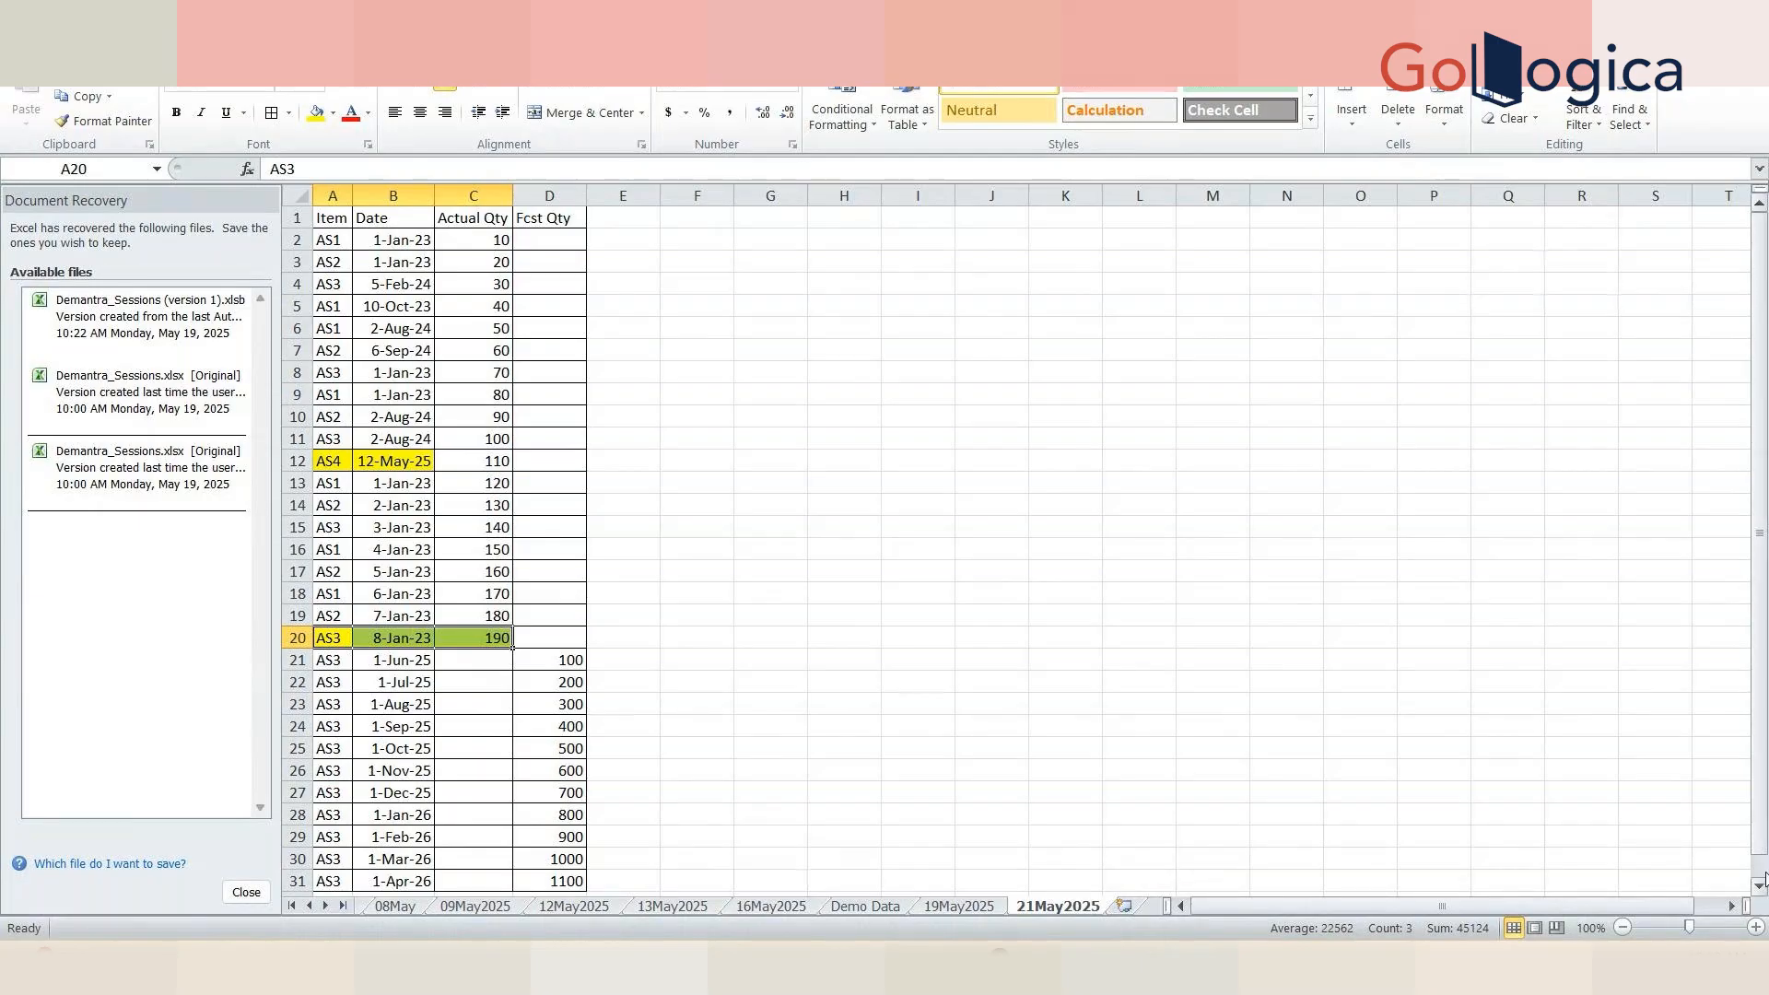
scroll(788, 615, "down", 10)
left_click(788, 615)
key("Up")
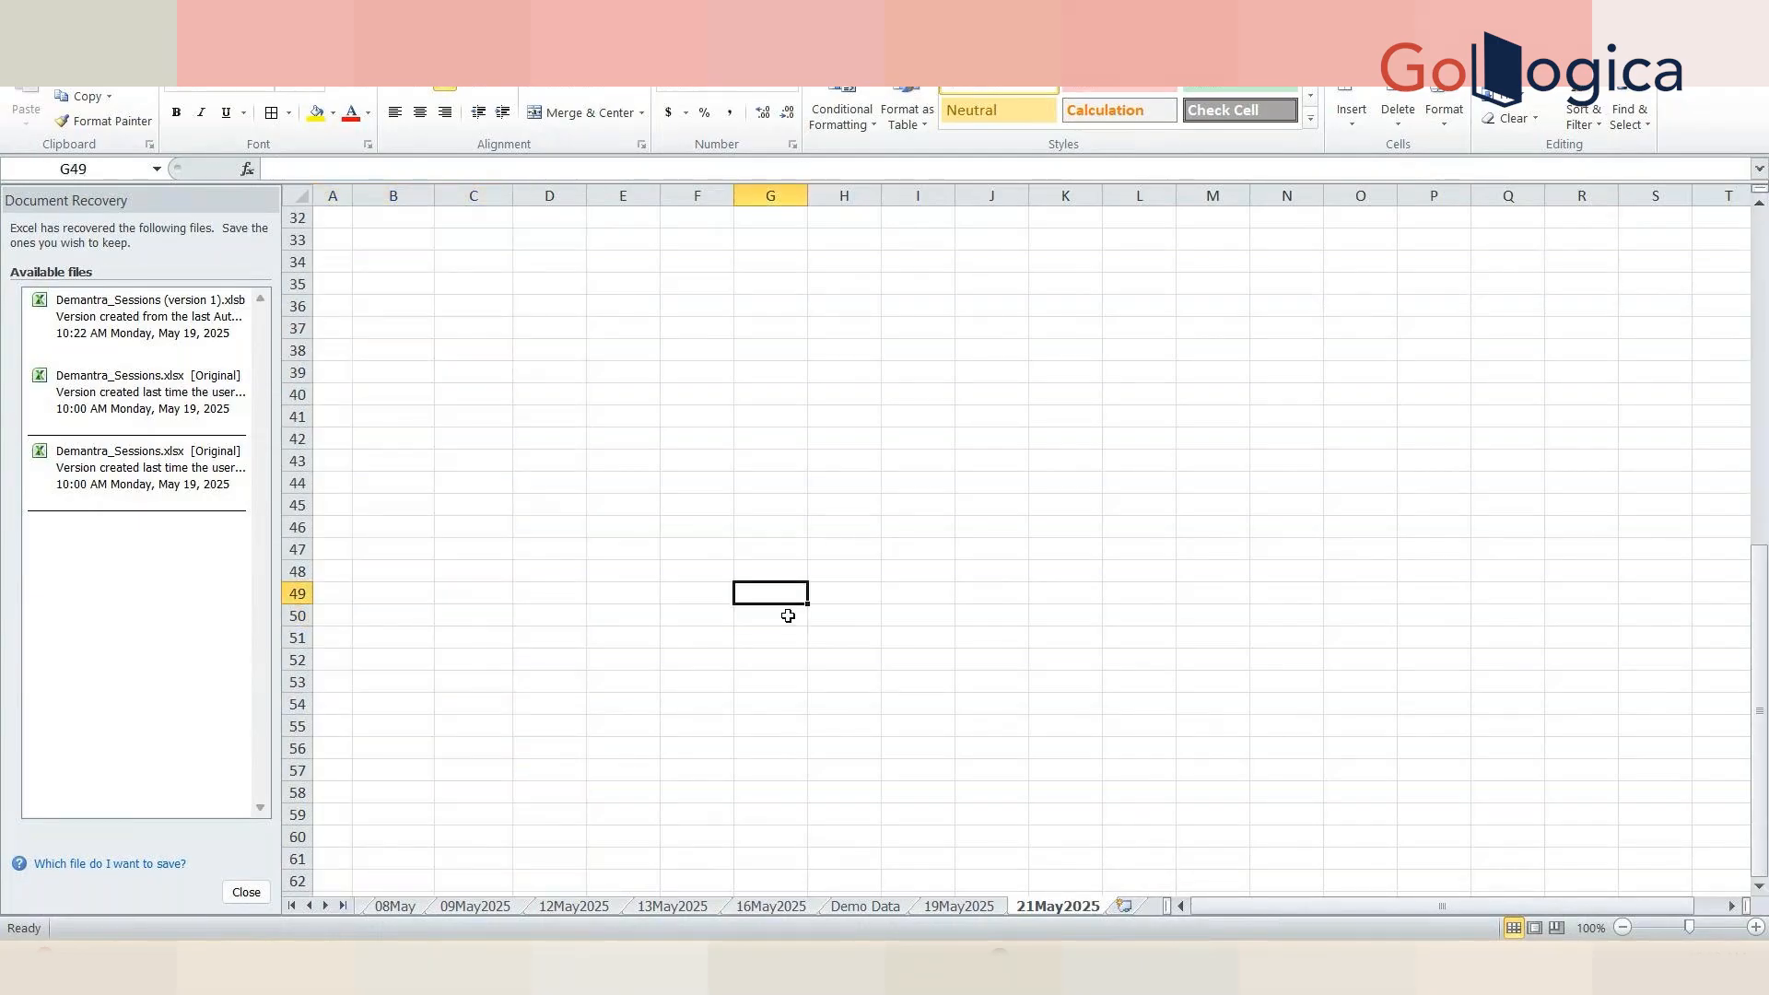
key("Up")
key("Up")
key("Up")
key("Up")
key("Up")
key("Up")
key("Up")
key("Up")
key("Up")
key("Up")
key("Up")
key("Up")
key("Up")
key("Up")
key("Up")
key("Up")
key("Up")
key("Up")
key("Up")
key("Up")
left_click_drag(400, 420, 413, 434)
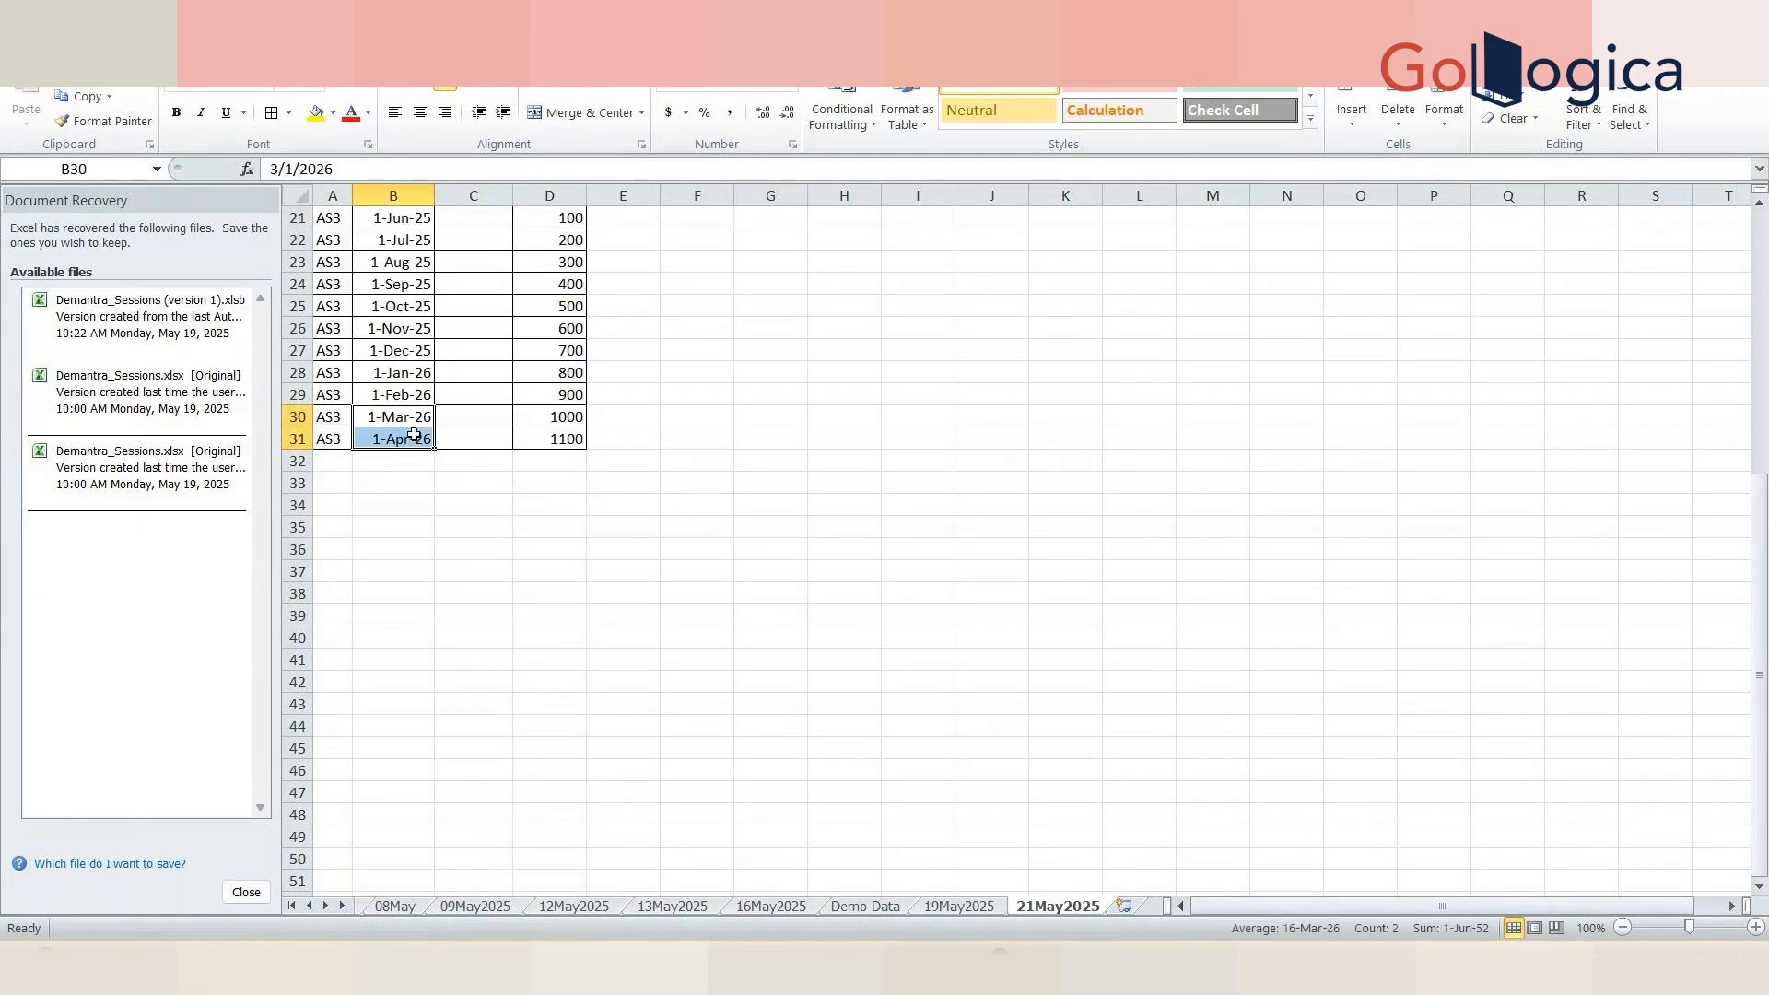
left_click(413, 437)
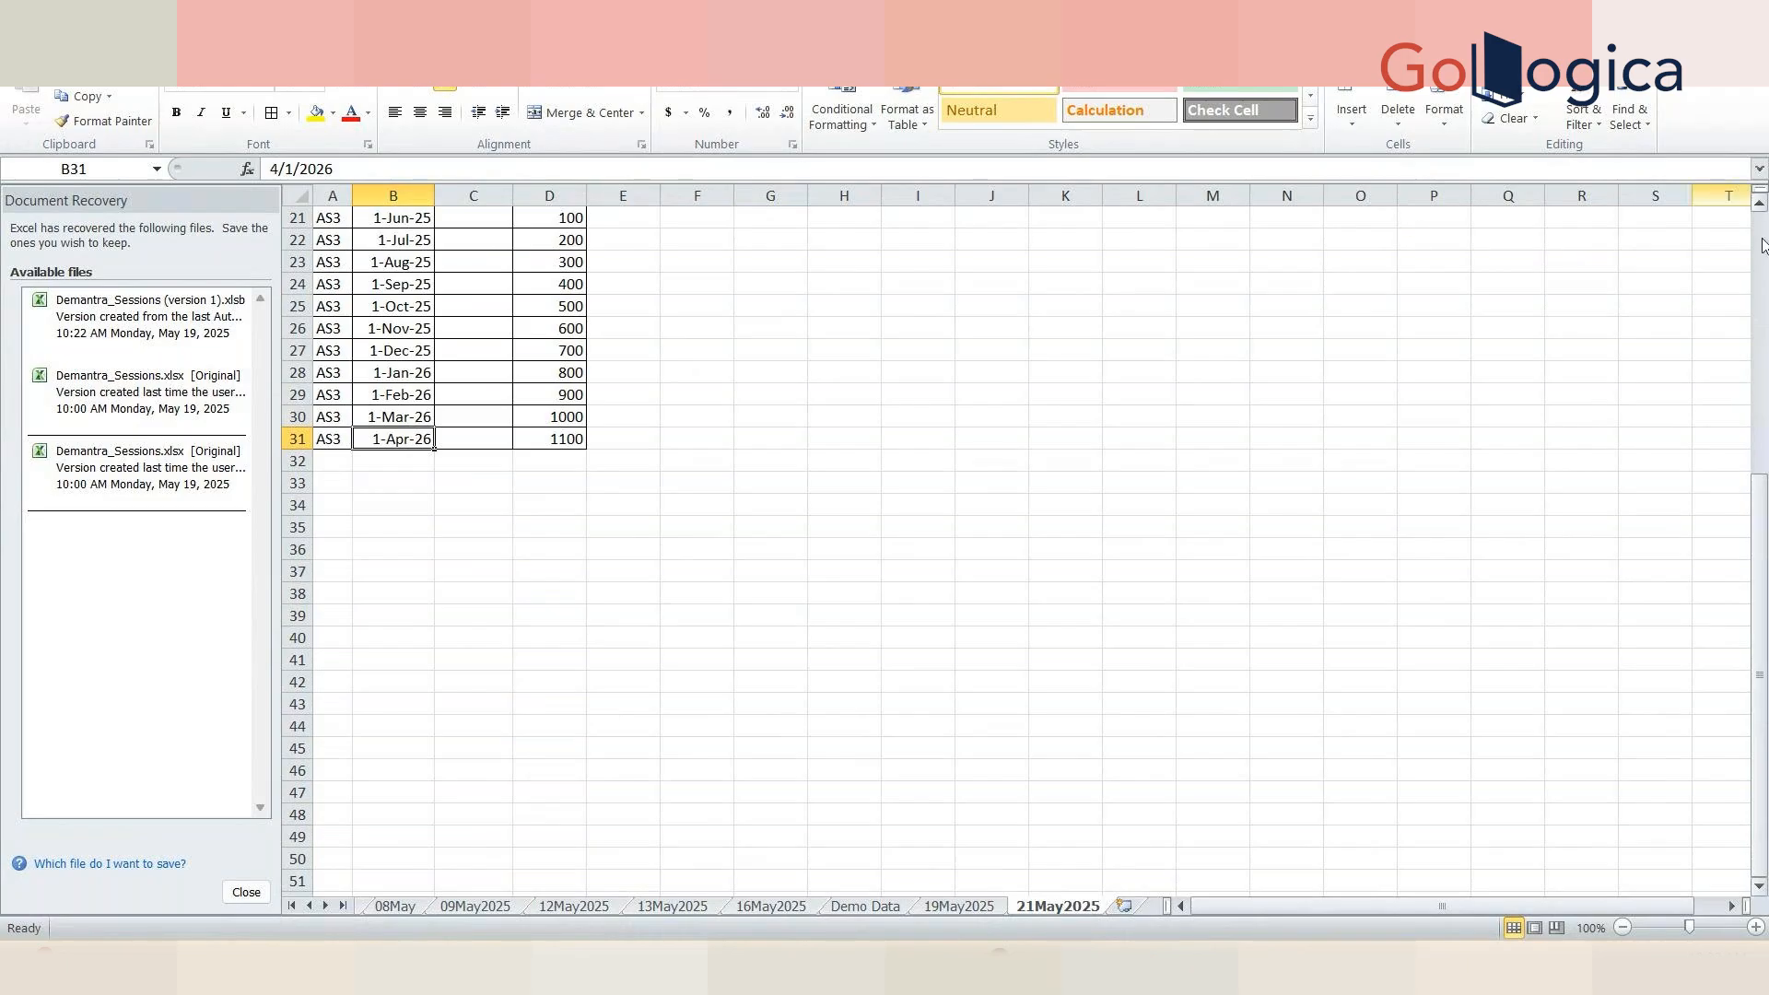
scroll(605, 591, "up", 7)
- In SQL Developer, change the sales_data query to select max(sales_date) where actual_quantity>0 and run it
left_click(493, 614)
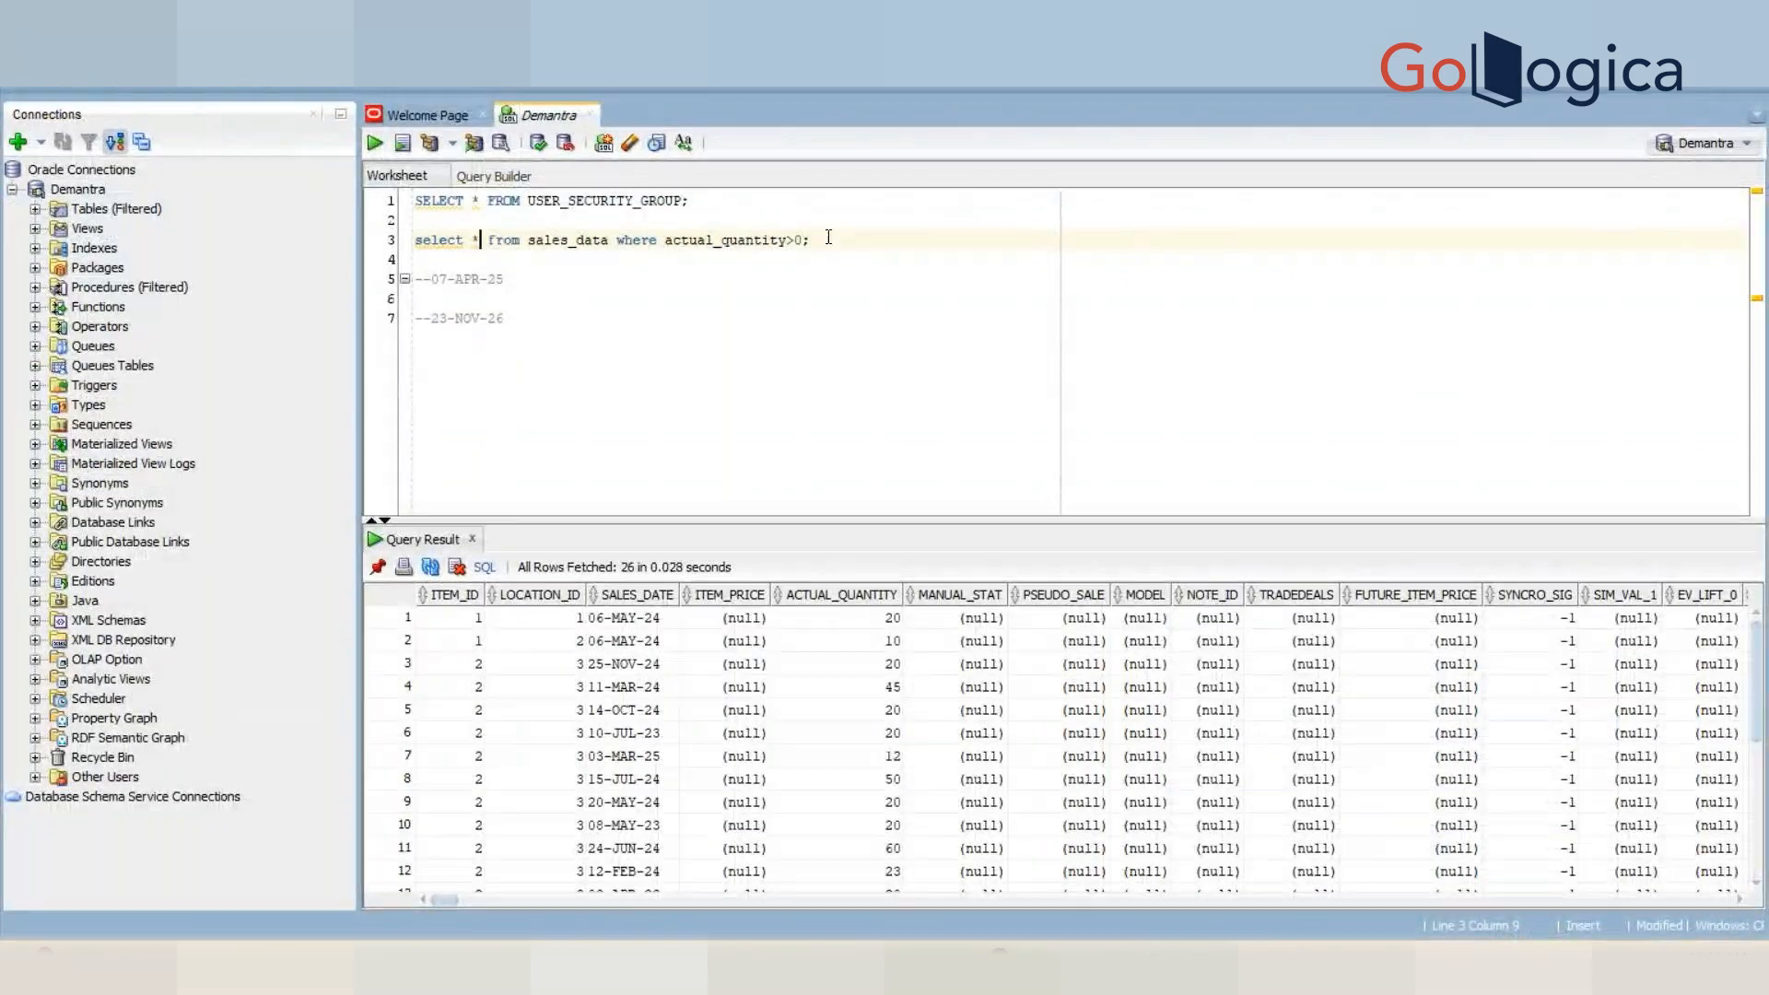
left_click(828, 237)
left_click(477, 240)
key("BackSpace")
type("max(sales_date")
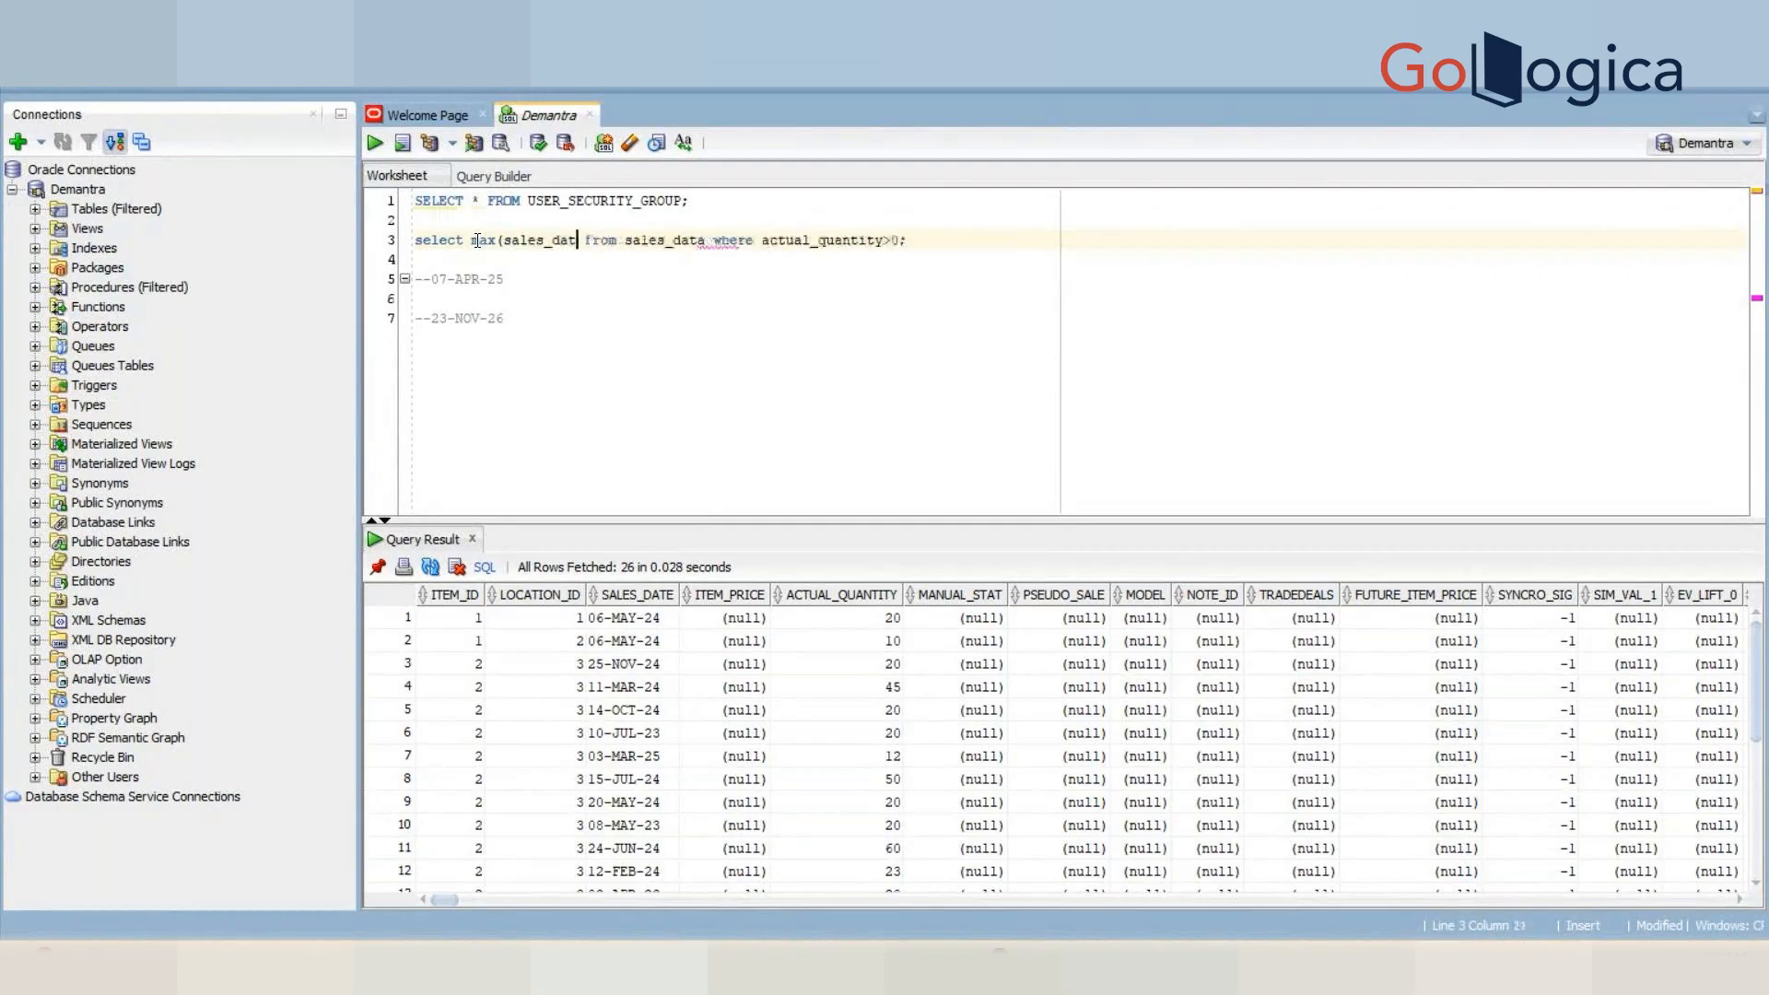
type(")")
key("ctrl+Return")
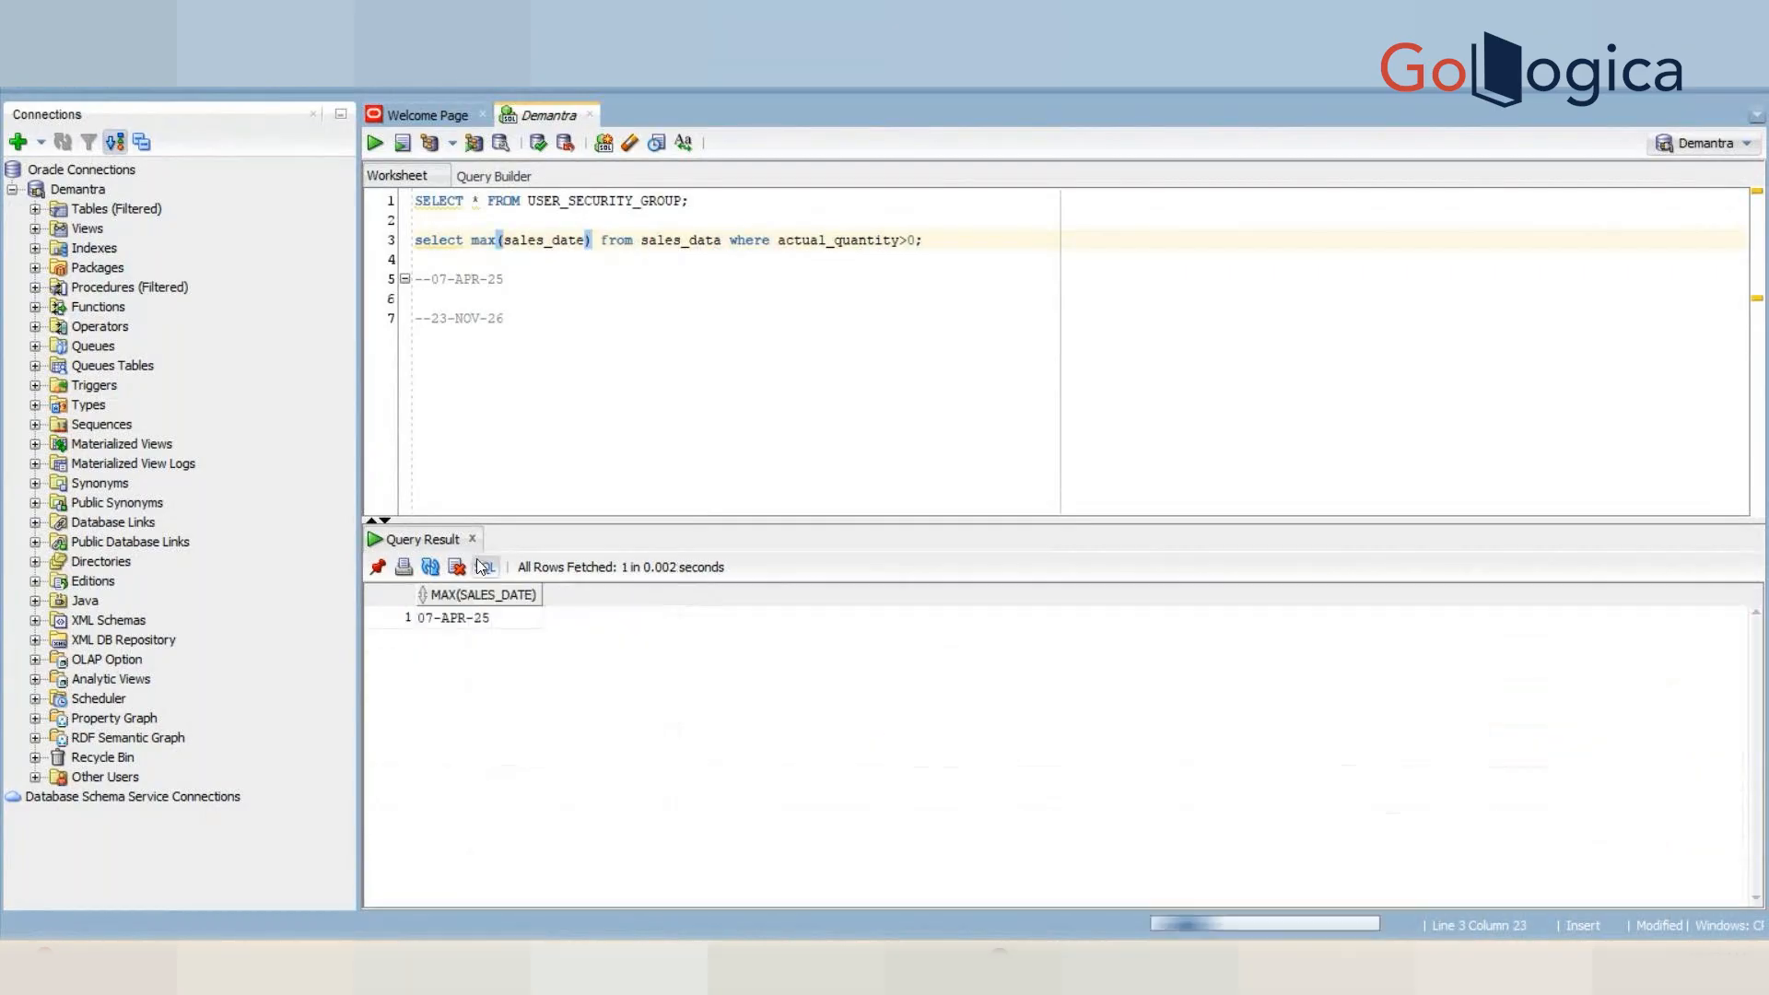
left_click(490, 619)
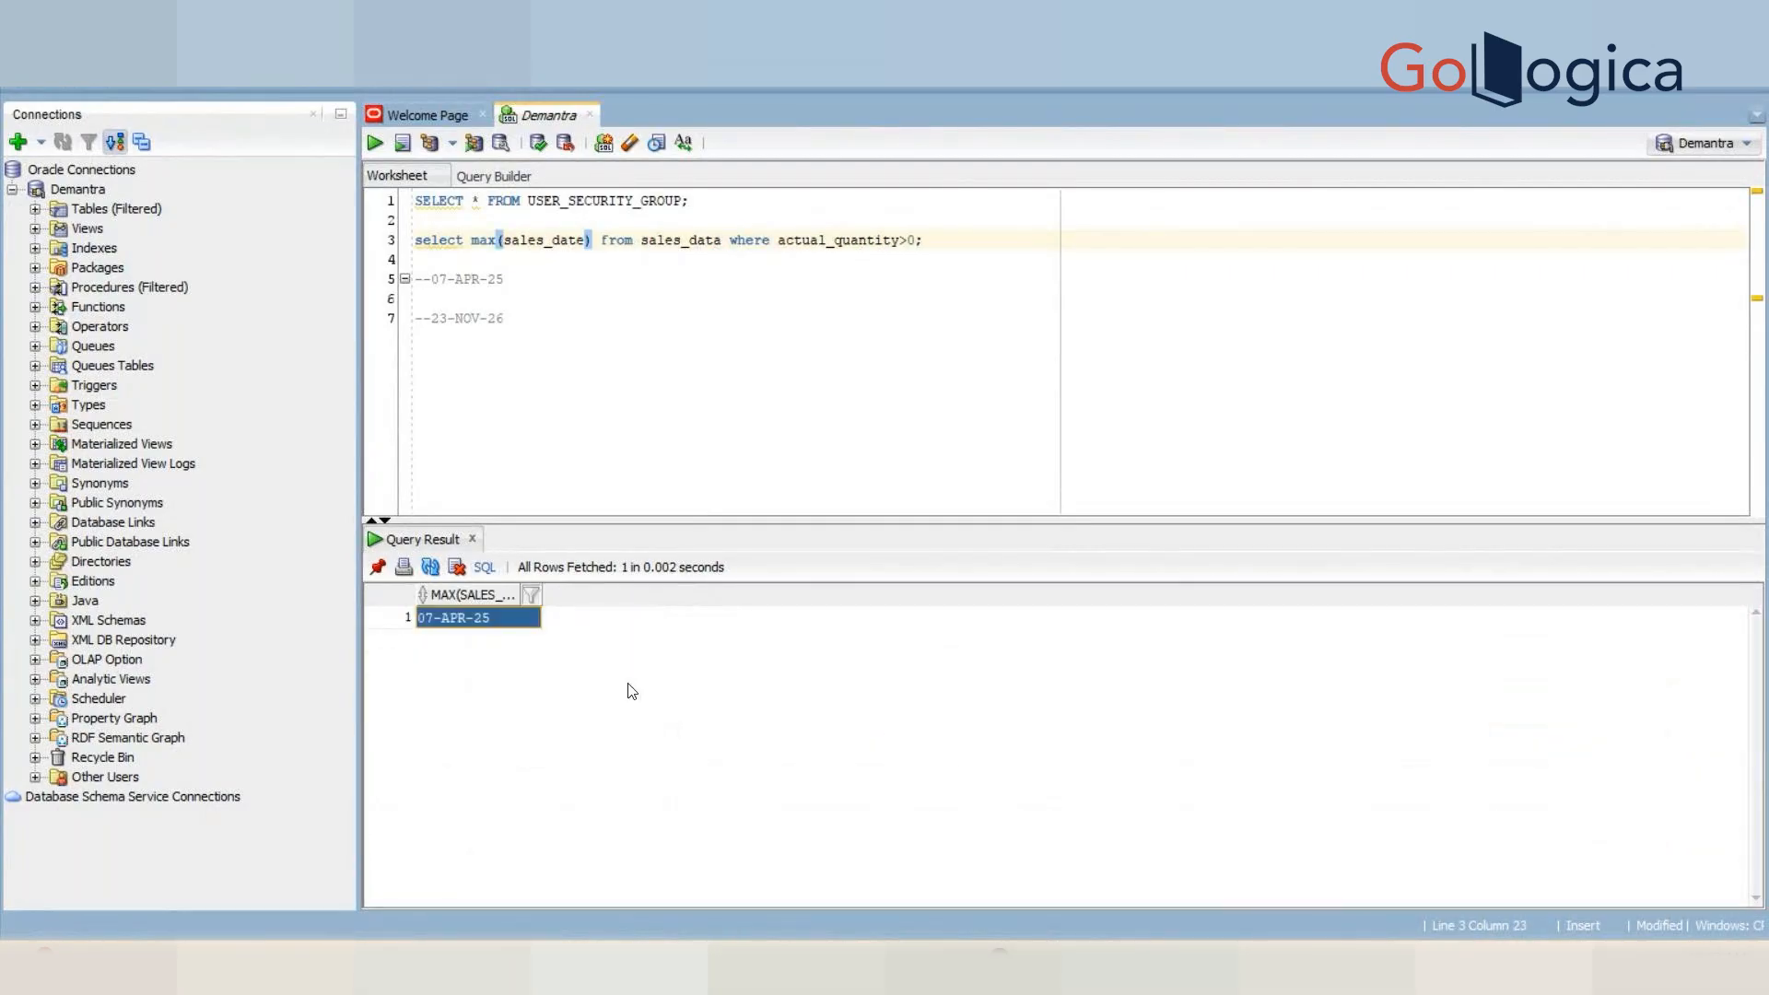
- Return to Demo Worksheet Creation and review the Time Periods Before and After settings relative to the last sales date
mouse_move(1292, 962)
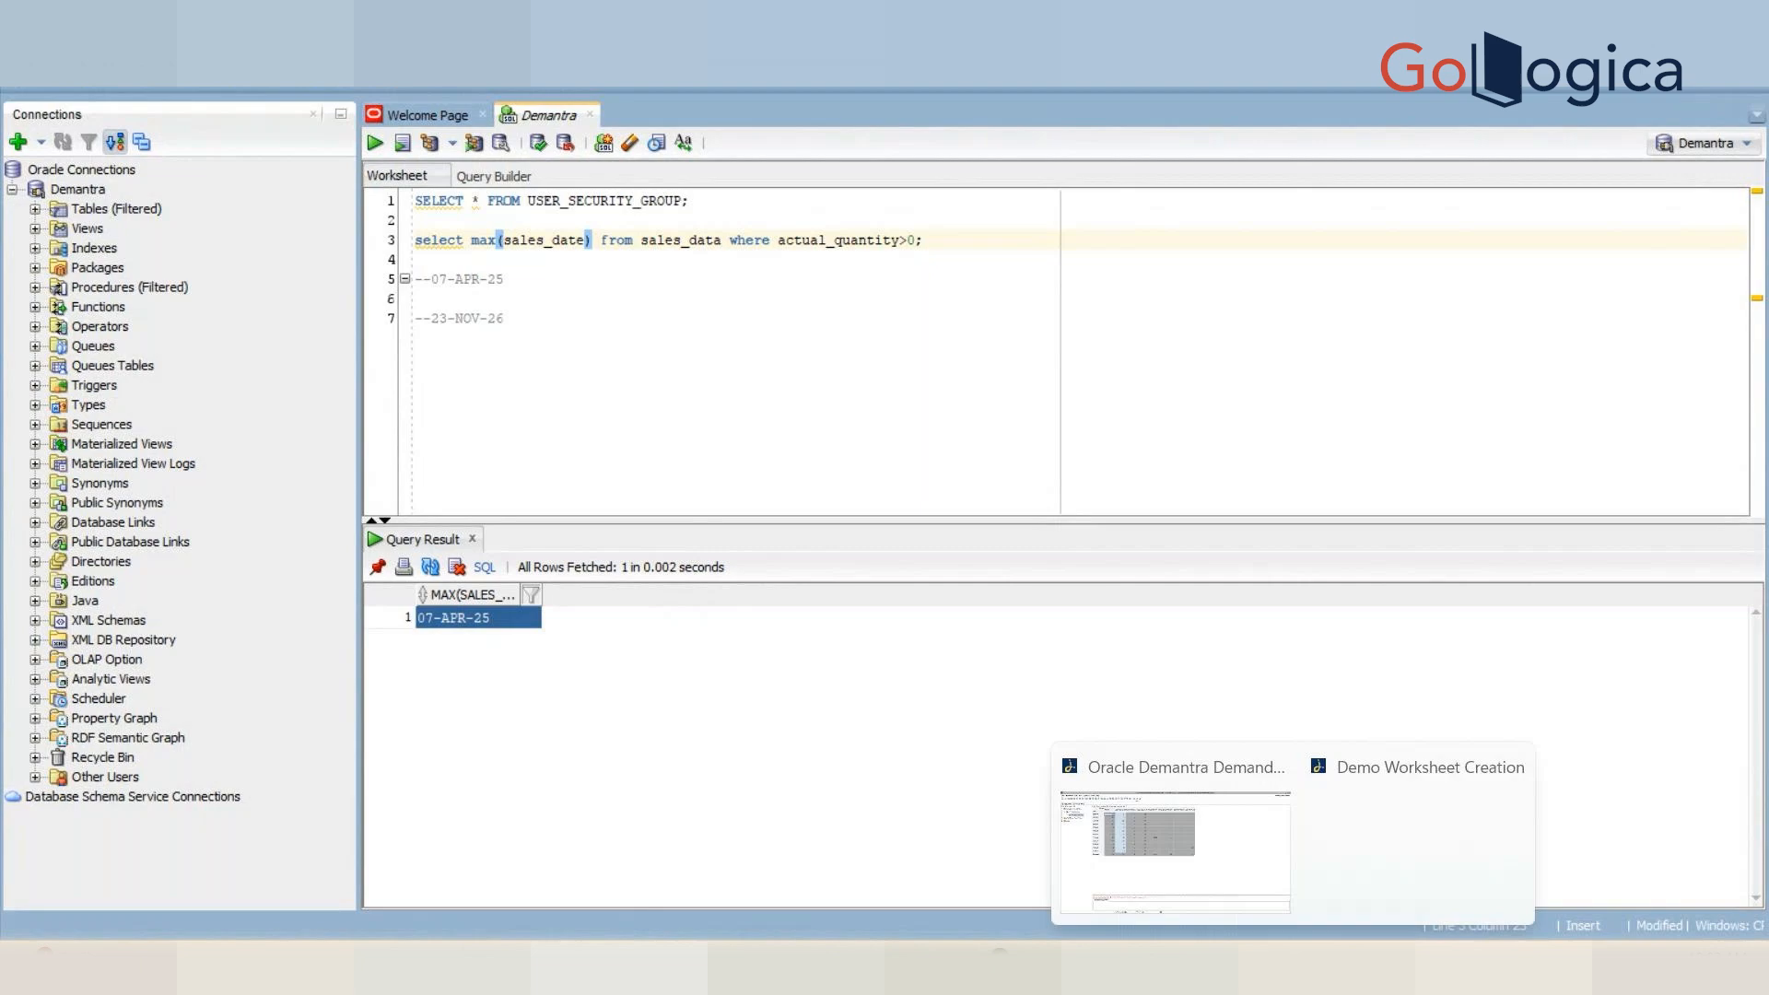
left_click(1430, 846)
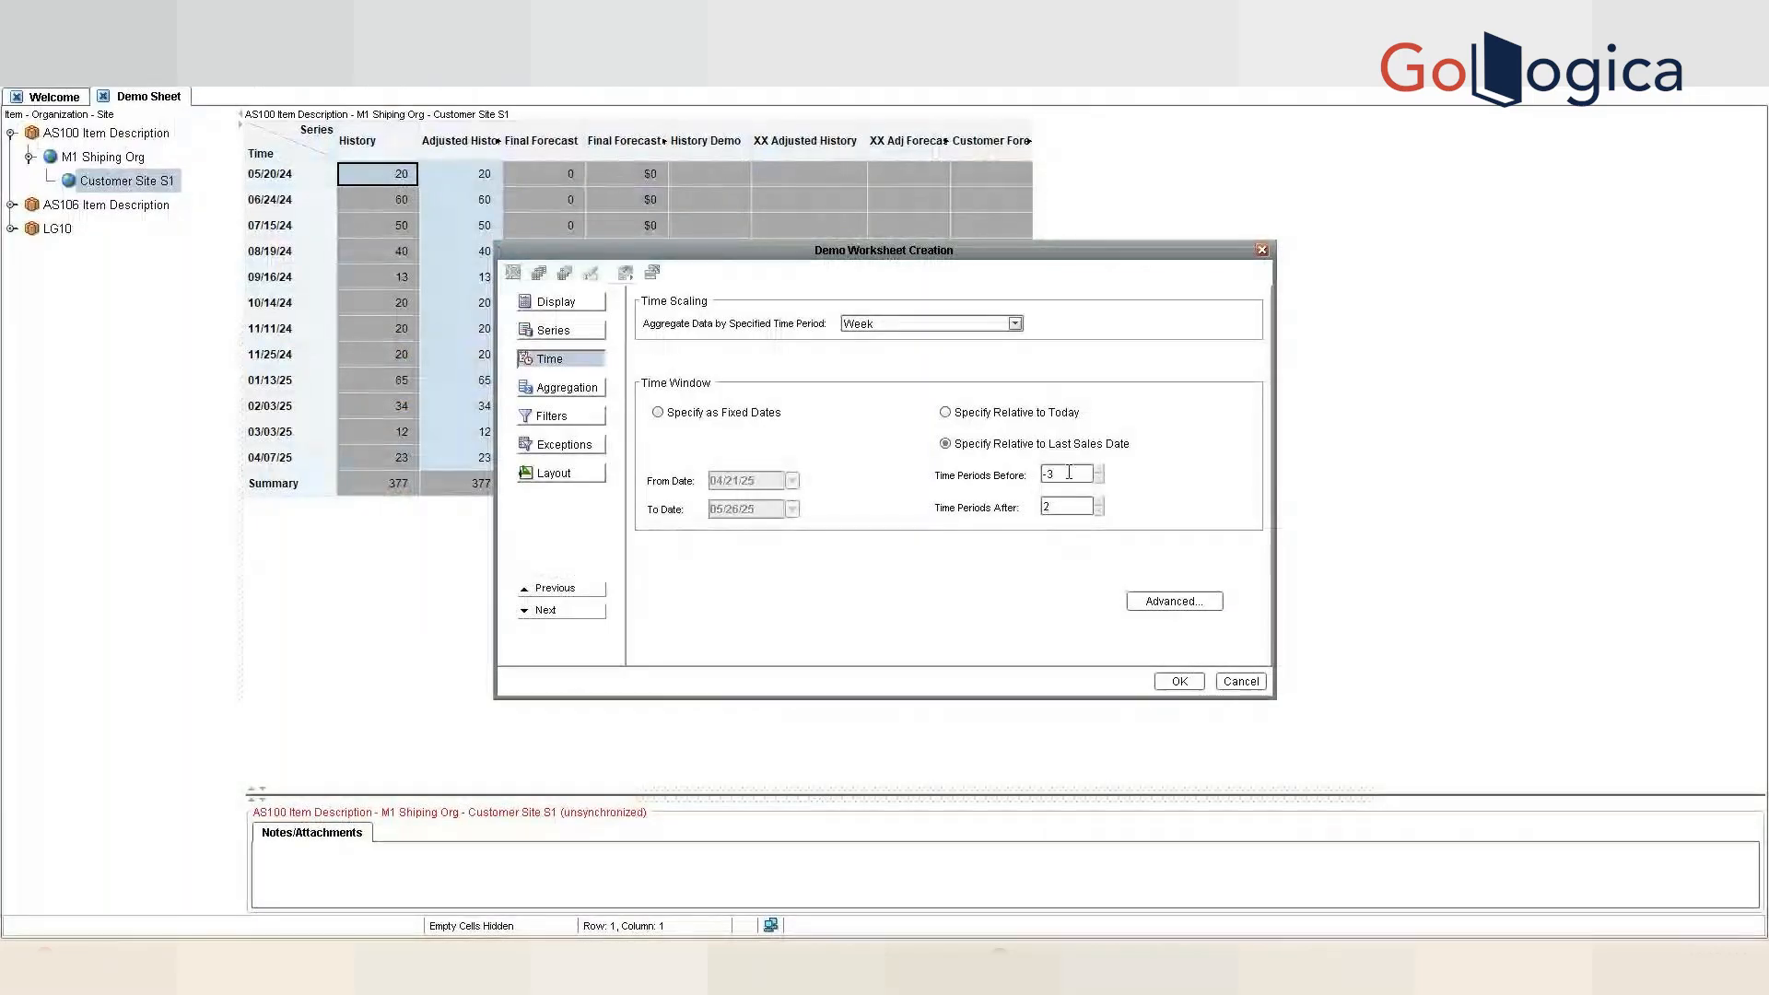
left_click(1069, 472)
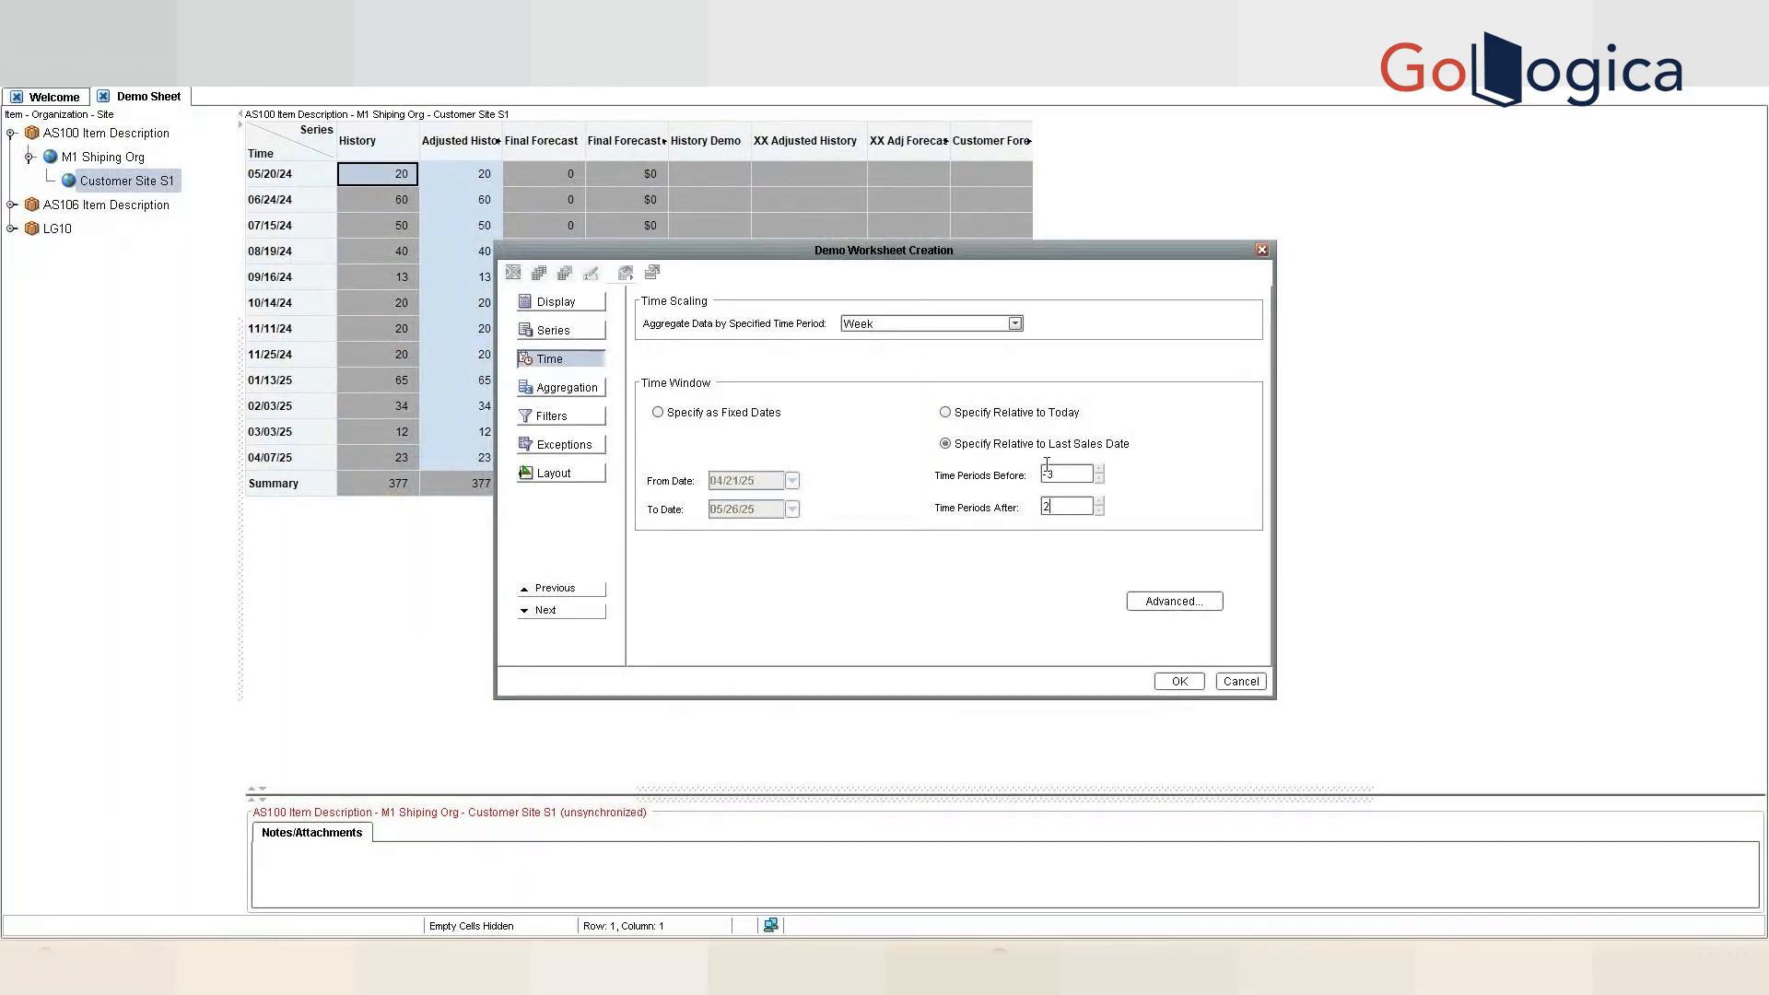
left_click(946, 444)
left_click(946, 444)
left_click(1078, 474)
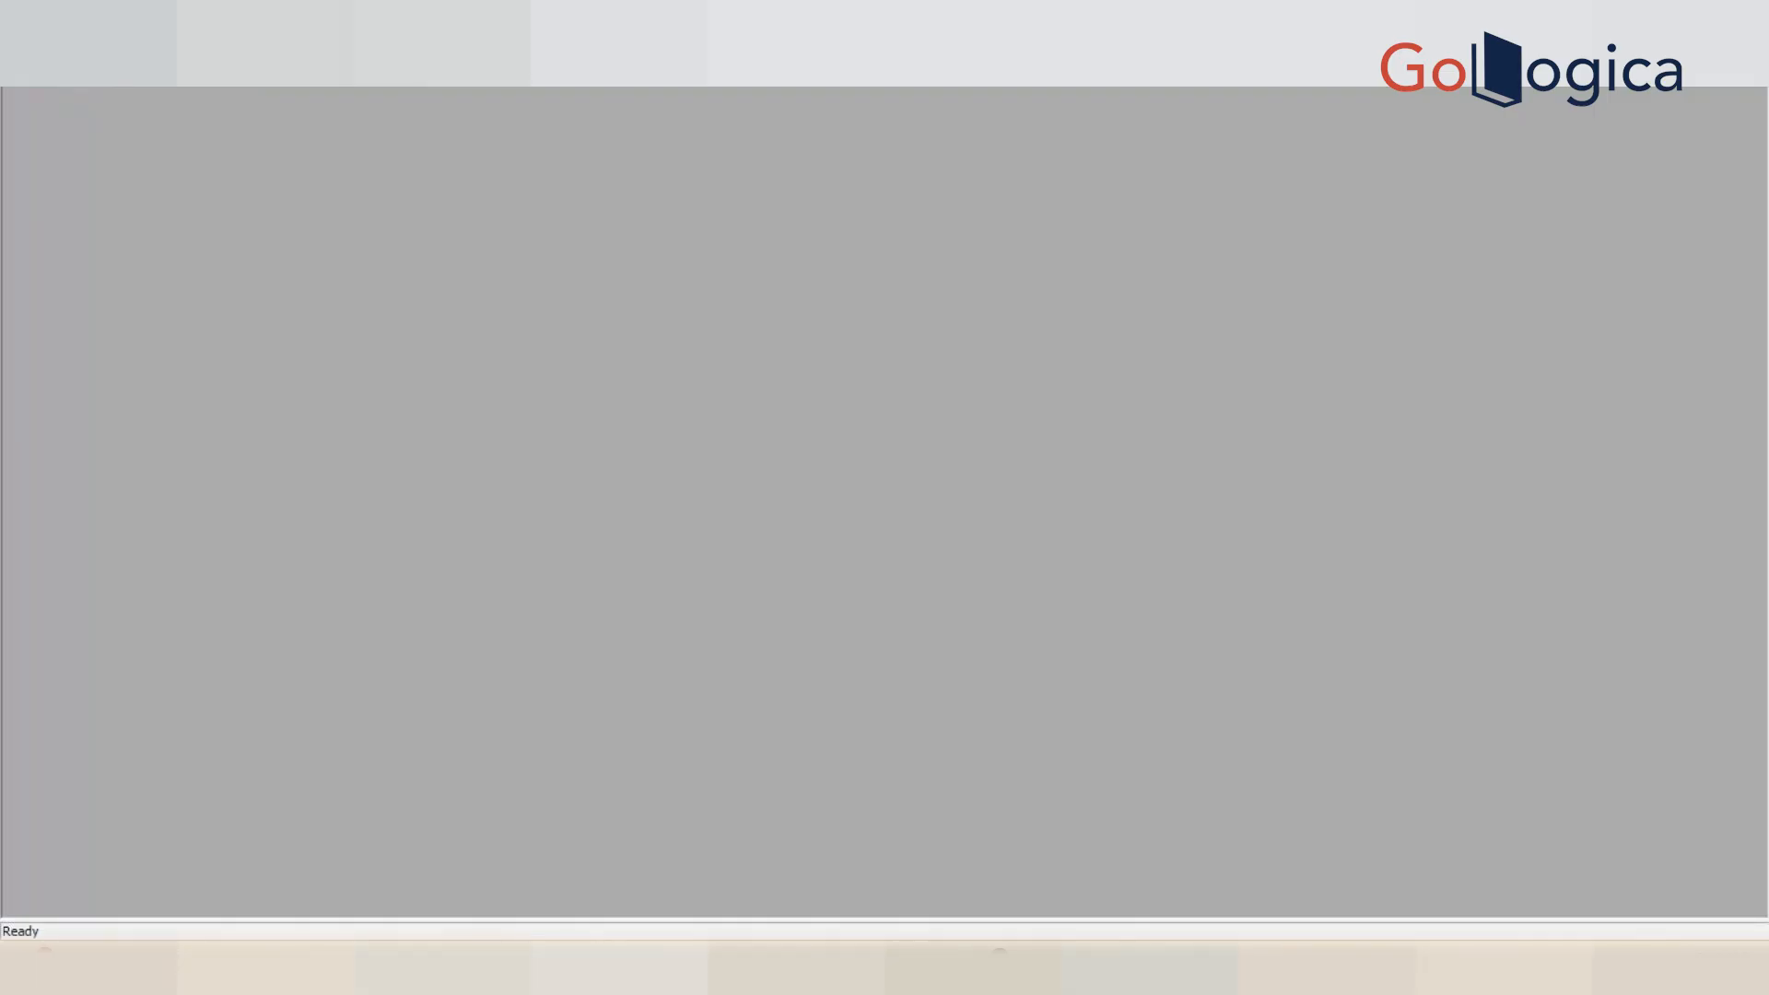
- Open the system parameters in the Demantra administration tool and copy the value of the worksheet parameter max_sales_date
left_click(304, 78)
left_click(365, 90)
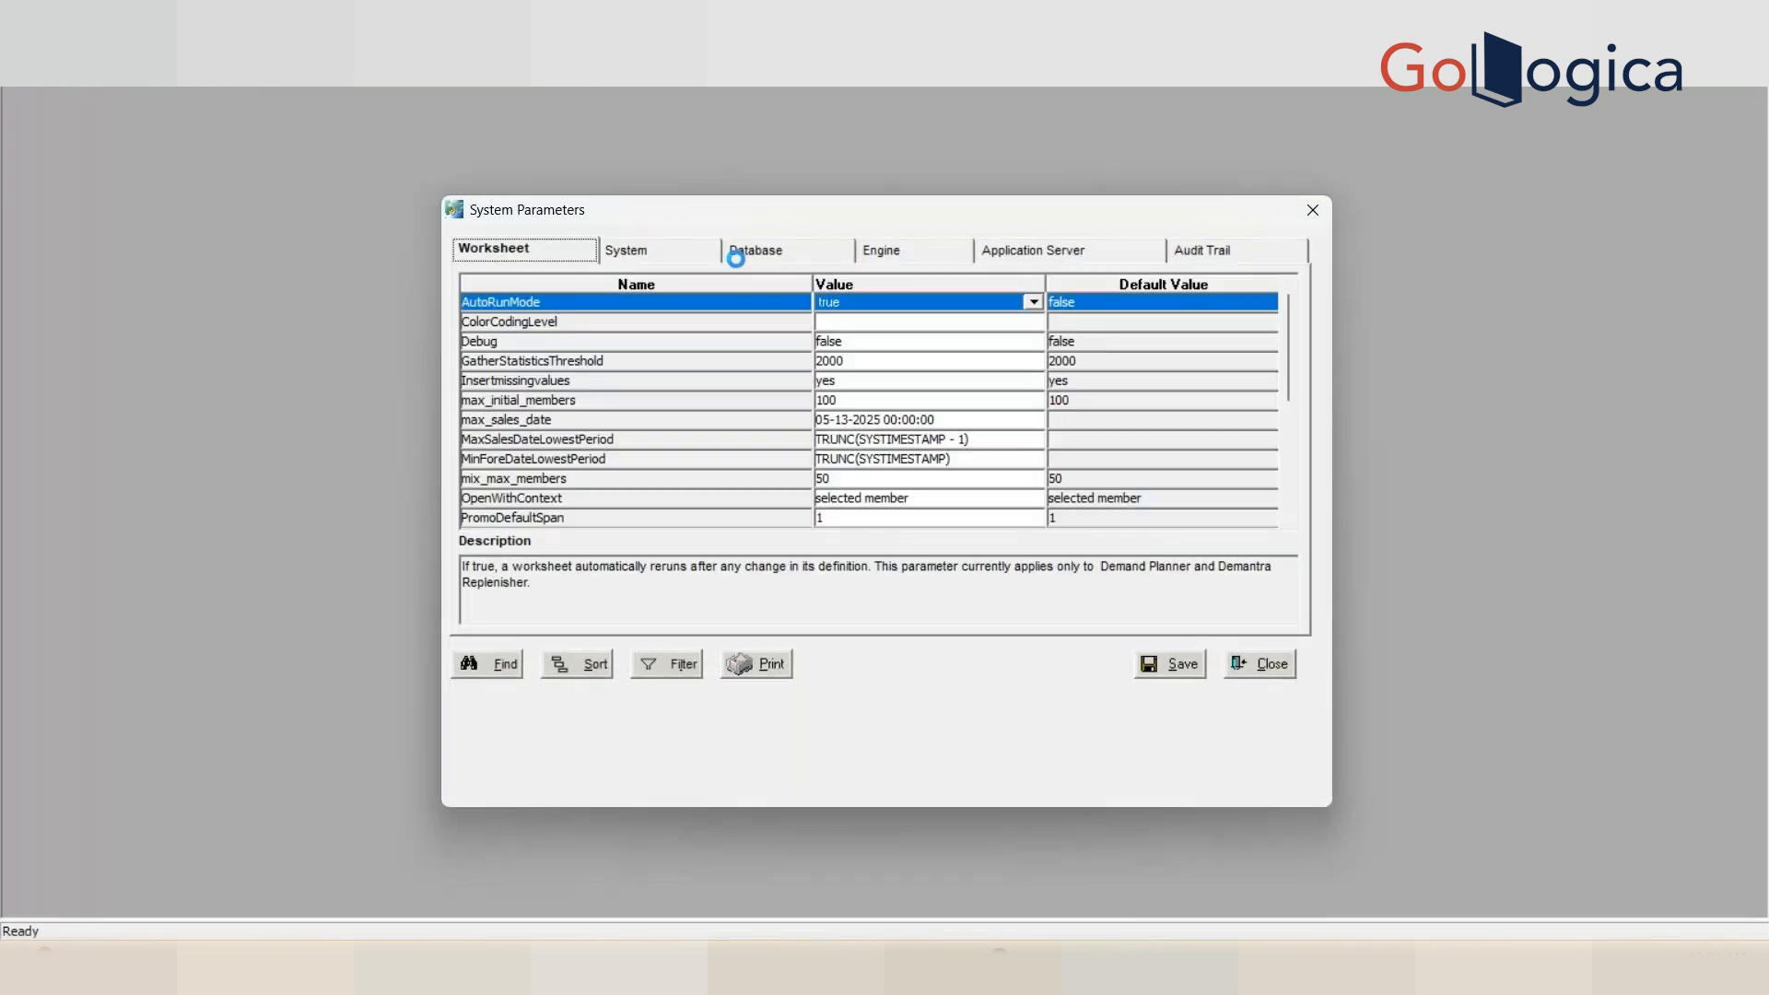
left_click(637, 251)
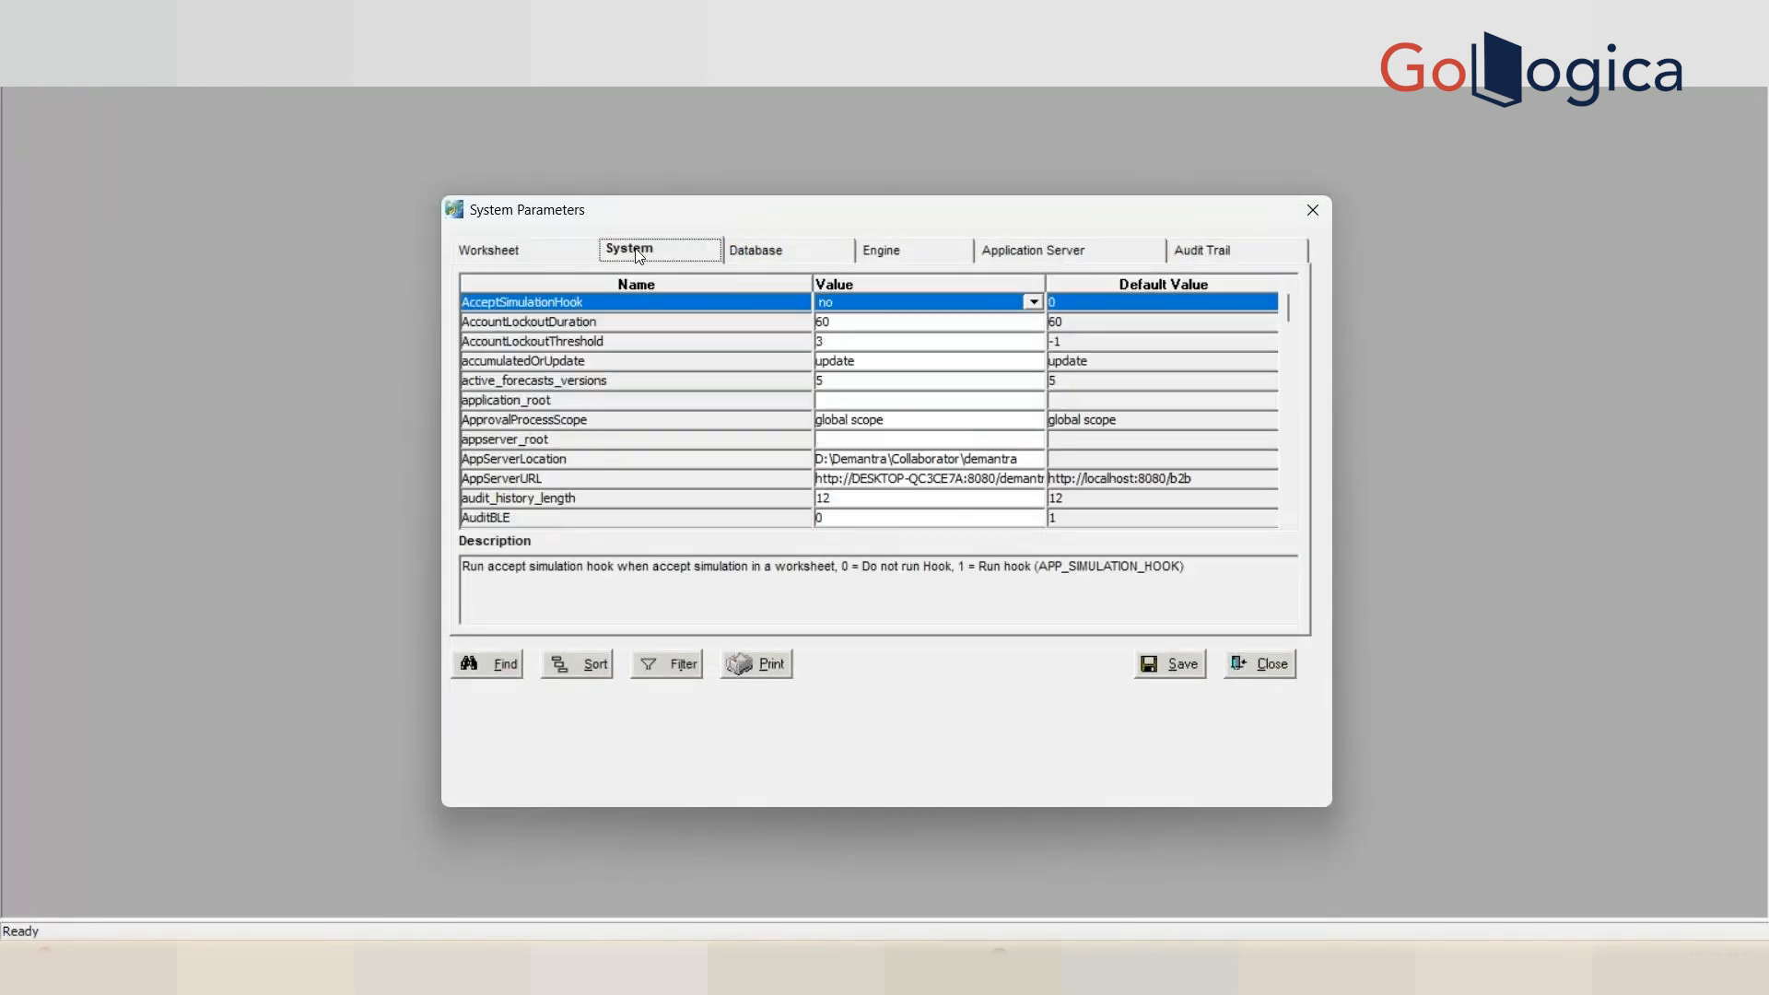
left_click(517, 251)
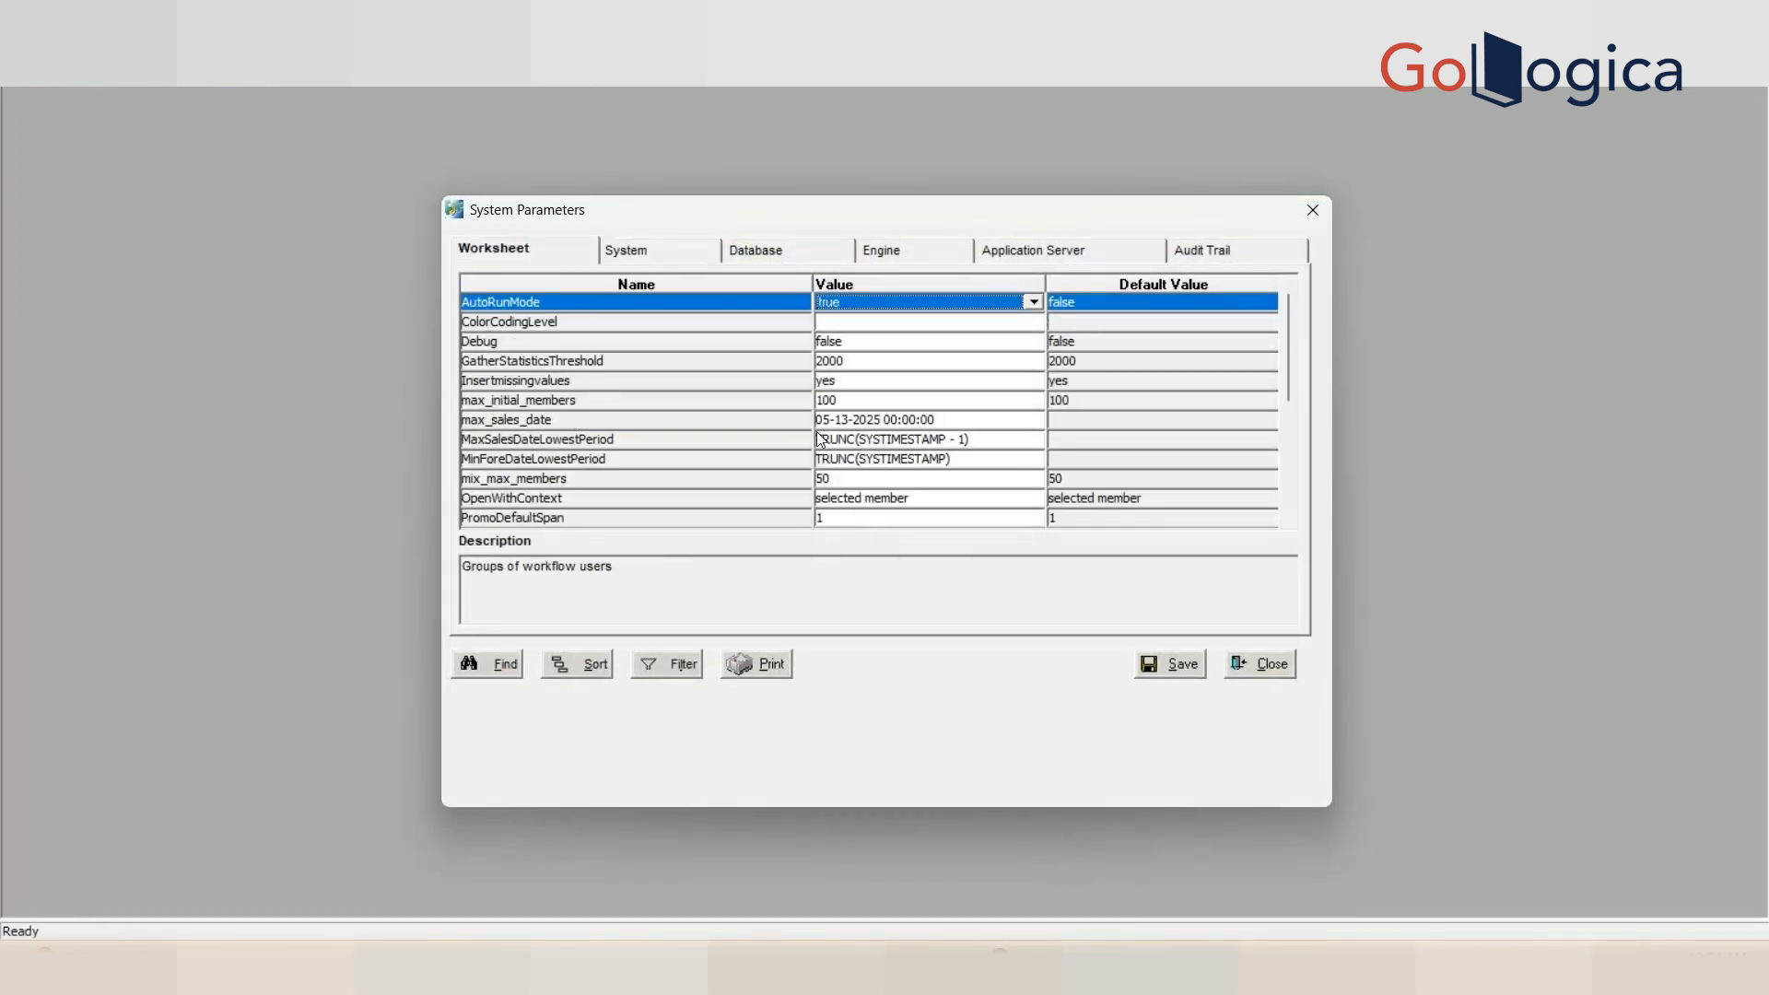
left_click(846, 420)
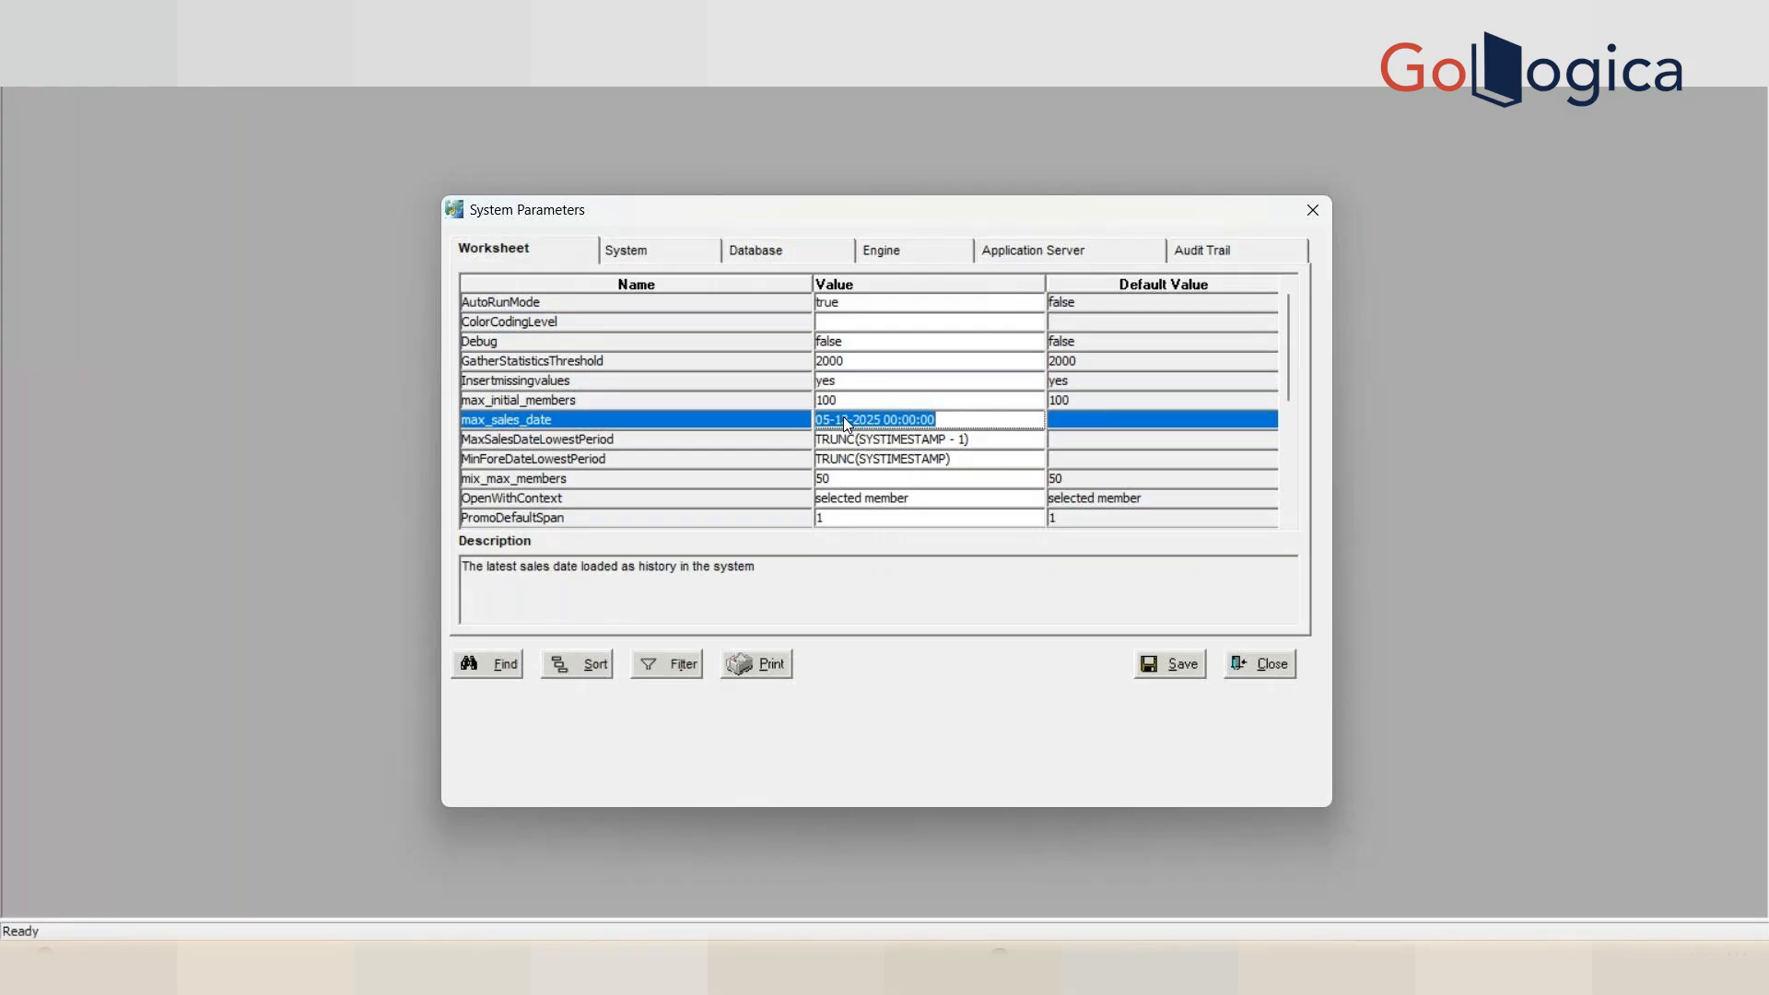
left_click(1069, 933)
left_click(970, 242)
key("Return")
key("Return")
key("ctrl+v")
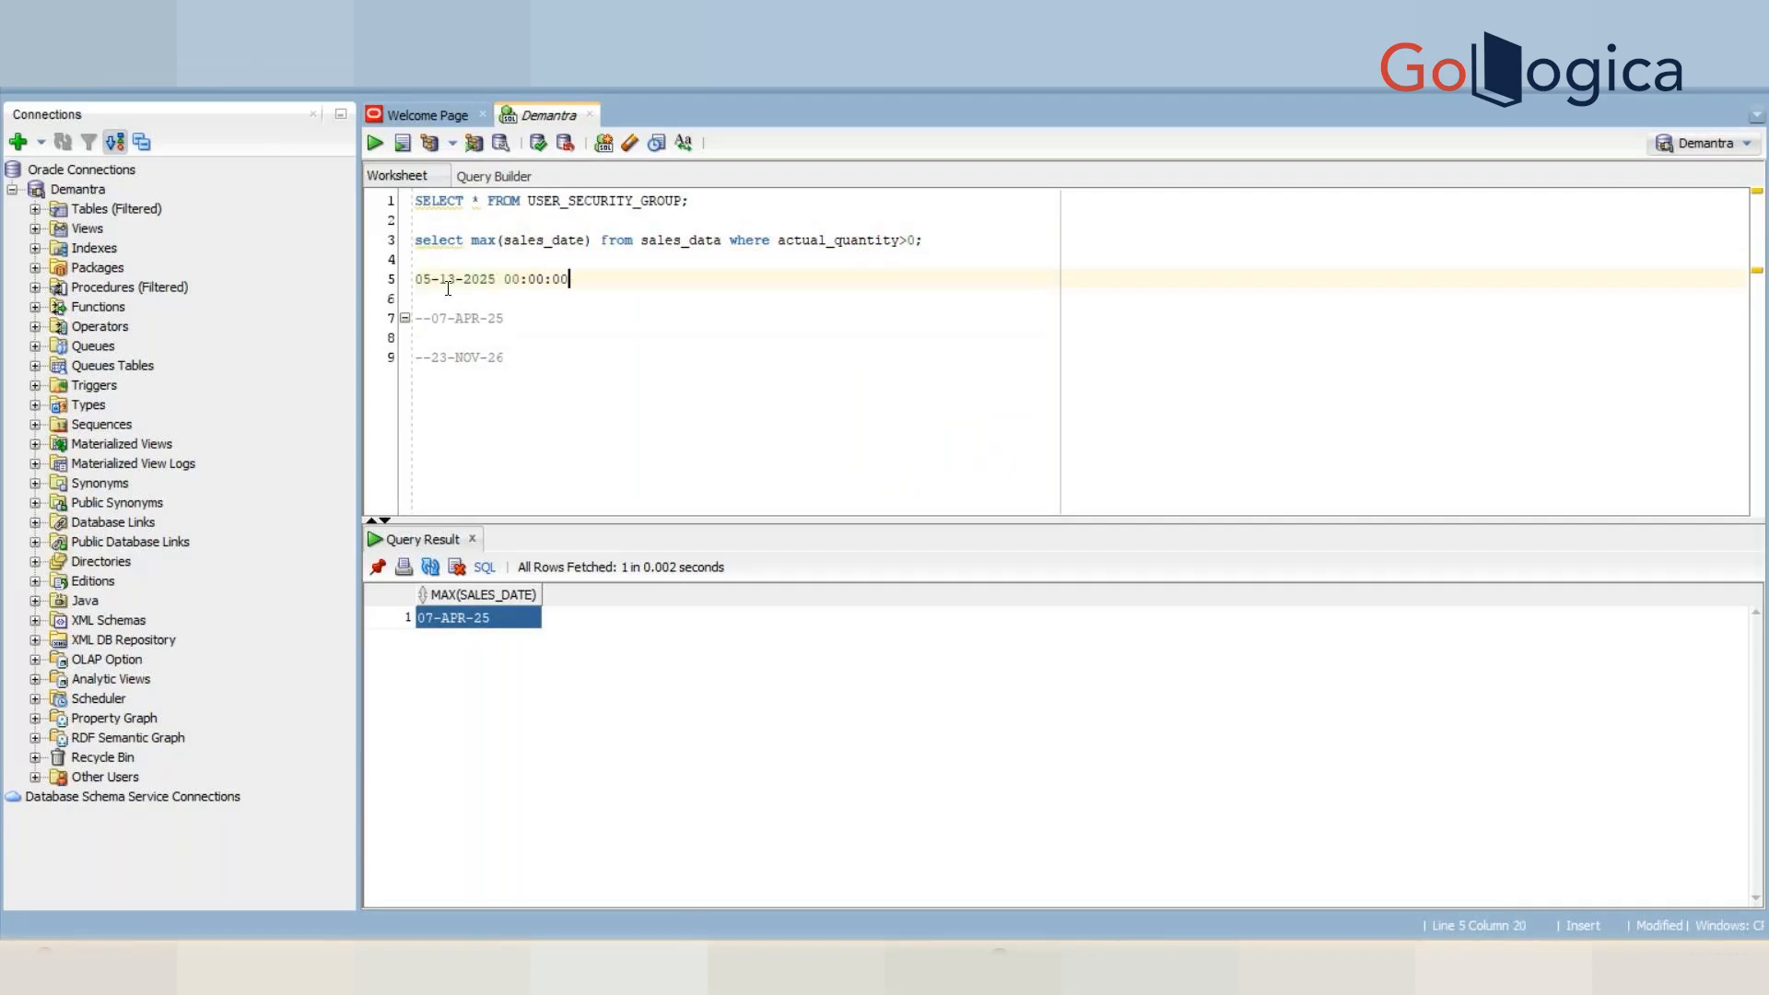
- Return to Demo Worksheet Creation and check the Mondays 21 April, 12 May and 26 May 2025 in the system calendar against the time window
key("alt+Tab")
key("Tab")
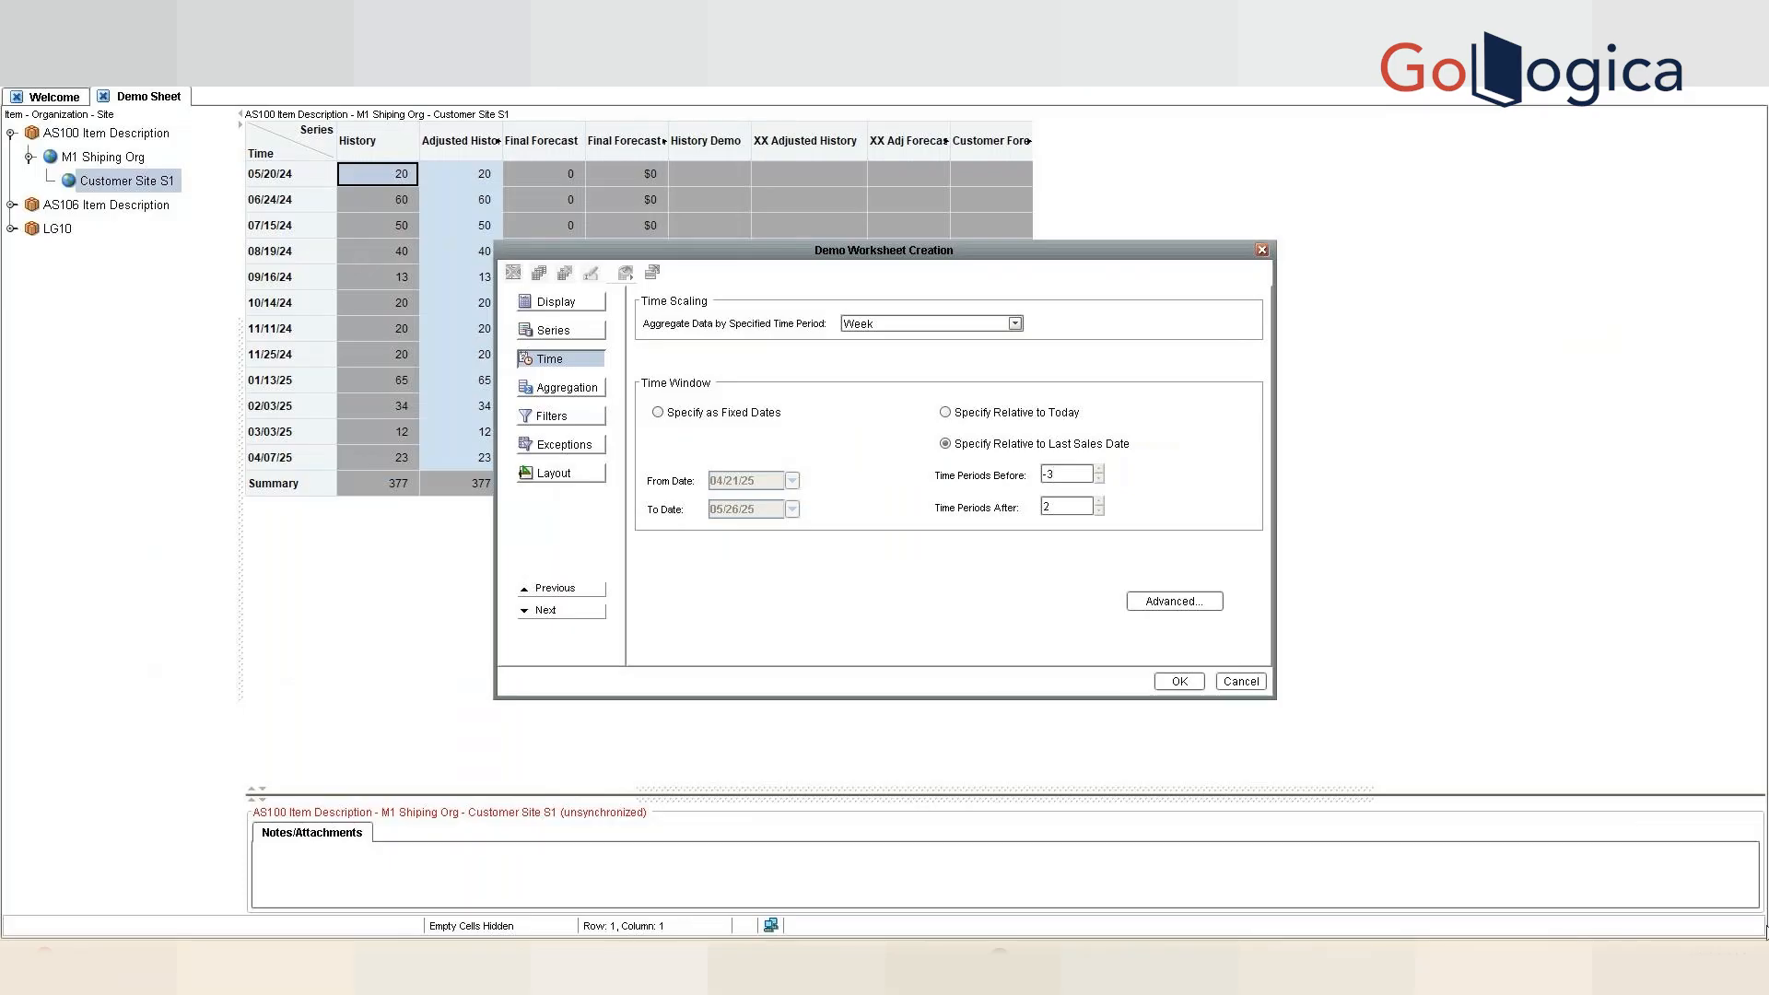
left_click(1696, 968)
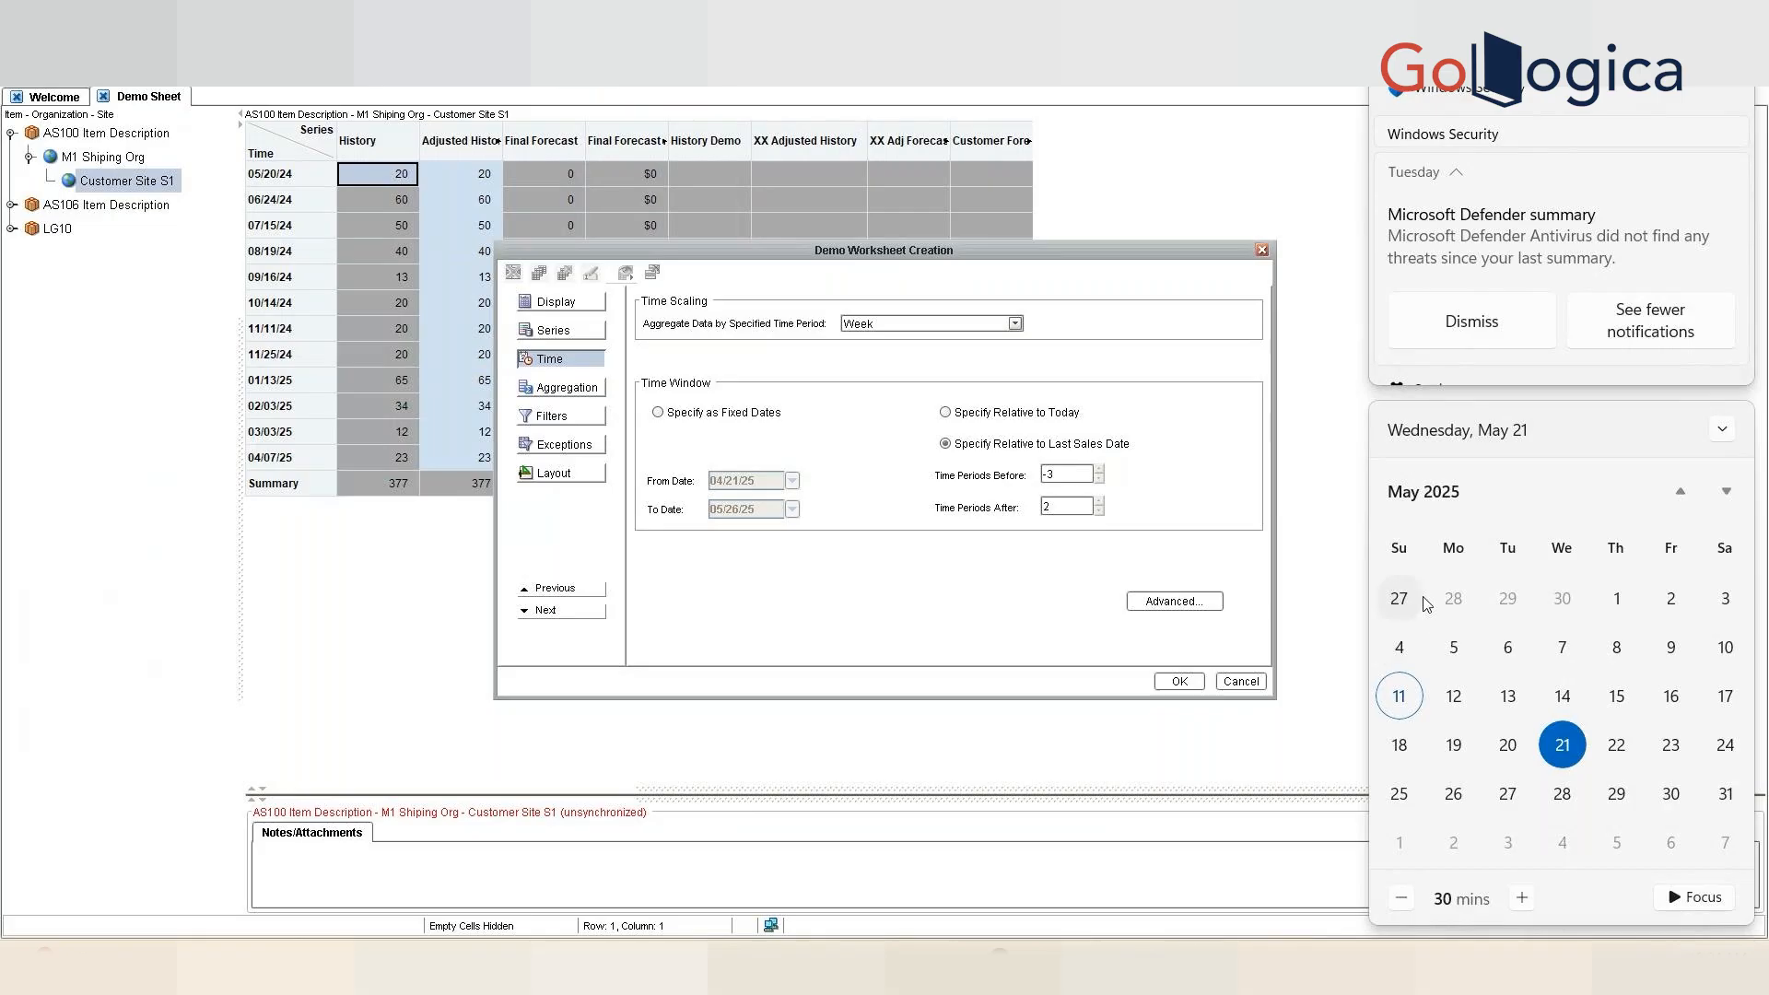
left_click(1680, 491)
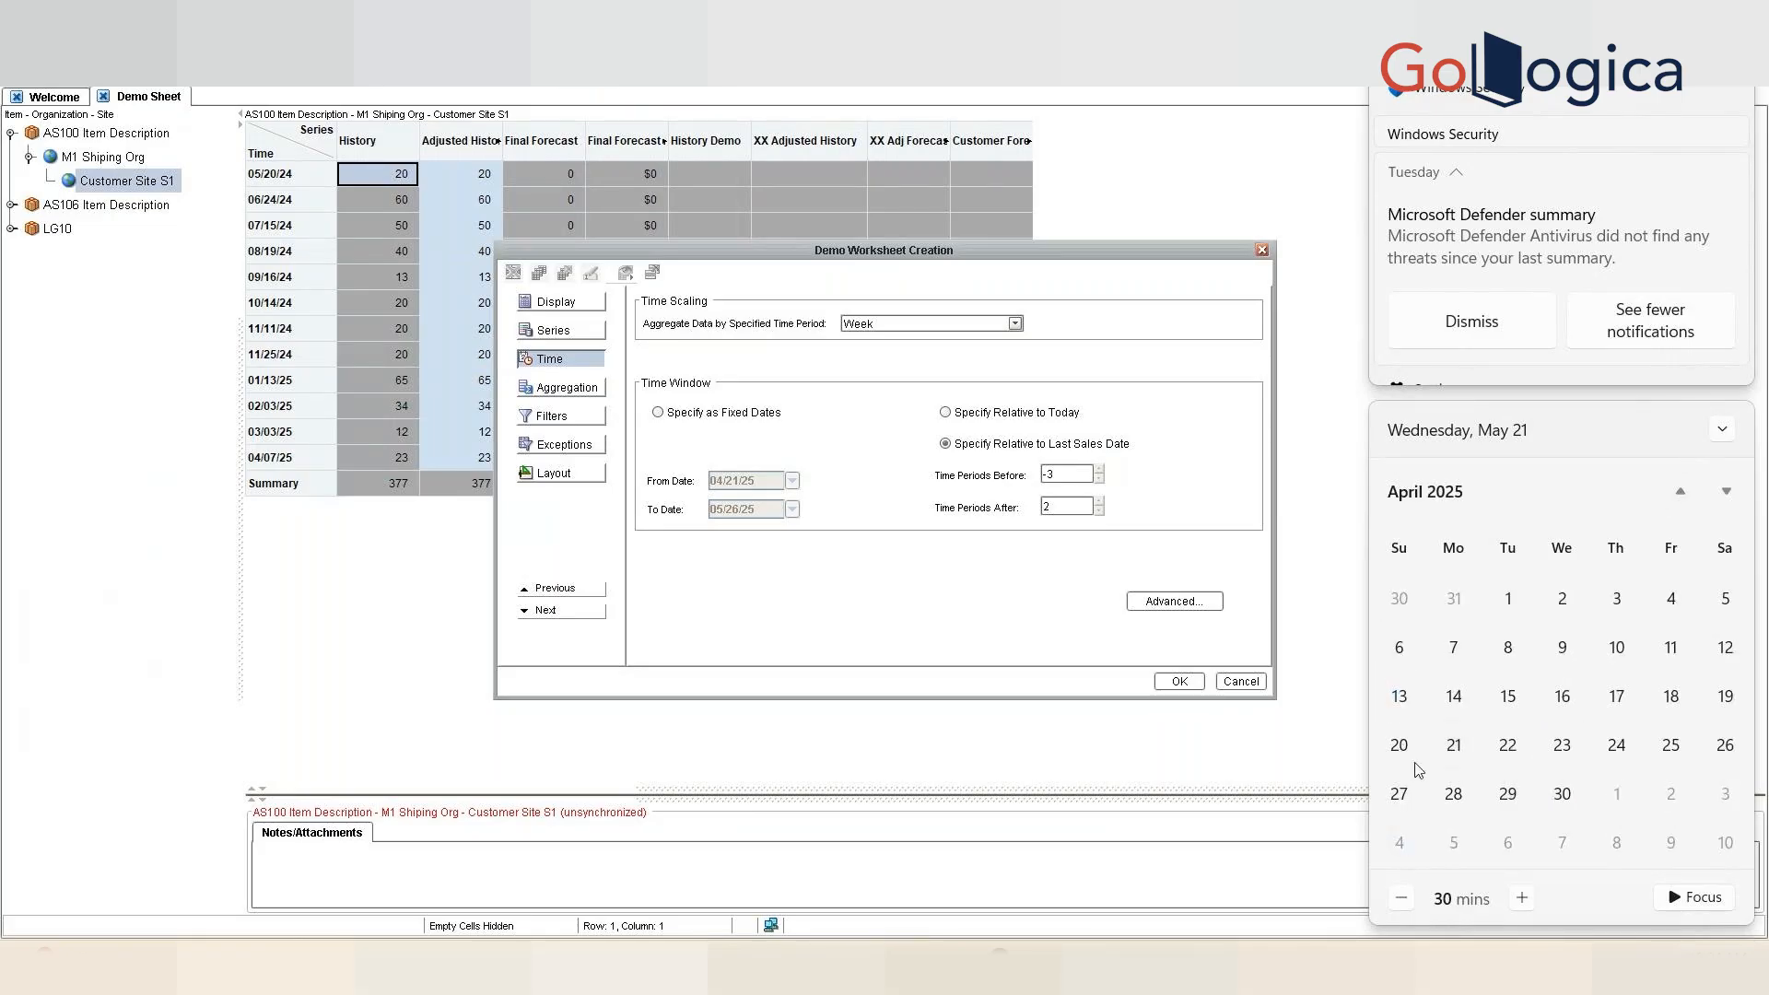
left_click(1455, 750)
left_click(1725, 495)
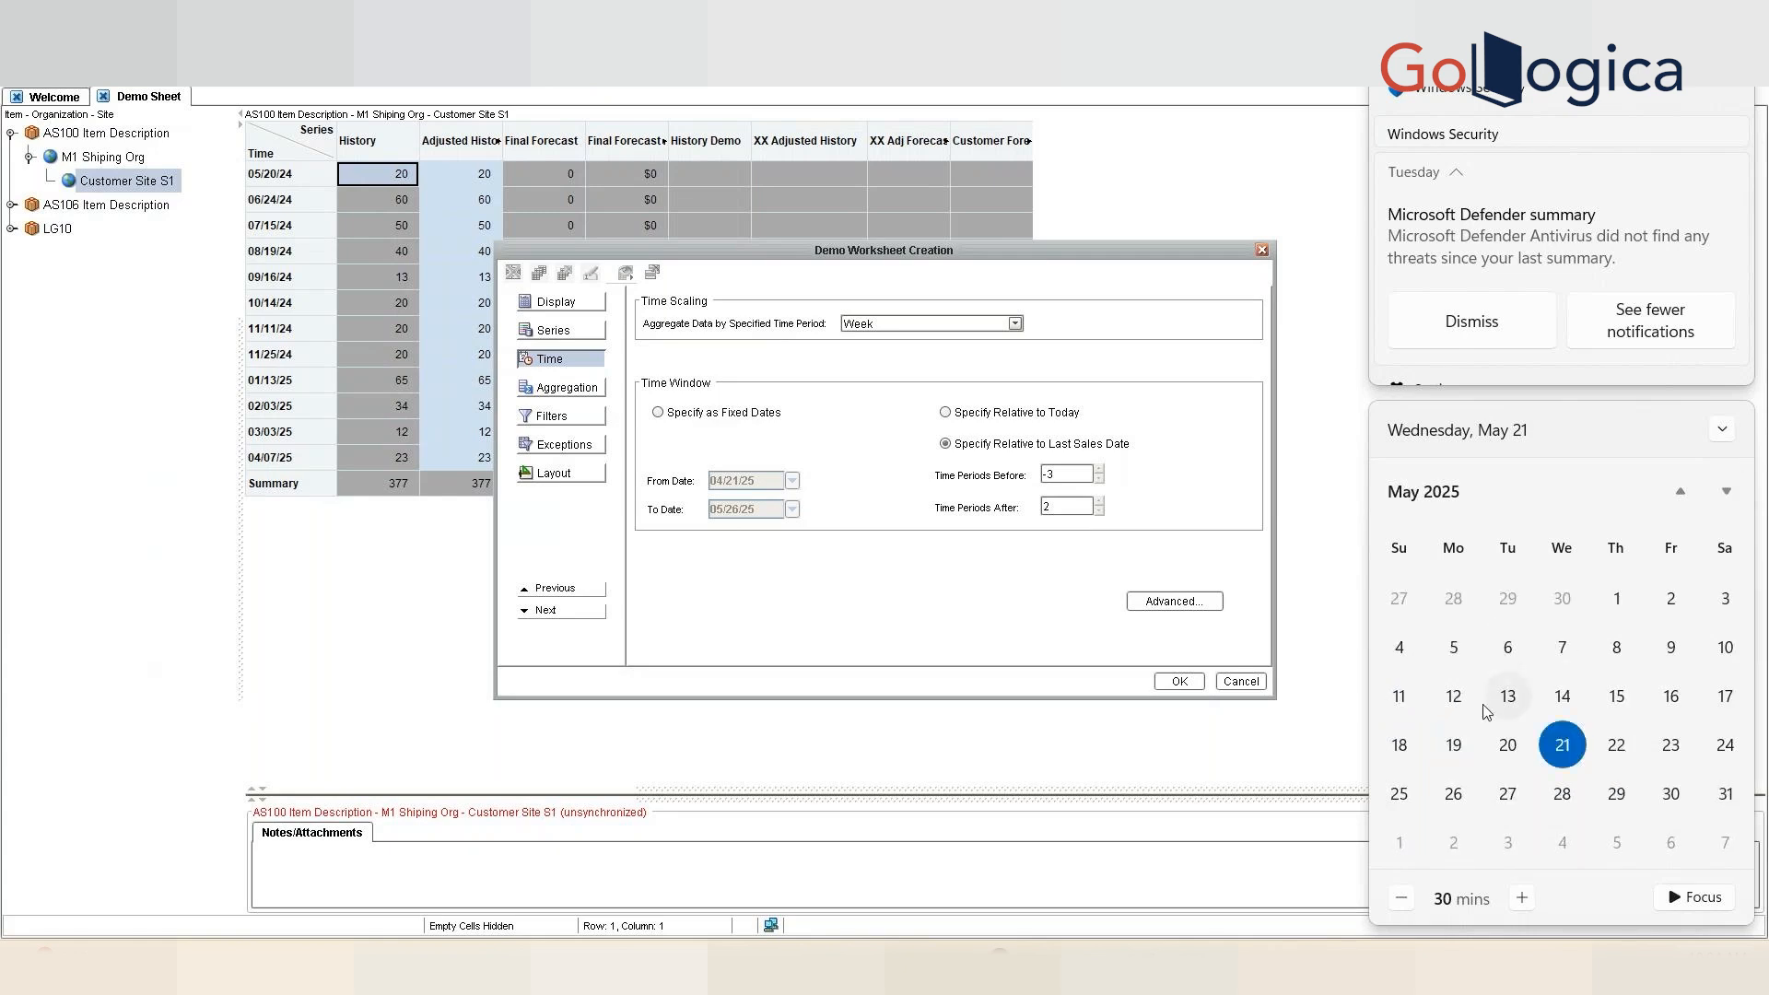
left_click(1454, 701)
left_click(1460, 796)
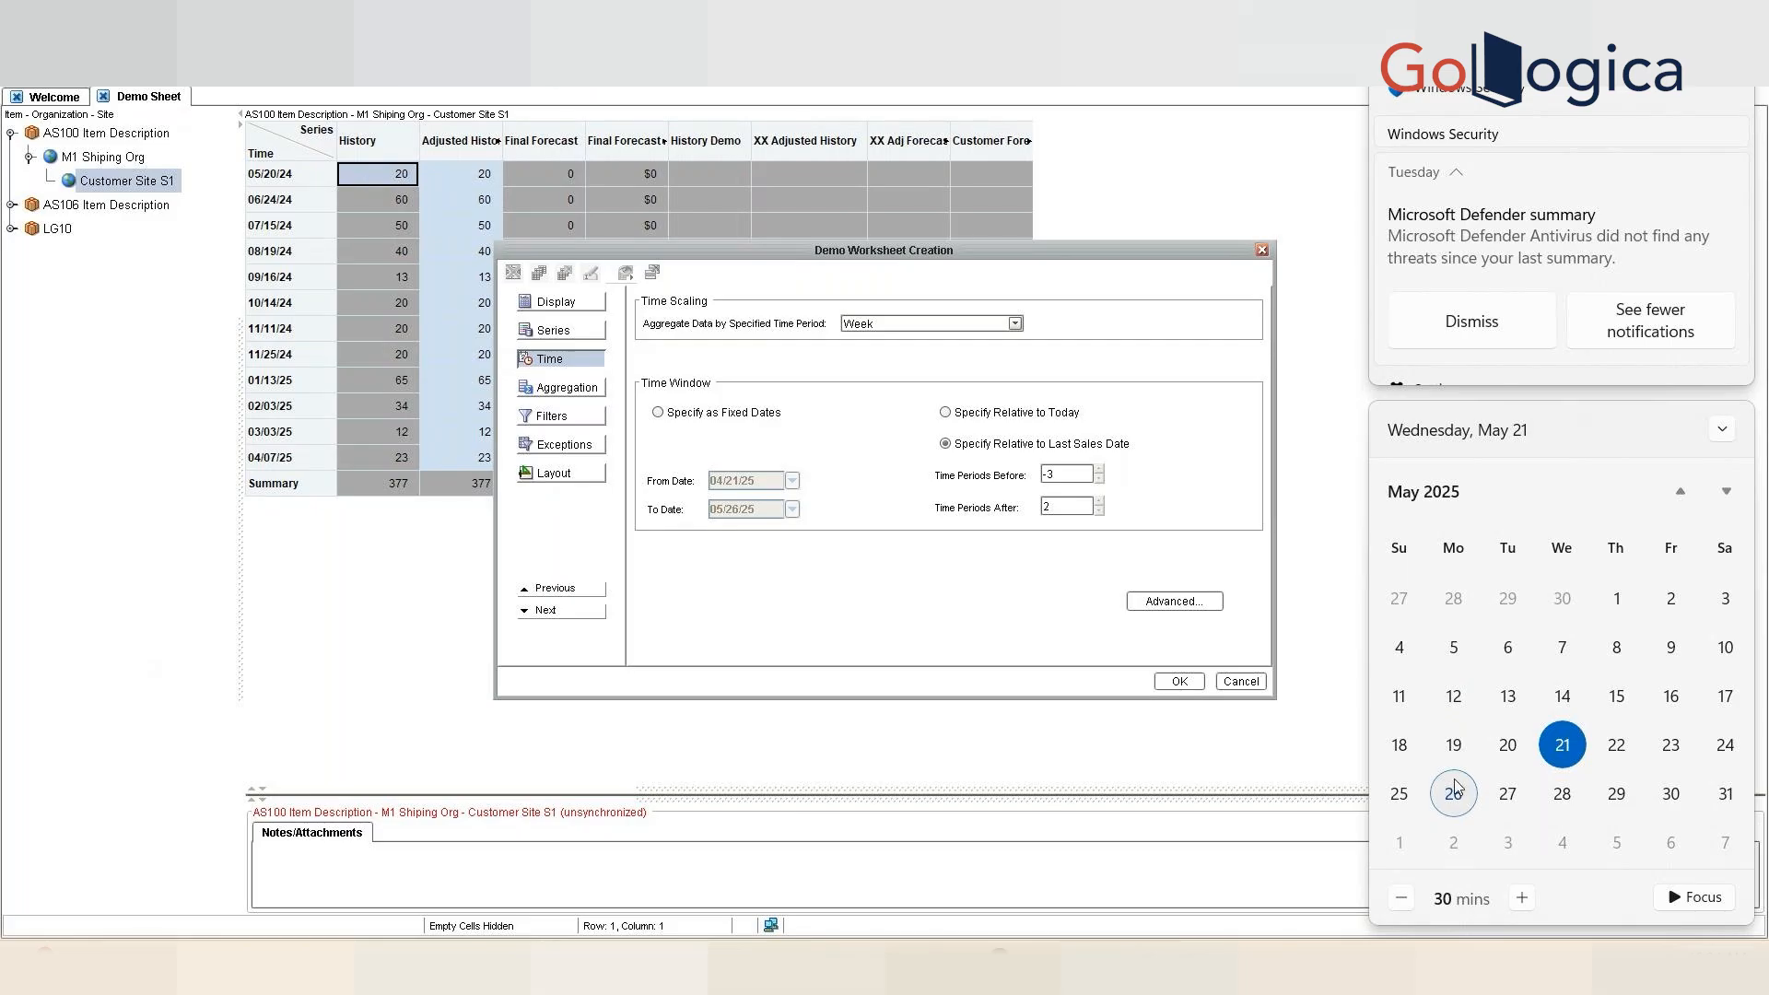
key("Escape")
- Compare the max_sales_date system parameter with the sales_data query in SQL Developer, rerun the query and highlight its max(sales_date) expression
key("alt+Tab")
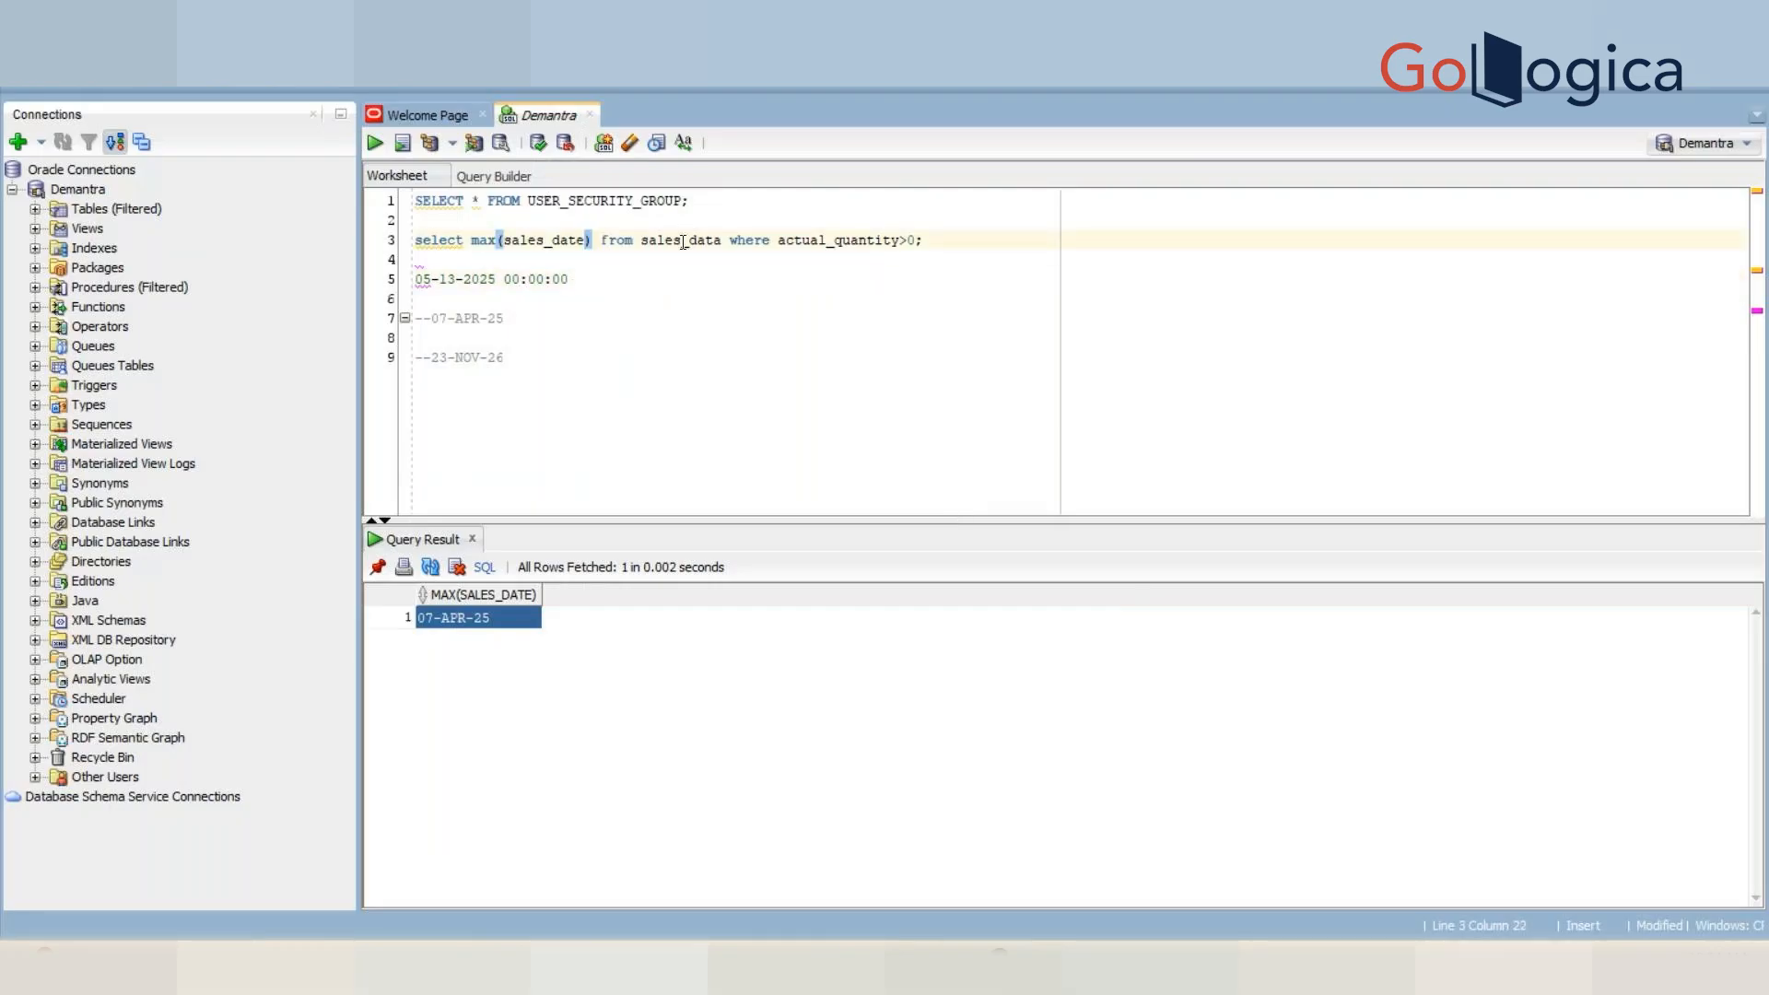
key("alt+Tab")
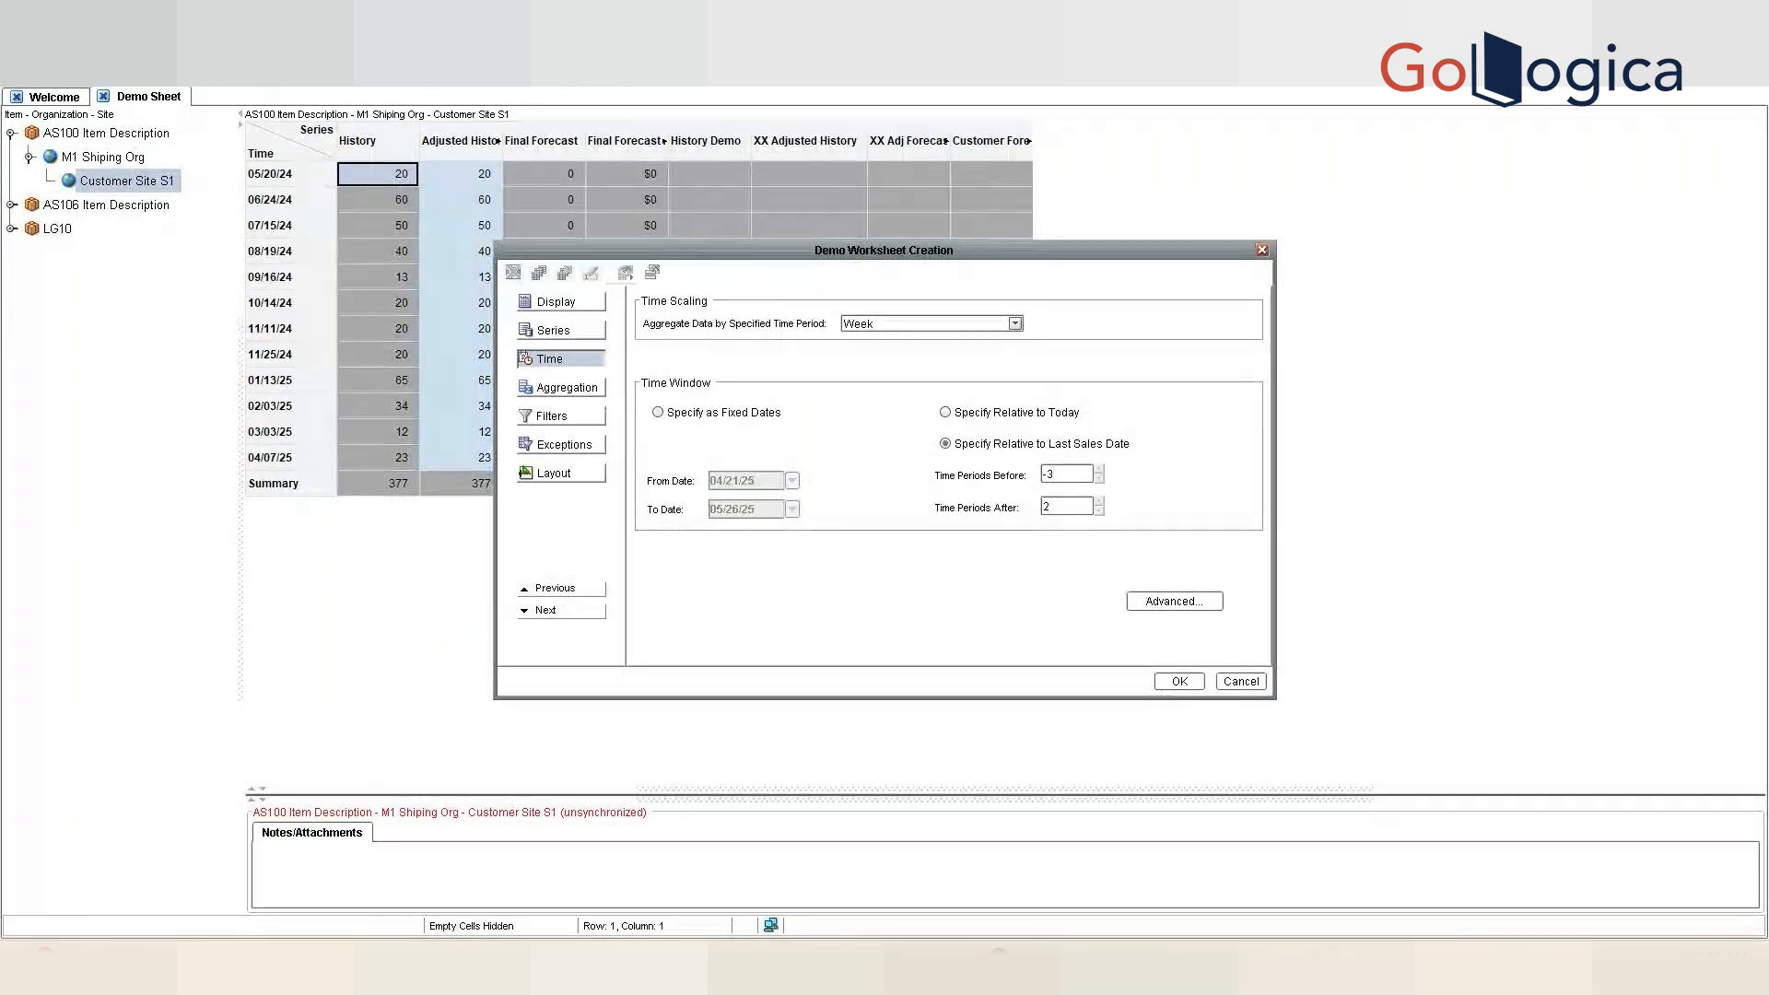
left_click(1143, 963)
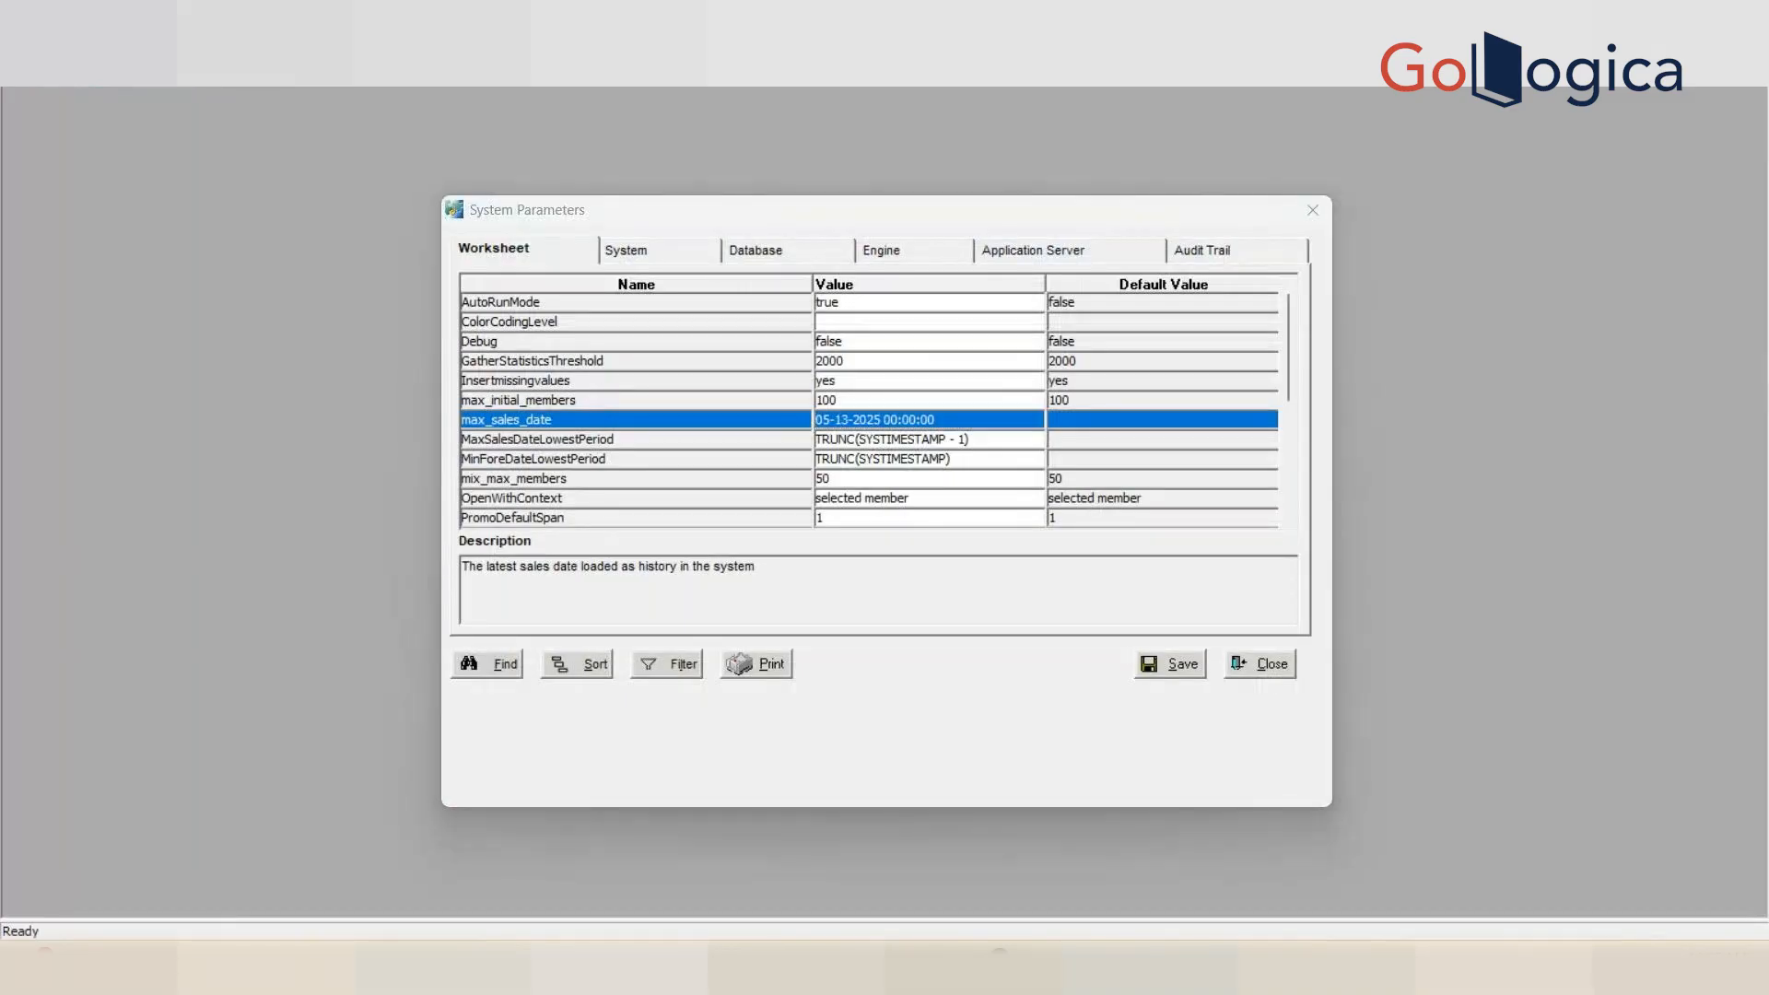
key("alt+Tab")
left_click(821, 244)
key("ctrl+Return")
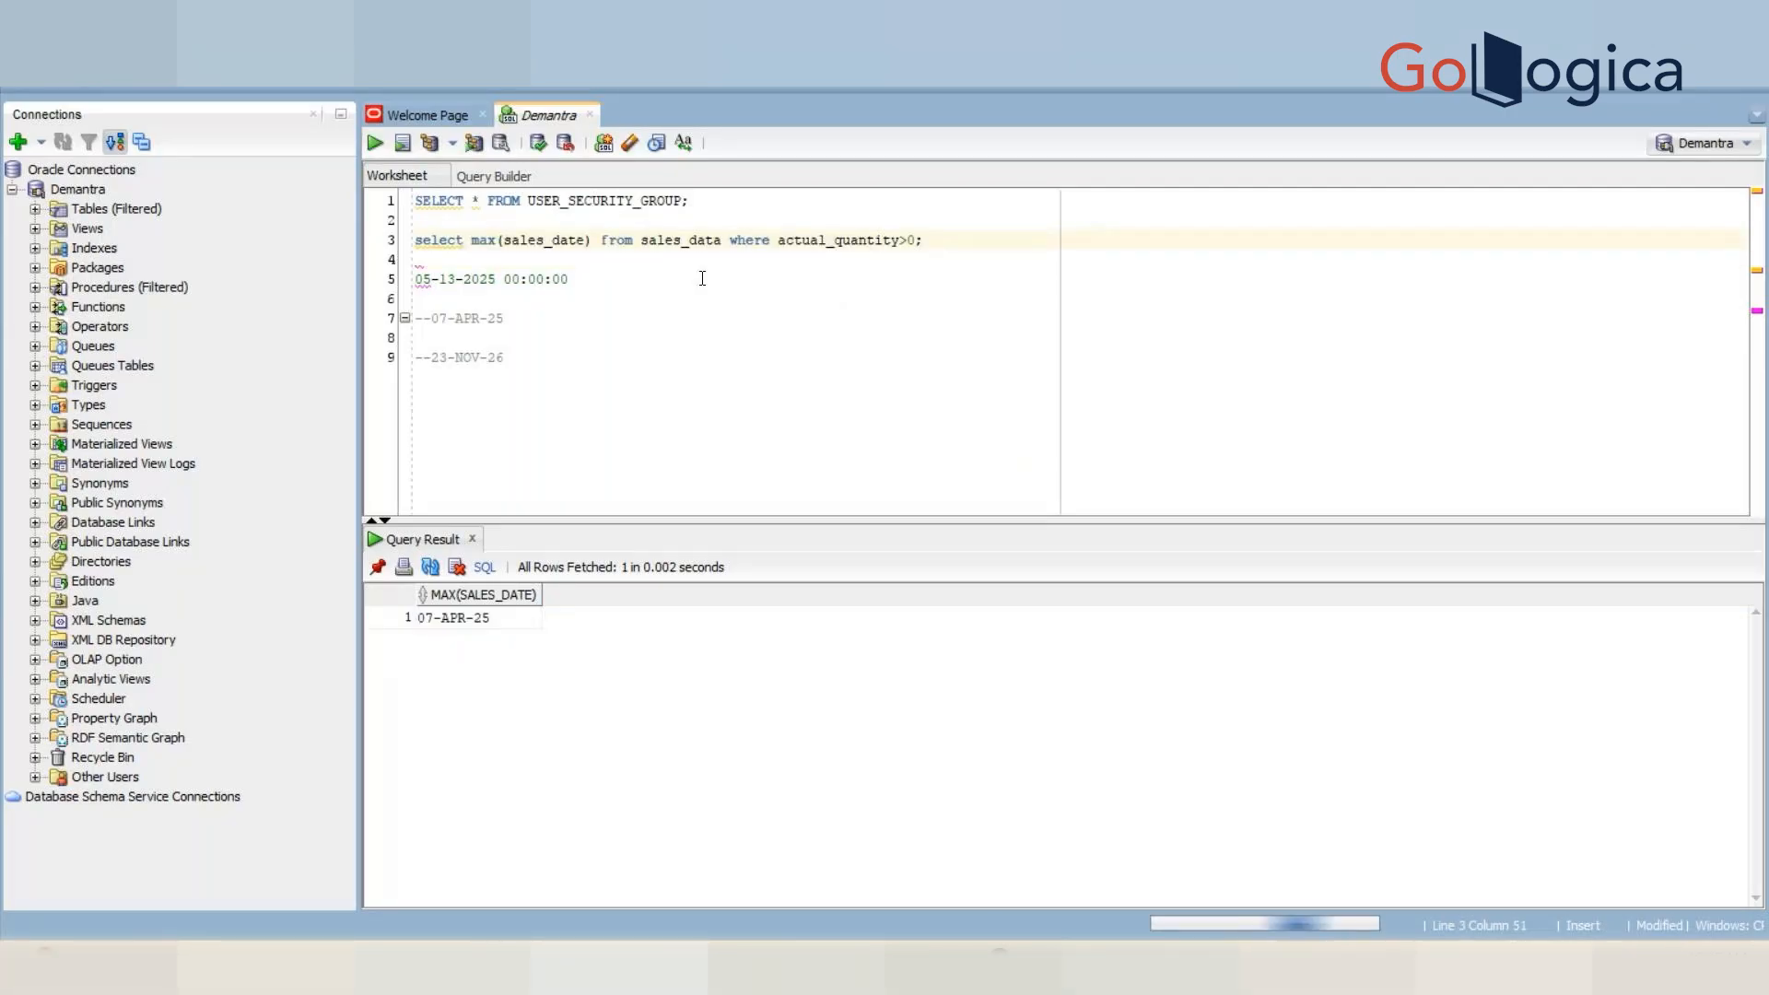
left_click_drag(591, 241, 497, 240)
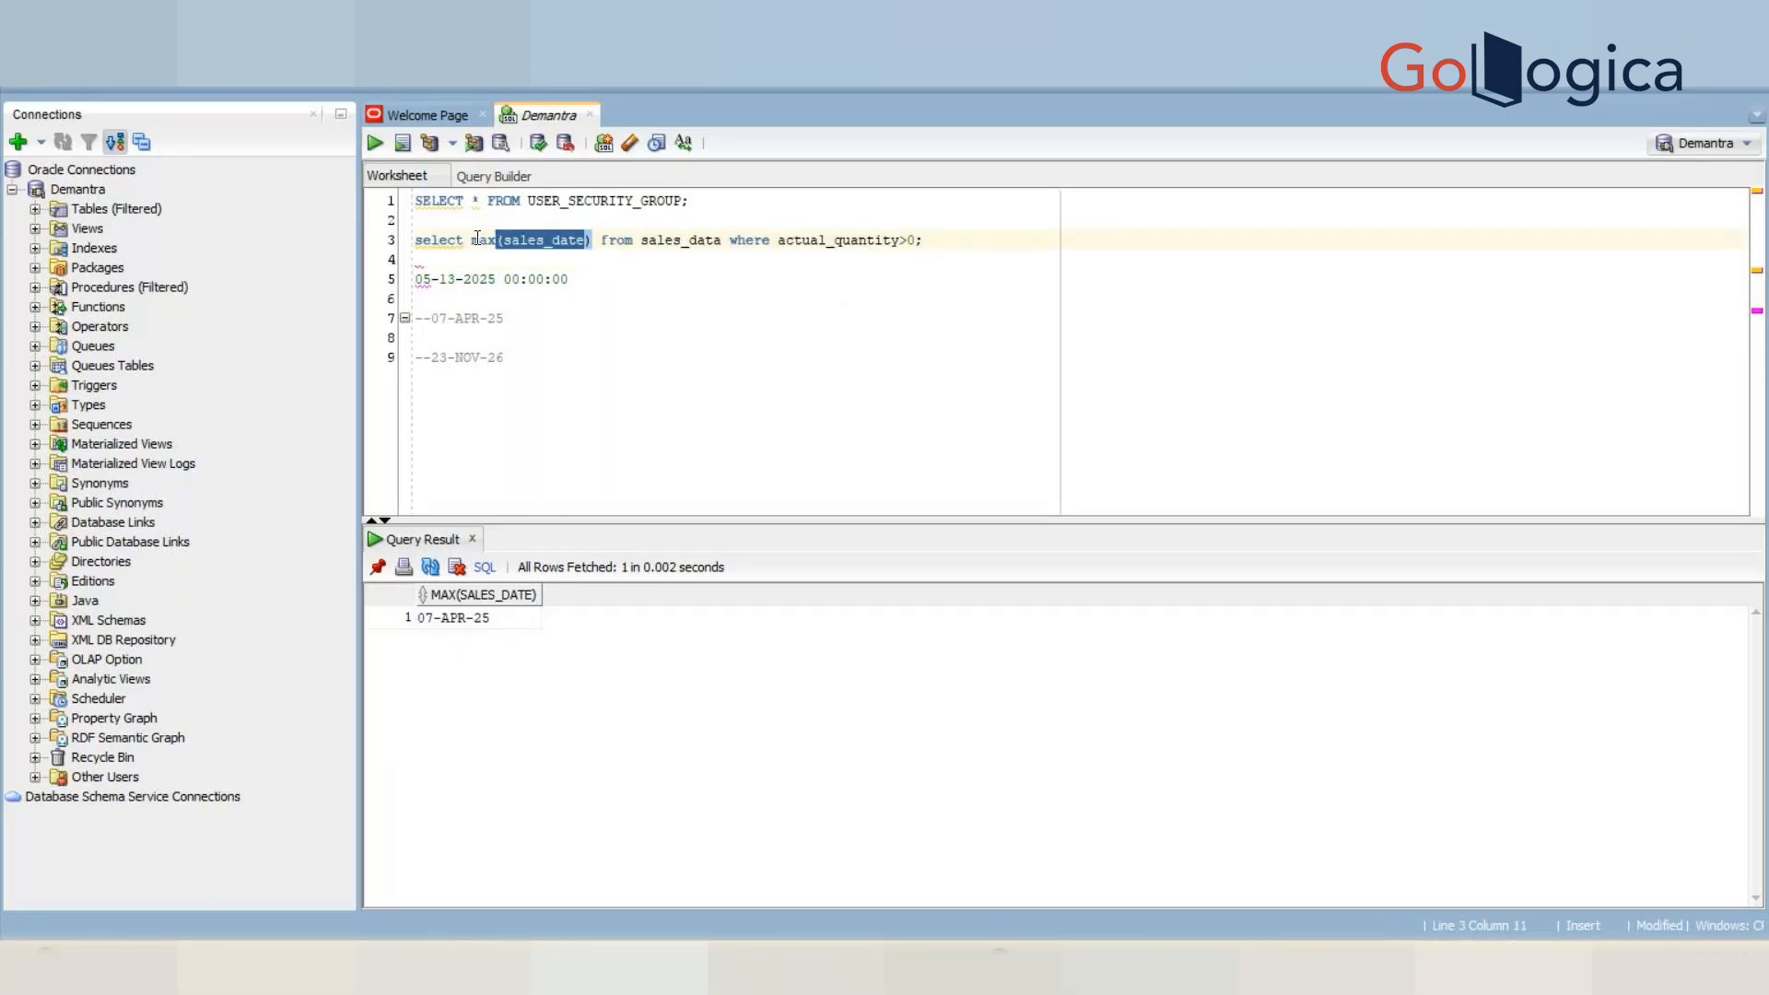
left_click(607, 241)
left_click(594, 239)
left_click_drag(594, 241, 473, 241)
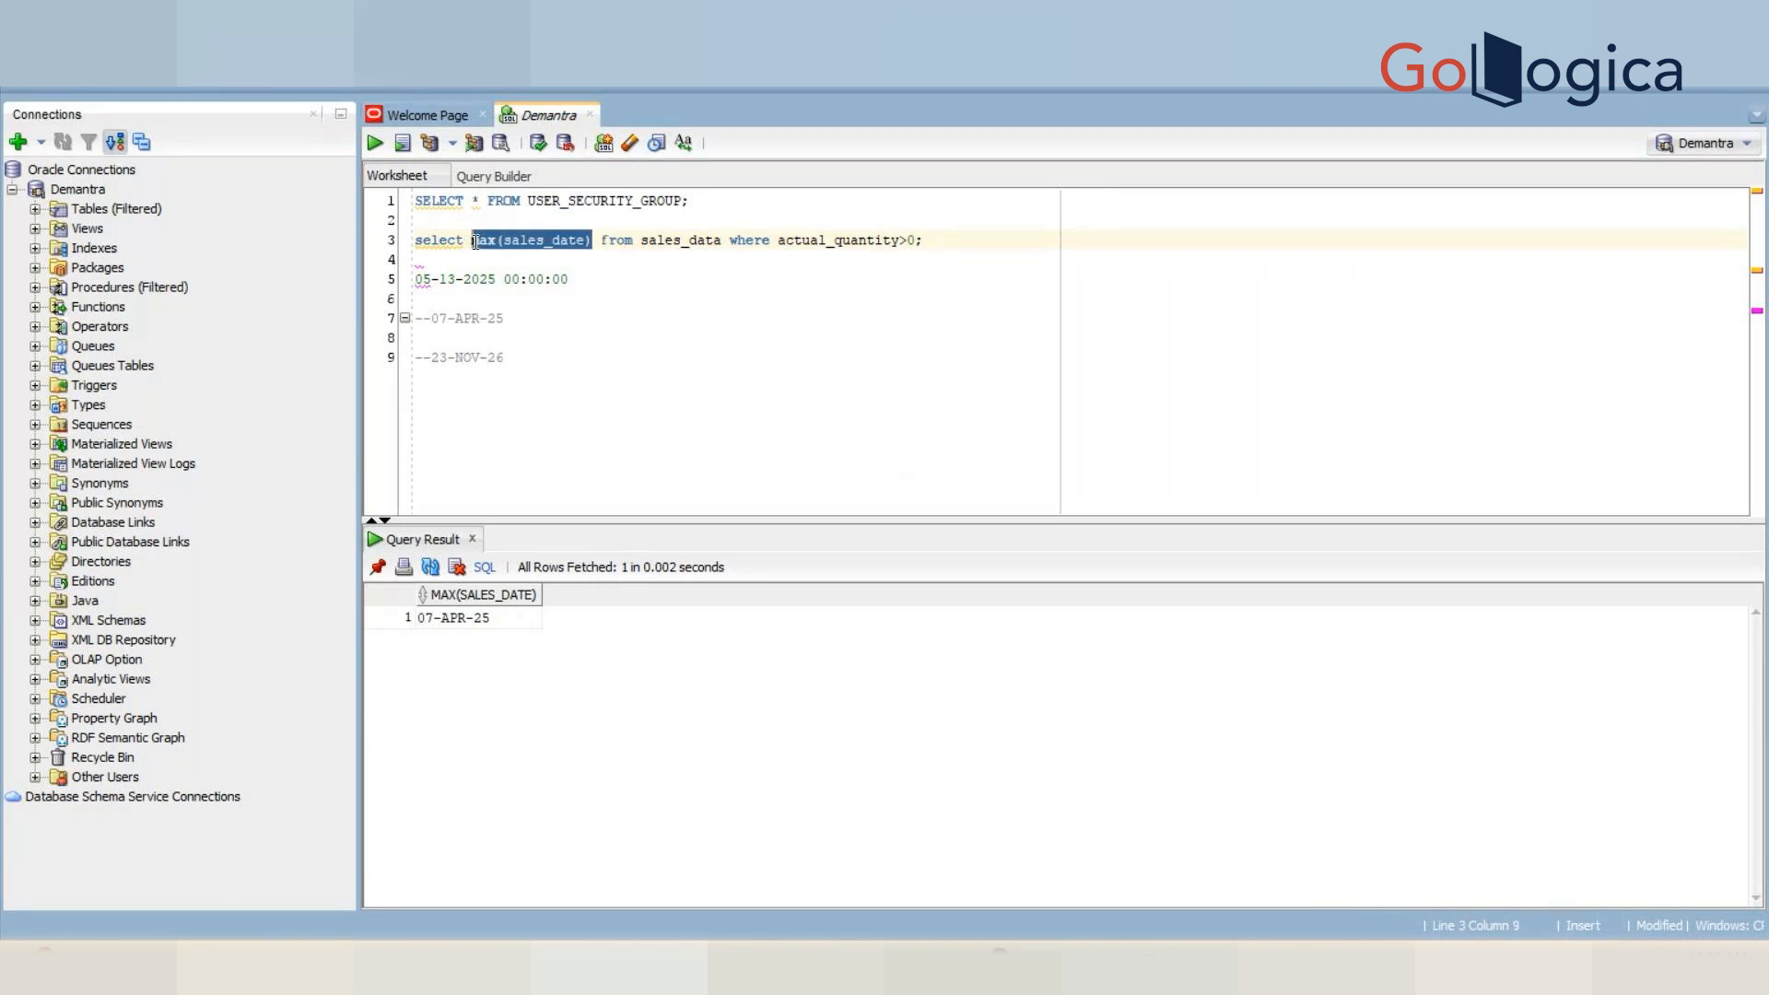
- Change the sales_data query condition to actual_quantity>=0 and run it
left_click(911, 245)
type("=")
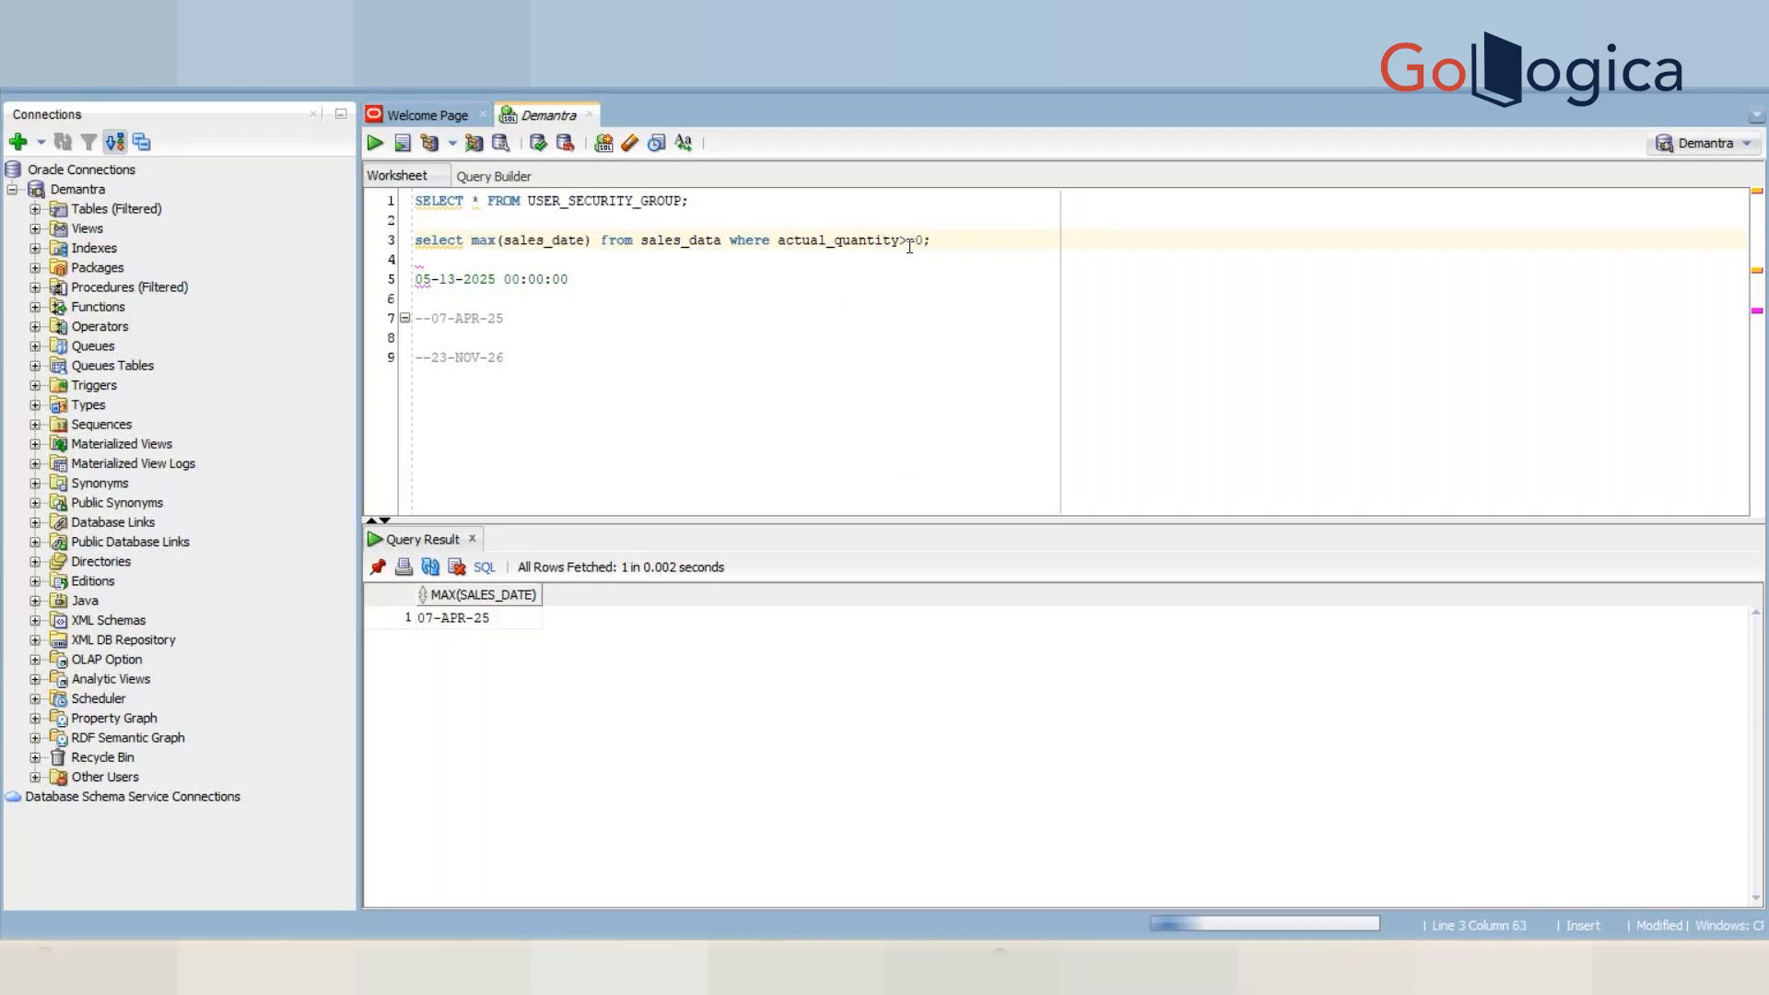
left_click(474, 619)
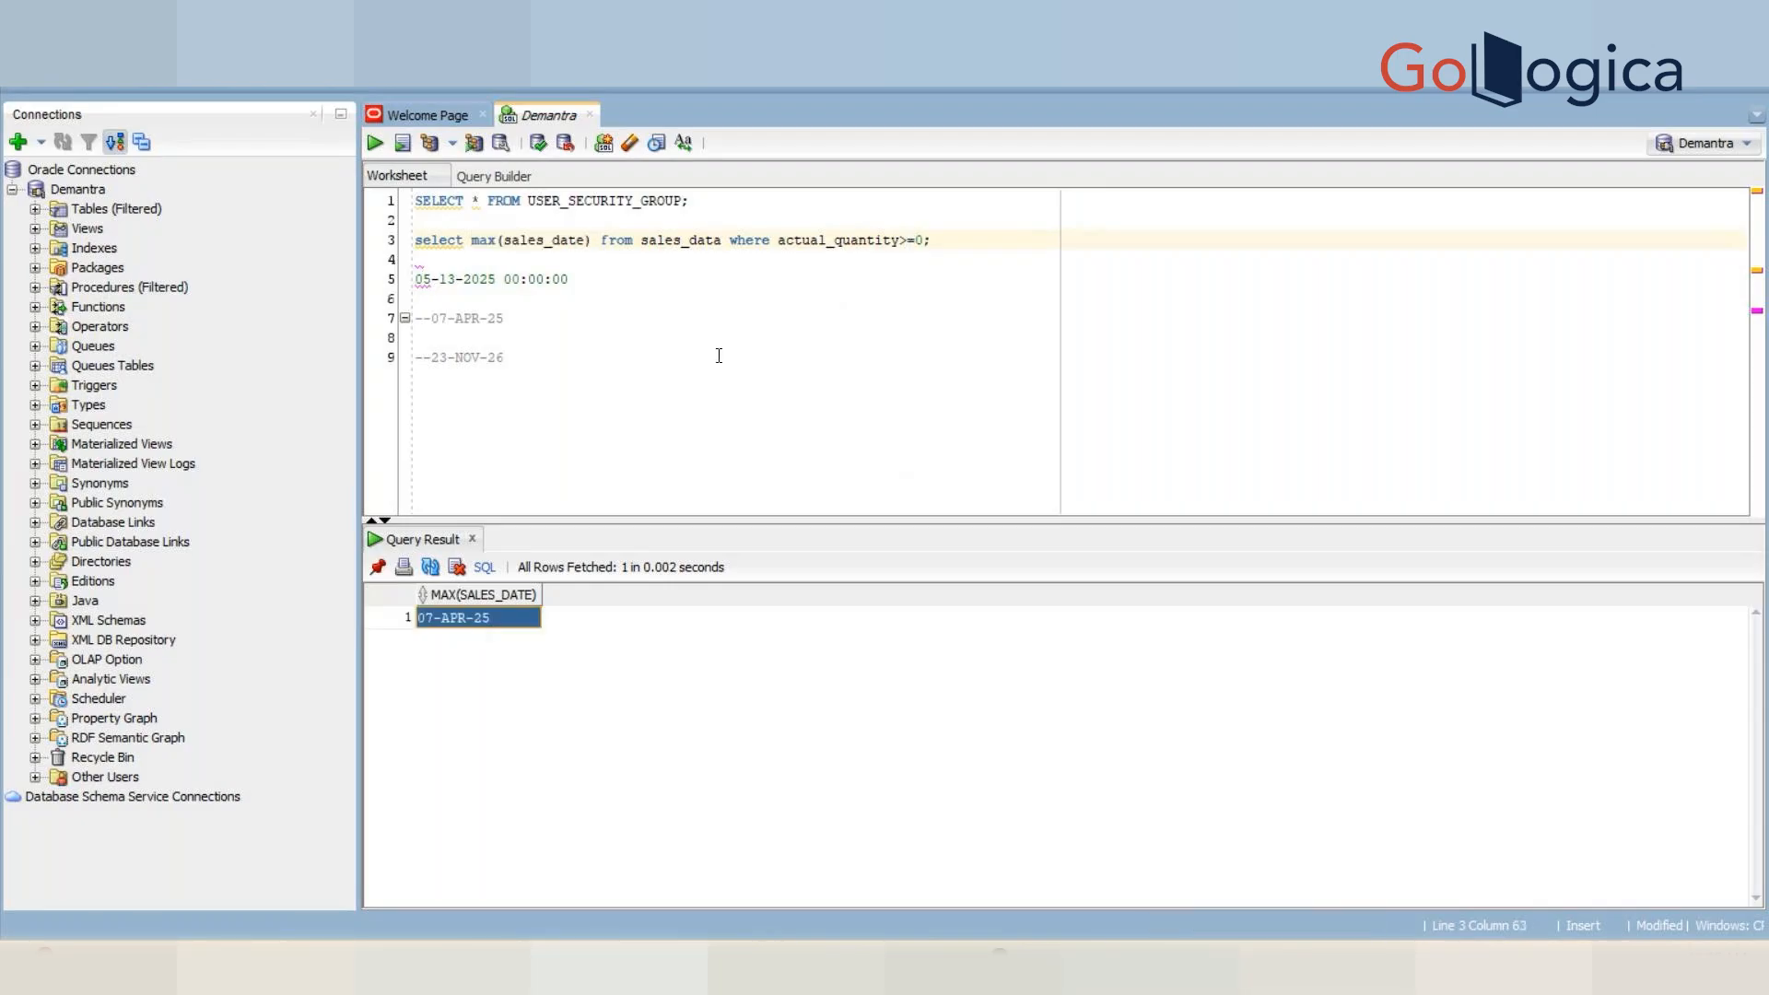
left_click(716, 241)
triple_click(716, 241)
left_click(720, 242)
key("ctrl+Return")
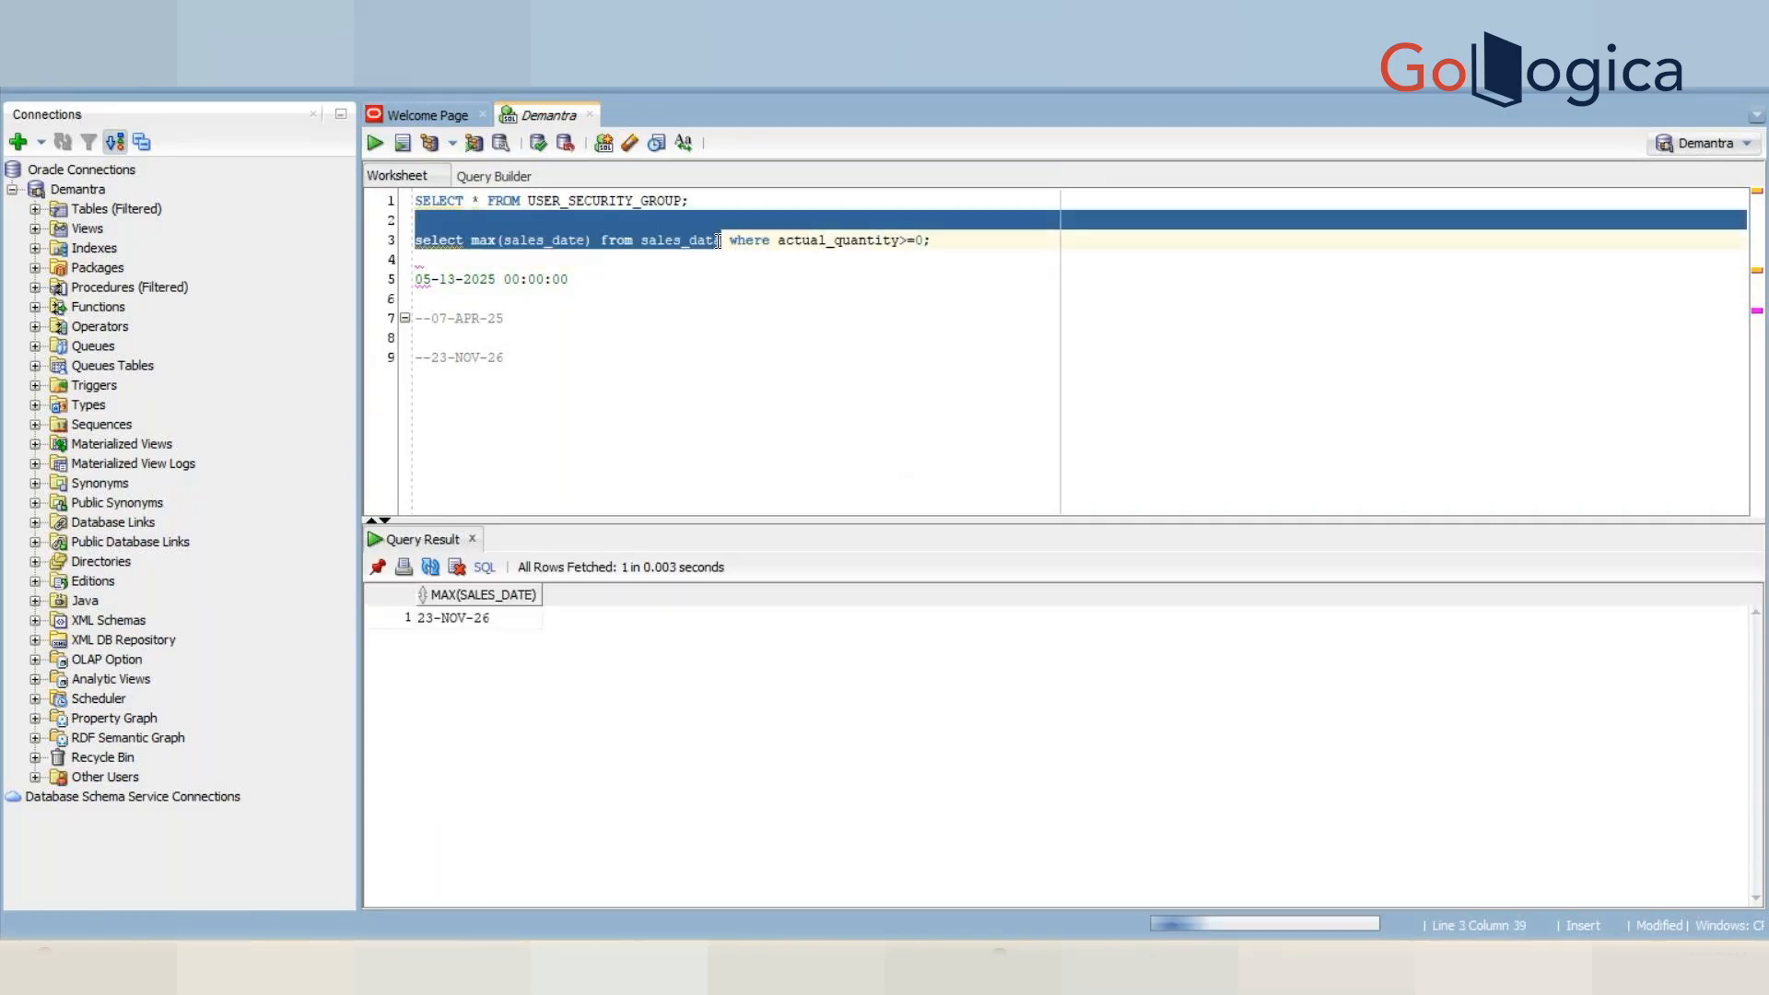
- Switch back to Demo Worksheet Creation and set the time aggregation period to Lowest Period
key("alt+Tab")
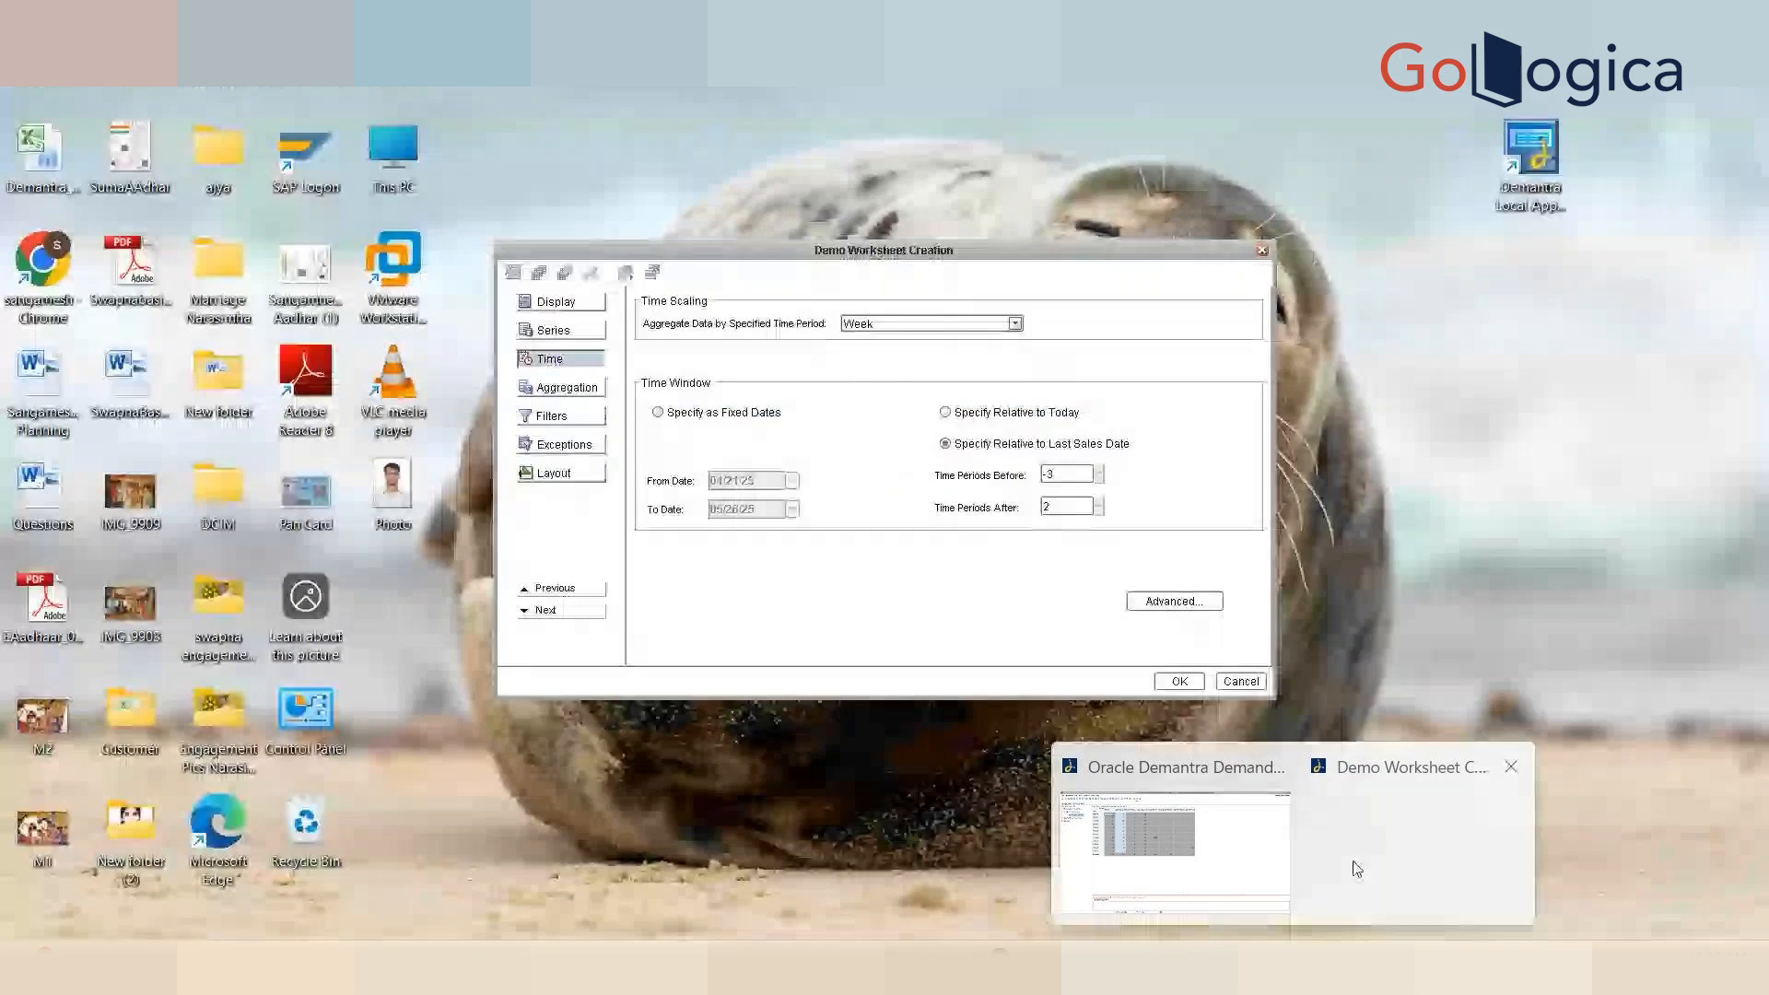
left_click(1355, 865)
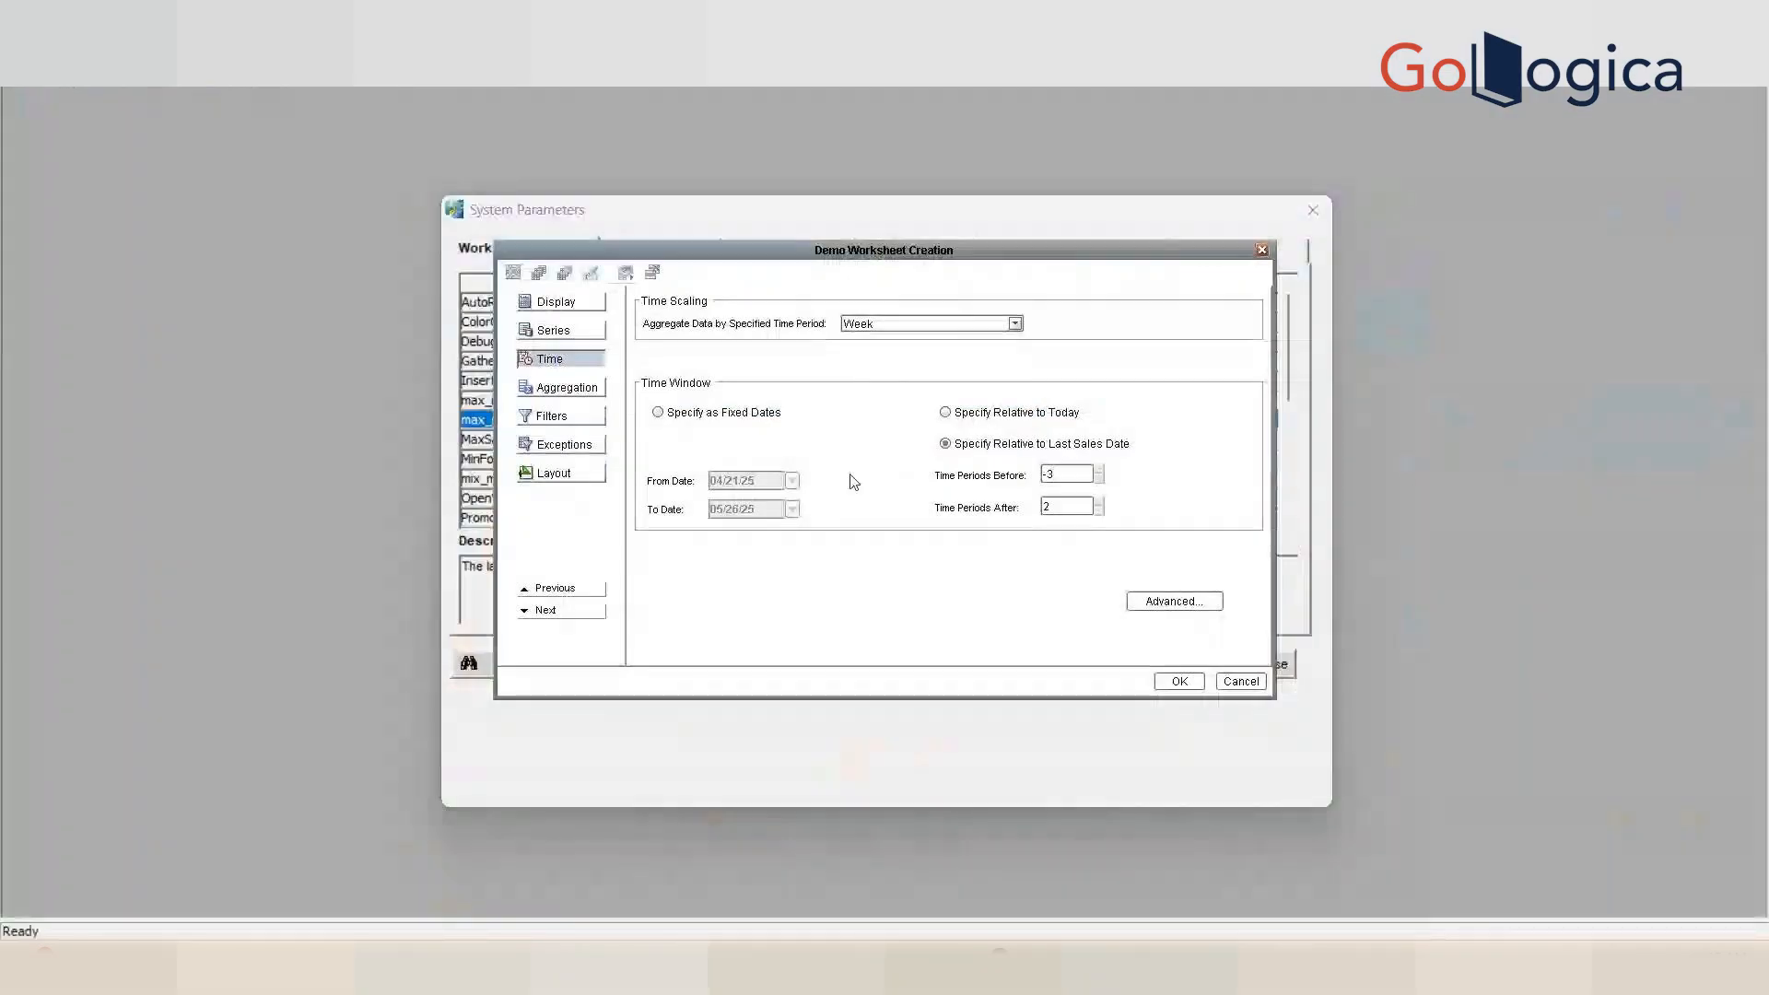
left_click(894, 325)
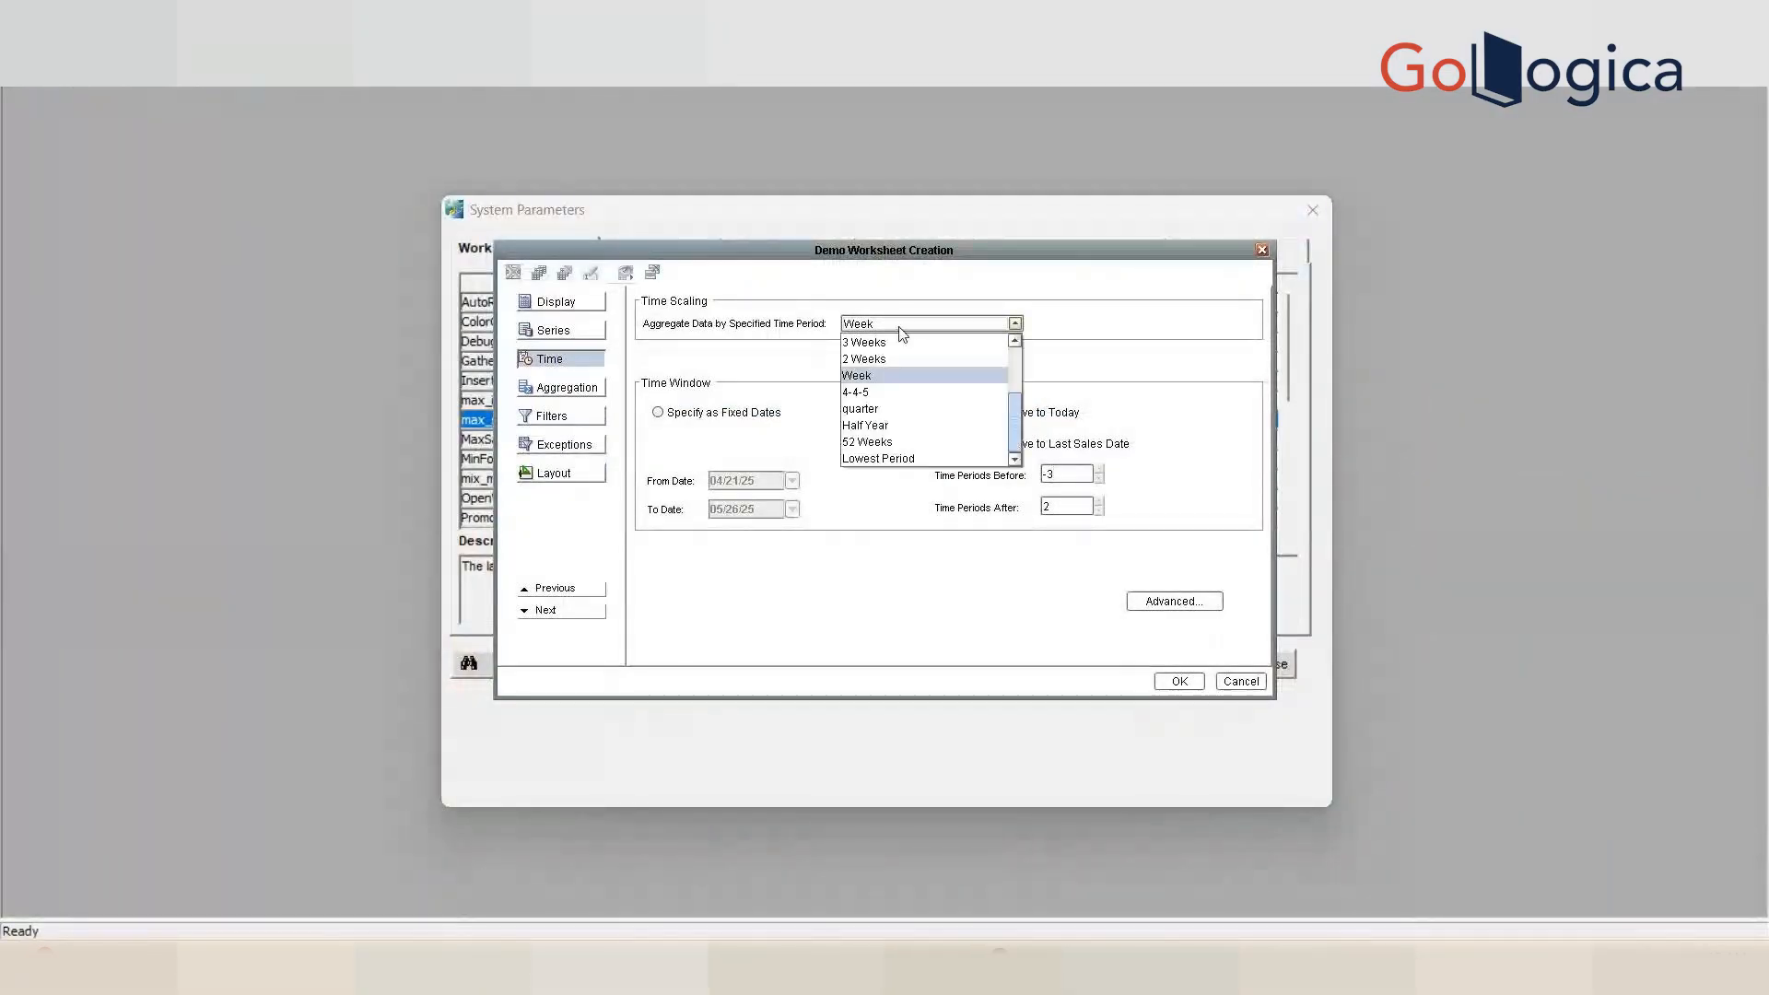
left_click(901, 459)
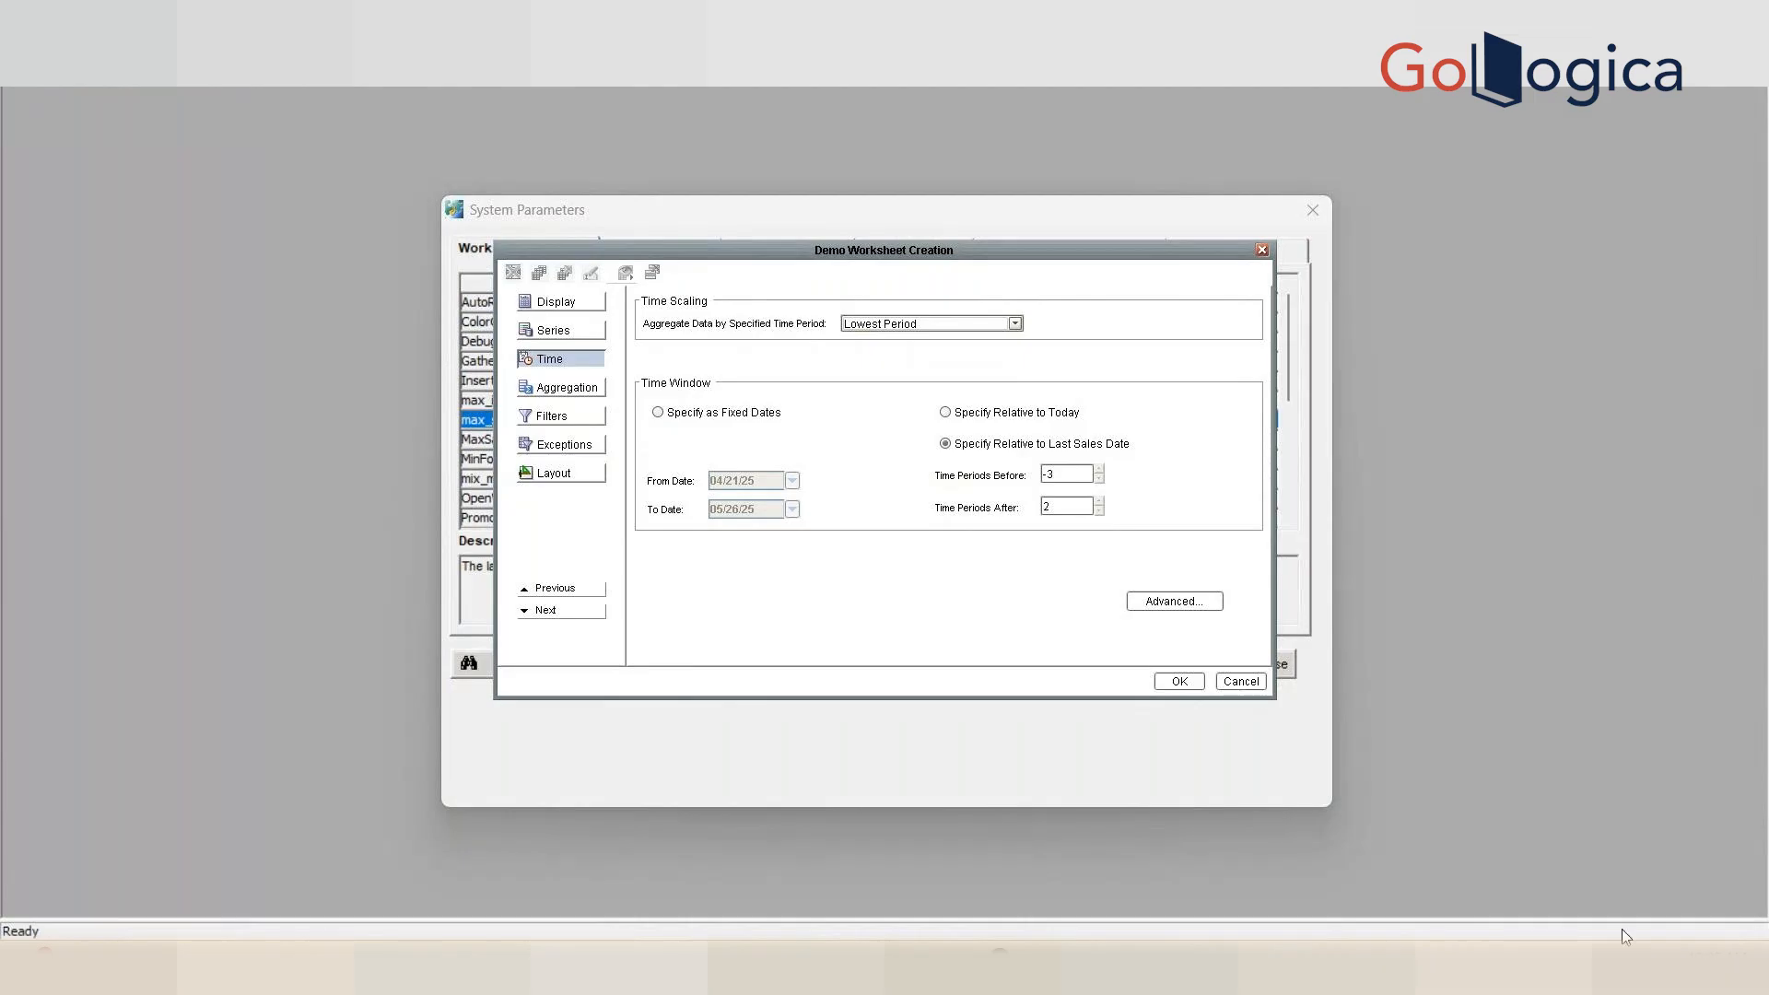
- Open the system calendar and browse from May 2025 back through the earlier months of 2025
left_click(1697, 969)
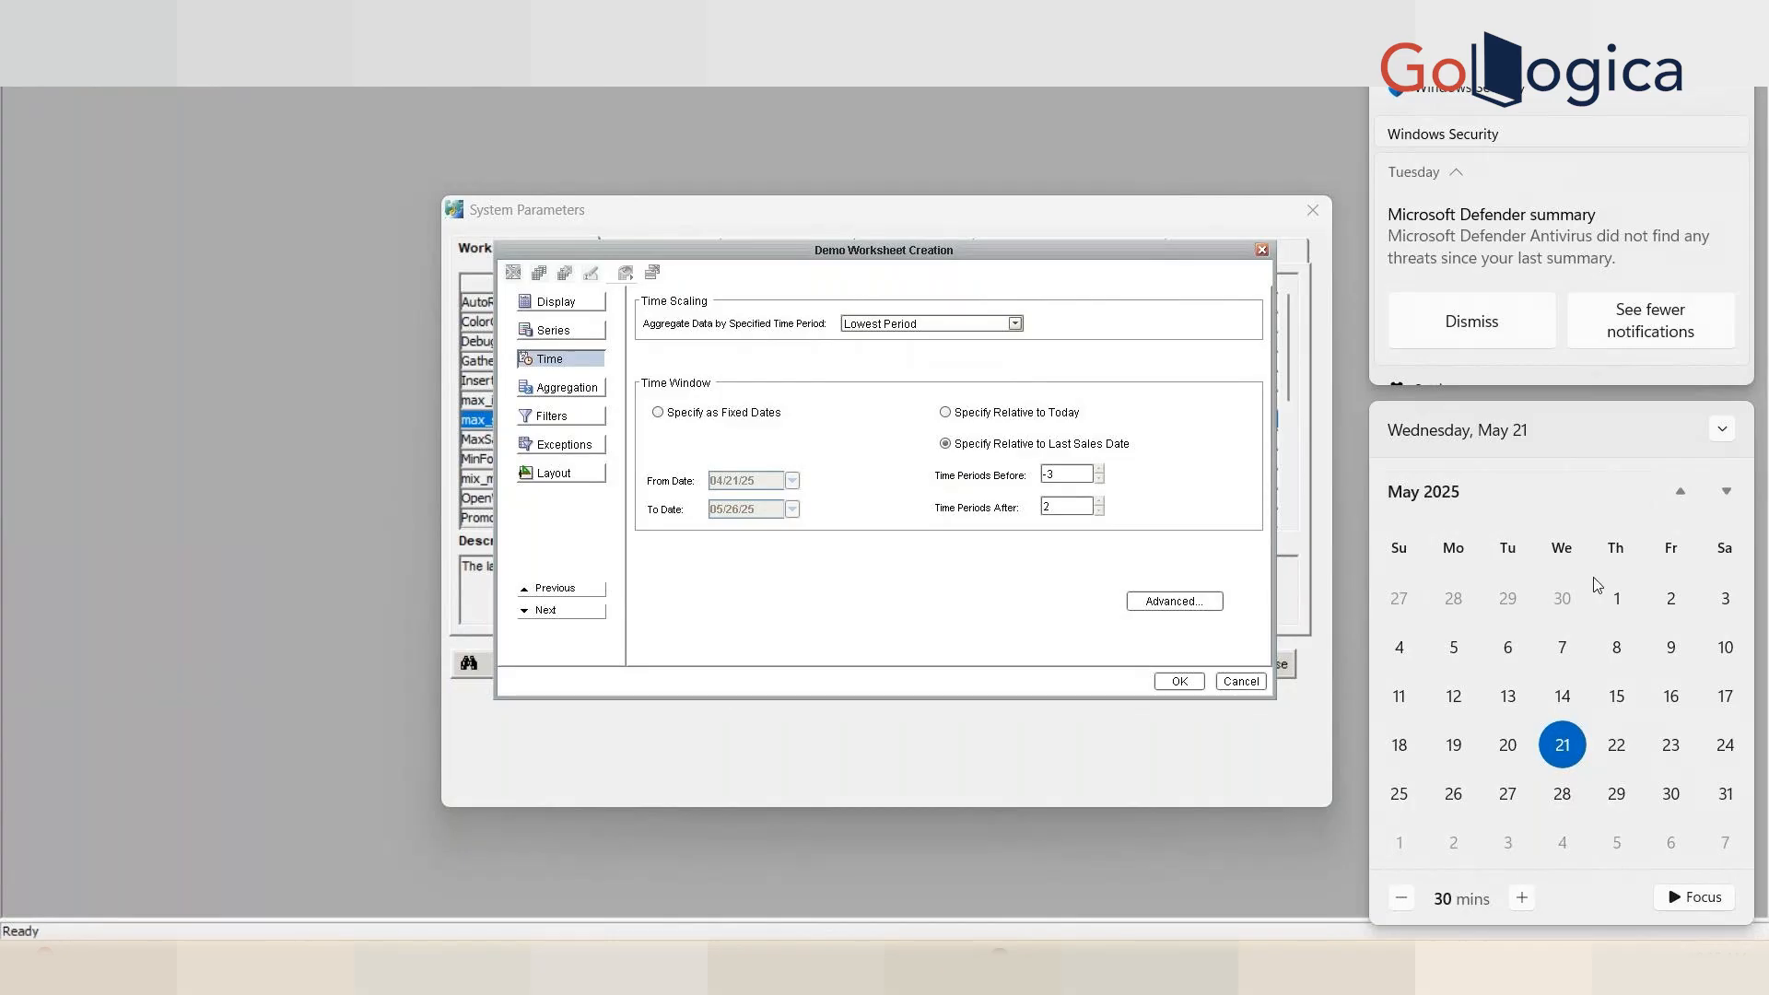
left_click(1682, 496)
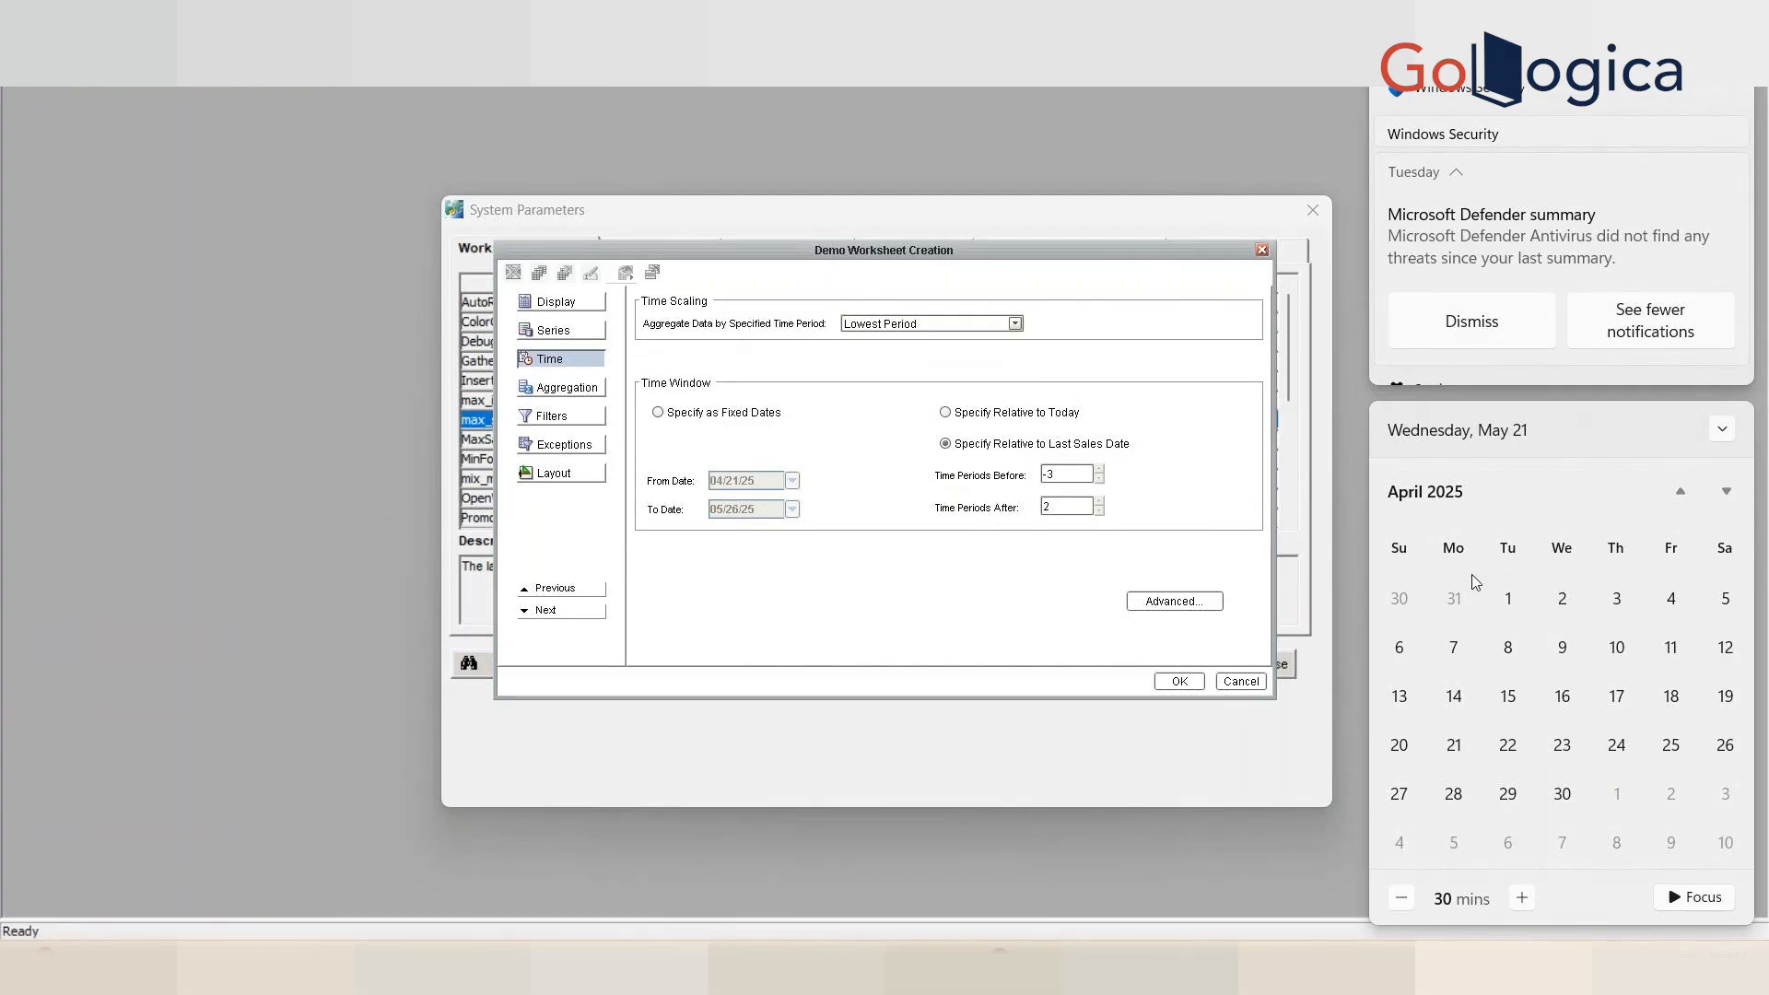
left_click(1681, 492)
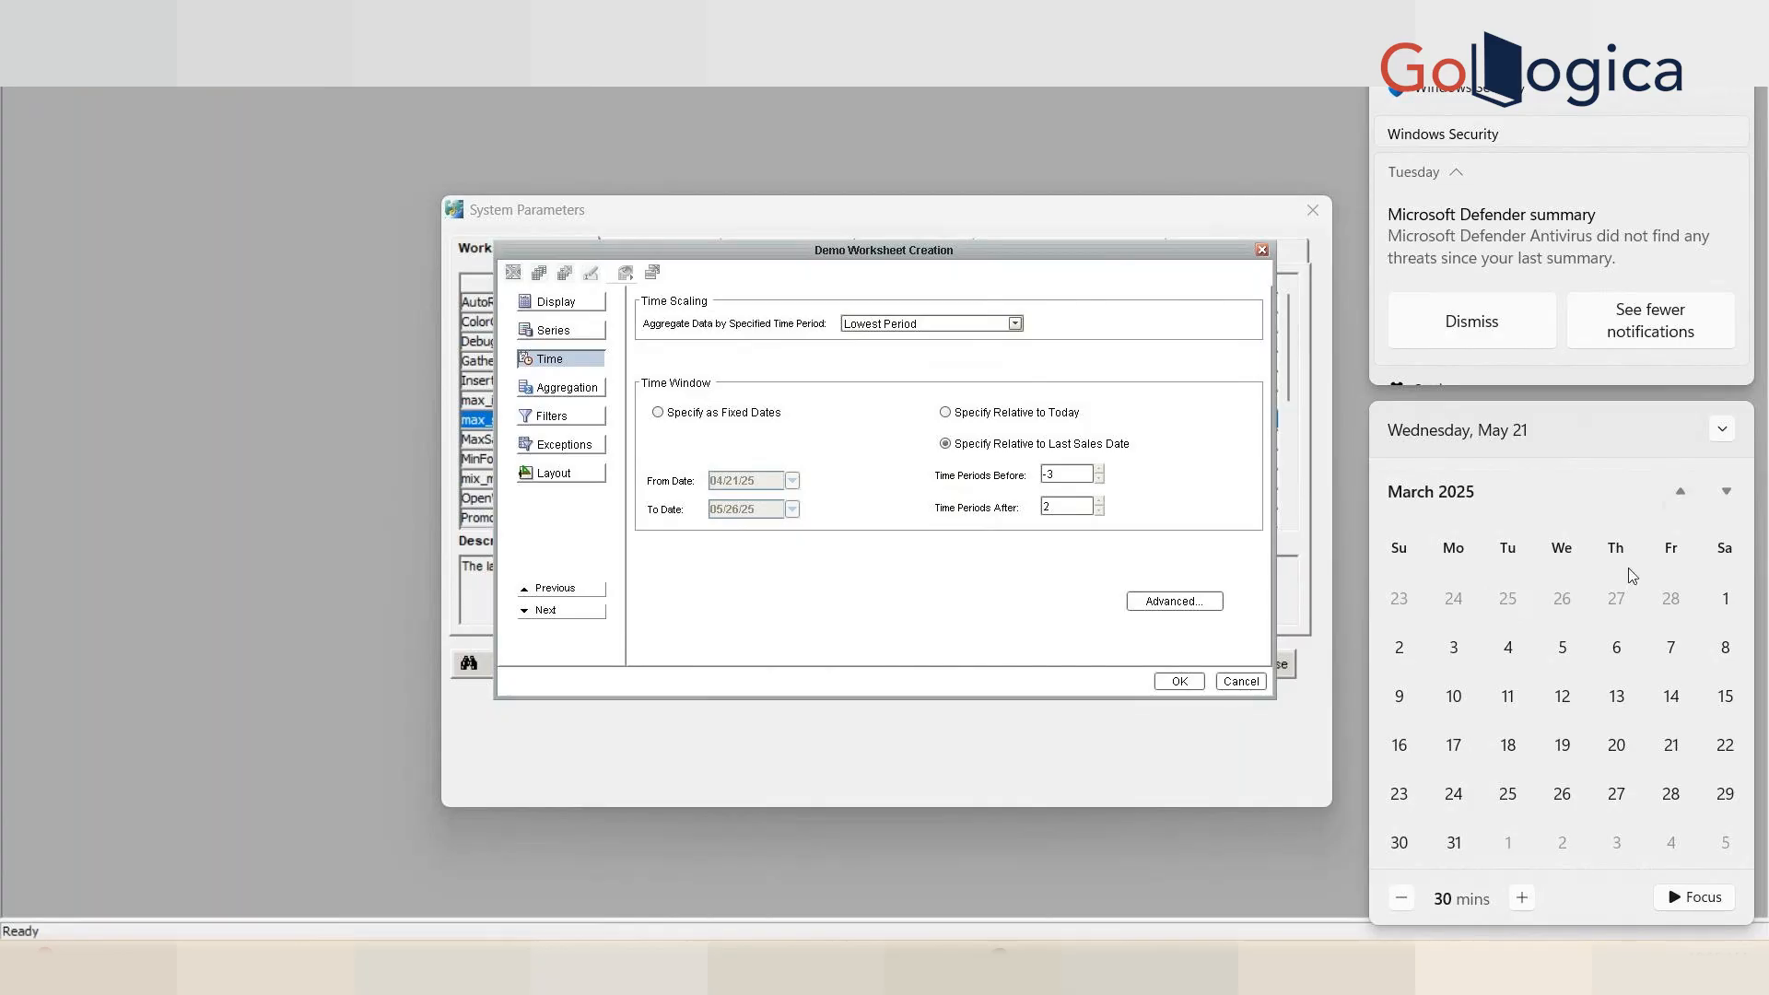
left_click(1684, 493)
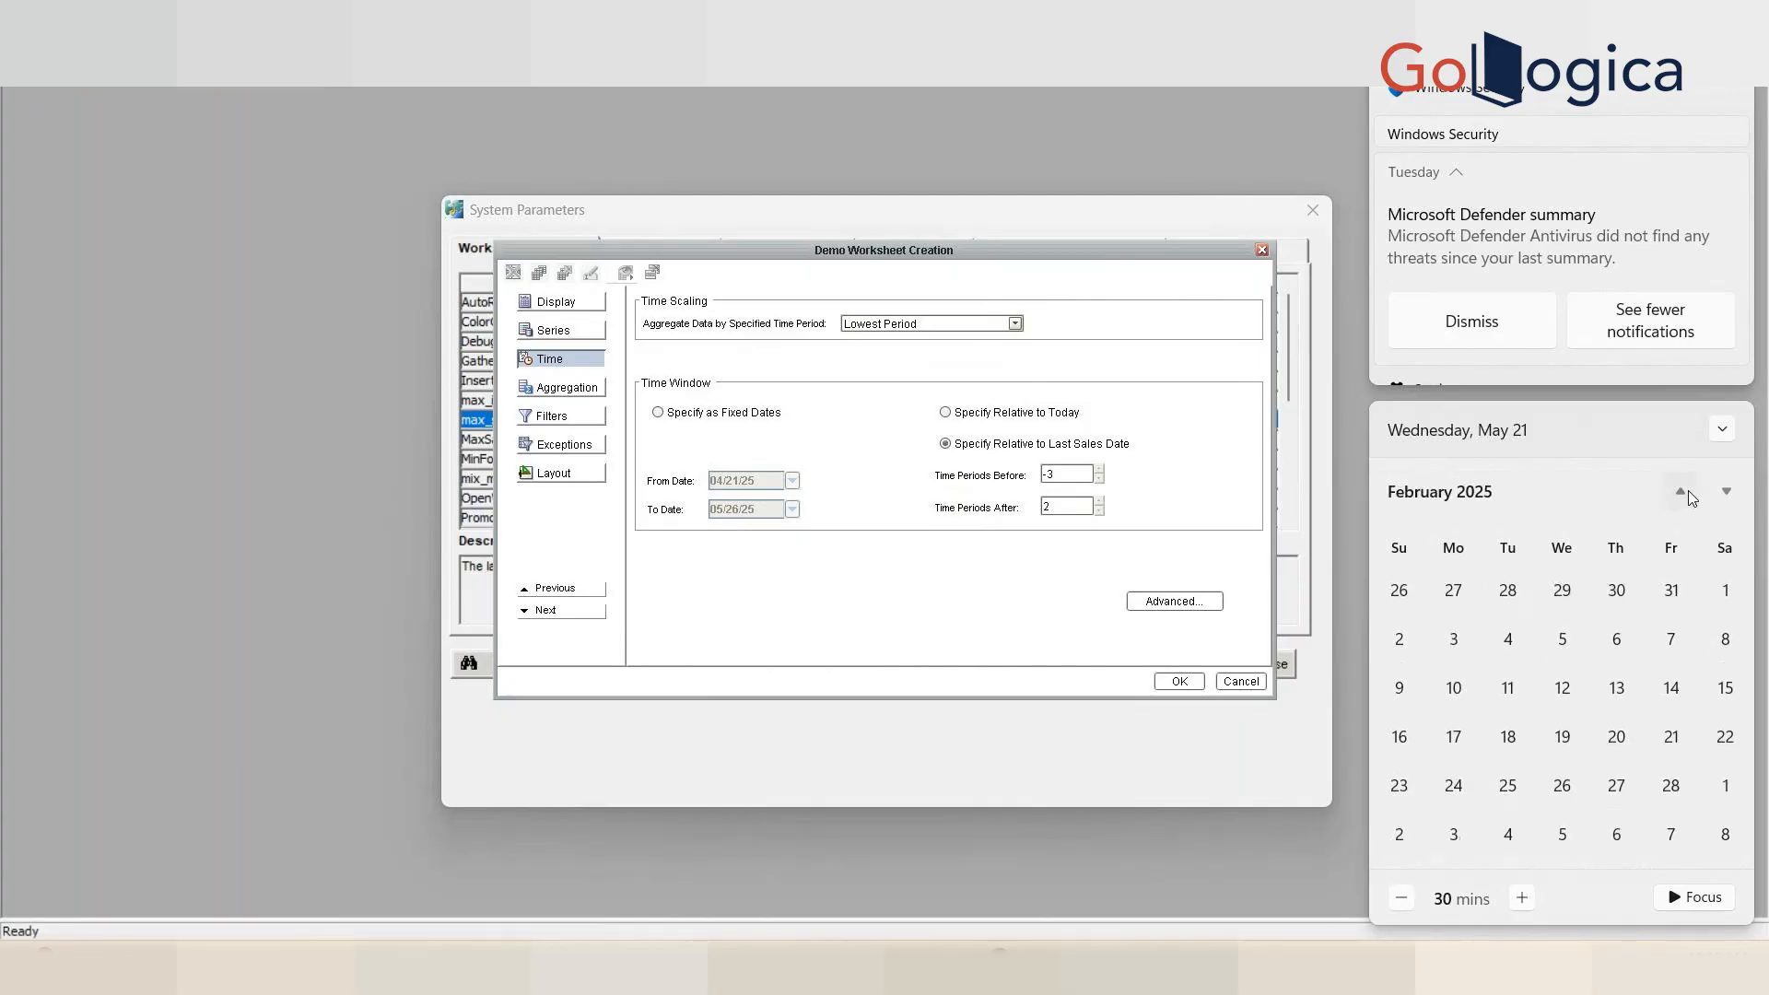
left_click(1683, 492)
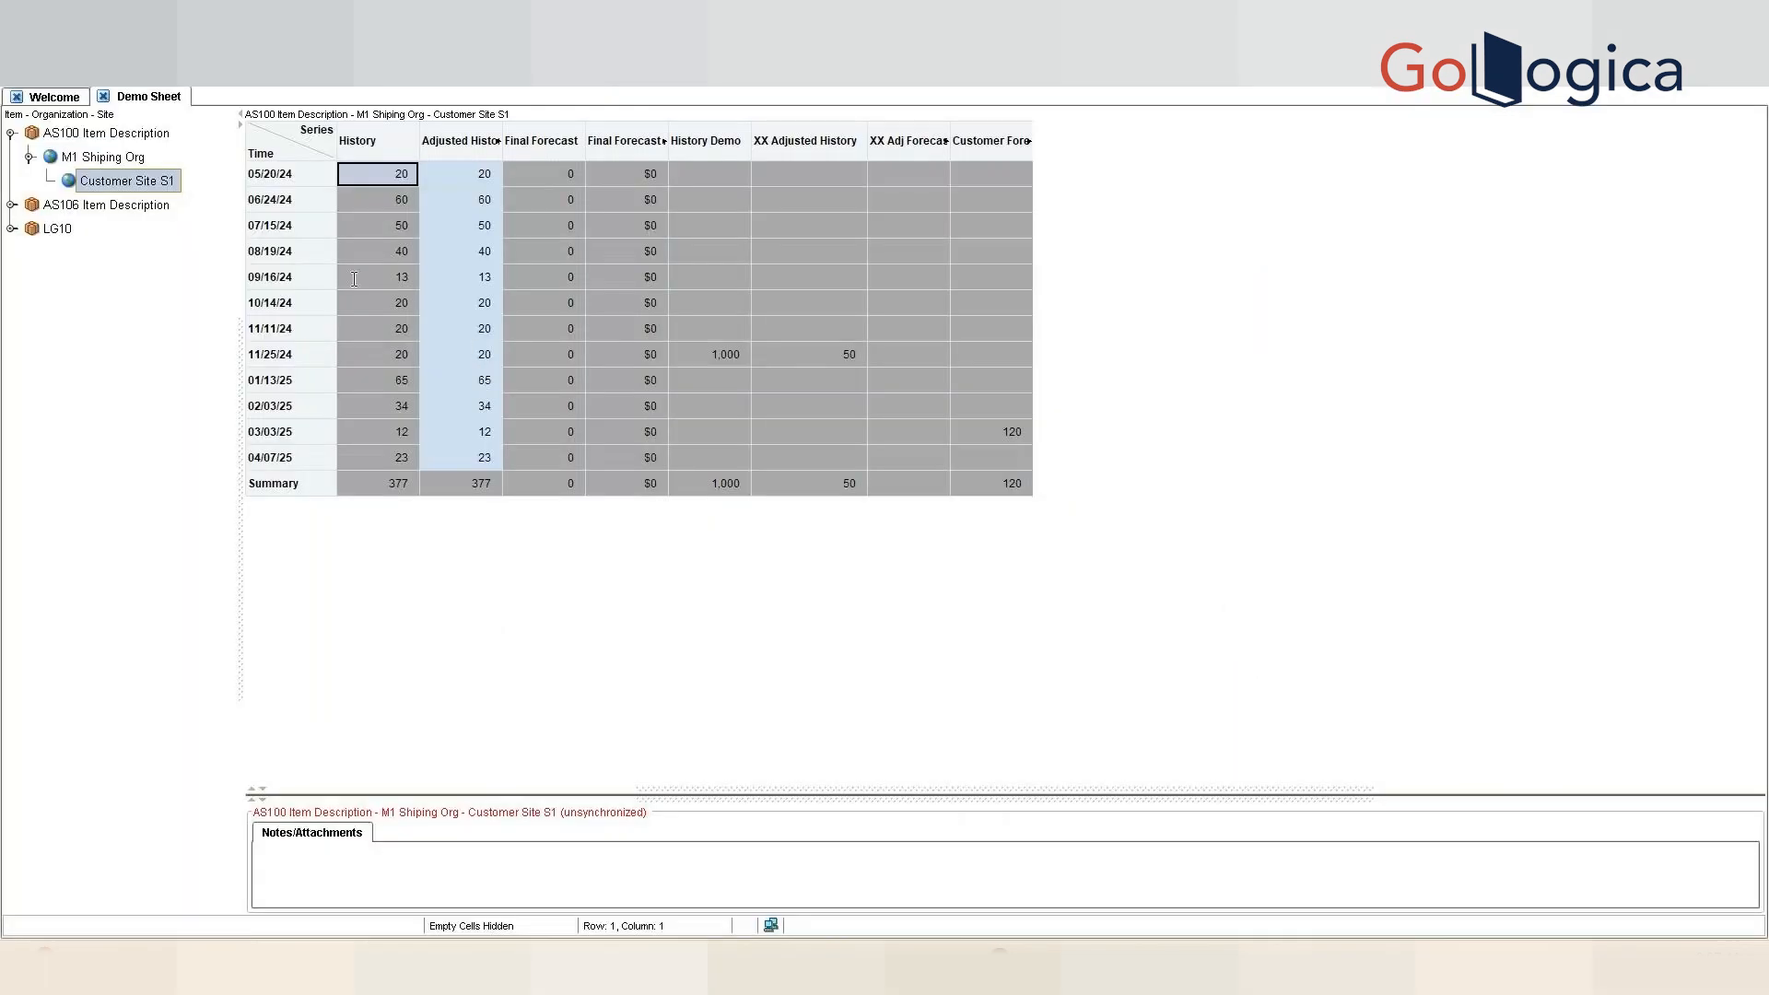
- With the Demo Sheet data displayed, open the system calendar and go back to December 2024
mouse_move(998, 949)
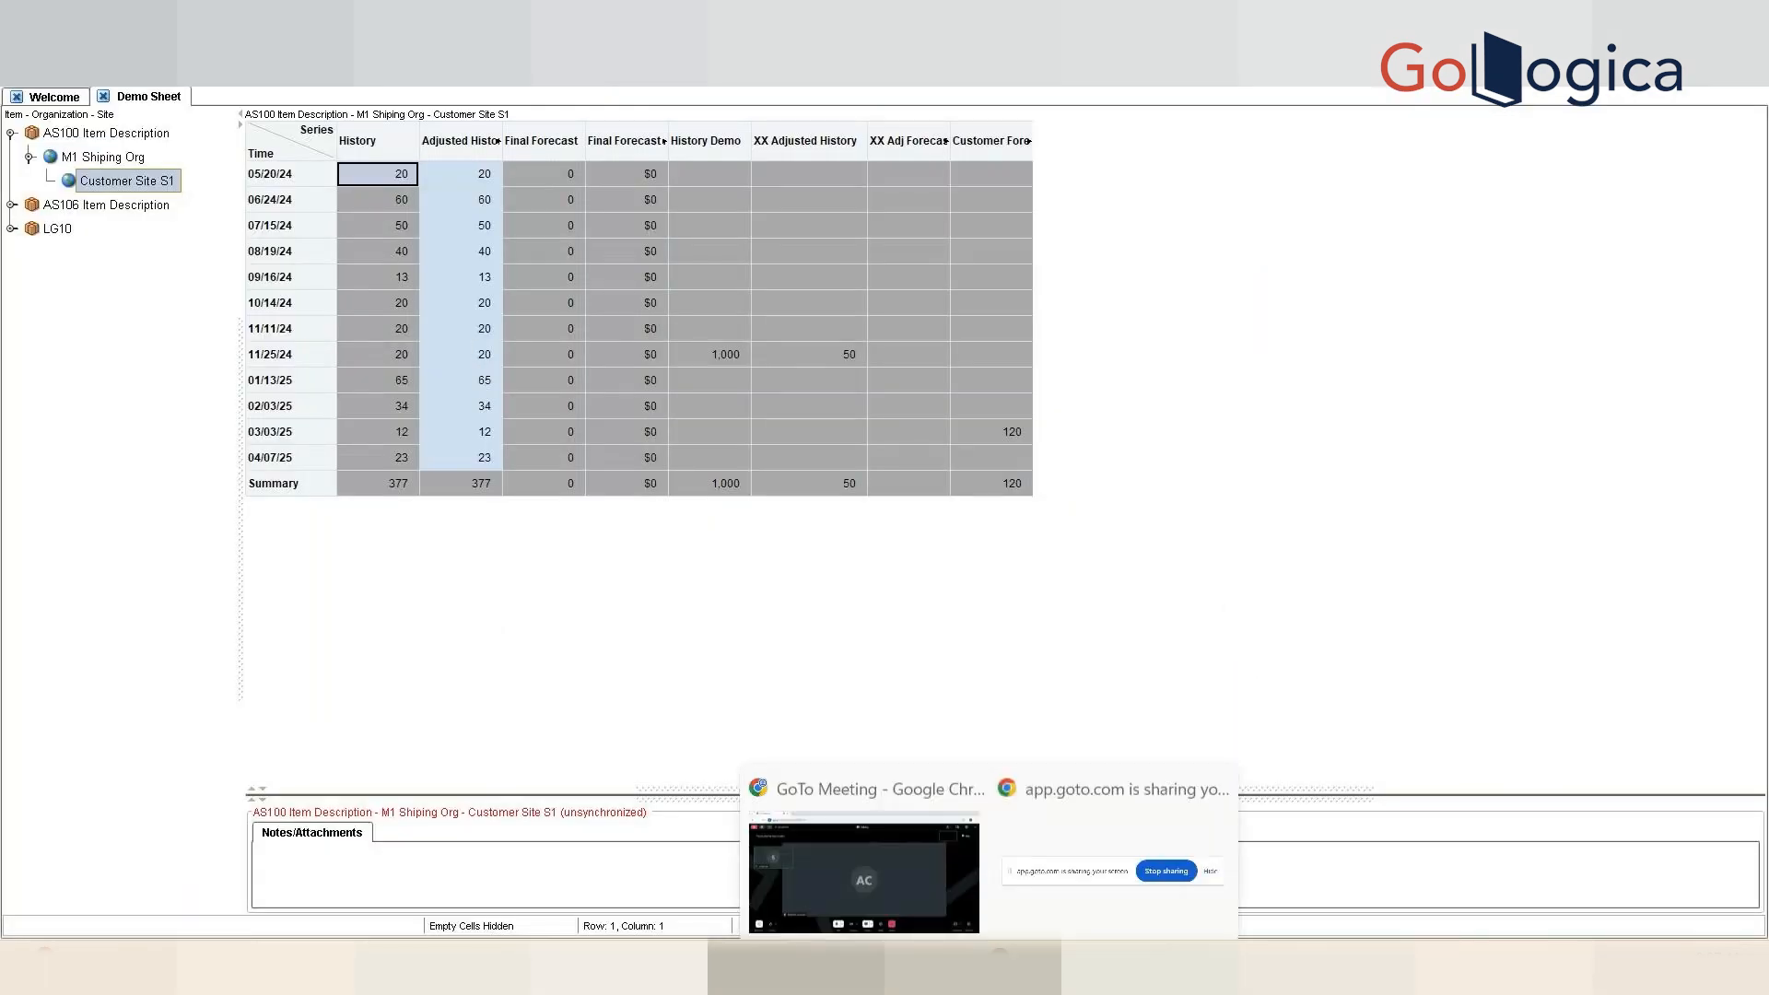
left_click(1700, 973)
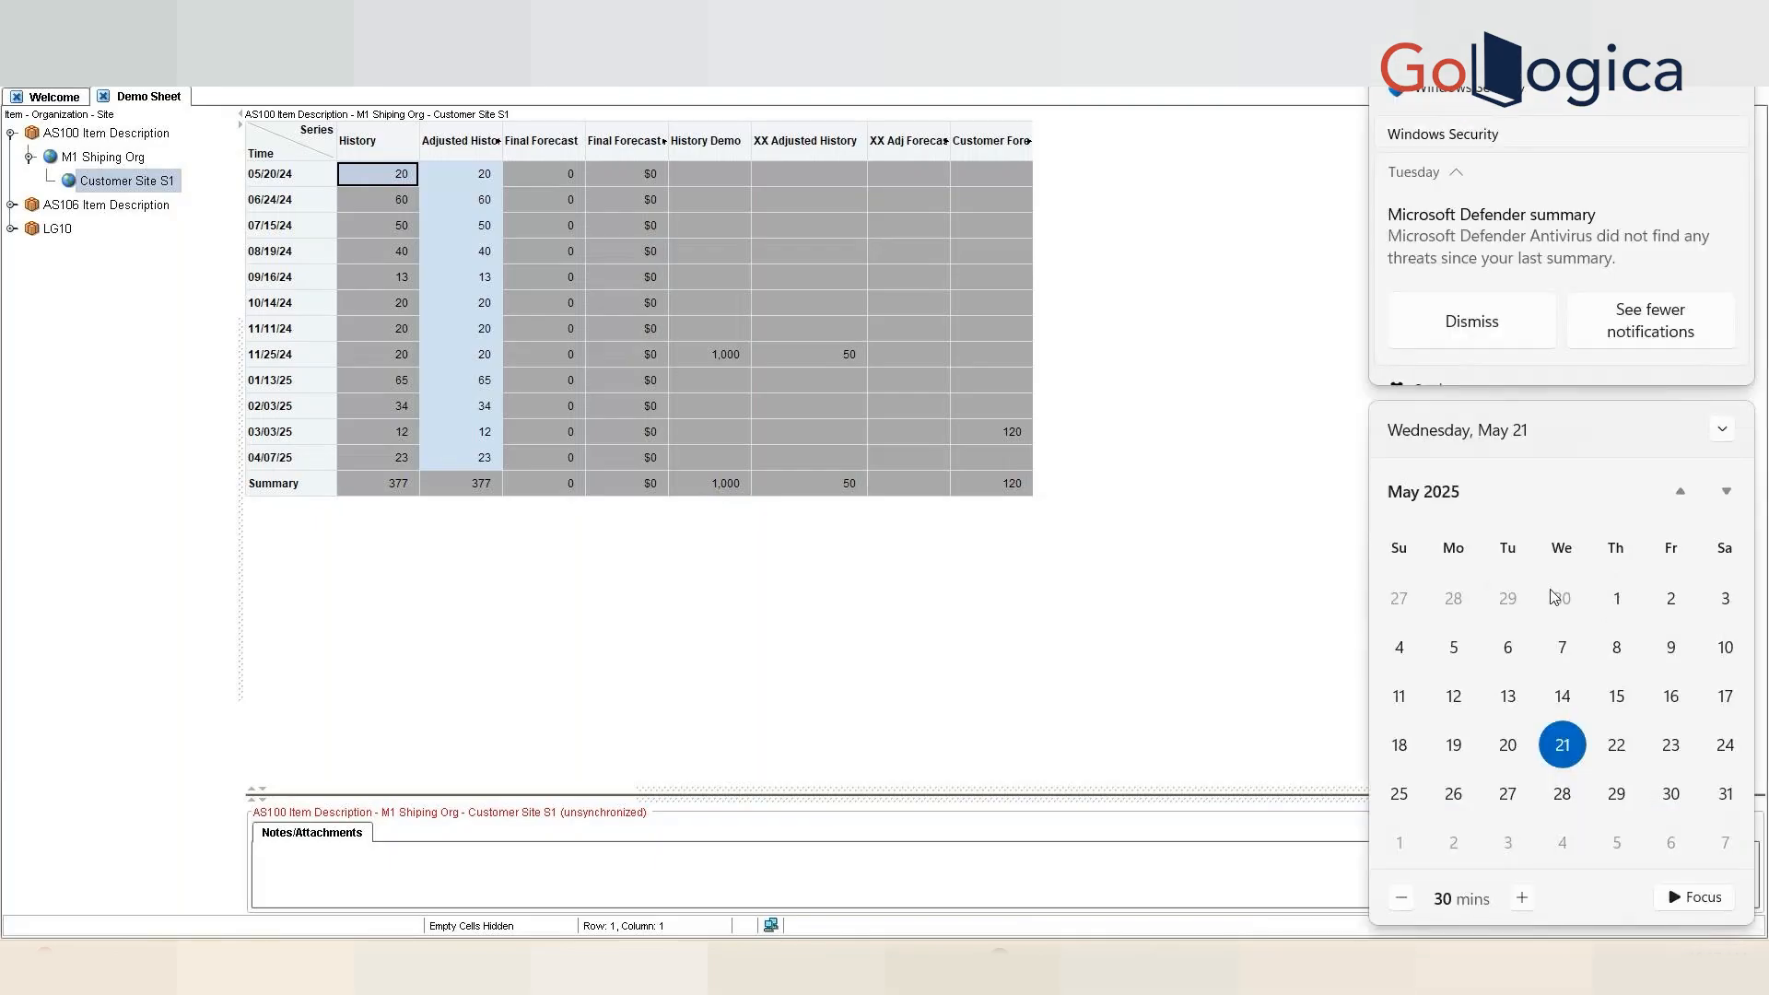
left_click(1681, 492)
left_click(1680, 492)
left_click(1680, 492)
left_click(1681, 492)
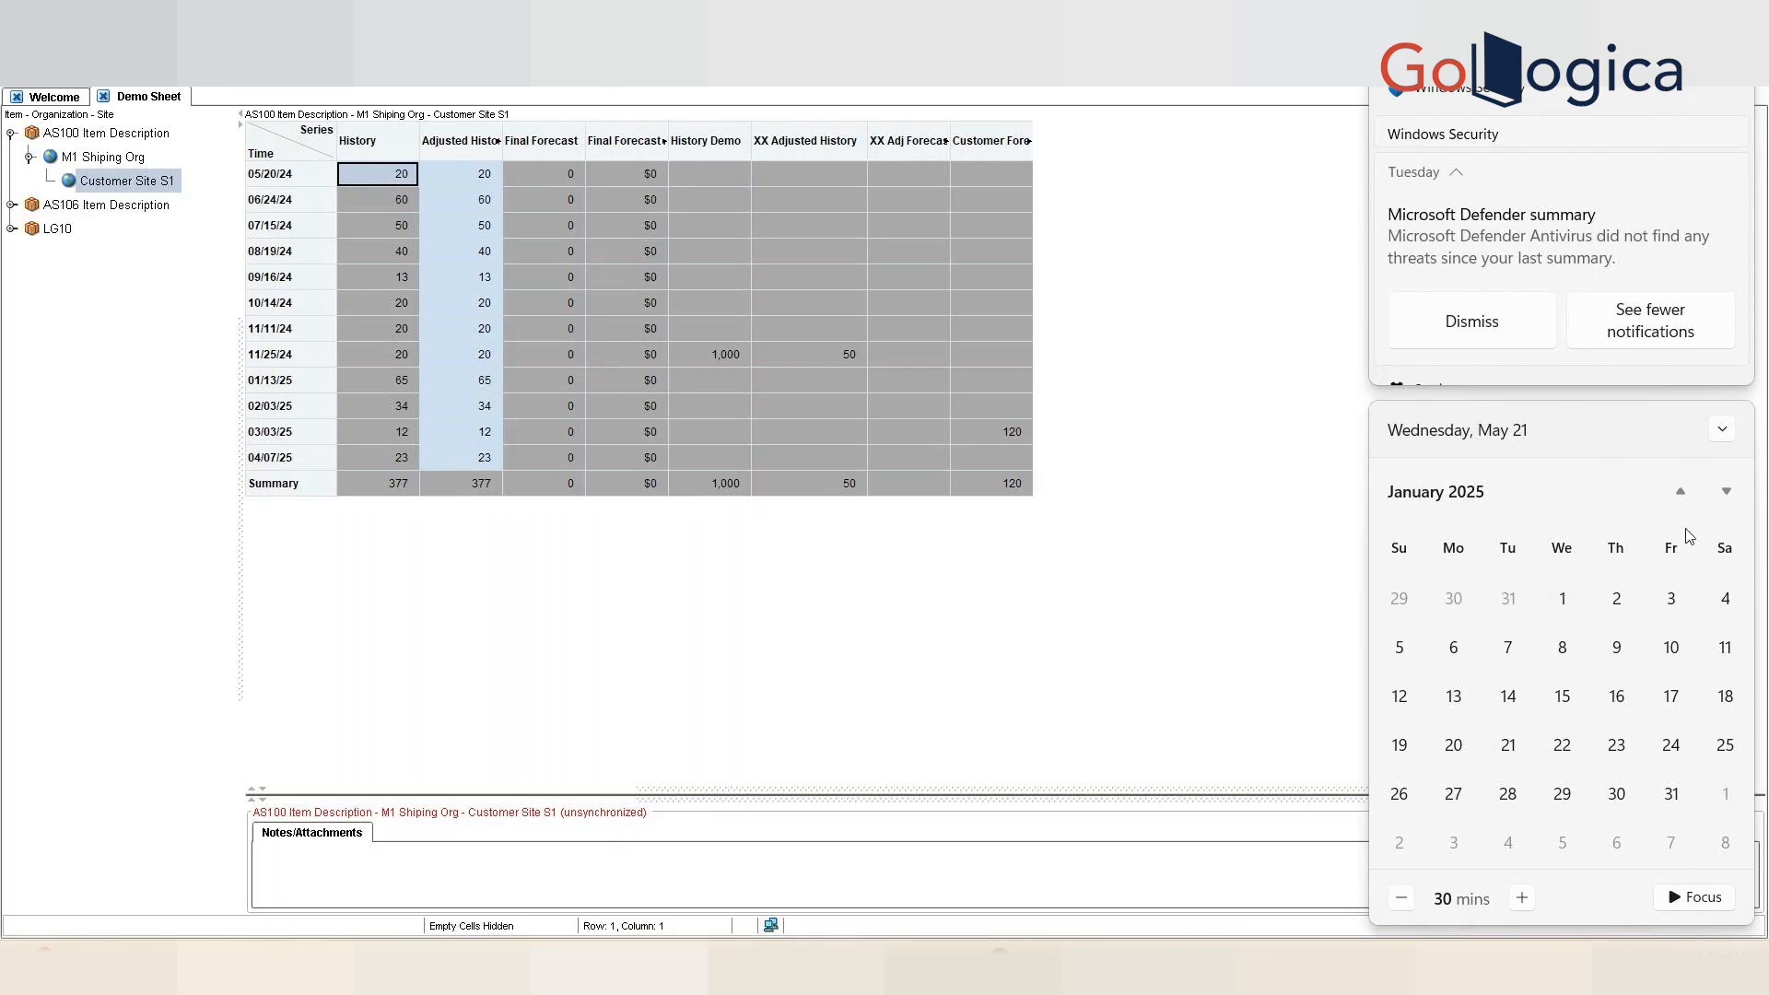
left_click(1681, 491)
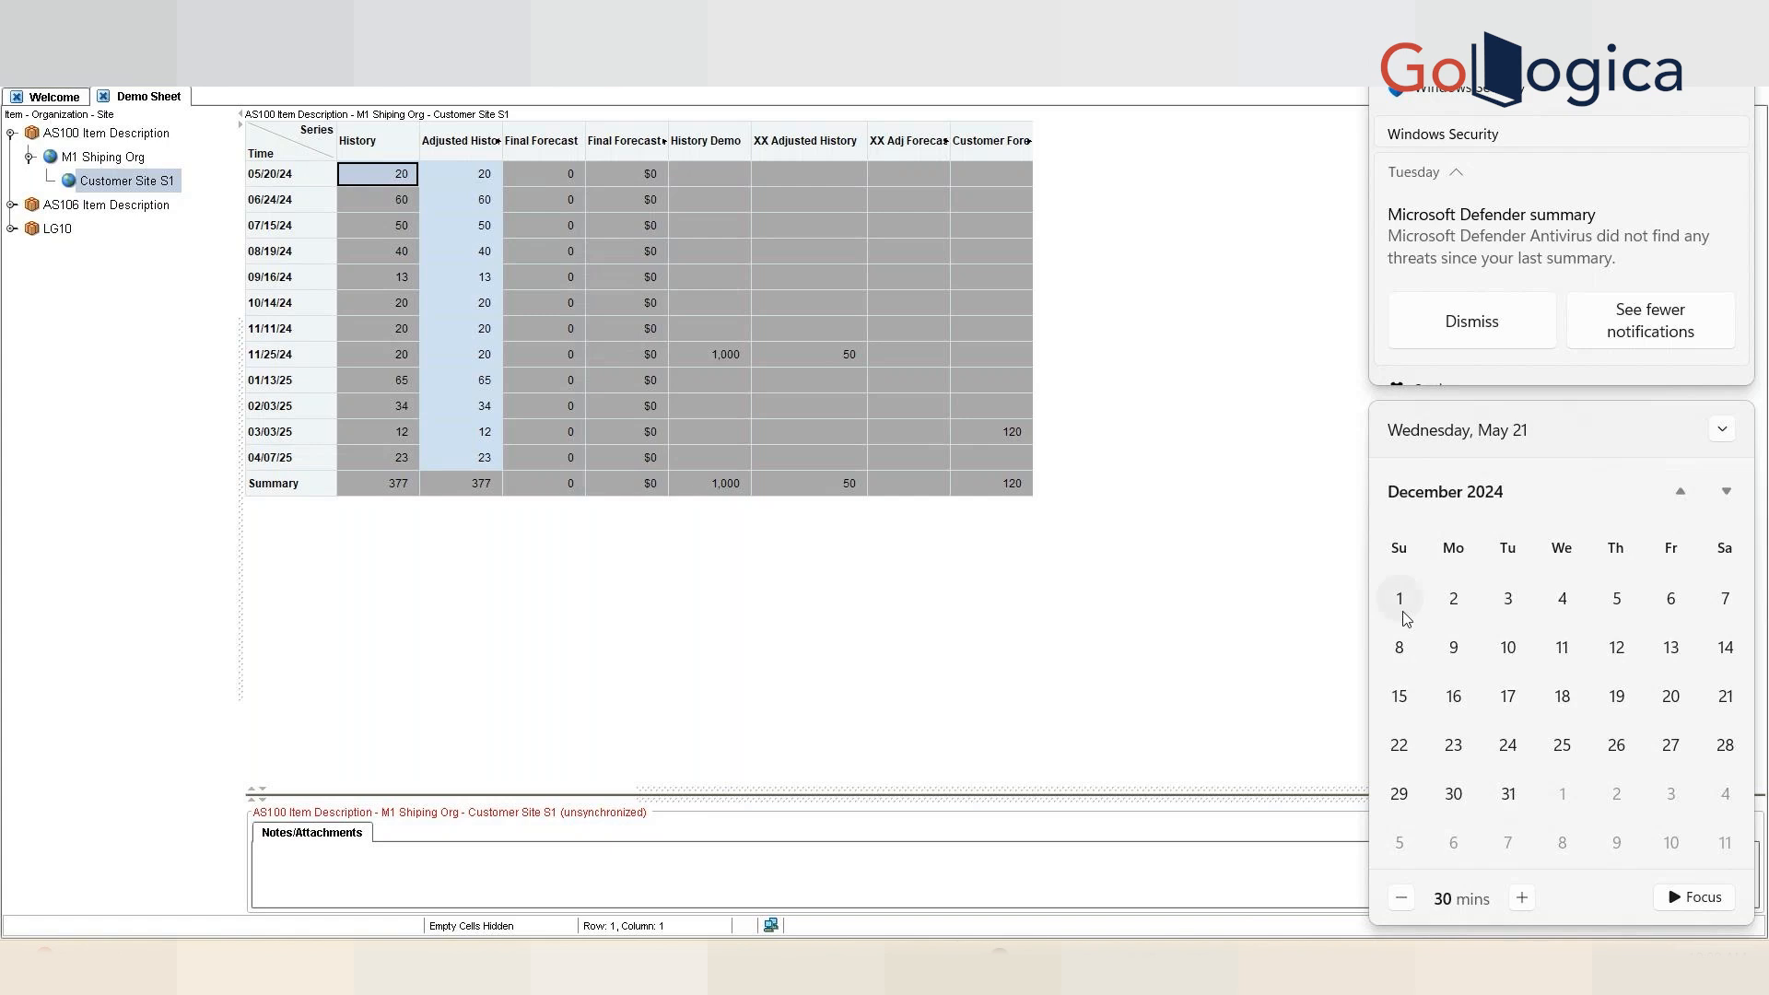
- Mark the year-end week and month boundaries in the calendar: 29, 1 and 31 December 2024 and 1 January 2025
left_click(1398, 793)
left_click(1572, 797)
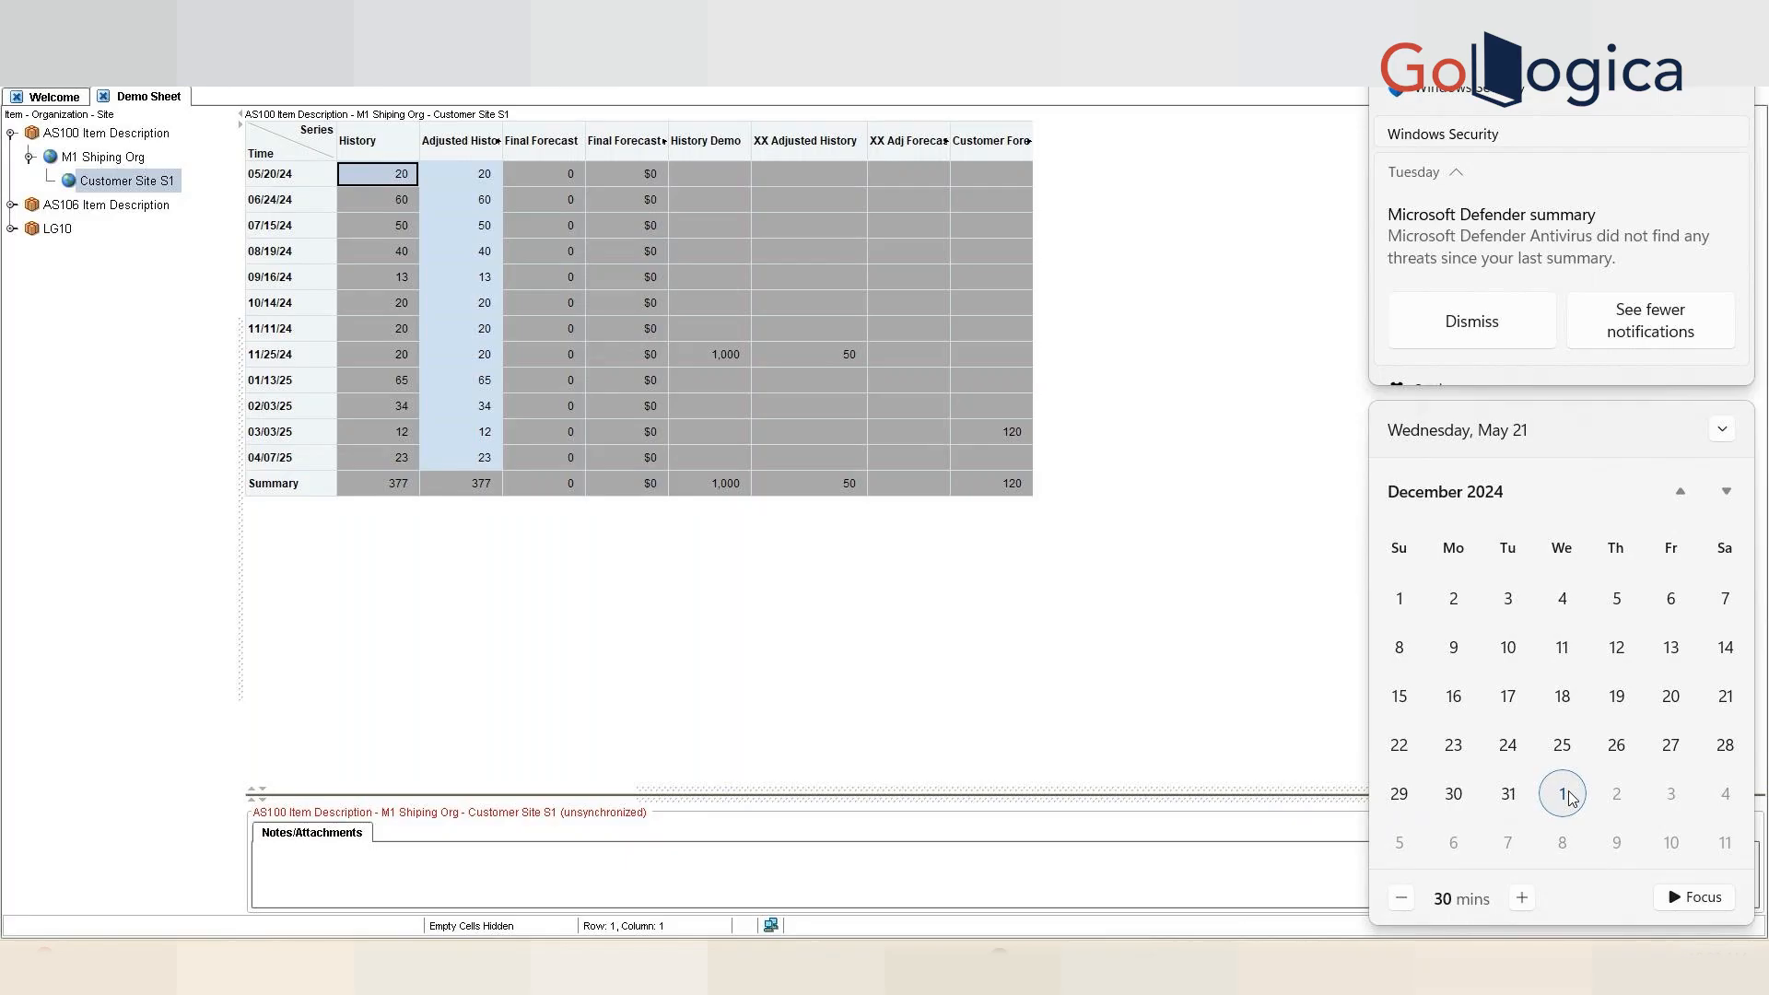
left_click(1507, 796)
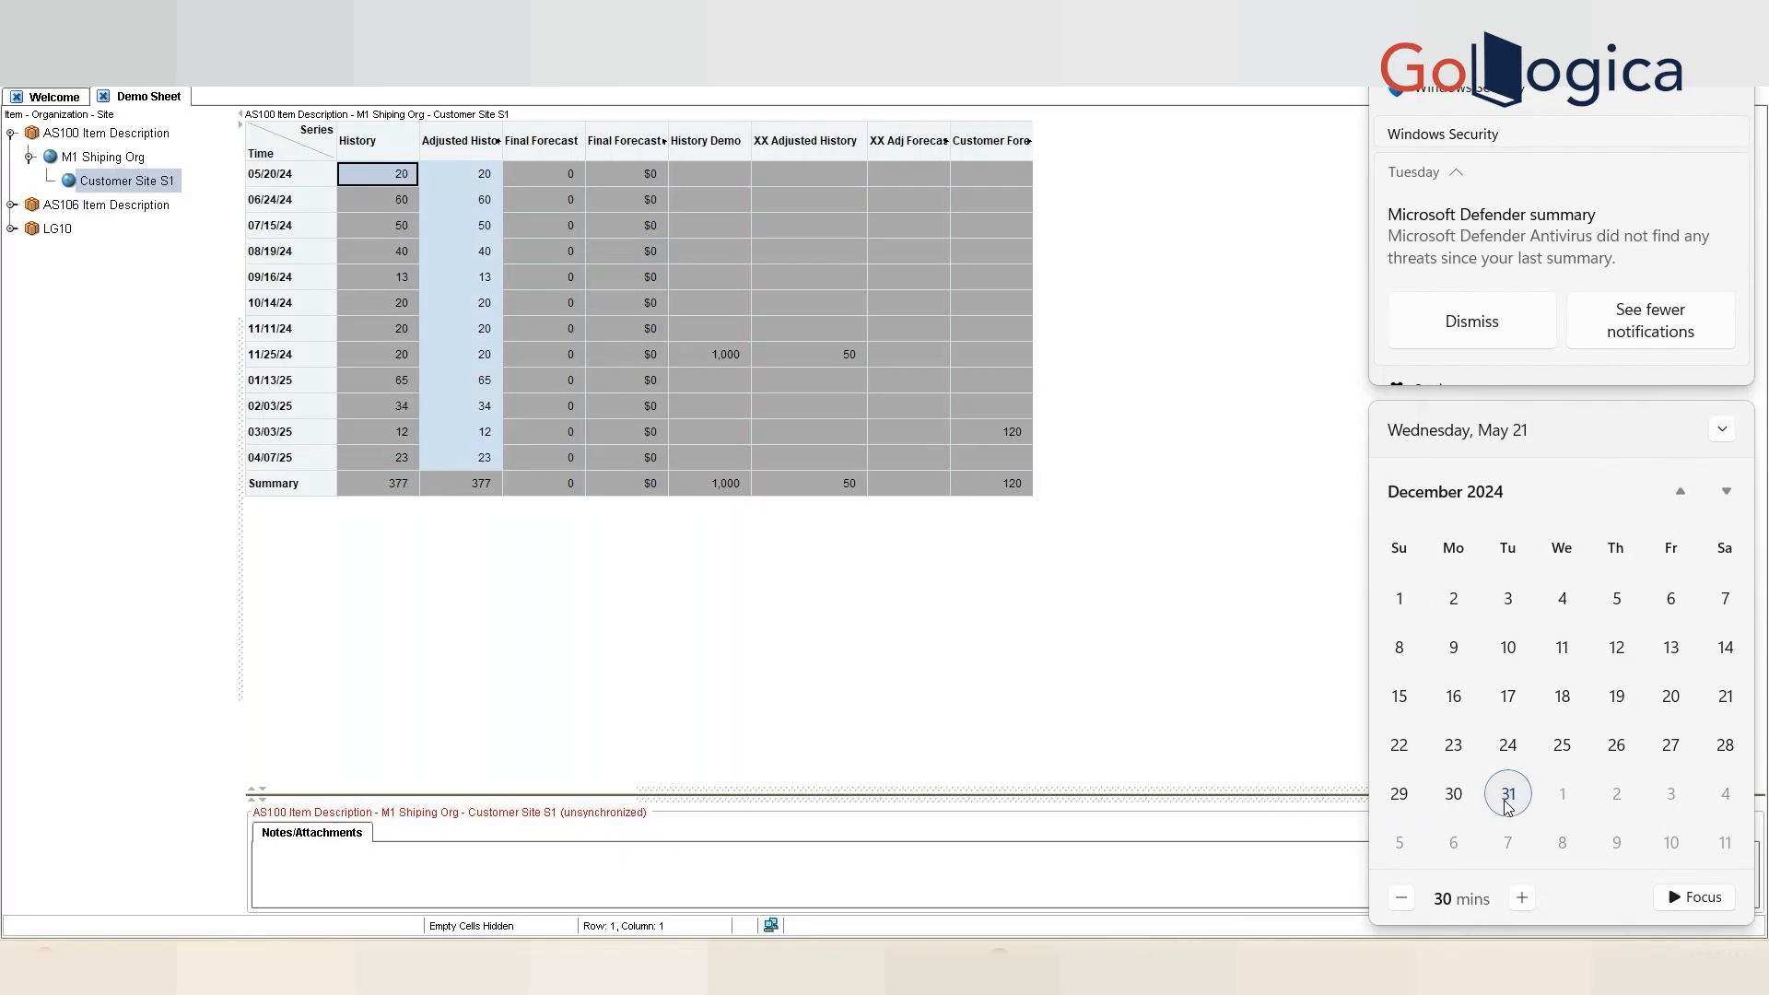
left_click(1411, 603)
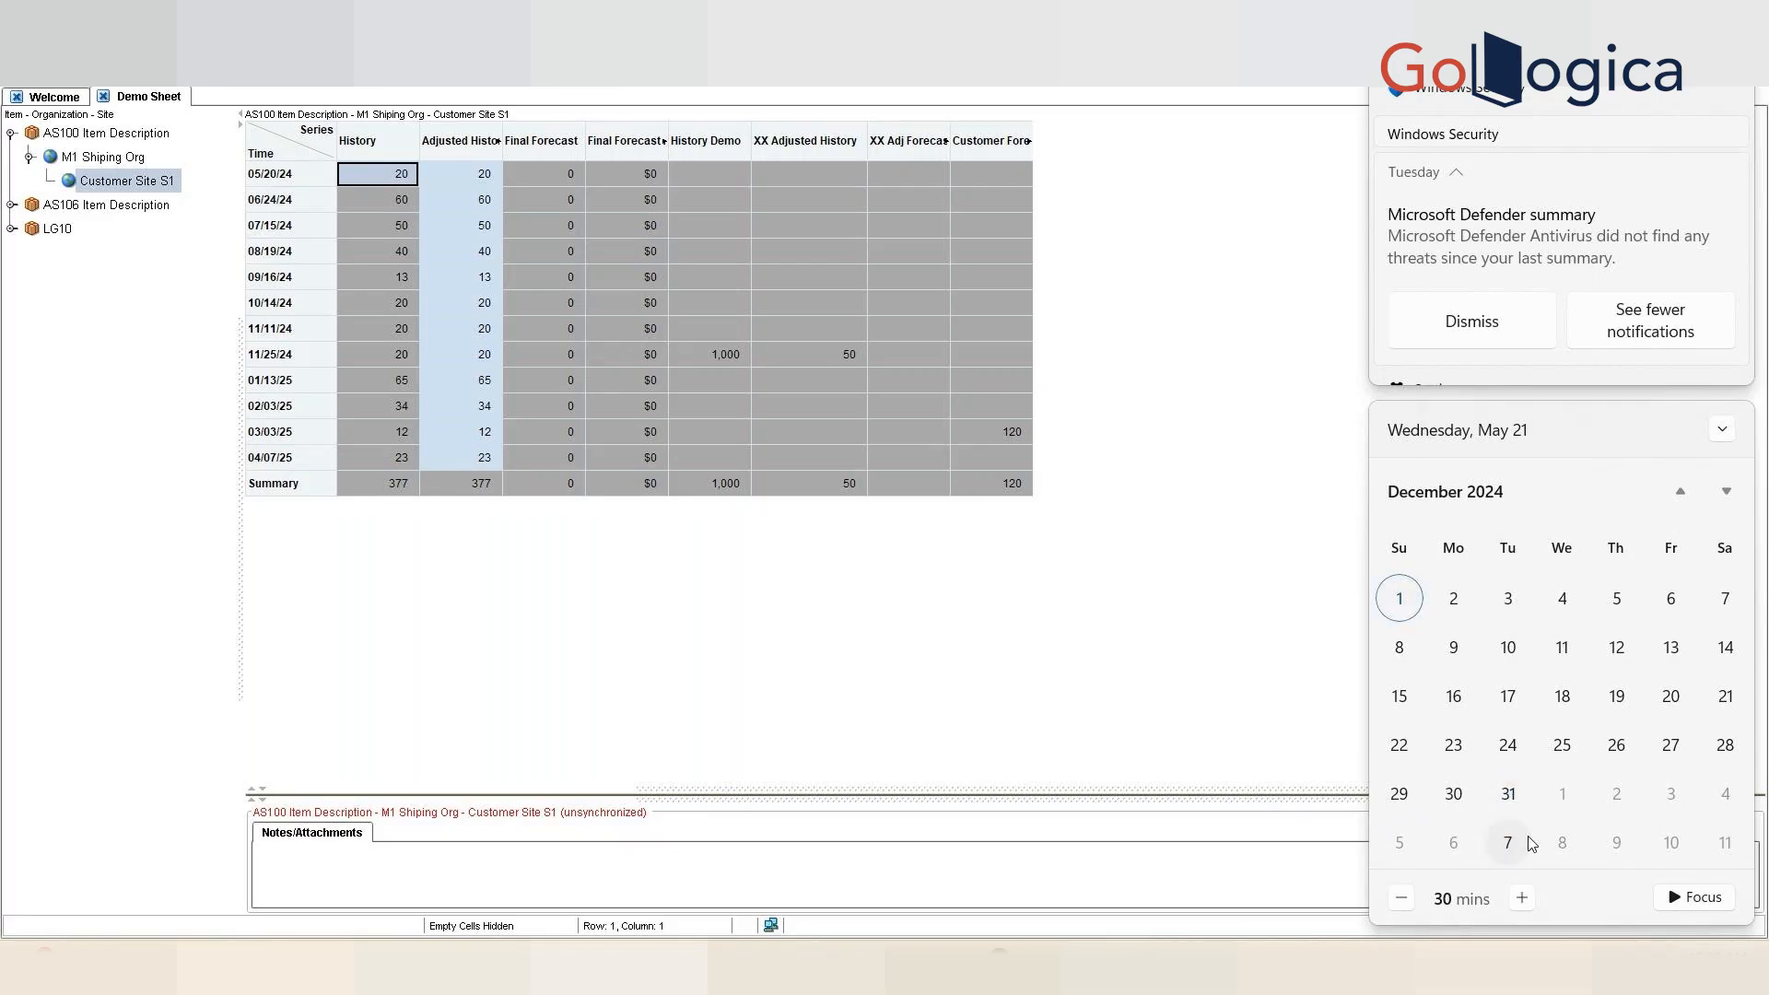
left_click(1507, 798)
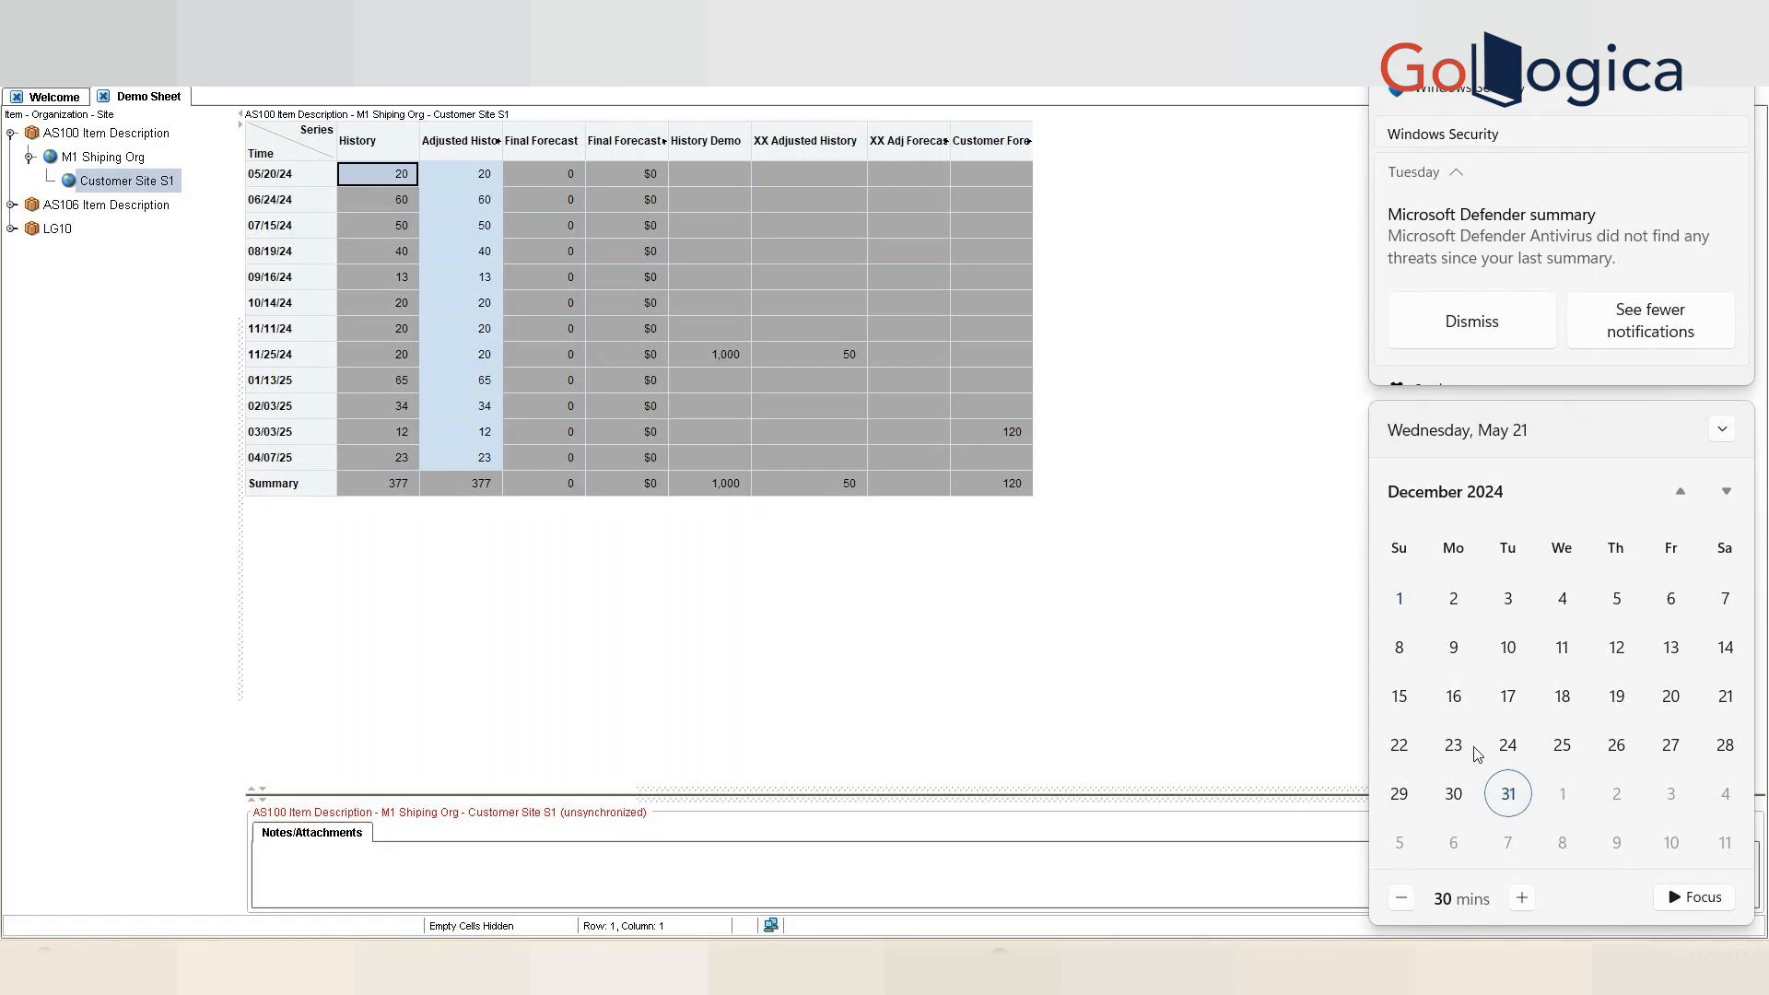
left_click(1559, 795)
left_click(1726, 496)
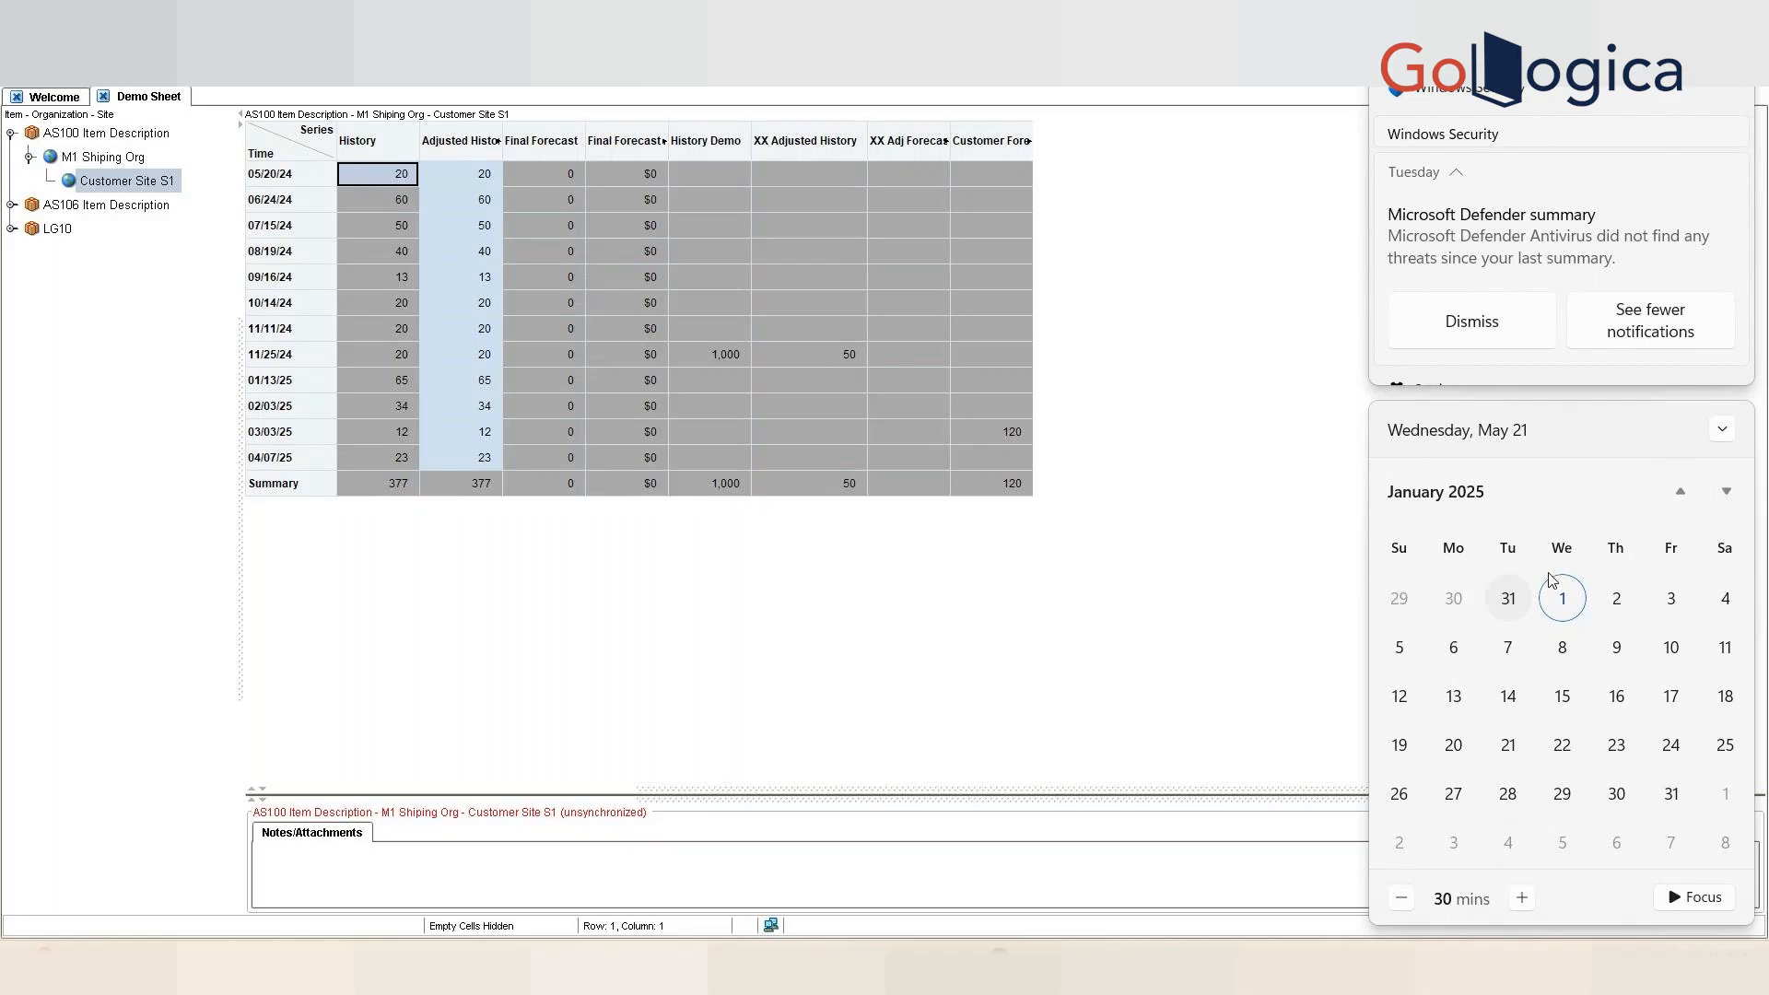
- Browse the calendar back to October 2024 and return to December 2024 to examine the month boundaries
left_click(1678, 497)
left_click(1680, 497)
left_click(1679, 498)
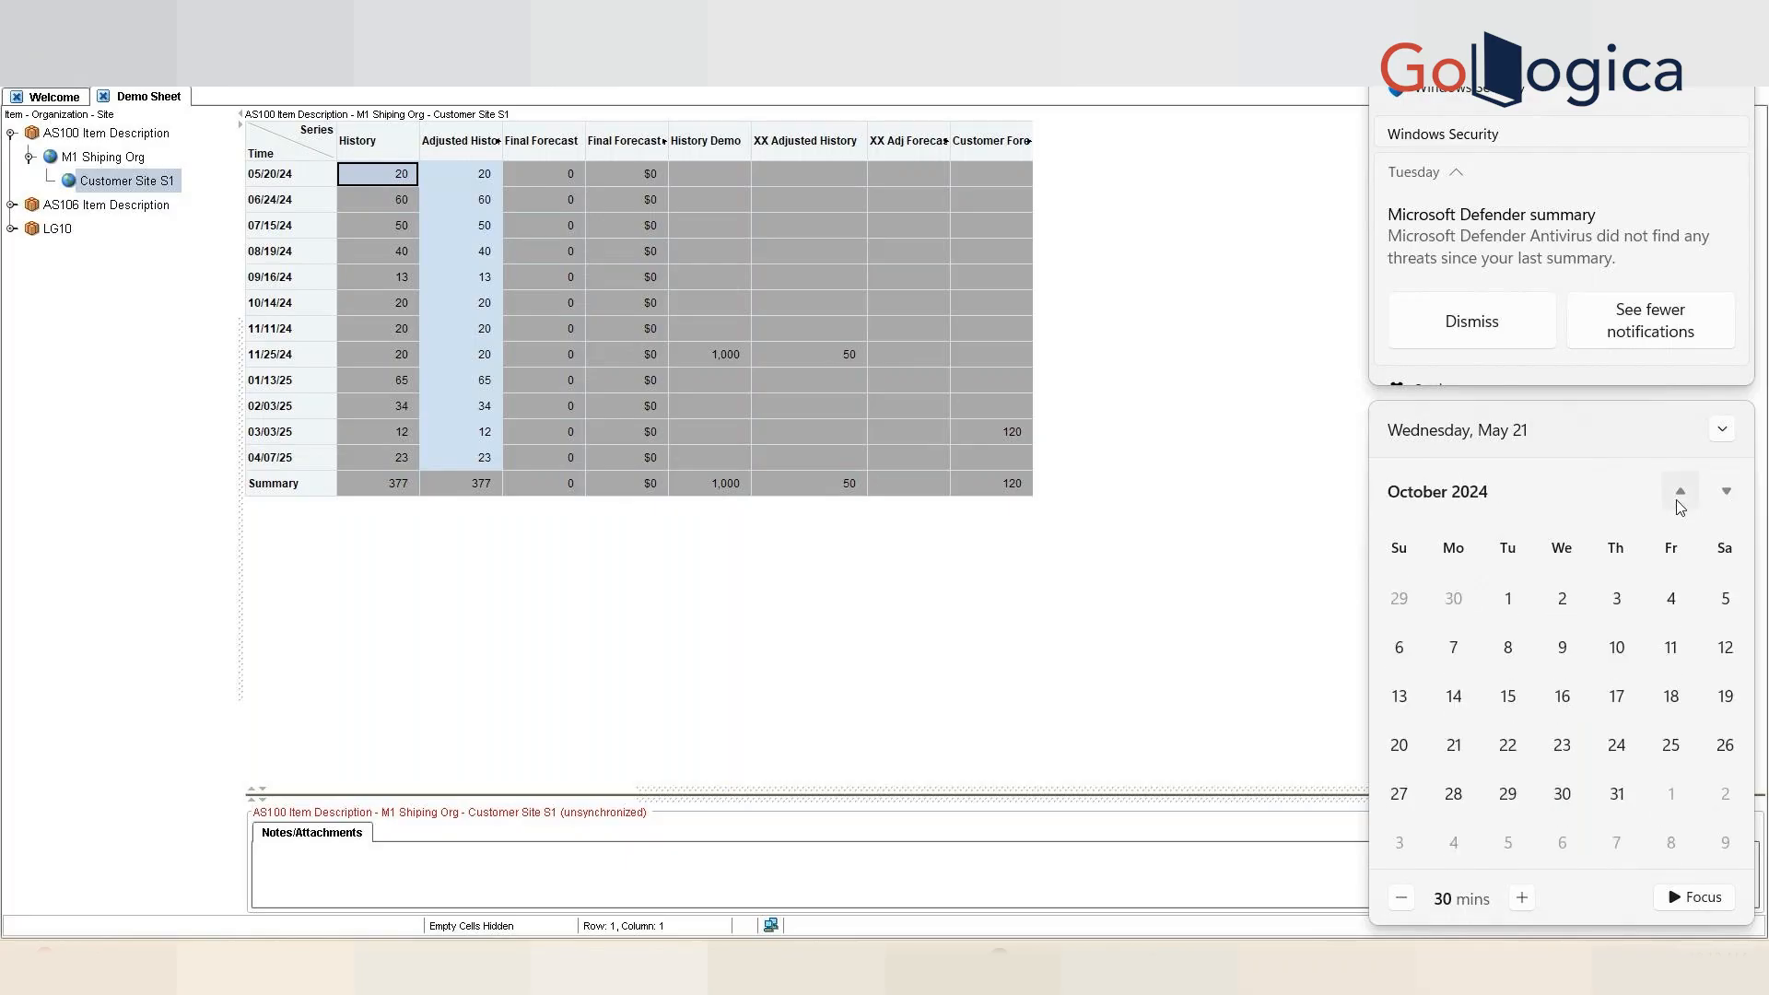
left_click(1727, 493)
left_click(1726, 493)
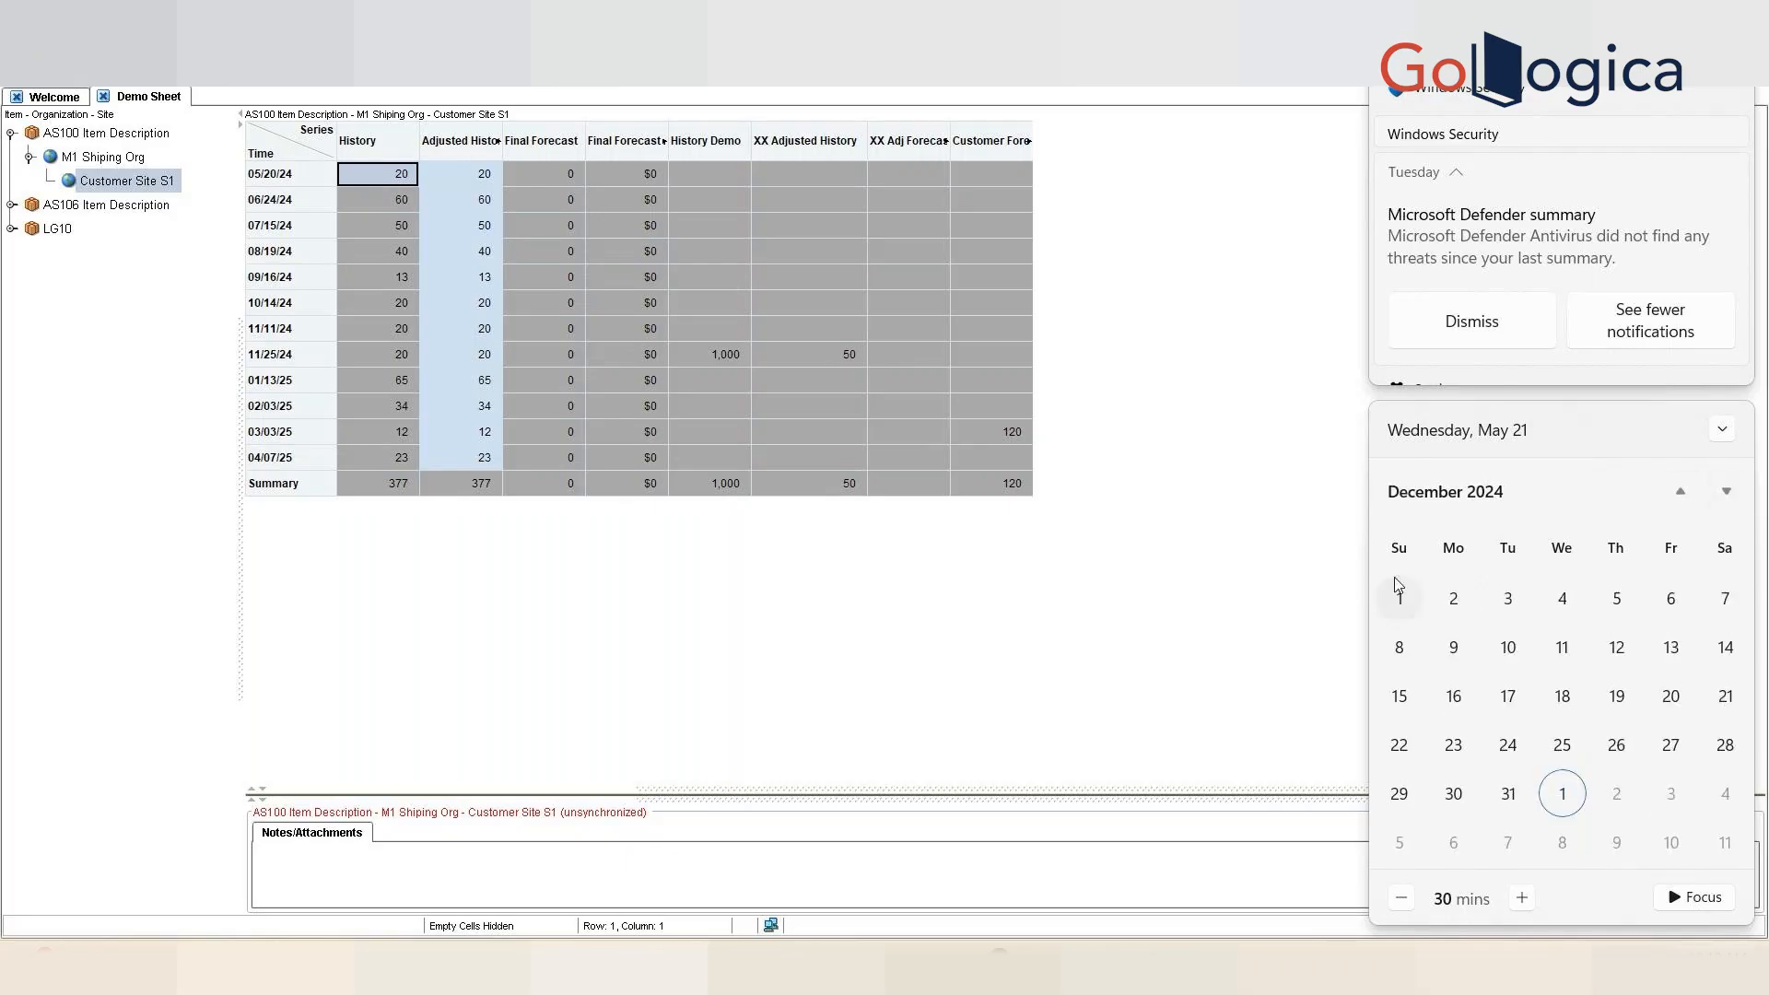
- Browse the calendar from December 2024 back to August 2024 to examine the weeks of each month
left_click(1678, 504)
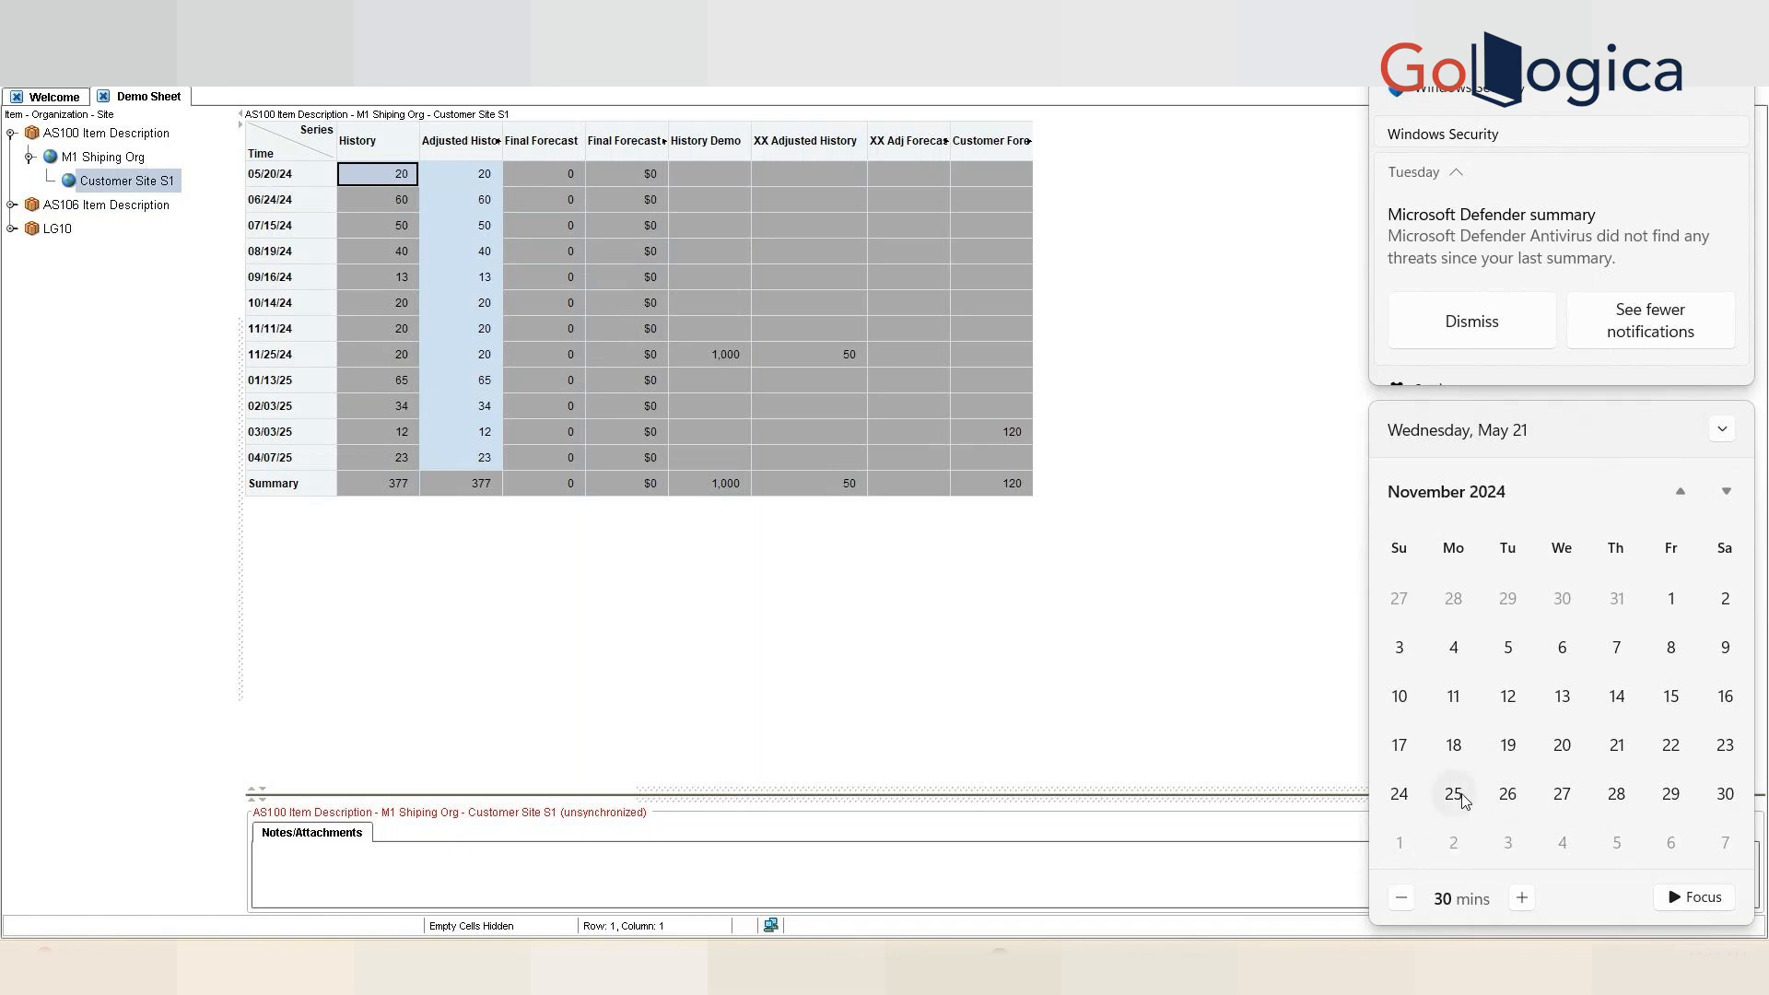
left_click(1680, 494)
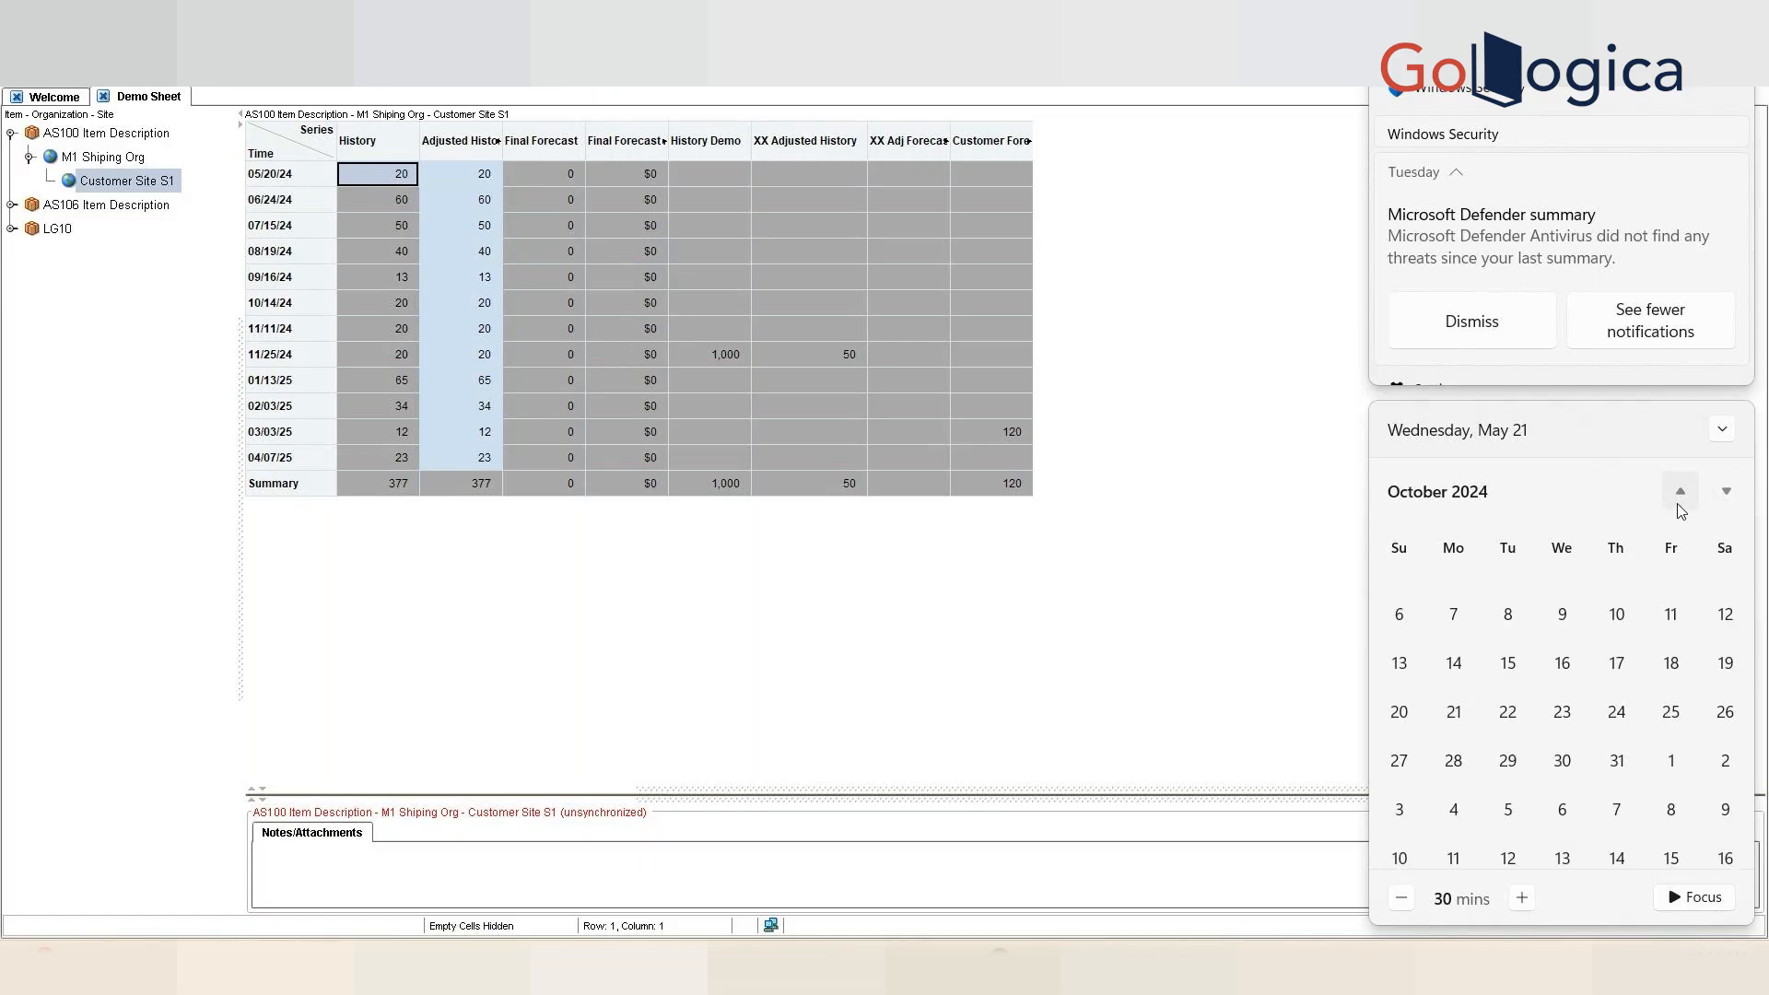
left_click(1728, 502)
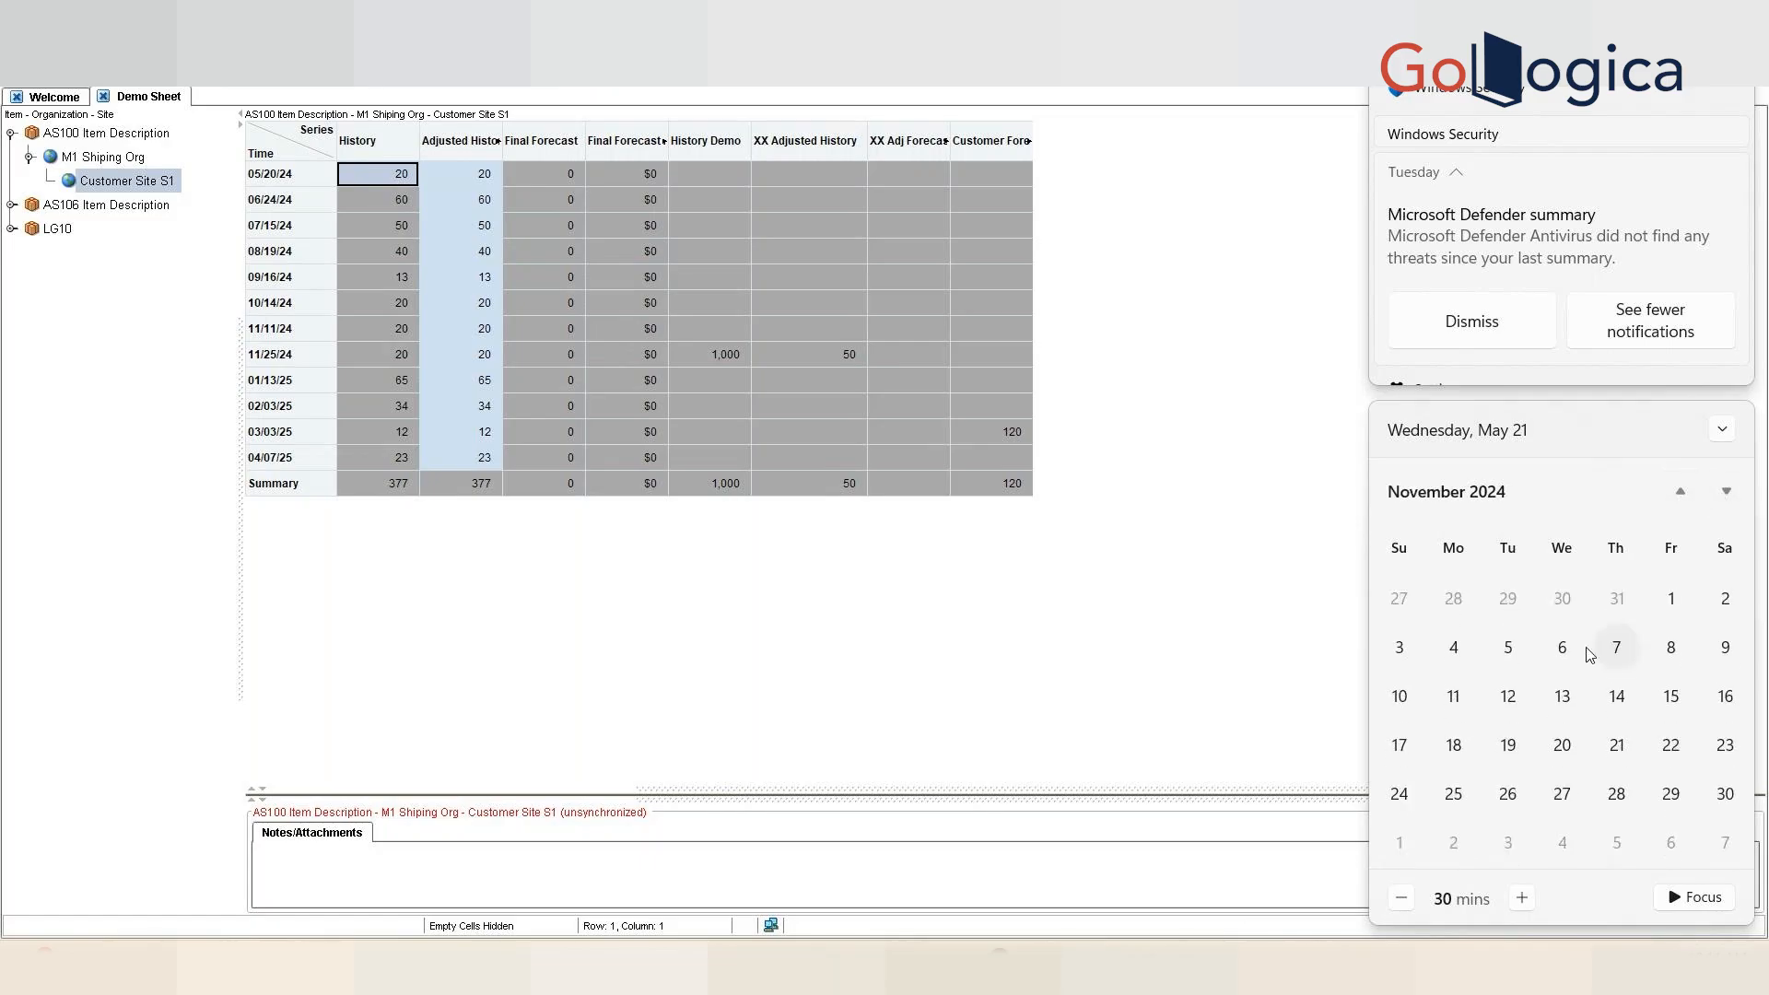
left_click(1695, 498)
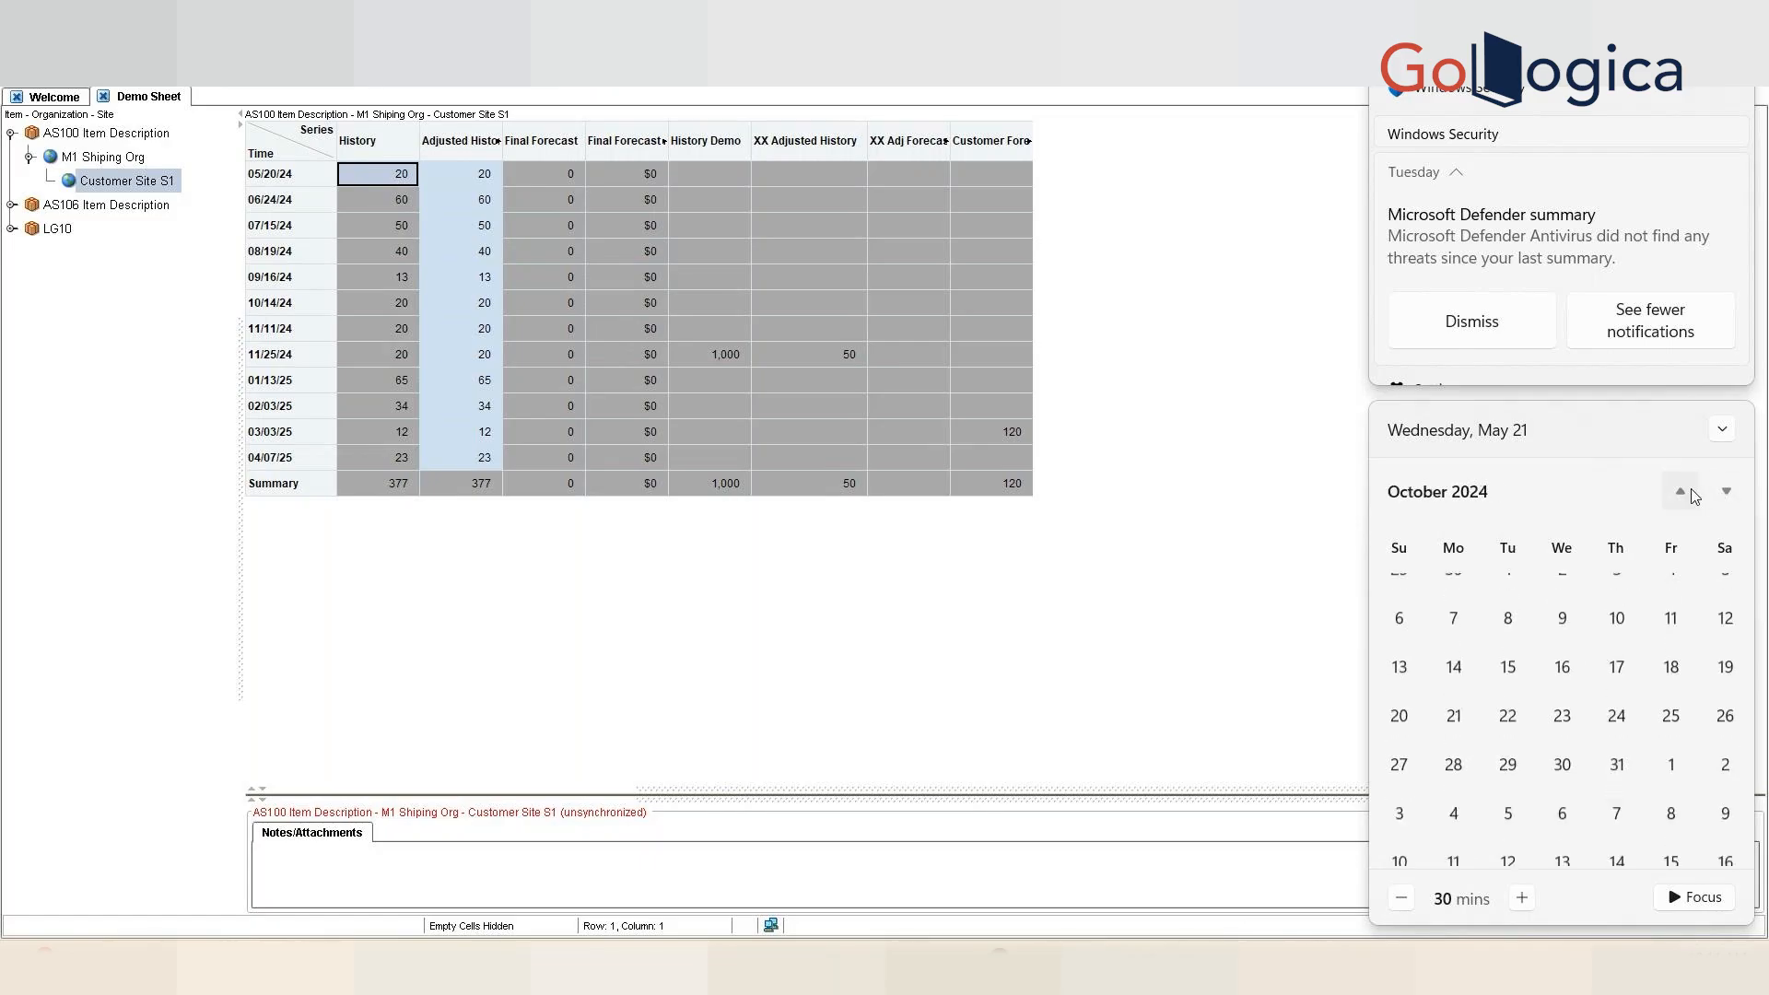
left_click(1695, 498)
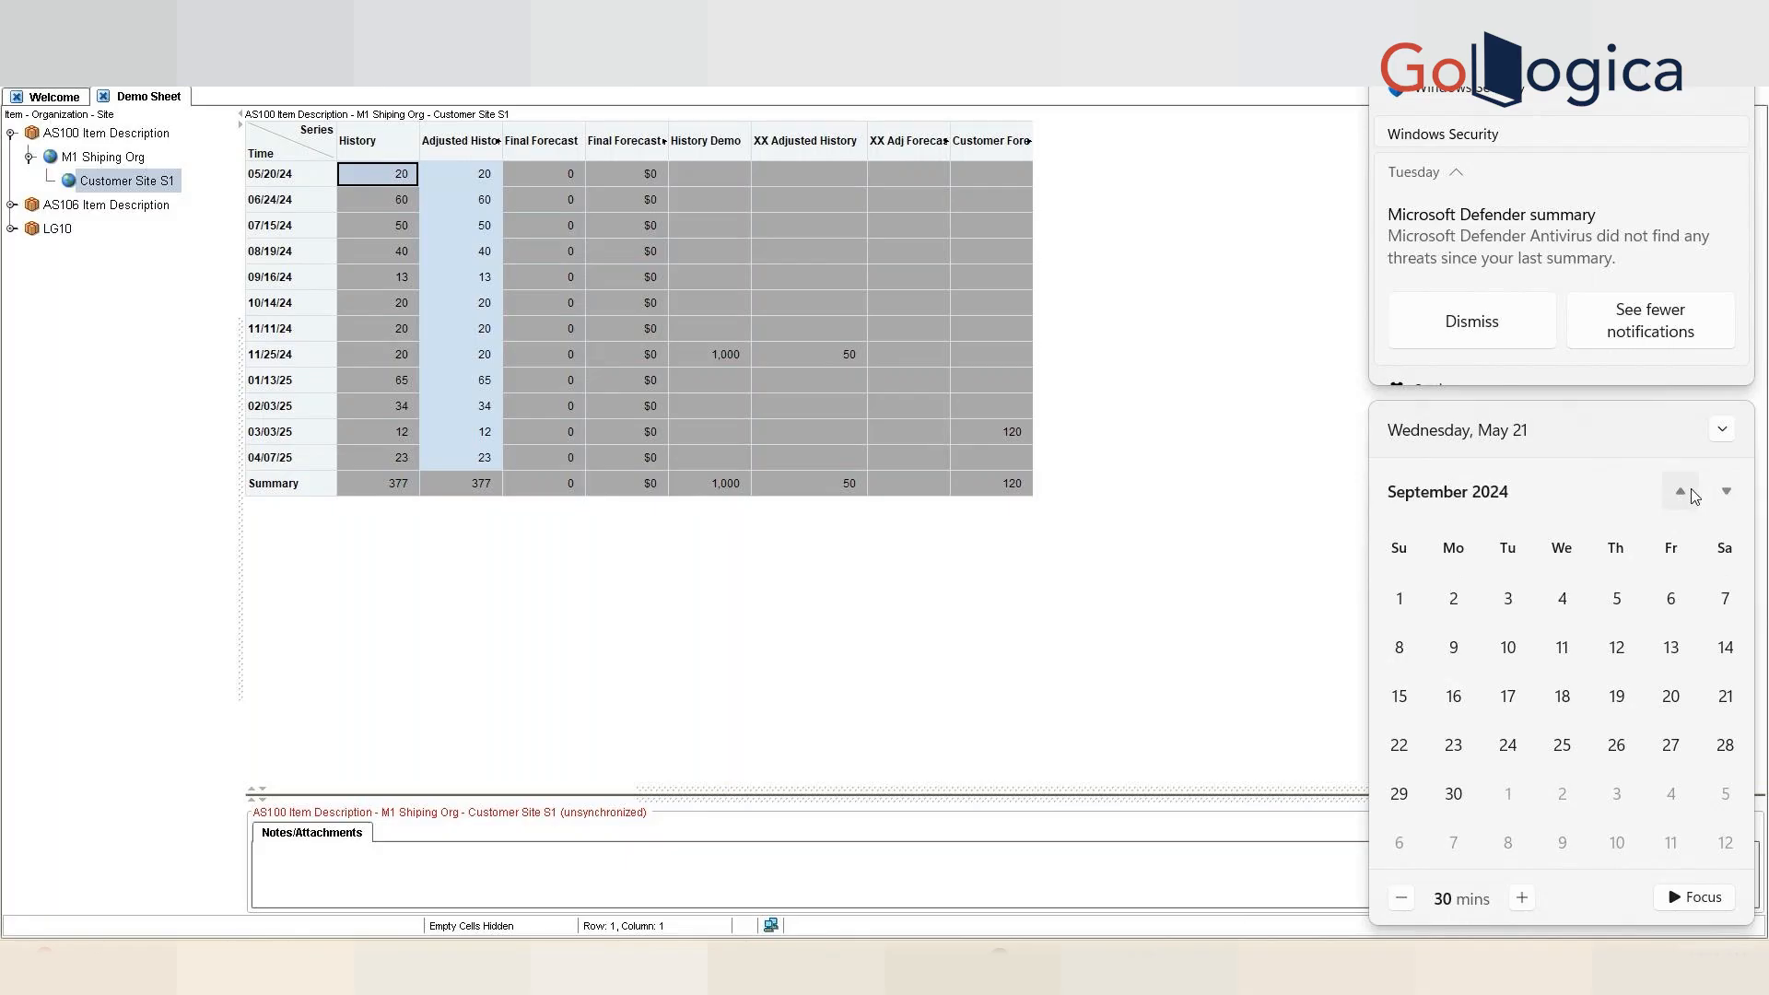
left_click(1695, 497)
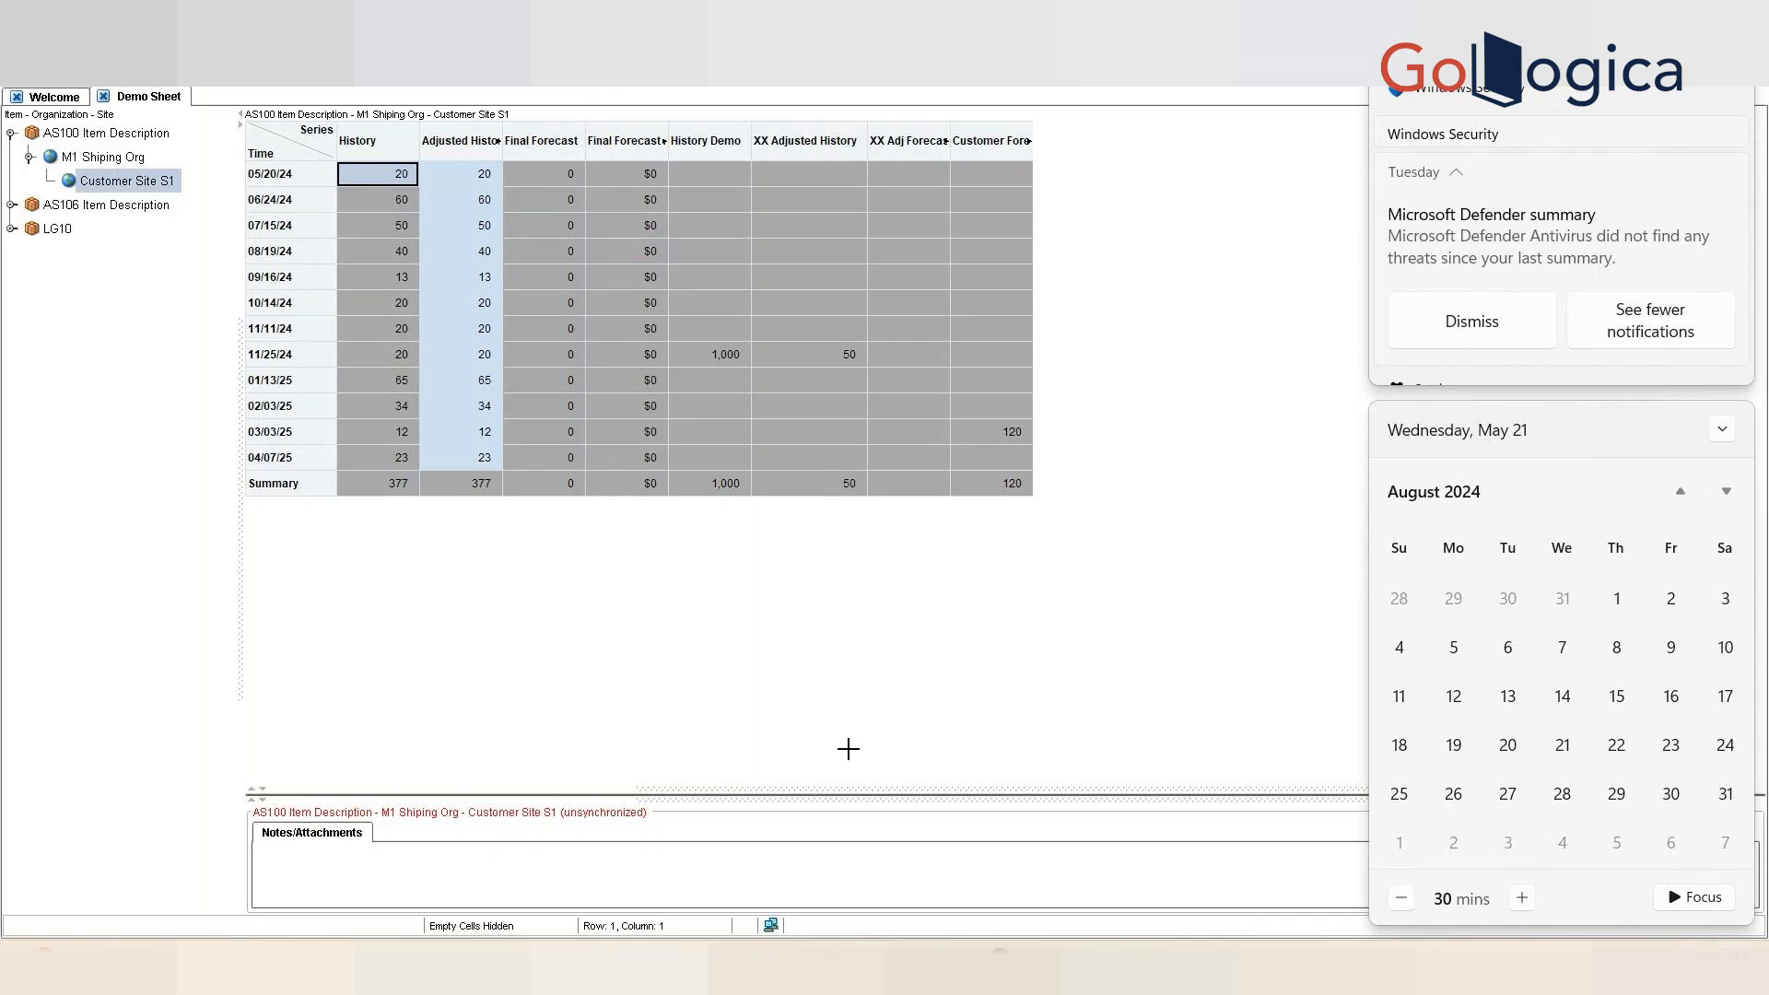
- Leave the Demantra worksheet, switch to the Chrome browser and open a new tab
left_click(999, 966)
left_click(866, 861)
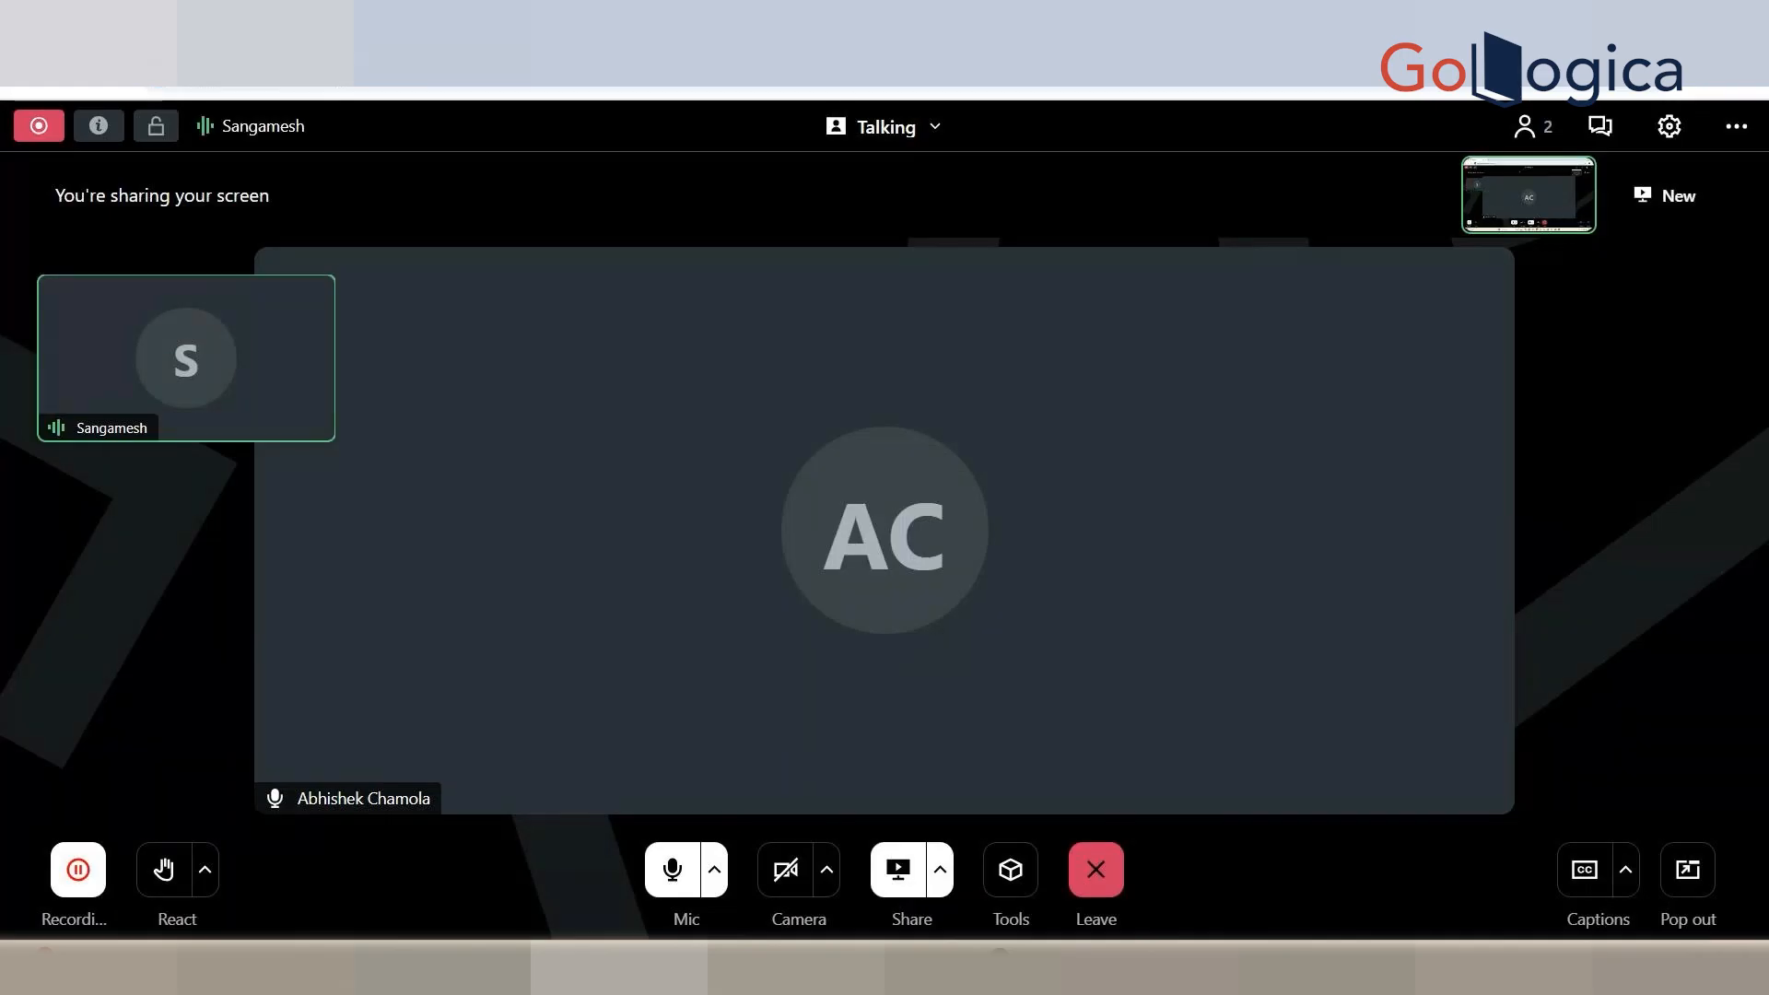
key("ctrl+t")
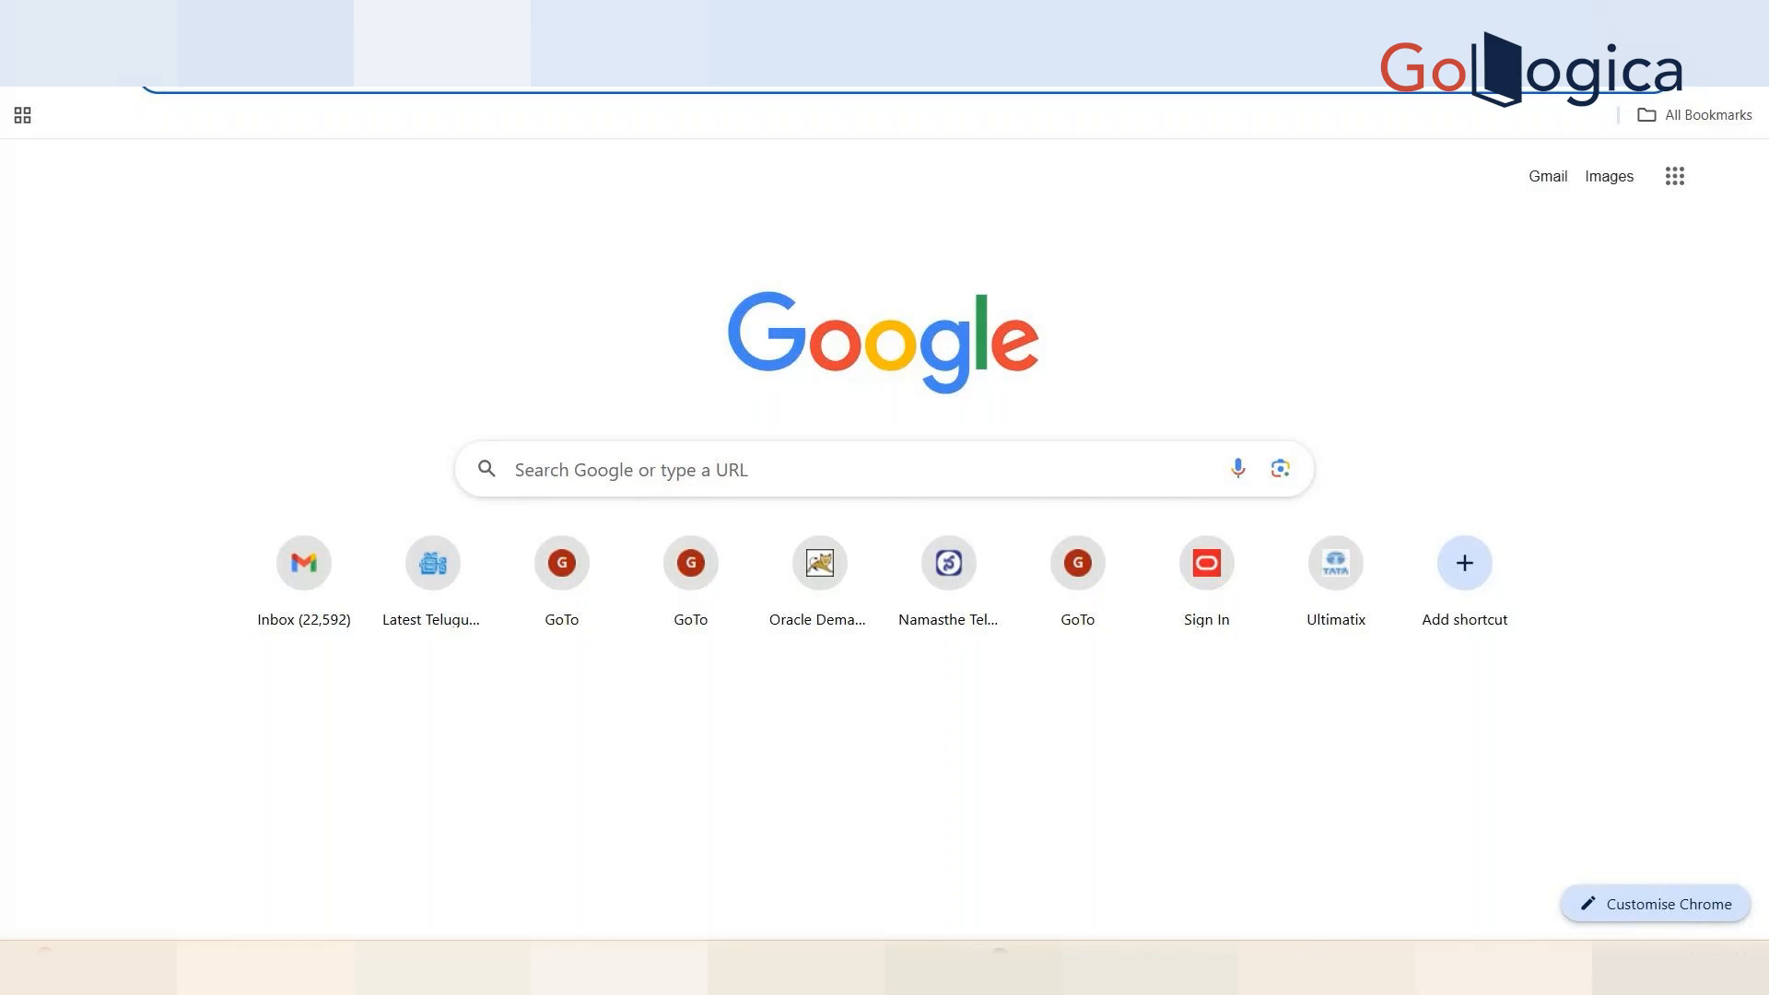
type("demant")
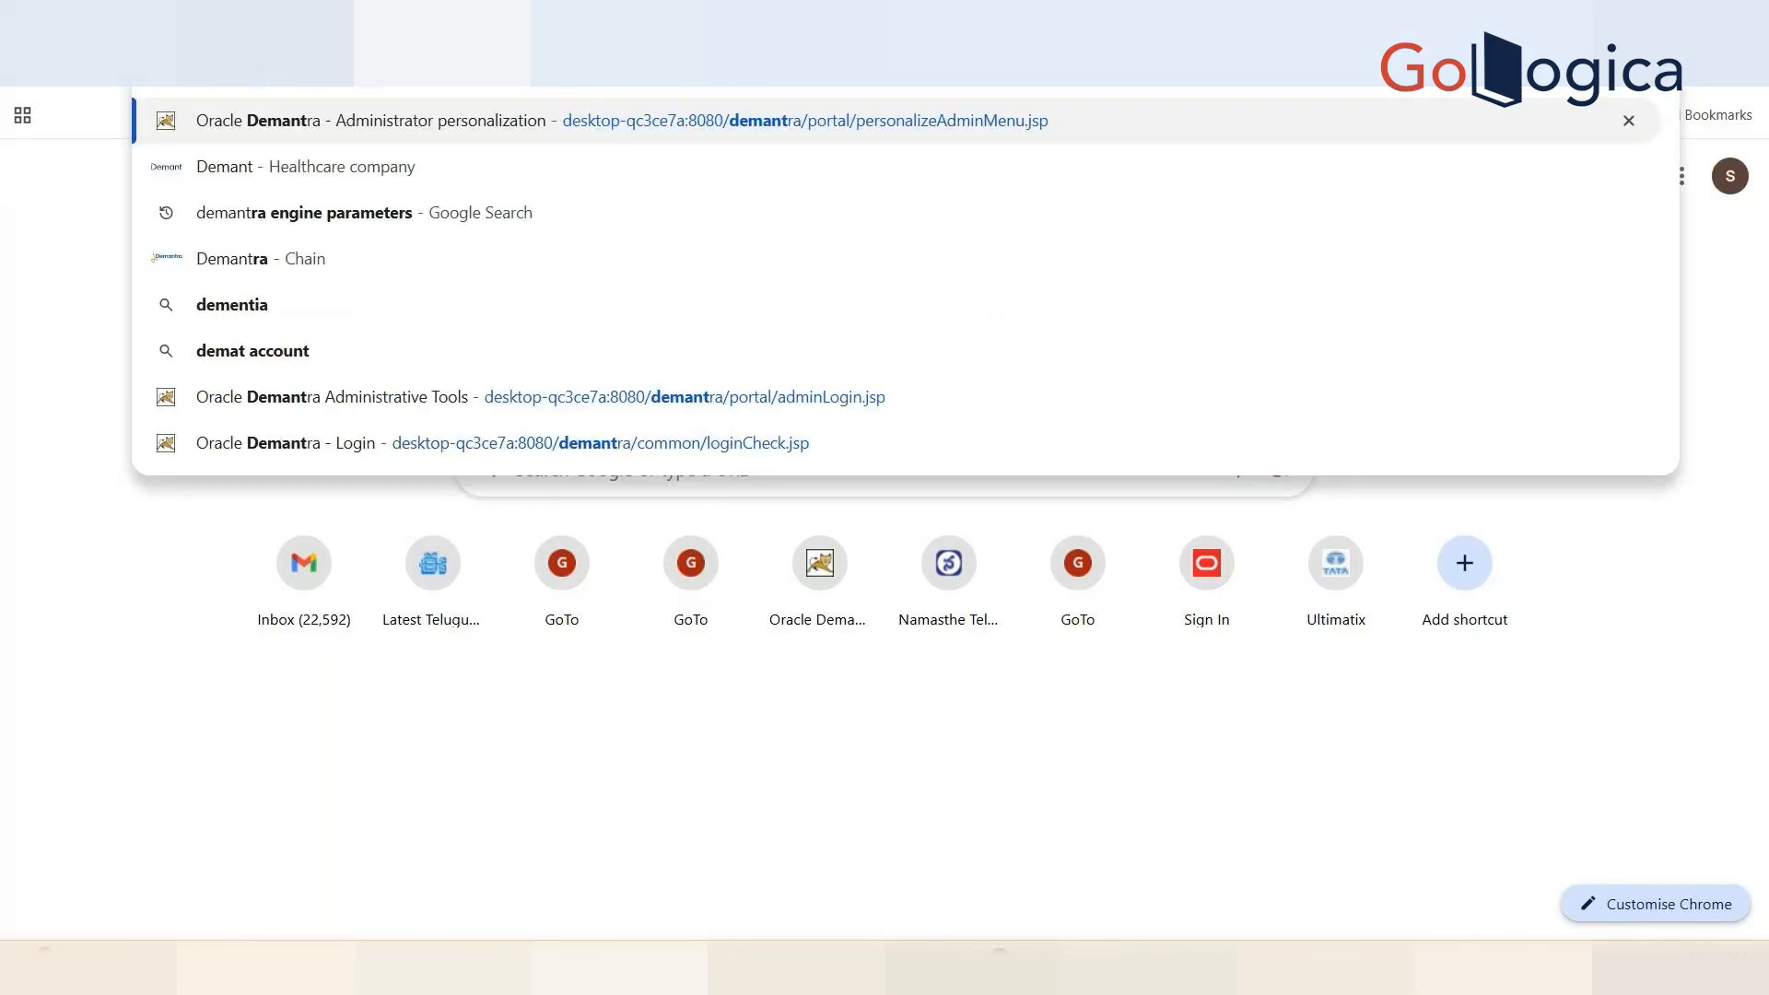
key("Up")
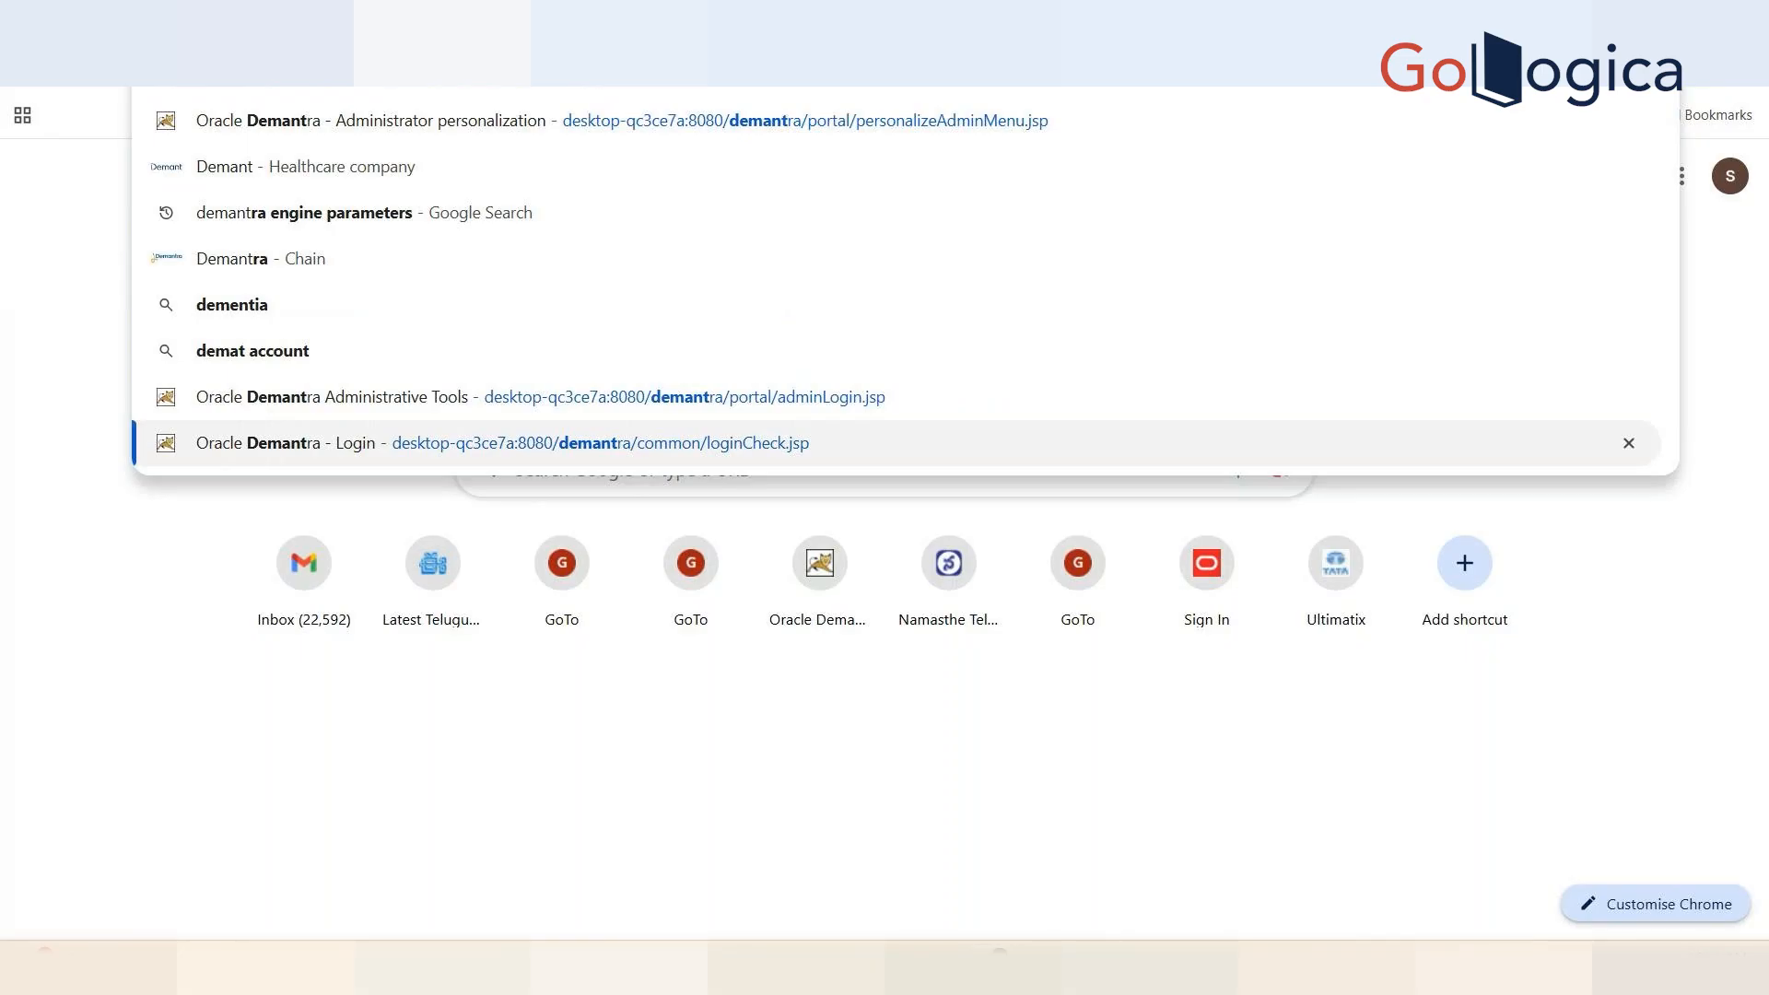
key("ctrl+a")
type("demand")
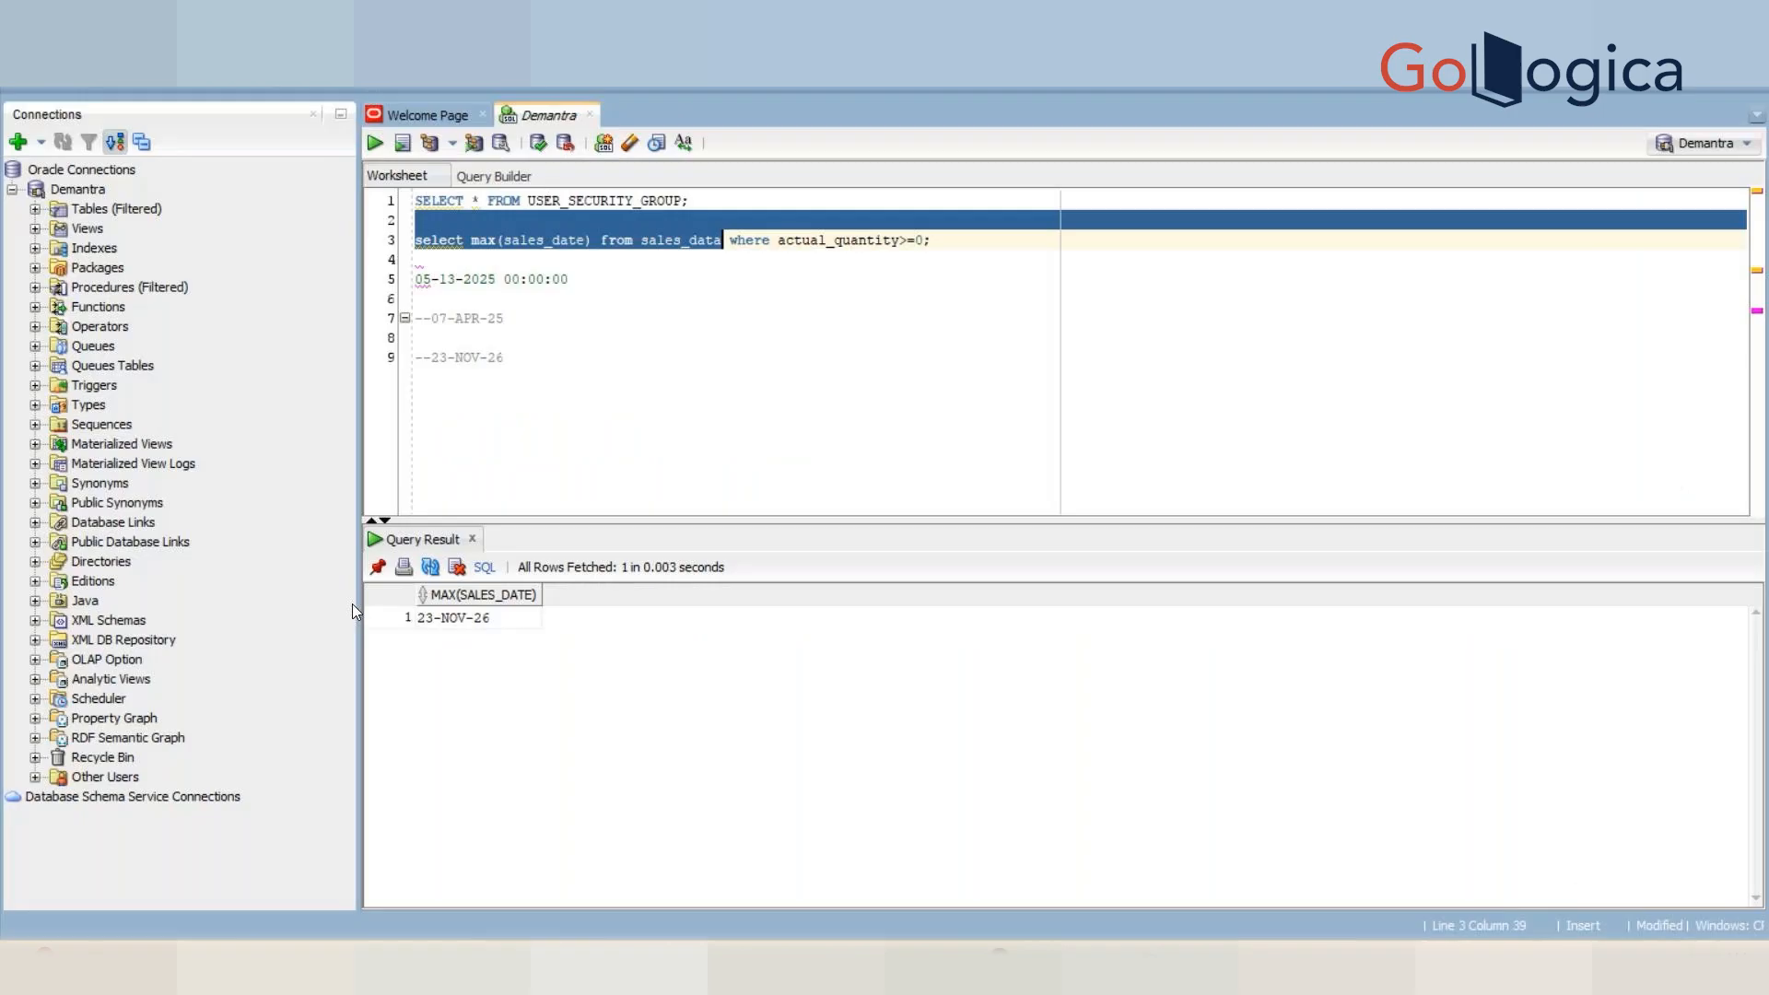
- Switch to SQL Developer and filter the Demantra connection's Procedures by NAME LIKE %MONTH%
left_click(95, 287)
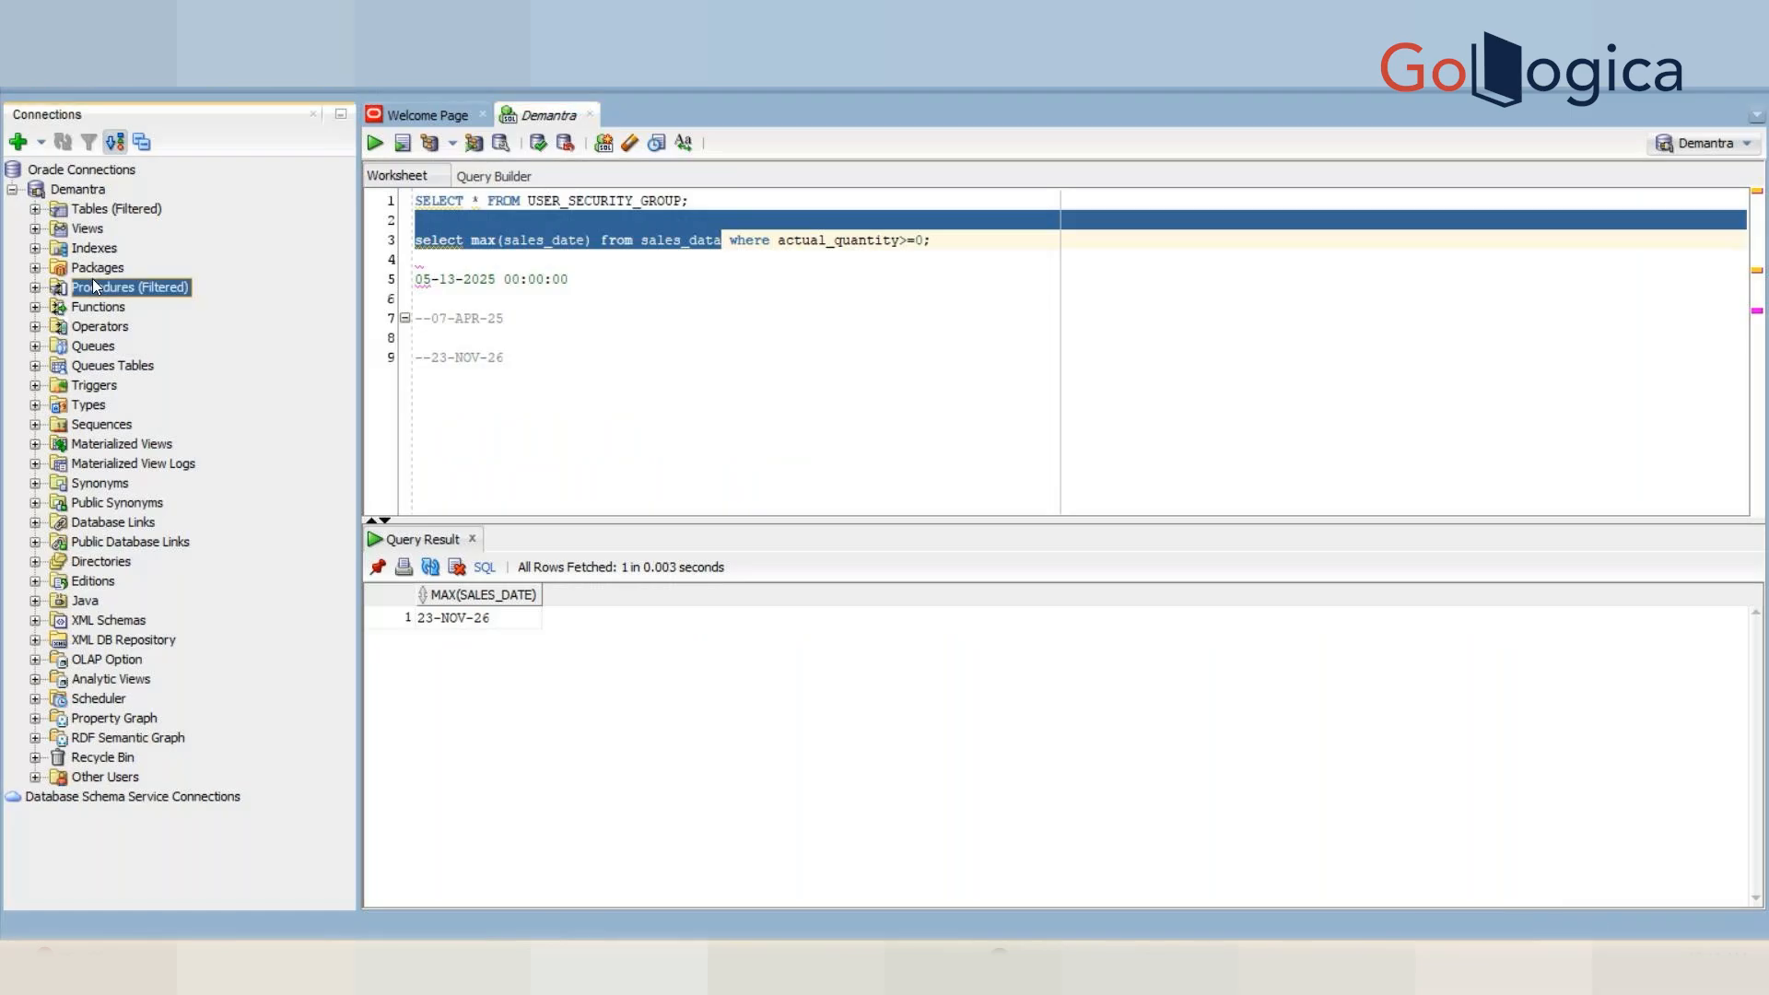
left_click(89, 143)
type("%MONTH%")
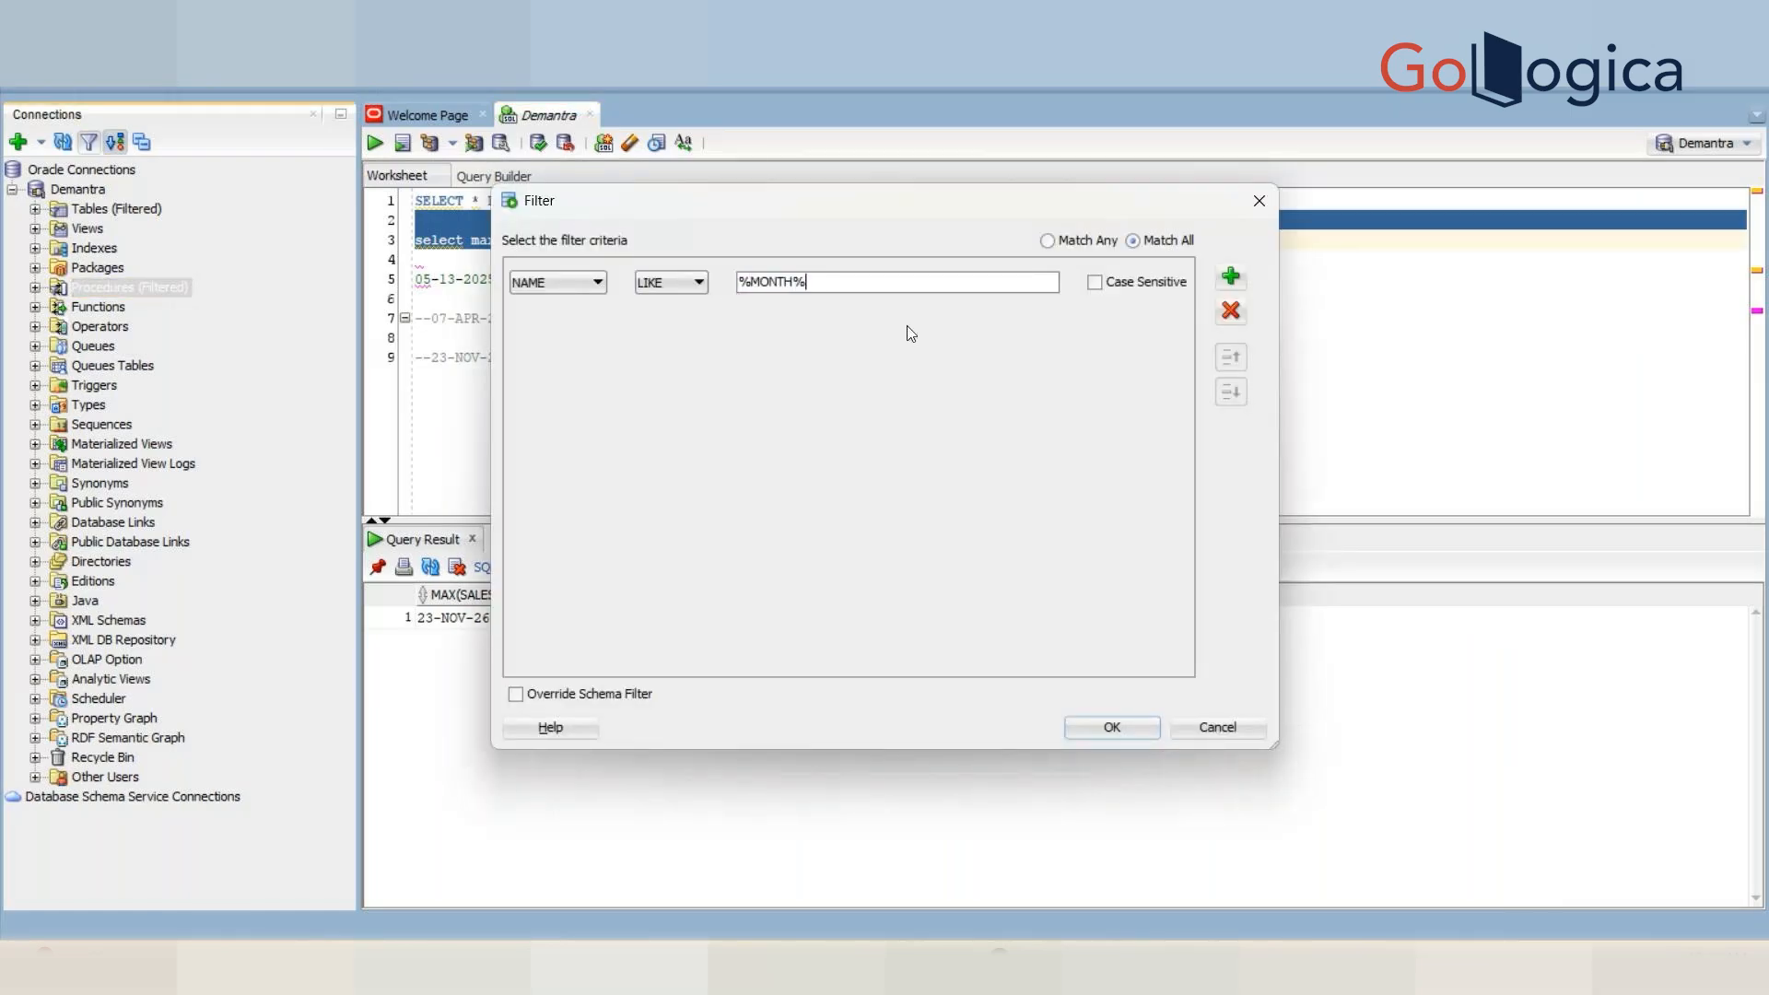
left_click(1077, 244)
left_click(1110, 728)
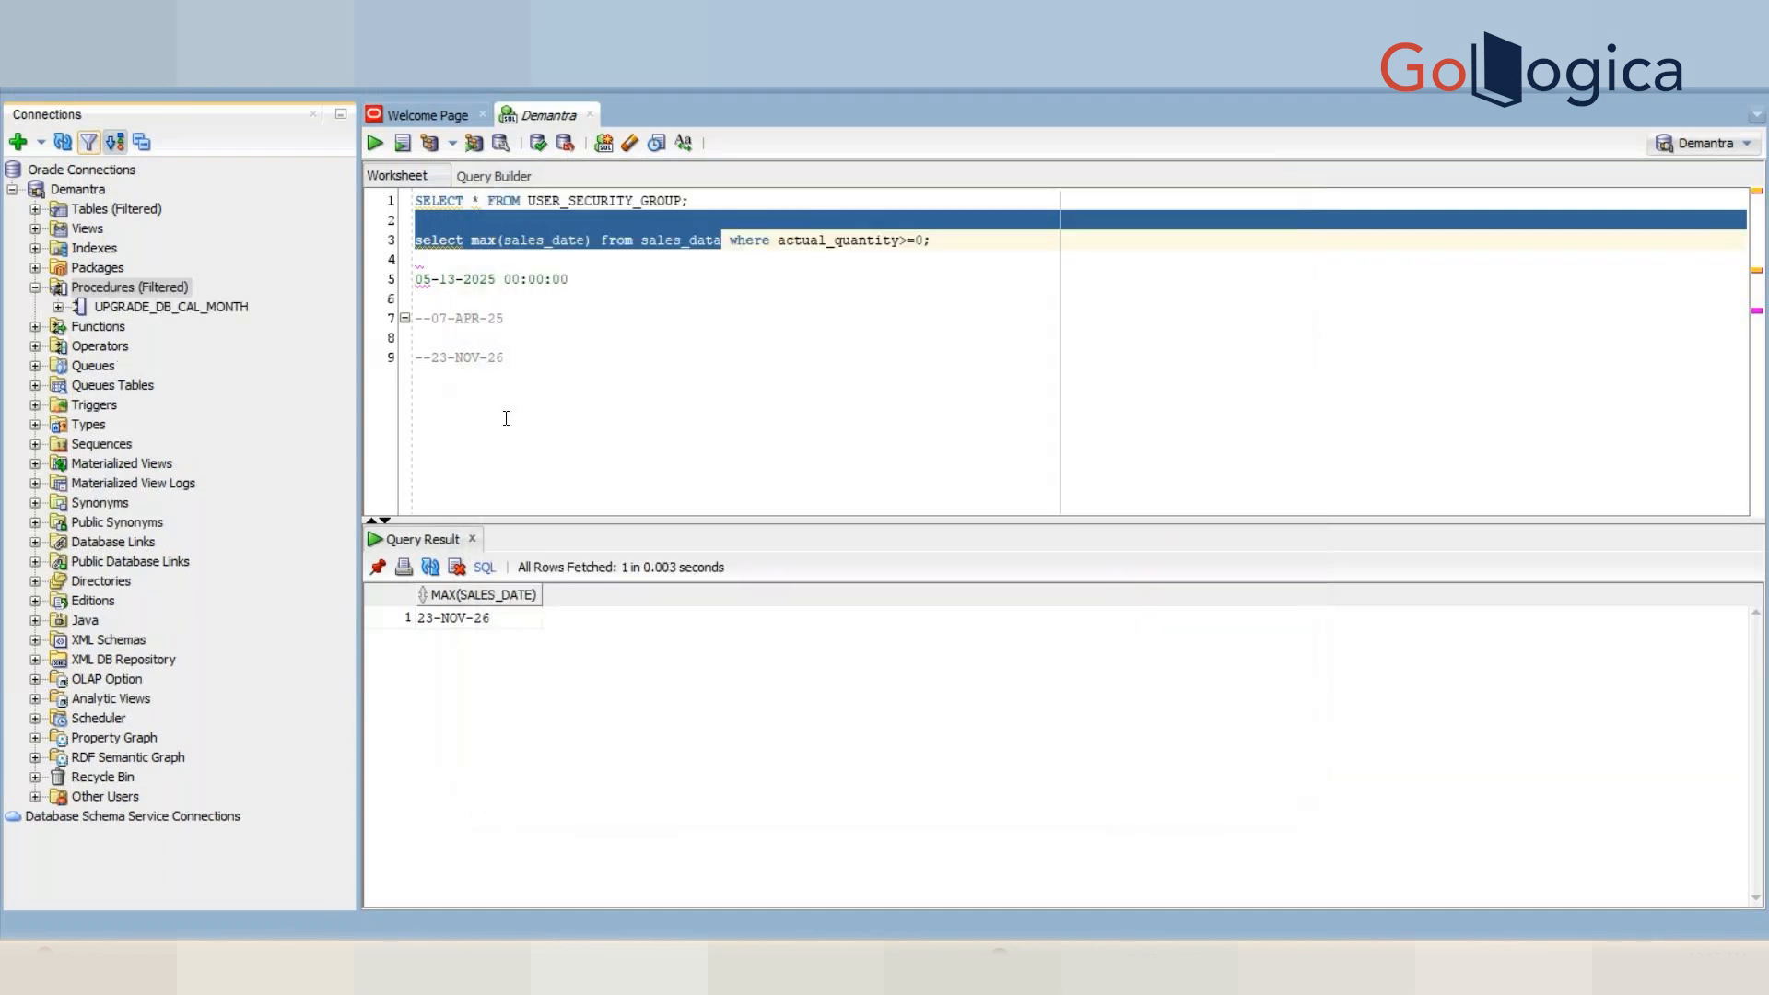
- Open the UPGRADE_DB_CAL_MONTH procedure and copy its name from the code
left_click(154, 308)
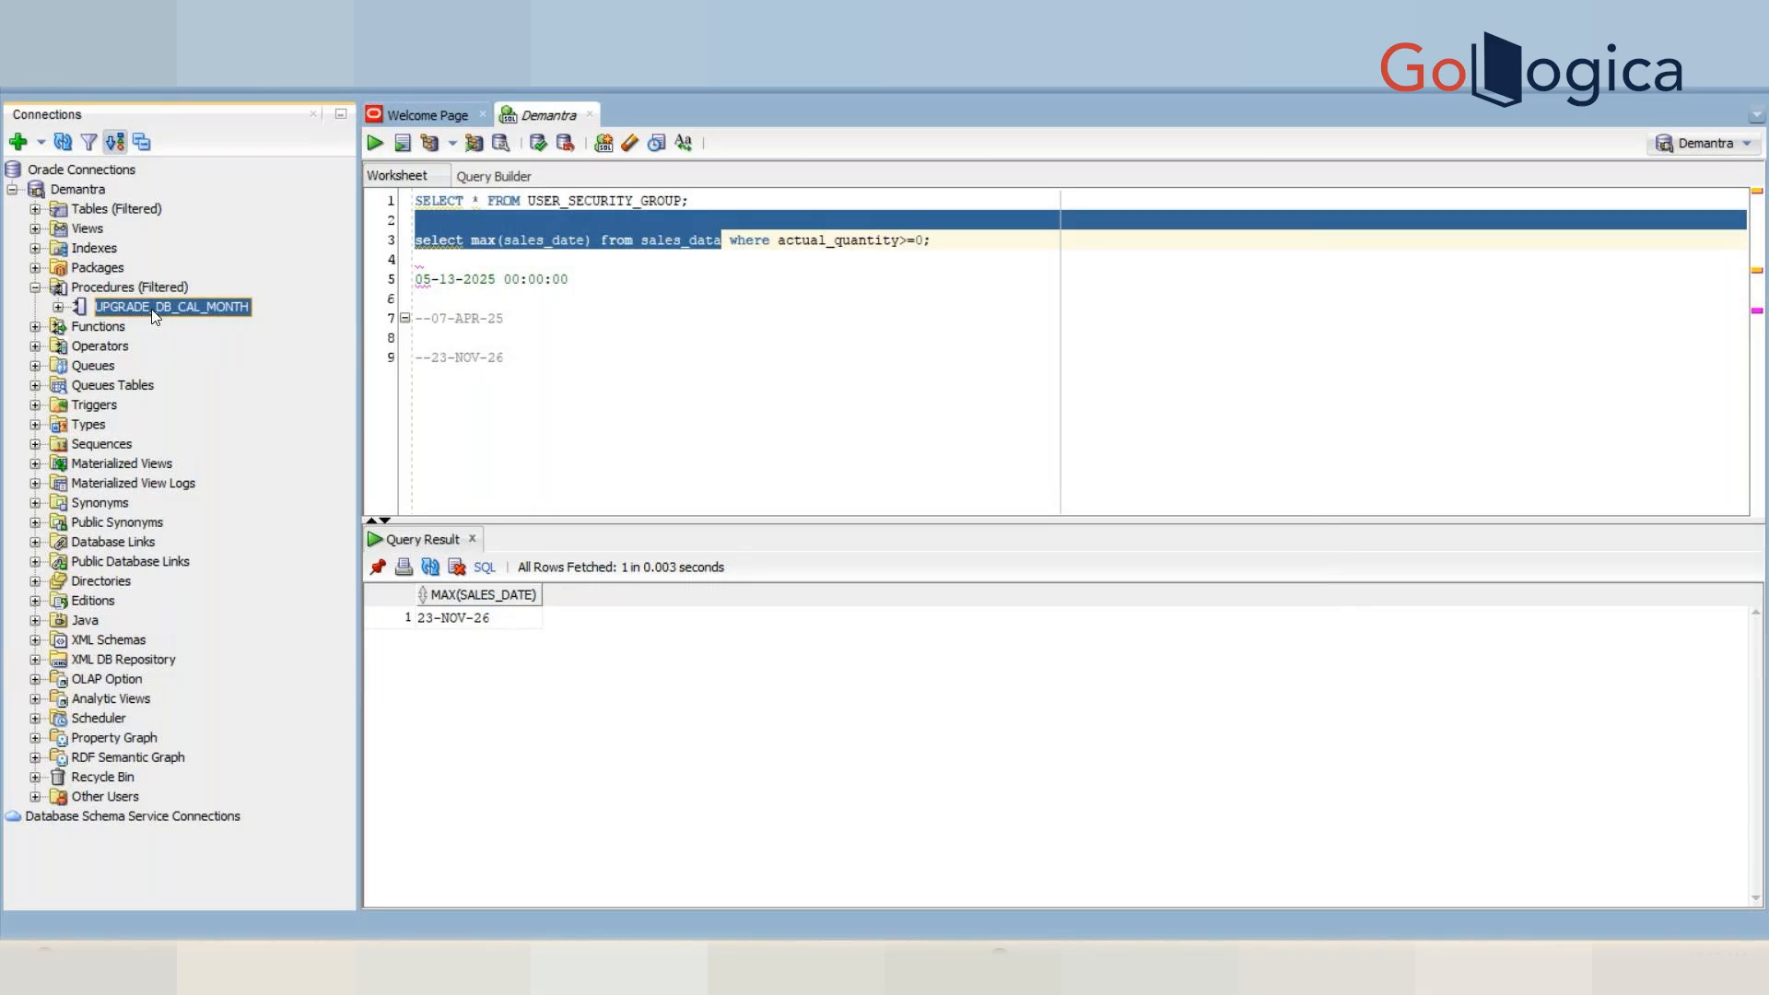
double_click(154, 310)
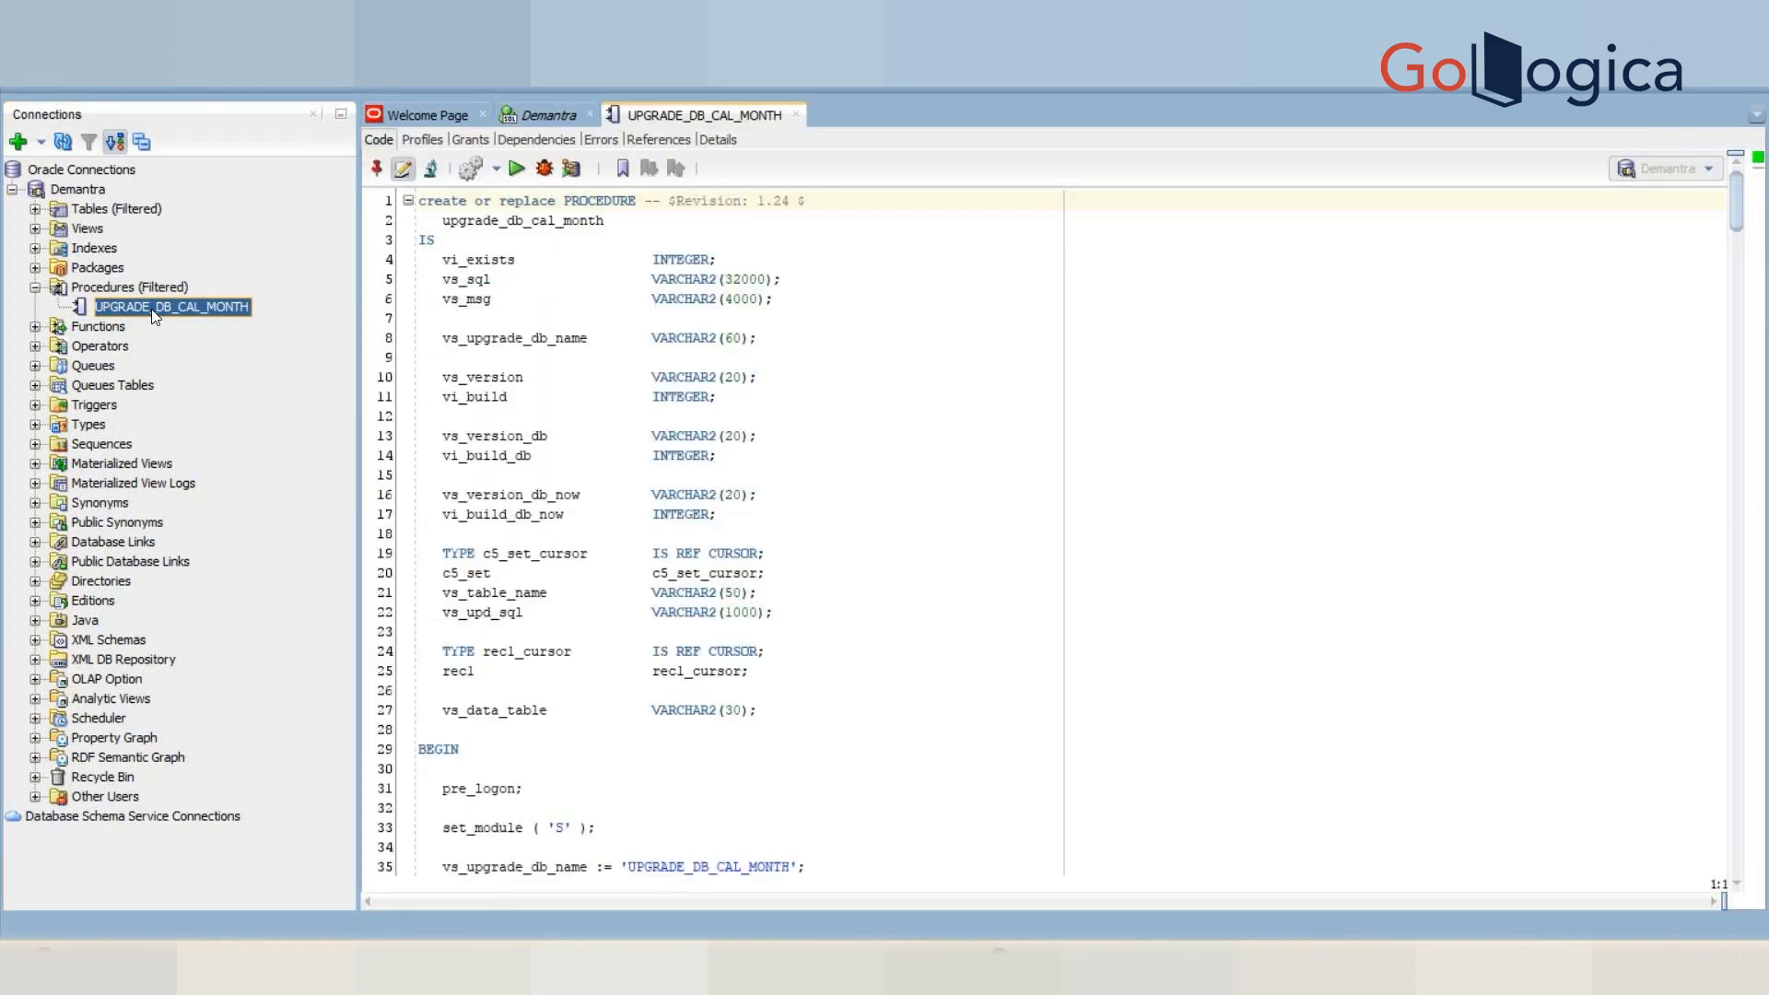
double_click(523, 222)
key("ctrl+c")
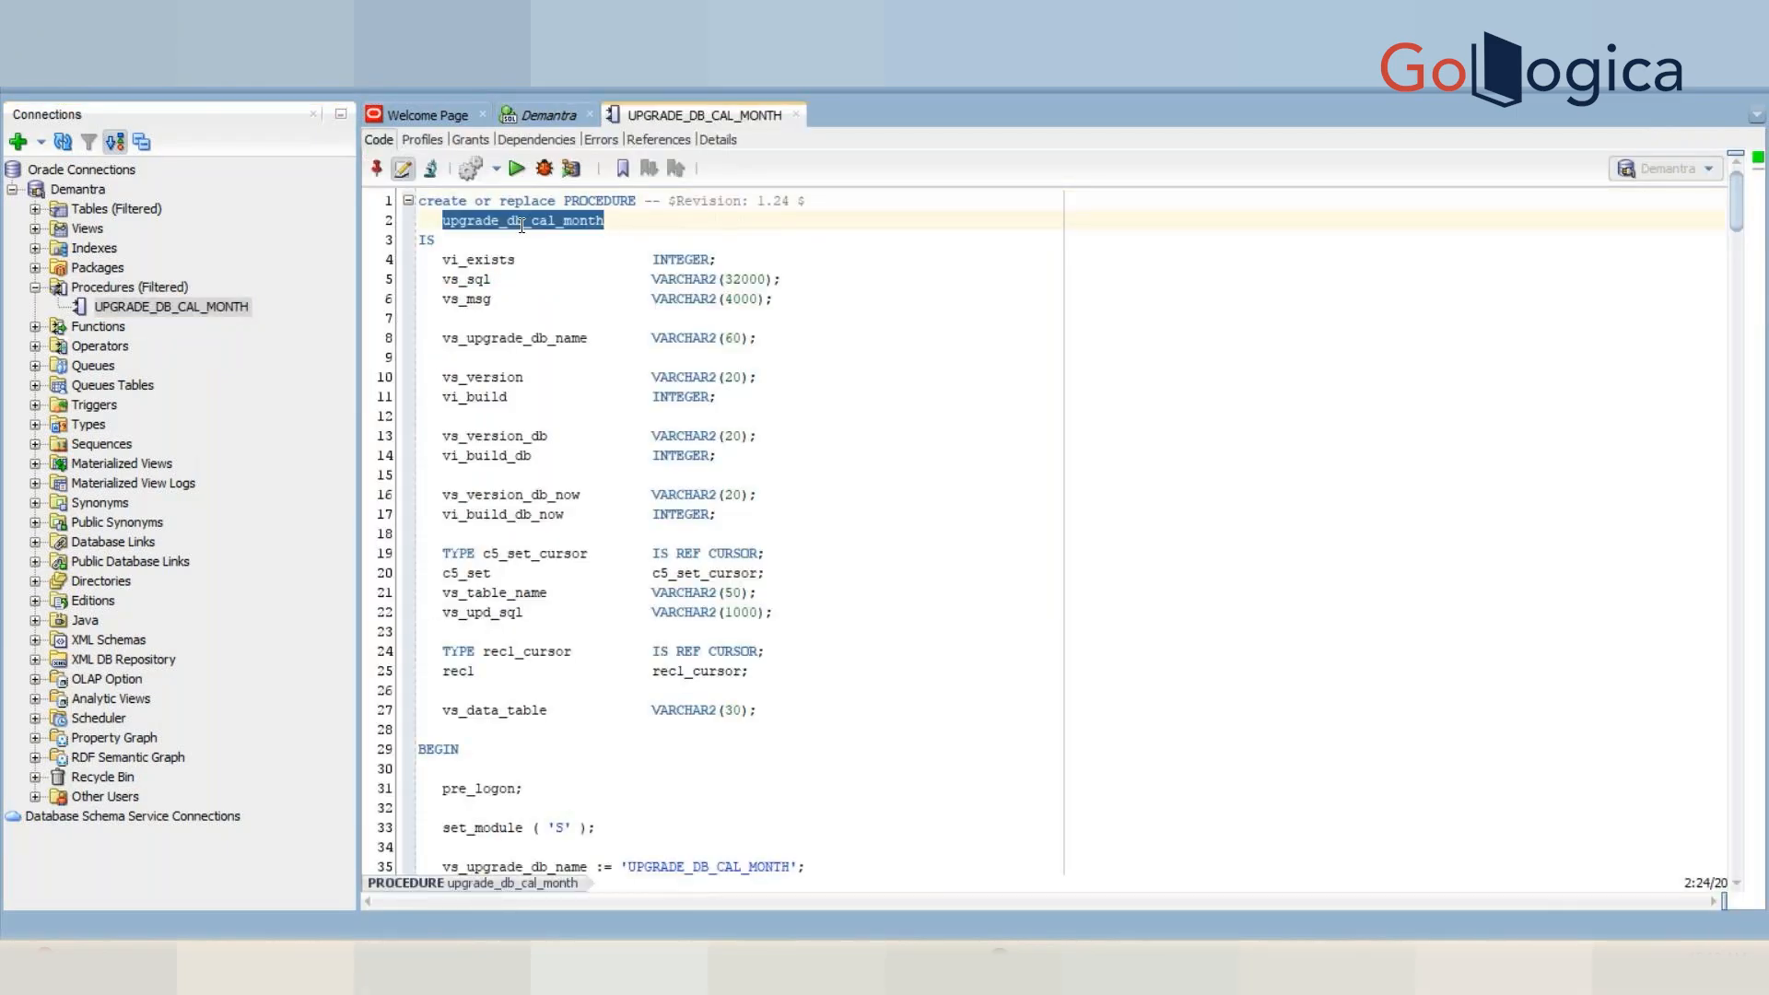
- Switch to Chrome and search Google for the copied procedure name upgrade_db_cal_month
key("alt+Tab")
key("ctrl+v")
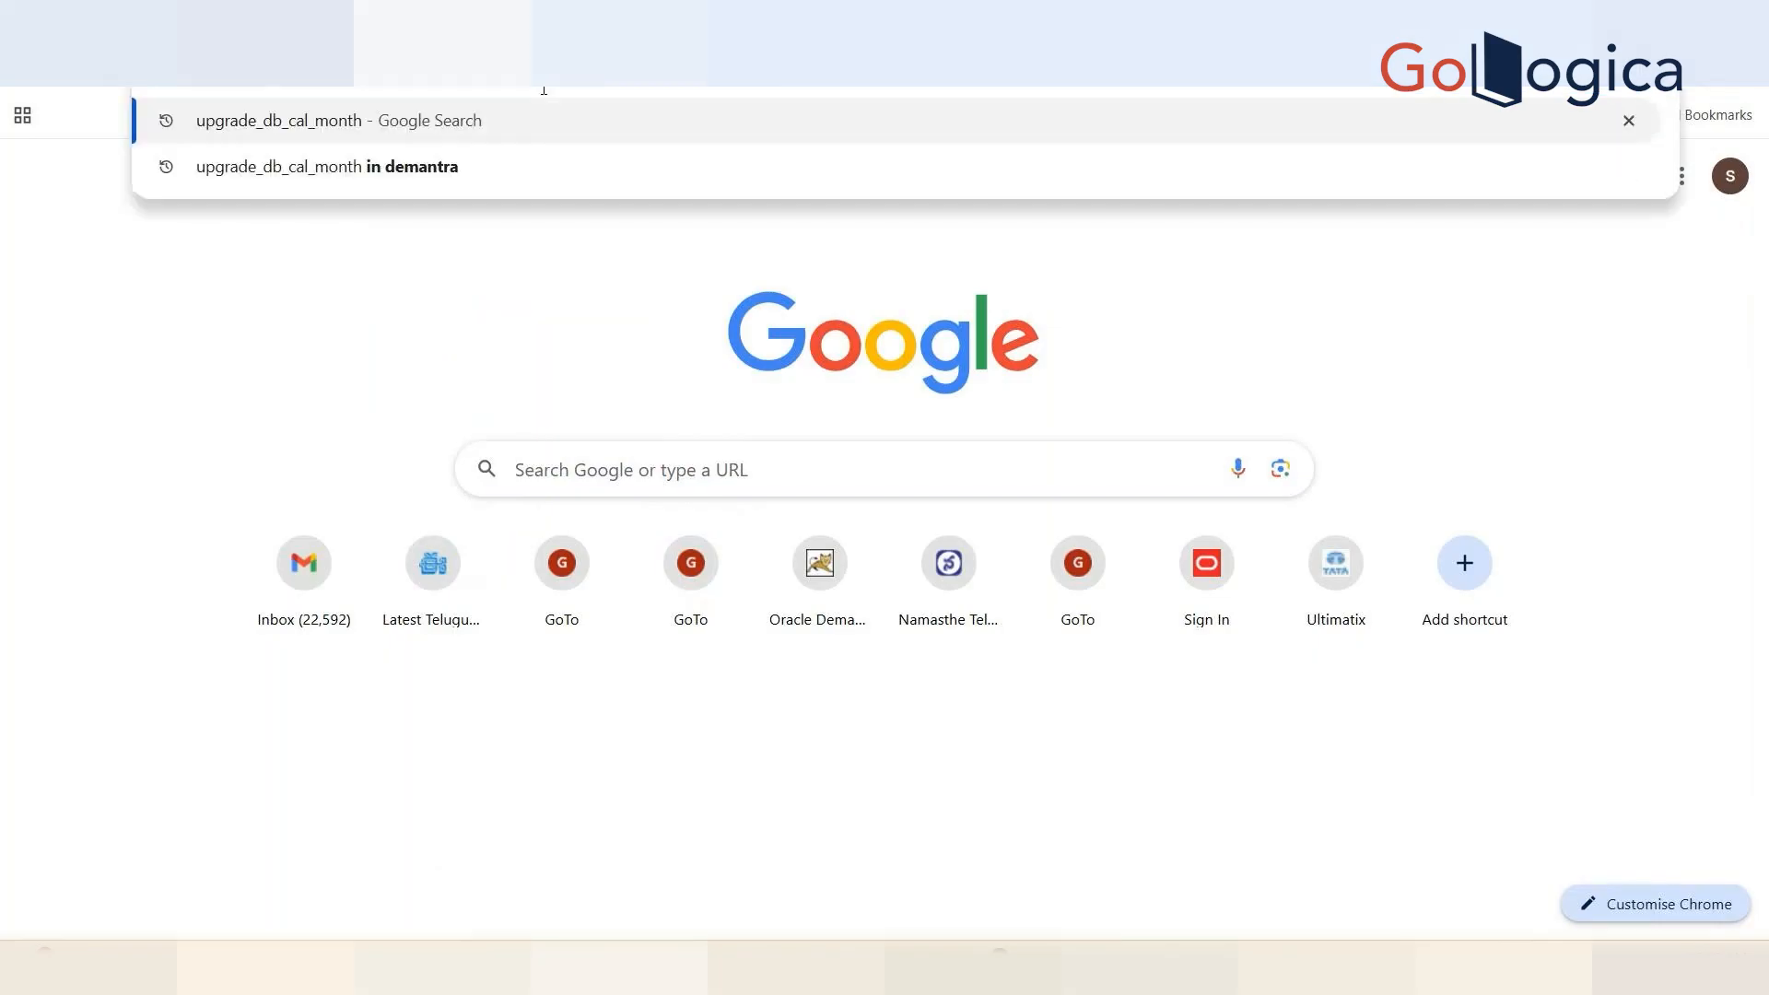
key("Return")
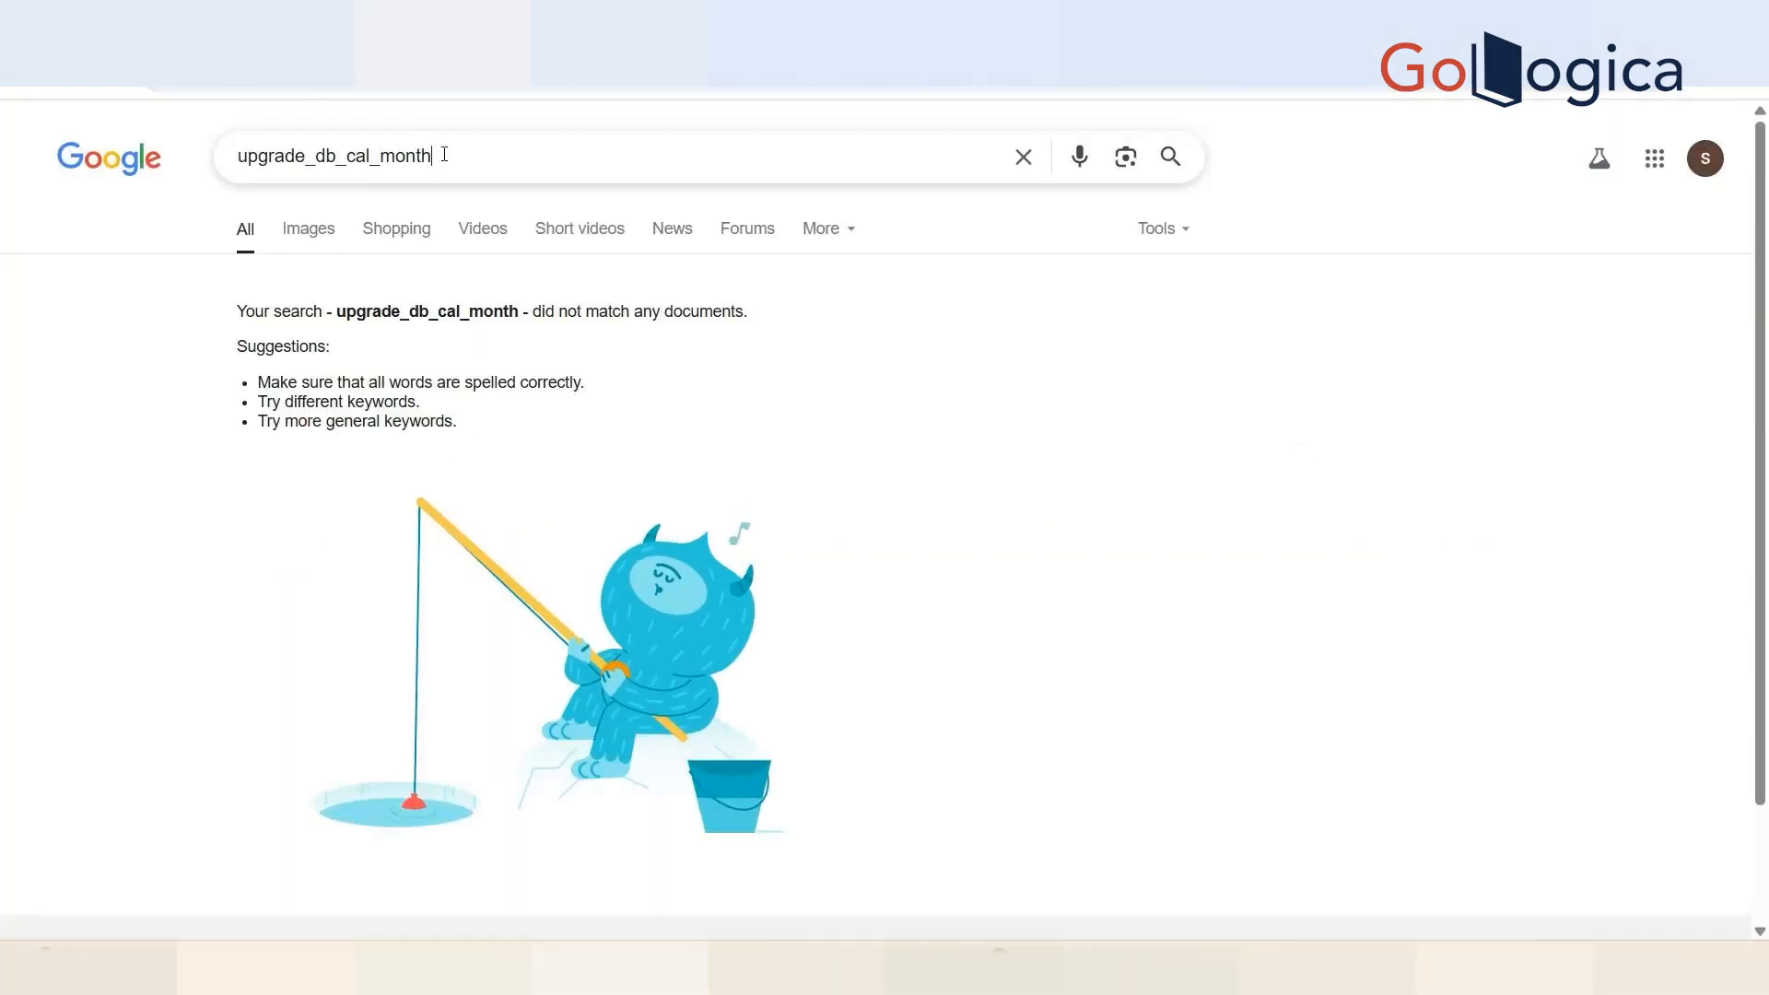
- Replace the Google search with "demantra how to upgrade db_cal_month"
double_click(444, 153)
type("demantra ")
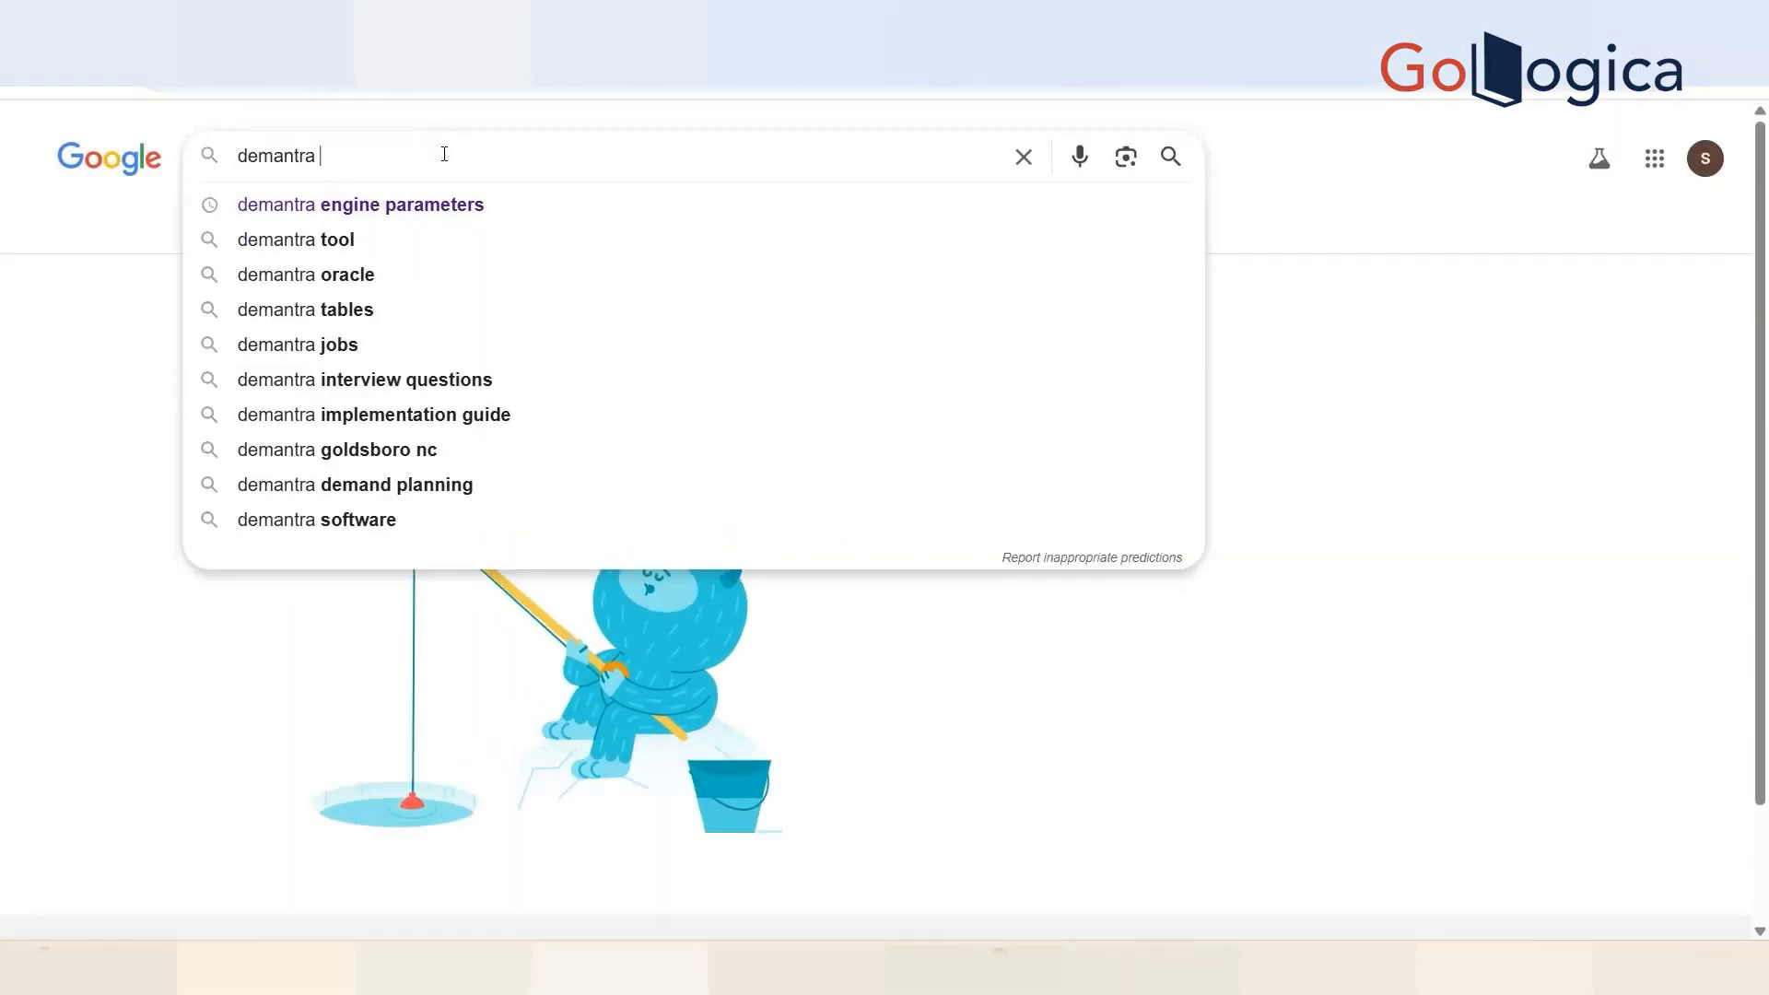
type("how to")
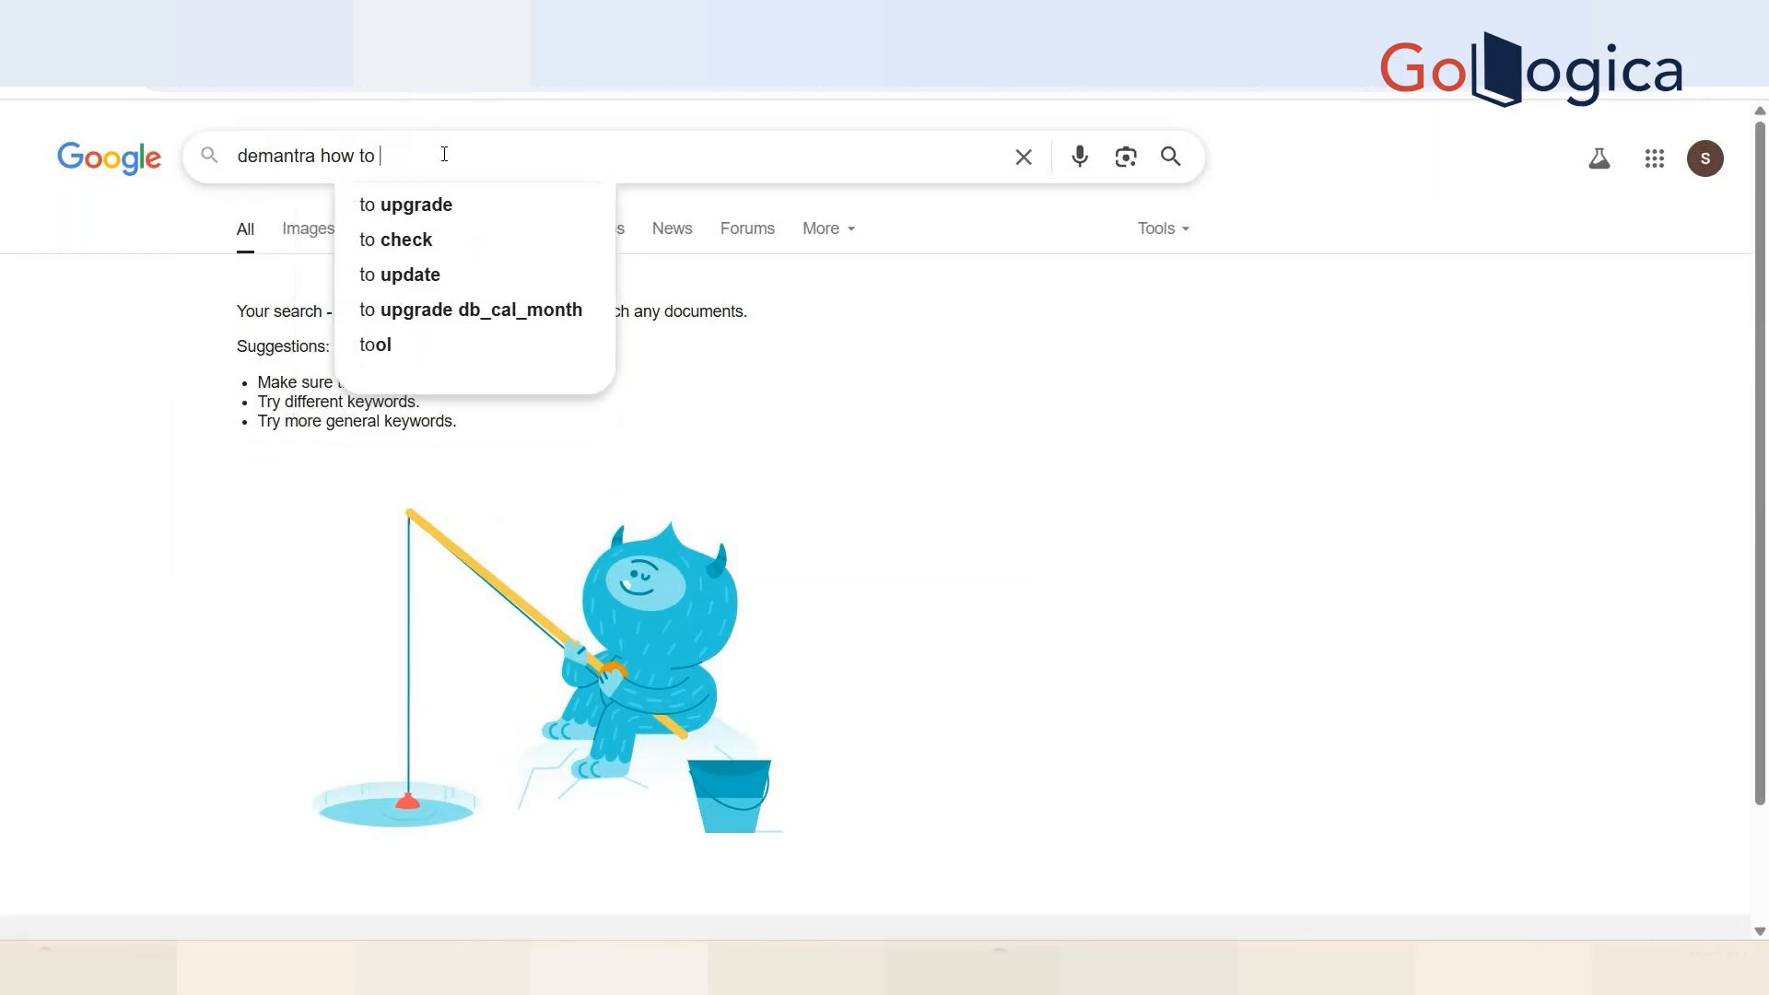
left_click(446, 347)
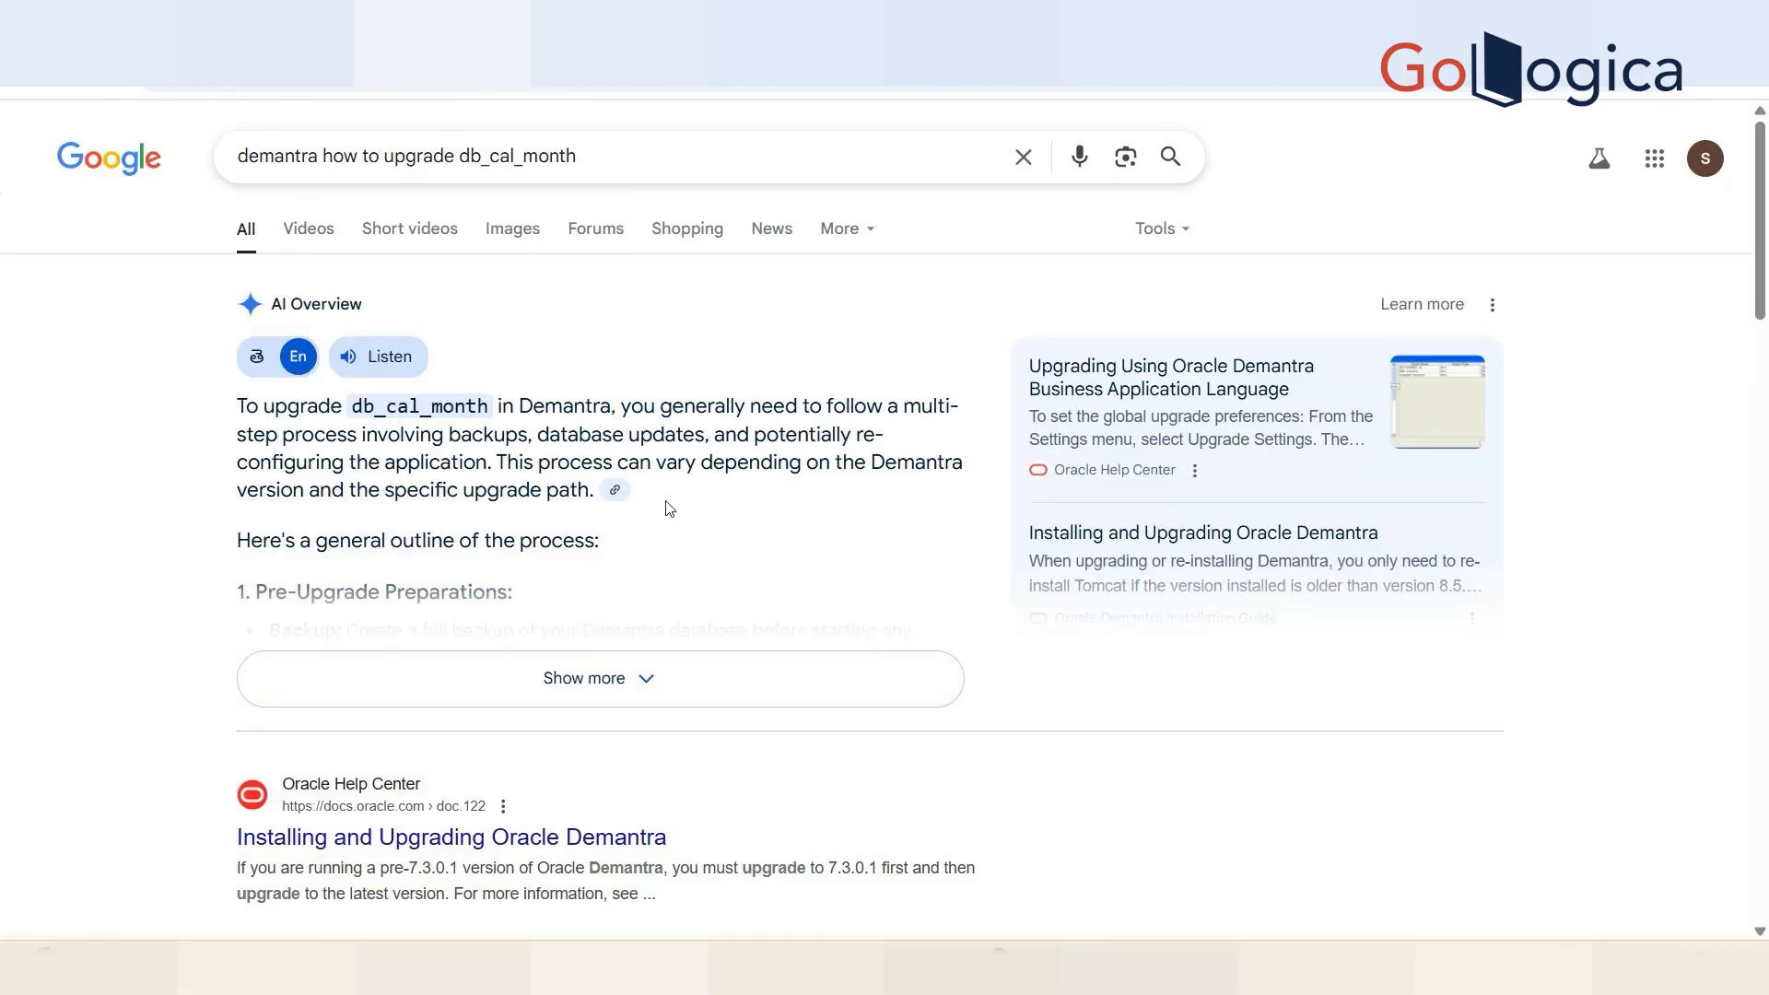
- Expand the AI overview, look through the search results and open "Installing and Upgrading Oracle Demantra"
left_click(647, 675)
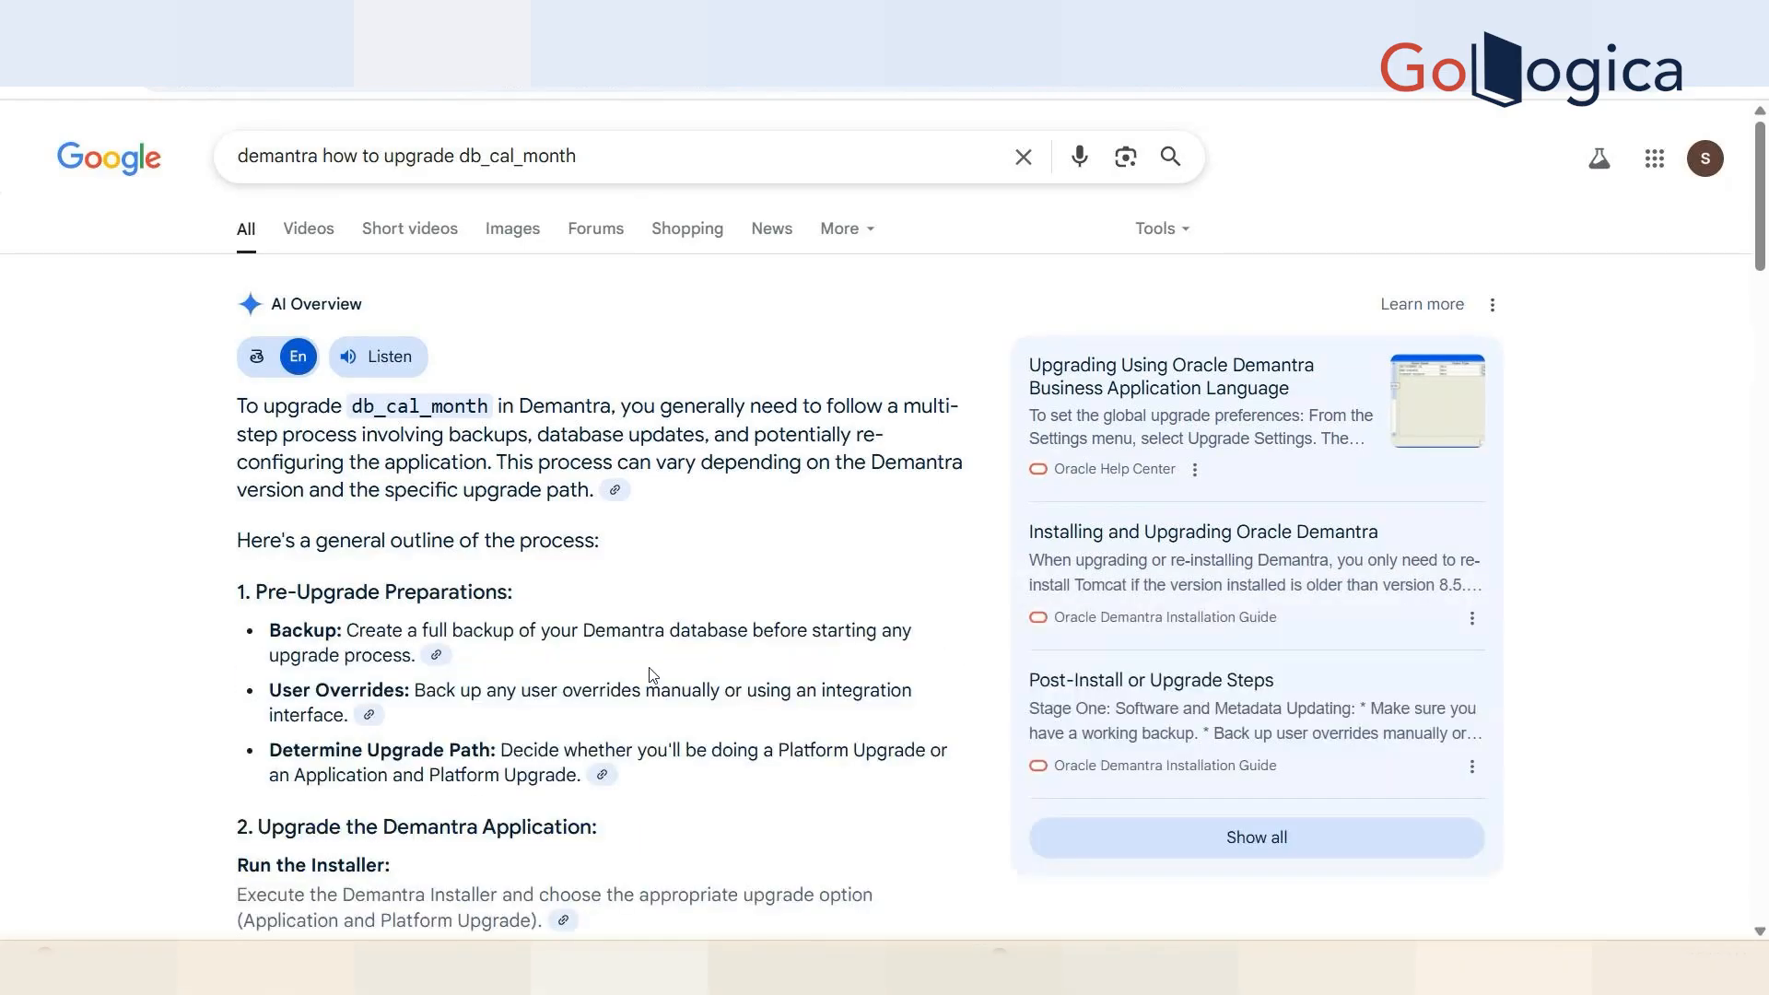
left_click_drag(1764, 214, 1766, 376)
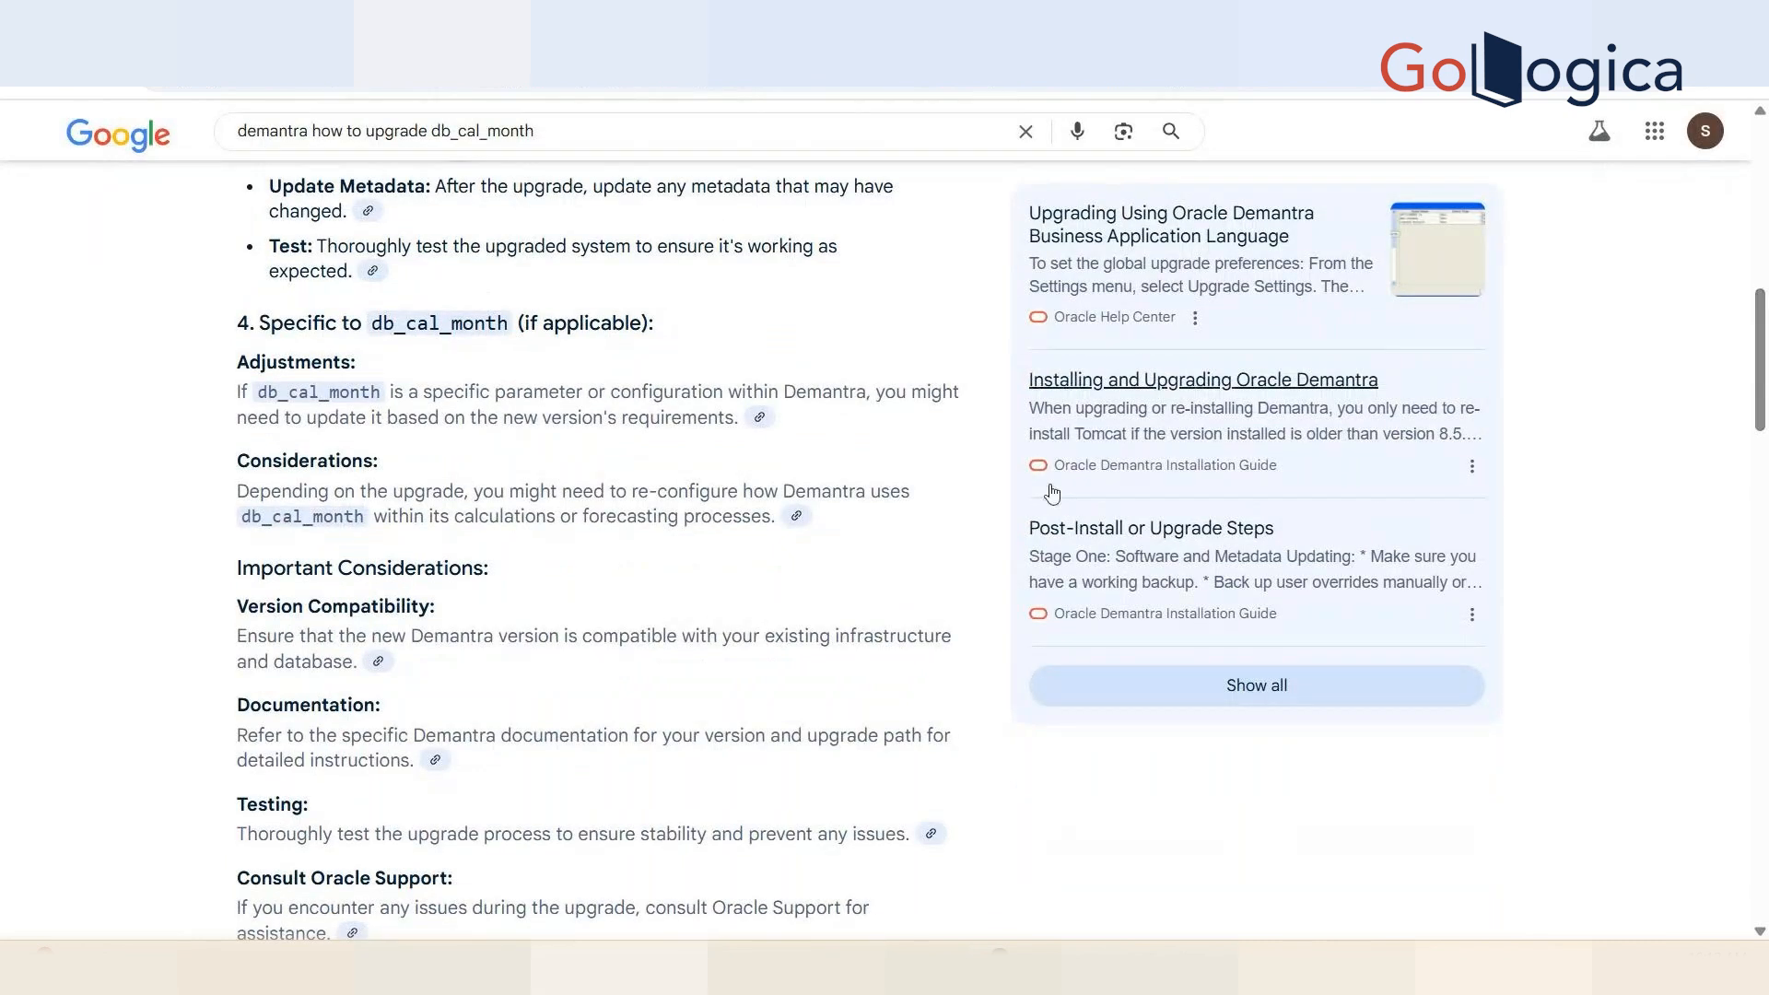
left_click_drag(1764, 361, 1765, 578)
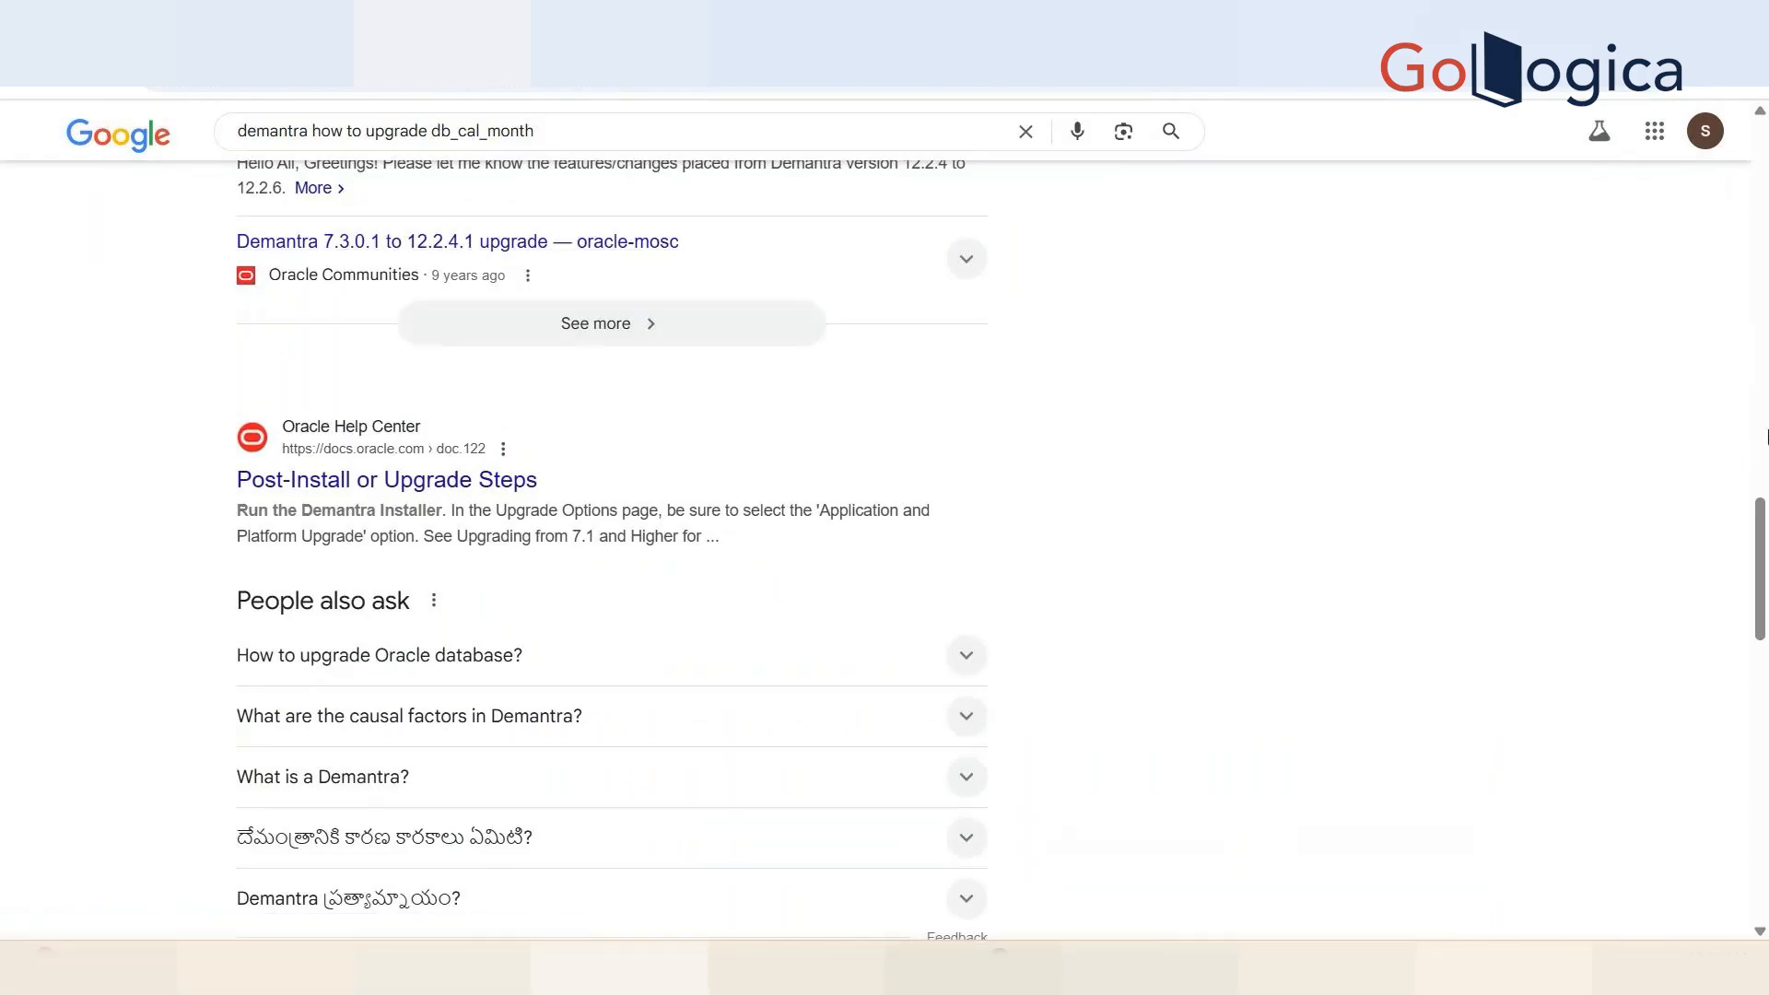
left_click(1764, 475)
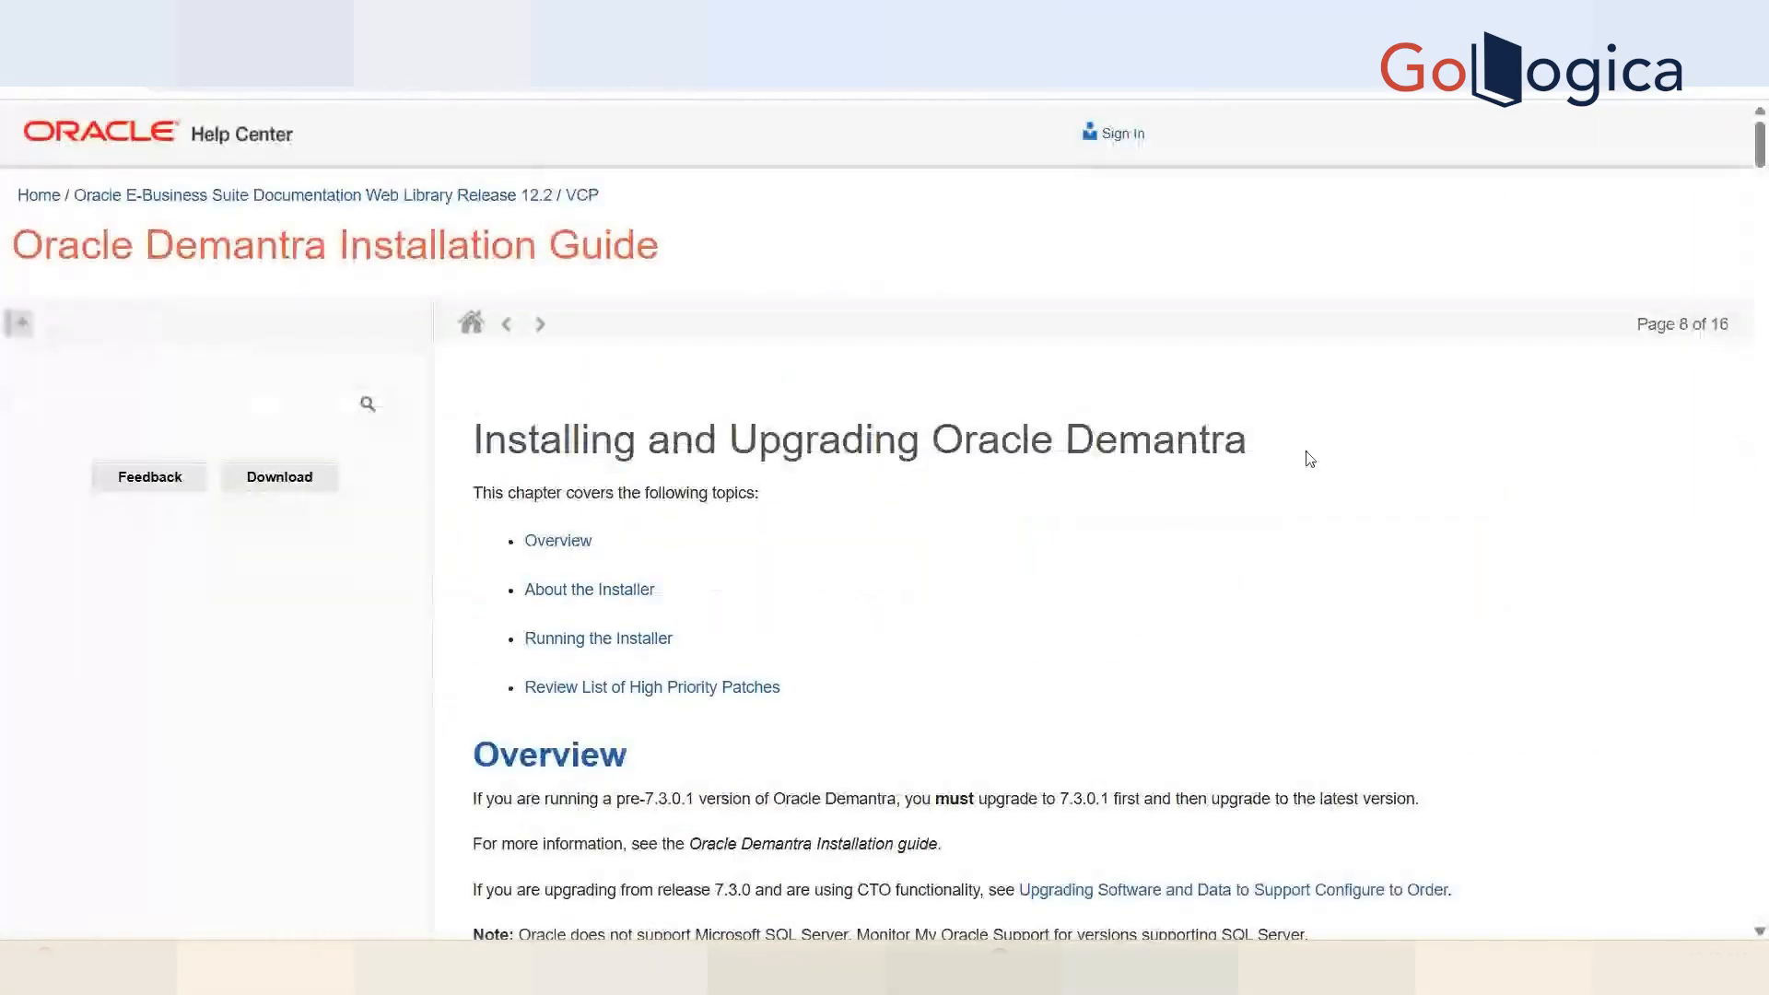
- Search Google for "demantra user gu" to look for the Demantra user guide
left_click(253, 74)
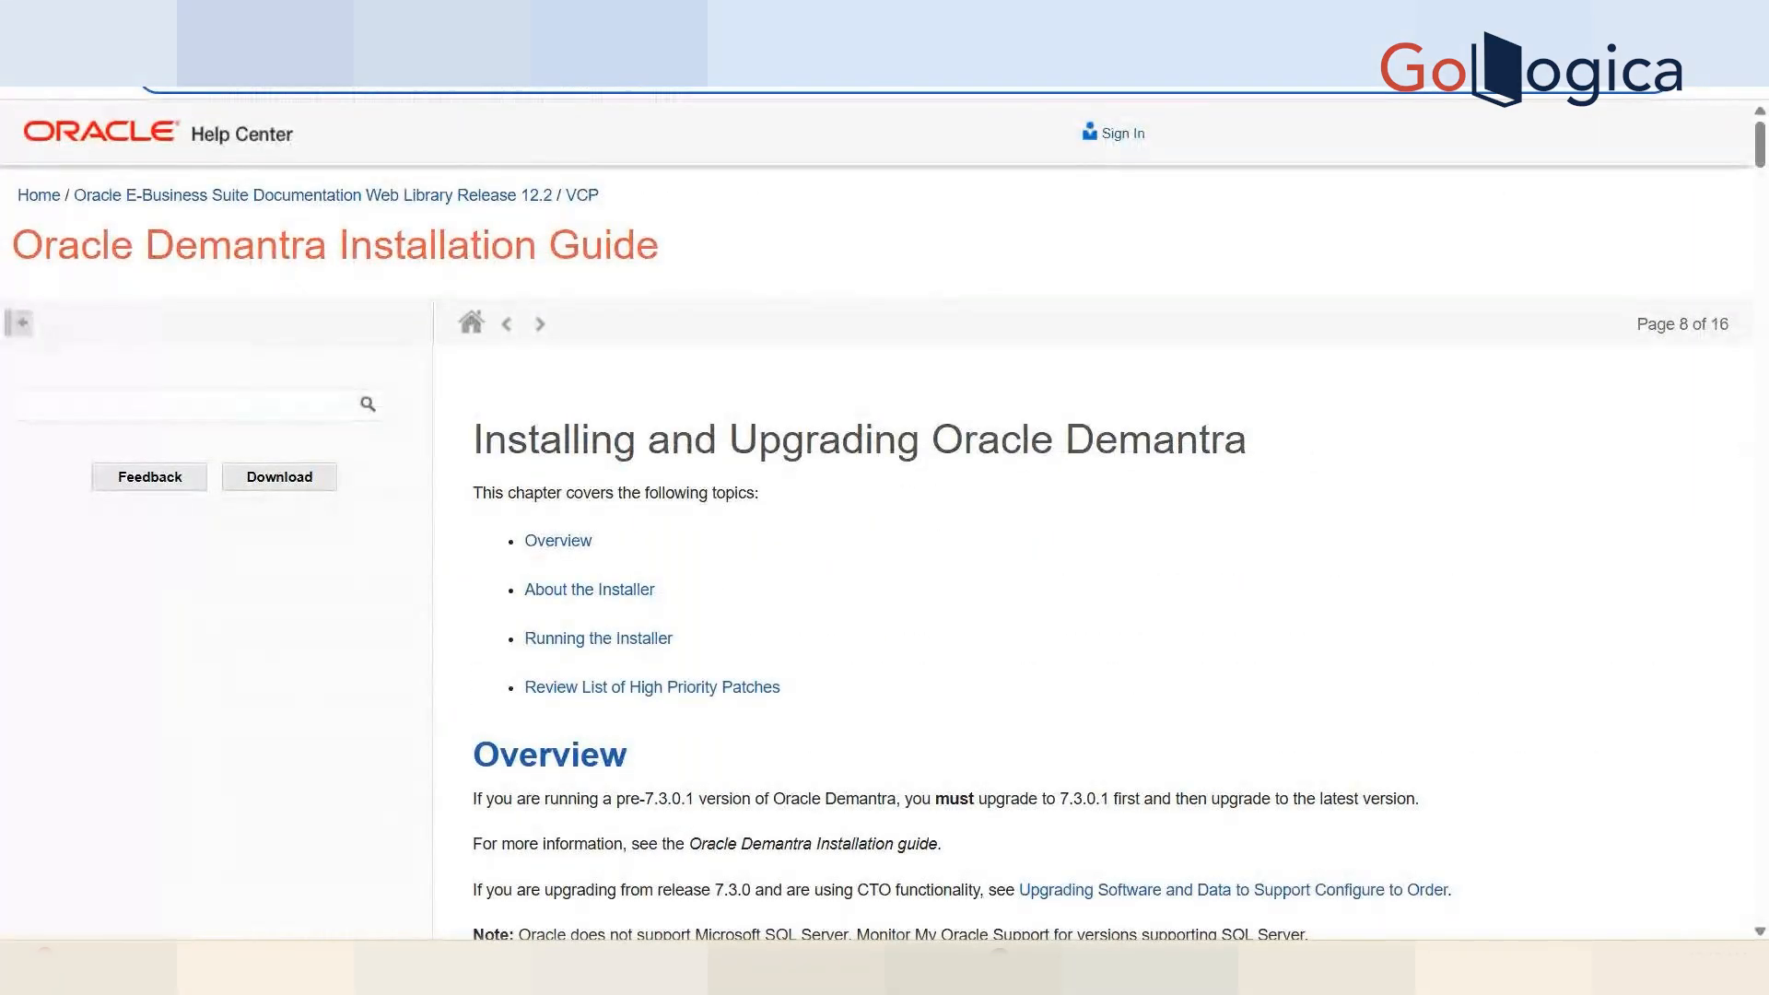
type("demantra")
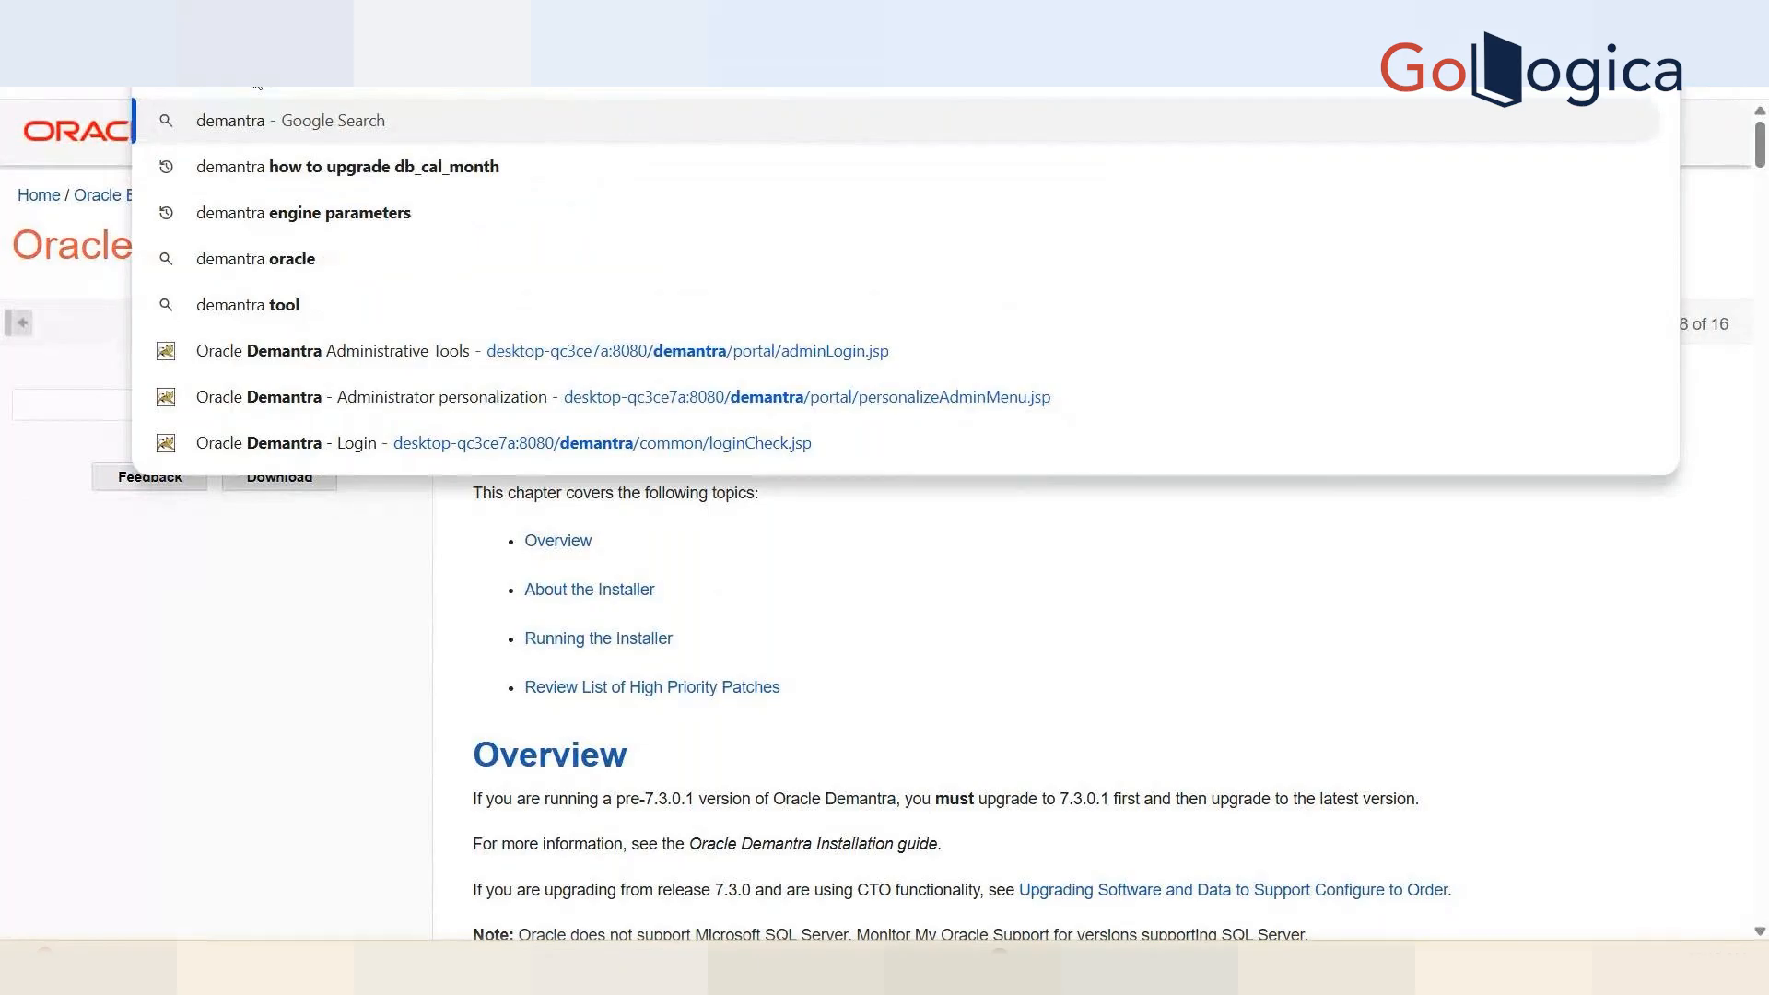
type(" user gu")
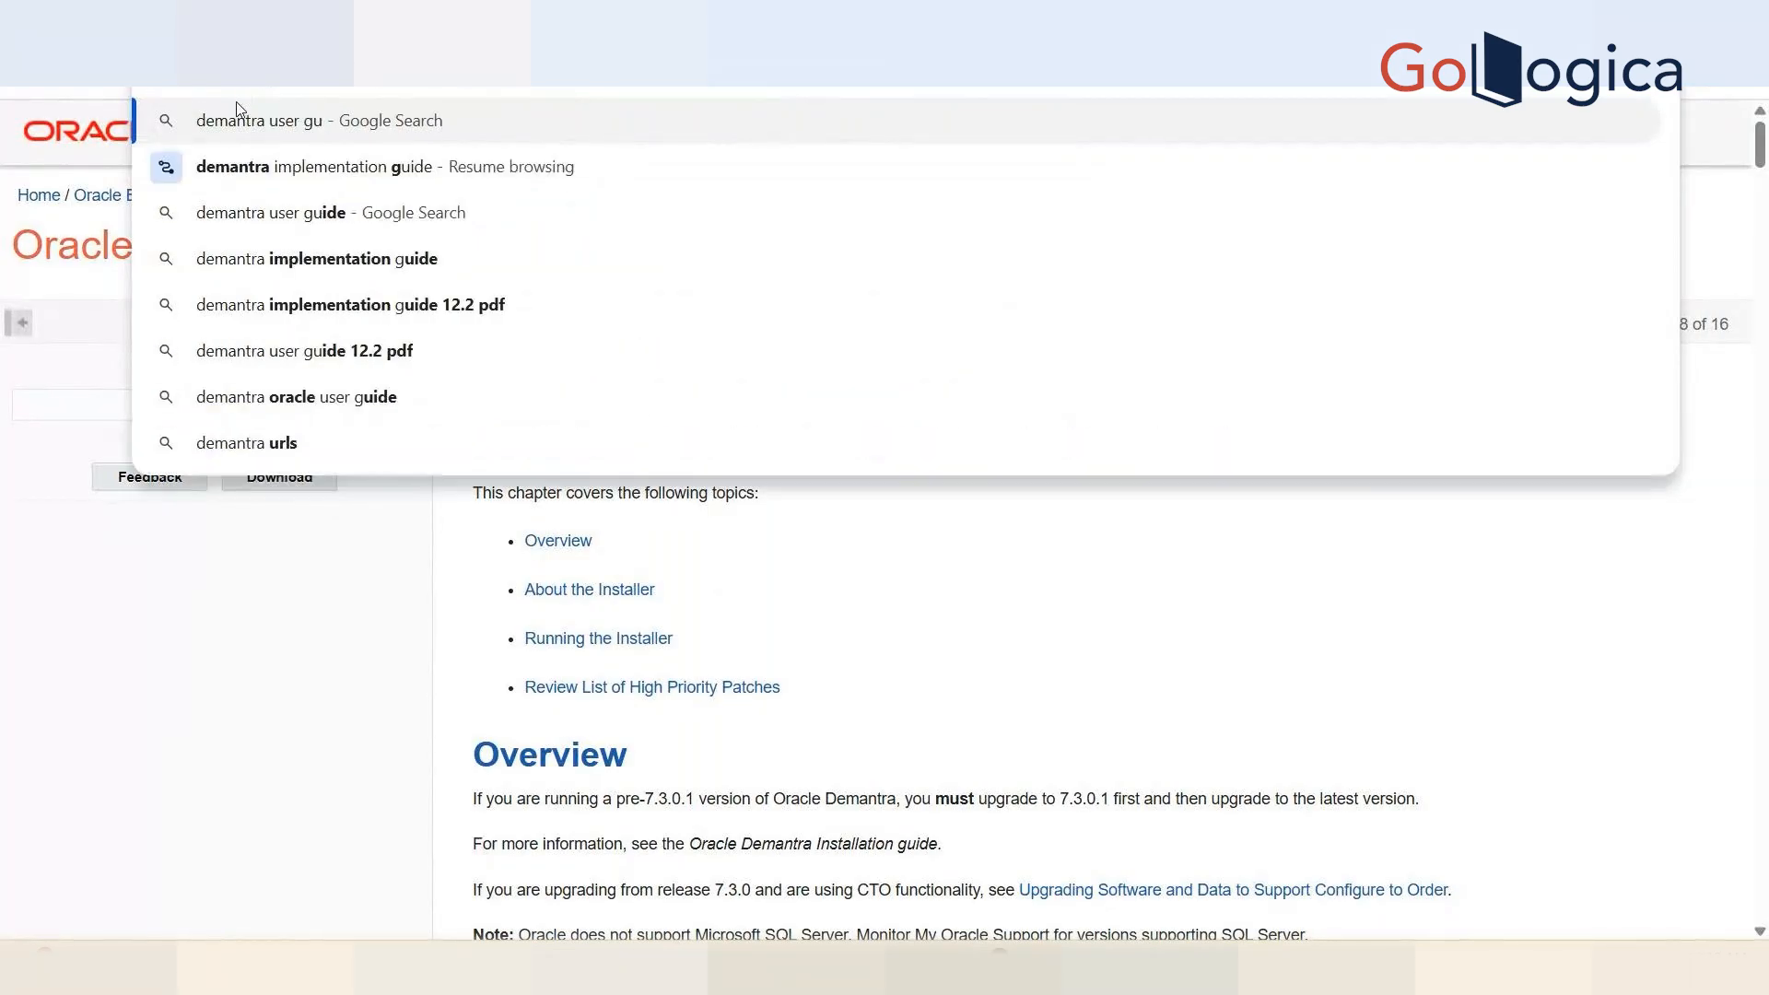
key("Return")
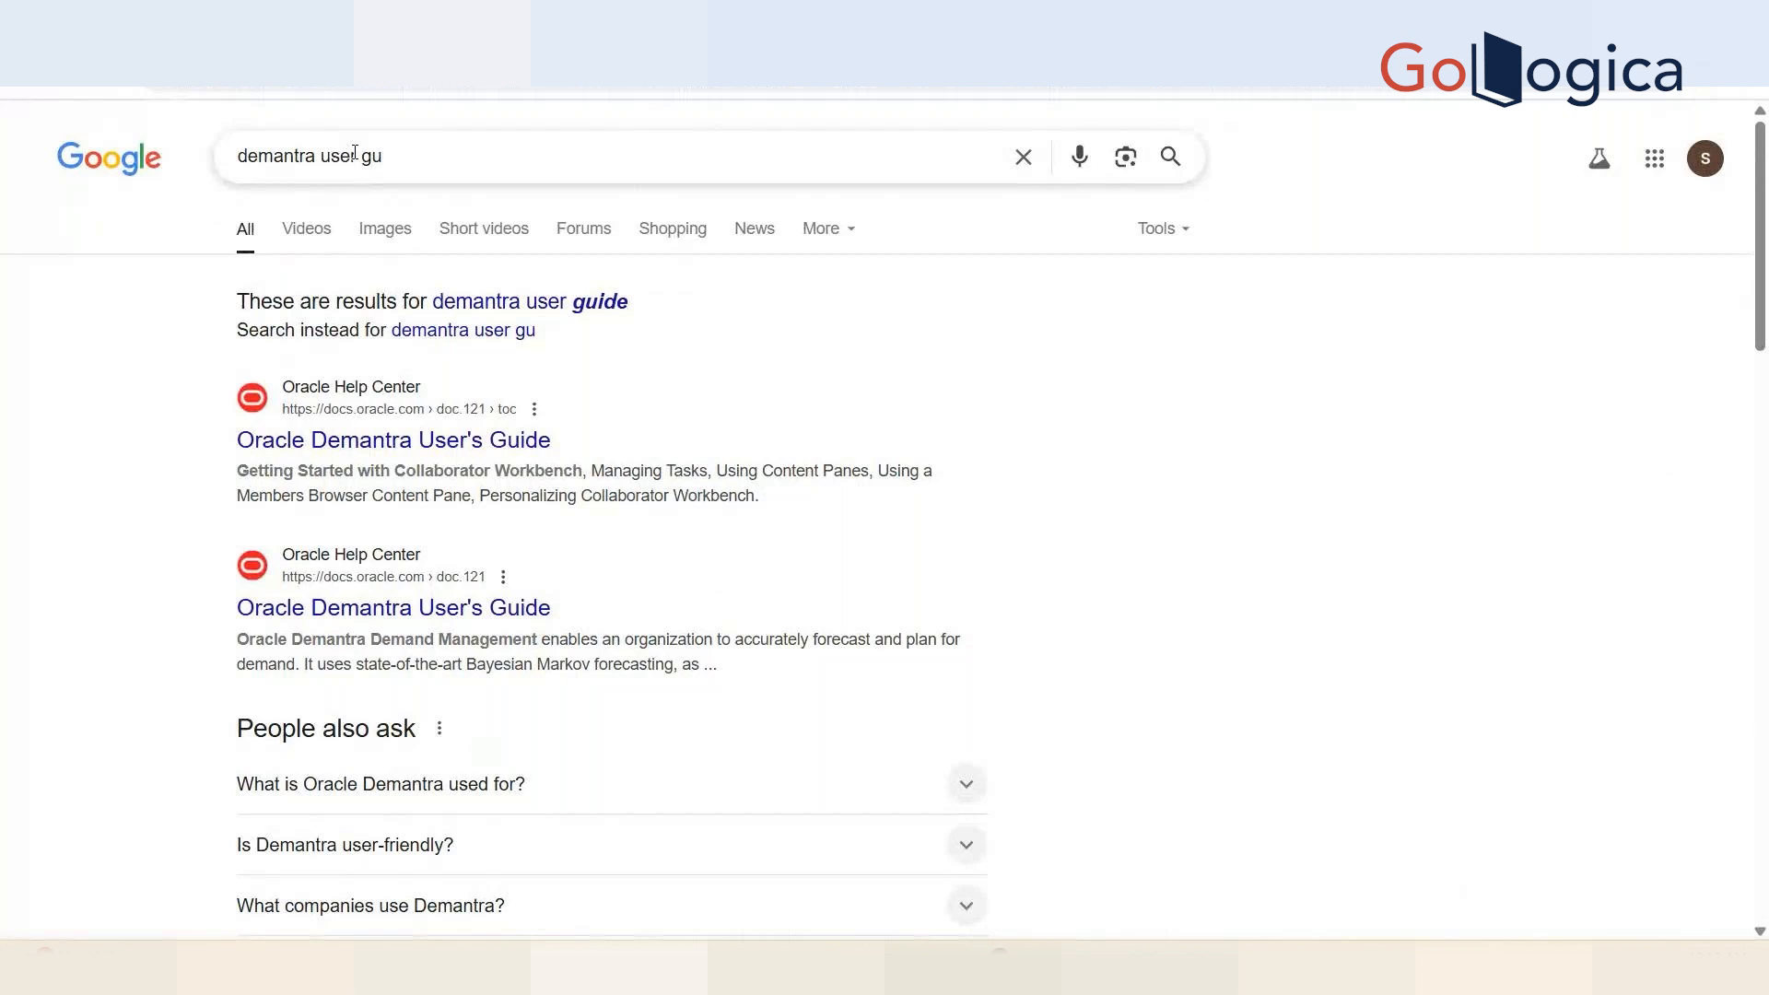
- Search Google for "demantra implementation guide" and open the Oracle Help Center doc.121 Oracle Demantra Implementation Guide
triple_click(354, 154)
type("demantra im")
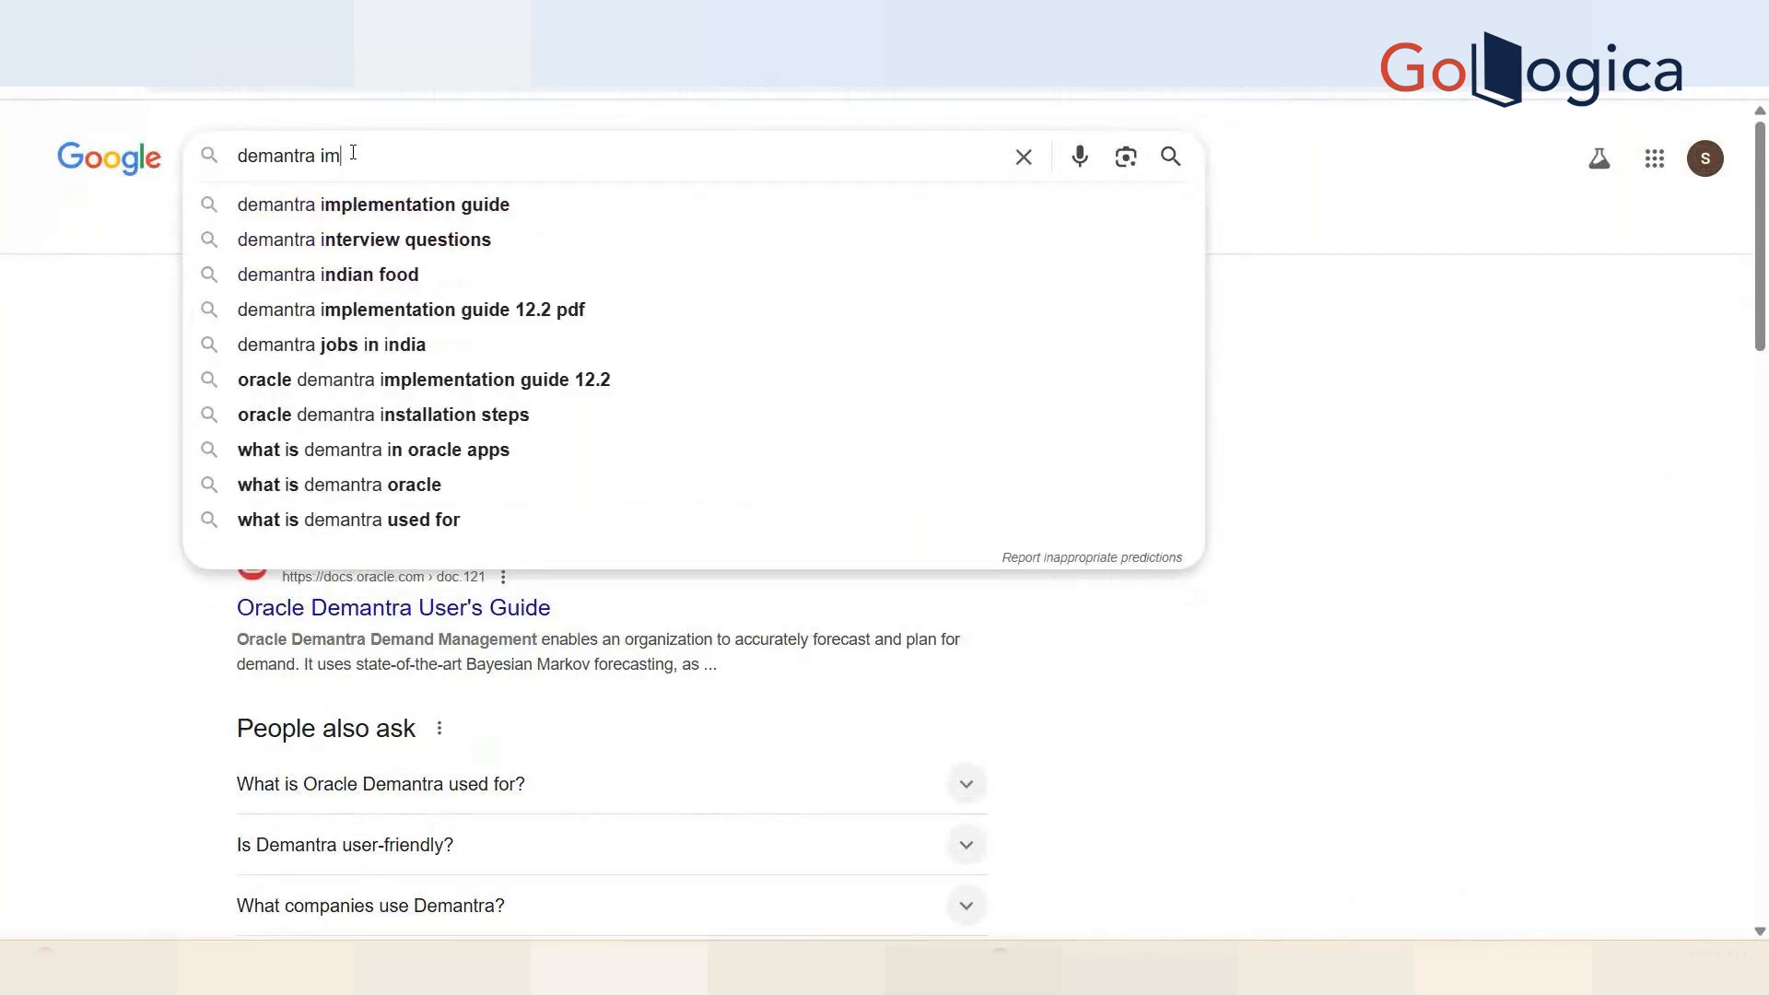
left_click(445, 209)
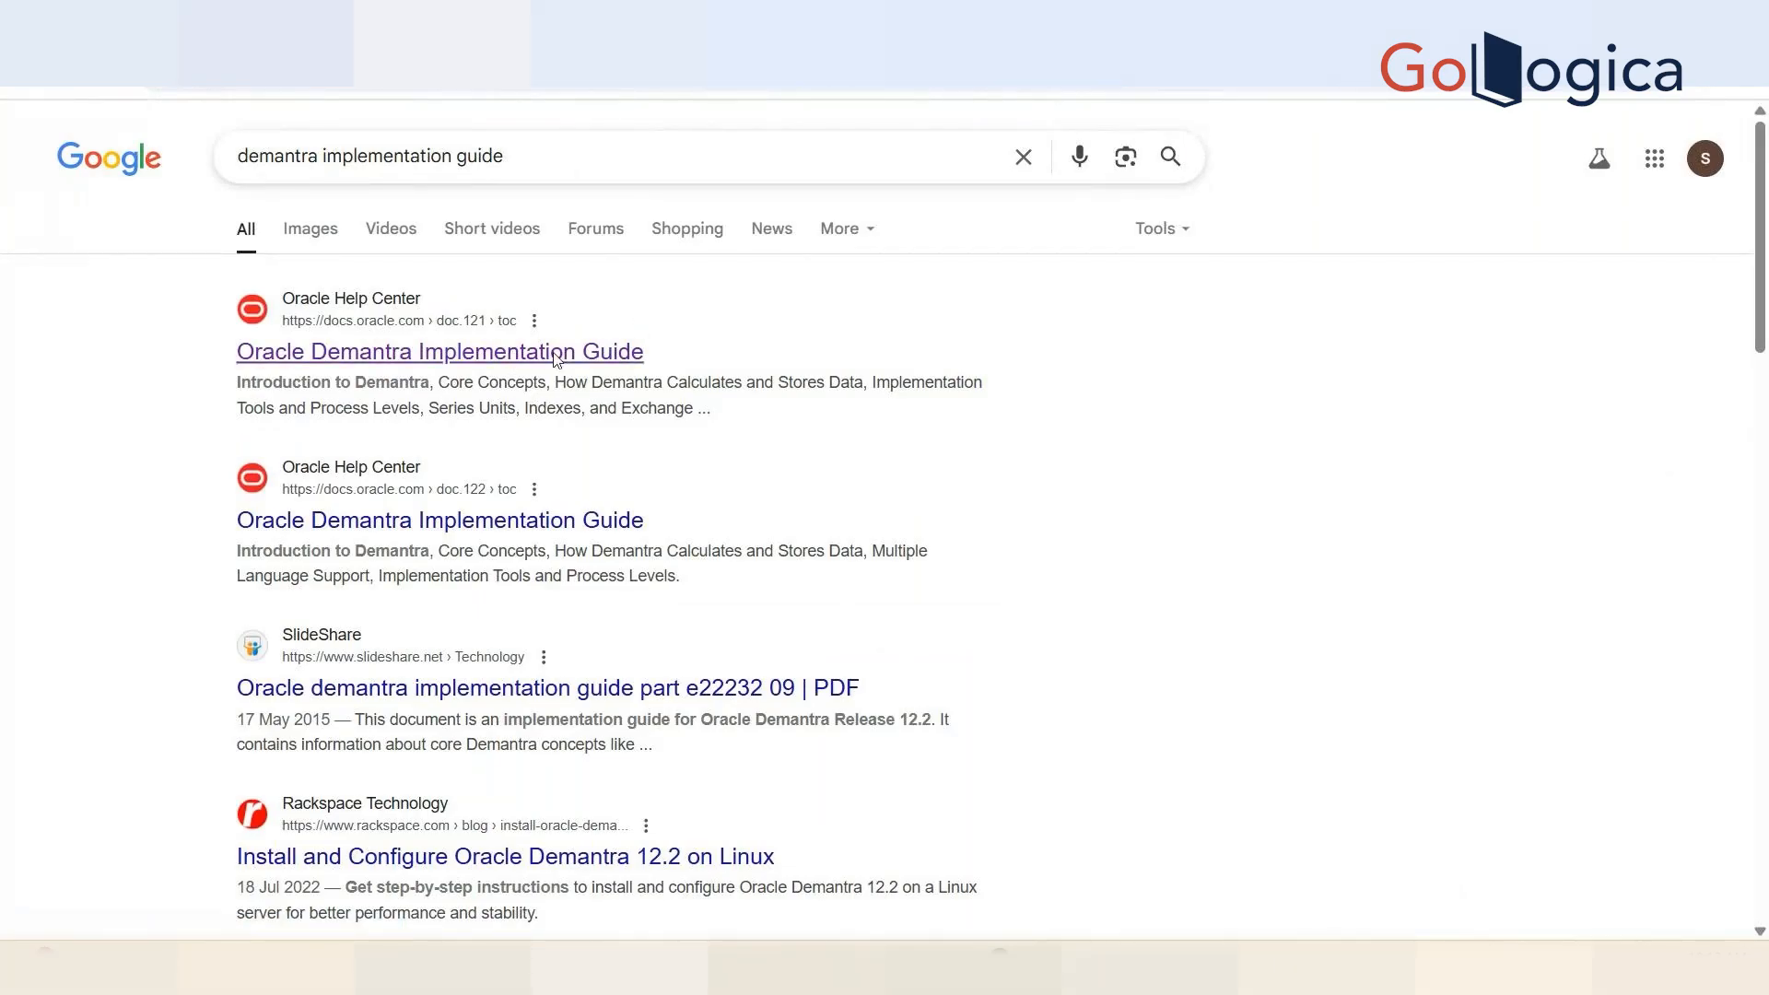
left_click(557, 355)
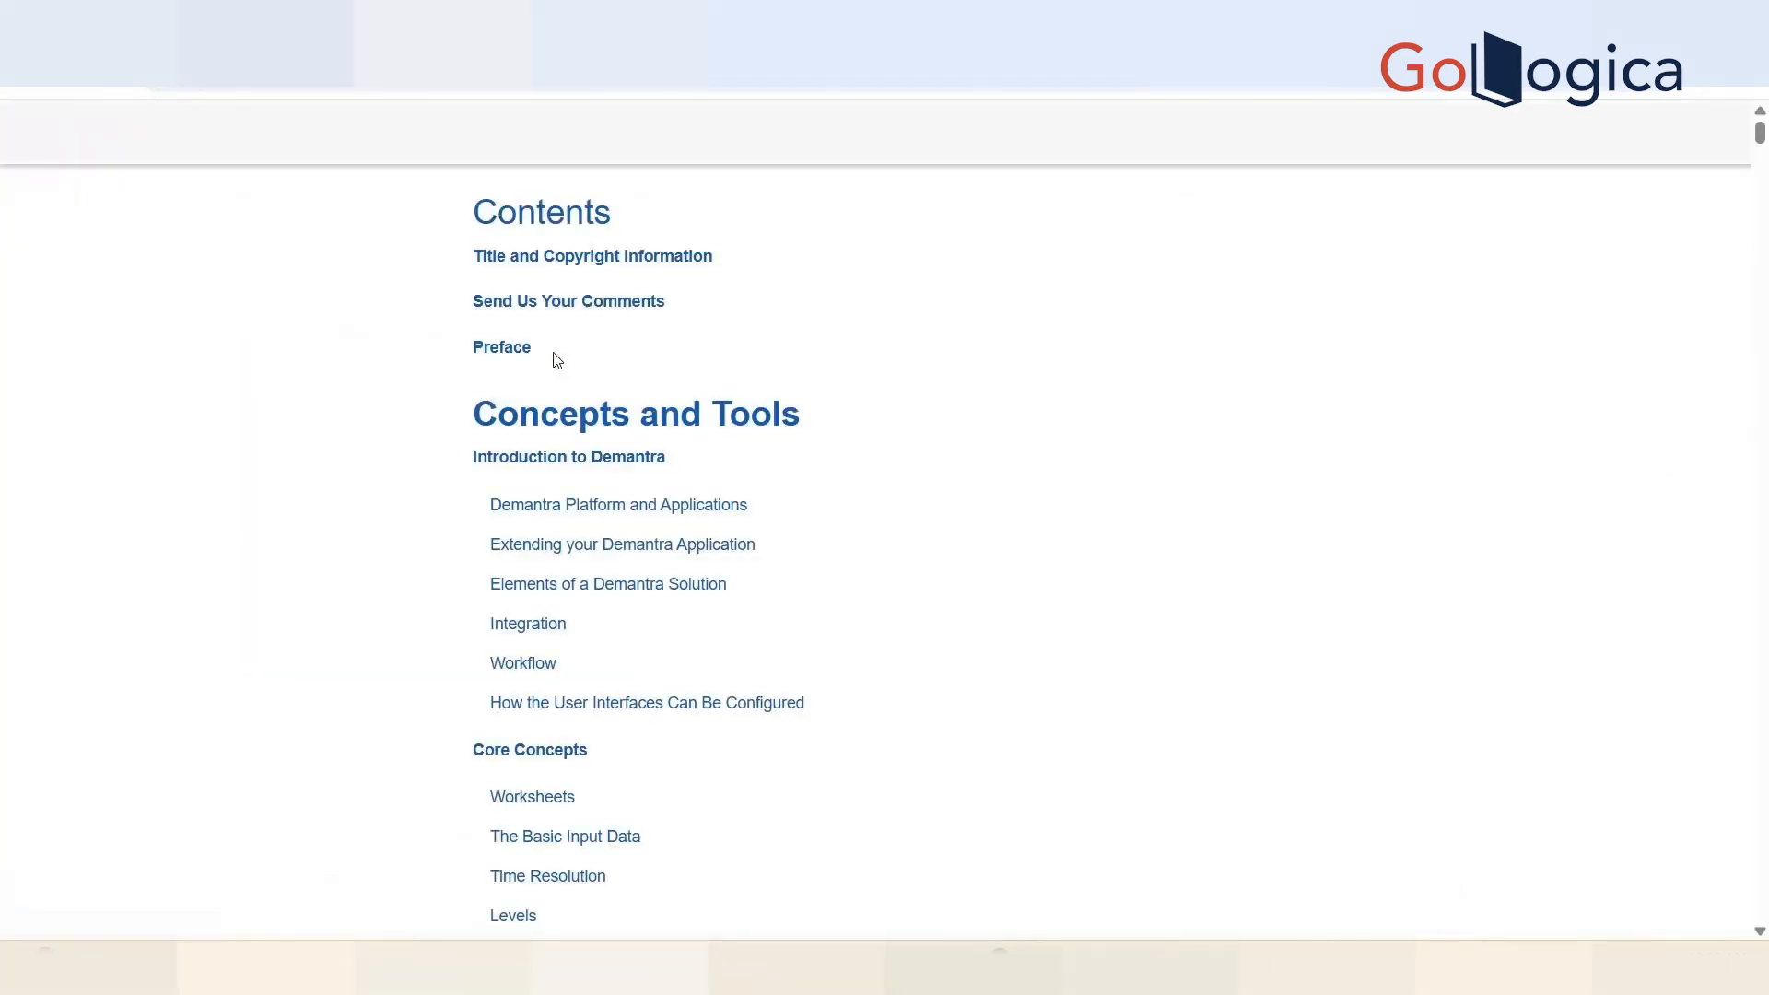
- Find "cale" in the implementation guide's table of contents and step through the matches for calendar topics
scroll(1002, 442, "down", 20)
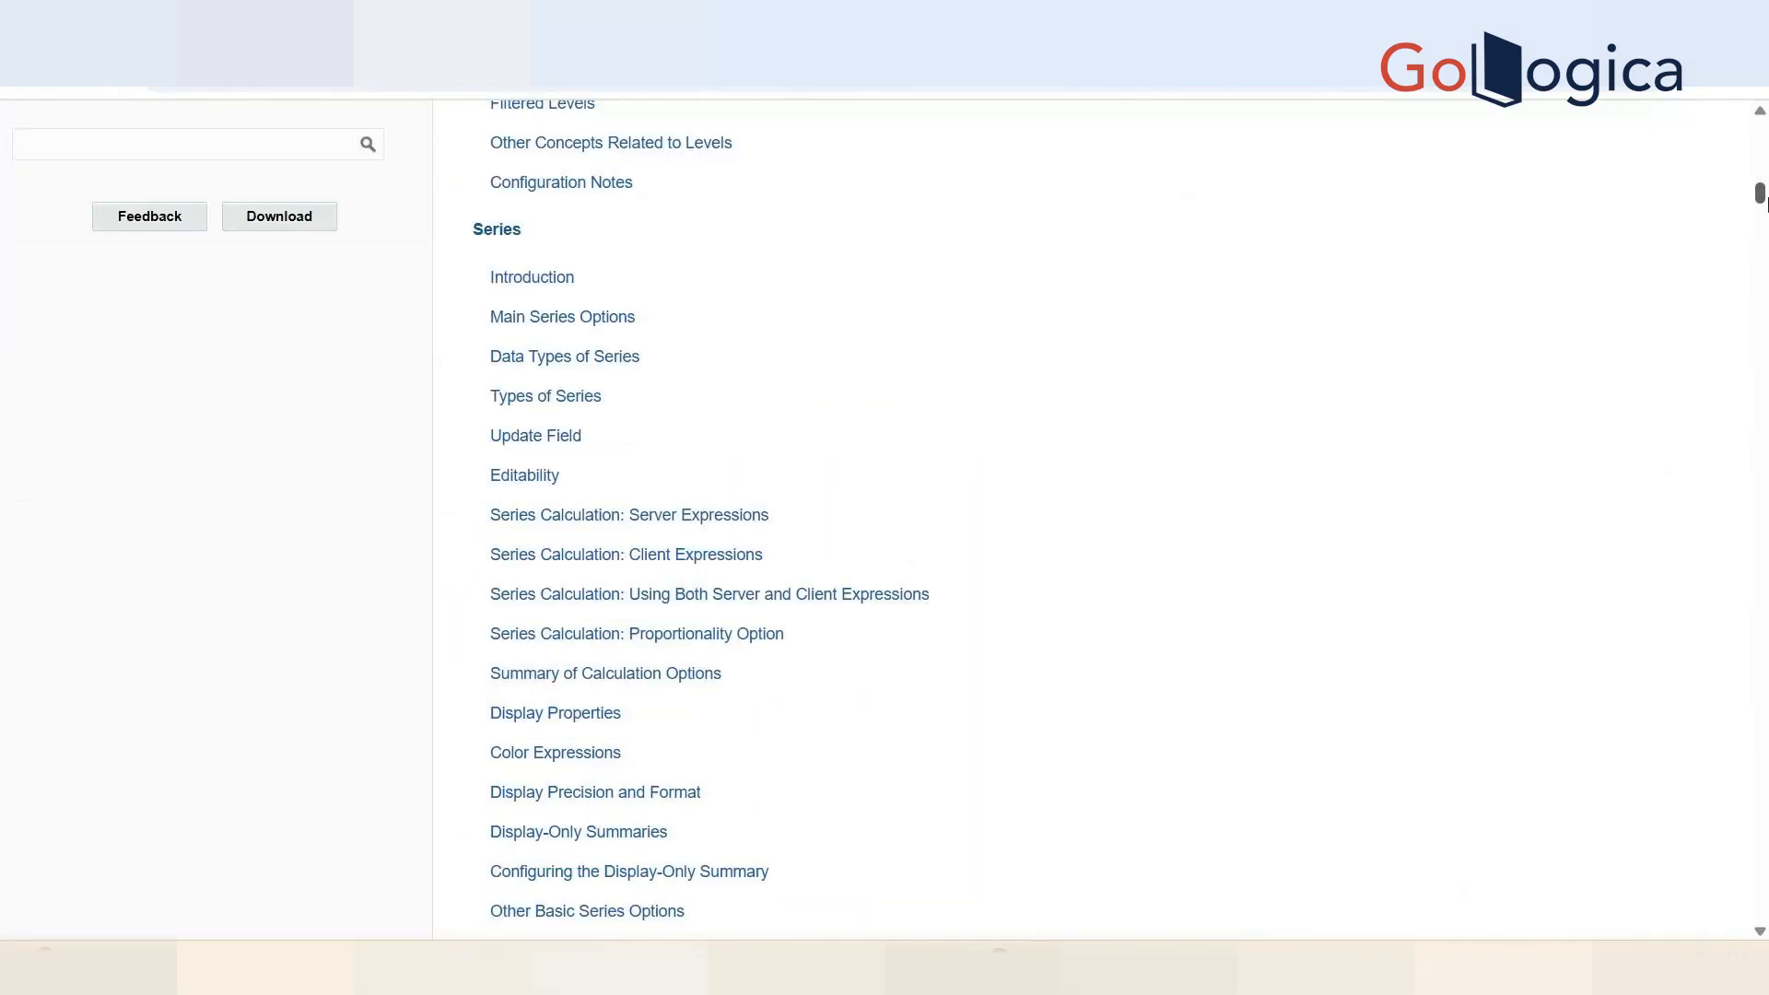
left_click_drag(1767, 272, 1767, 385)
key("ctrl+f")
type("calem")
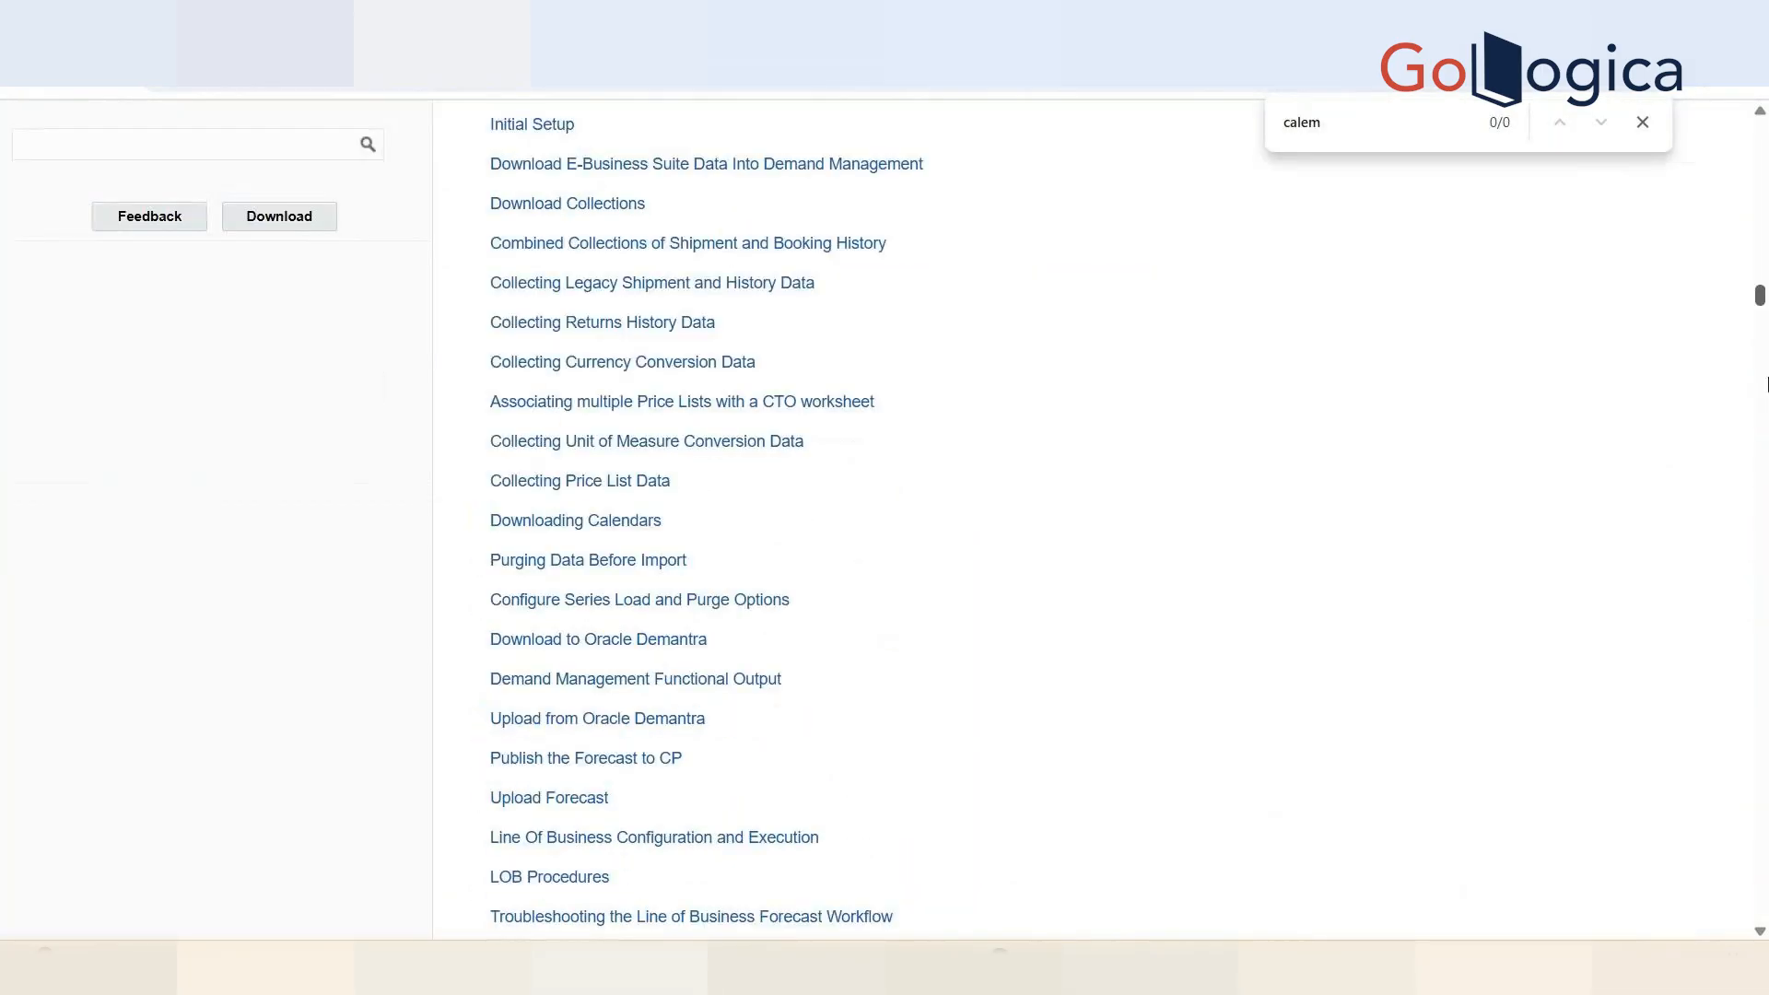
key("BackSpace")
key("Return")
key("Return")
key("Return")
key("Return")
key("shift+Return")
key("shift+Return")
key("shift+Return")
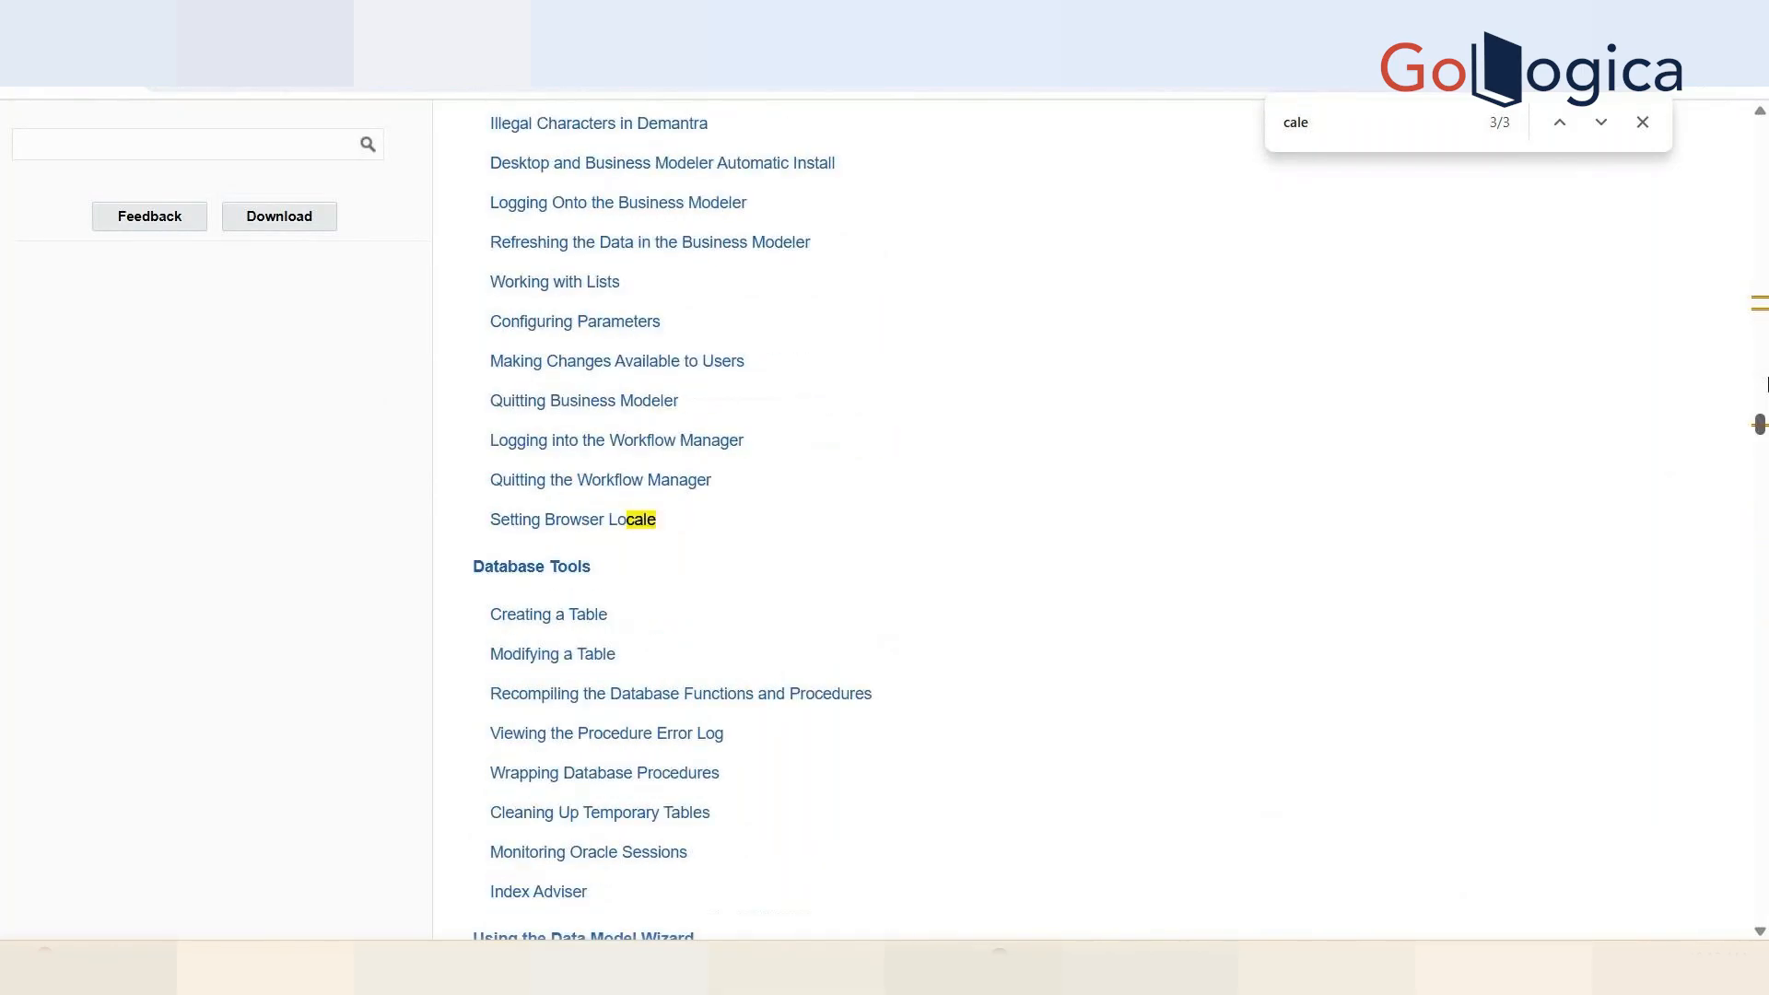
key("Return")
- Return to SQL Developer and review the UPGRADE_DB_CAL_MONTH code down to the upgrade_to_cal_month calls
left_click(26, 75)
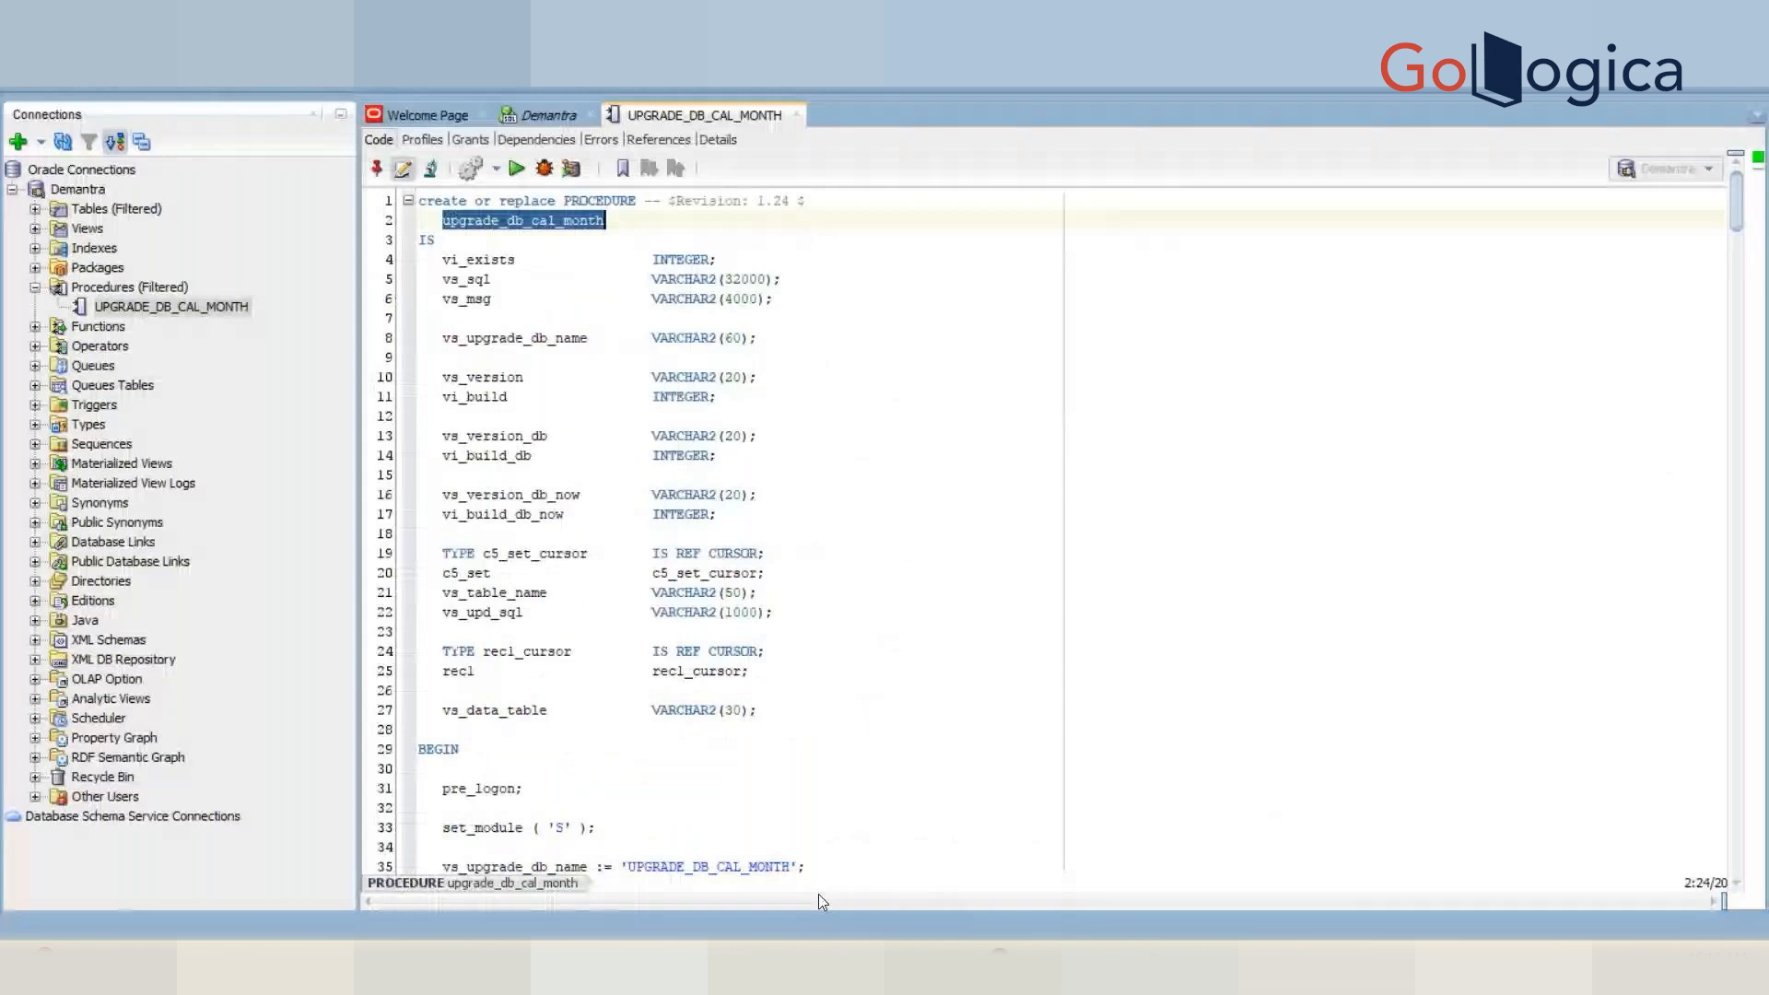
left_click(129, 287)
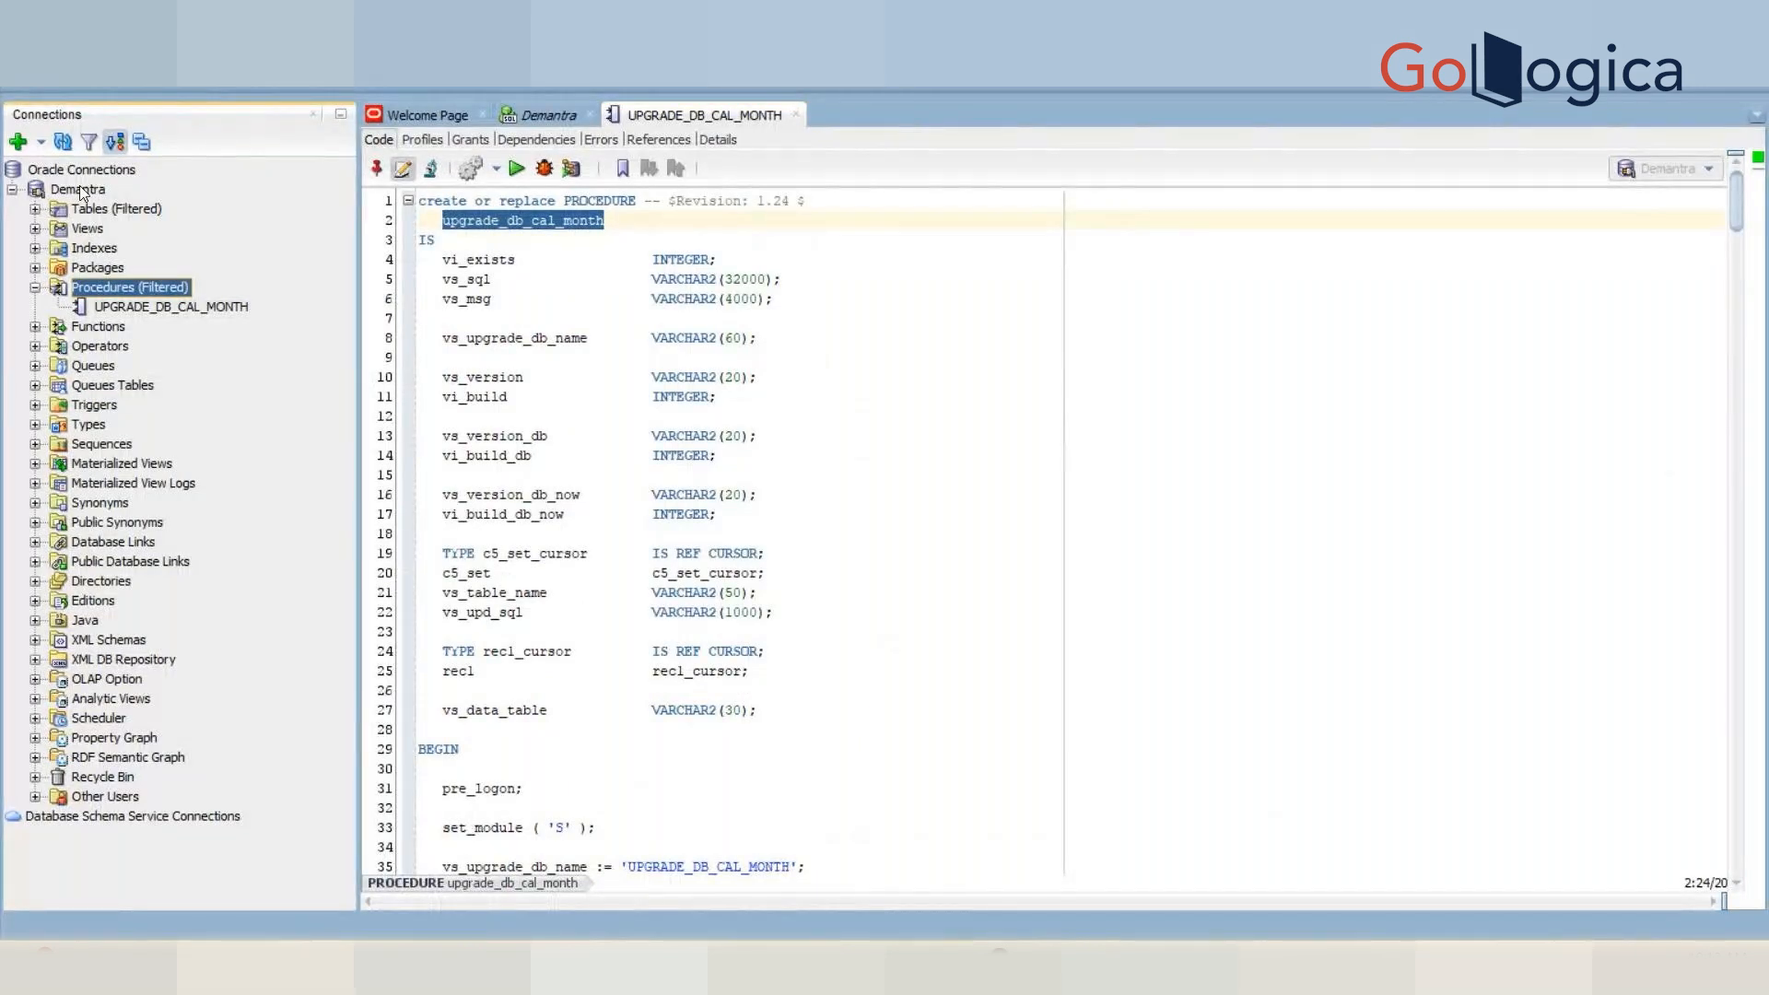
left_click_drag(1733, 231, 1761, 362)
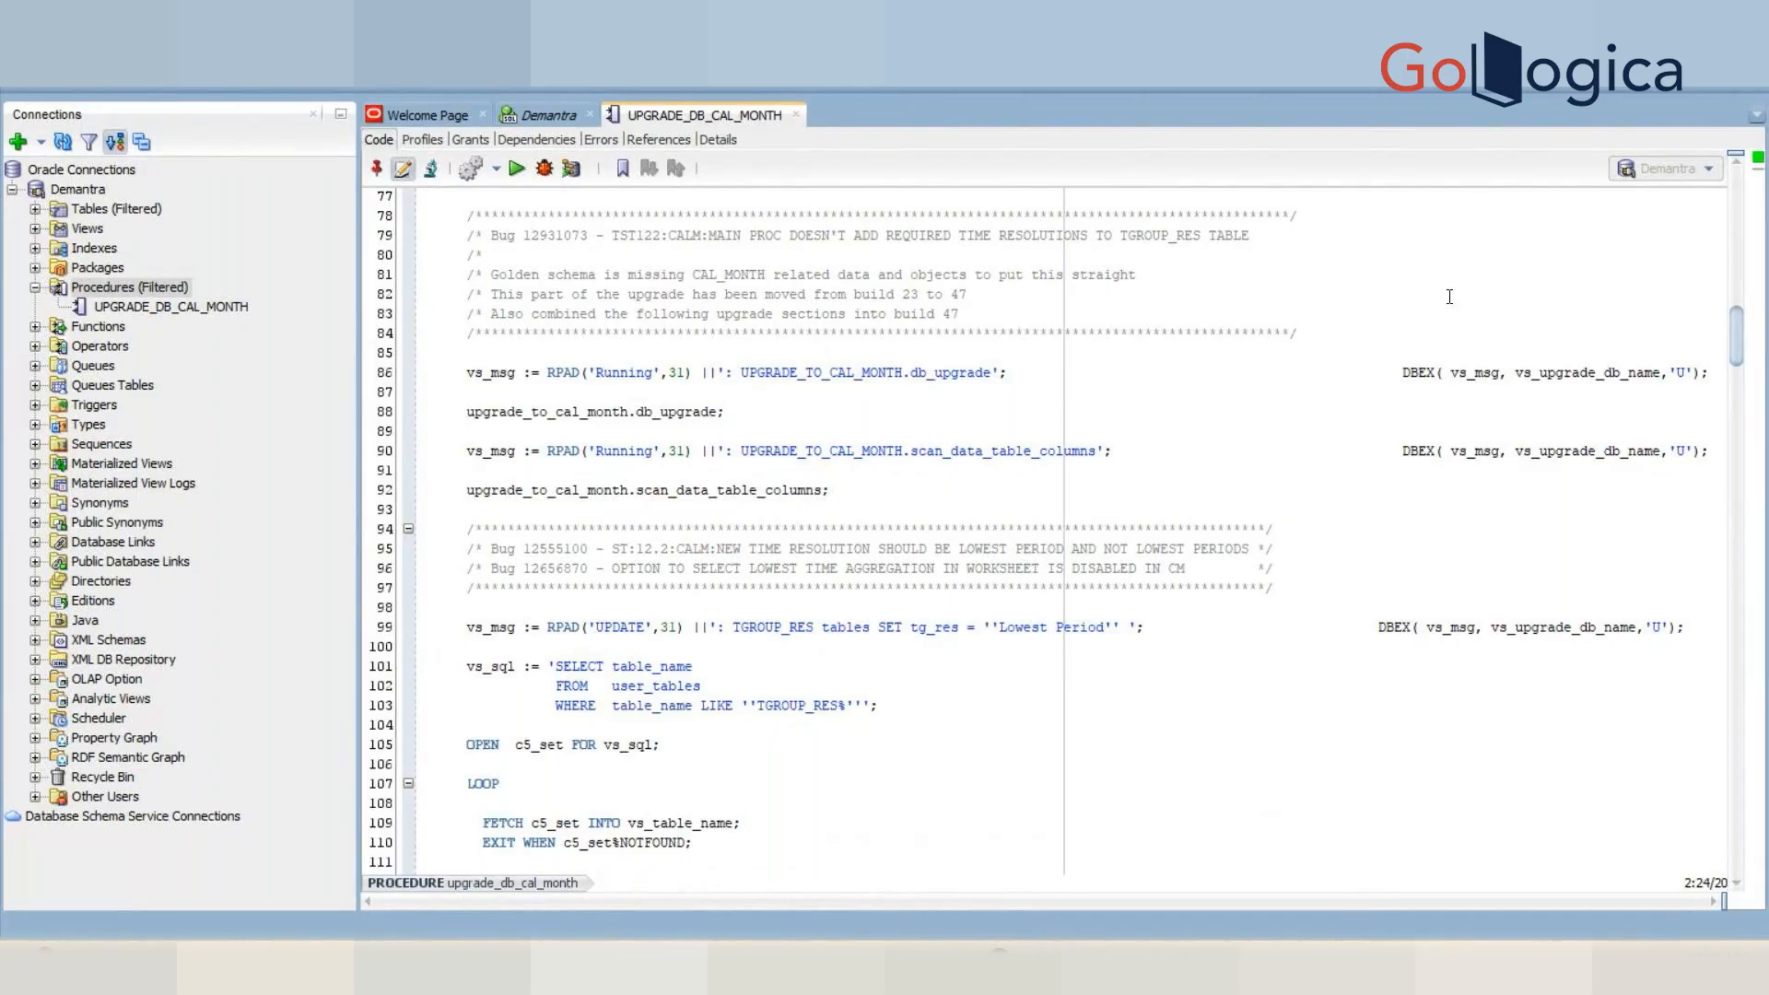
left_click(126, 273)
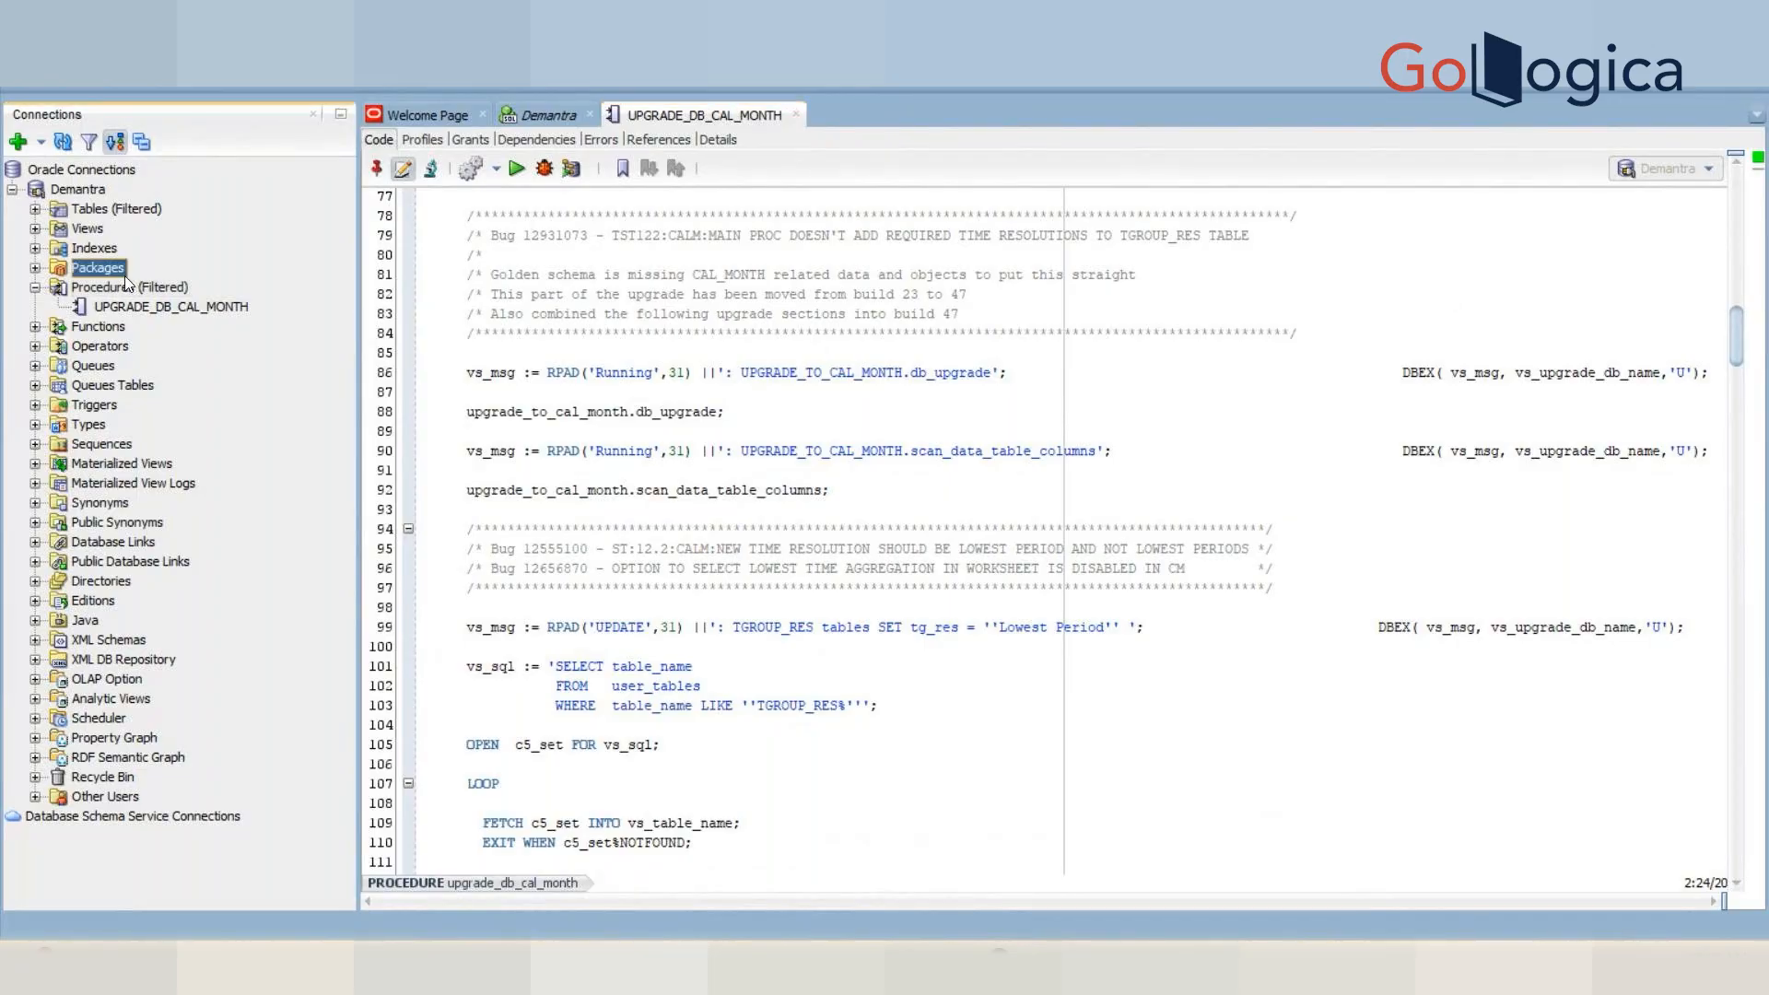
left_click(87, 144)
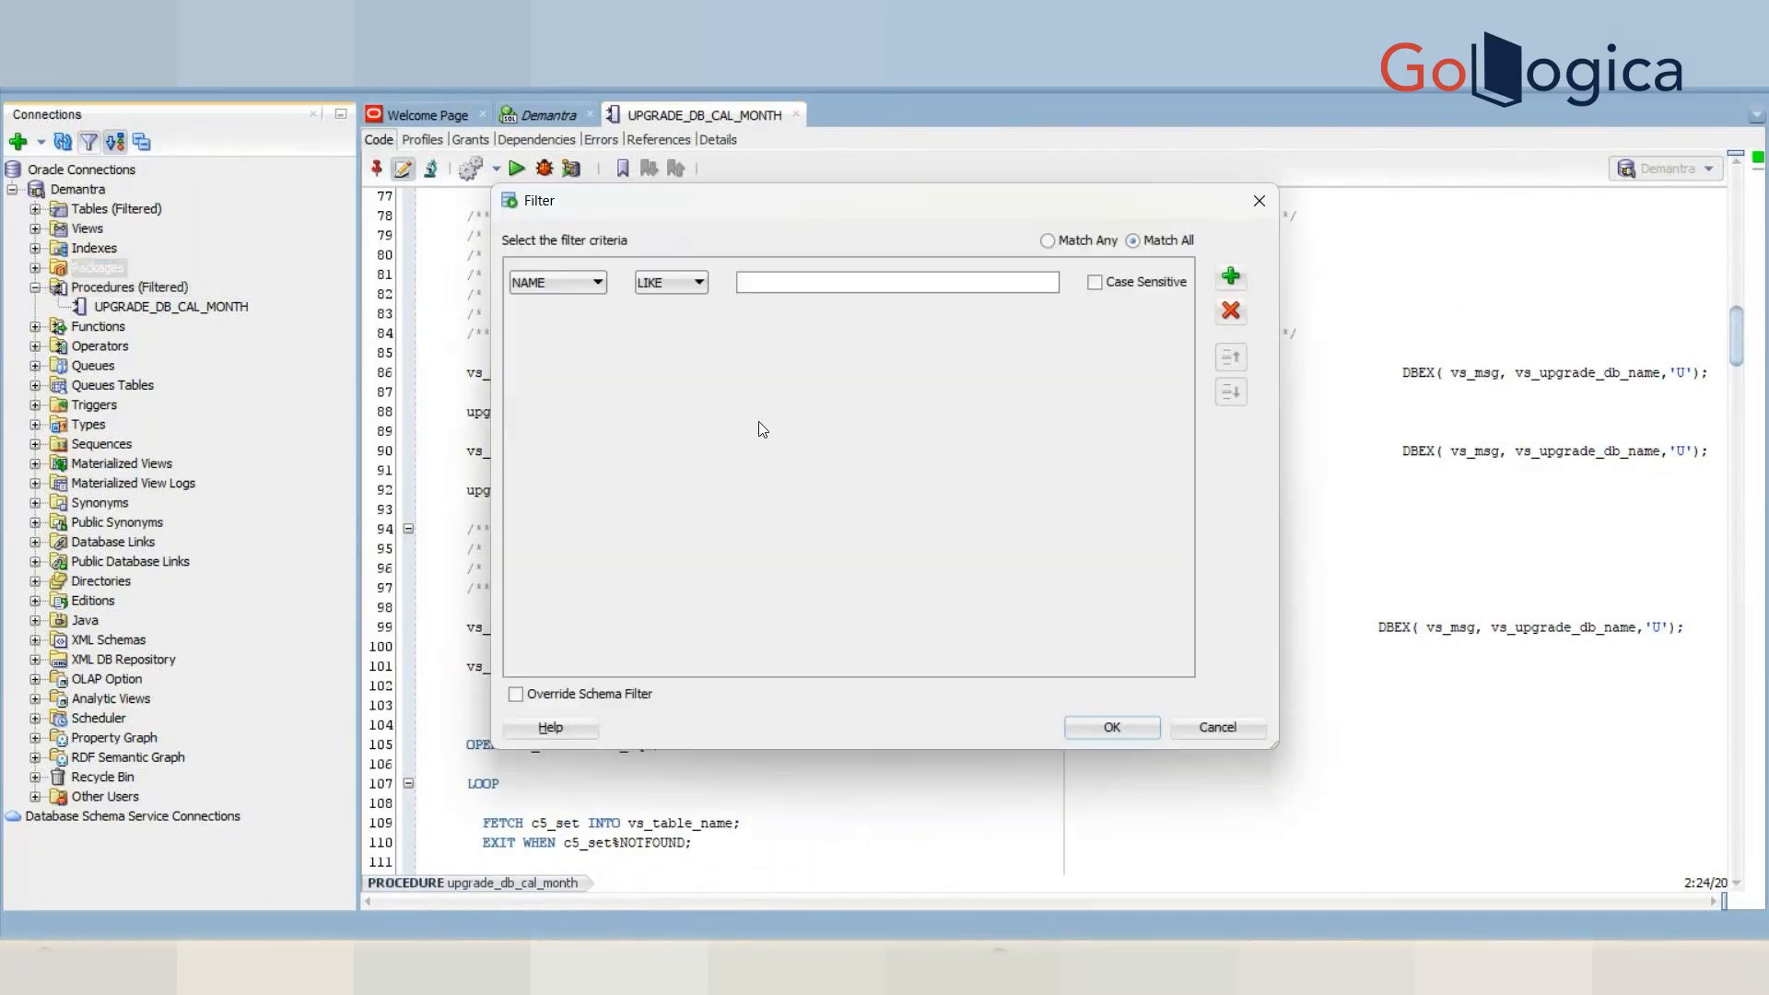
left_click(1232, 733)
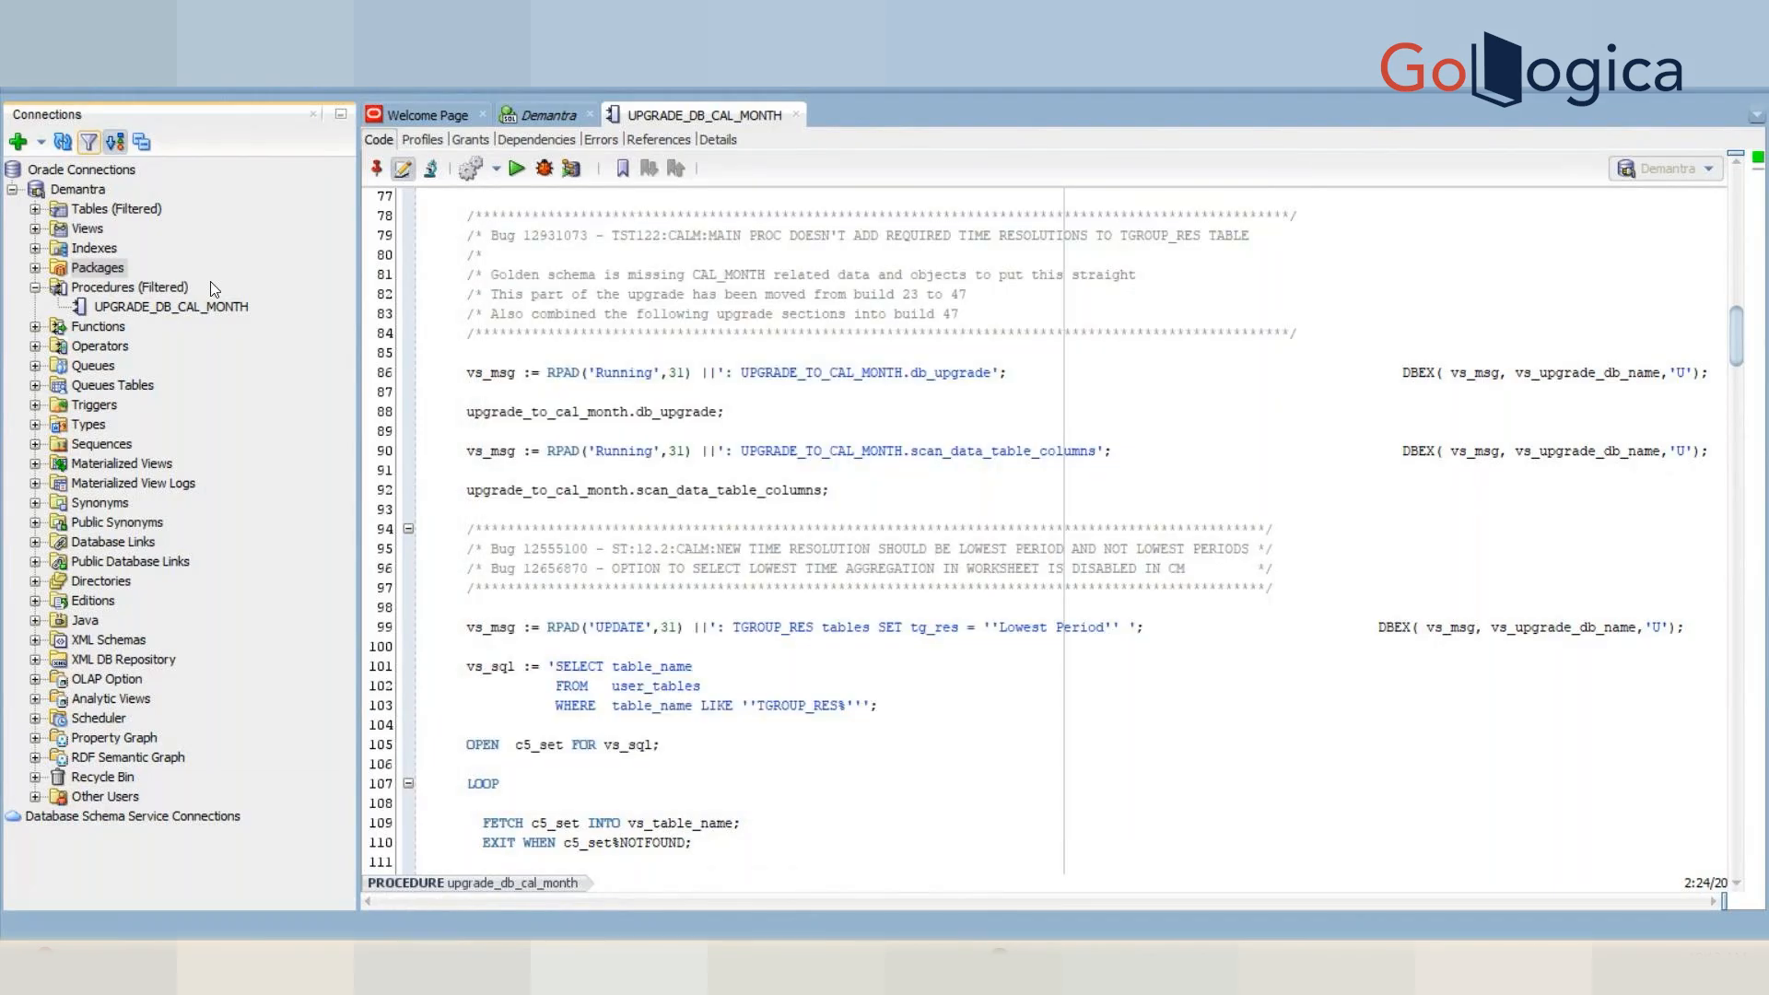
- Expand the Demantra connection's packages and open the UPGRADE_TO_CAL_MONTH package
left_click(35, 269)
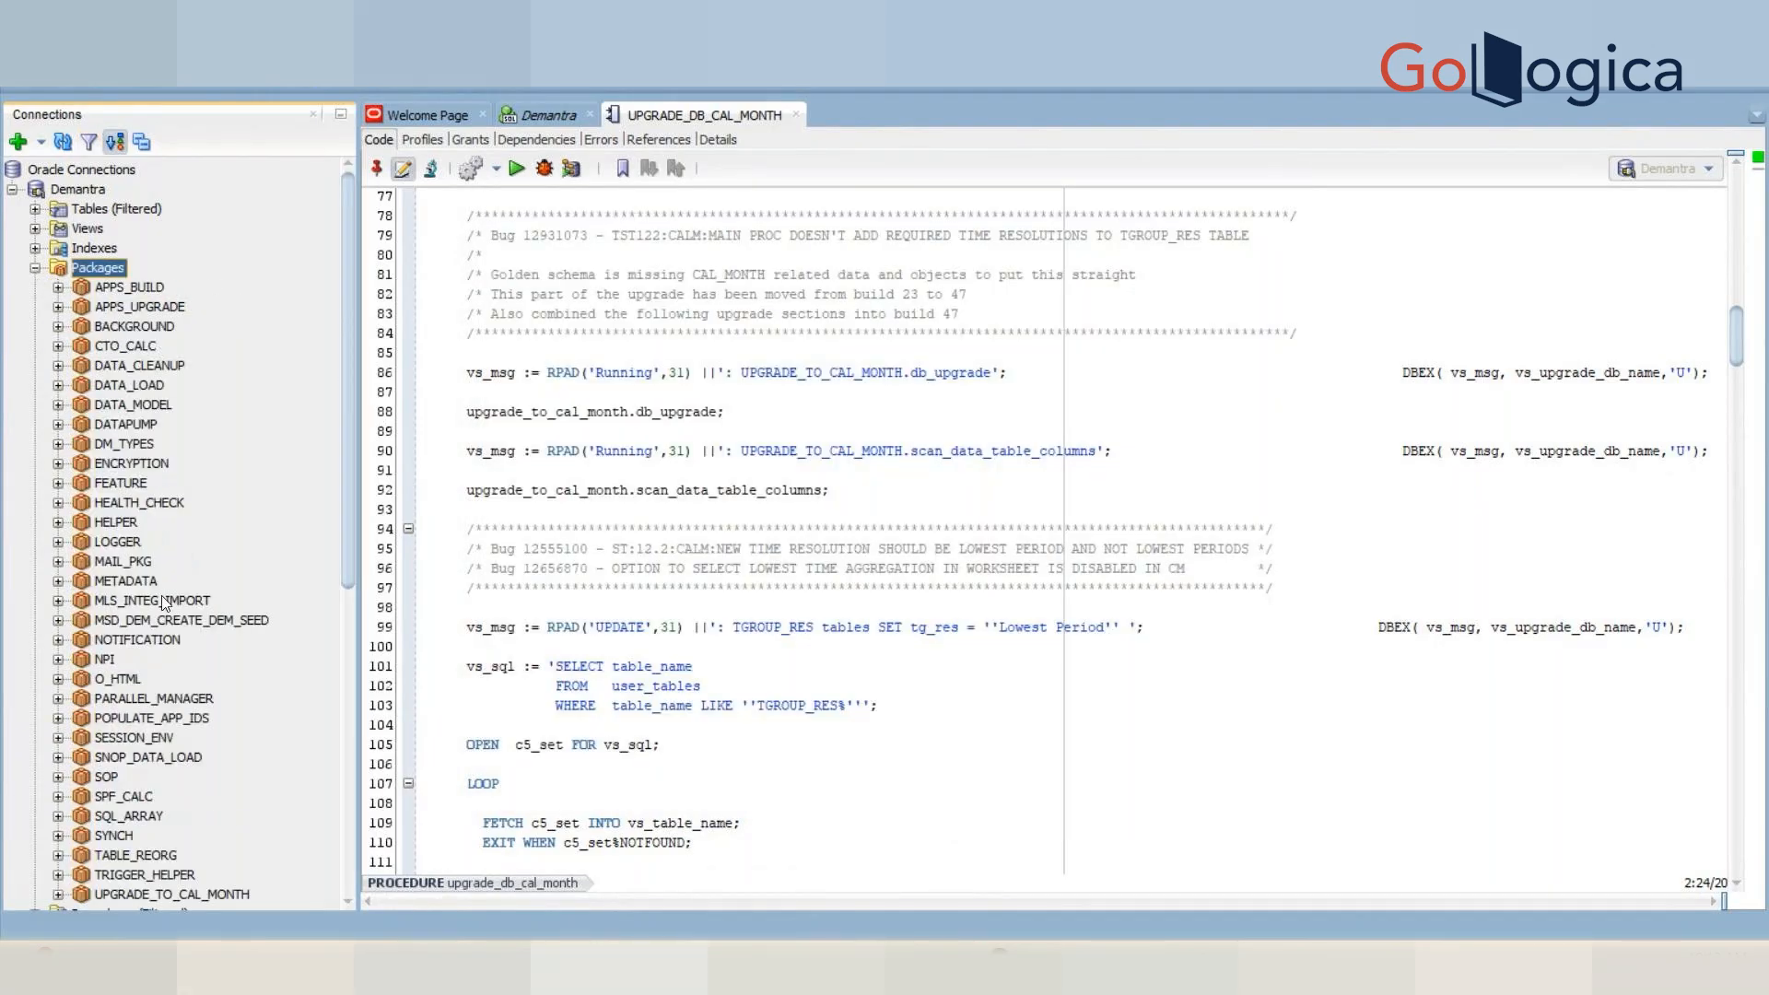
left_click_drag(343, 529, 349, 645)
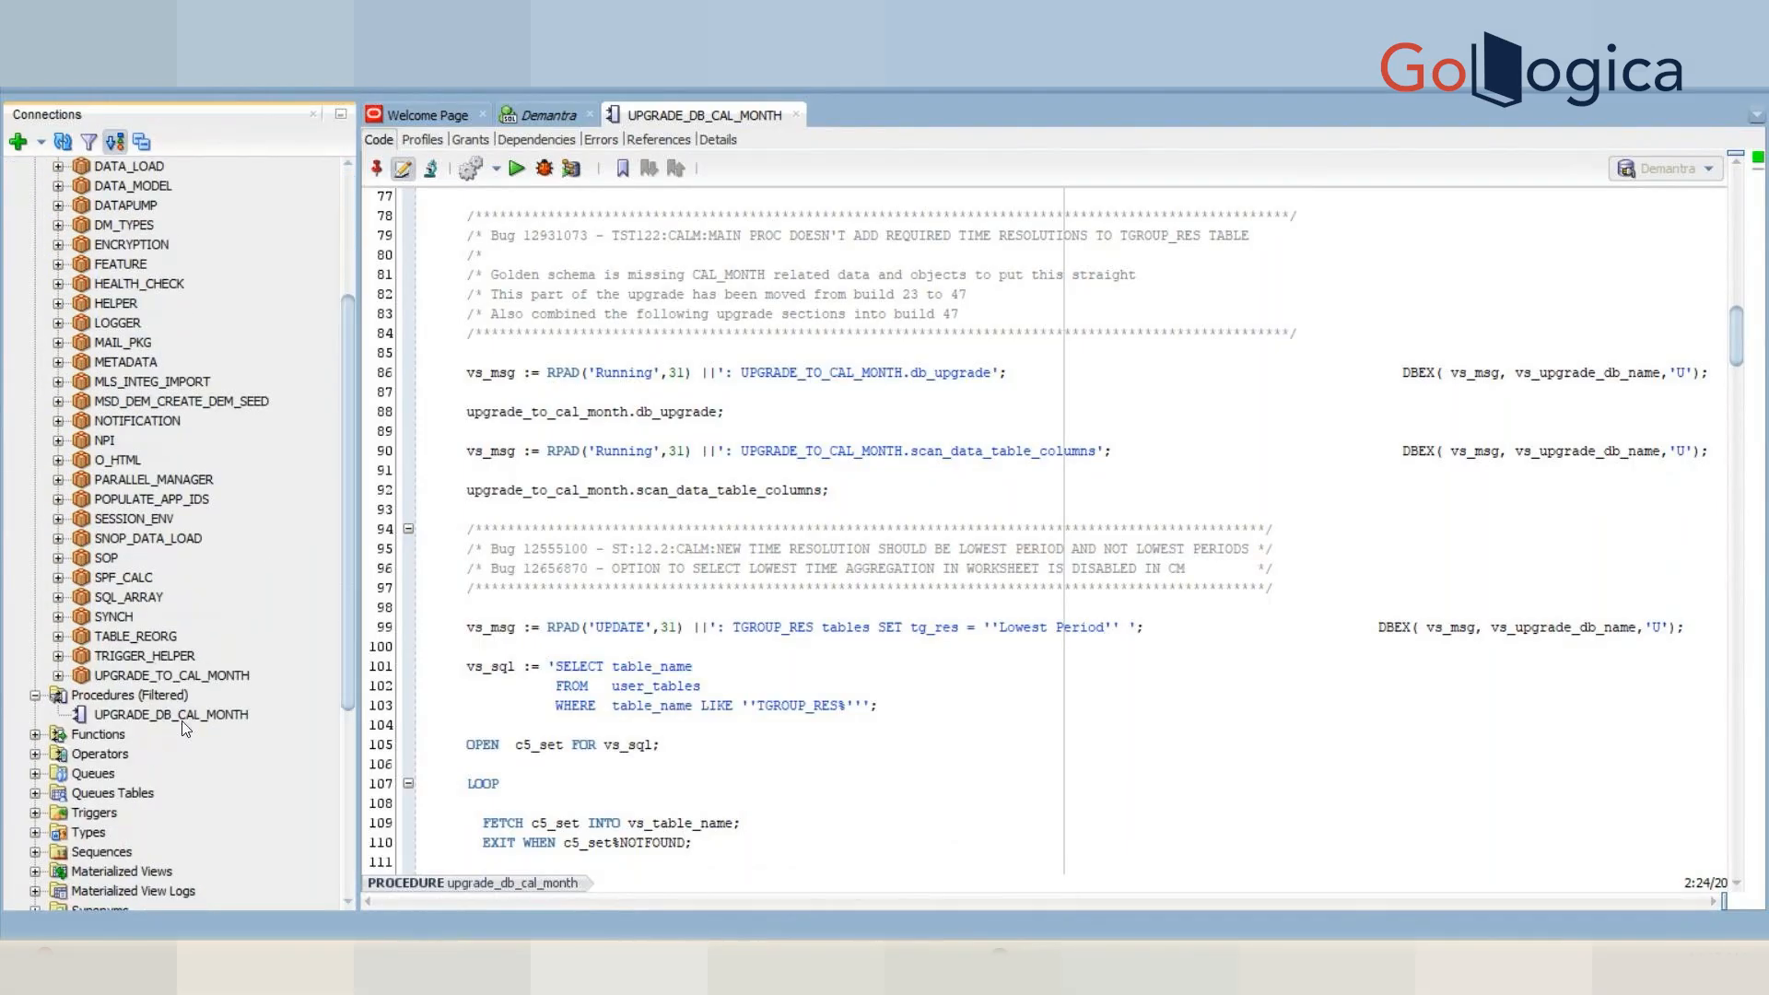
double_click(131, 676)
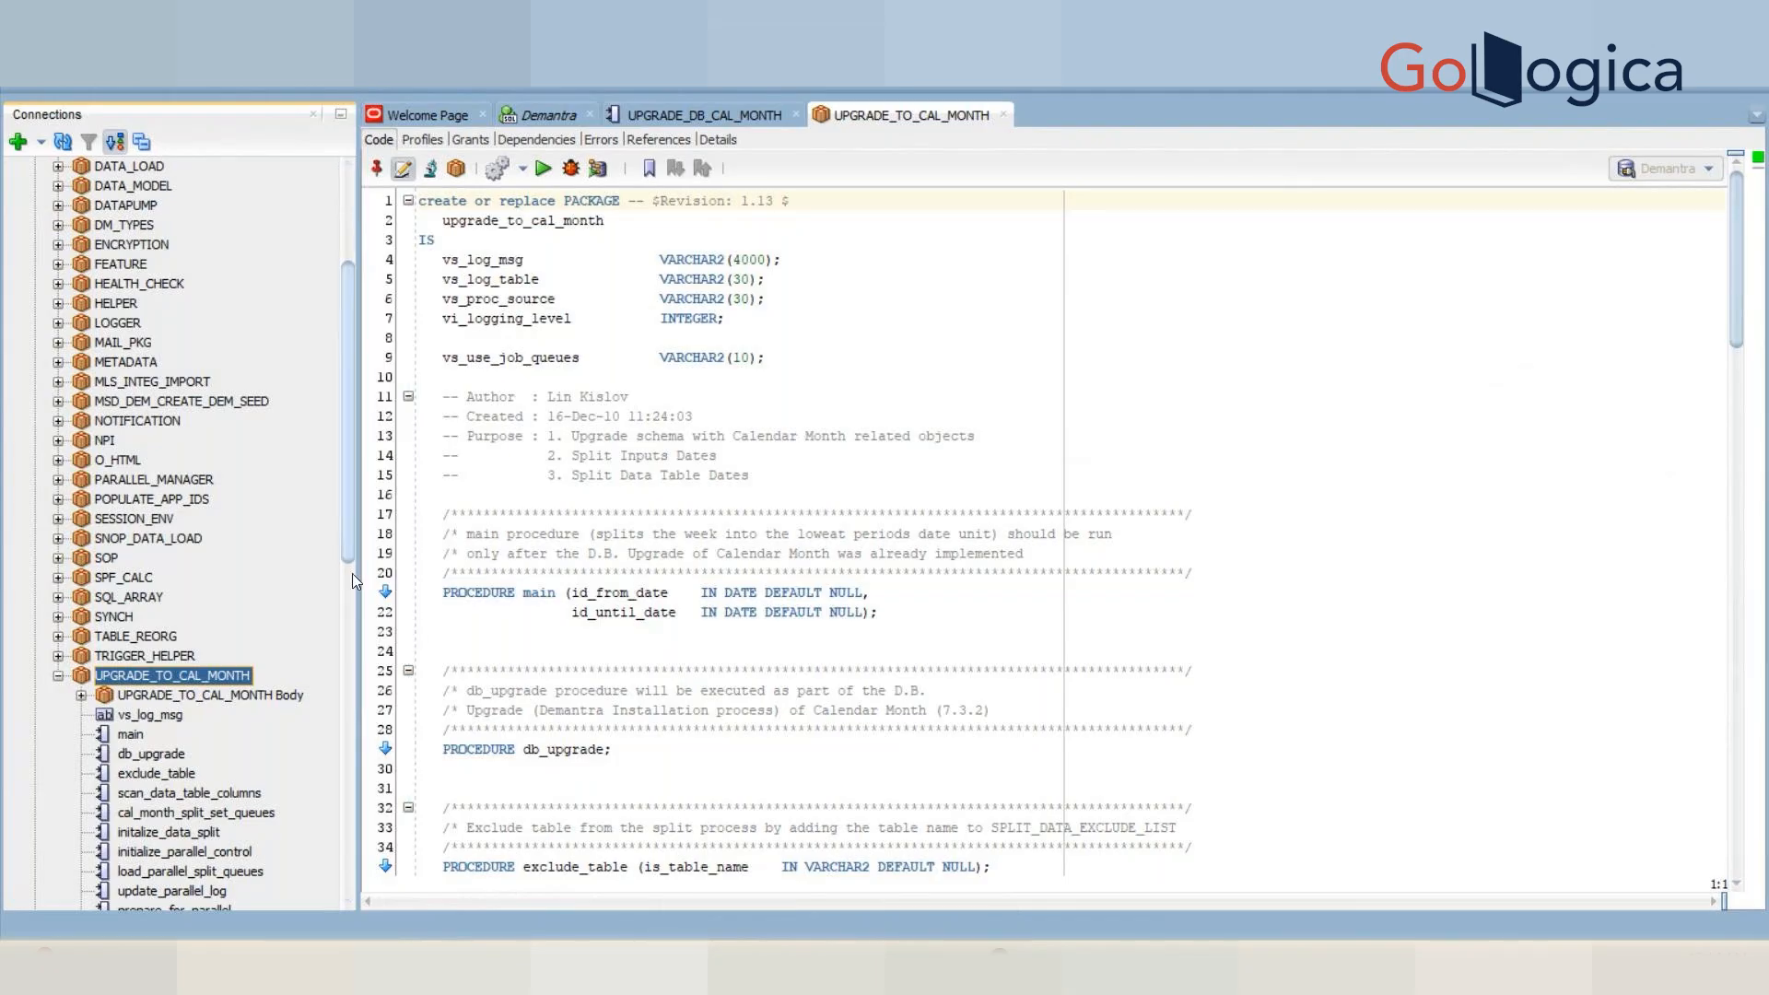
- Look through the procedures and functions listed under UPGRADE_TO_CAL_MONTH, including cal_month_split_set_queues, and collapse the package
scroll(352, 573, "down", 2)
left_click_drag(352, 593, 361, 695)
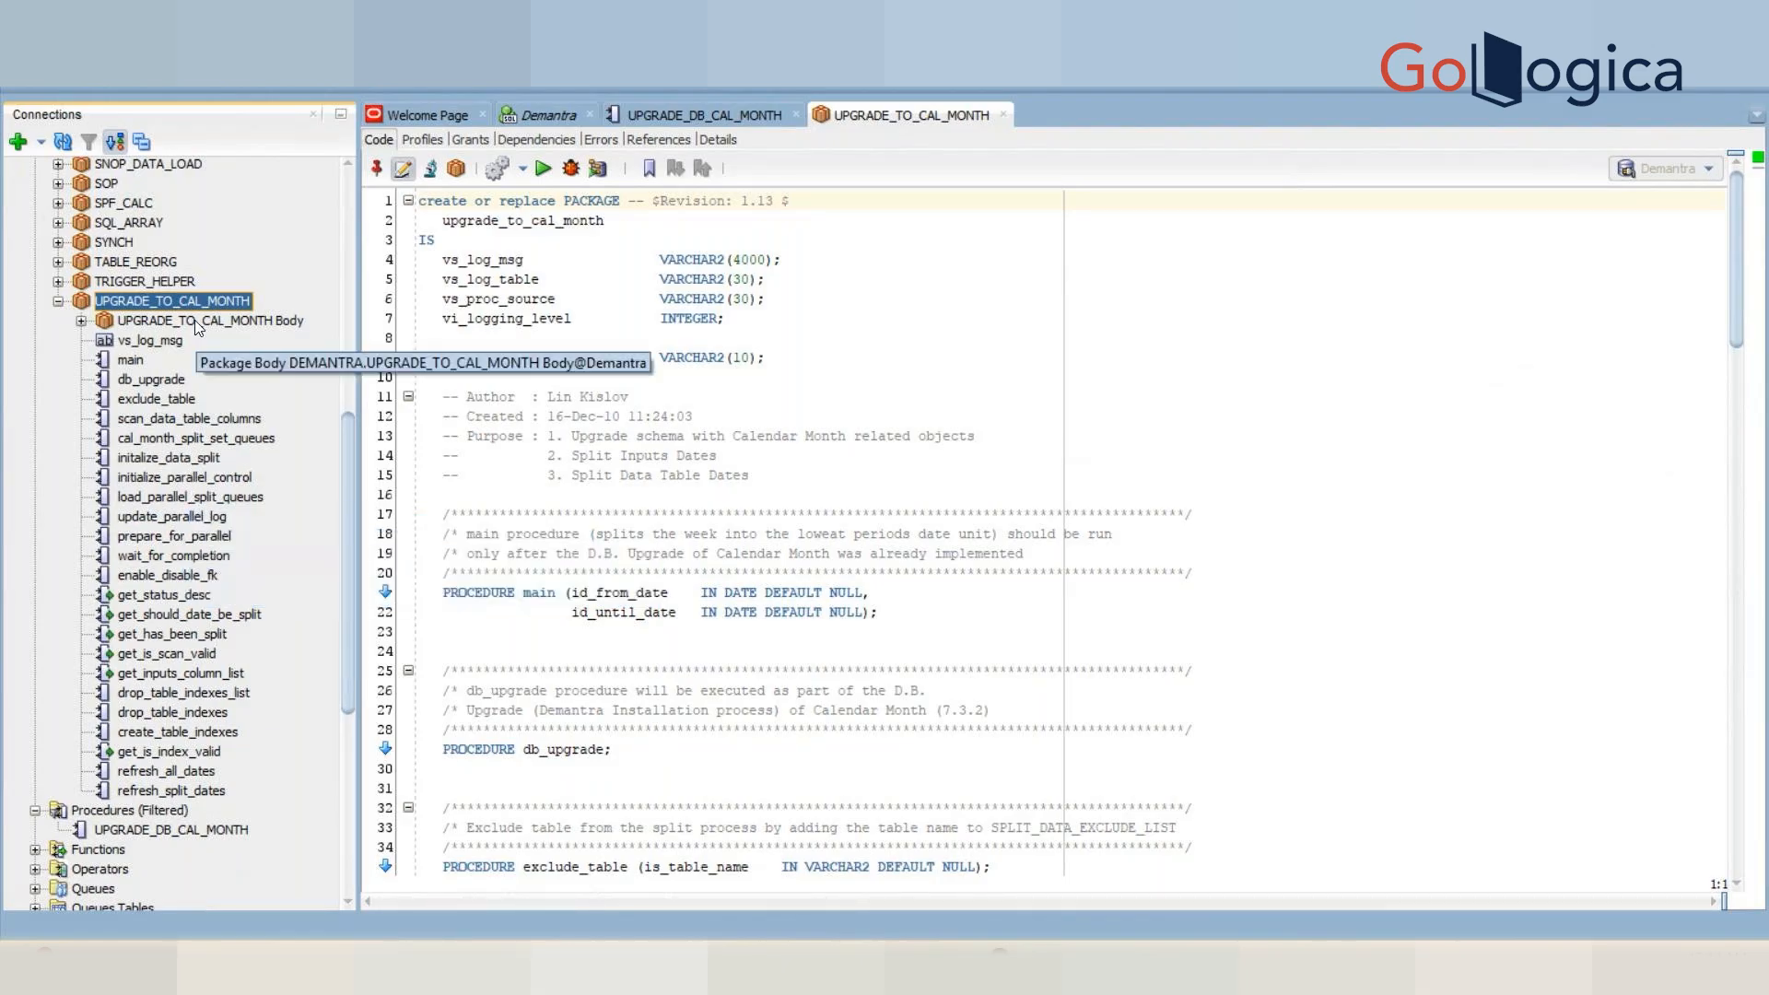
left_click(190, 444)
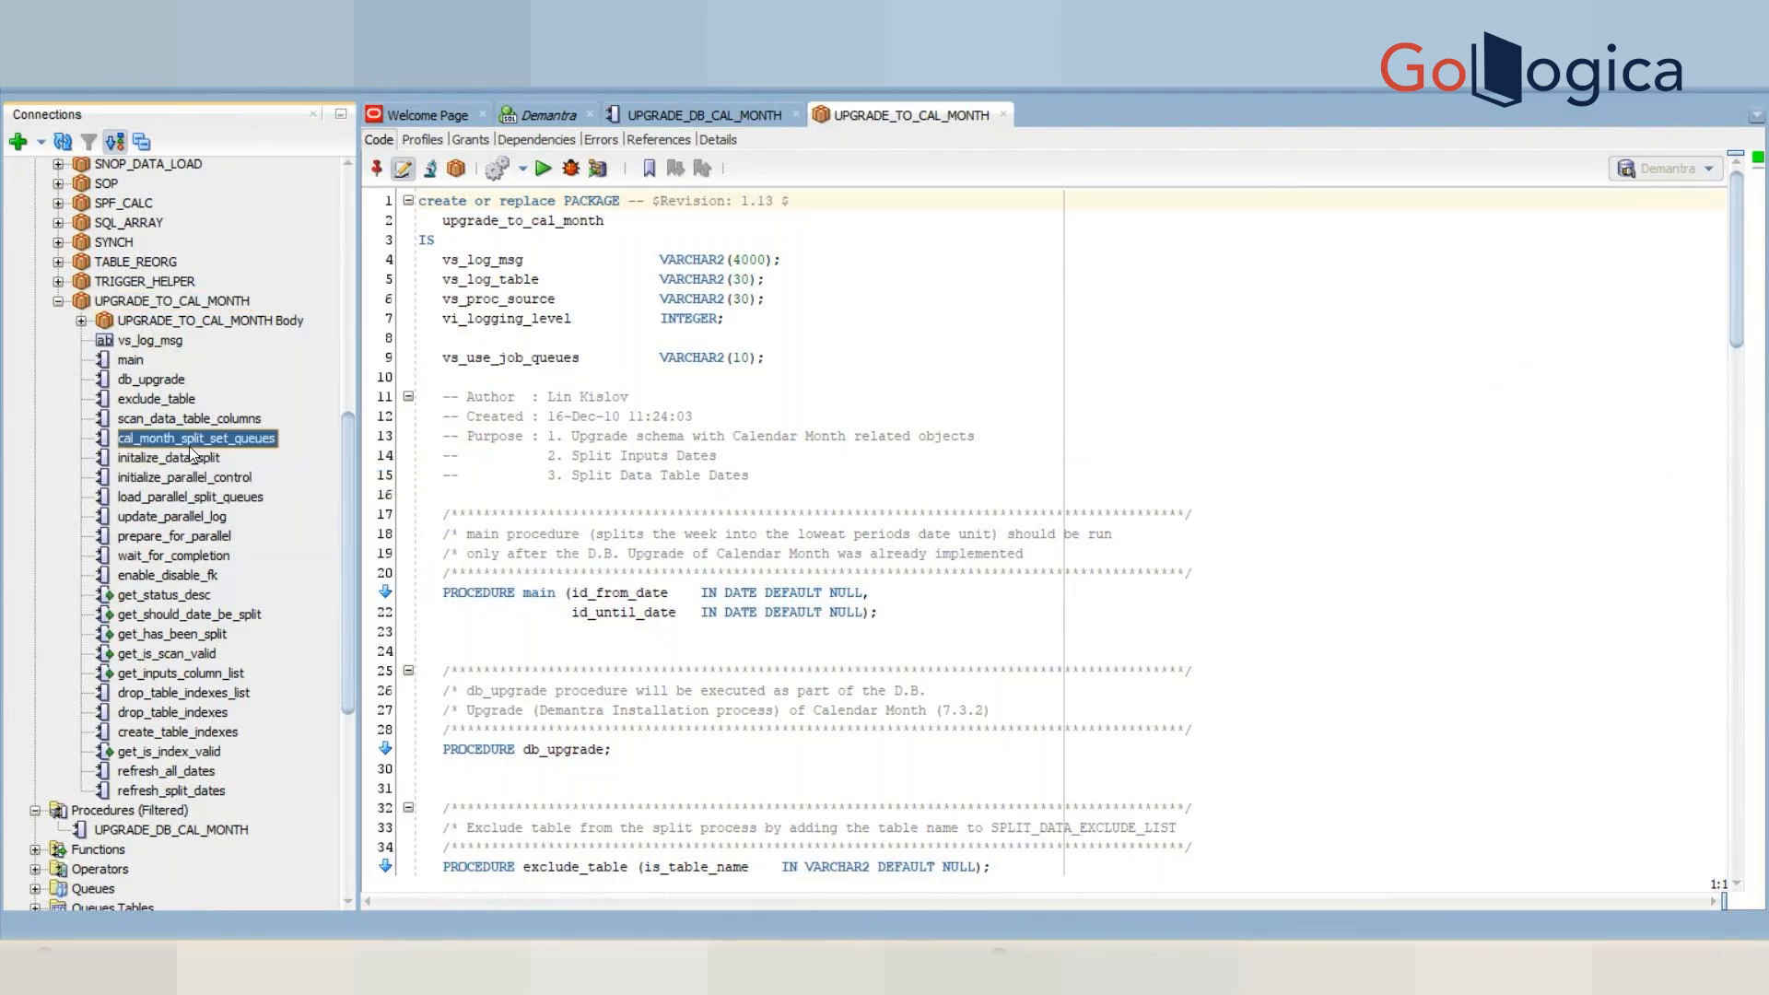
double_click(159, 300)
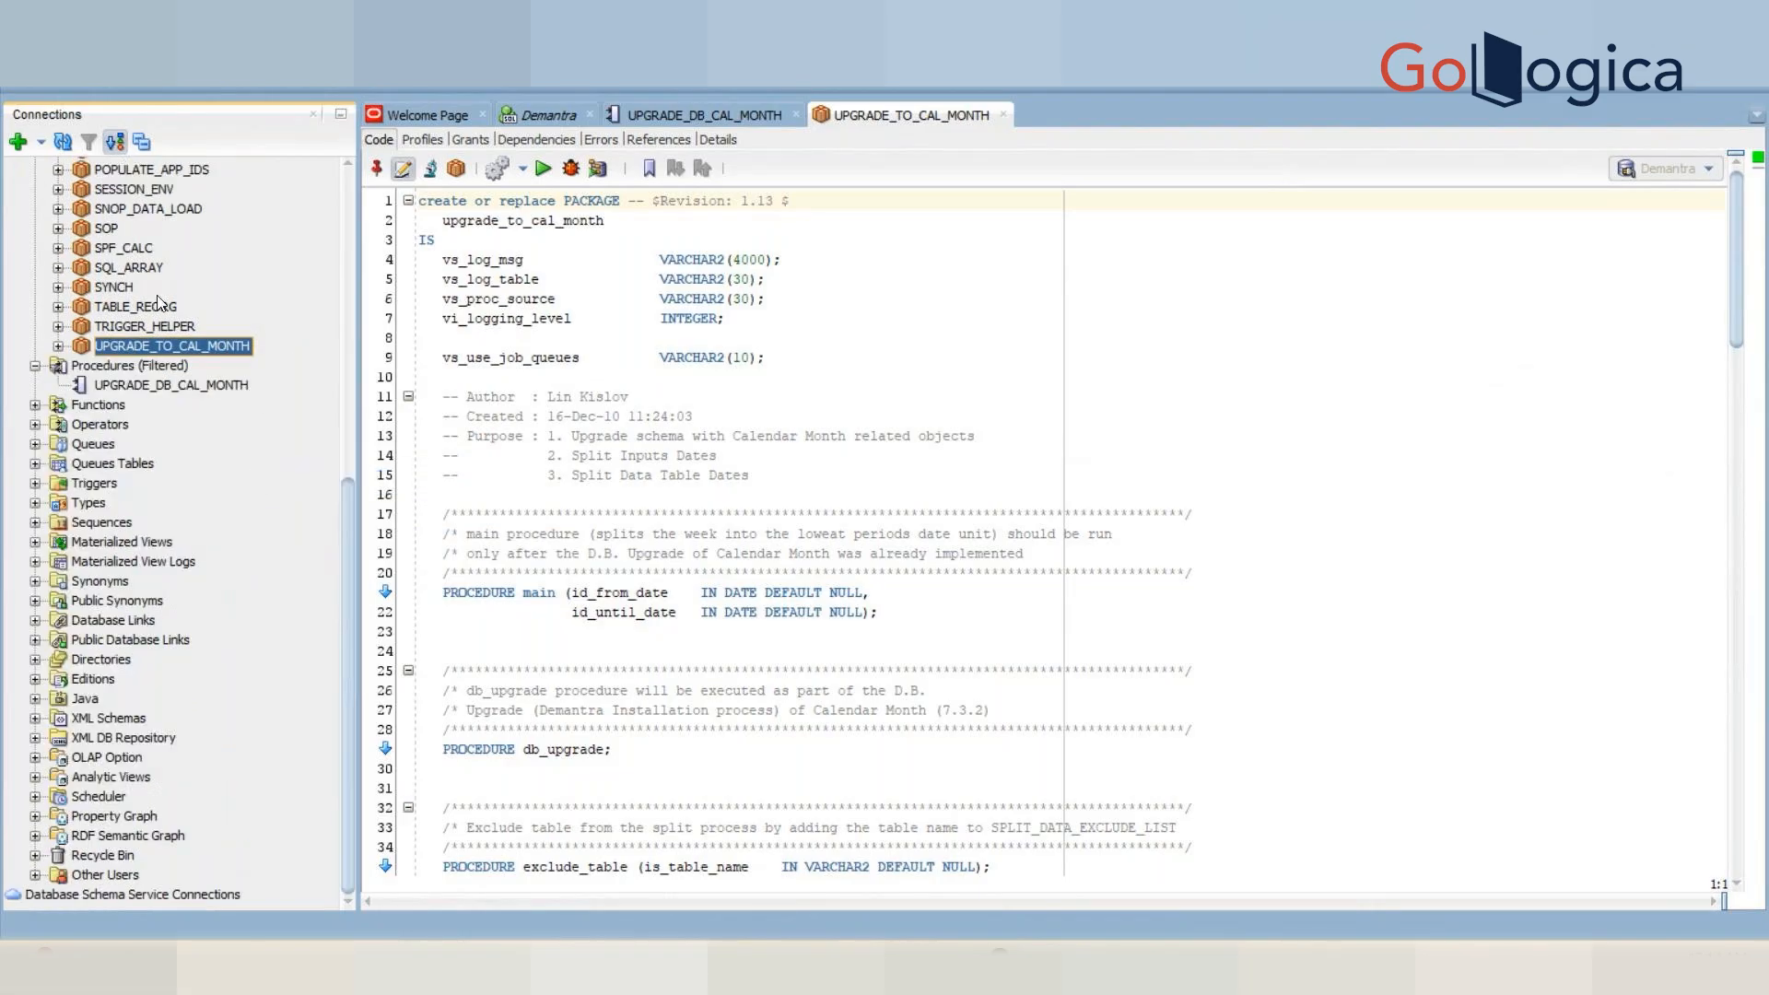
- Copy the package name upgrade_to_cal_month from the code and search Google for it in the browser
left_click(556, 221)
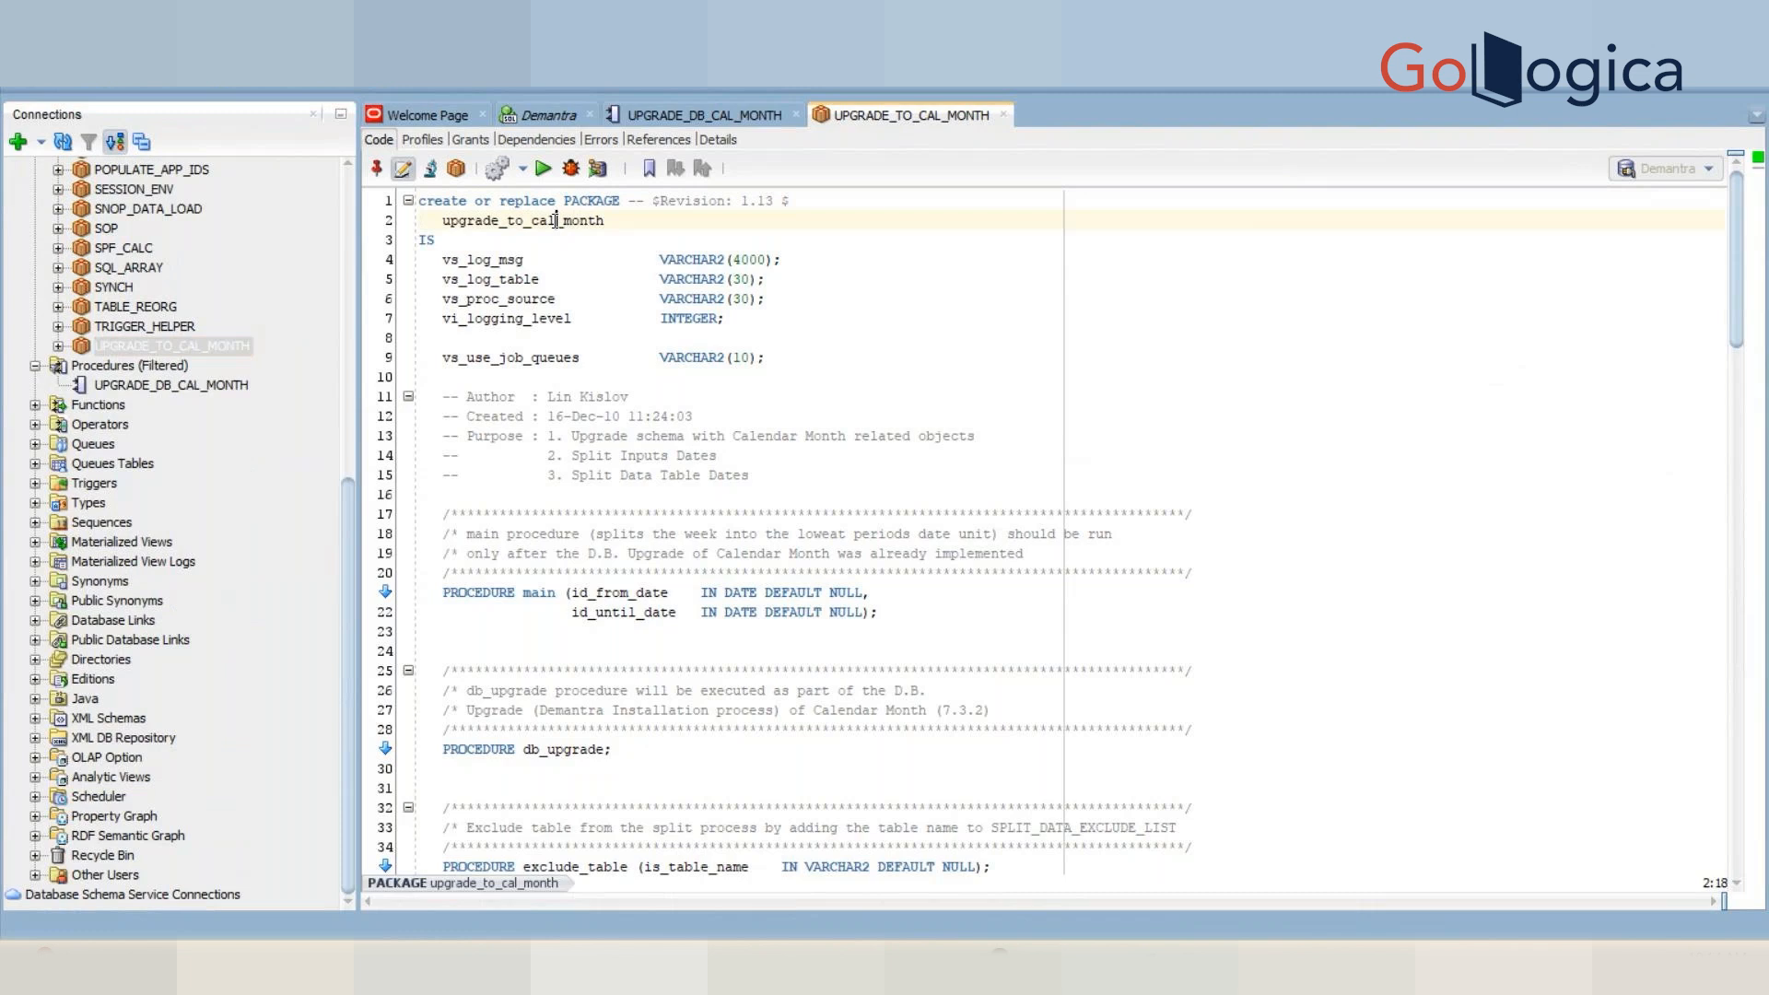
double_click(556, 221)
key("ctrl+c")
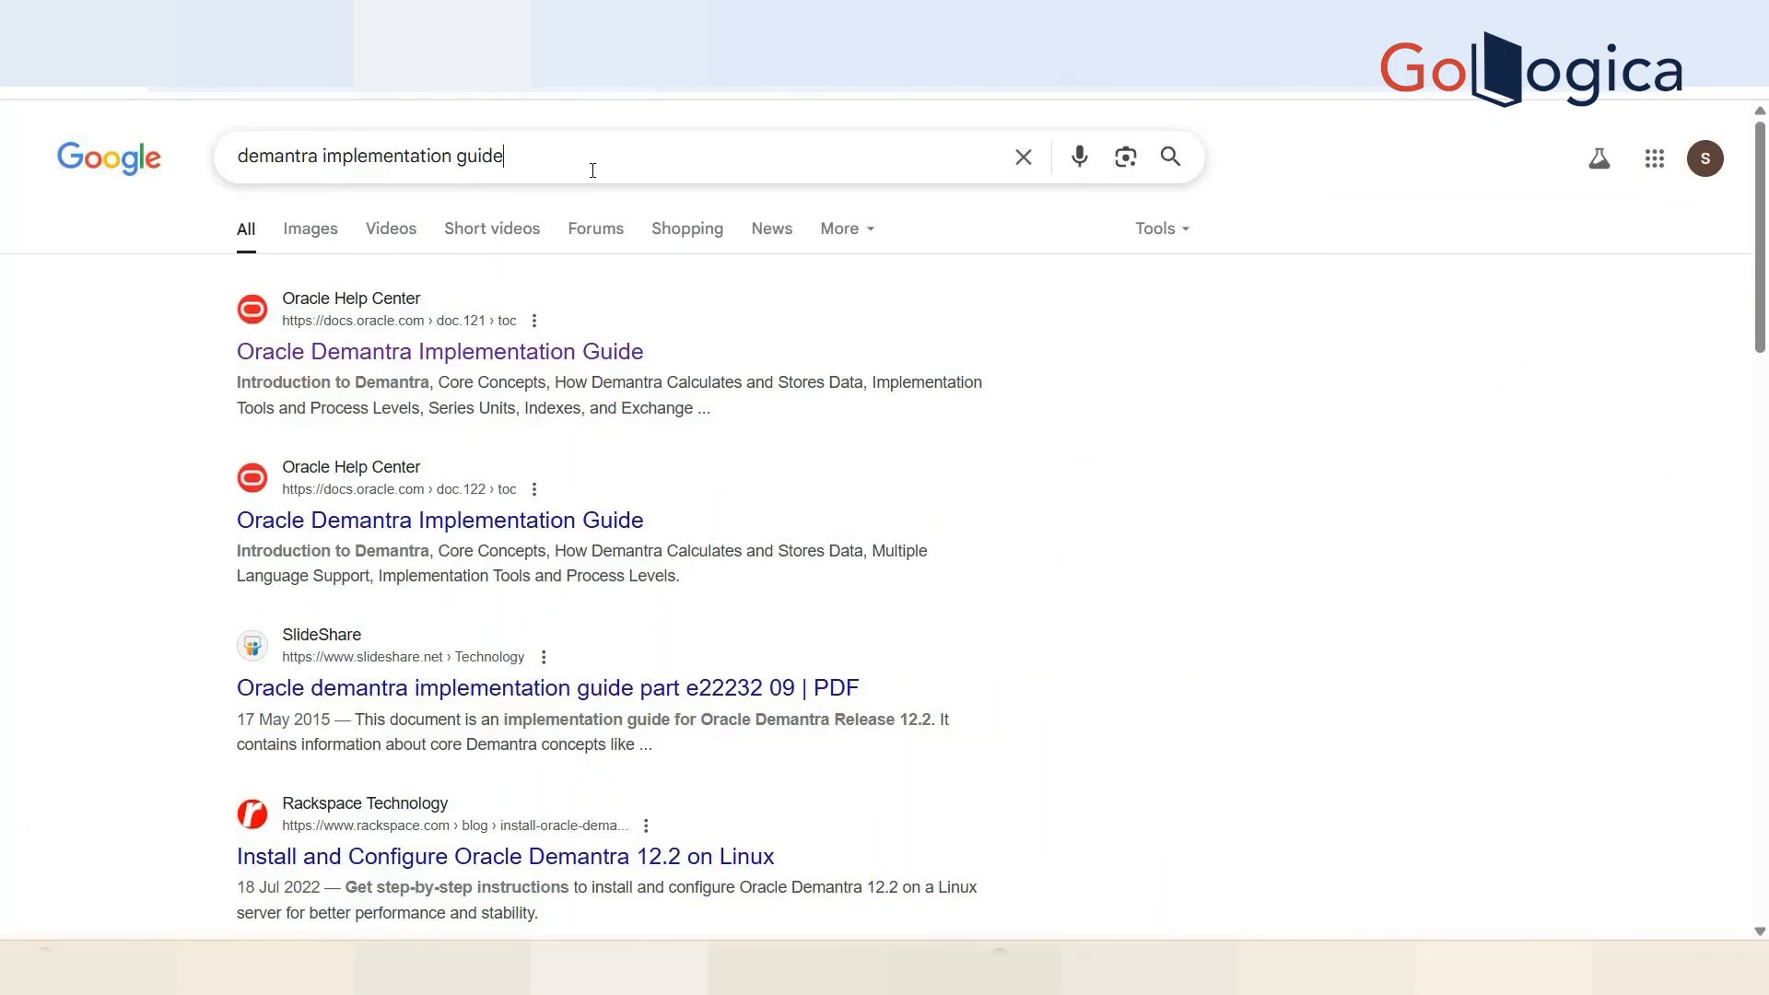
double_click(592, 170)
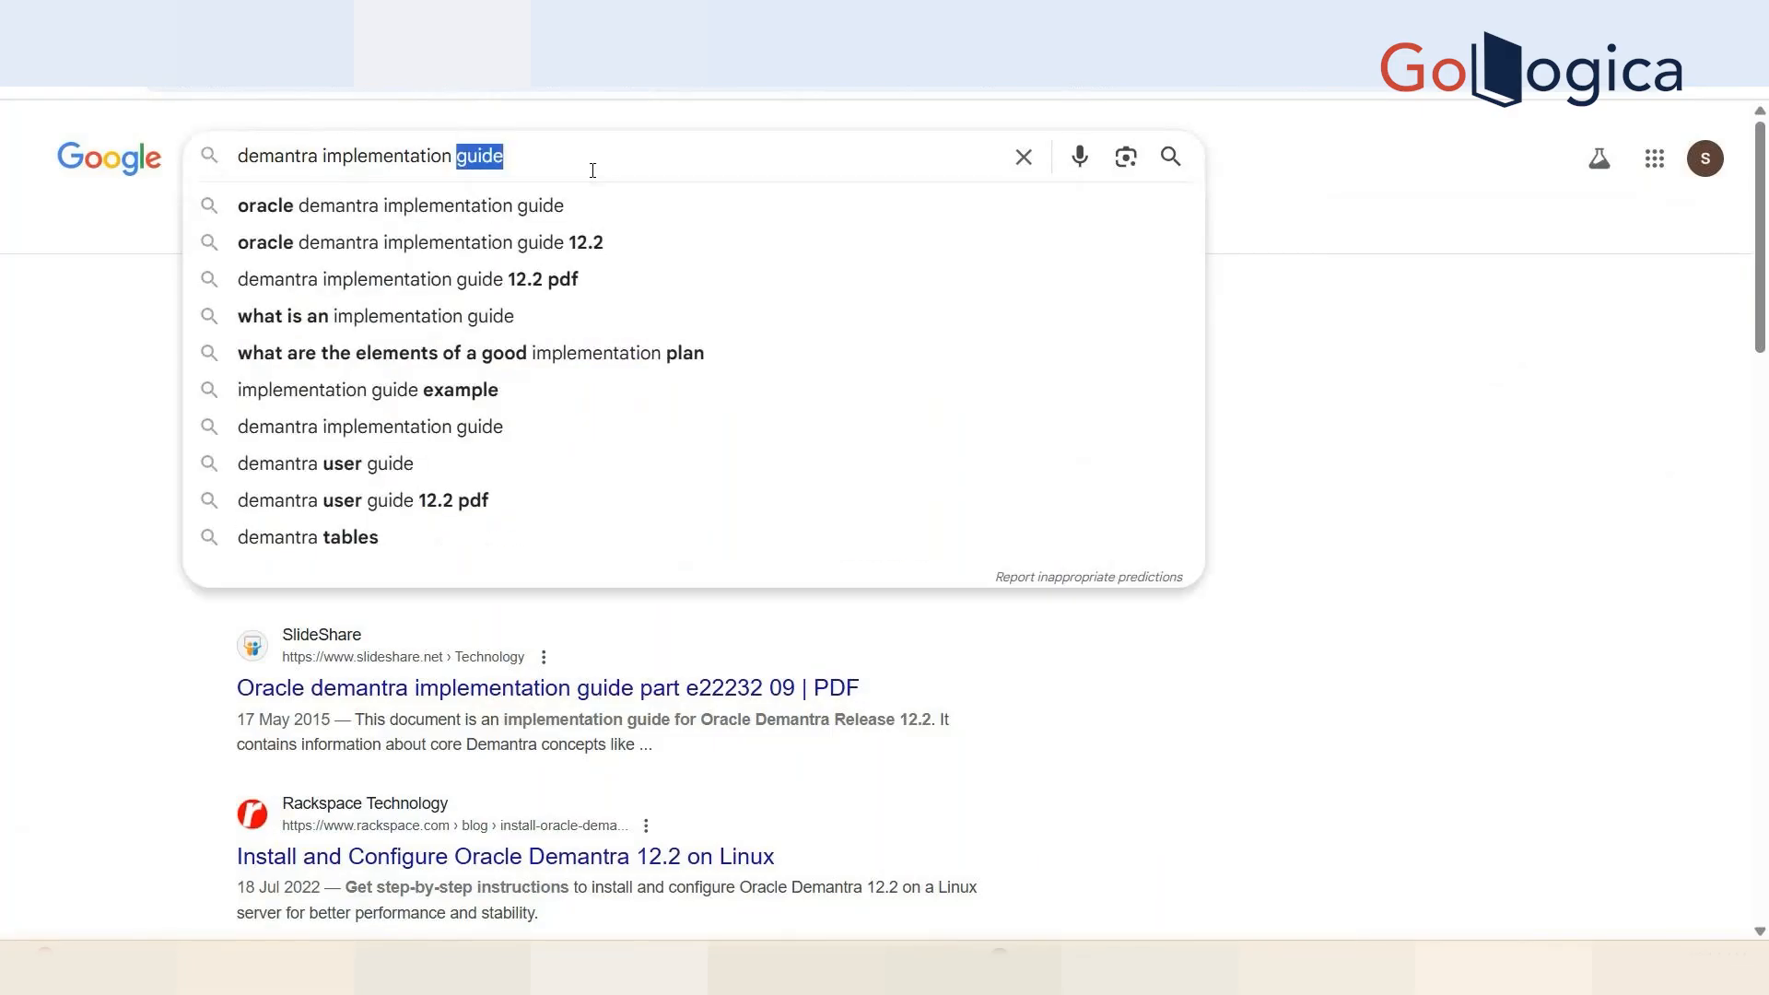
key("ctrl+a")
key("ctrl+v")
key("Return")
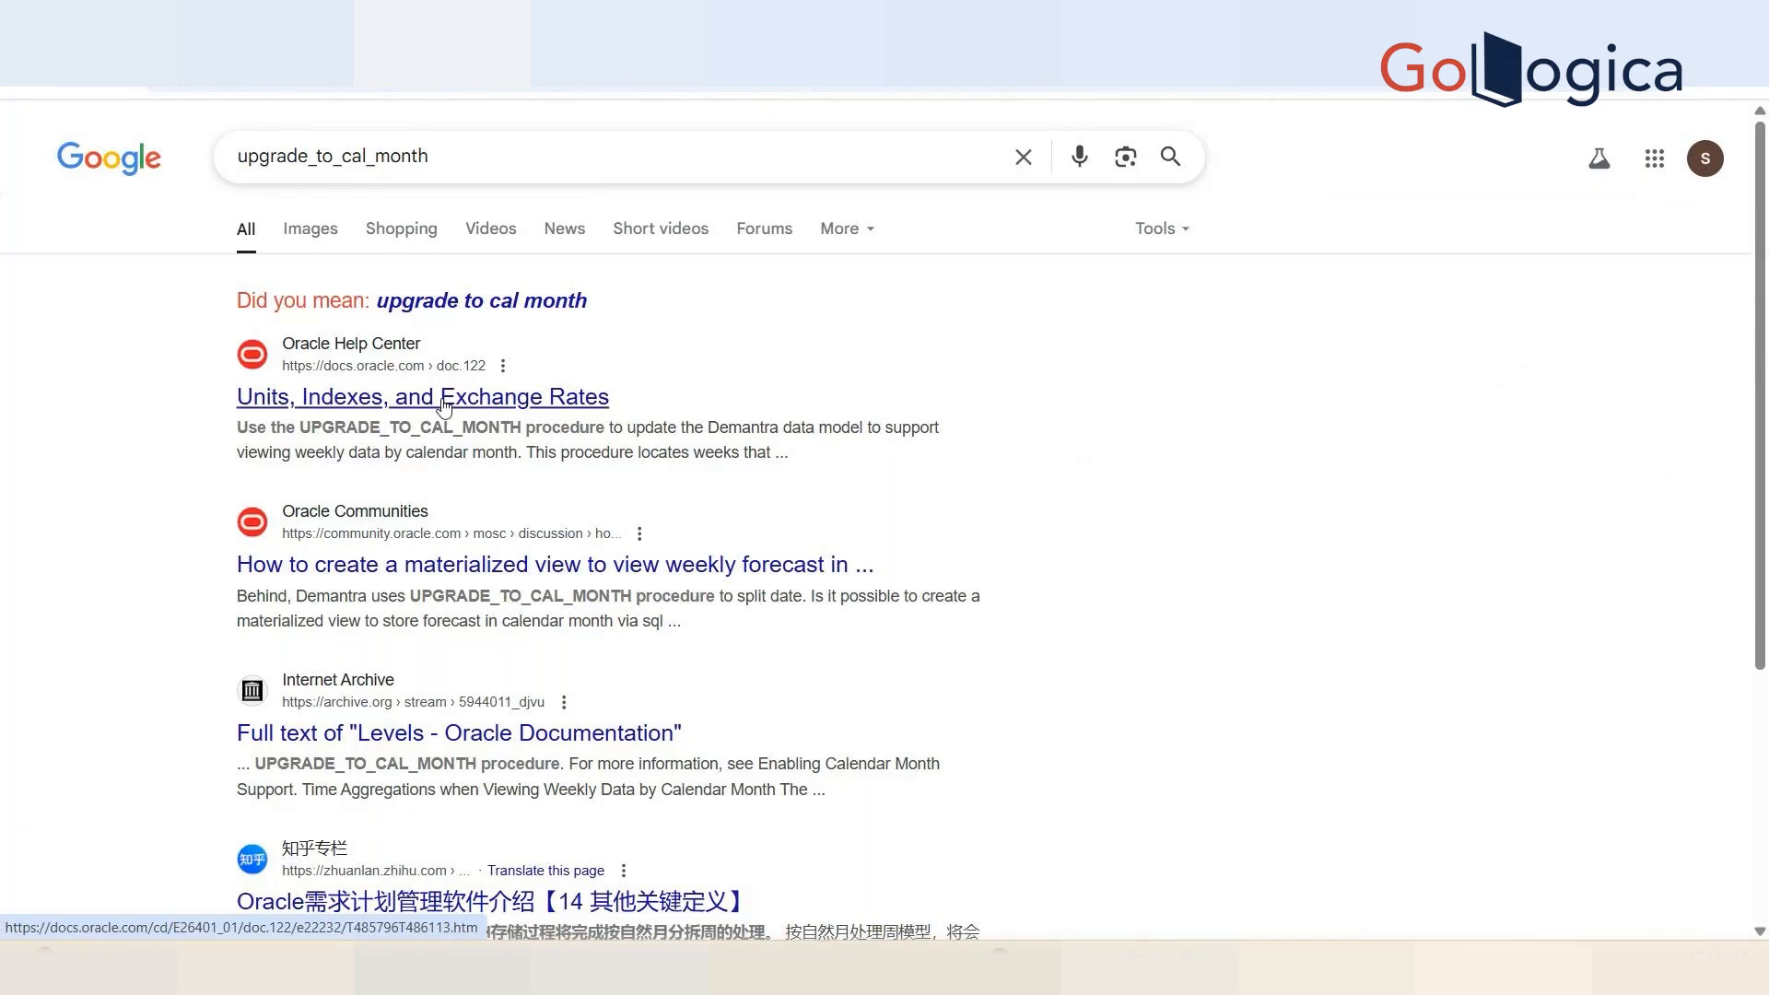
- Open the Oracle Help Center result "Units, Indexes, and Exchange Rates" and find upgrade_to_cal_month on the page
left_click(545, 563)
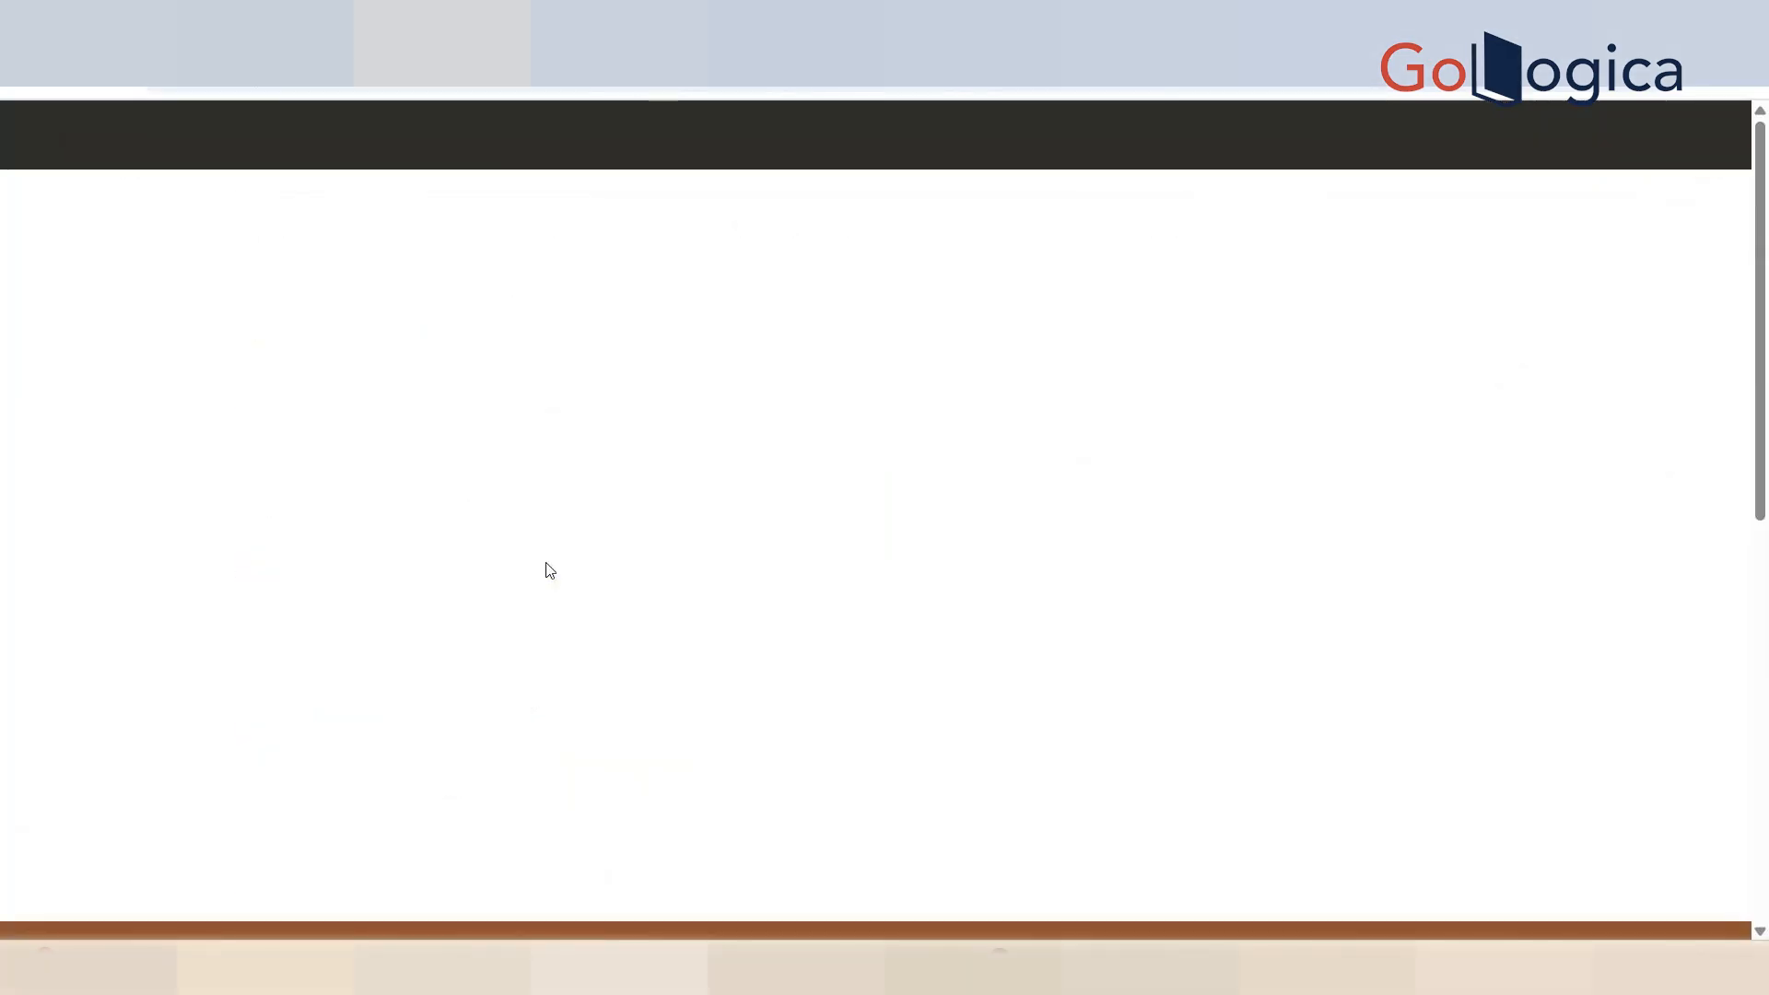
left_click(13, 89)
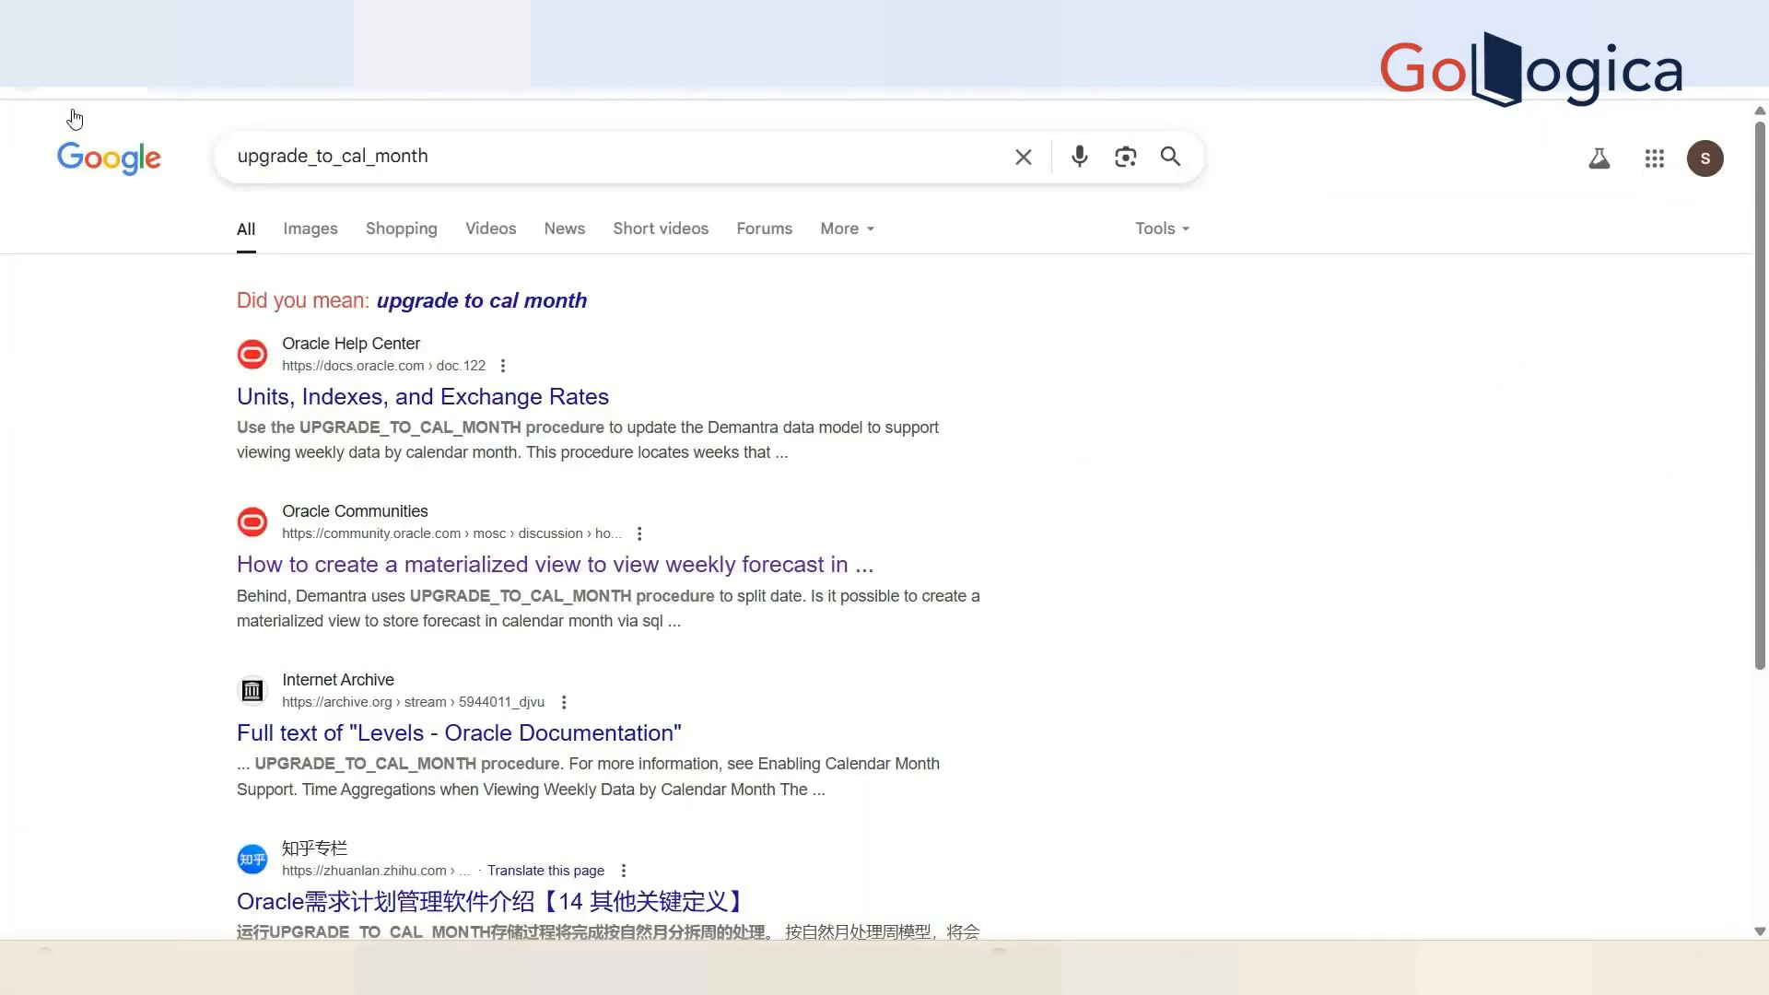
left_click(404, 398)
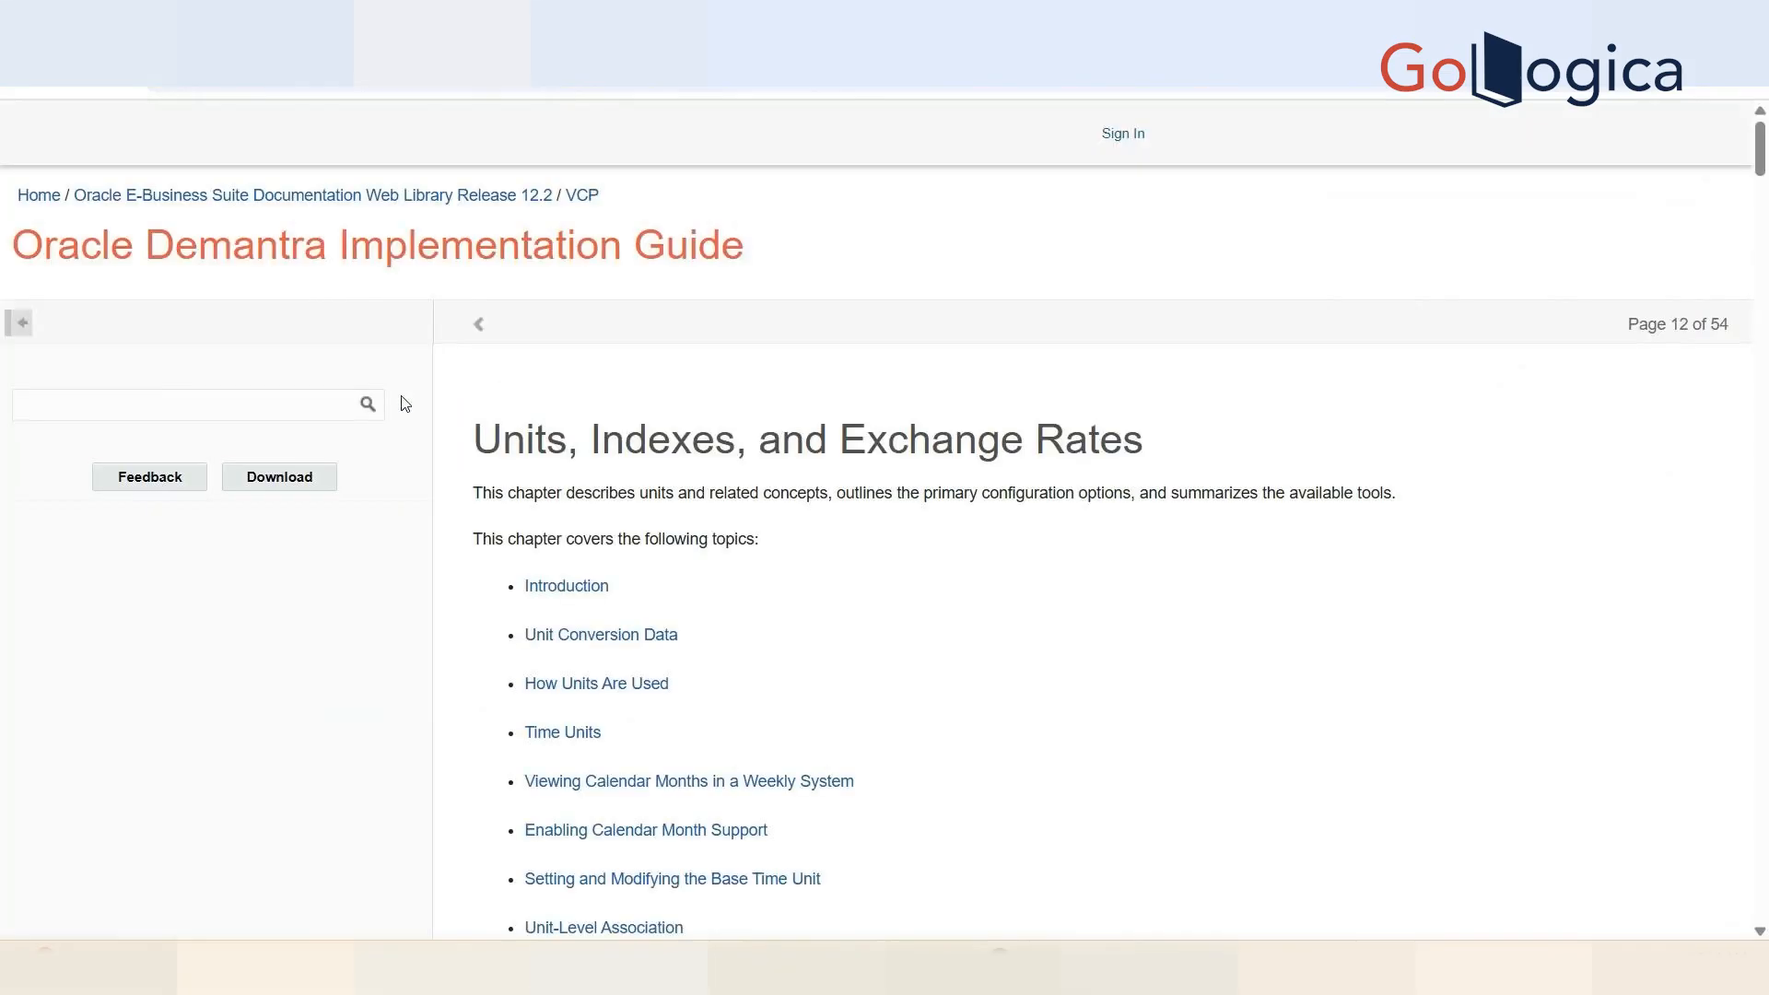
key("ctrl+f")
key("ctrl+v")
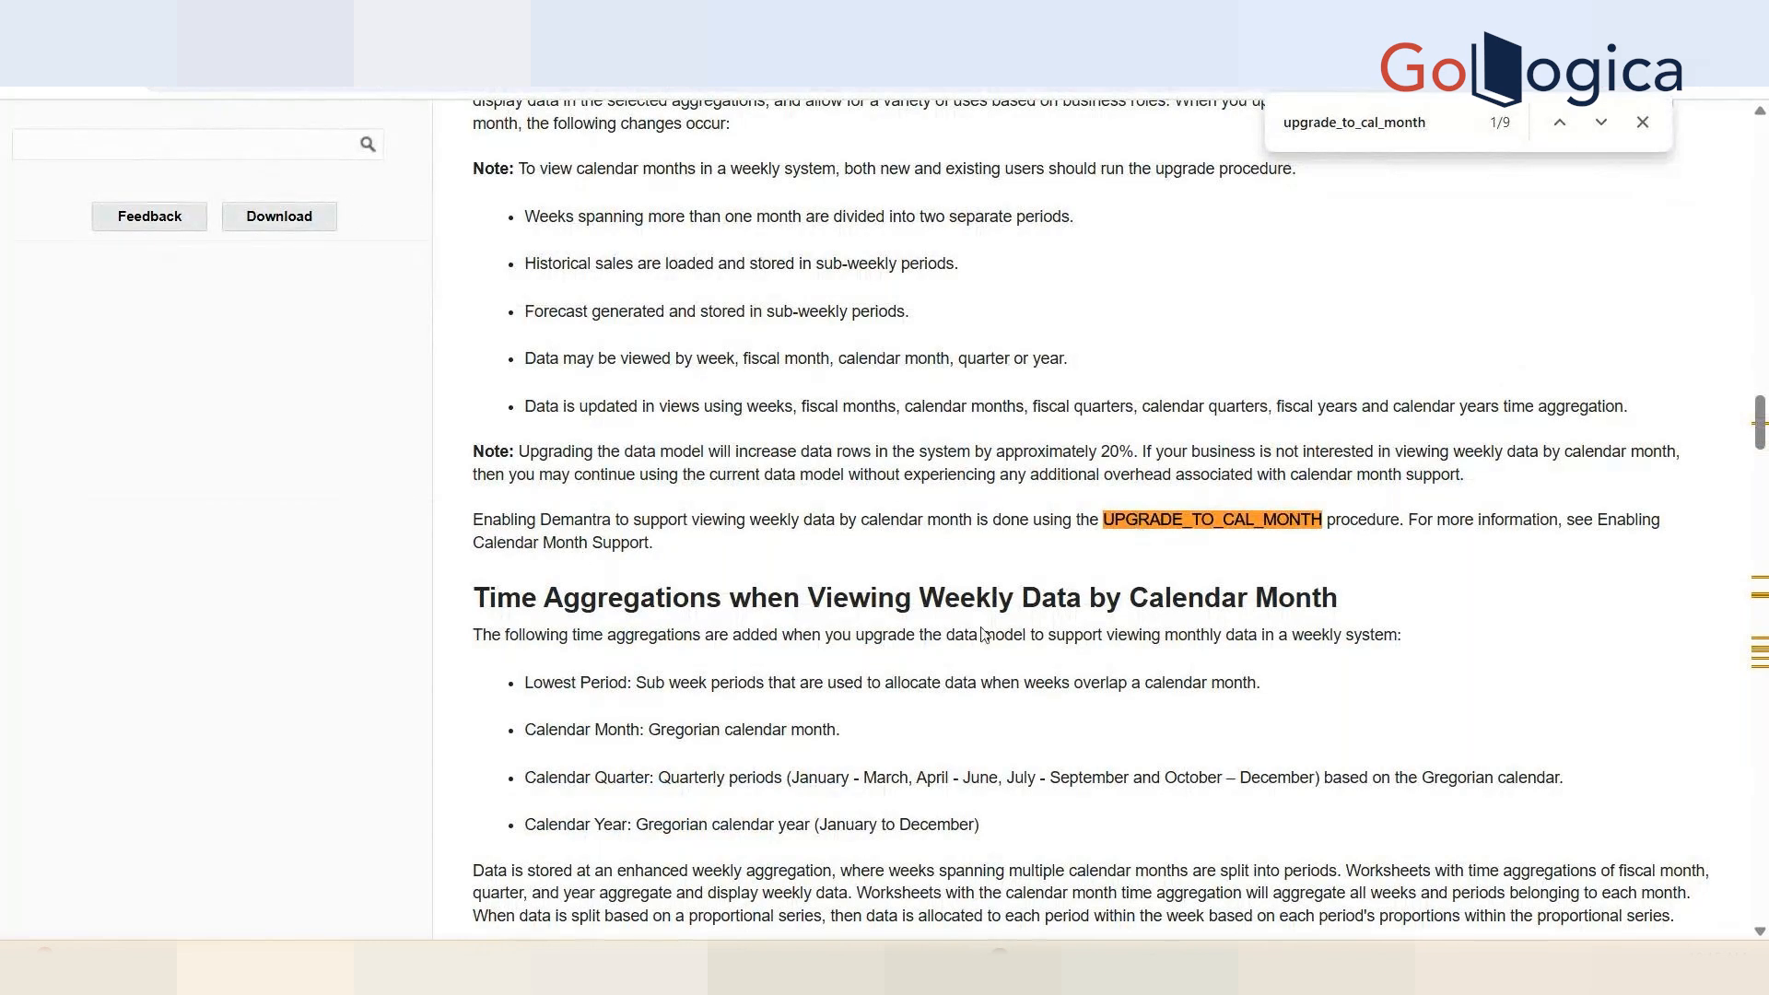
- Read the section on time aggregations when viewing weekly data by calendar month
scroll(973, 679, "down", 3)
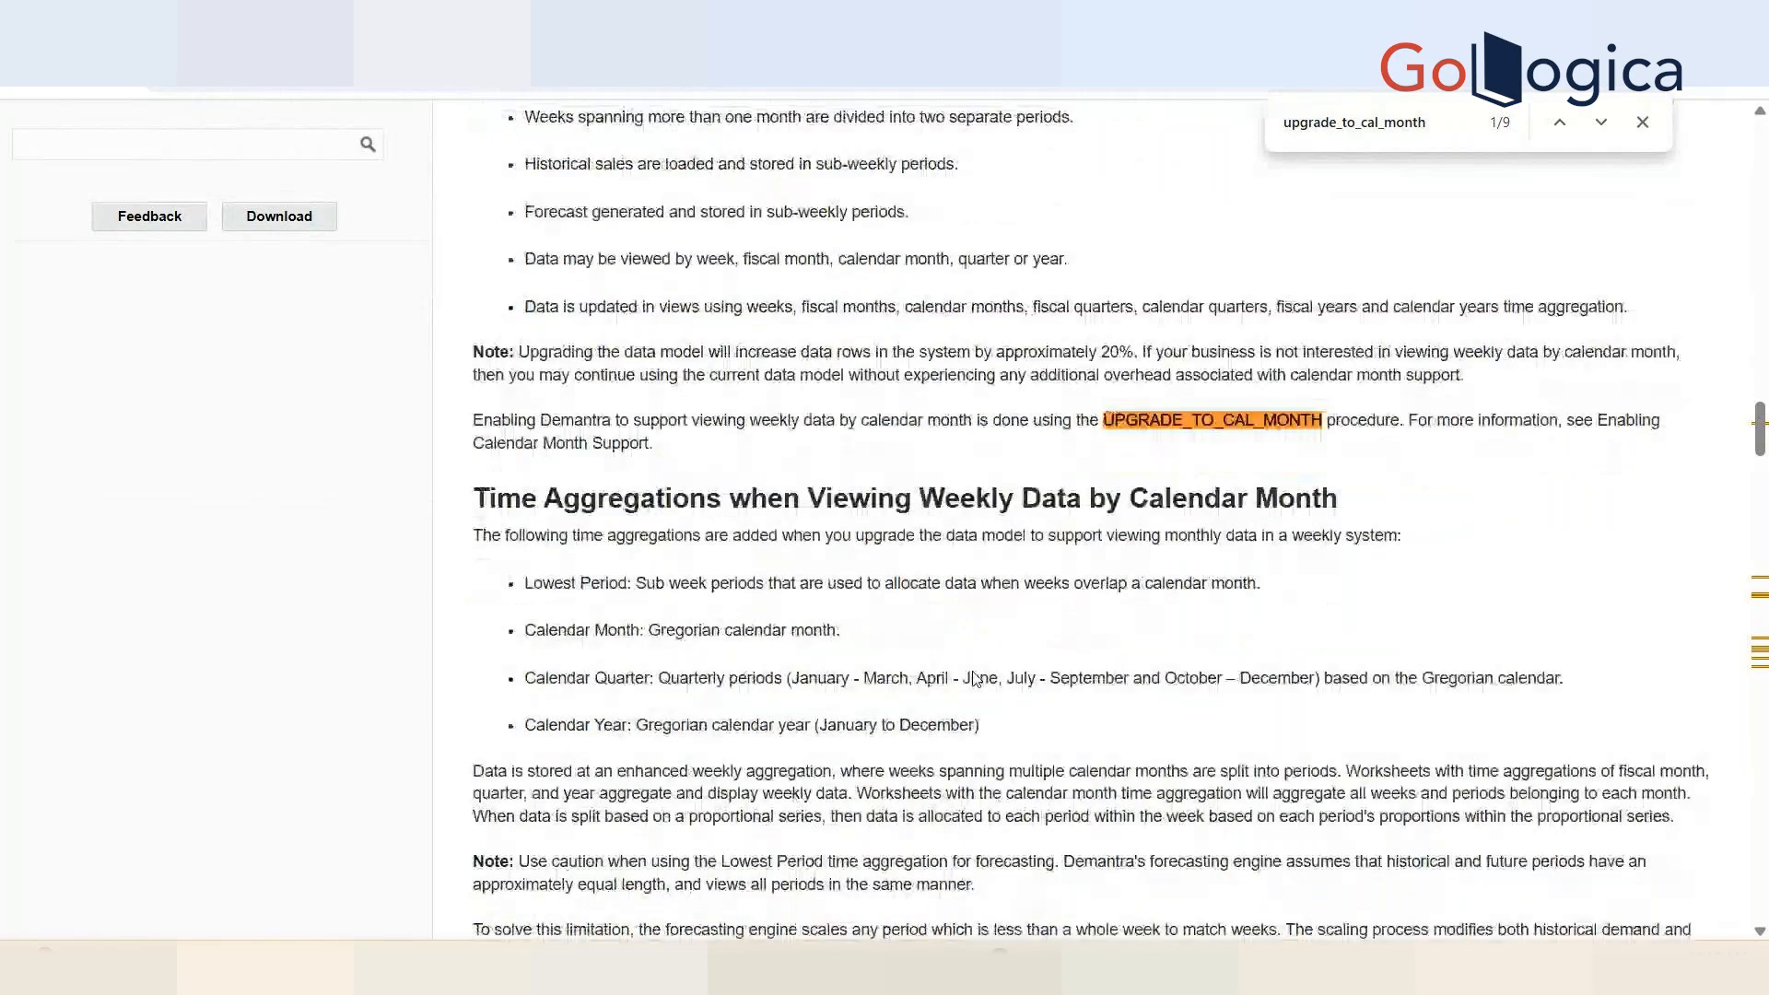
scroll(974, 679, "down", 1)
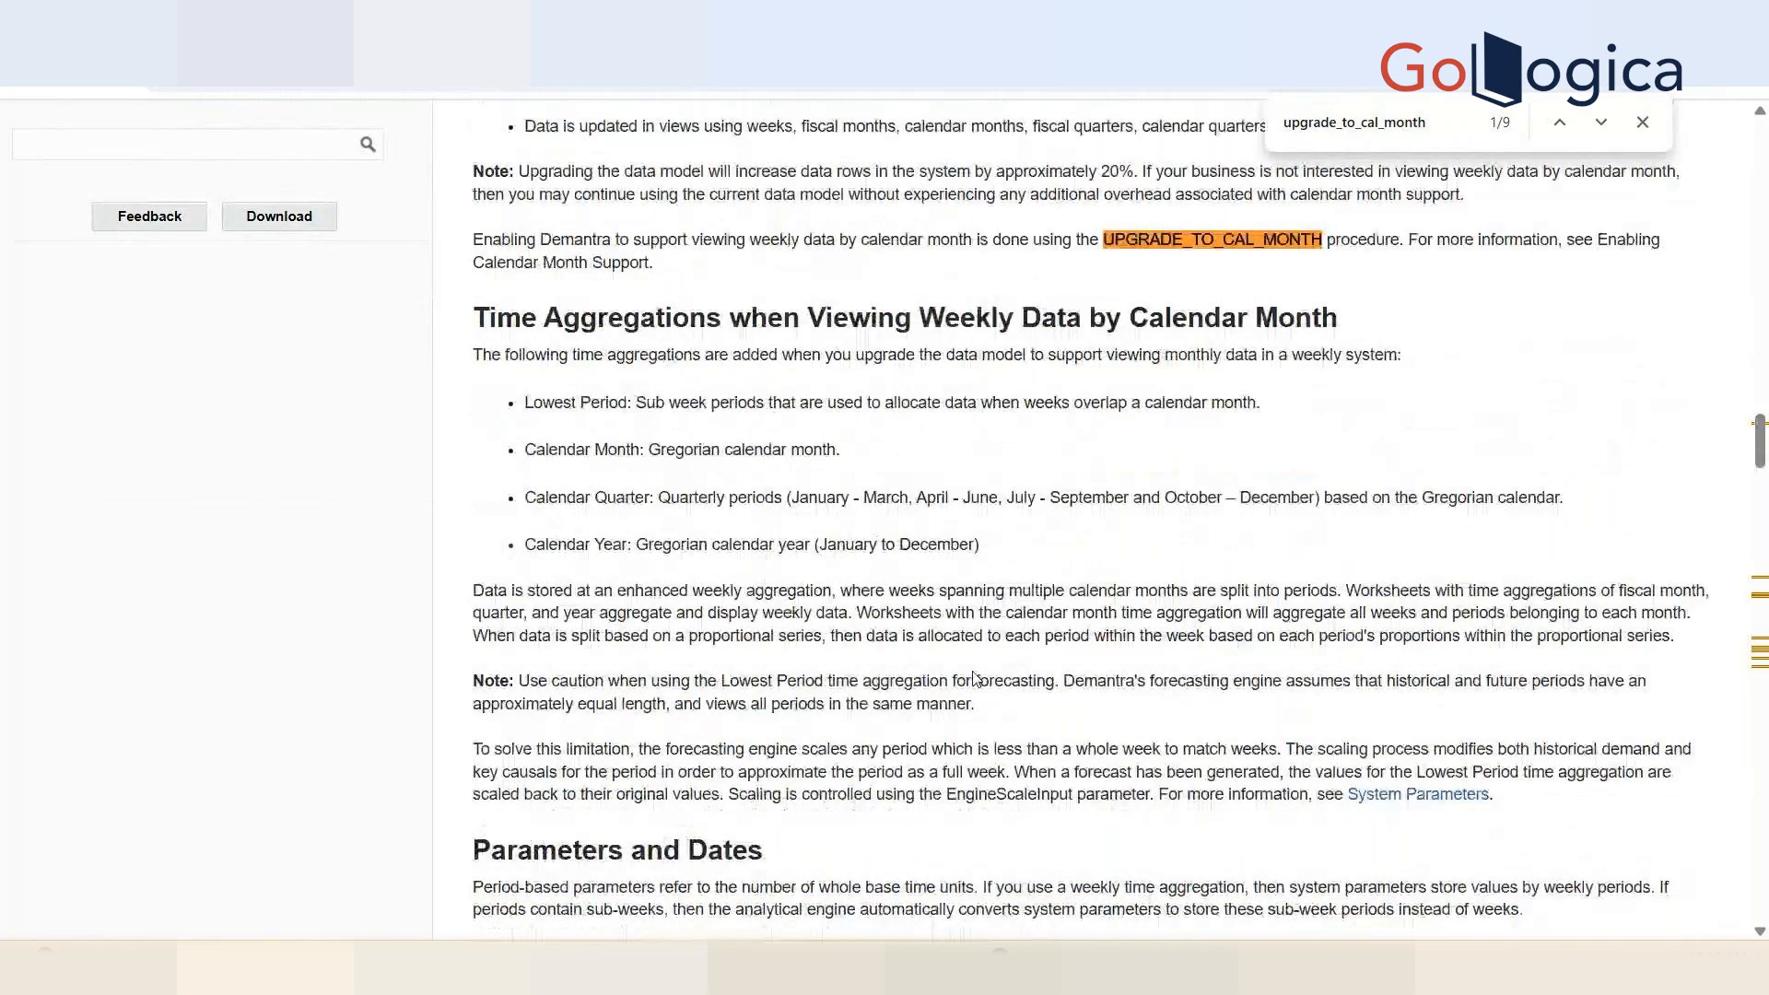
scroll(977, 679, "down", 3)
scroll(976, 679, "down", 2)
scroll(977, 679, "up", 5)
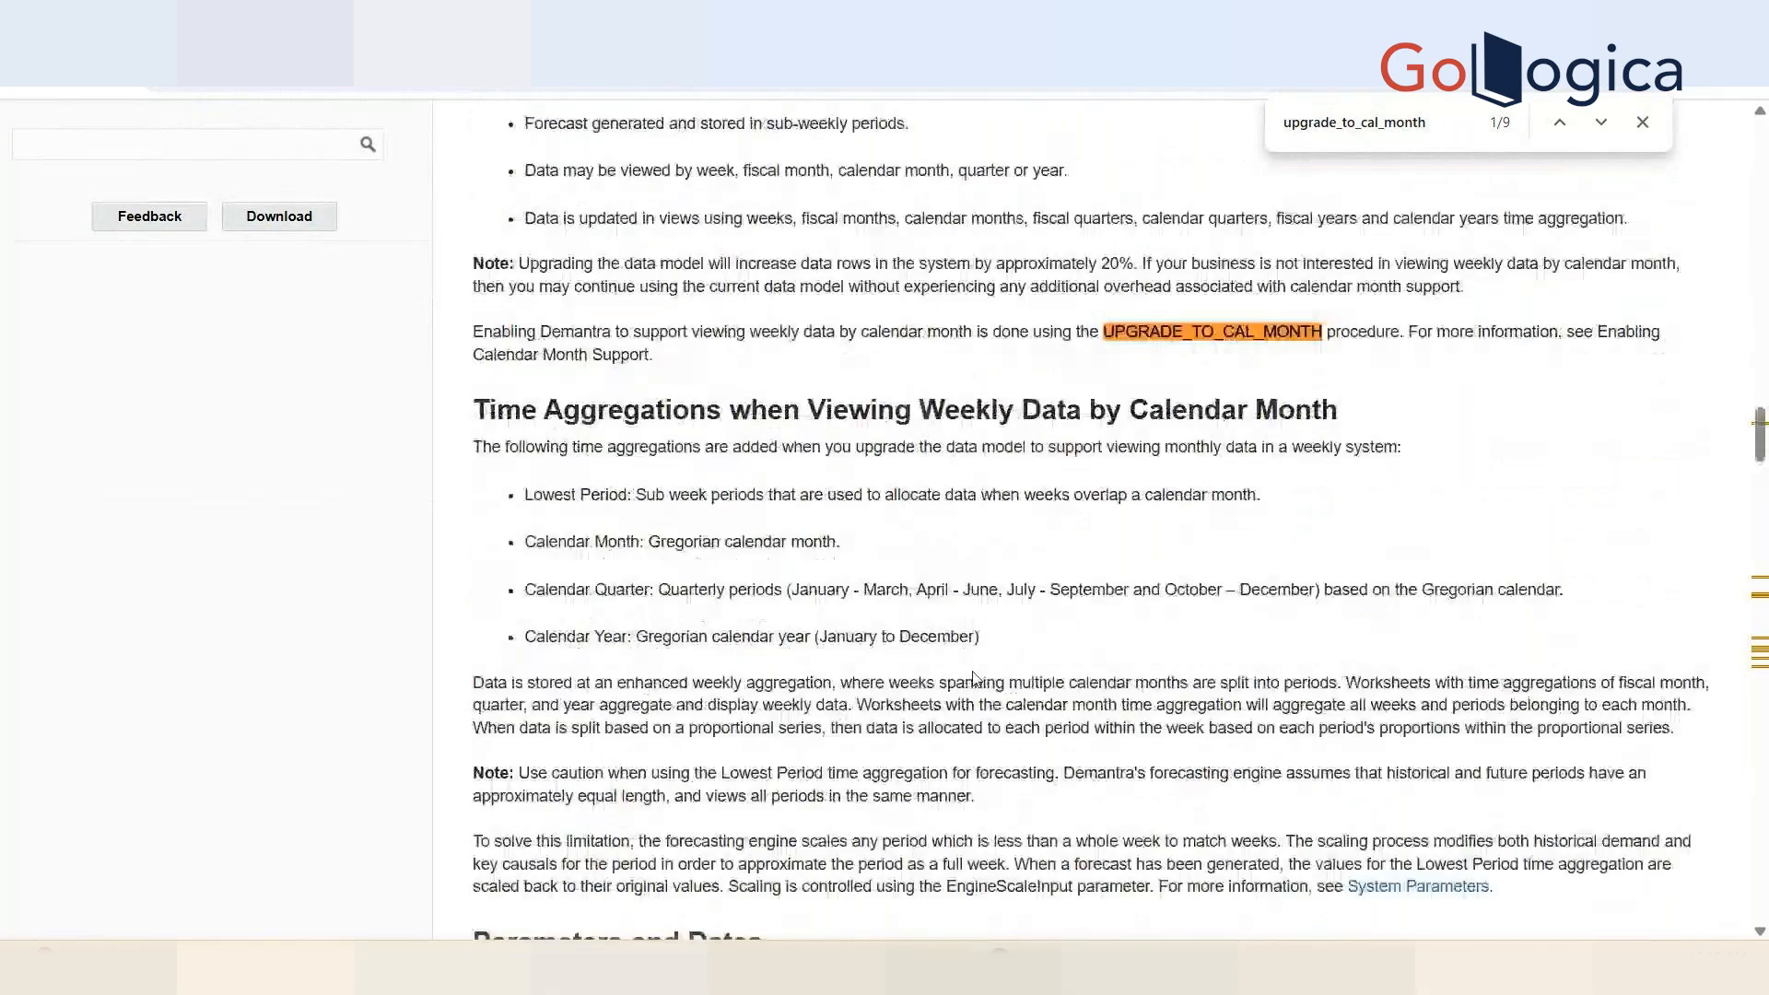
left_click_drag(1066, 415, 1207, 405)
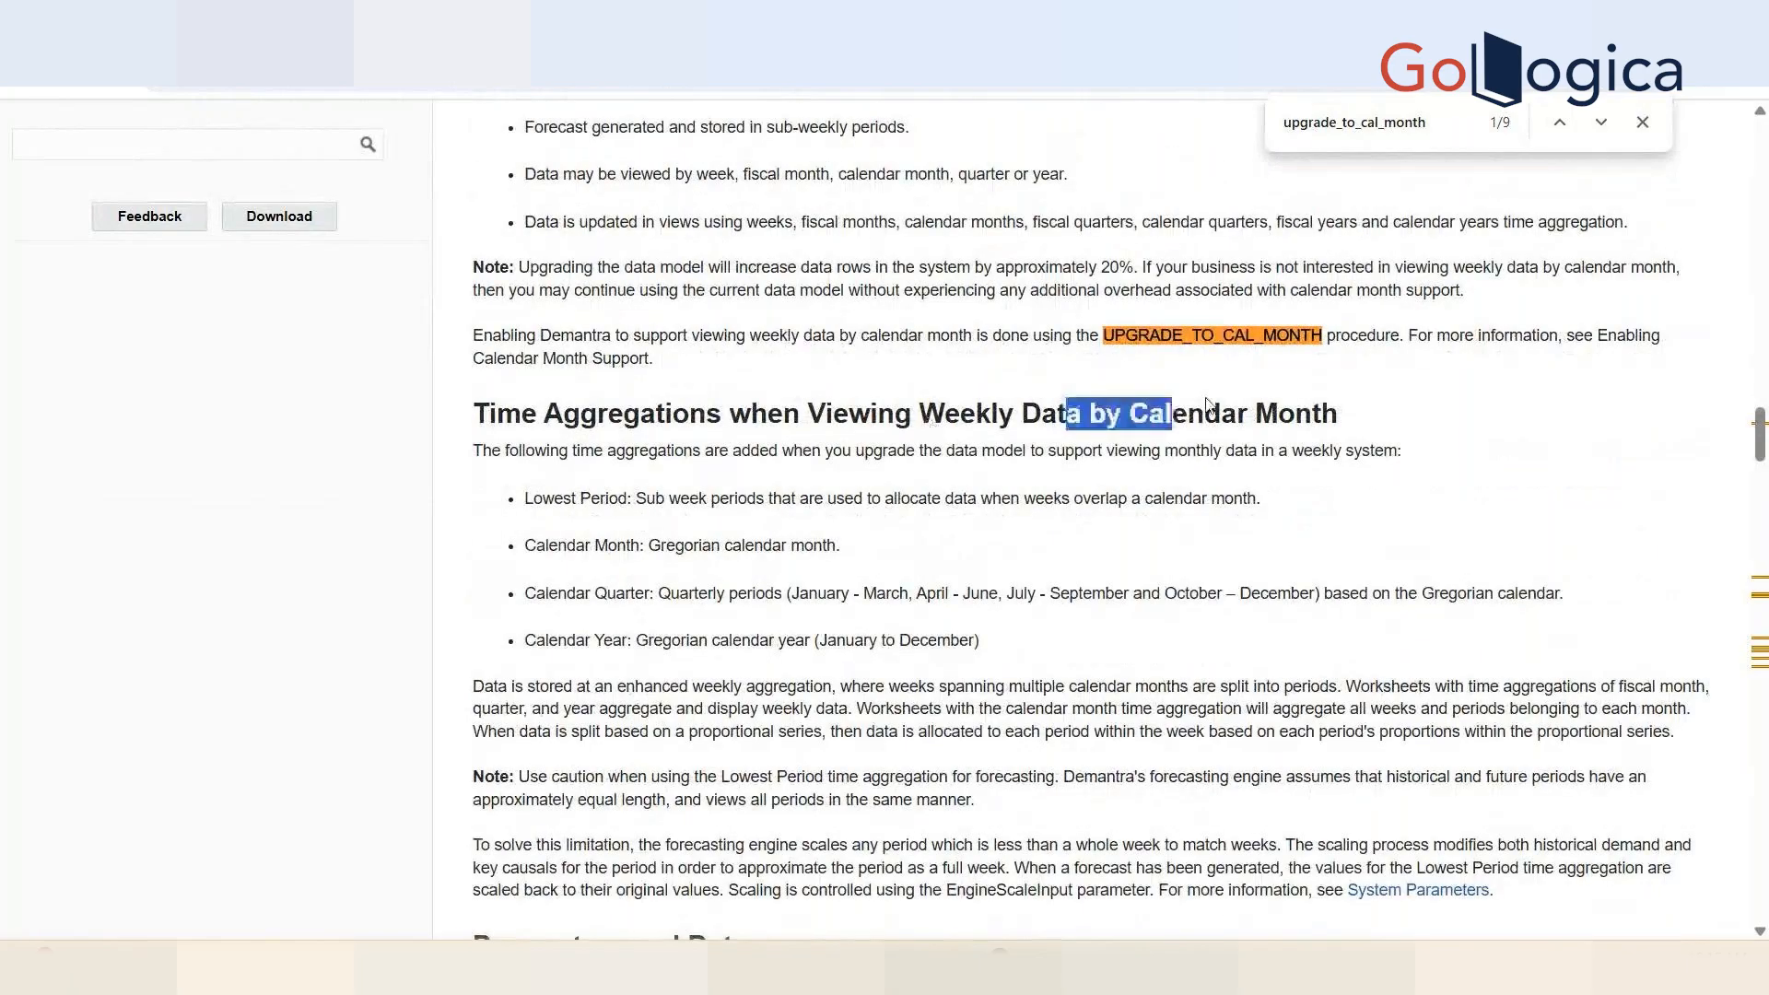
left_click(1207, 406)
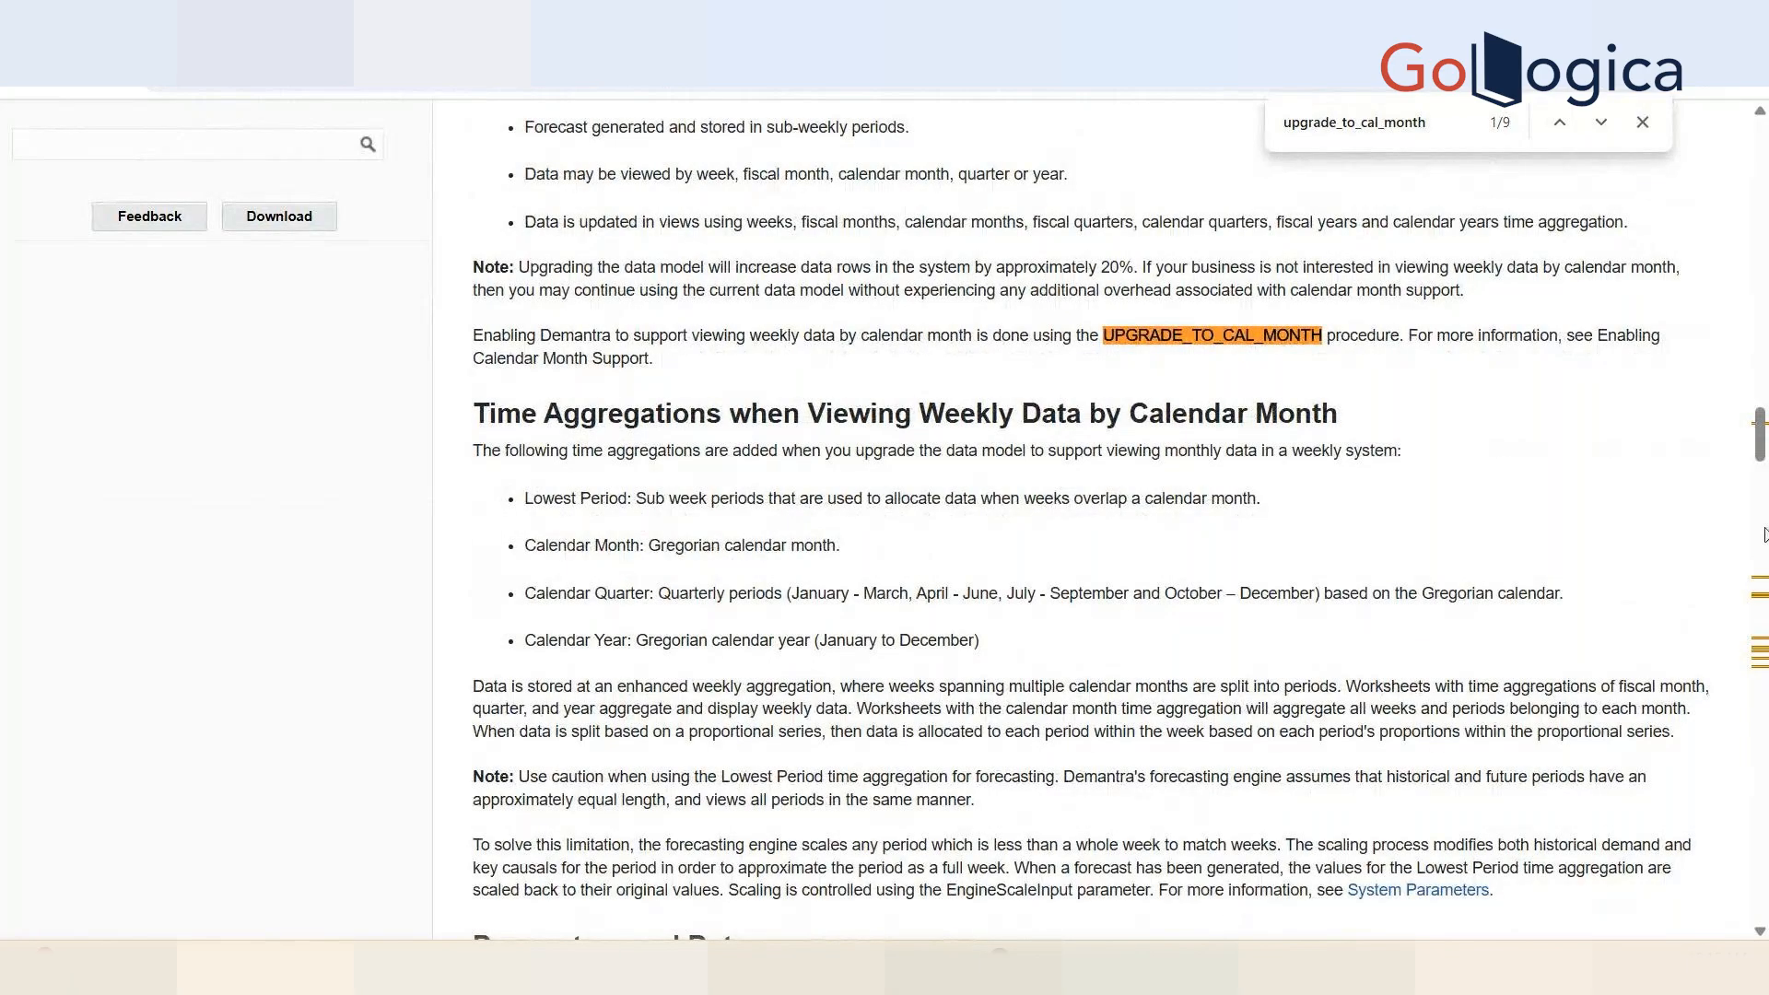
- Examine the Enabling Calendar Month Support section, from its prerequisites through the queue size and split data procedure commands
left_click_drag(1762, 425, 1761, 591)
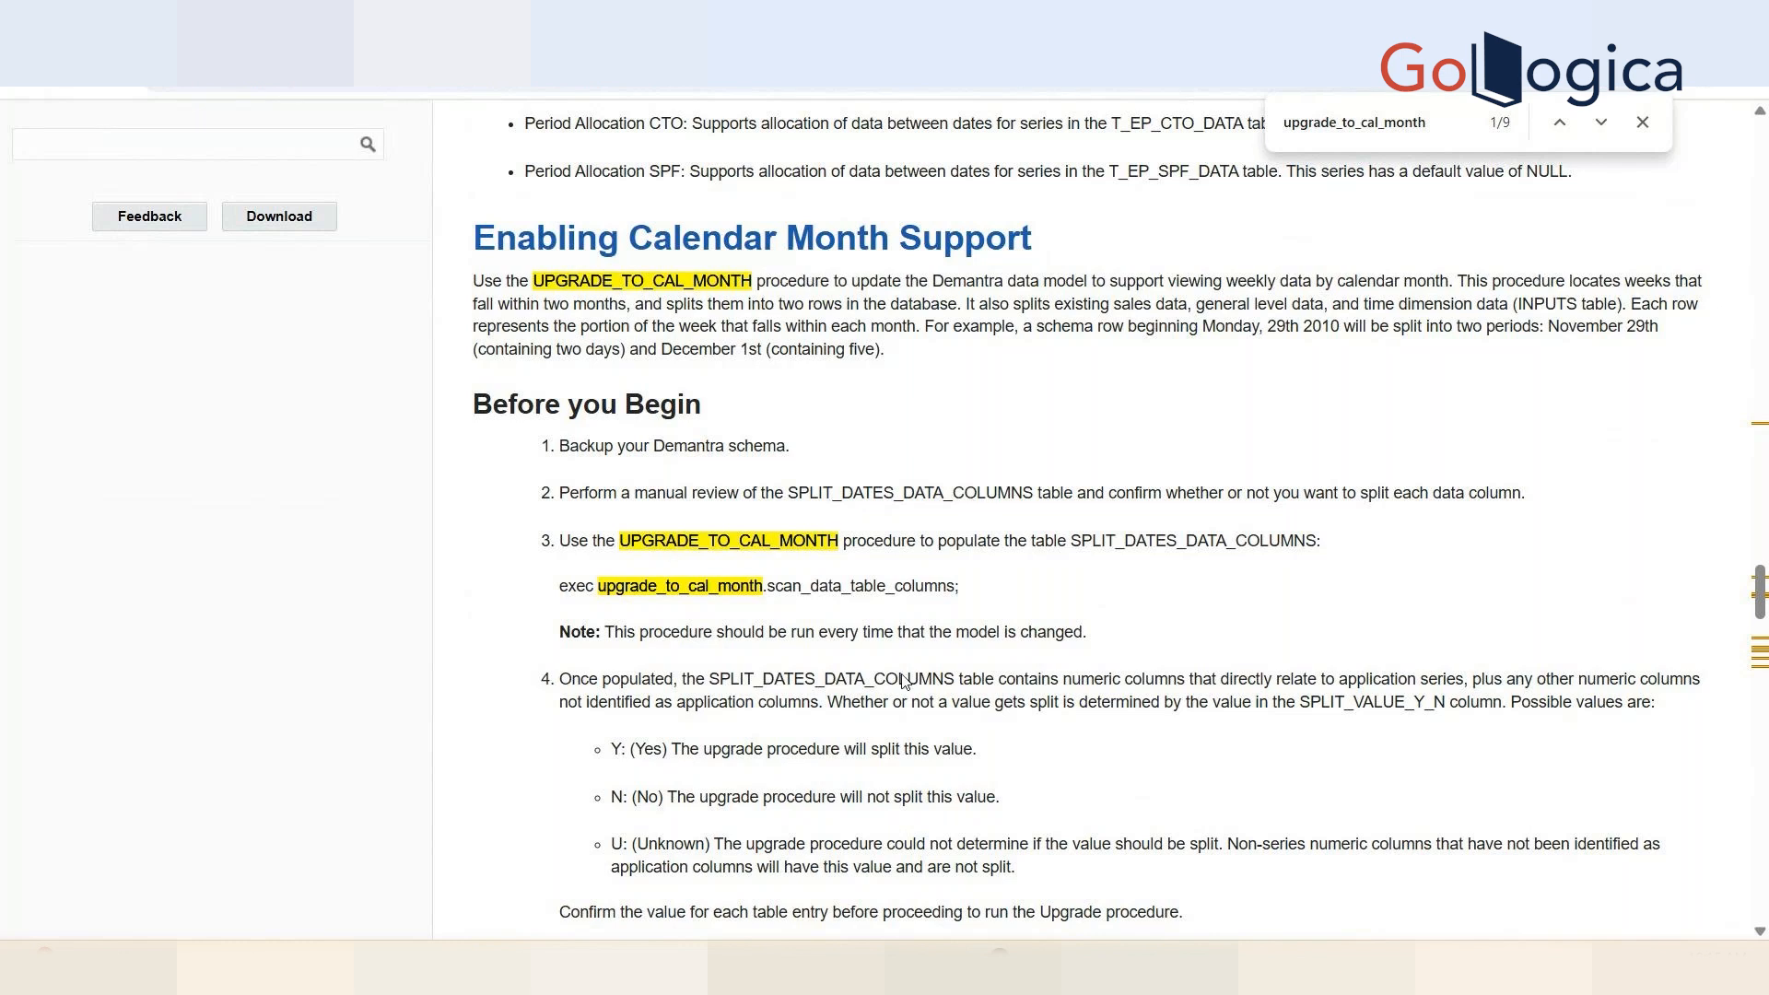
scroll(903, 682, "down", 1)
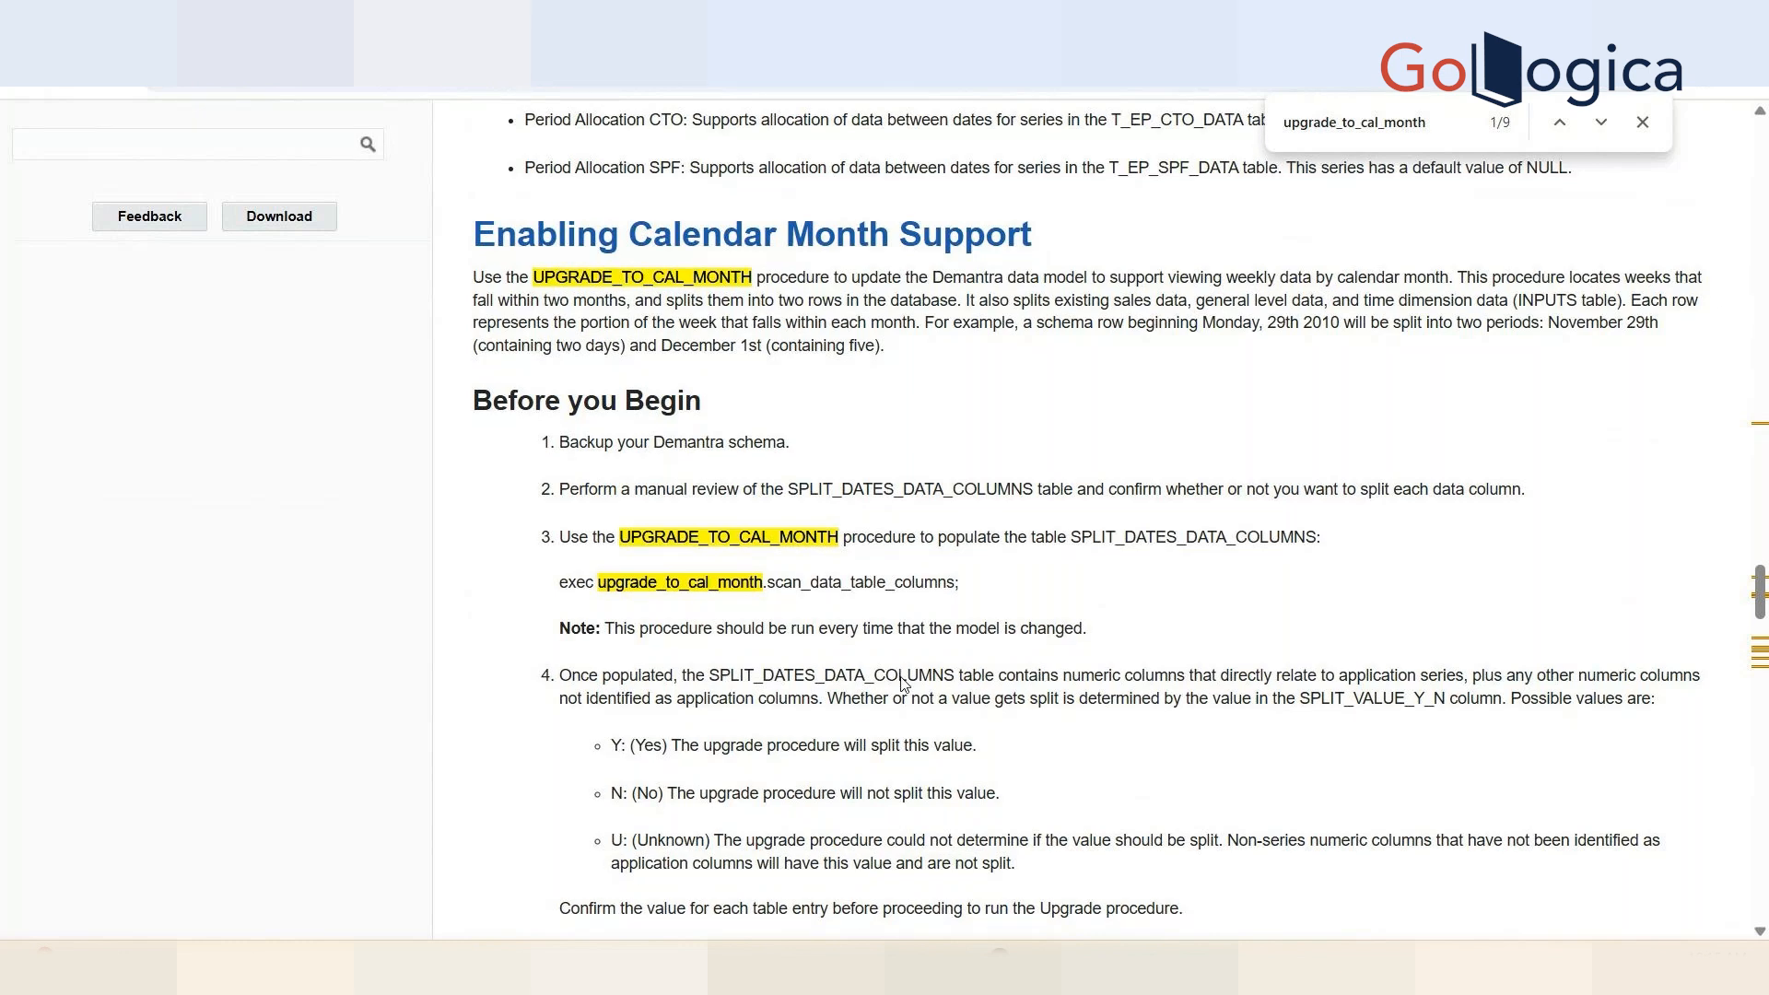
scroll(903, 683, "down", 1)
scroll(903, 683, "down", 8)
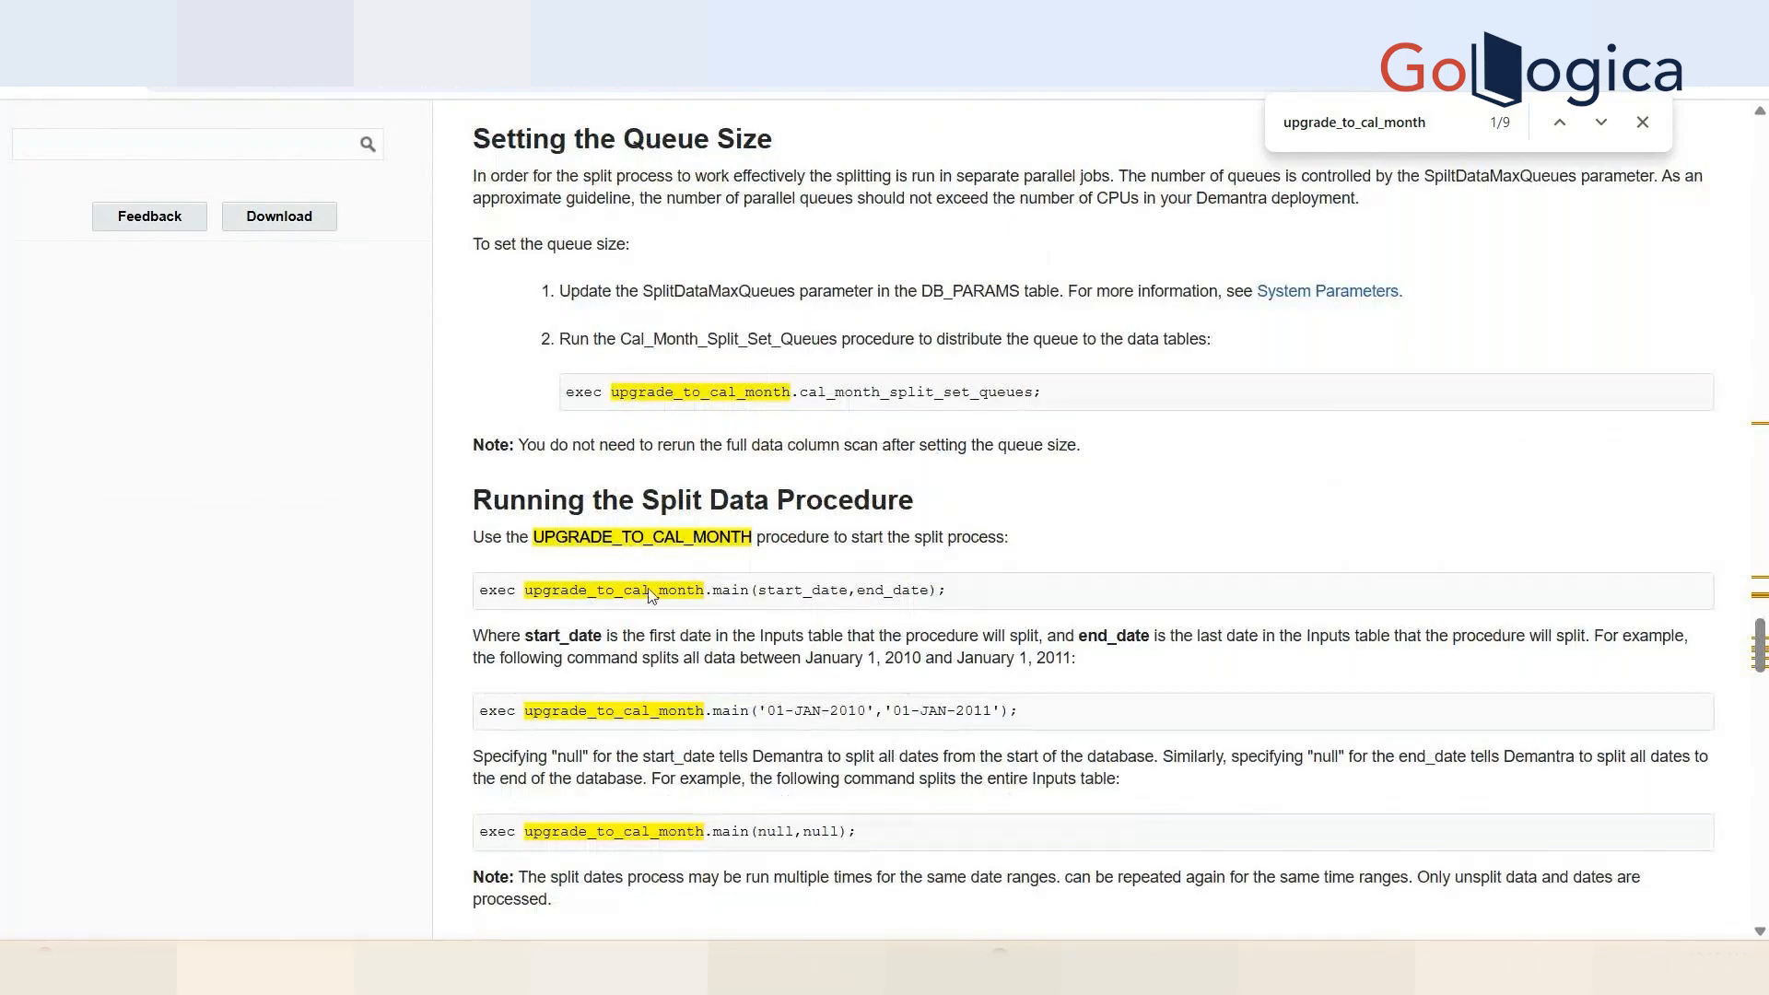
left_click_drag(930, 606, 751, 603)
left_click(717, 600)
mouse_move(1760, 649)
left_mouse_down()
mouse_move(1762, 894)
mouse_move(1762, 645)
left_mouse_up()
- Return to the chapter's topic list and open "Viewing Calendar Months in a Weekly System"
left_click_drag(1762, 550, 1762, 139)
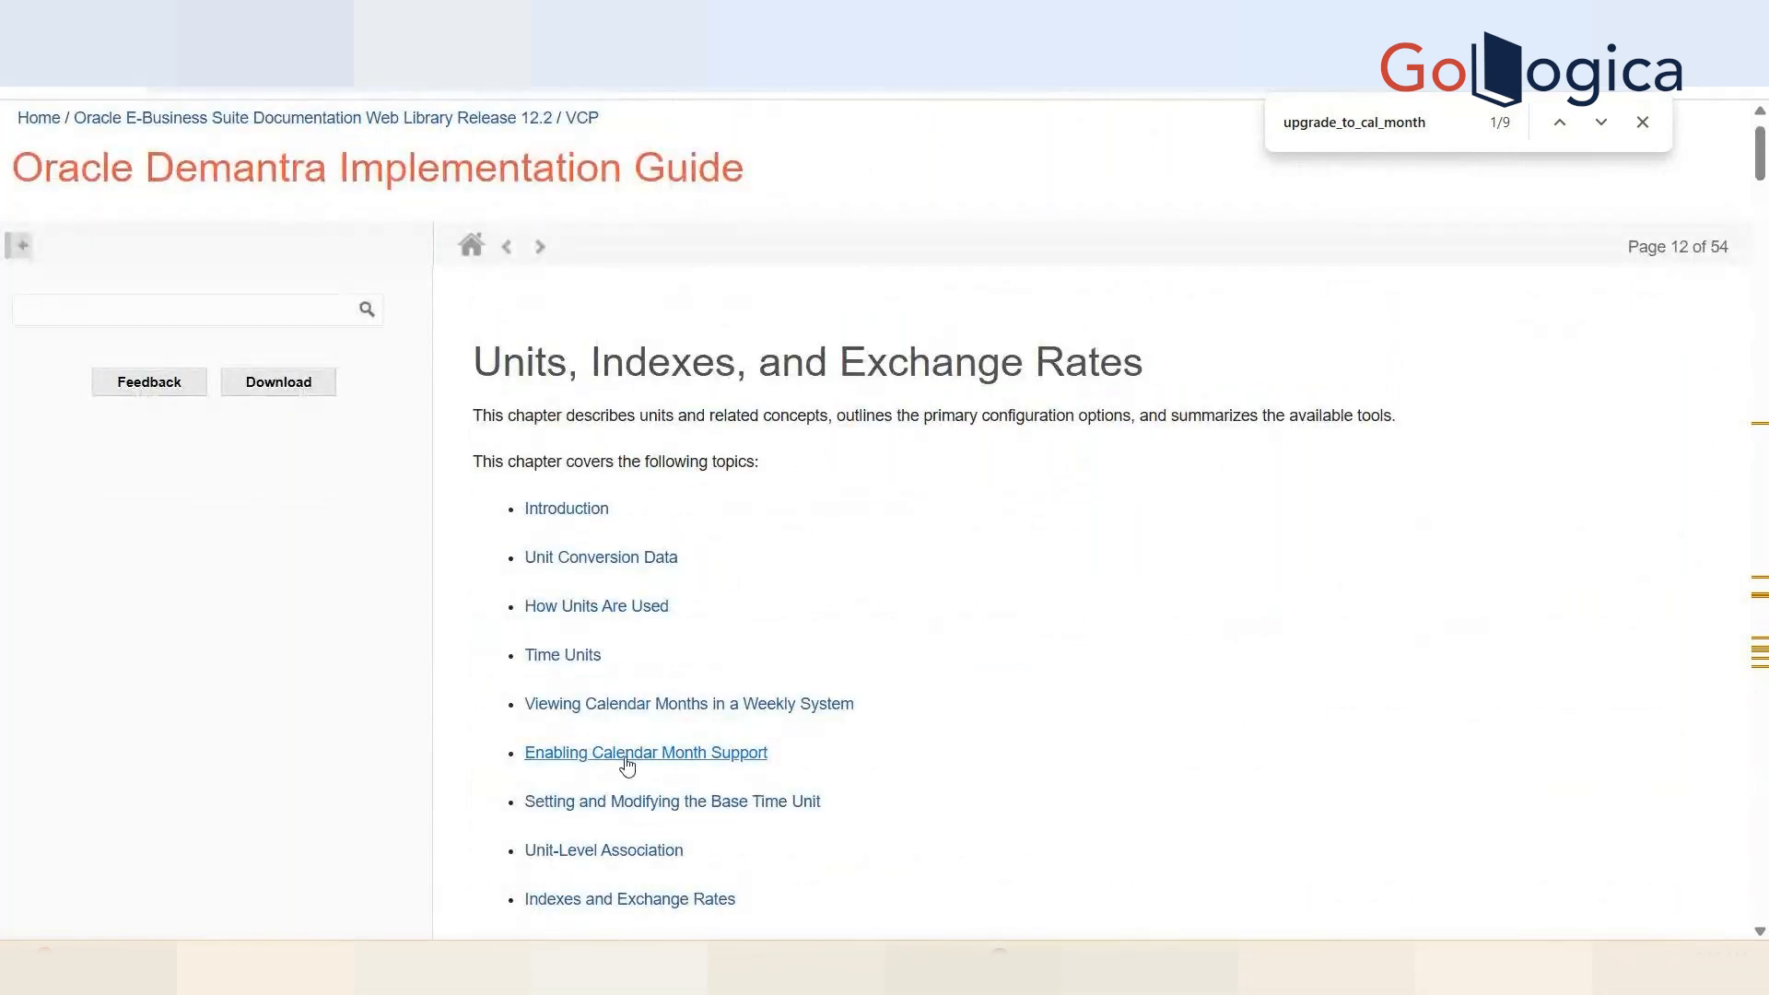
key("alt+Tab")
key("Escape")
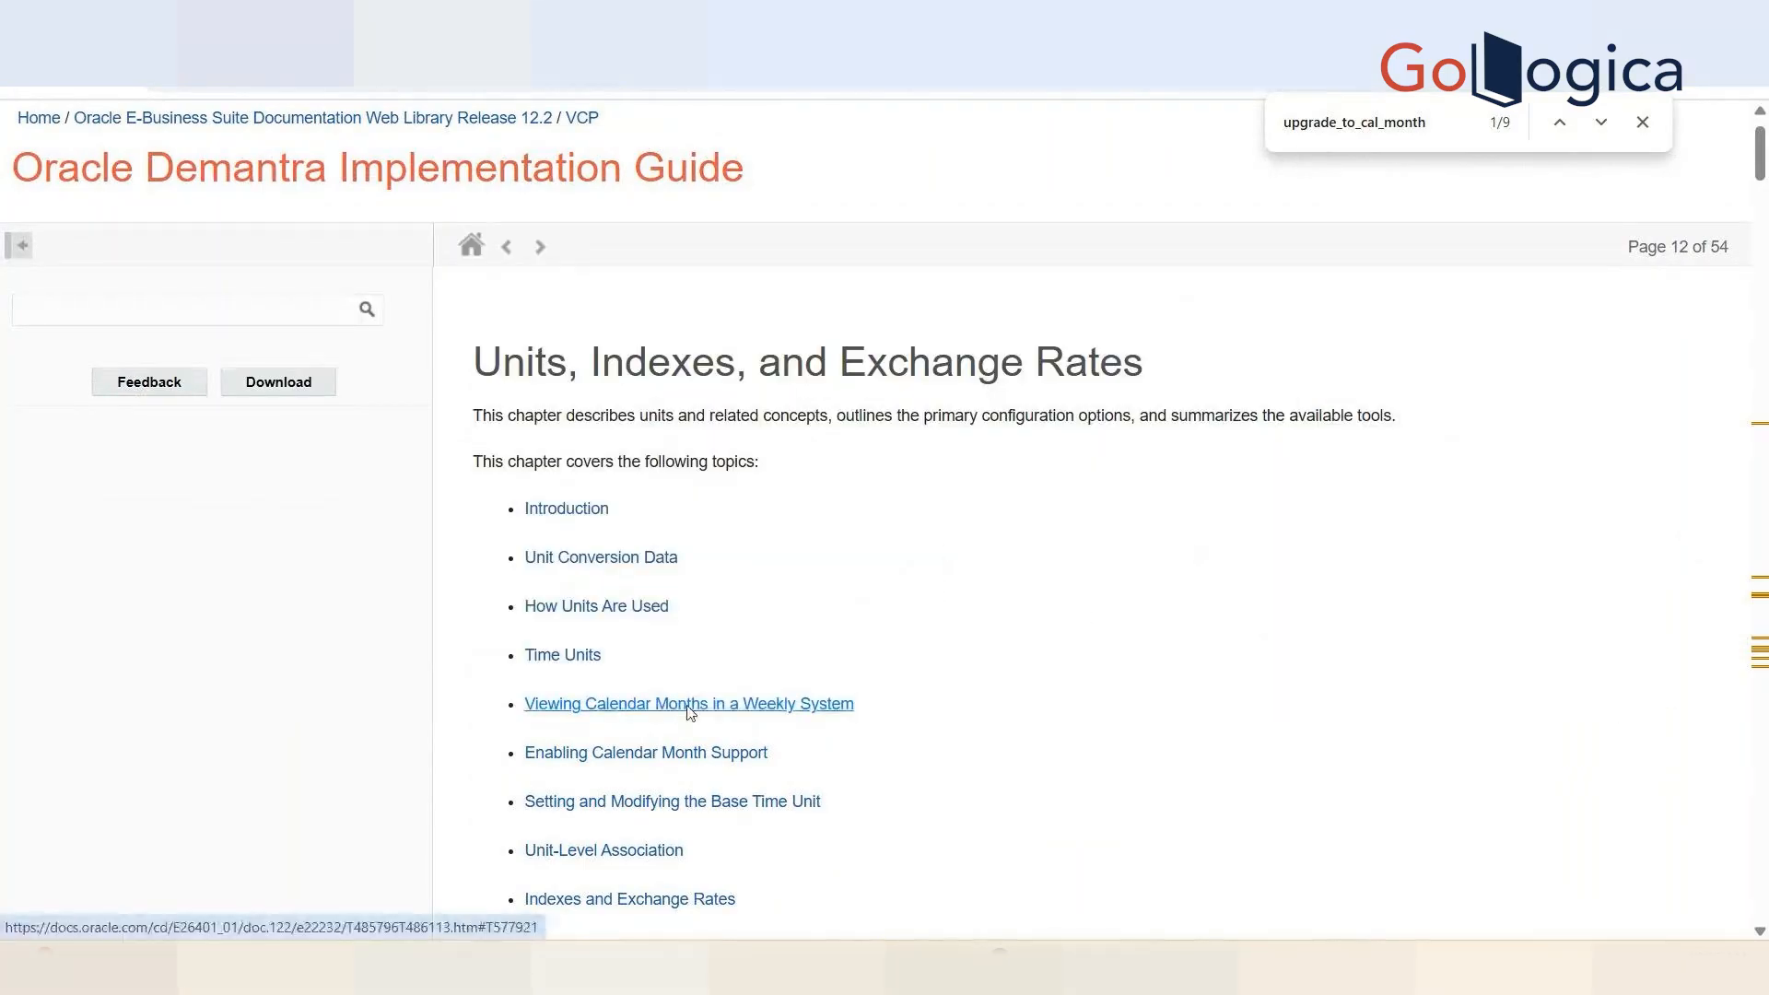
left_click(690, 704)
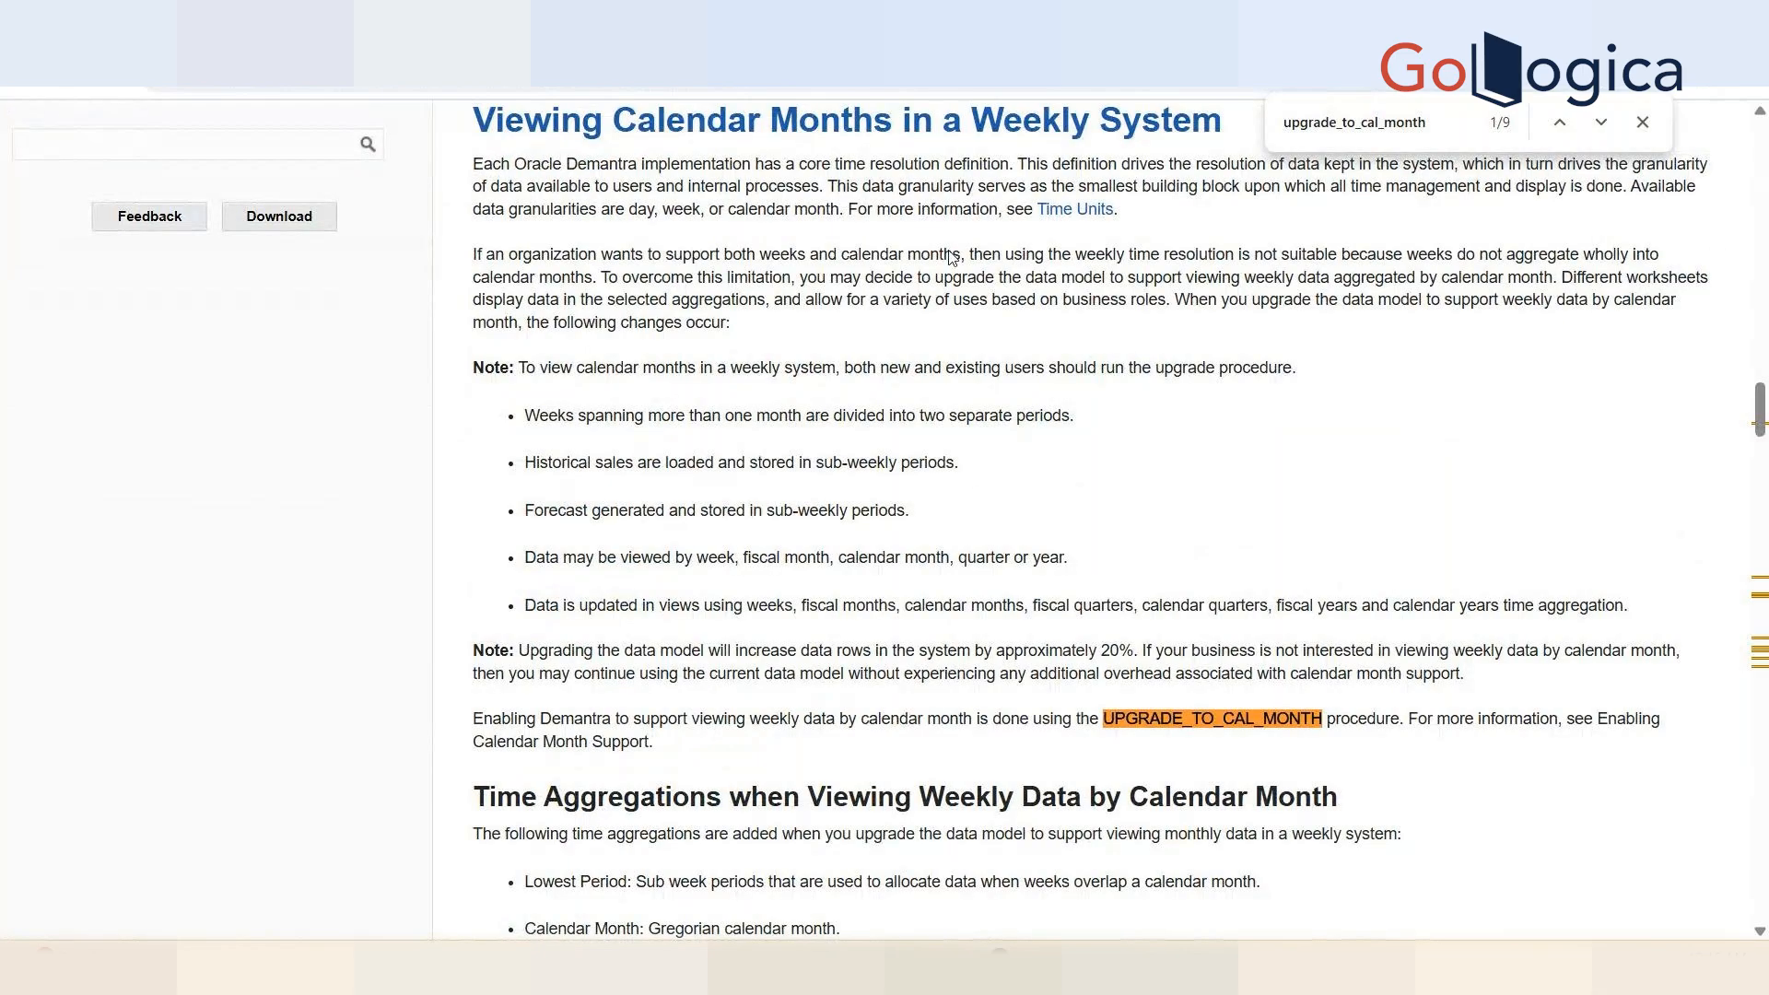
- Switch to SQL Developer and review the main procedure's declaration and its comments in the UPGRADE_TO_CAL_MONTH package
key("alt+Tab")
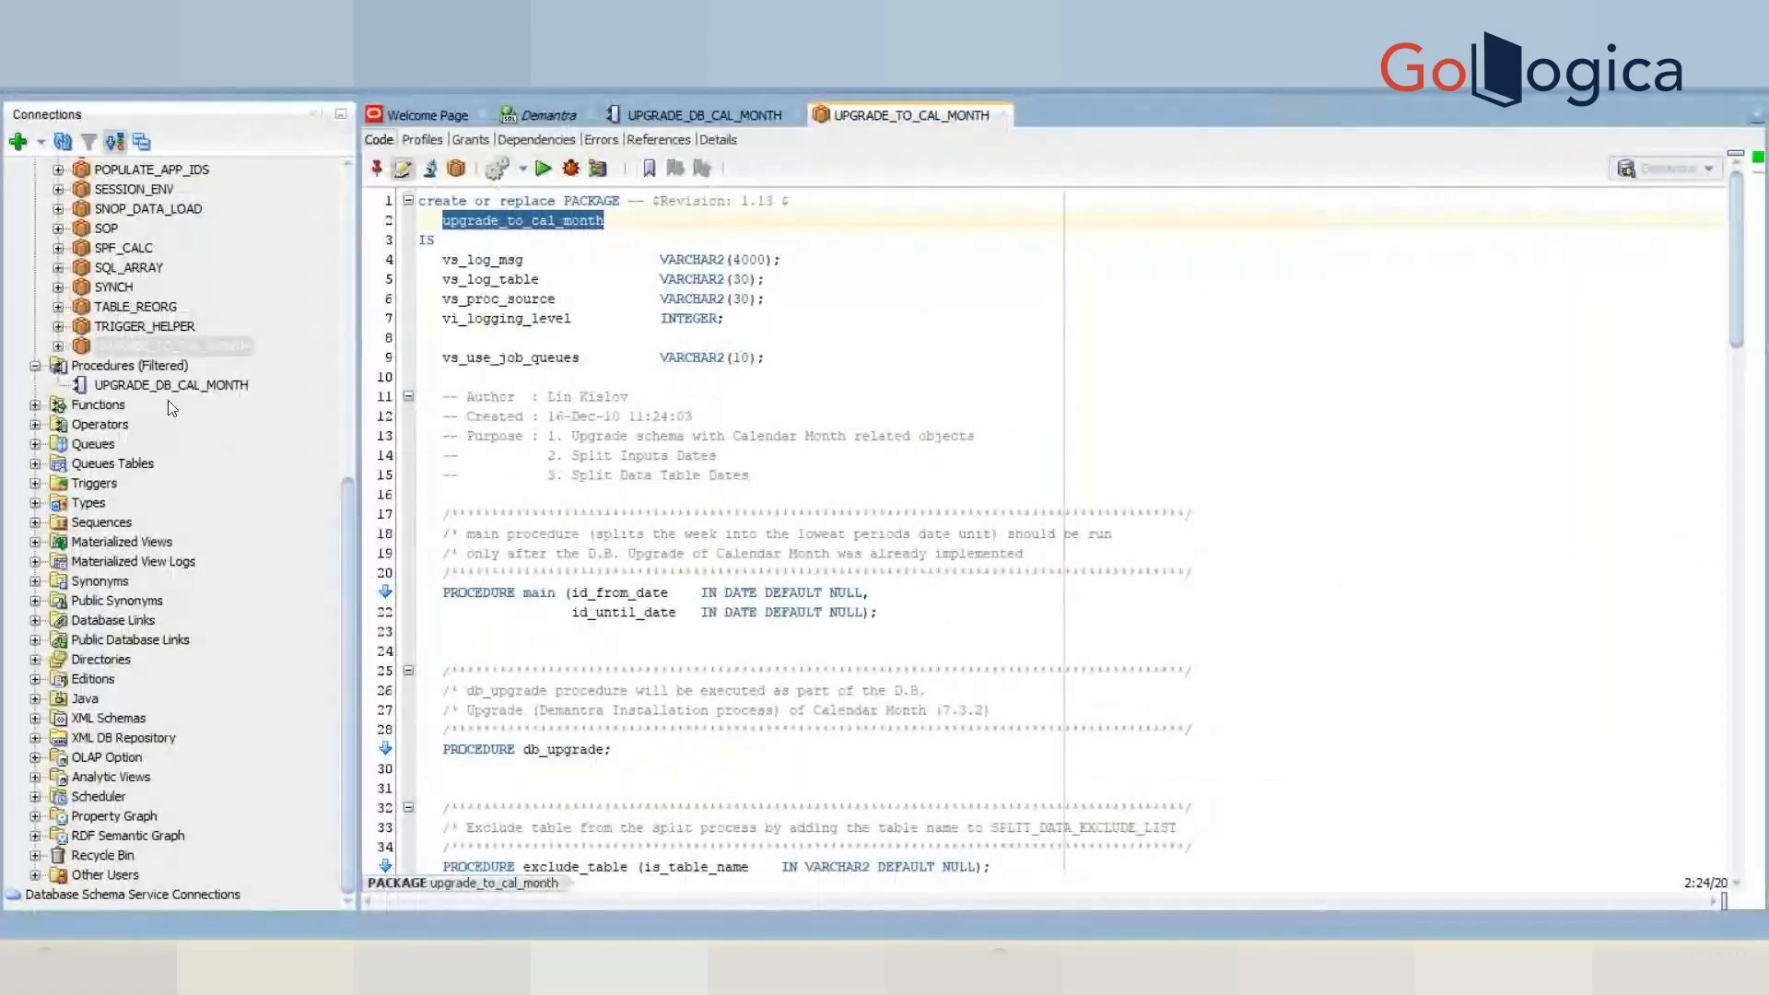
left_click_drag(352, 533, 334, 251)
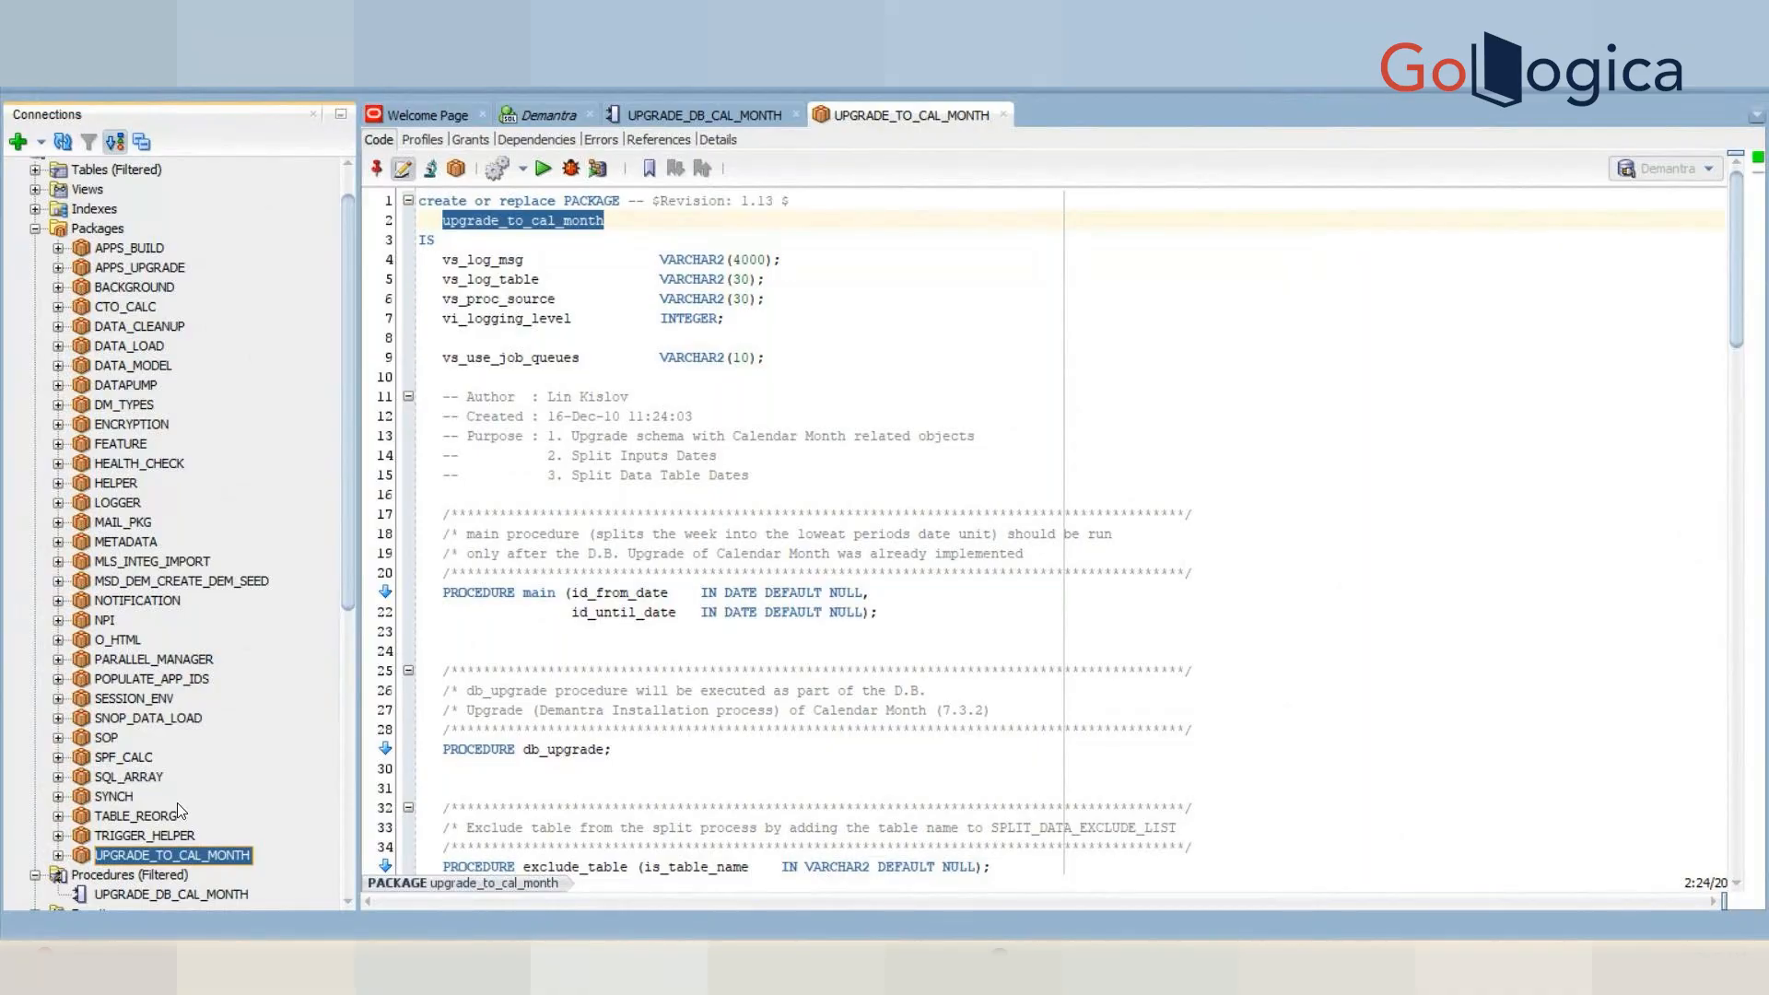
left_click(198, 859)
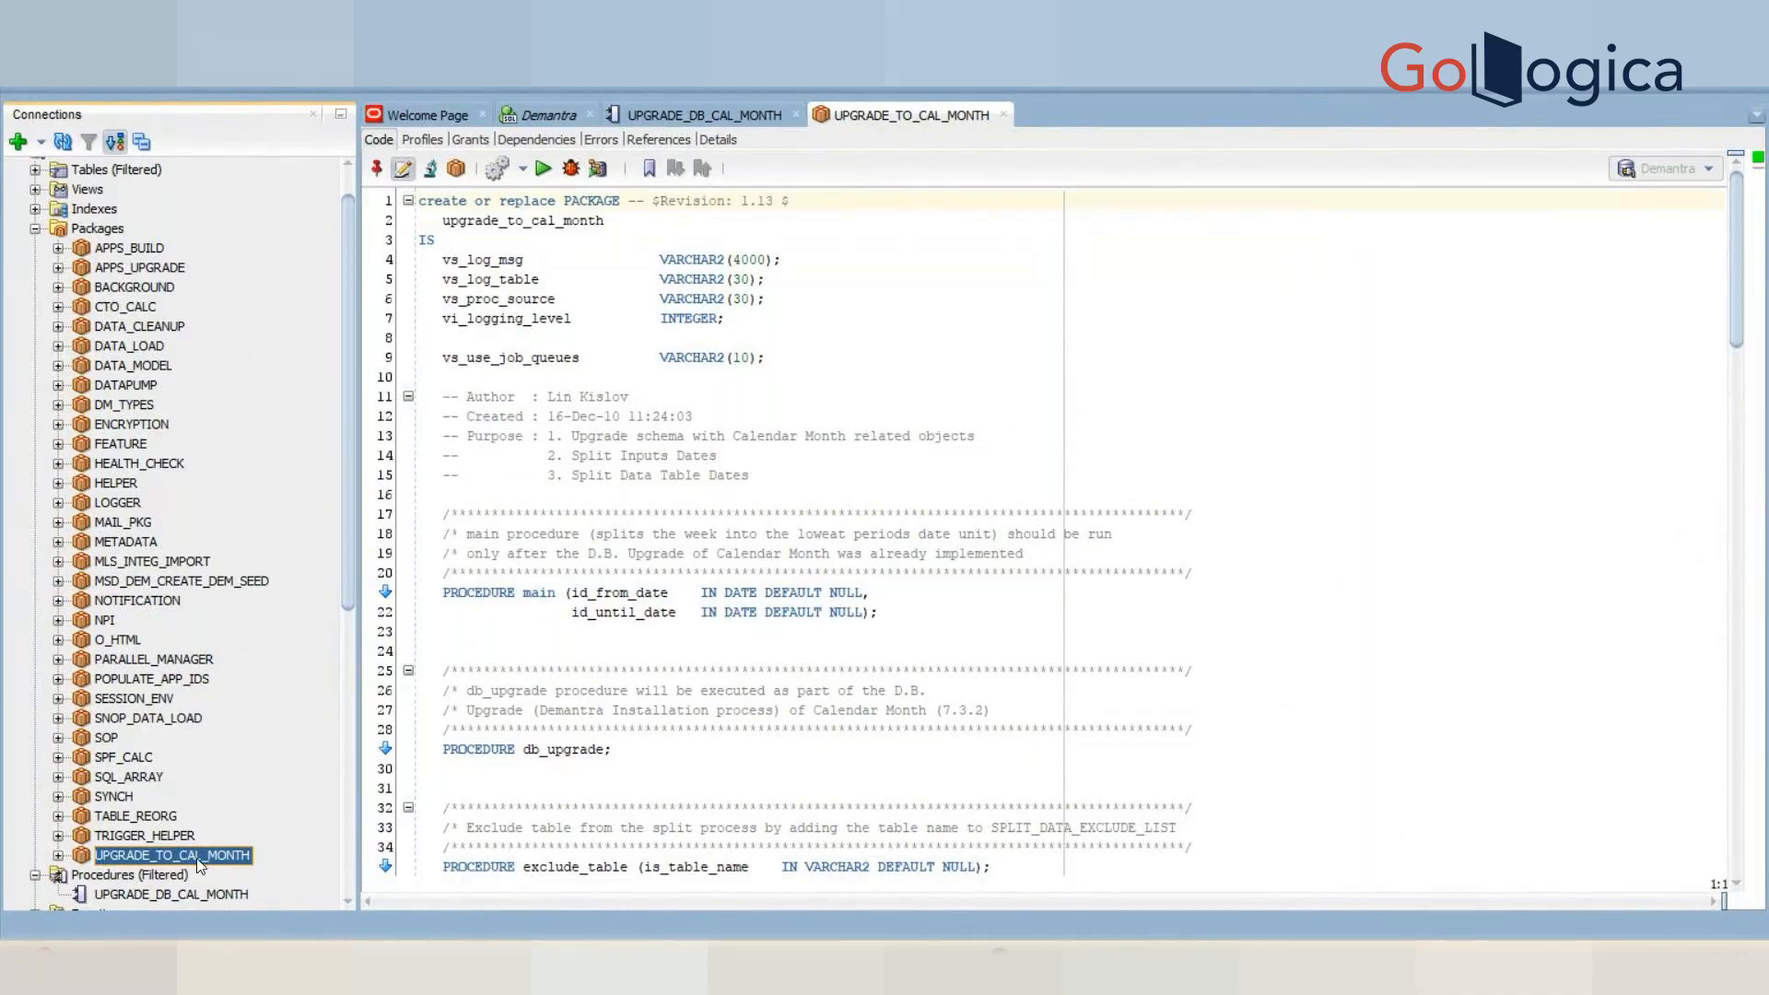
double_click(543, 590)
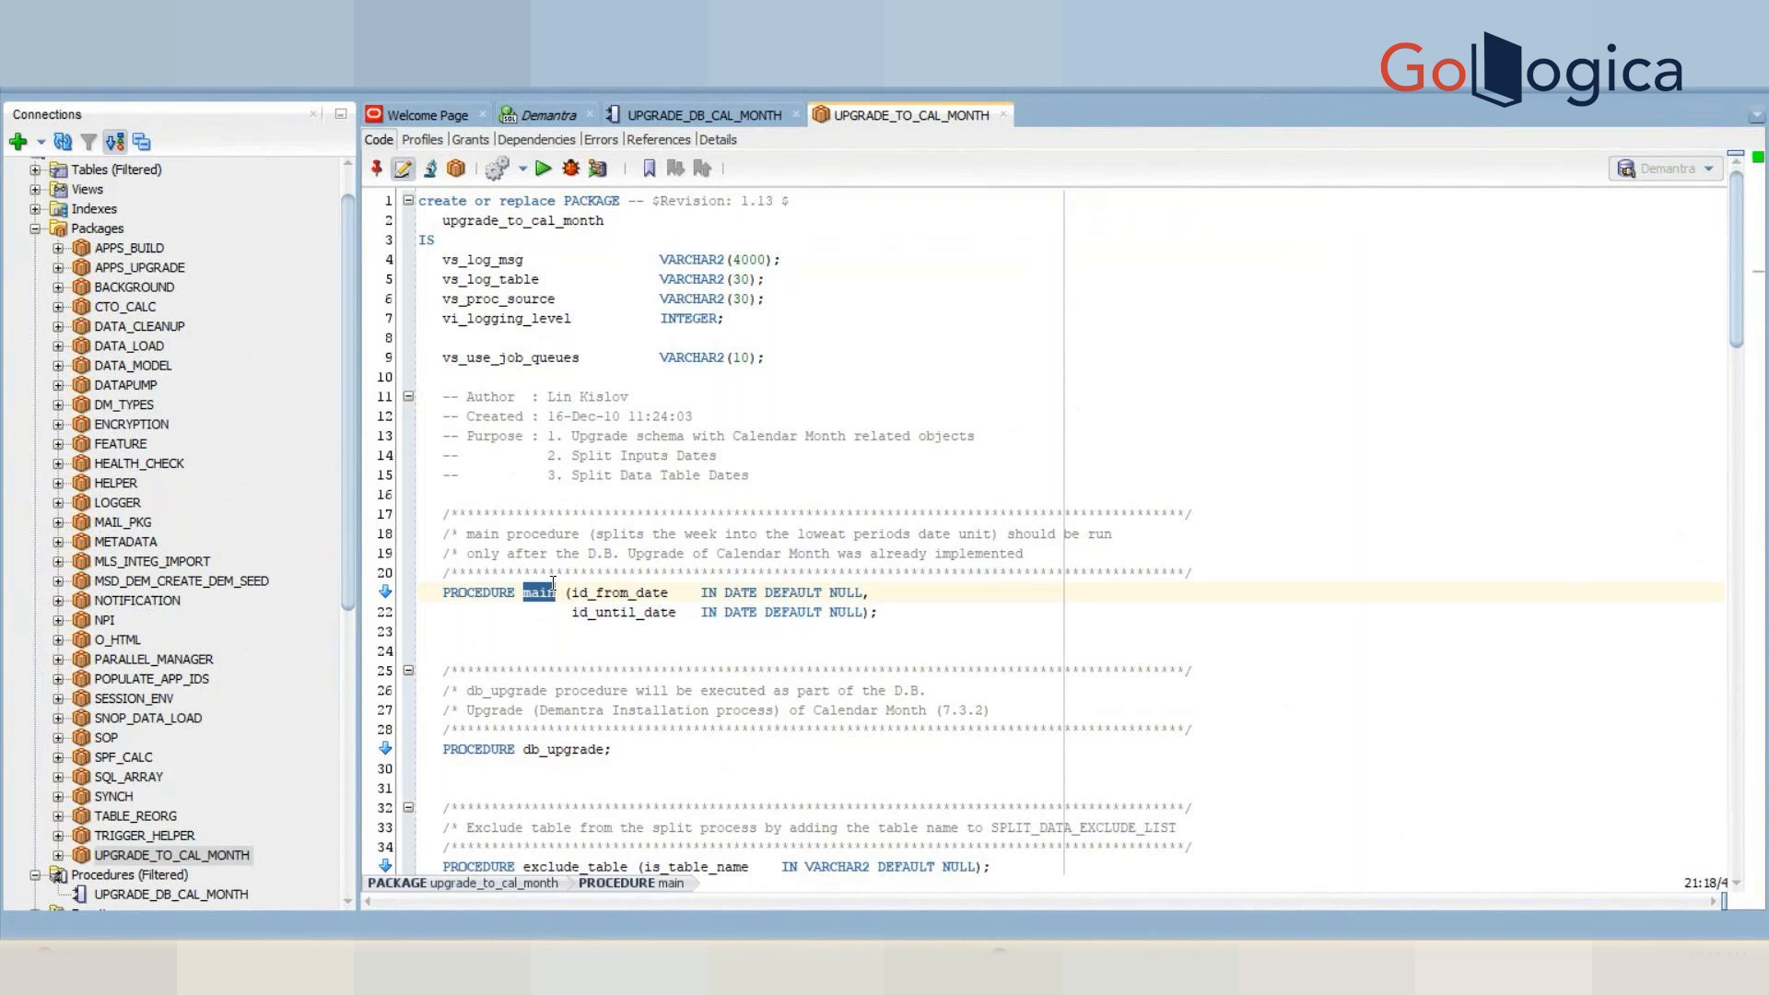
left_click(698, 528)
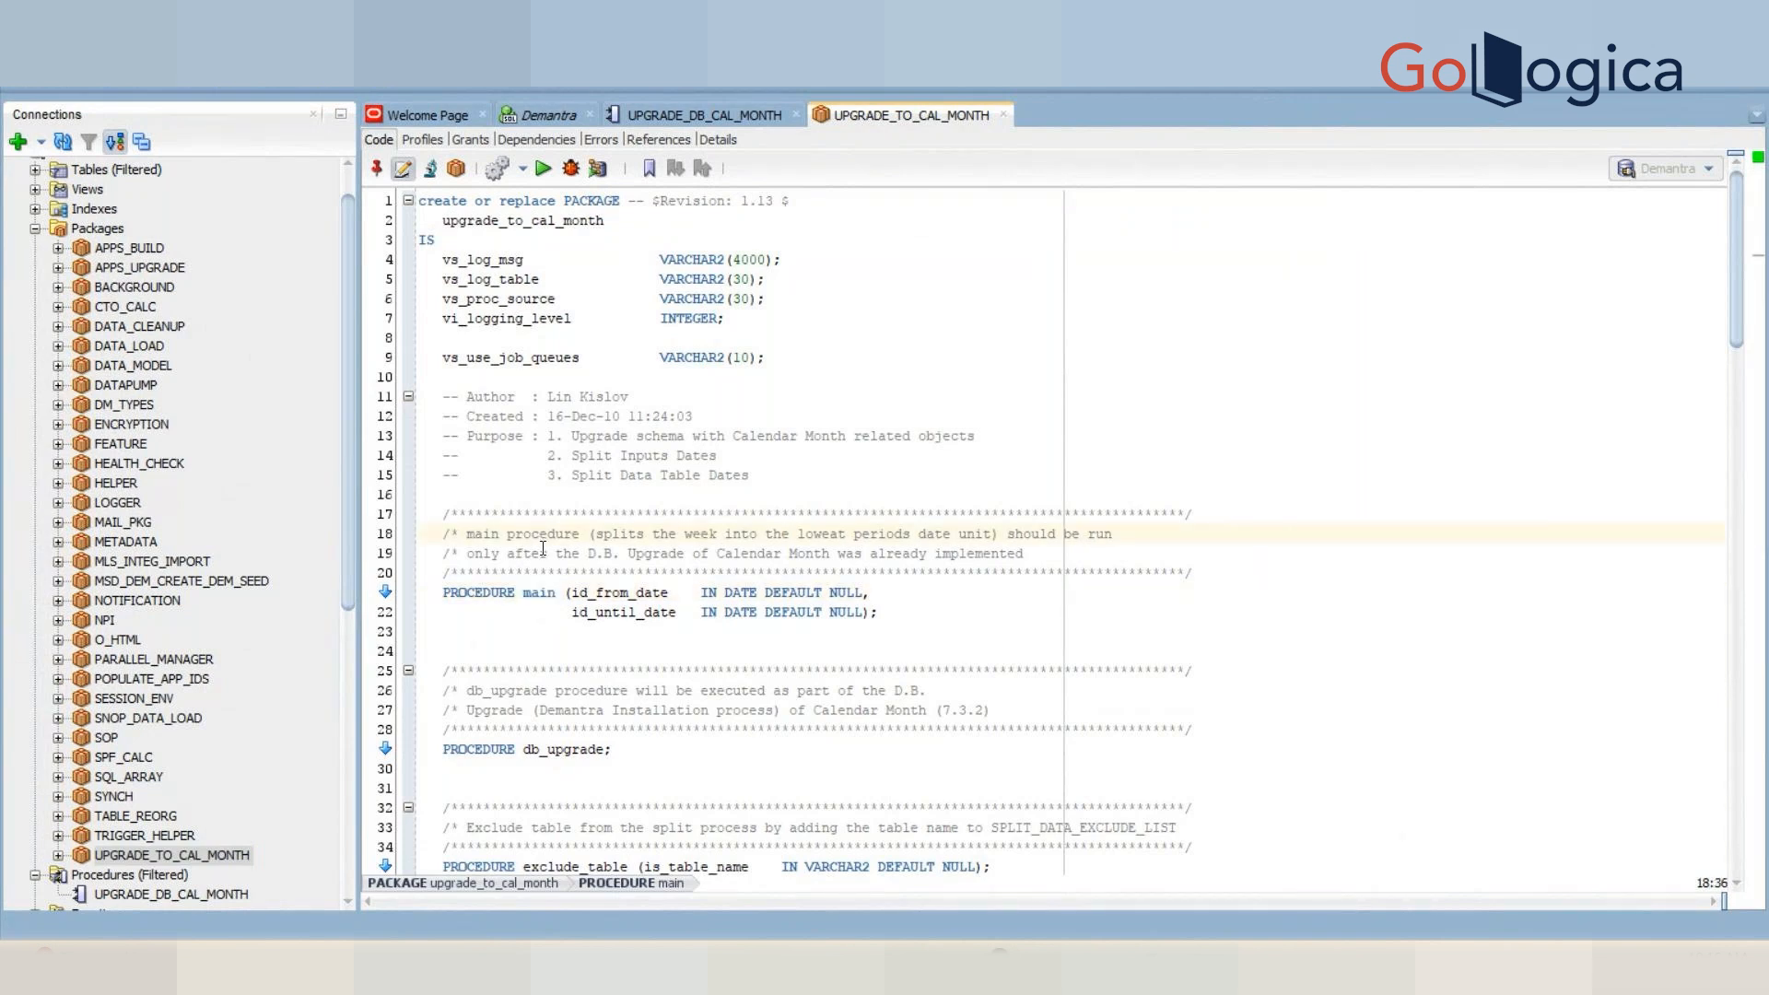
left_click_drag(644, 534, 1094, 539)
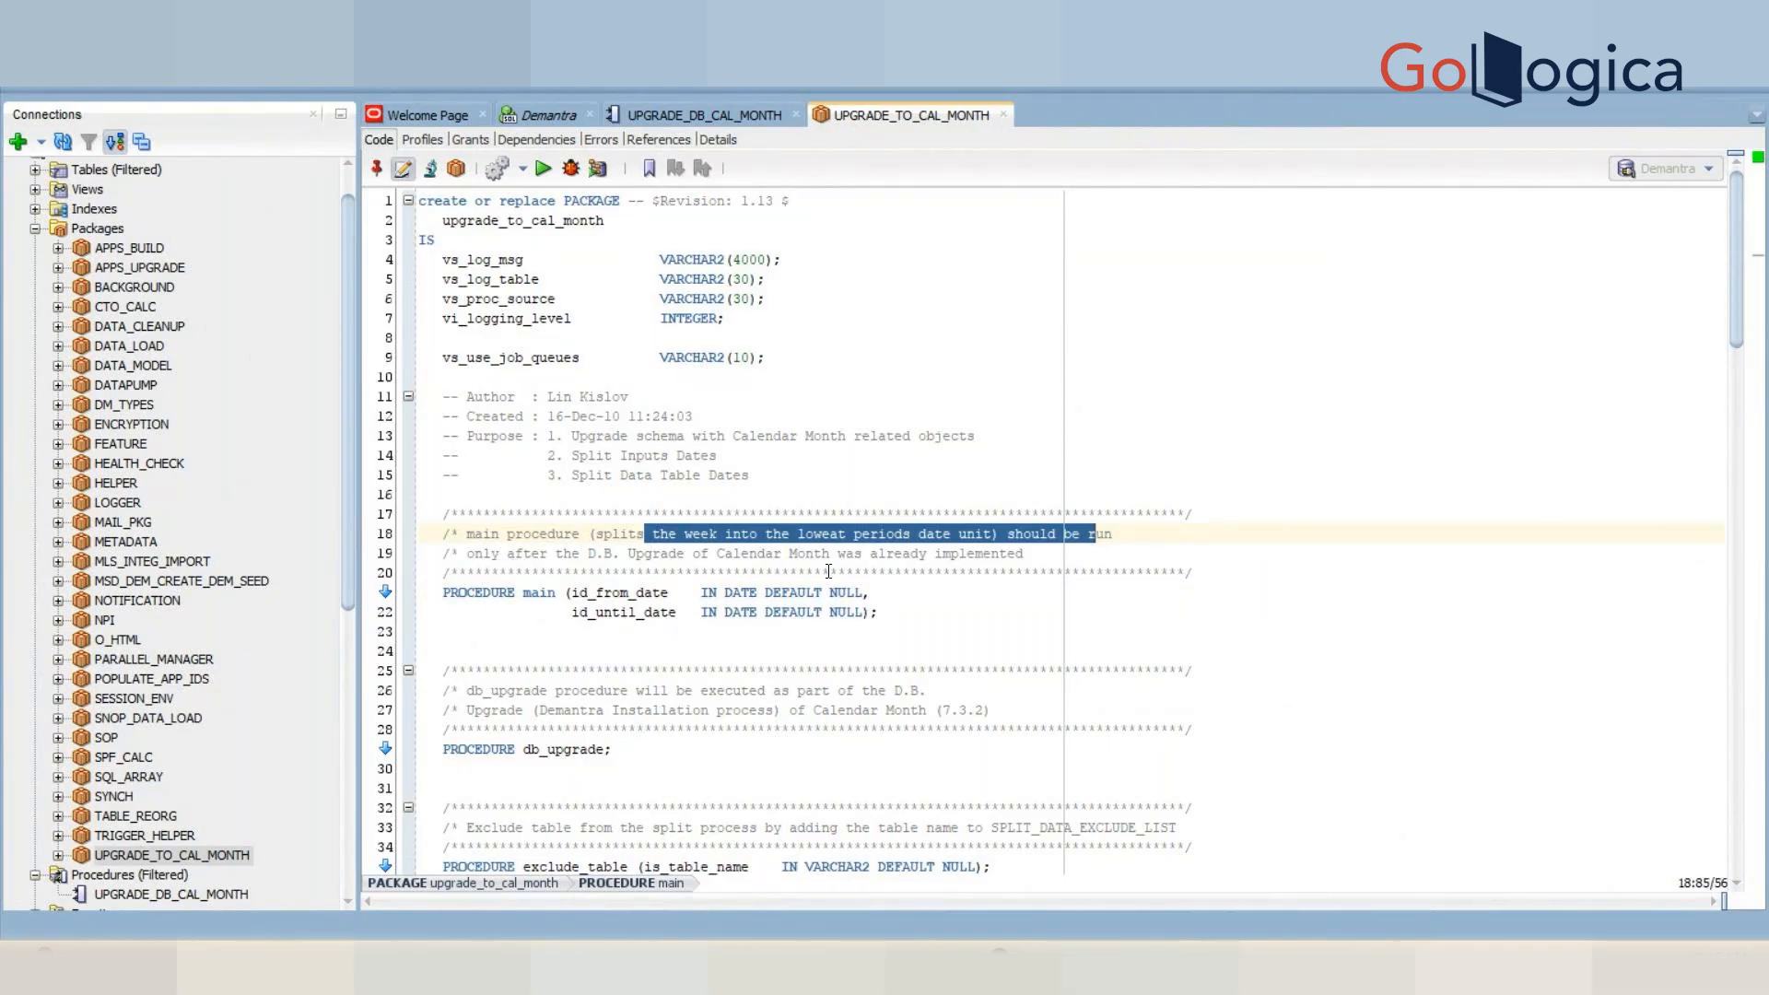
triple_click(914, 556)
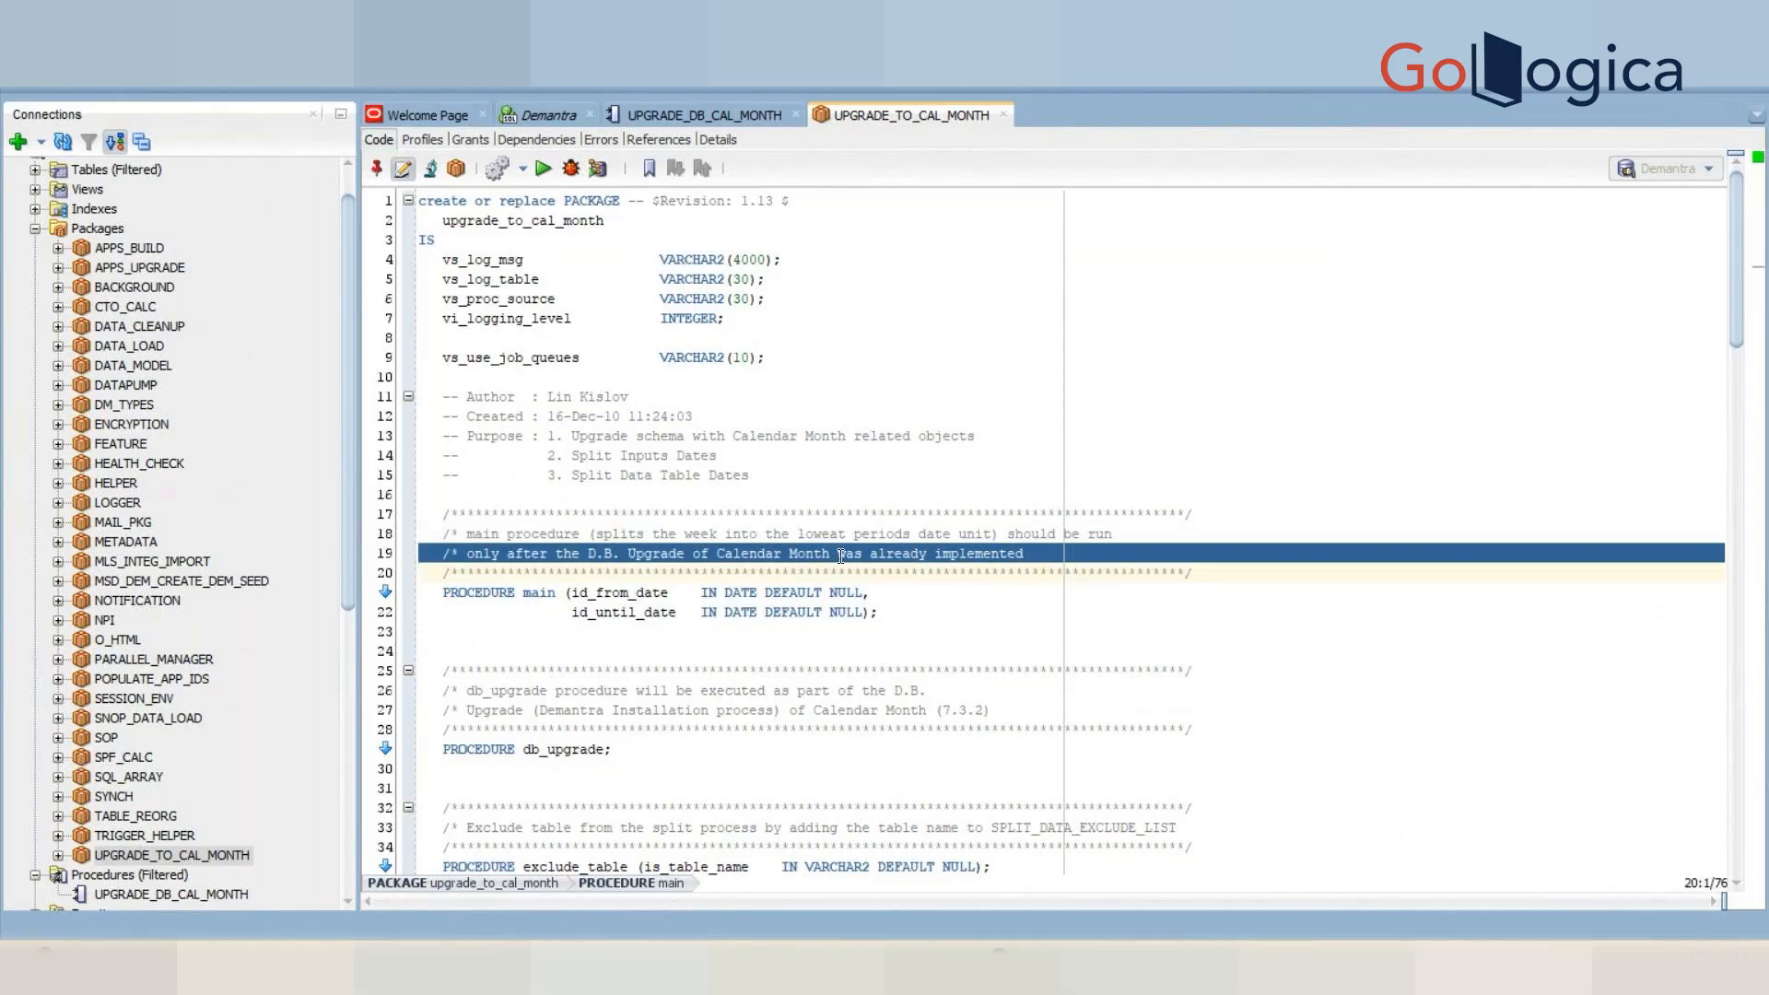
- Start a PL/SQL block in the Demantra SQL worksheet with begin and the package name upgrade_to_cal_month copied from the package specification
left_click(719, 556)
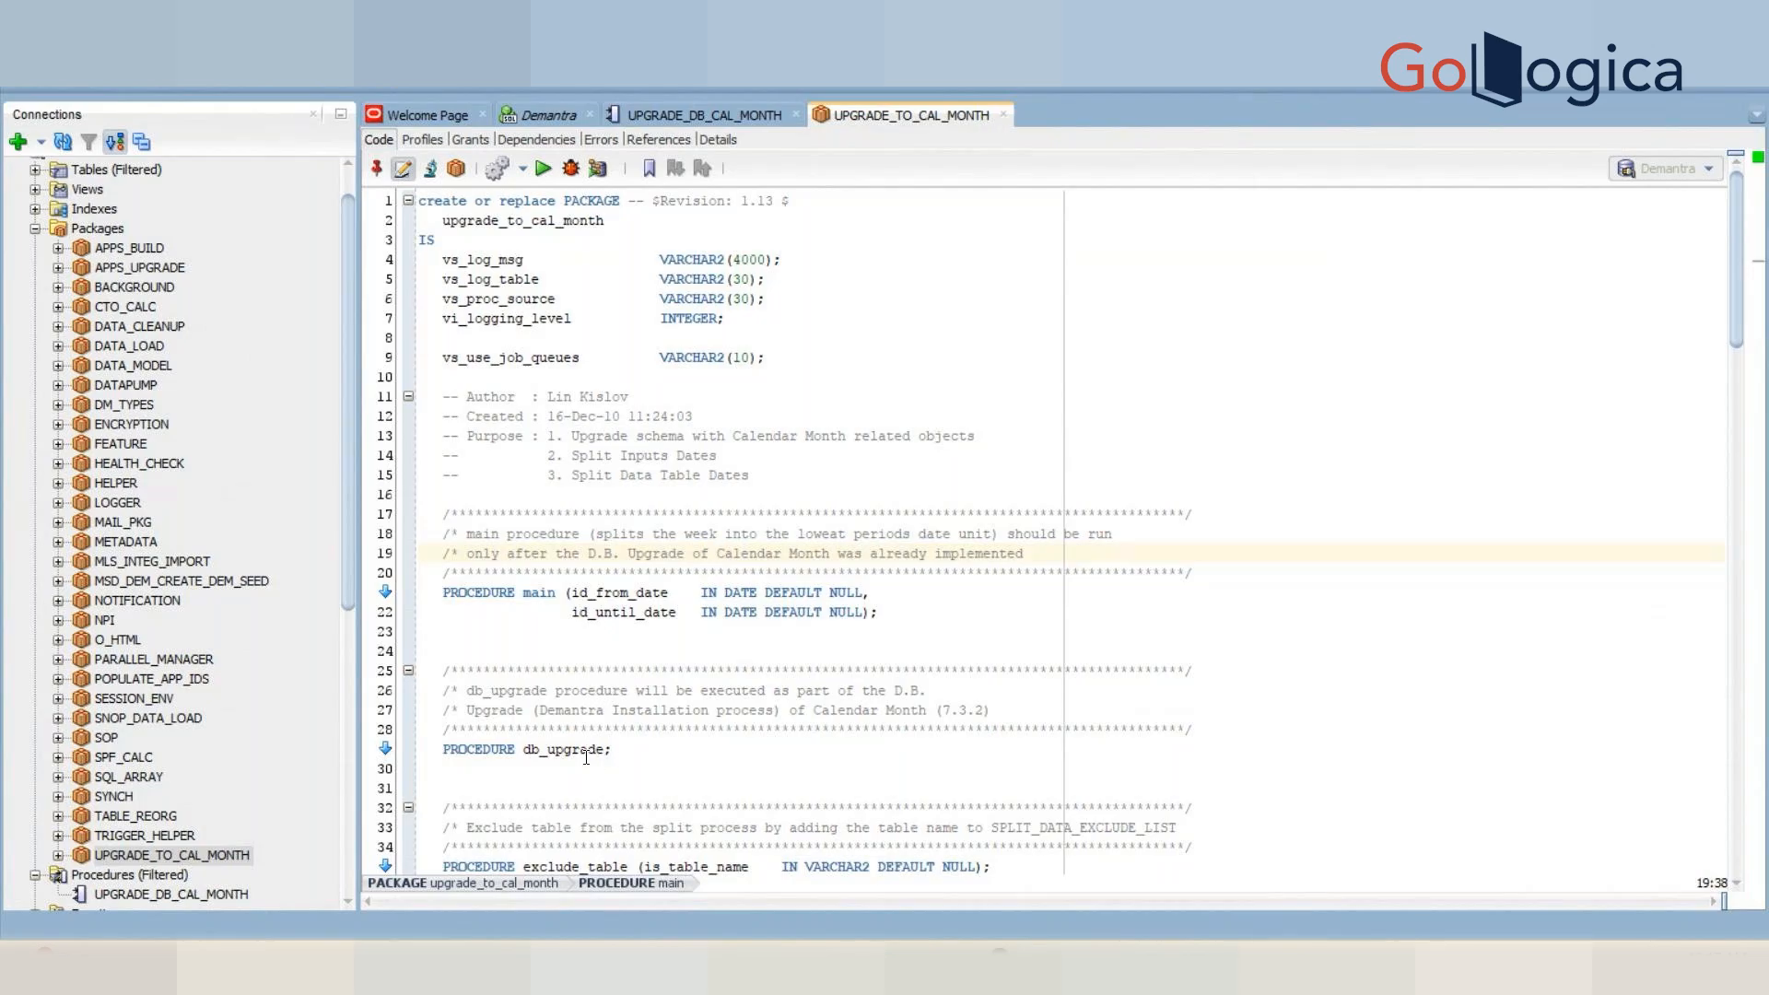
double_click(481, 230)
key("ctrl+c")
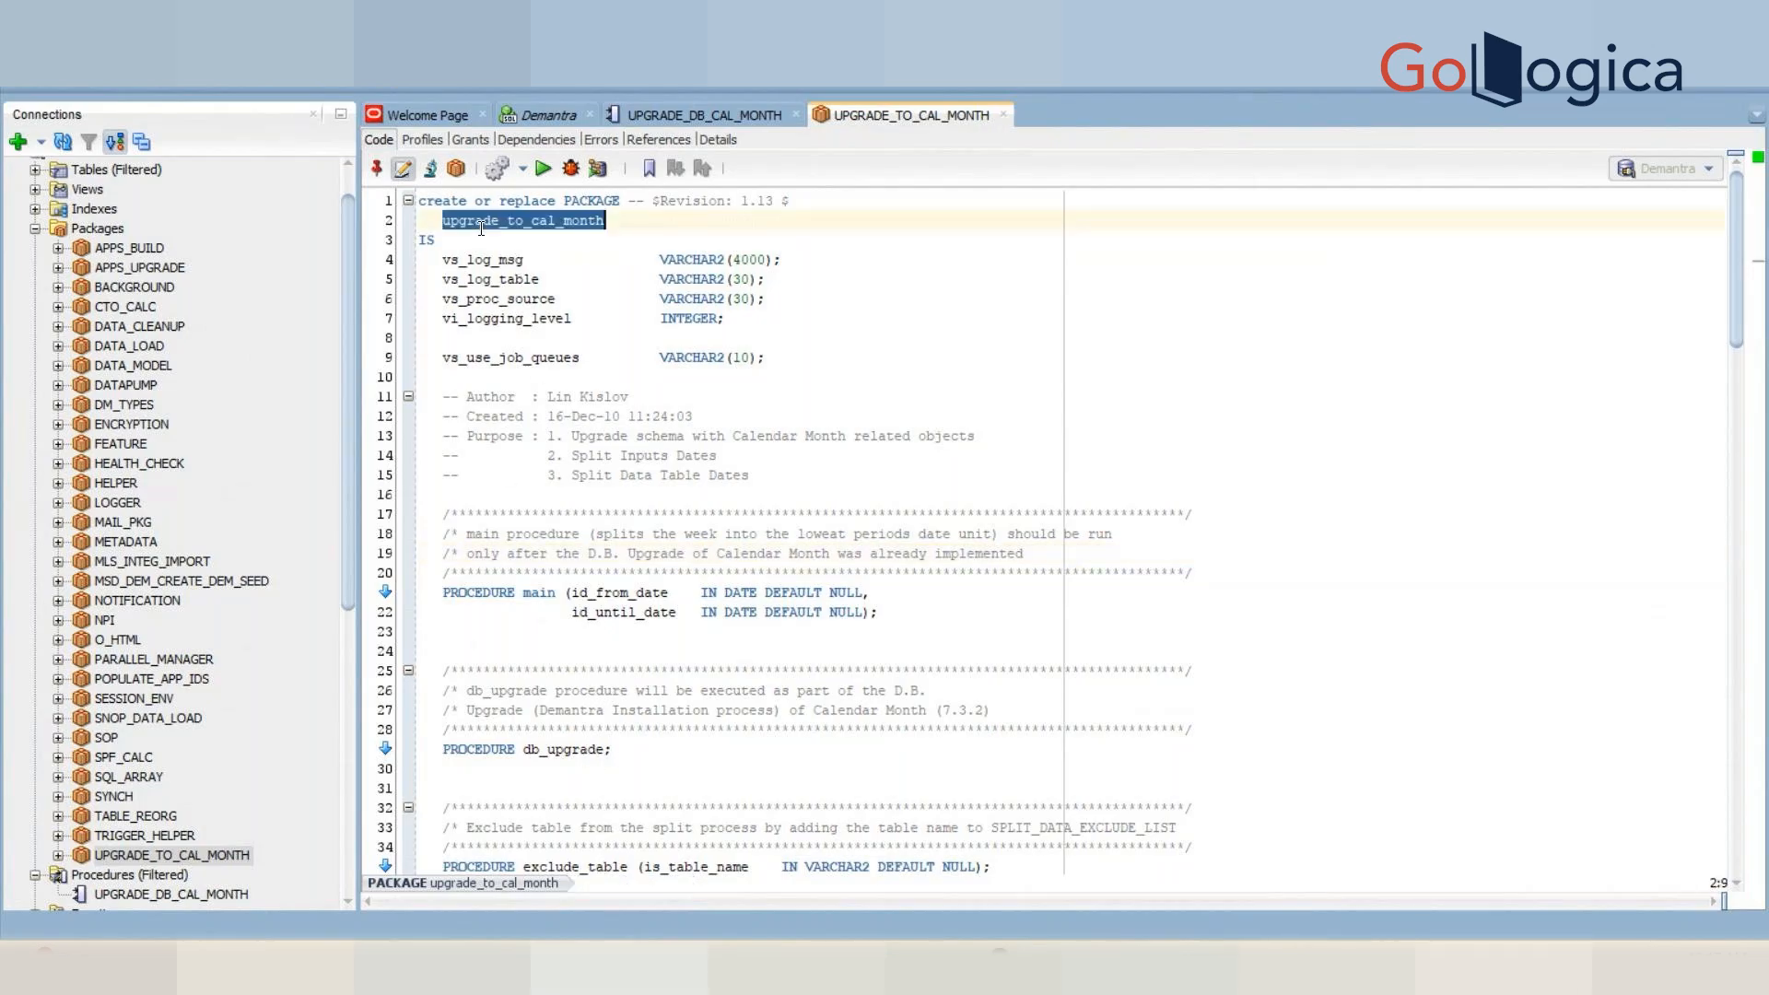
left_click(534, 113)
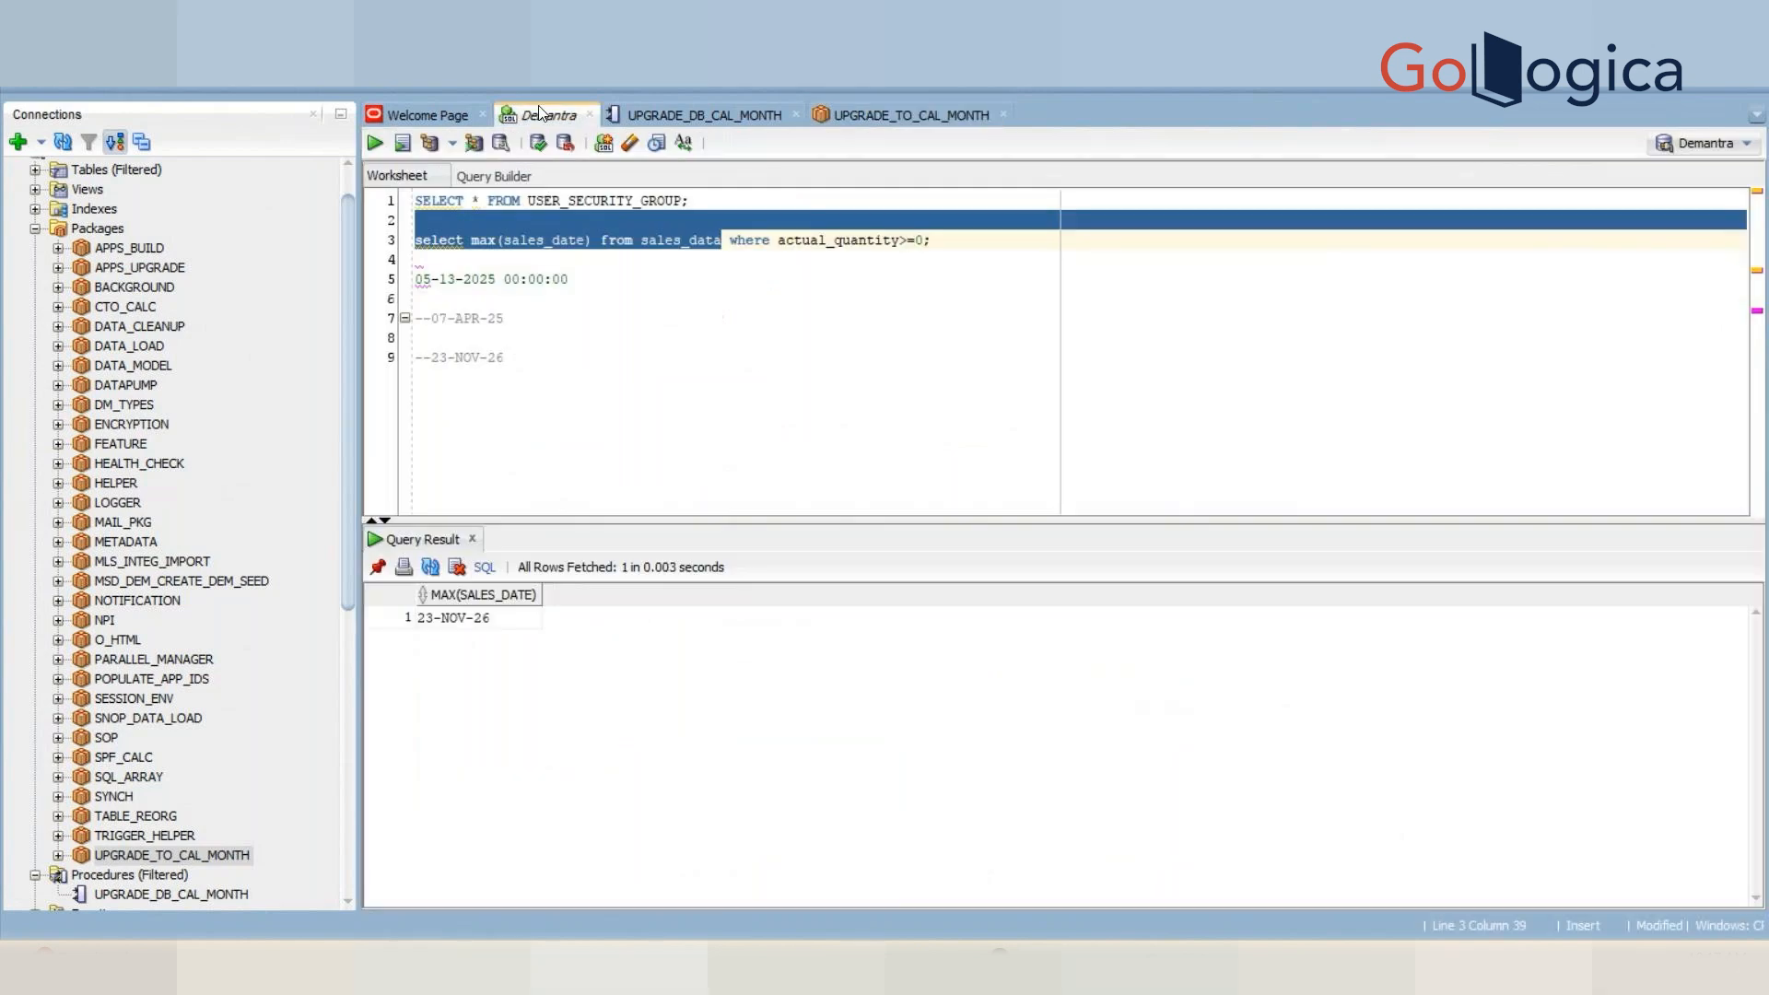
left_click(572, 389)
type("begin")
key("Return")
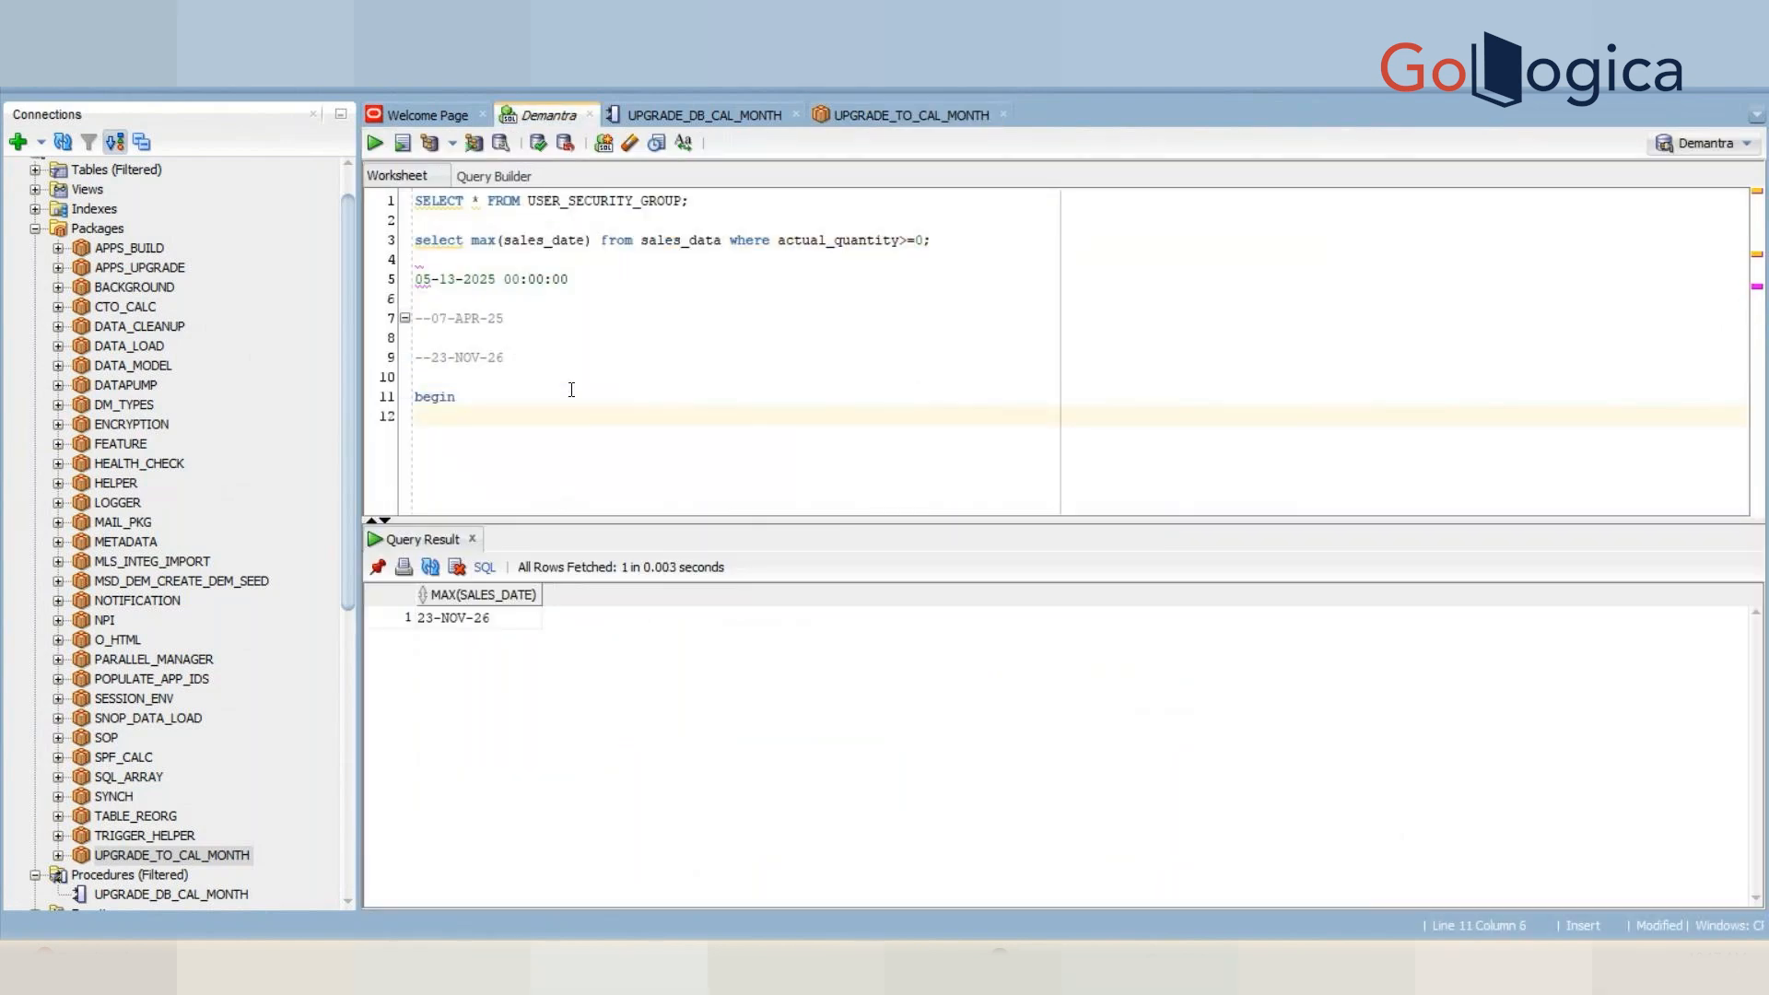
key("ctrl+v")
type(".")
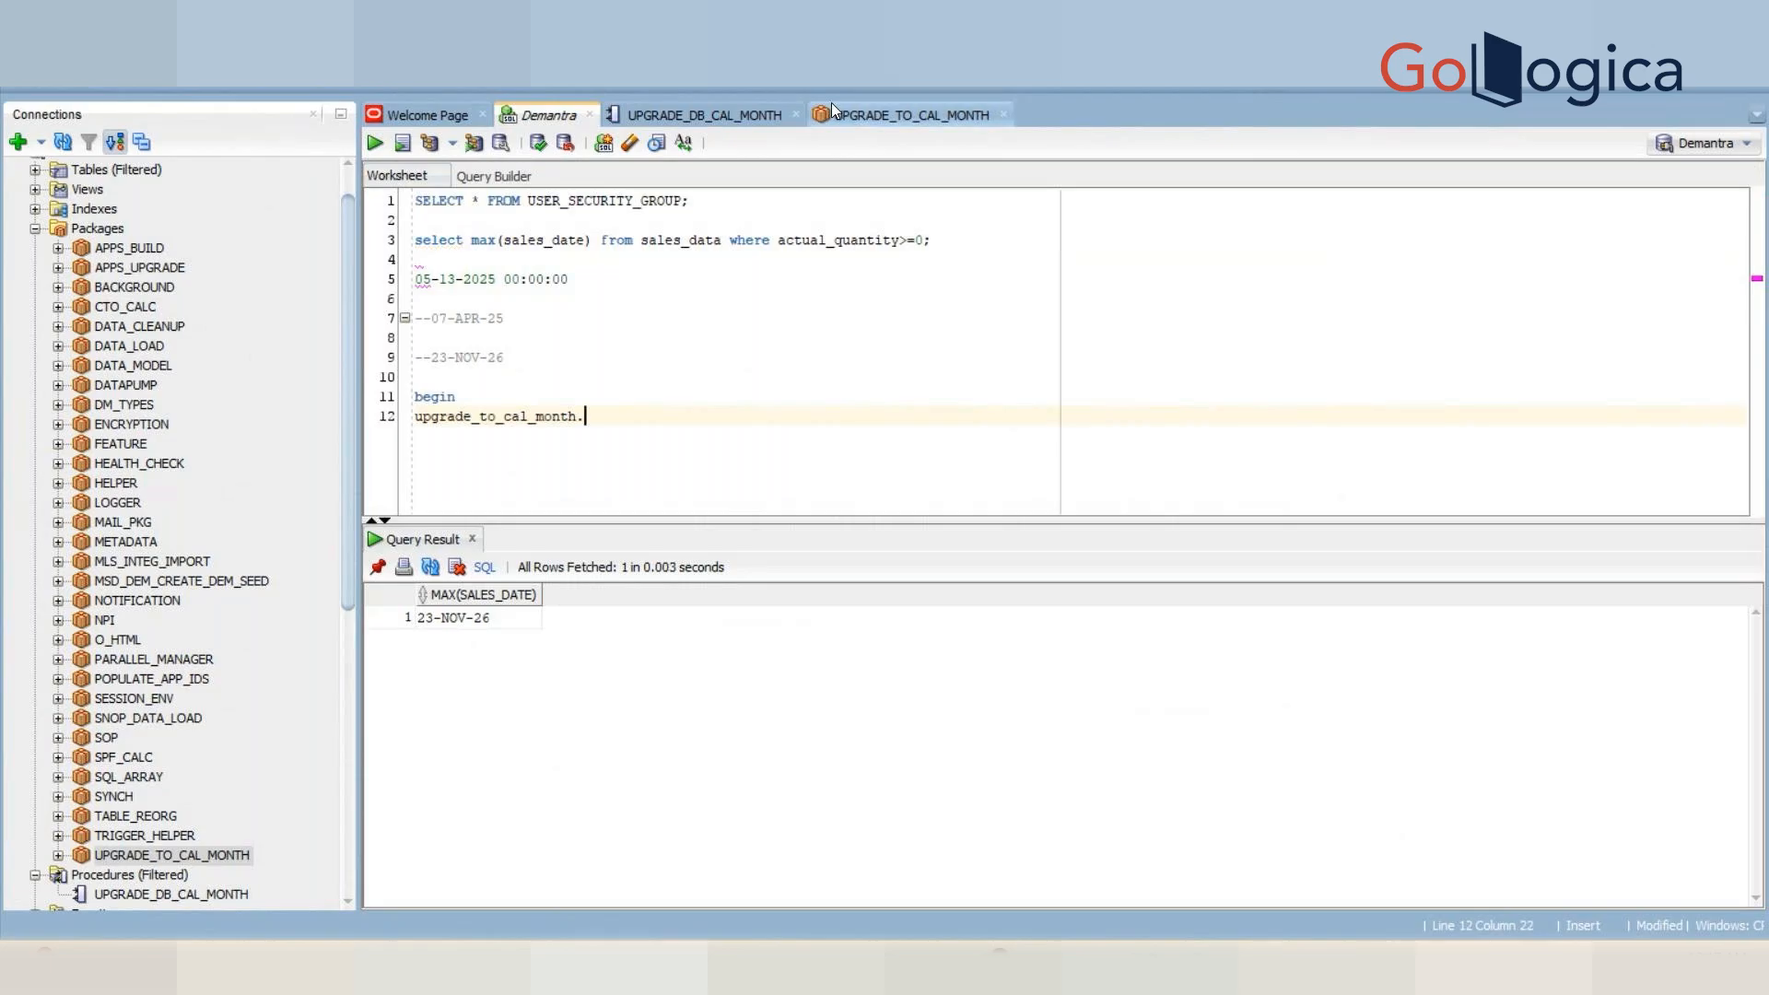
- Complete the first block with the db_upgrade procedure name from the package specification, closing it with end; and a slash
left_click(858, 105)
left_click(564, 749)
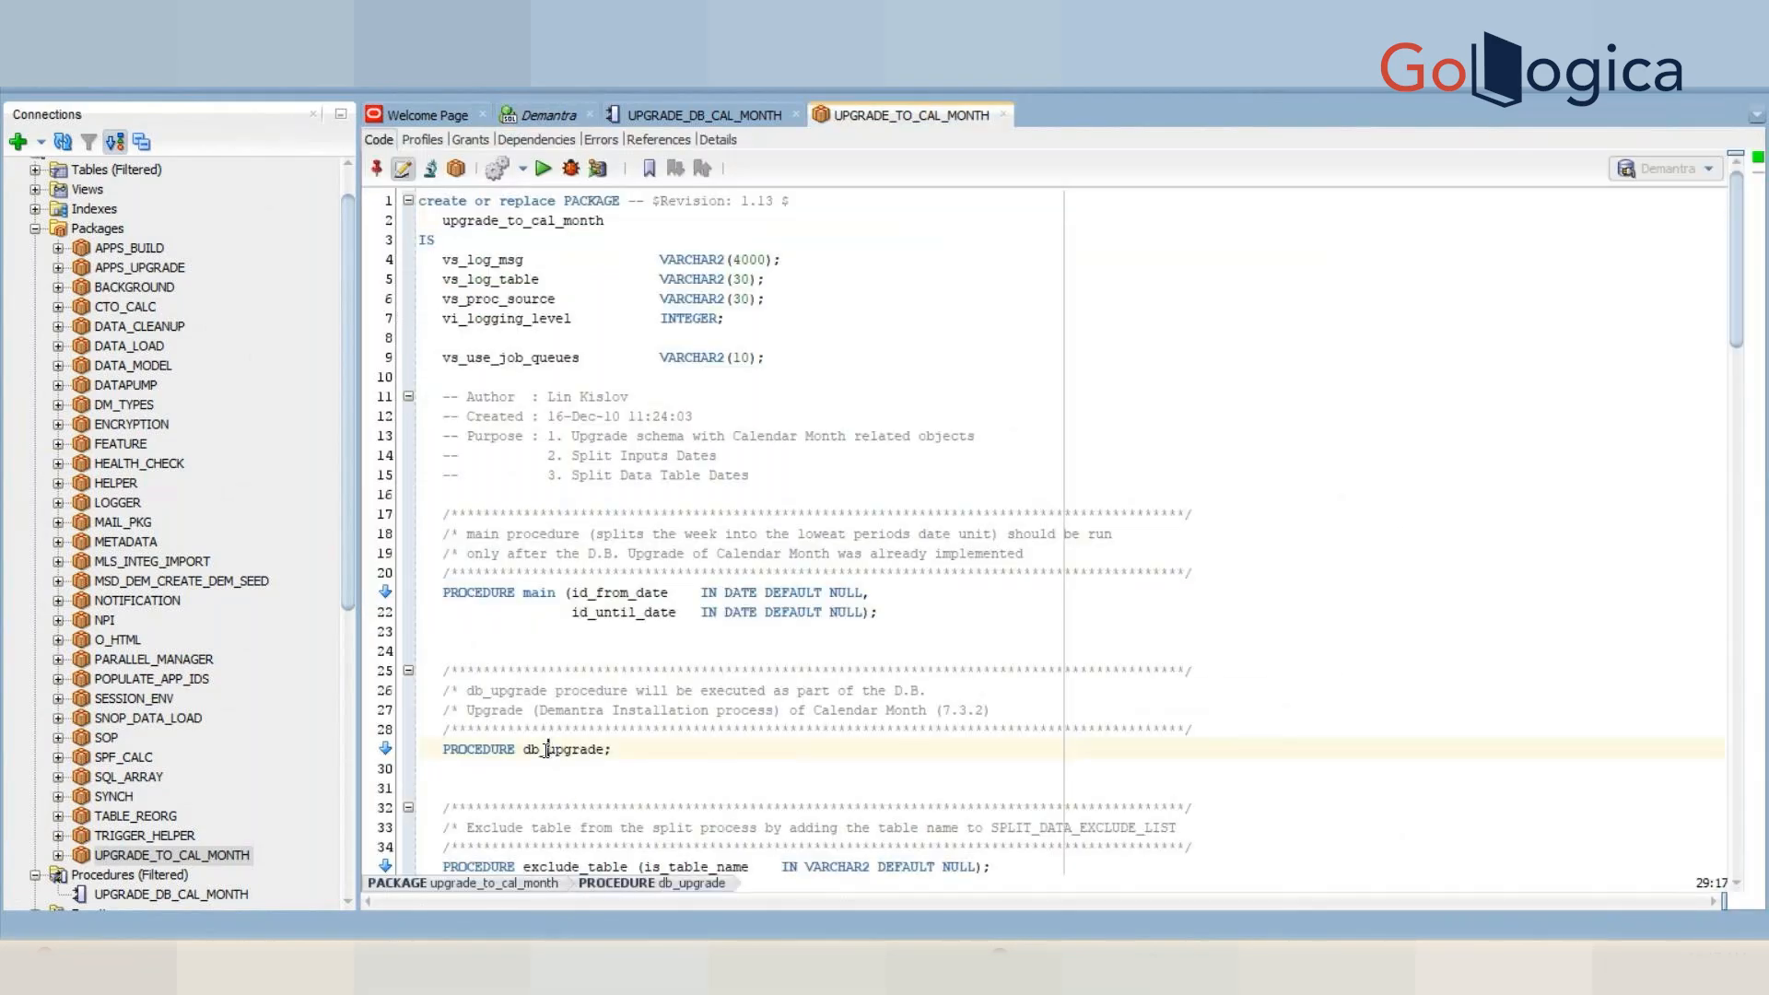
double_click(564, 749)
key("ctrl+c")
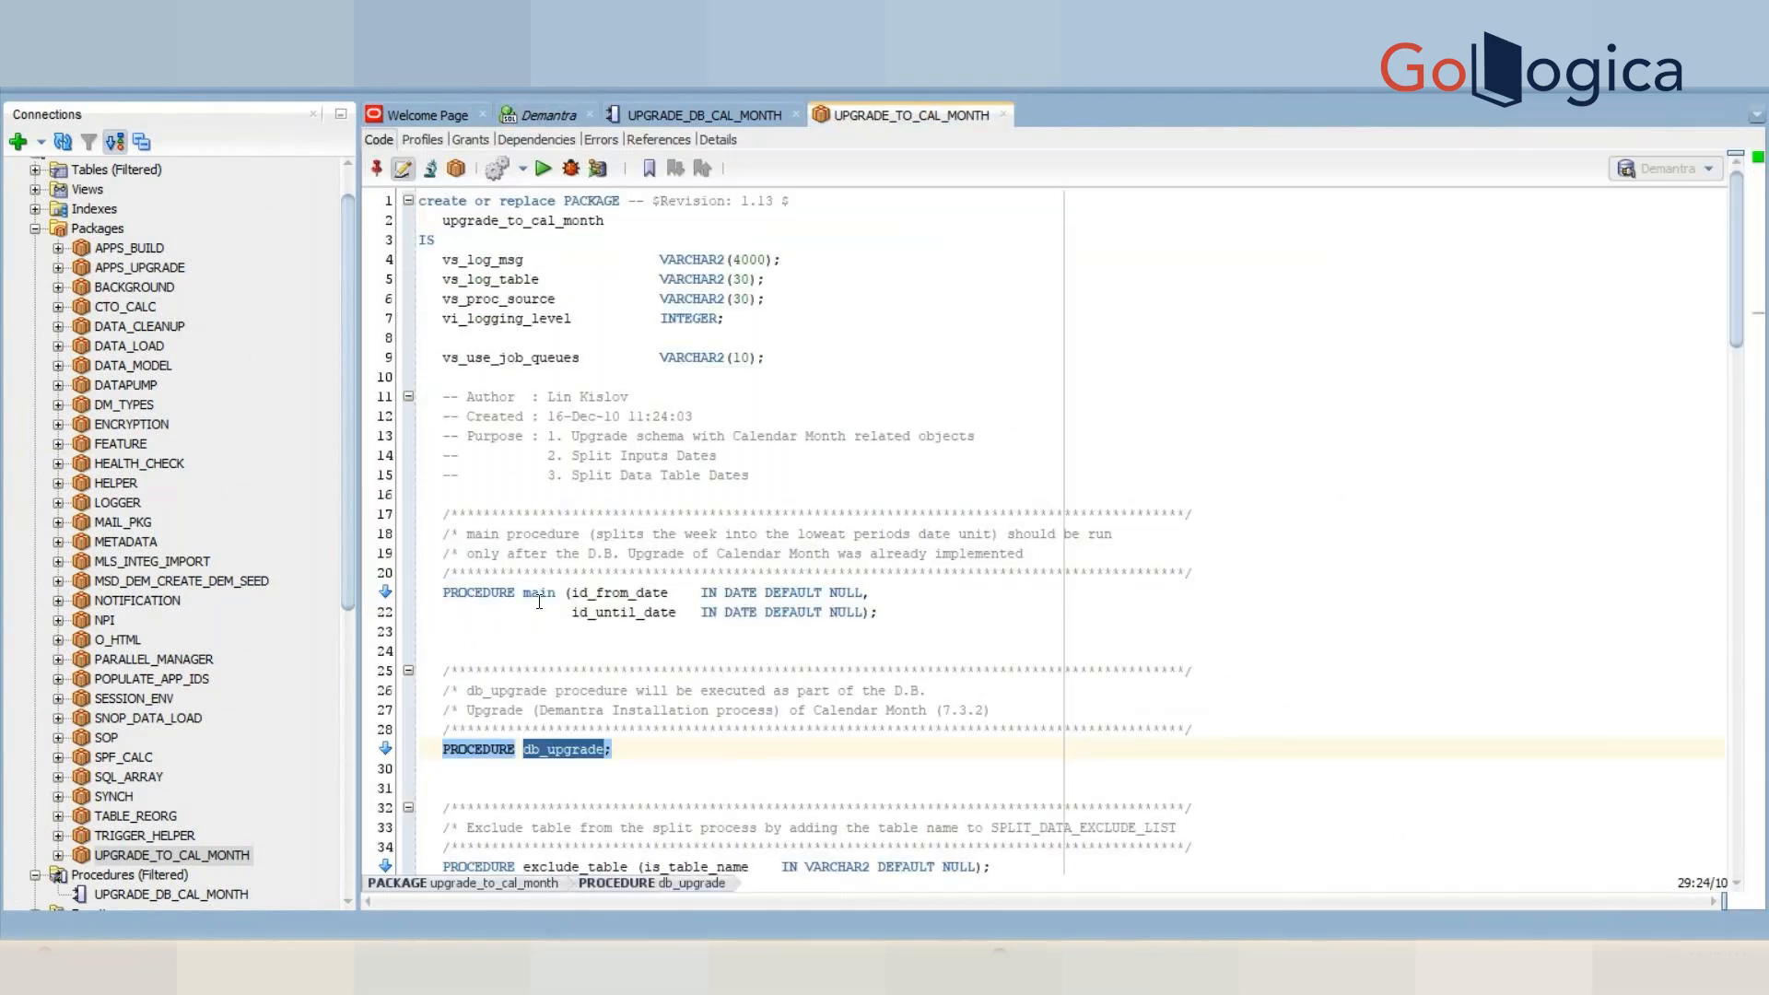
left_click(543, 119)
key("ctrl+v")
type(";")
key("Return")
type("end")
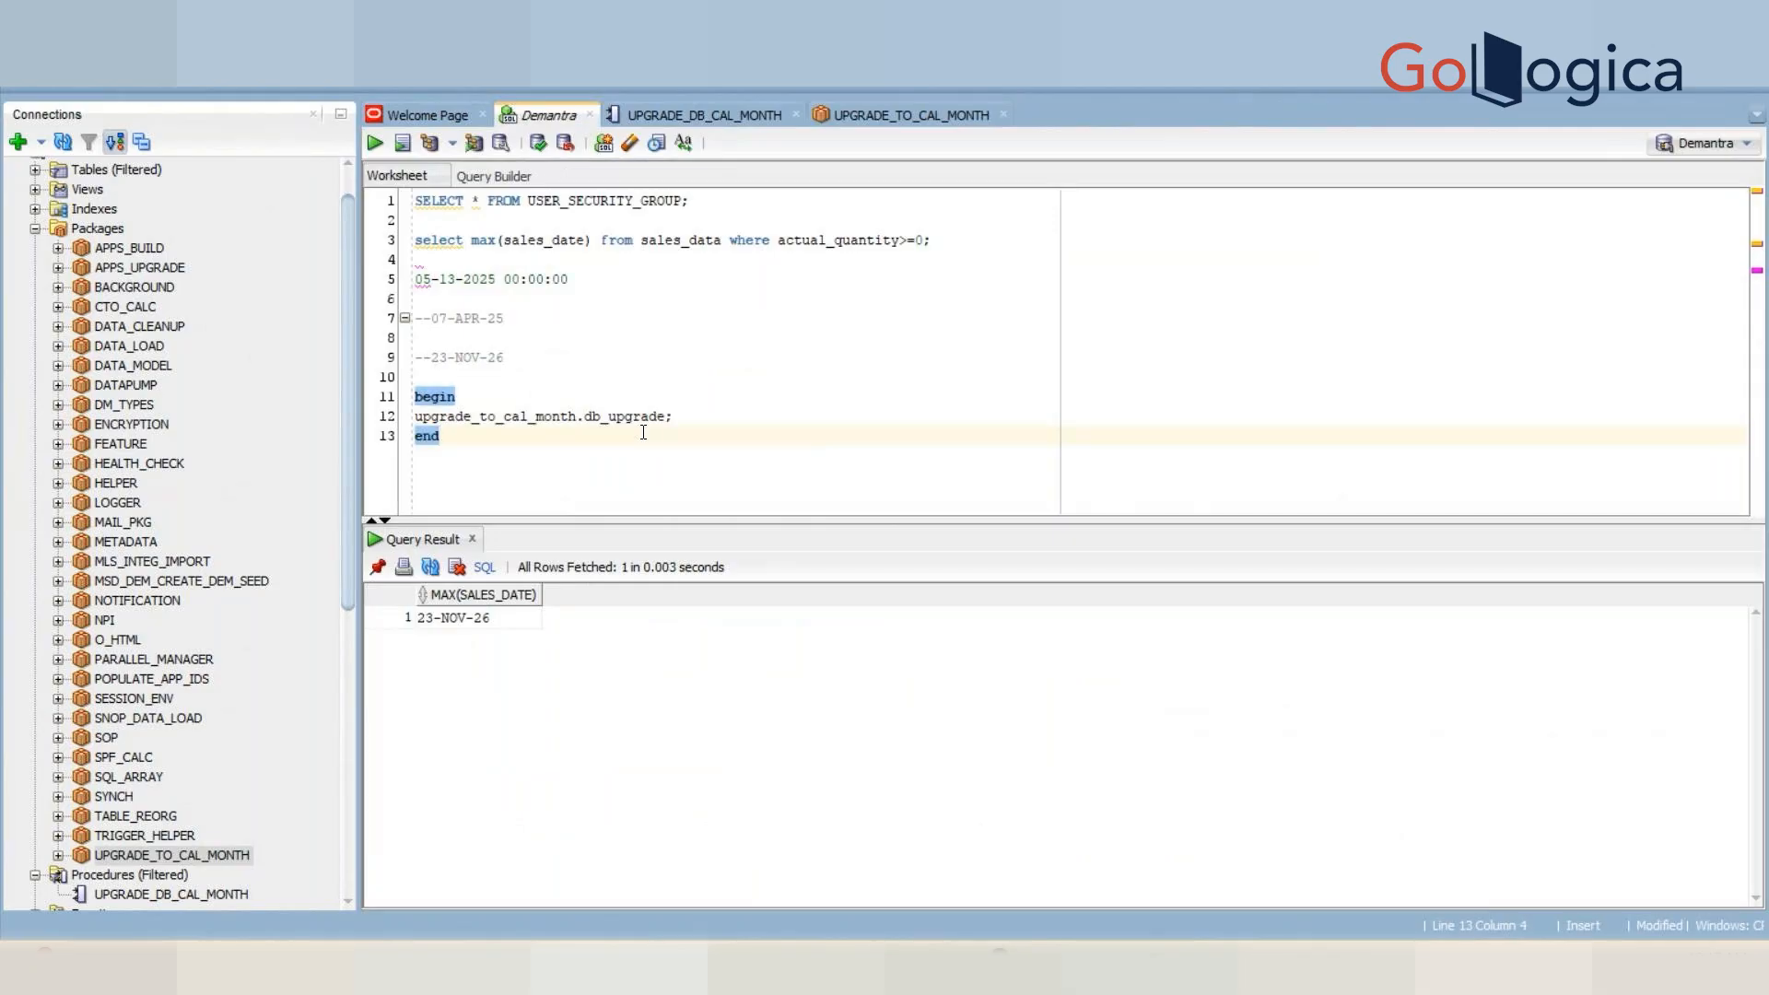
type(";")
key("Return")
type("/")
key("Return")
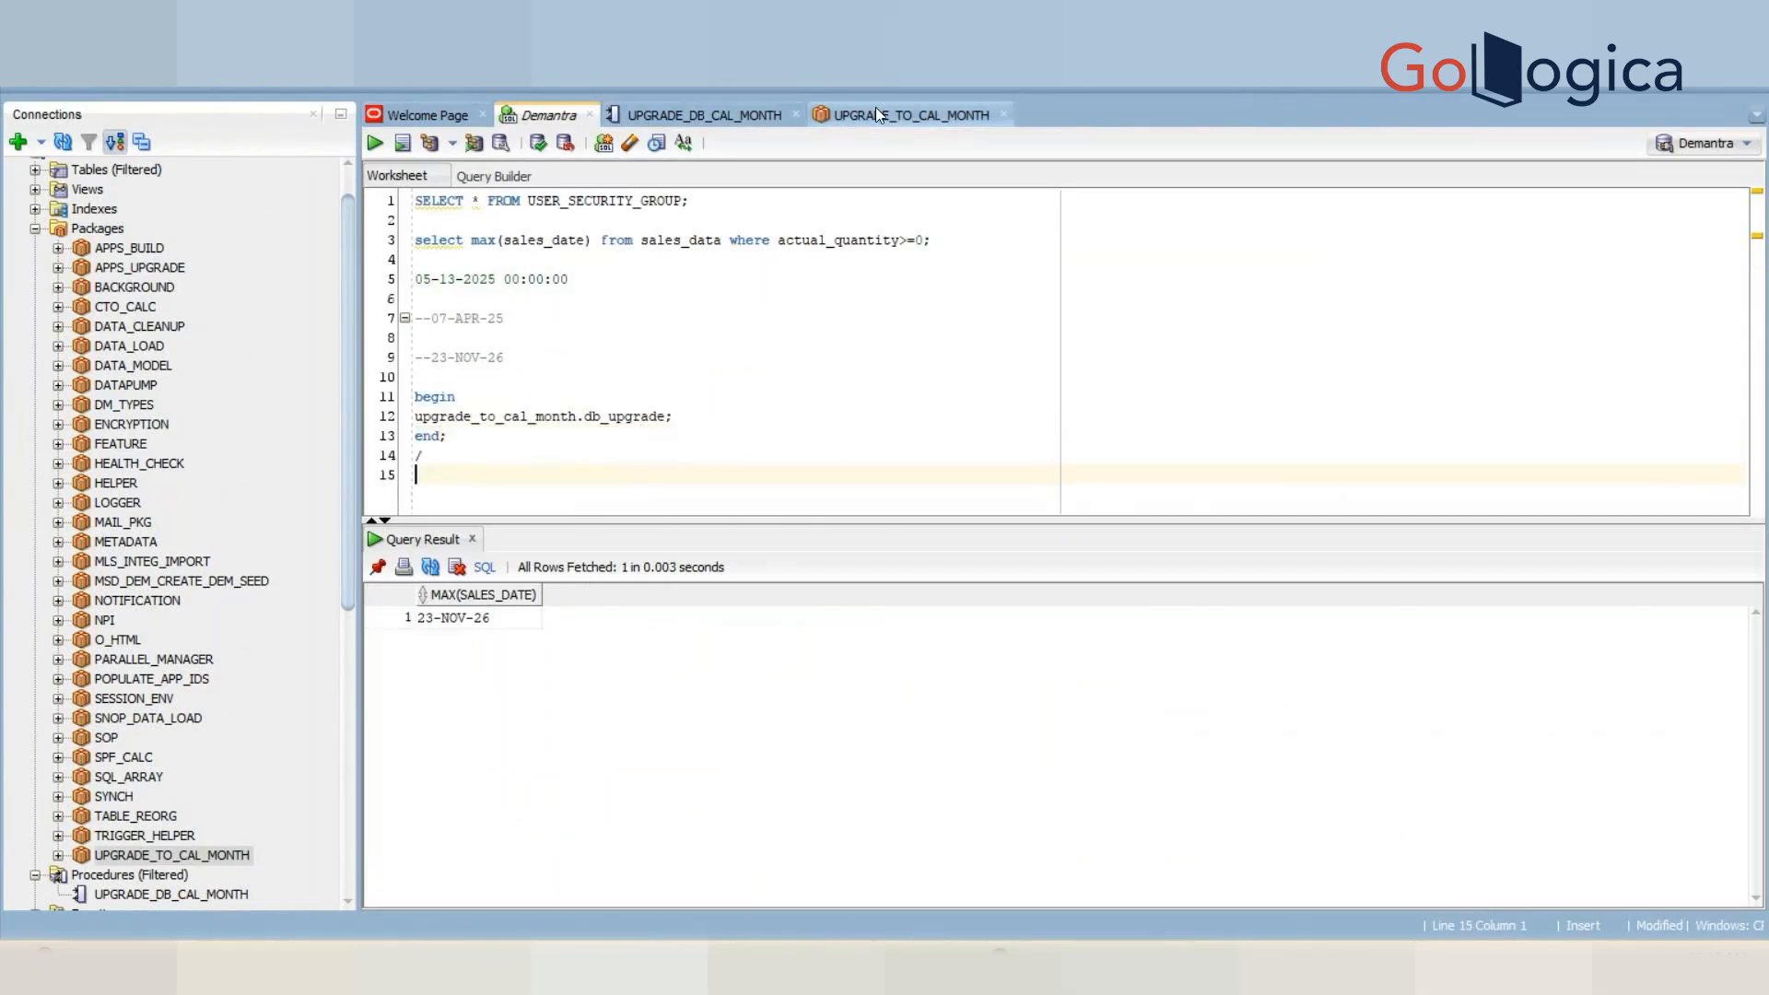
- Start a second PL/SQL block below the first with begin and the copied package name upgrade_to_cal_month followed by a dot
left_click(875, 108)
double_click(575, 220)
key("ctrl+c")
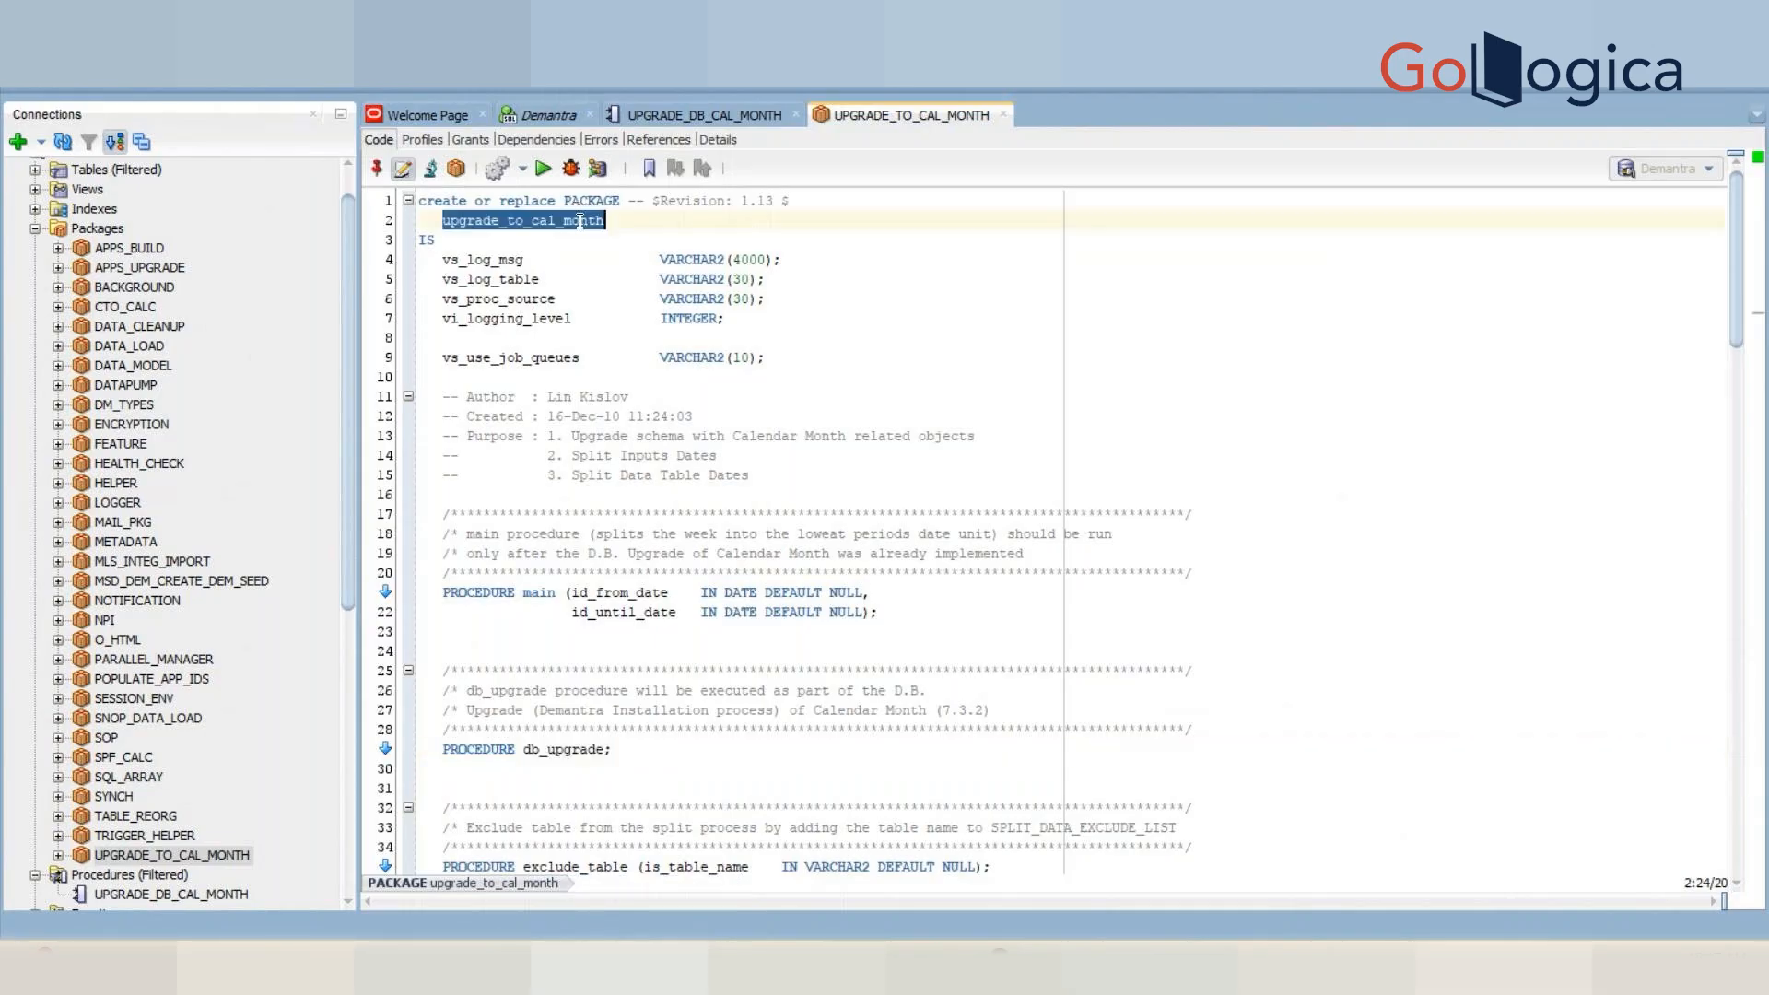
left_click(540, 113)
left_click(521, 494)
type("begin")
key("Return")
key("ctrl+v")
key("BackSpace")
type(".")
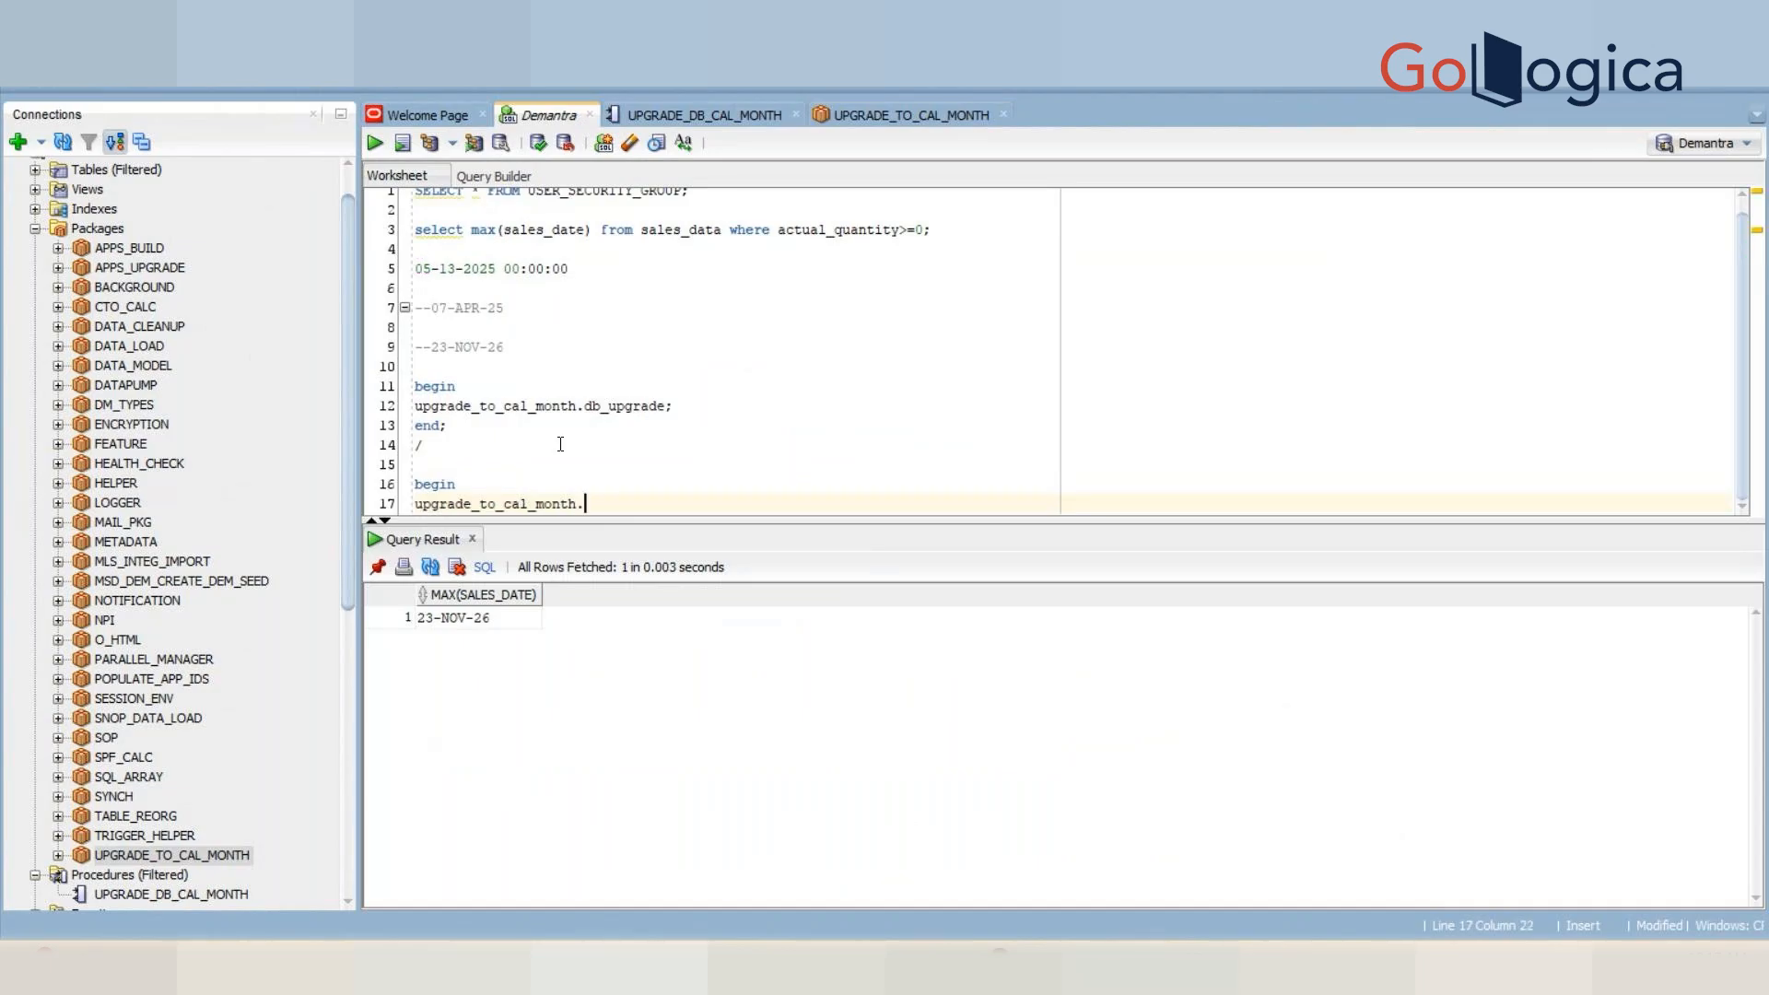
- Find the main procedure in the package specification and complete the second block with main; and end;
left_click(756, 108)
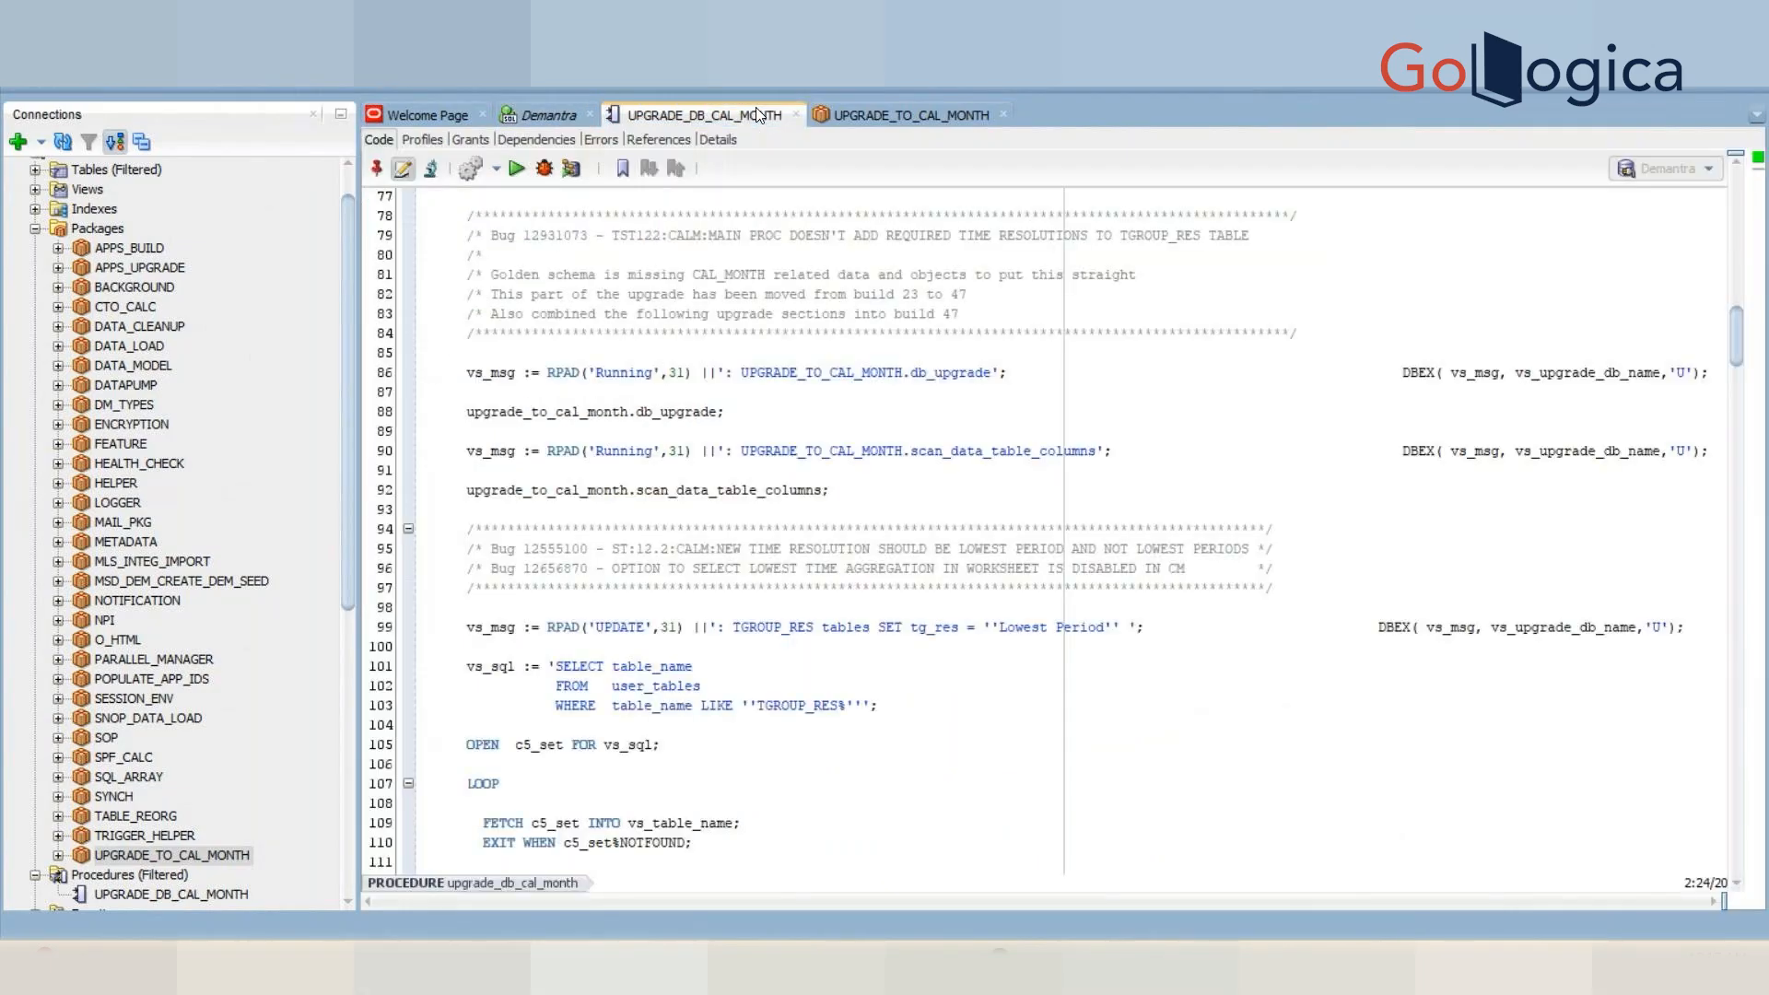
left_click(926, 113)
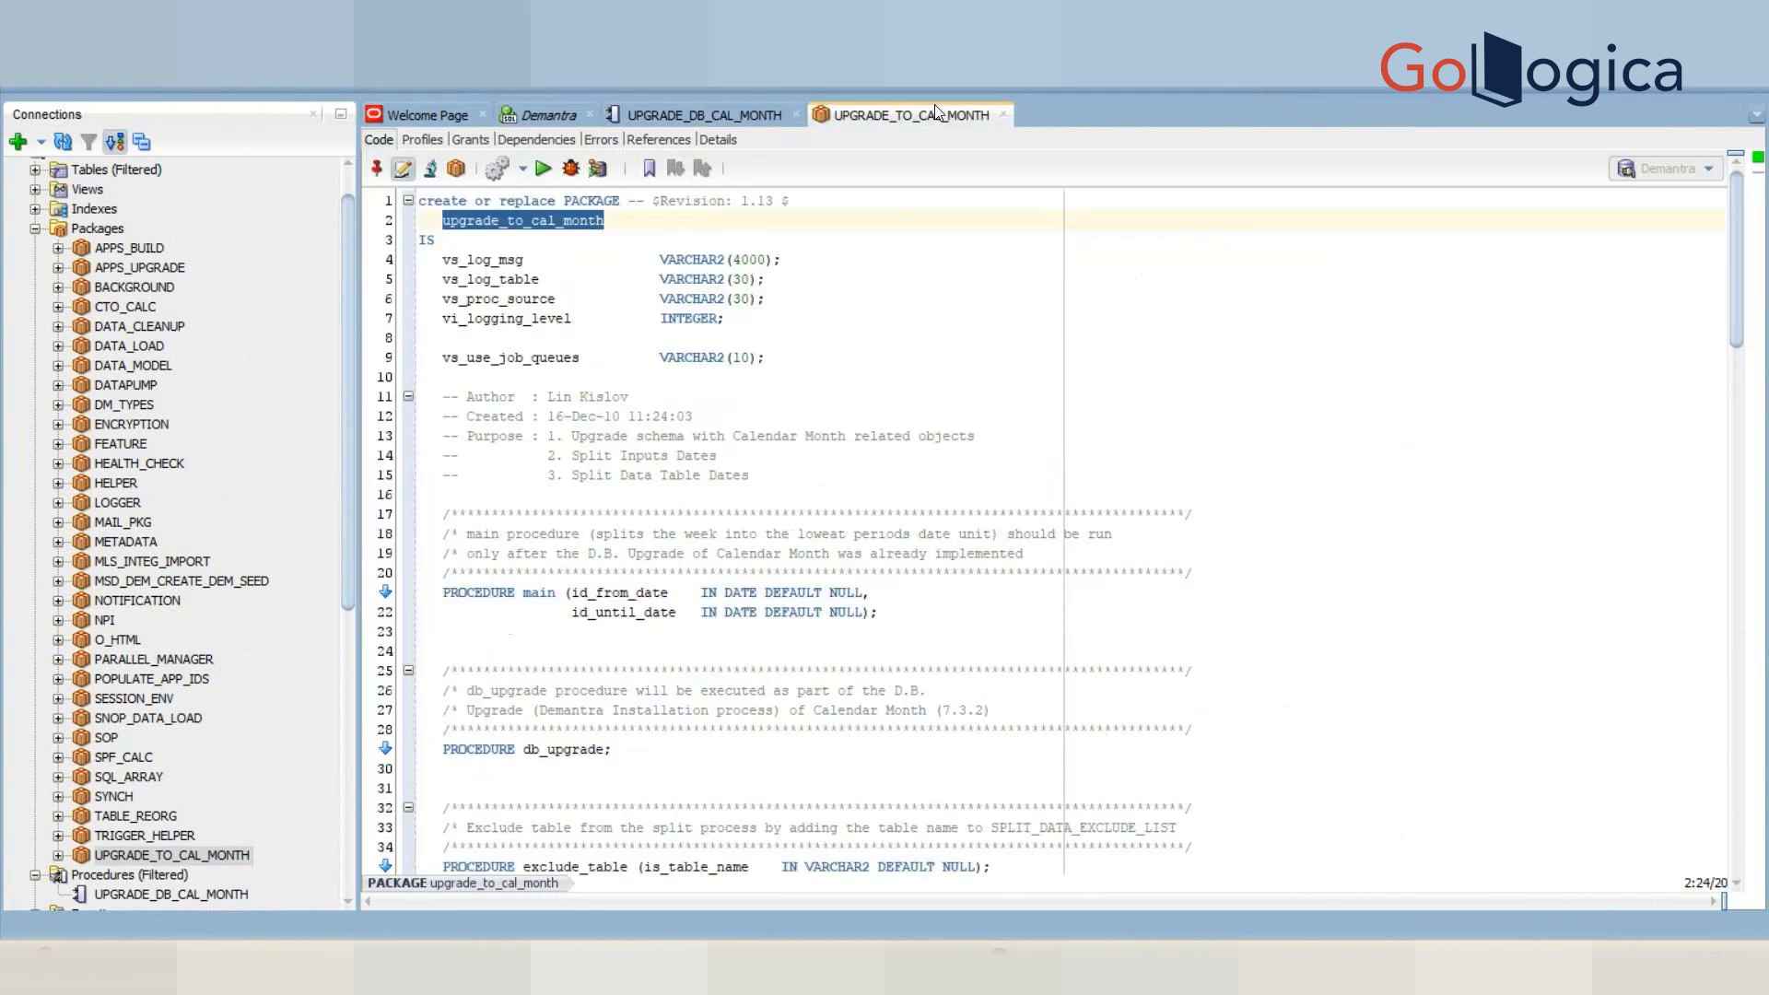
double_click(542, 594)
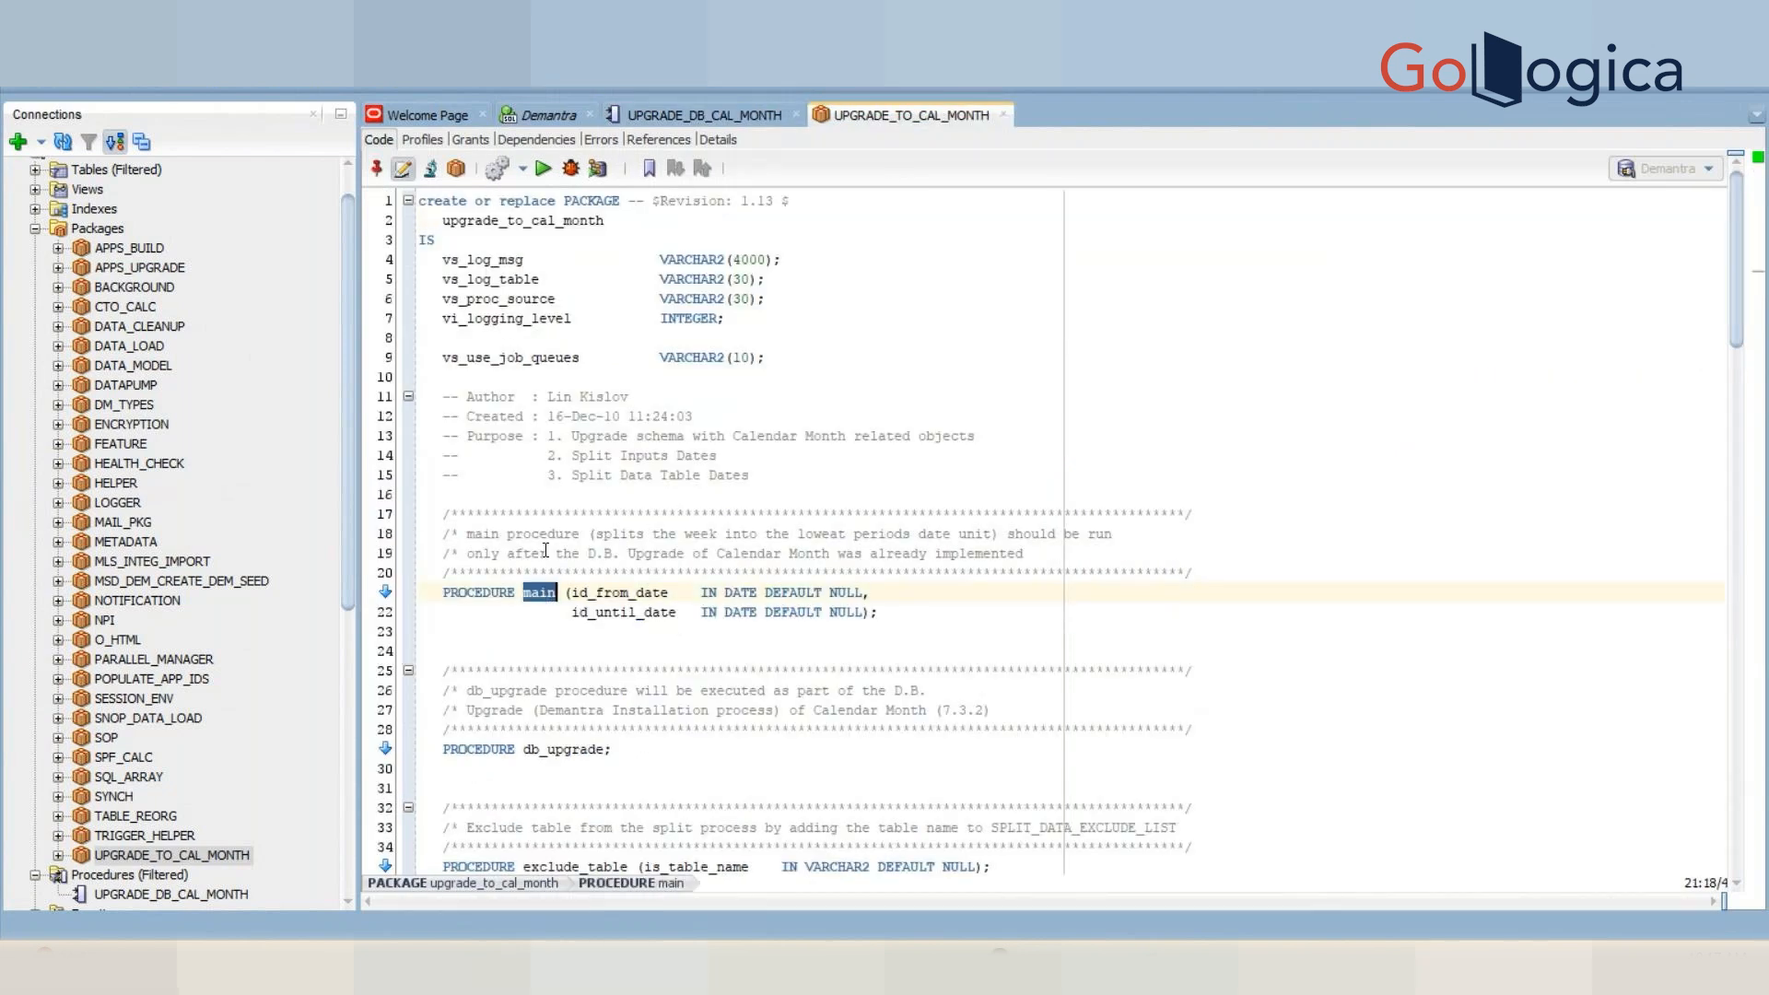
left_click(564, 114)
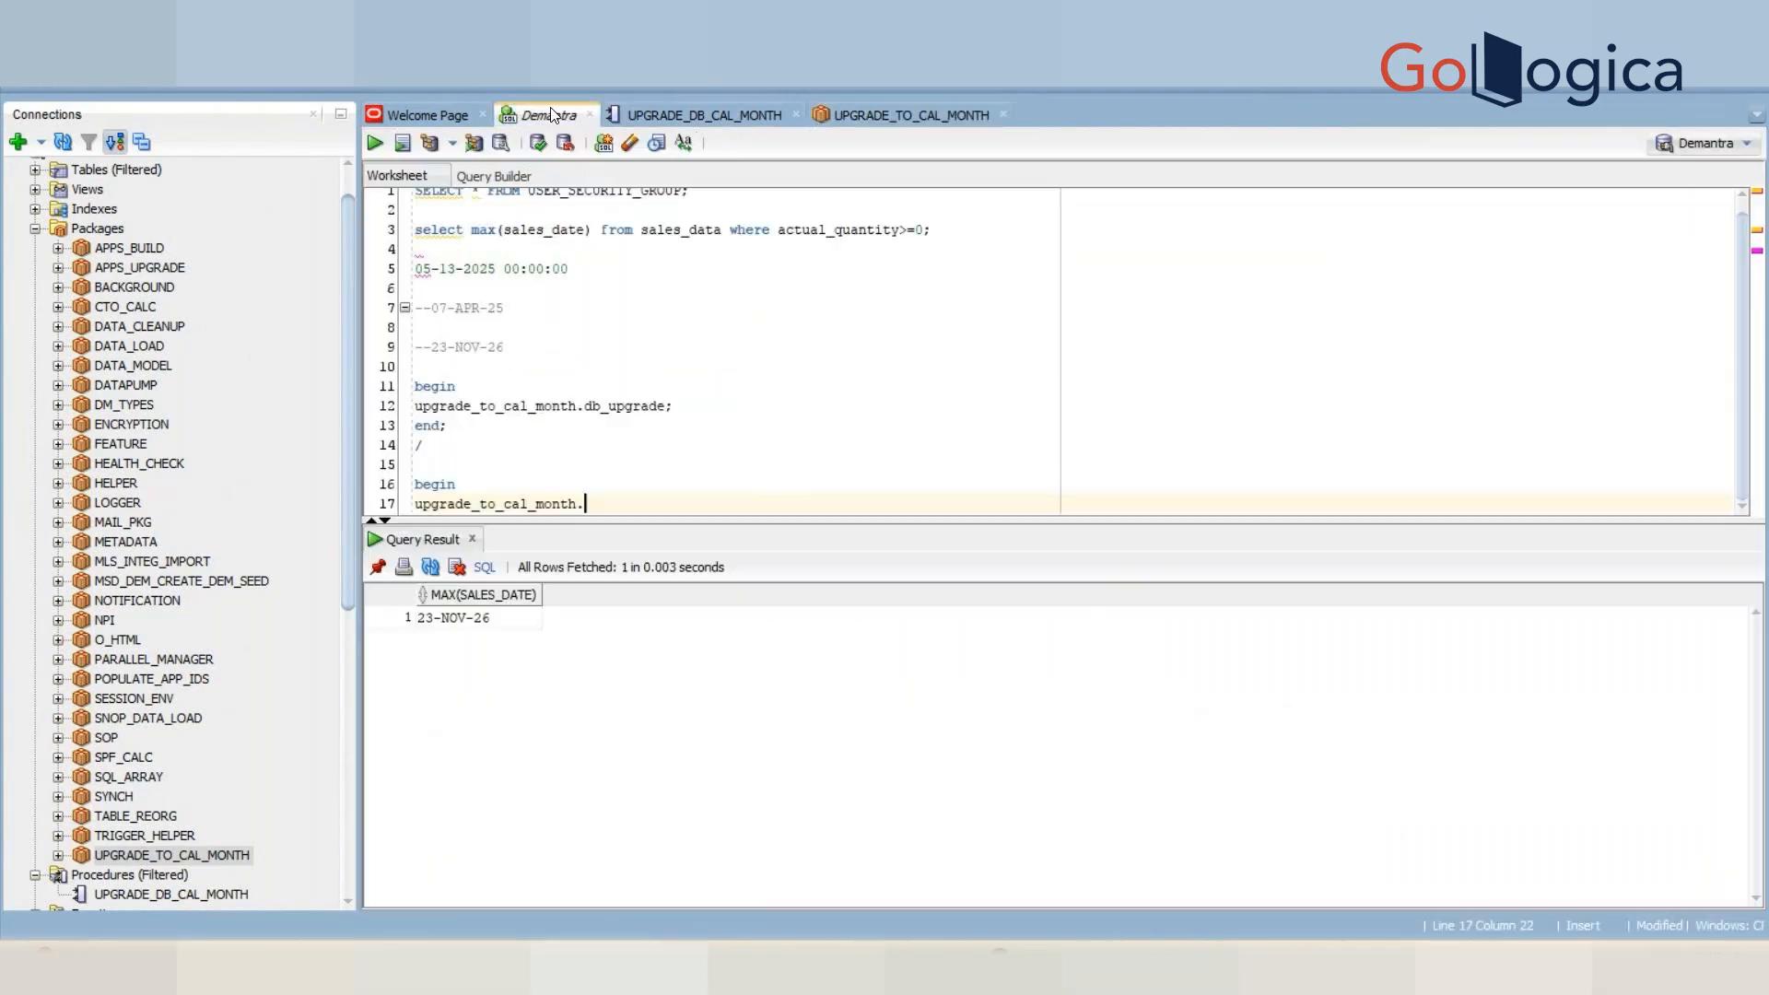
type("main")
key("Return")
type("end;")
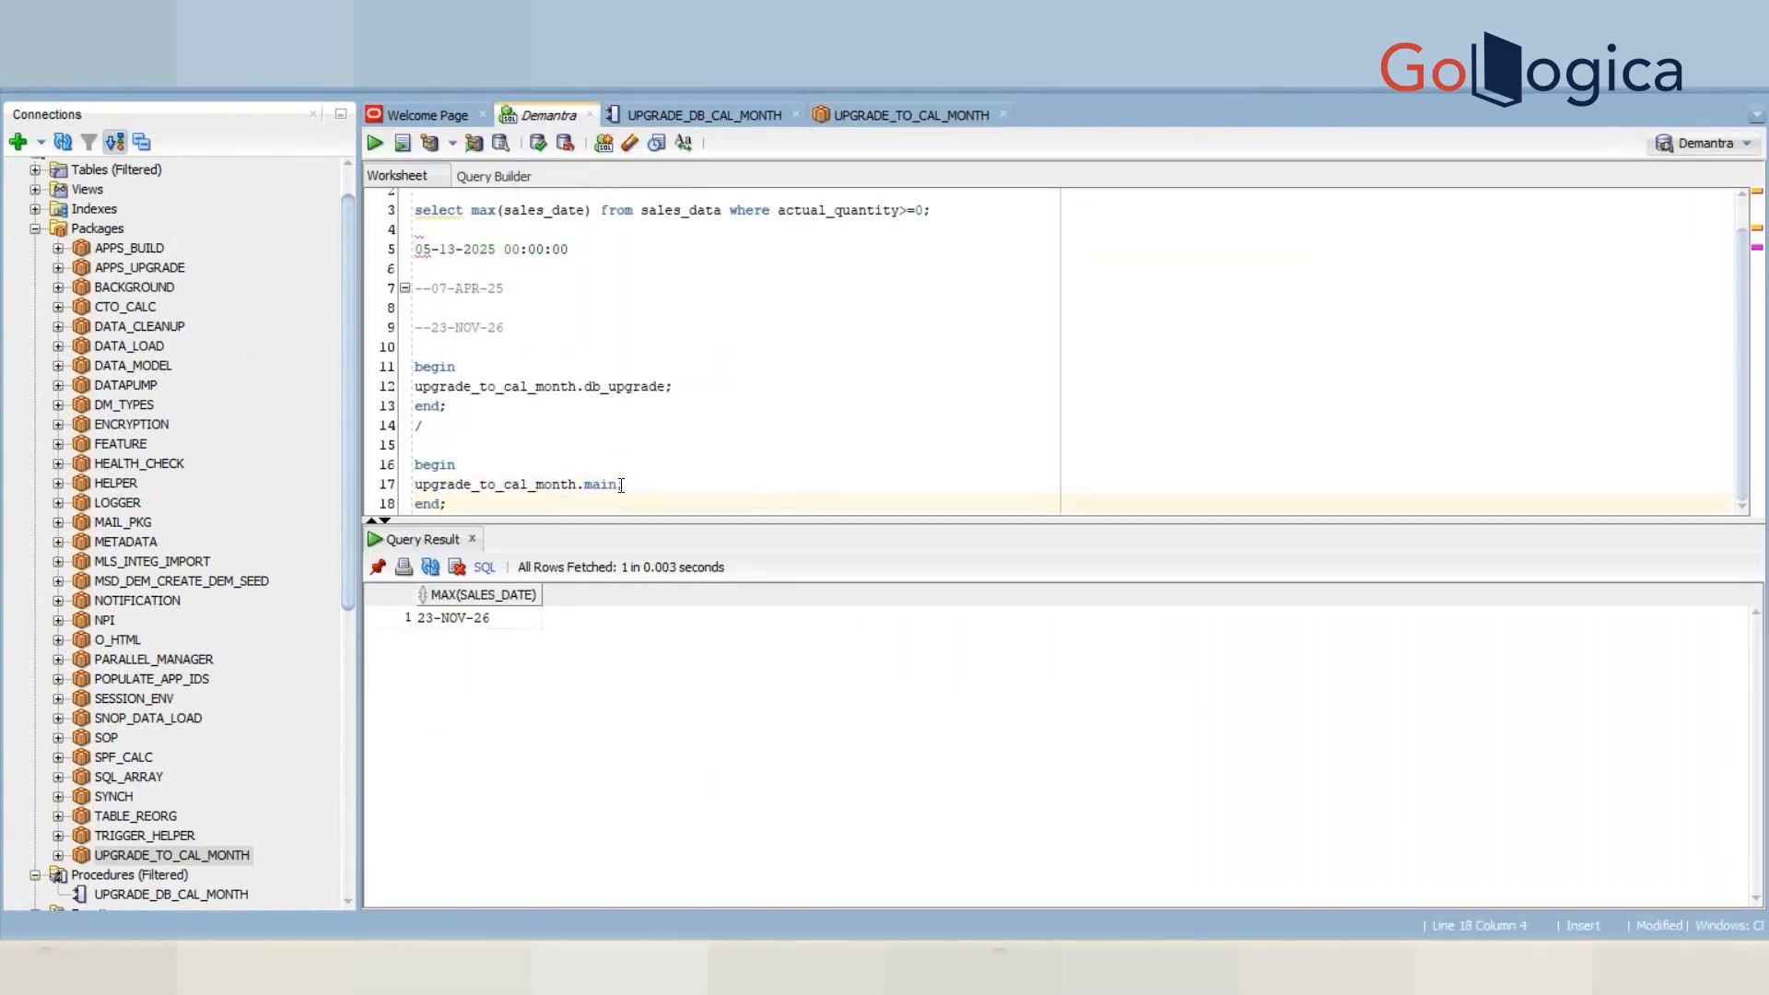
- Copy both PL/SQL blocks and paste them into cell F3 of the 21May2025 sheet in Excel
left_click(416, 391, "shift")
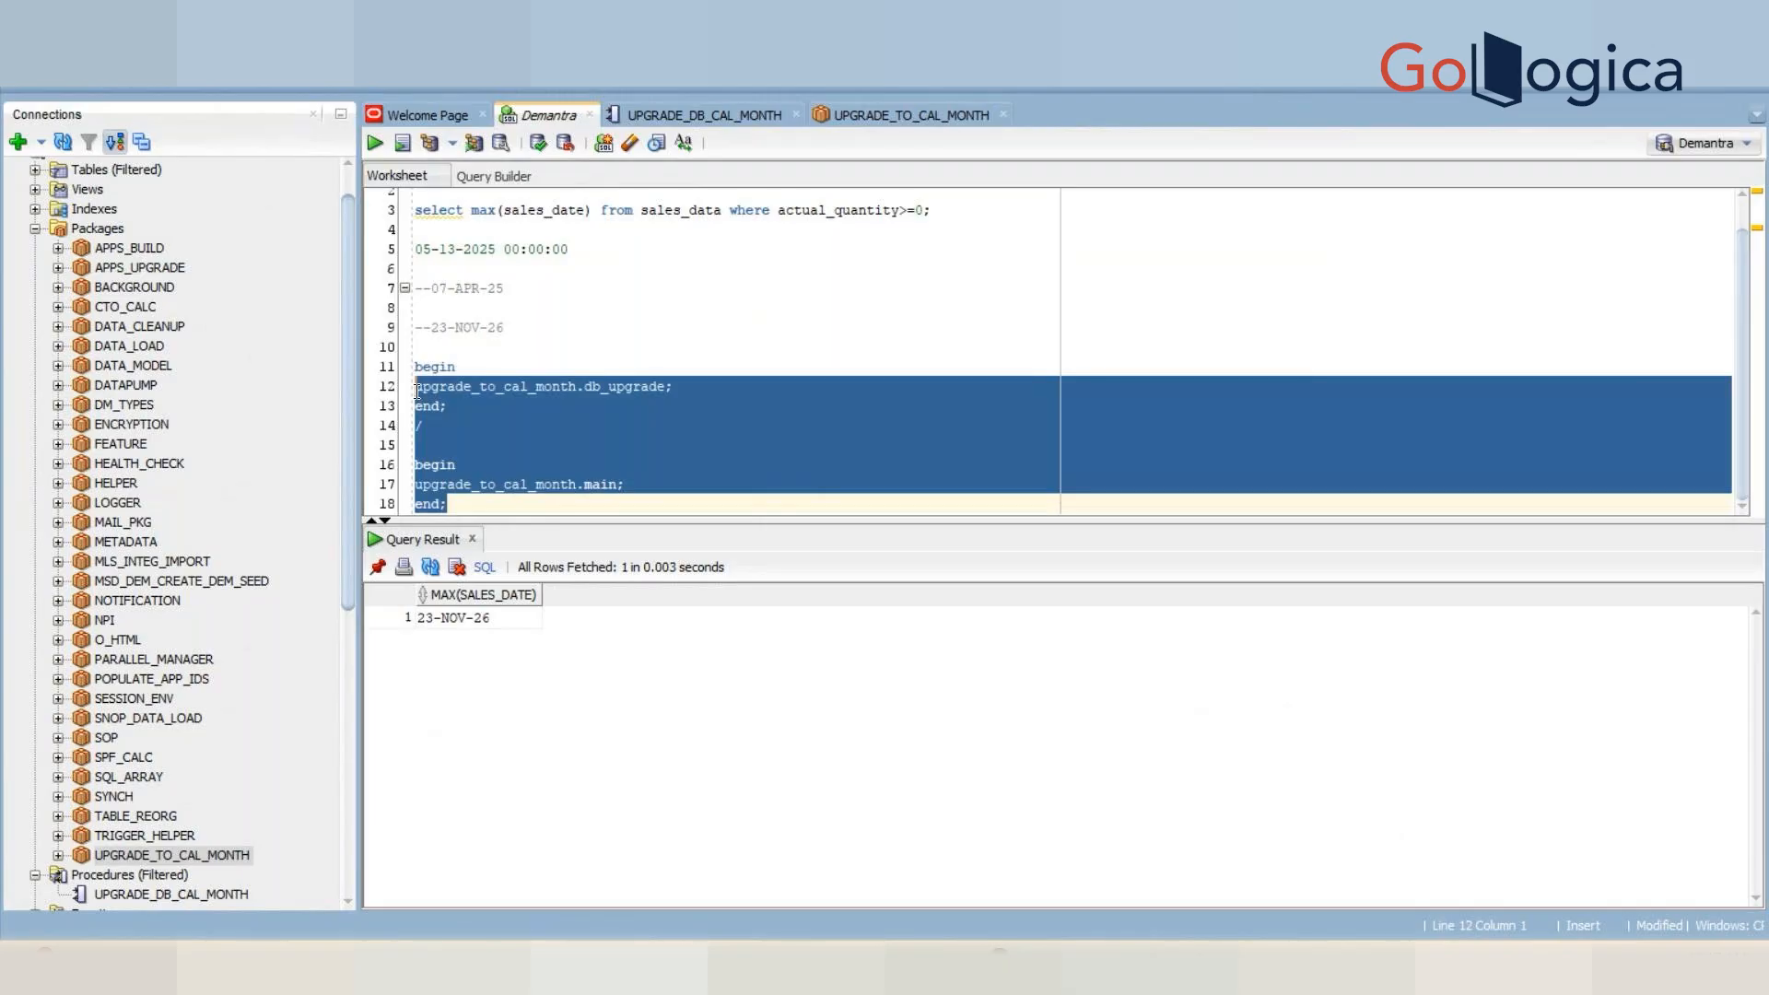
left_click(395, 375, "shift")
key("ctrl+c")
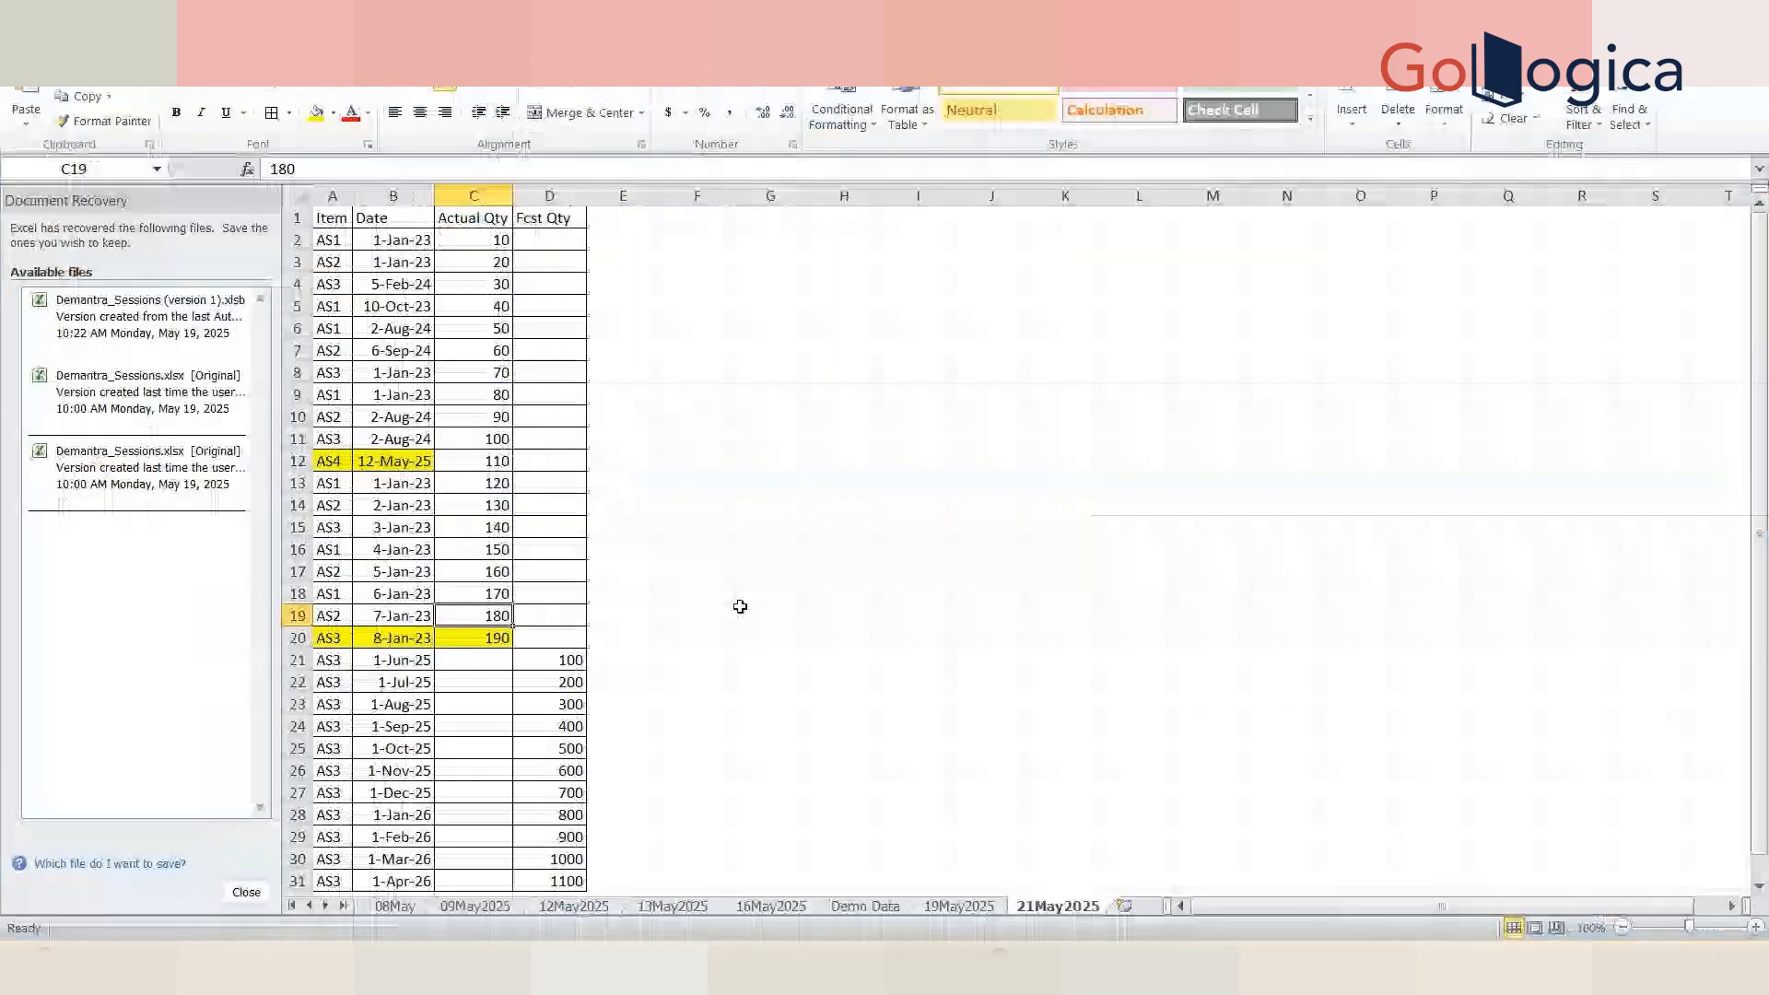
left_click(732, 262)
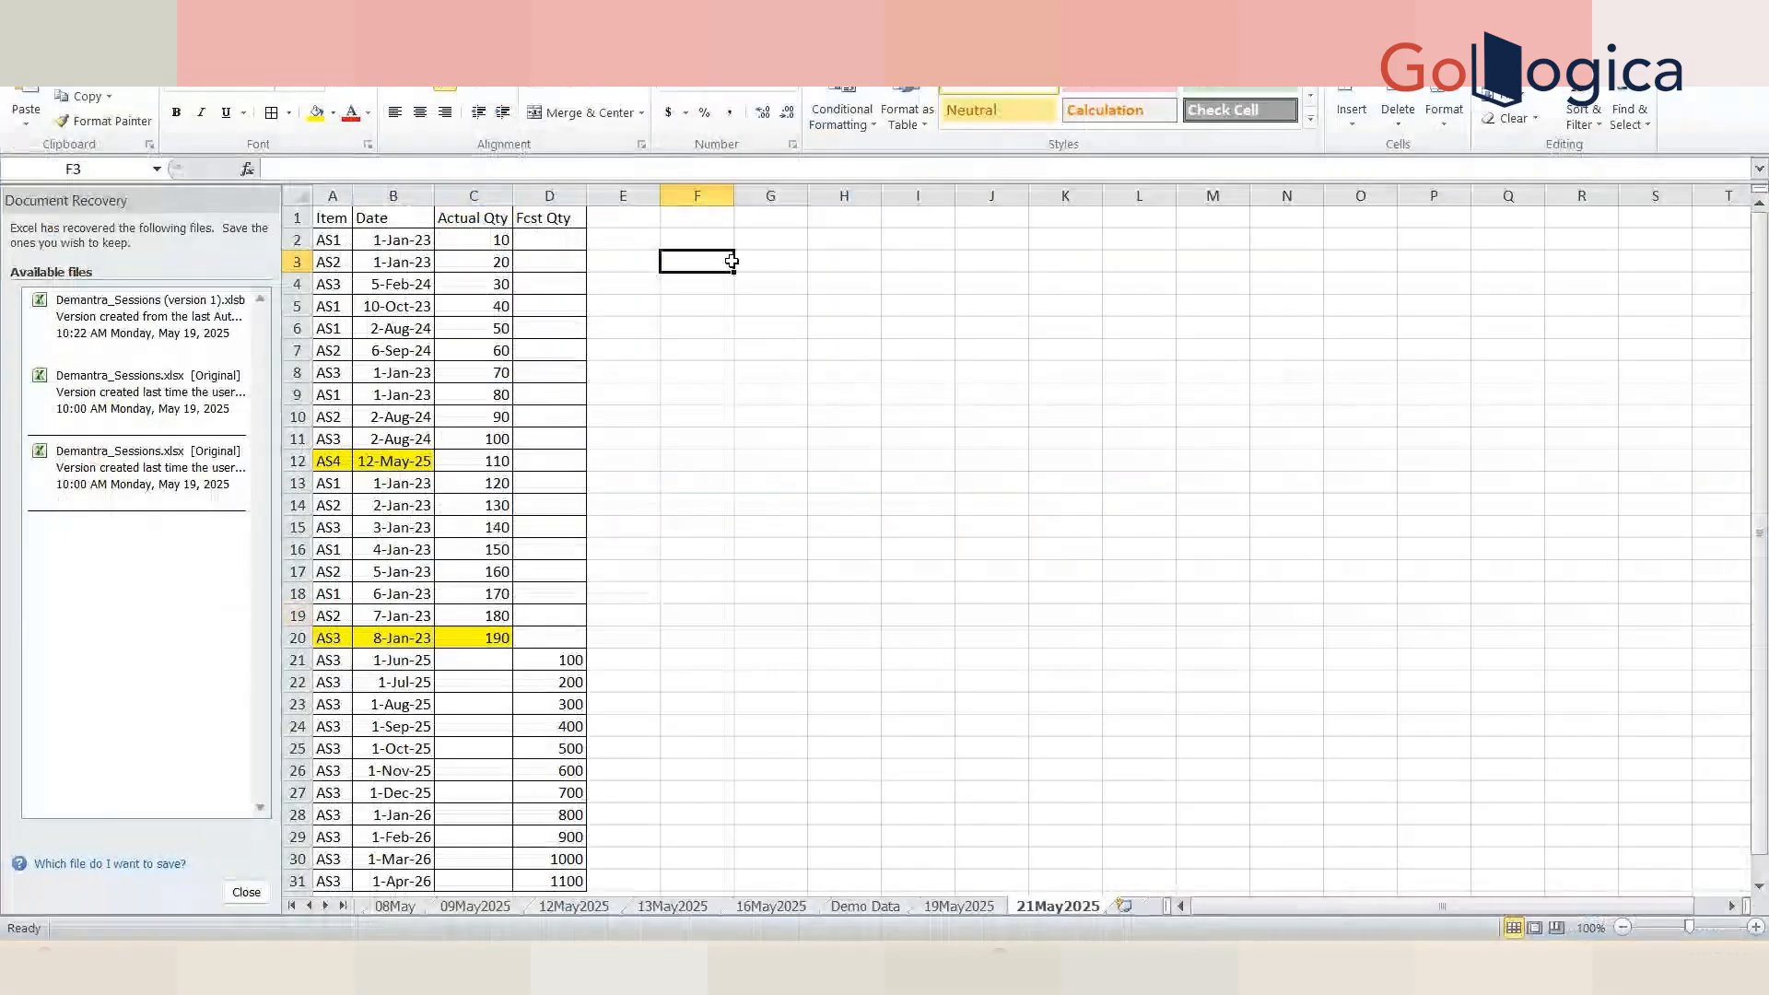
key("ctrl+v")
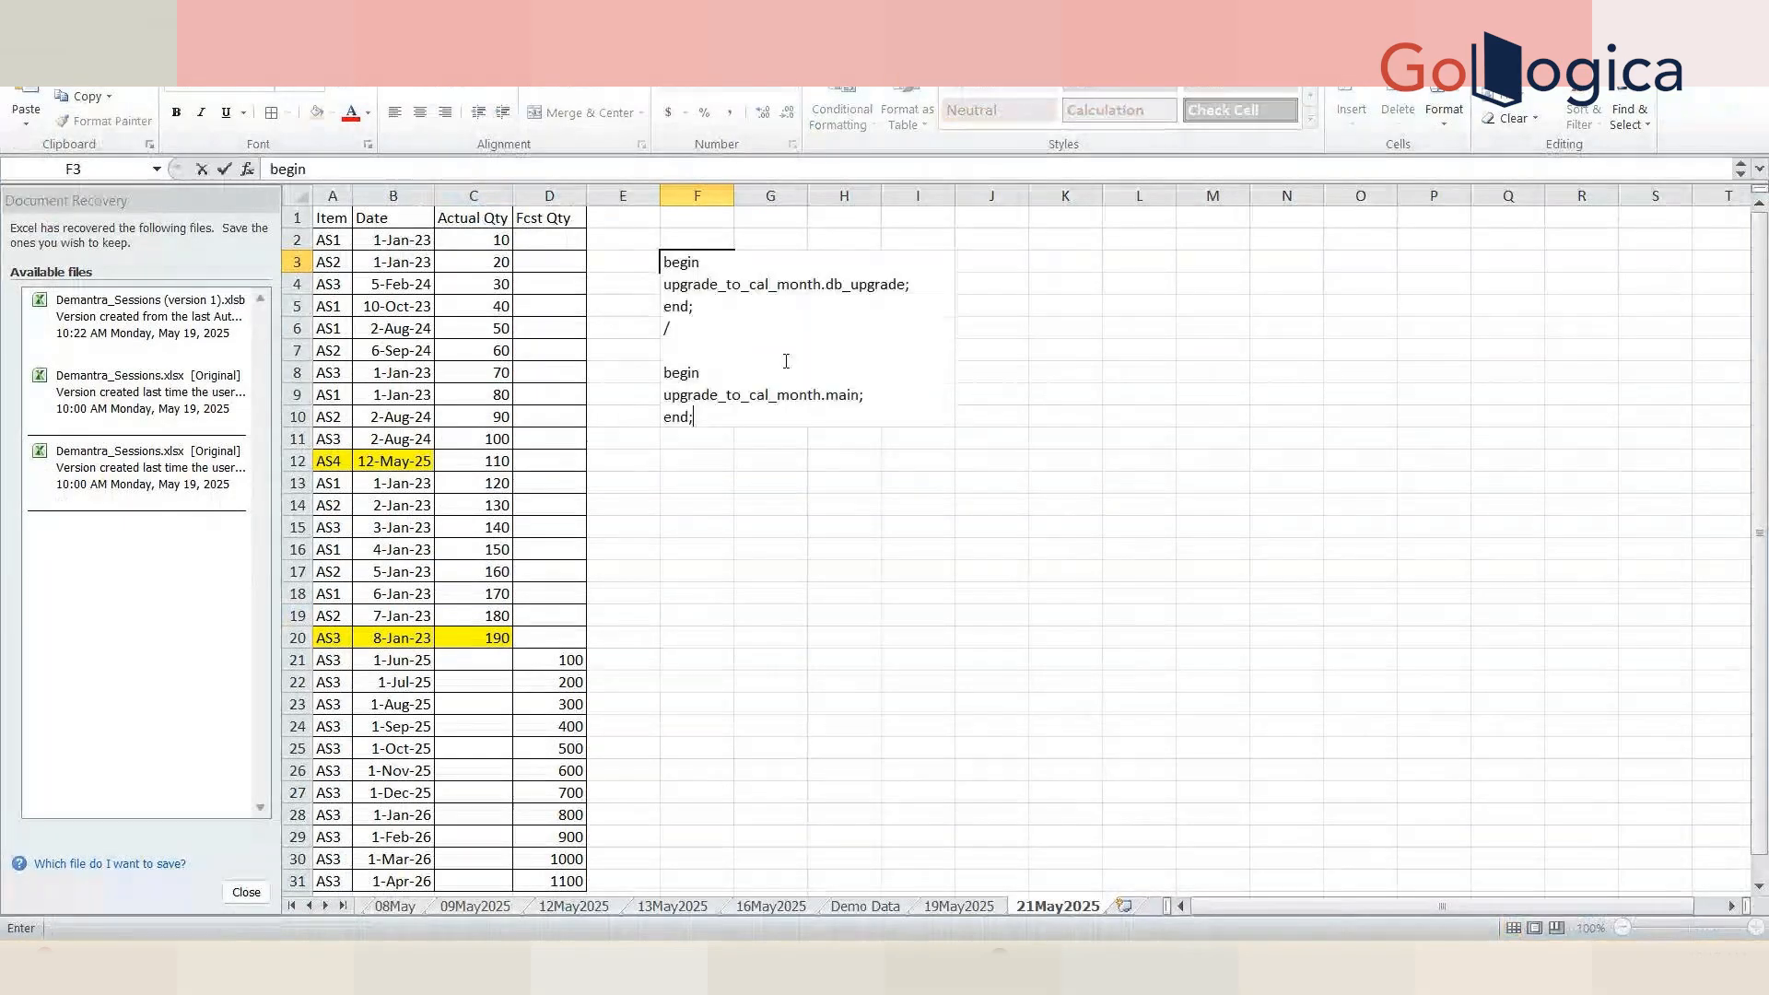
key("ctrl+Return")
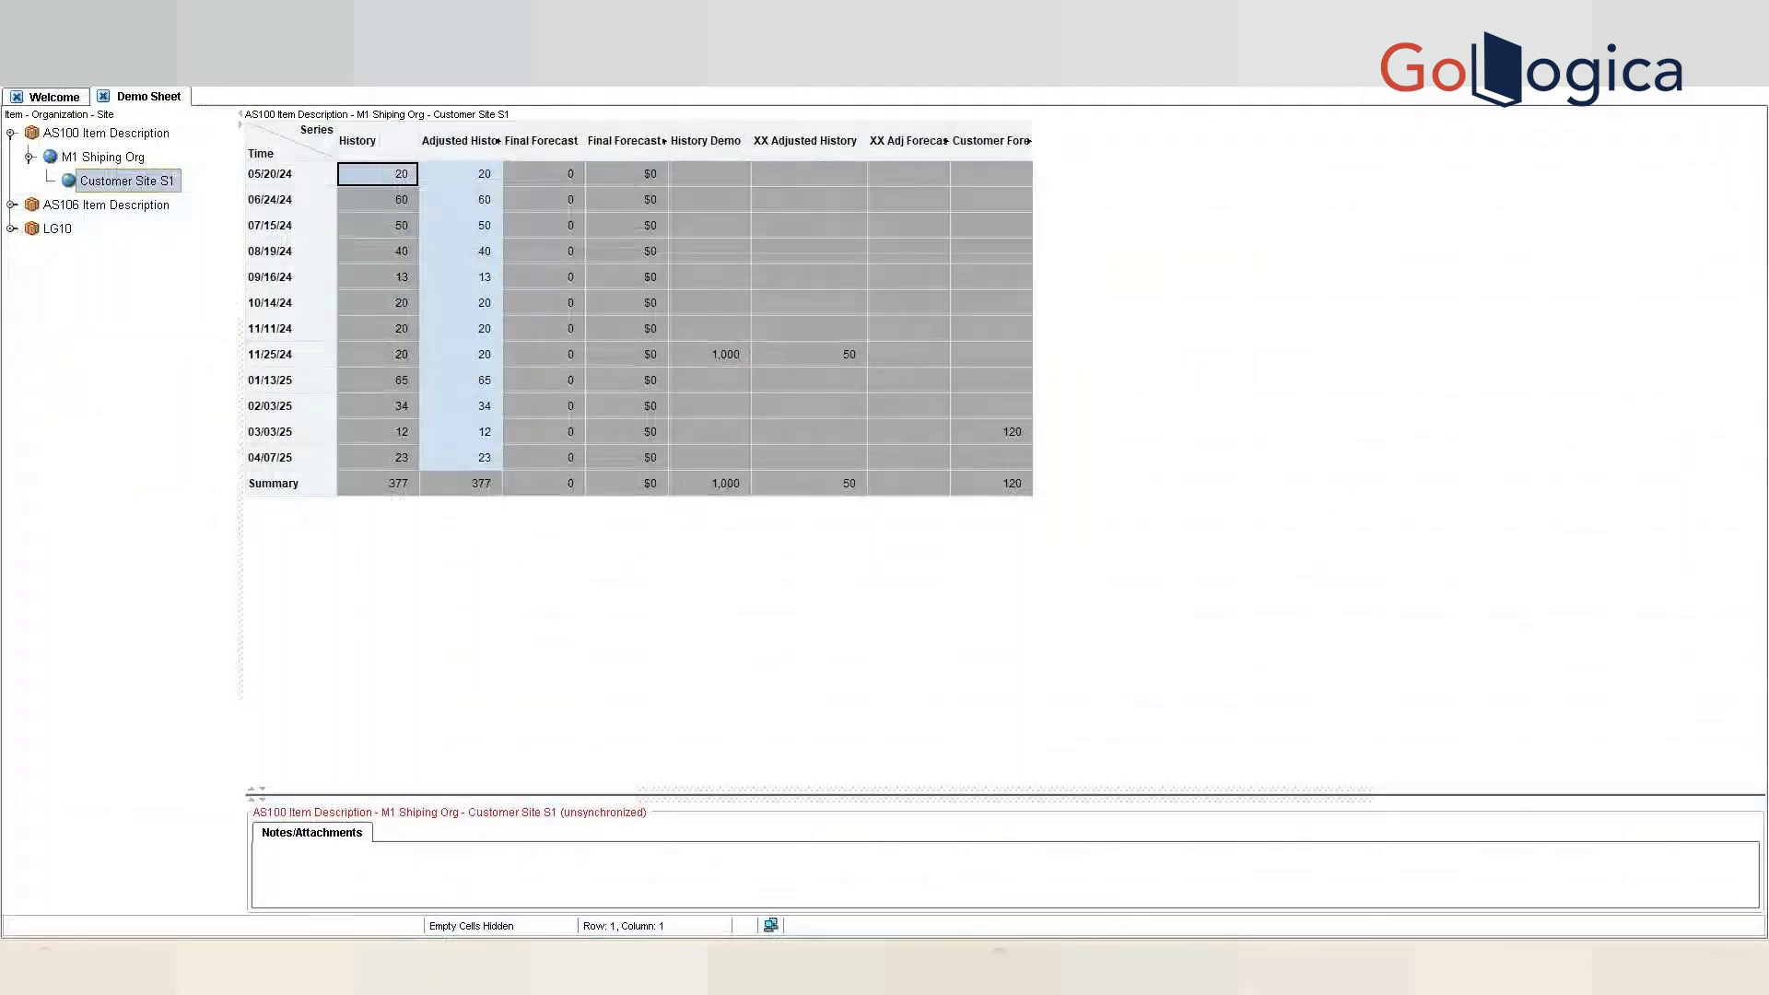
- Switch to Demantra and check Demo Sheet's time aggregation options against the upgrade blocks in the SQL worksheet
left_click(55, 74)
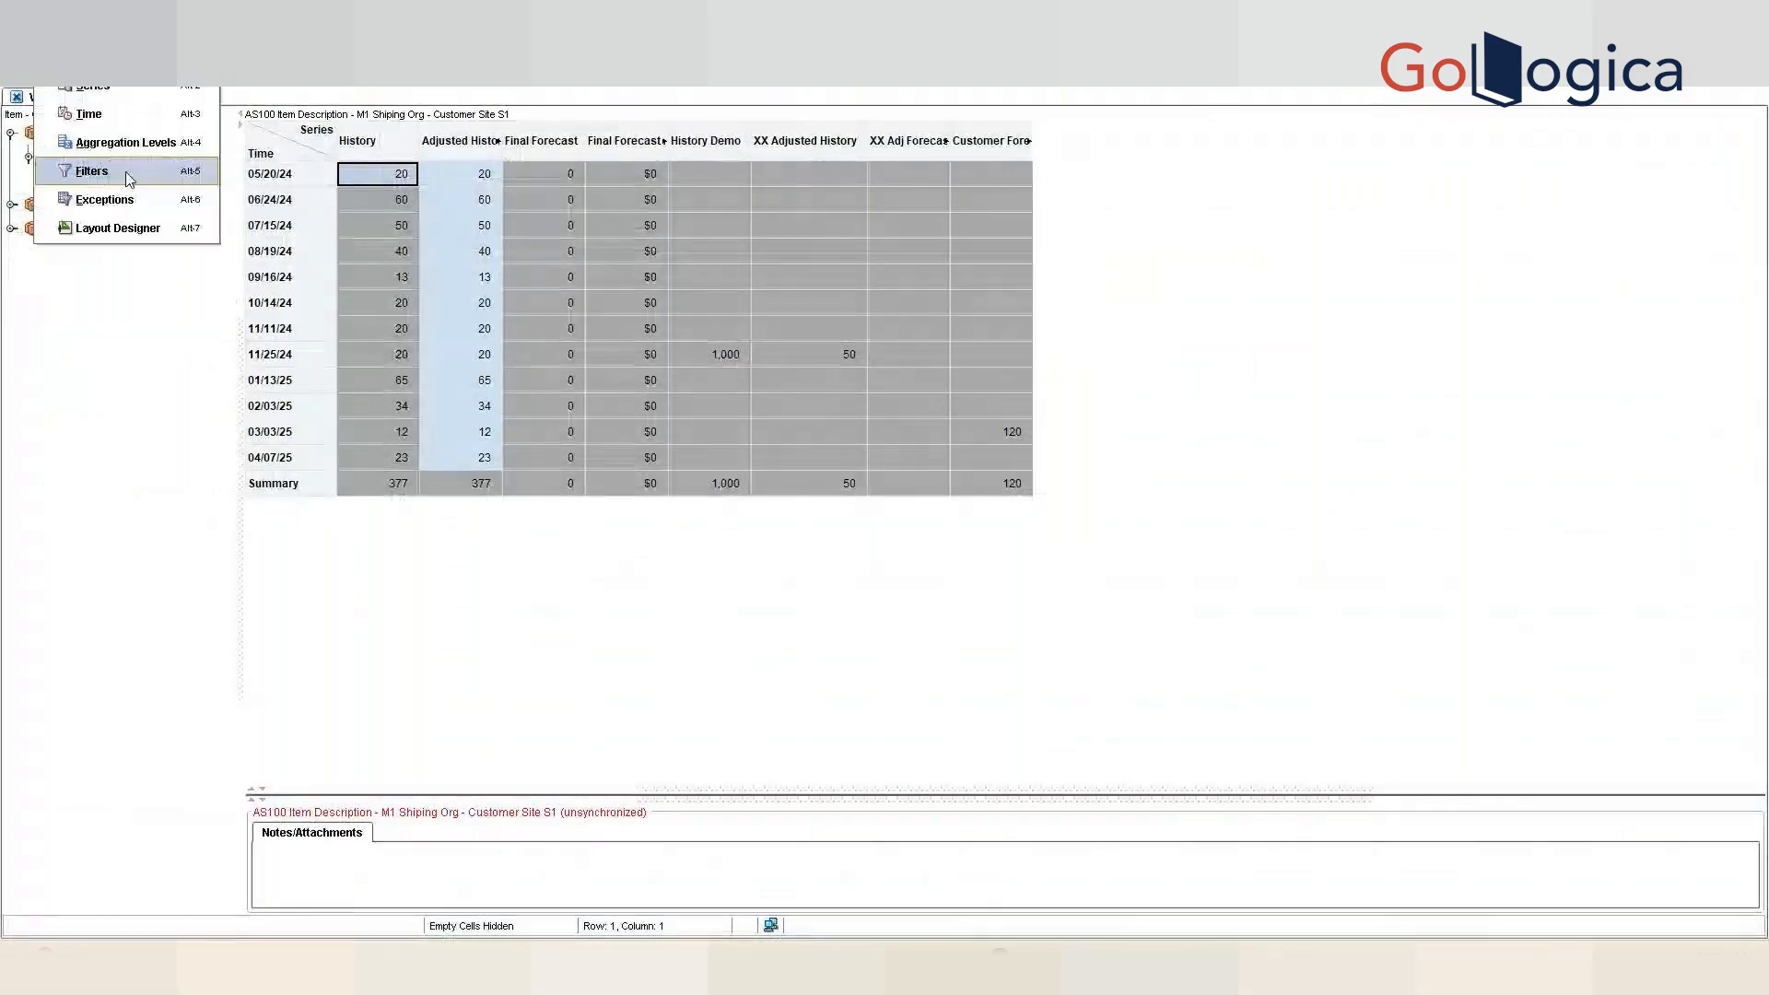
left_click(139, 112)
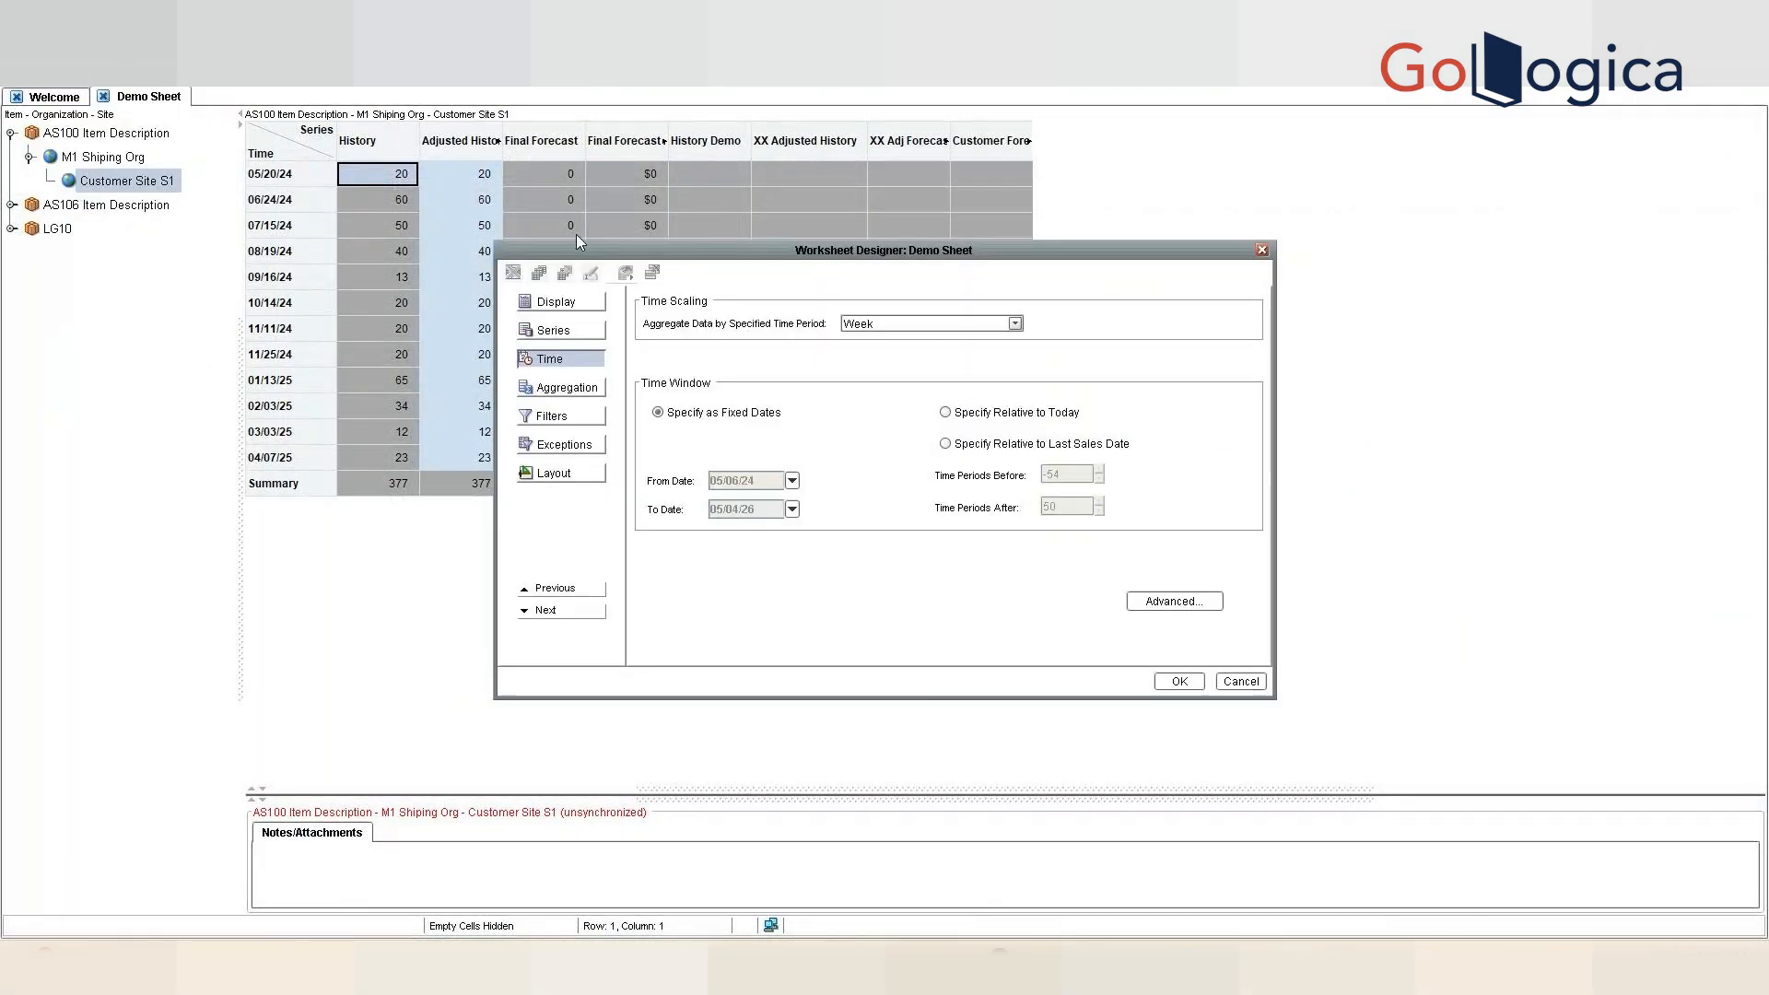
left_click(898, 340)
scroll(916, 455, "down", 1)
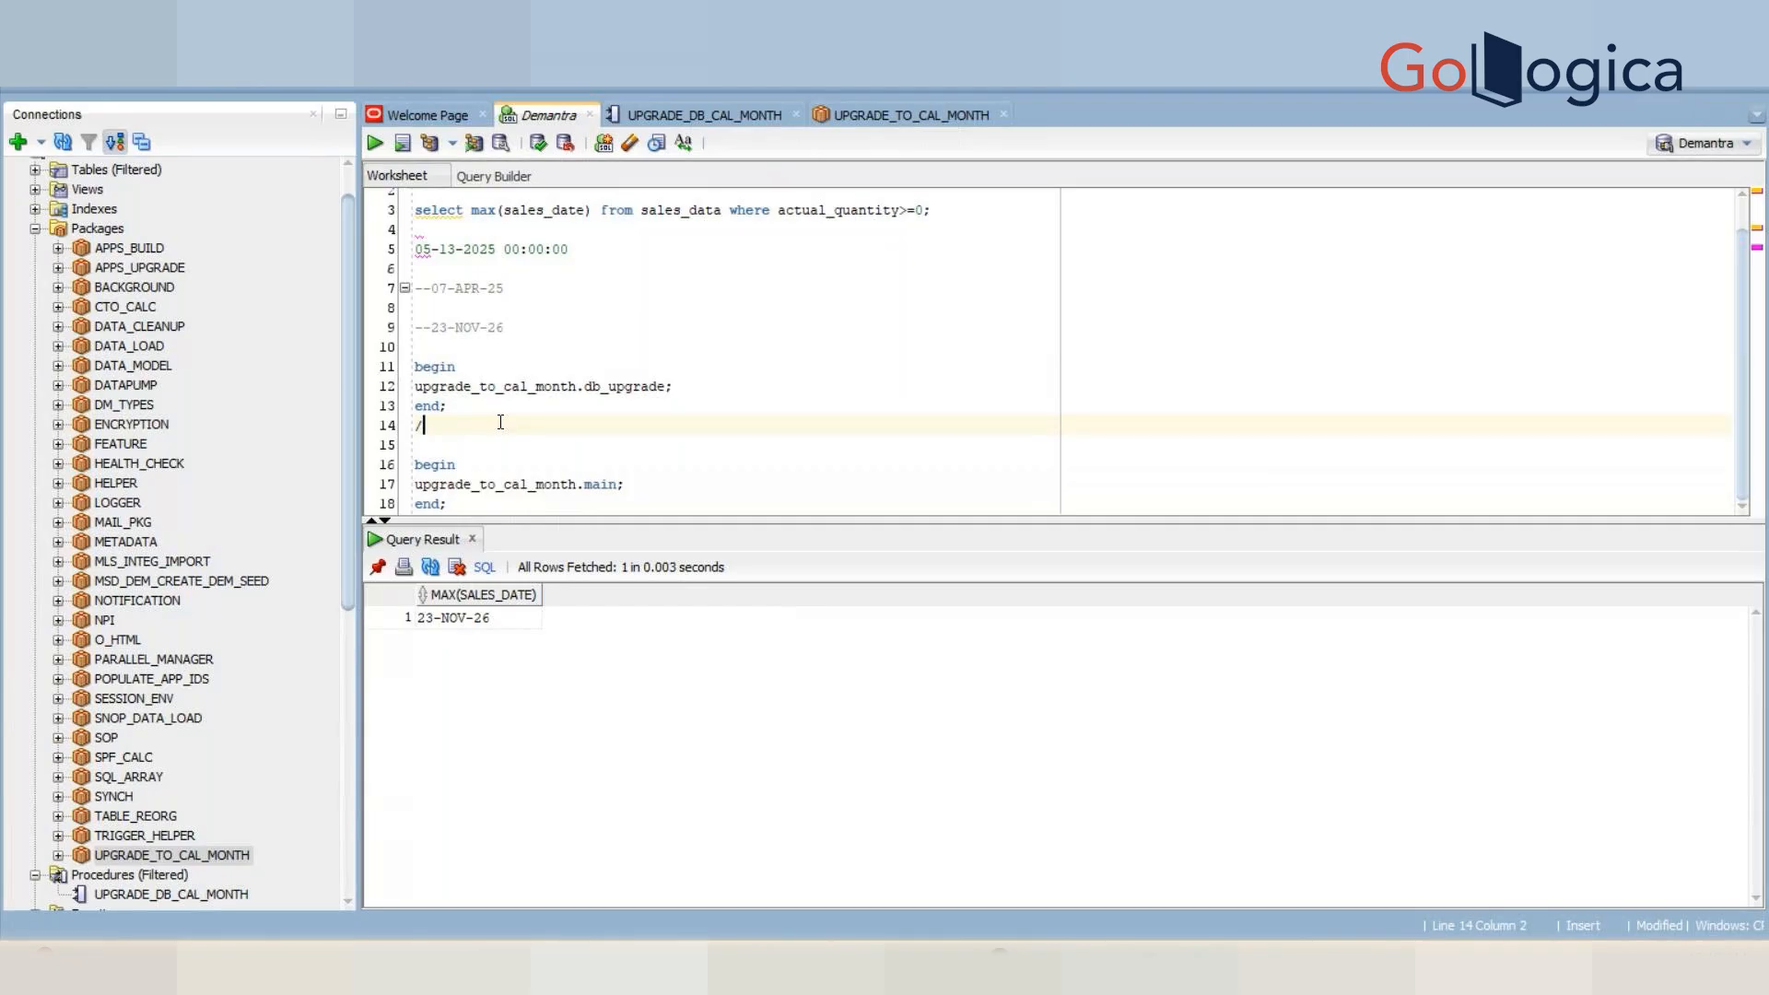
left_click_drag(414, 386, 536, 500)
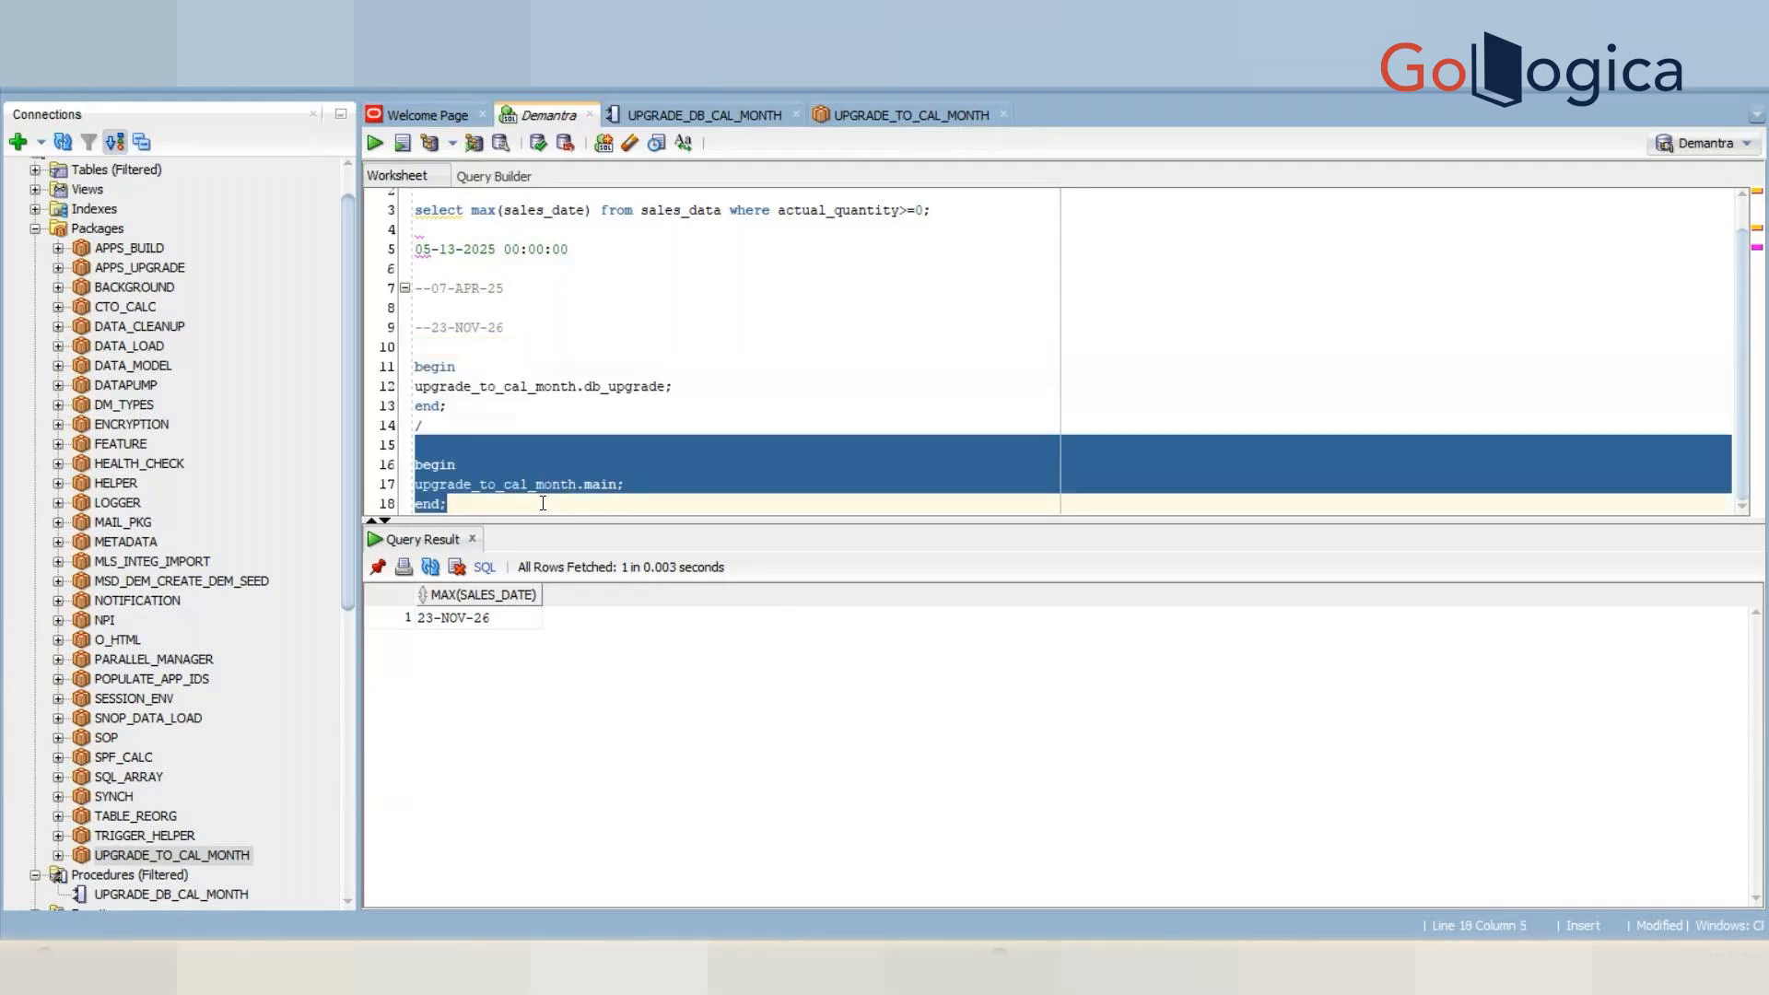
mouse_move(1294, 961)
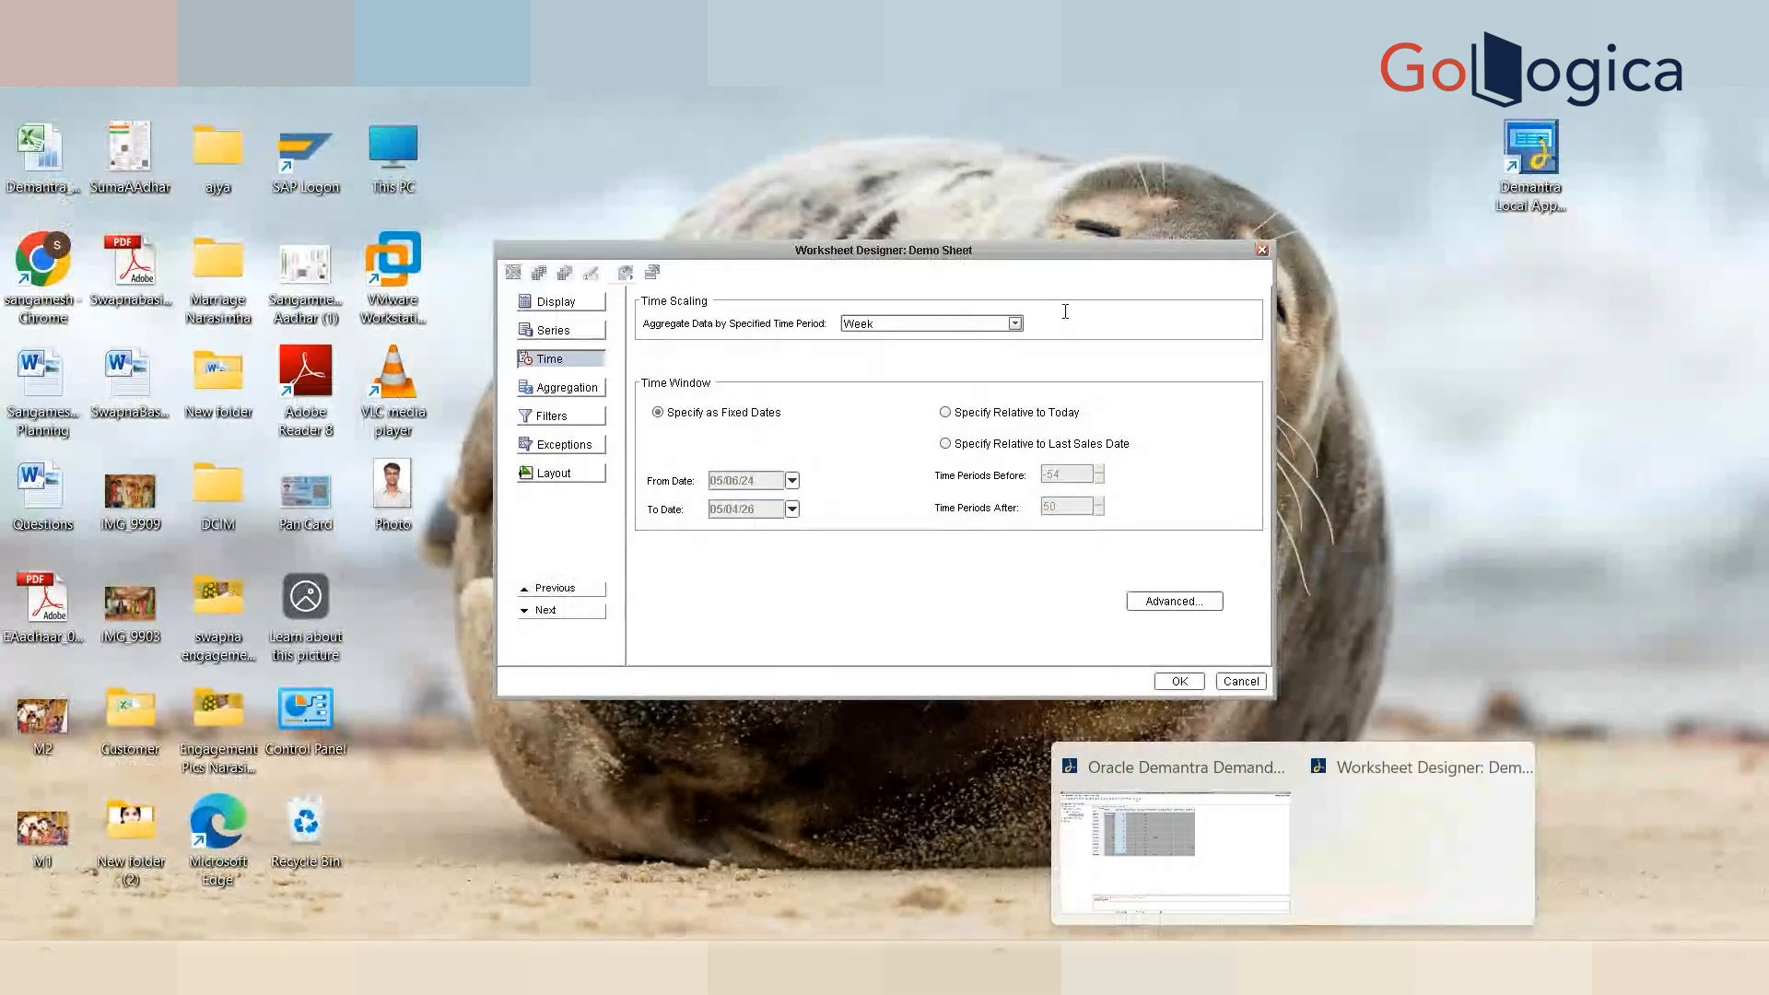
left_click(1013, 324)
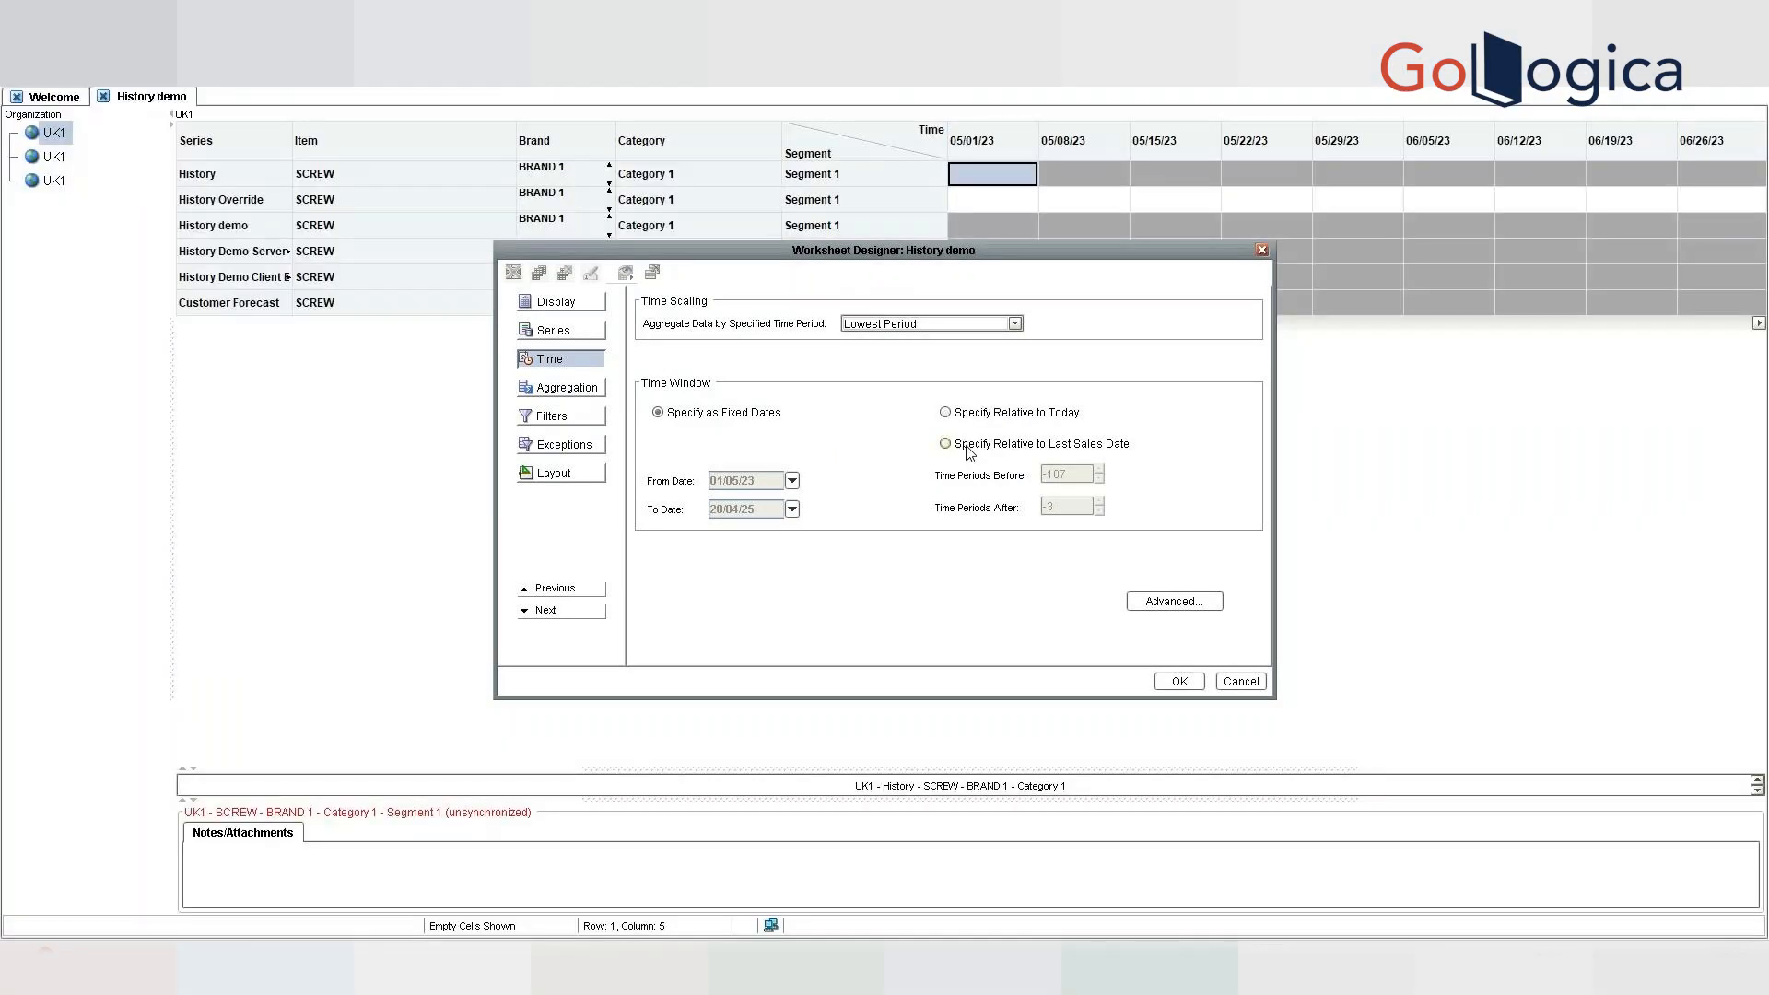
- In the History demo worksheet's time settings, set the To Date to 24/07/23 and apply the change
mouse_move(1343, 871)
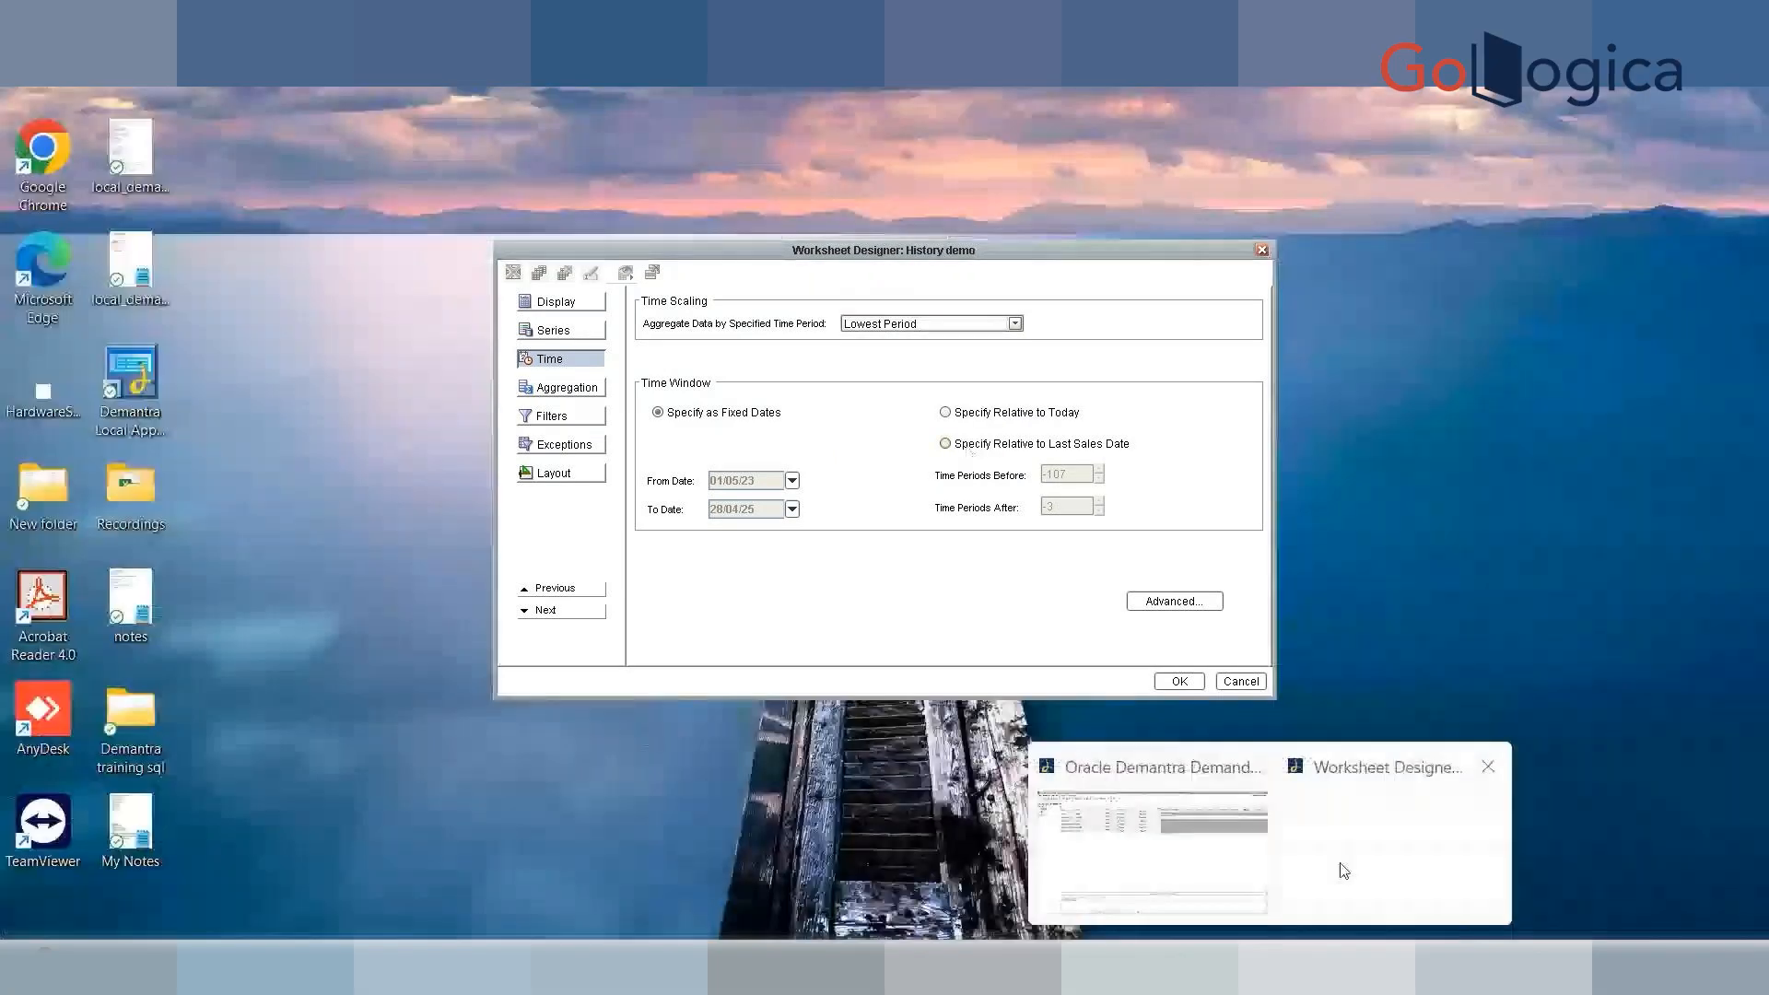
left_click(1295, 847)
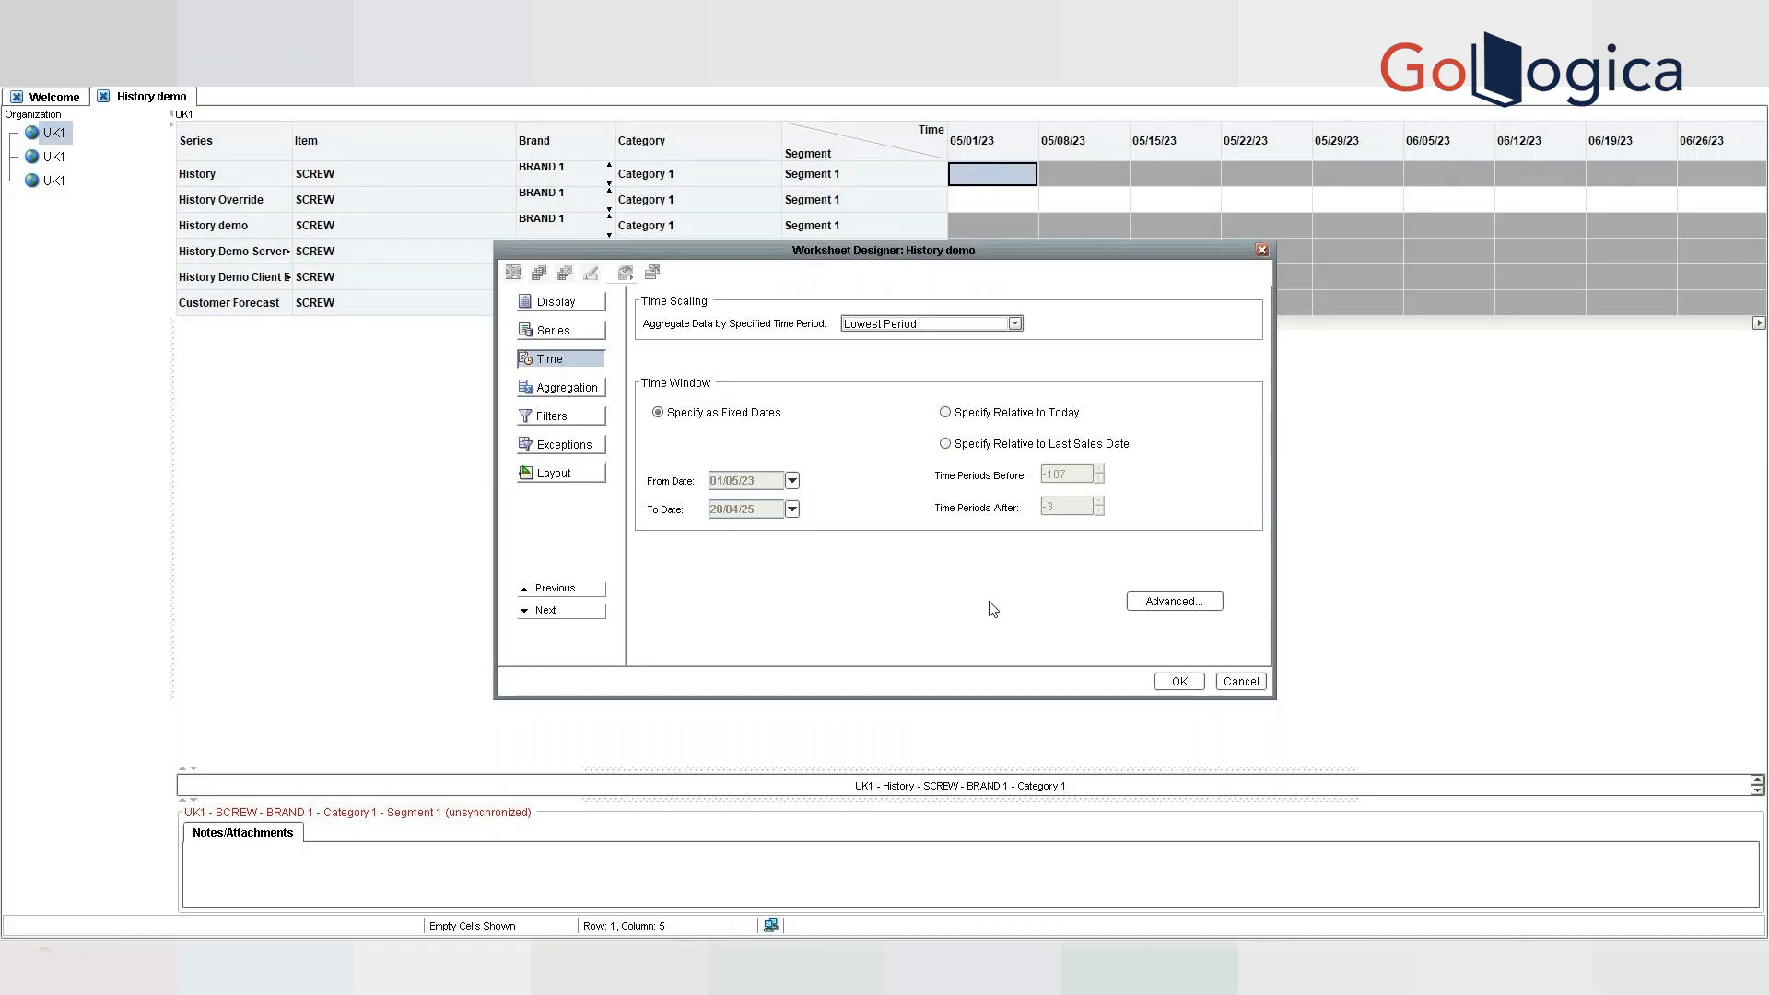
left_click(791, 510)
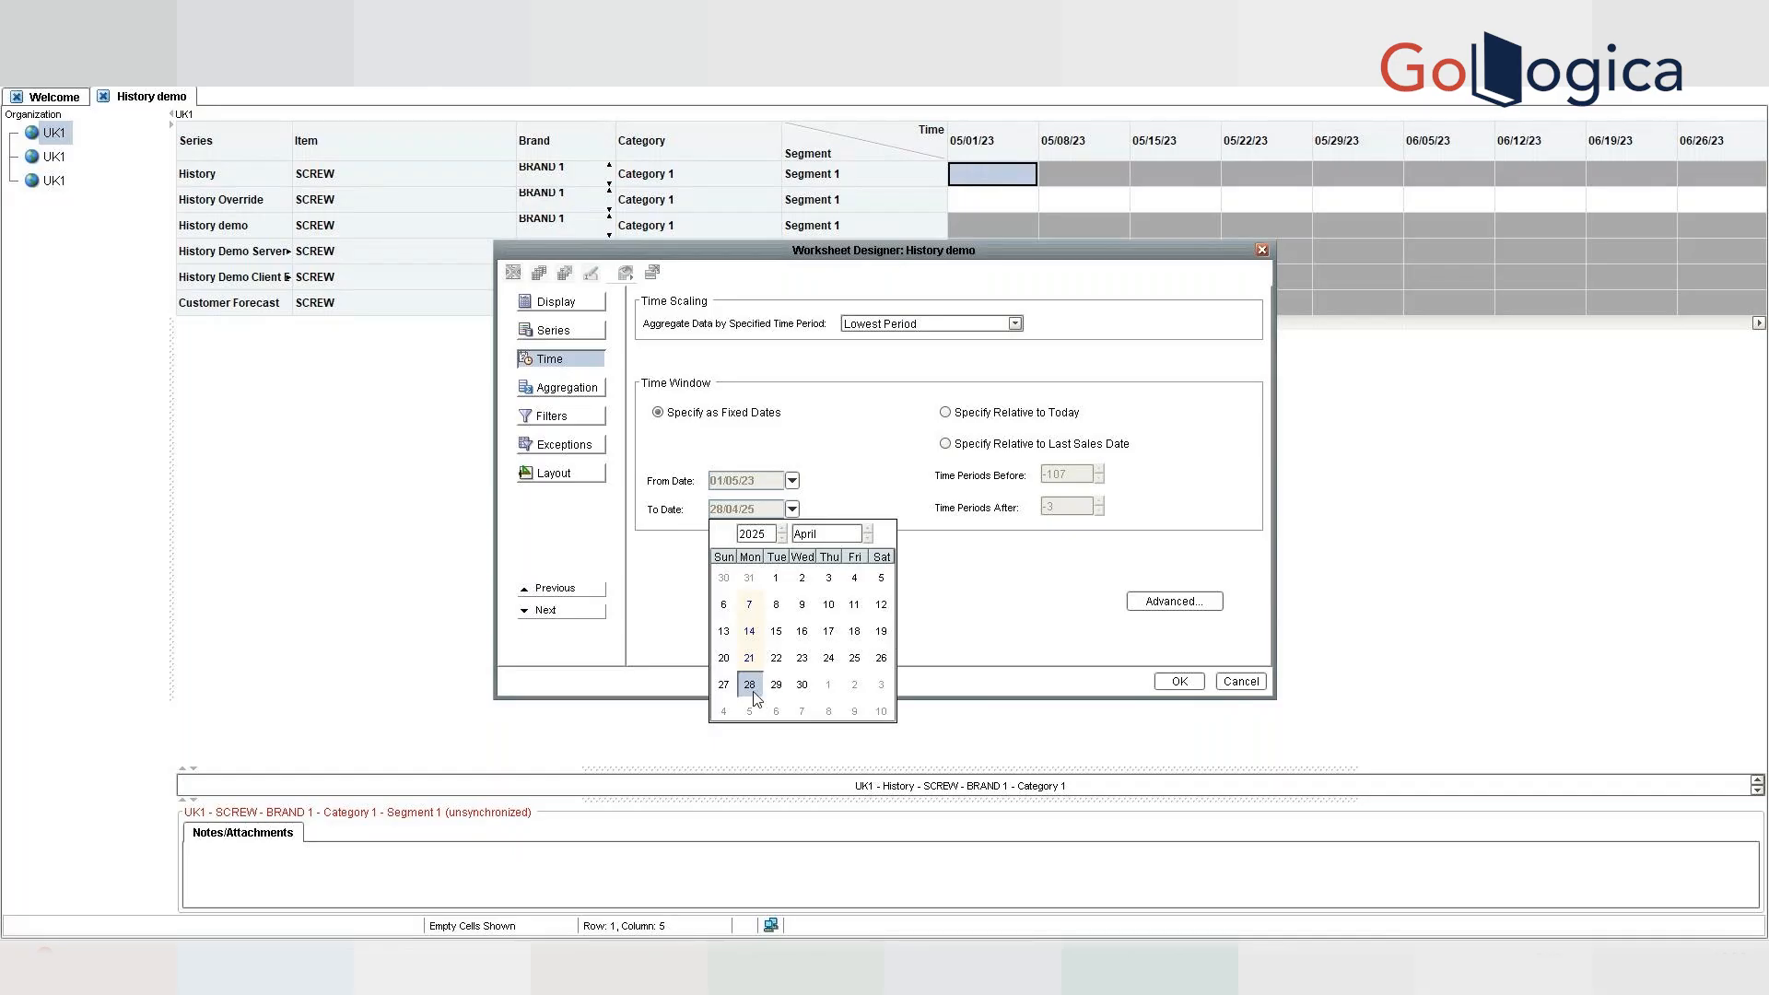
left_click(782, 531)
left_click(781, 530)
left_click(782, 538)
left_click(782, 538)
left_click(782, 538)
left_click(782, 539)
left_click(868, 538)
left_click(868, 529)
left_click(868, 529)
left_click(868, 530)
left_click(868, 530)
left_click(749, 687)
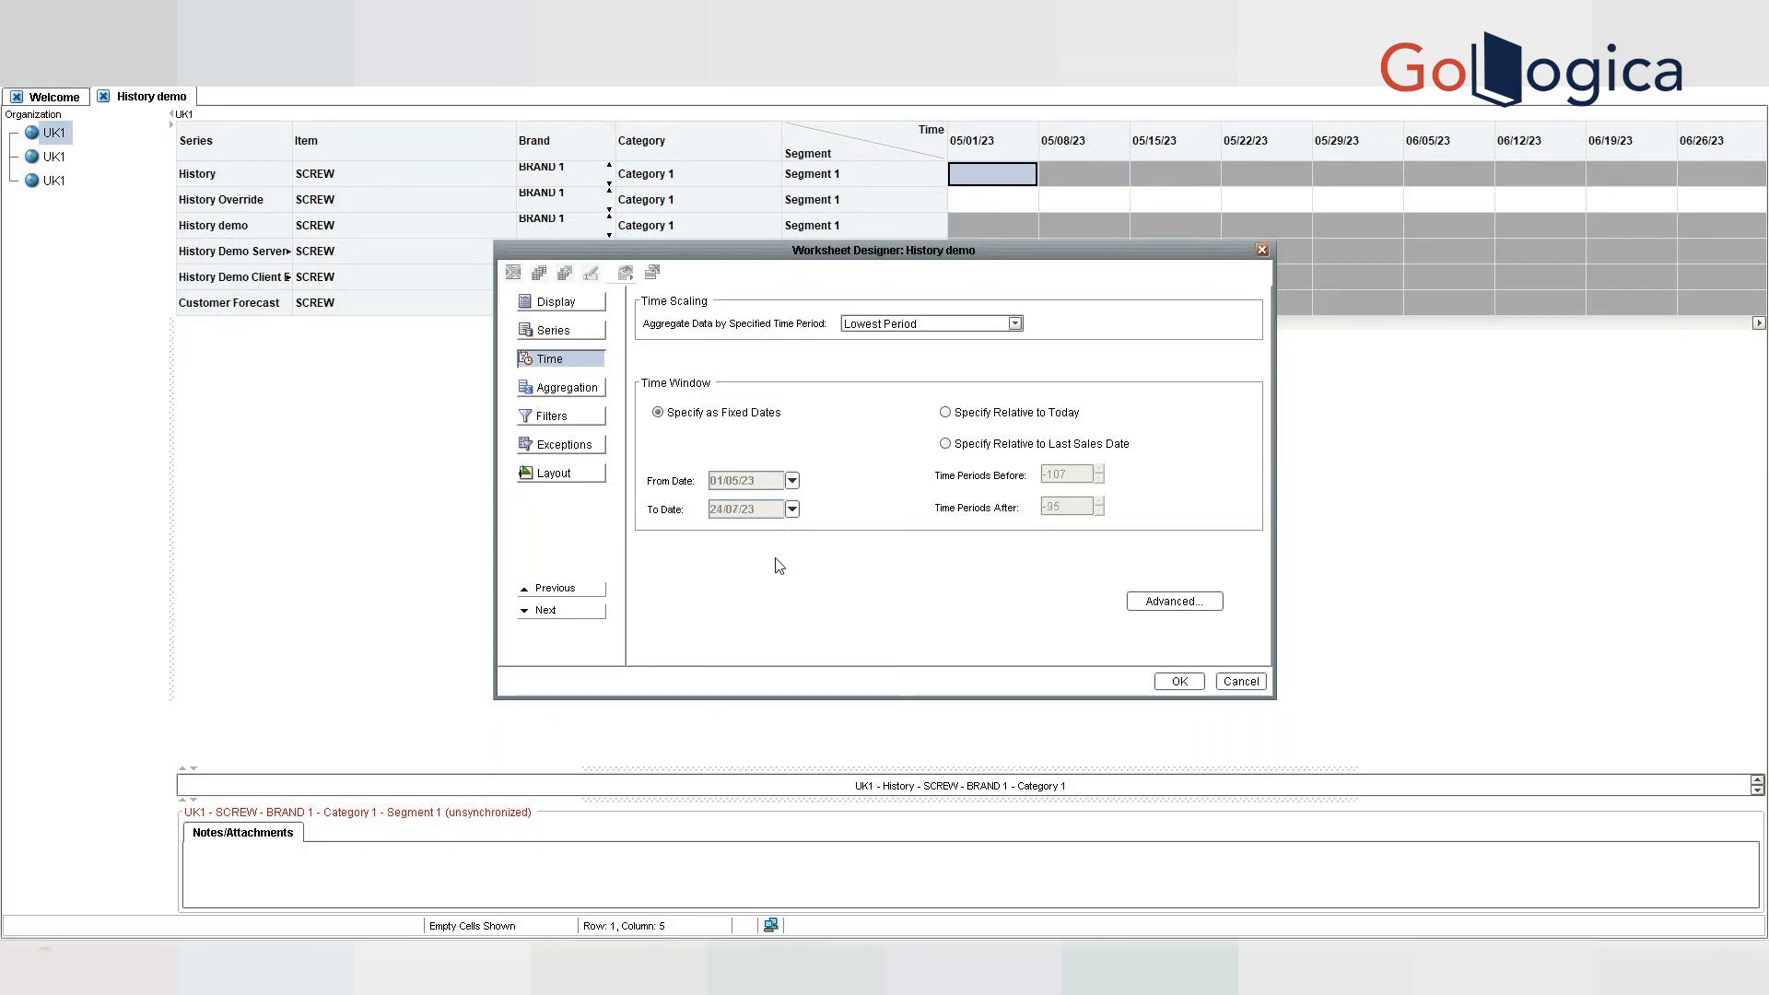
left_click(1178, 680)
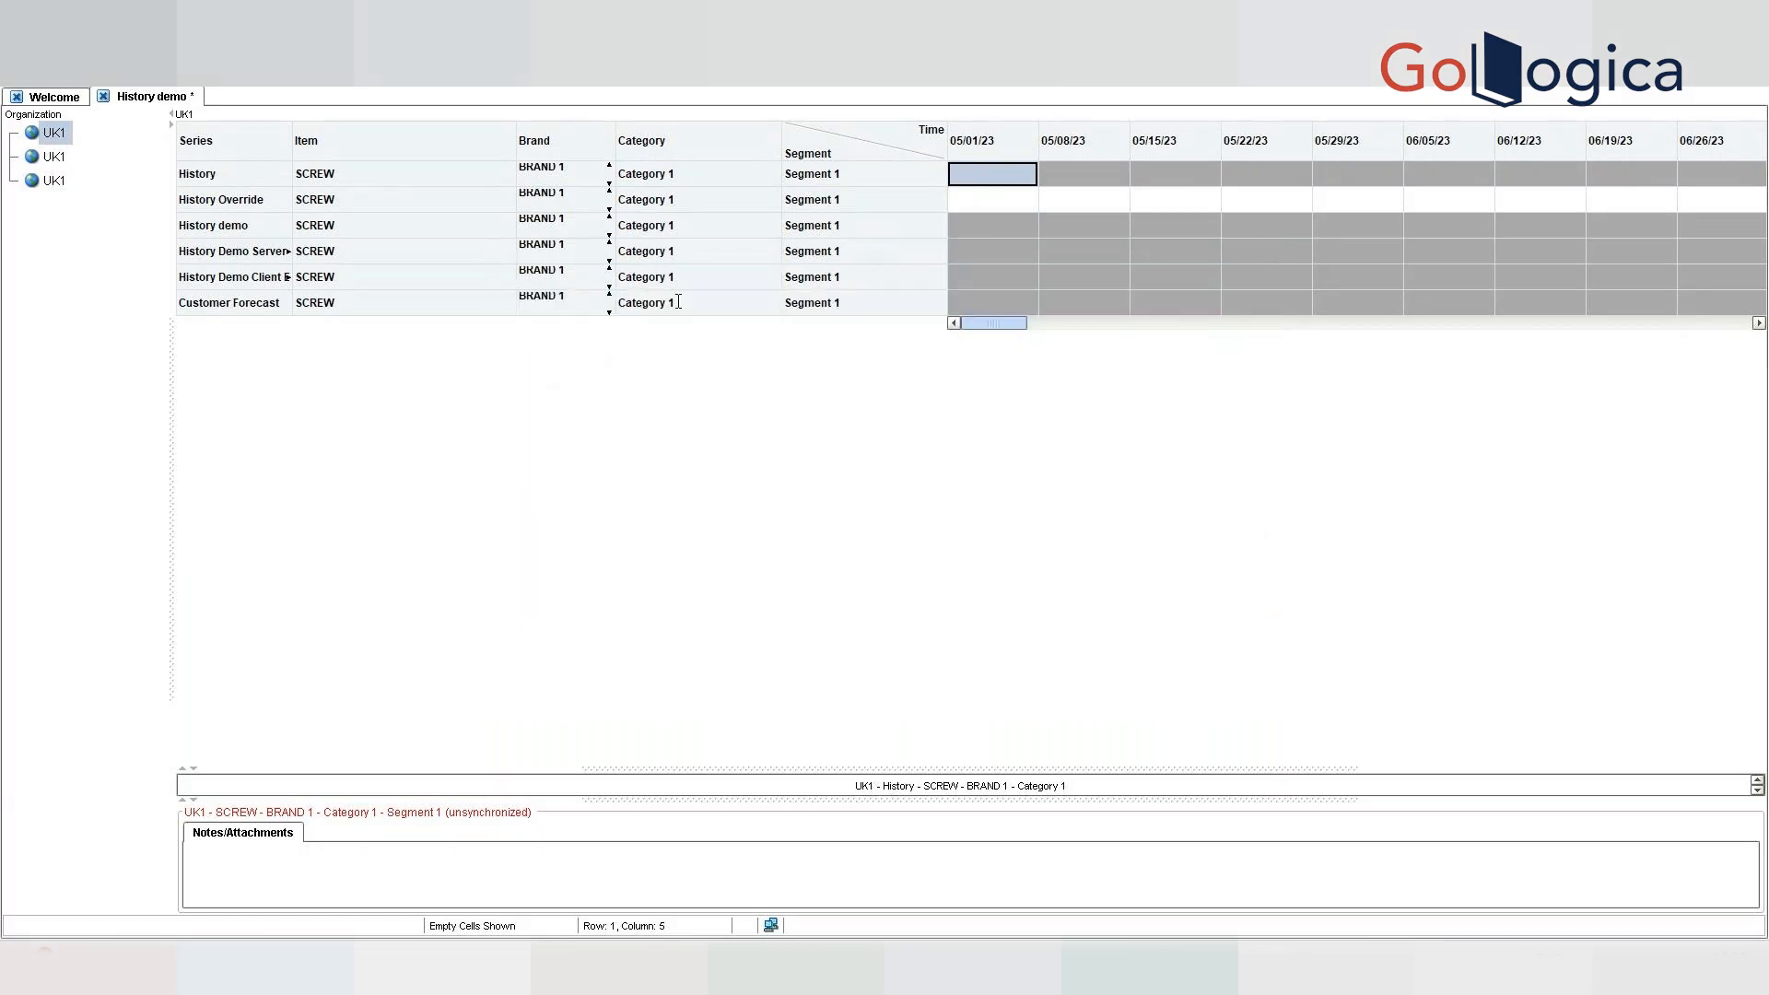
- Rerun the History demo worksheet and examine ITEM AS2's data across the time columns through 07/24/23
left_click(227, 73)
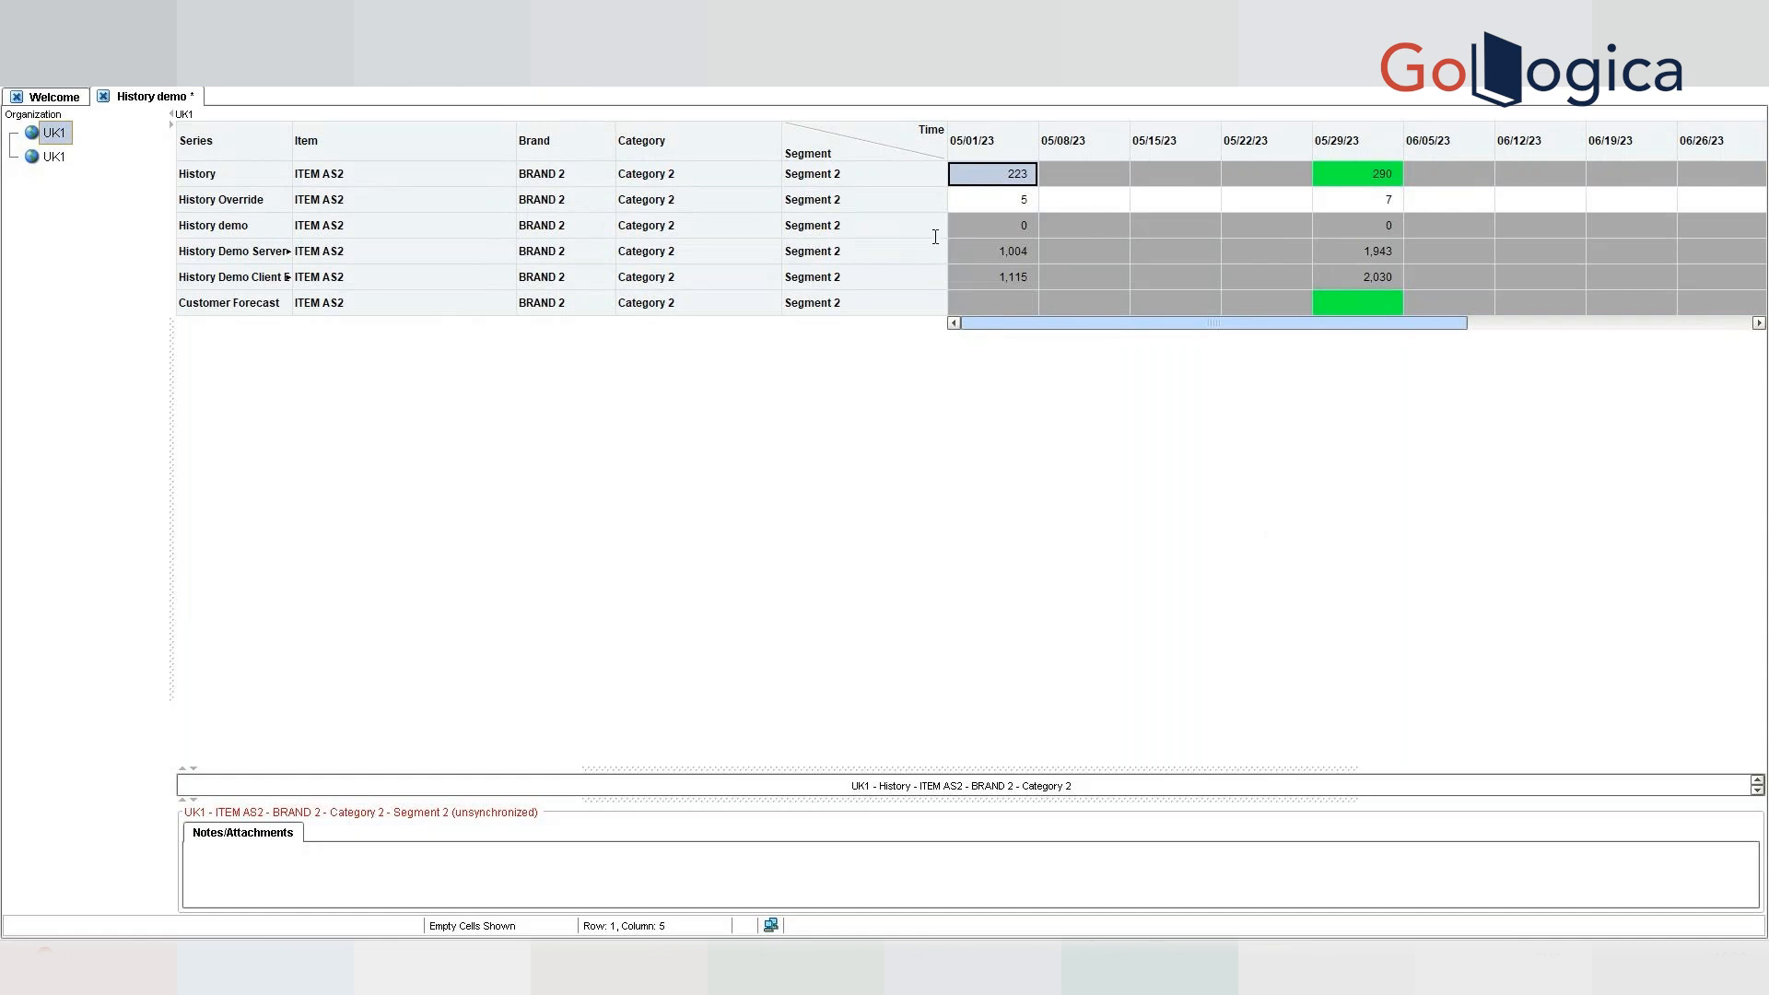
left_click_drag(1048, 327, 1496, 333)
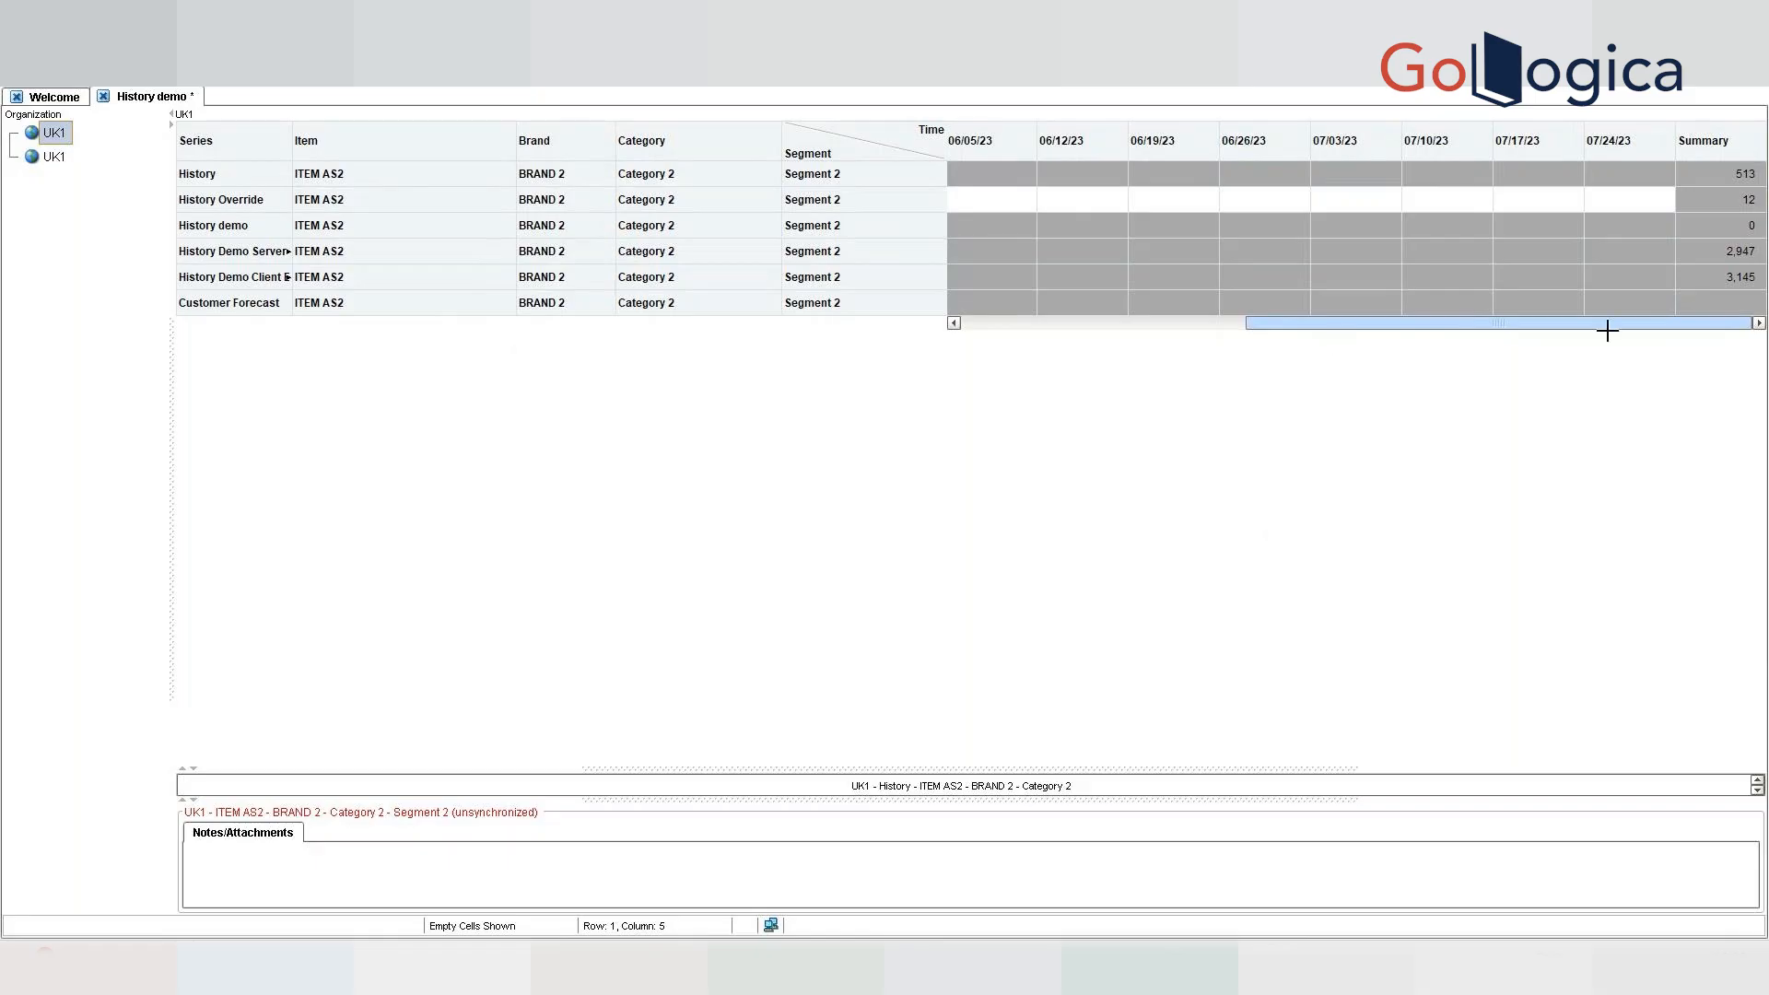
left_click_drag(1542, 326, 1414, 333)
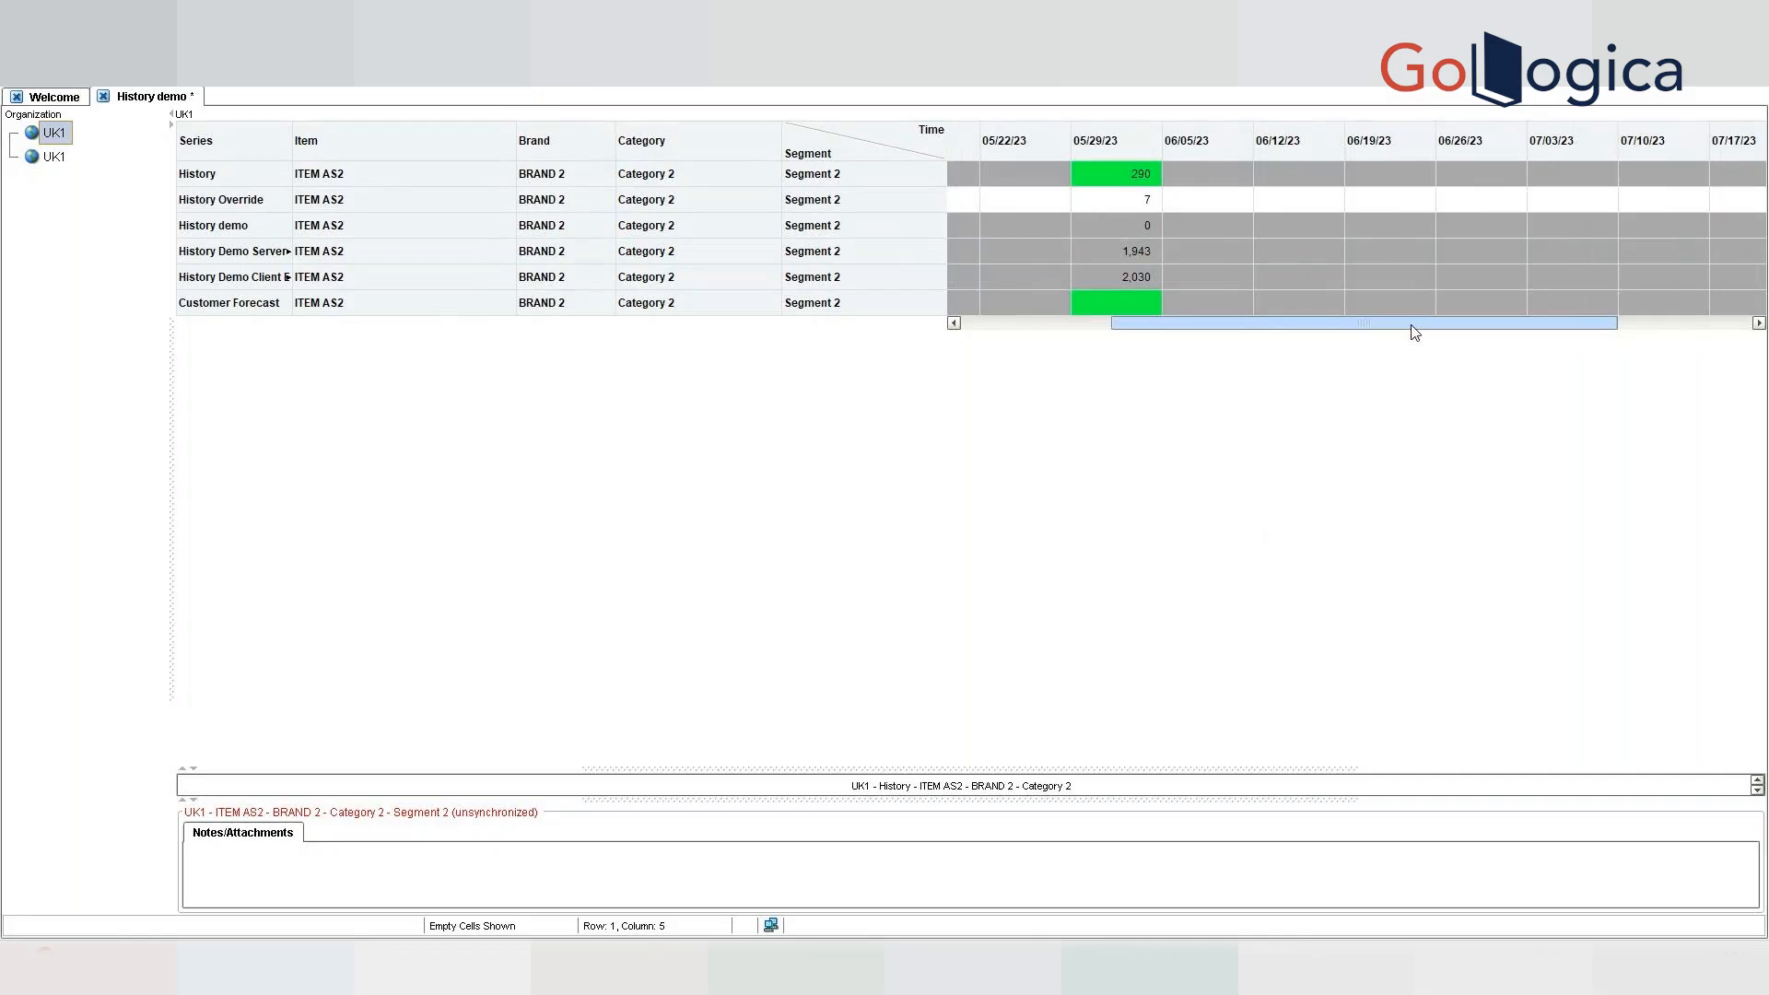
- Examine the weekly June 2023 columns in History demo, highlighting the History Override cell for 06/05/23 and the 06/12/23 heading
left_click(1235, 200)
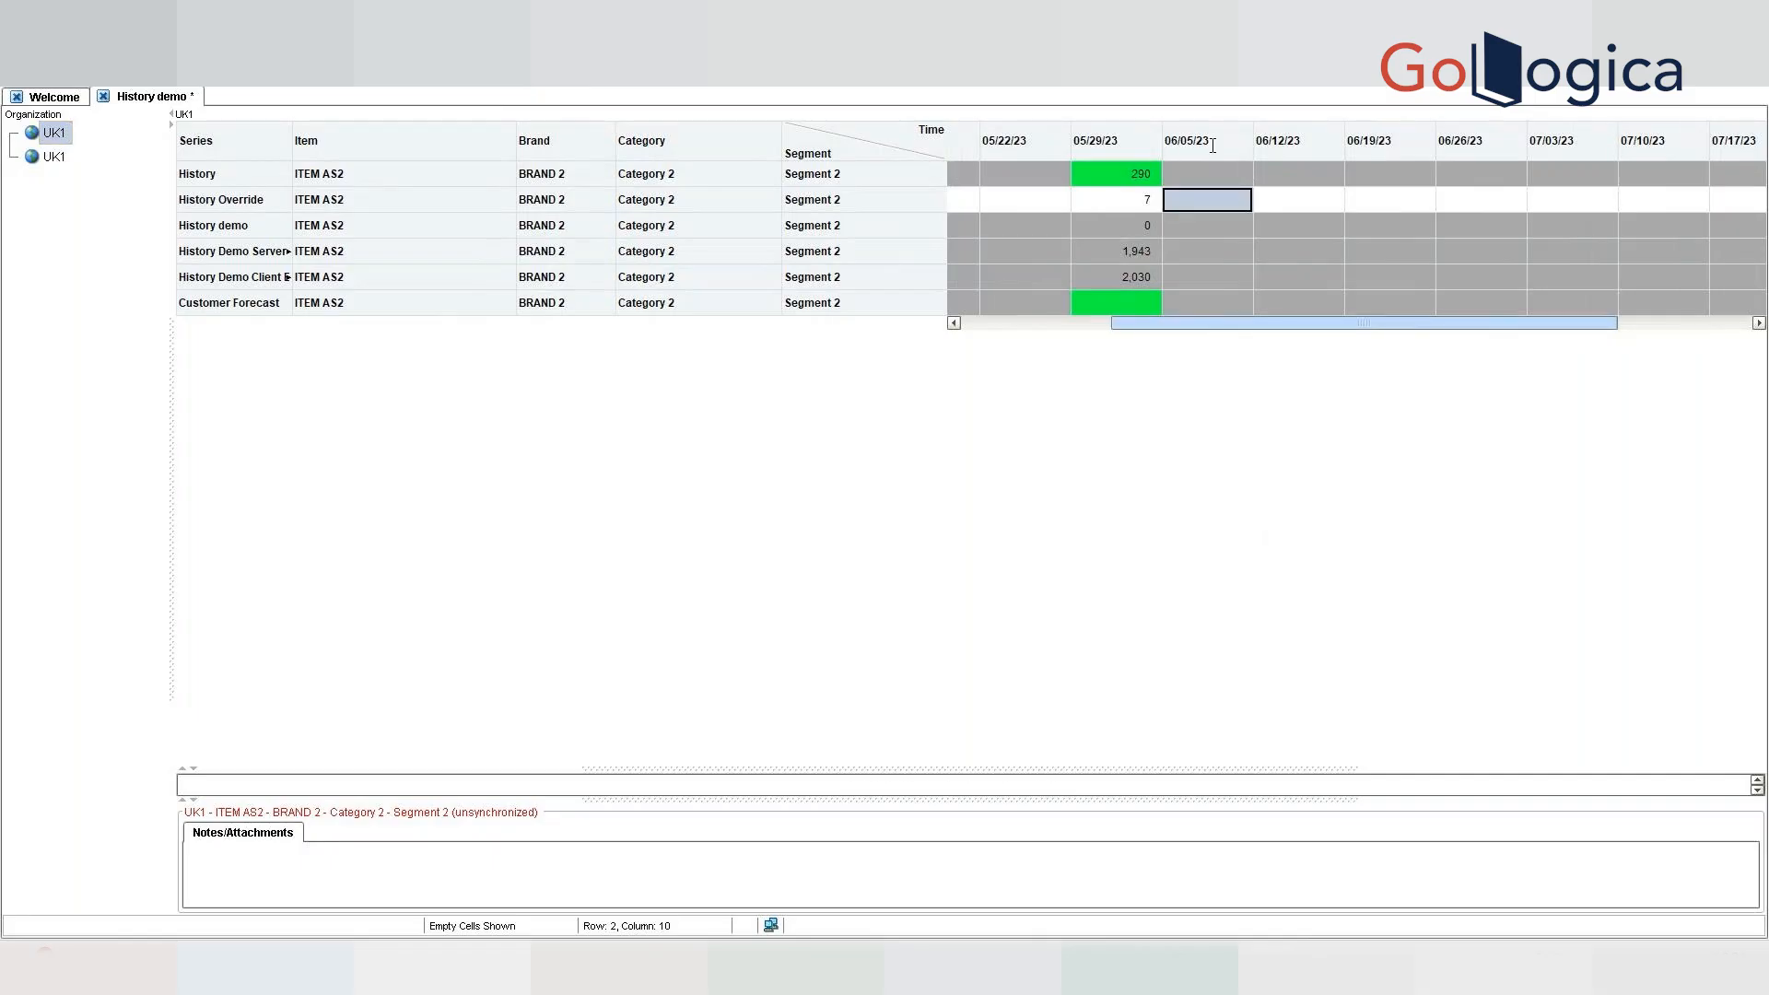
left_click_drag(1256, 340, 1279, 337)
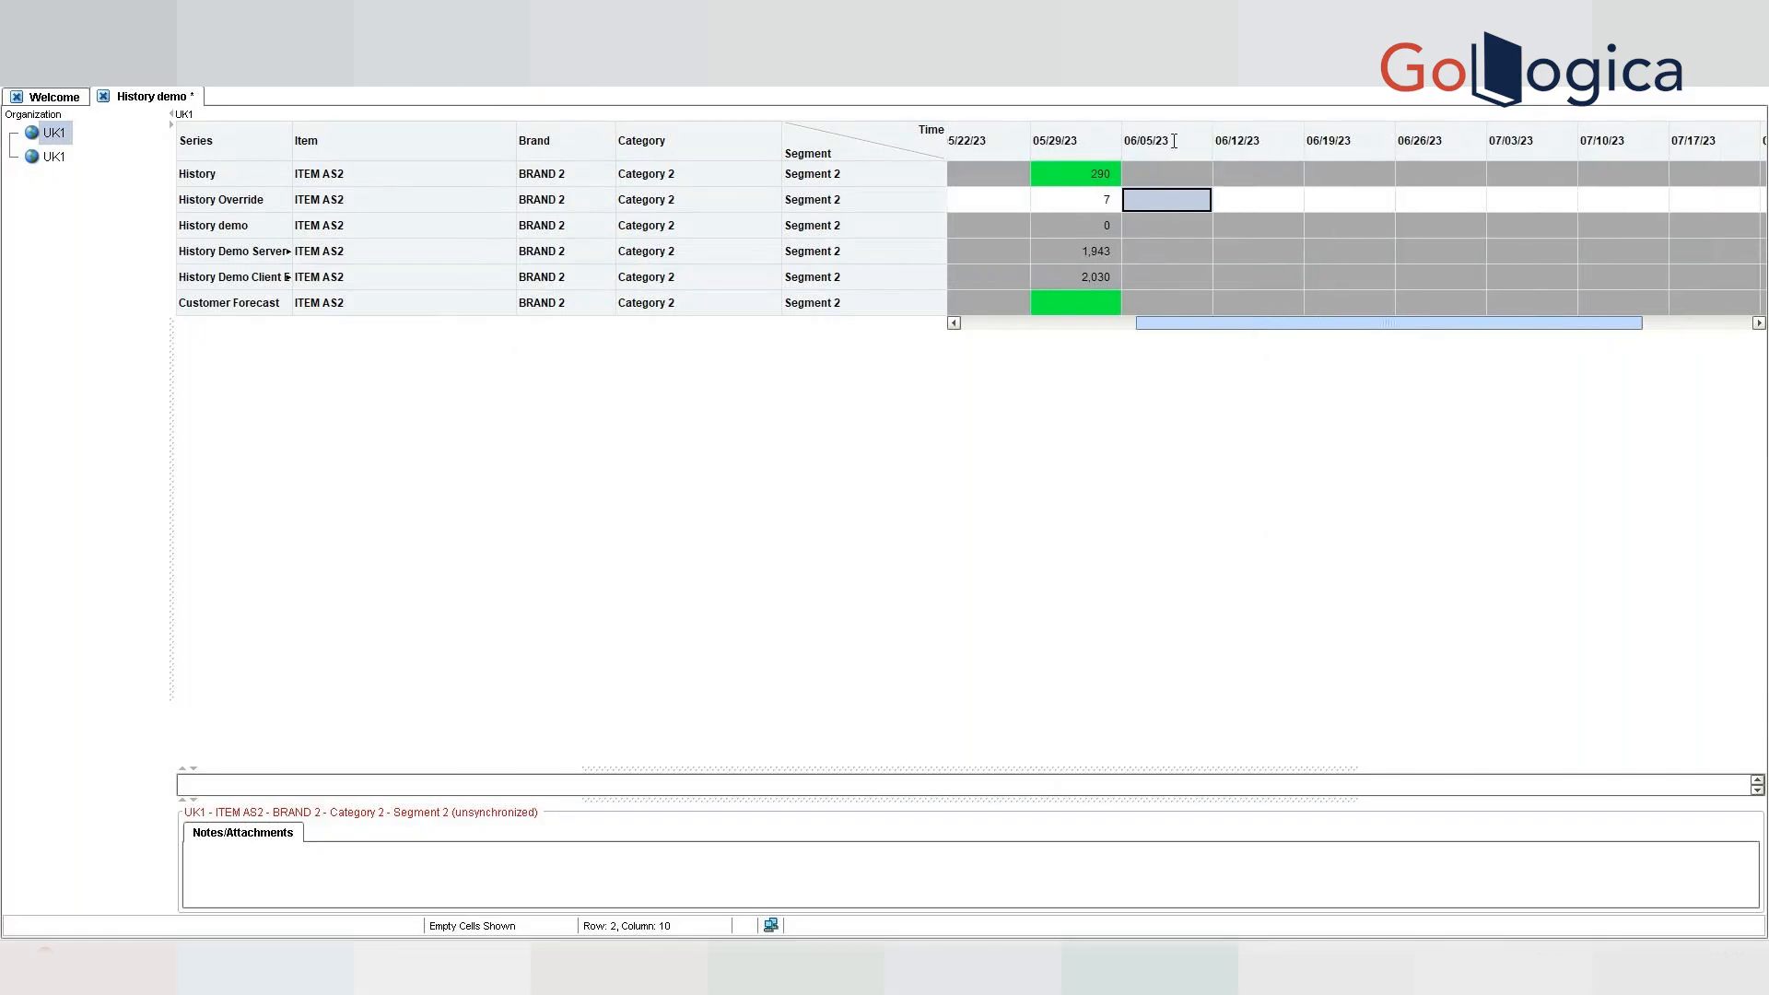
left_click(1276, 141)
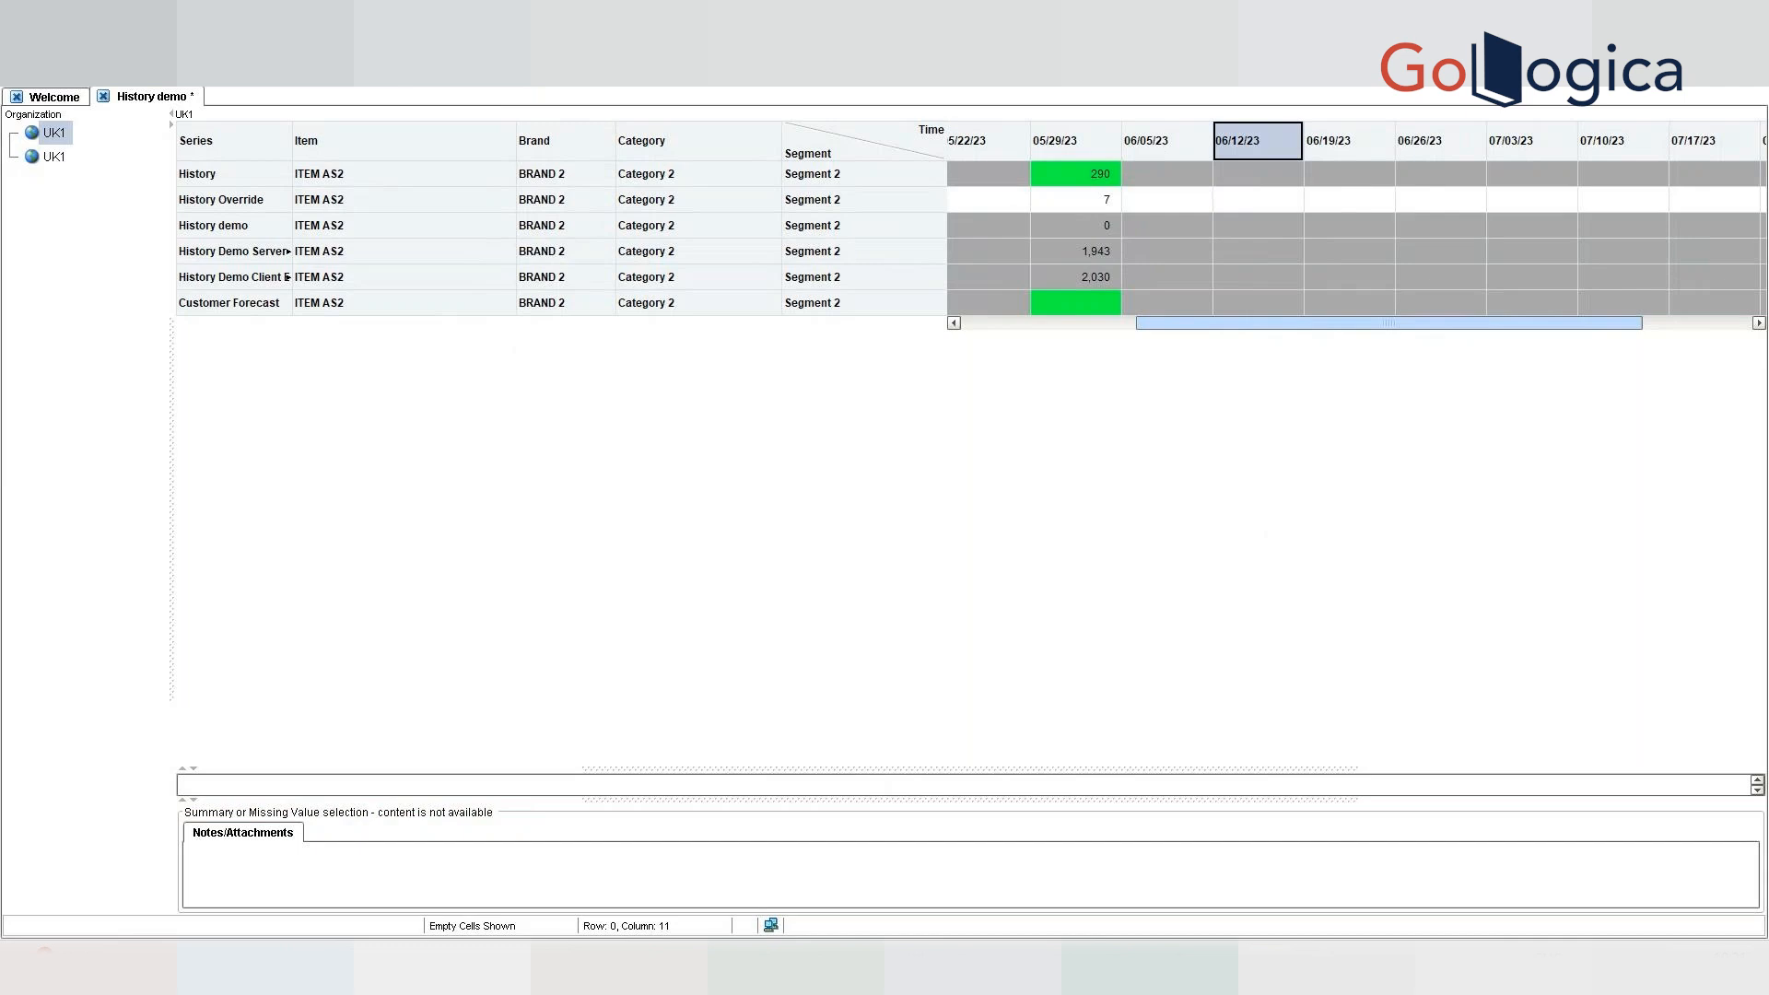
- Browse the system calendar back to June 2023 to compare its Mondays with the worksheet's weekly dates
left_click(1693, 968)
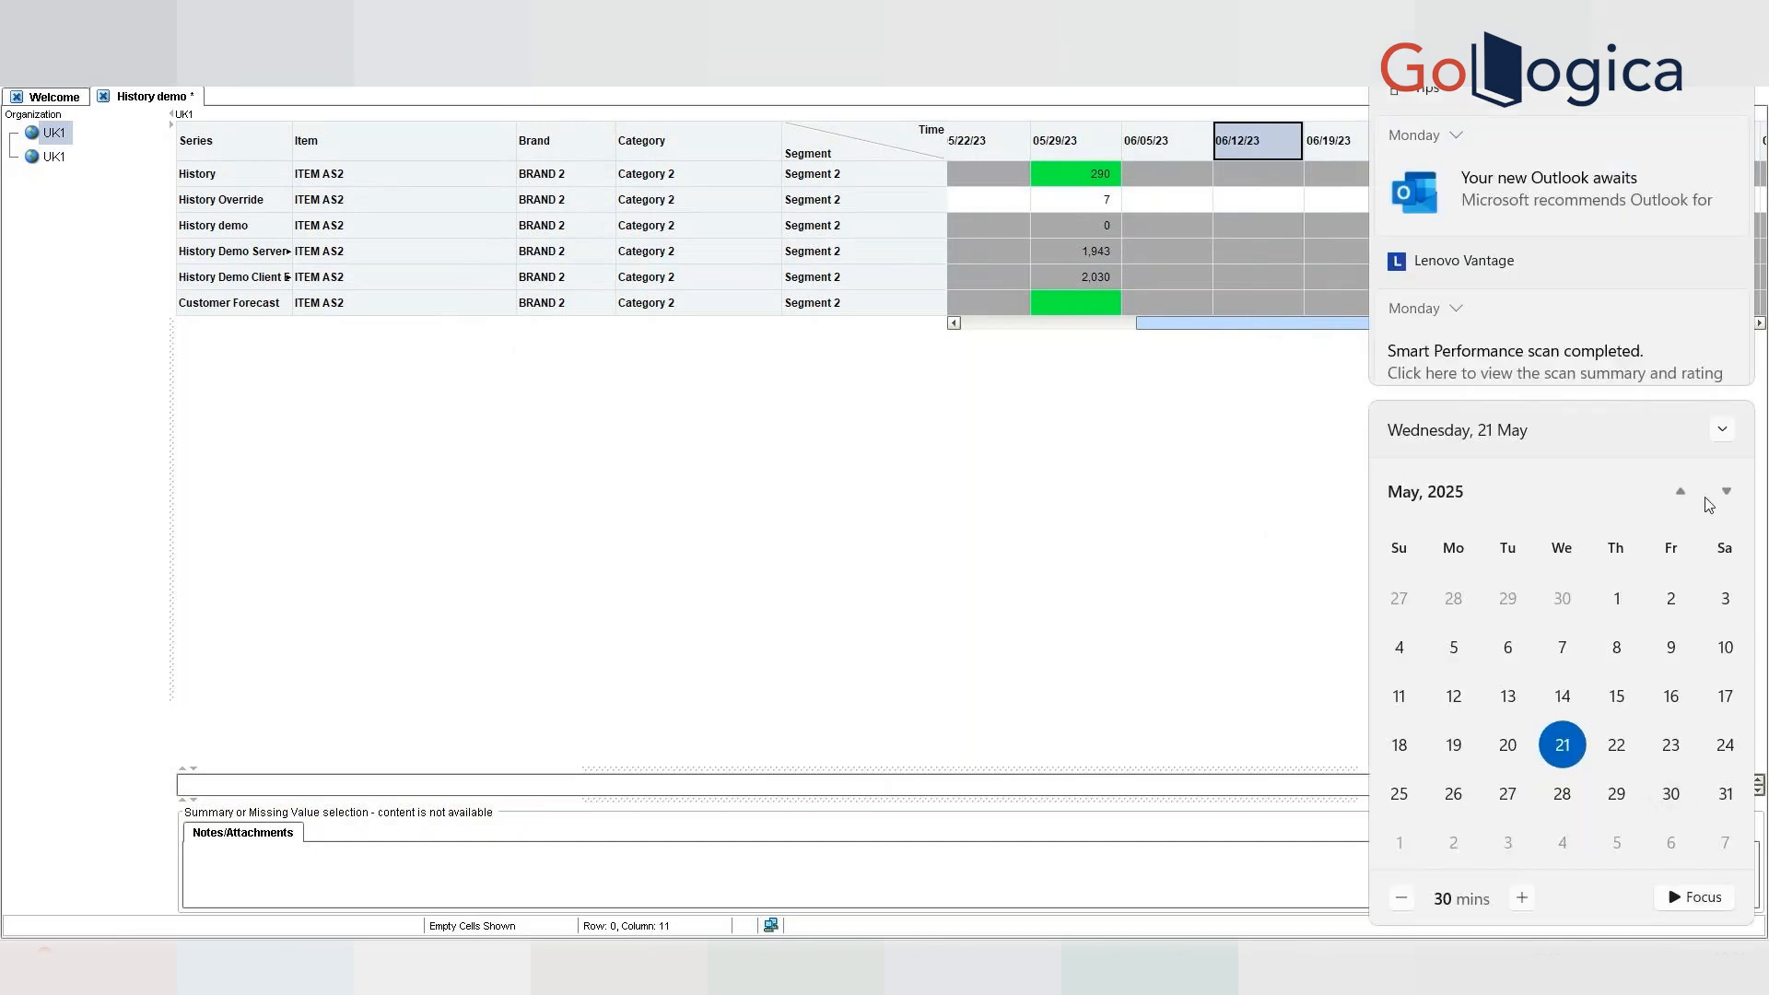
left_click(1680, 491)
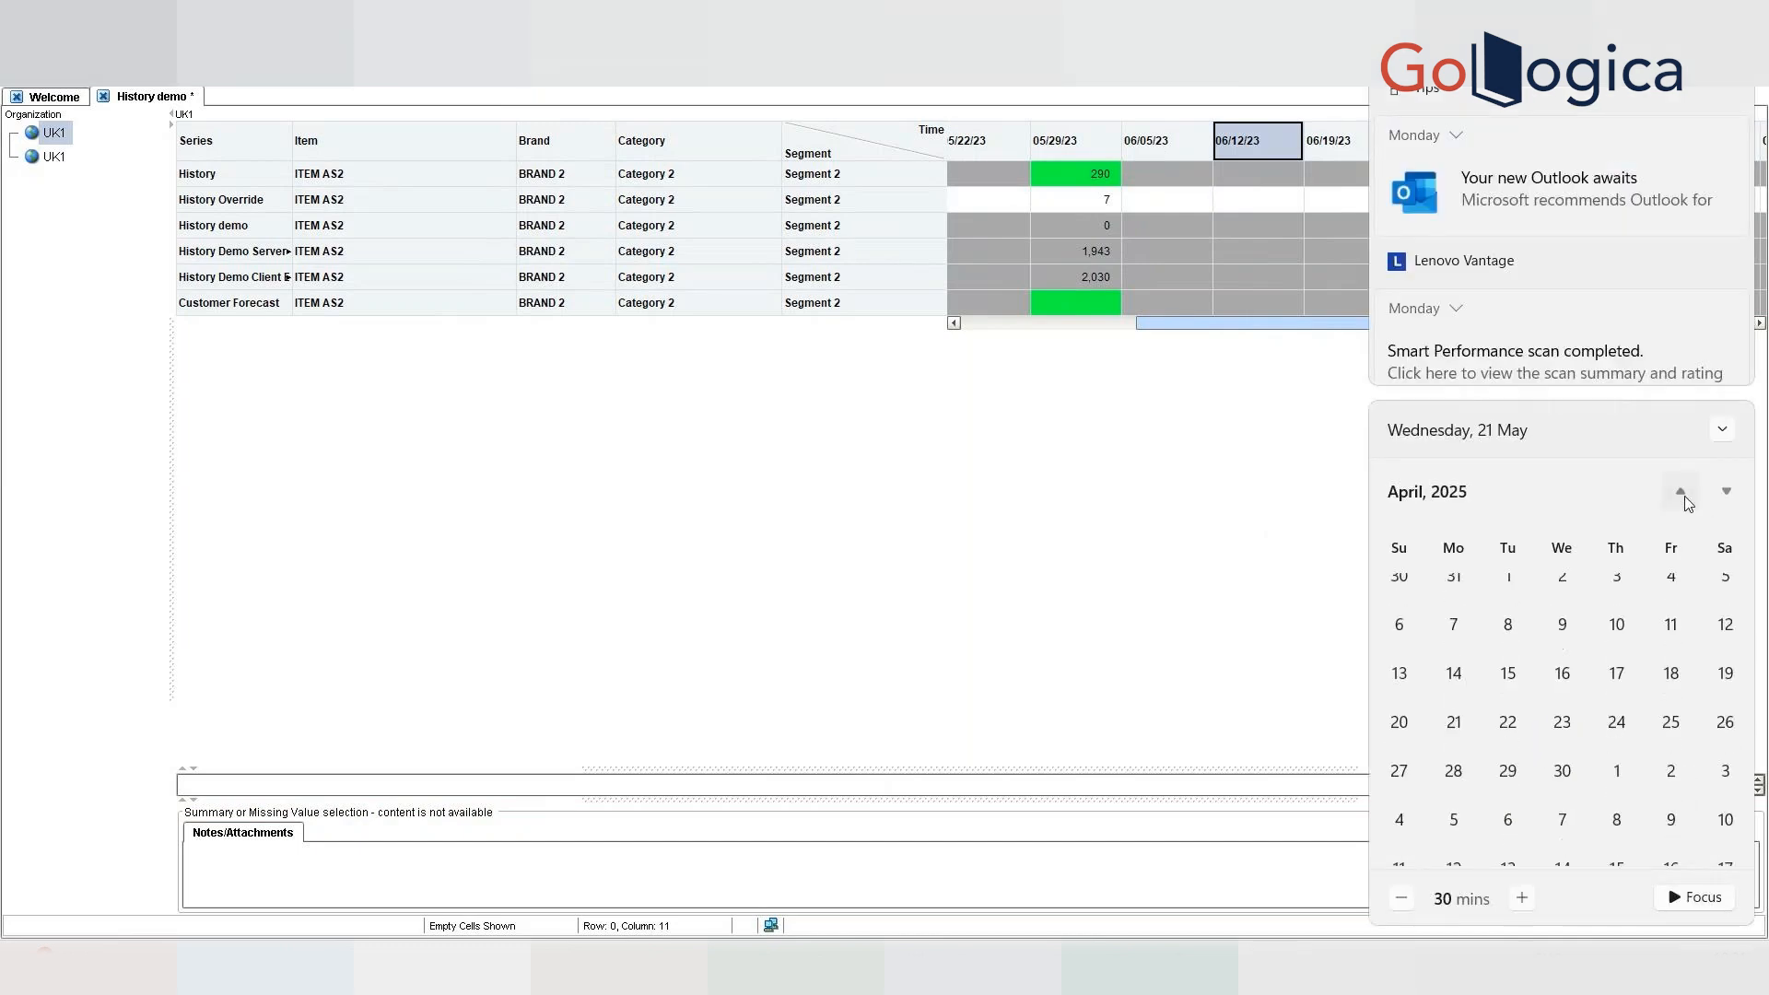
scroll(1685, 496, "up", 10)
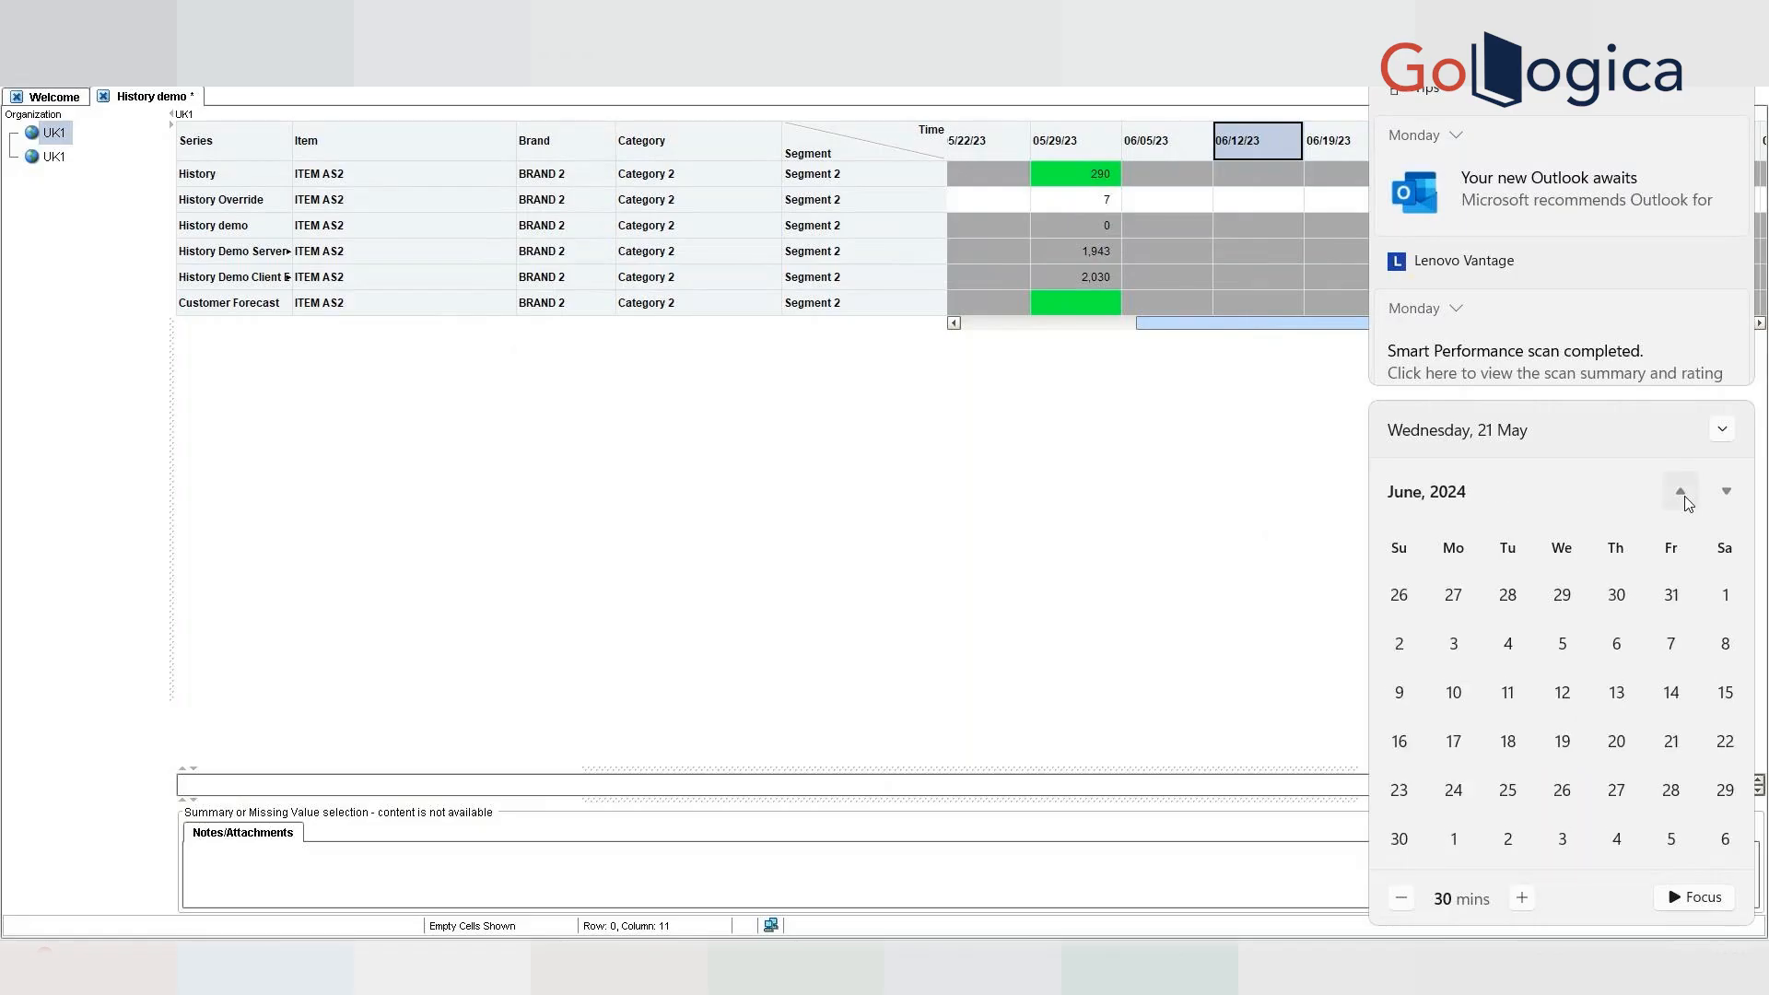
scroll(1687, 502, "up", 4)
scroll(1687, 504, "up", 4)
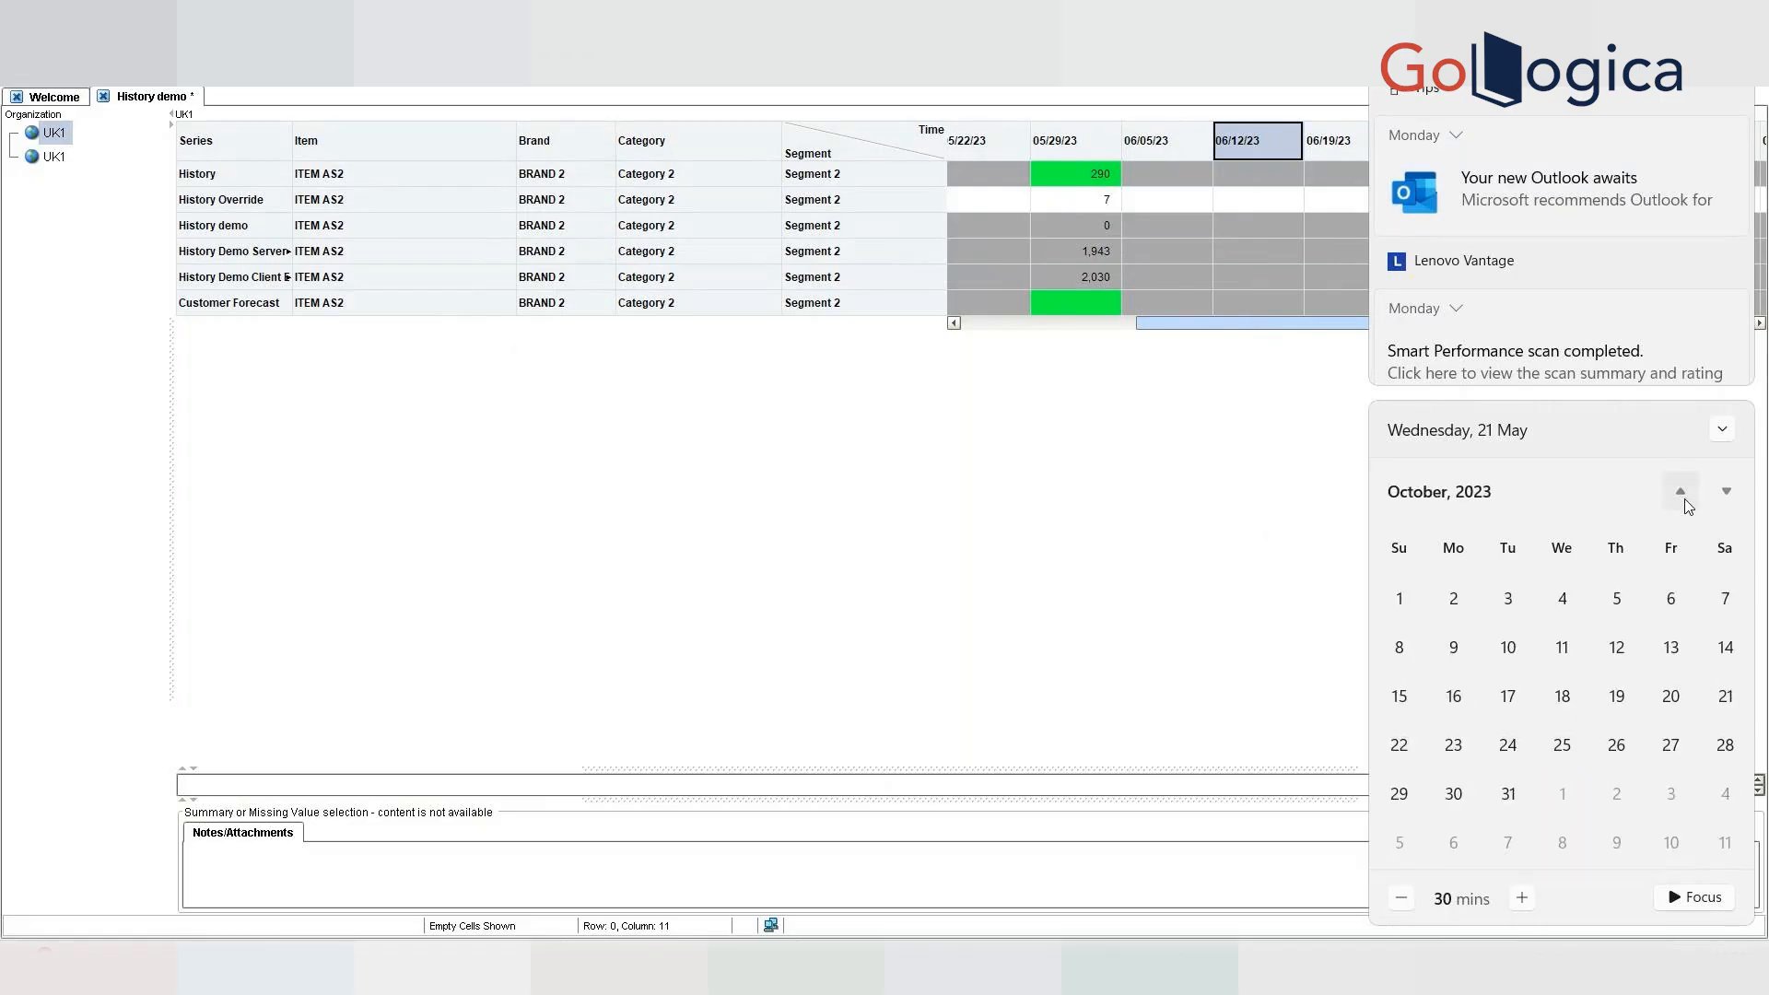
scroll(1687, 506, "up", 1)
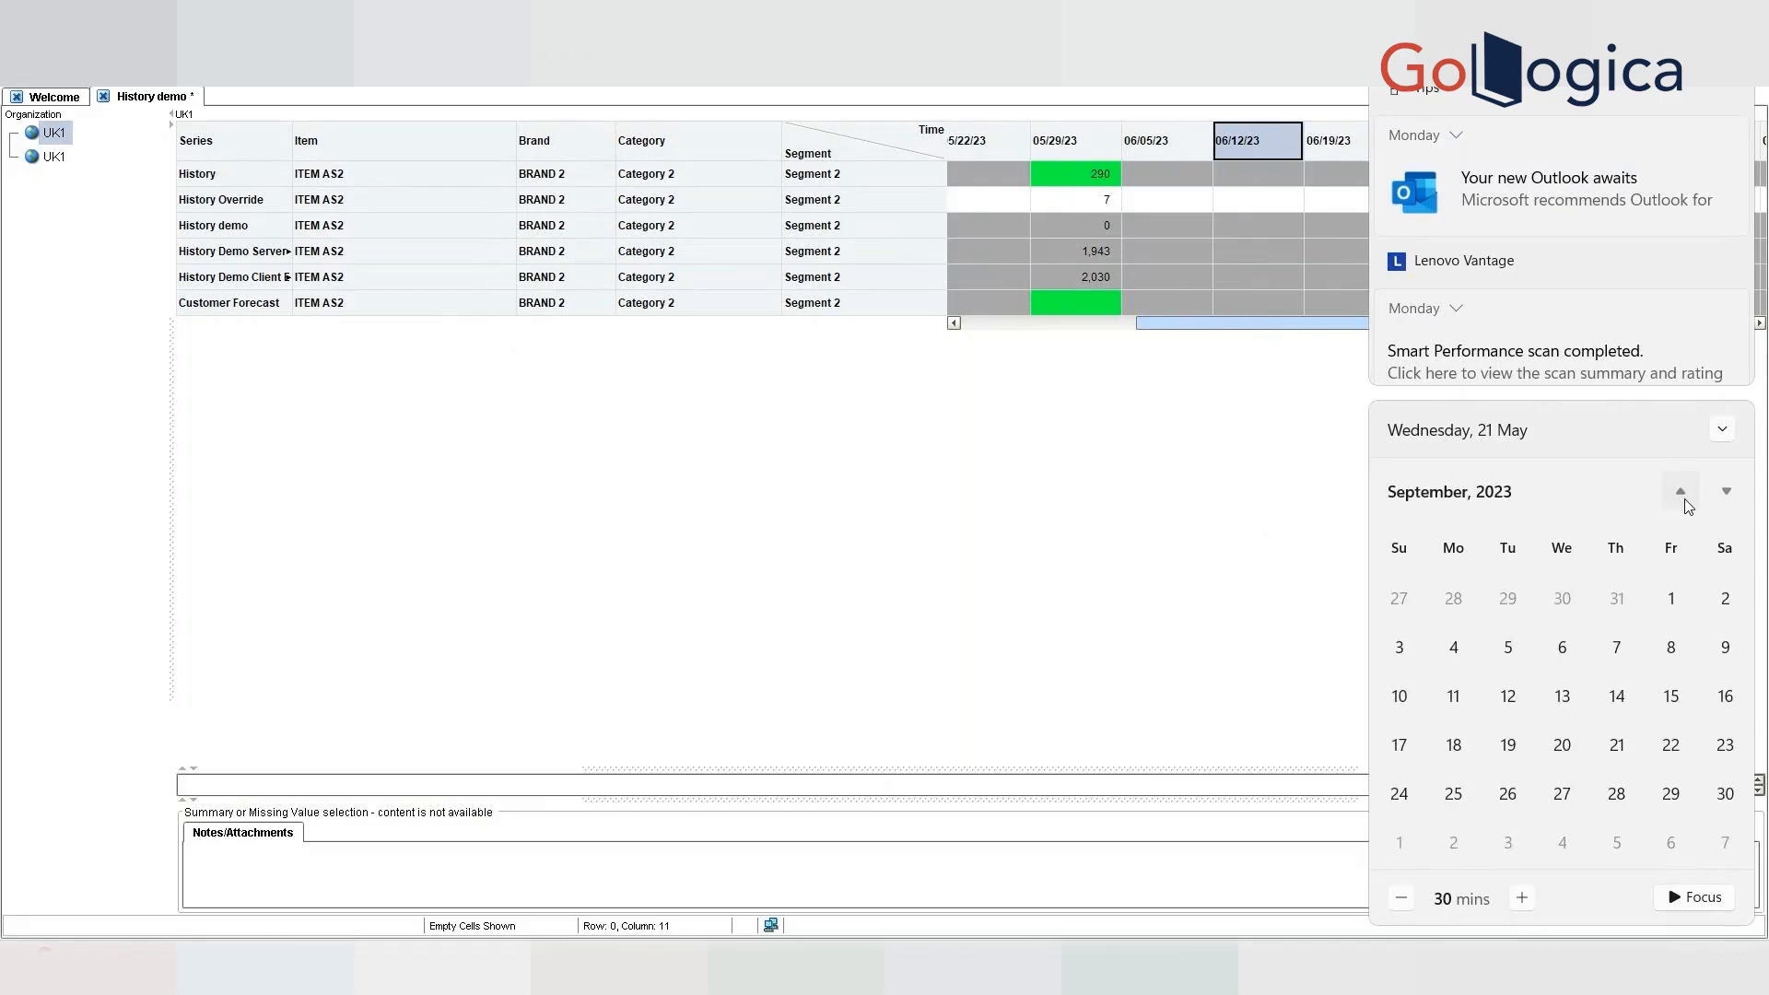
left_click(1686, 505)
left_click(1687, 506)
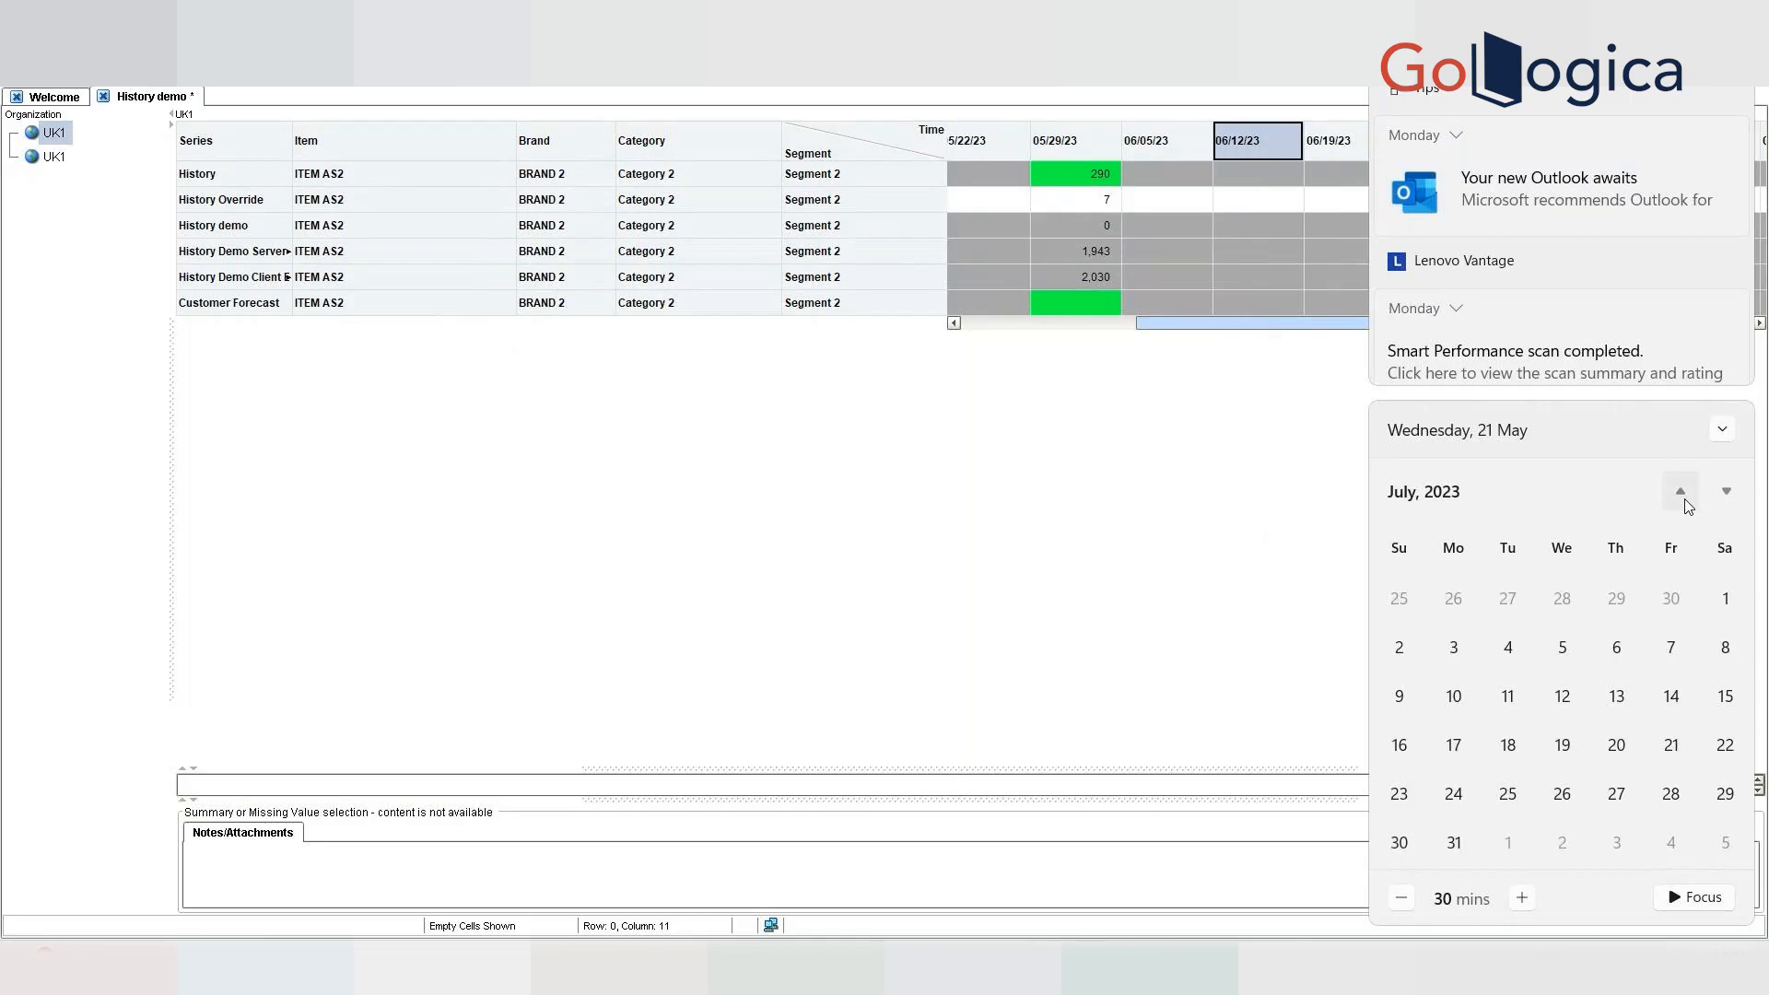
left_click(1724, 500)
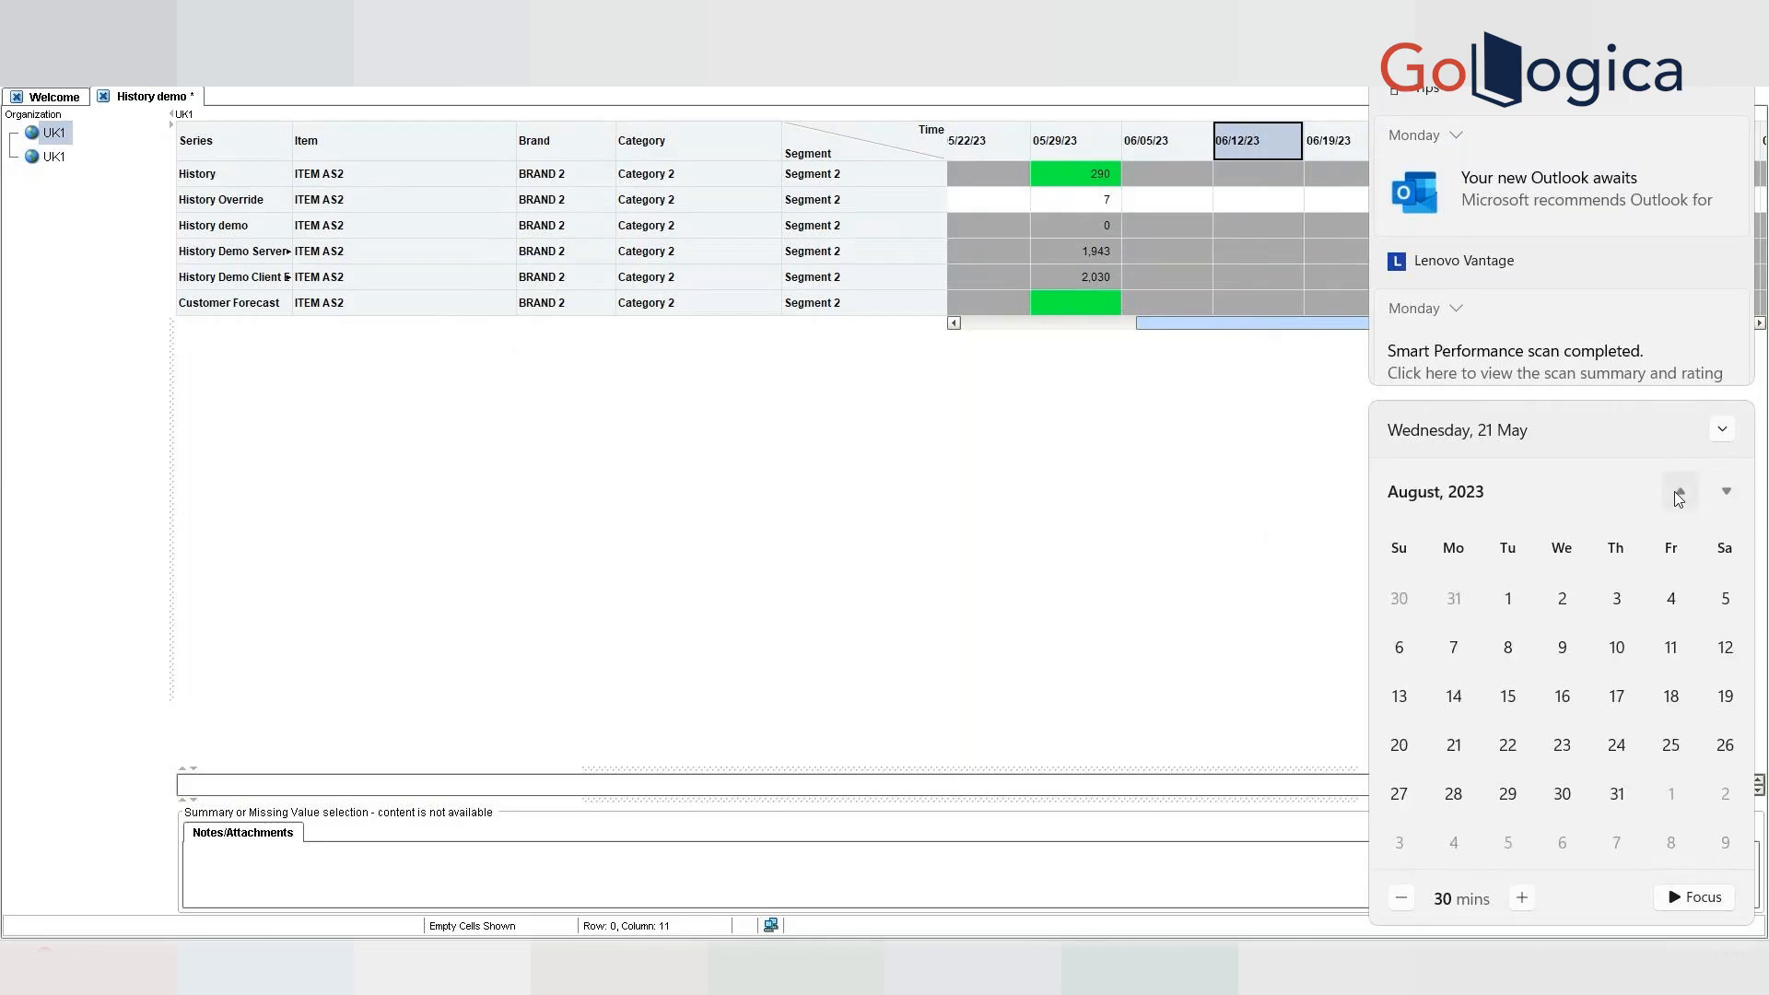
left_click(1679, 496)
left_click(1679, 496)
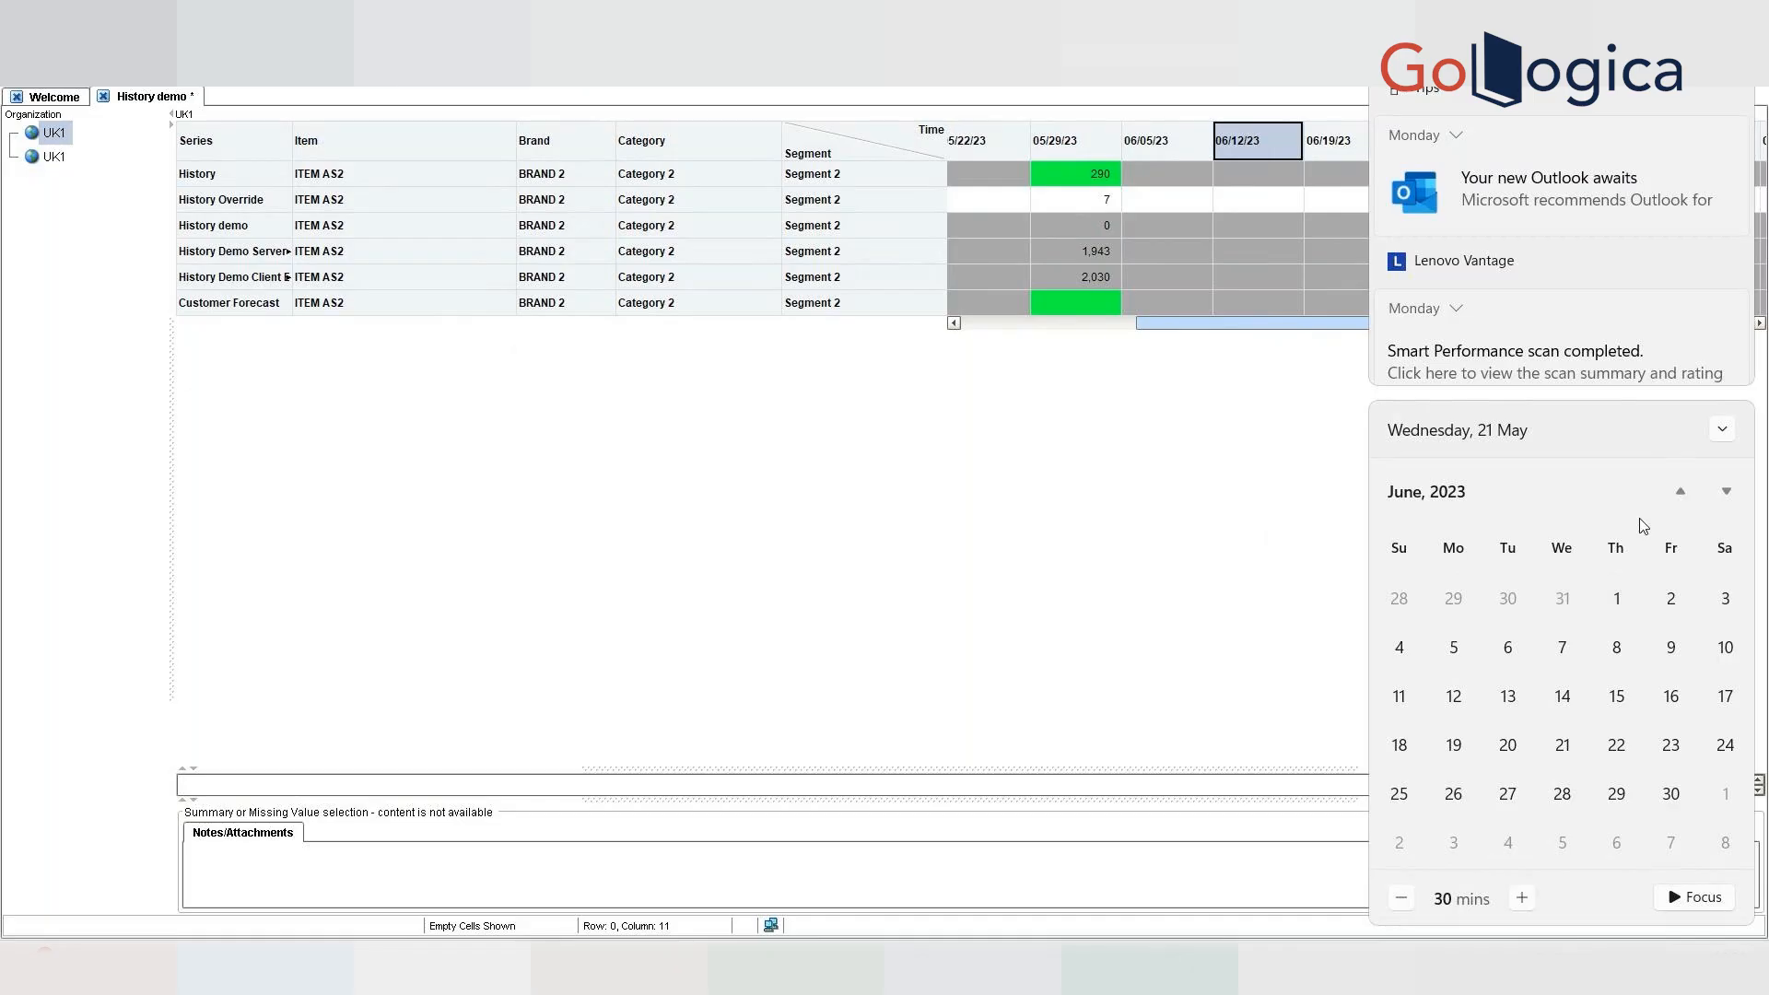
left_click(951, 435)
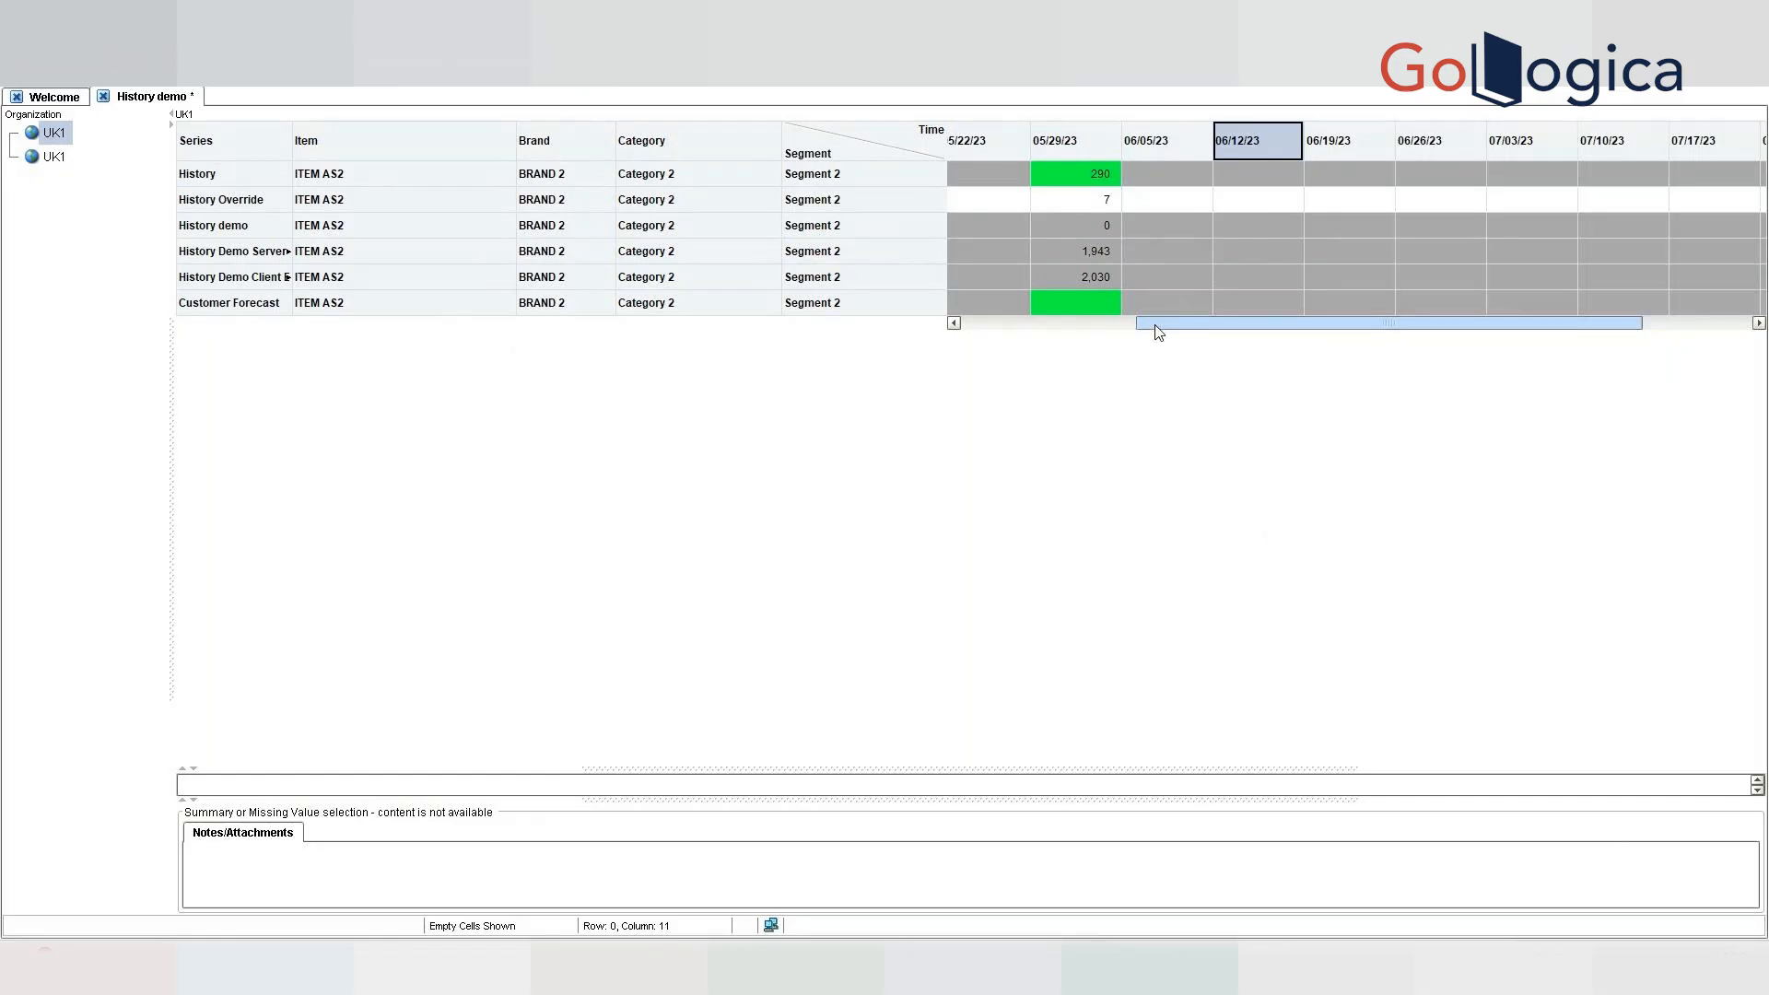
- Bring up the system calendar again beside the worksheet's June 2023 columns and dismiss it
left_click_drag(1158, 332, 1156, 331)
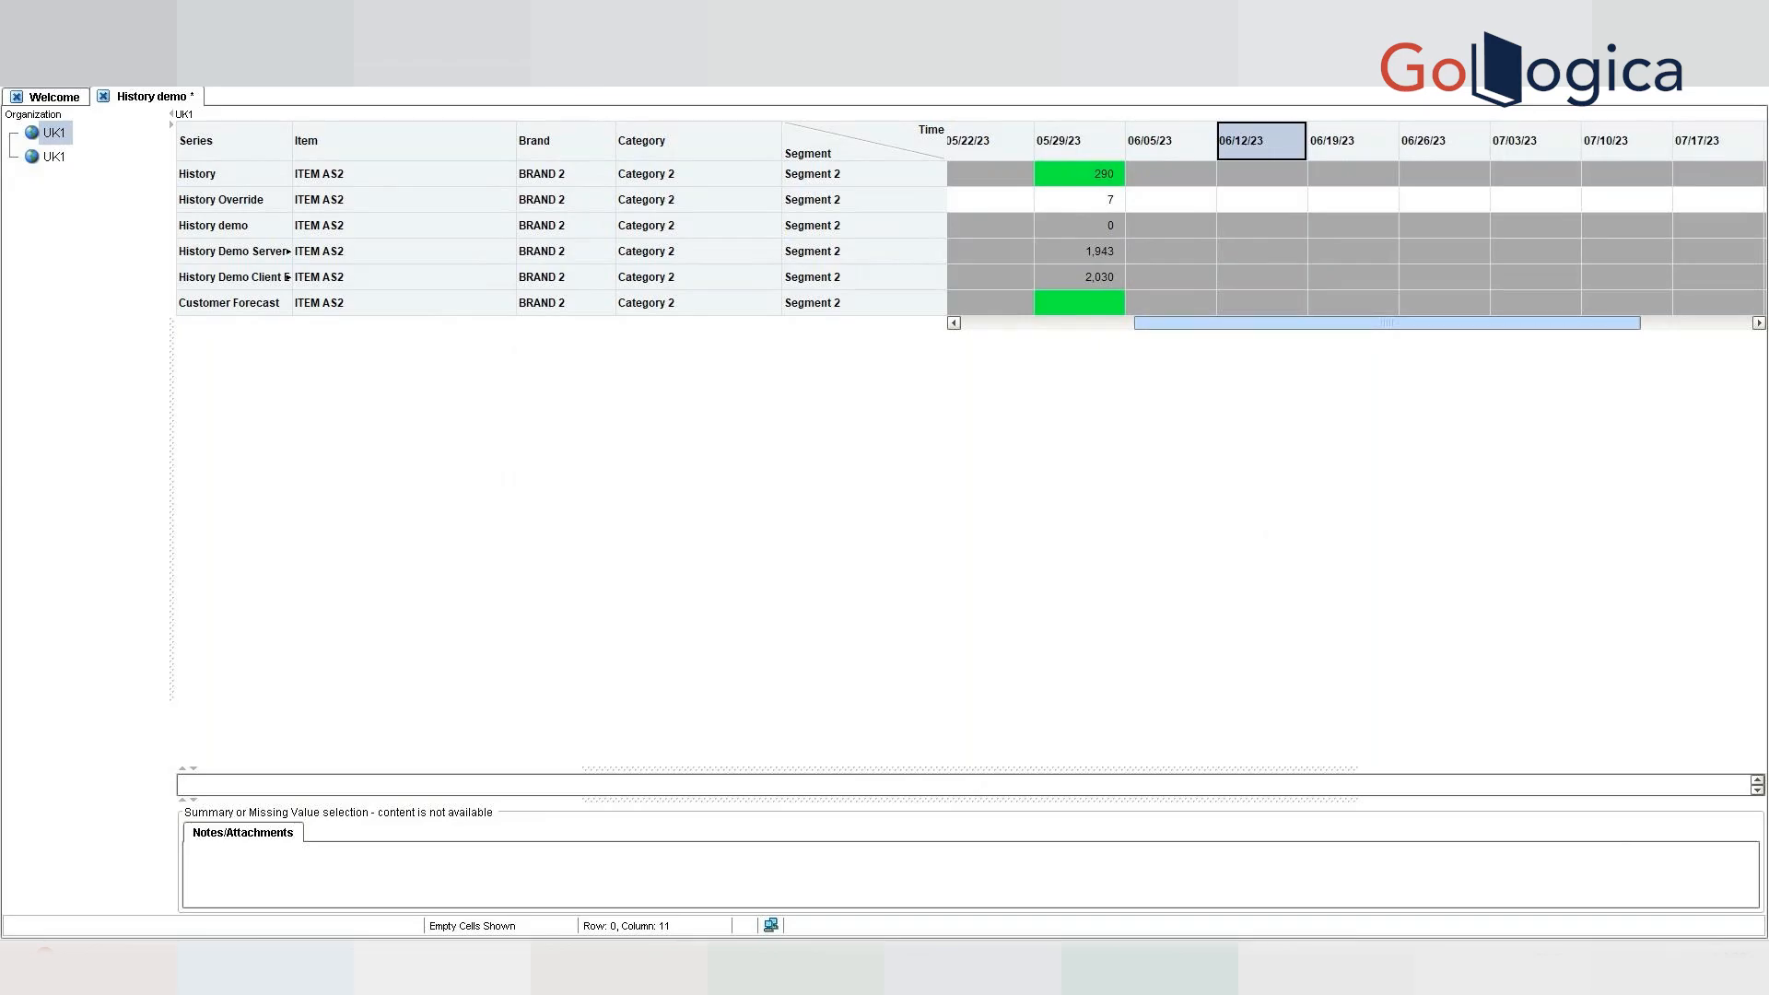
left_click(1693, 967)
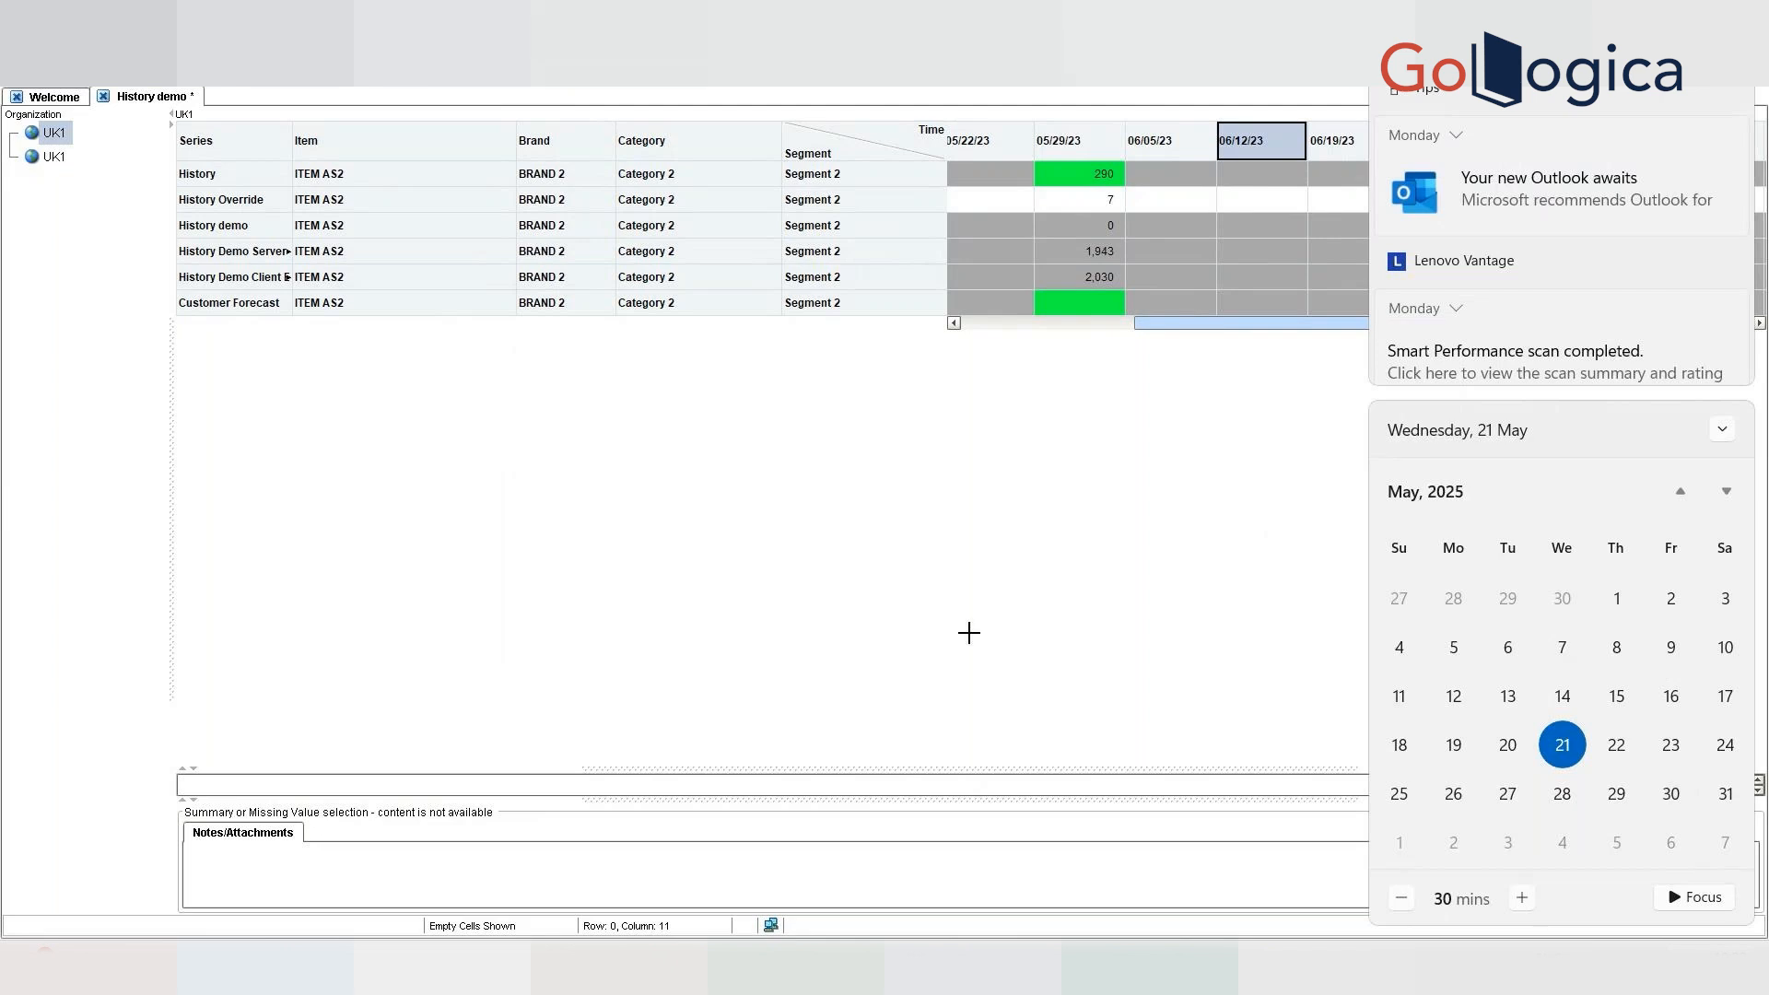
left_click(1181, 461)
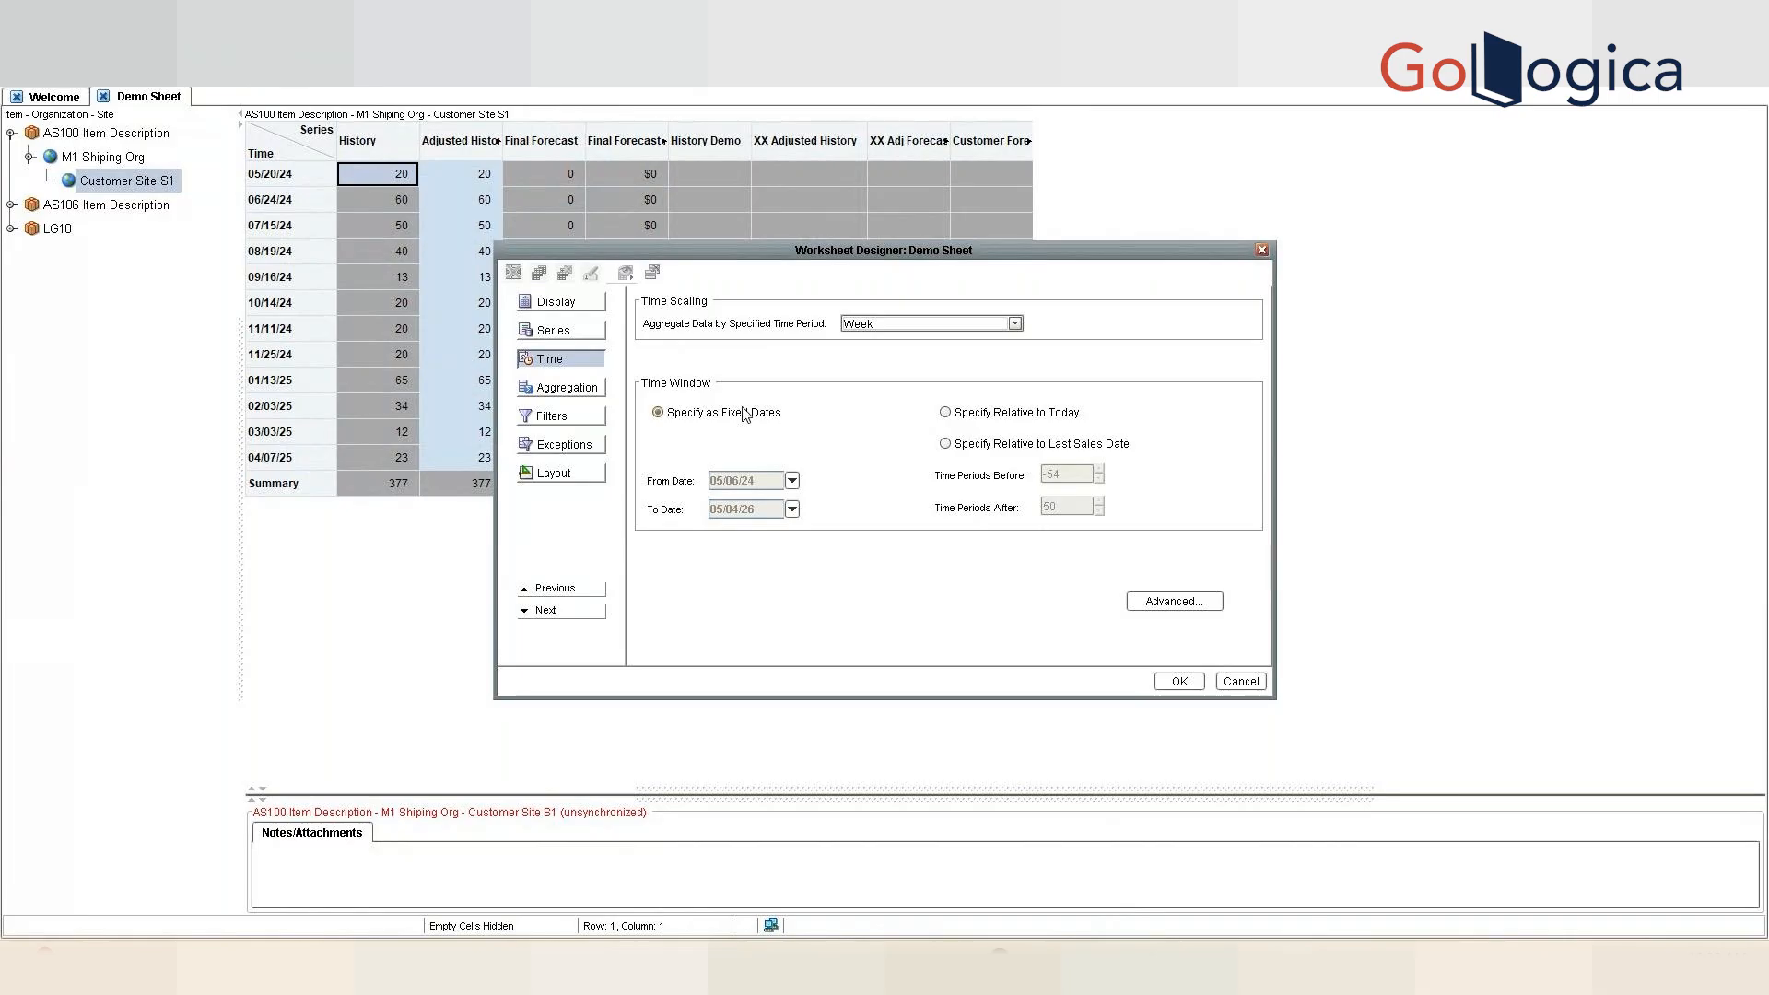
- Remove Organization and Site from Demo Sheet's selected aggregation levels, leaving only Item, and apply the change
left_click(573, 390)
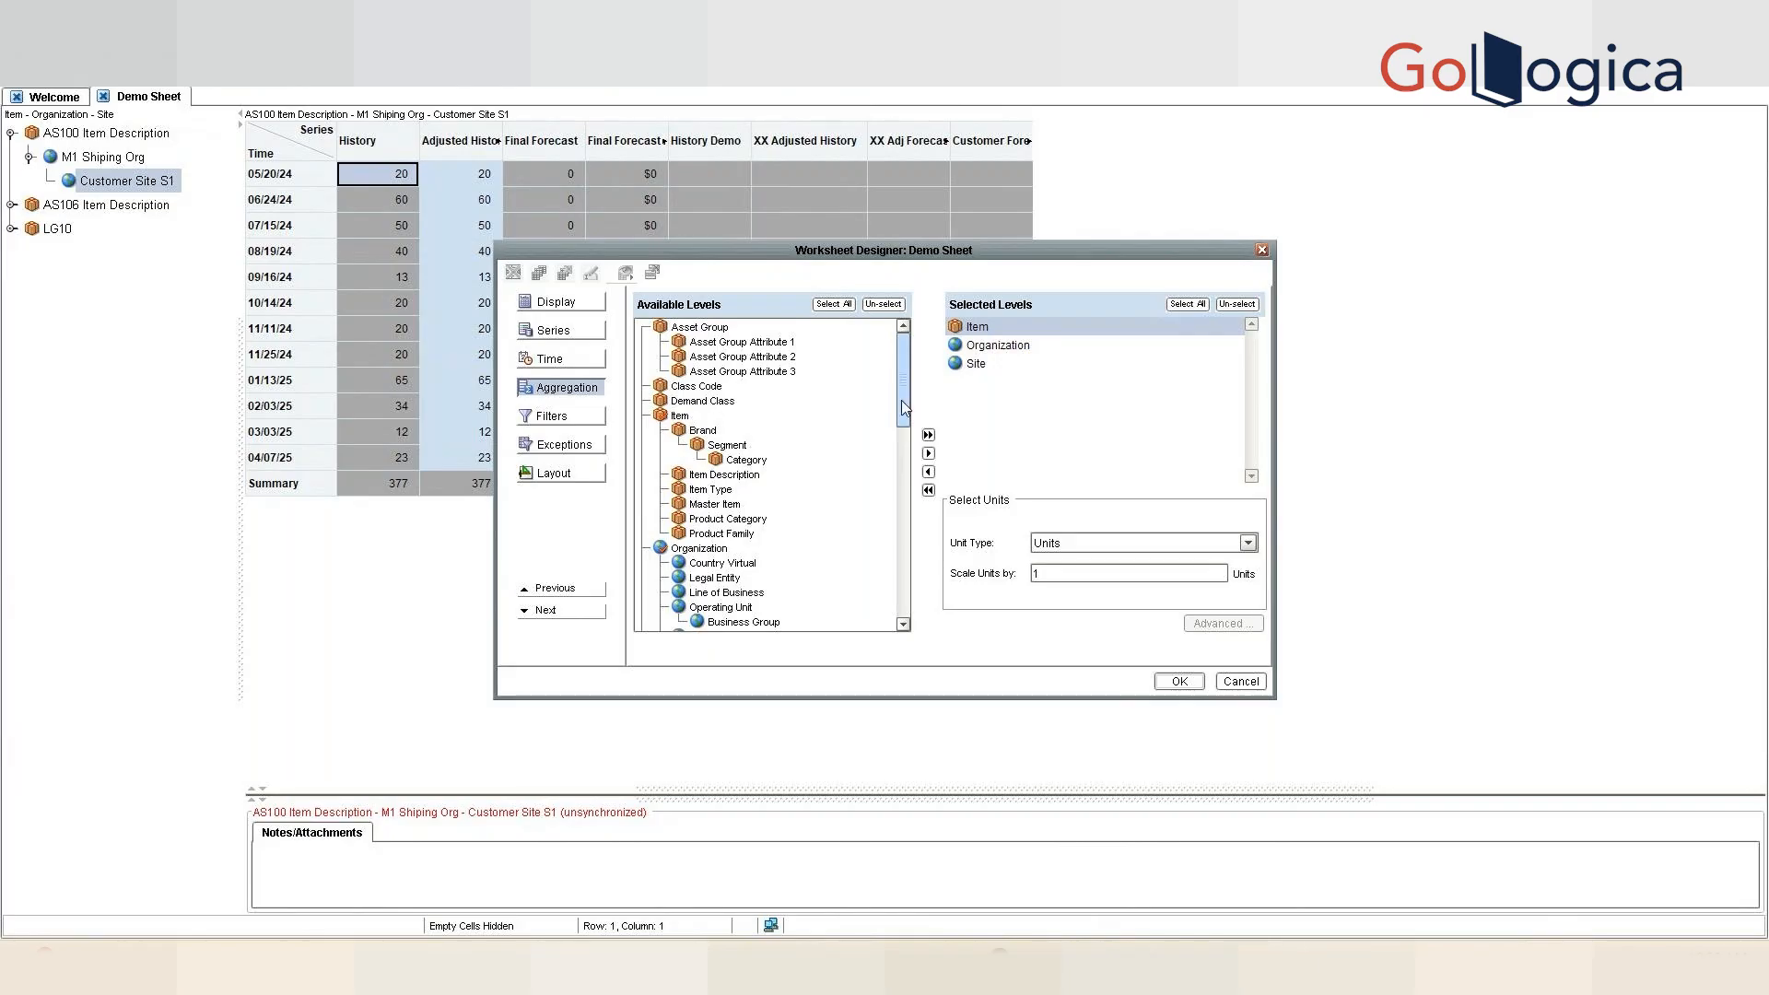
double_click(992, 351)
double_click(991, 351)
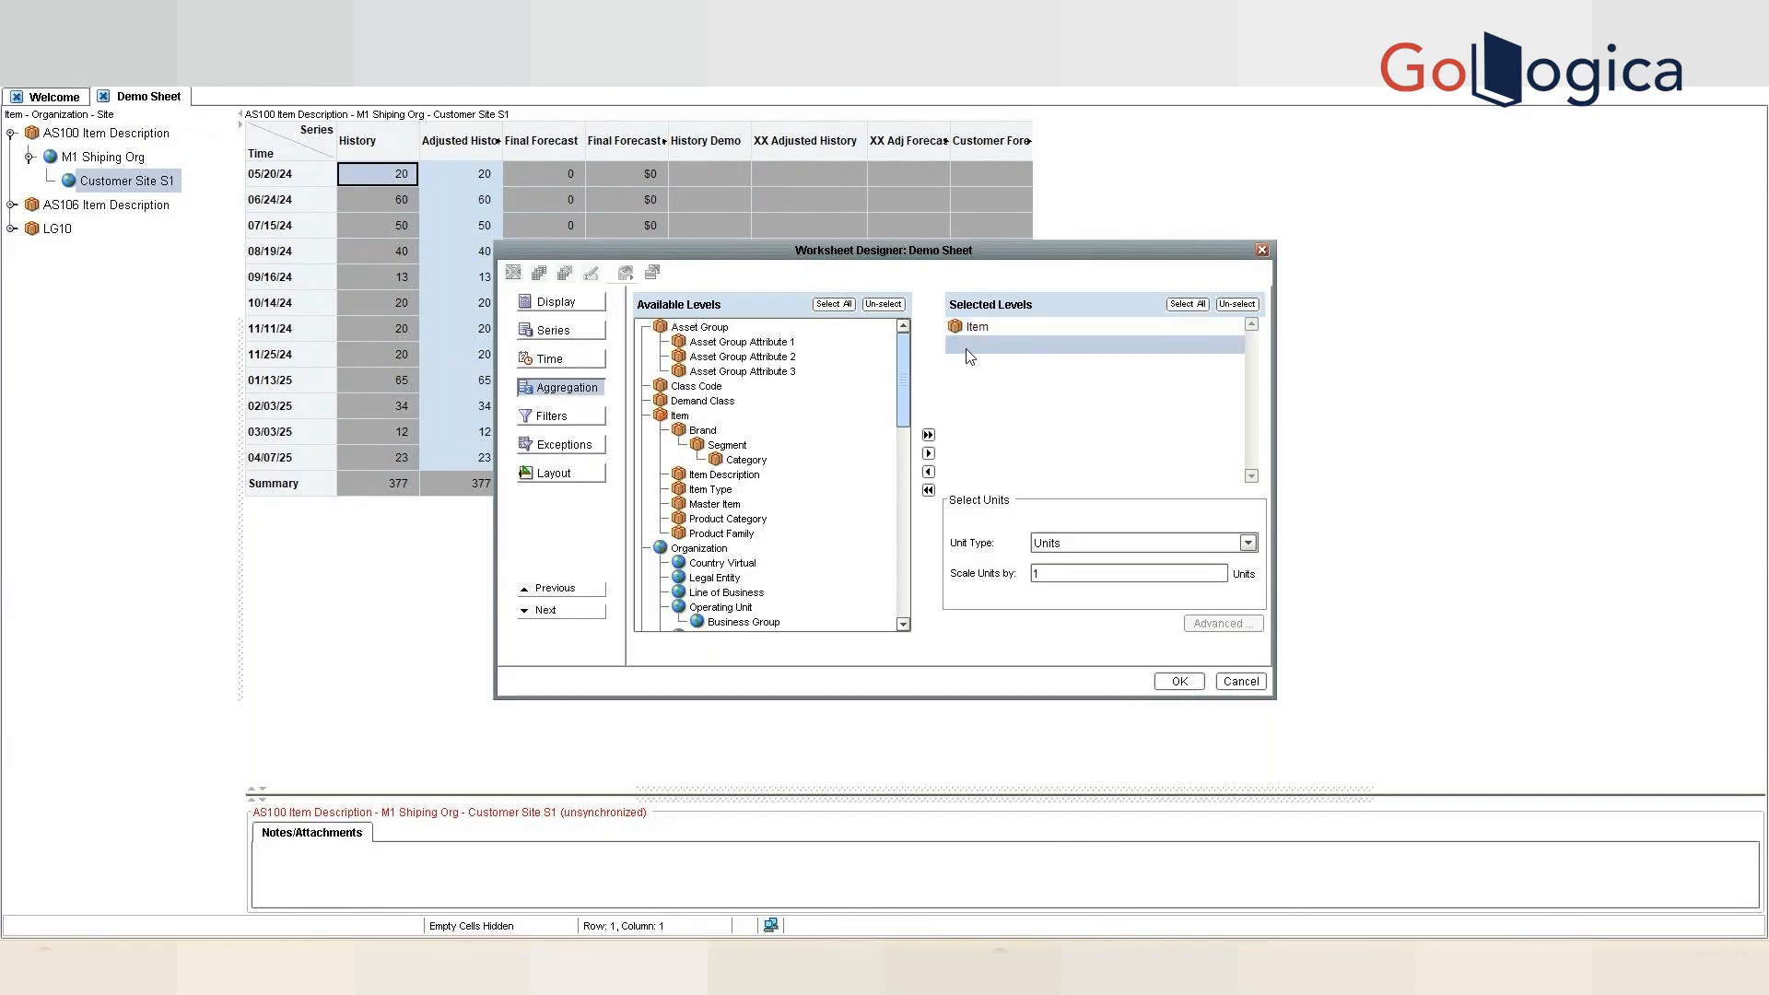
left_click(1175, 681)
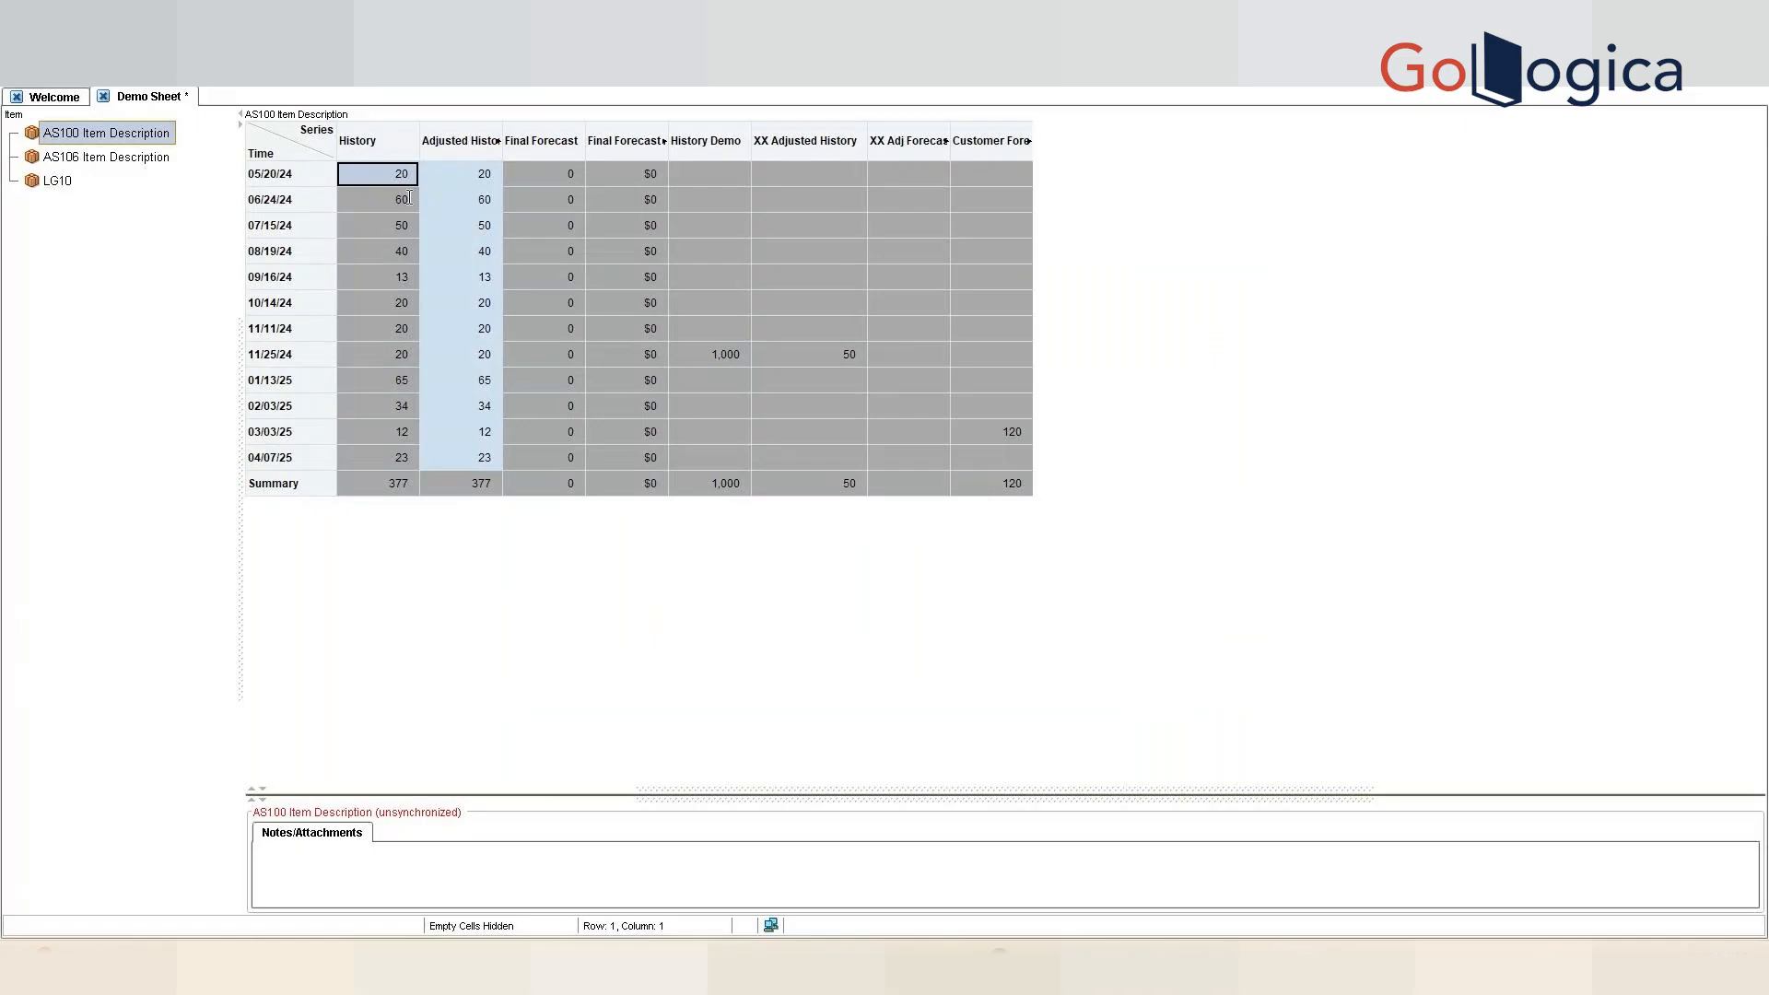
- Add the Organization level back to Demo Sheet's aggregation below Item and apply the change
right_click(81, 138)
left_click(108, 143)
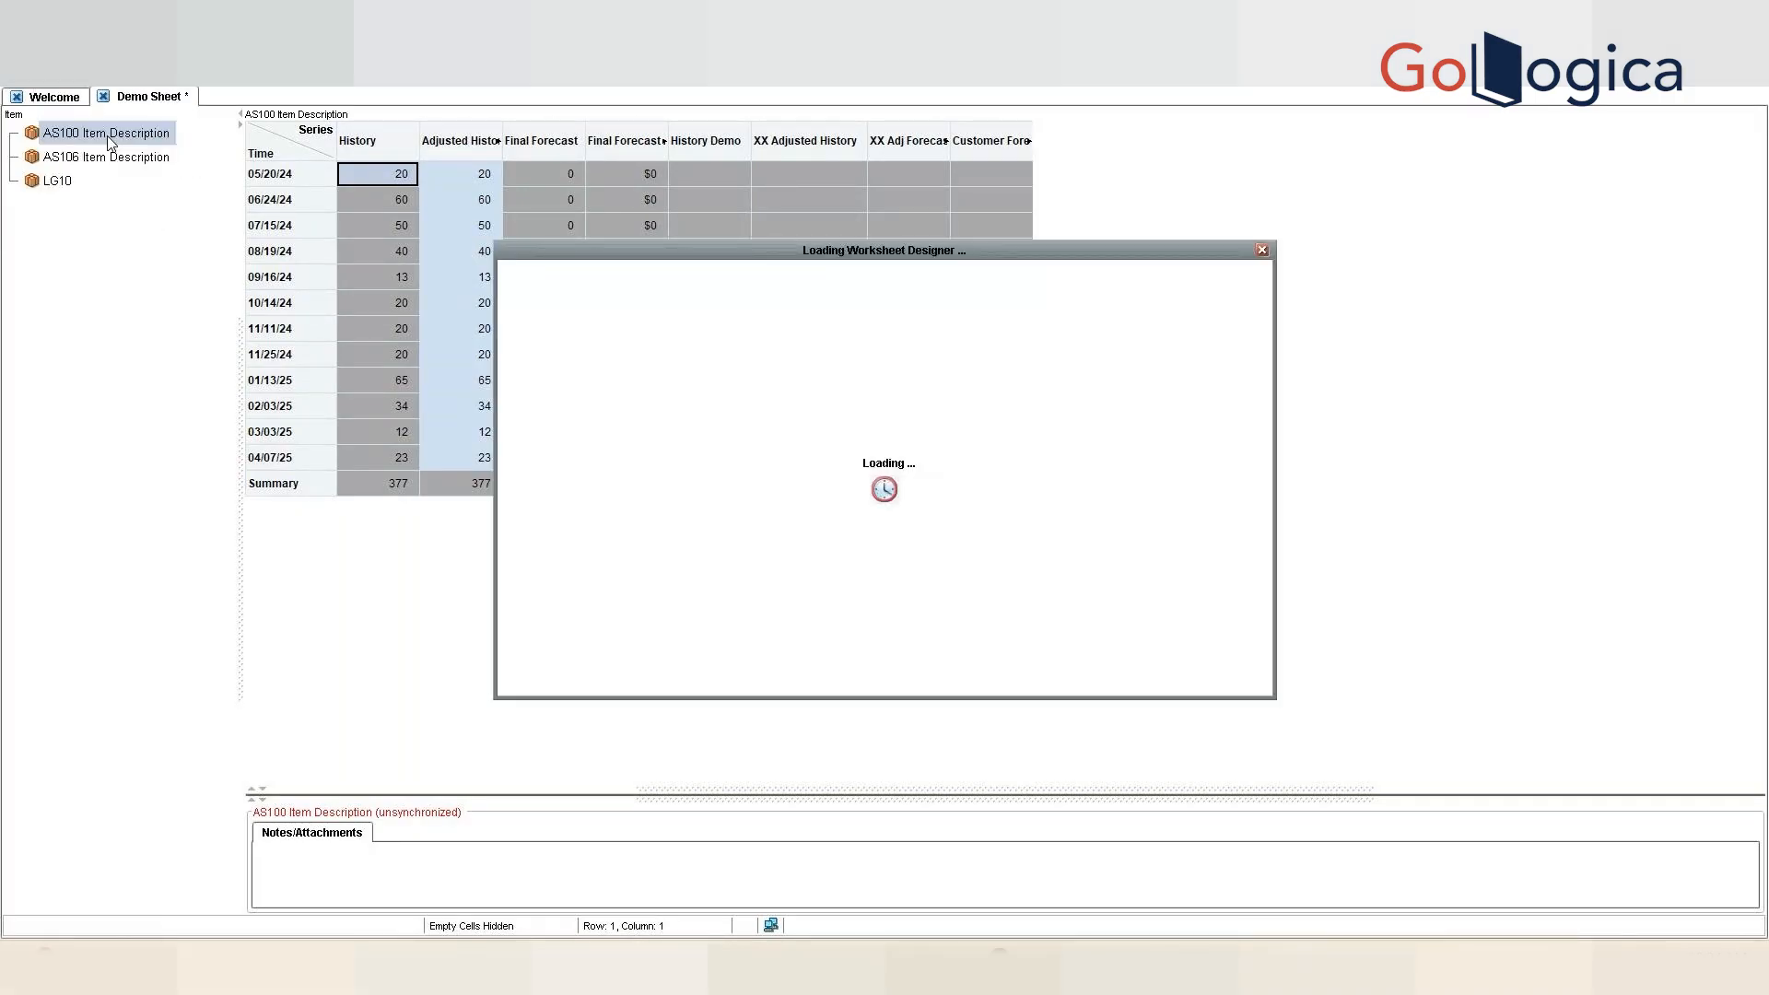
double_click(702, 549)
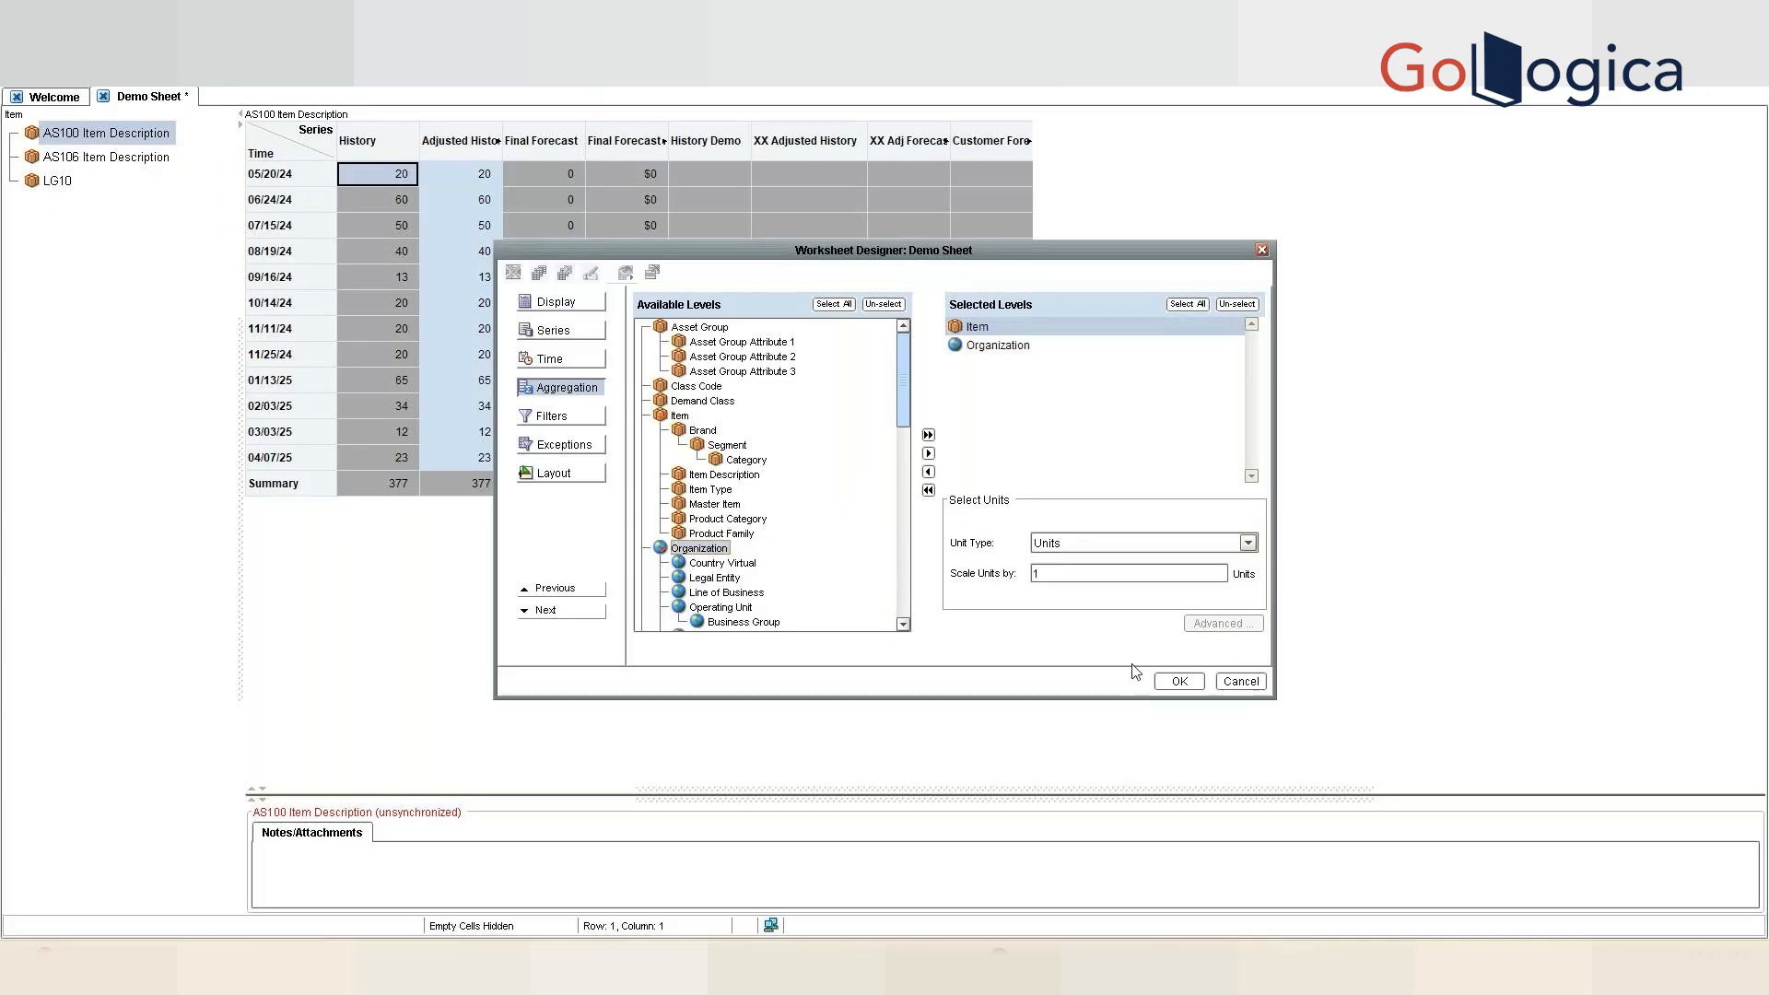
left_click(1181, 681)
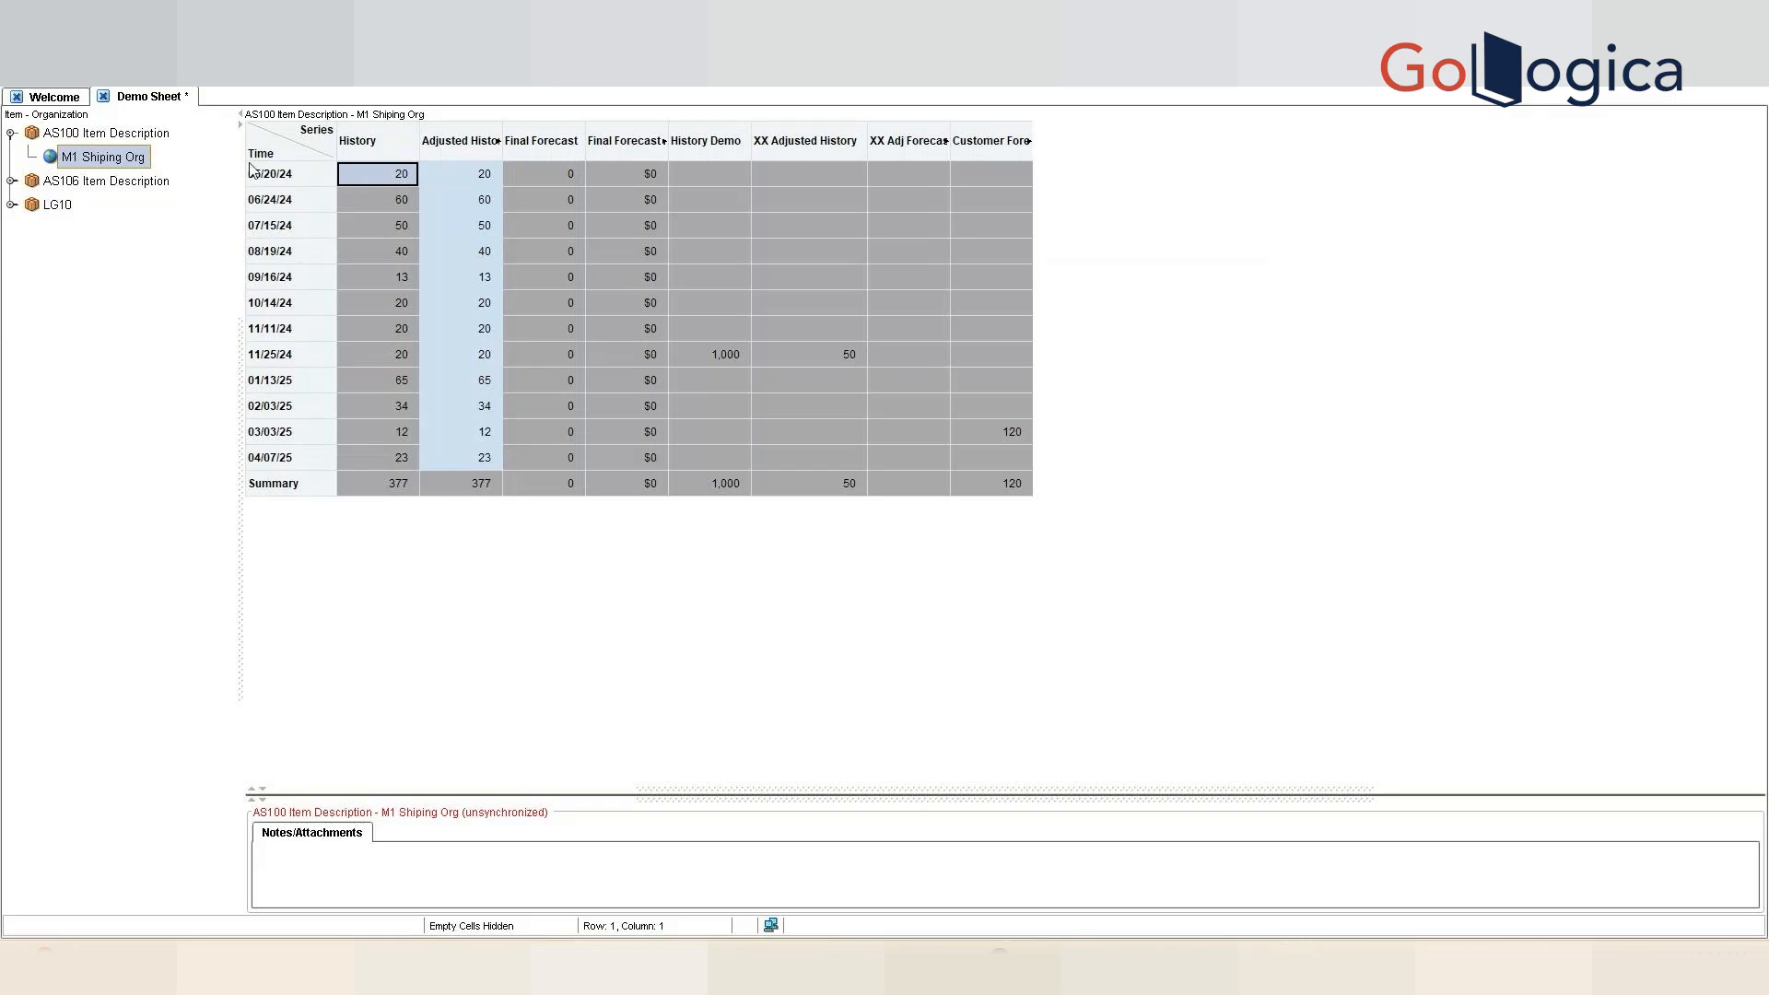
- Expand item LG10 and compare its data for M1 Shiping Org and M2
left_click(413, 178)
double_click(53, 209)
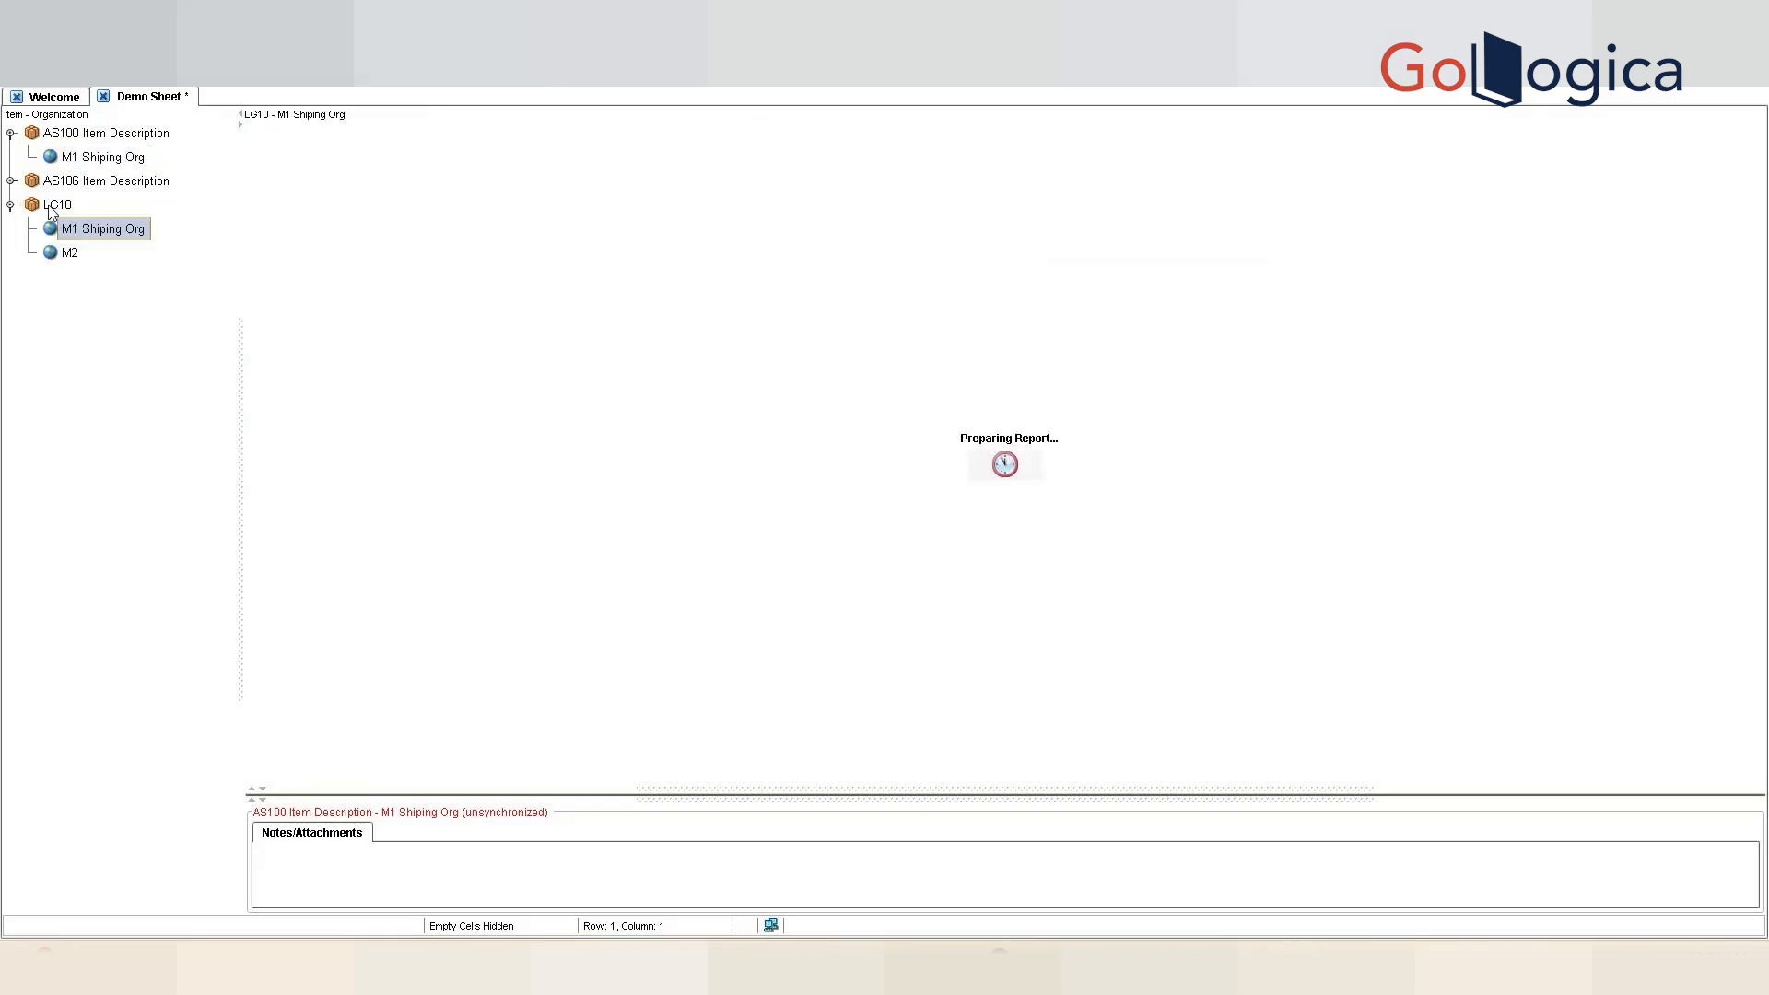
left_click(83, 253)
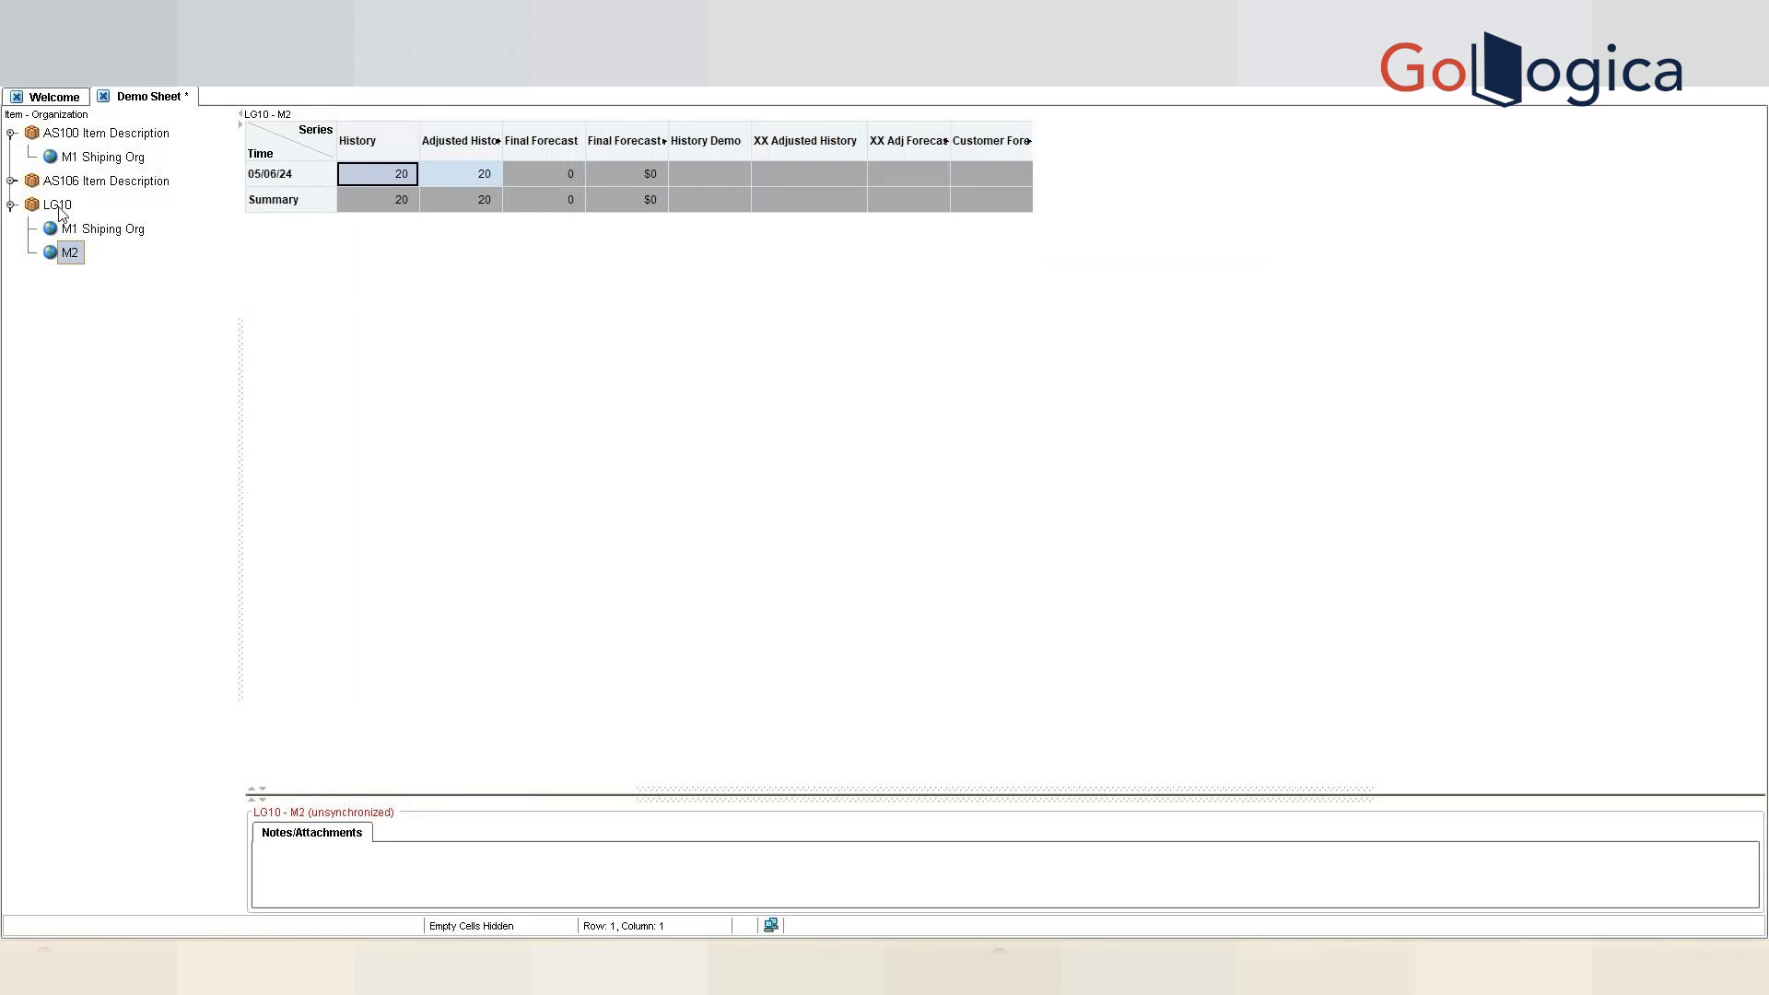
left_click(66, 228)
left_click(68, 251)
left_click(90, 230)
left_click(81, 253)
- Remove the Organization level from Demo Sheet's aggregation so LG10 is shown by Item only
left_click(52, 39)
left_click(101, 147)
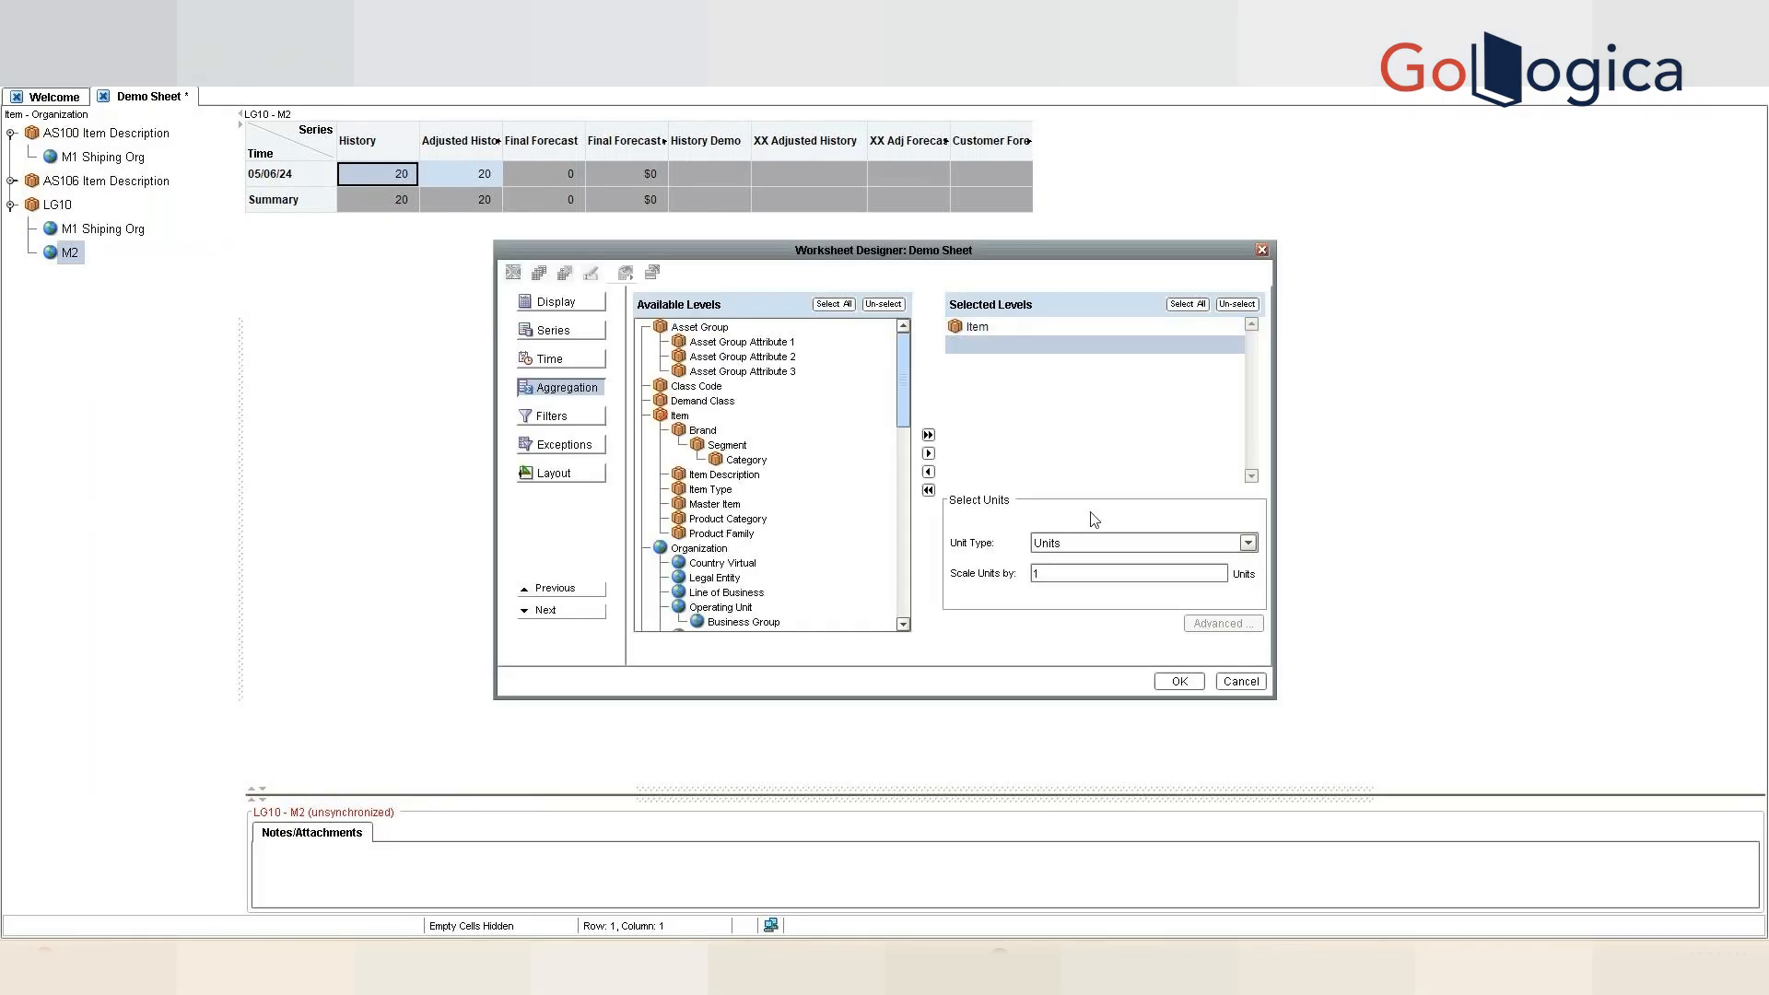
left_click(1179, 681)
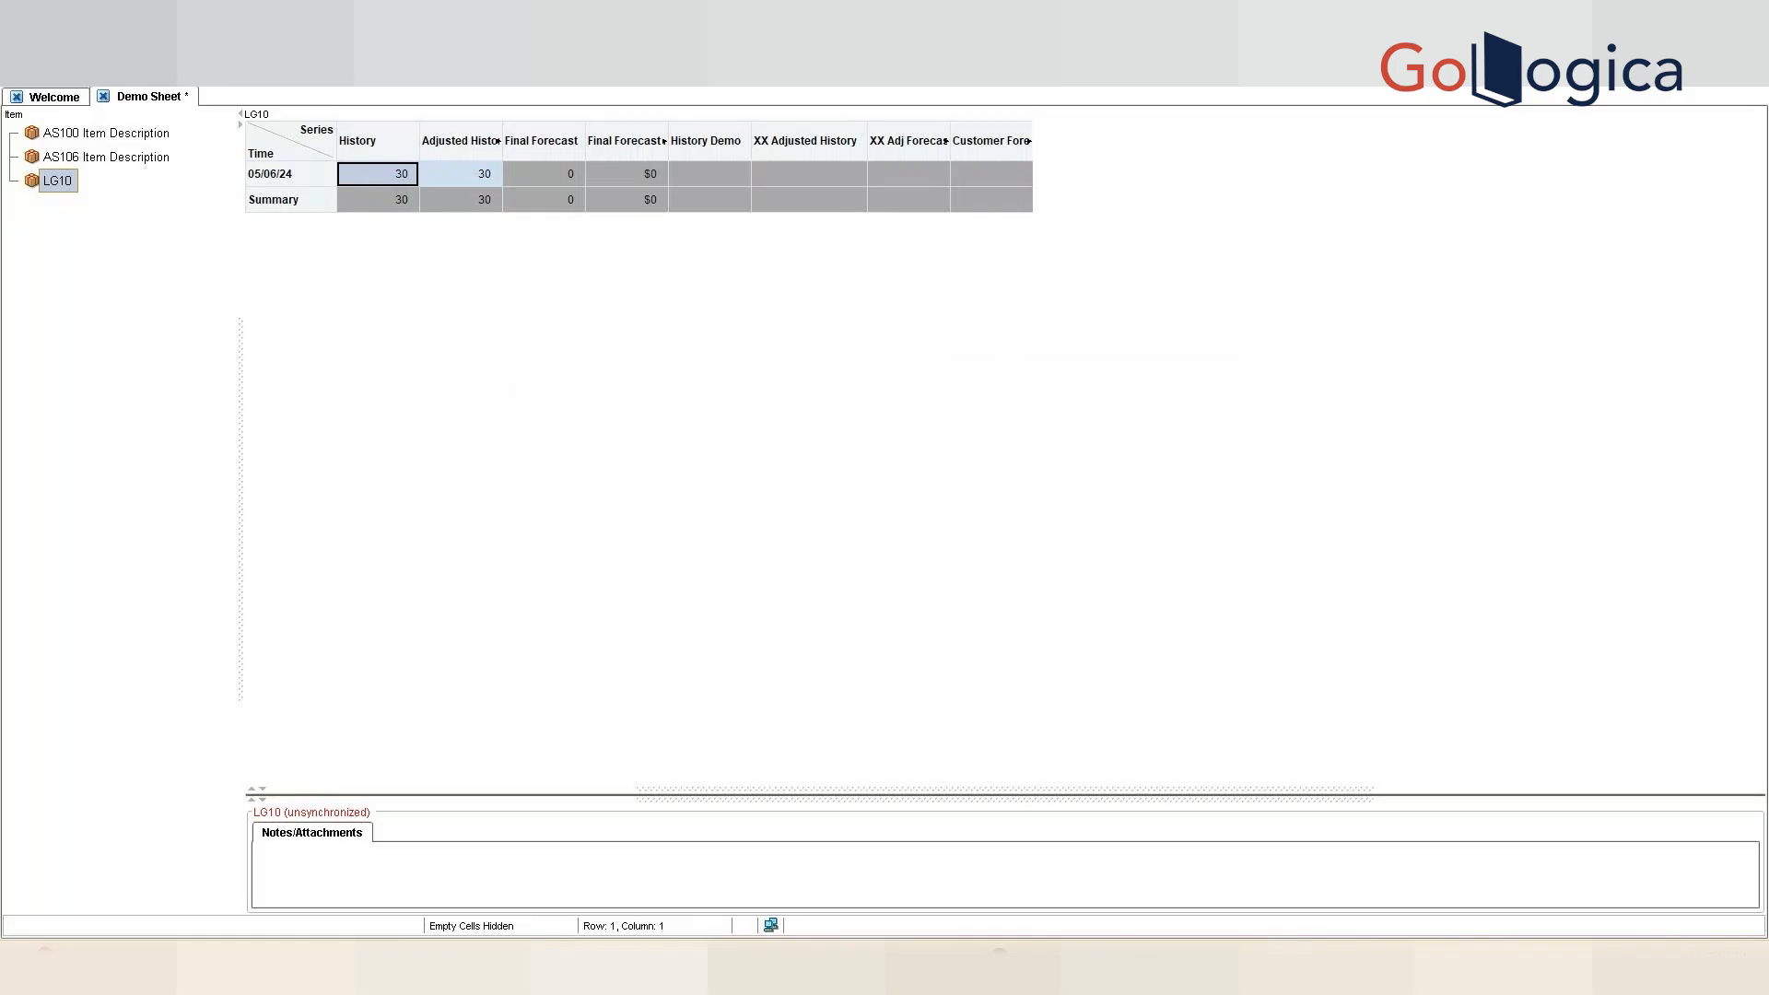
- Filter Demo Sheet by the Organization level with M2 as the selected member, and apply the filter
left_click(55, 33)
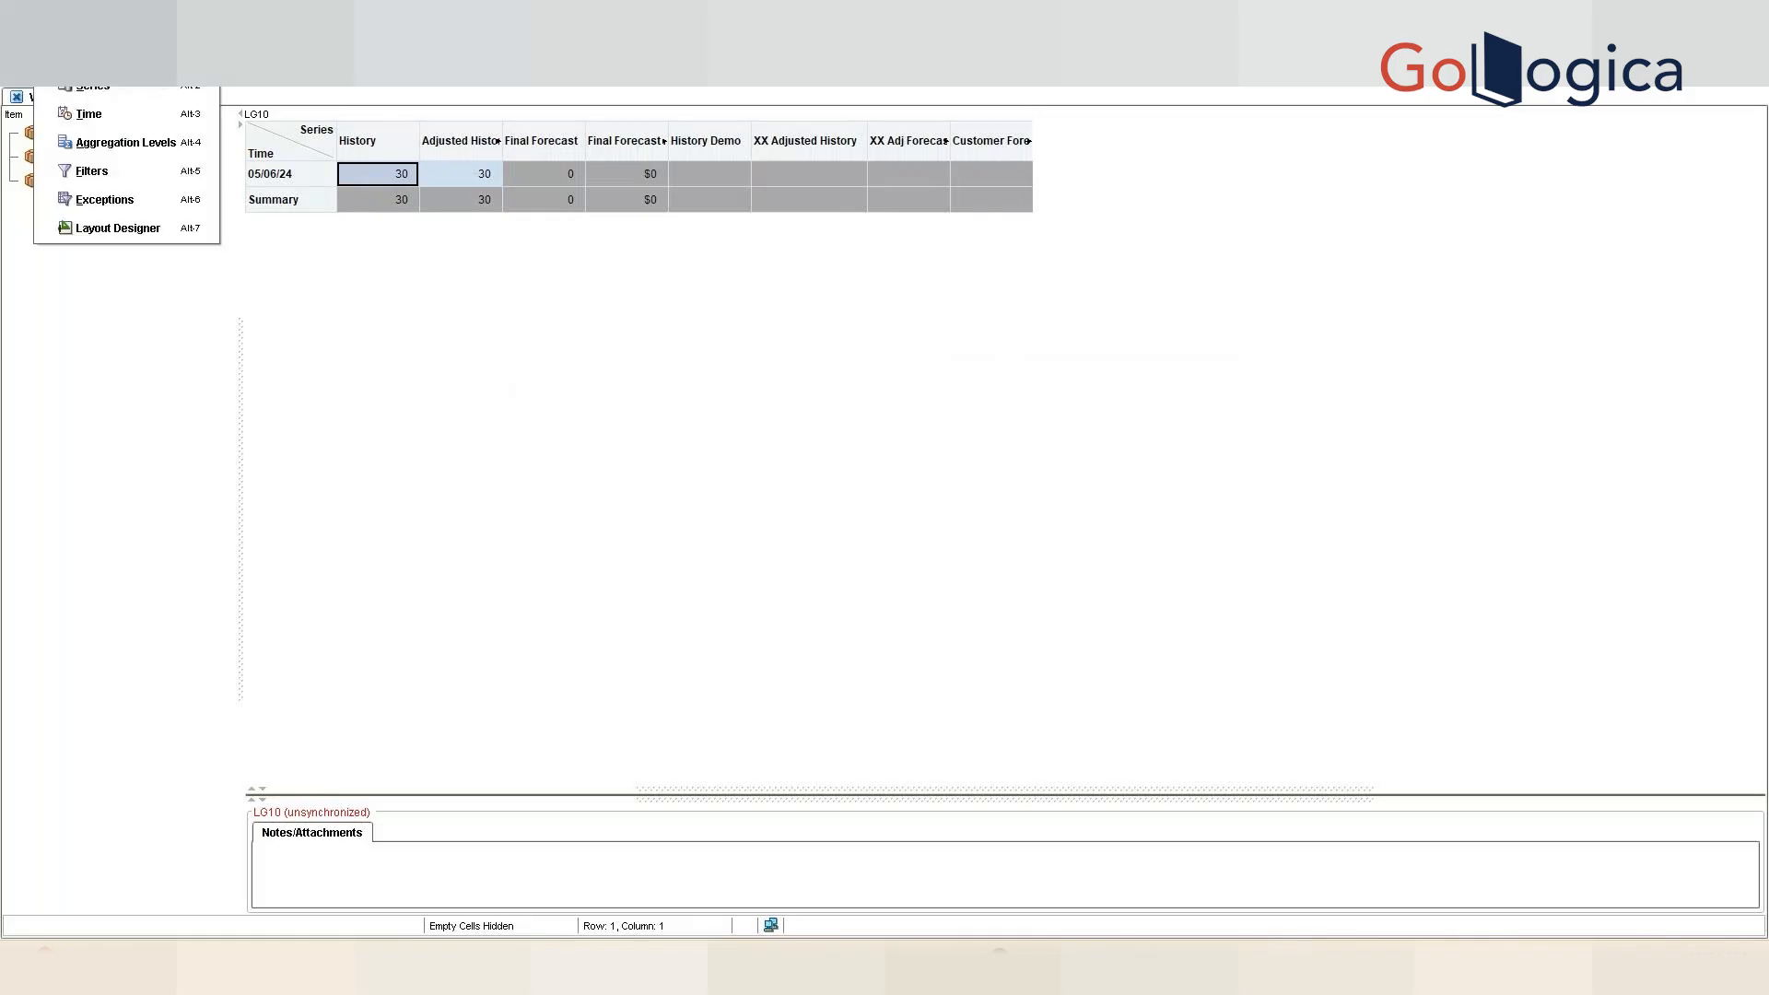
left_click(116, 173)
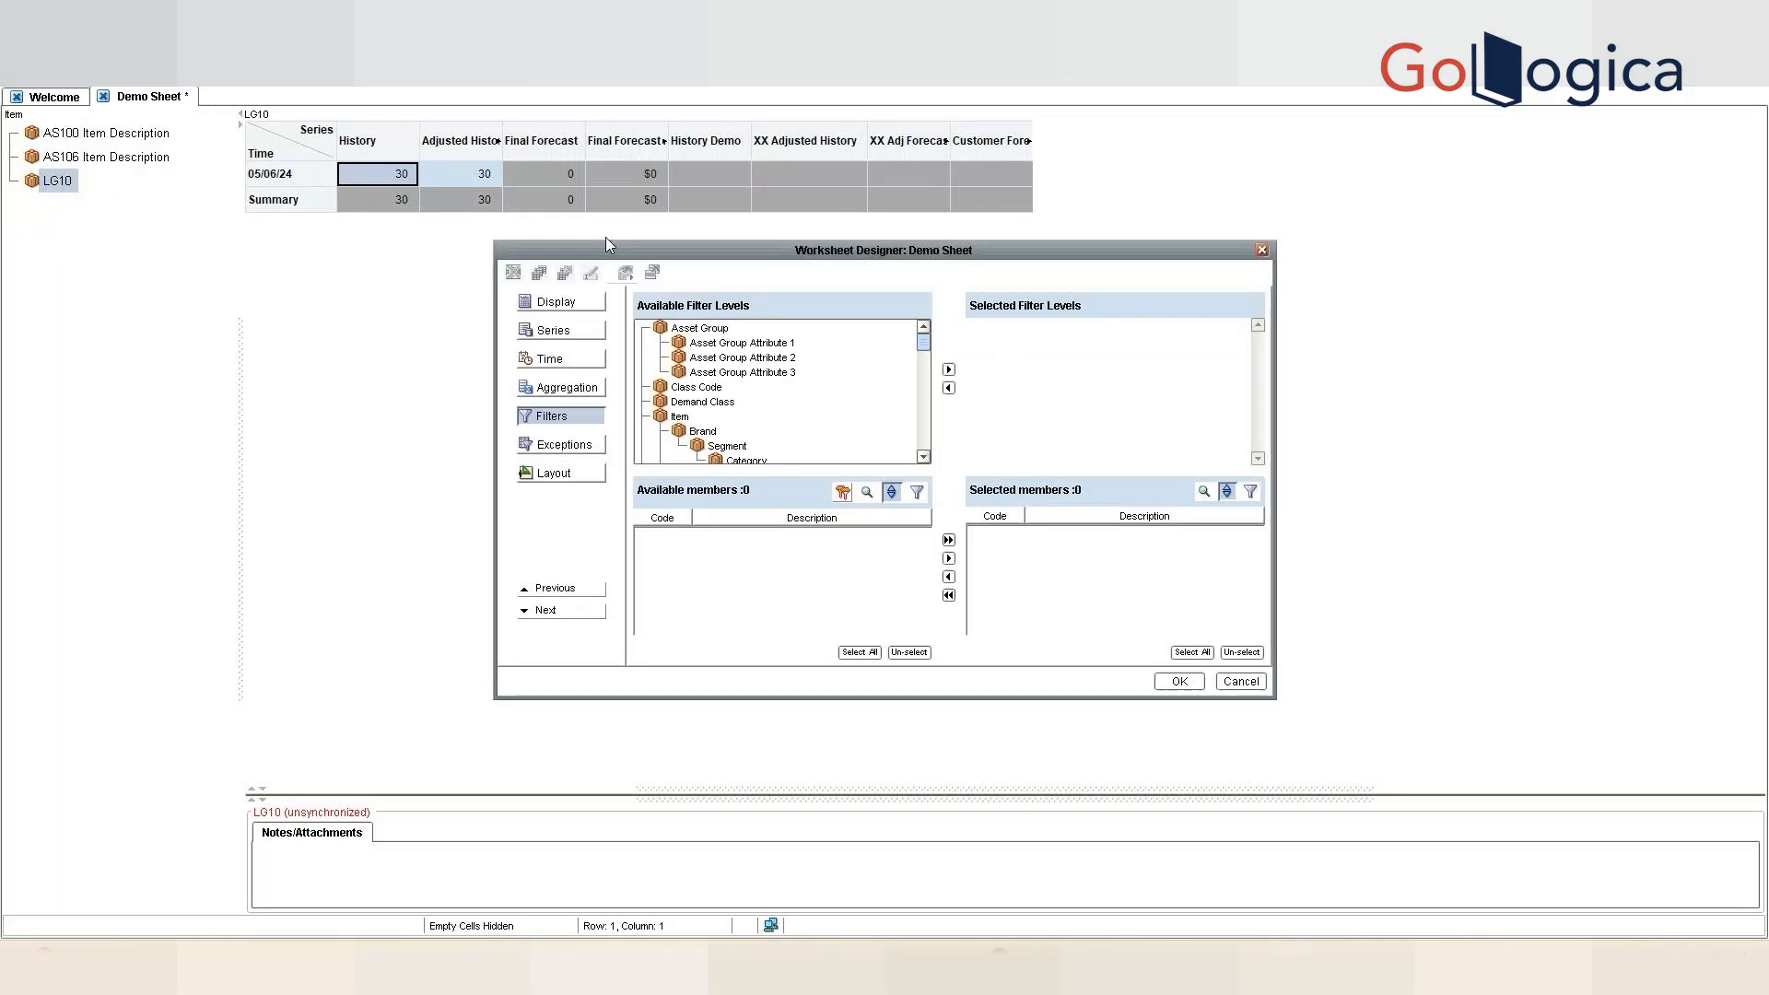
left_click_drag(668, 249, 539, 262)
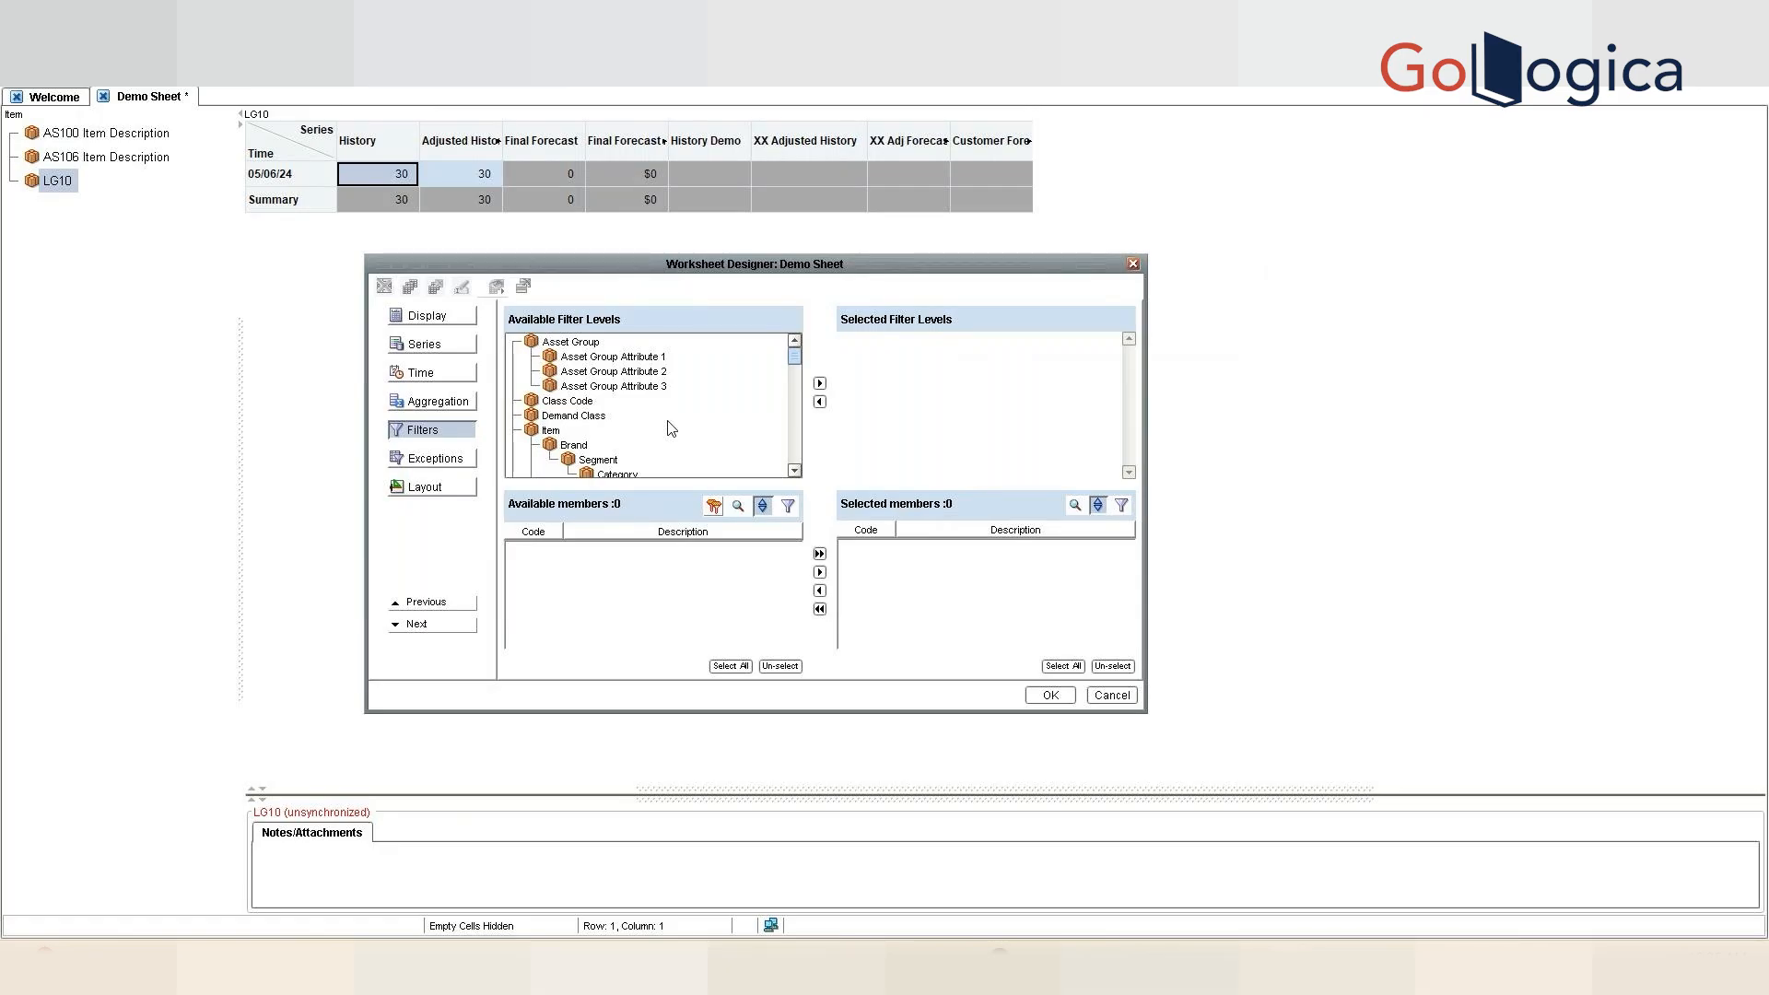
scroll(801, 430, "down", 3)
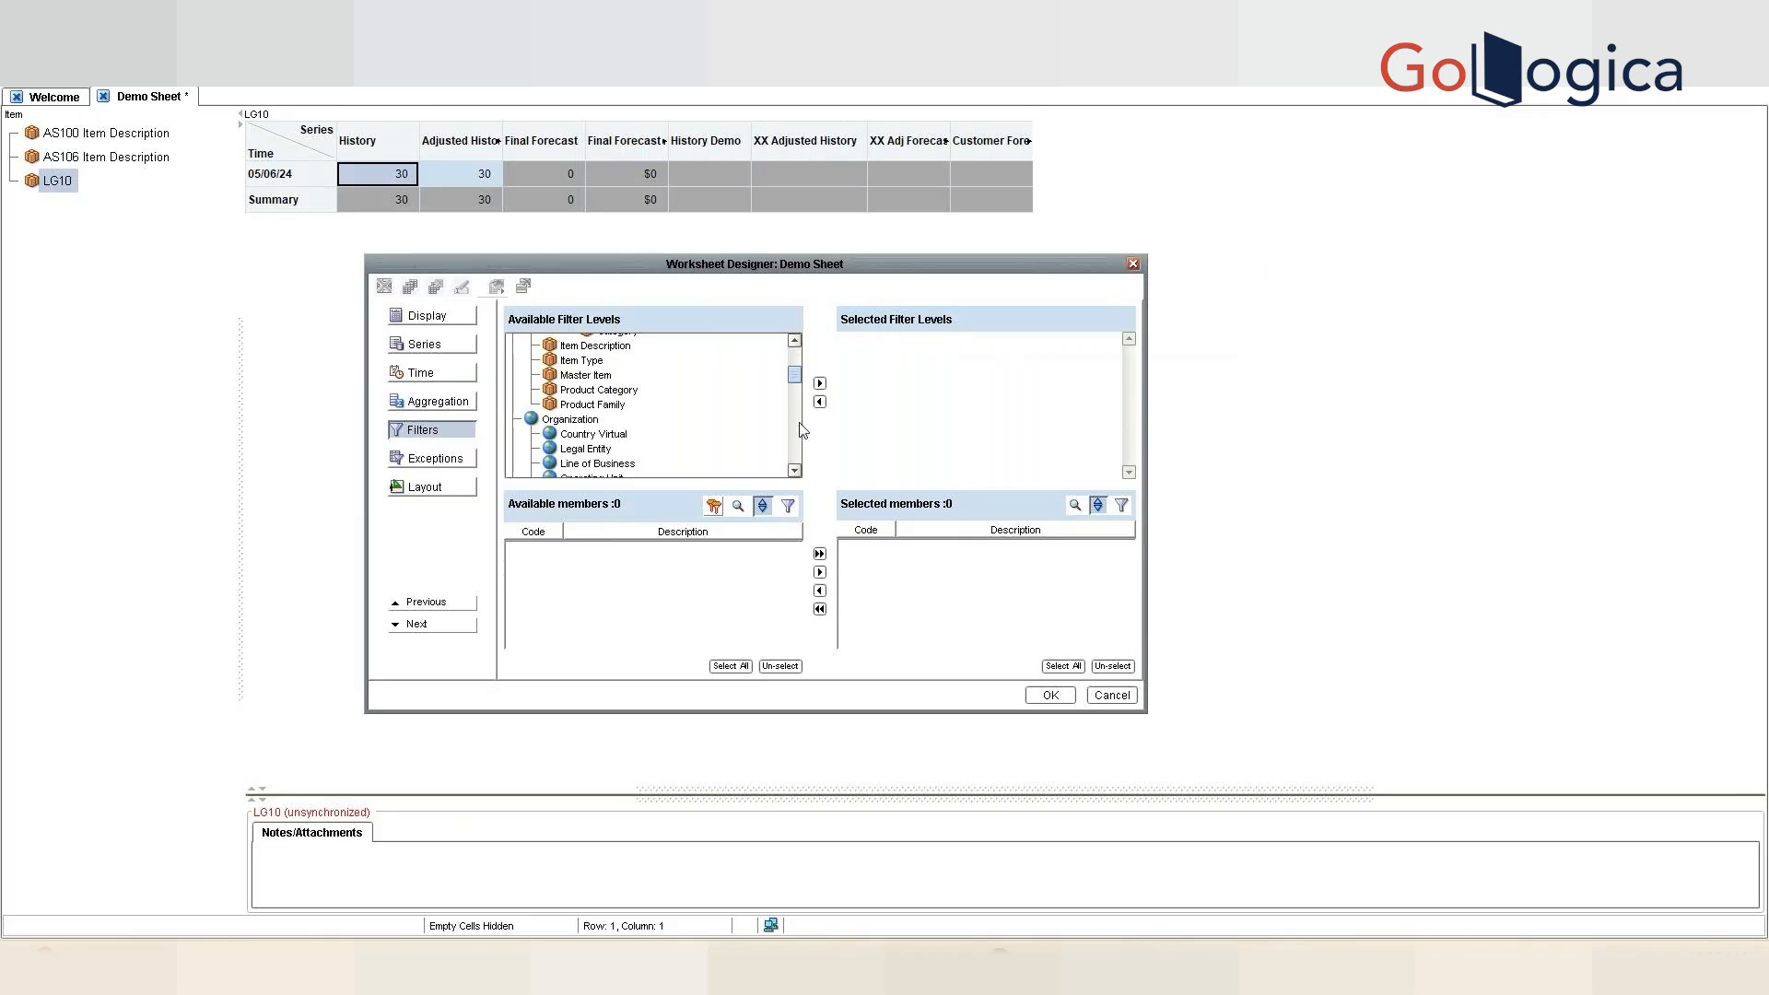
double_click(580, 420)
left_click(655, 587)
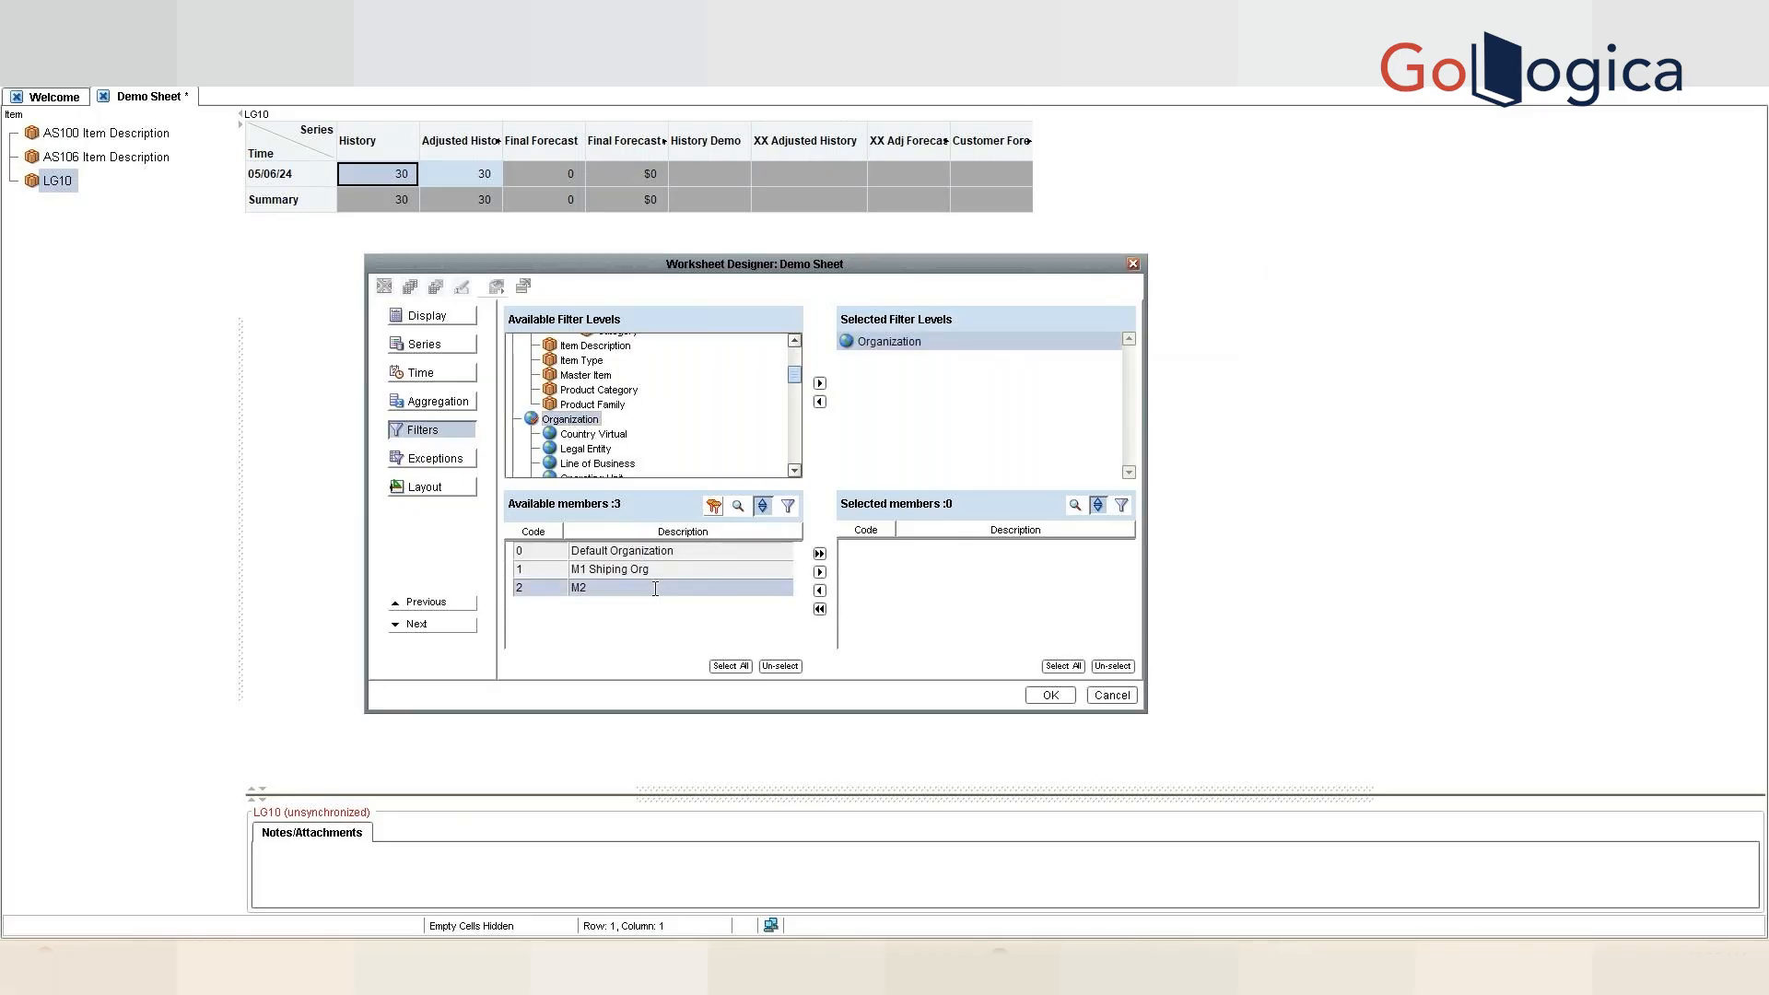
double_click(655, 587)
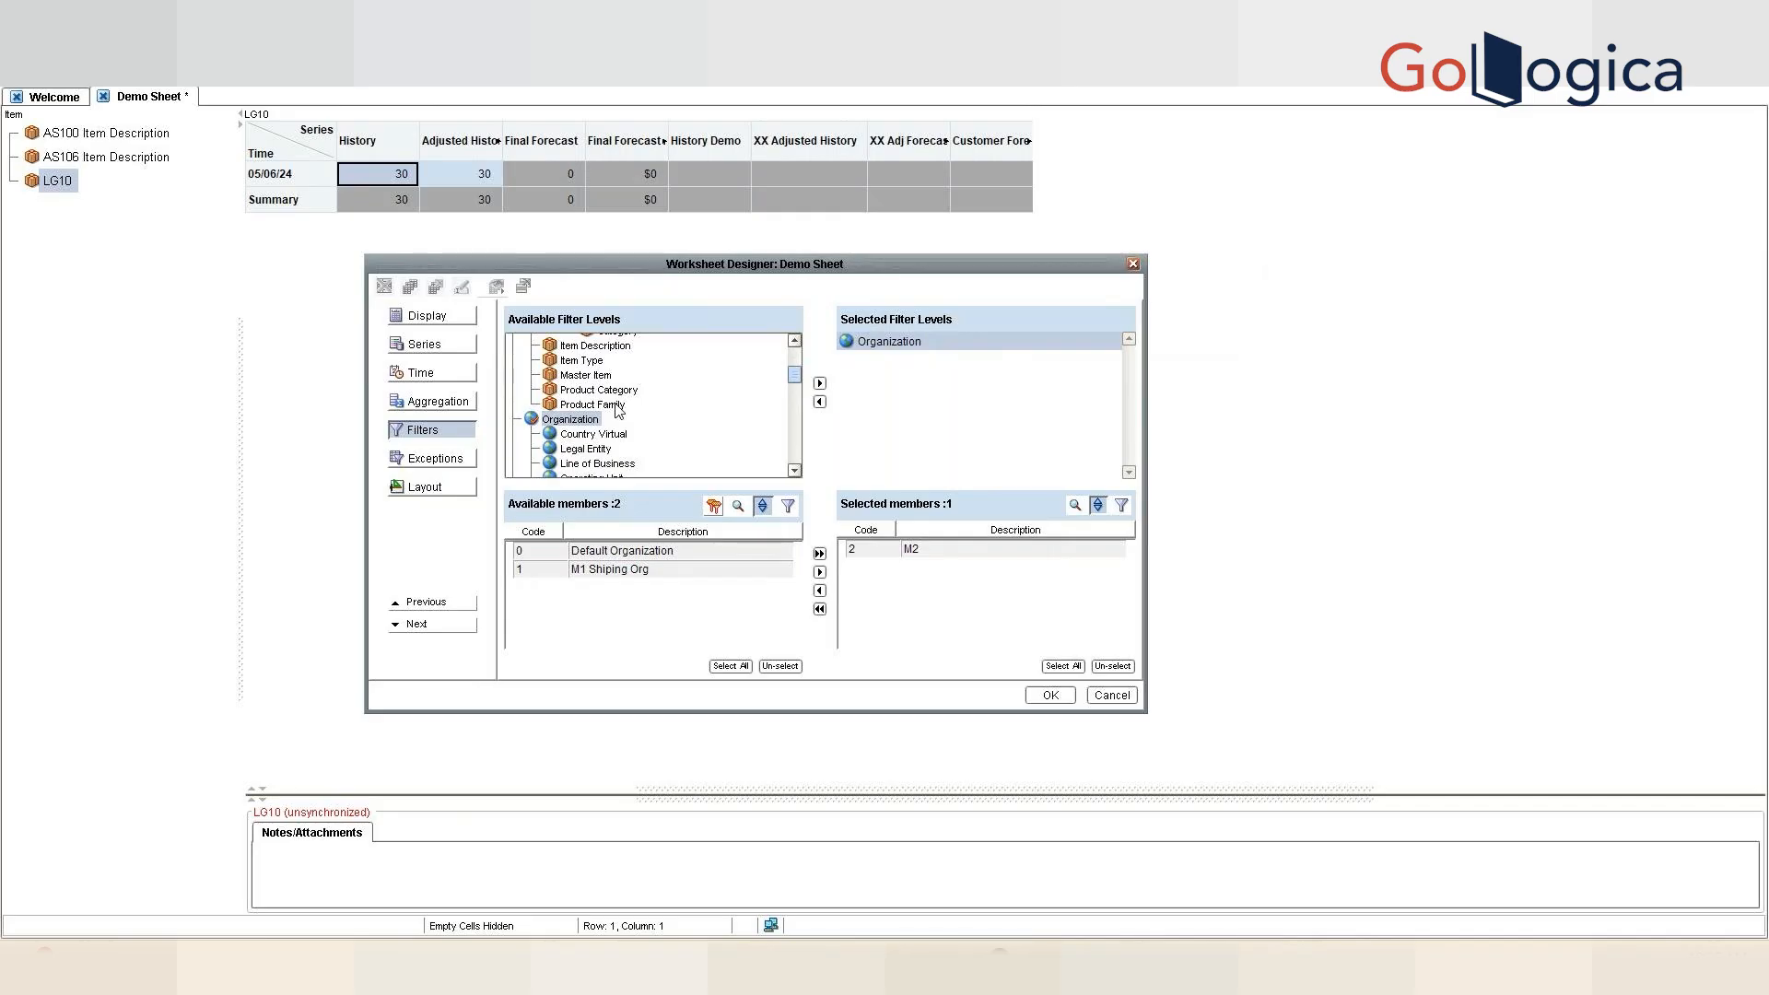
left_click(1050, 695)
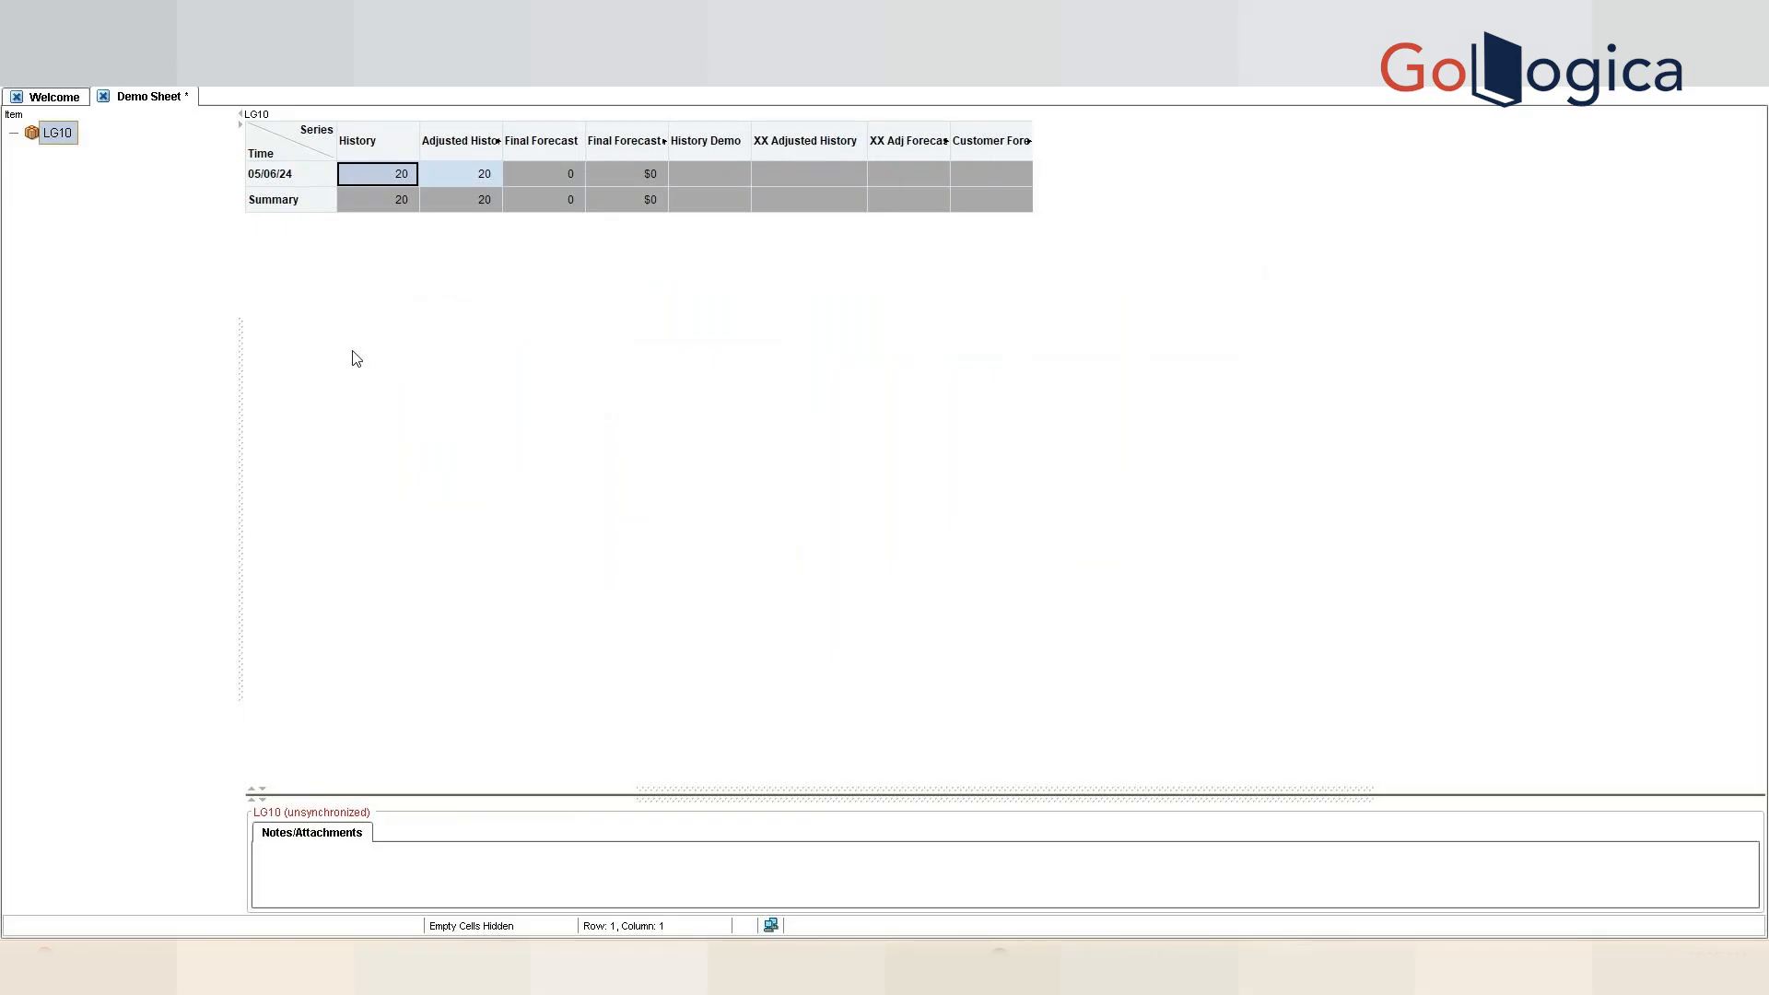
- Add an exception to Demo Sheet for the History series greater than 0, and apply it
left_click(55, 69)
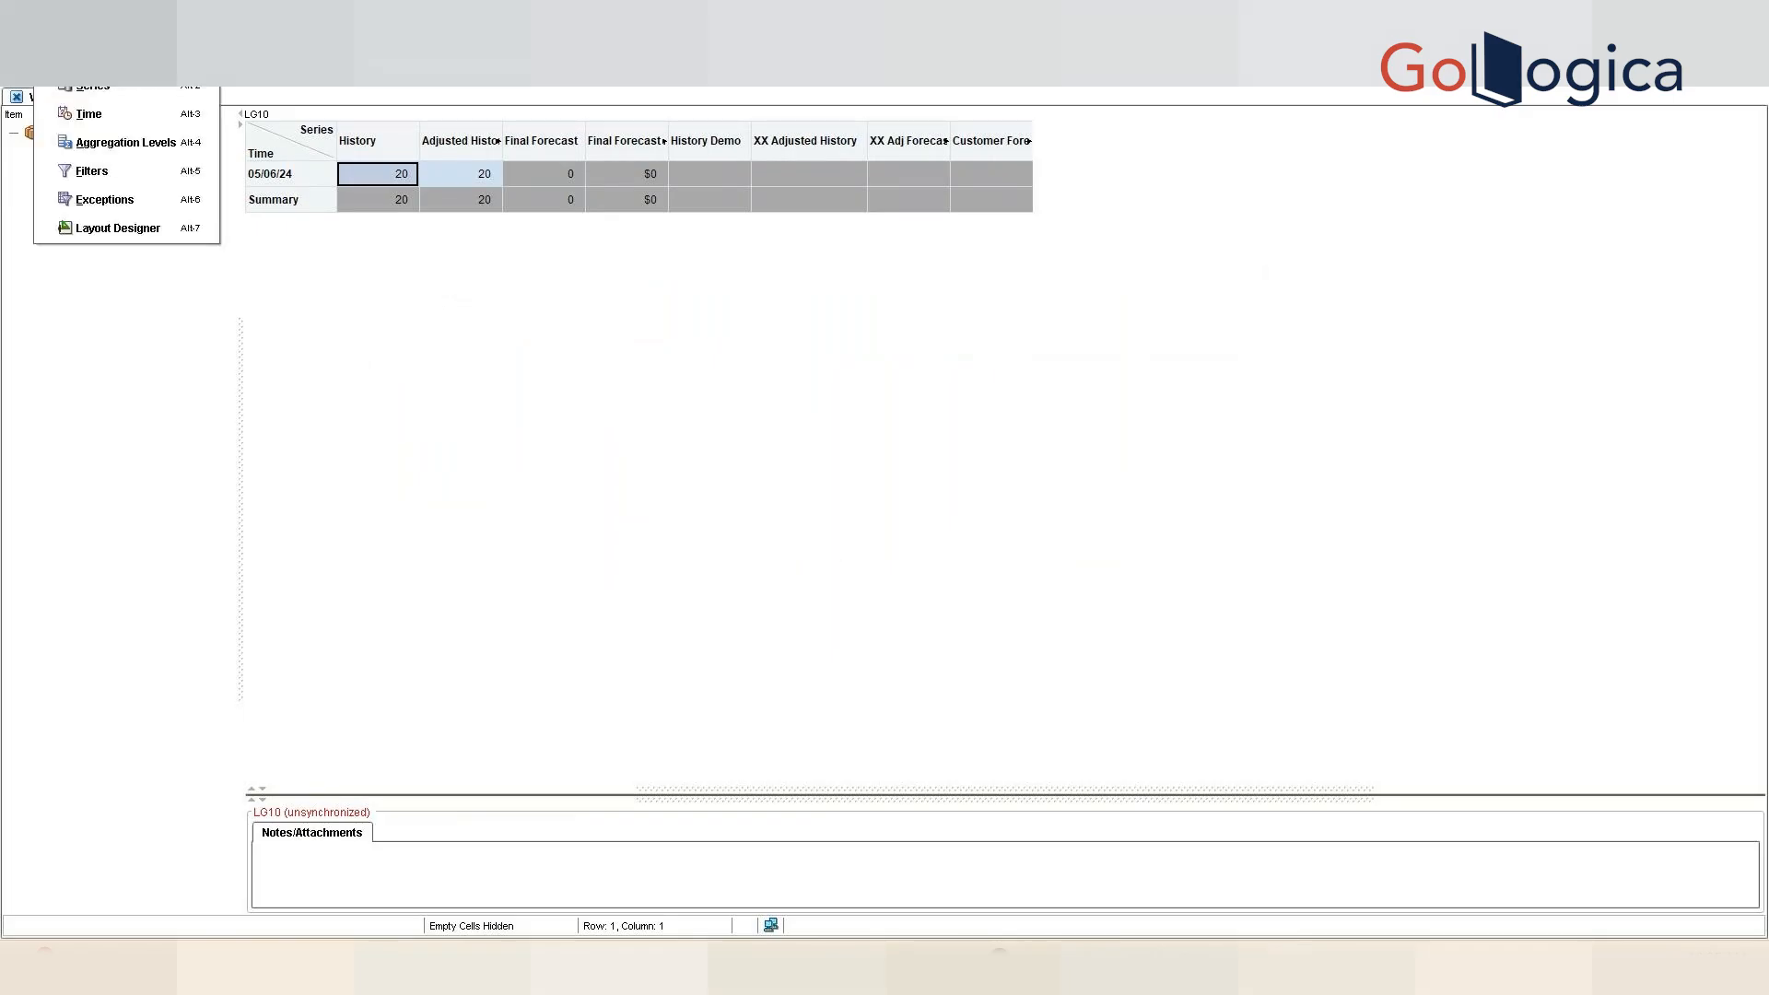
left_click(97, 171)
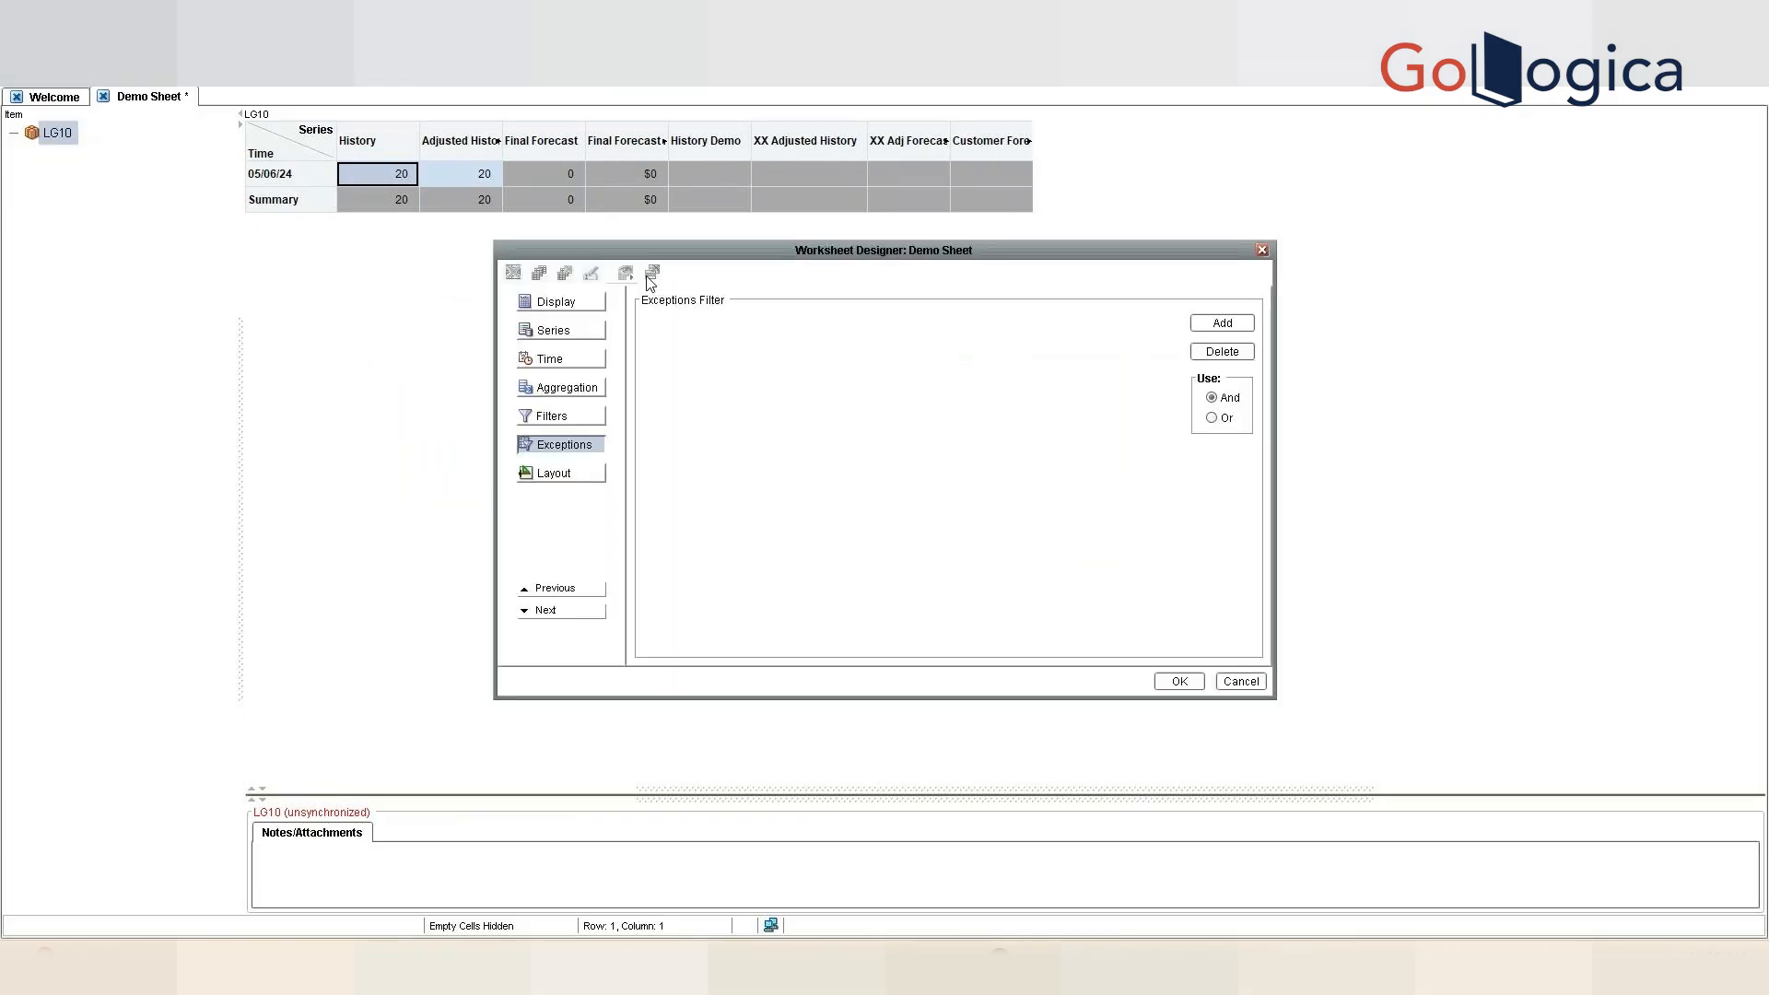
left_click(1207, 327)
left_click(717, 324)
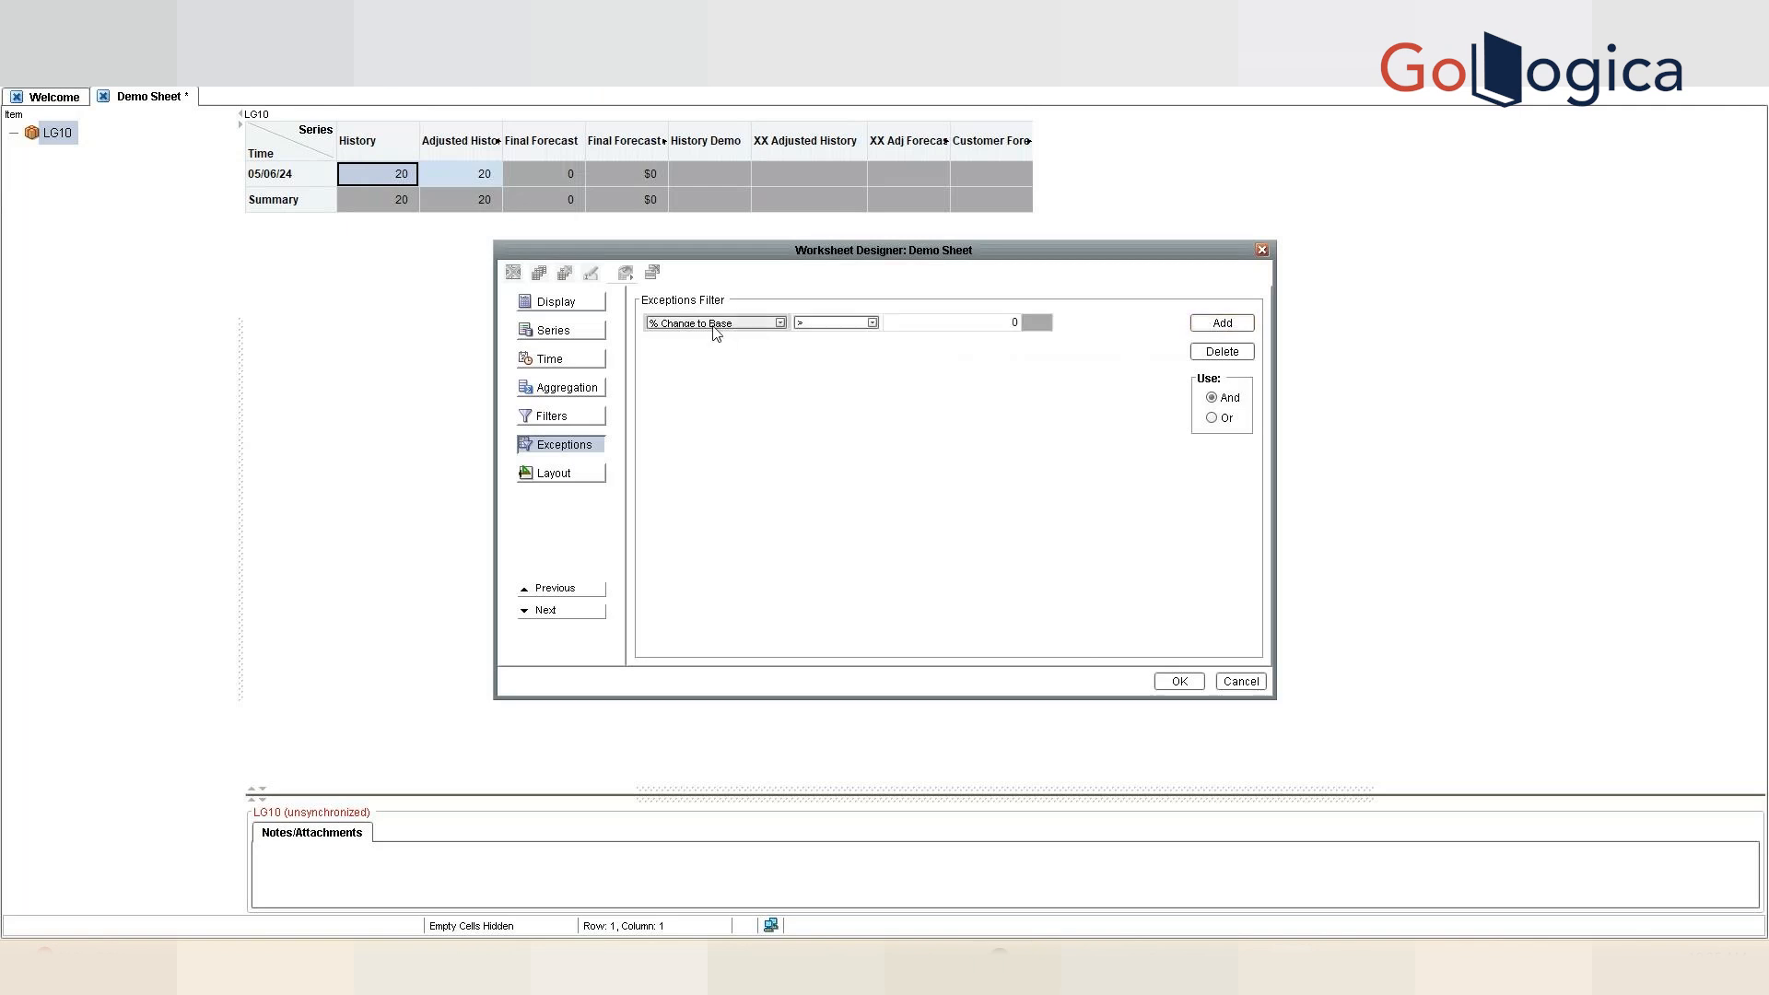
scroll(767, 356, "down", 5)
left_click(780, 413)
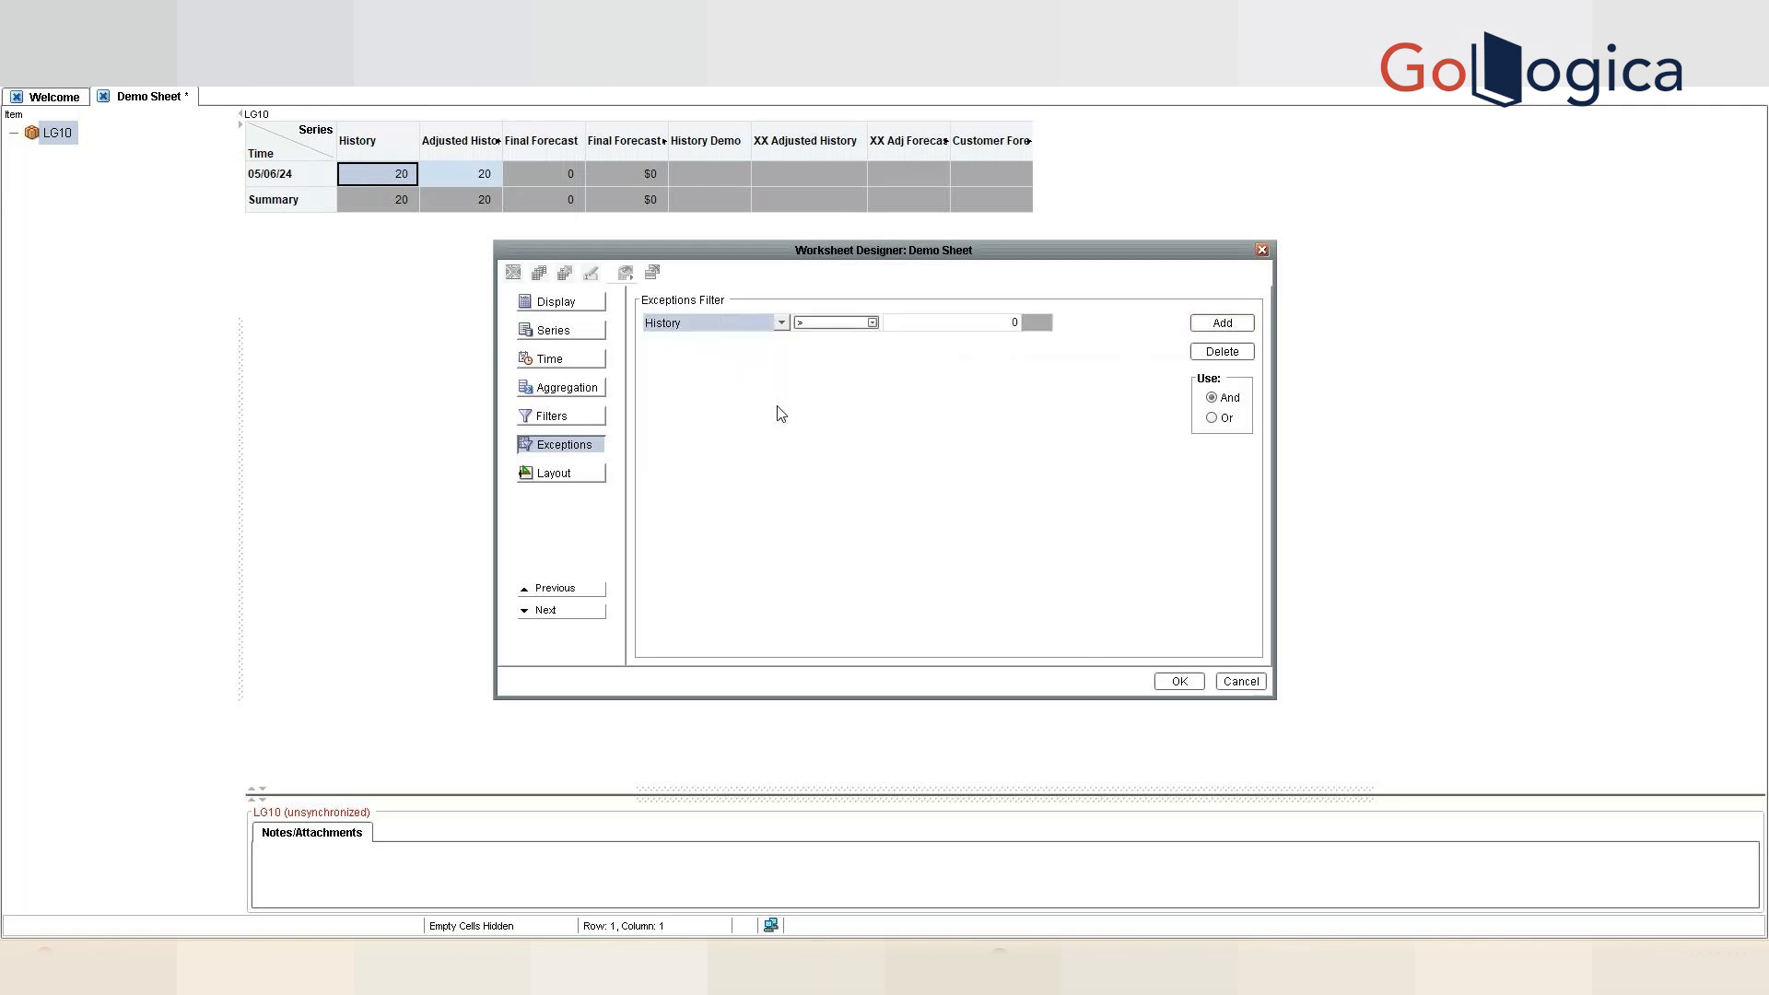
left_click(1170, 681)
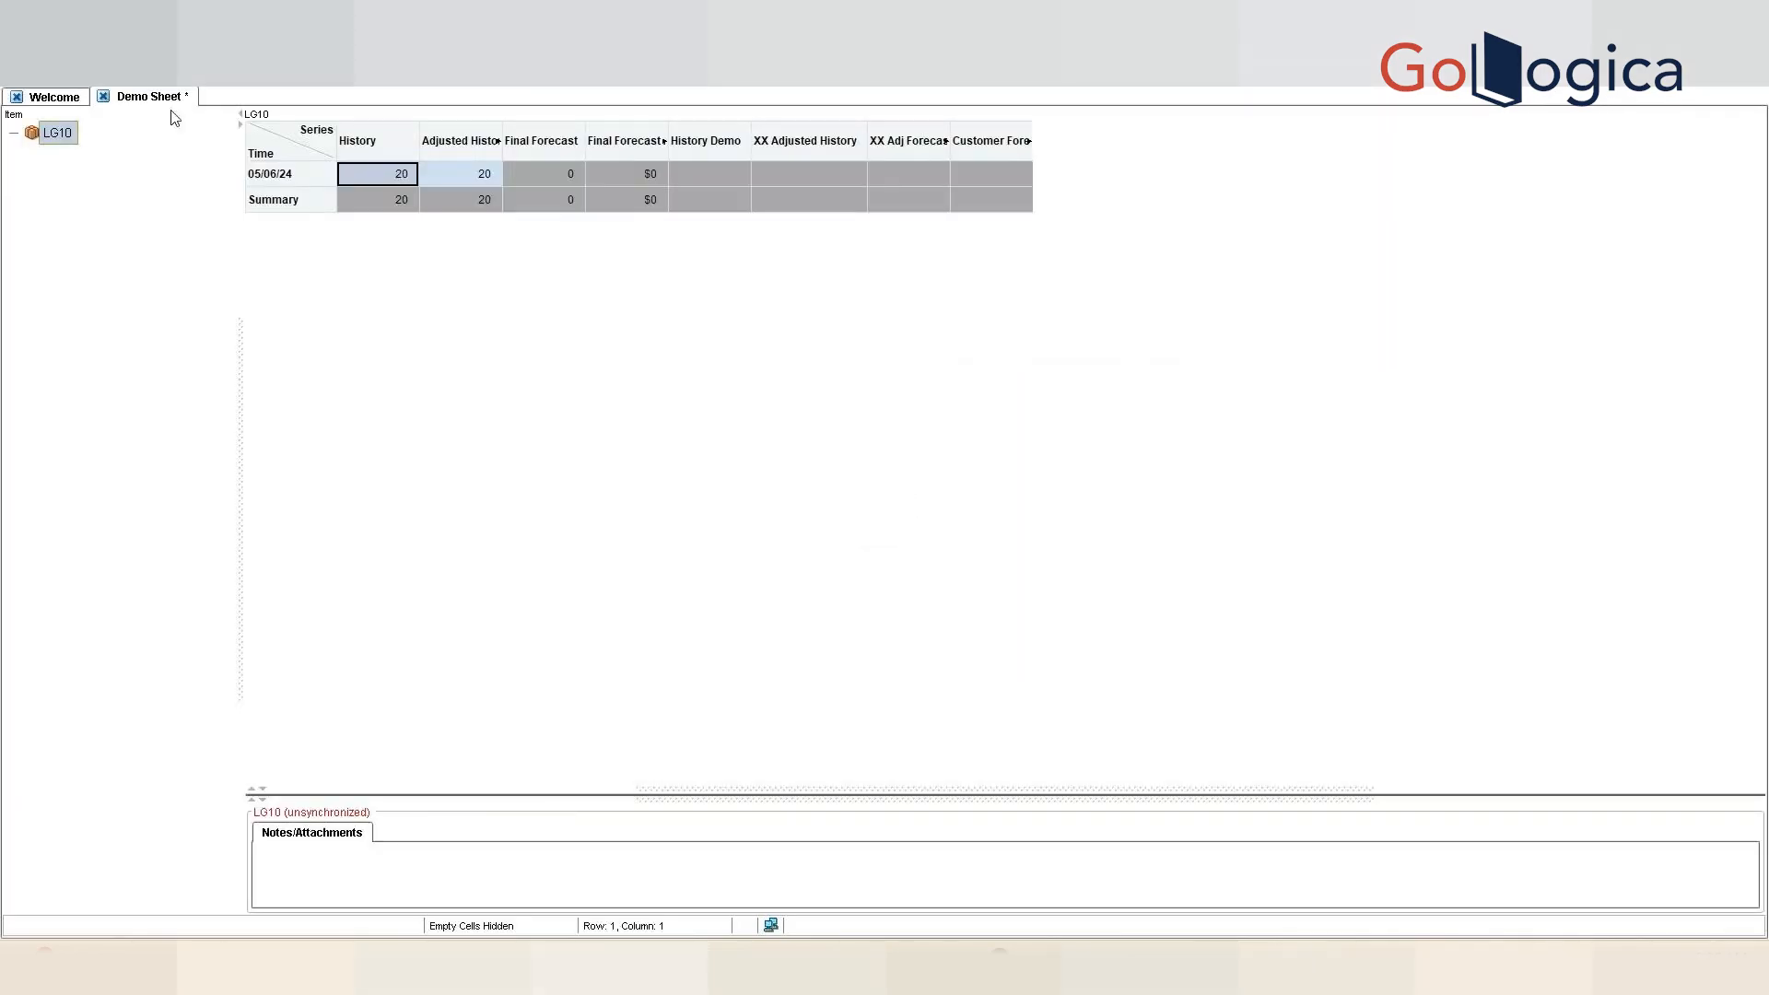
- Remove member M2 and the Organization level from Demo Sheet's filters, and apply the change
left_click(57, 33)
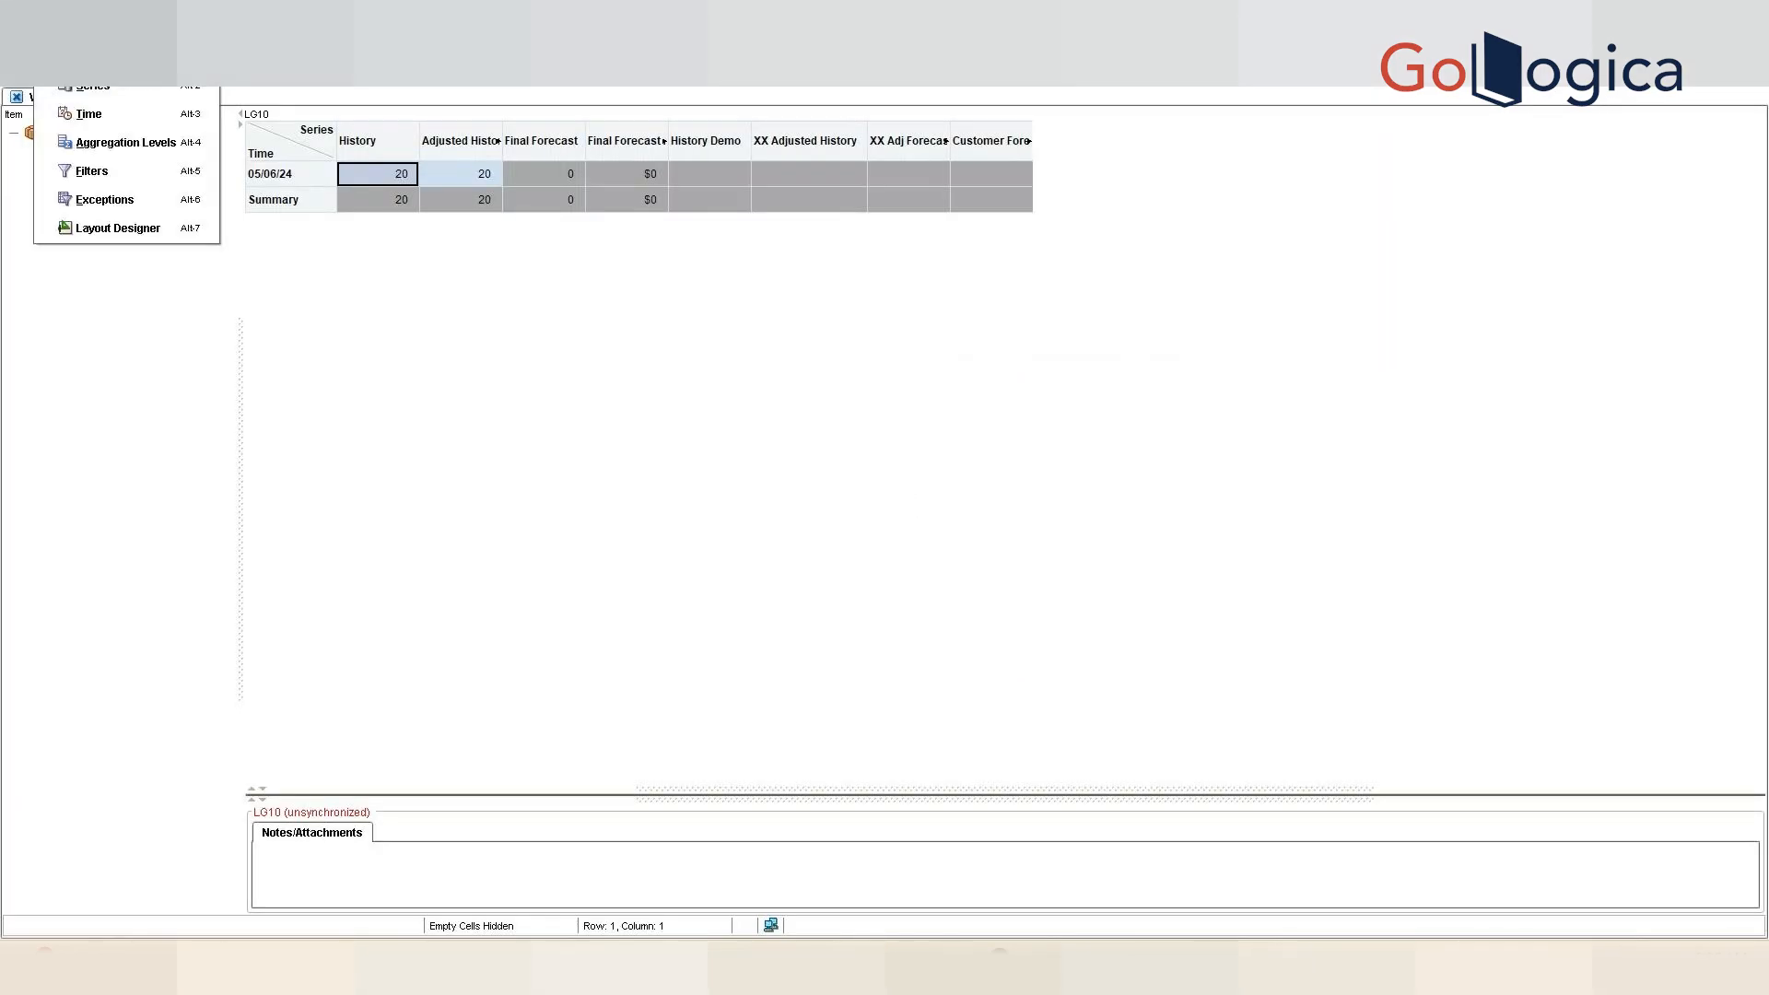
left_click(130, 181)
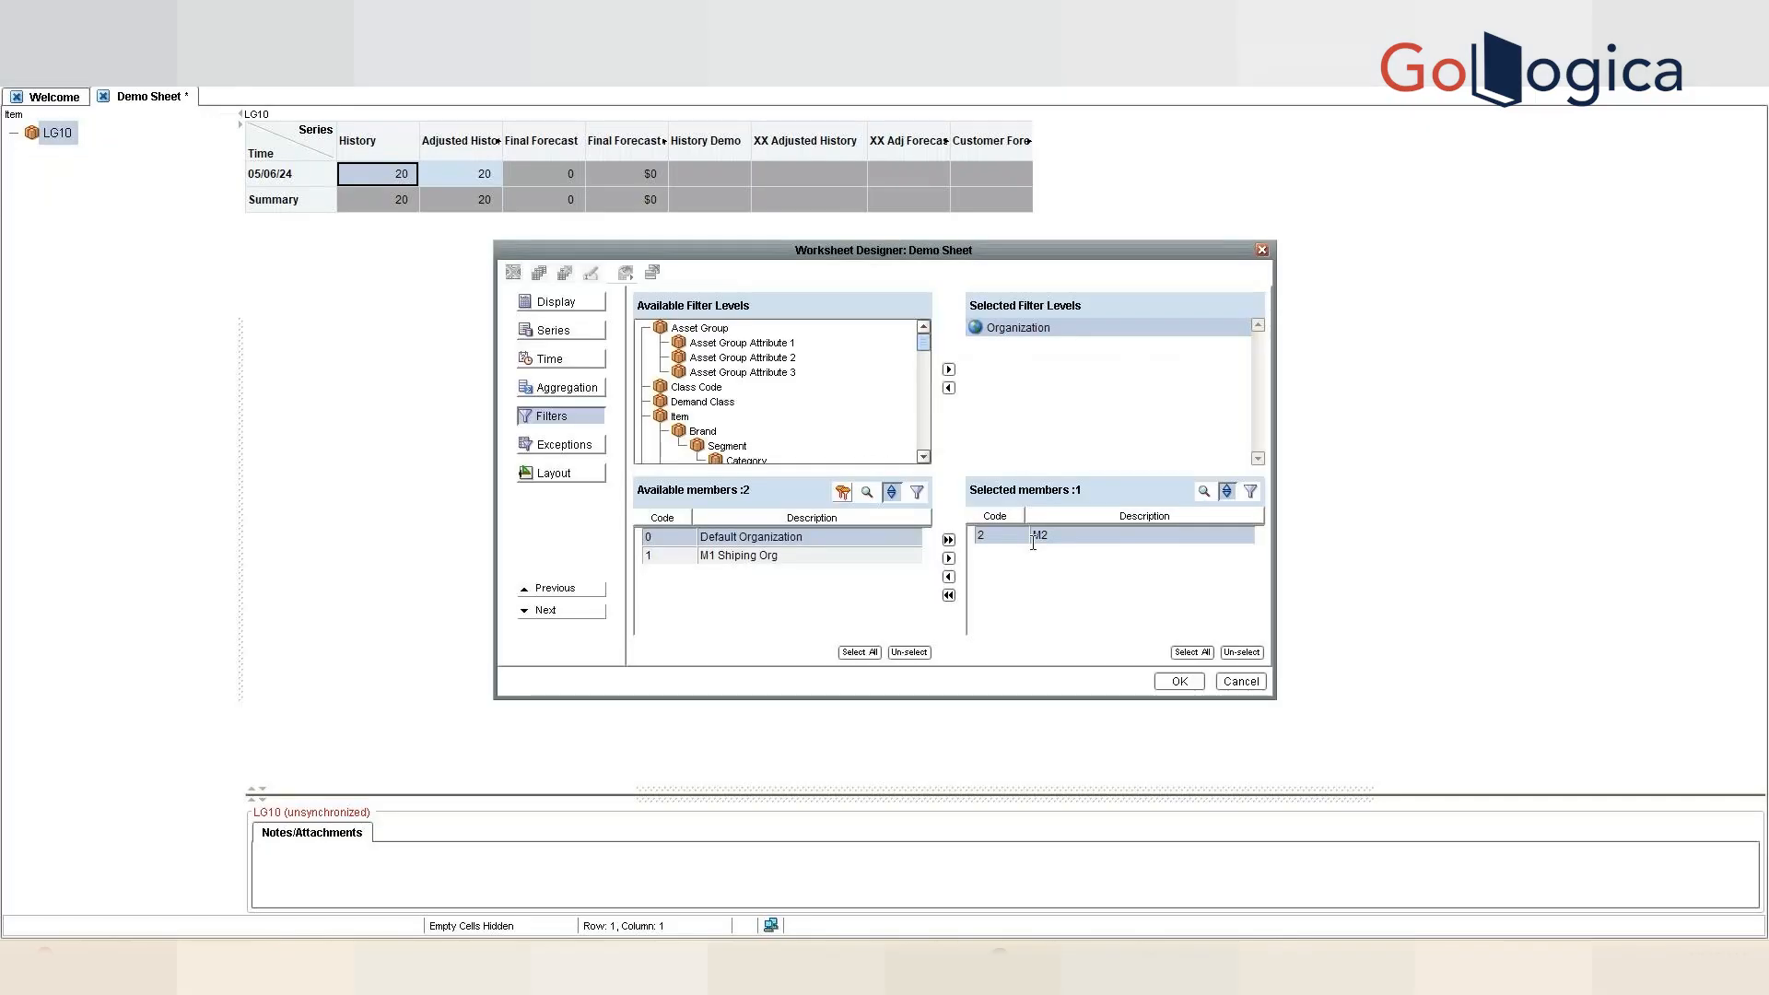
double_click(1036, 541)
left_click(1178, 681)
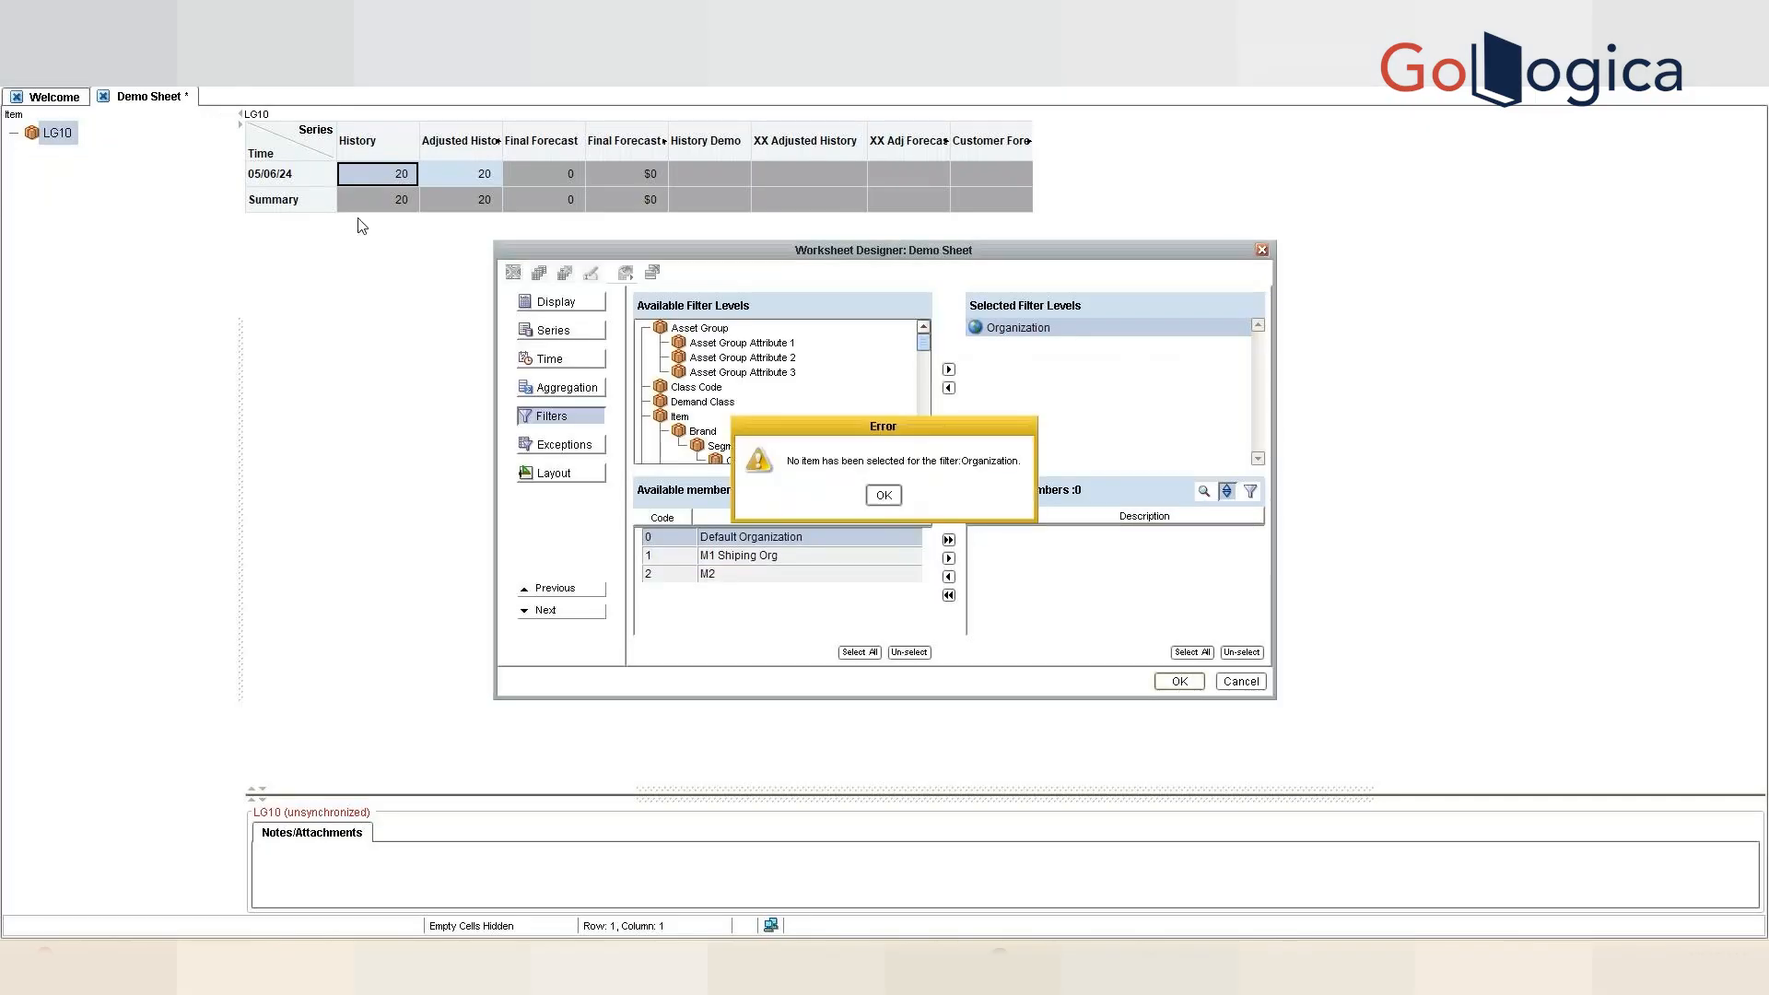
left_click(883, 494)
left_click(1044, 339)
key("Return")
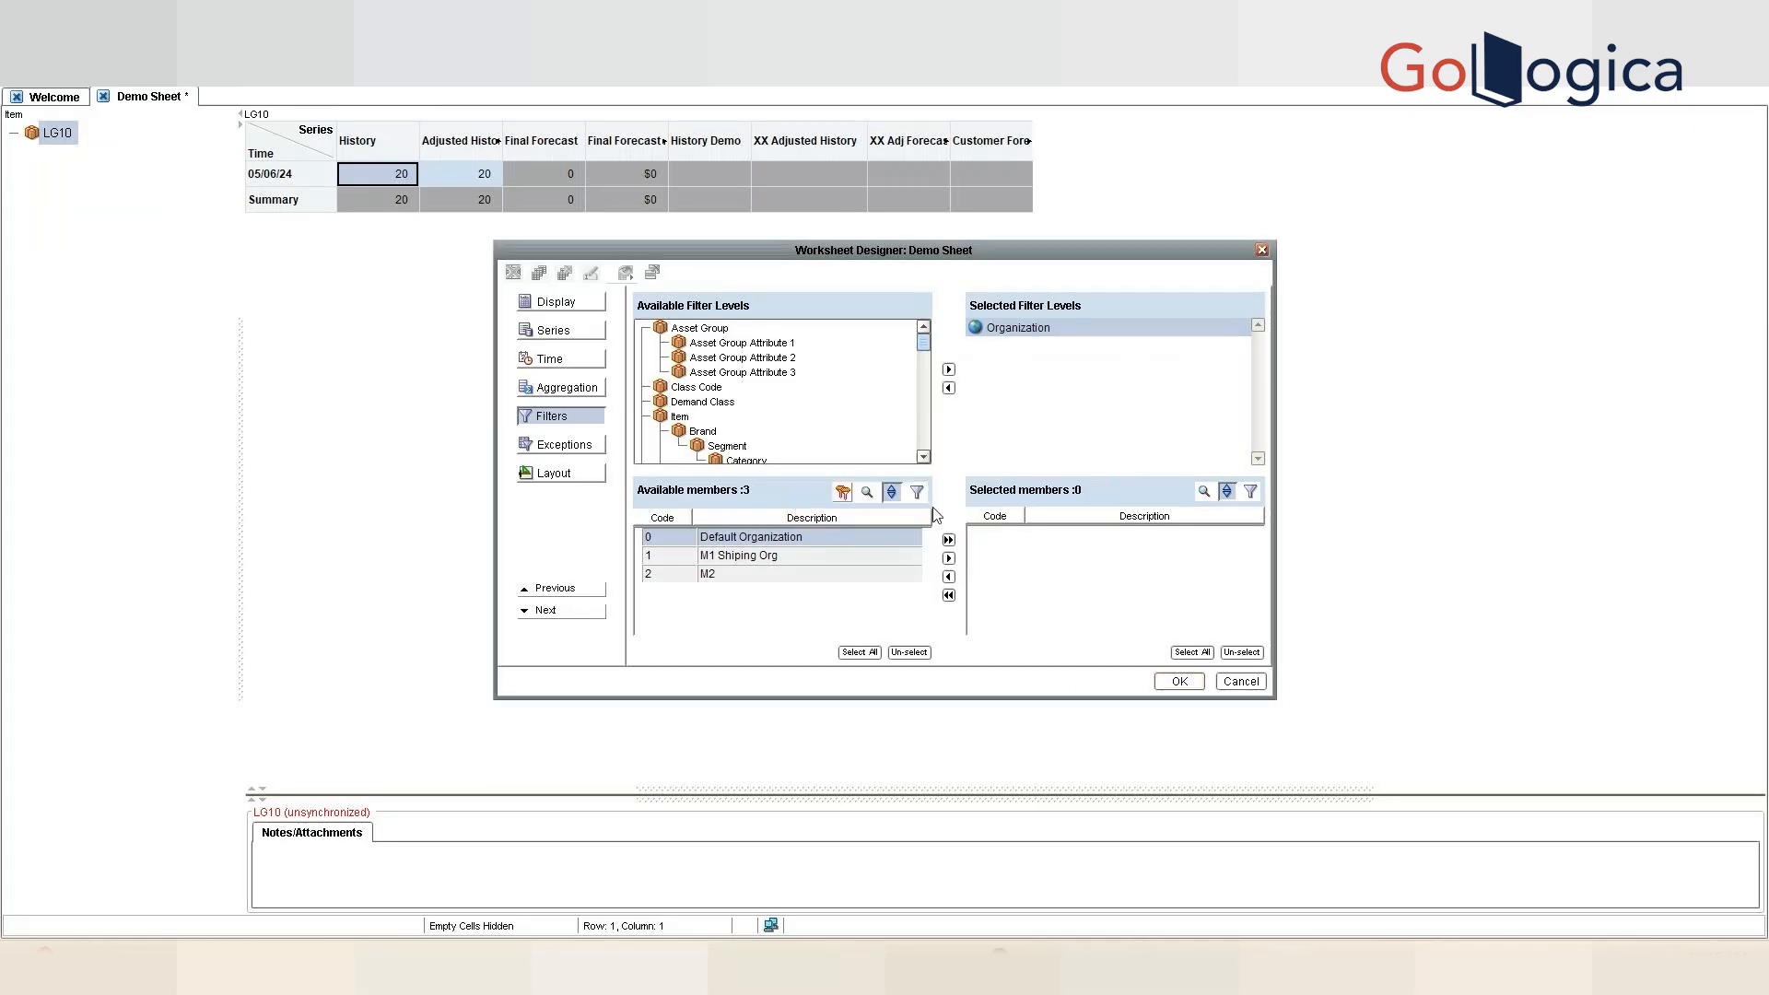
left_click(1179, 680)
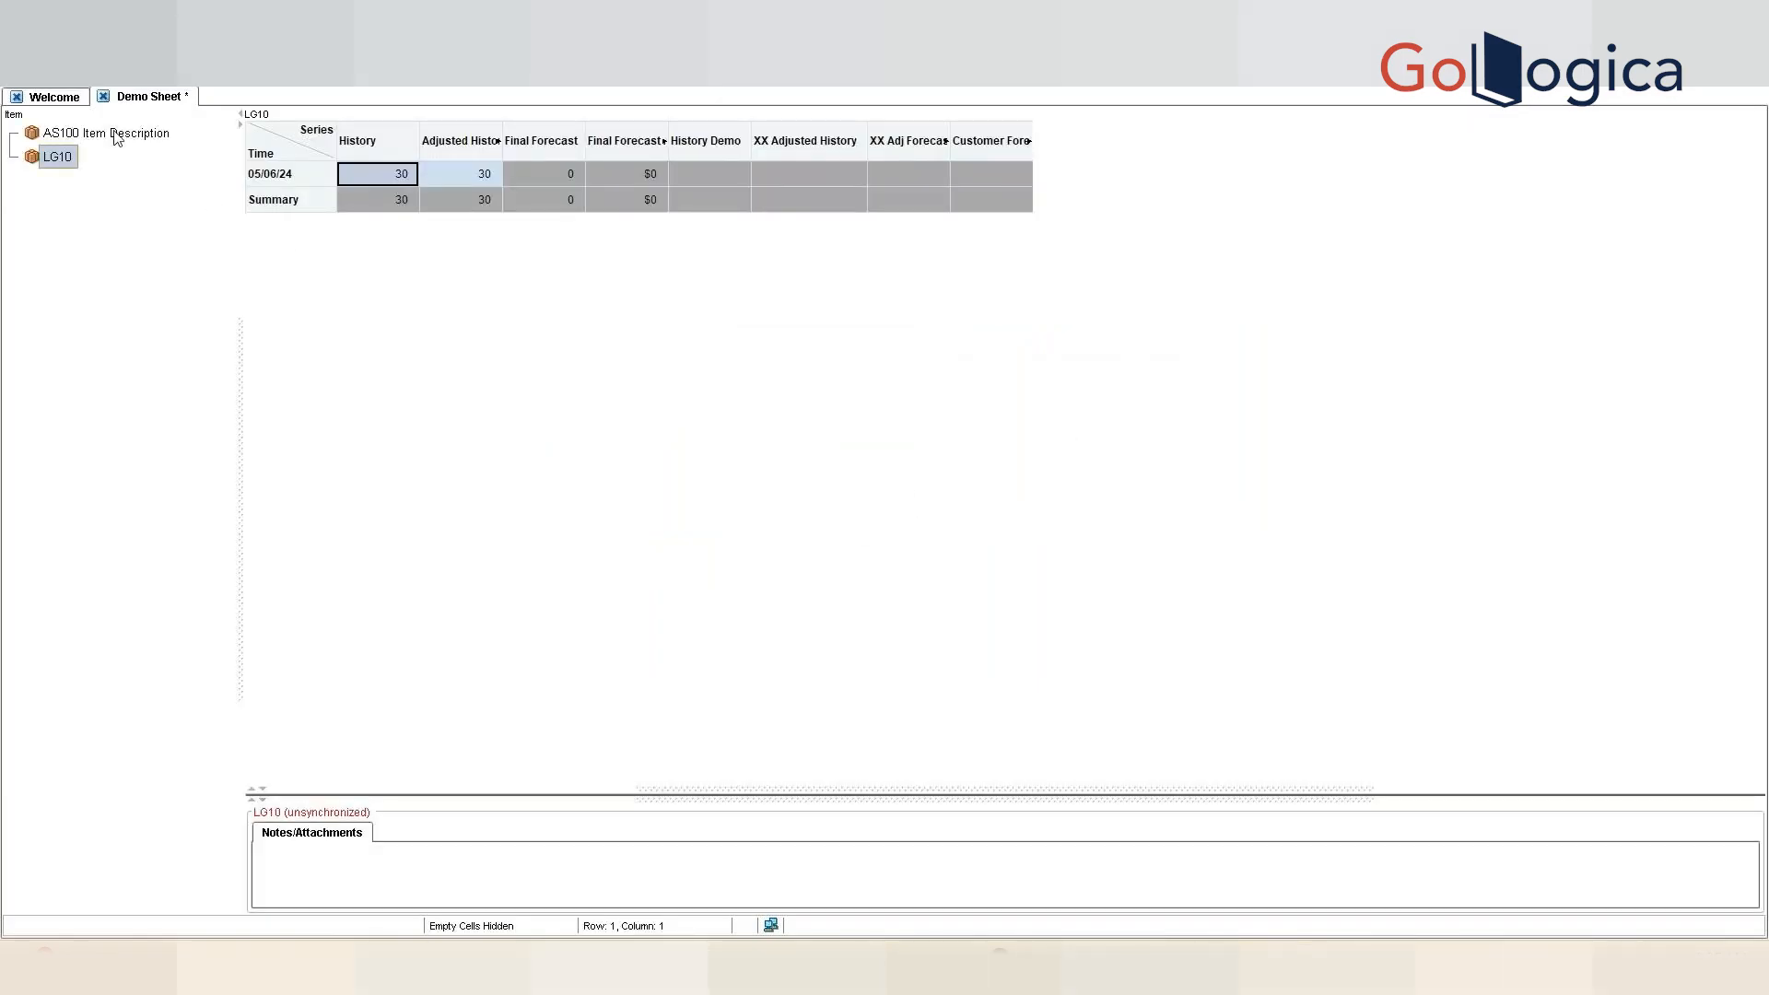
- Compare the worksheet data of AS100 Item Description and LG10
left_click(115, 136)
left_click(58, 157)
left_click(81, 139)
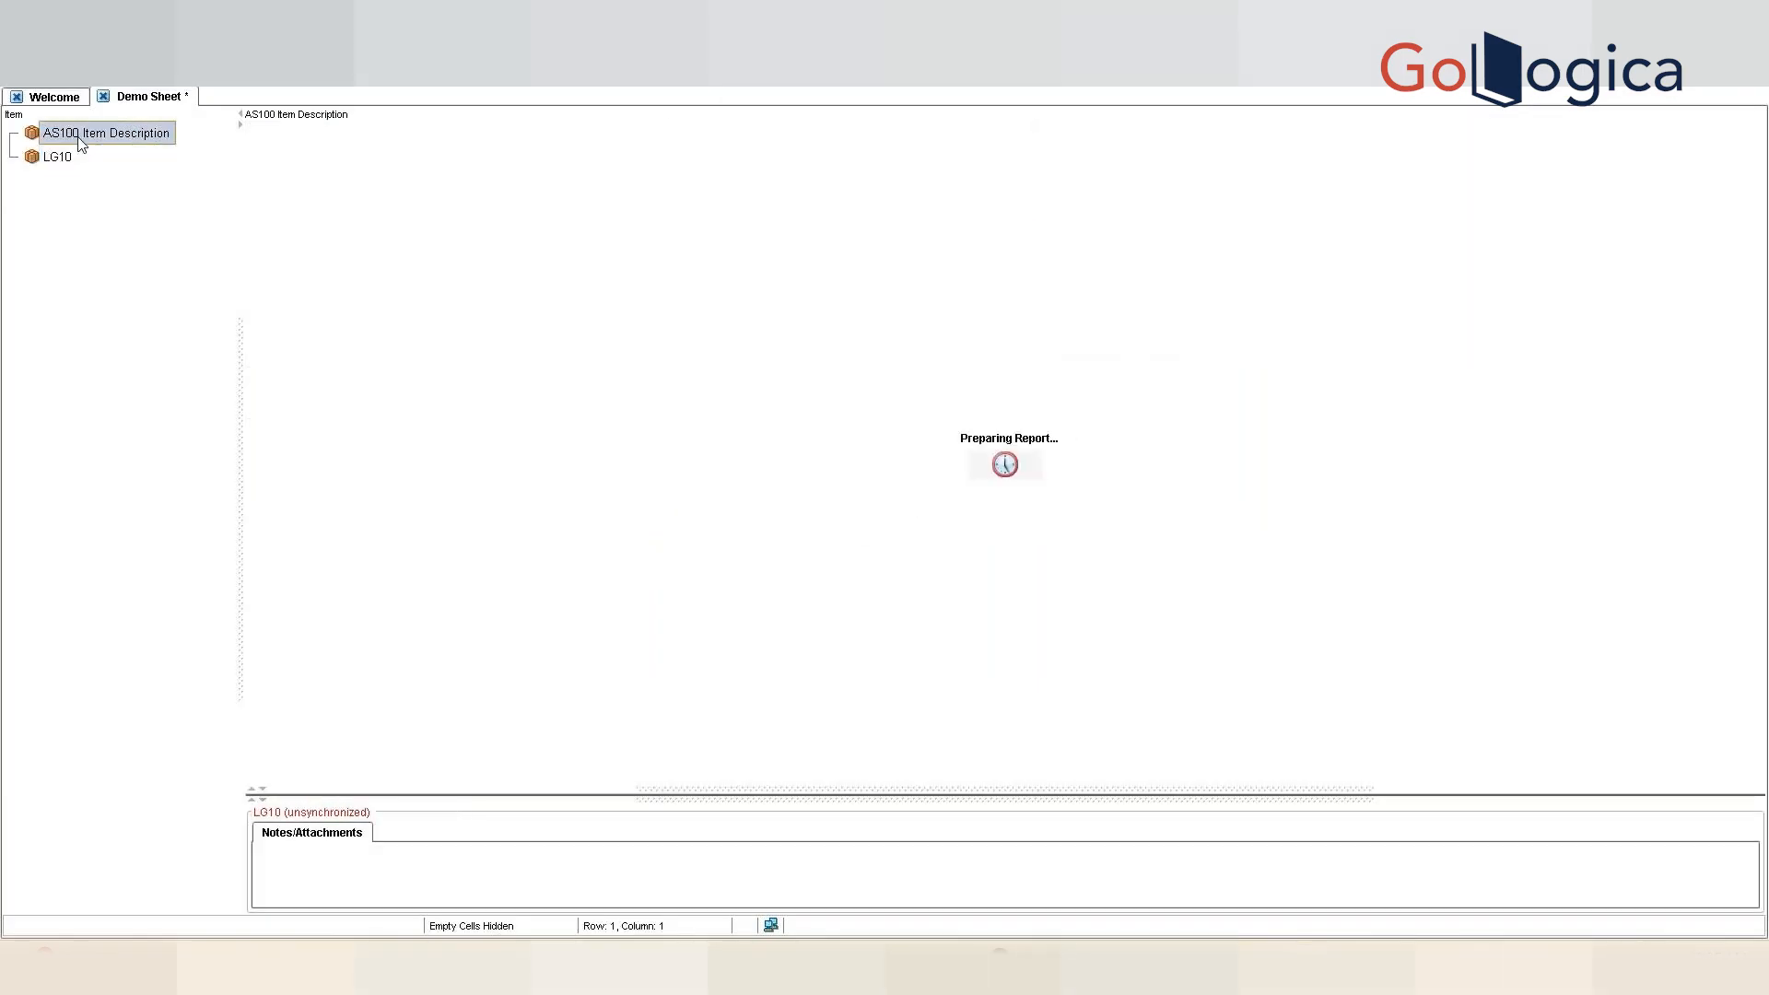
left_click(57, 157)
left_click(81, 135)
left_click(71, 158)
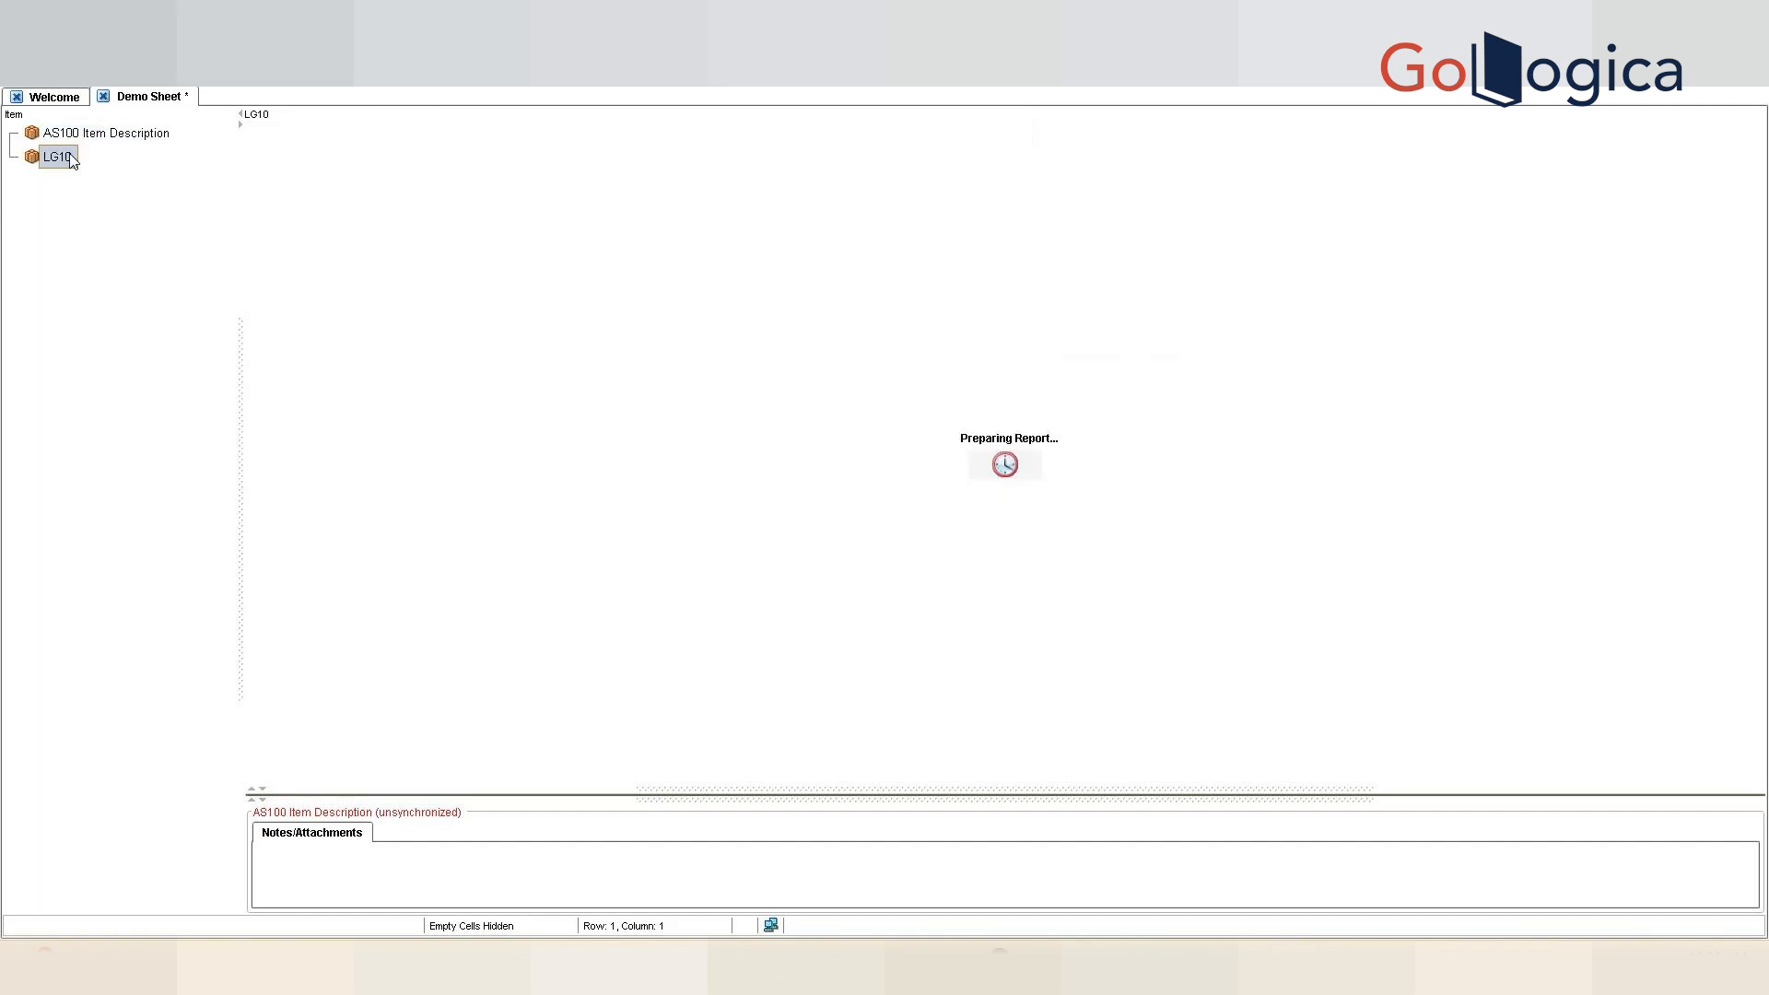
- Delete the History exception from Demo Sheet, apply the change and display the data for AS106 Item Description
left_click(61, 35)
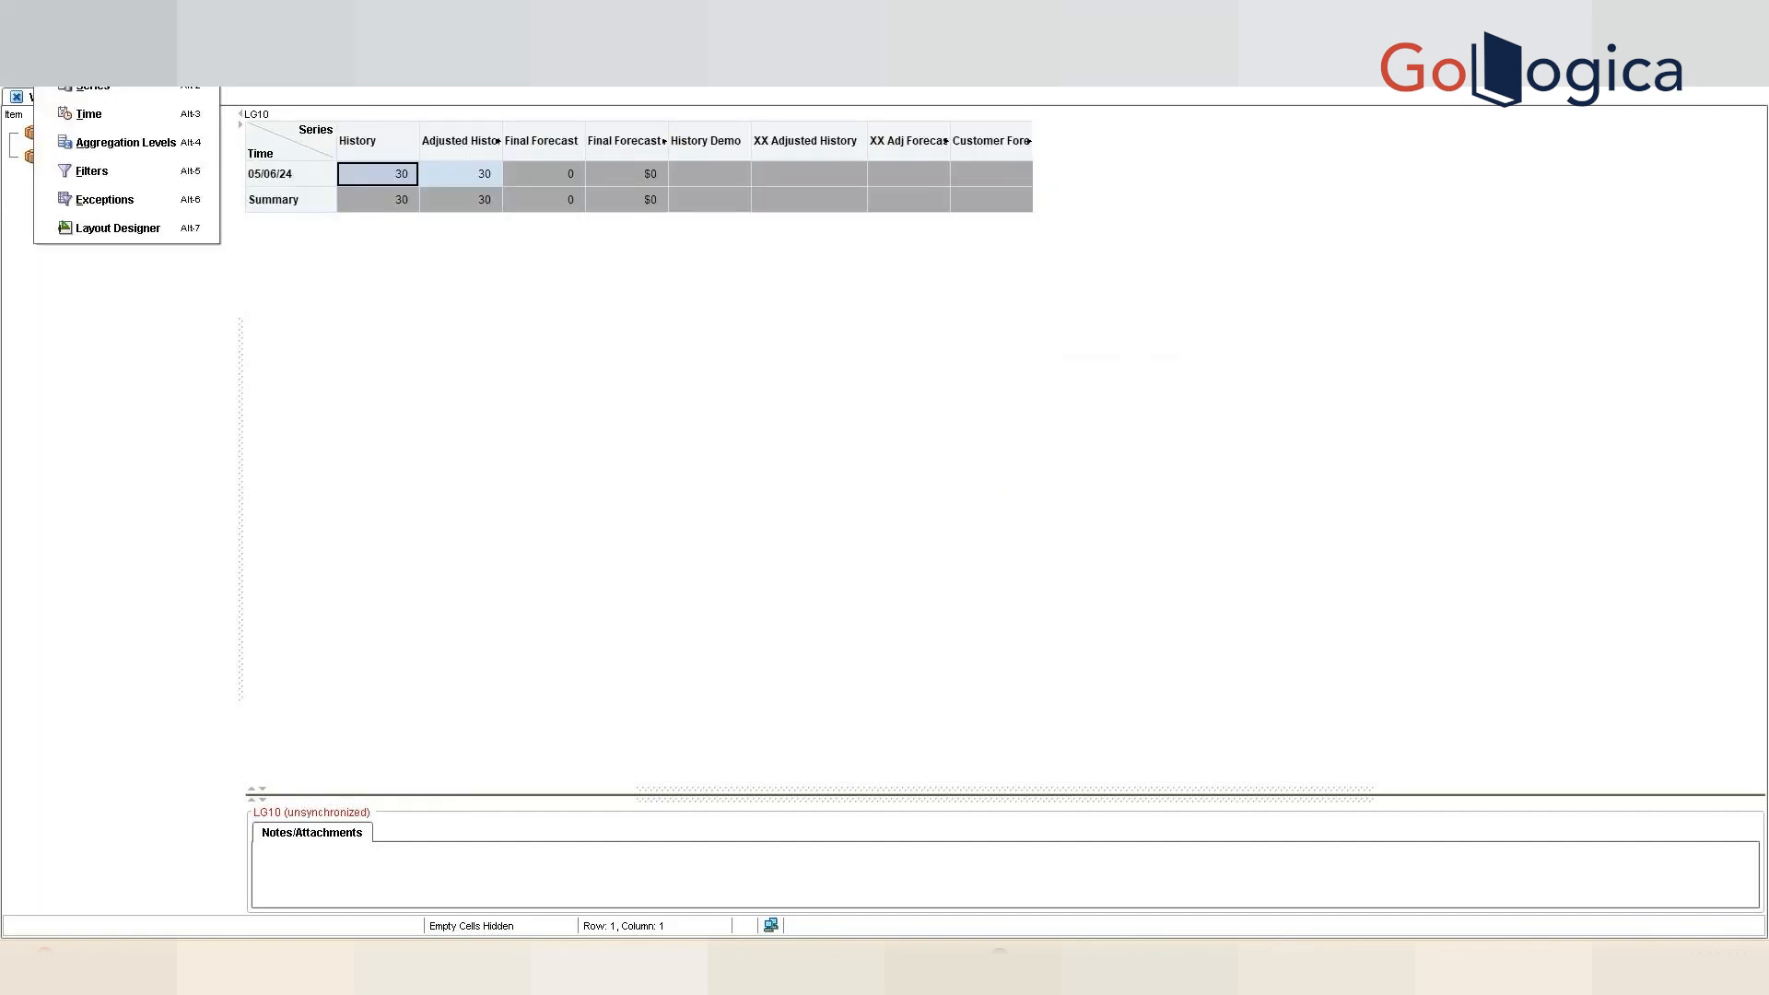
left_click(119, 199)
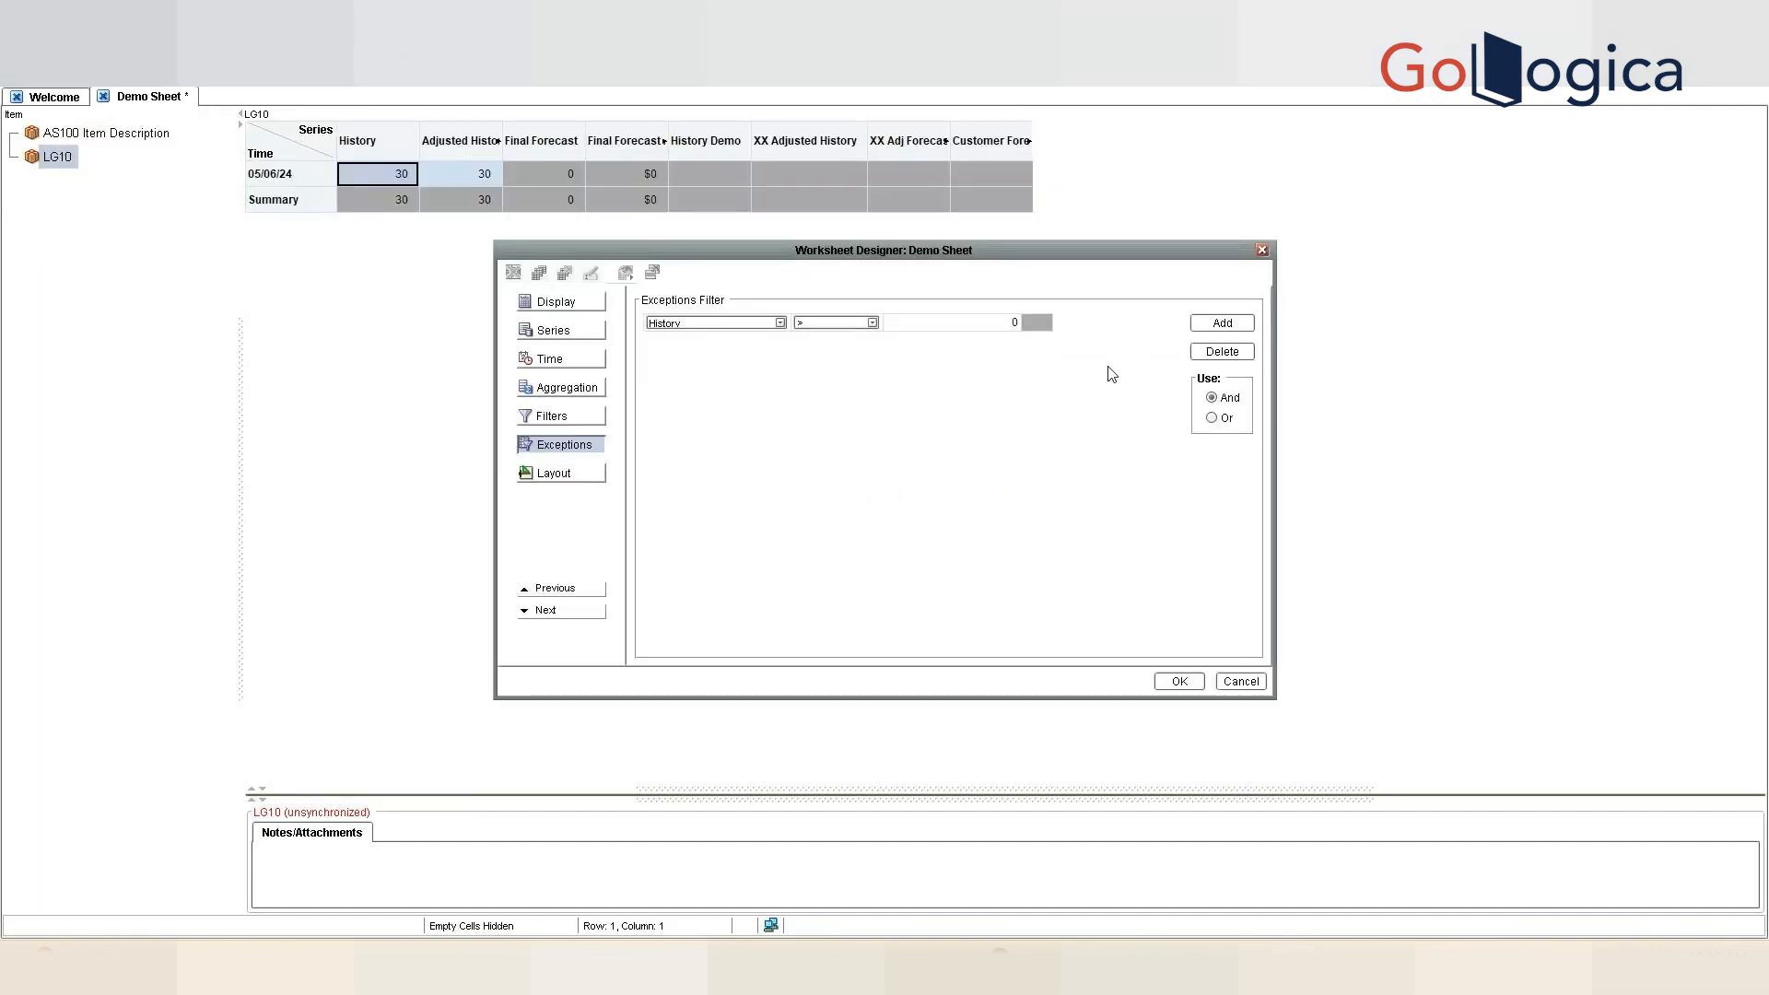
left_click(1216, 355)
left_click(1176, 681)
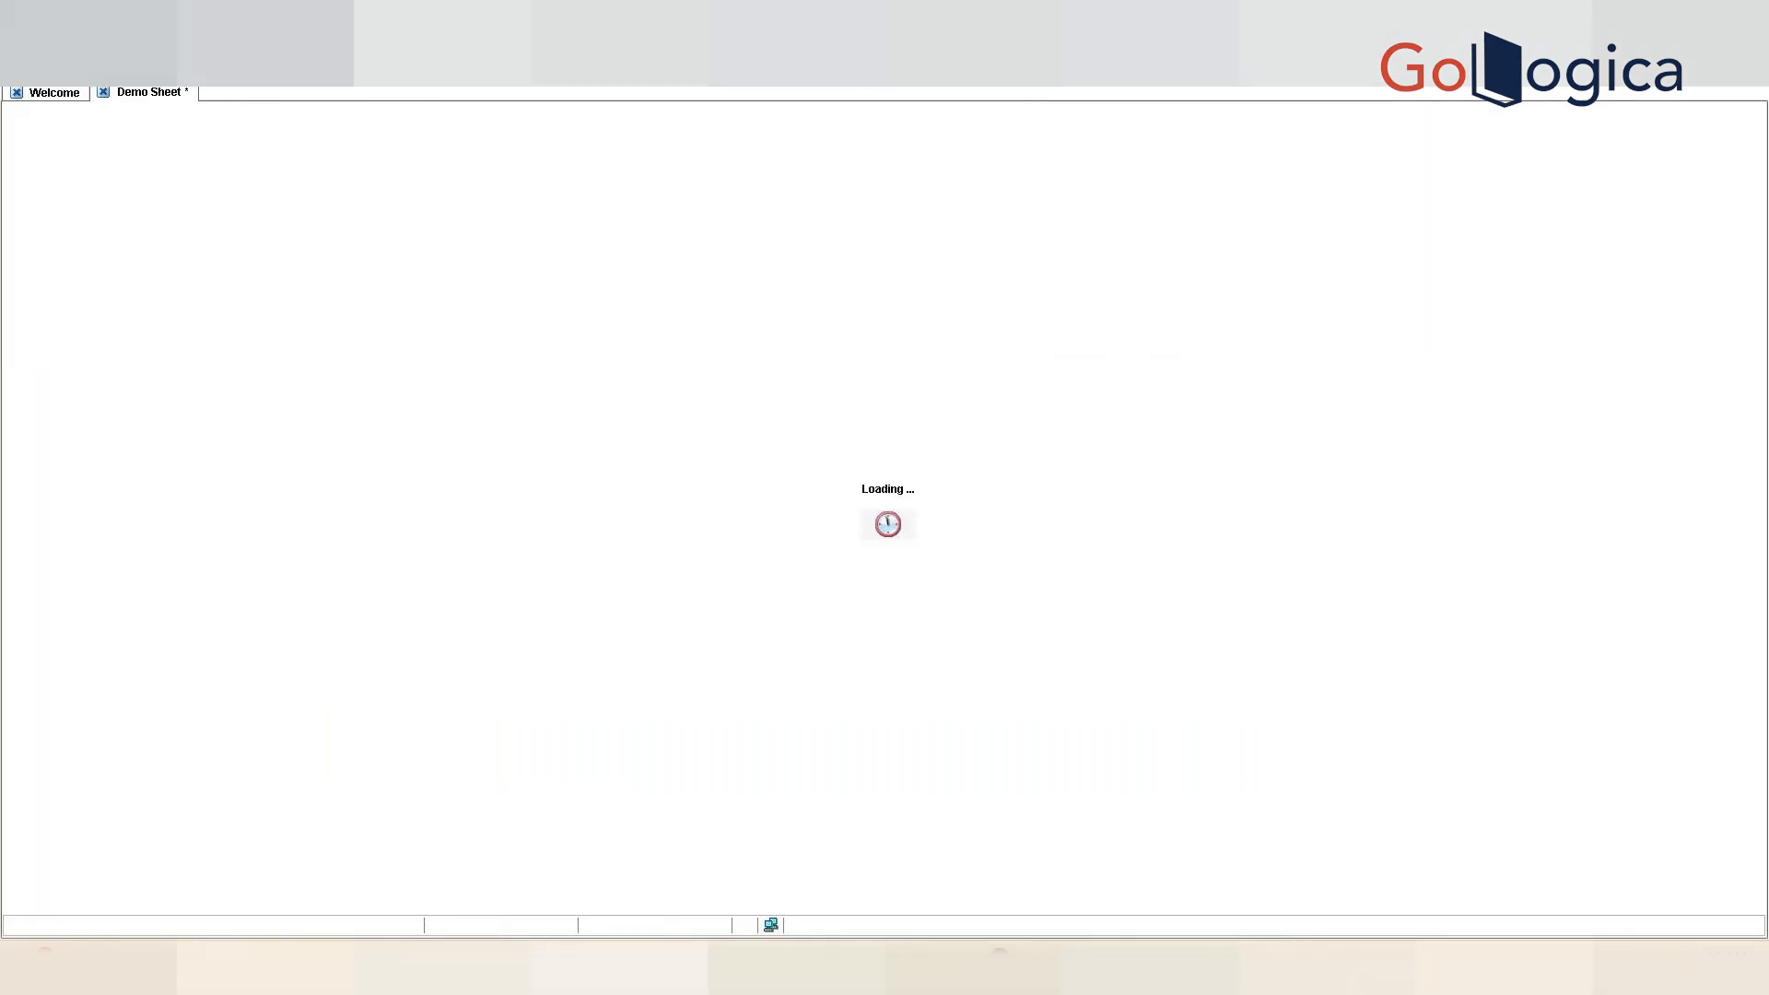
left_click(103, 158)
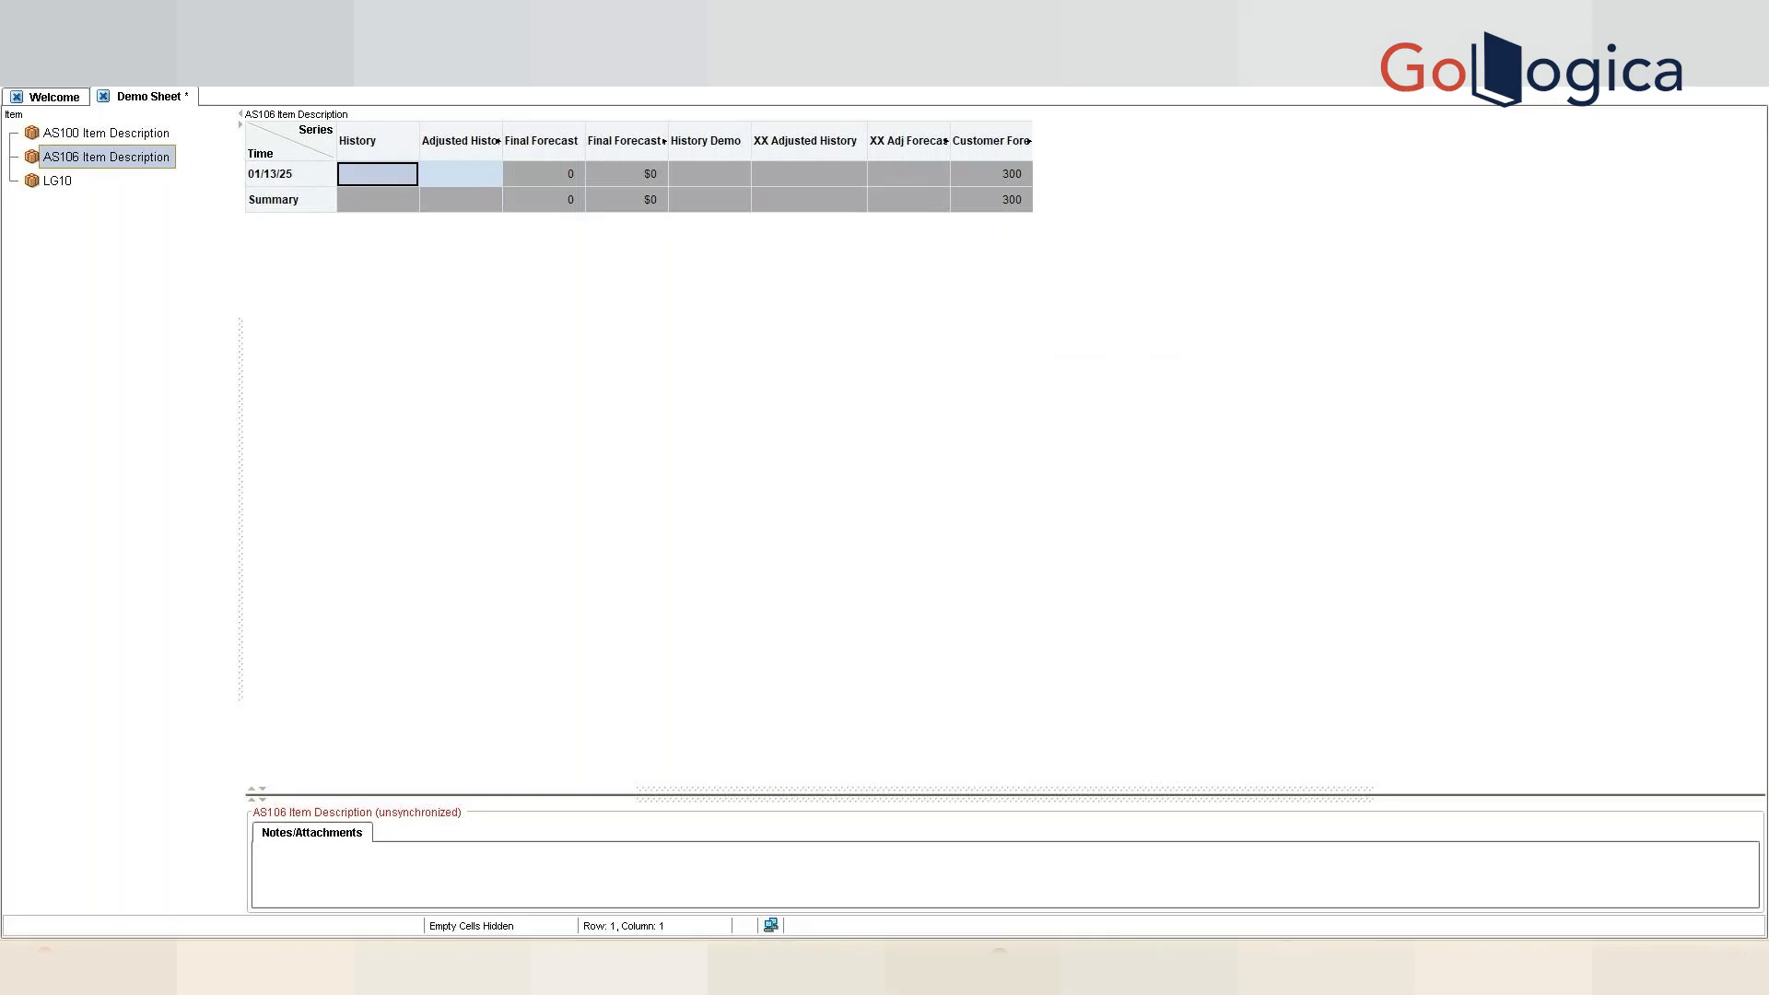
- Rearrange Demo Sheet's layout with Item and Series on the row axis and Time across the columns, and apply it
left_click(57, 33)
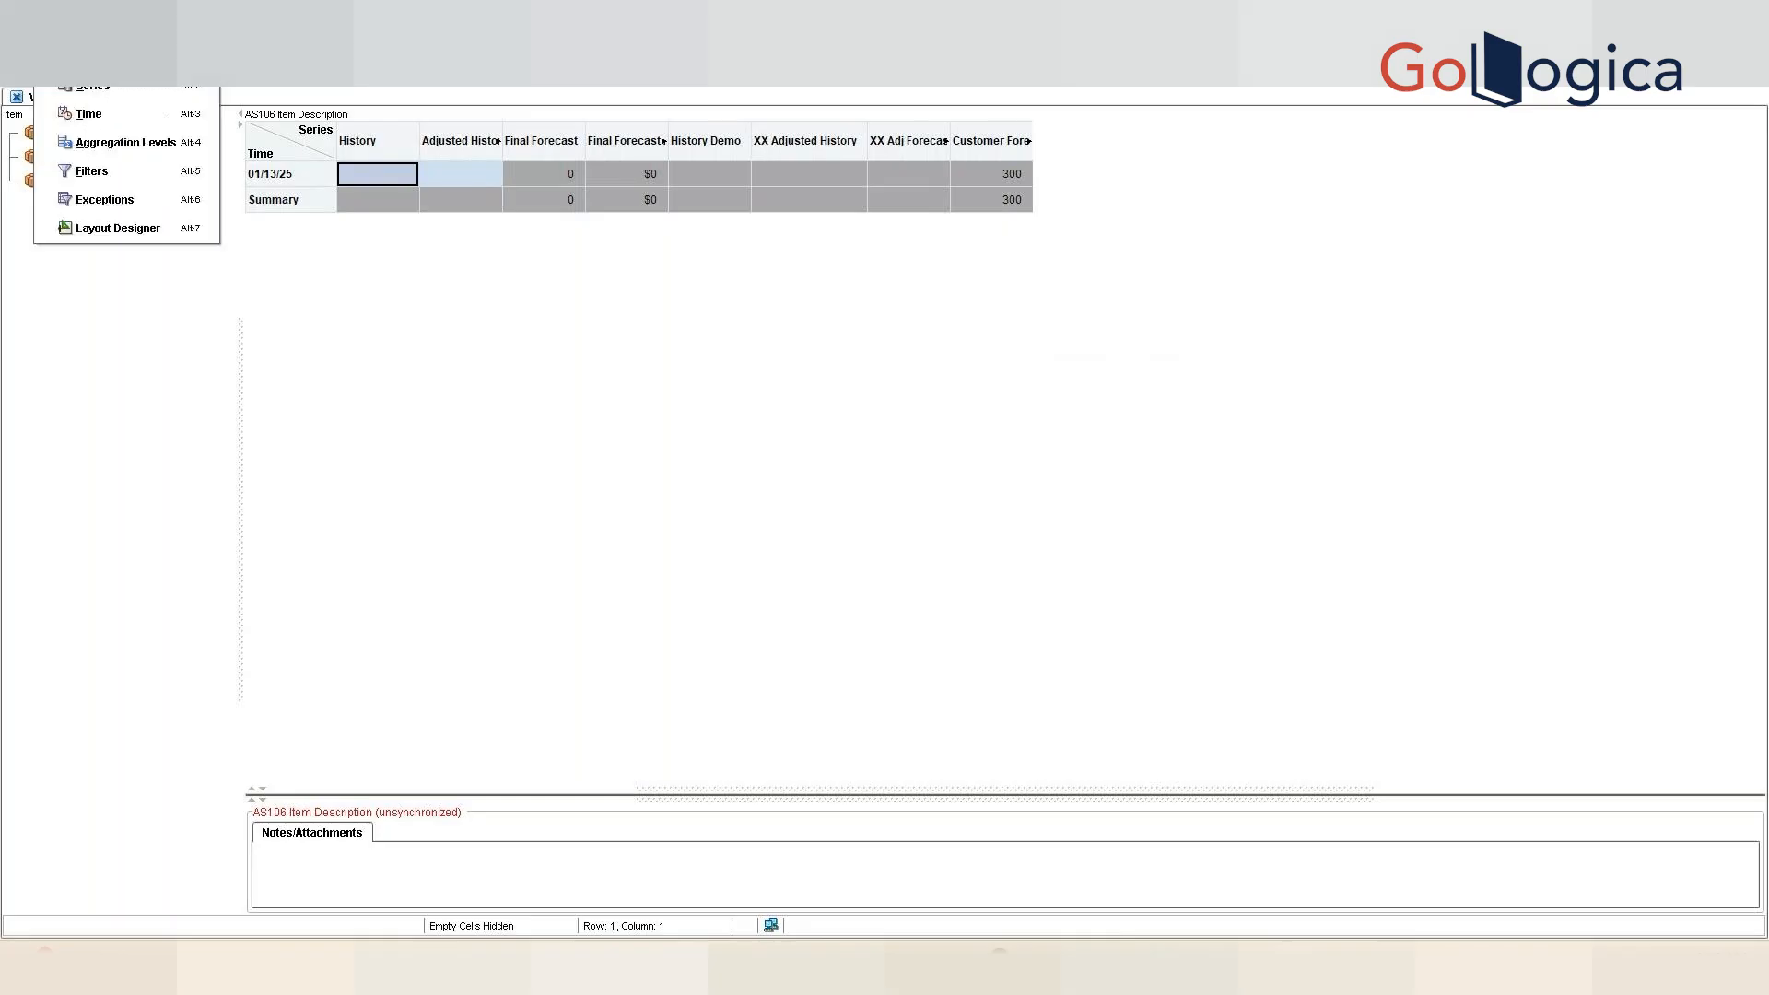
left_click(118, 227)
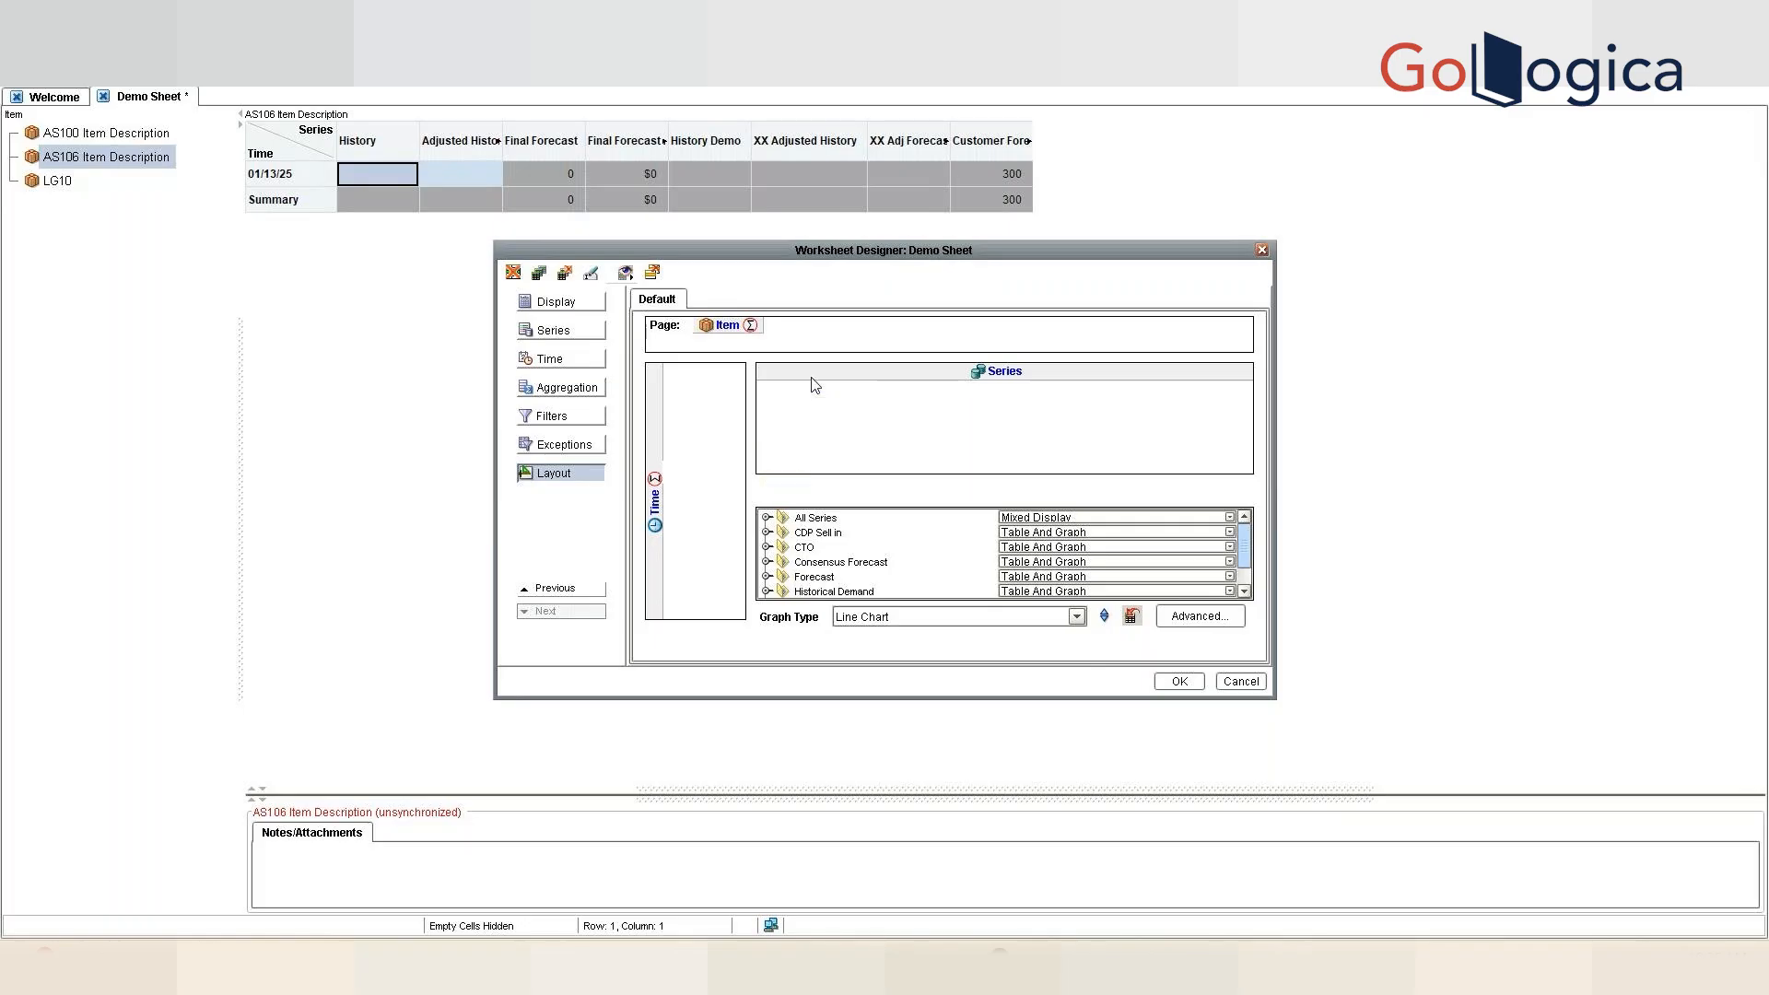
left_click_drag(814, 385, 869, 382)
left_click_drag(822, 373, 720, 440)
left_click(1182, 682)
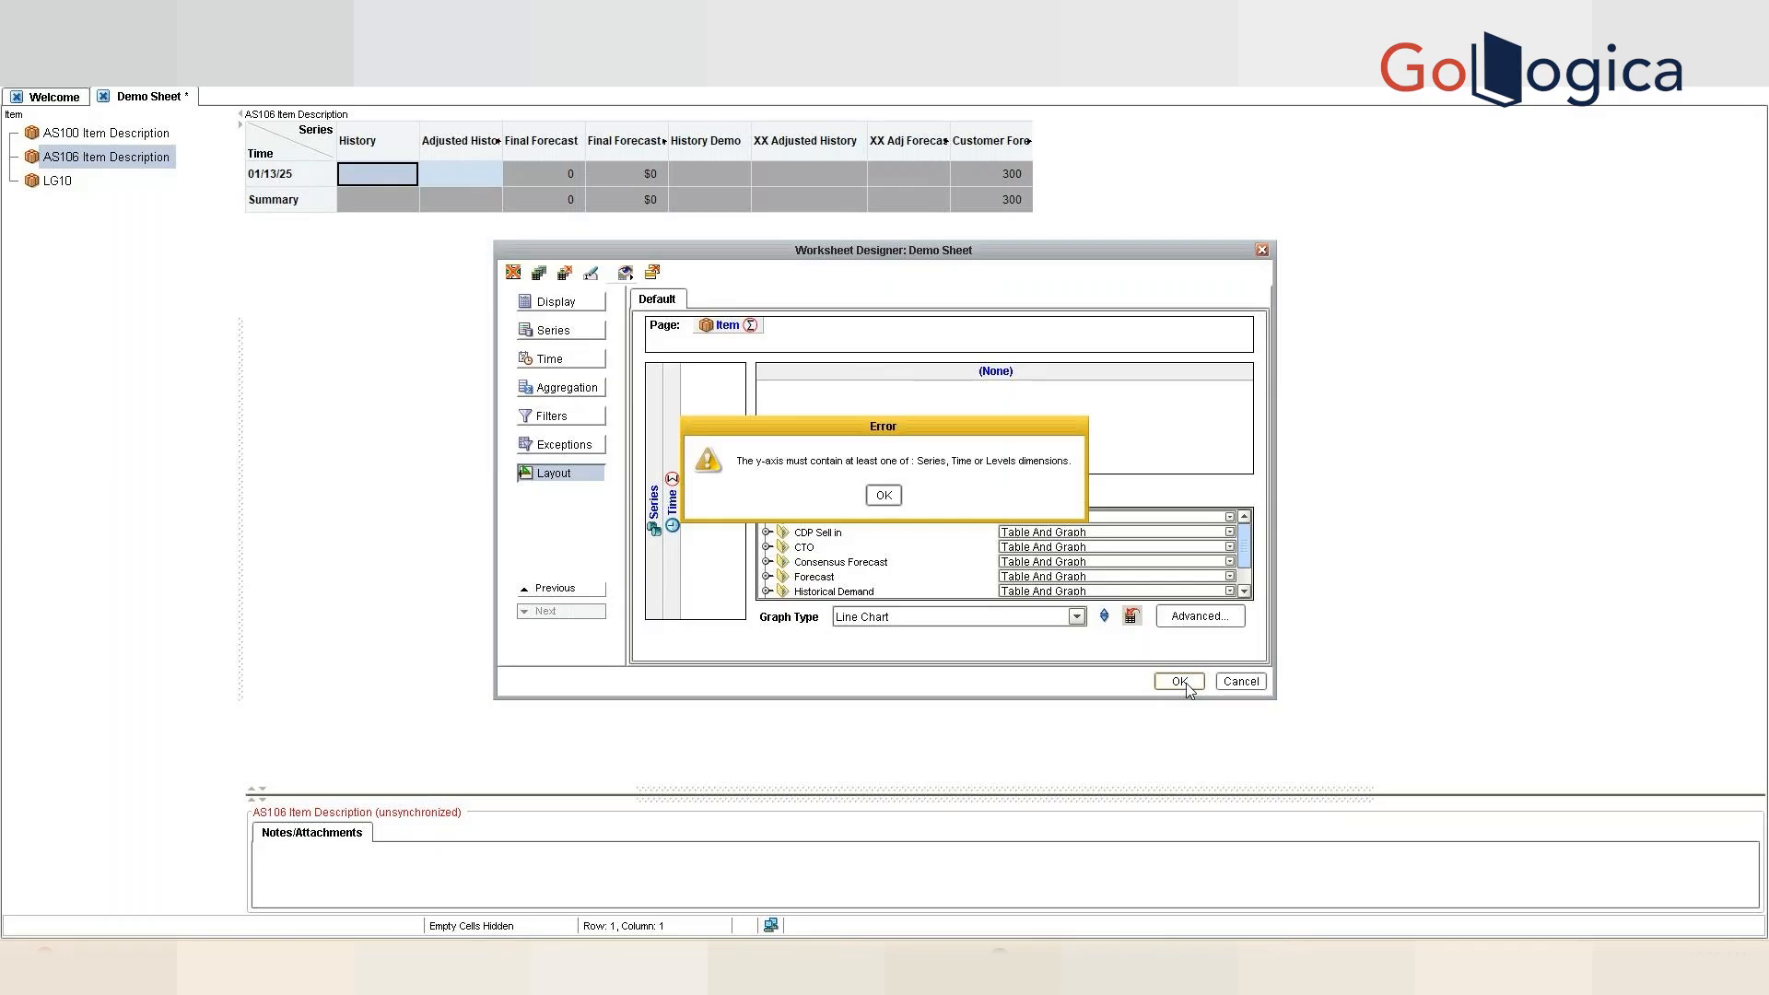
left_click(883, 495)
left_click_drag(672, 497, 811, 384)
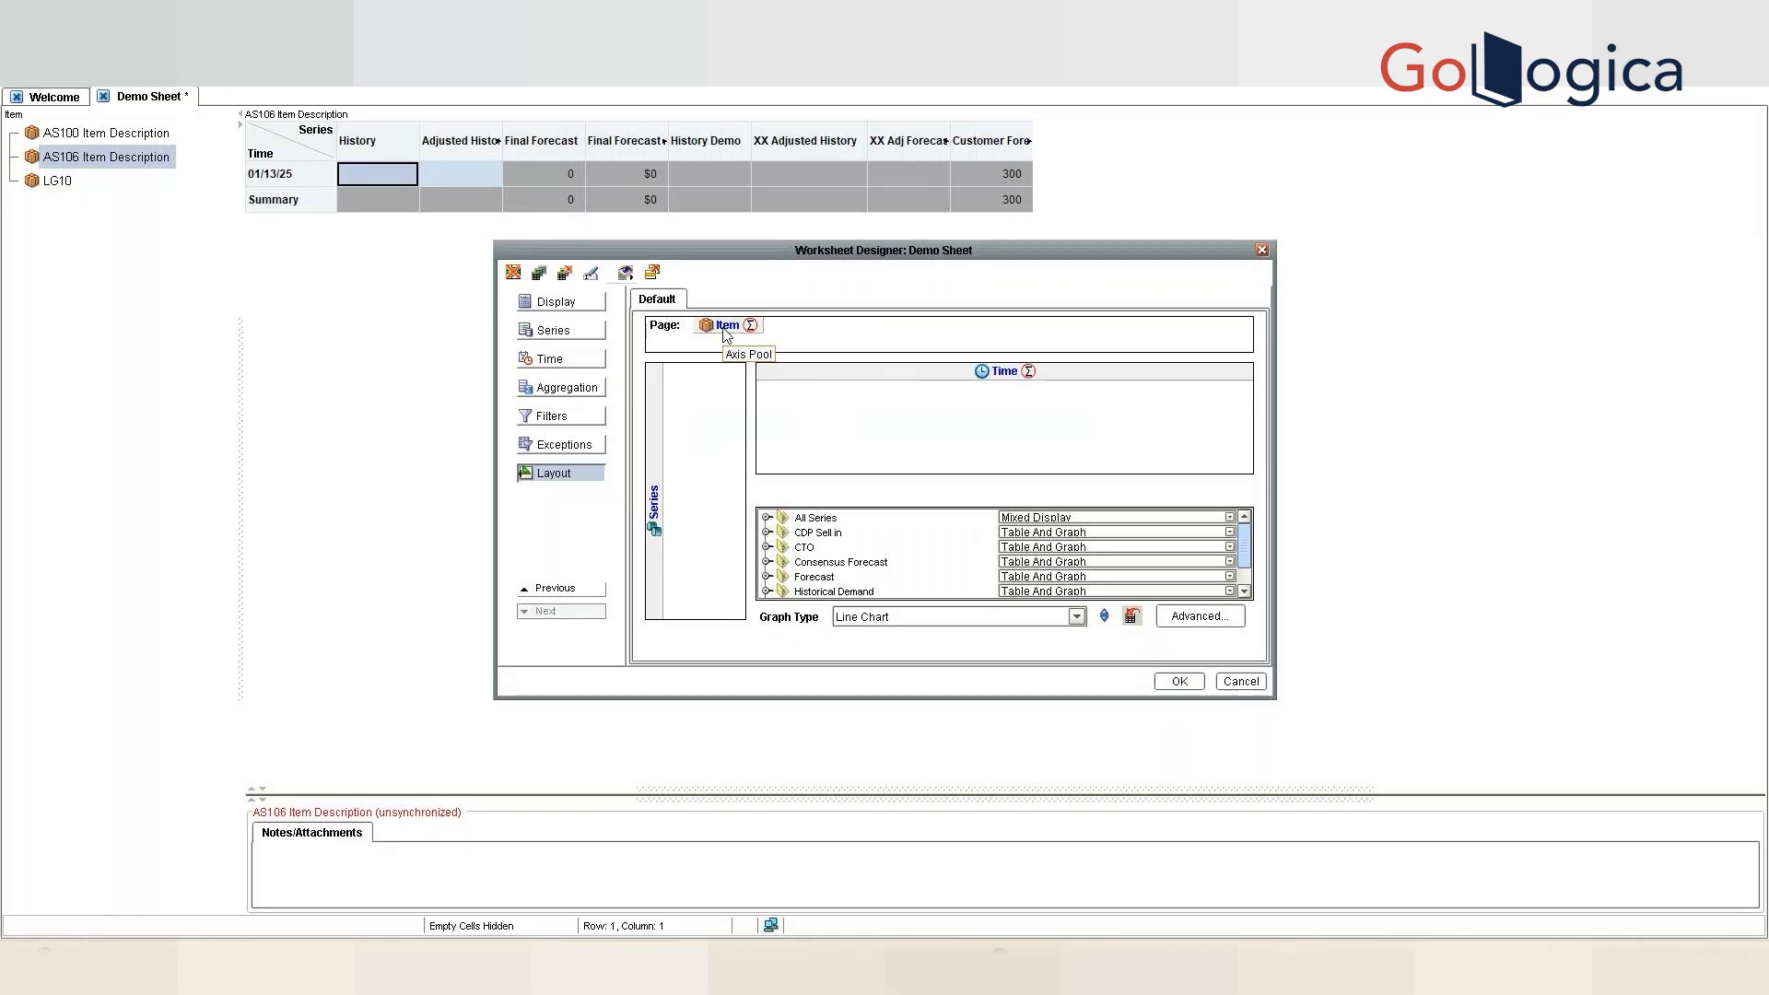
left_click_drag(652, 455, 652, 456)
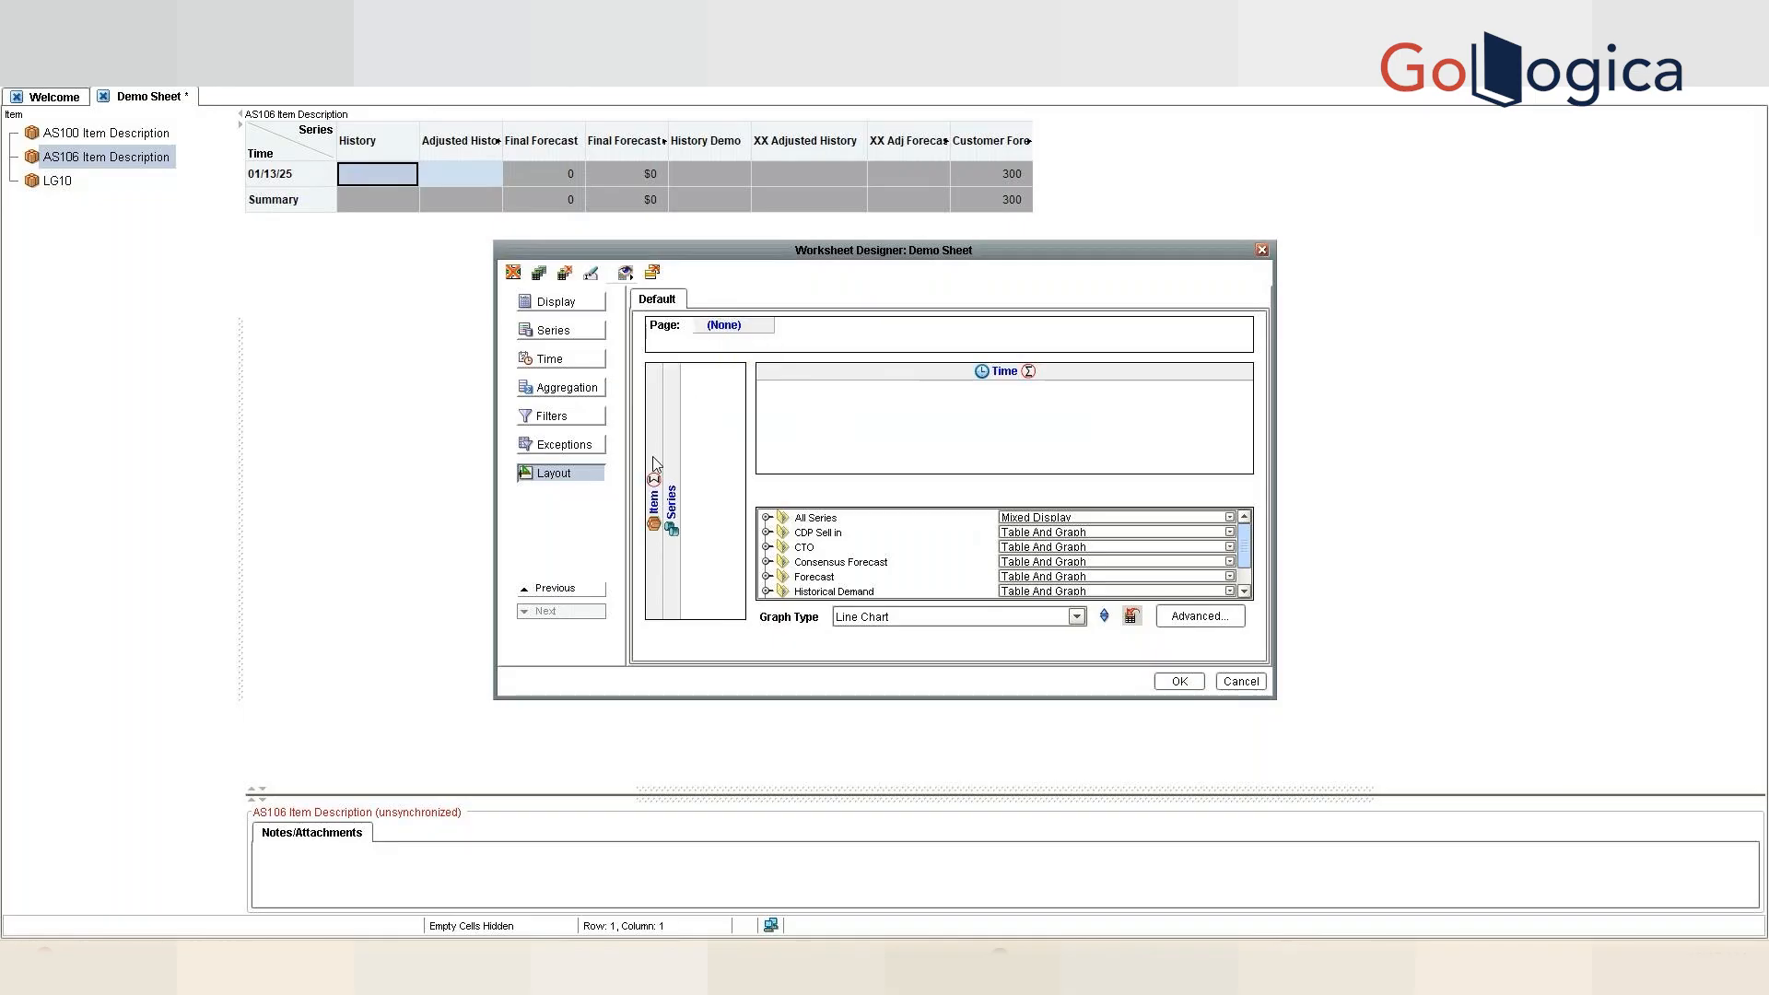
left_click(1200, 691)
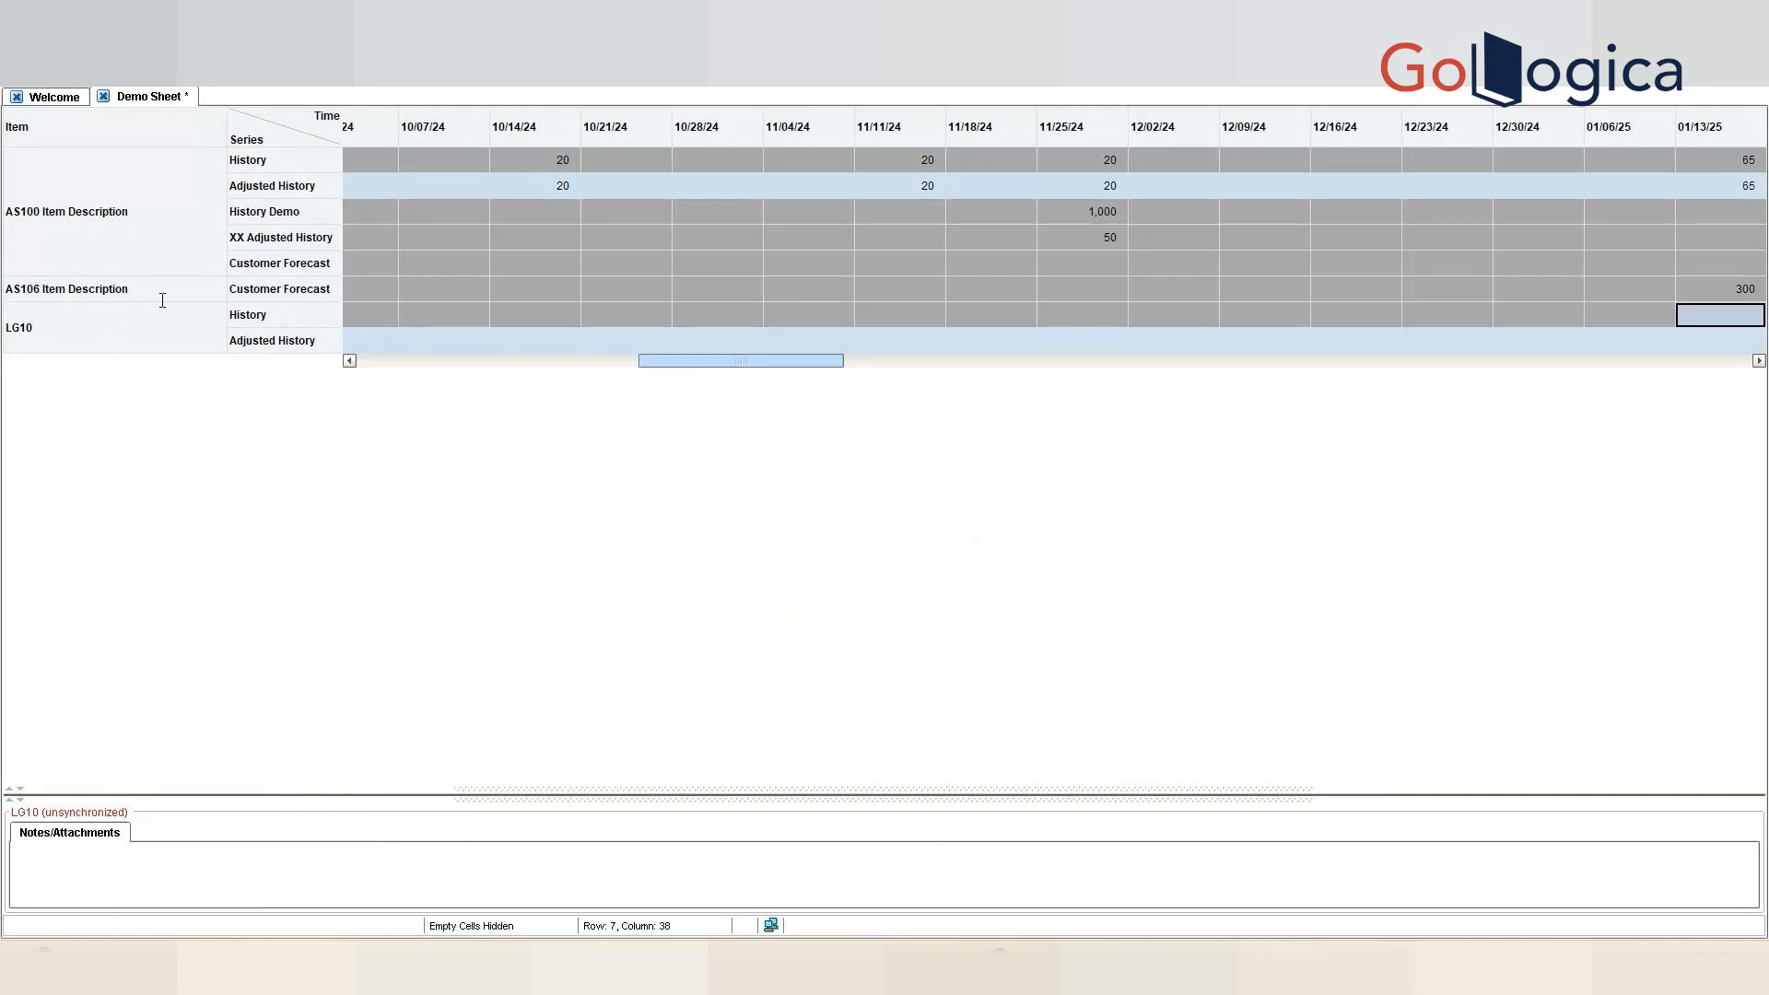
- Move Item from the row axis back to the Page area in Demo Sheet's layout
left_click(57, 39)
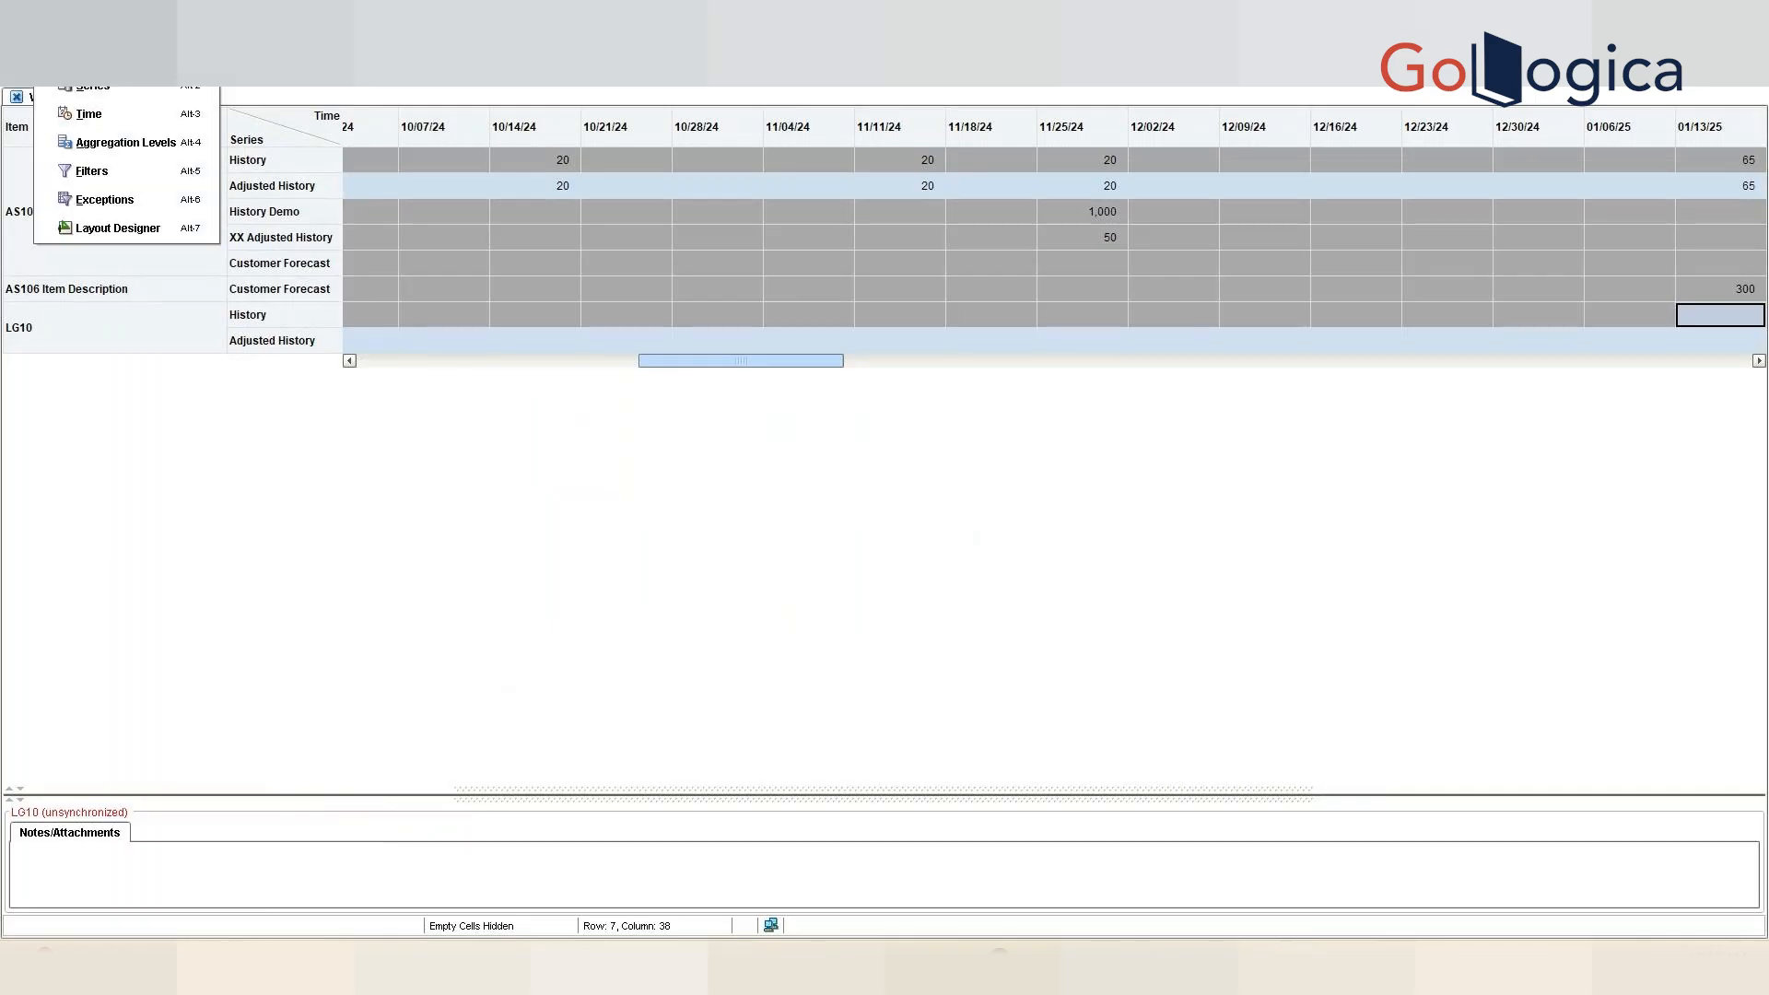
left_click(142, 228)
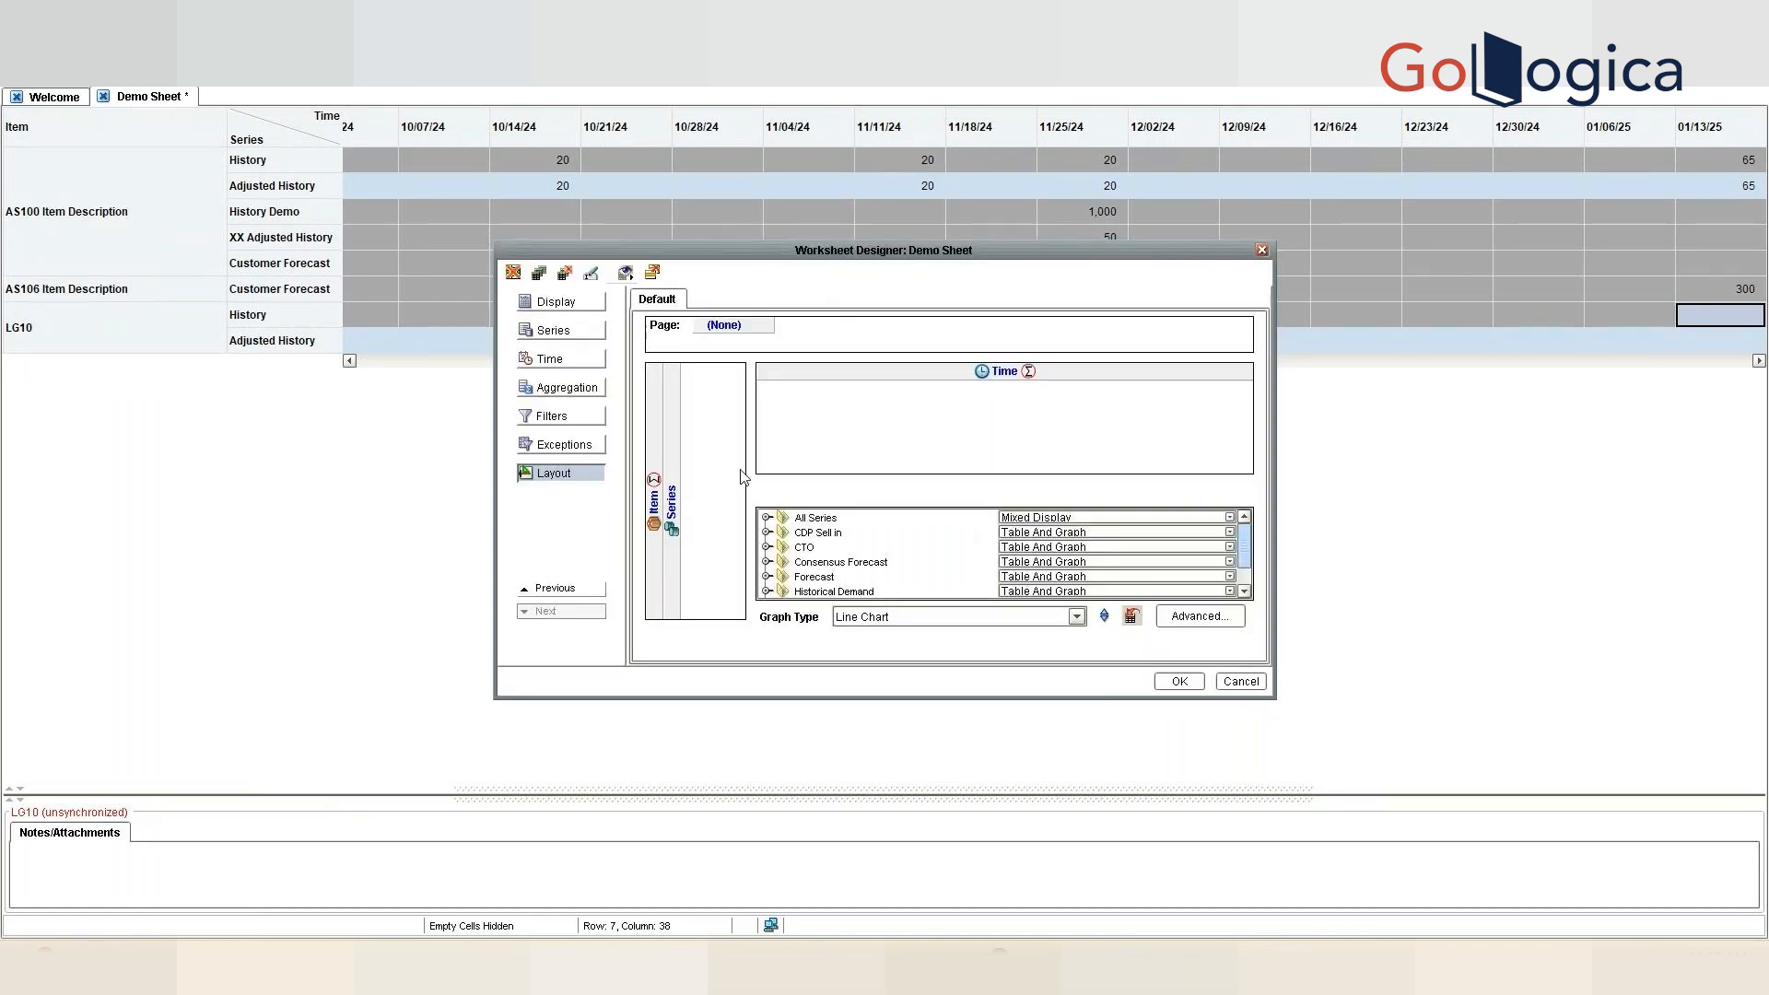
left_click_drag(651, 479, 746, 341)
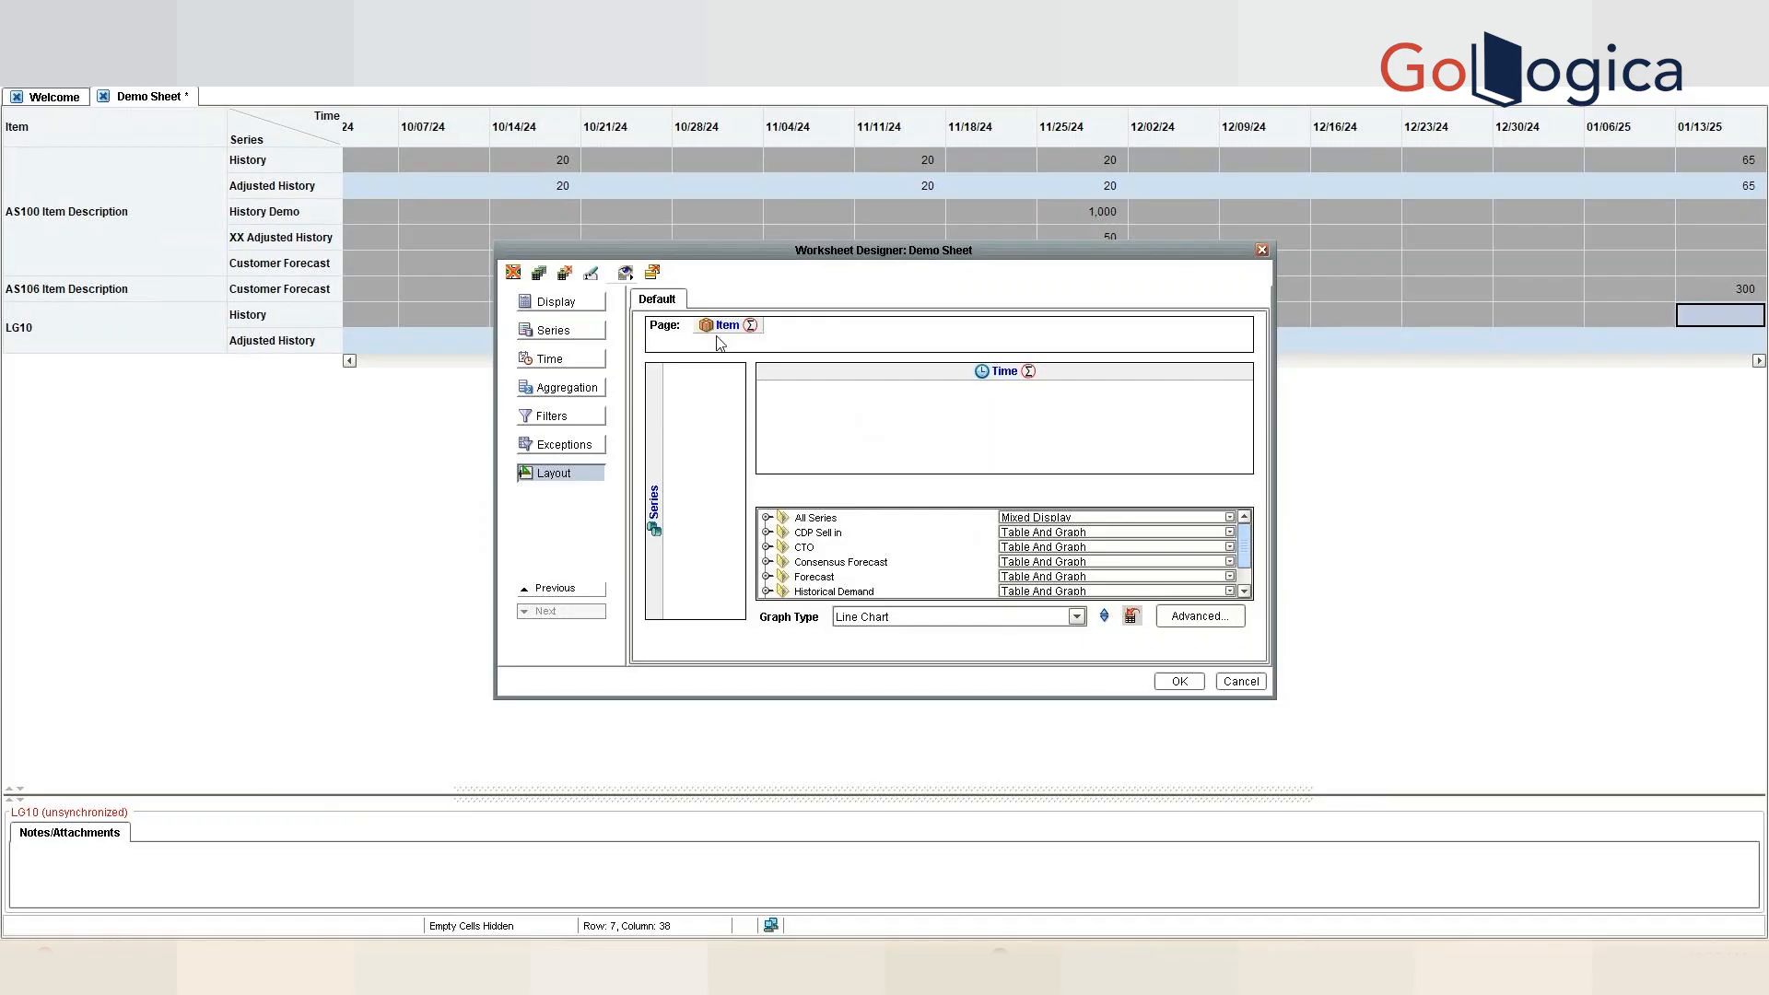
- Set the History series to display as Table only in Demo Sheet's layout, and apply the change
left_click(765, 518)
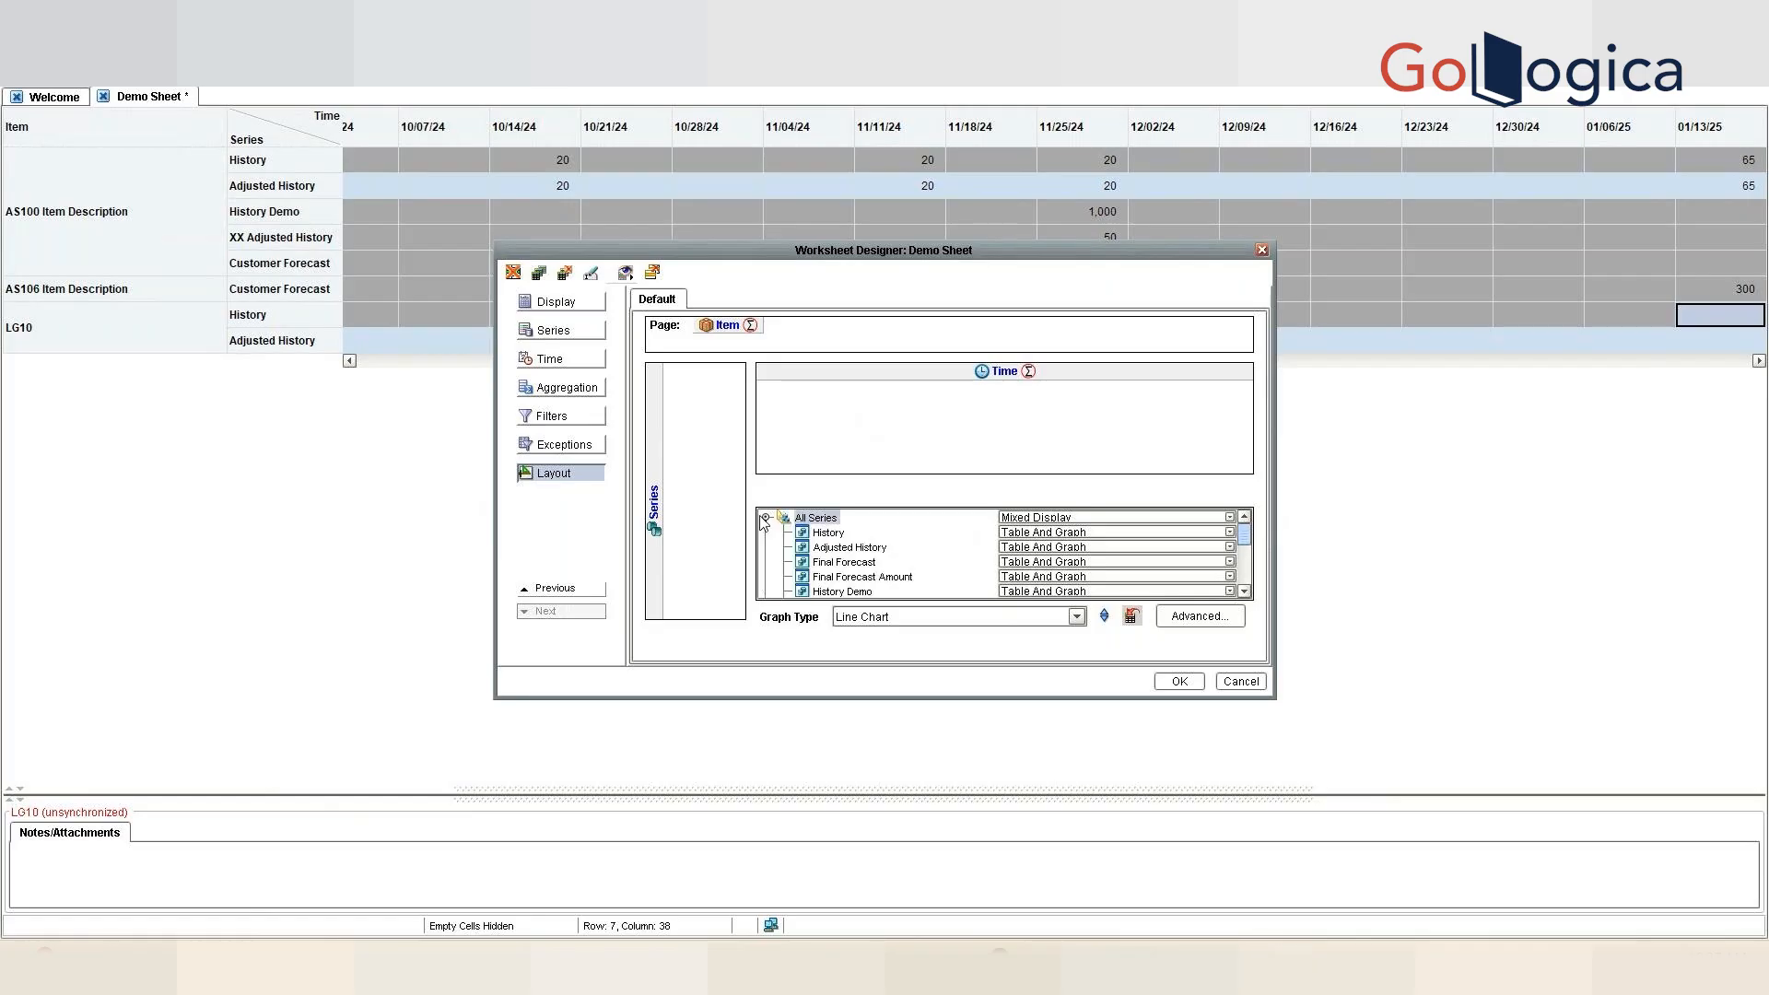
left_click(1038, 533)
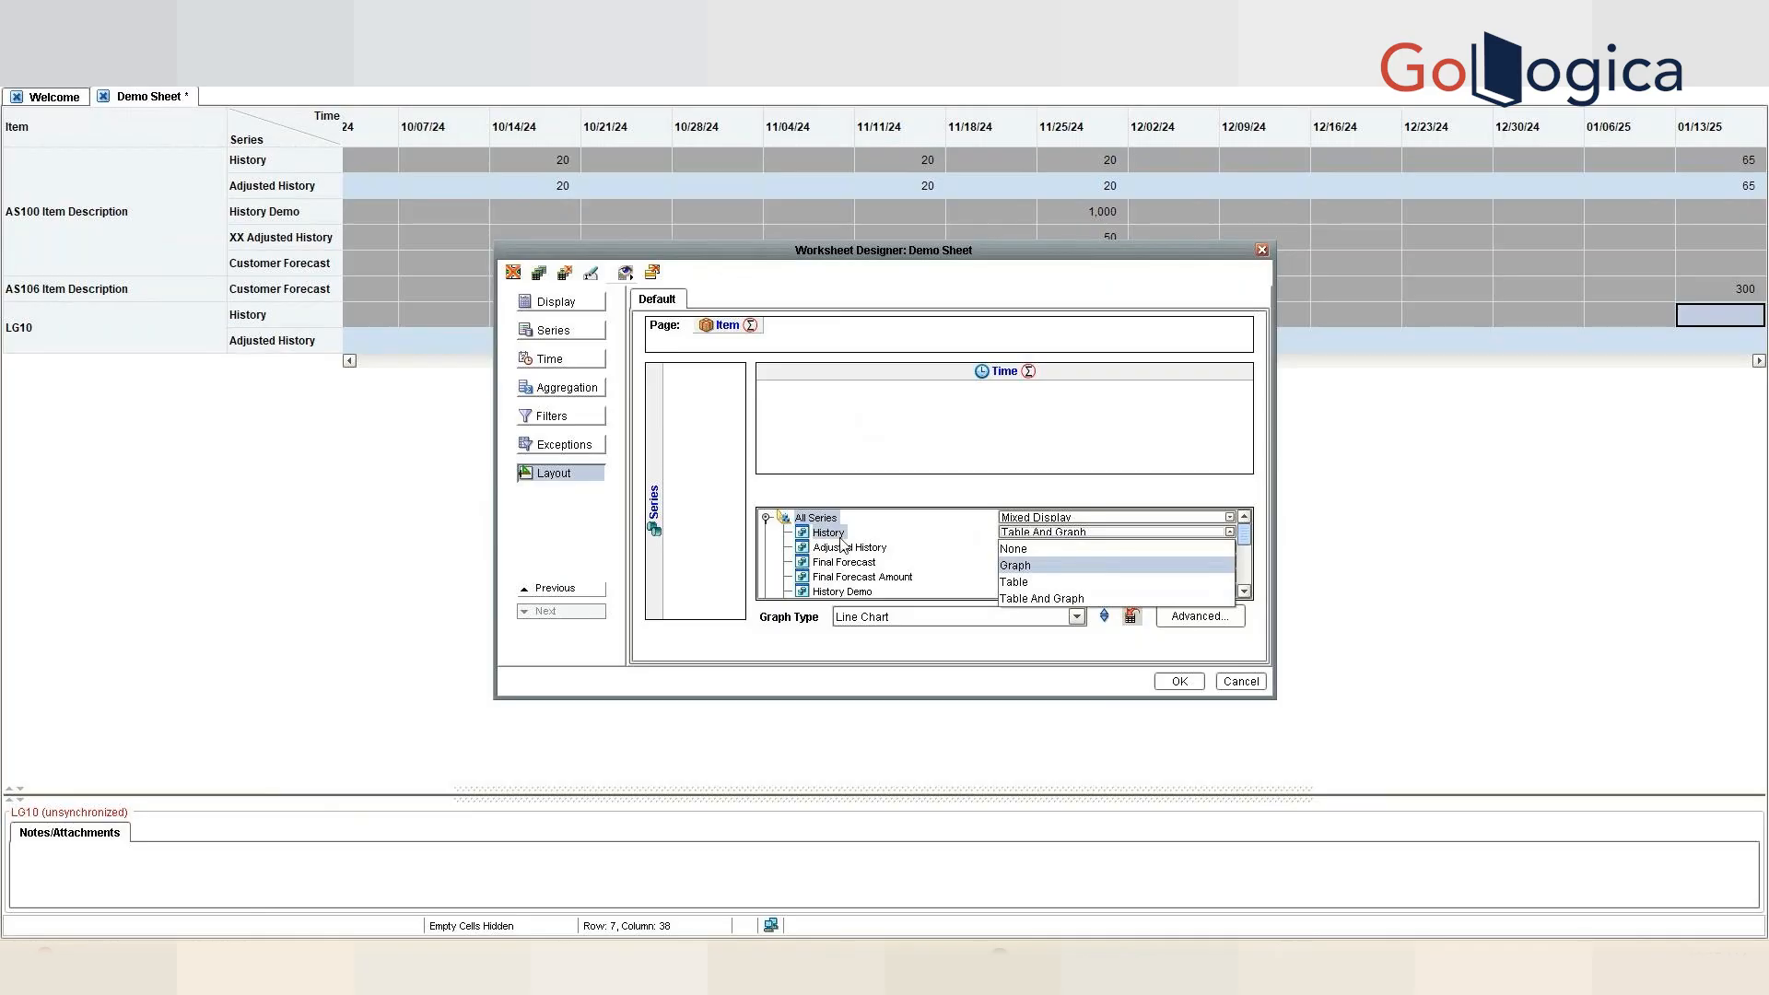
left_click(1025, 582)
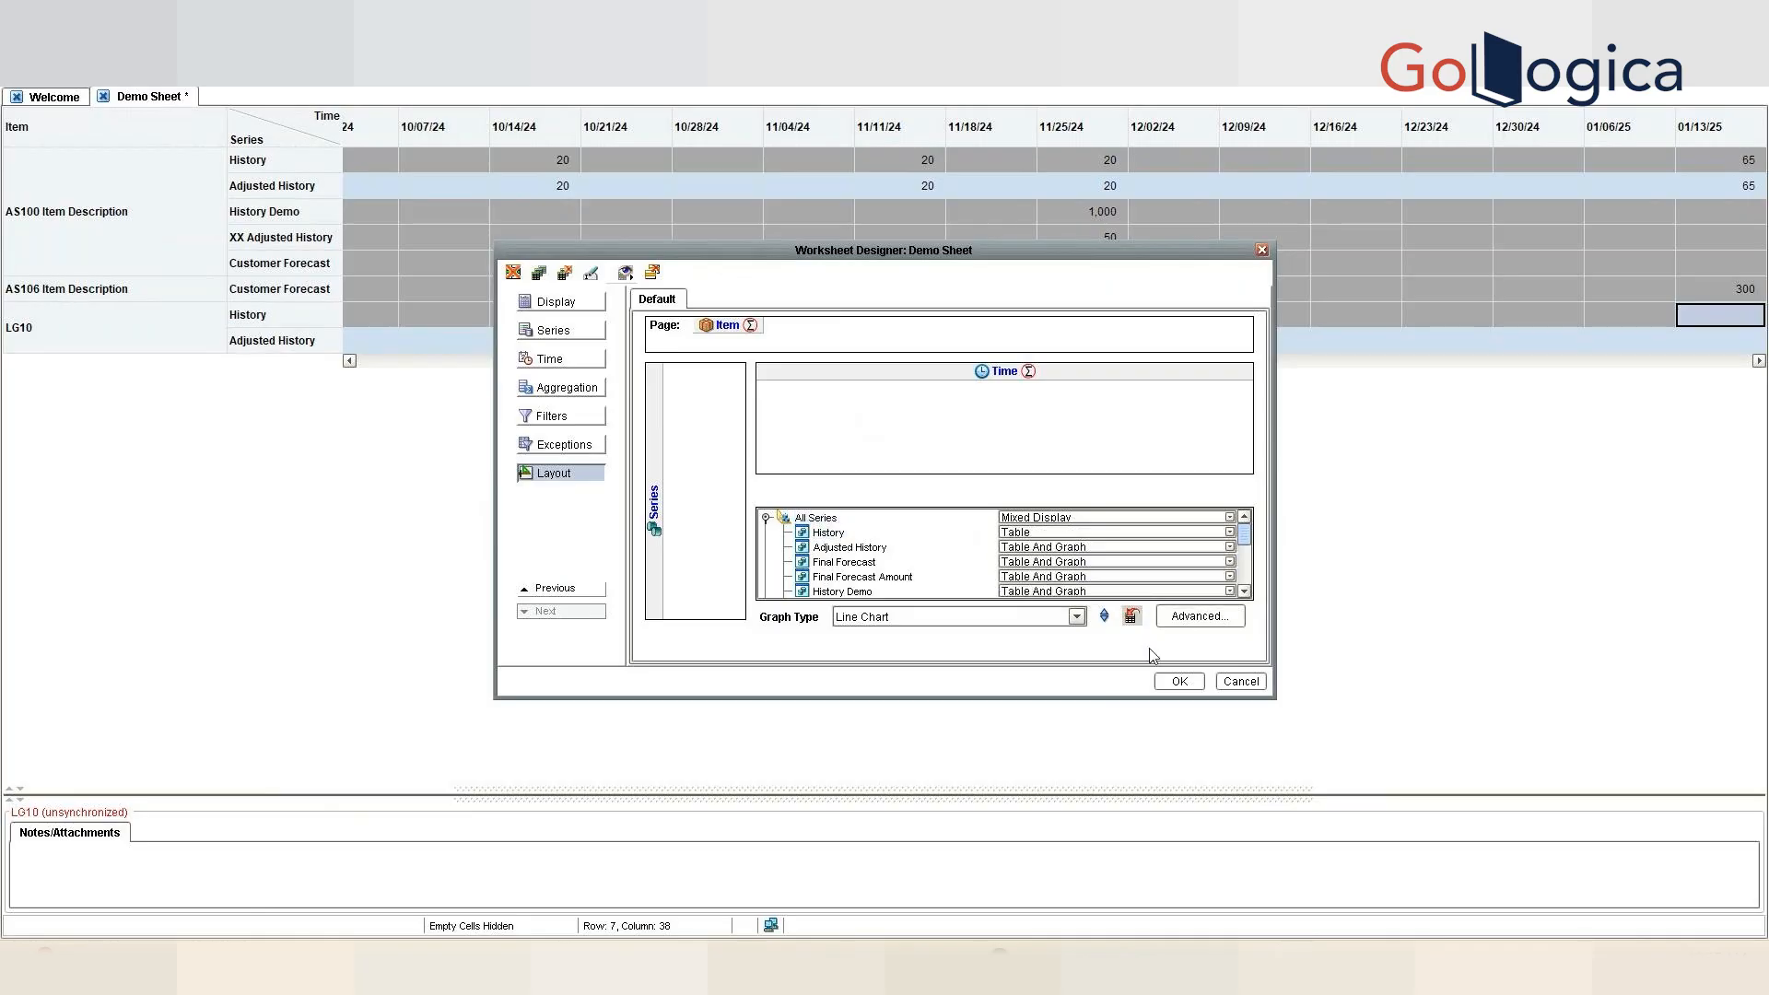
left_click(1178, 681)
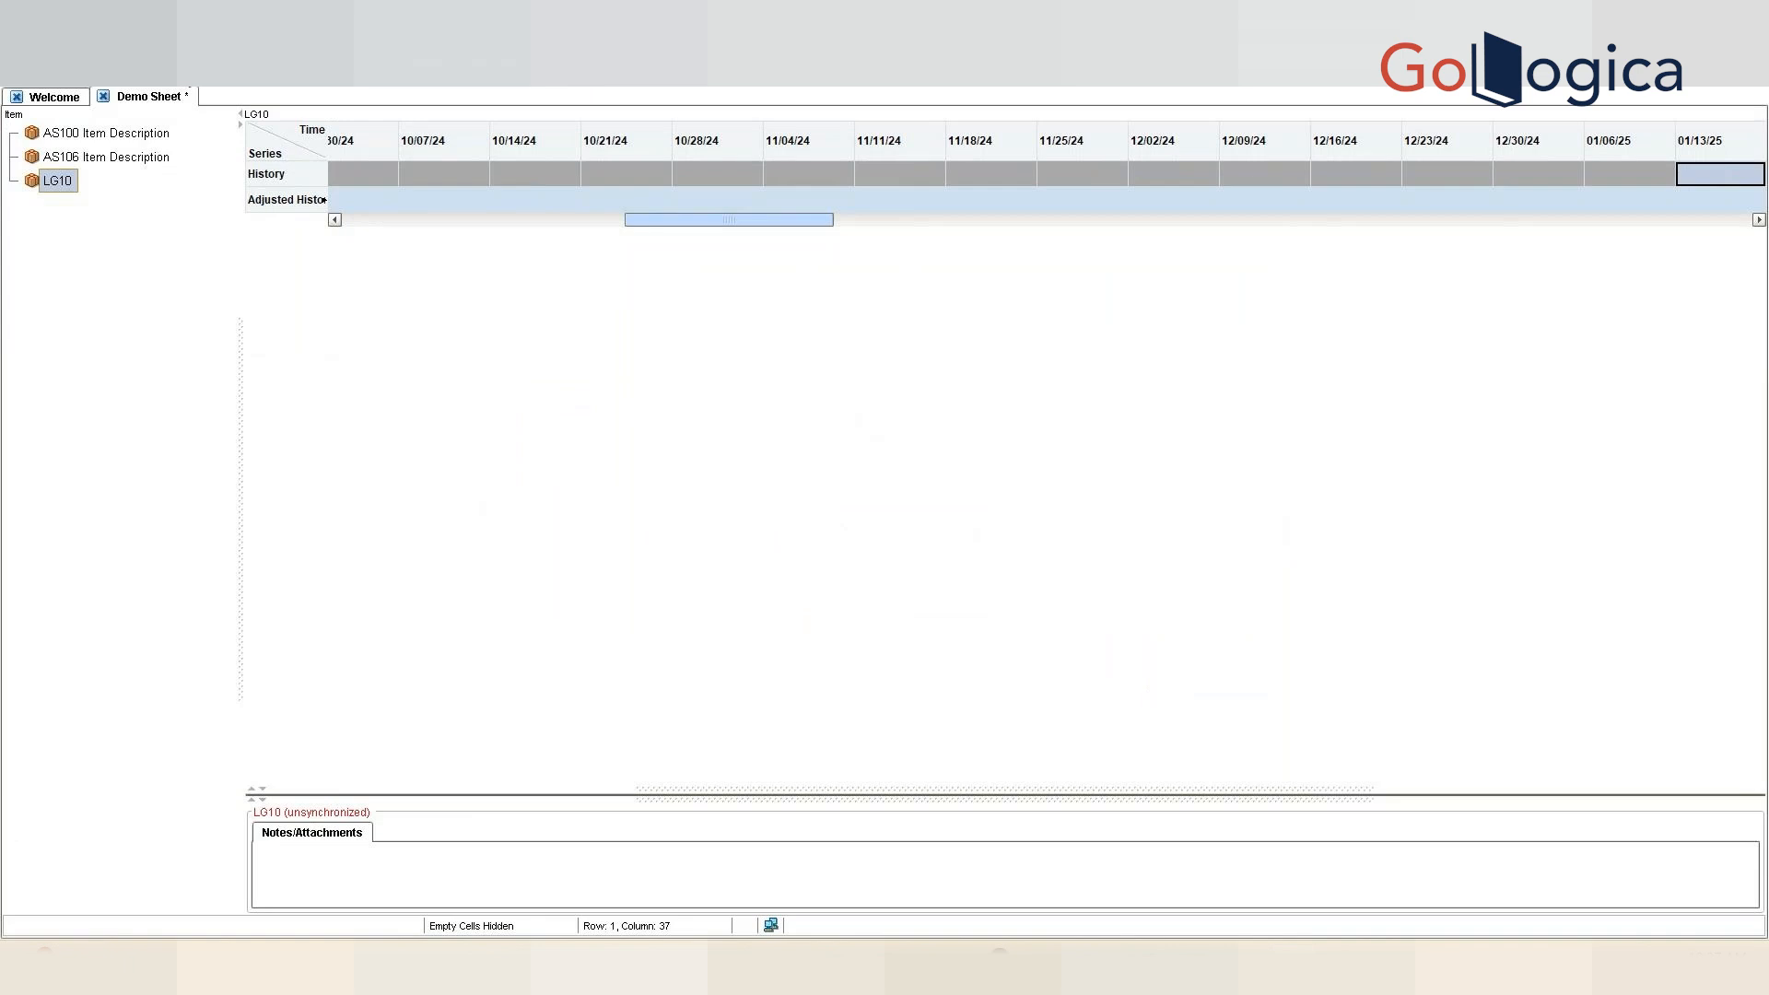
- Show LG10's graph in place of the table and check which series it plots
left_click(153, 46)
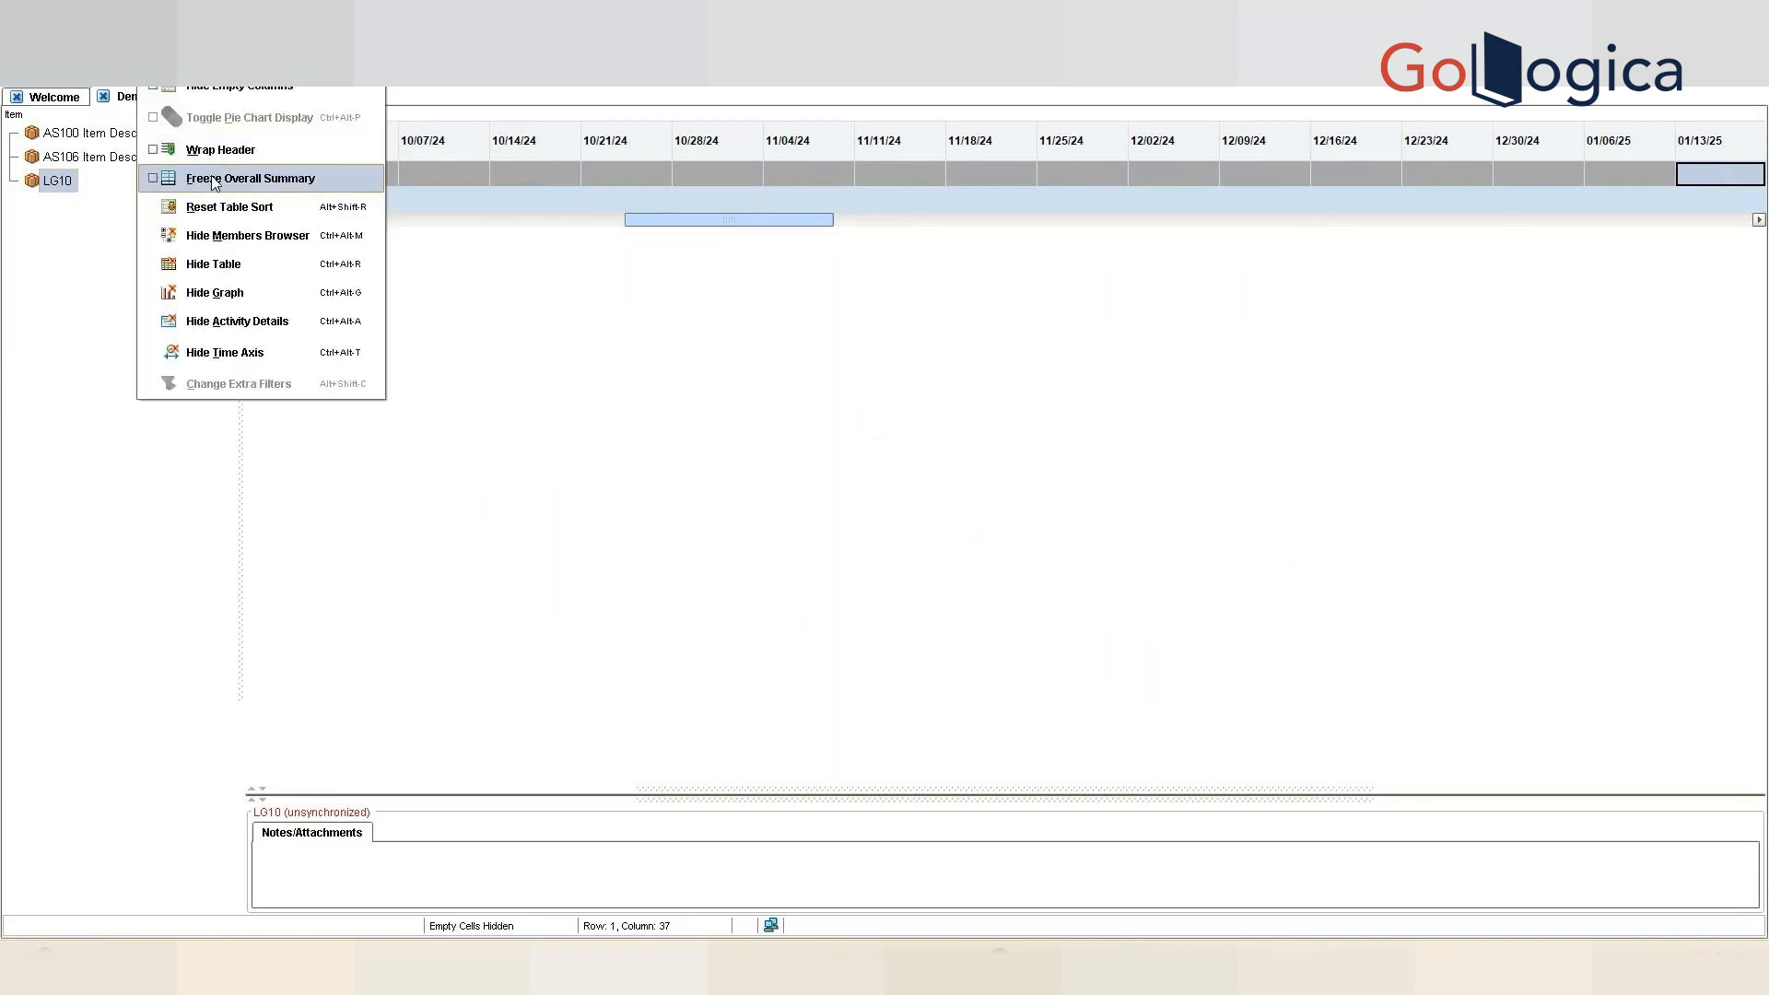
left_click(235, 294)
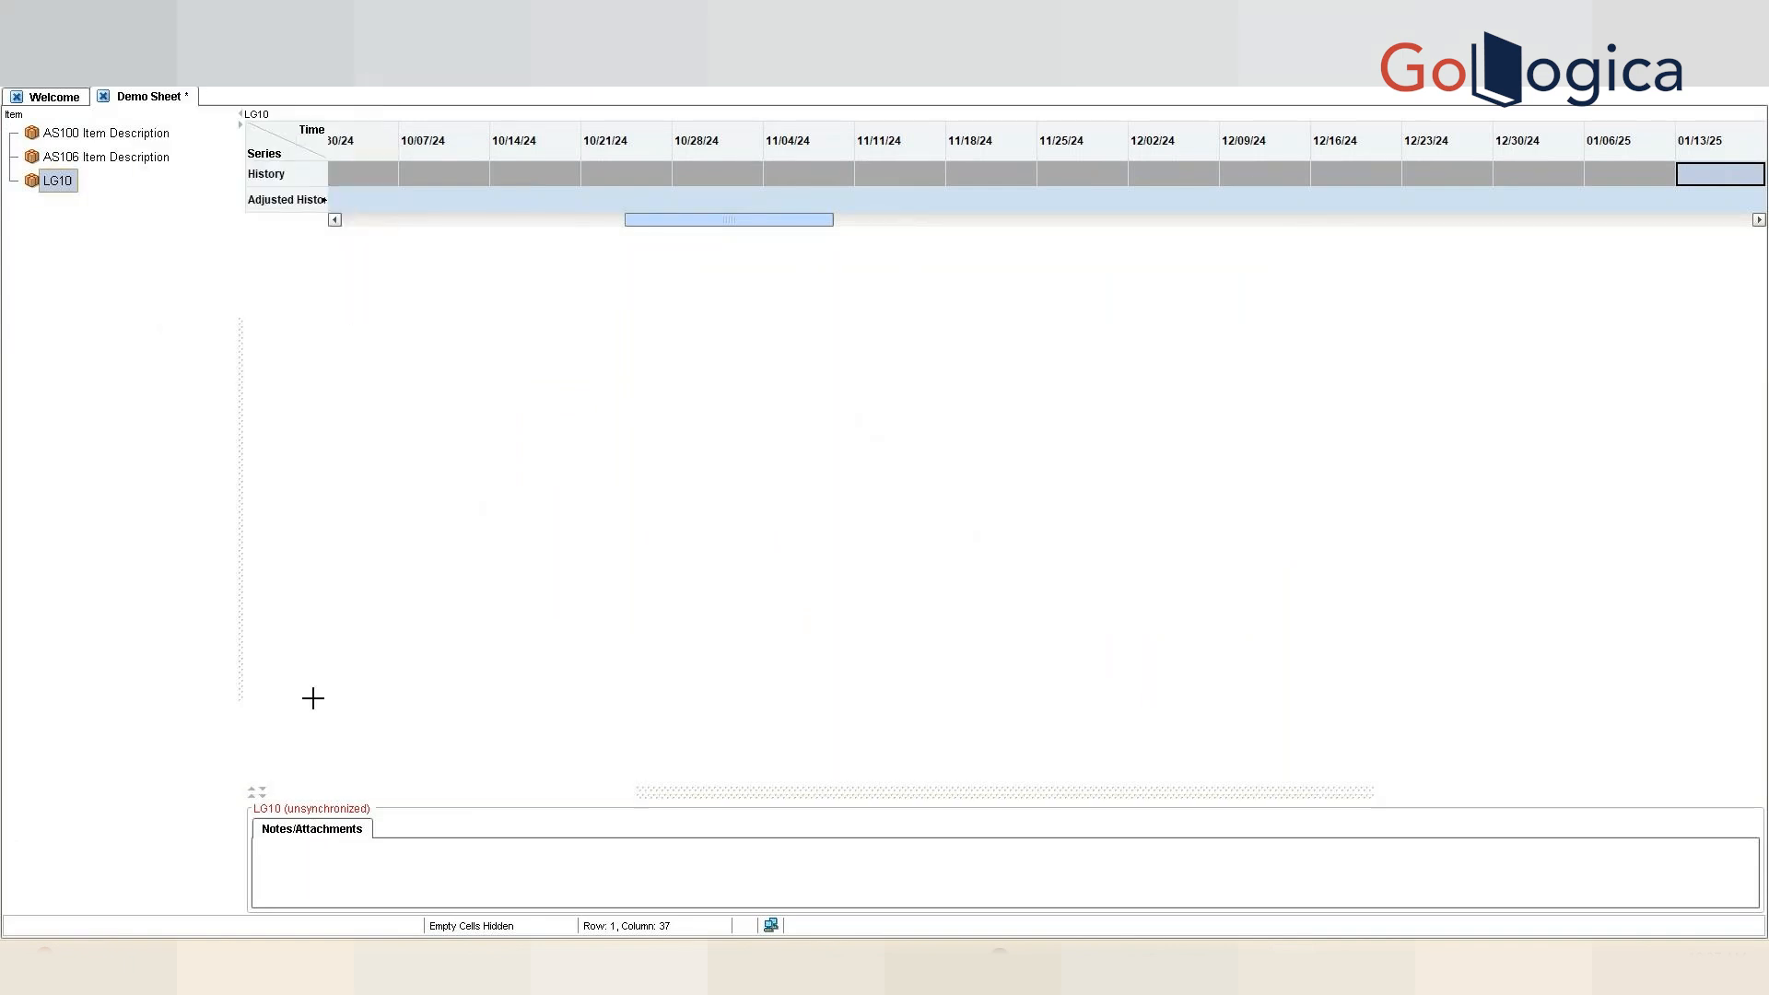
left_click(258, 791)
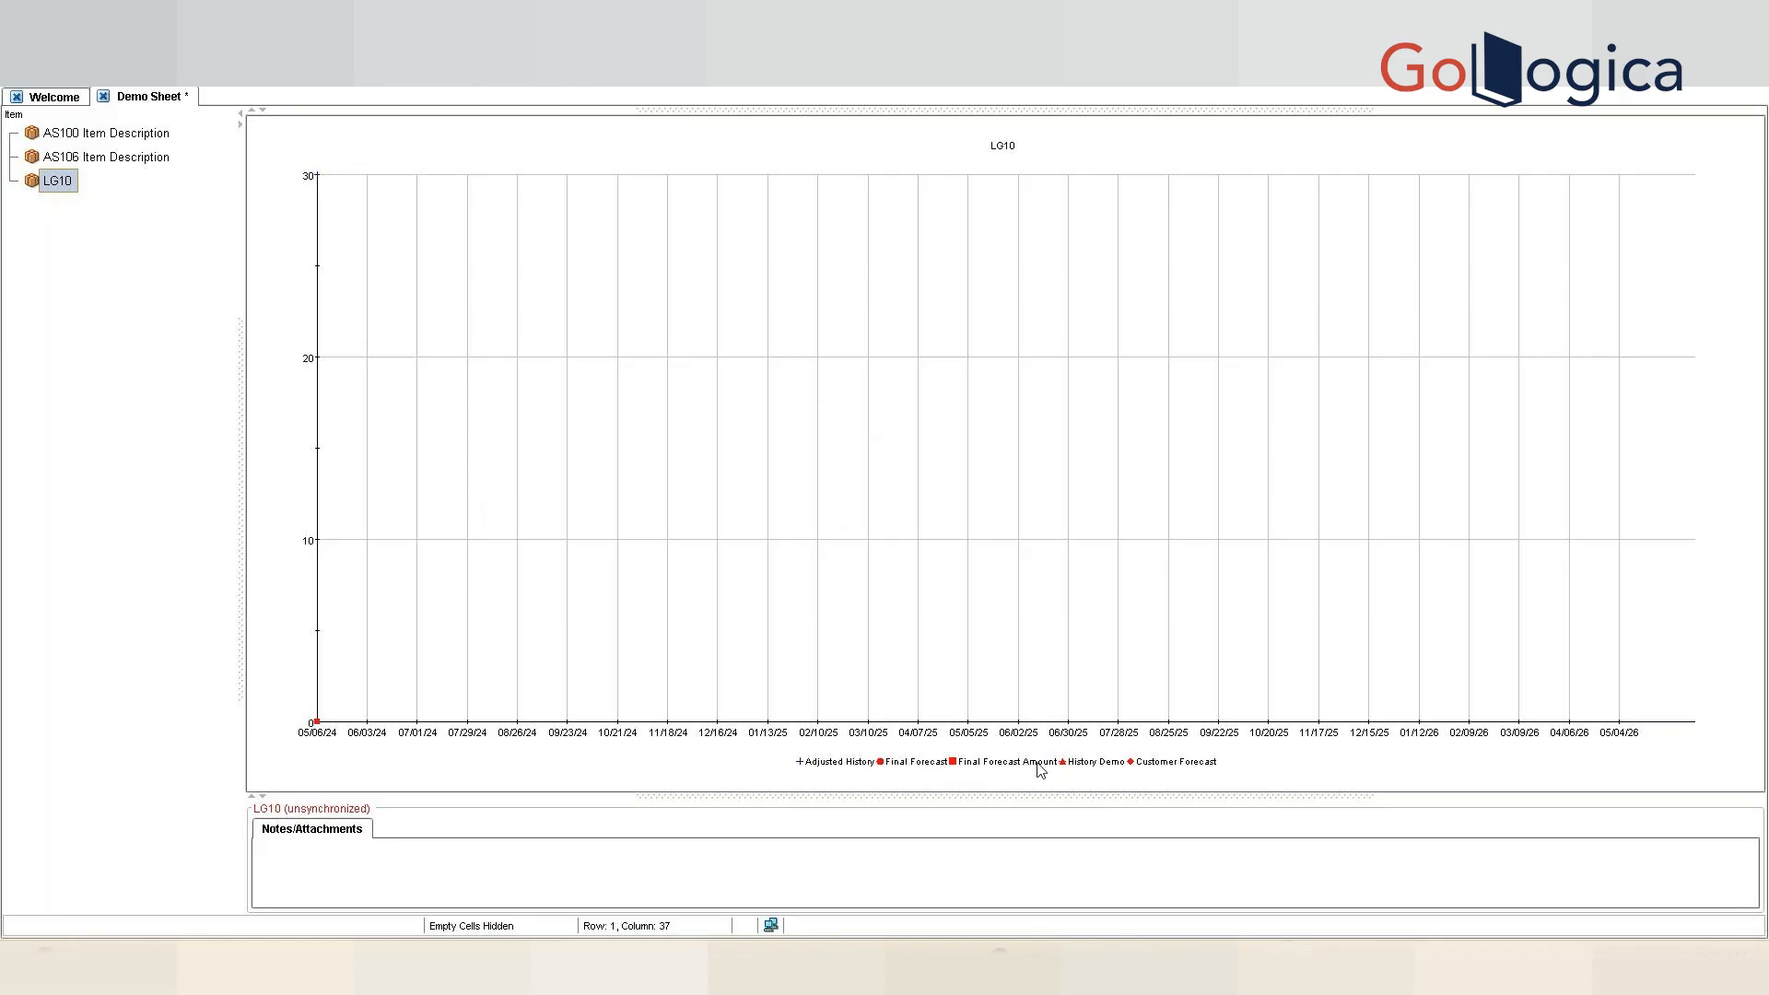
- Set the History series in Demo Sheet's layout to display as Table And Graph, apply it, and bring back LG10's table in place of the graph
left_click(57, 33)
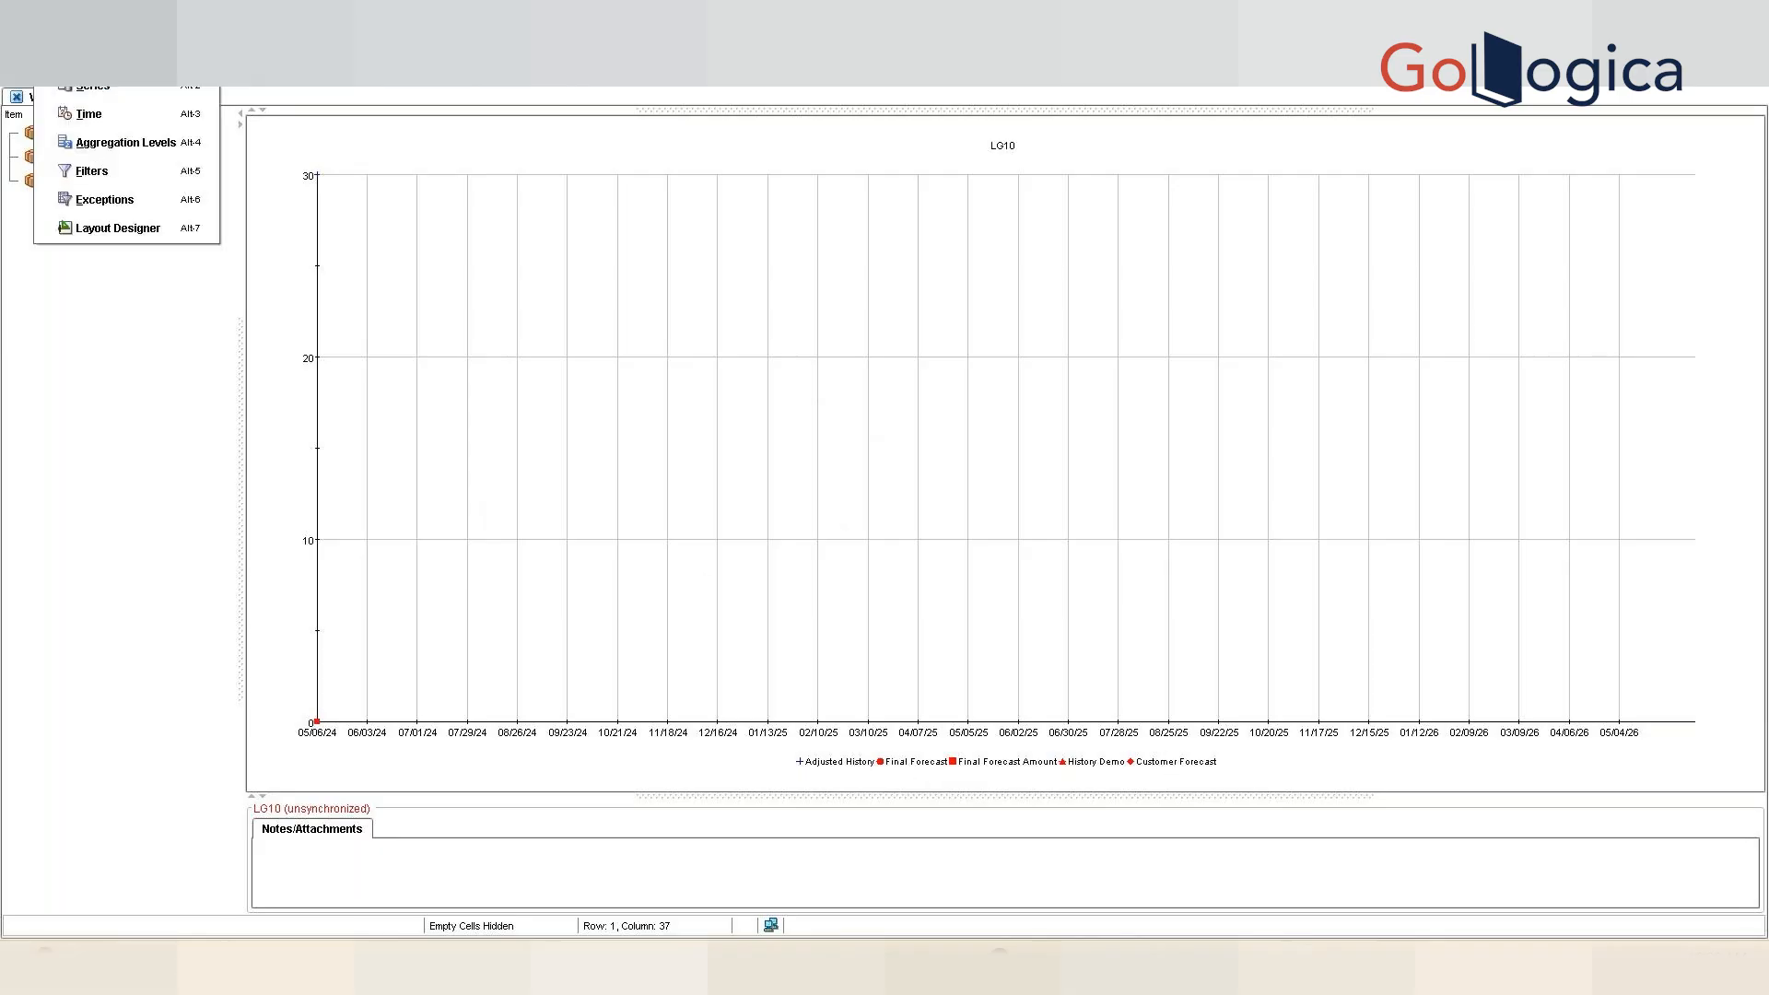
left_click(118, 228)
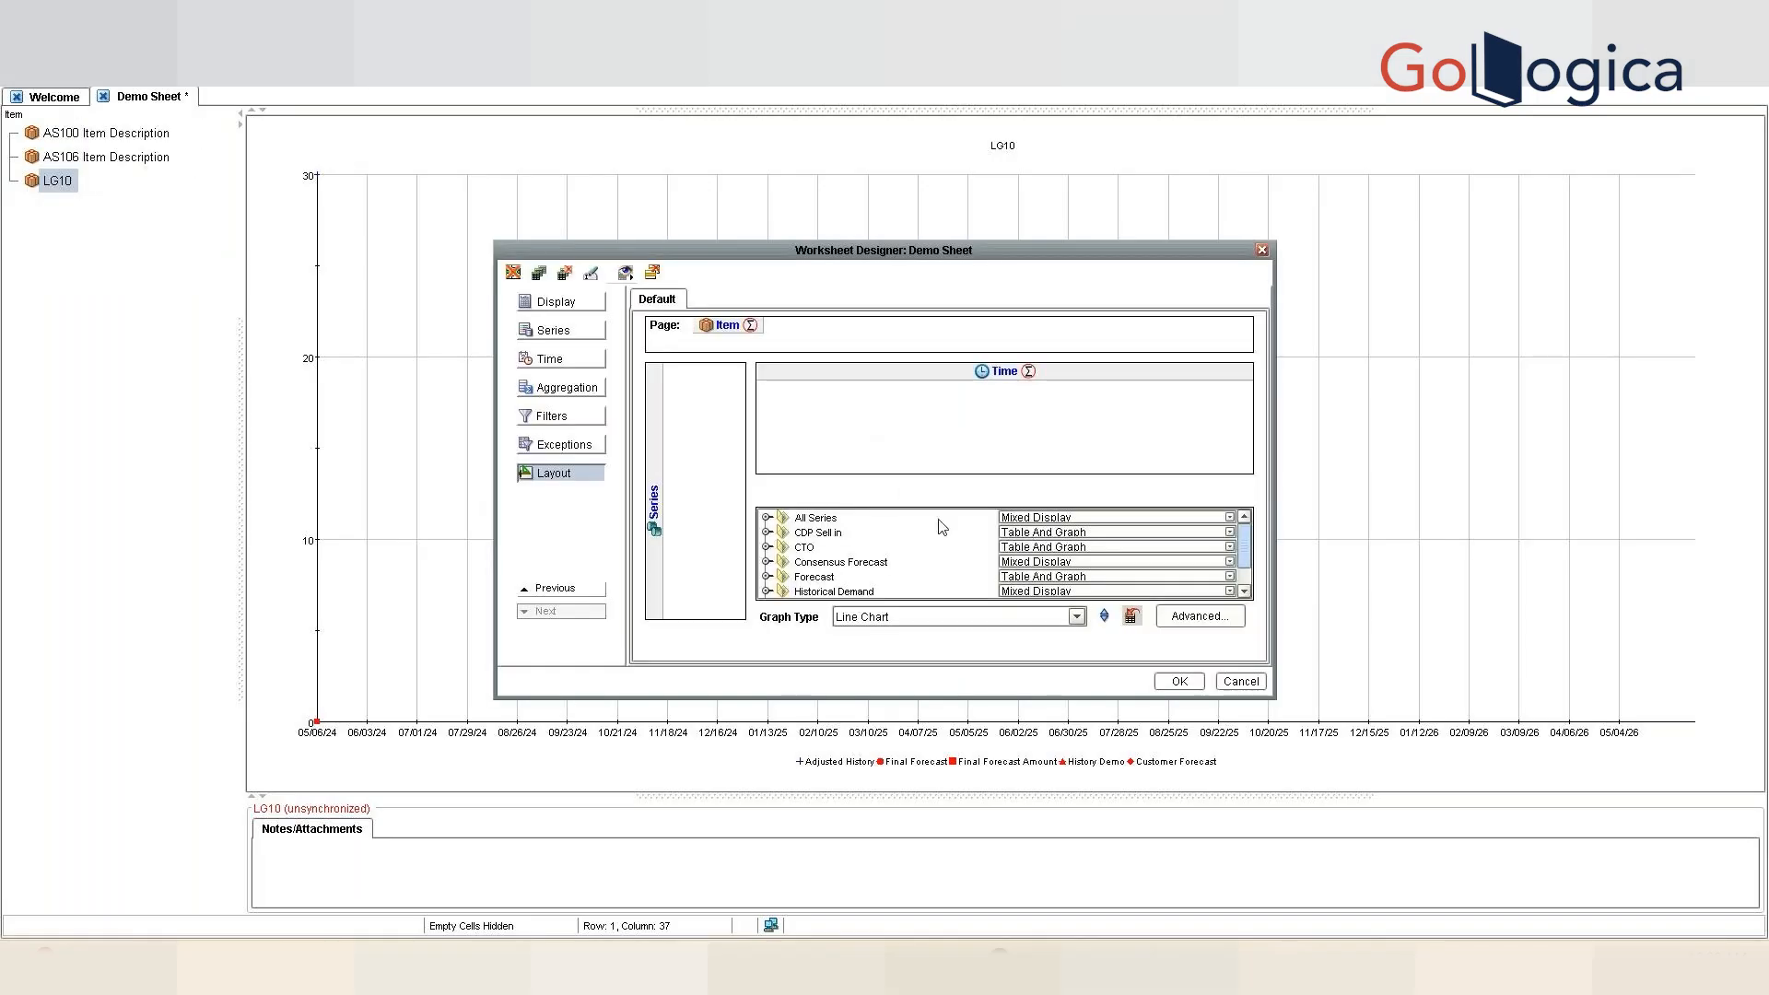
double_click(780, 521)
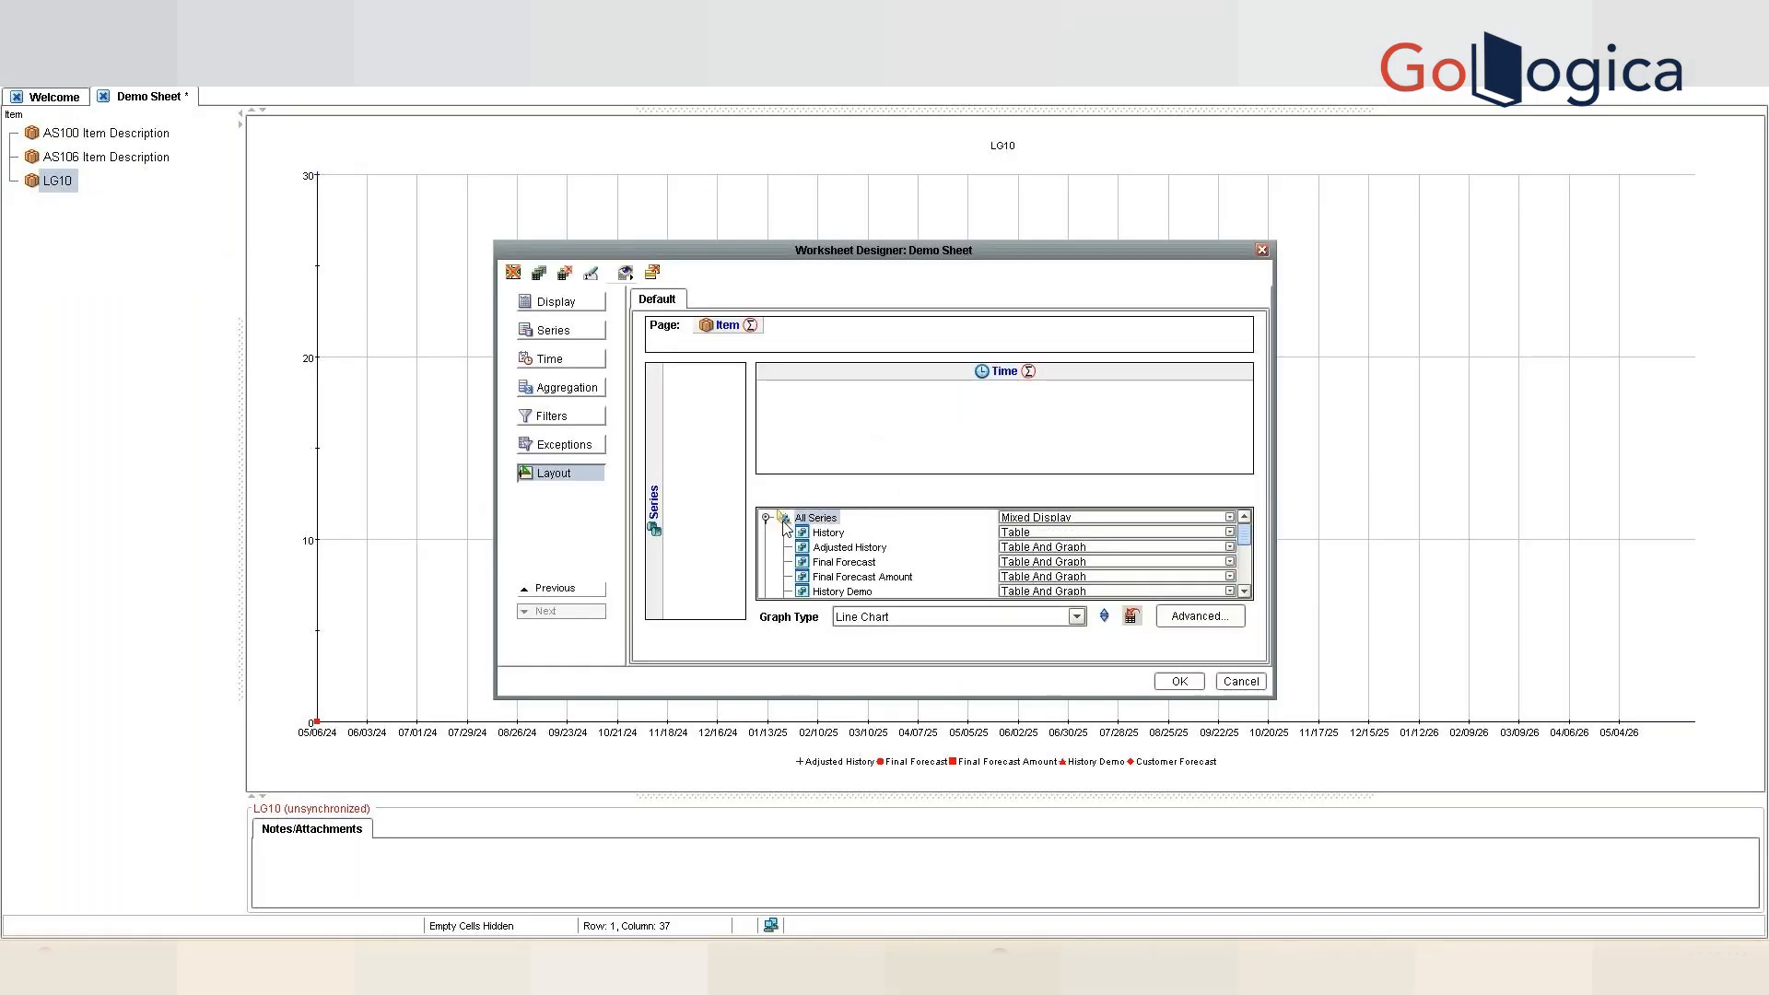
left_click(1057, 538)
left_click(1087, 590)
left_click(1179, 681)
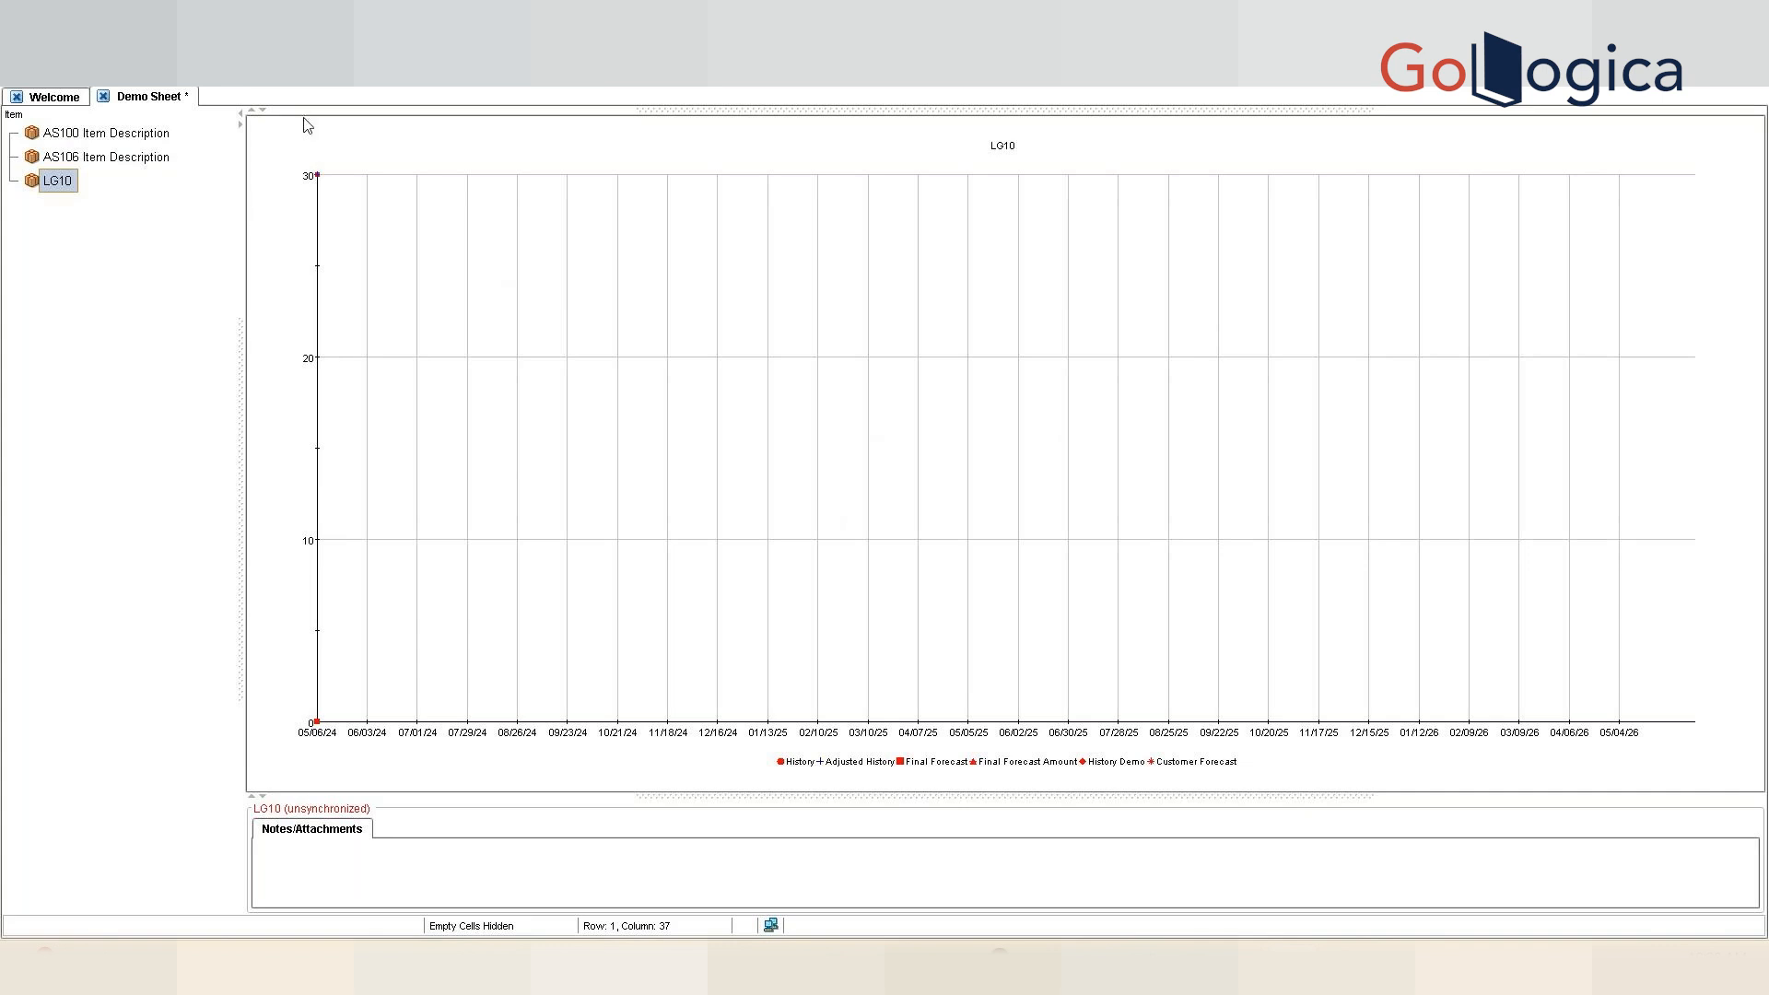
left_click(262, 110)
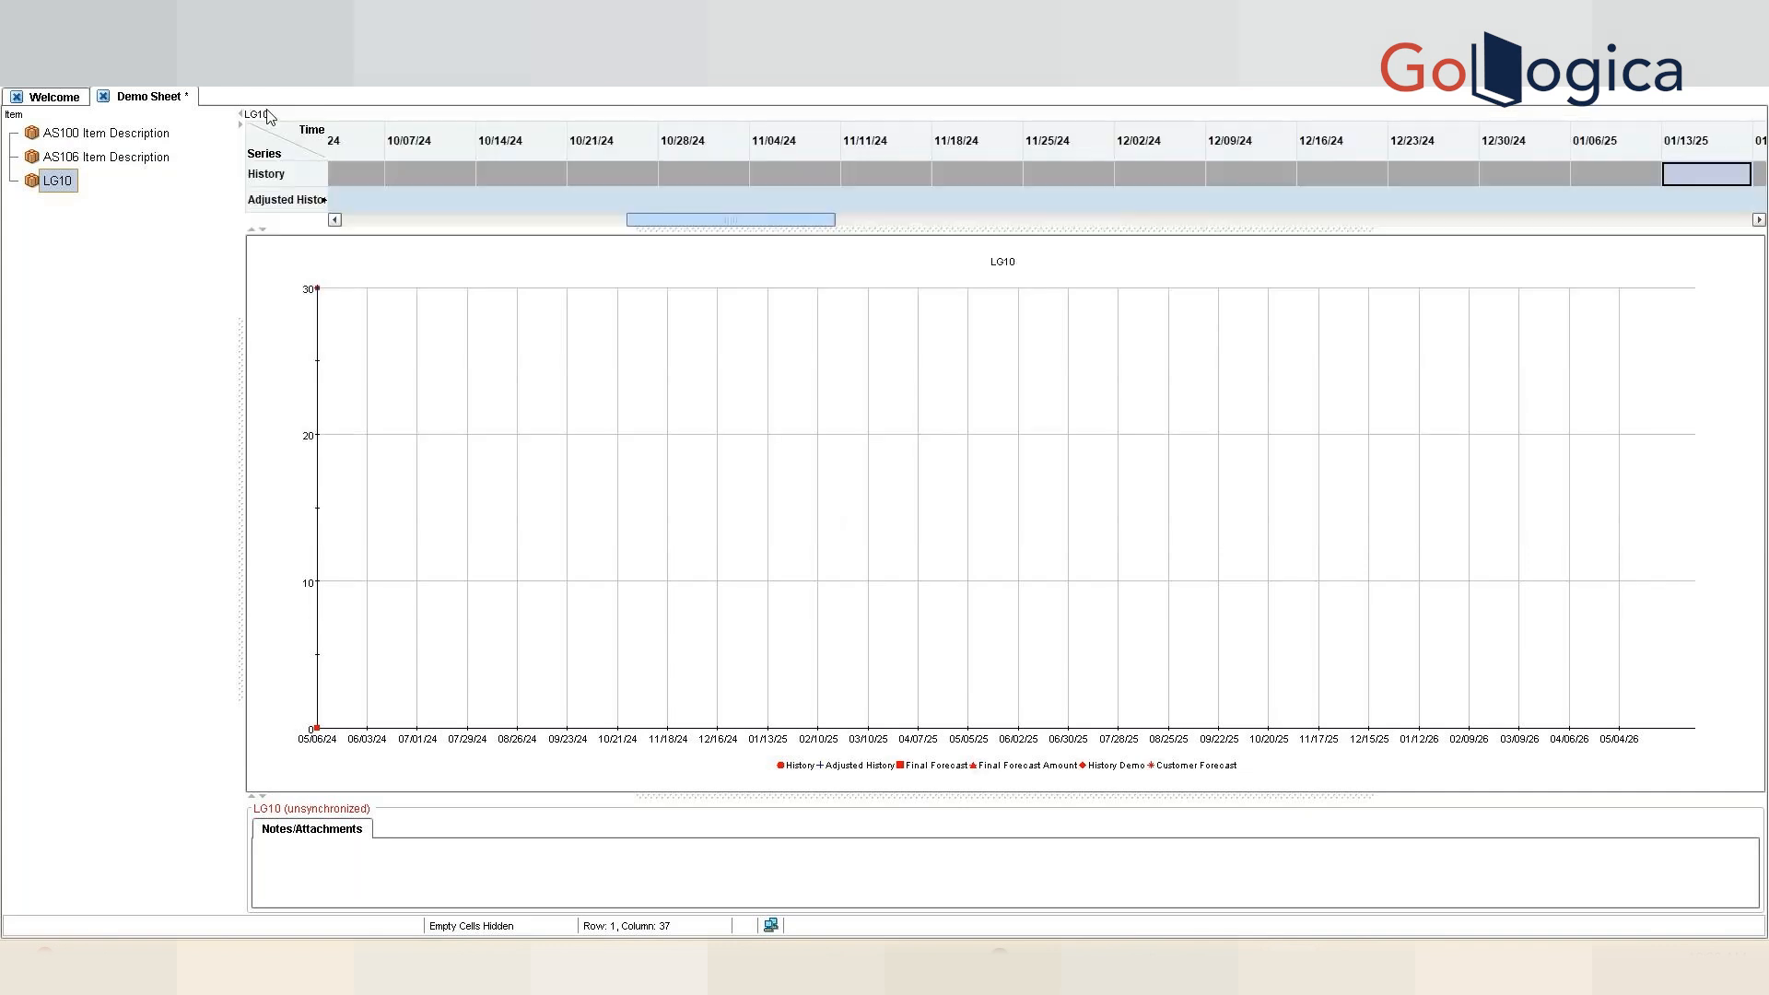
left_click(263, 229)
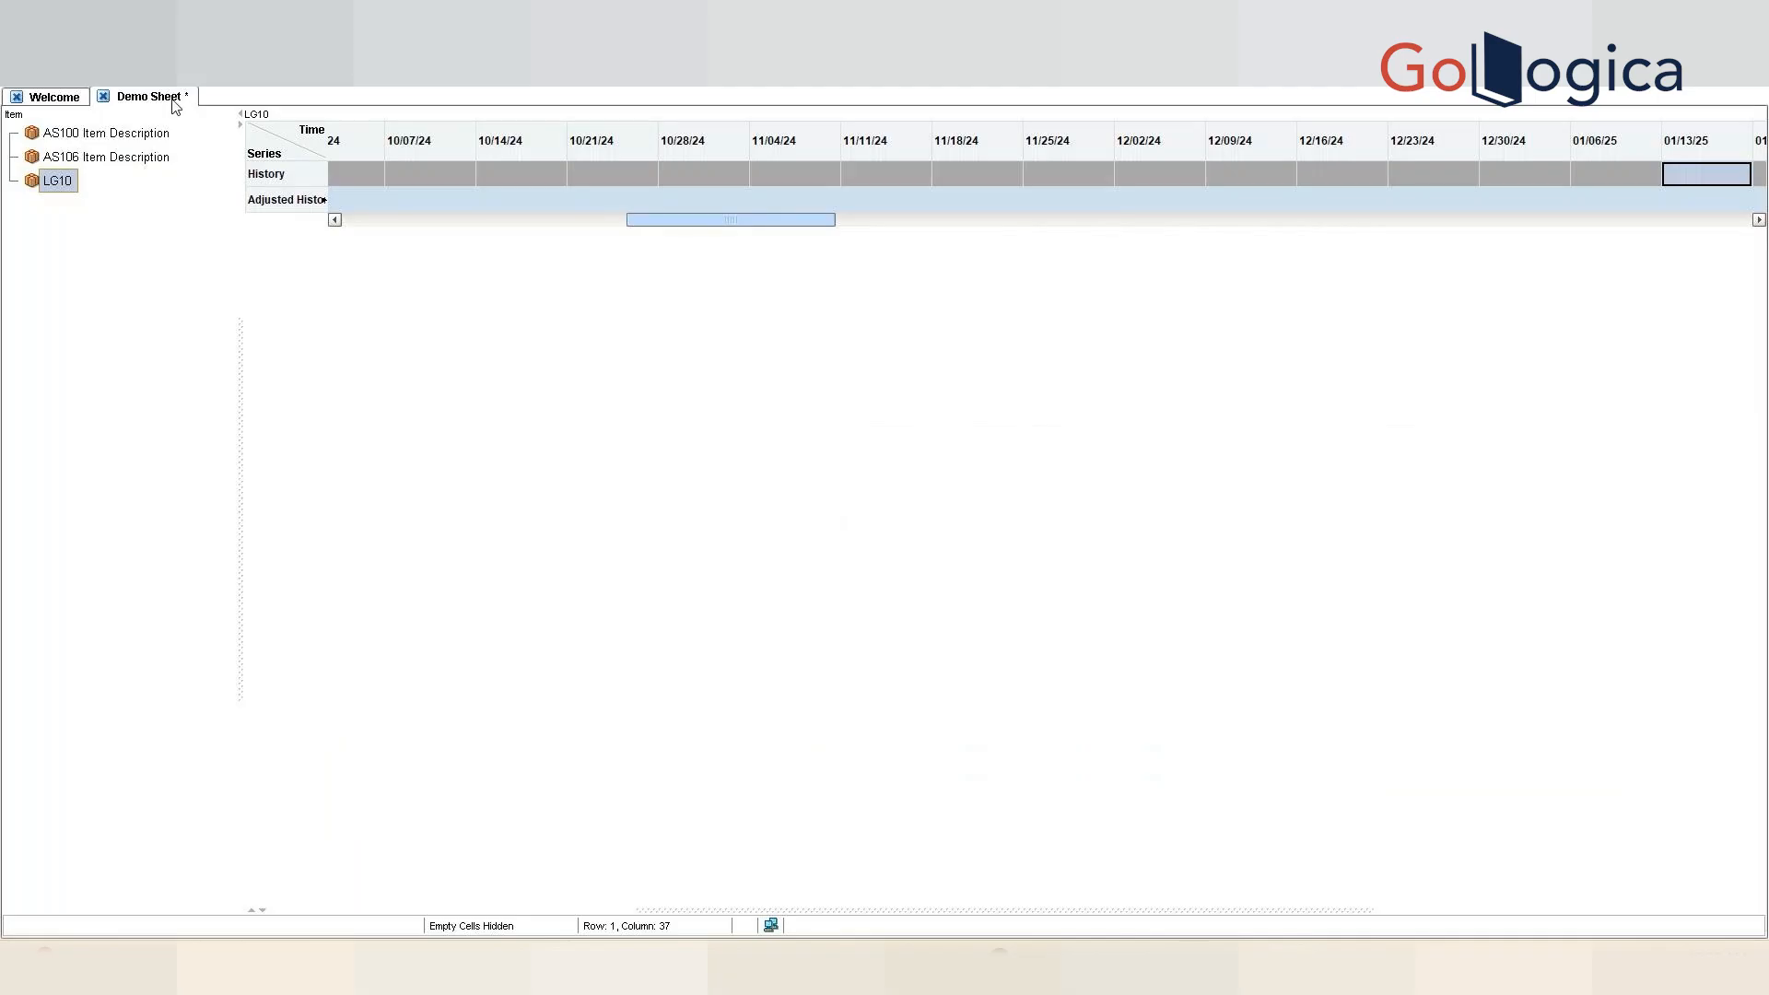
- Review the graph types available in Demo Sheet's layout, and reset the axes to the default arrangement with Time on rows and Series across columns
left_click(62, 33)
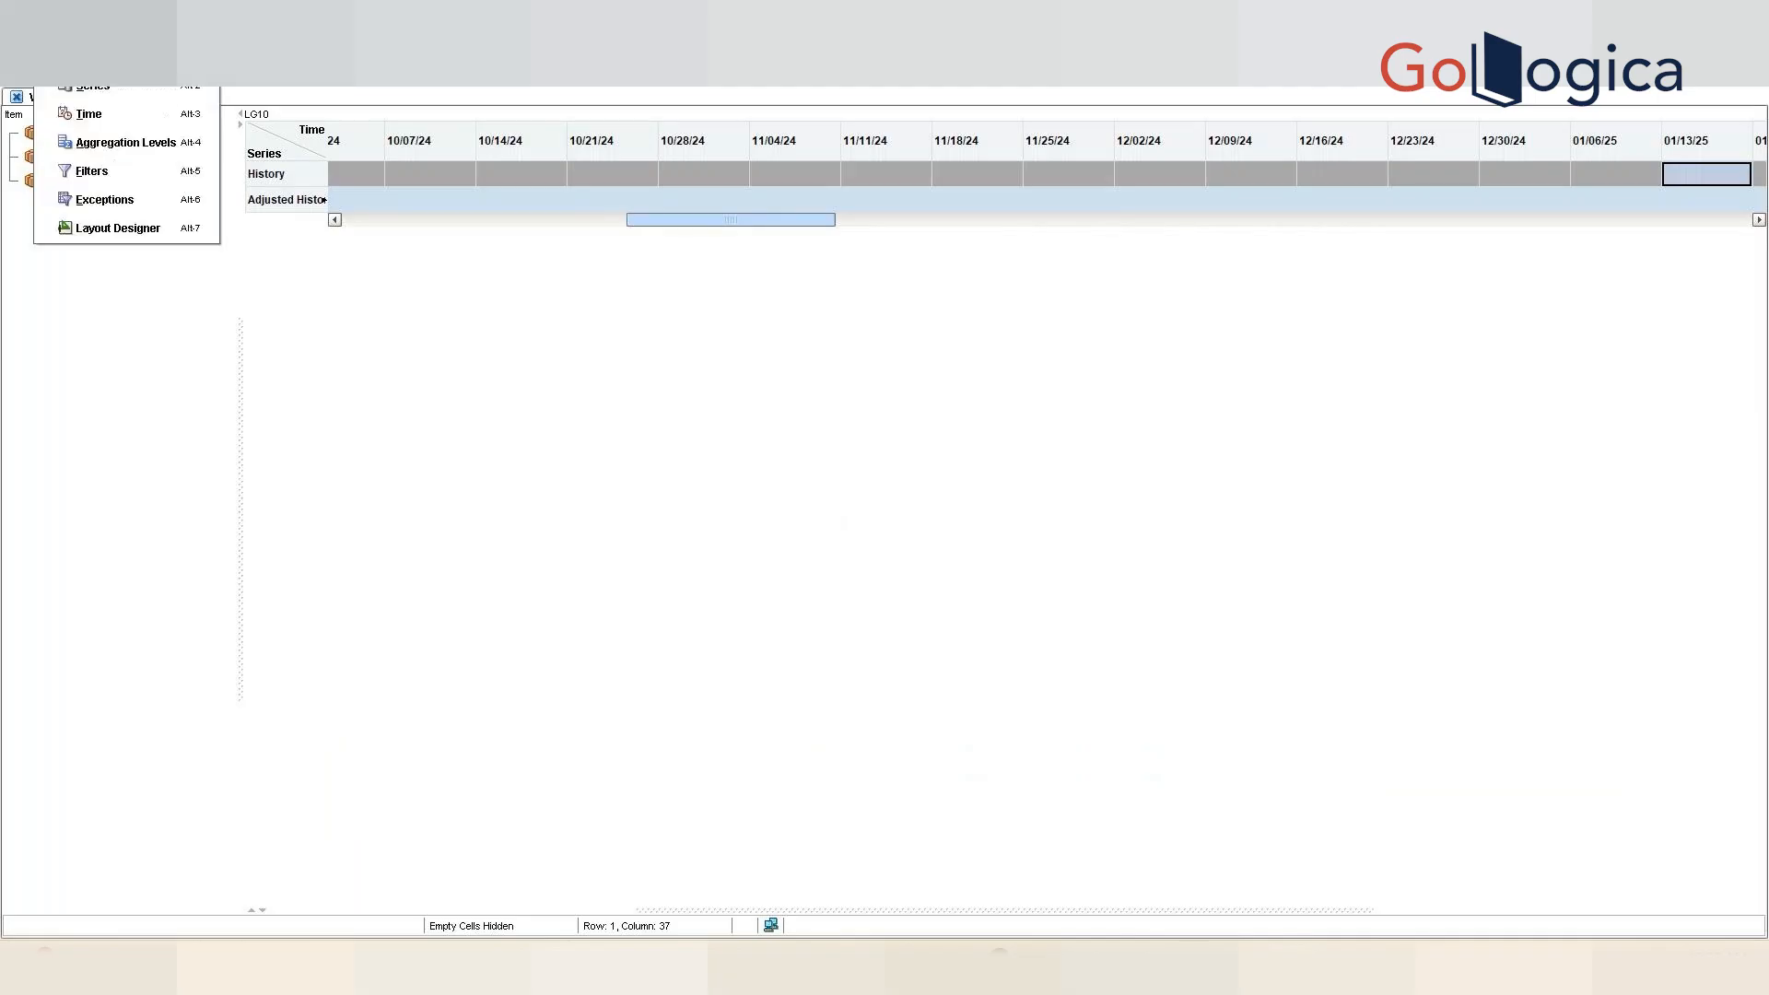
left_click(176, 230)
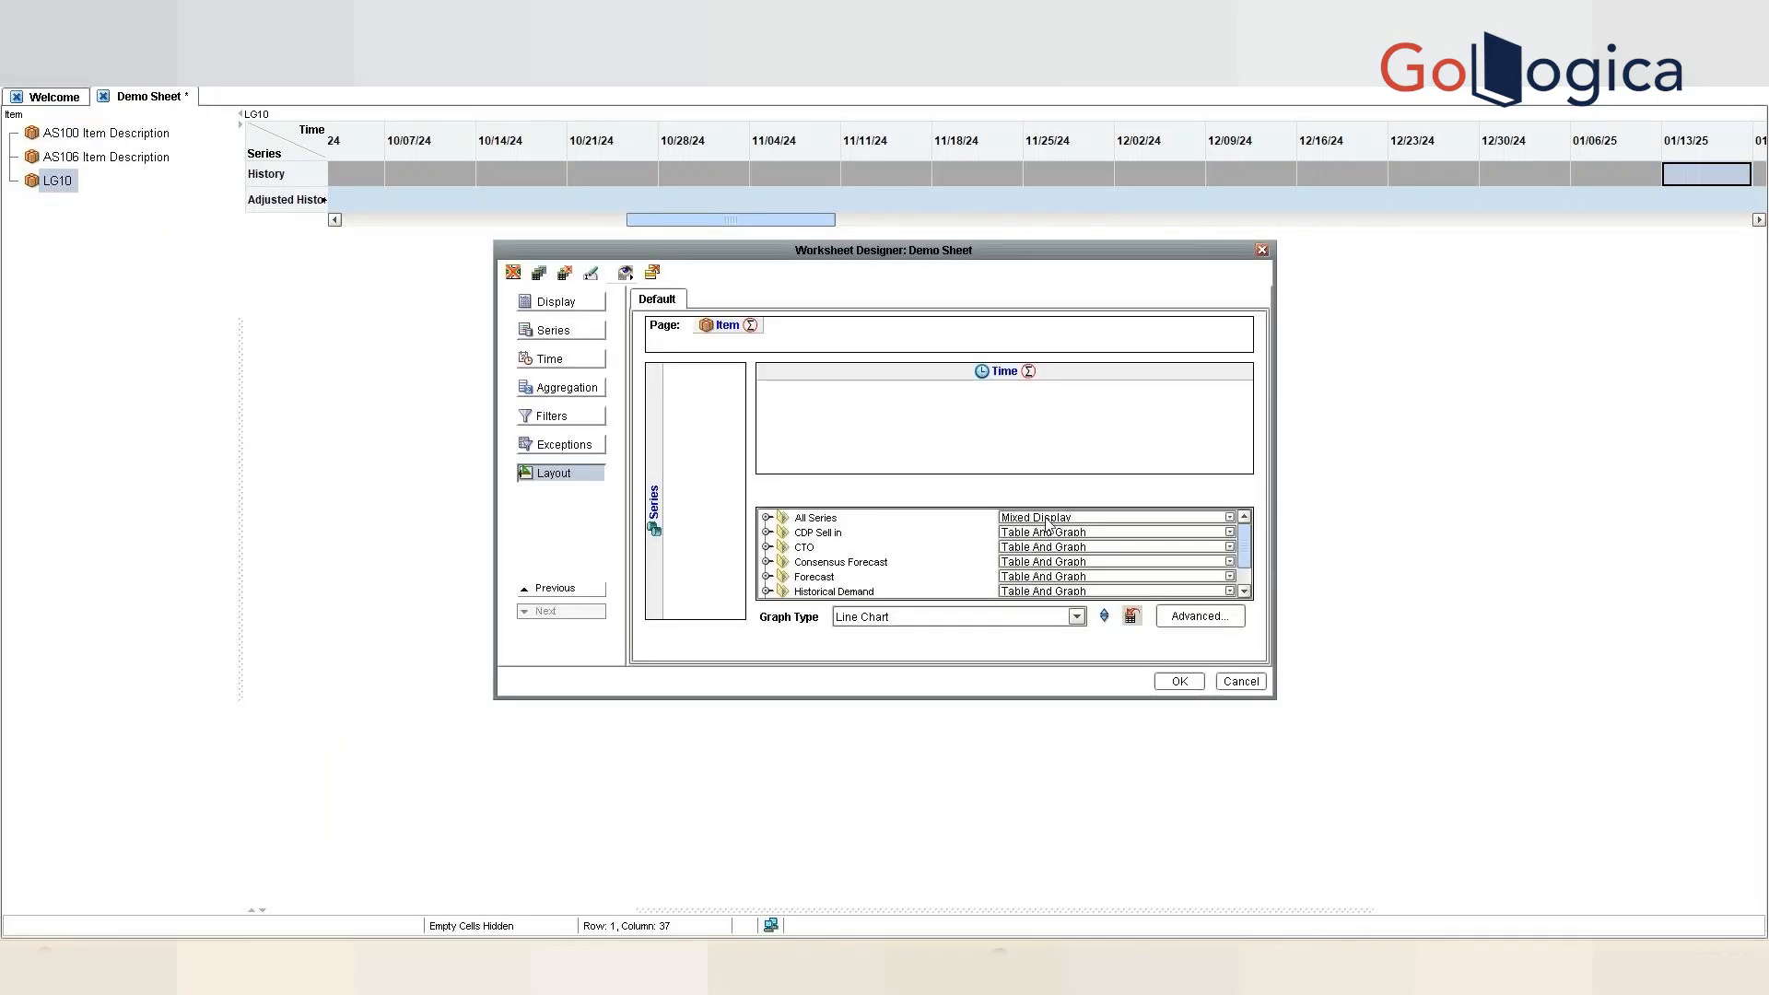
left_click(1049, 615)
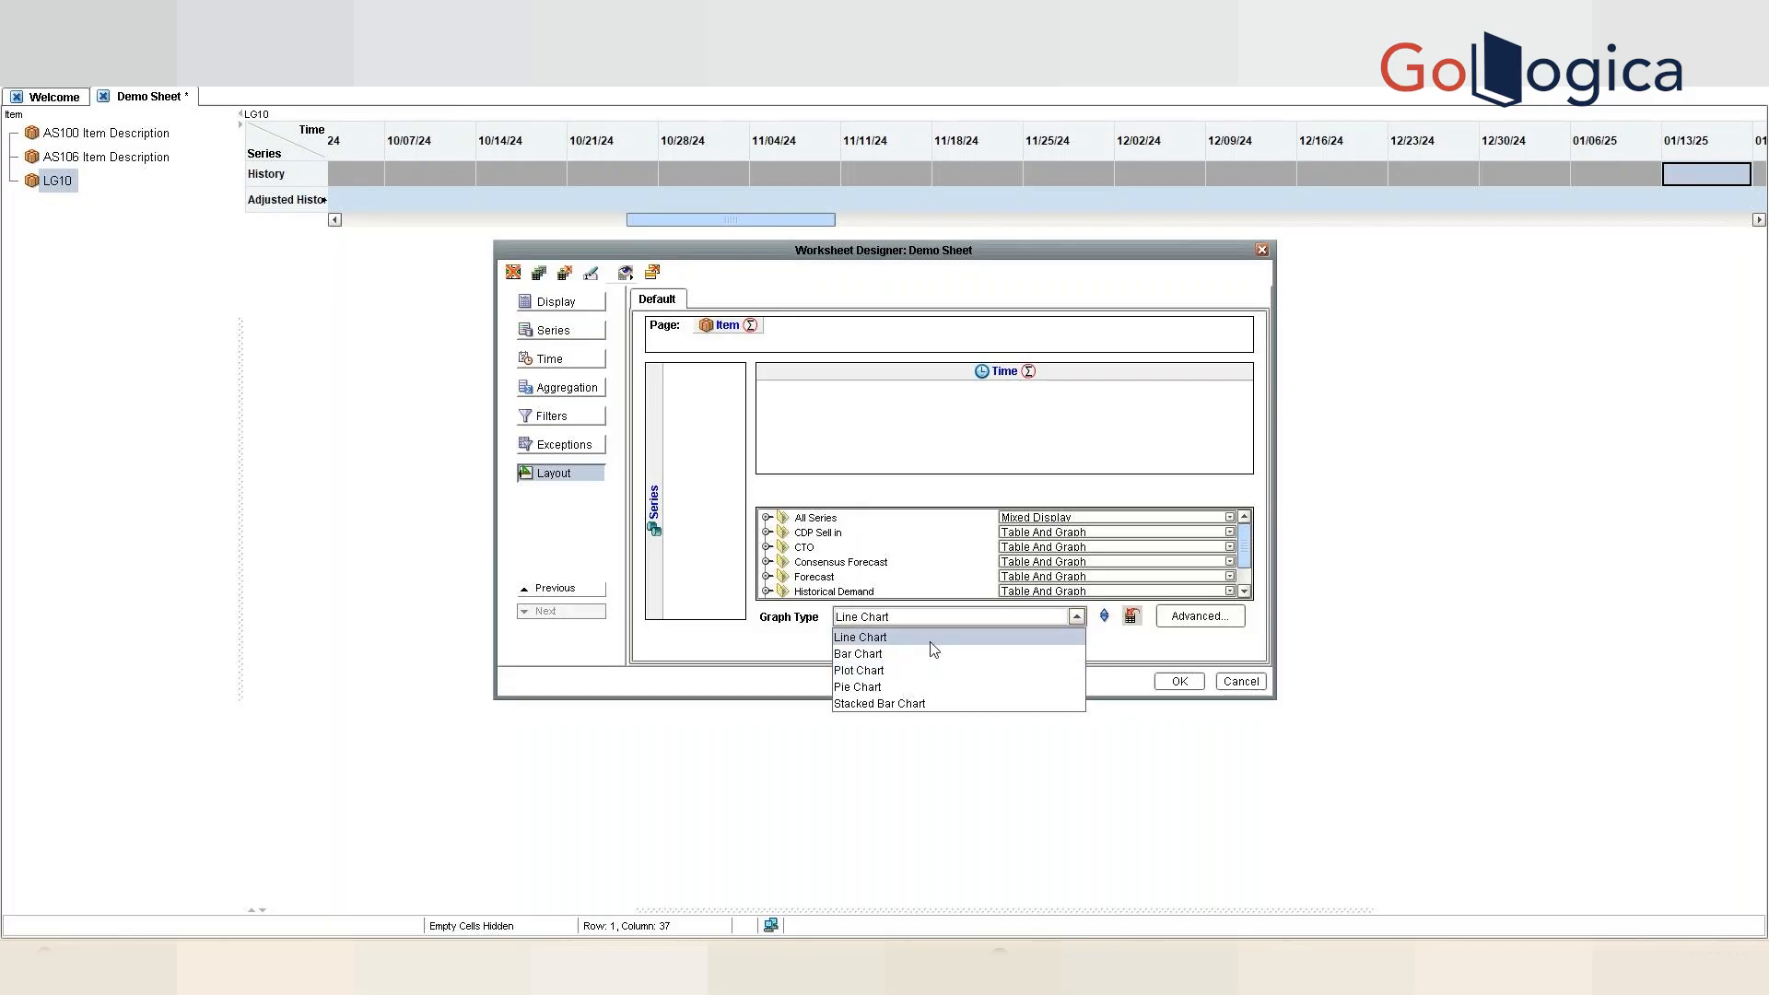
left_click(1132, 617)
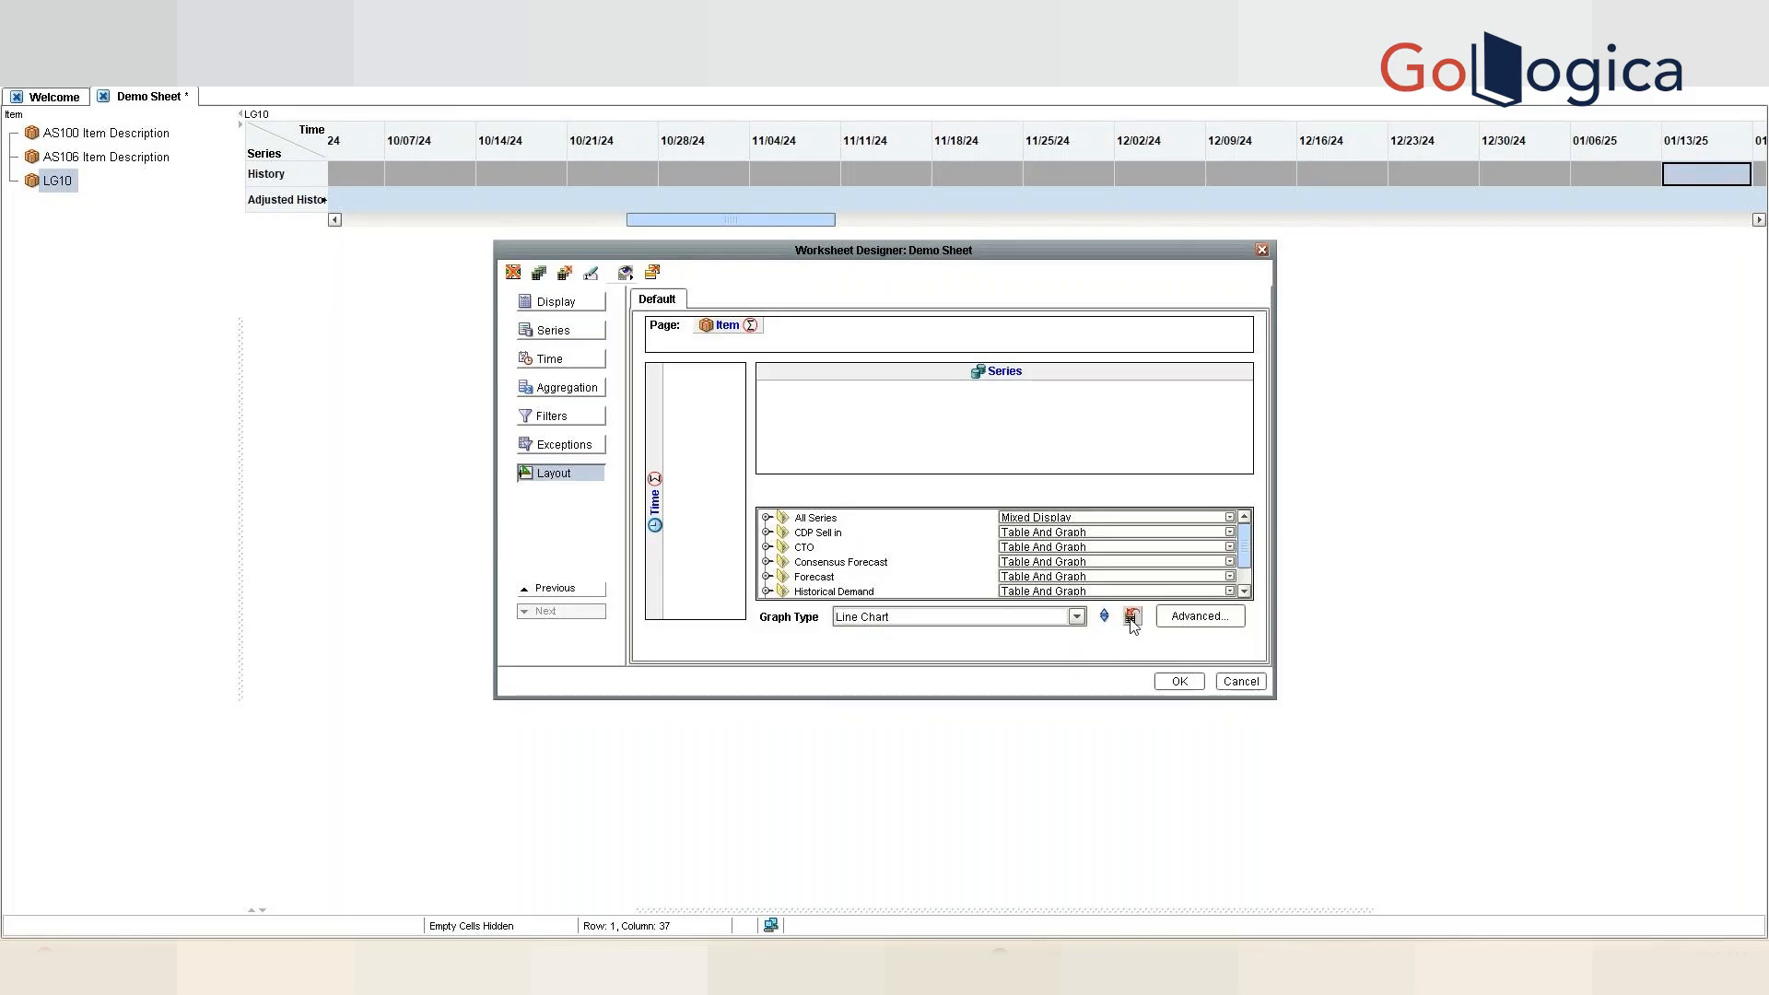
- Reorder the series so XX Adj Forecast comes first and Customer Forecast second, ahead of History, and apply the layout
left_click(1105, 615)
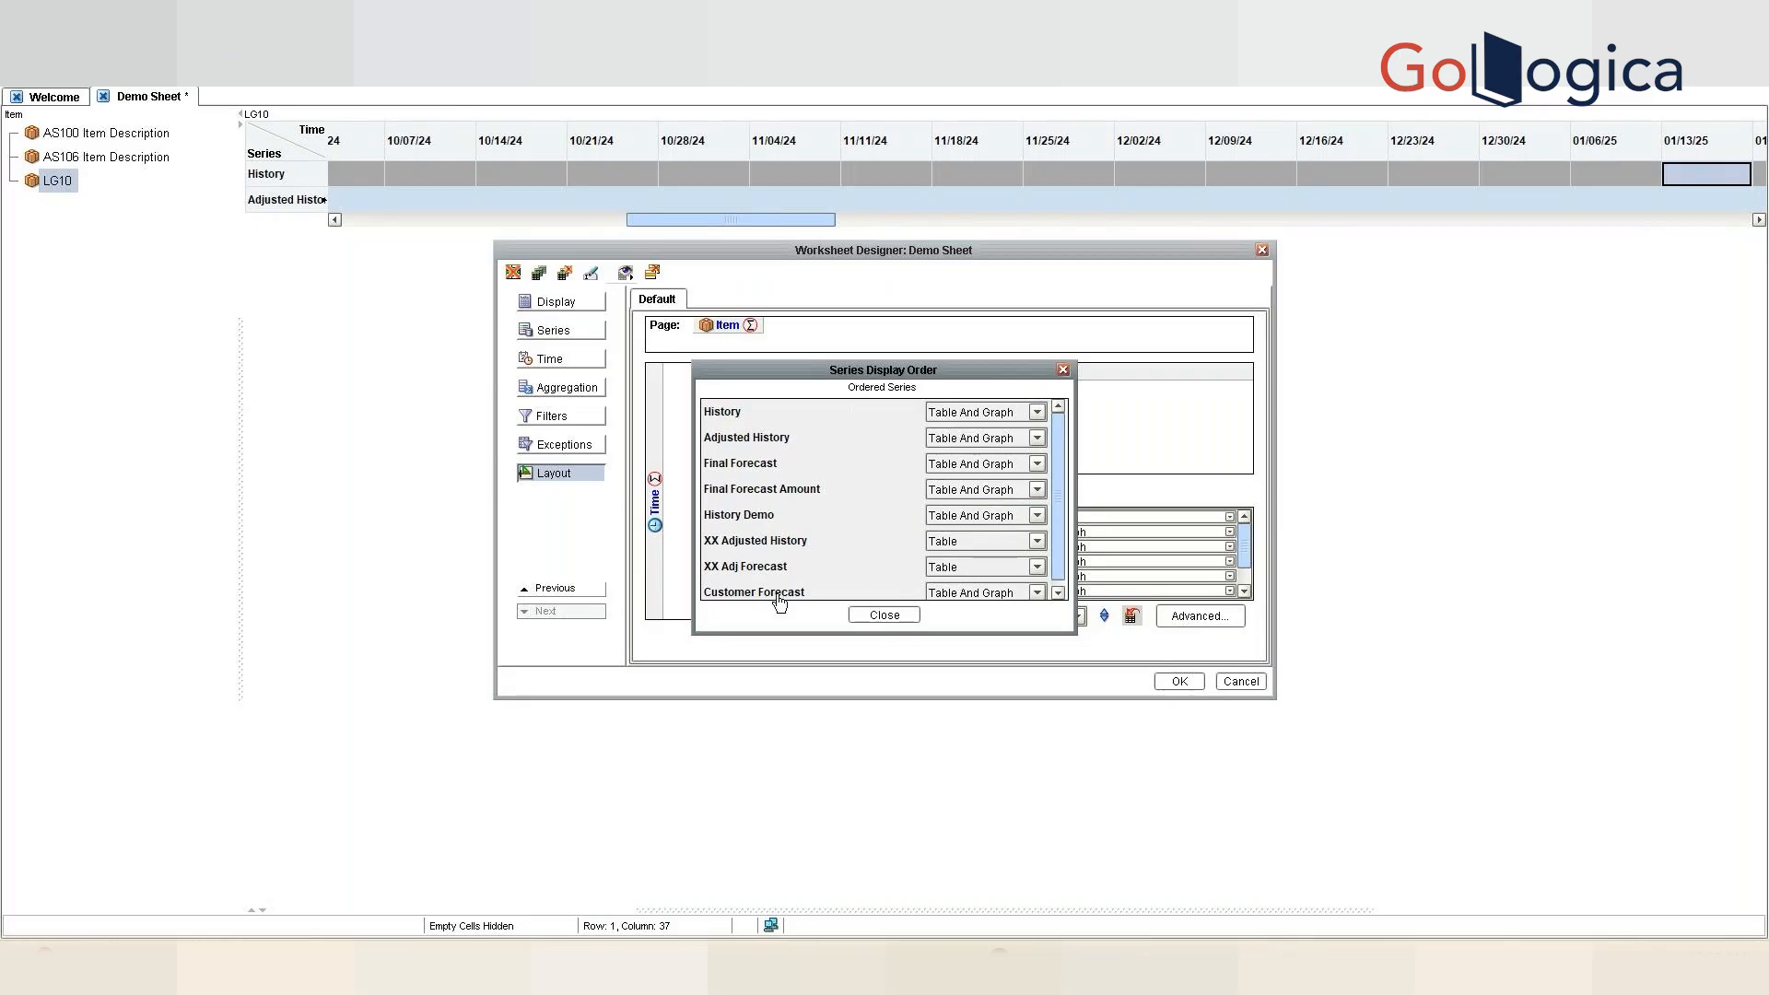
left_click_drag(779, 601, 770, 409)
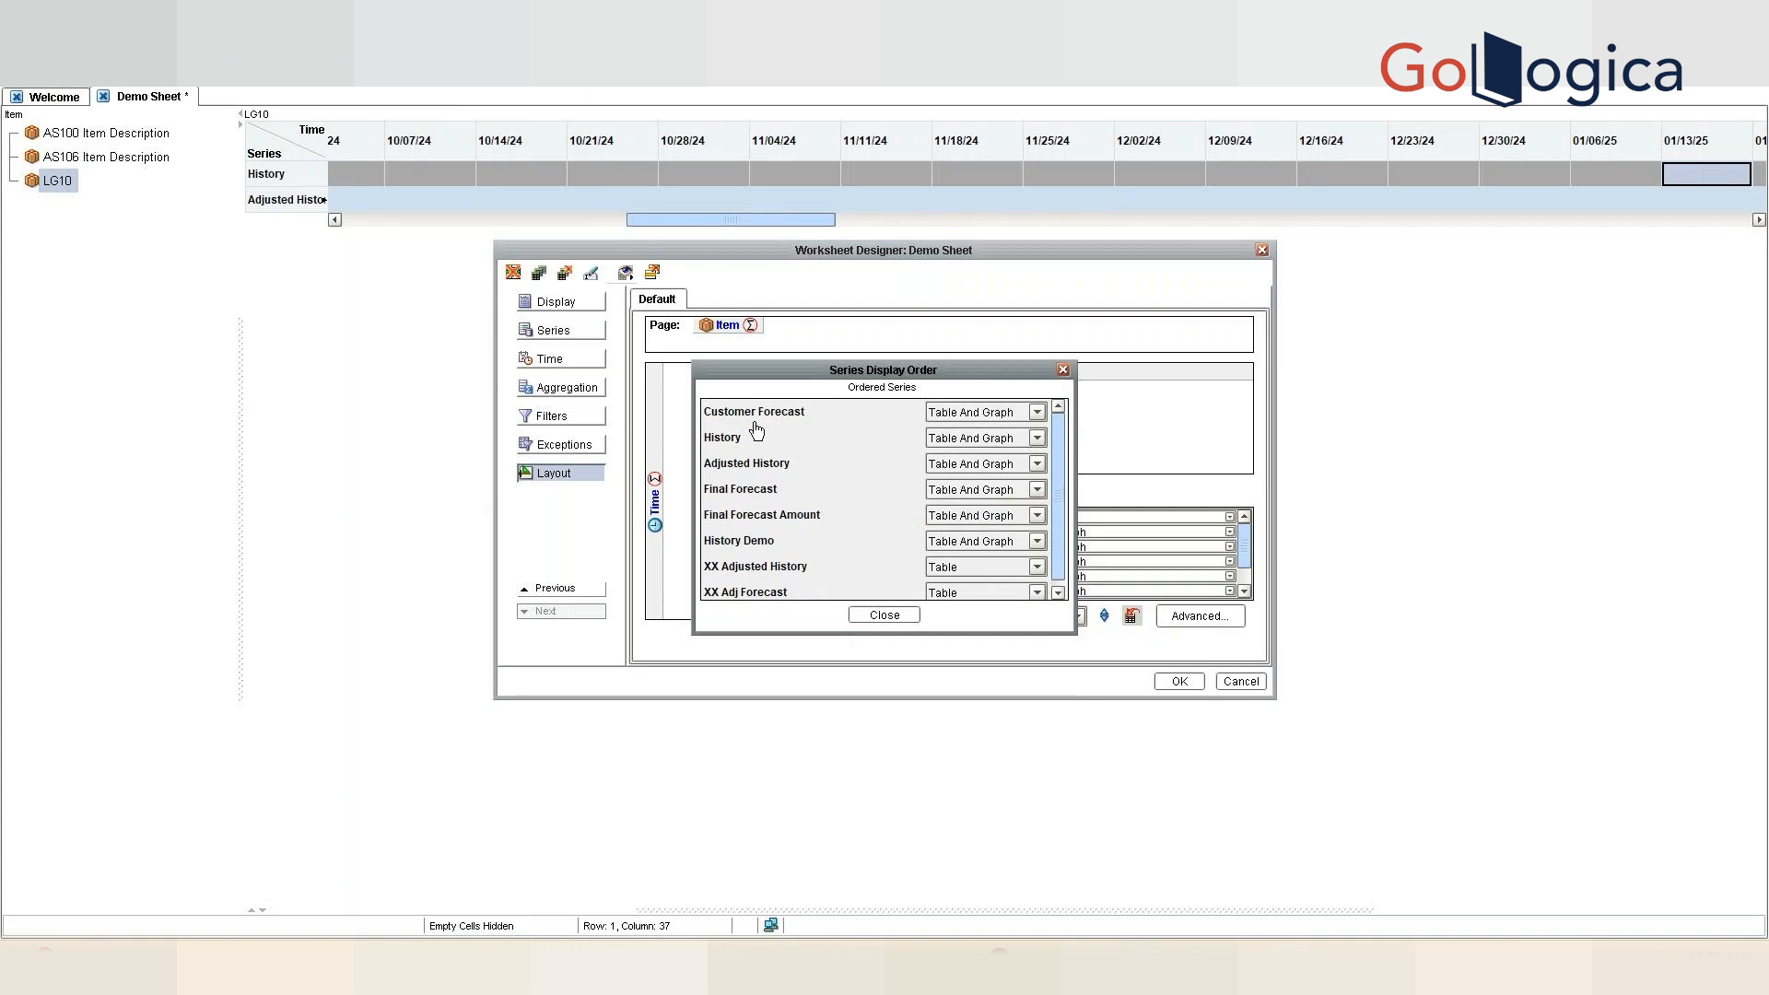
left_click_drag(772, 600, 756, 417)
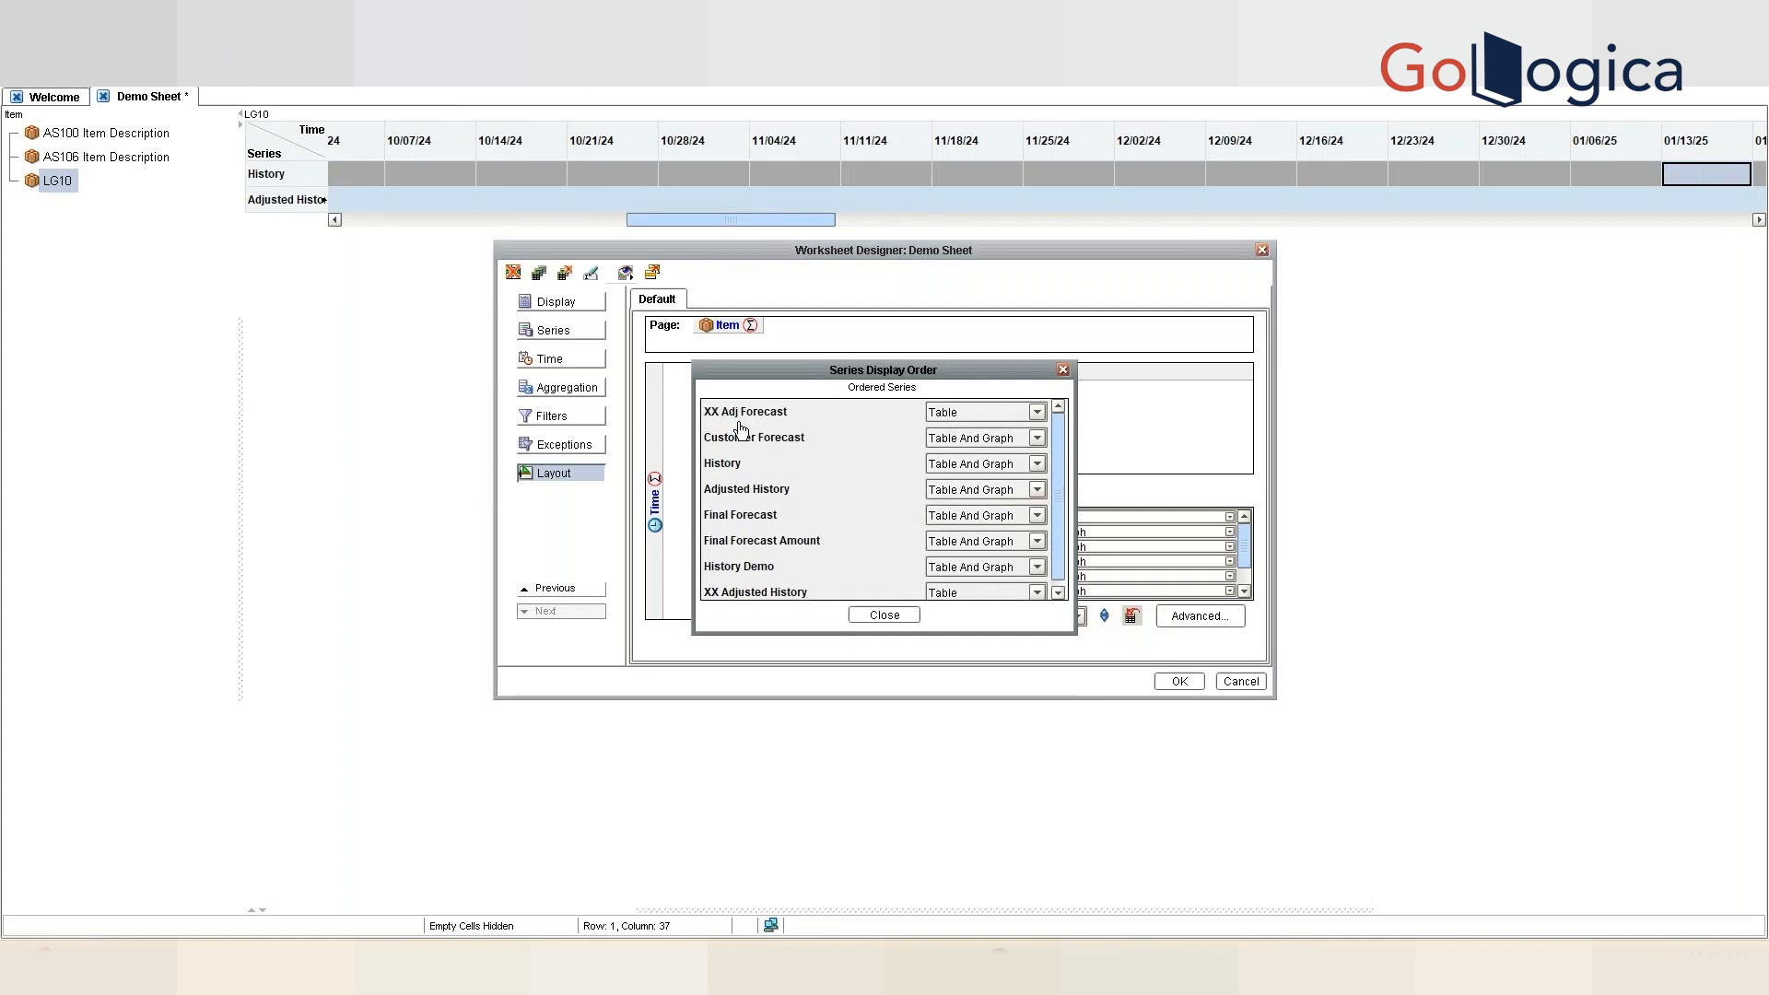
left_click(867, 623)
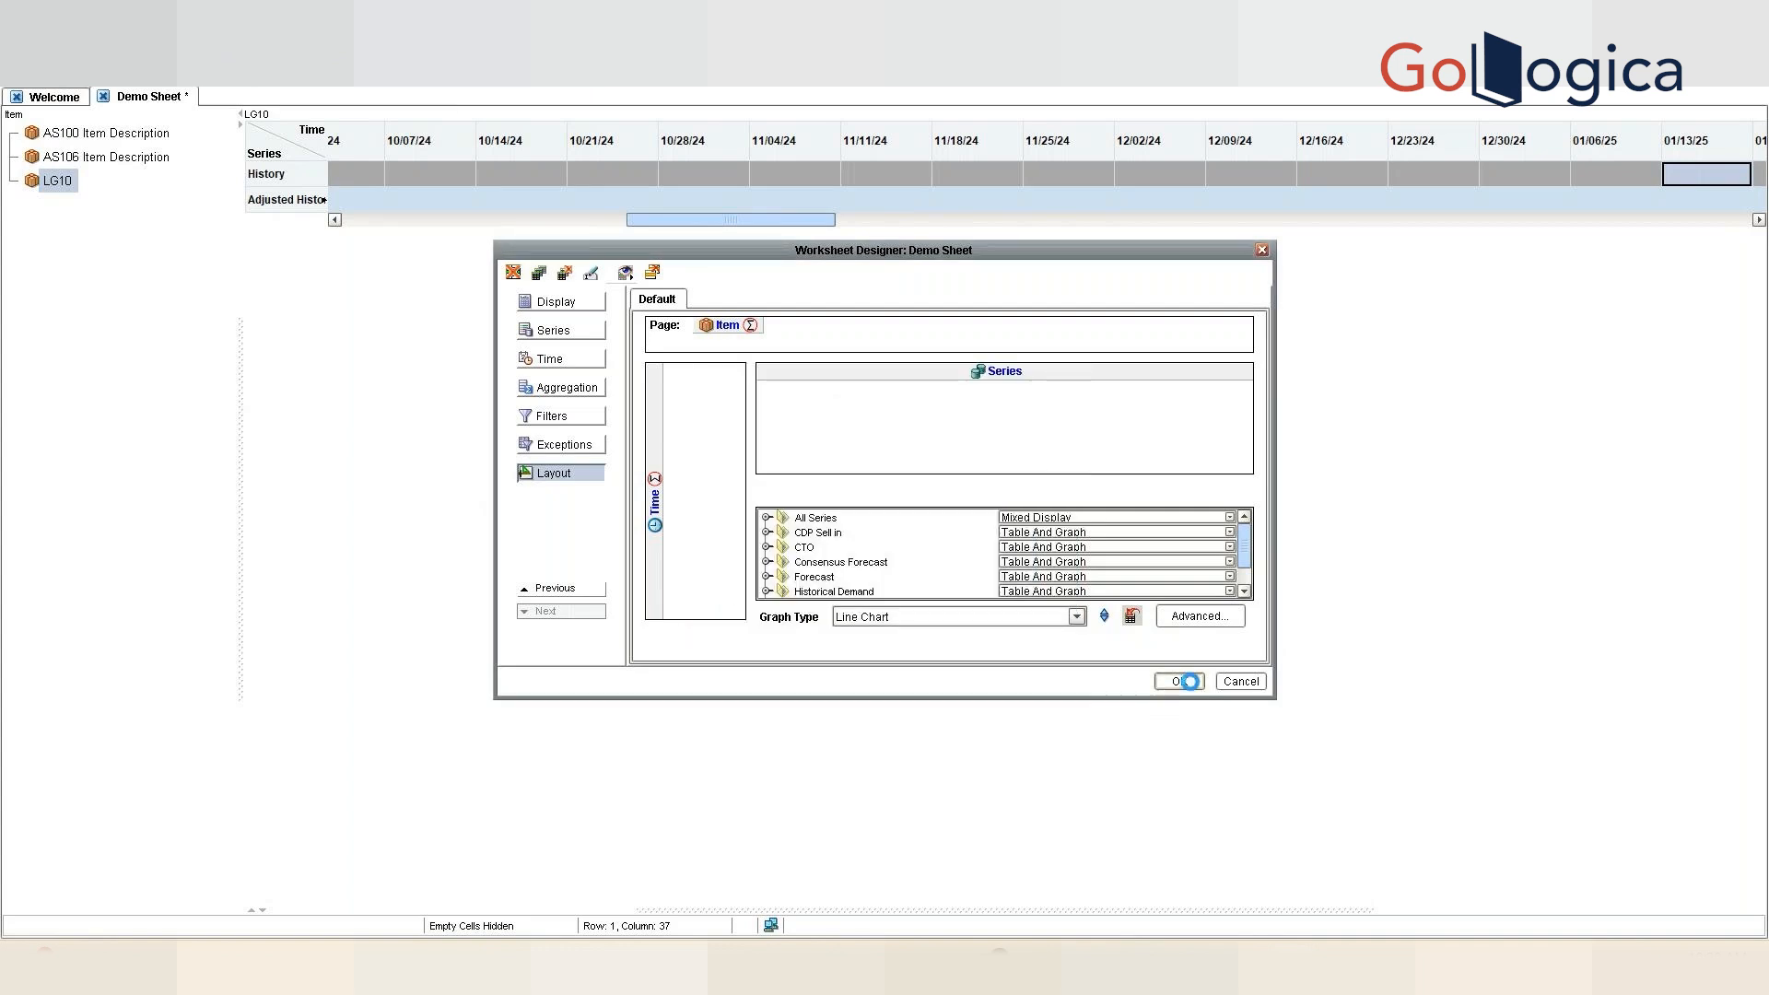
left_click(1180, 680)
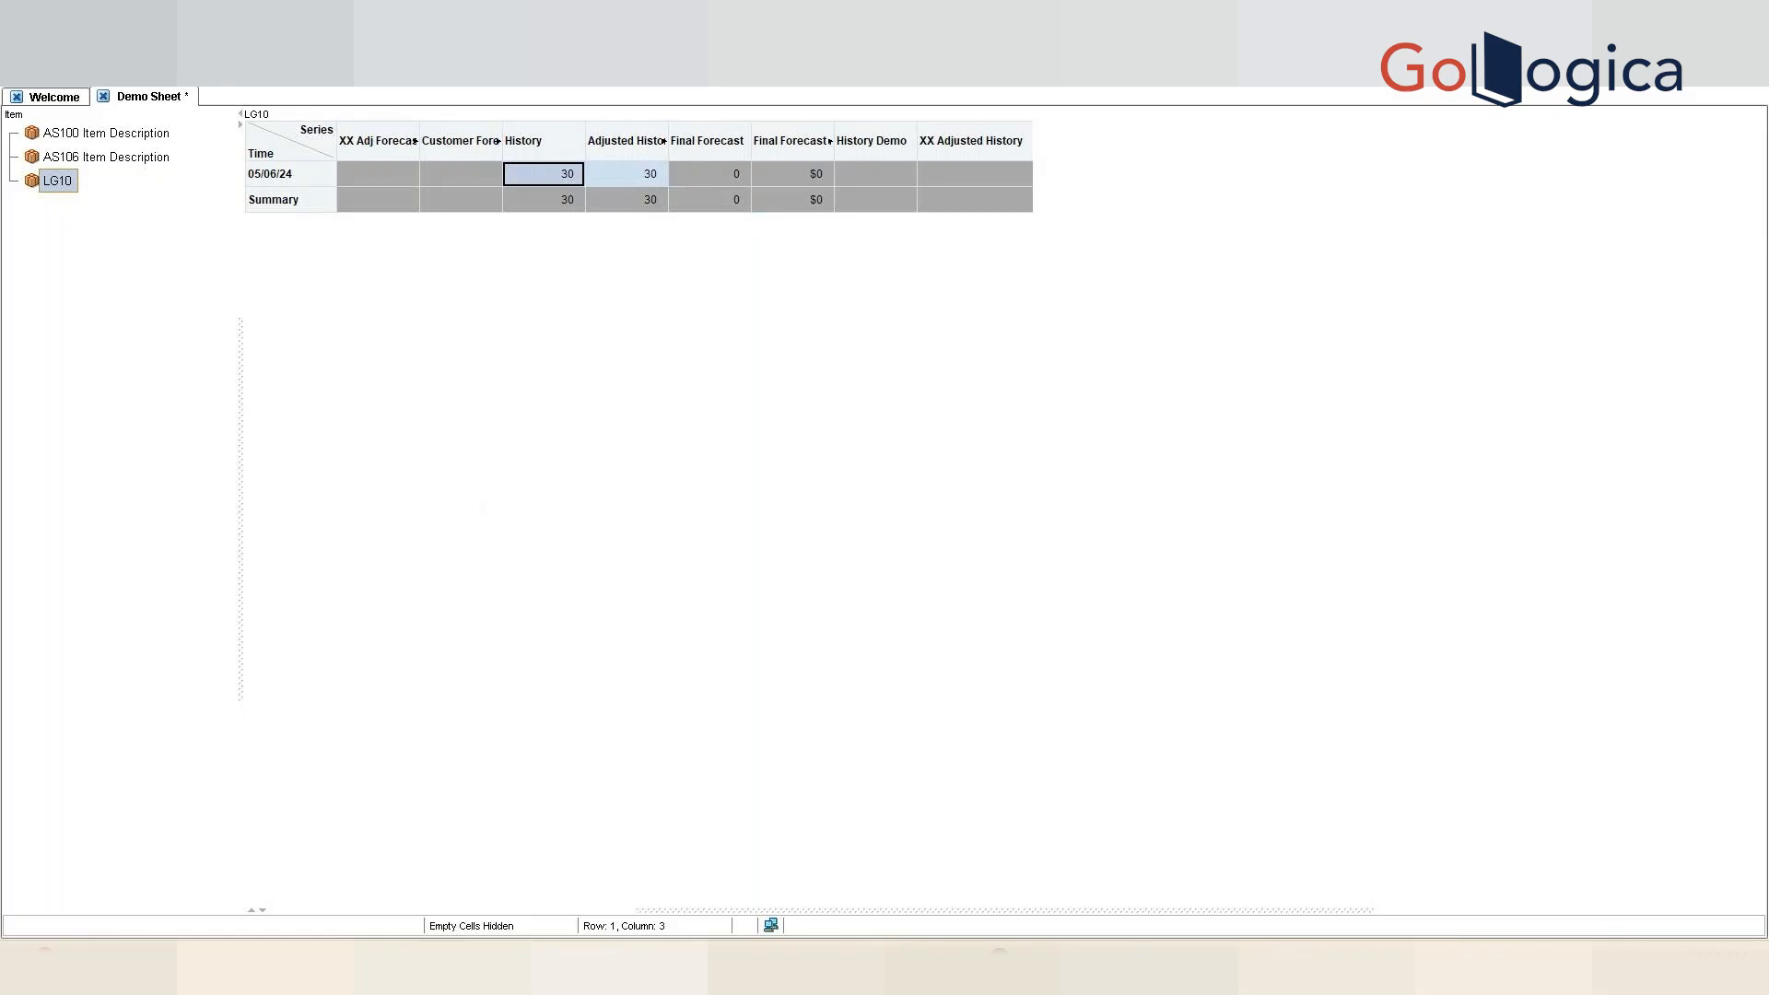
- Review the view elements in the advanced options of Demo Sheet's layout, and leave the designer without applying changes
left_click(59, 31)
left_click(164, 228)
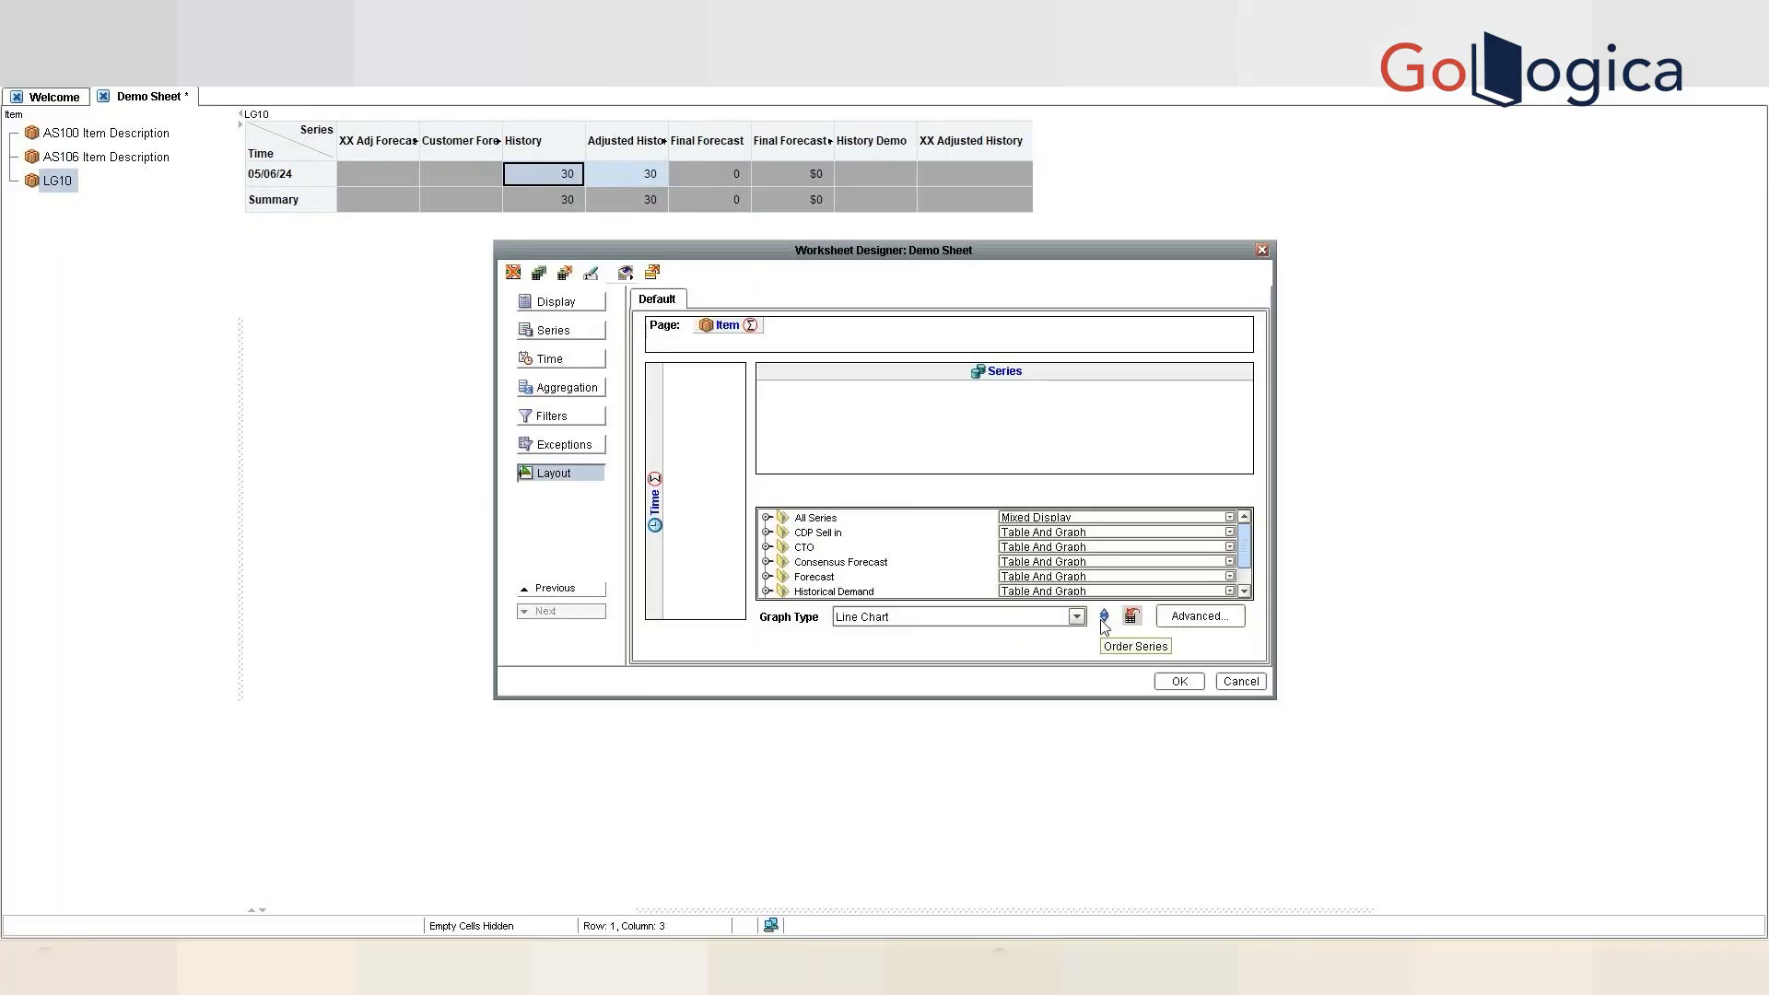
left_click(1200, 617)
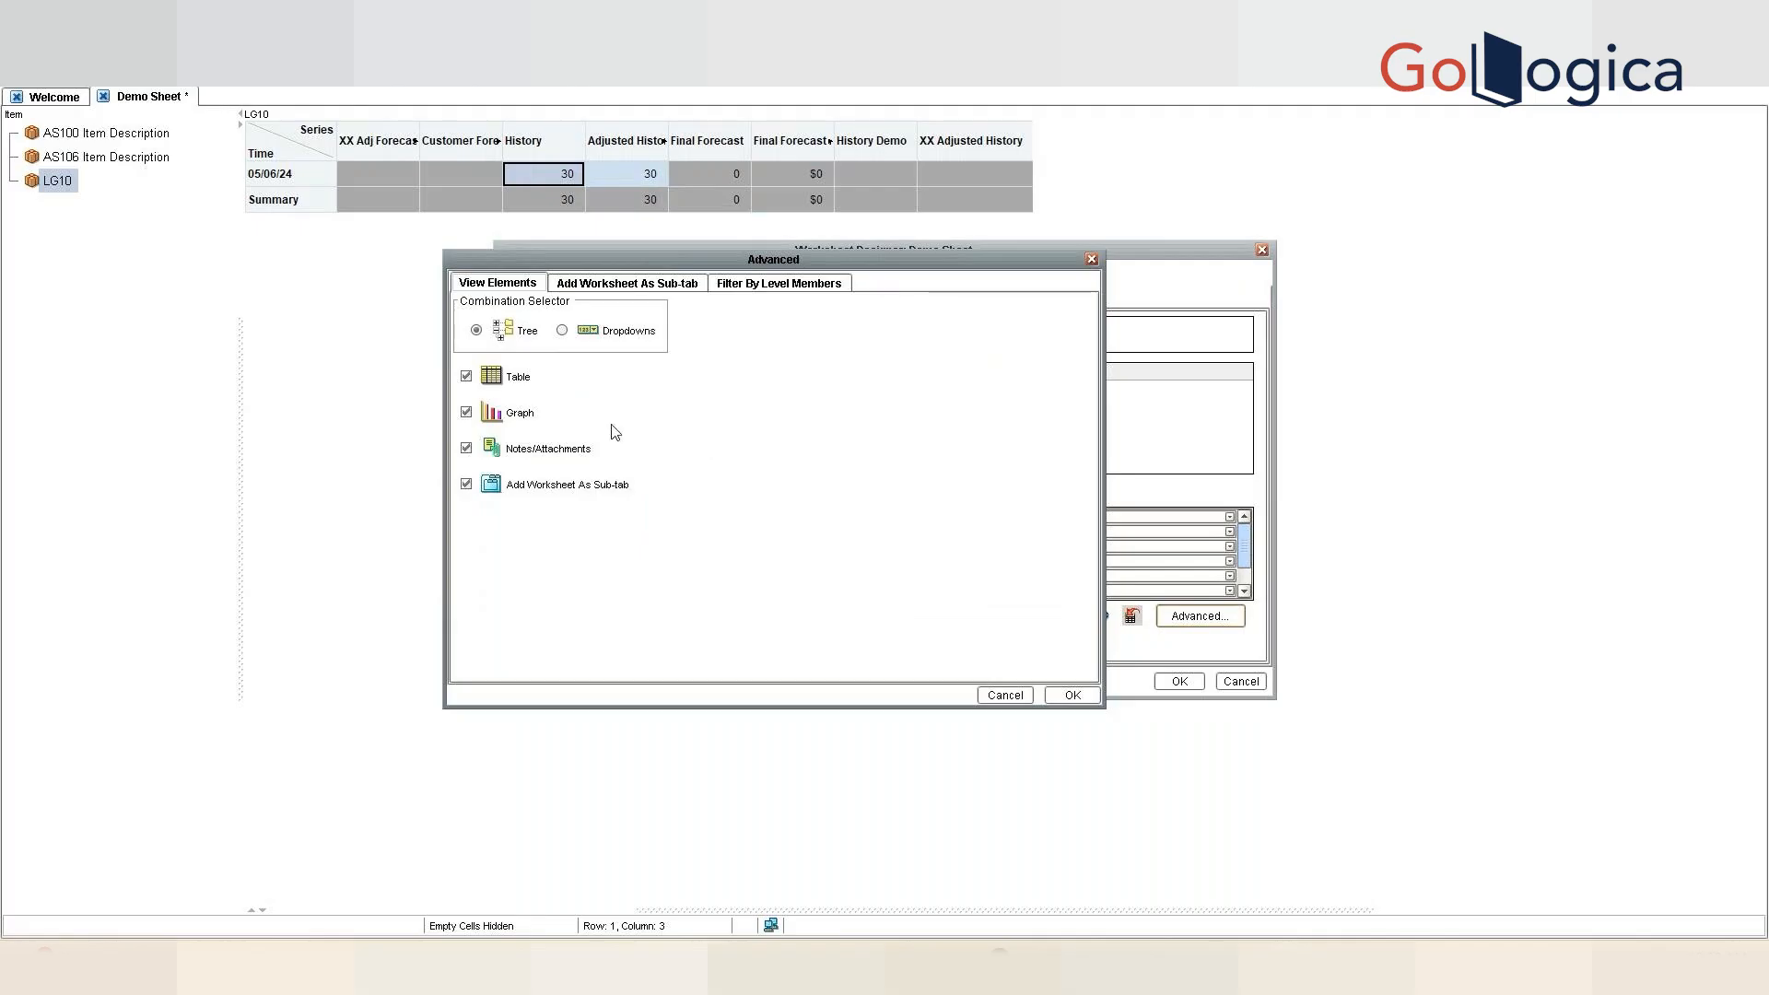
left_click(1073, 696)
left_click(1239, 680)
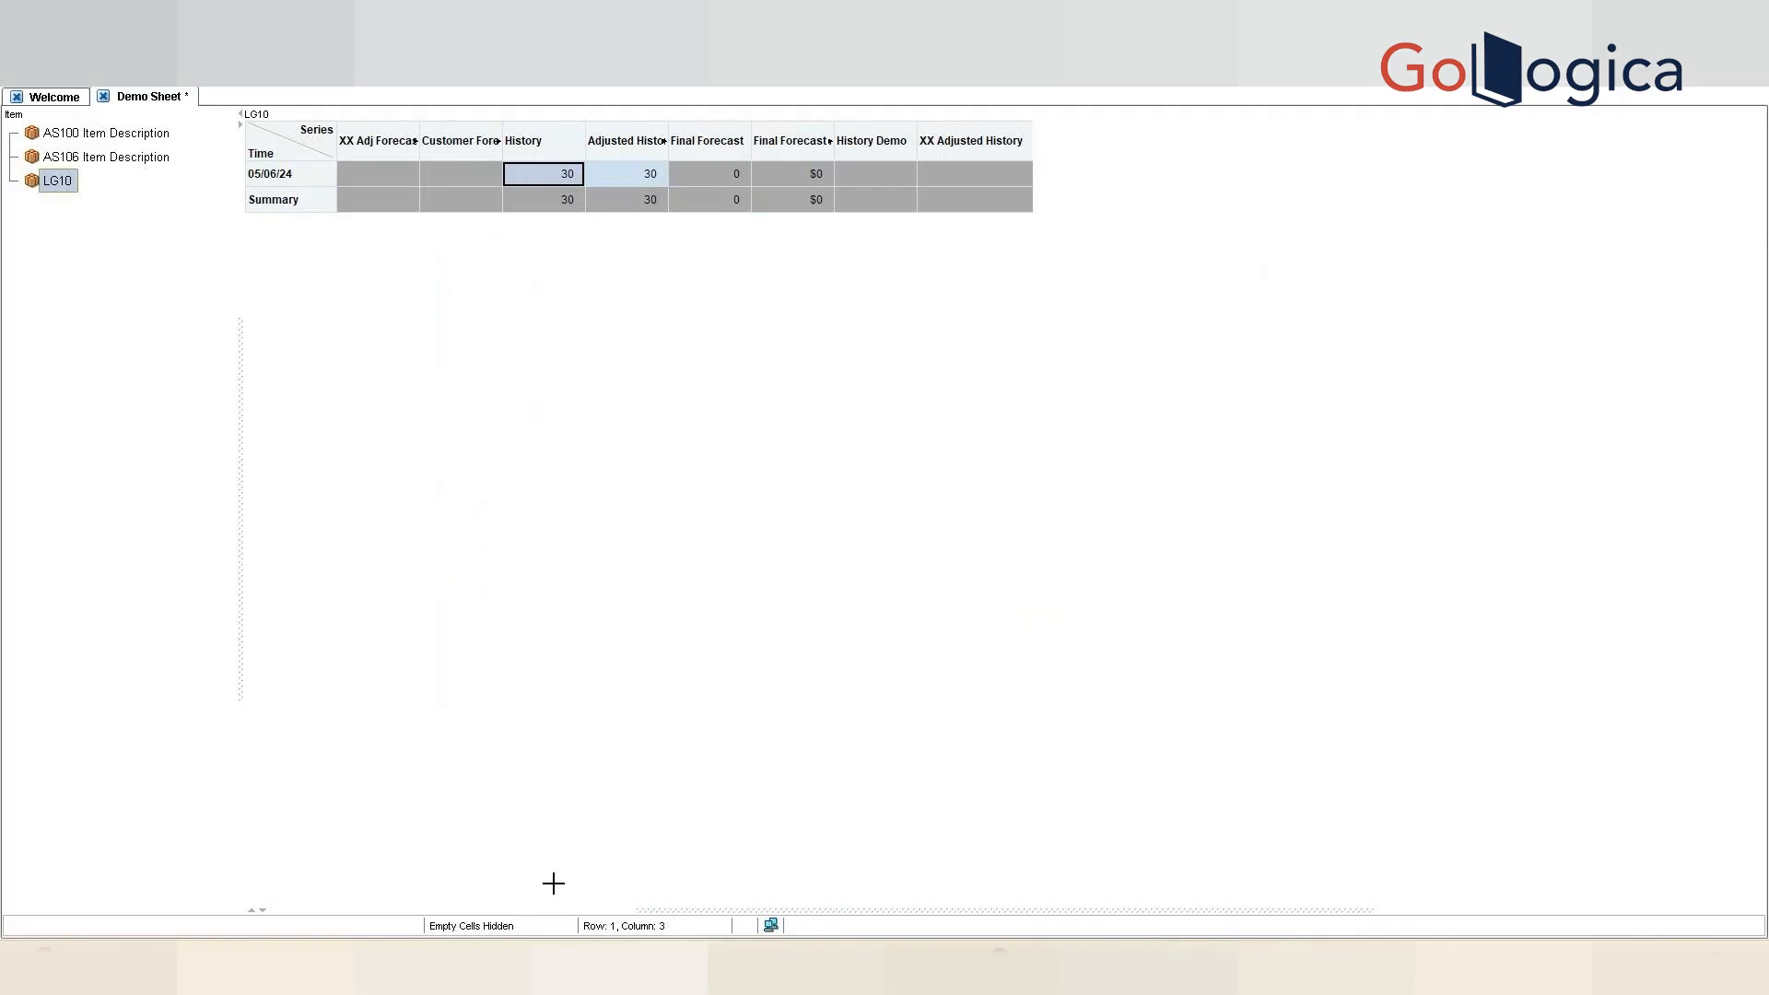
- Expand the graph and Notes/Attachments panes beneath LG10's table, and collapse them again
left_click(254, 912)
left_click(268, 201)
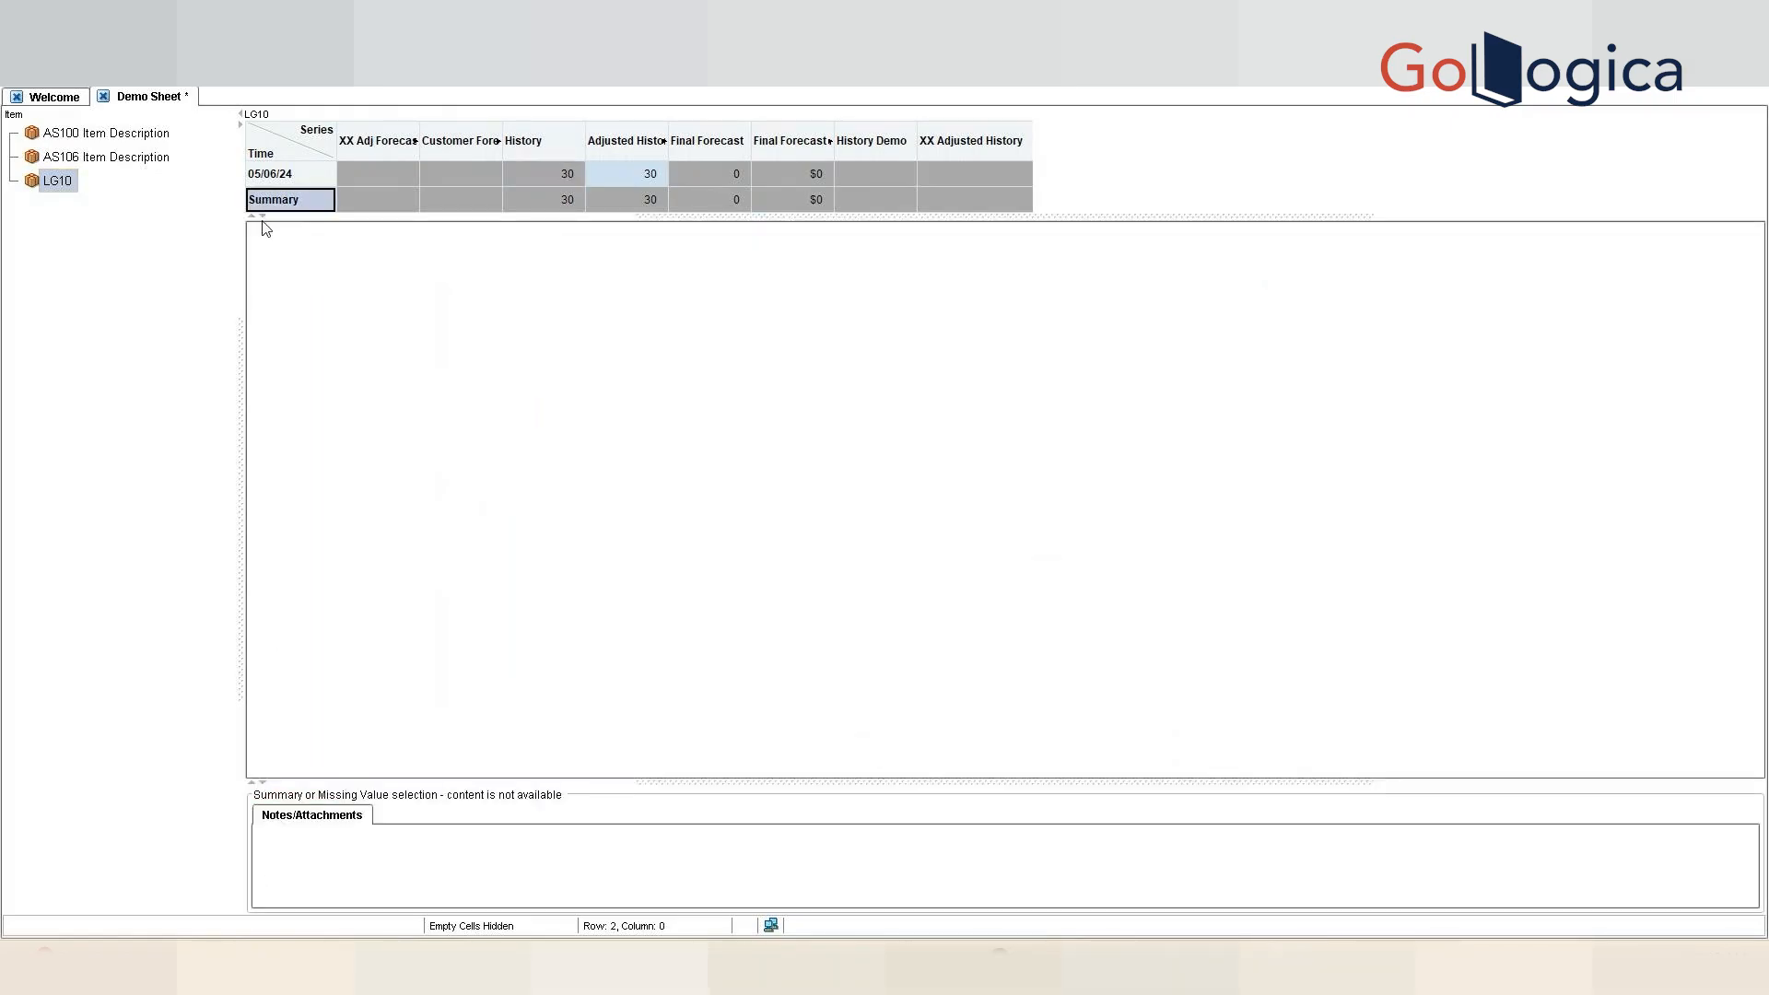
left_click(263, 215)
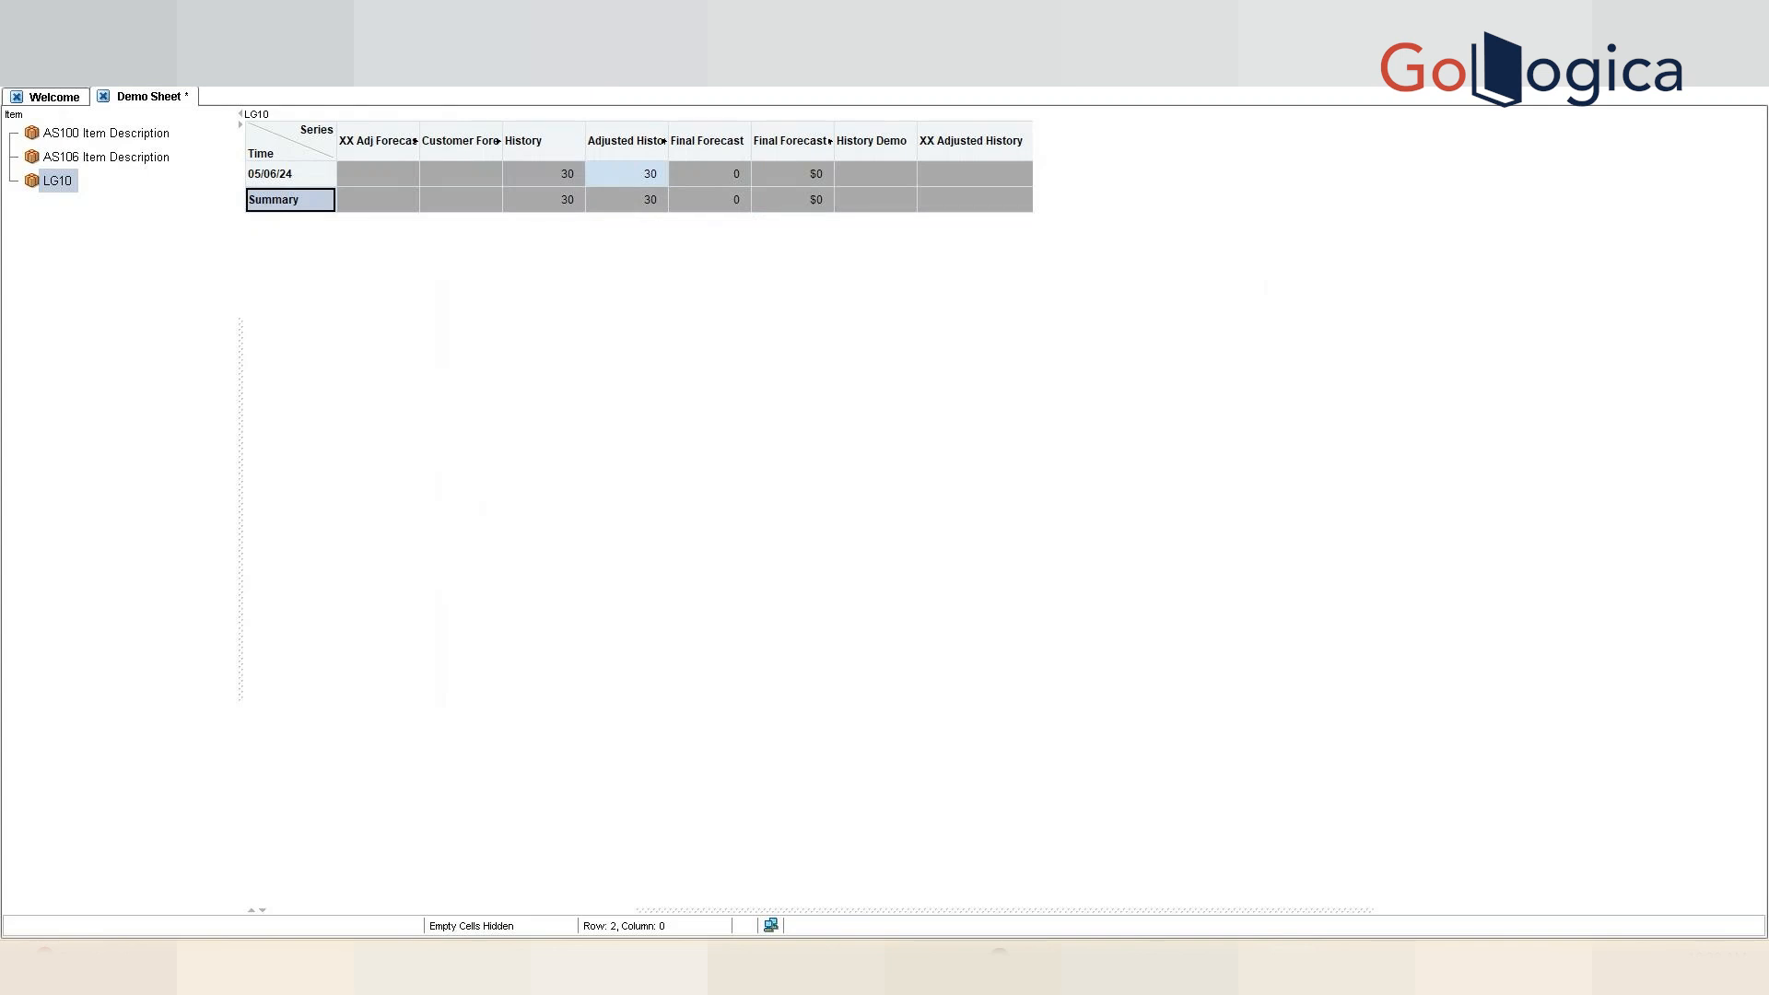
- Turn off the Graph view element in the layout's advanced options, apply it, and expand the remaining pane beneath the table
left_click(55, 74)
left_click(185, 229)
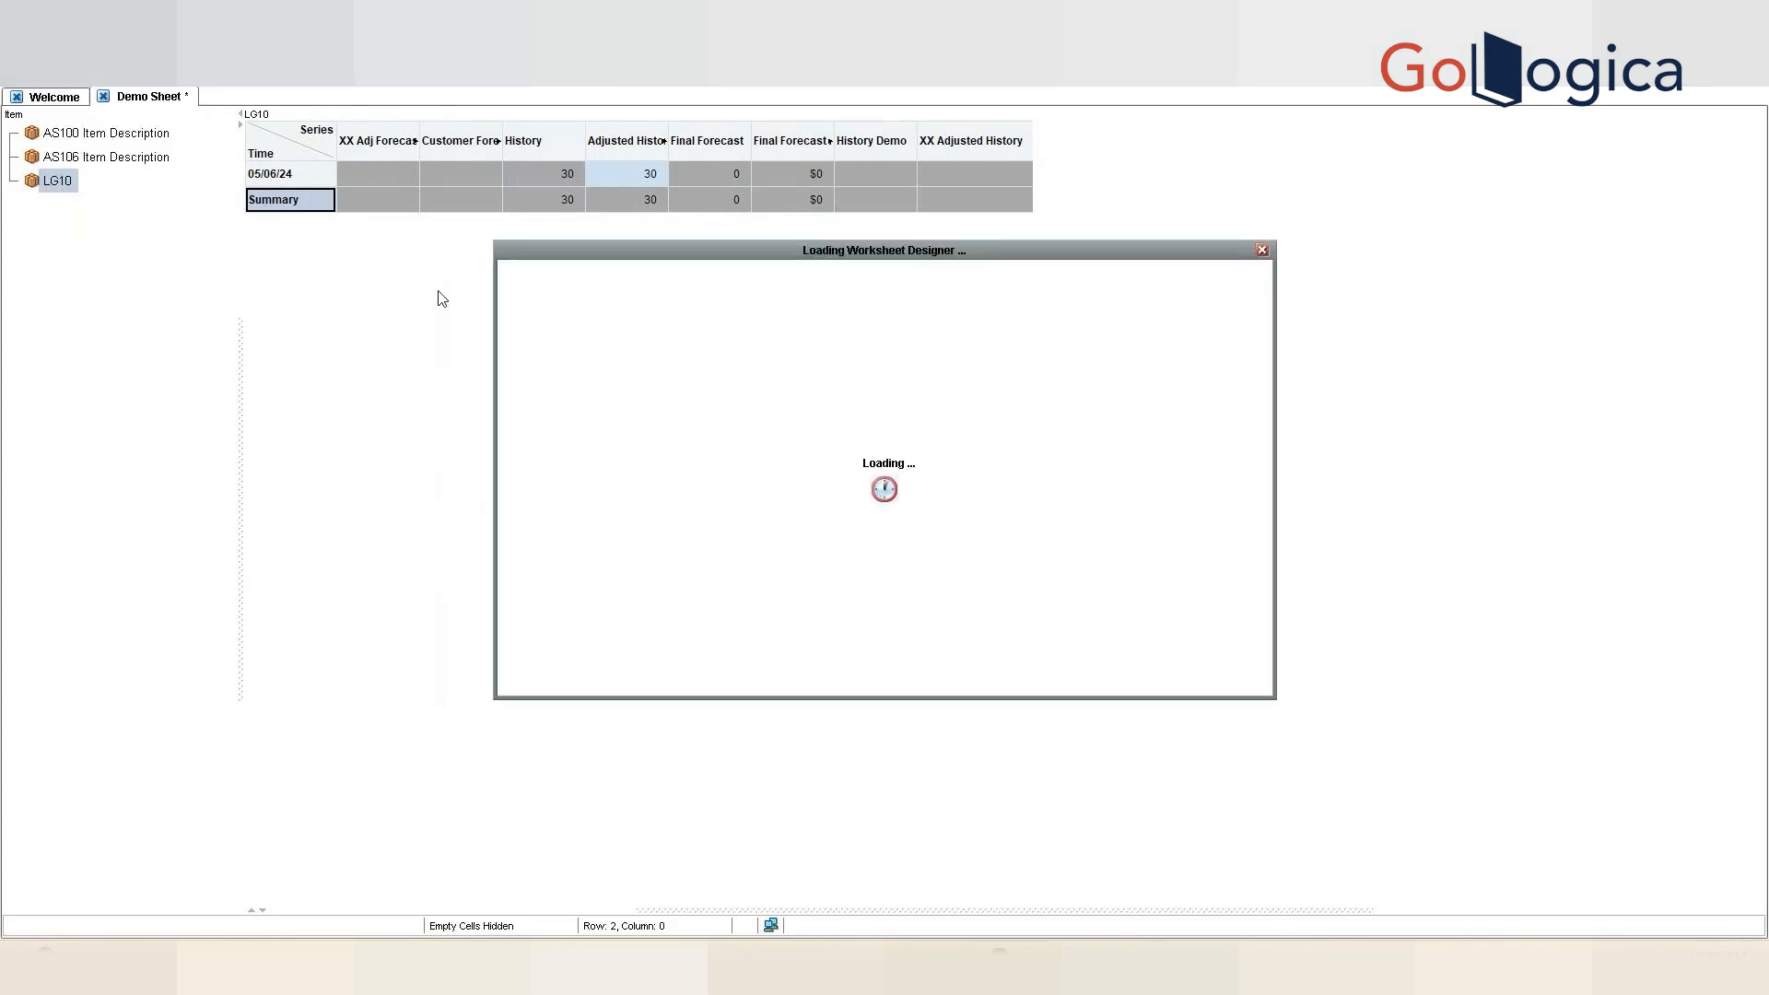
left_click(1200, 615)
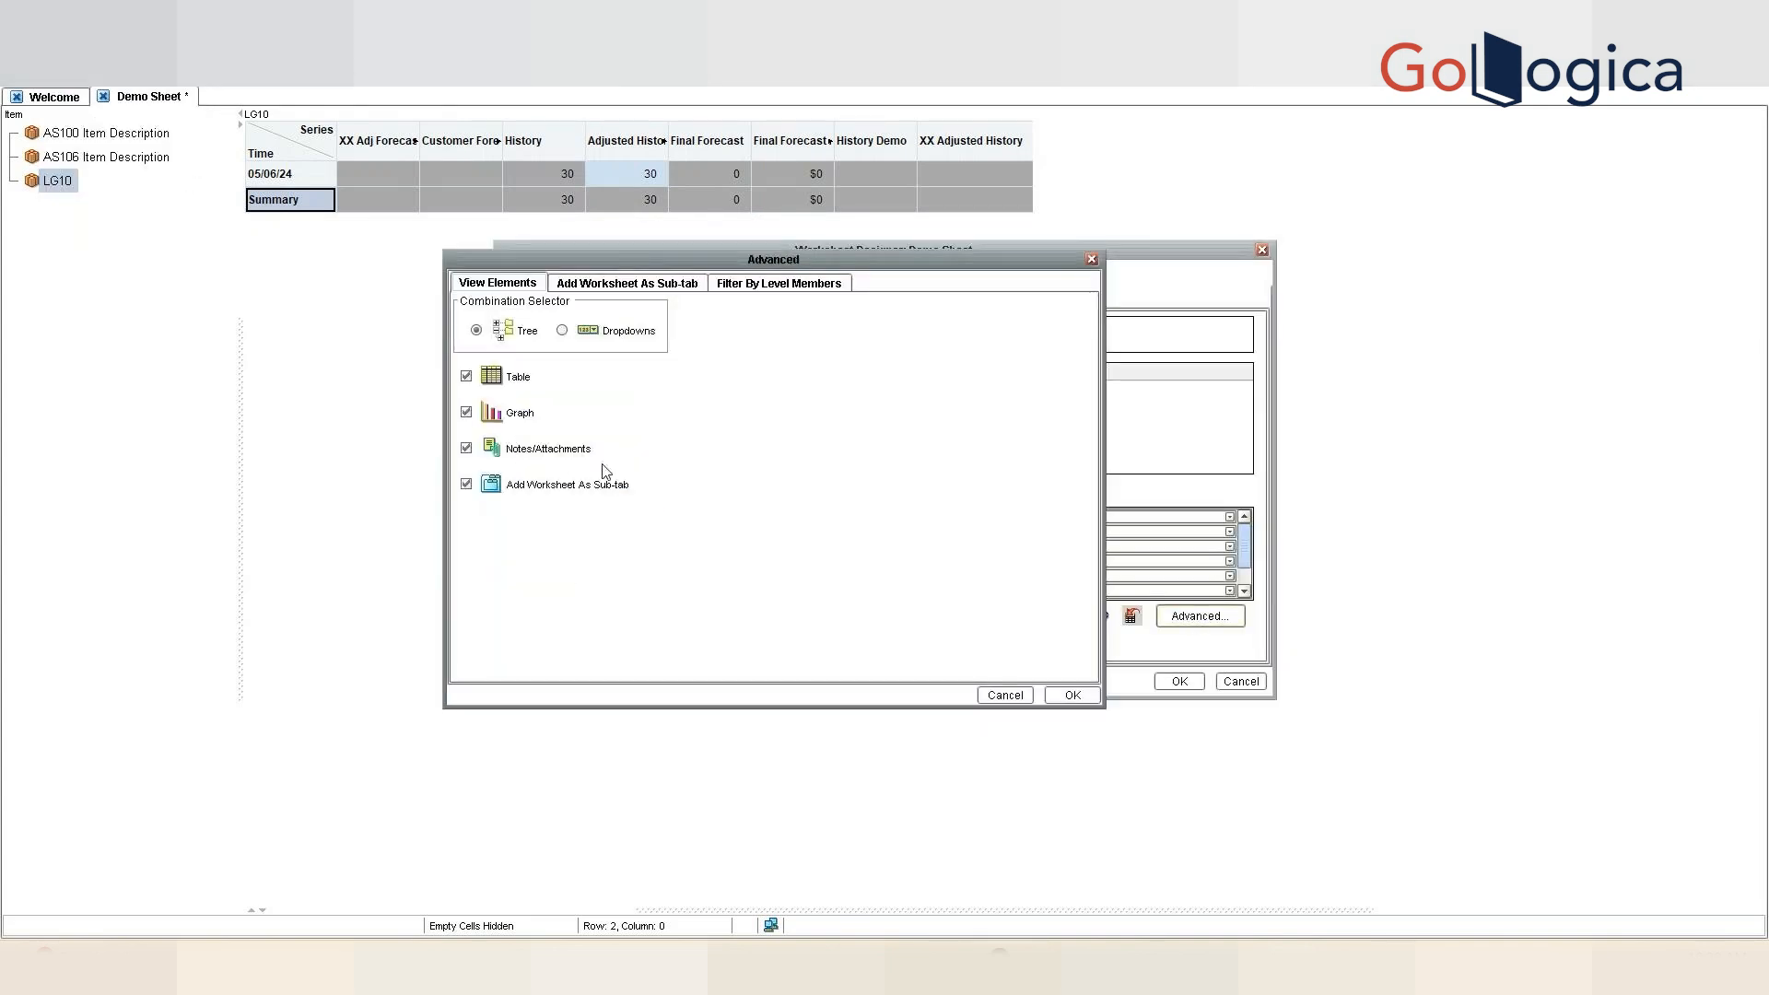
left_click(466, 412)
left_click(1071, 695)
left_click(1179, 682)
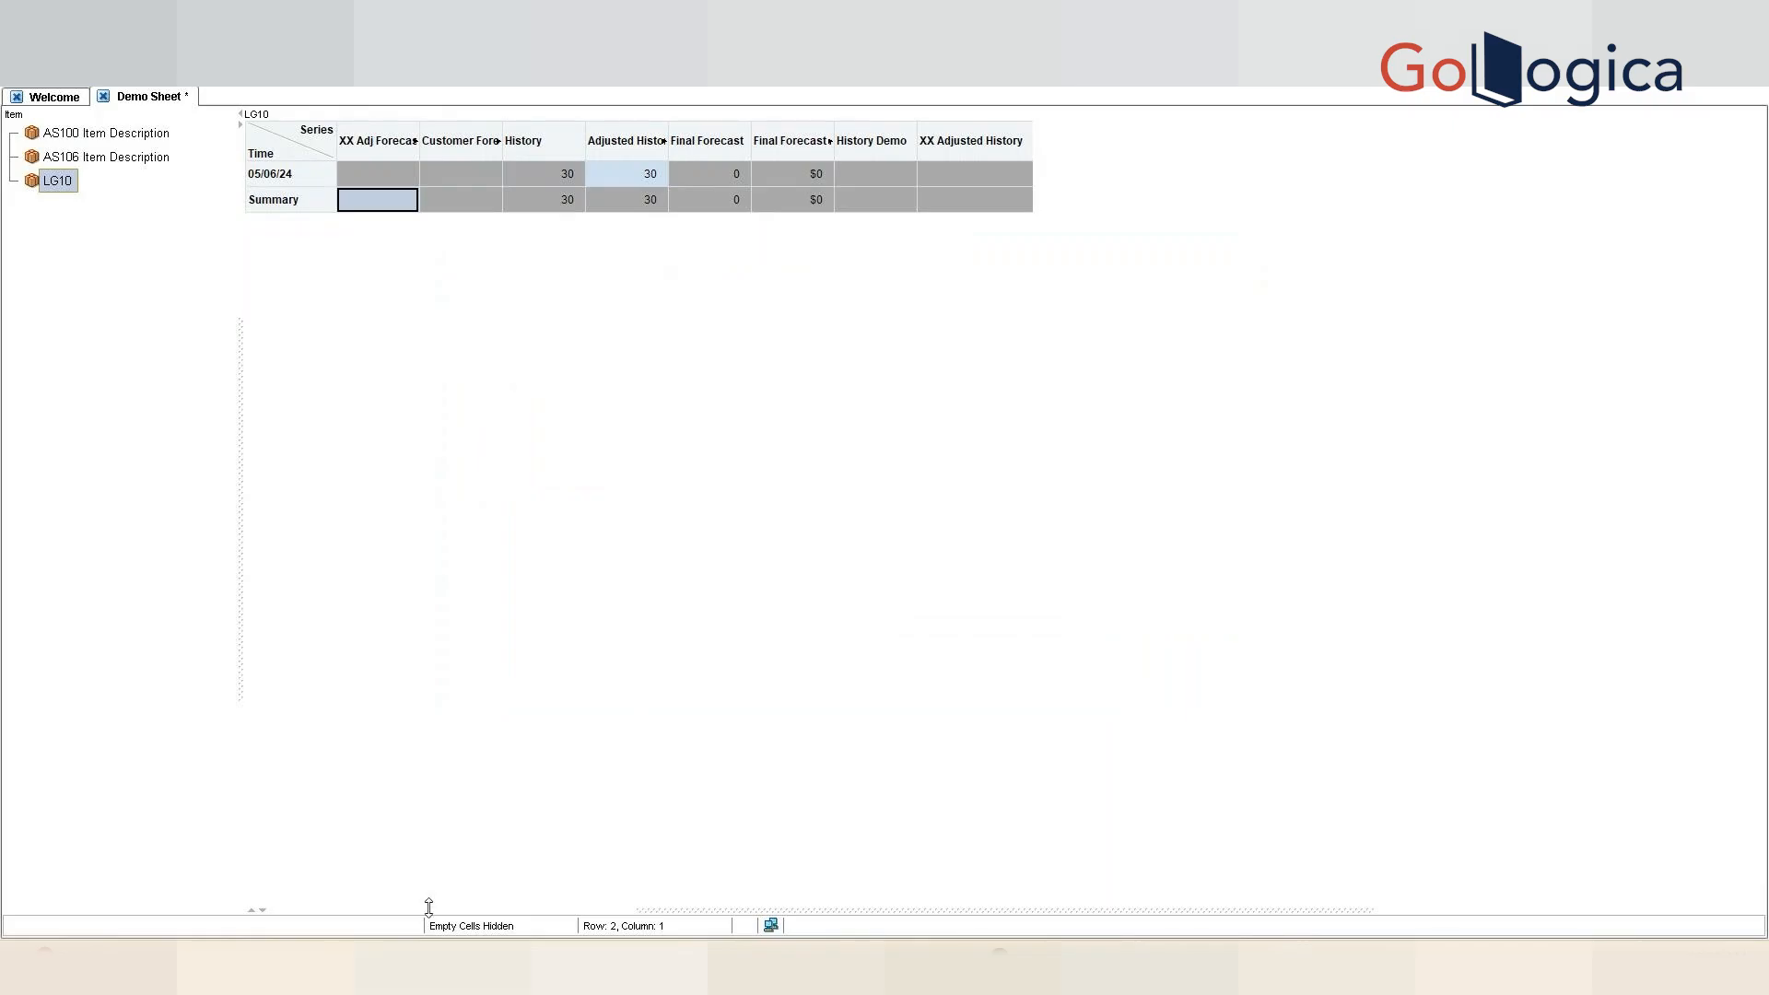
left_click(251, 910)
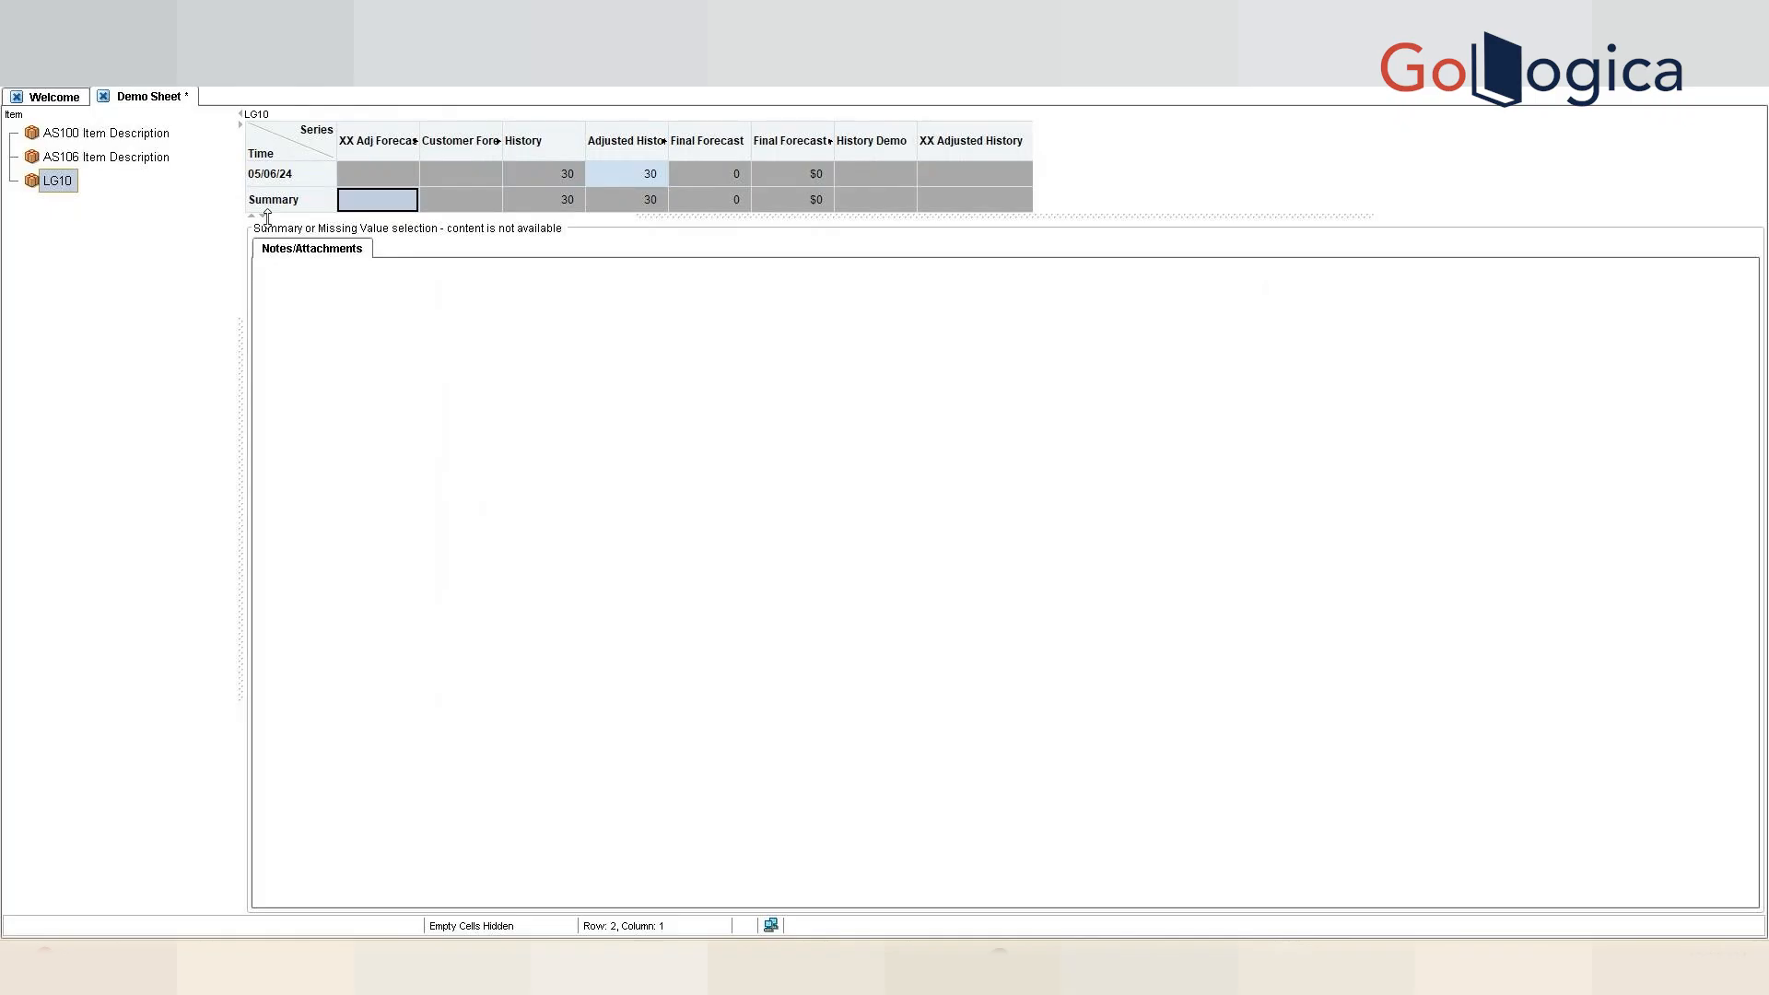
- Turn the Graph view element back on in the layout's advanced options and apply the change to Demo Sheet
left_click(153, 31)
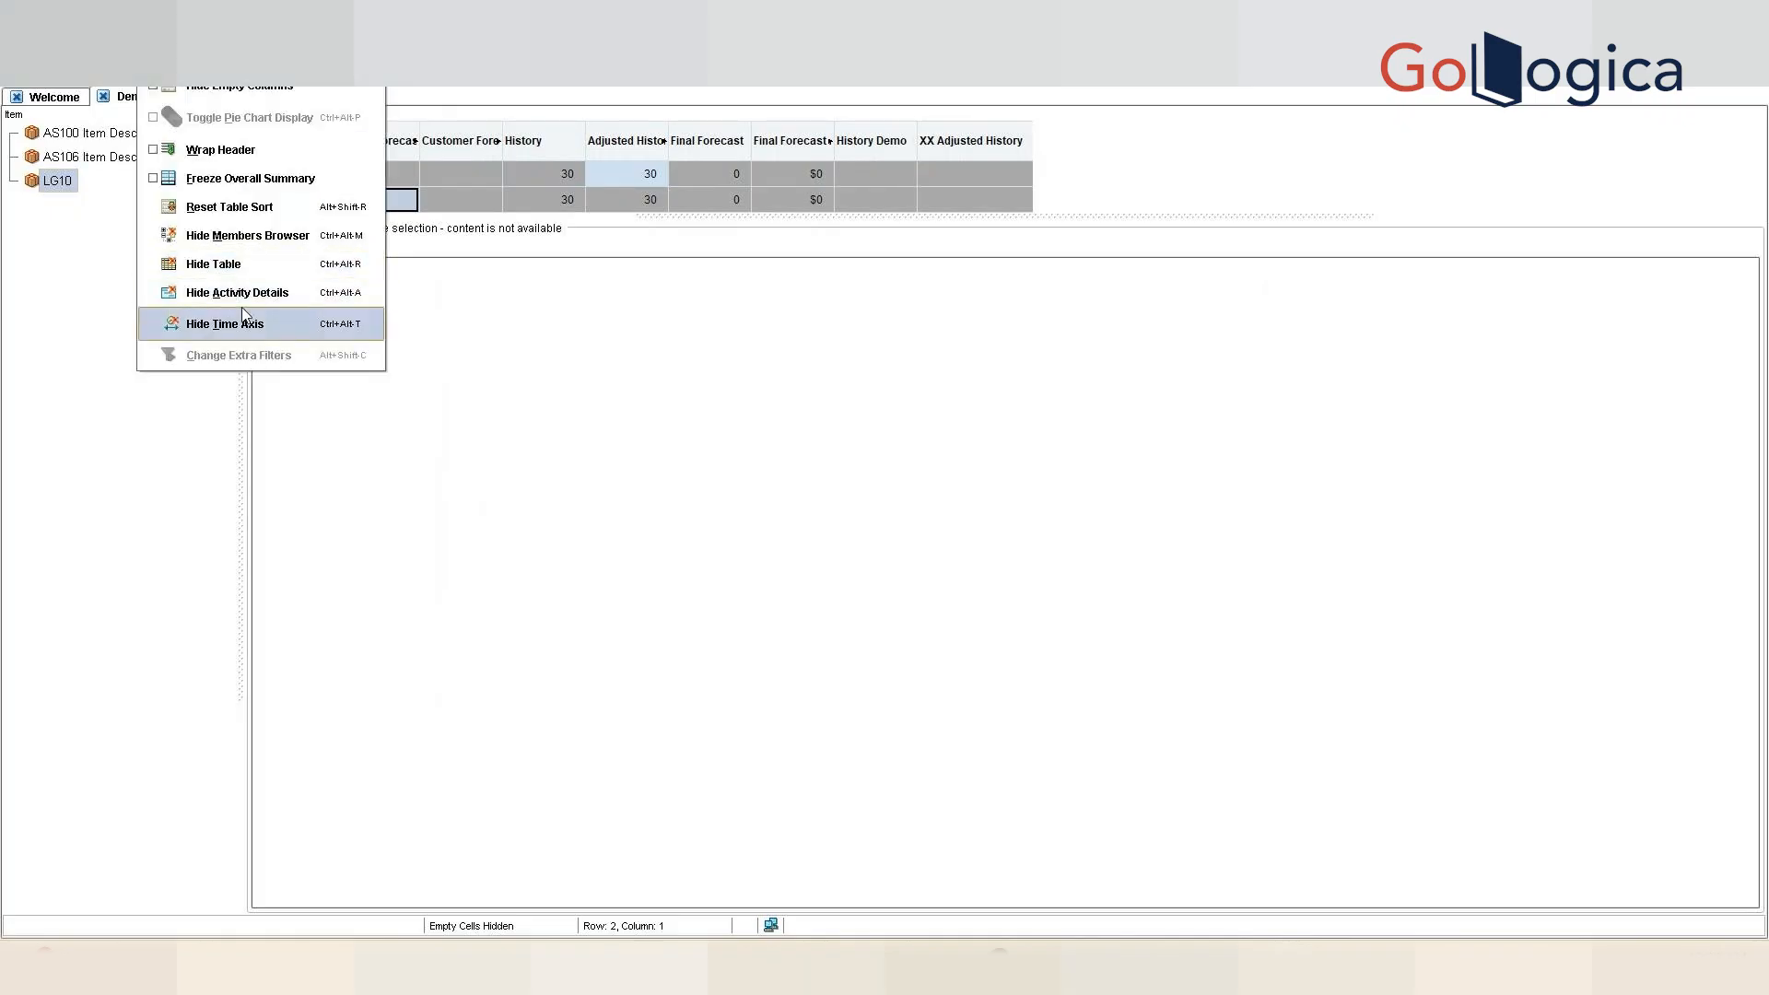
mouse_move(195, 31)
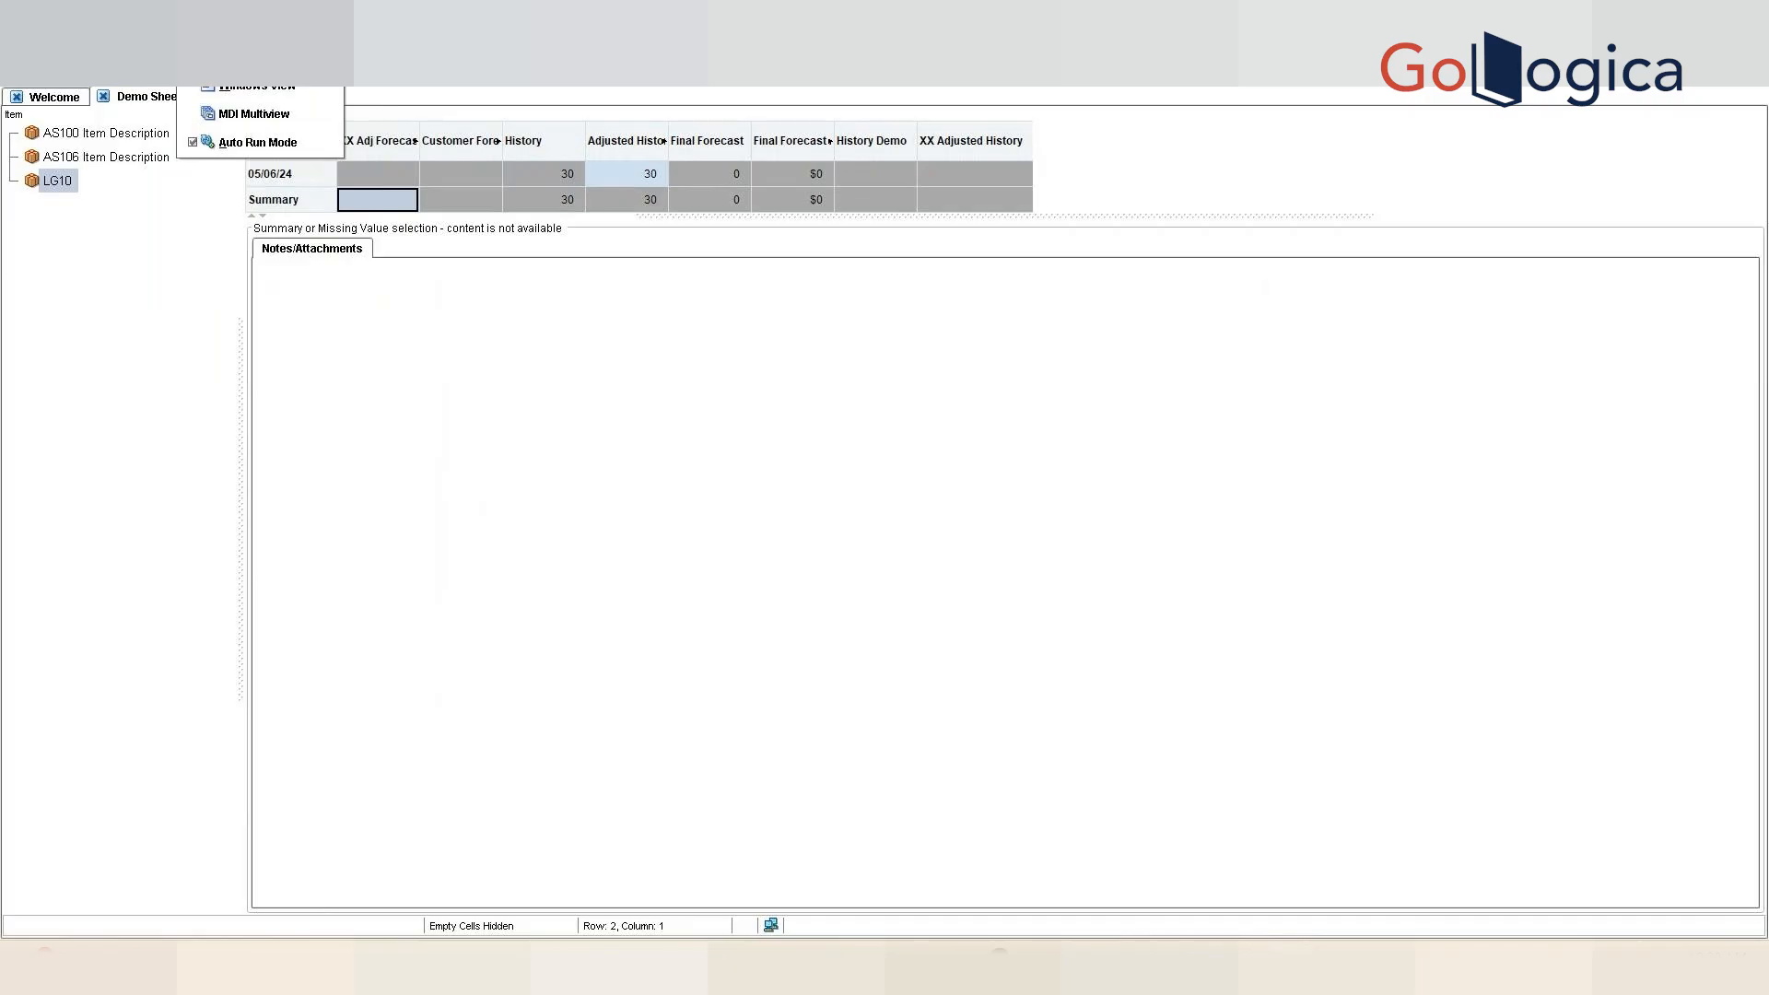
mouse_move(65, 31)
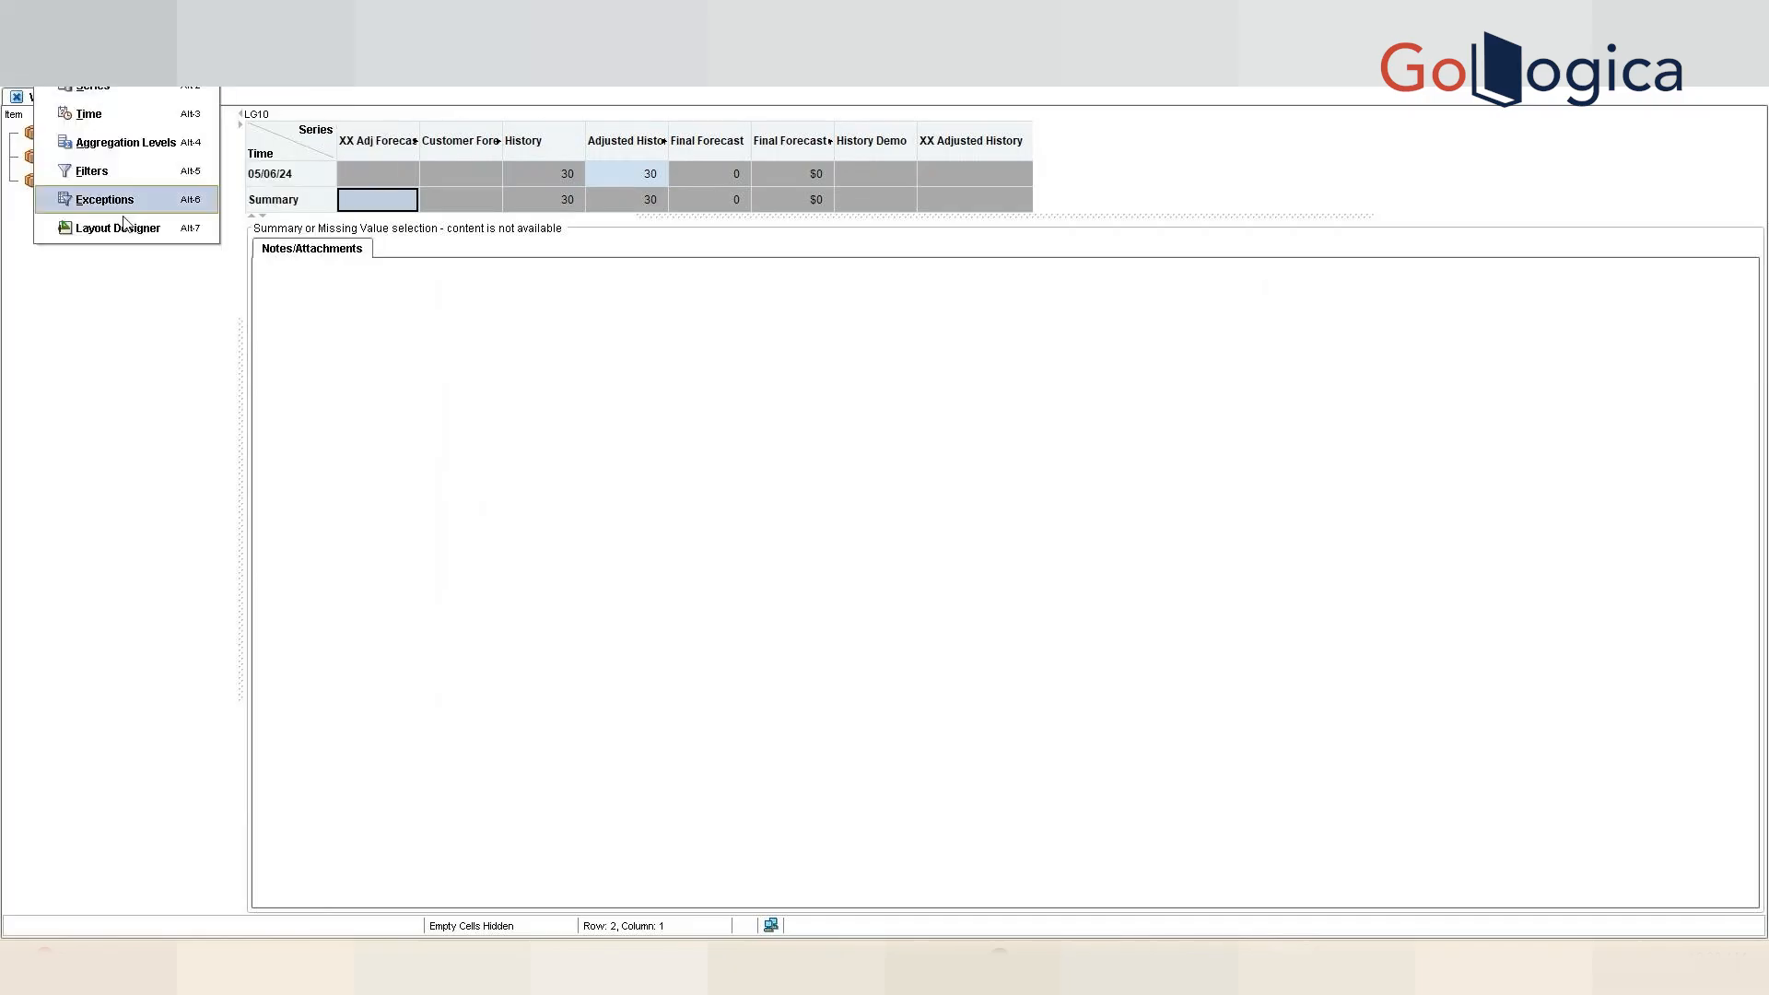
left_click(126, 228)
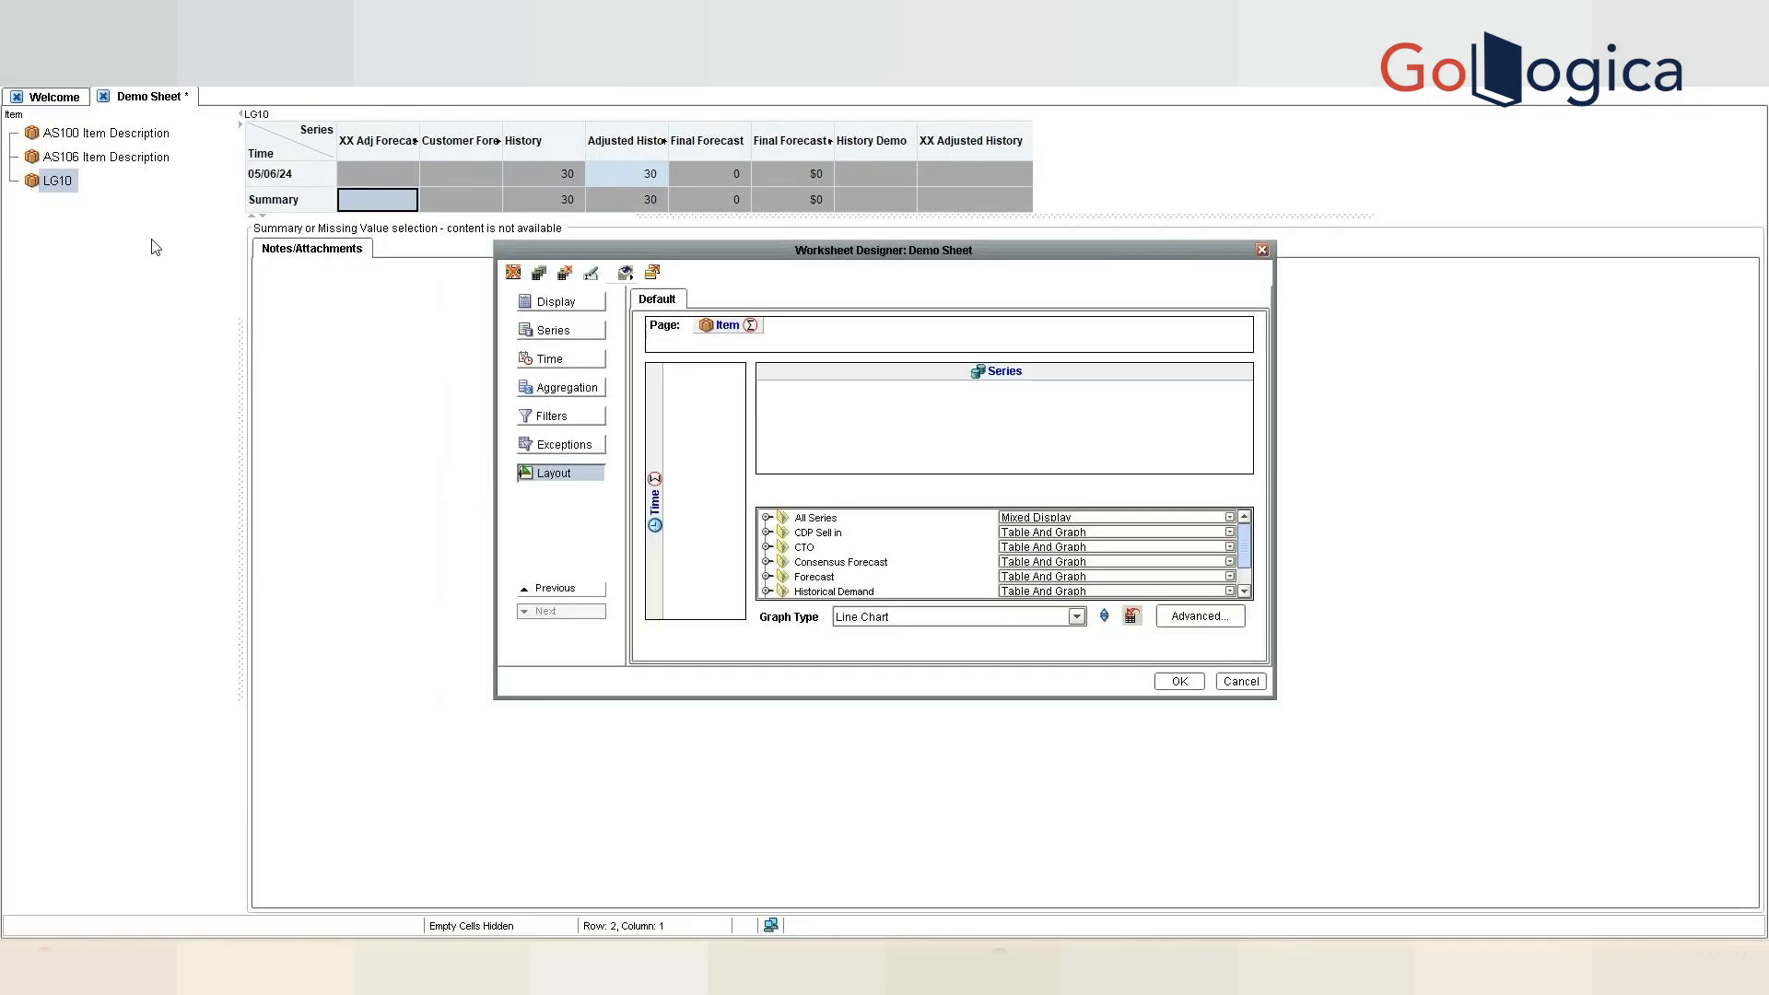
left_click(1200, 616)
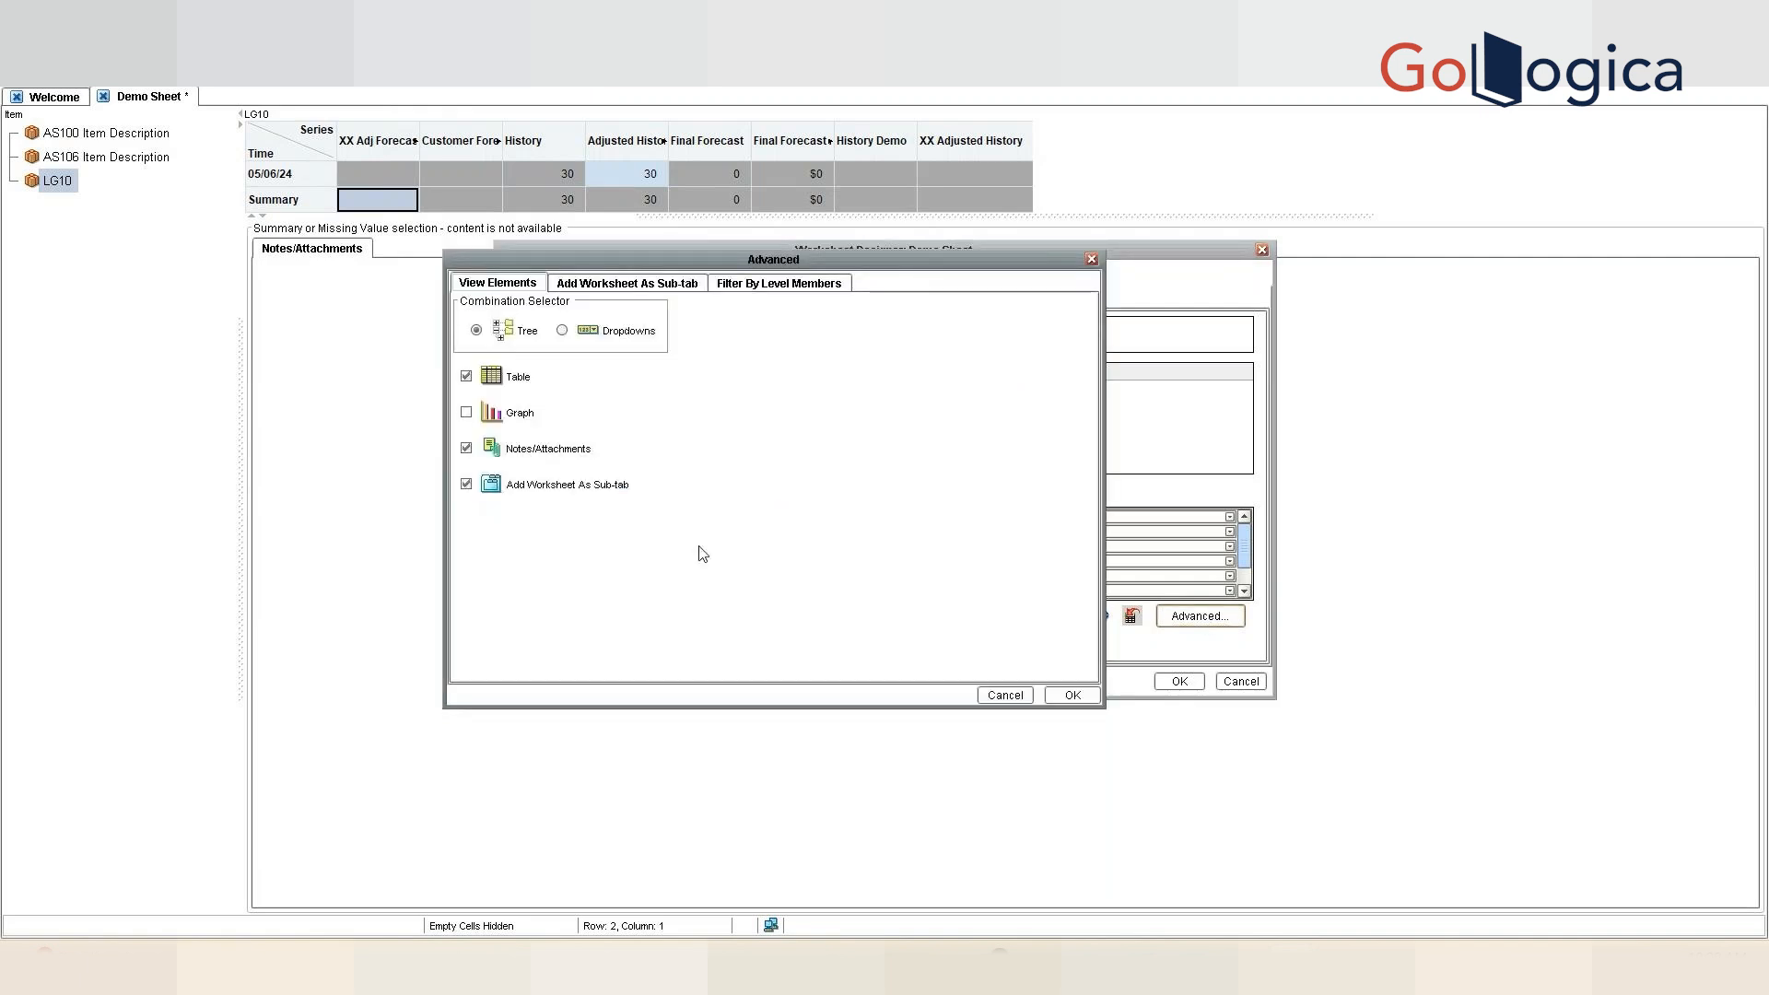
left_click(466, 413)
left_click(1069, 695)
left_click(1163, 686)
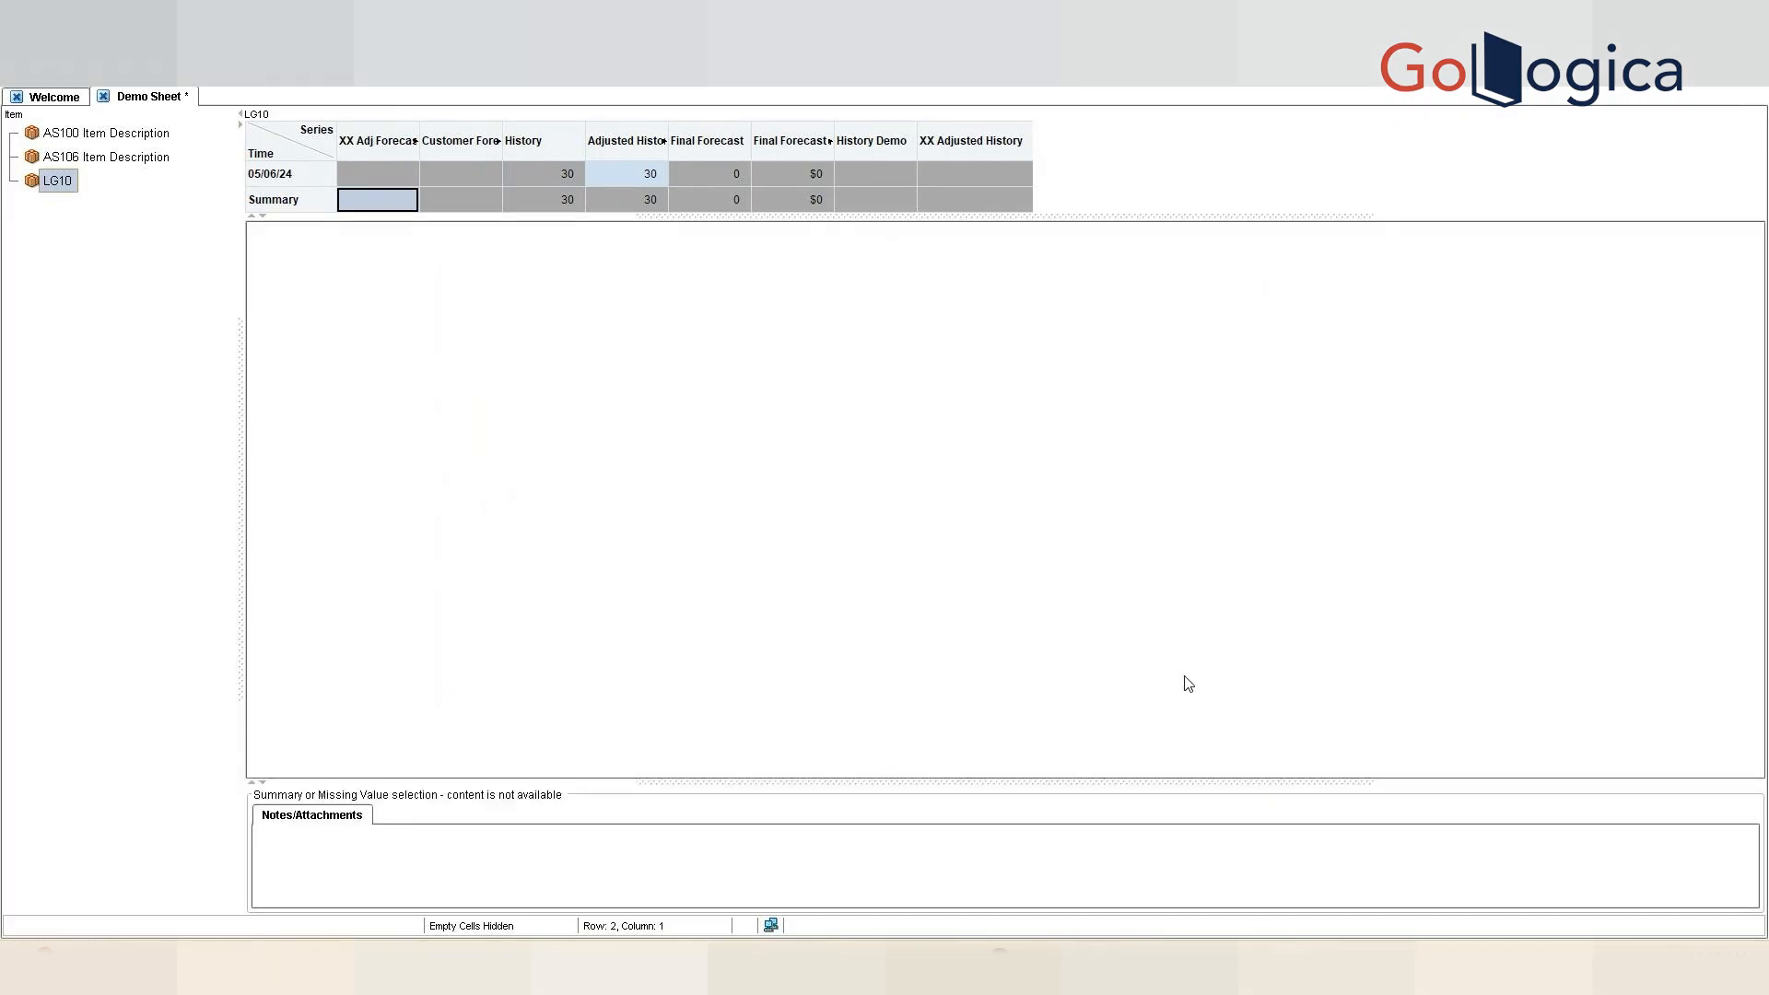
- Collapse the graph pane and show it again, select the Customer Forecast cell for 05/06/24, and save Demo Sheet
left_click(262, 216)
left_click(65, 33)
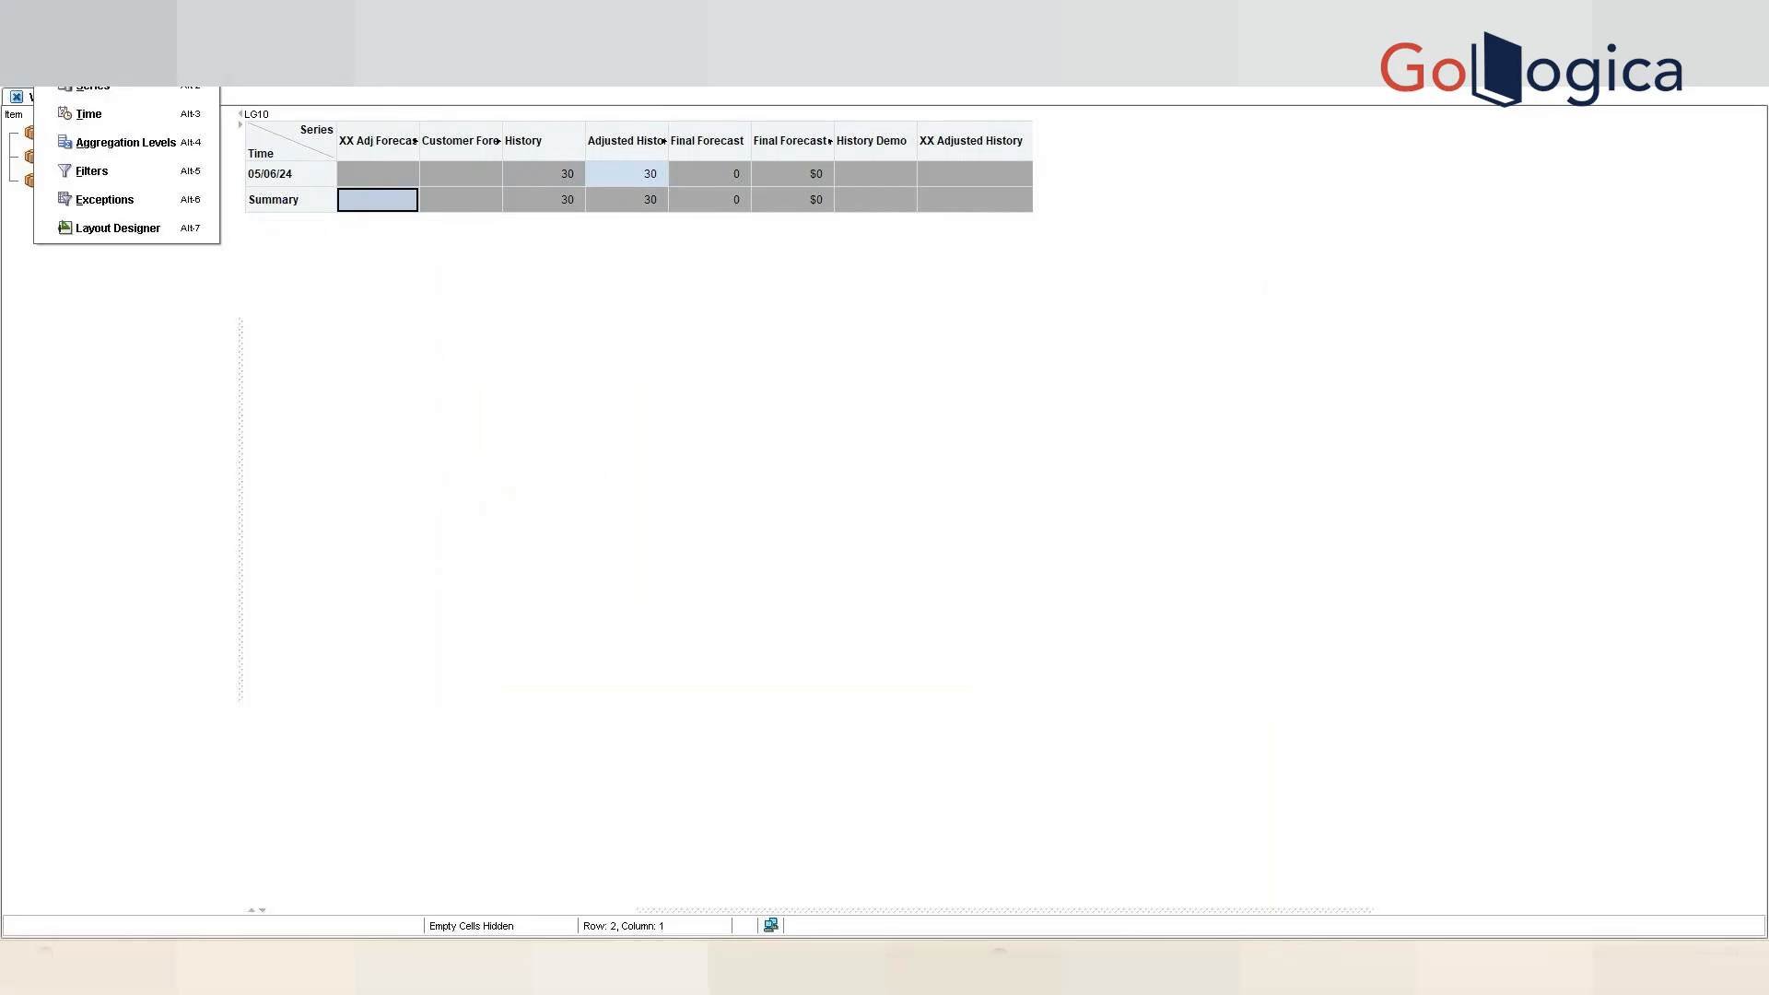
mouse_move(155, 33)
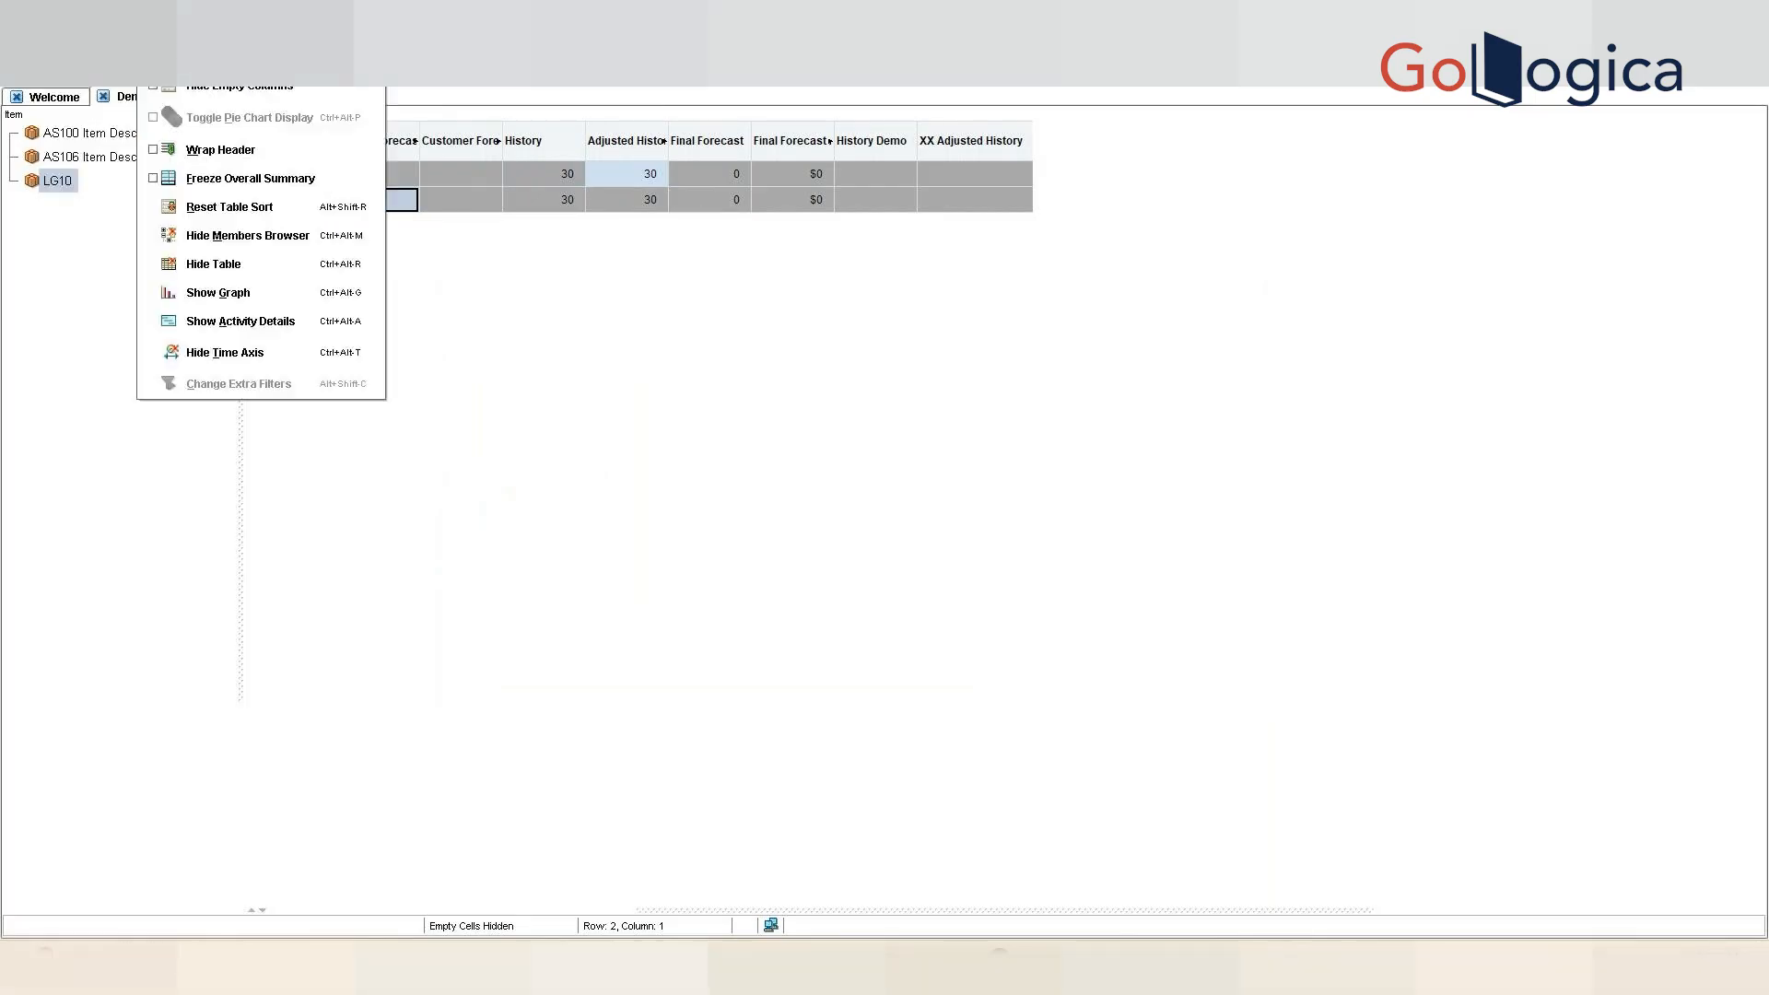
left_click(205, 301)
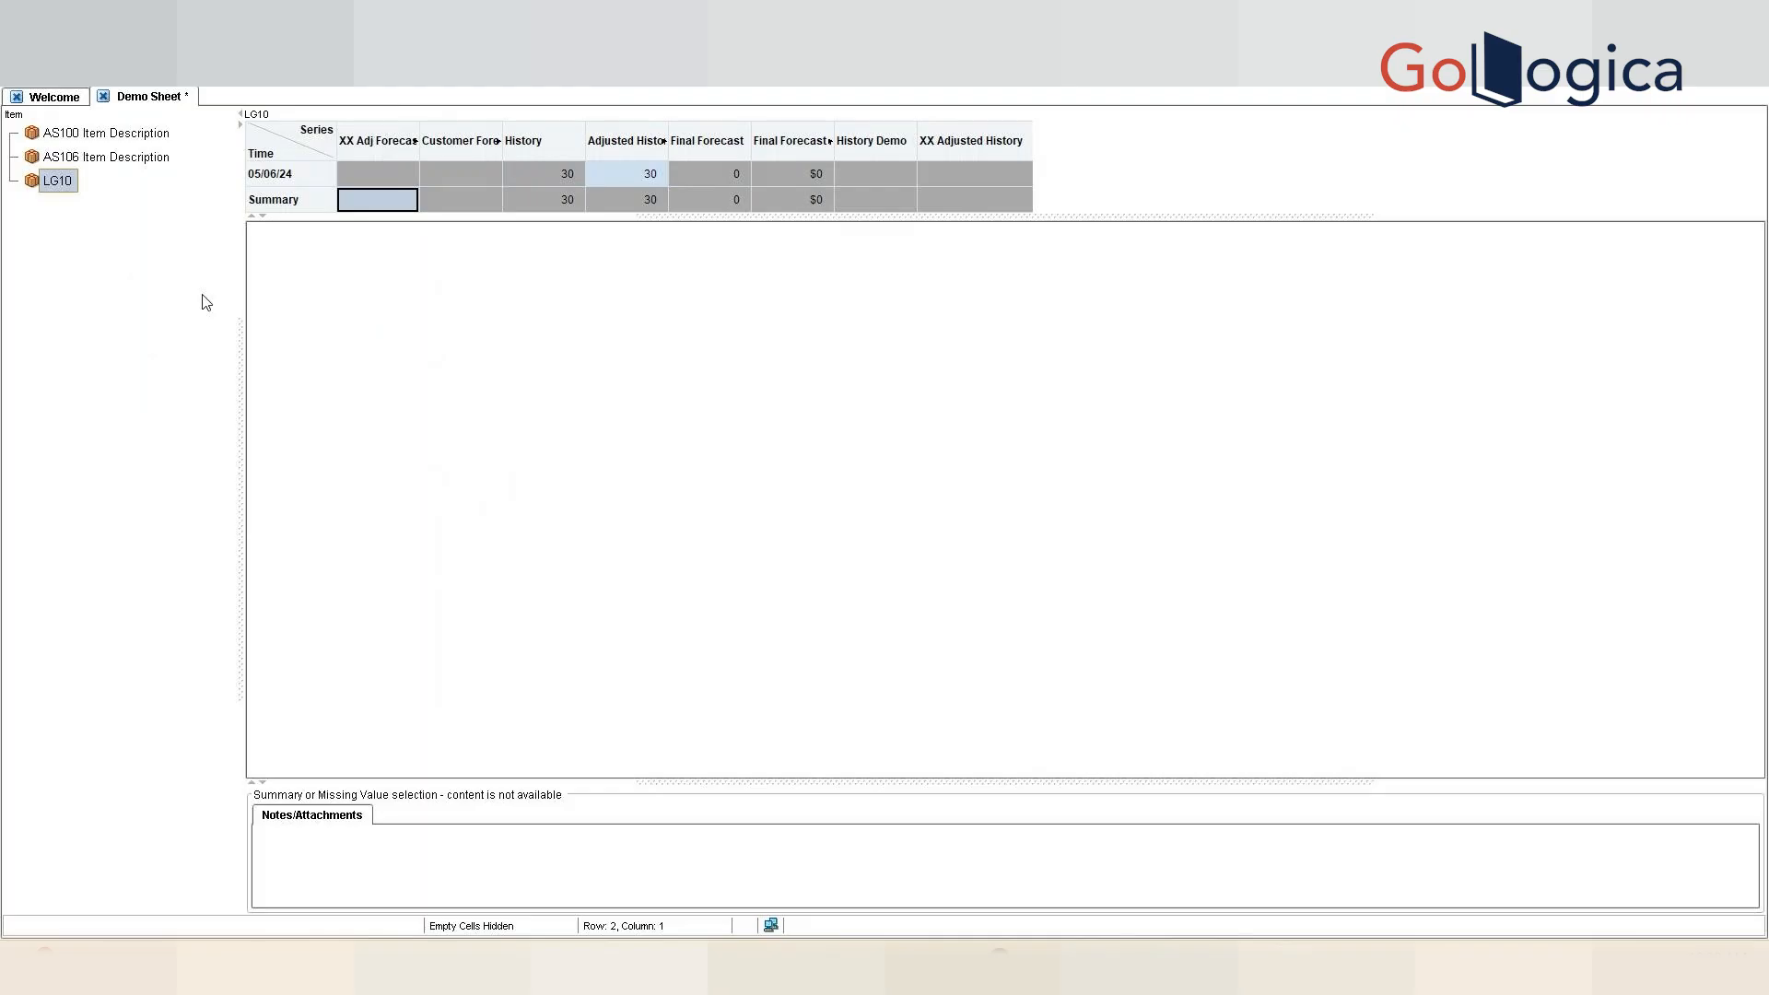
left_click(479, 170)
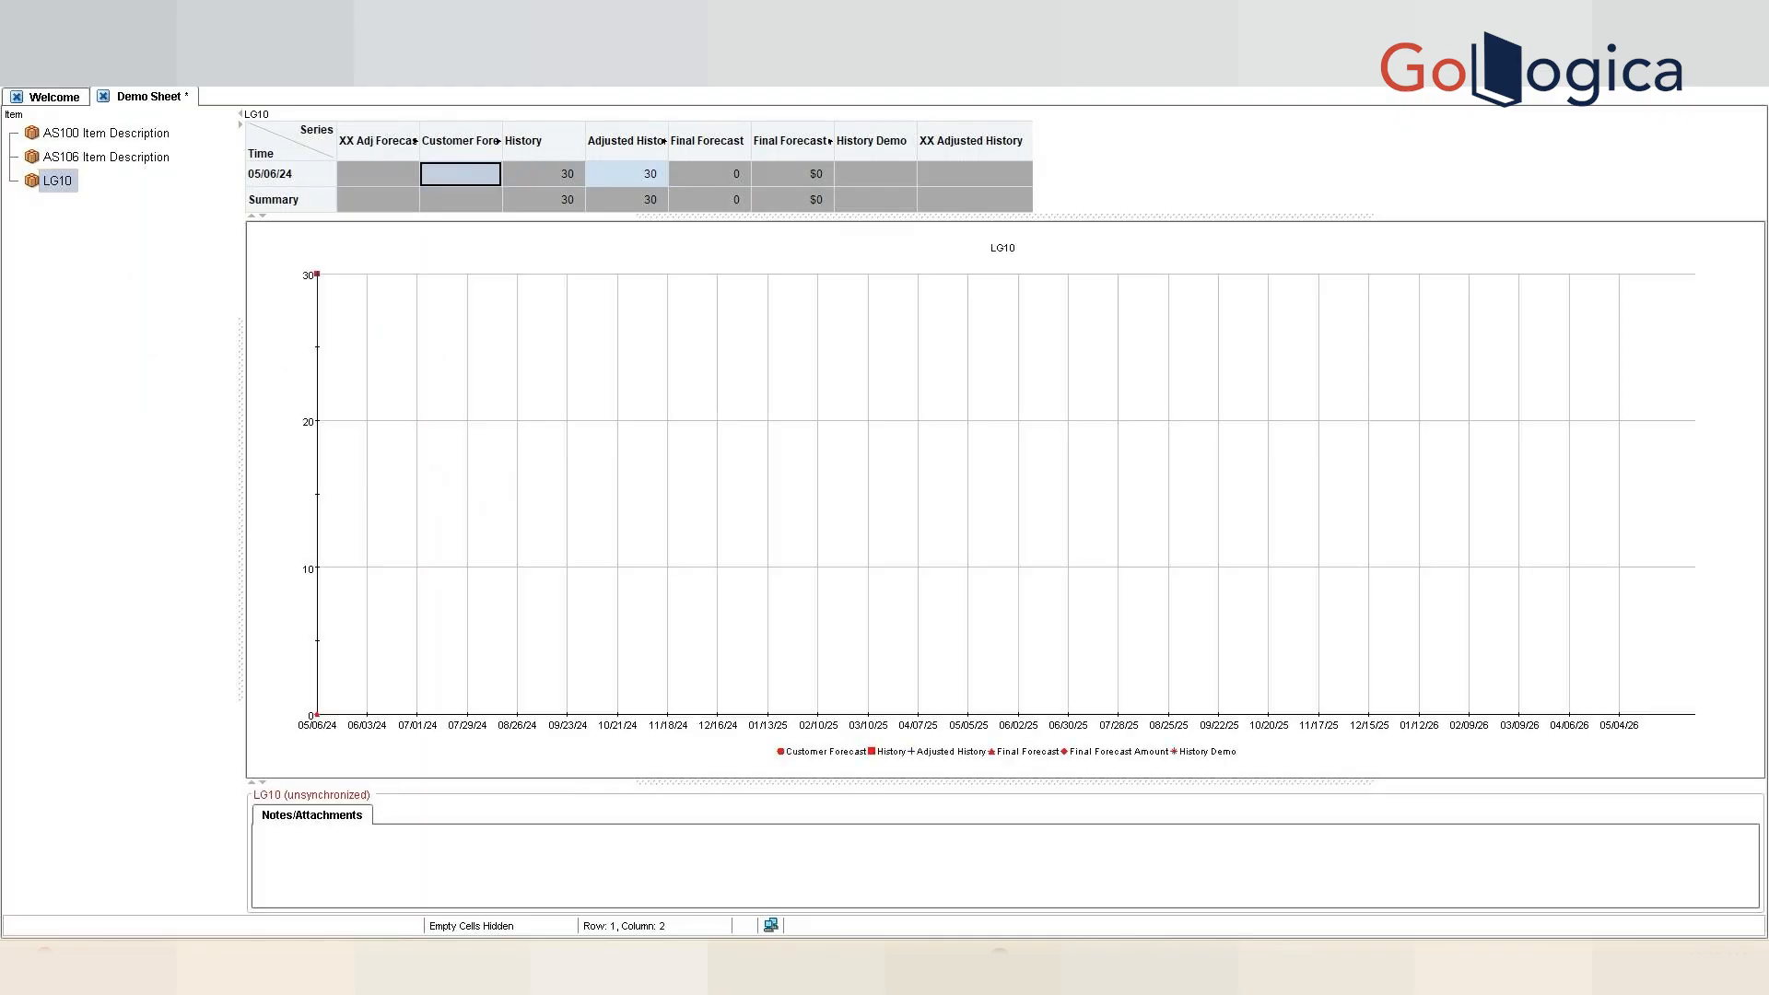
key("ctrl+s")
- Review the advanced layout options in Demo Sheet's worksheet designer and return to the worksheet
left_click(120, 225)
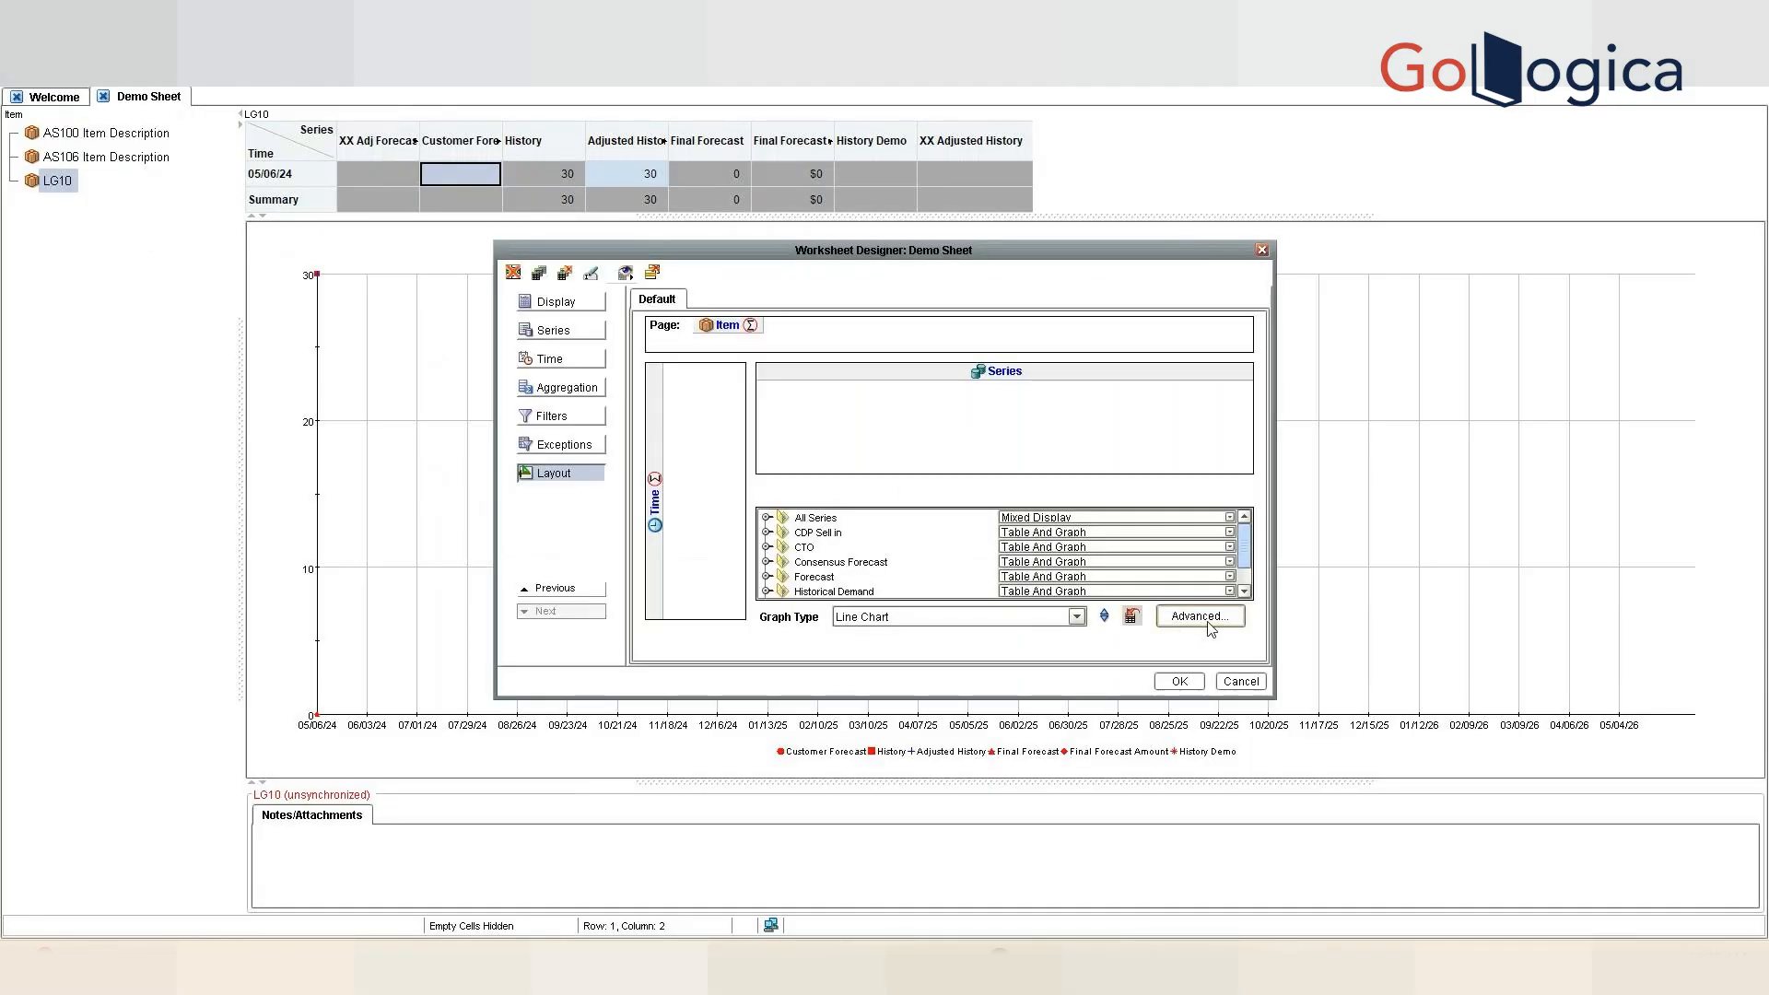
left_click(1211, 628)
left_click(1069, 695)
left_click(1170, 686)
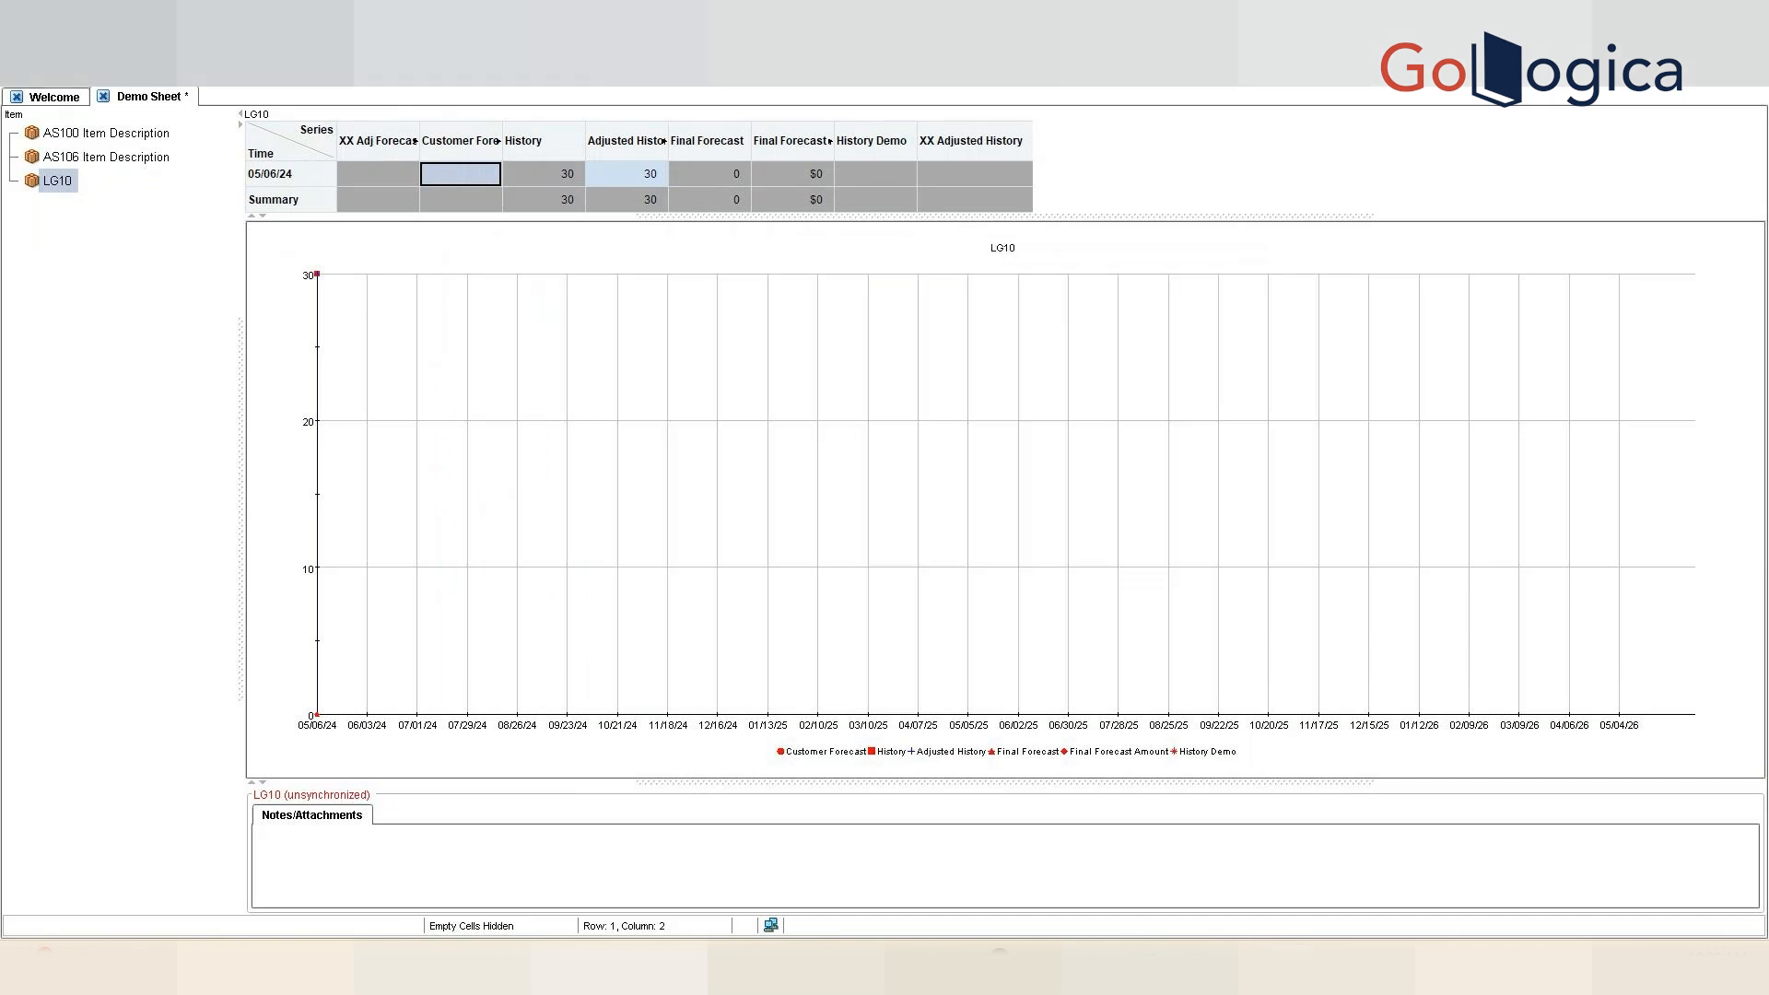
- Hide the graph in Demo Sheet, then save and close the worksheet
right_click(171, 150)
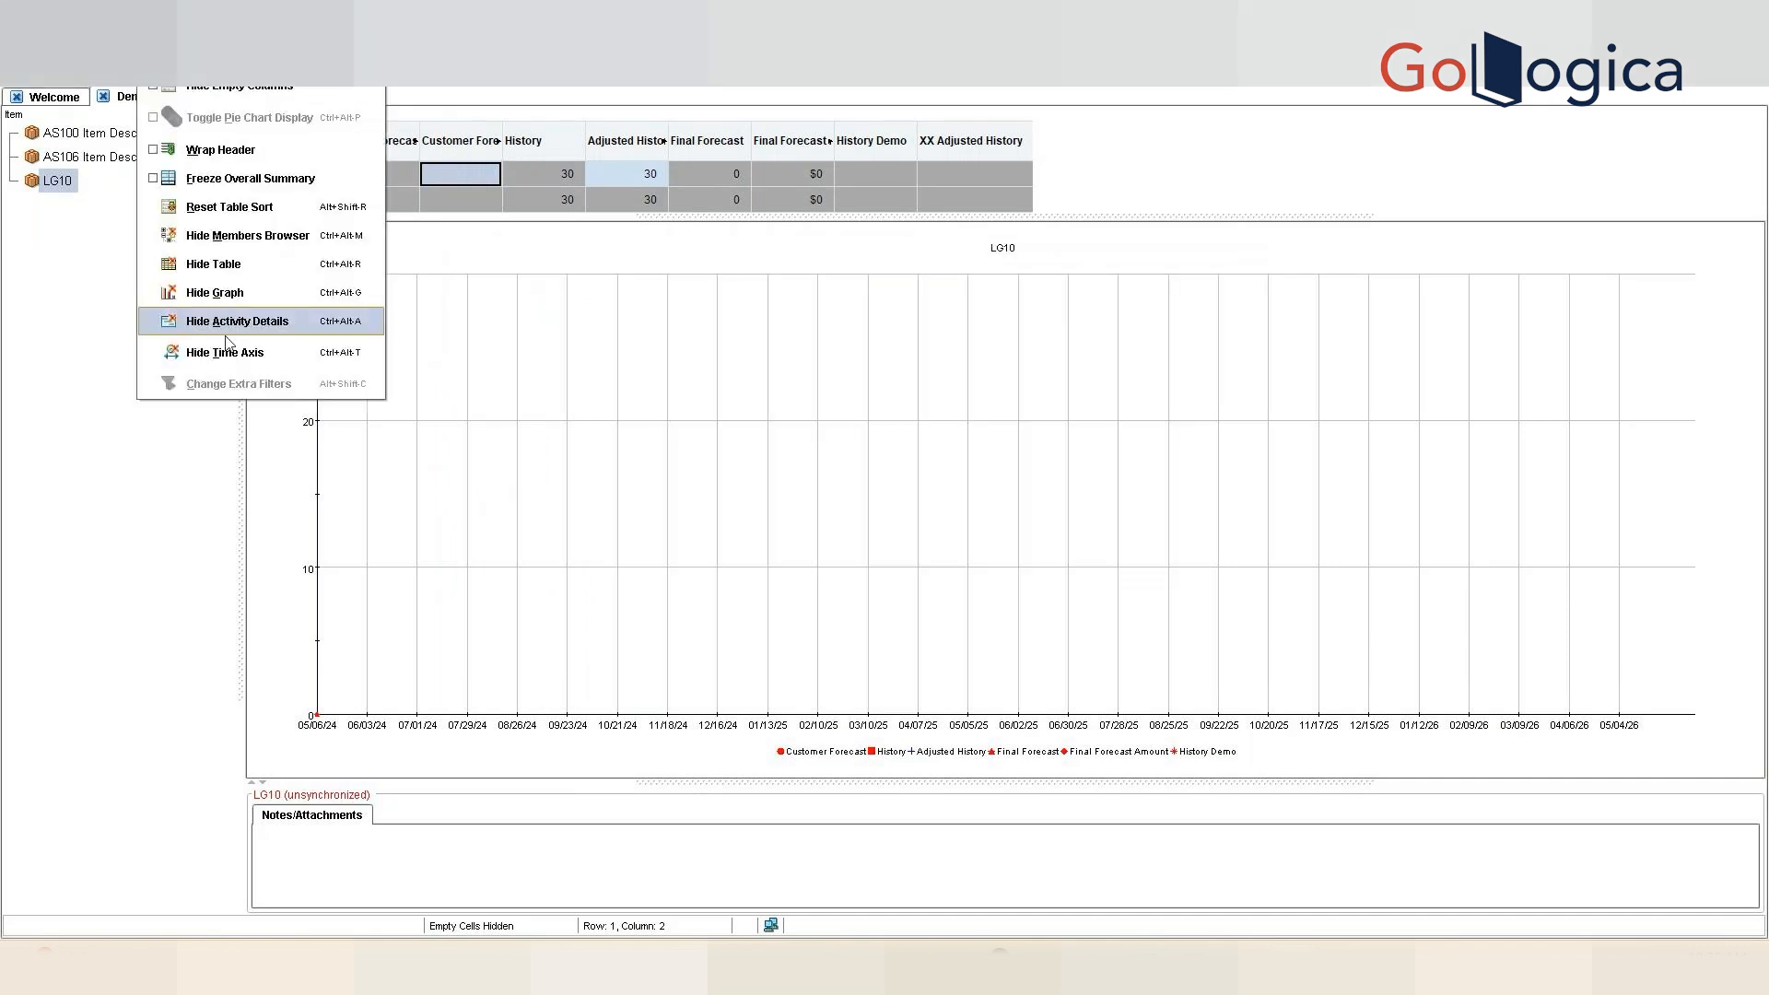
left_click(208, 292)
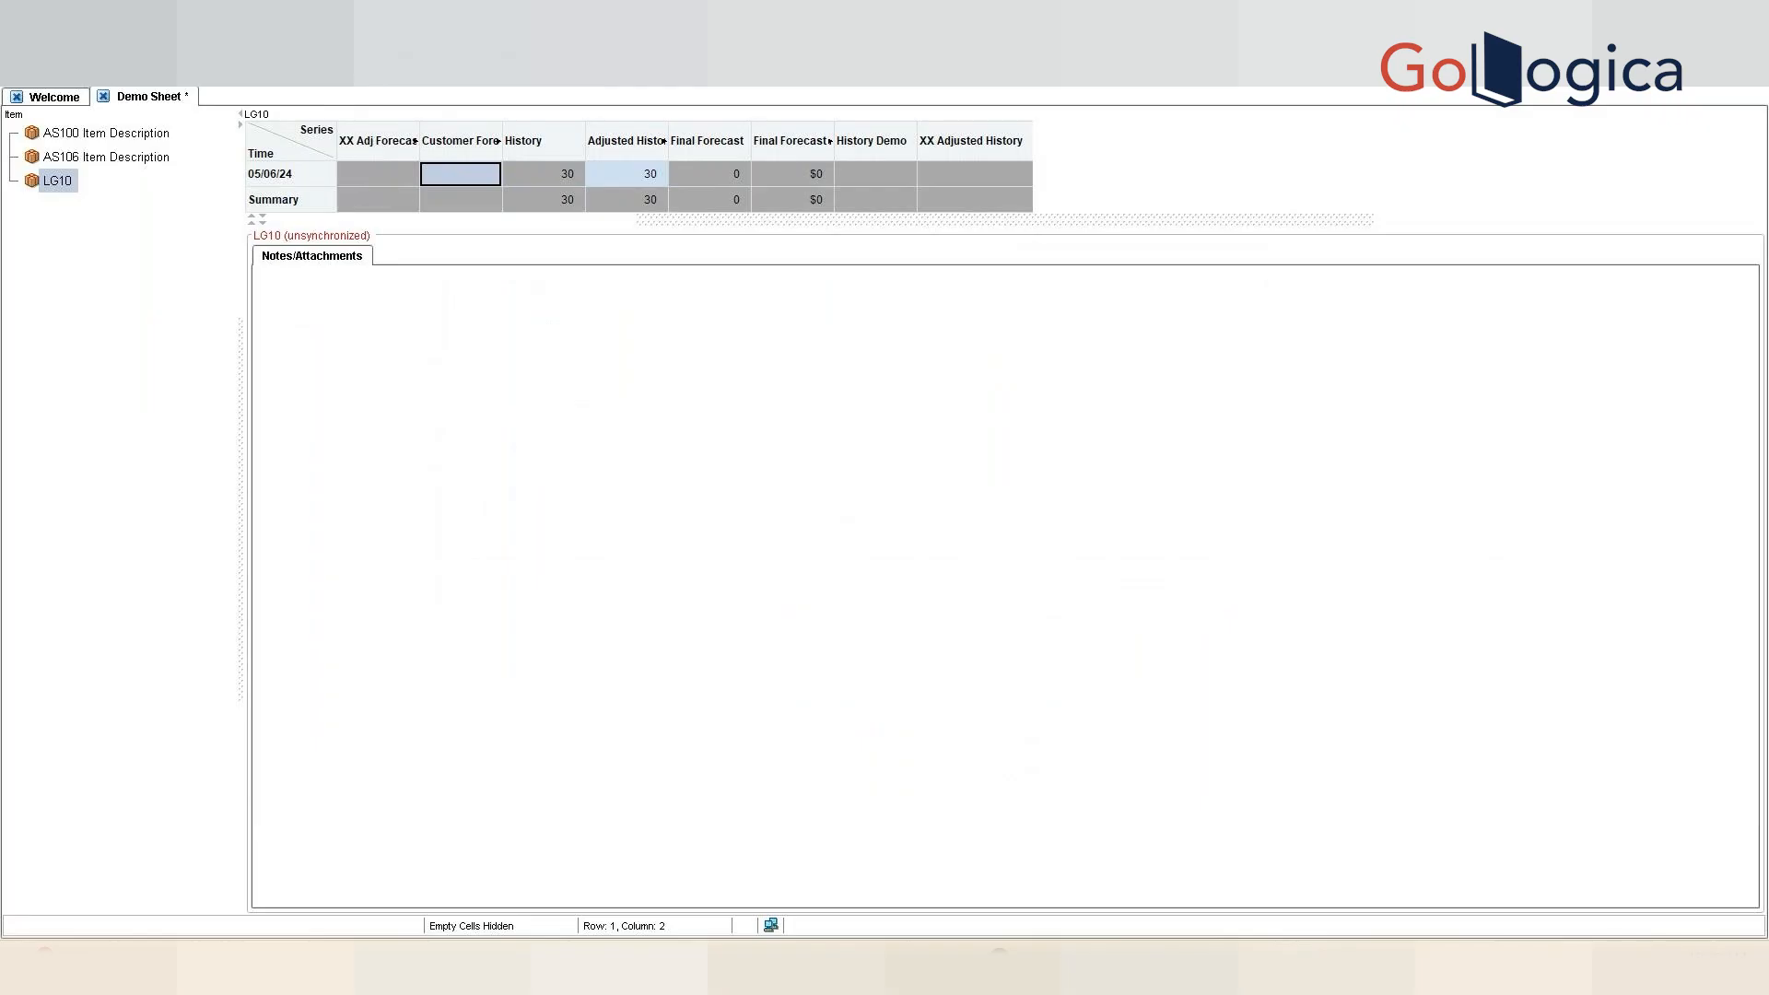
key("ctrl+s")
left_click(103, 96)
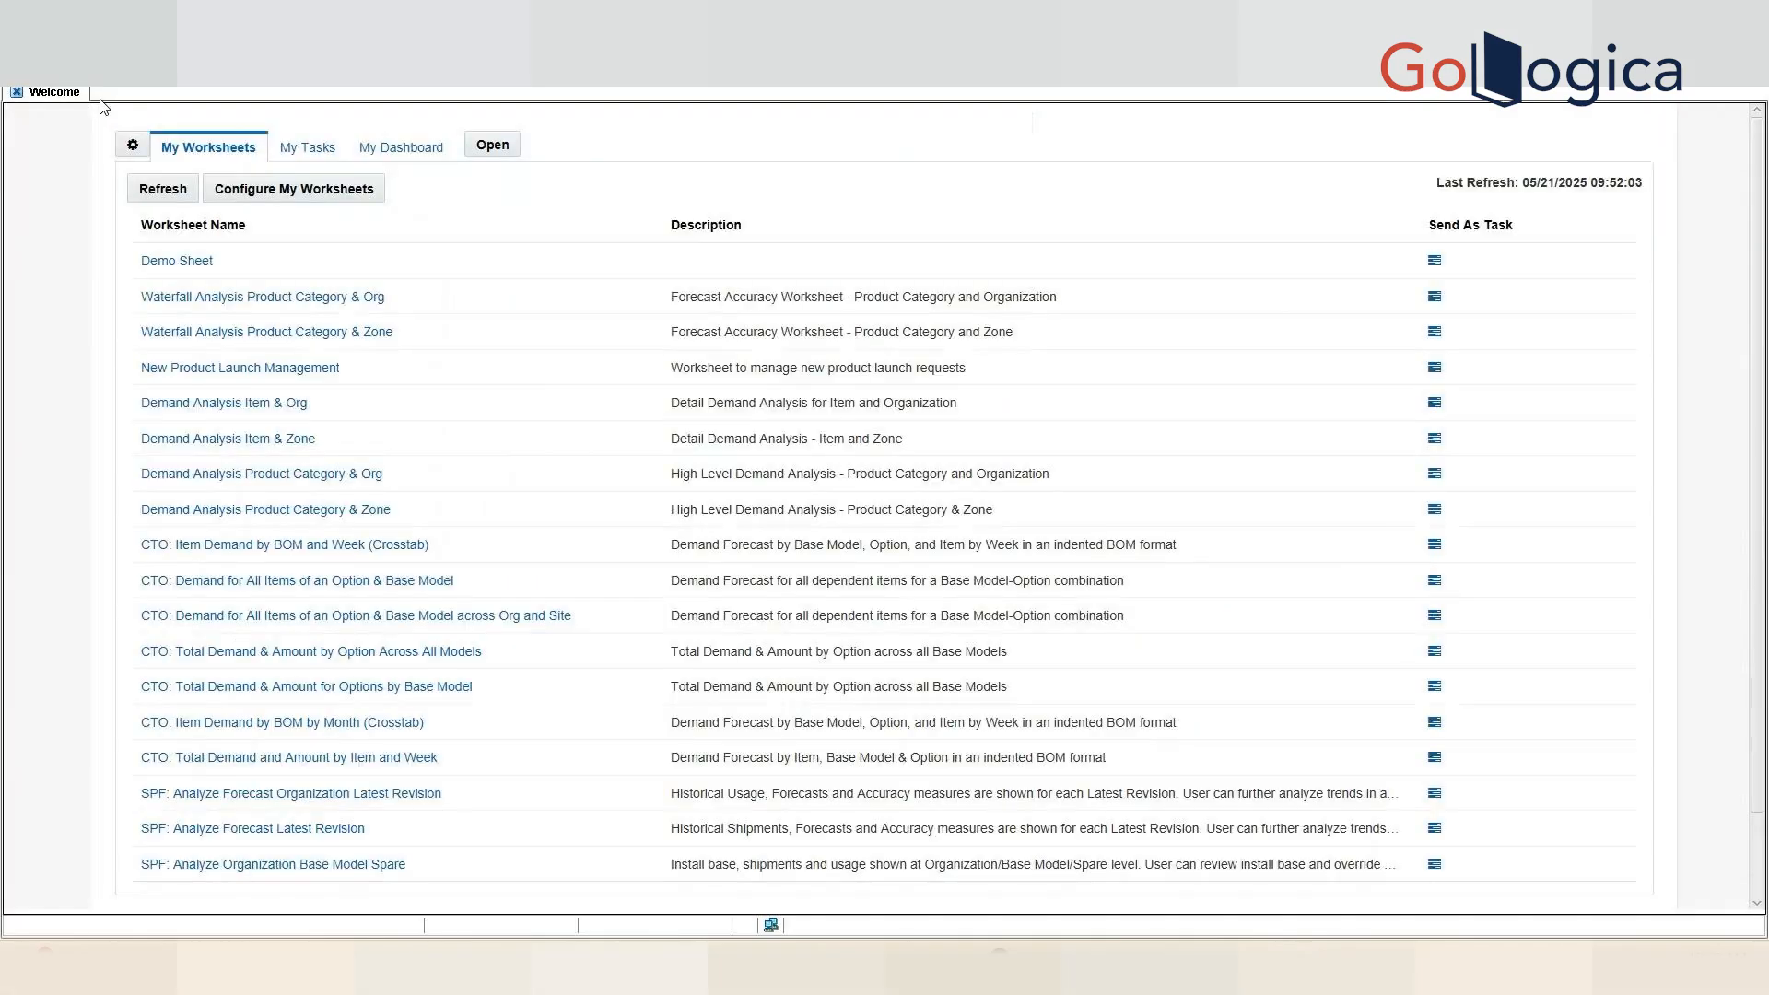
- Dismiss the worksheet chooser, reopen Demo Sheet from My Worksheets, and restore the graph pane beneath the table
left_click(492, 144)
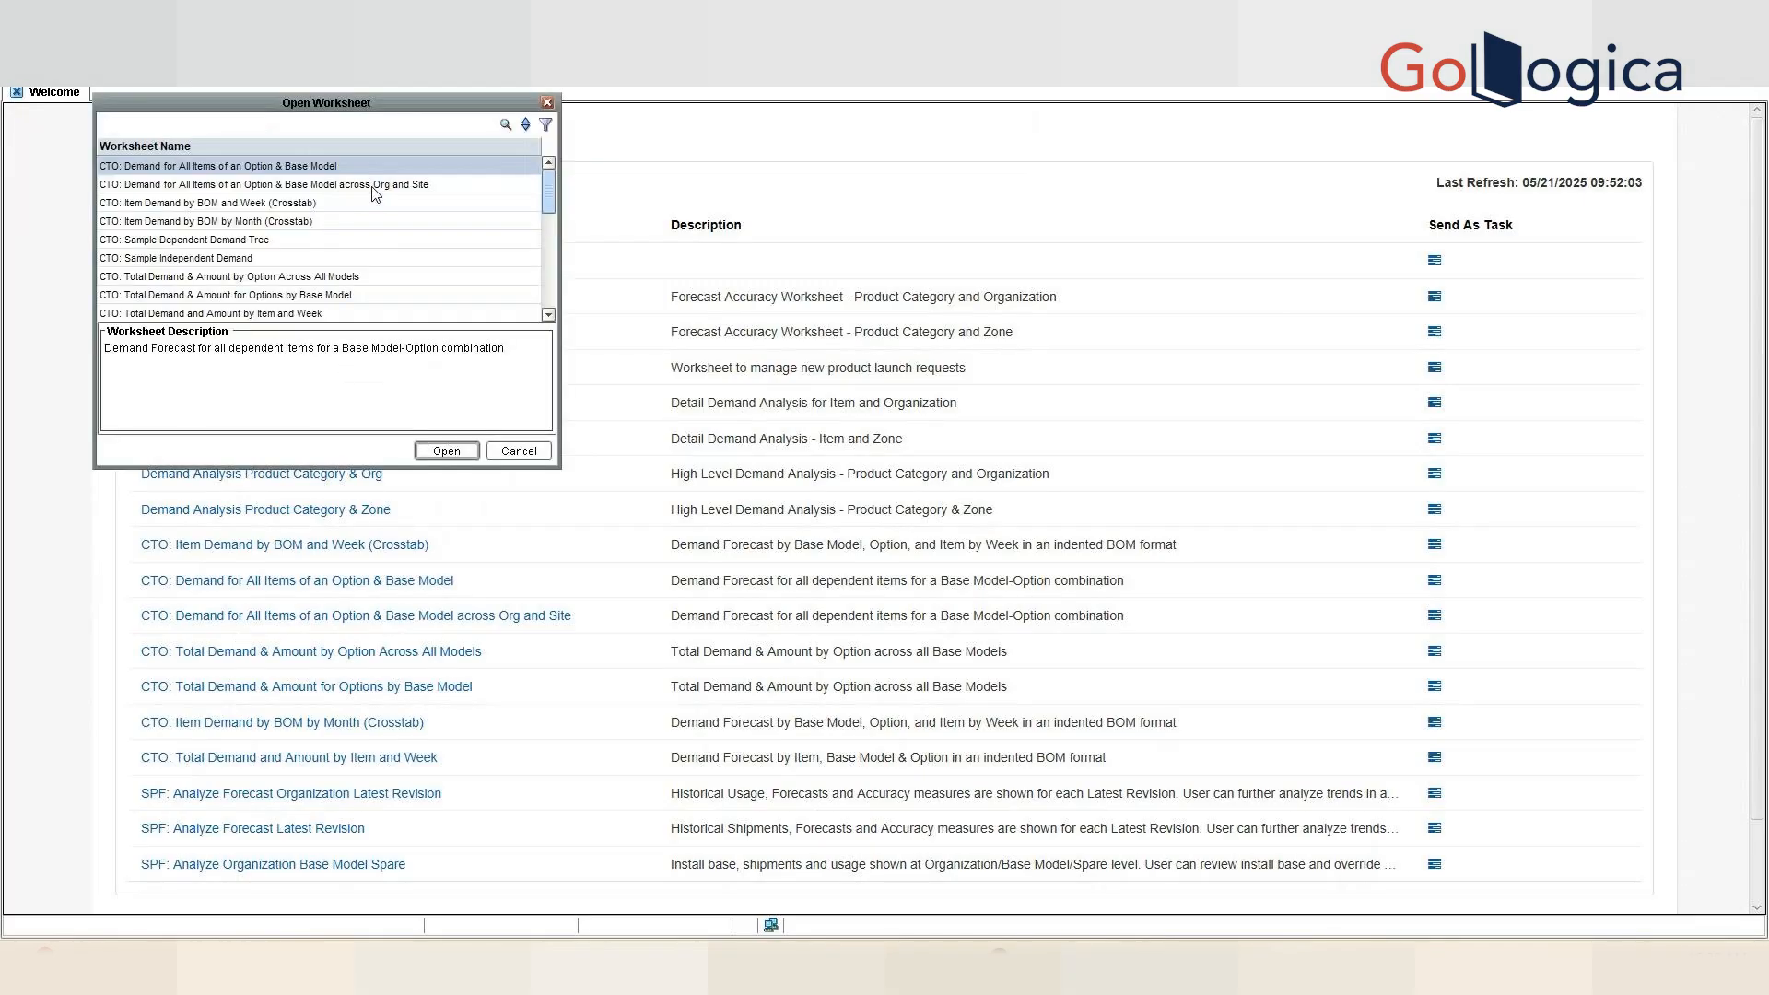
left_click(499, 451)
left_click(201, 255)
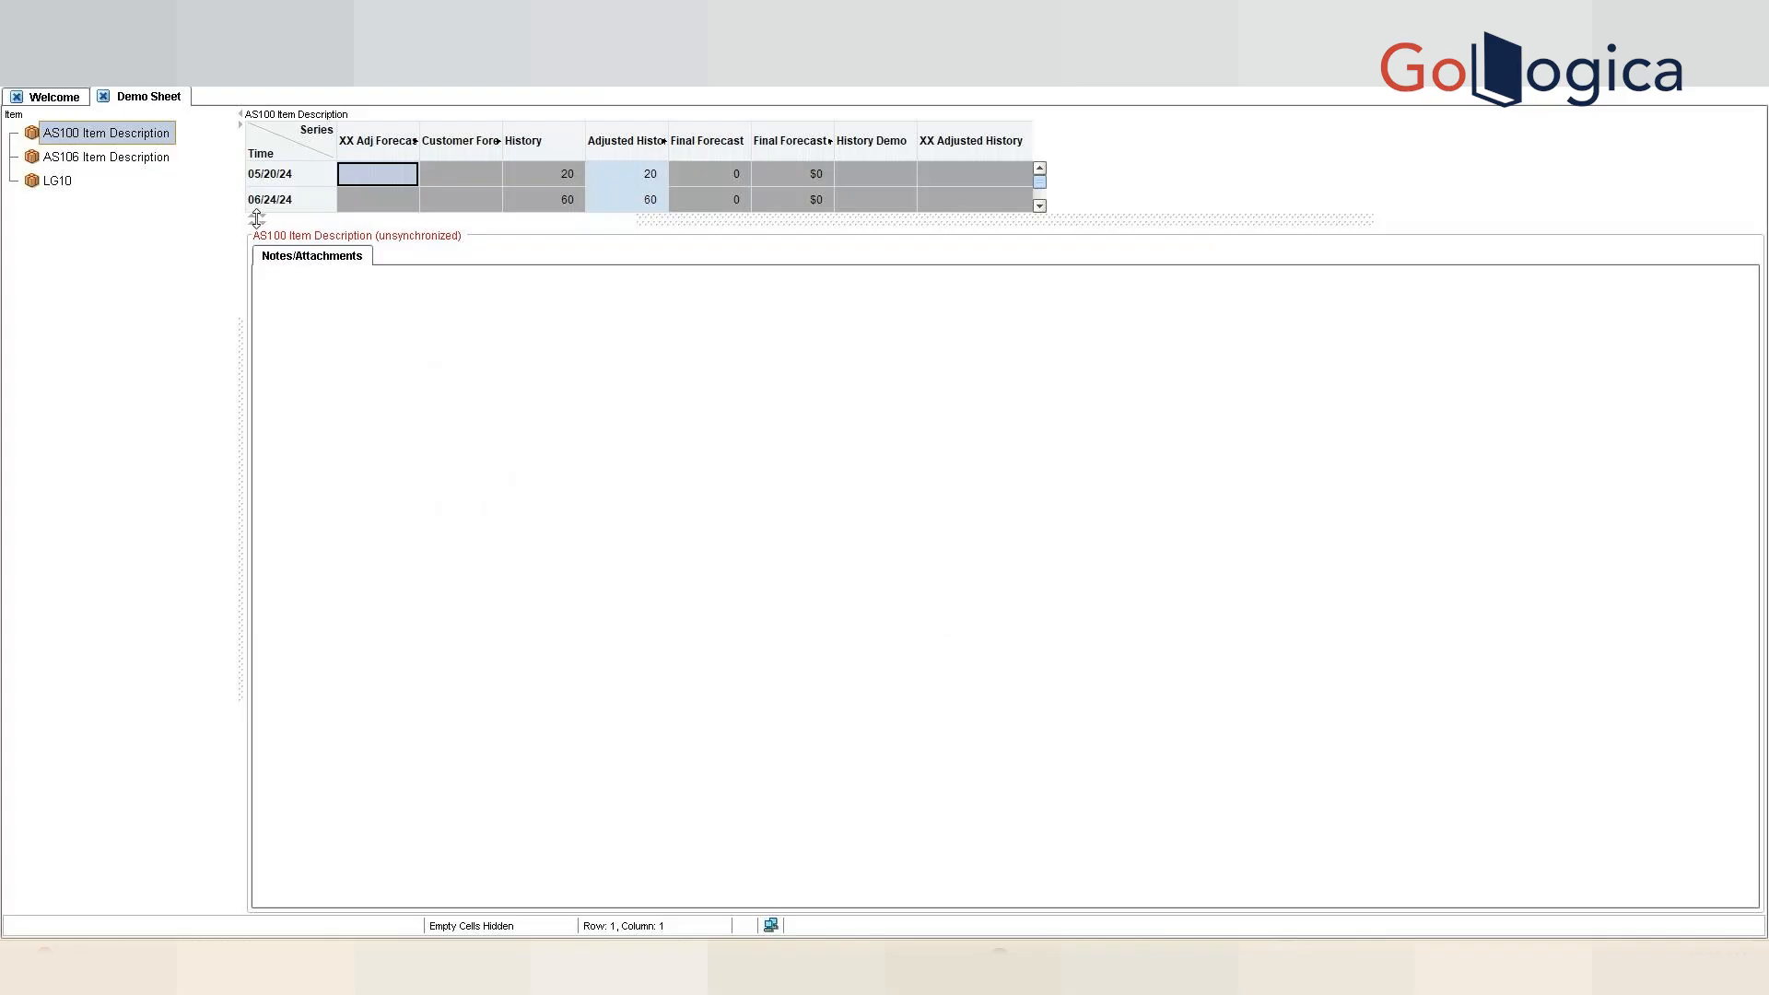
left_click(263, 218)
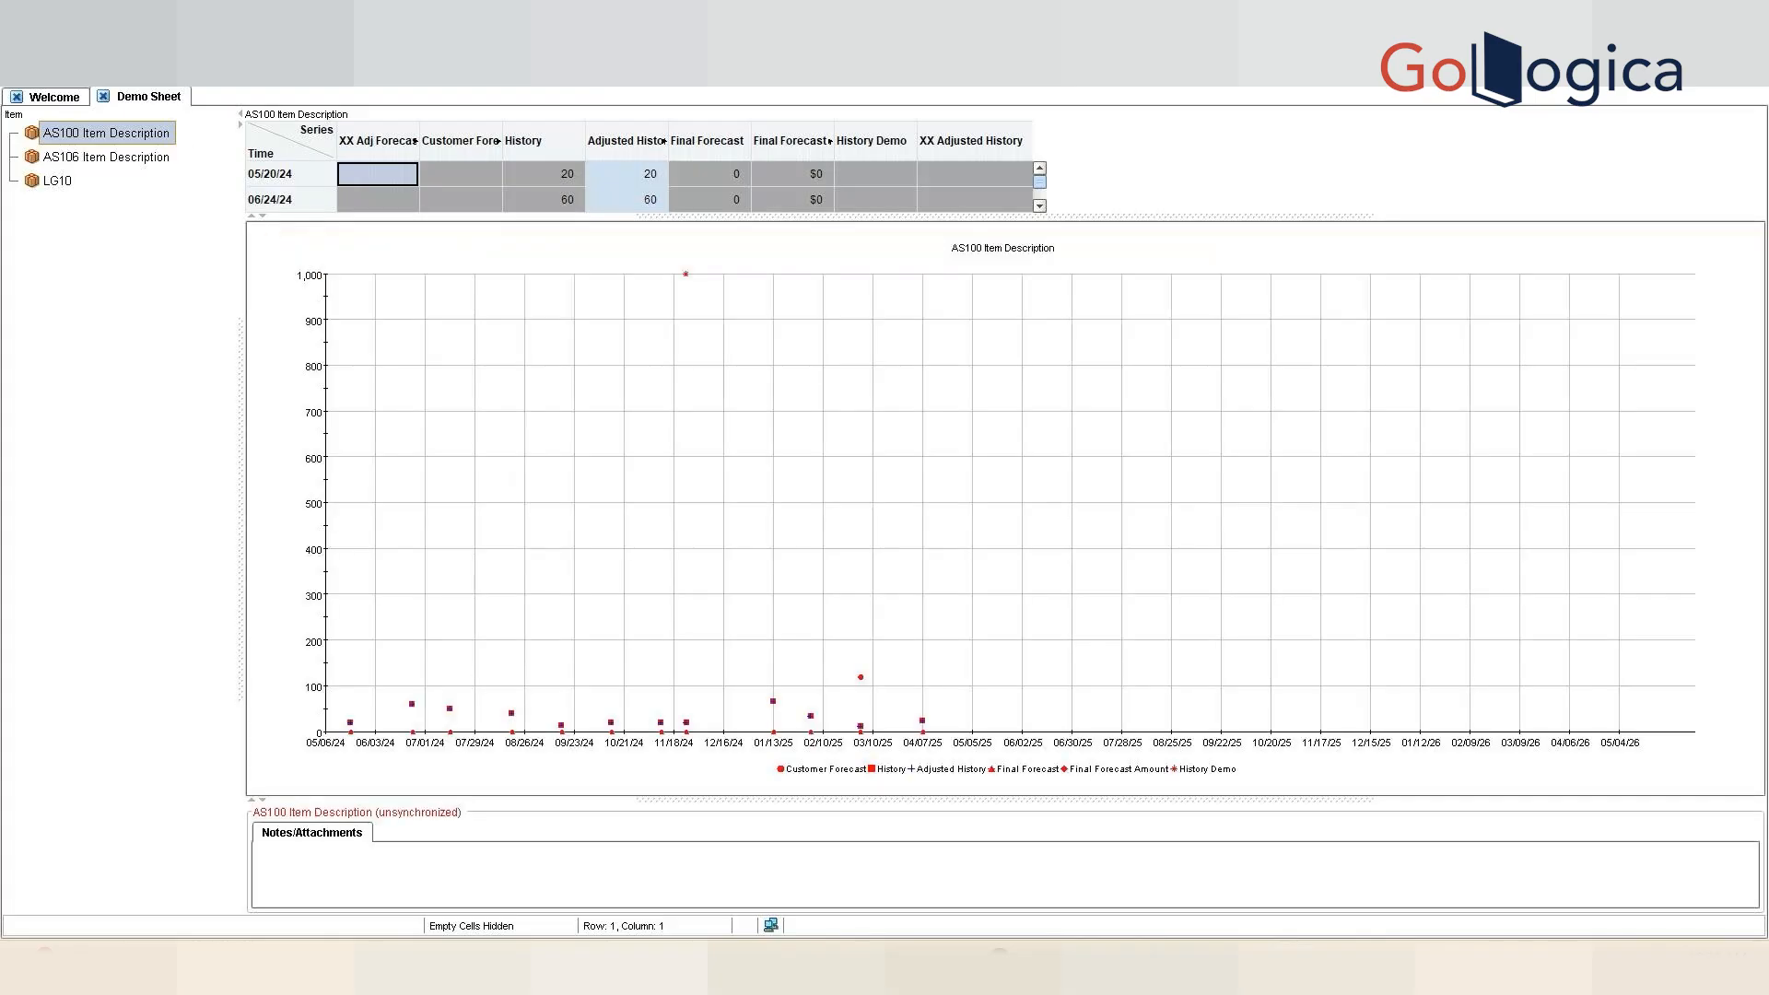
- Look through Demo Sheet's view commands and layout designer, closing the designer without changes
right_click(188, 155)
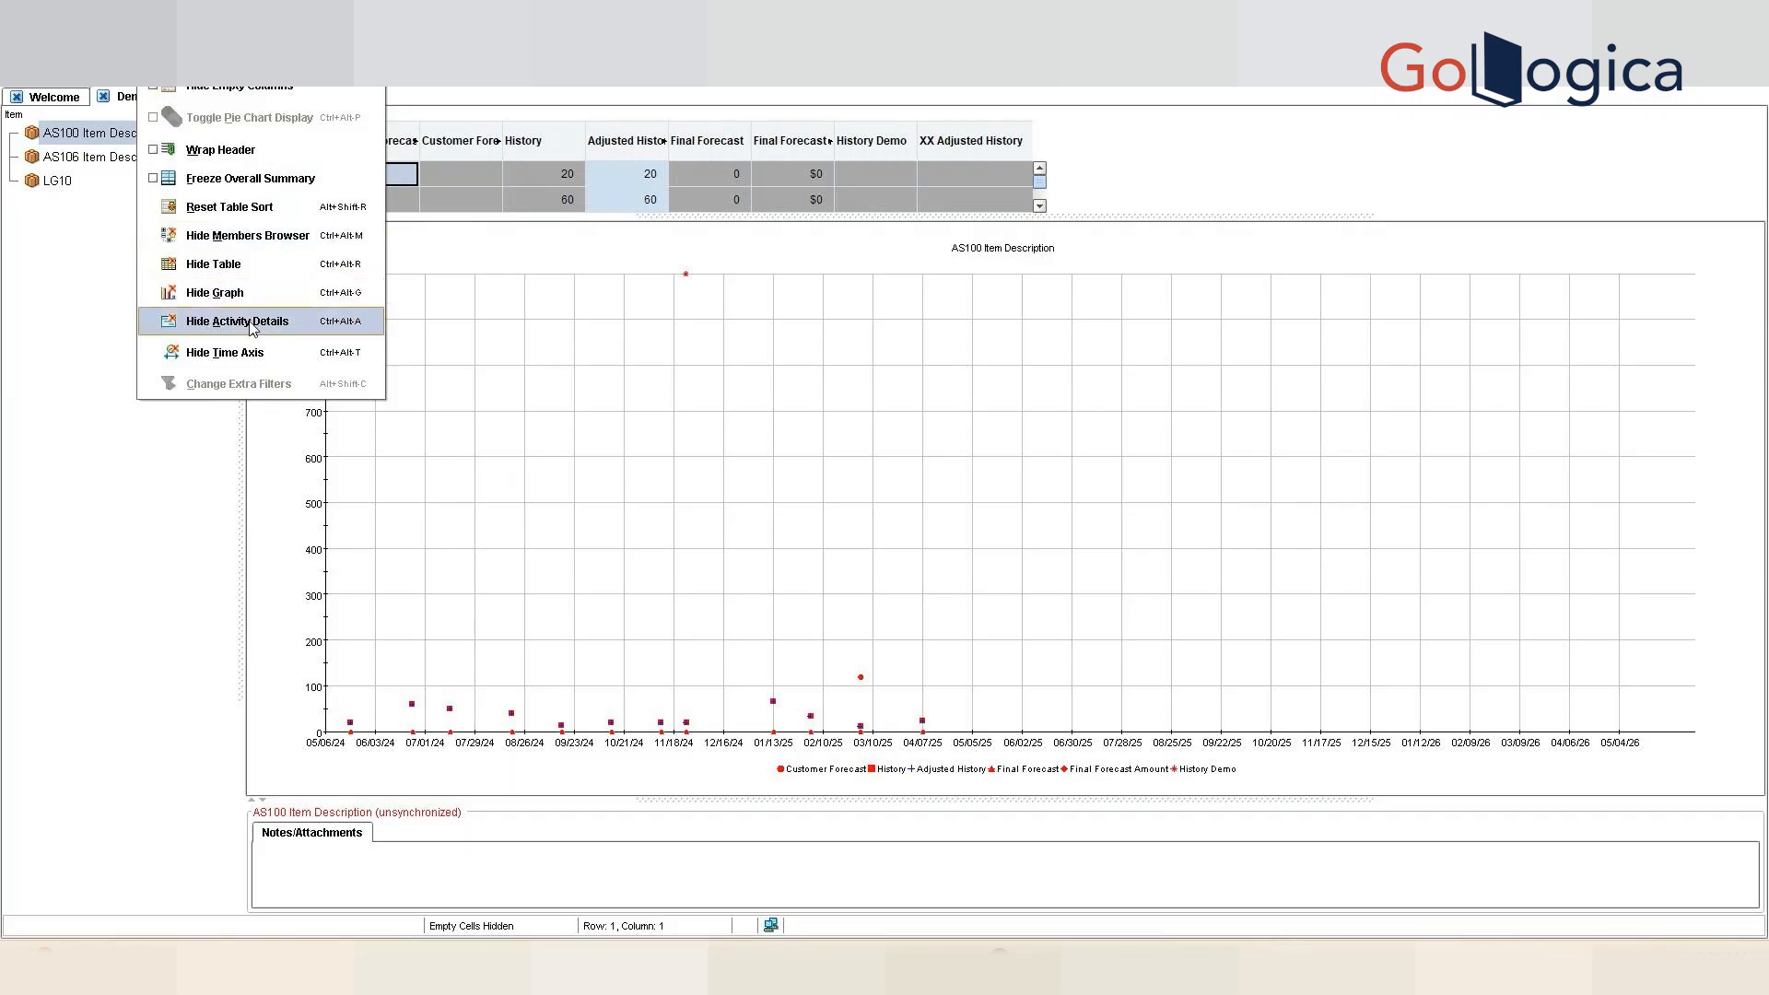
mouse_move(61, 41)
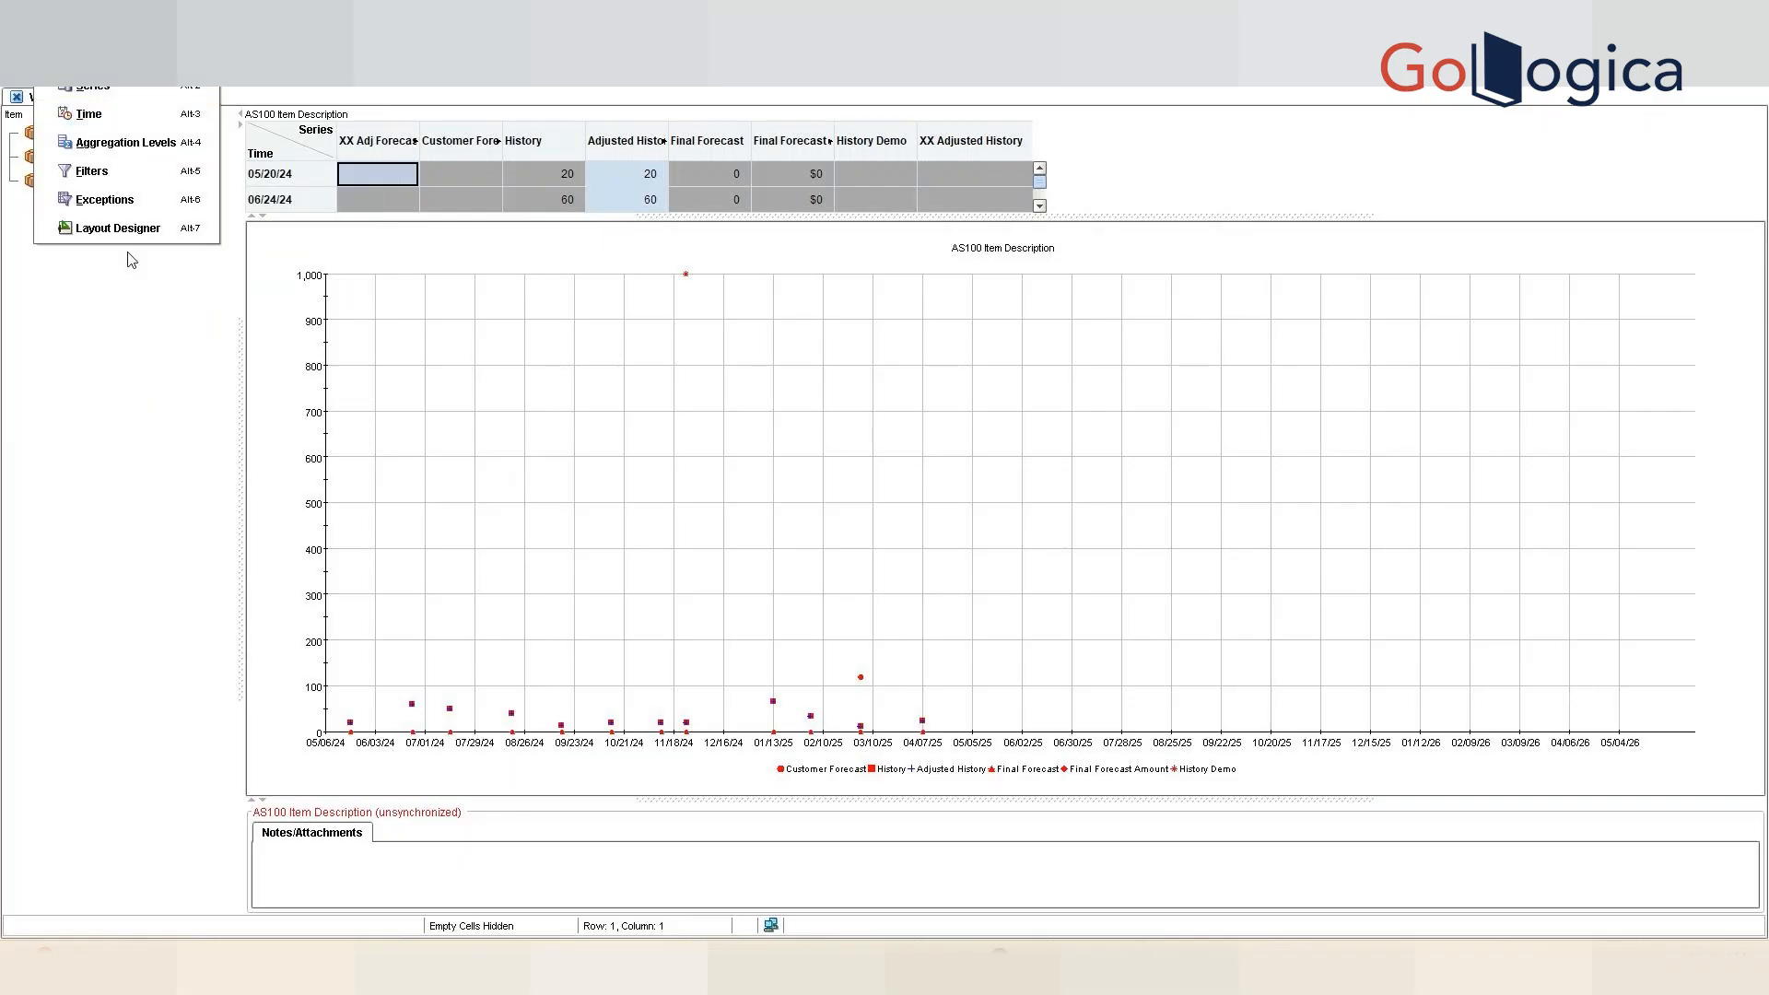
mouse_move(152, 42)
left_click(109, 231)
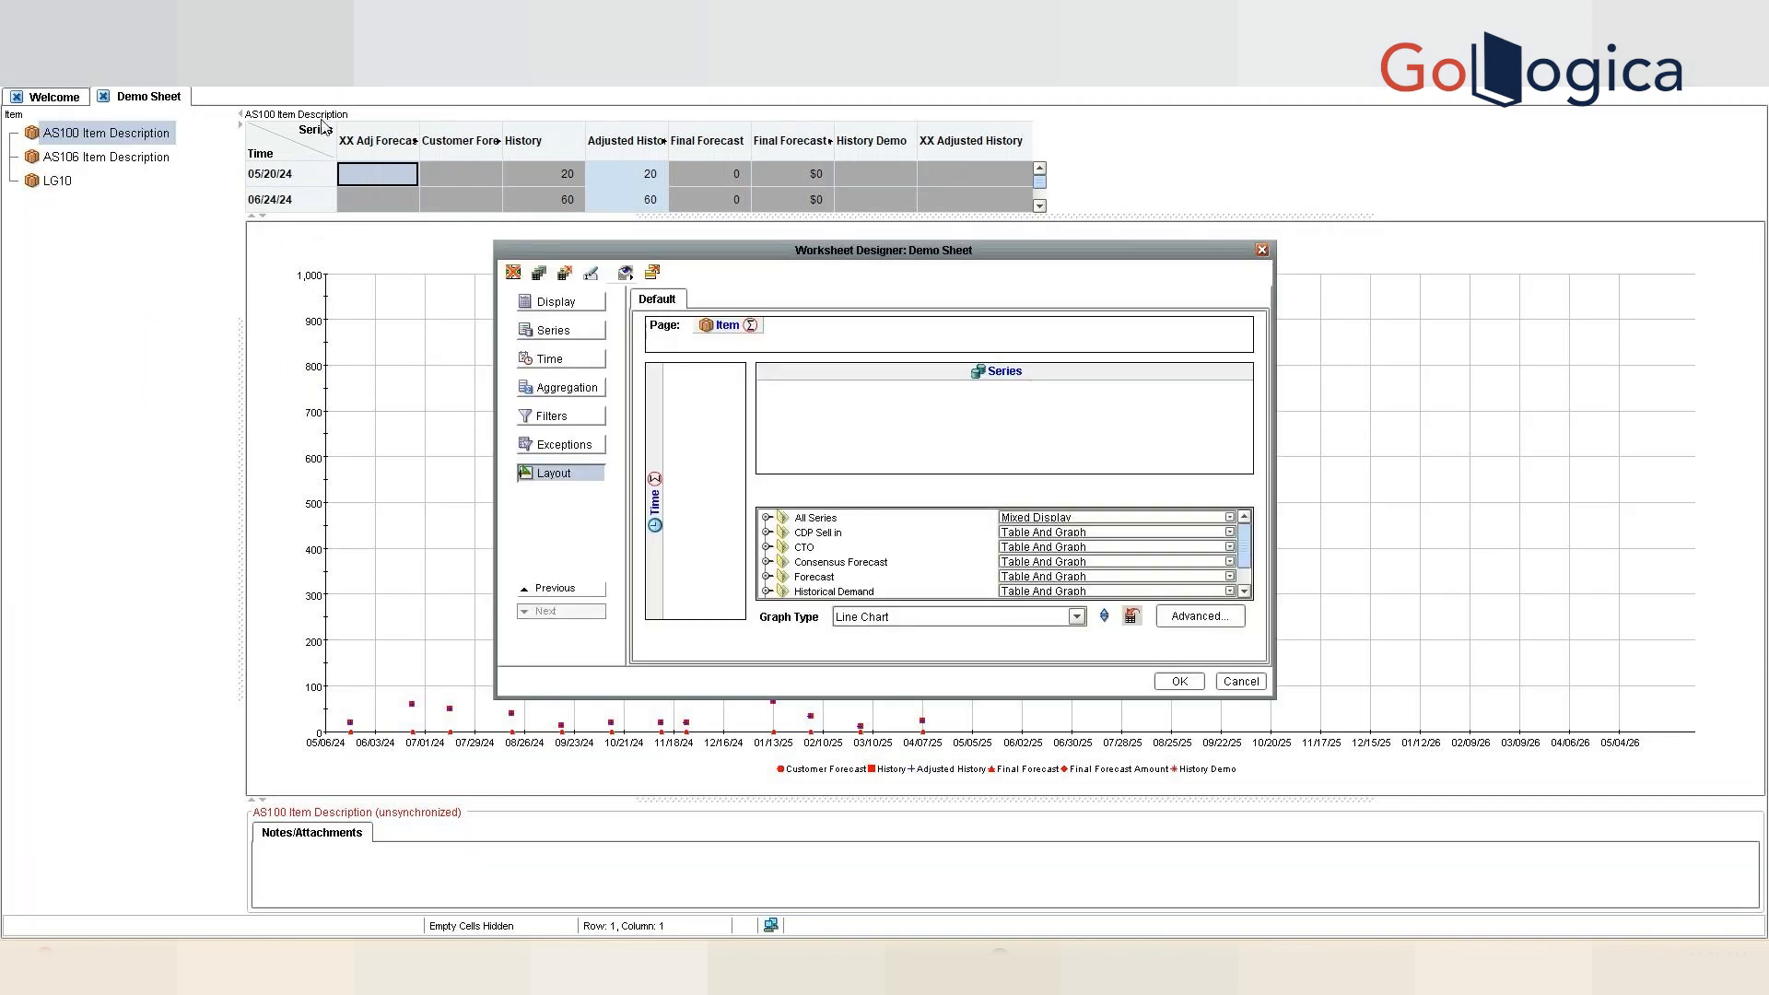
left_click(1262, 250)
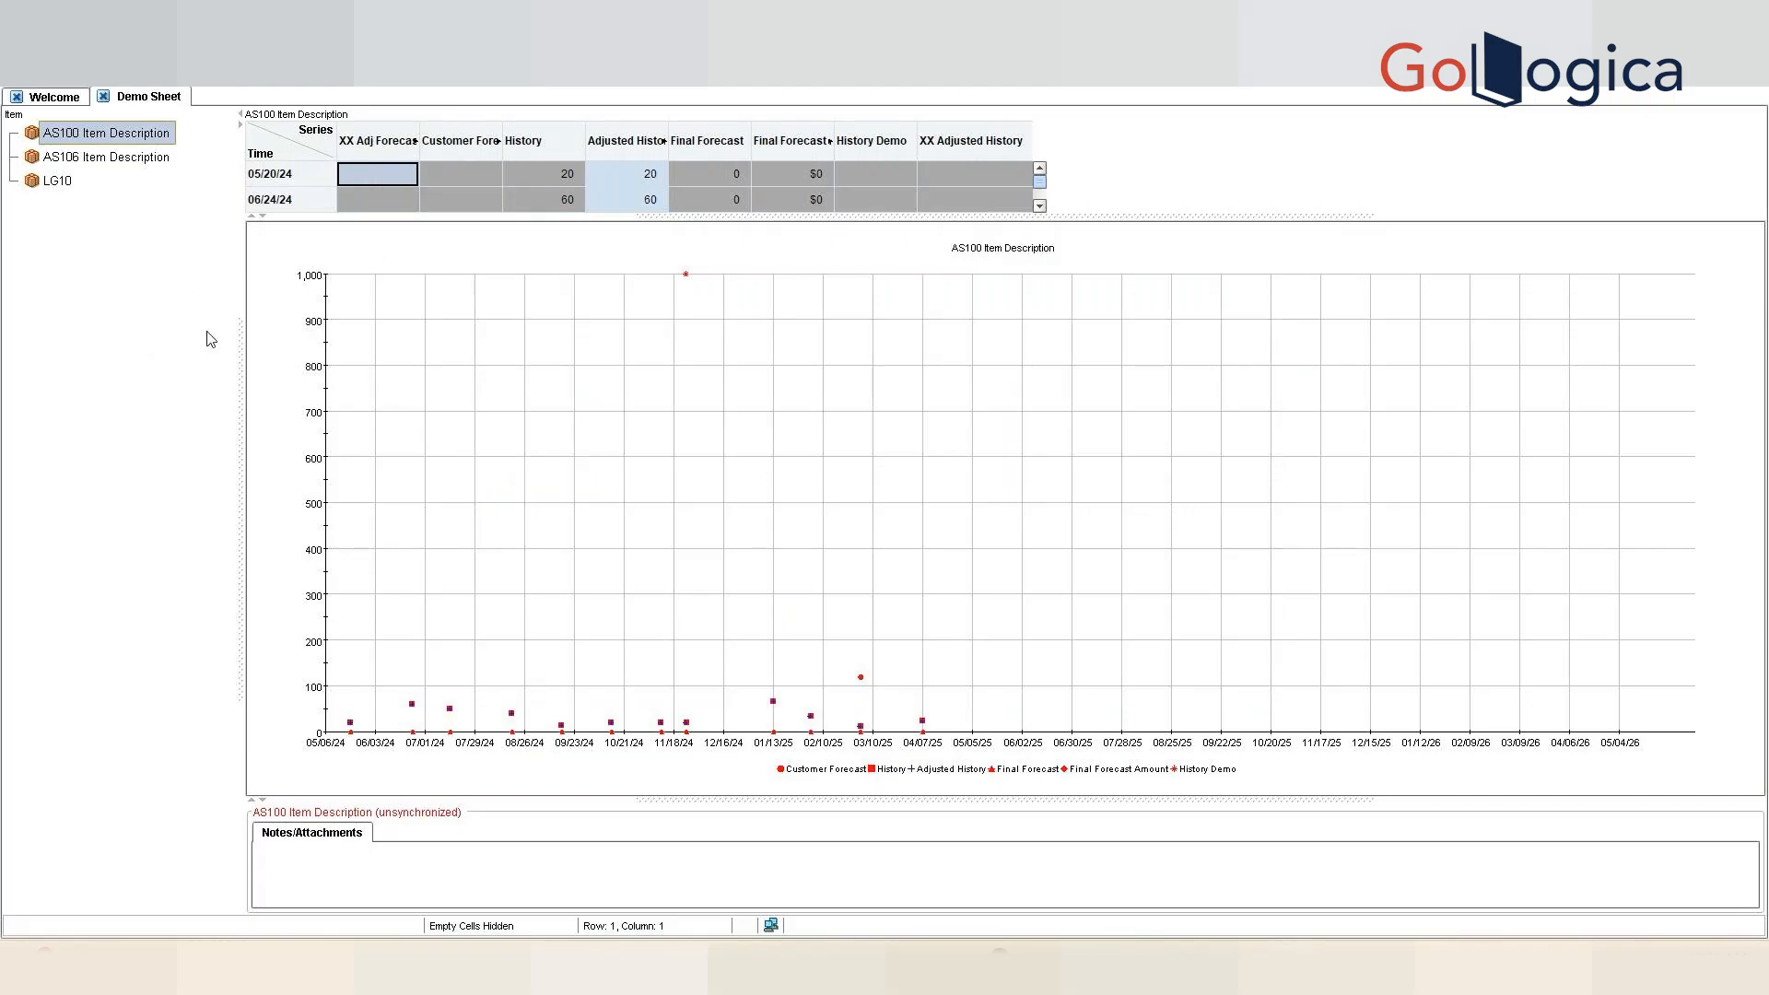
- Close Demo Sheet and switch to the Demantra SQL worksheet in SQL Developer
left_click(17, 33)
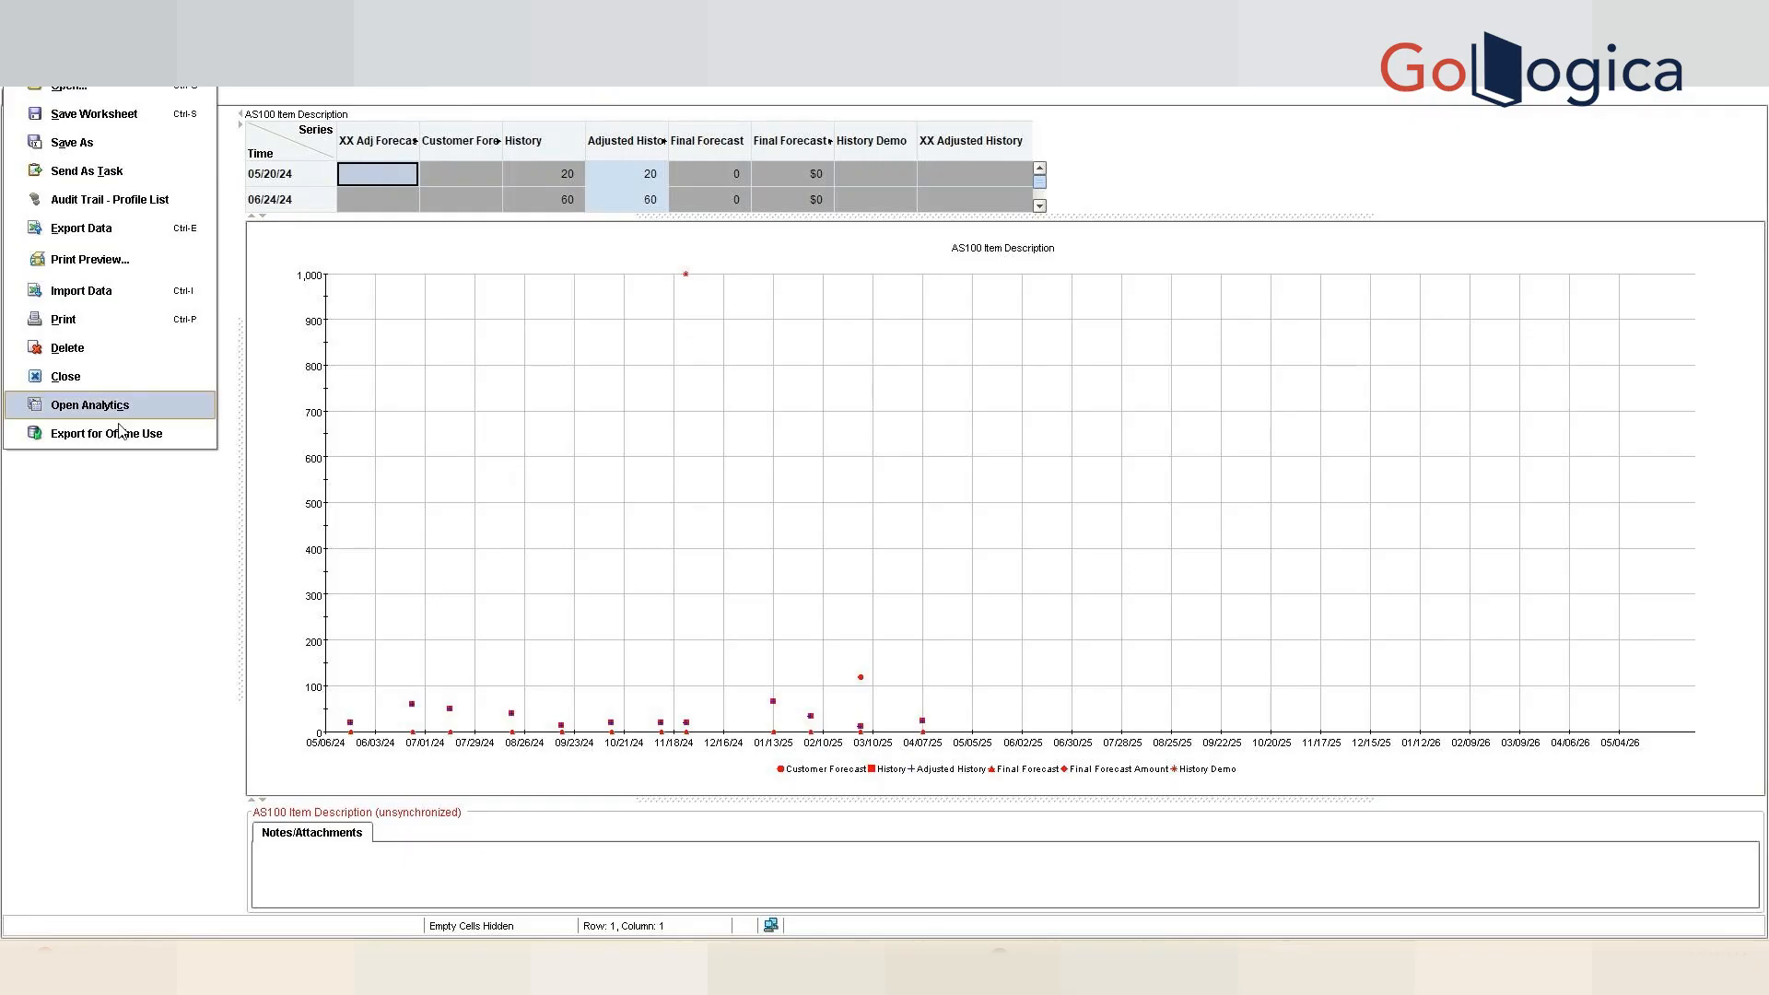
left_click(102, 385)
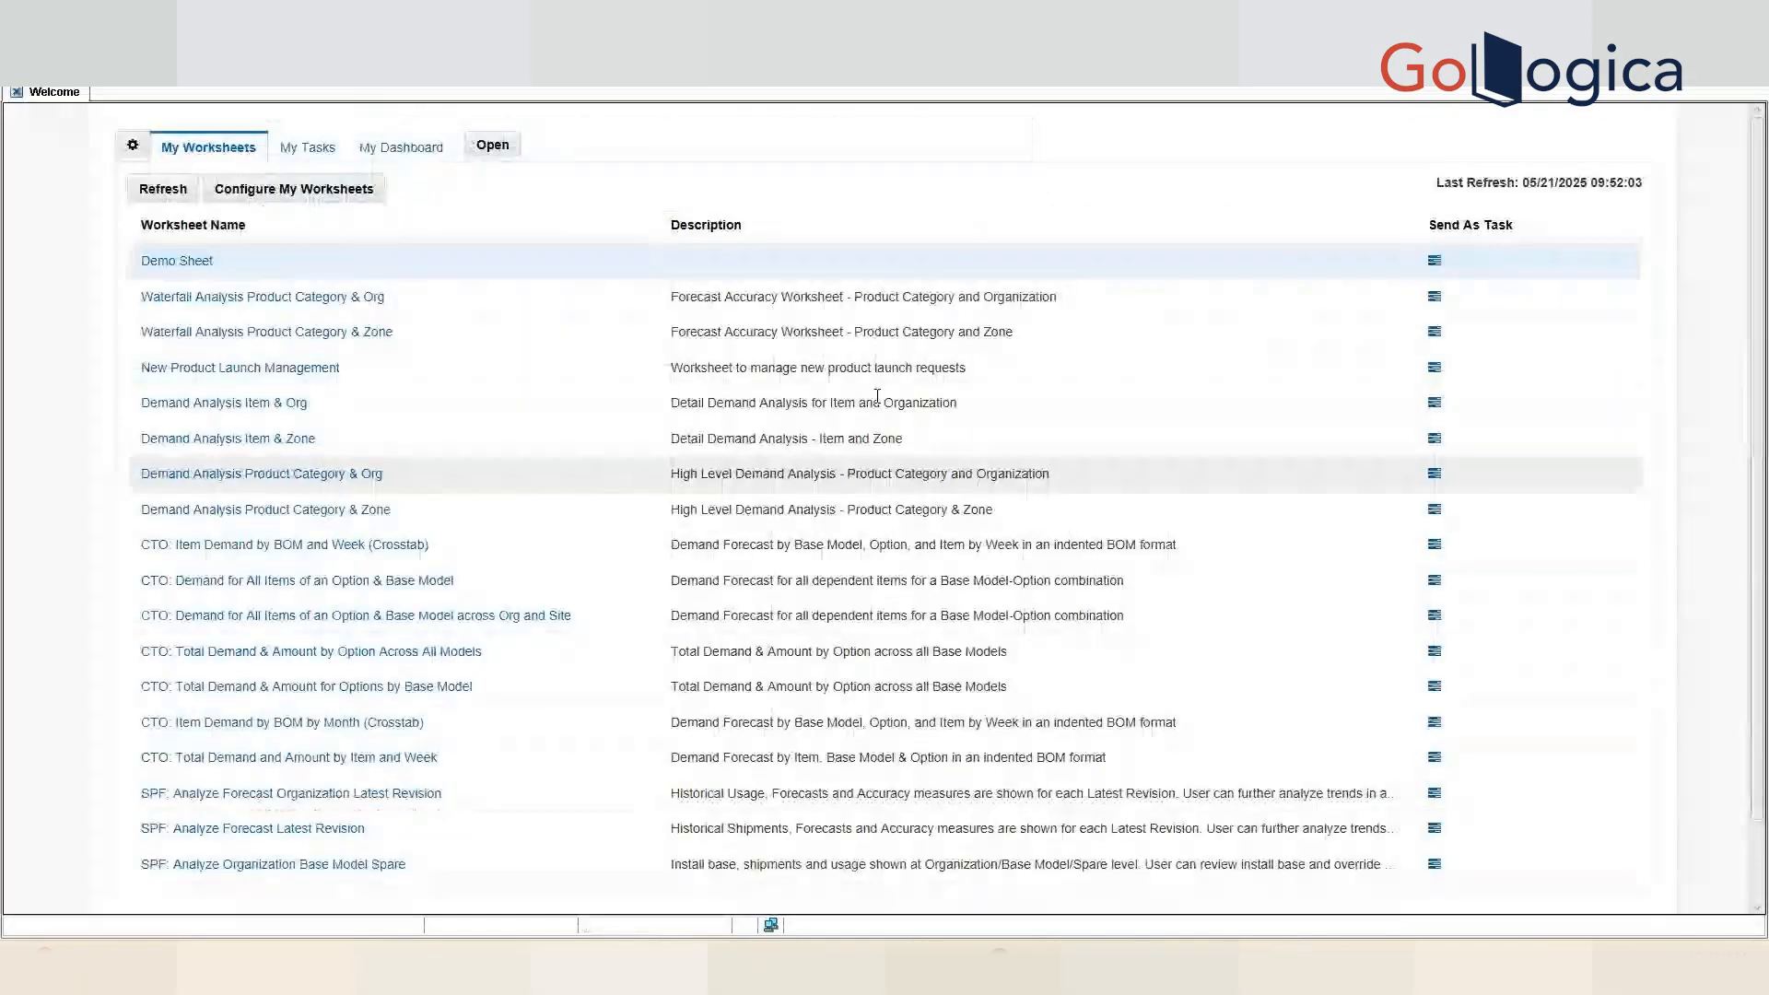
left_click(1741, 35)
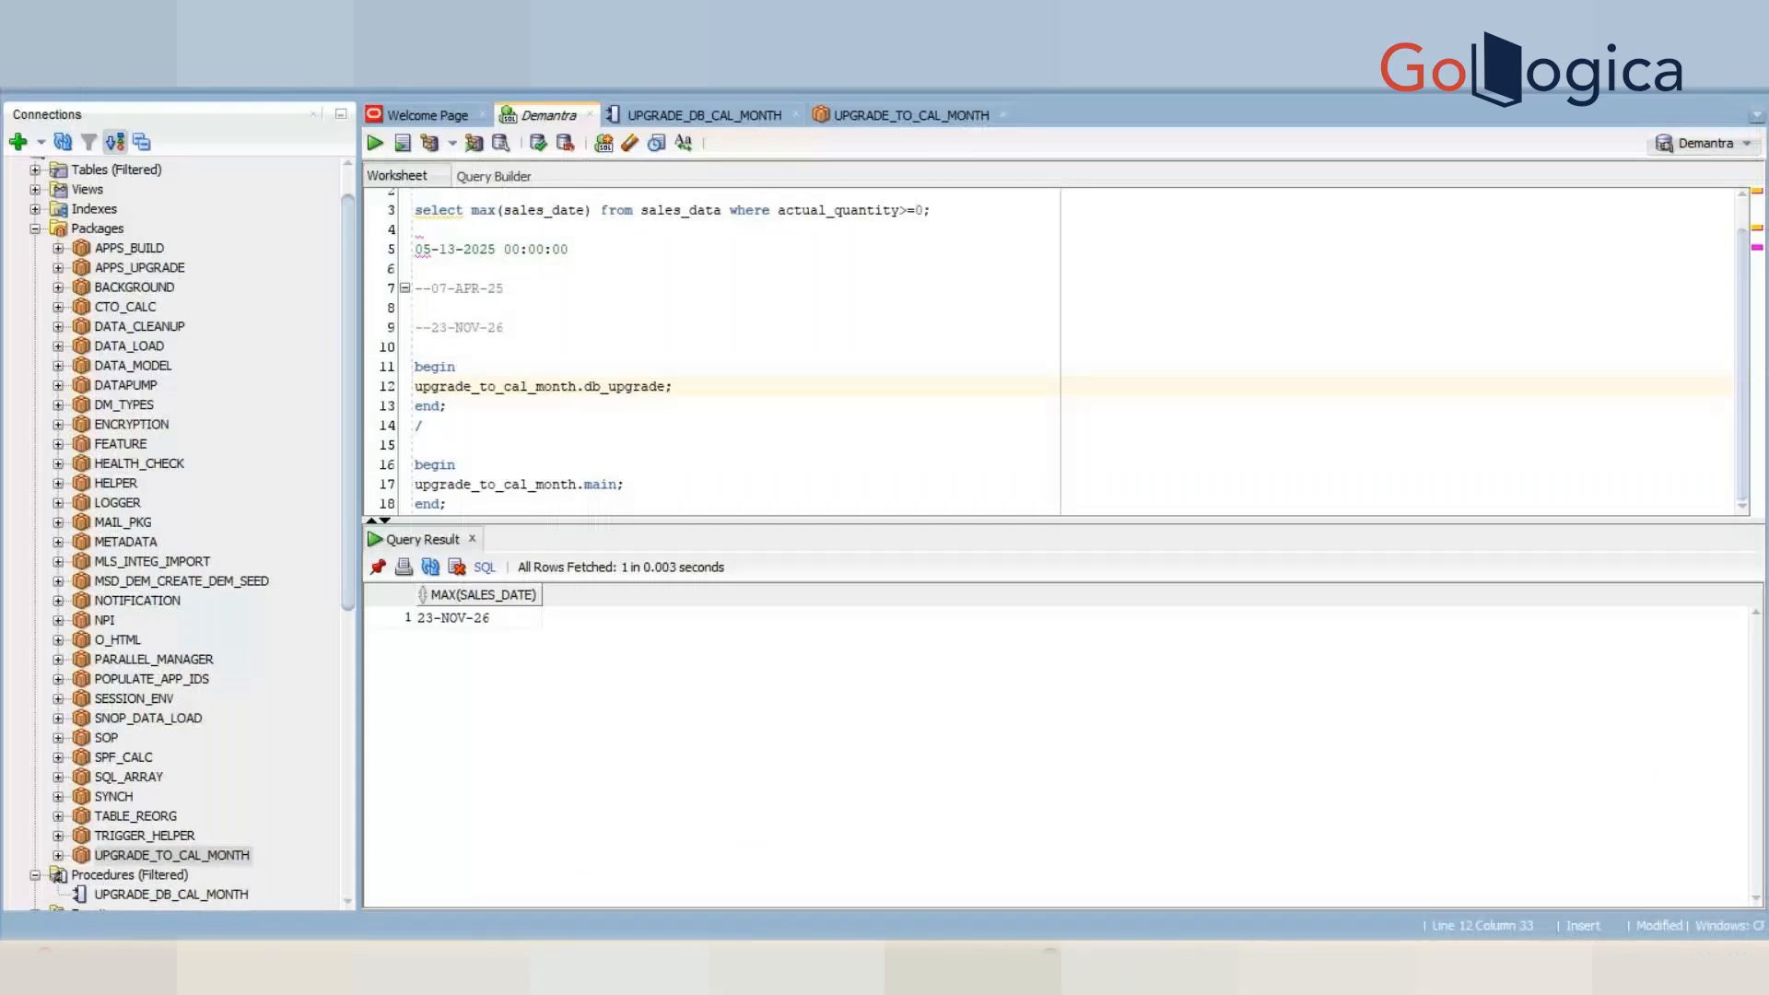
- Change the max(sales_date) query to select all columns from sales_data, and run it without its actual_quantity condition
left_click(627, 249)
left_click(602, 210)
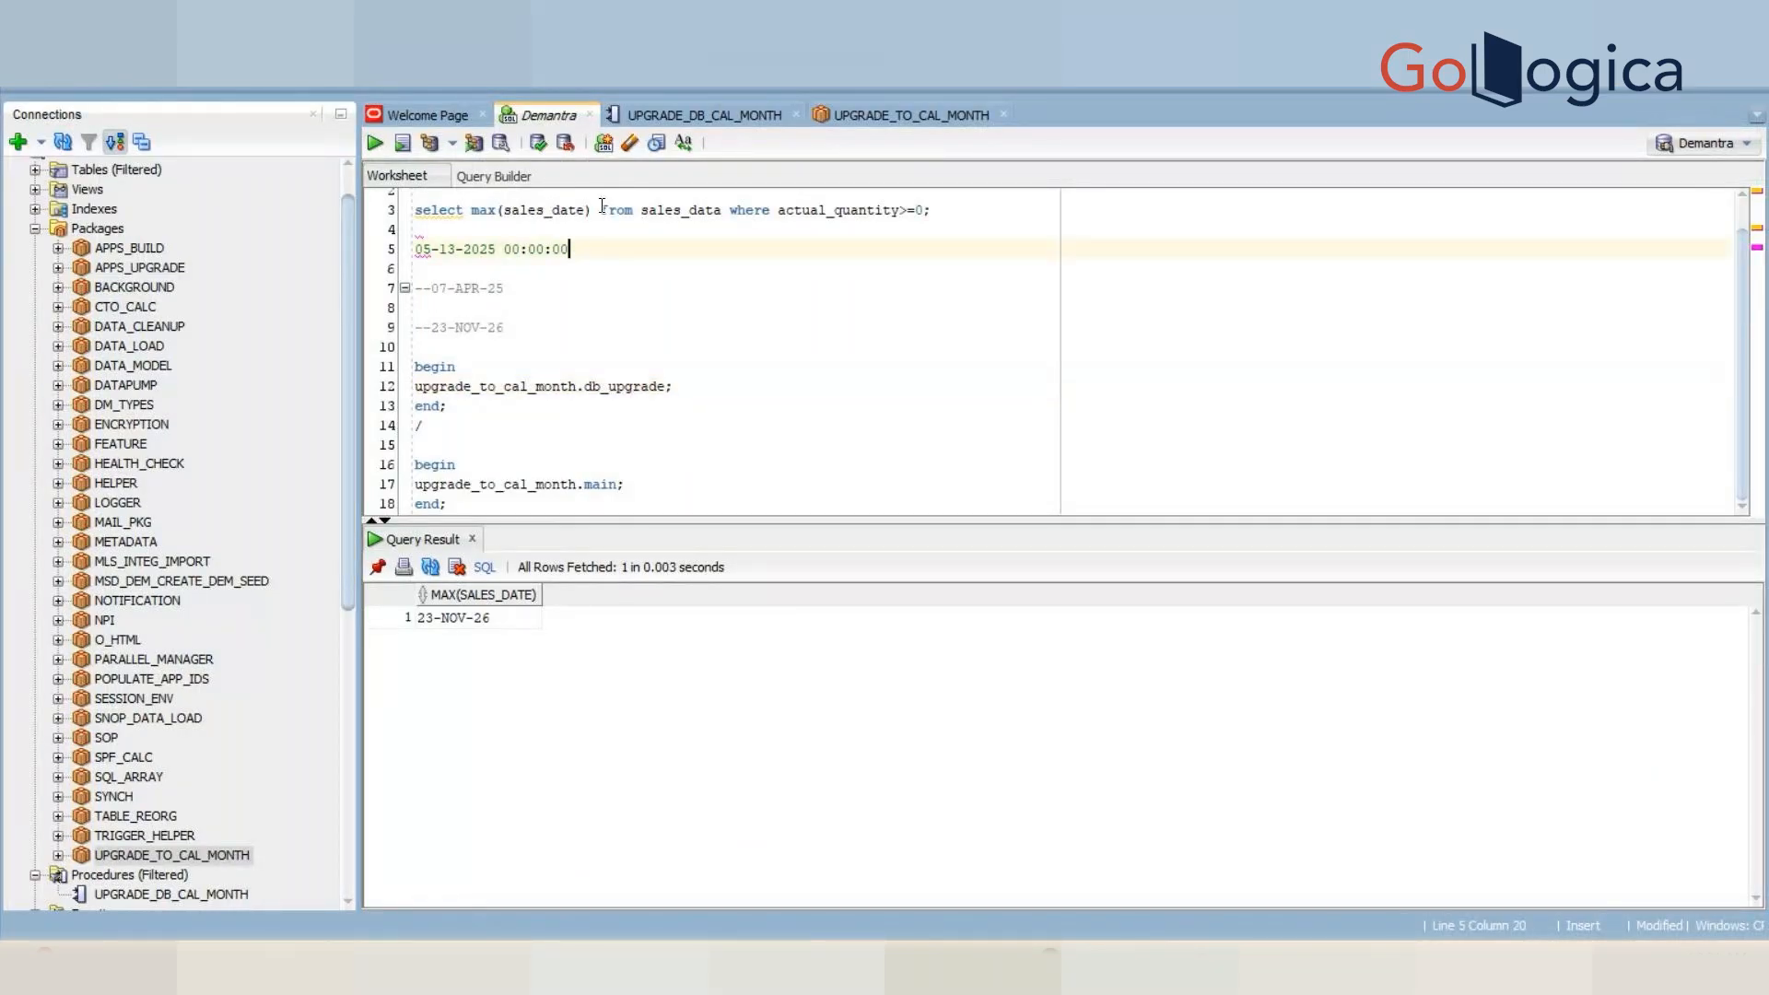
left_click_drag(602, 218, 470, 221)
type("*")
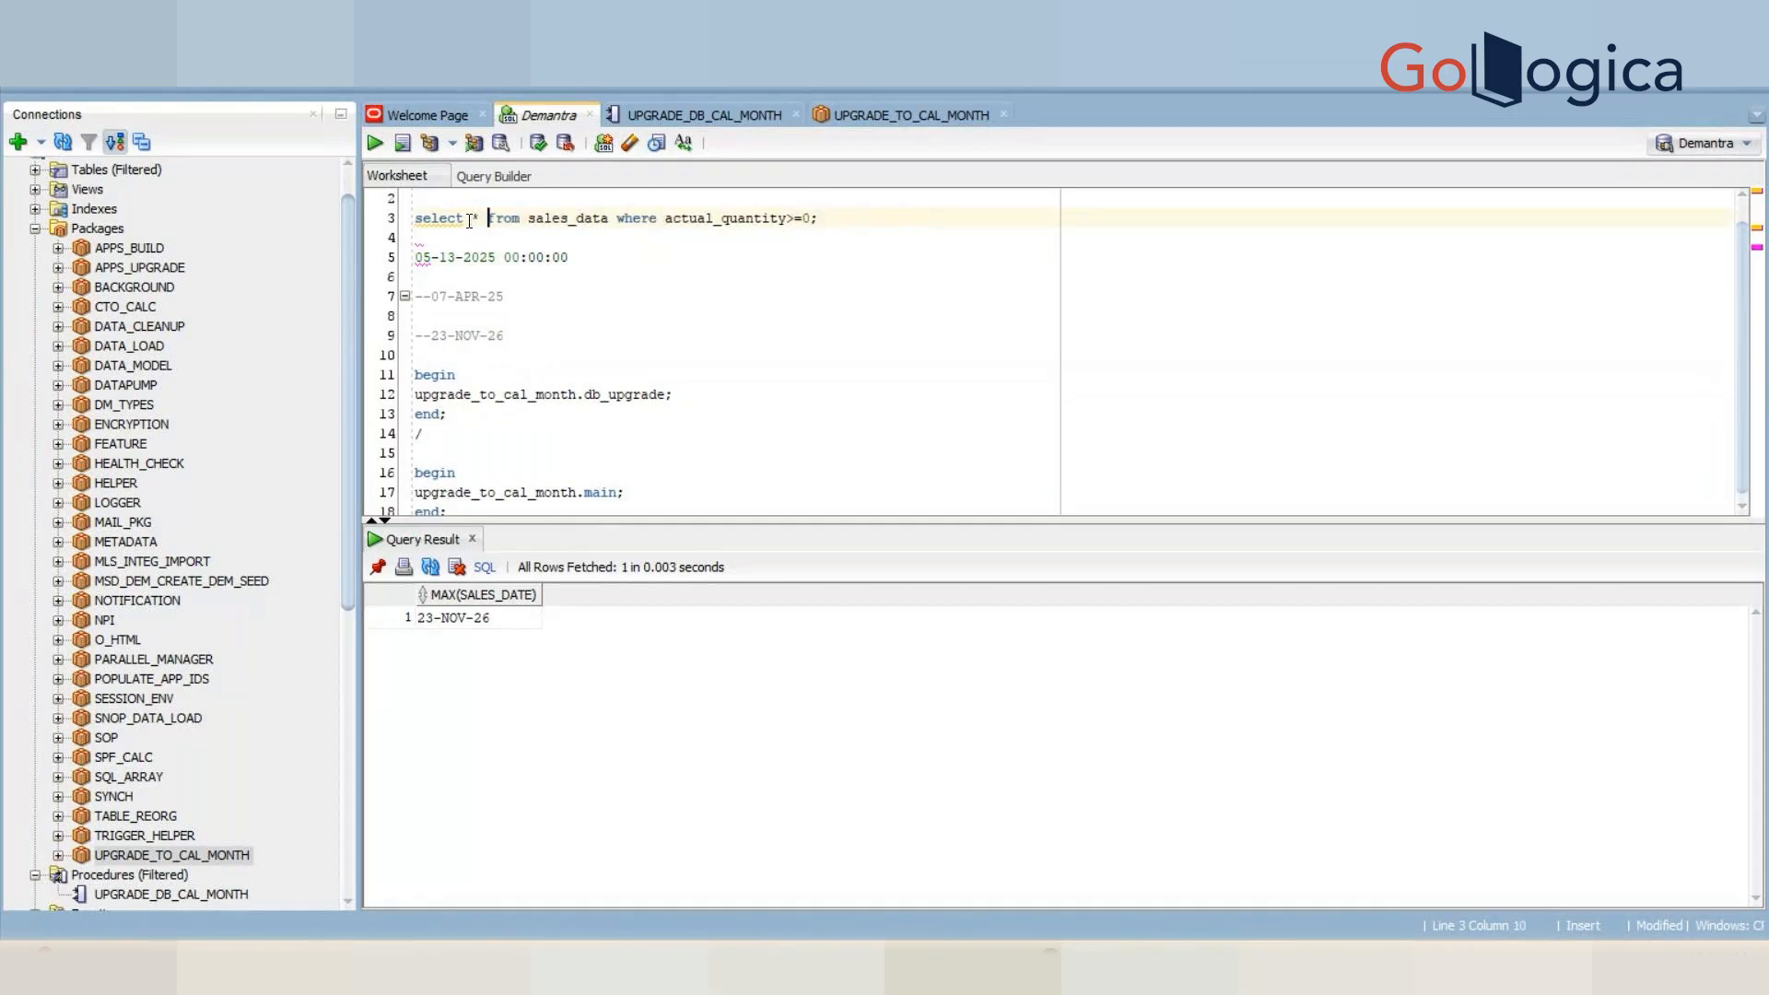
key("Escape")
key("ctrl+Return")
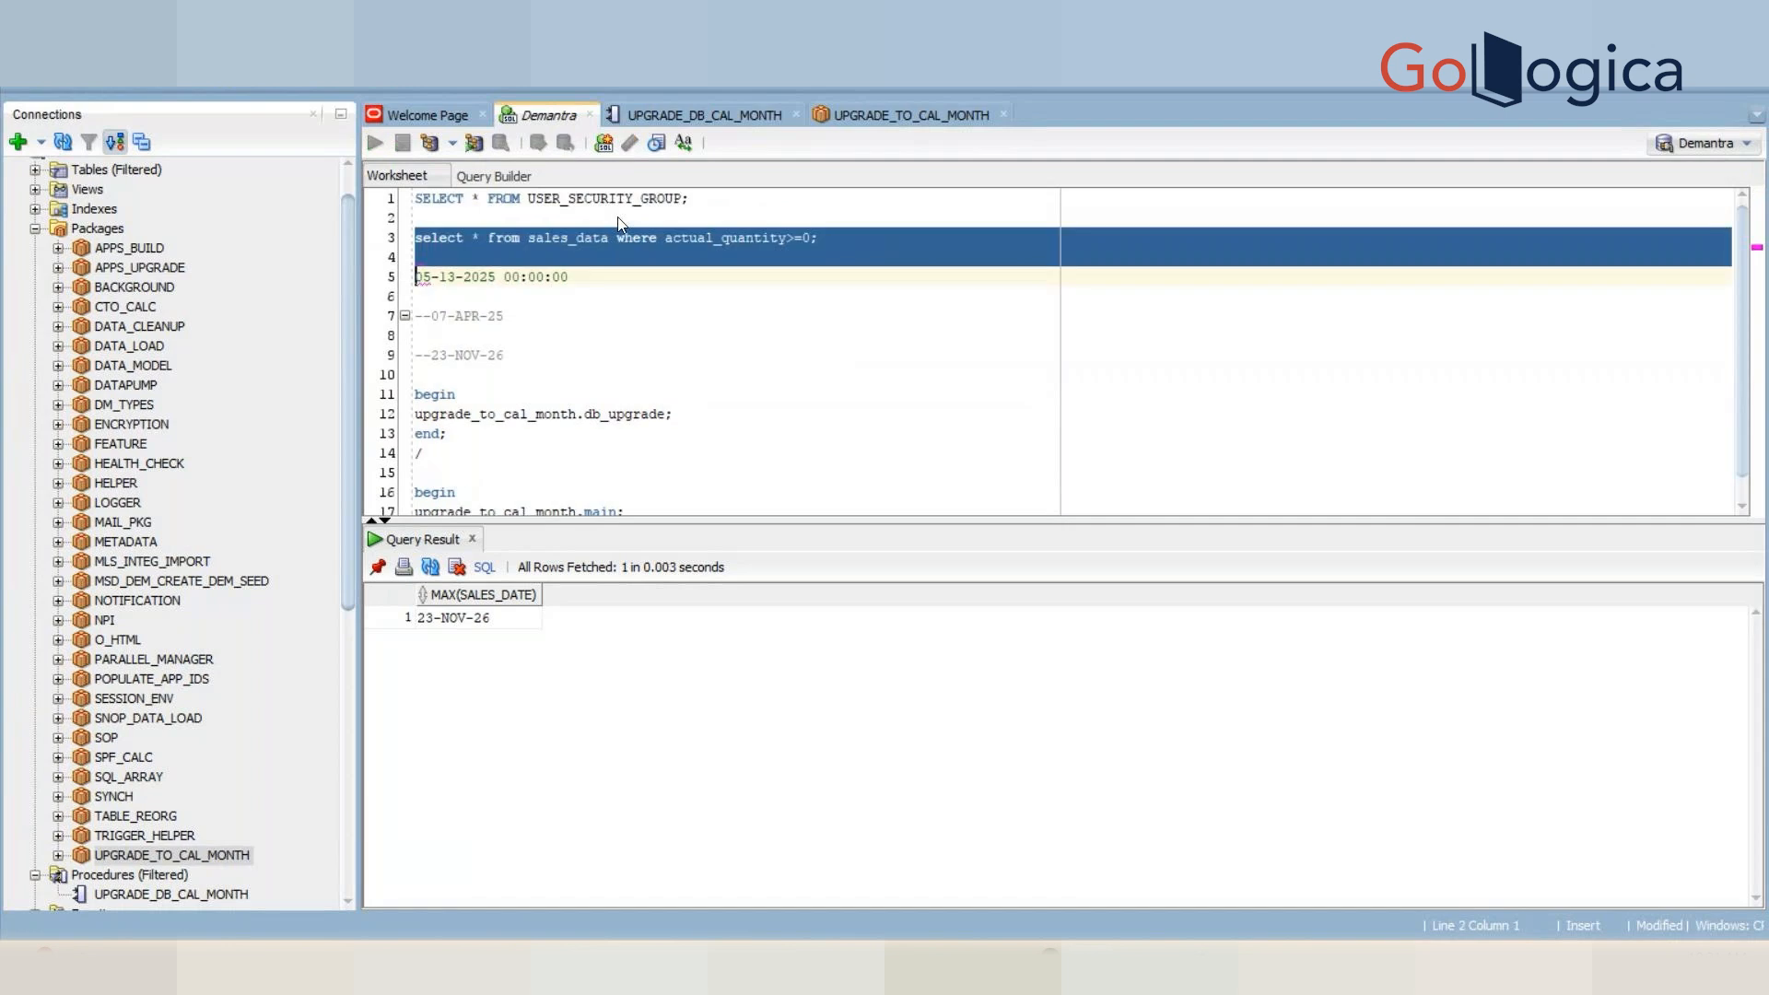
- Examine the rows and columns returned from sales_data, including the sales dates, actual quantities and forecast accuracy fields
left_click(693, 846)
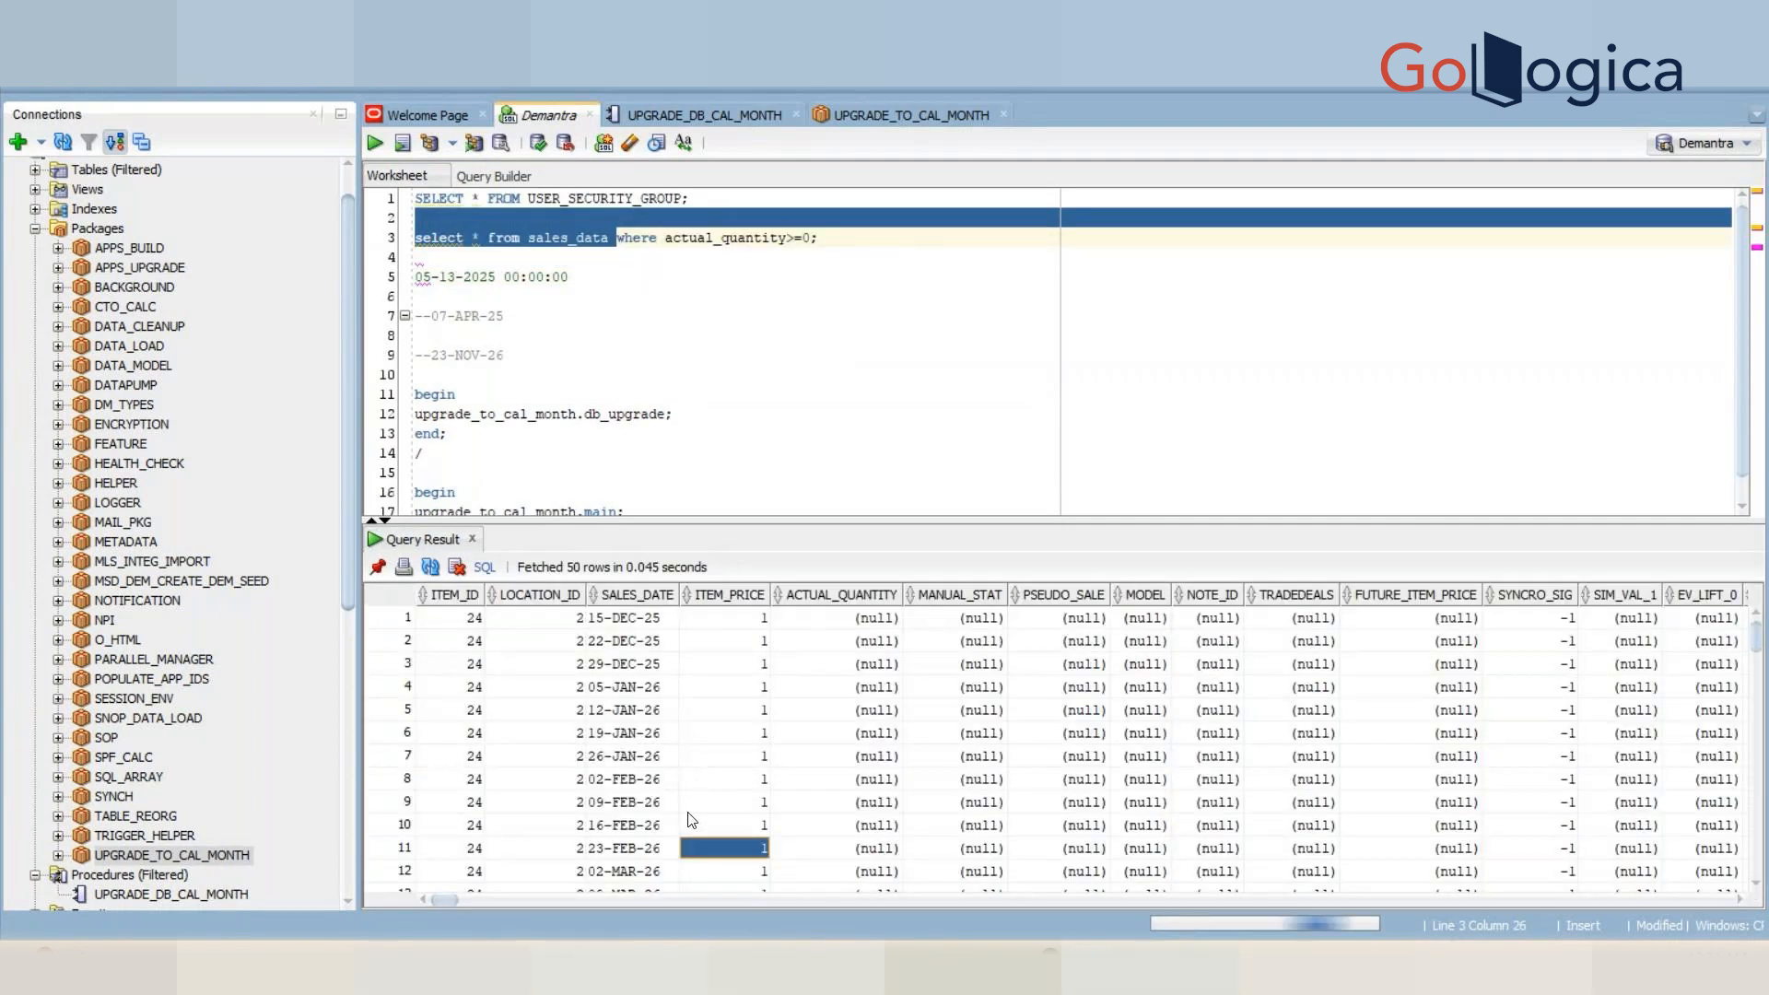
key("Page_Down")
key("Page_Down")
key("Page_Down")
key("Page_Down")
key("Page_Down")
key("Page_Down")
key("Page_Down")
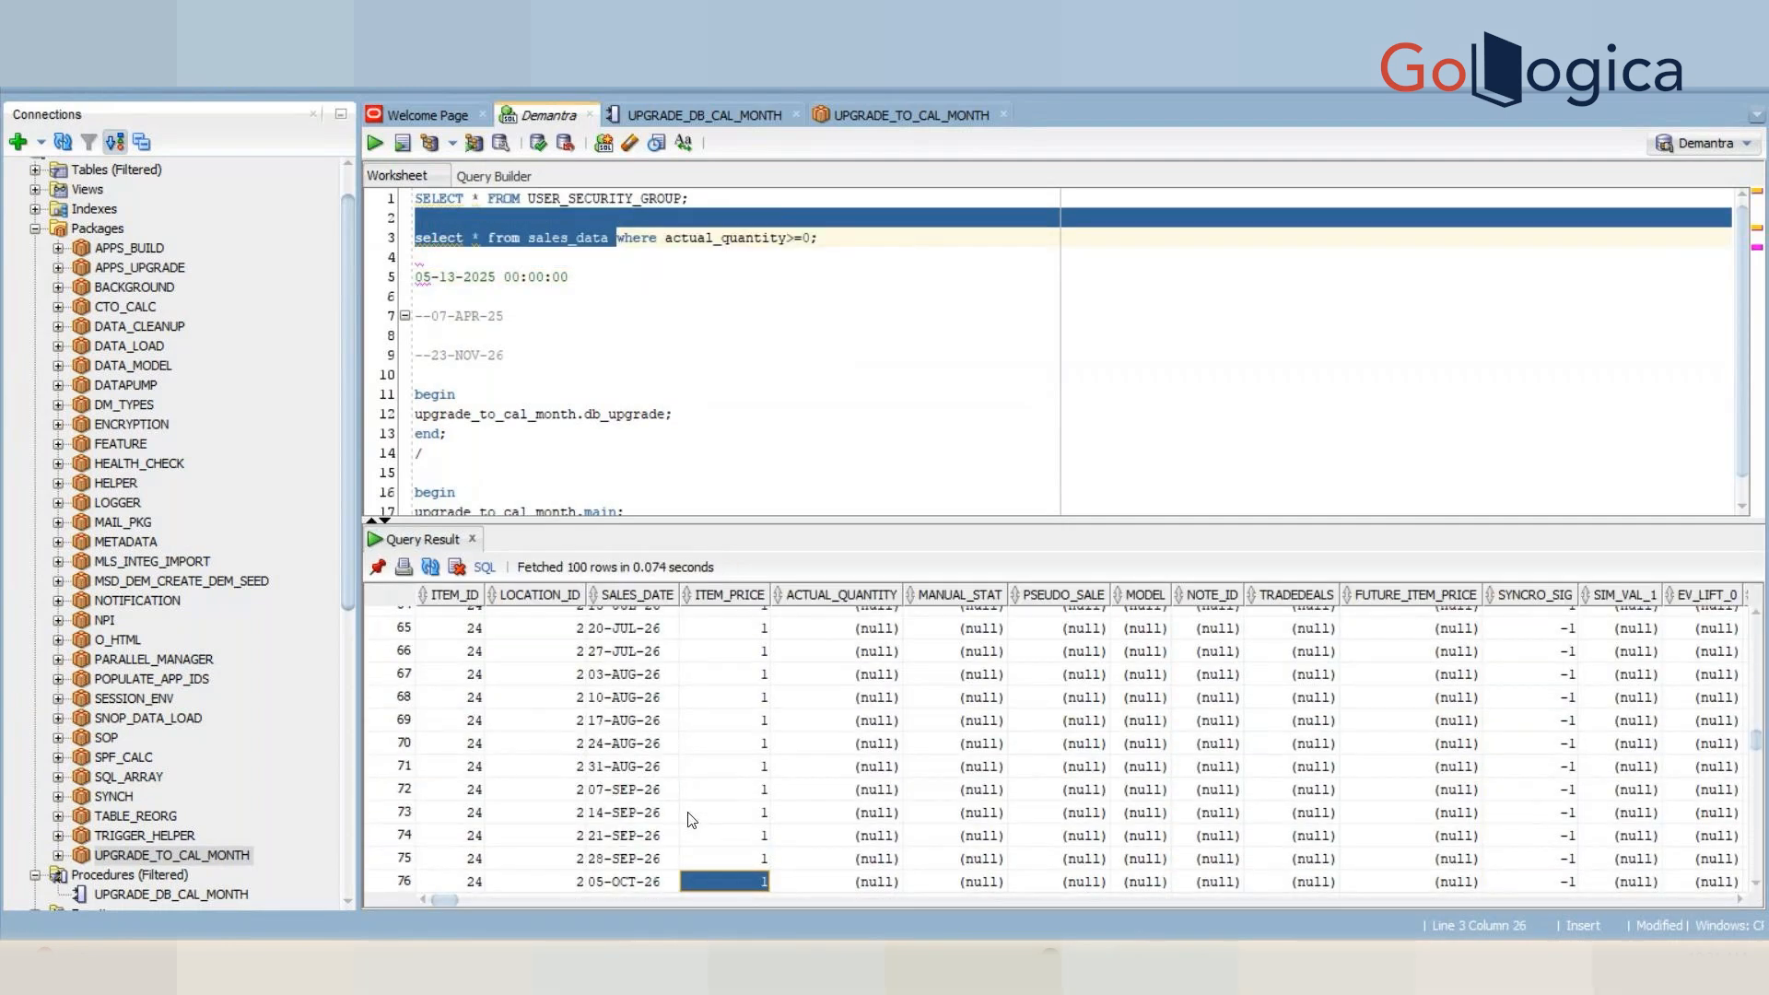
key("Page_Down")
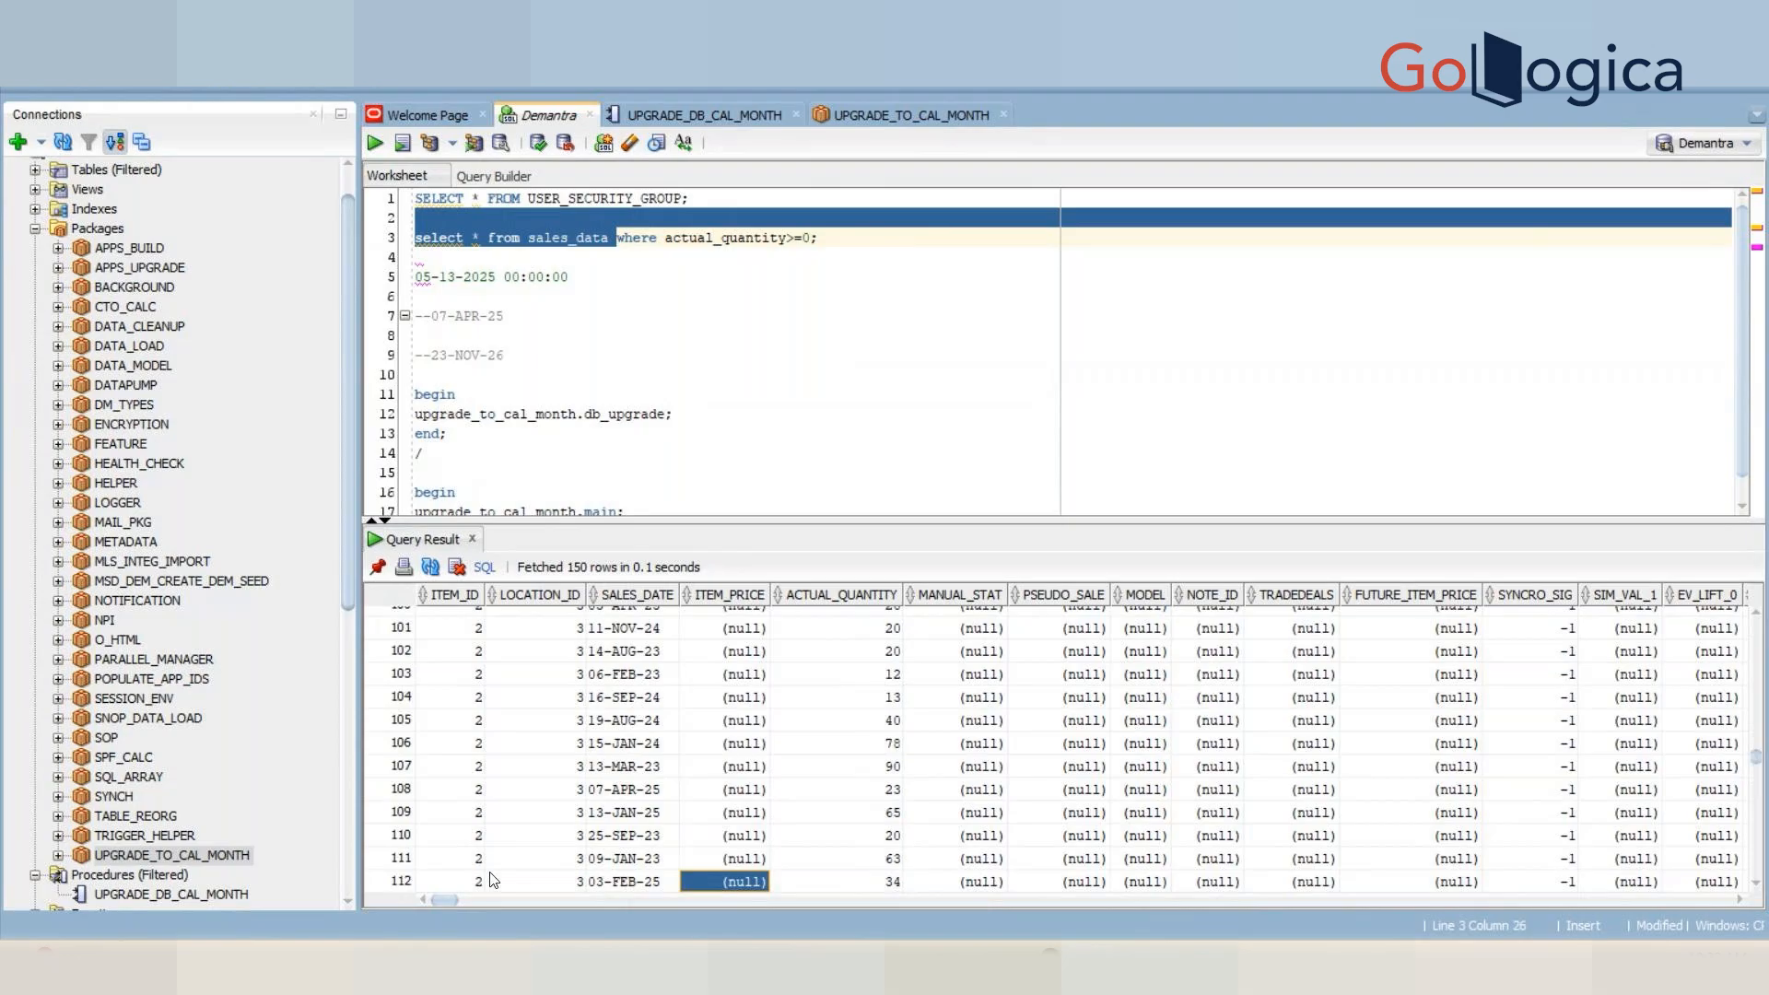
left_click_drag(440, 901, 909, 890)
- Add the query "select * from forecast_history;" beneath the sales_data query and run it
left_click(853, 244)
key("Return")
key("Return")
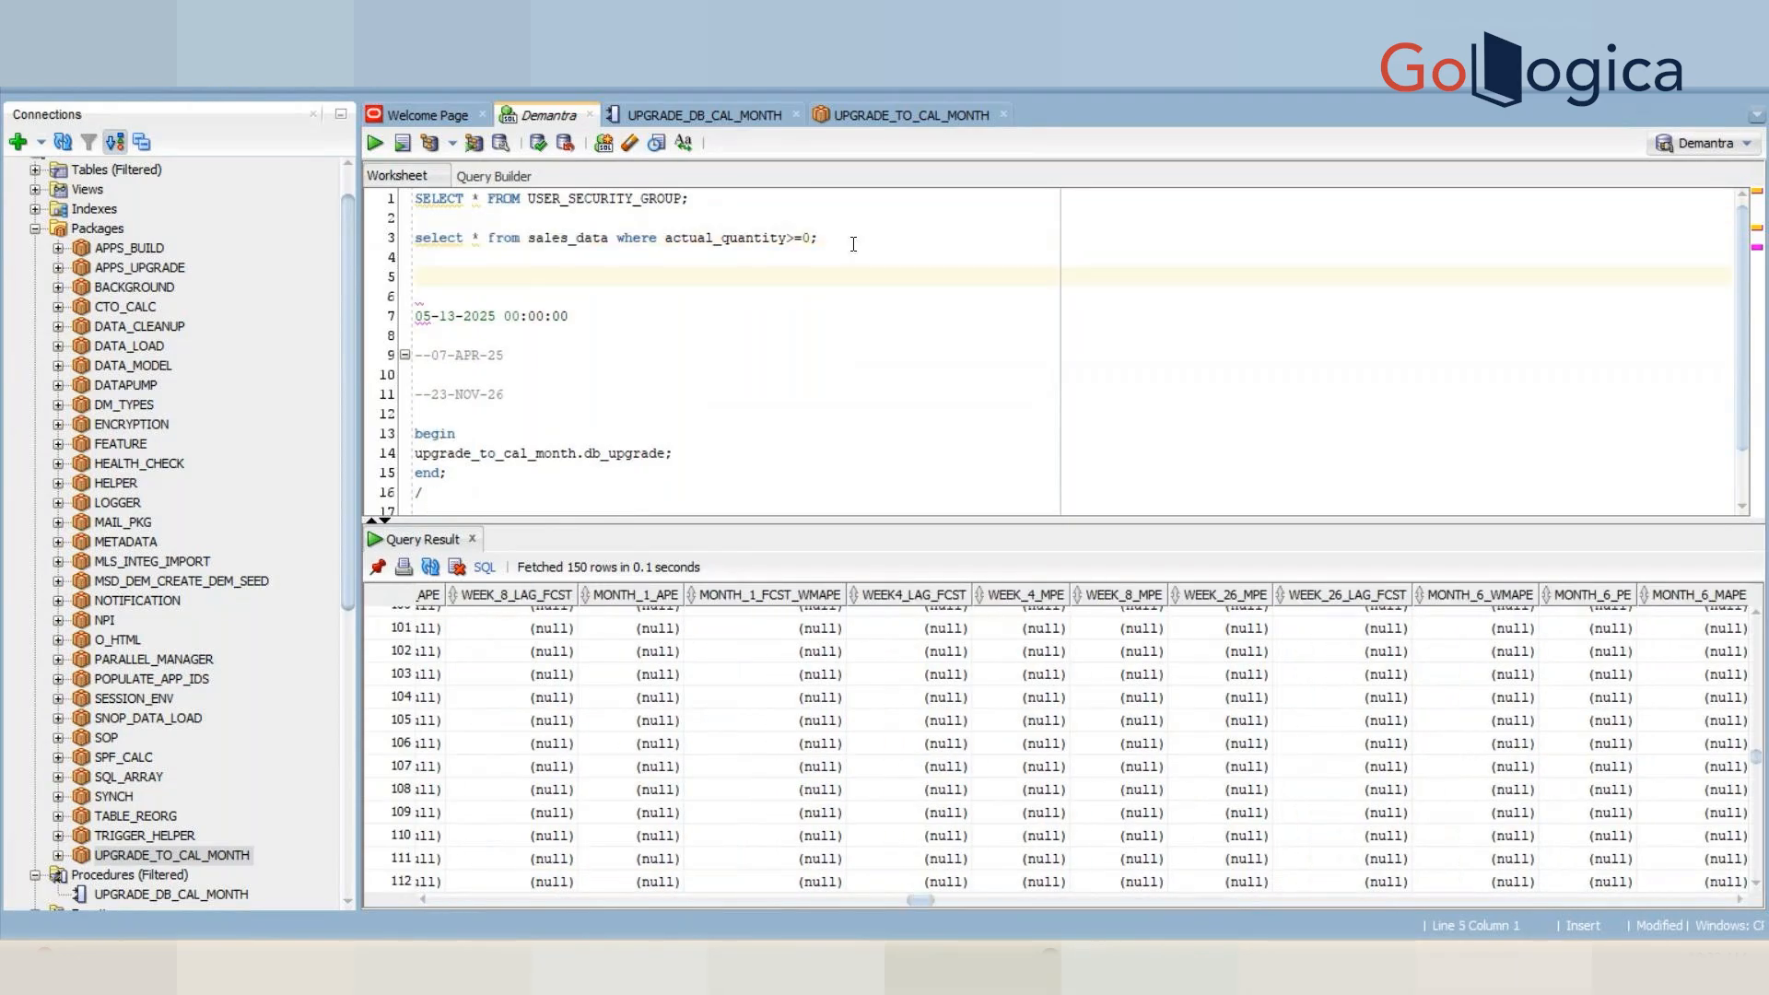
type("select * from forecast_history")
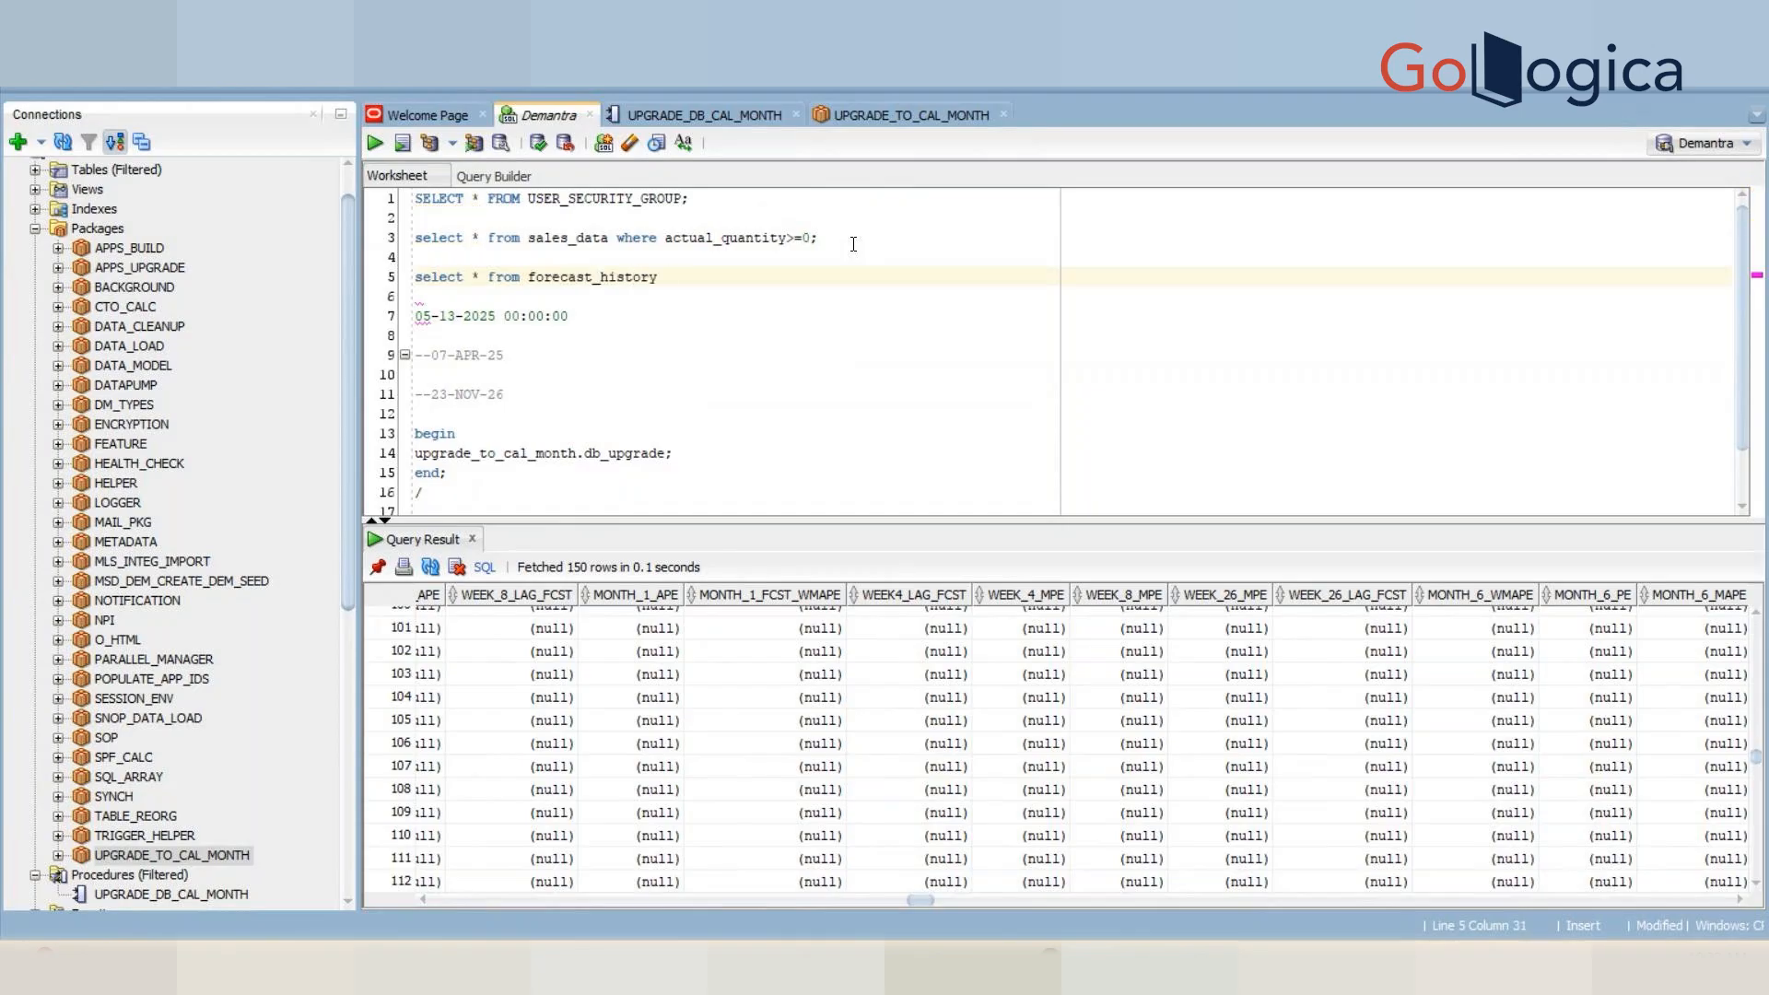
type(";")
key("ctrl+Return")
- Check the FORE_4 run's details up to LAST_FORECAST_DATE, and sort the forecast_history results by TIME_SIG in descending order
left_click(888, 732)
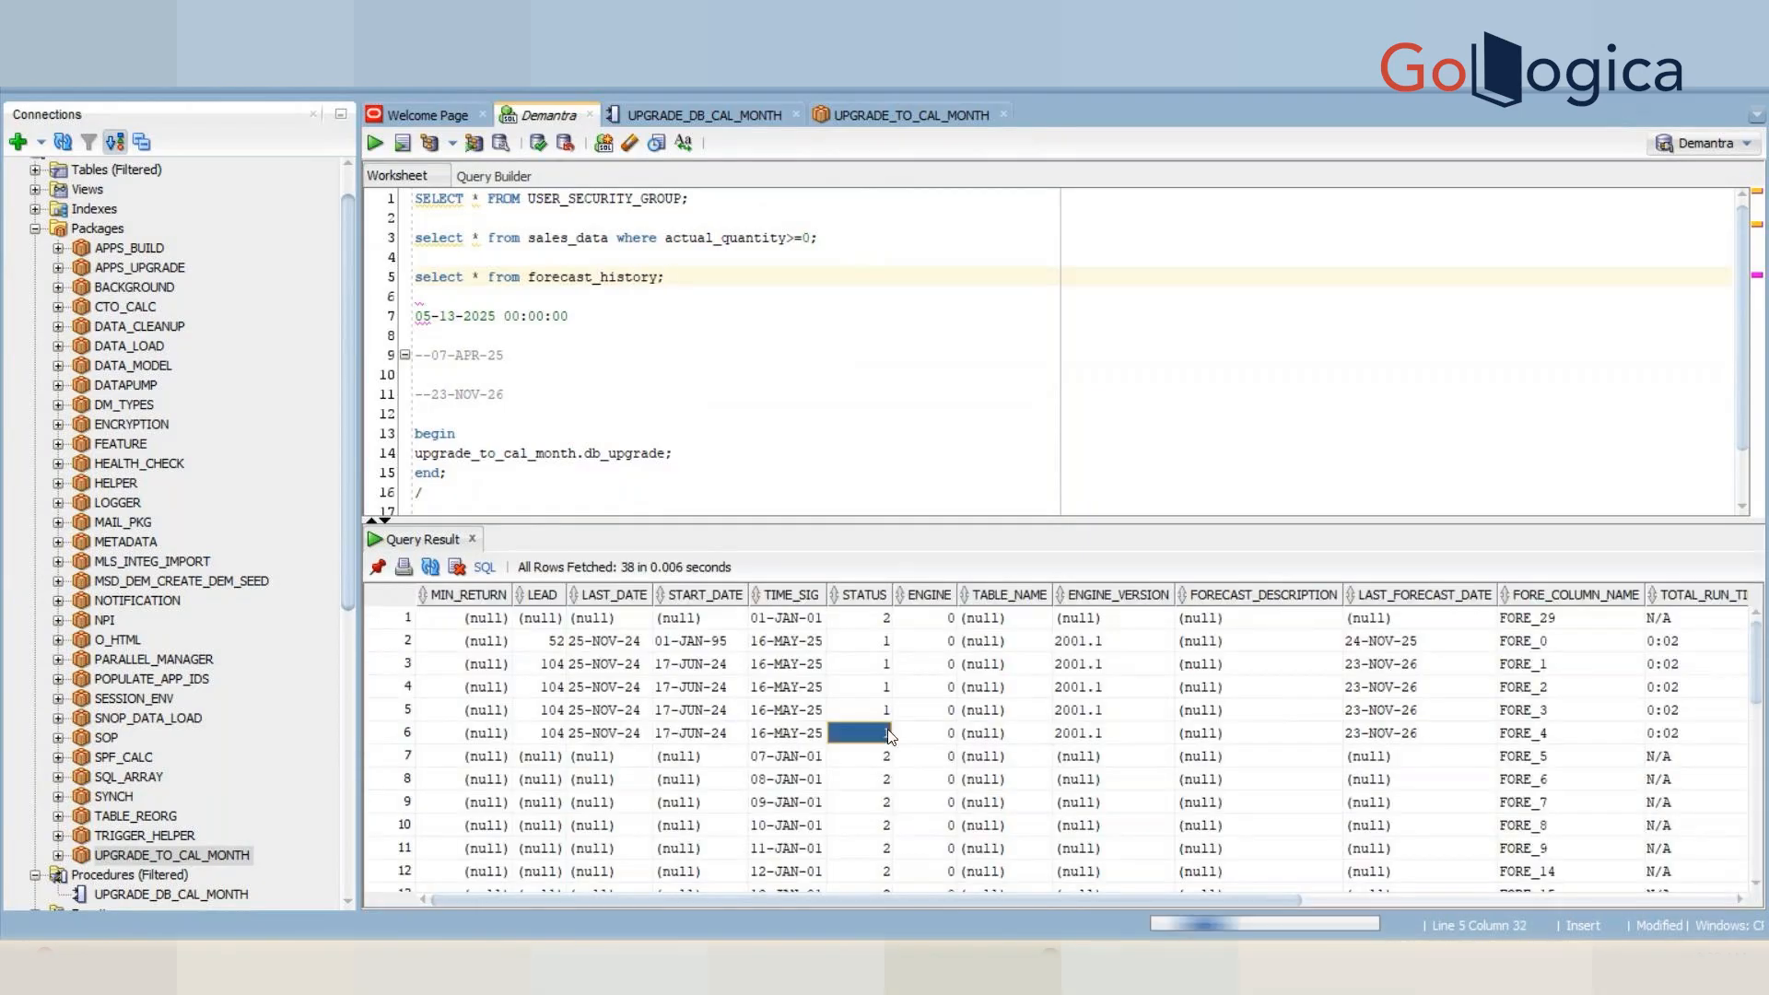
key("Right")
key("Right")
key("Right")
key("Right")
key("Right")
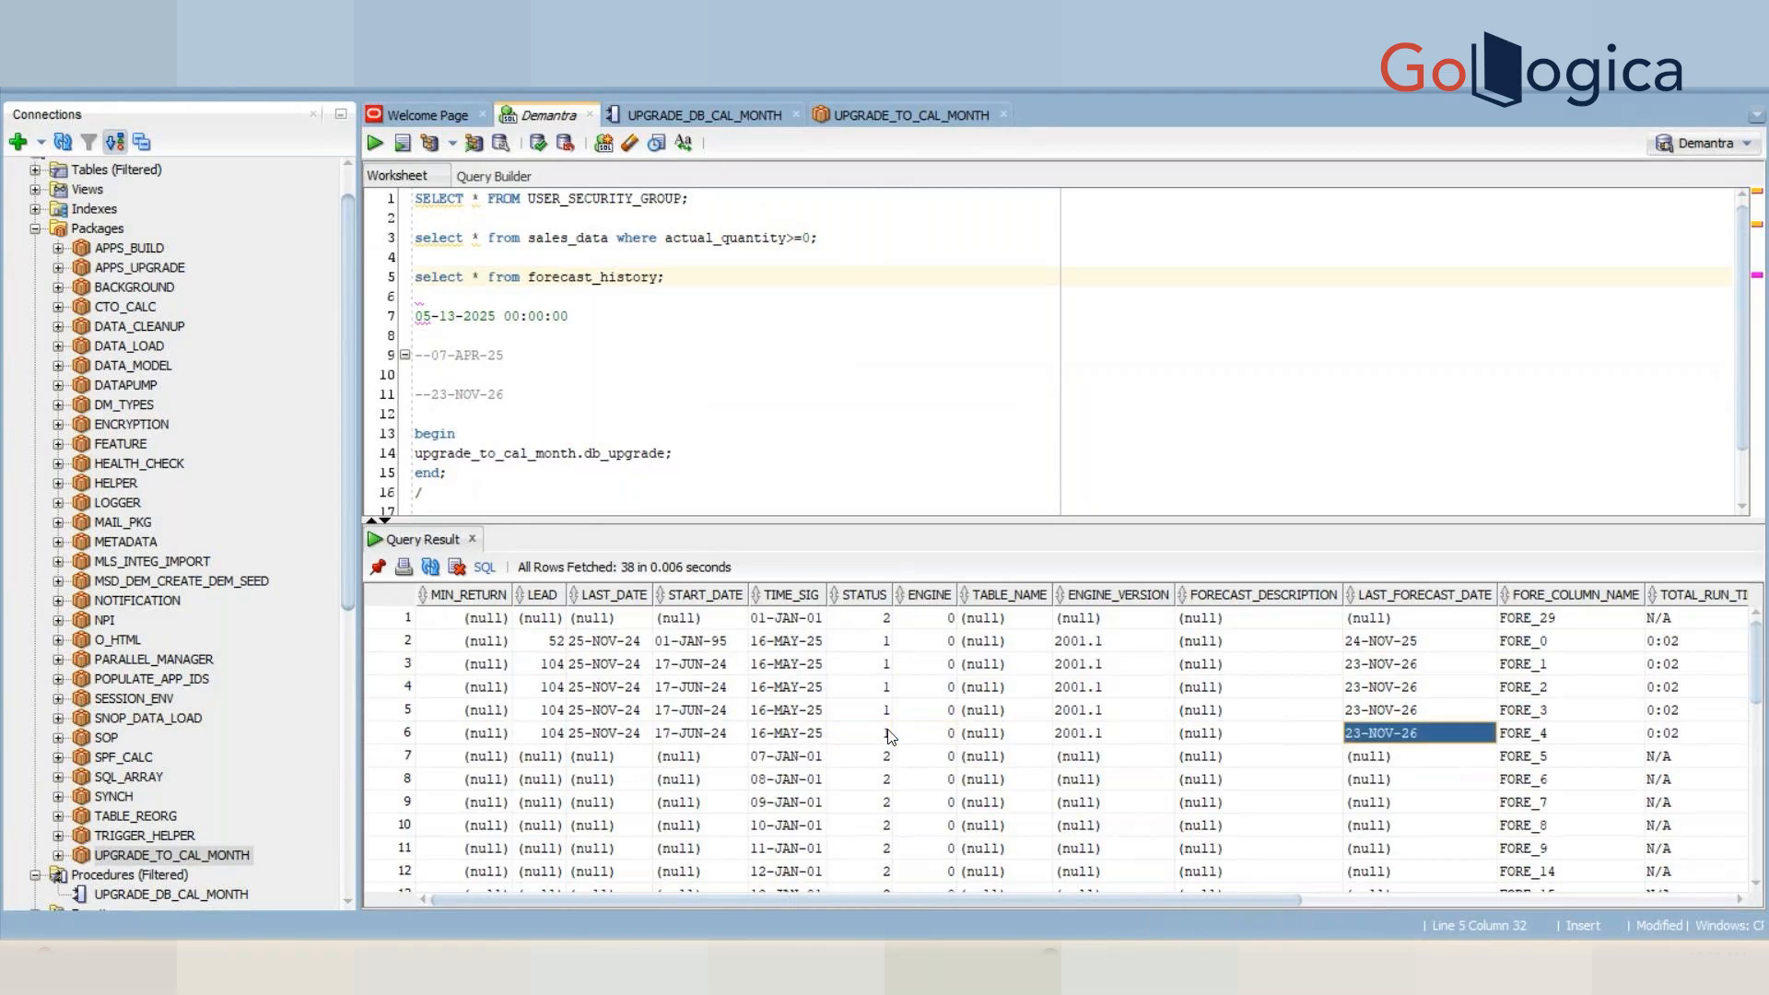
double_click(792, 595)
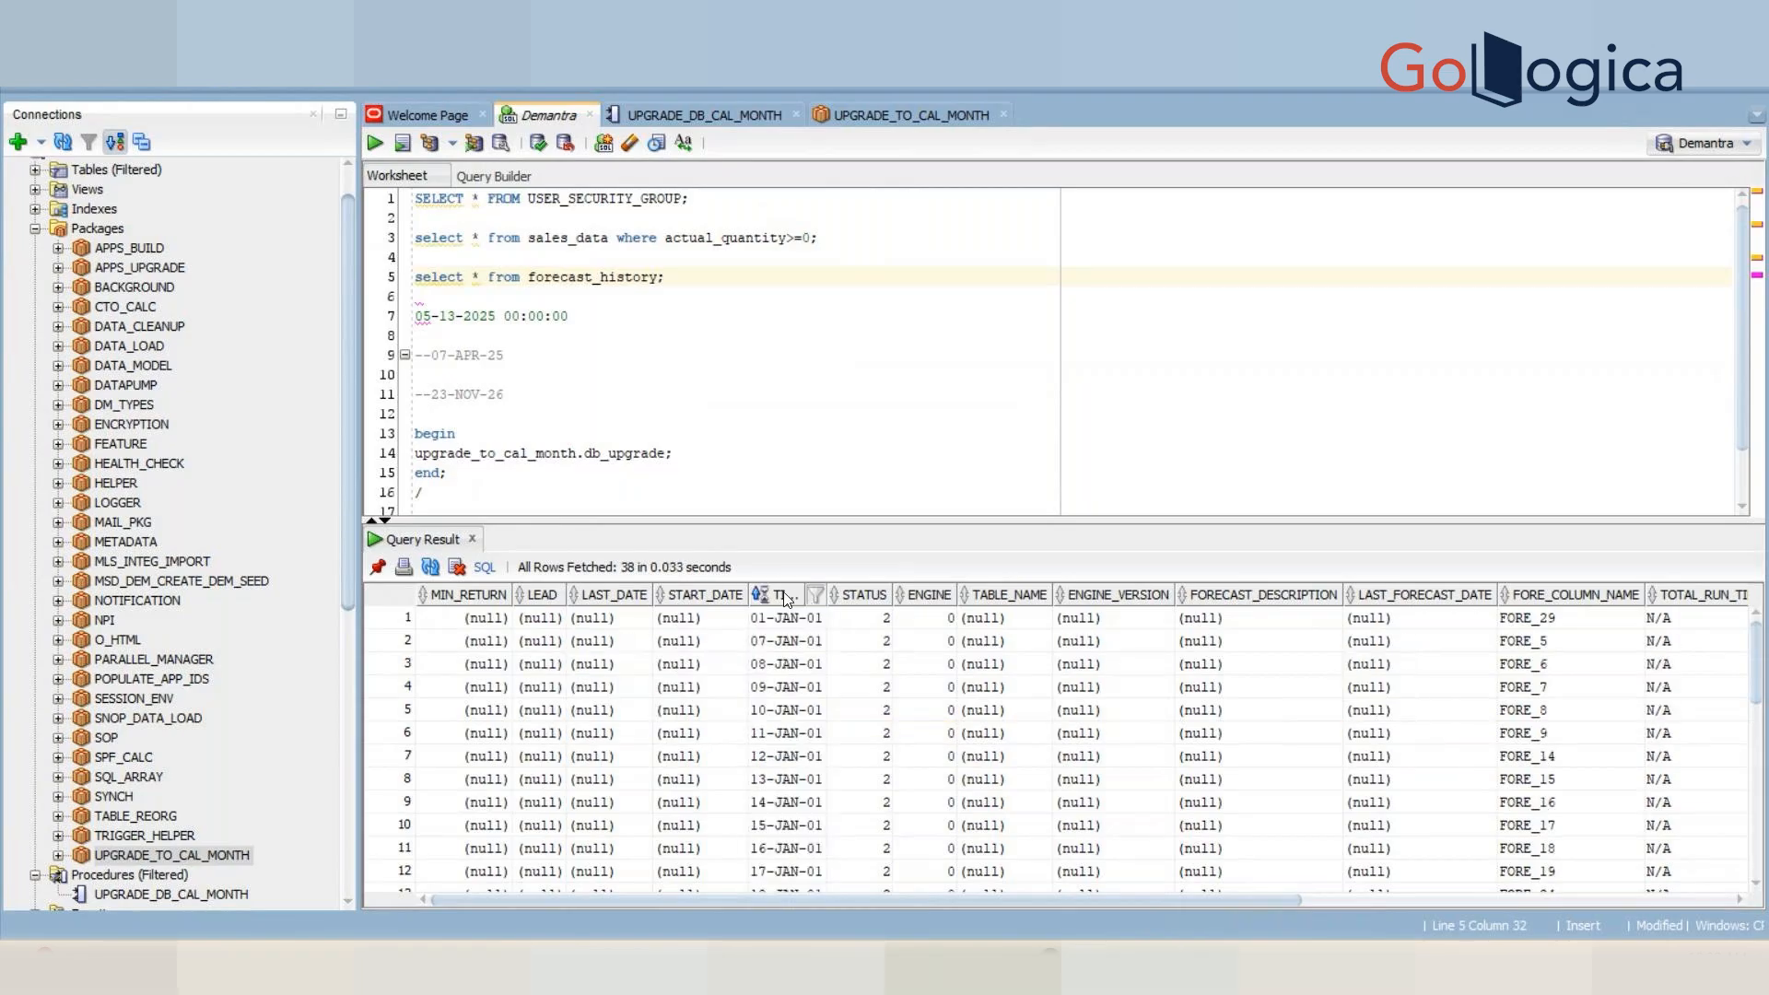
left_click(785, 596)
- Replace actual_quantity in the sales_data condition with FORE_4, the latest run's FORE_COLUMN_NAME, and run the query
left_click(803, 615)
key("Right")
key("Right")
key("Right")
key("Right")
key("Right")
key("Right")
key("Right")
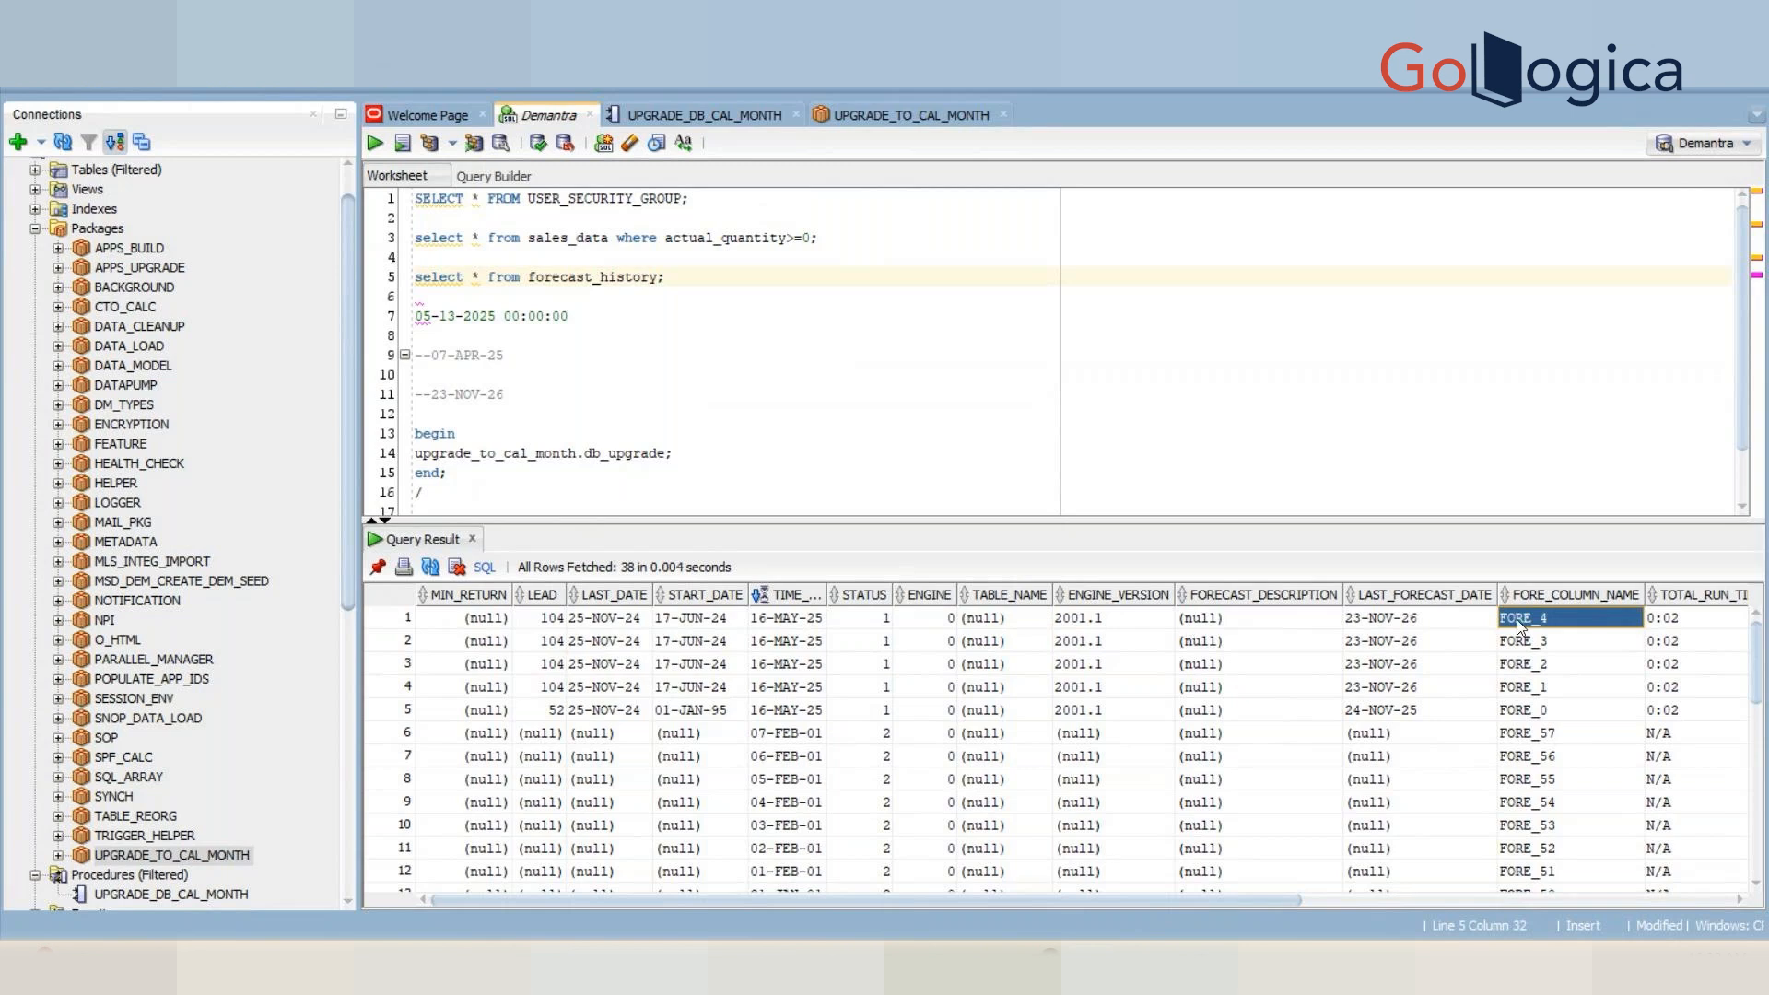
double_click(741, 239)
type("FORE_4")
key("ctrl+Return")
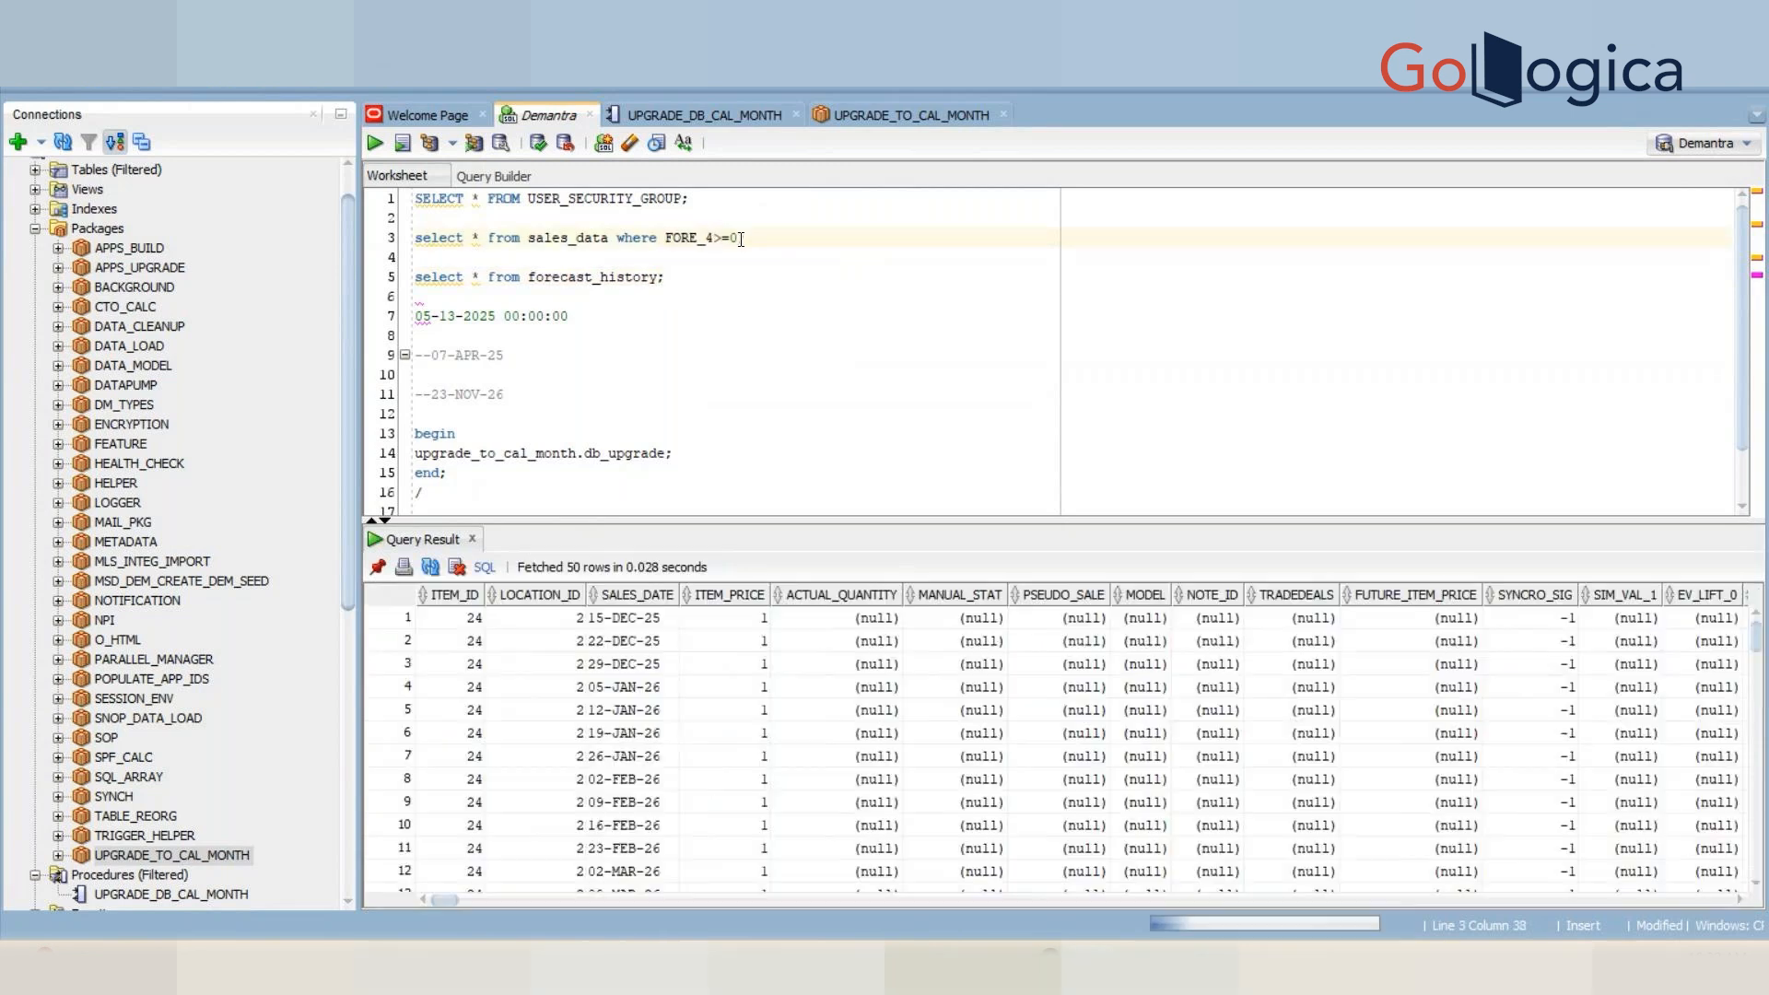
- Look through the columns of the sales_data results along the fifth row and return to the first columns
left_click(791, 708)
key("Right")
key("Right")
key("Right")
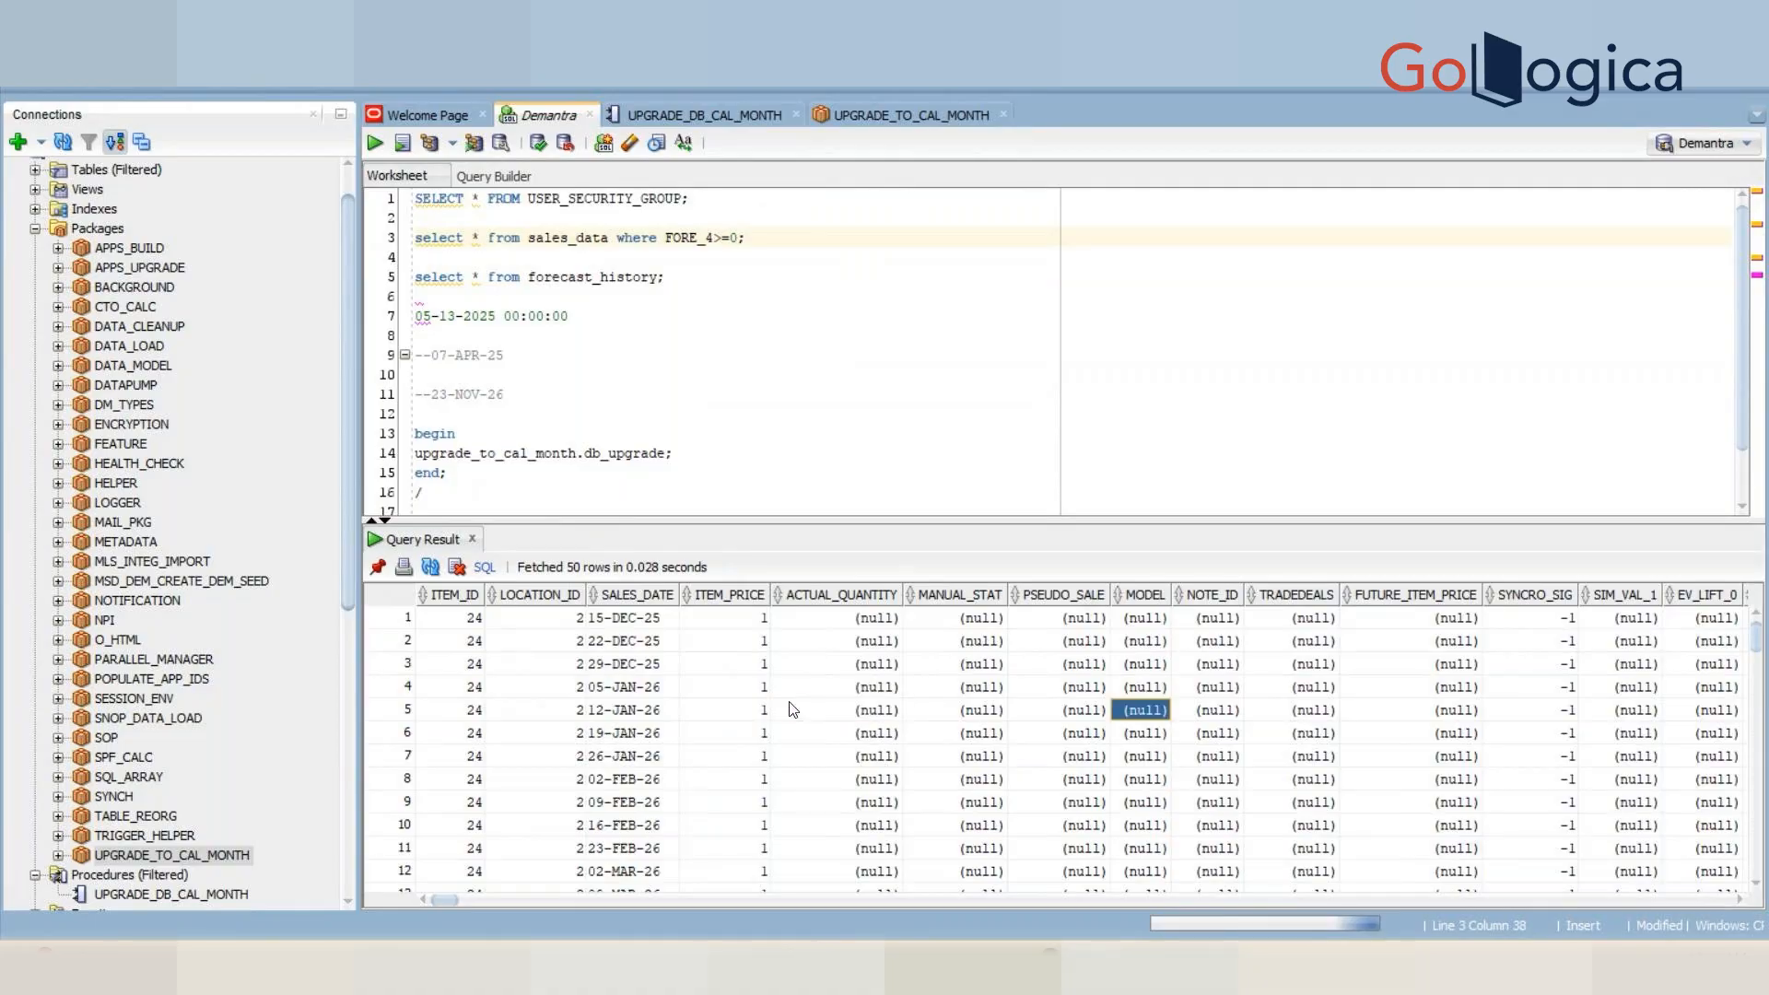
key("Right")
key("Right")
key("Right")
key("Right")
key("Right")
key("Right")
key("Right")
key("Right")
key("Right")
key("Right")
key("Right")
key("Right")
key("Right")
key("Right")
key("Right")
key("Right")
key("Right")
key("Right")
key("Right")
key("Right")
key("Right")
key("Right")
key("Right")
key("Right")
key("Right")
key("Right")
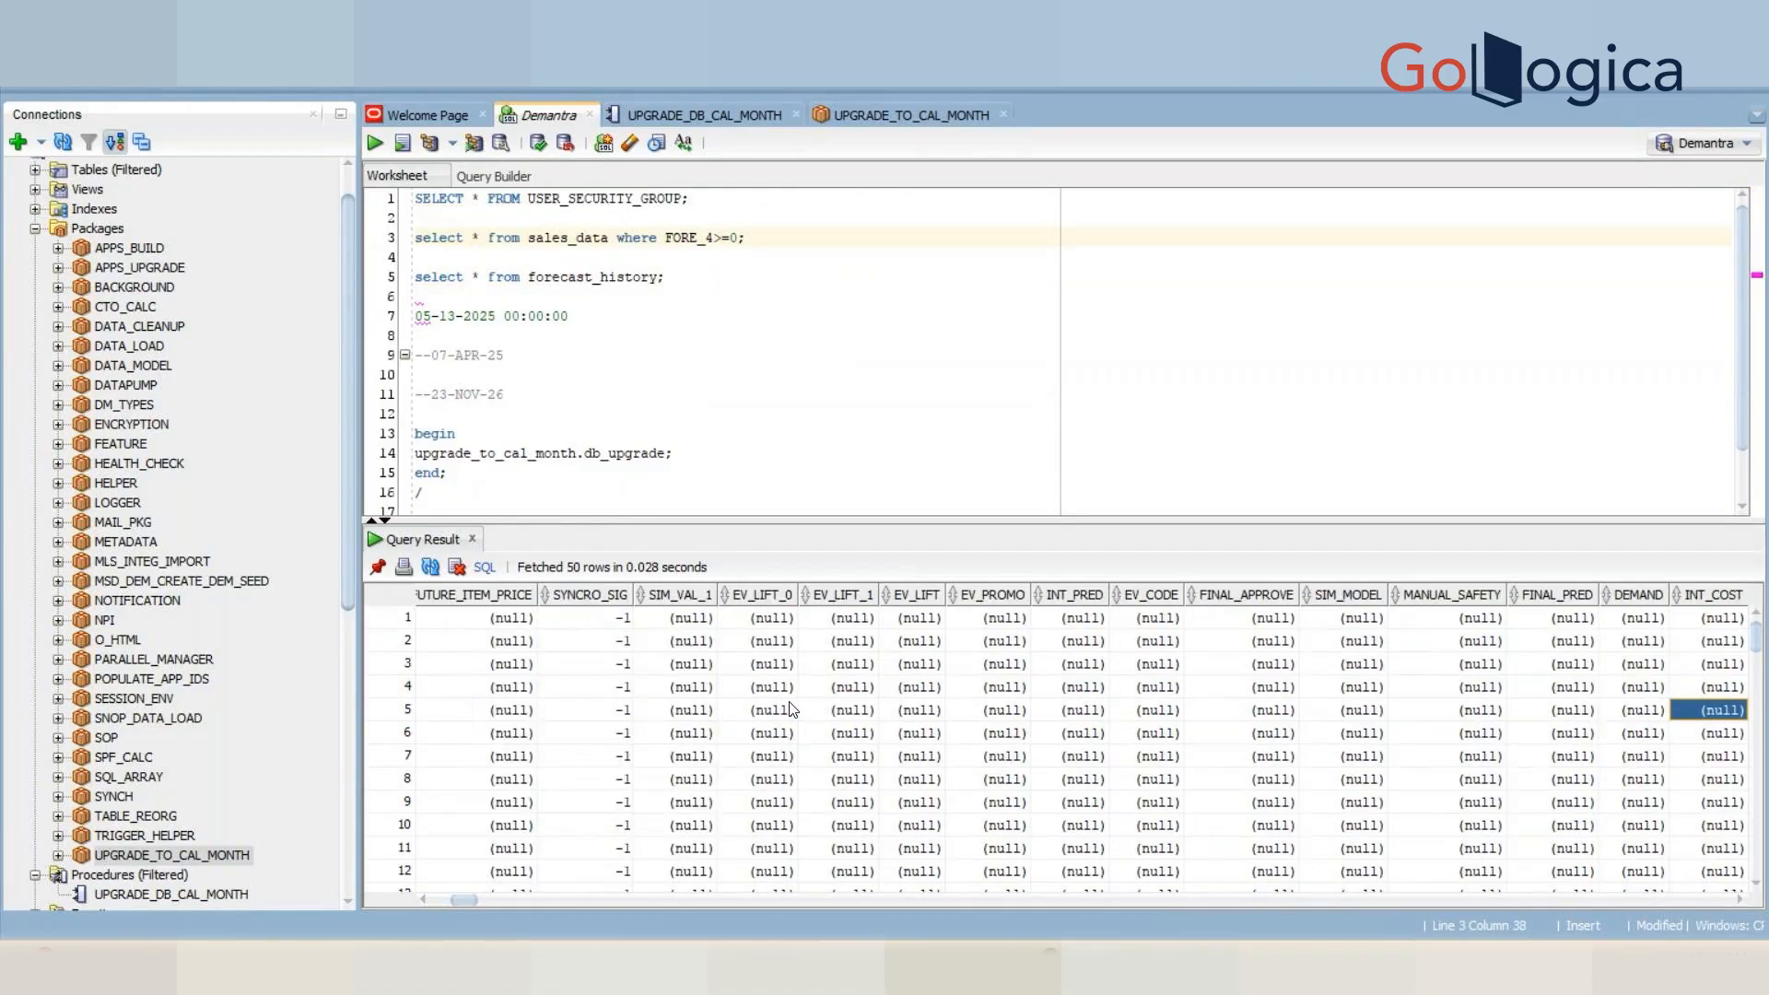
key("Right")
key("Right")
key("Right")
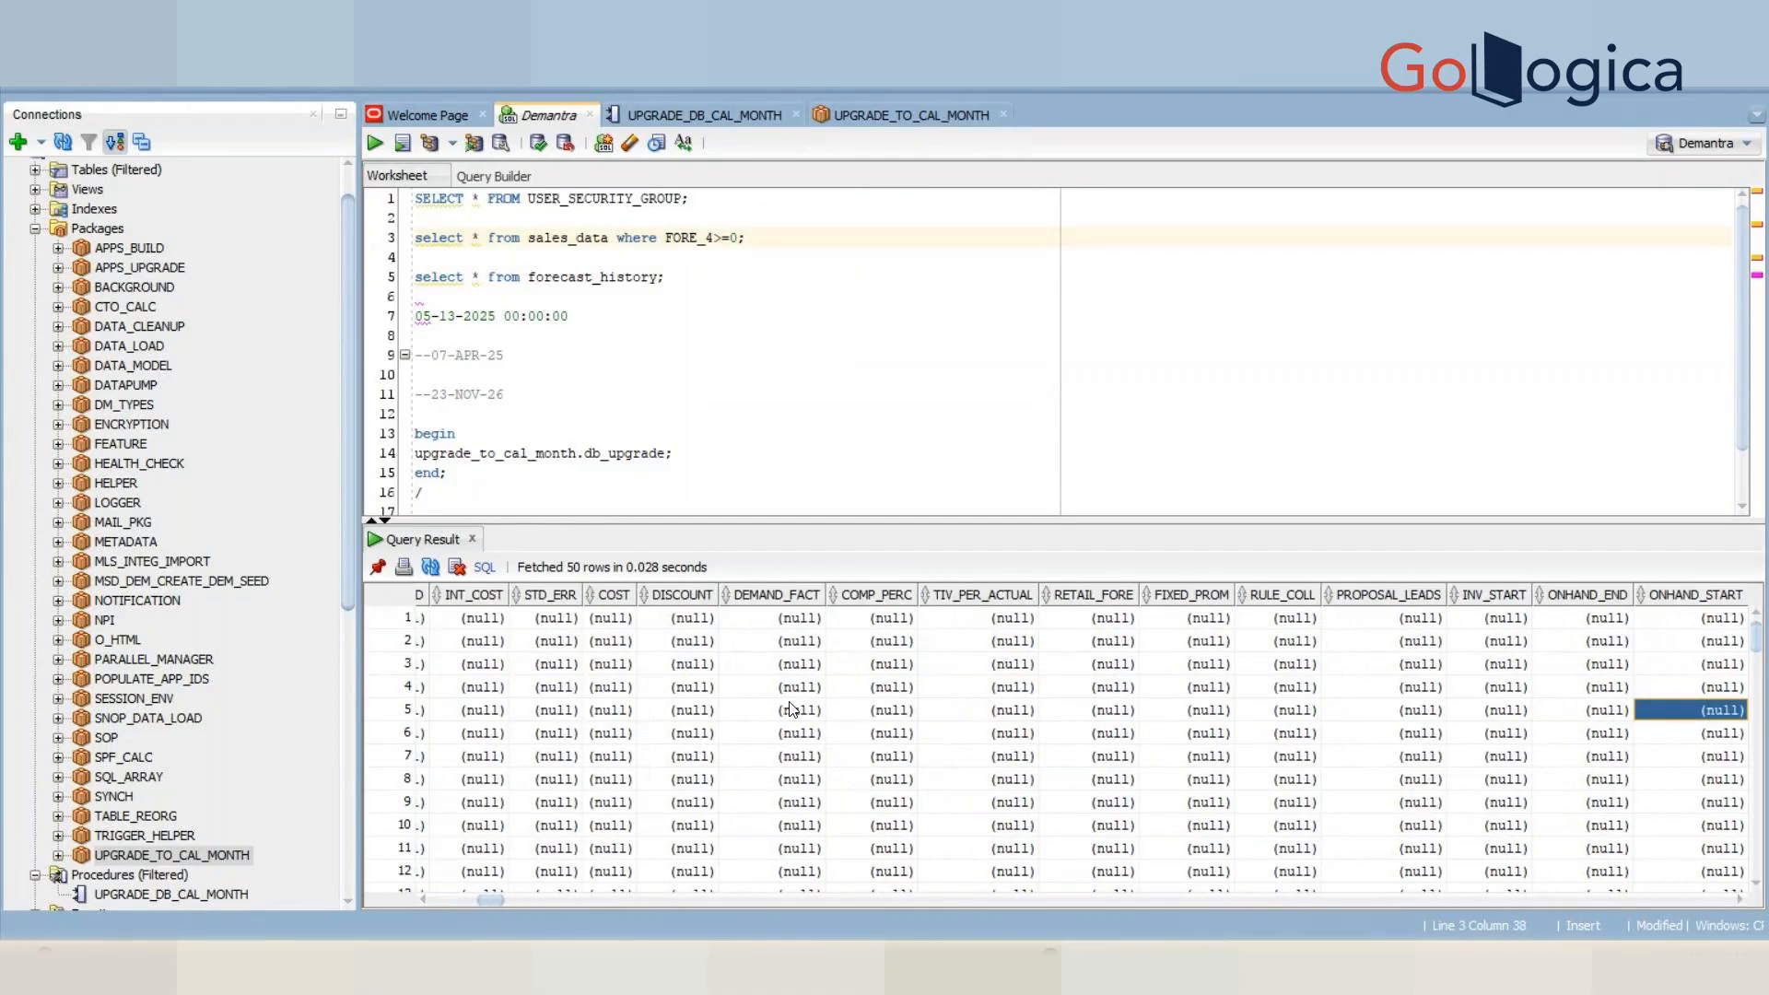
key("Right")
key("Right")
key("Right")
key("Right")
key("Right")
key("Right")
key("Right")
key("Right")
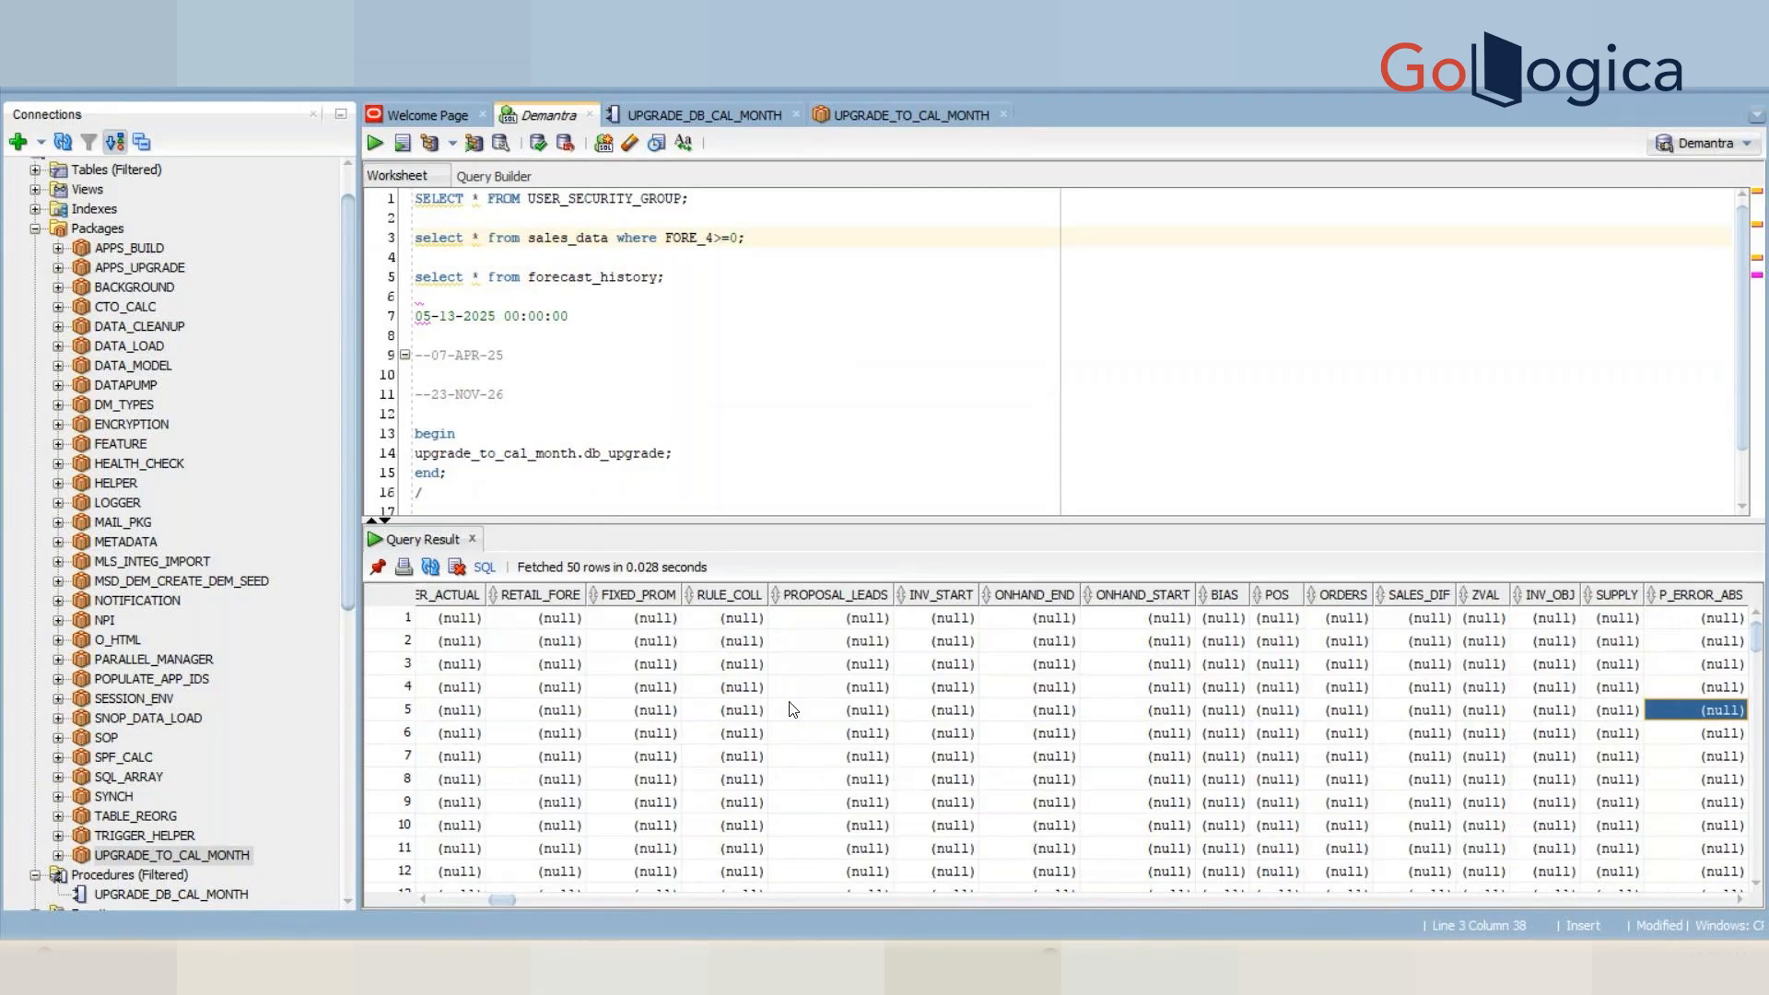
key("Right")
key("Right")
key("Right")
key("Right")
key("Right")
key("Right")
key("Right")
key("Right")
key("Right")
key("Right")
key("Right")
key("Right")
key("Right")
key("Right")
key("Right")
key("Right")
key("Right")
key("Right")
key("Right")
key("Right")
key("Right")
key("Right")
key("Right")
key("Right")
key("Right")
key("Right")
key("Right")
key("Right")
key("Right")
key("Right")
key("Right")
key("Right")
key("Right")
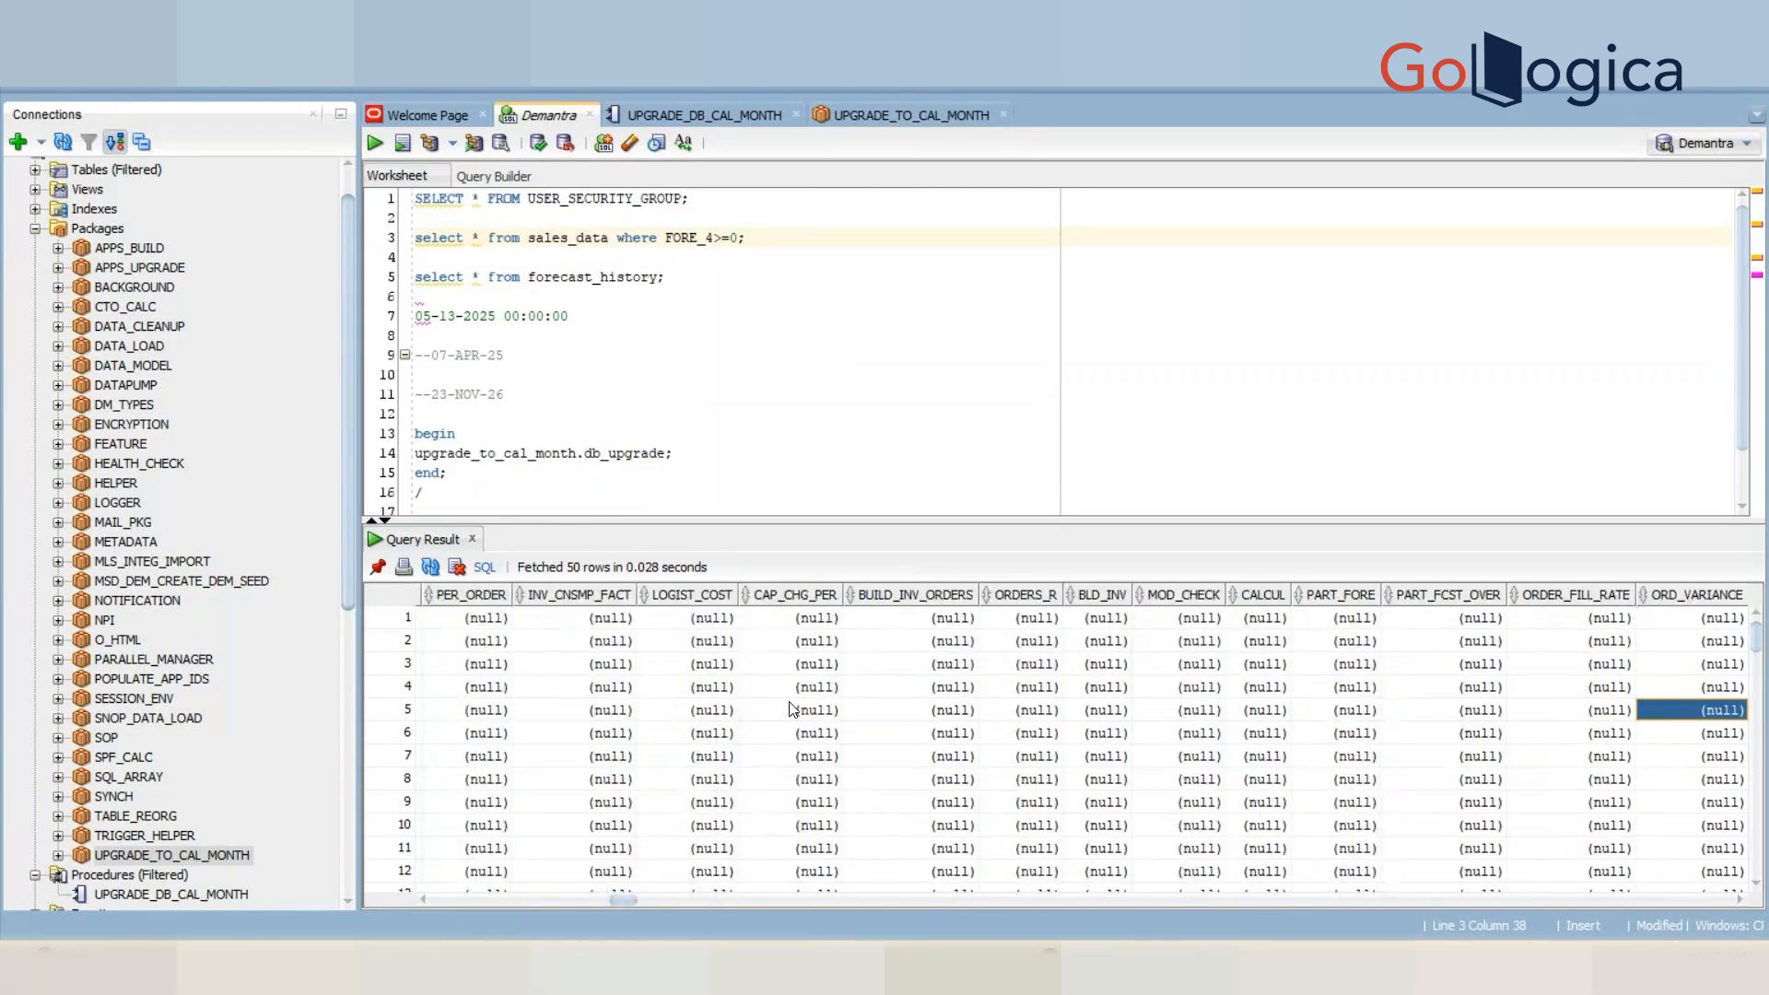
key("Right")
key("Right")
key("Right")
key("Right")
key("Right")
key("Right")
key("Right")
key("Right")
key("Right")
left_click_drag(637, 900, 394, 291)
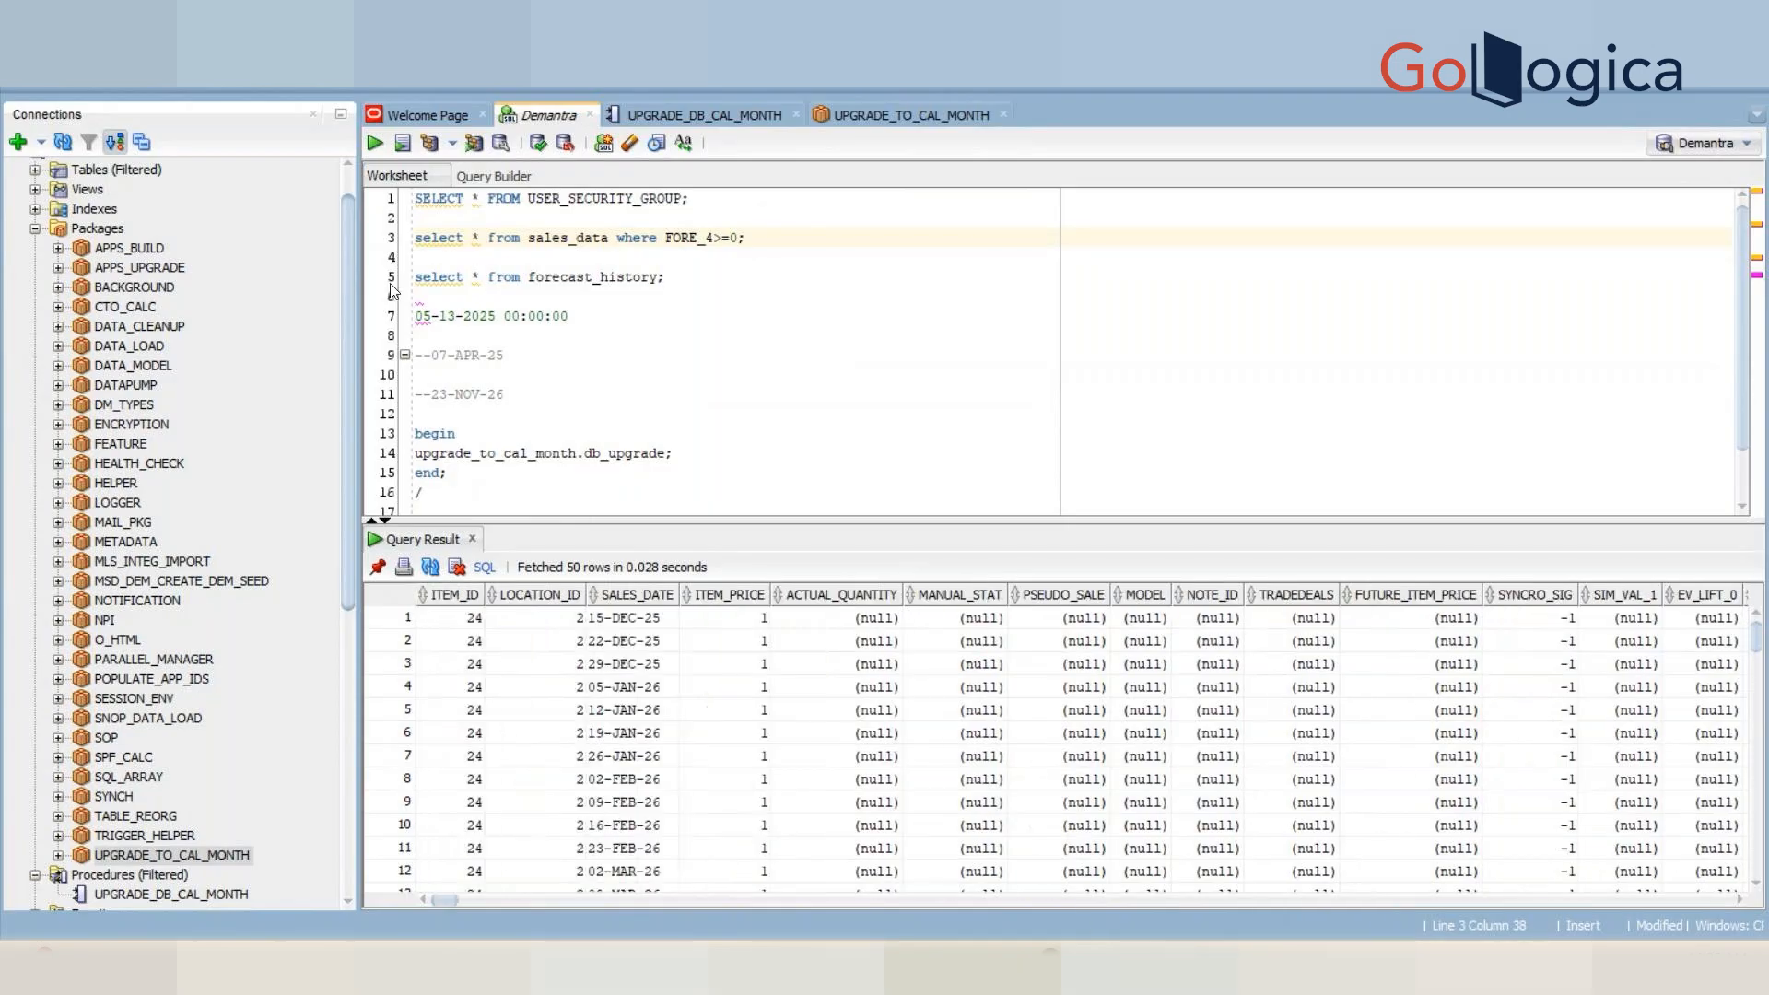
- Run the forecast_history query again to list the forecast runs
left_click(523, 278)
key("ctrl+Return")
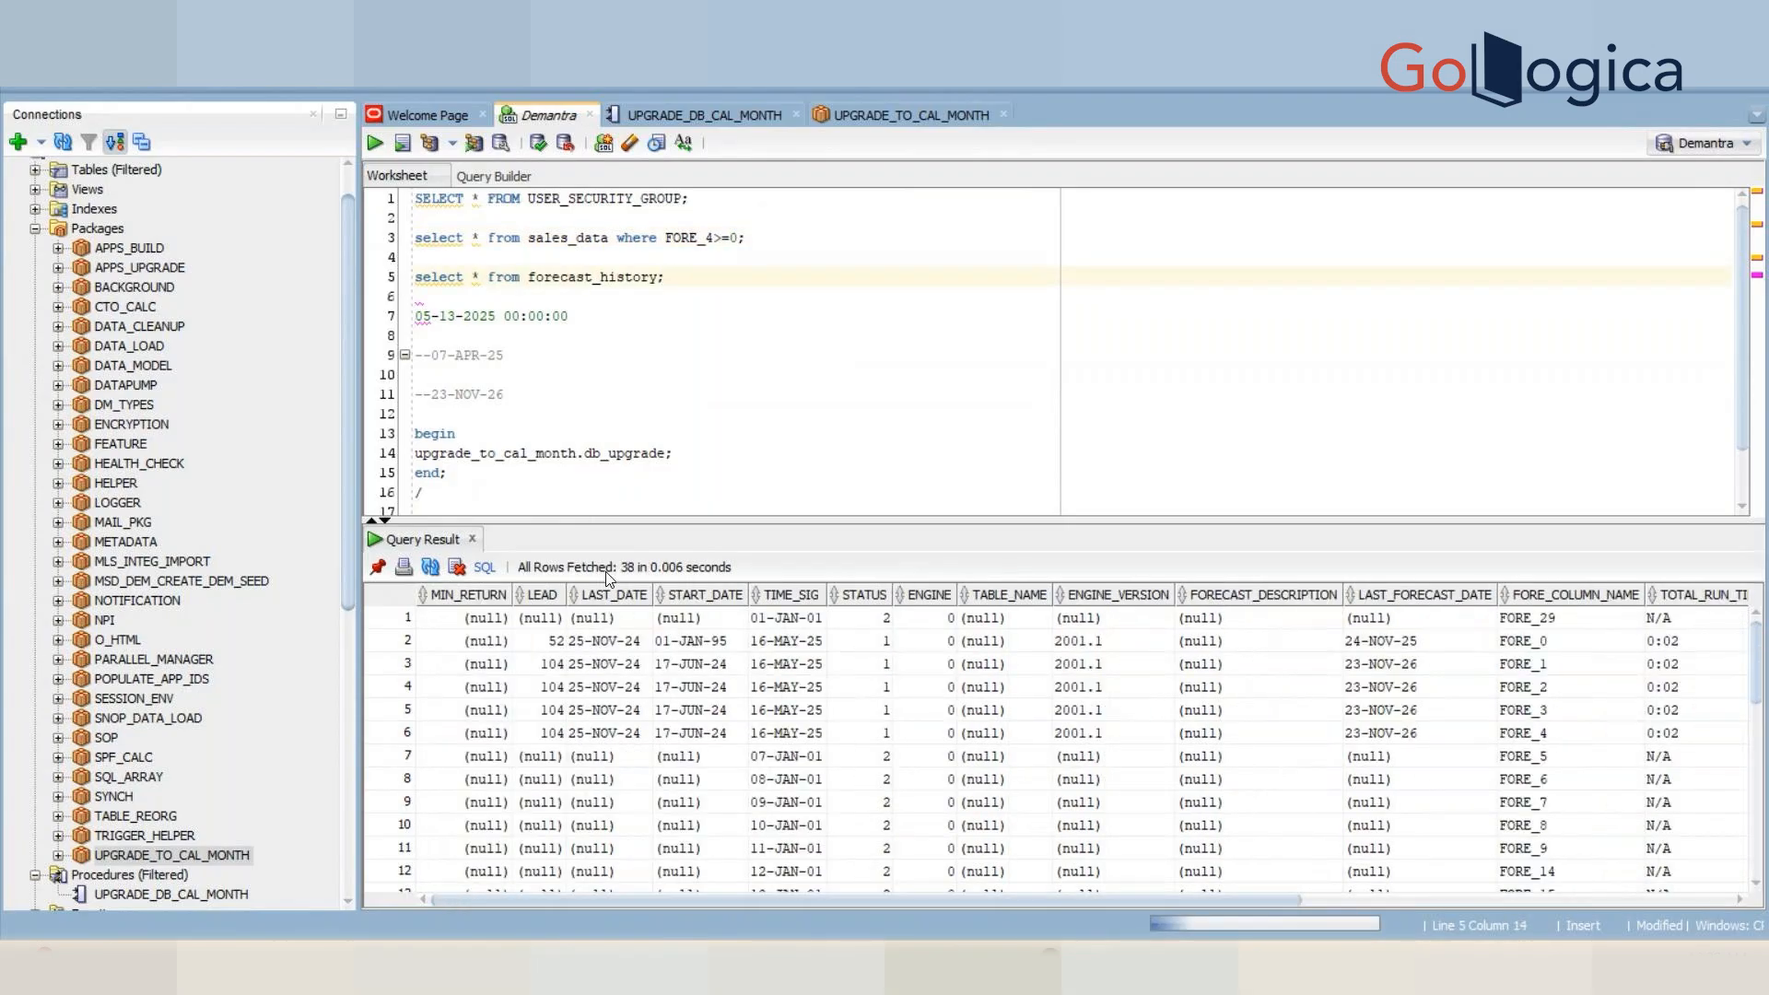
- Sort the forecast_history results by TIME_SIG in descending order and check the latest run's details across to its FORE_COLUMN_NAME
left_click(768, 596)
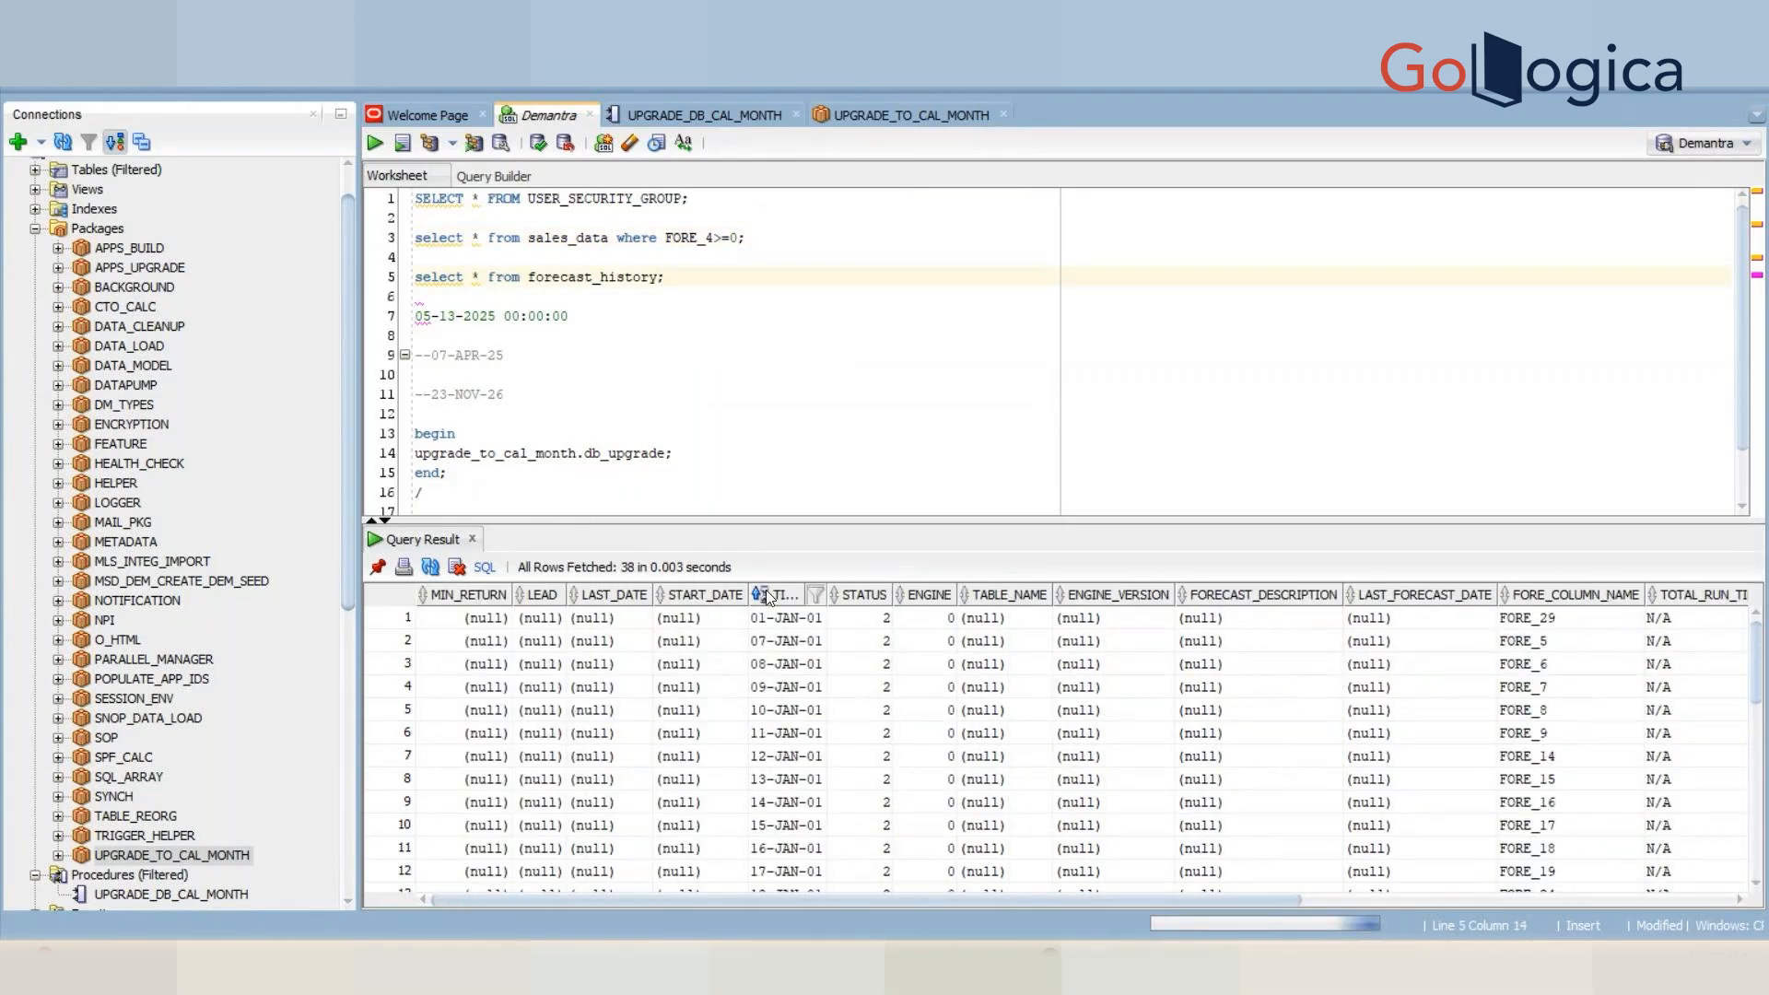
left_click(765, 594)
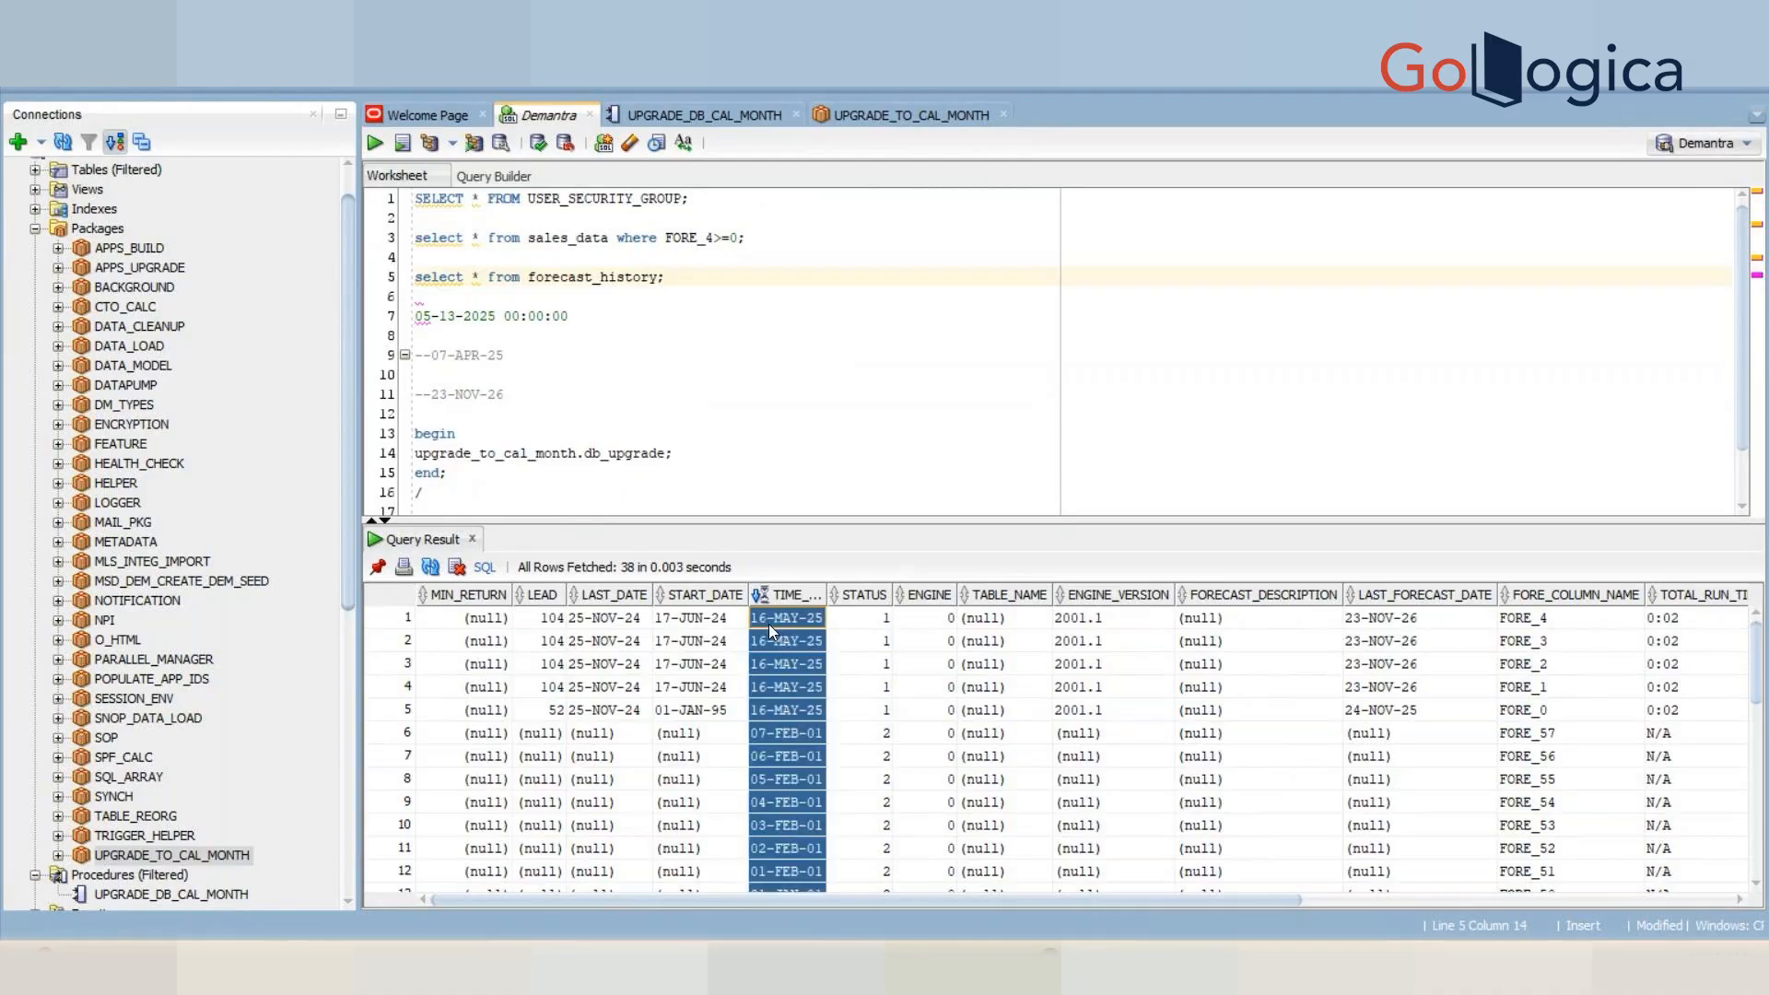
left_click(769, 623)
key("Right")
key("Right")
key("Right")
key("Right")
key("Right")
key("Right")
key("Right")
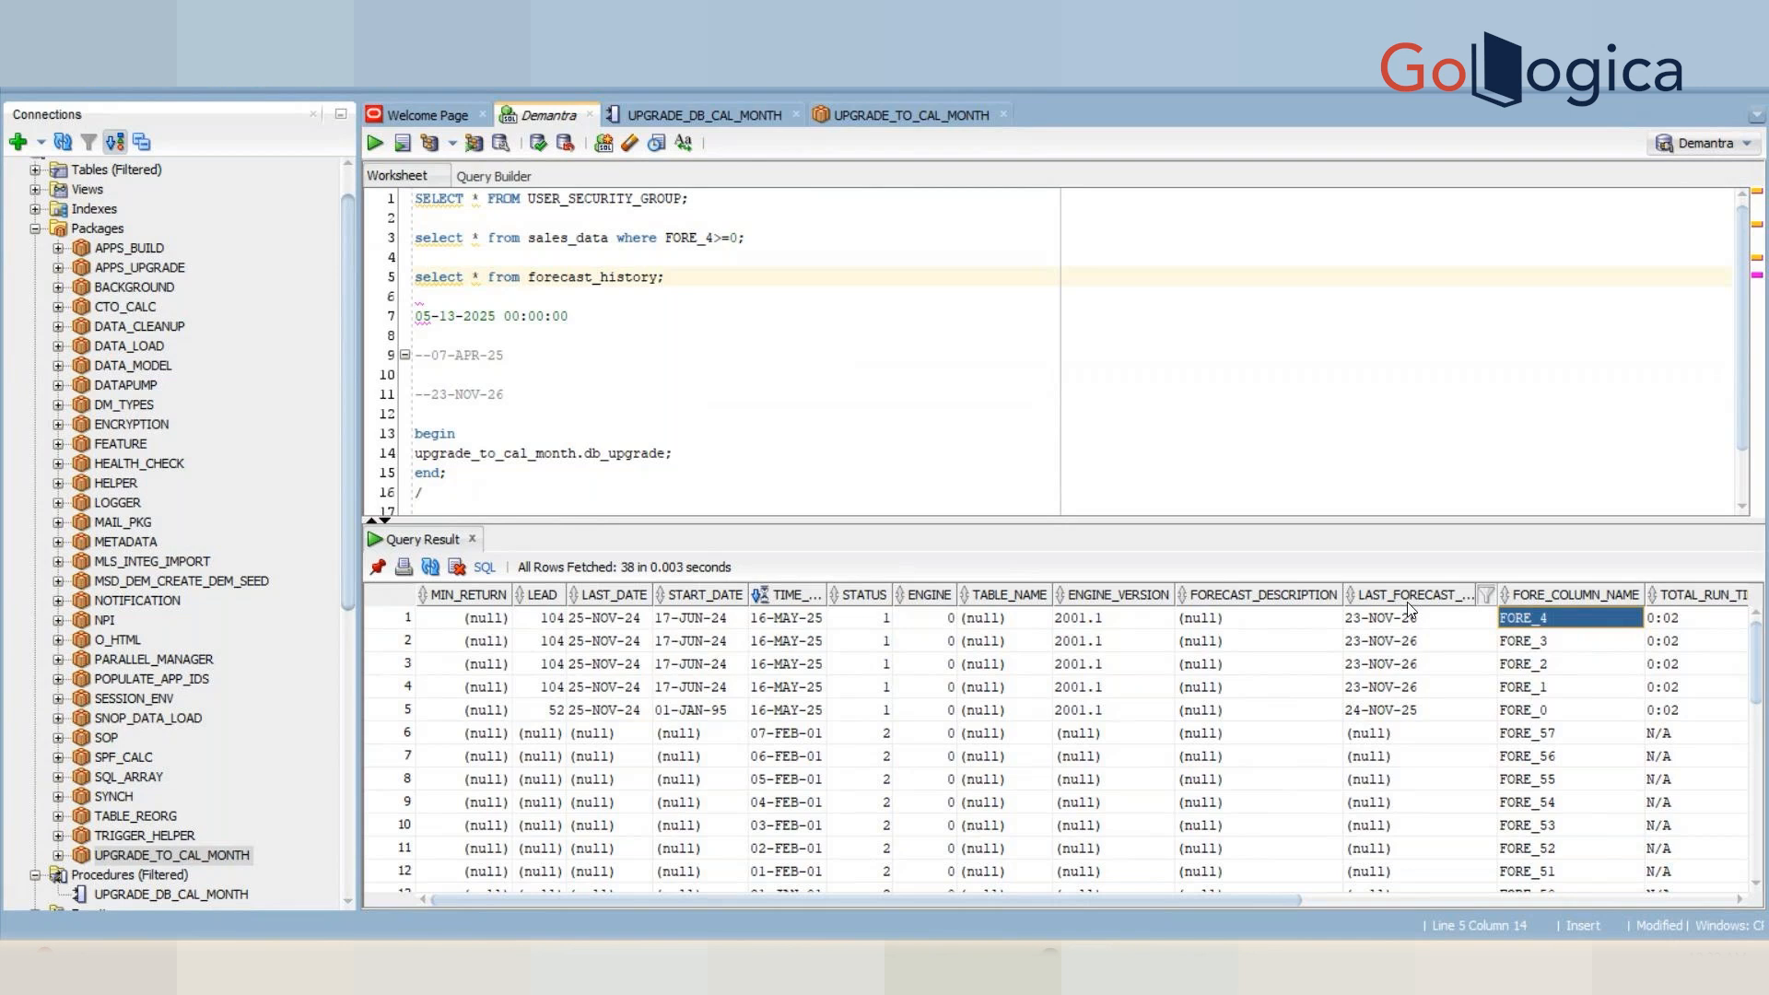
- Try the sales_data query with the condition FORE_4>0
double_click(672, 240)
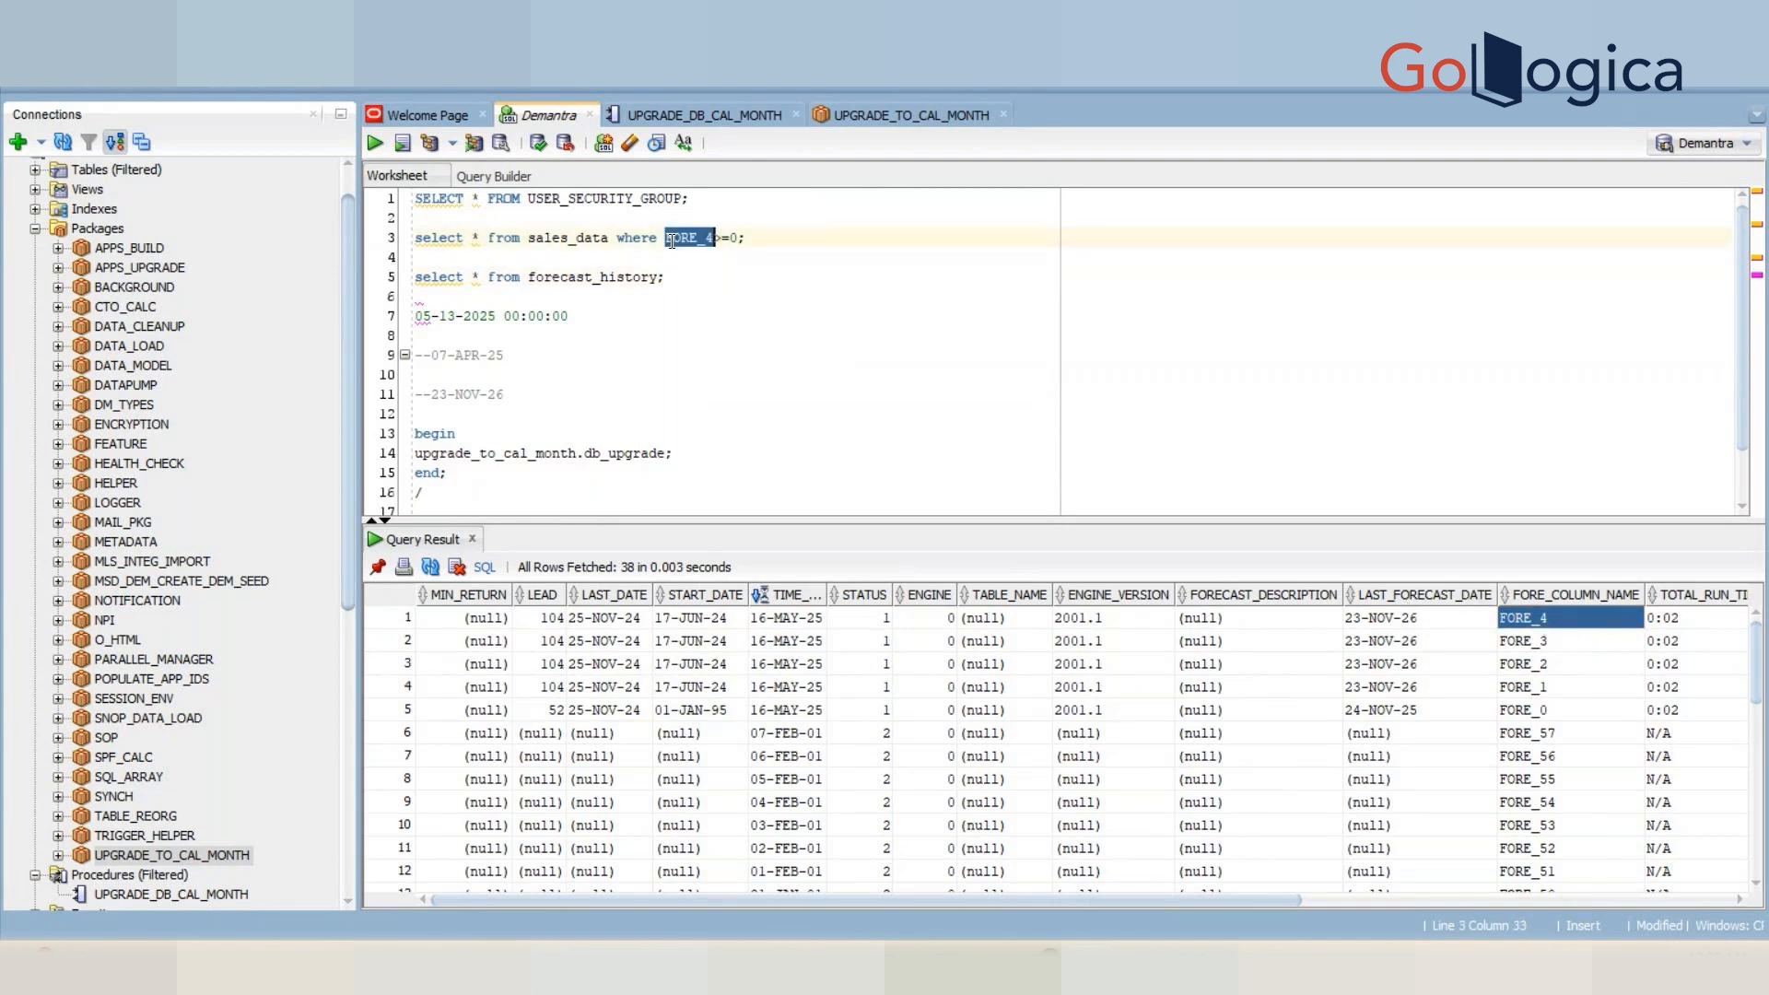
left_click(734, 238)
key("BackSpace")
key("ctrl+Return")
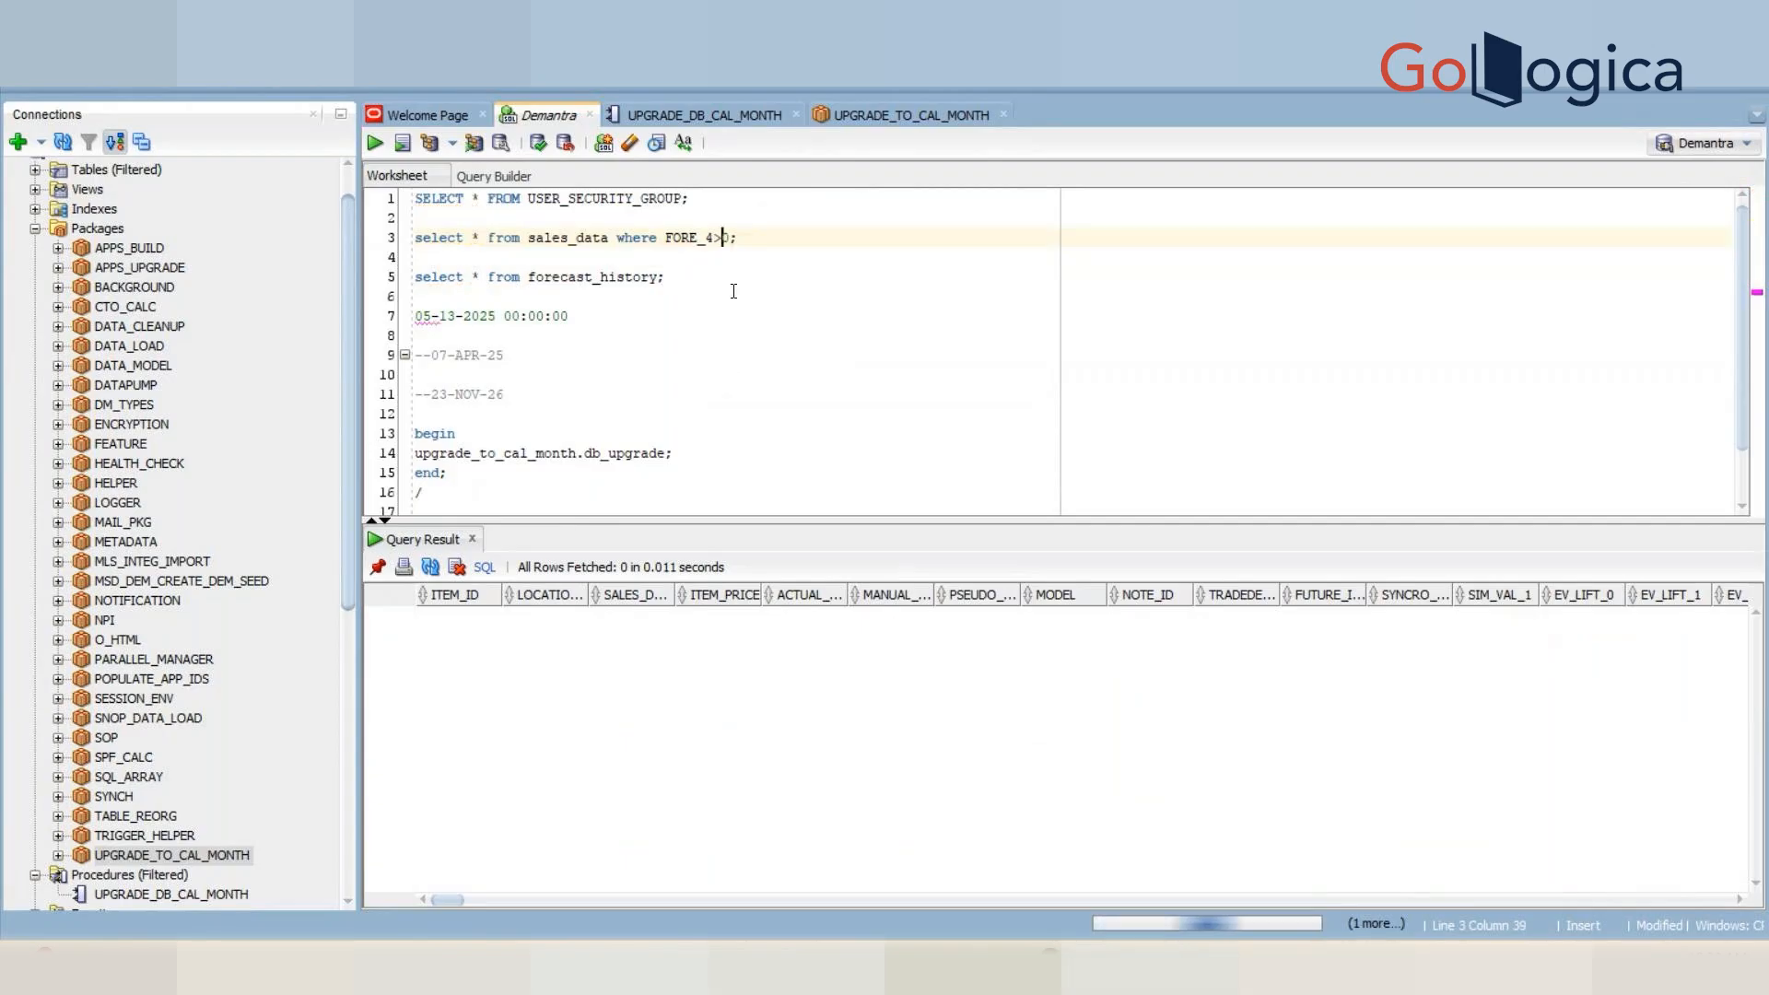
- Restore the sales_data condition to FORE_4>=0 and run the query
type("=")
key("ctrl+Return")
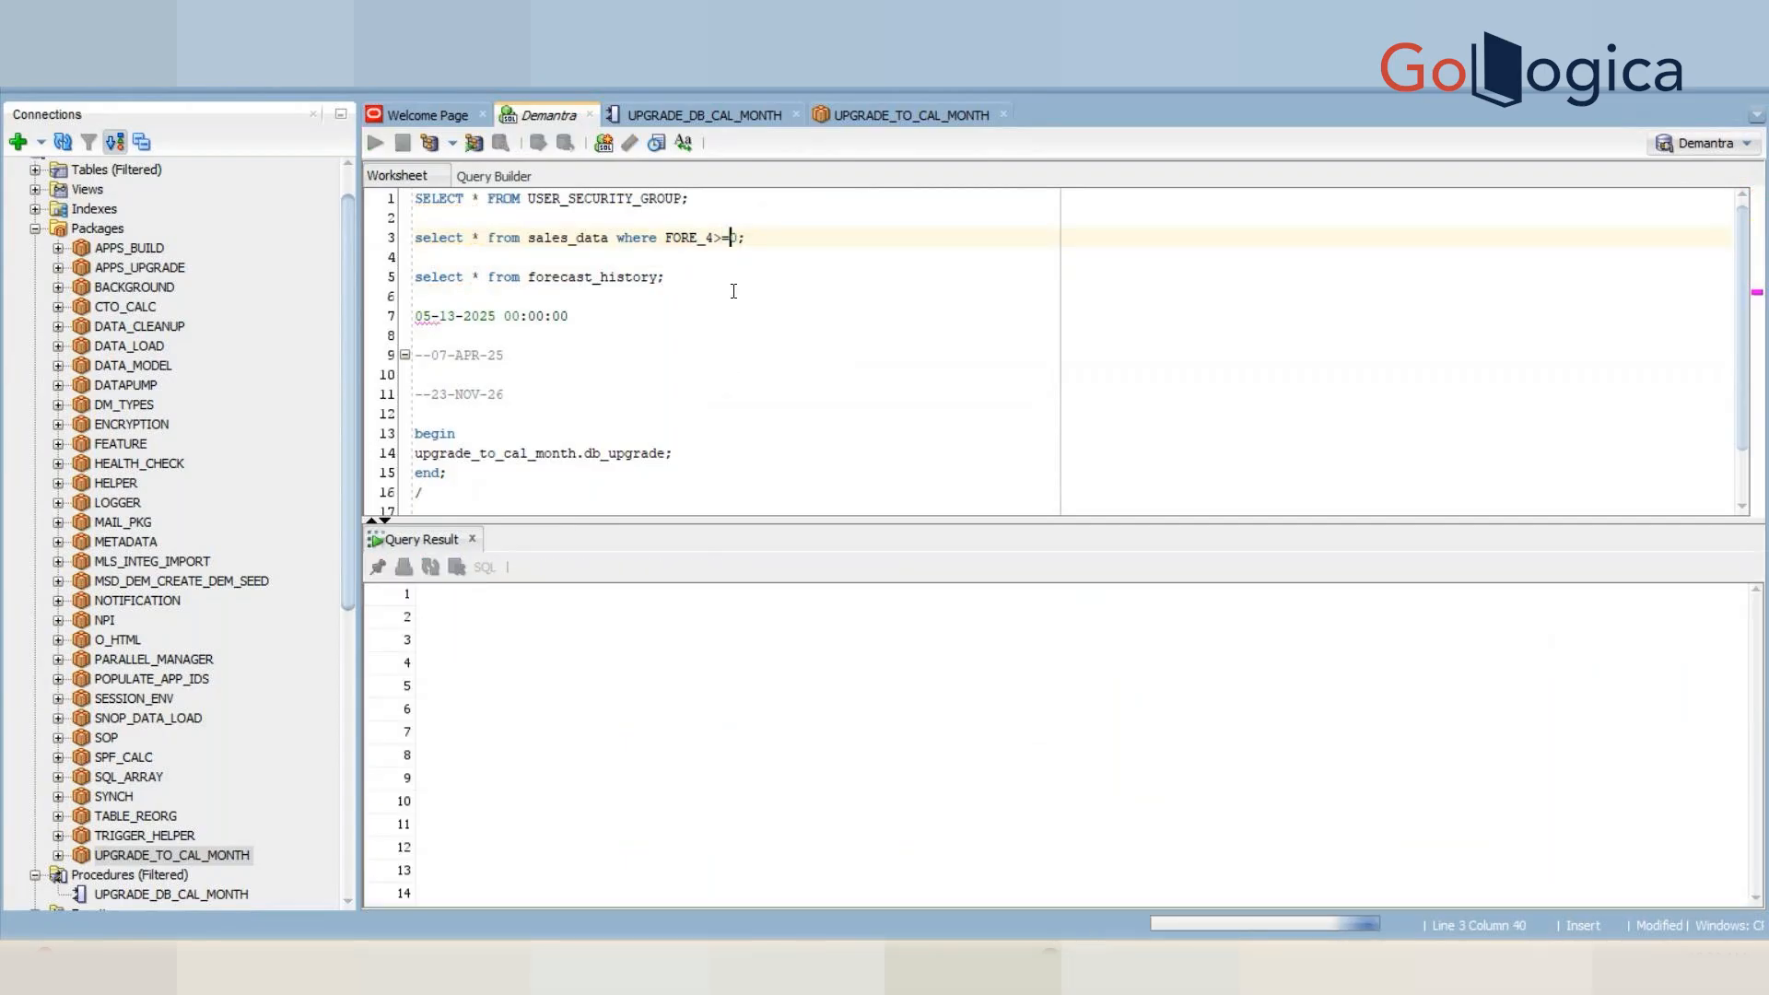
- Look through the sales_data result columns along the ninth row and search for the FORE forecast columns, from FORE_51_OUTLIER back to FORE_0
key("Right")
key("Right")
key("Right")
key("Right")
key("Right")
key("Right")
key("Right")
key("Right")
key("Right")
key("Right")
key("Right")
key("Right")
key("Right")
key("Right")
key("Right")
key("Right")
key("Right")
key("Right")
key("Right")
key("Right")
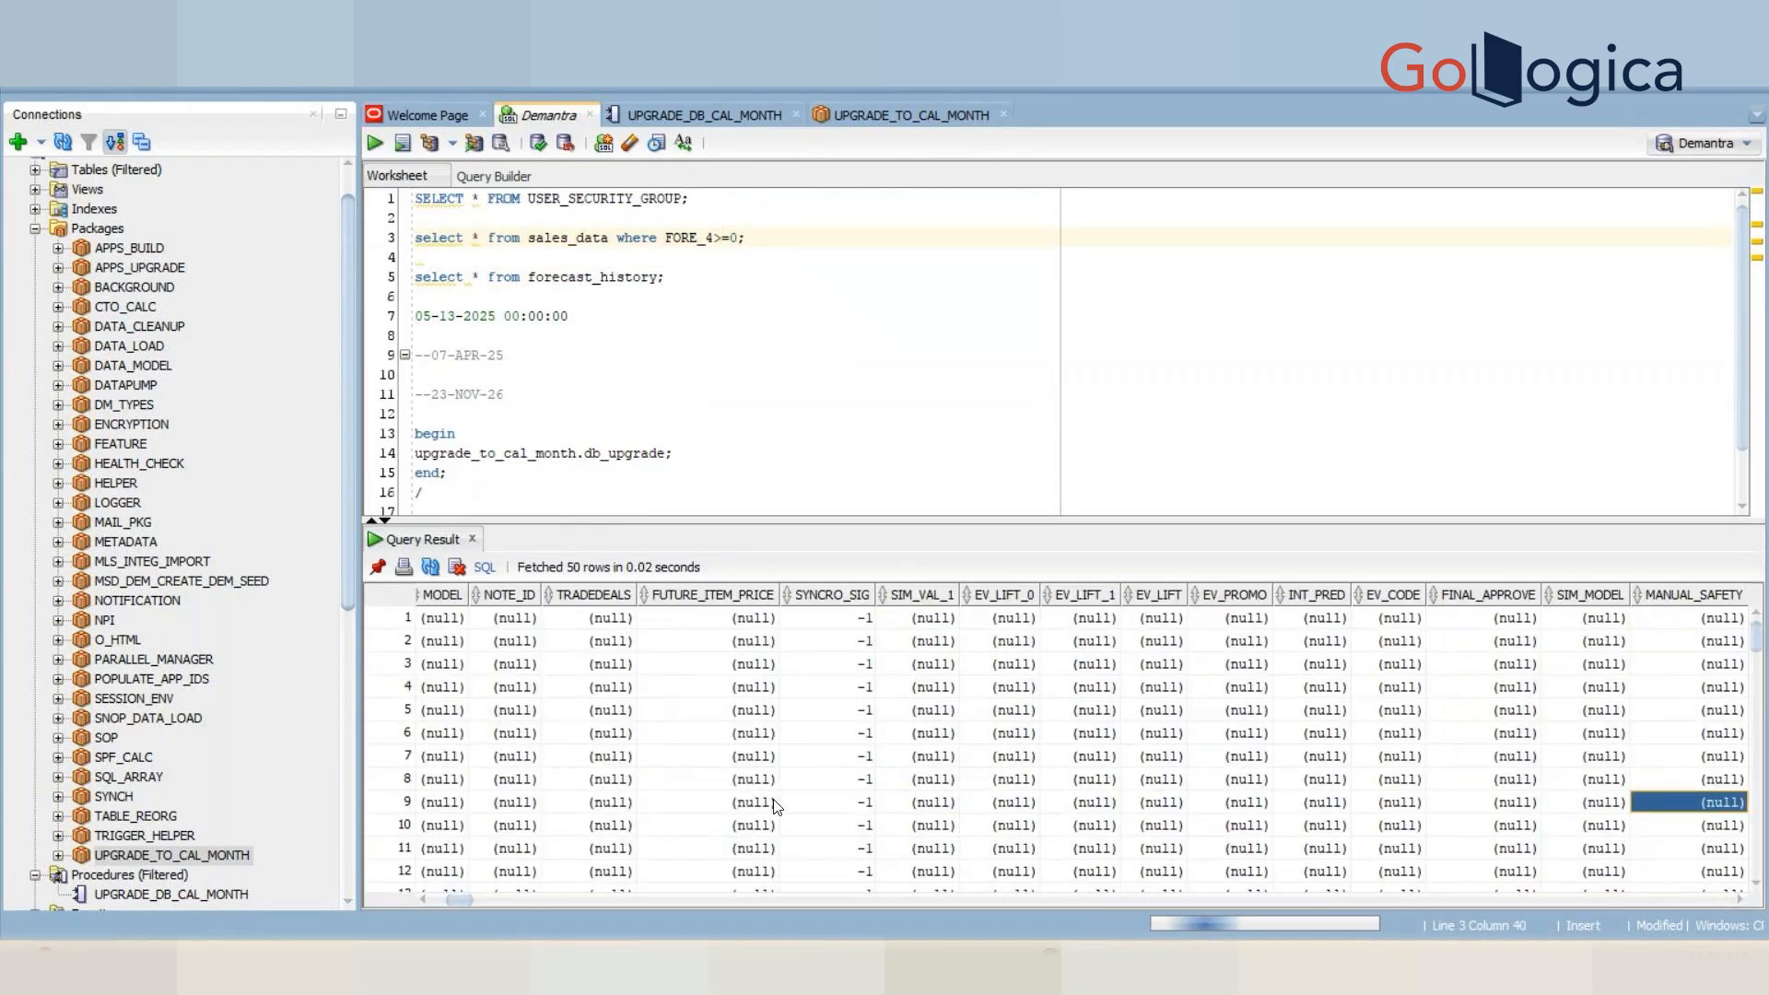
key("Right")
key("Right")
key("Right")
key("Right")
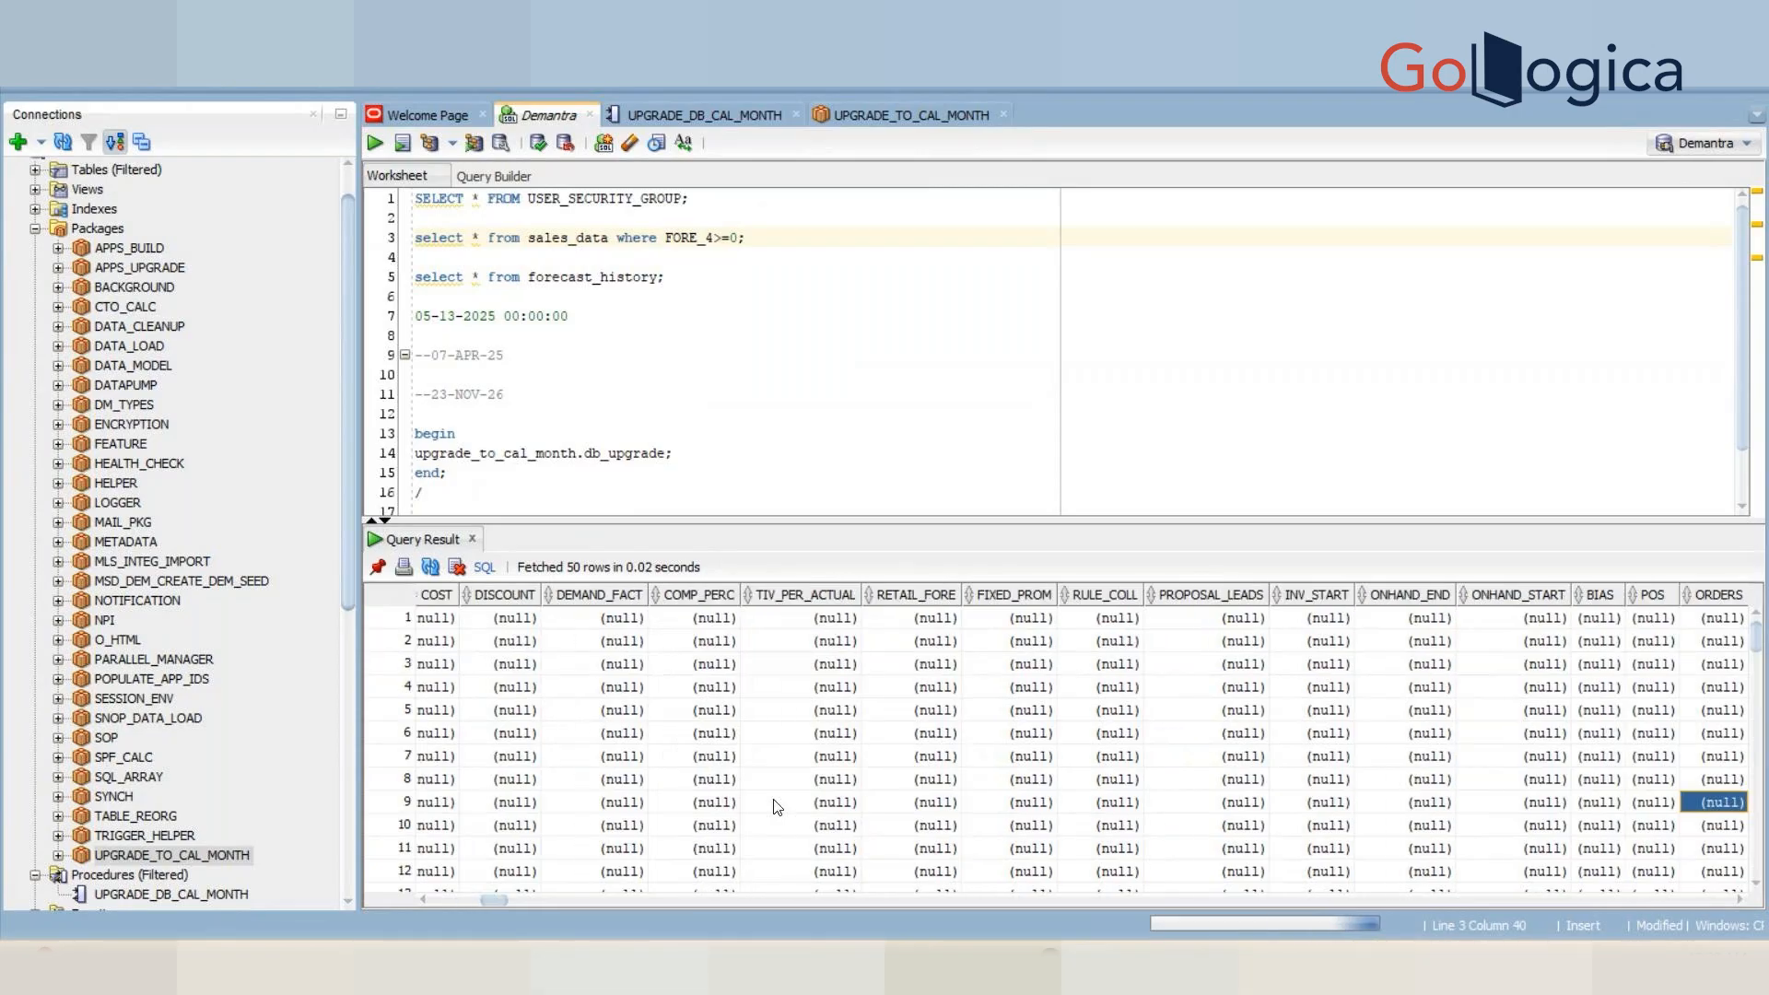
key("Right")
key("Right")
key("Right")
key("Right")
key("Right")
key("Right")
key("Right")
key("Right")
key("Right")
key("Right")
key("Right")
key("Right")
key("Right")
key("Right")
key("Right")
key("Right")
key("Right")
key("Right")
key("Right")
key("Right")
key("Right")
key("Right")
key("Right")
key("Right")
key("Right")
key("Right")
key("Right")
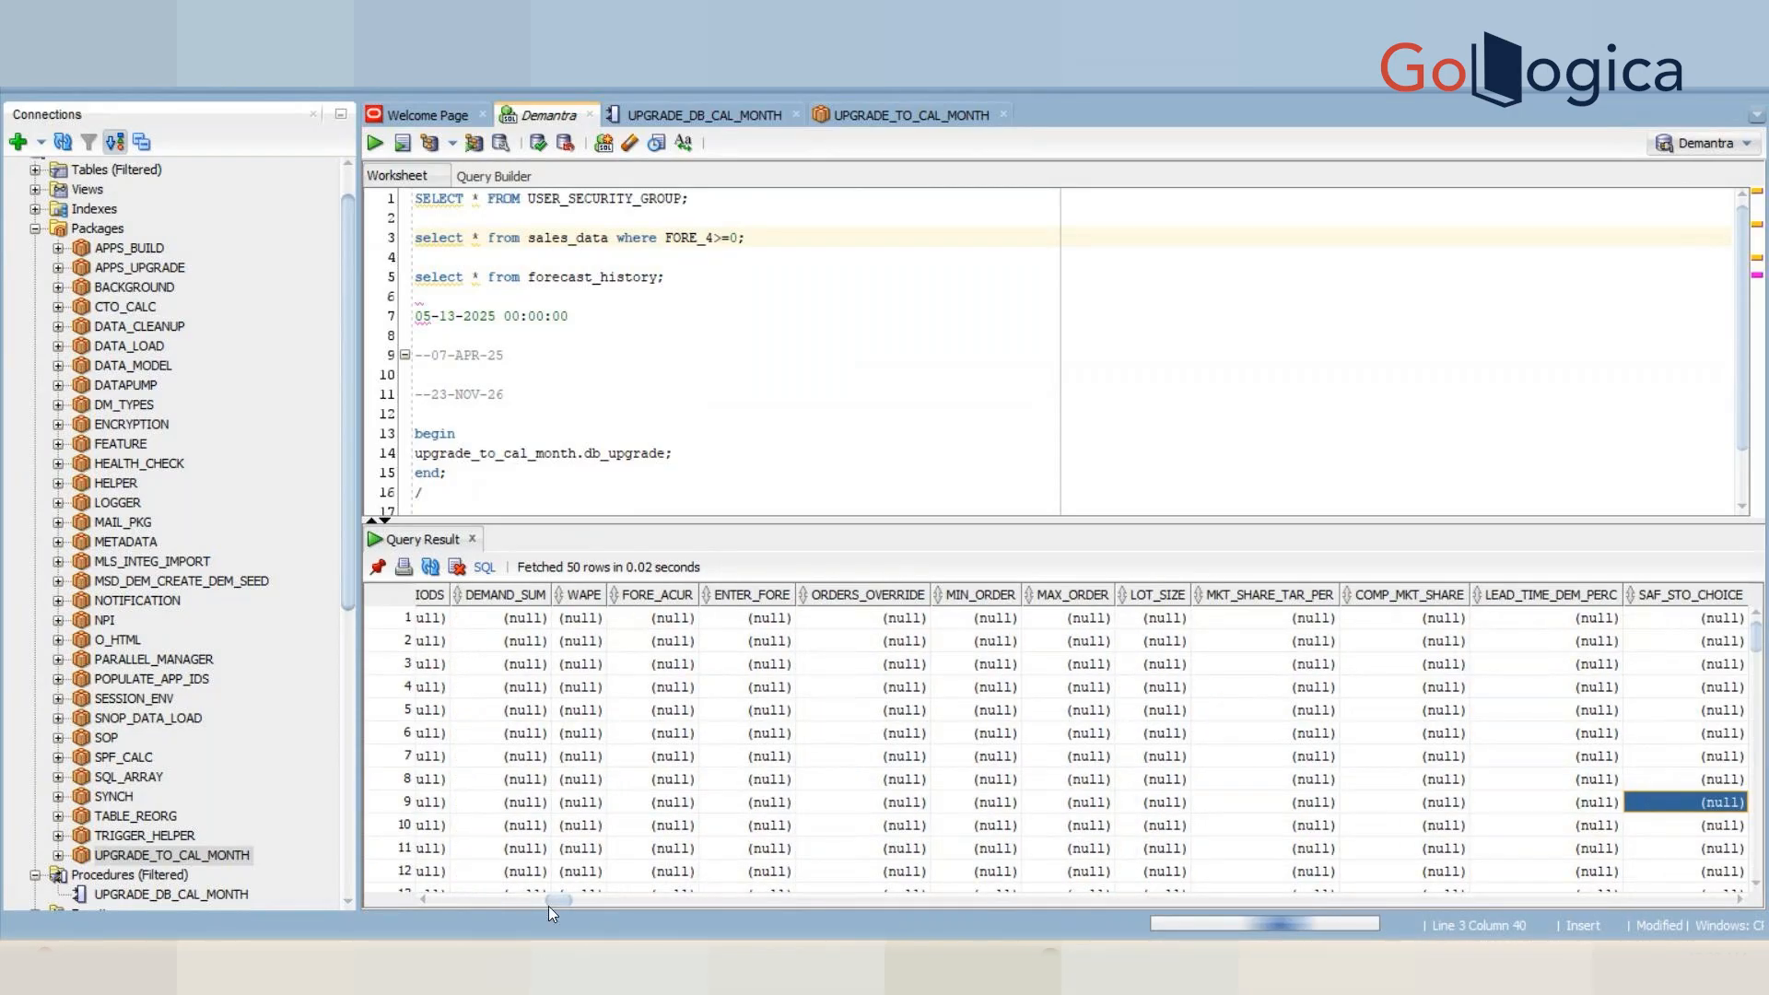
left_click_drag(549, 903, 1693, 901)
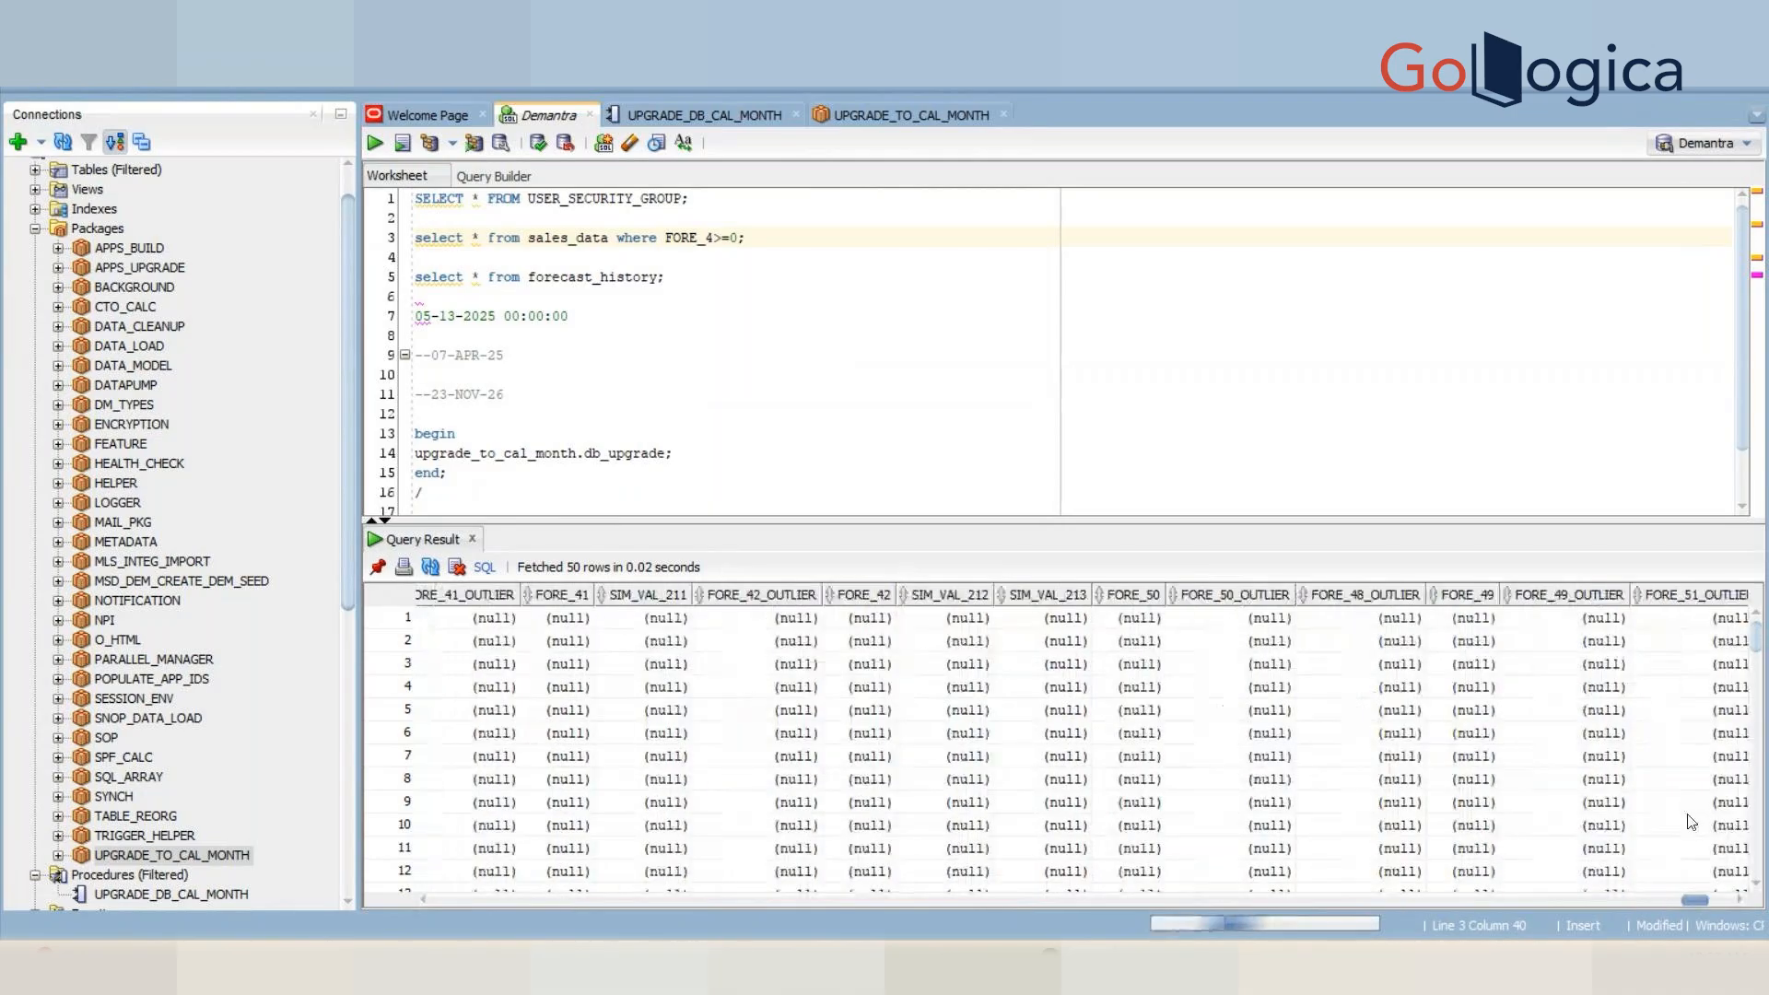
left_click_drag(1692, 821, 735, 885)
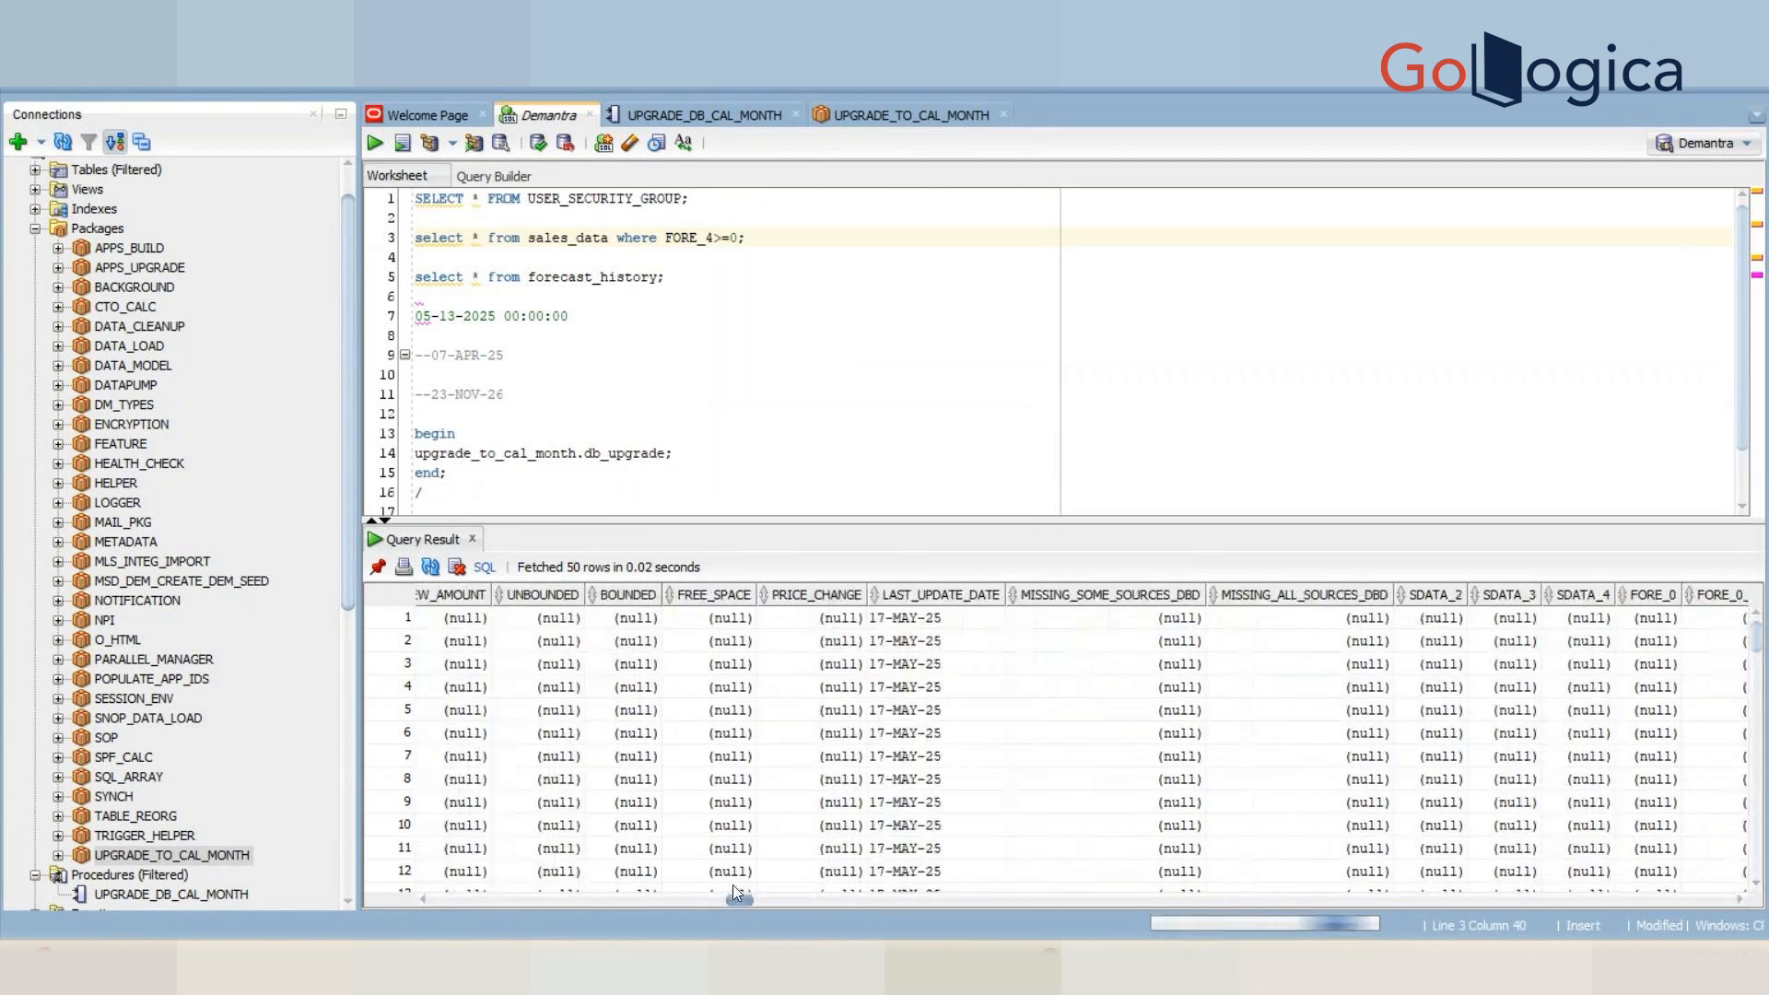